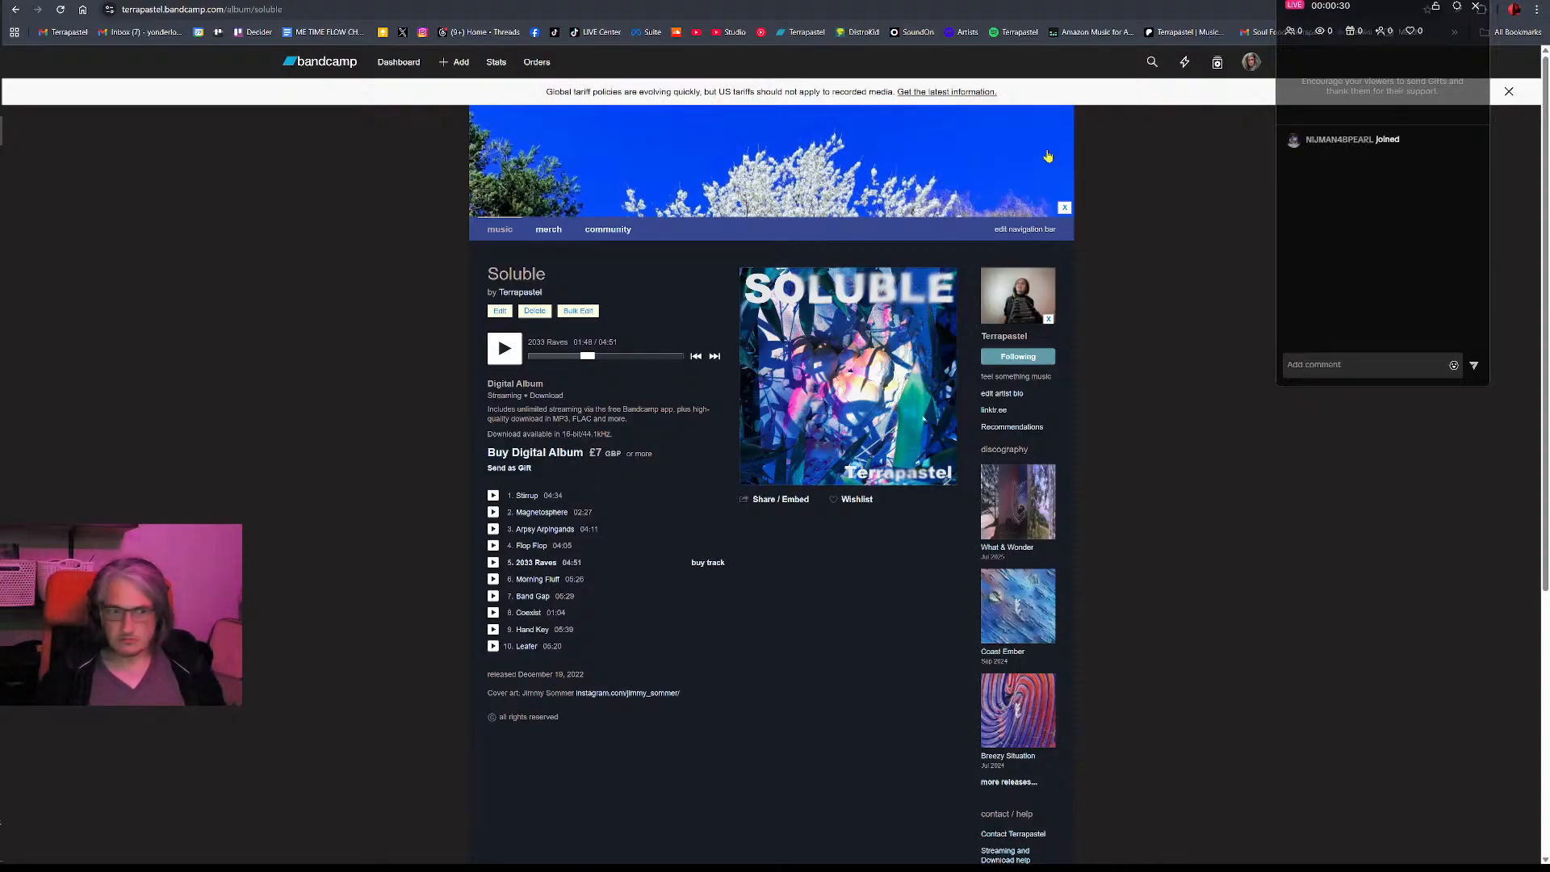
- Switch to Ableton Live, open the Missing Media Files list and run the automatic search for the missing samples
{"action": "key", "text": "alt+Tab"}
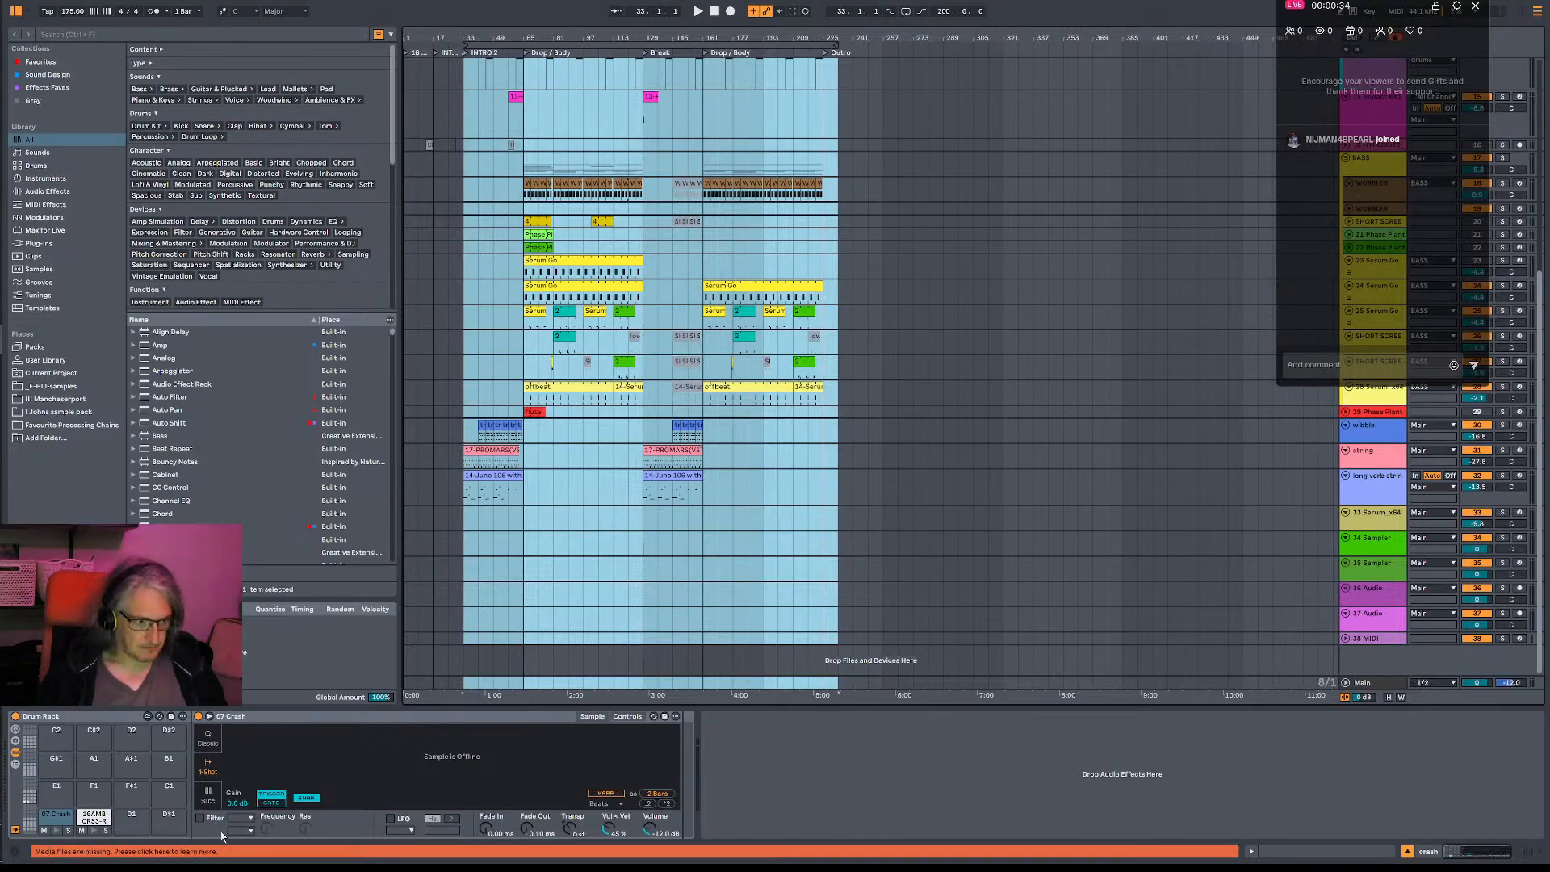
{"action": "left_click", "coordinate": [93, 852]}
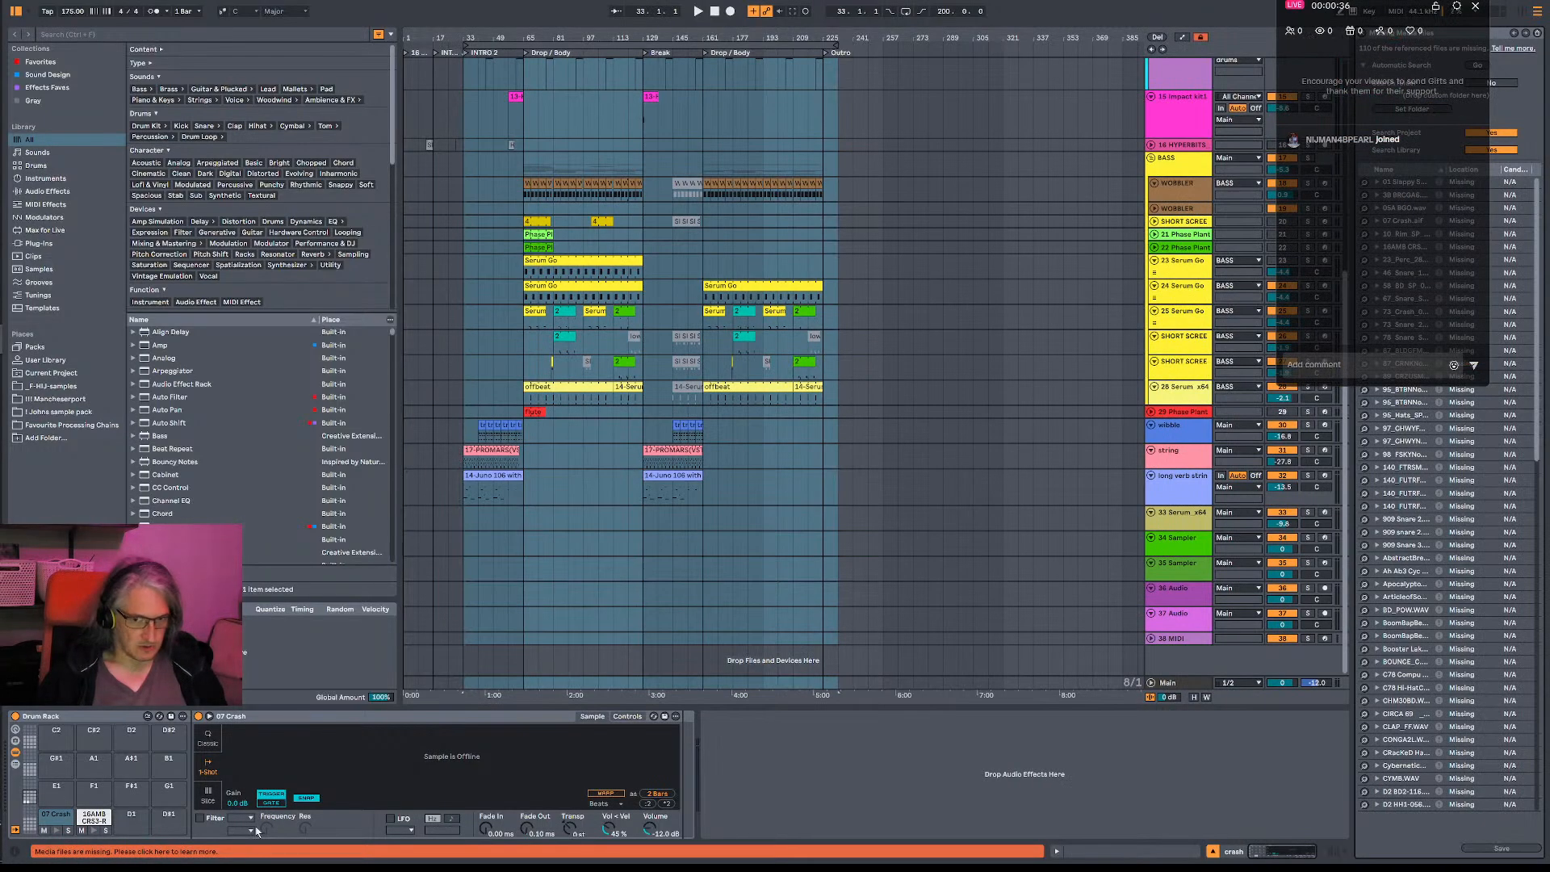
{"action": "left_click_drag", "start_coordinate": [1400, 4], "coordinate": [1169, 1]}
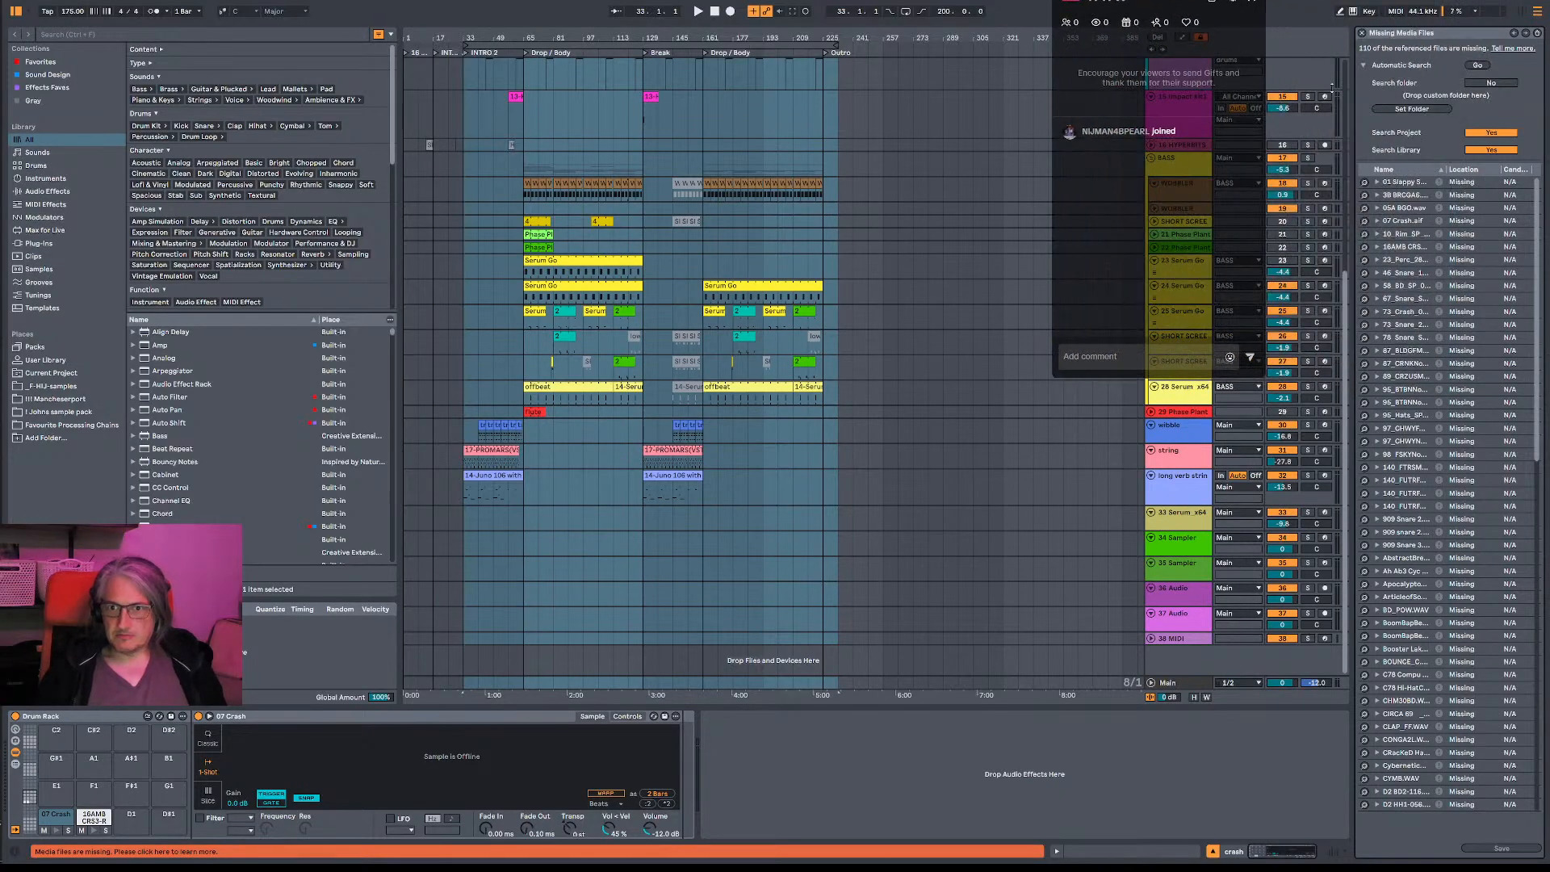
{"action": "left_click", "coordinate": [1477, 66]}
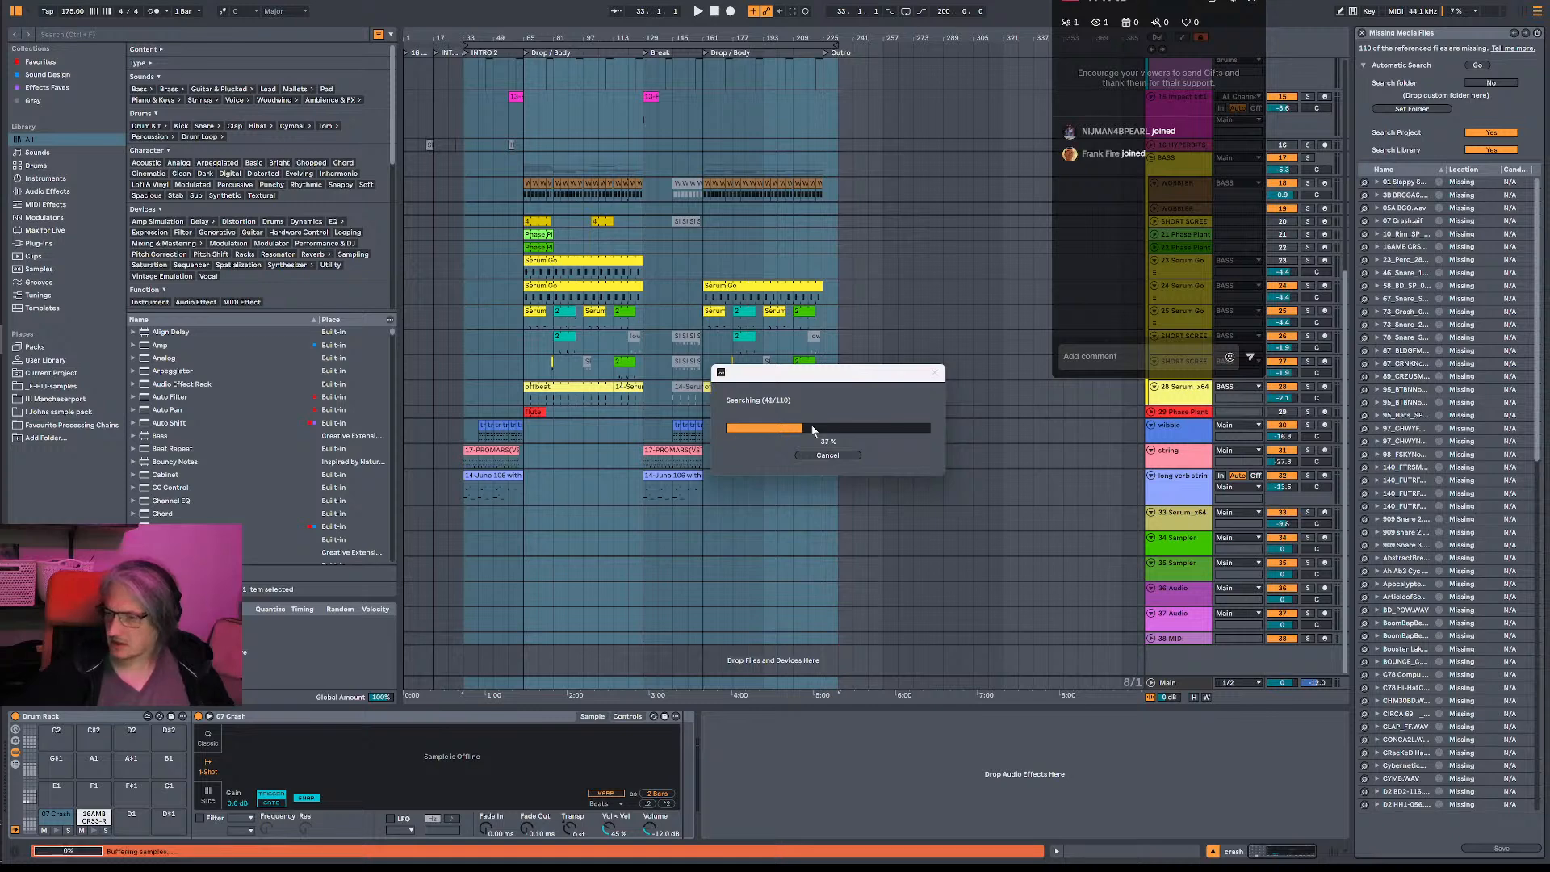
- Block the network connection reported by simplewall and dismiss the automatic search summary
{"action": "key", "text": "super"}
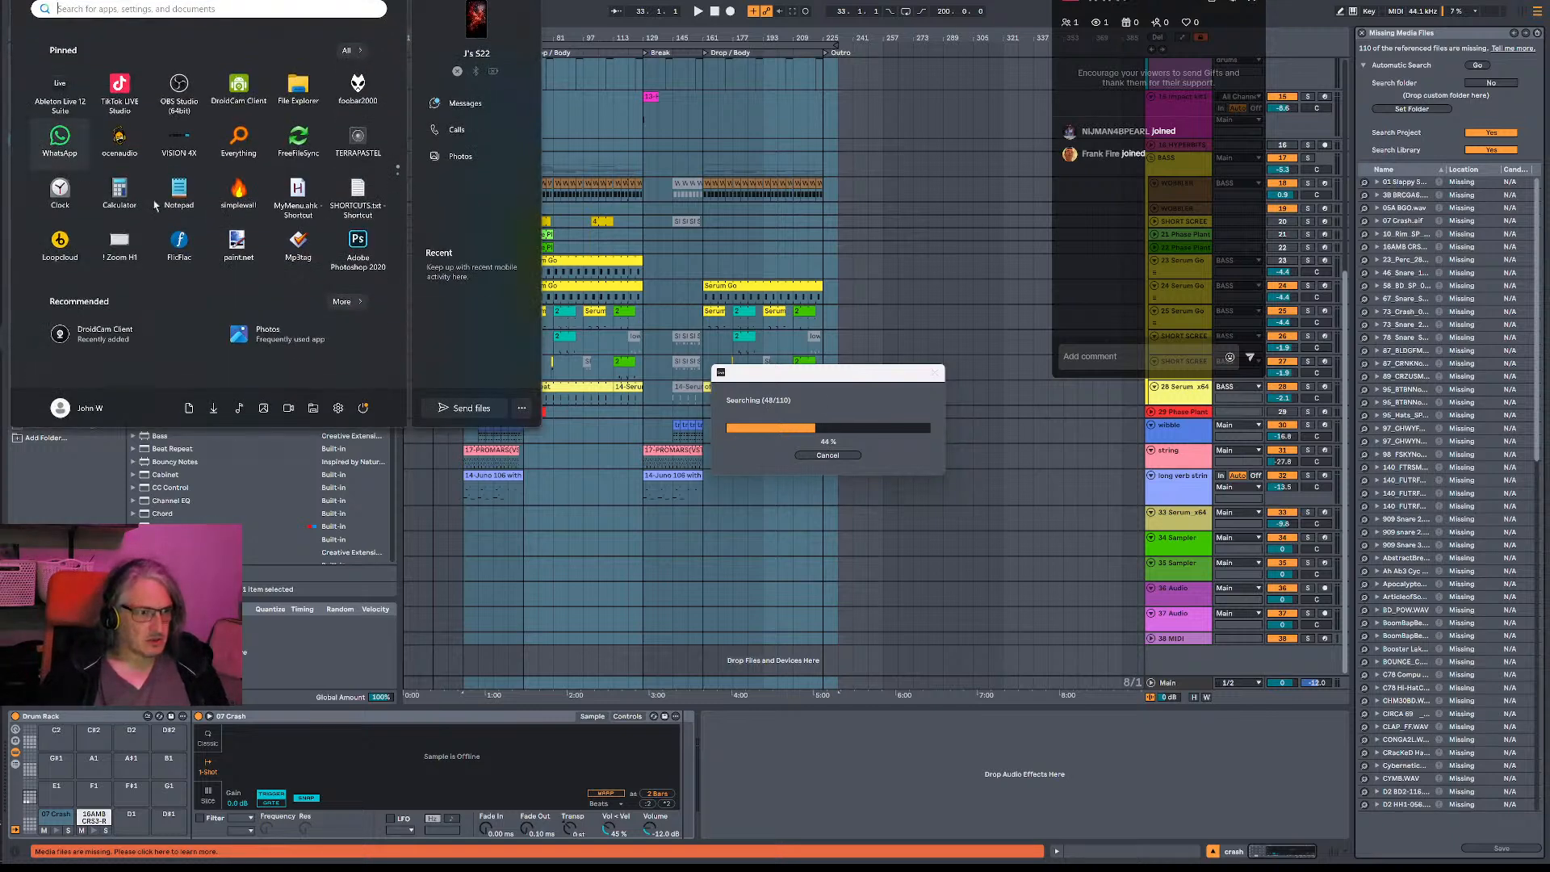
{"action": "key", "text": "super"}
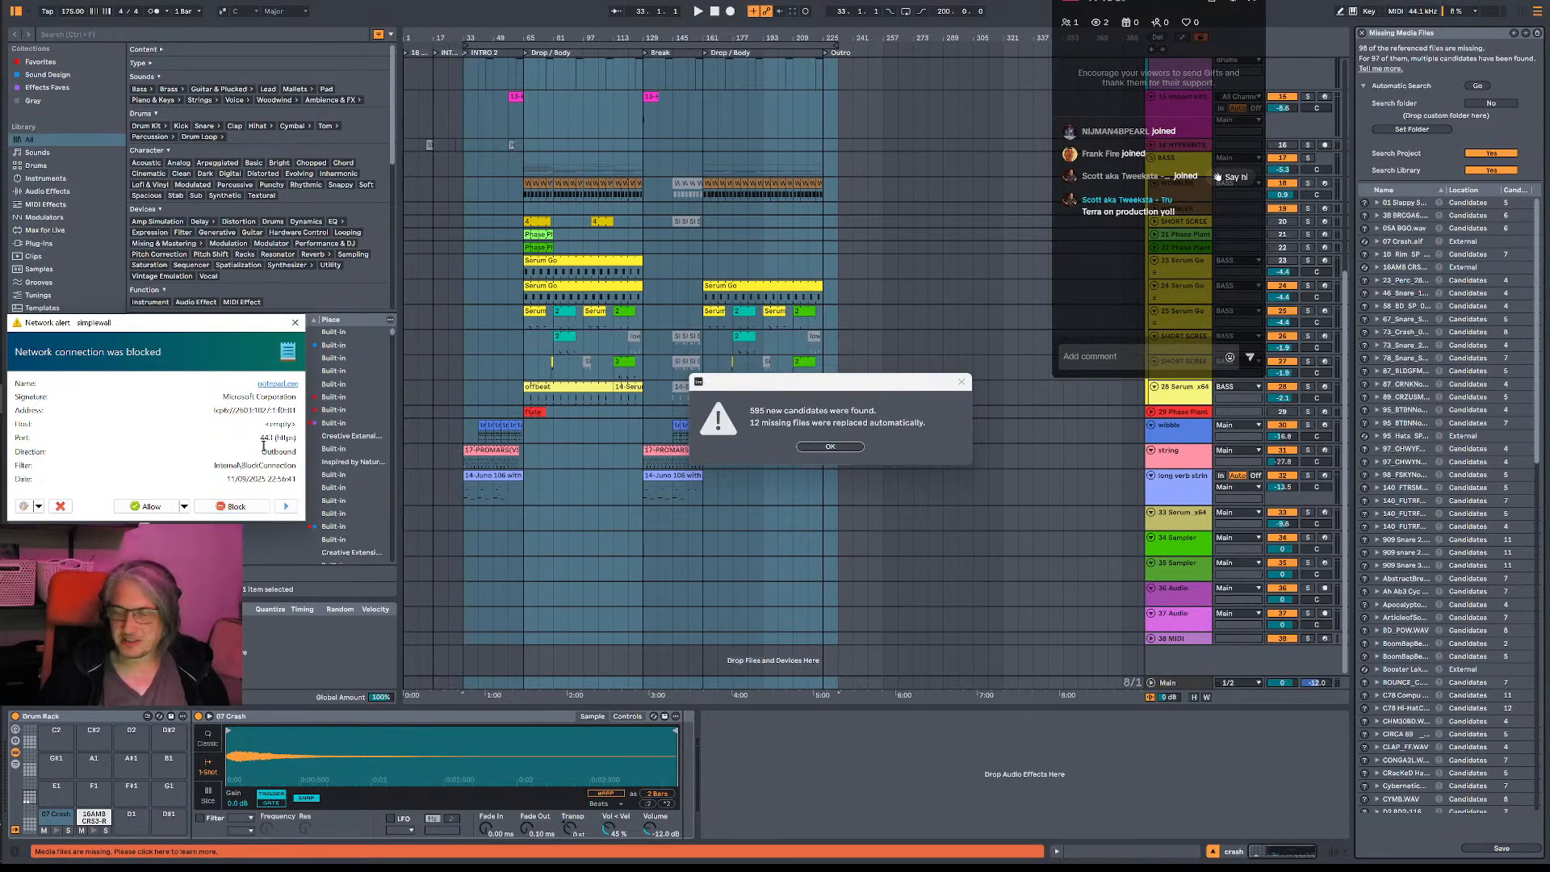
{"action": "left_click", "coordinate": [239, 509]}
{"action": "left_click", "coordinate": [830, 446]}
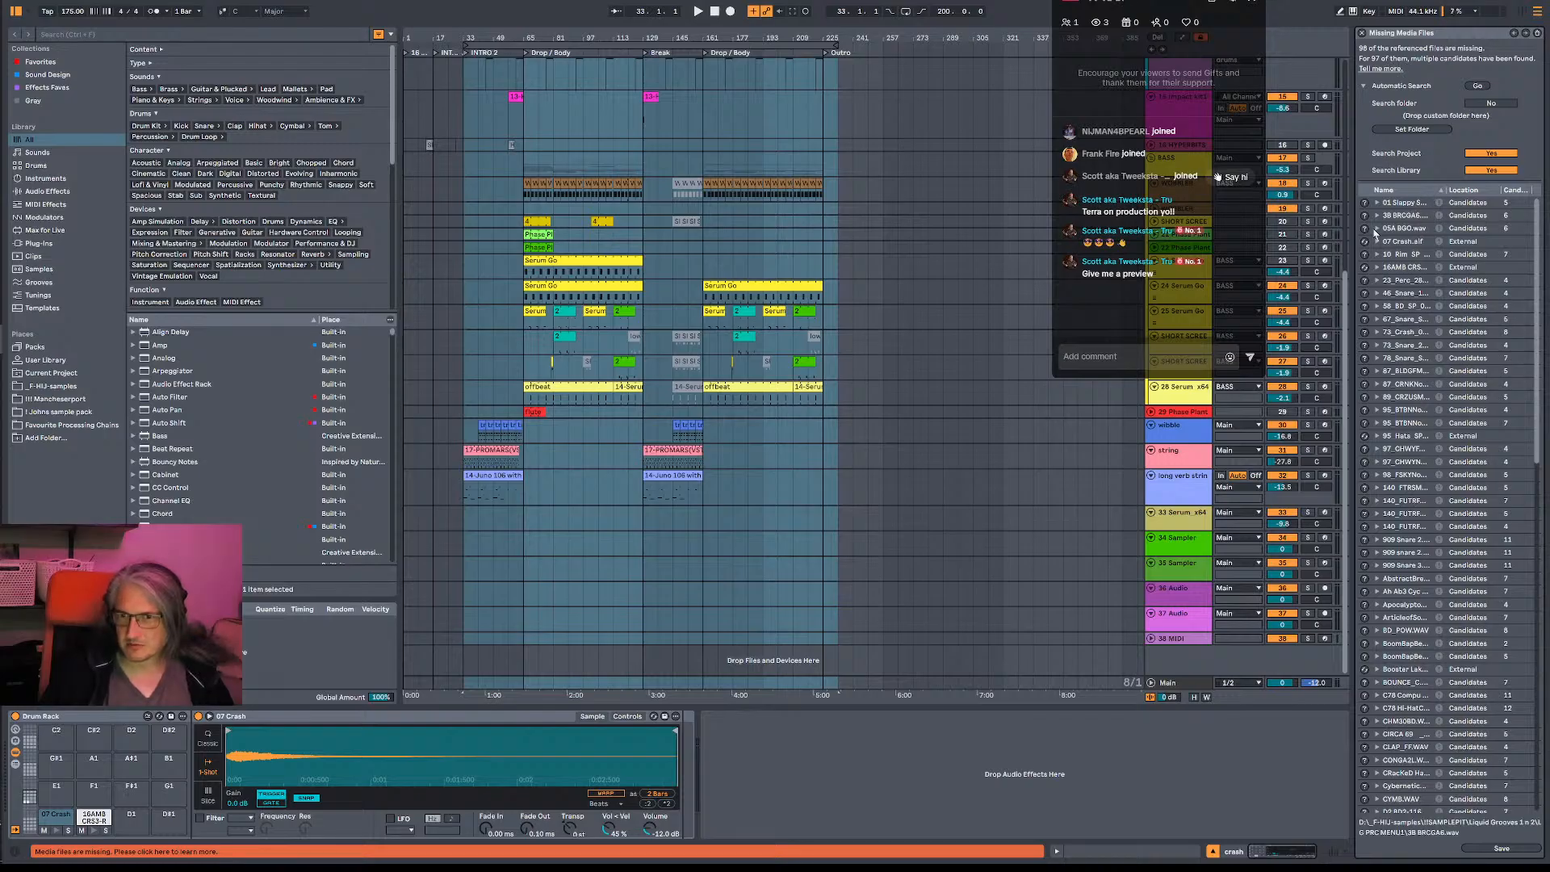
- Replace the missing 01 Slappy Snare.wav with the first candidate and try resolving the other missing files from its location
{"action": "scroll", "coordinate": [1381, 261], "scroll_direction": "down", "scroll_amount": 3}
{"action": "scroll", "coordinate": [1381, 260], "scroll_direction": "up", "scroll_amount": 3}
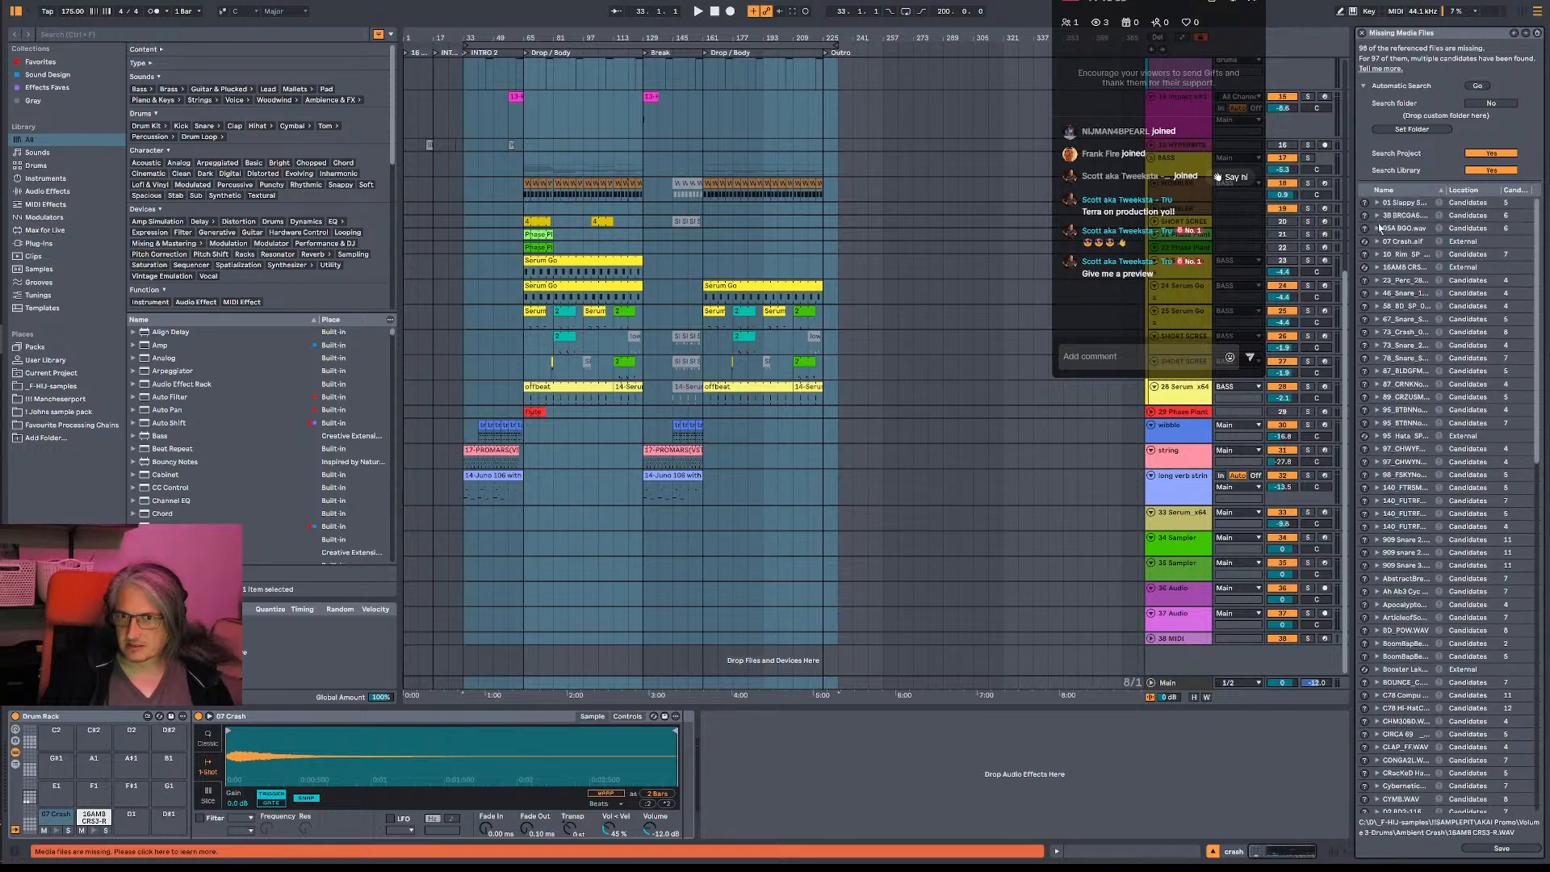
{"action": "left_click", "coordinate": [1364, 203]}
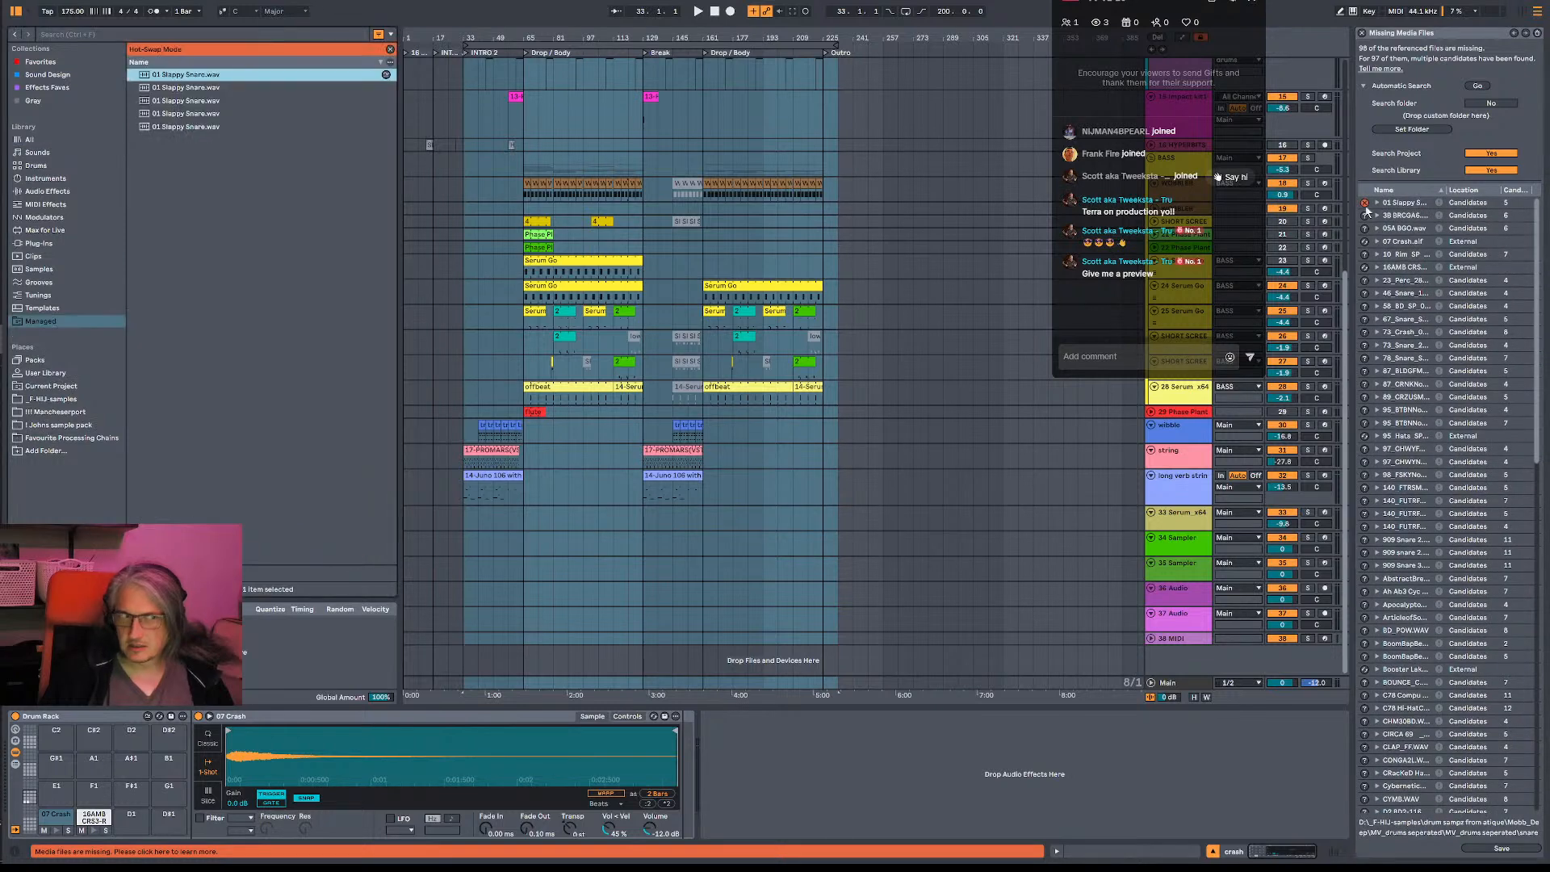
{"action": "double_click", "coordinate": [213, 74]}
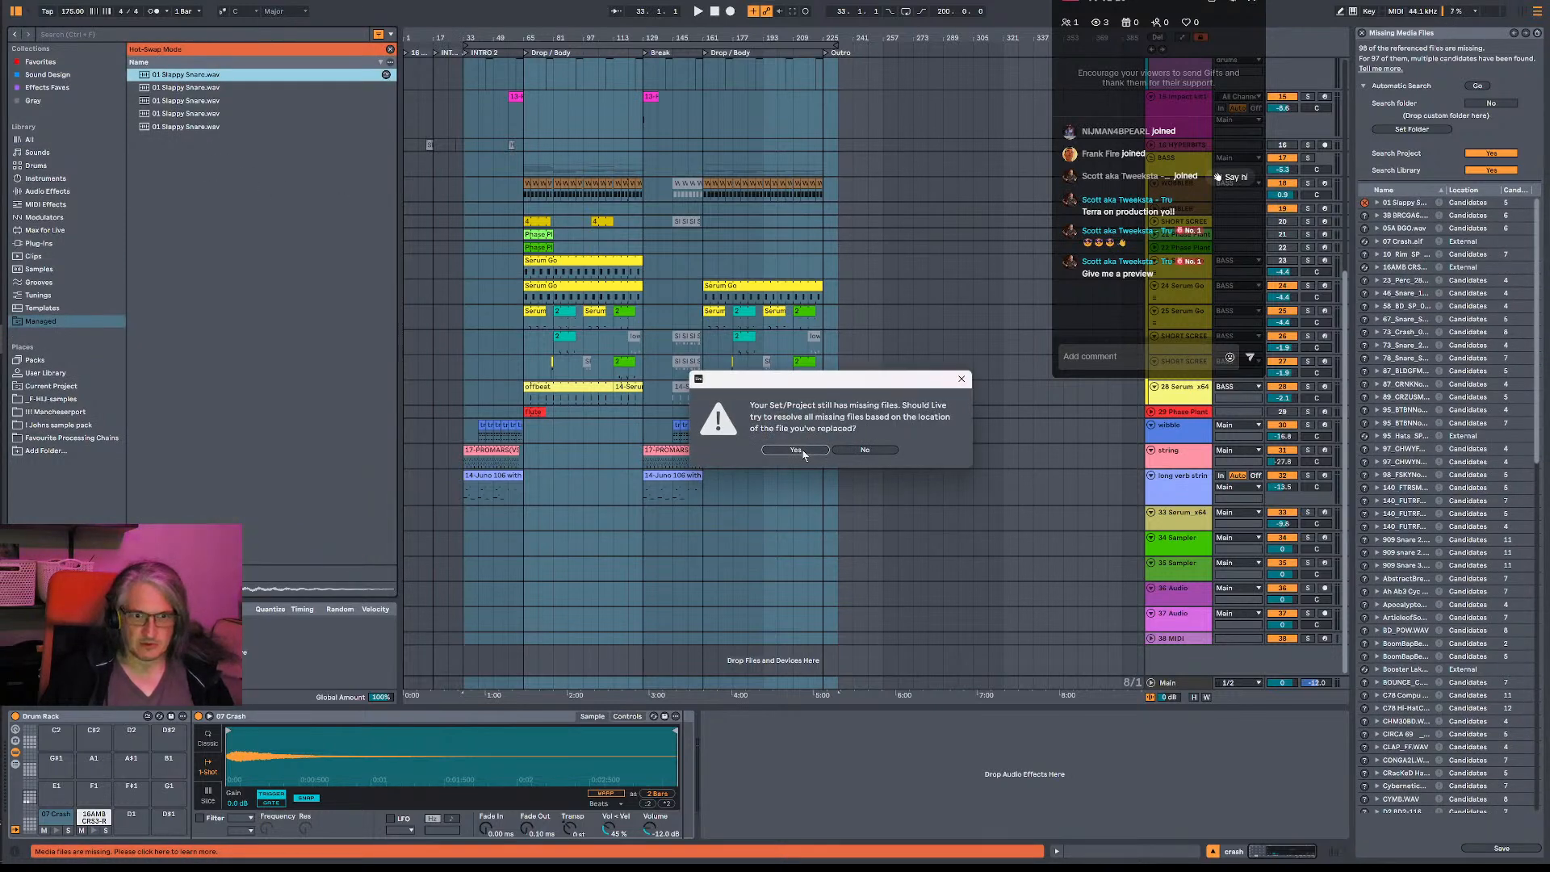
{"action": "left_click", "coordinate": [803, 453]}
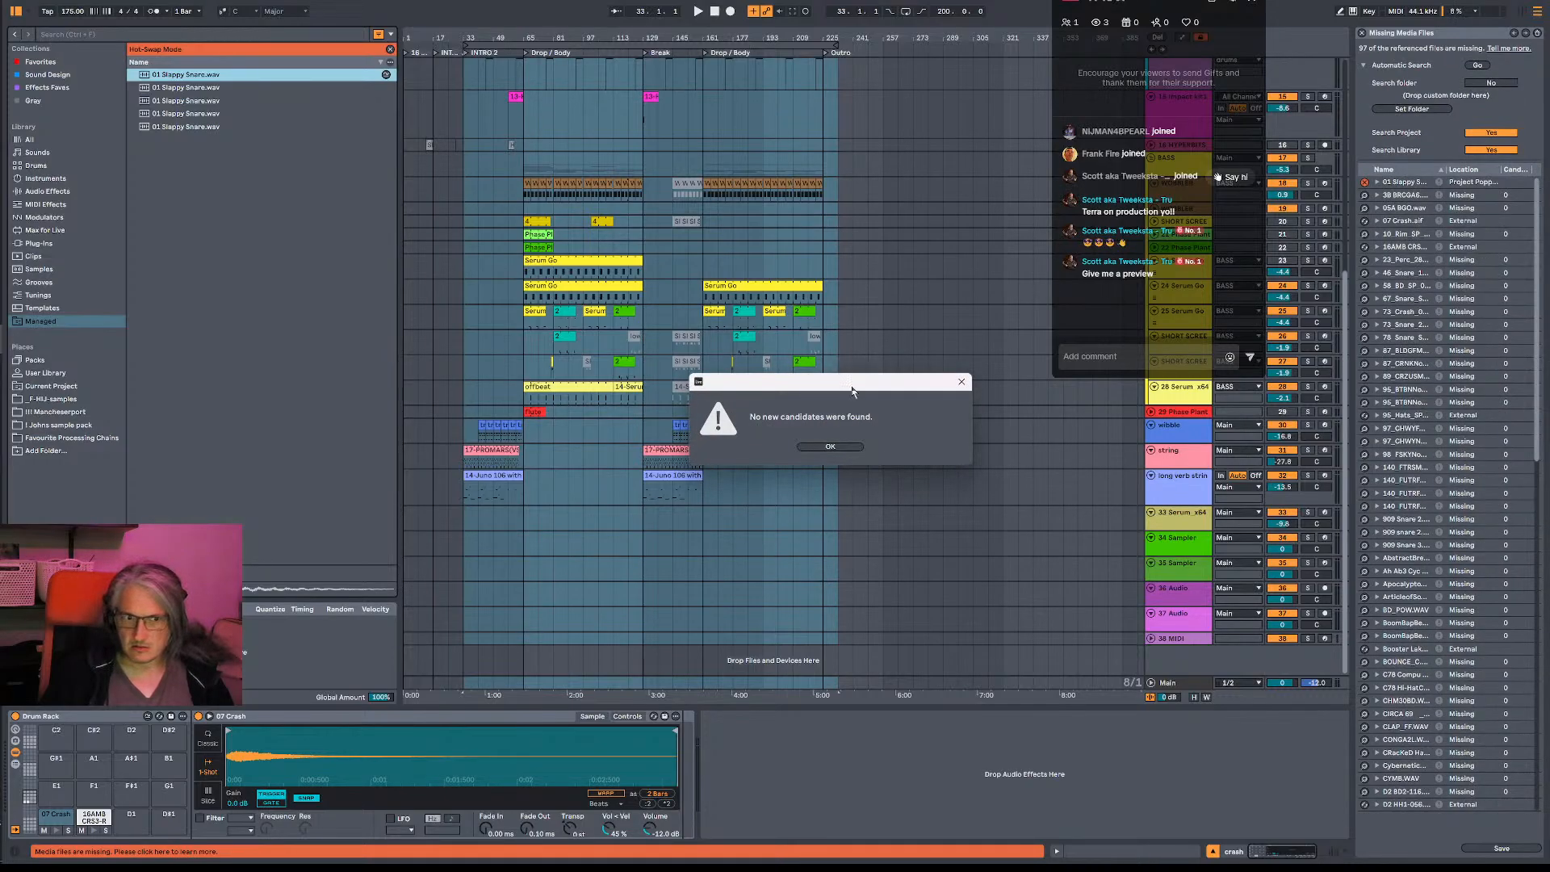
{"action": "left_click", "coordinate": [842, 449]}
- Replace the missing 38 BRCGA6.wav with the first match in _F-HU-samples and resolve the remaining missing files from that location
{"action": "left_click", "coordinate": [1365, 195]}
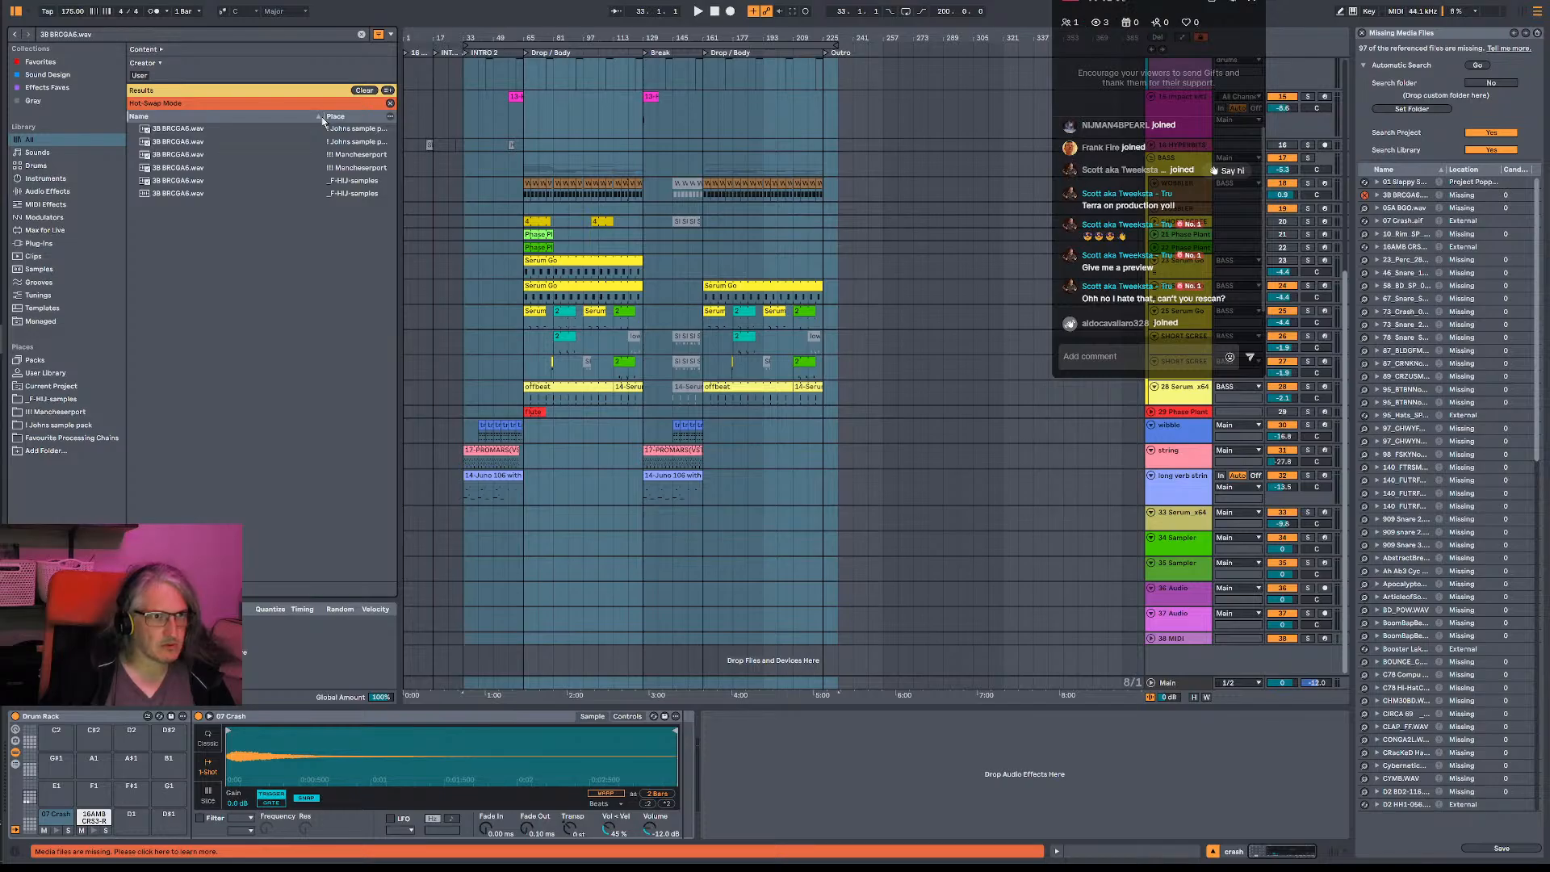
{"action": "left_click_drag", "start_coordinate": [329, 118], "coordinate": [302, 117]}
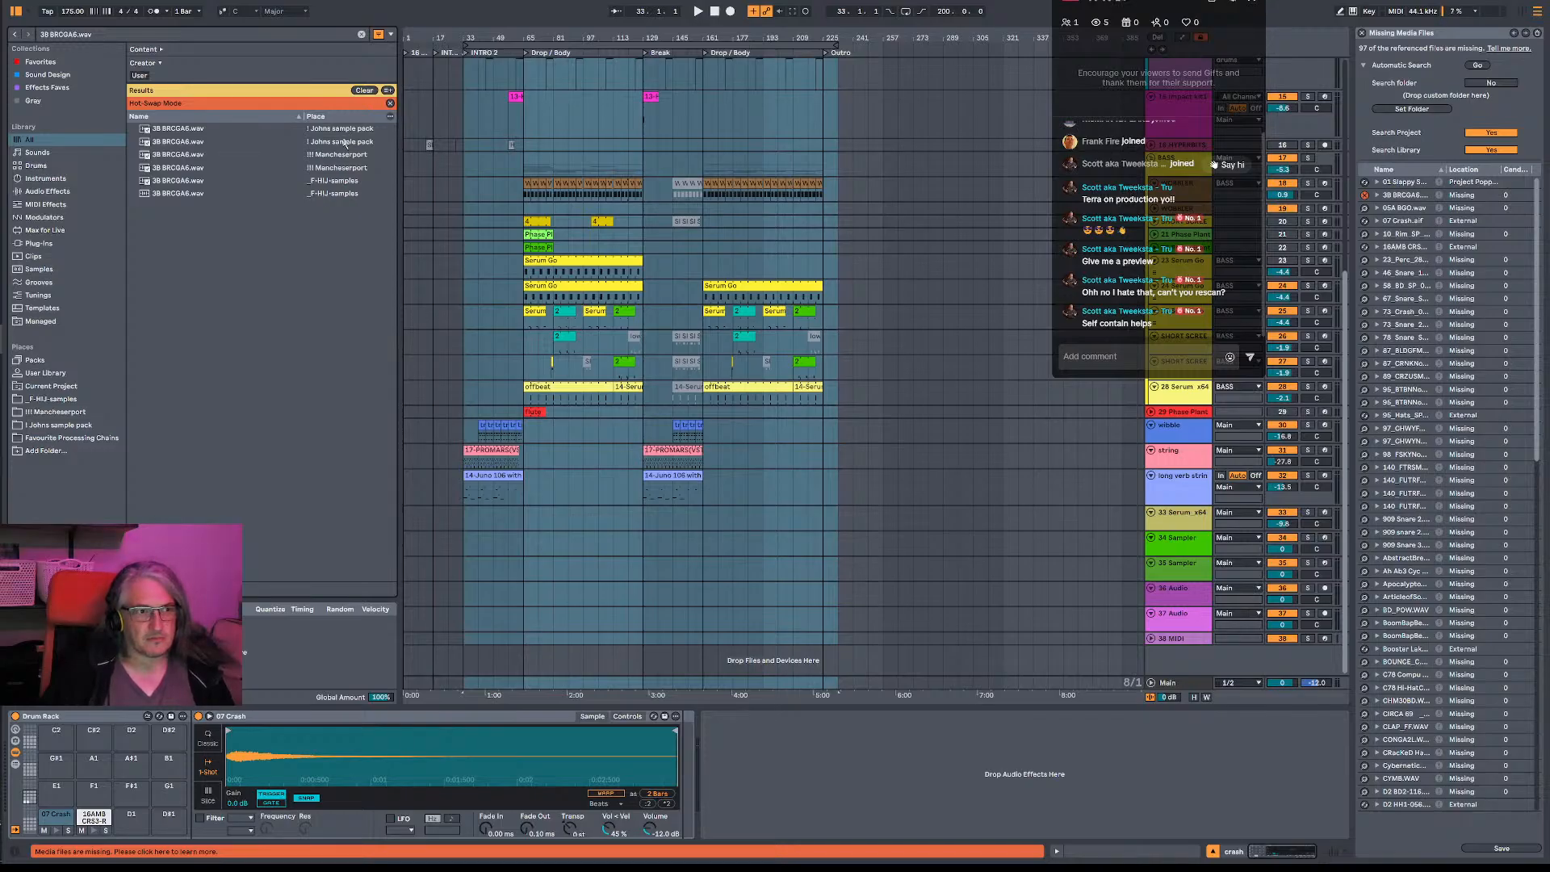
{"action": "double_click", "coordinate": [343, 181]}
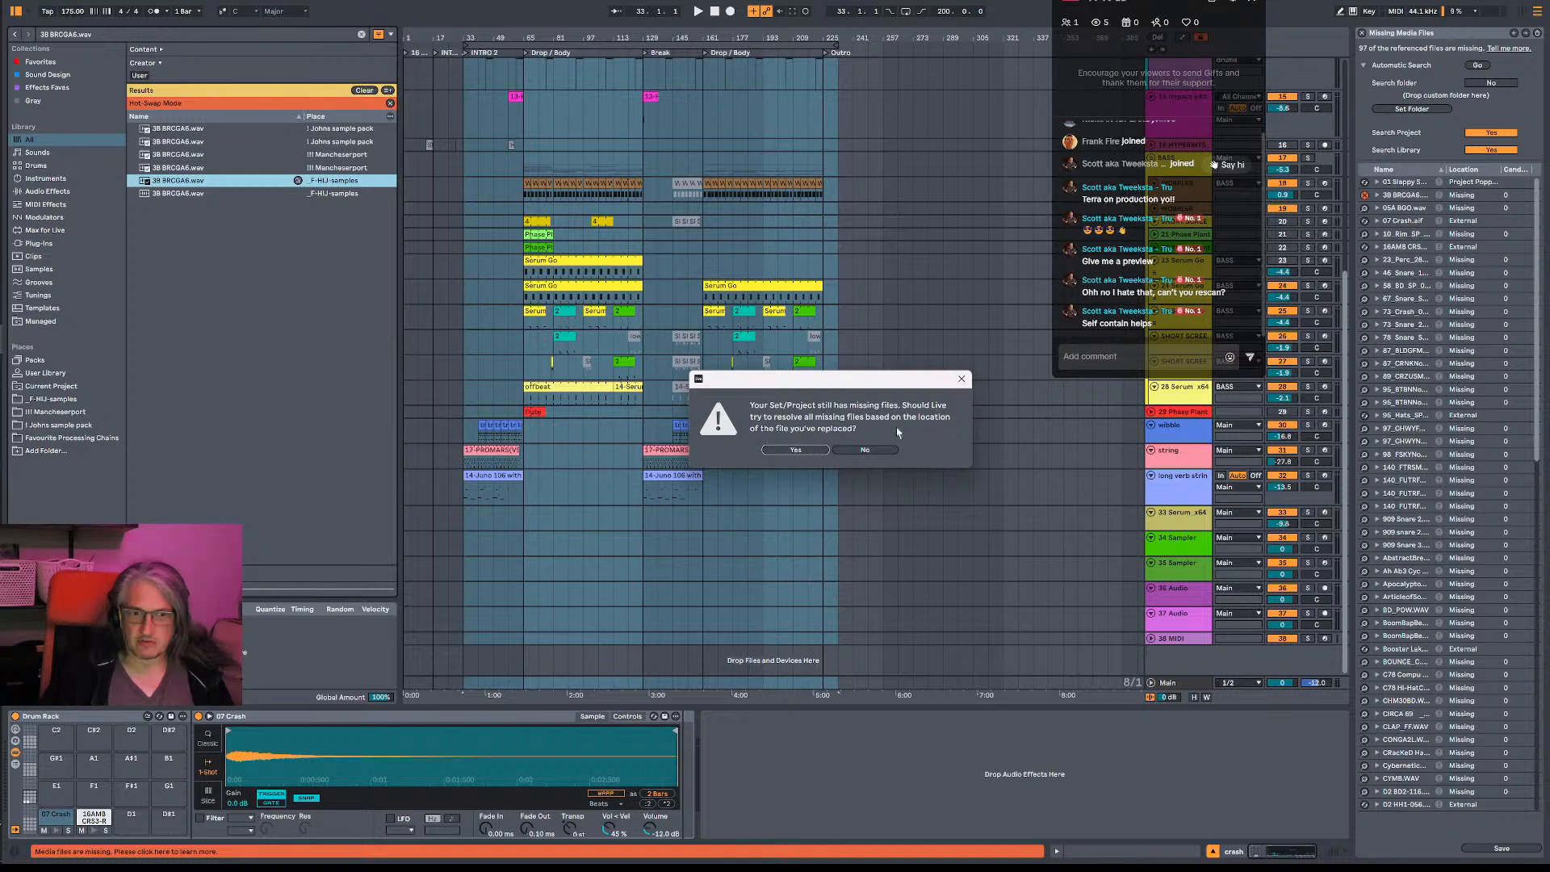
{"action": "key", "text": "Return"}
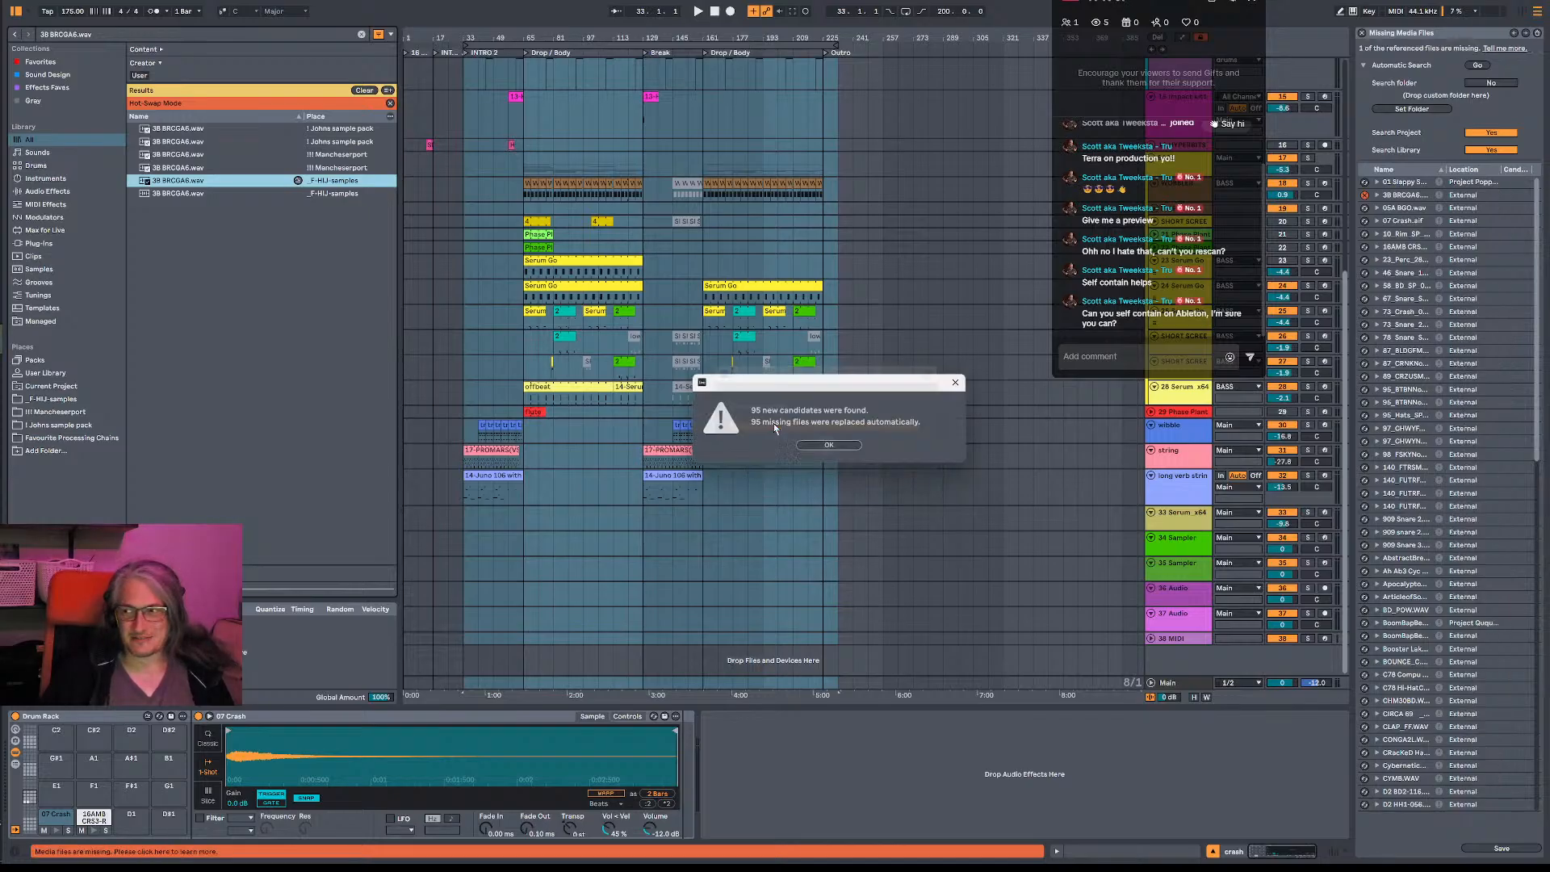
{"action": "left_click", "coordinate": [830, 446]}
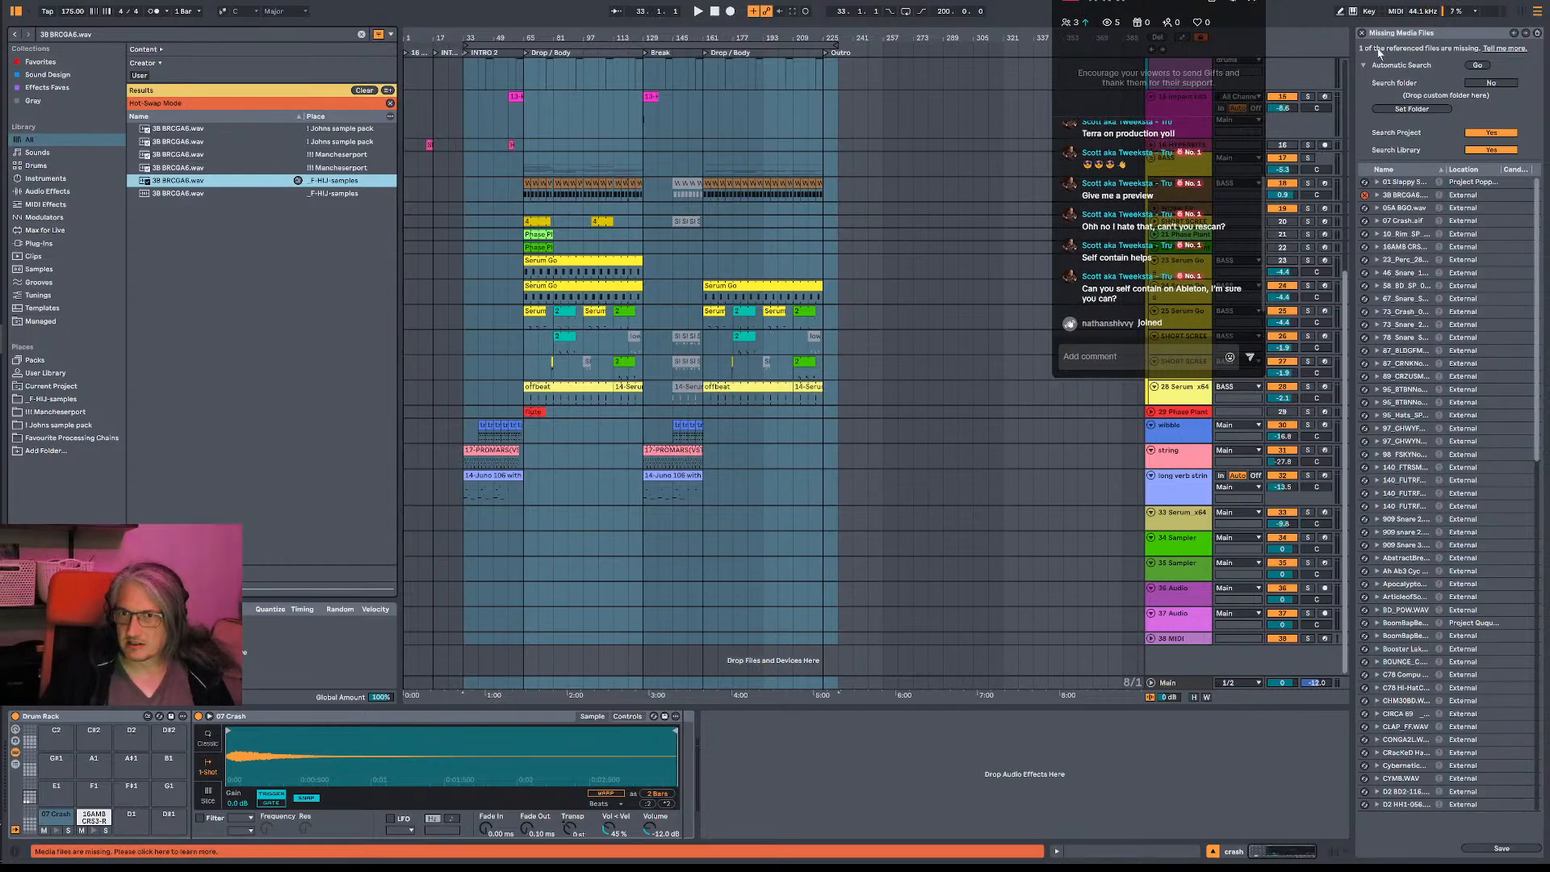
- Find the sample still marked as missing, search for its replacement candidates and inspect where the set uses it
{"action": "scroll", "coordinate": [1423, 488], "scroll_direction": "down", "scroll_amount": 10}
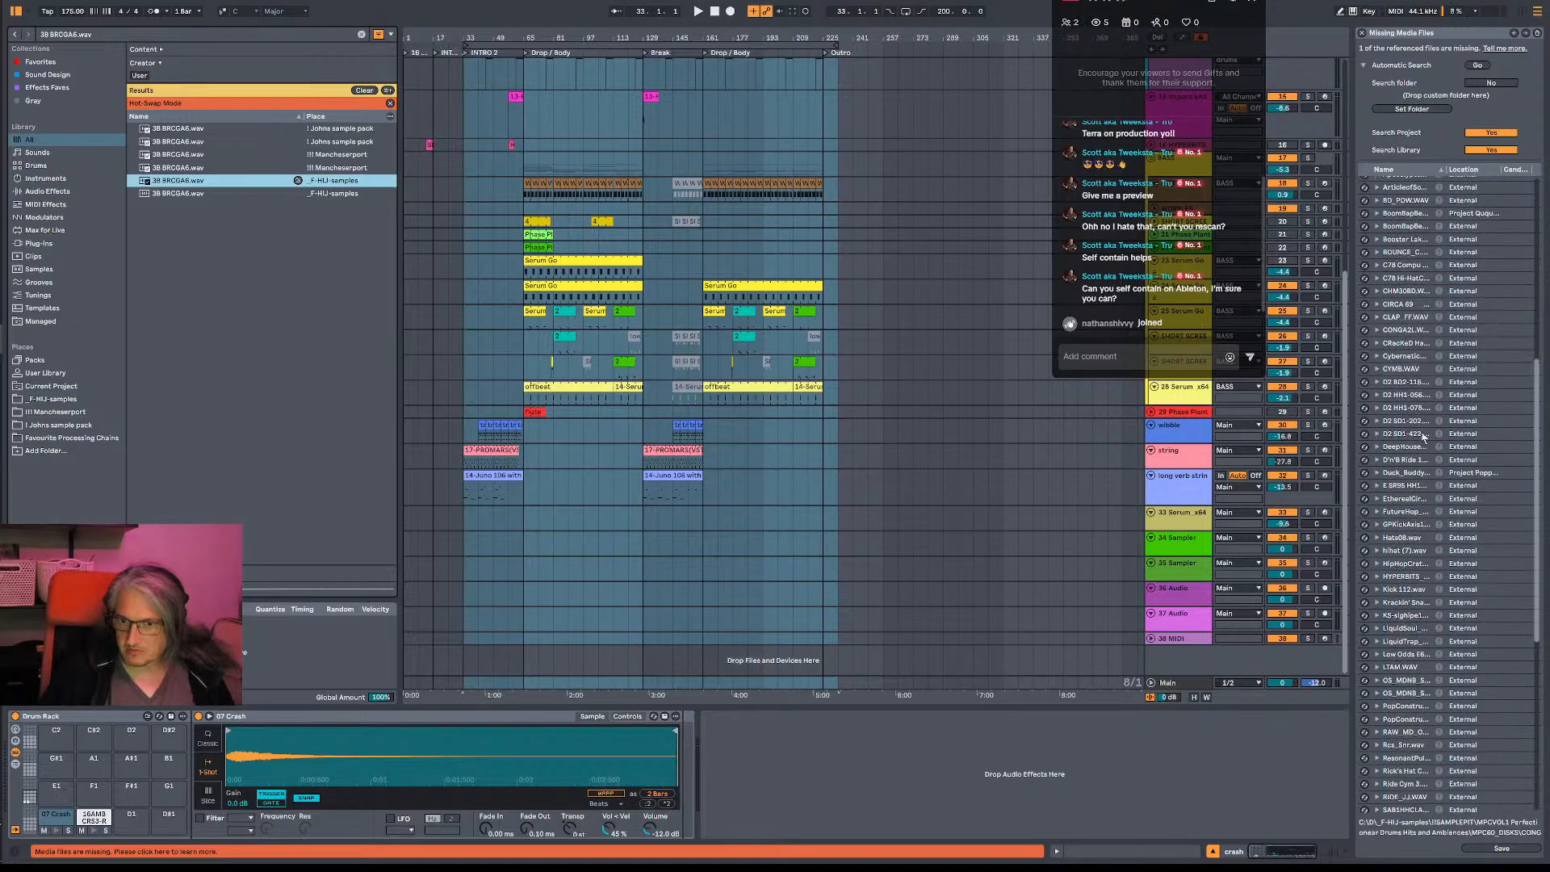
{"action": "scroll", "coordinate": [1423, 489], "scroll_direction": "down", "scroll_amount": 5}
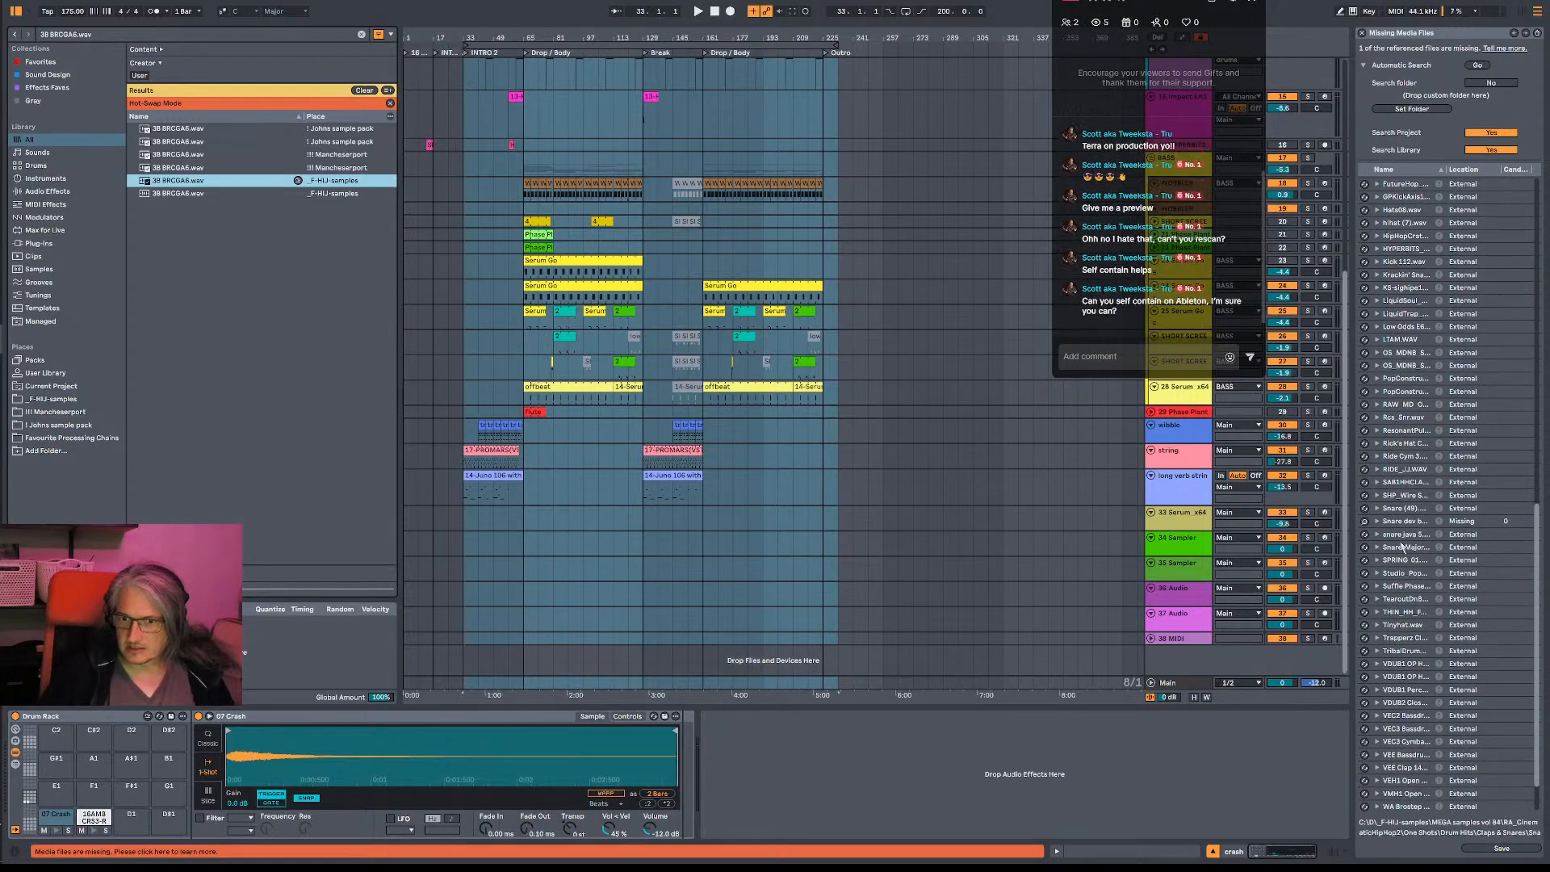
{"action": "left_click", "coordinate": [1367, 522]}
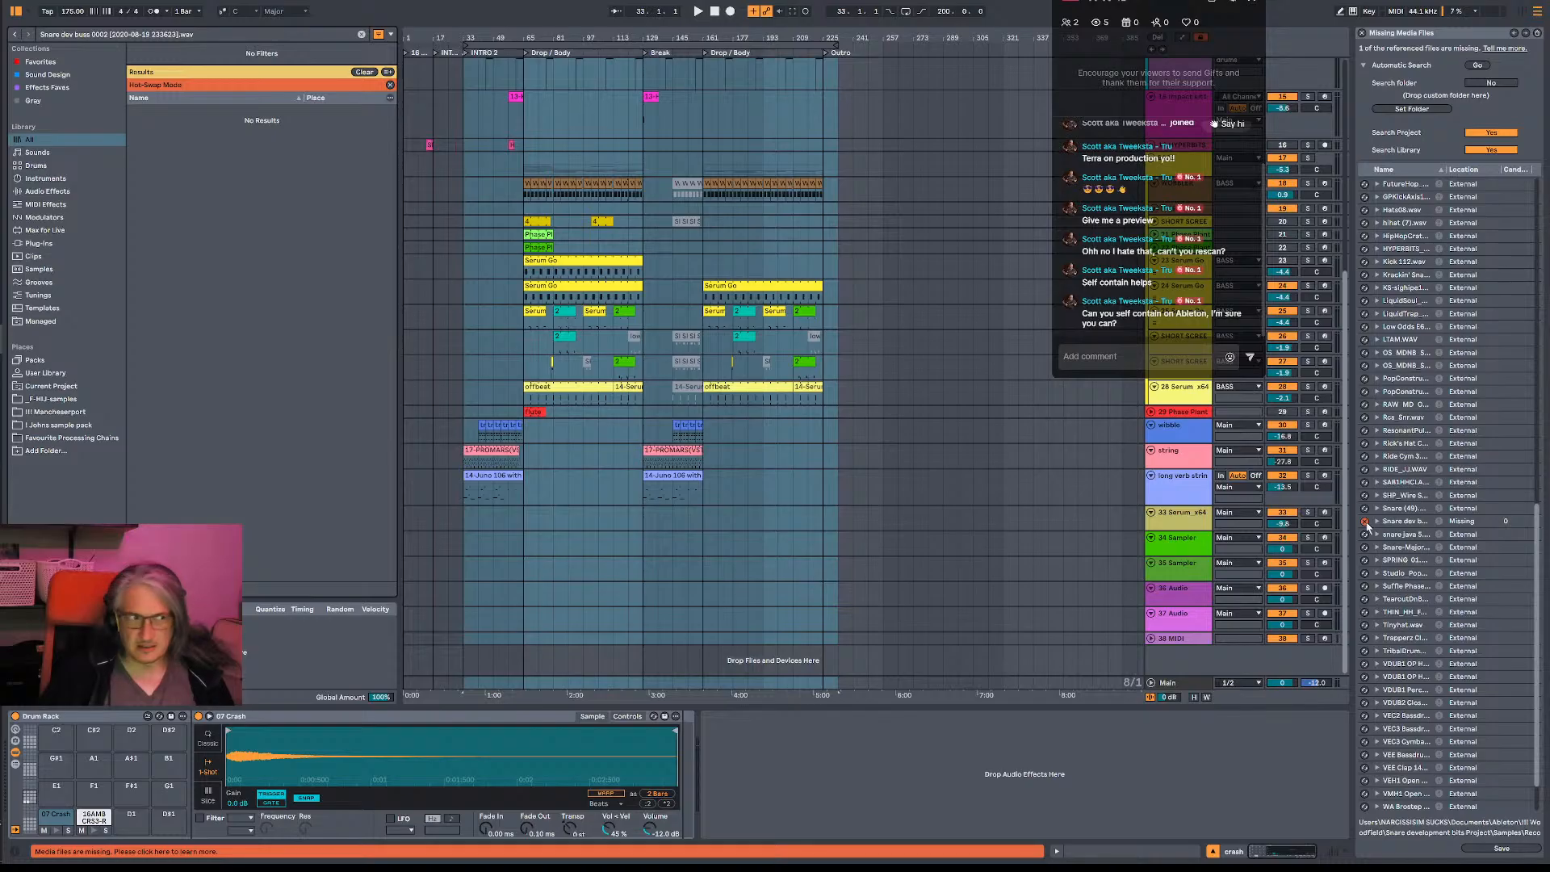
{"action": "left_click", "coordinate": [1371, 525]}
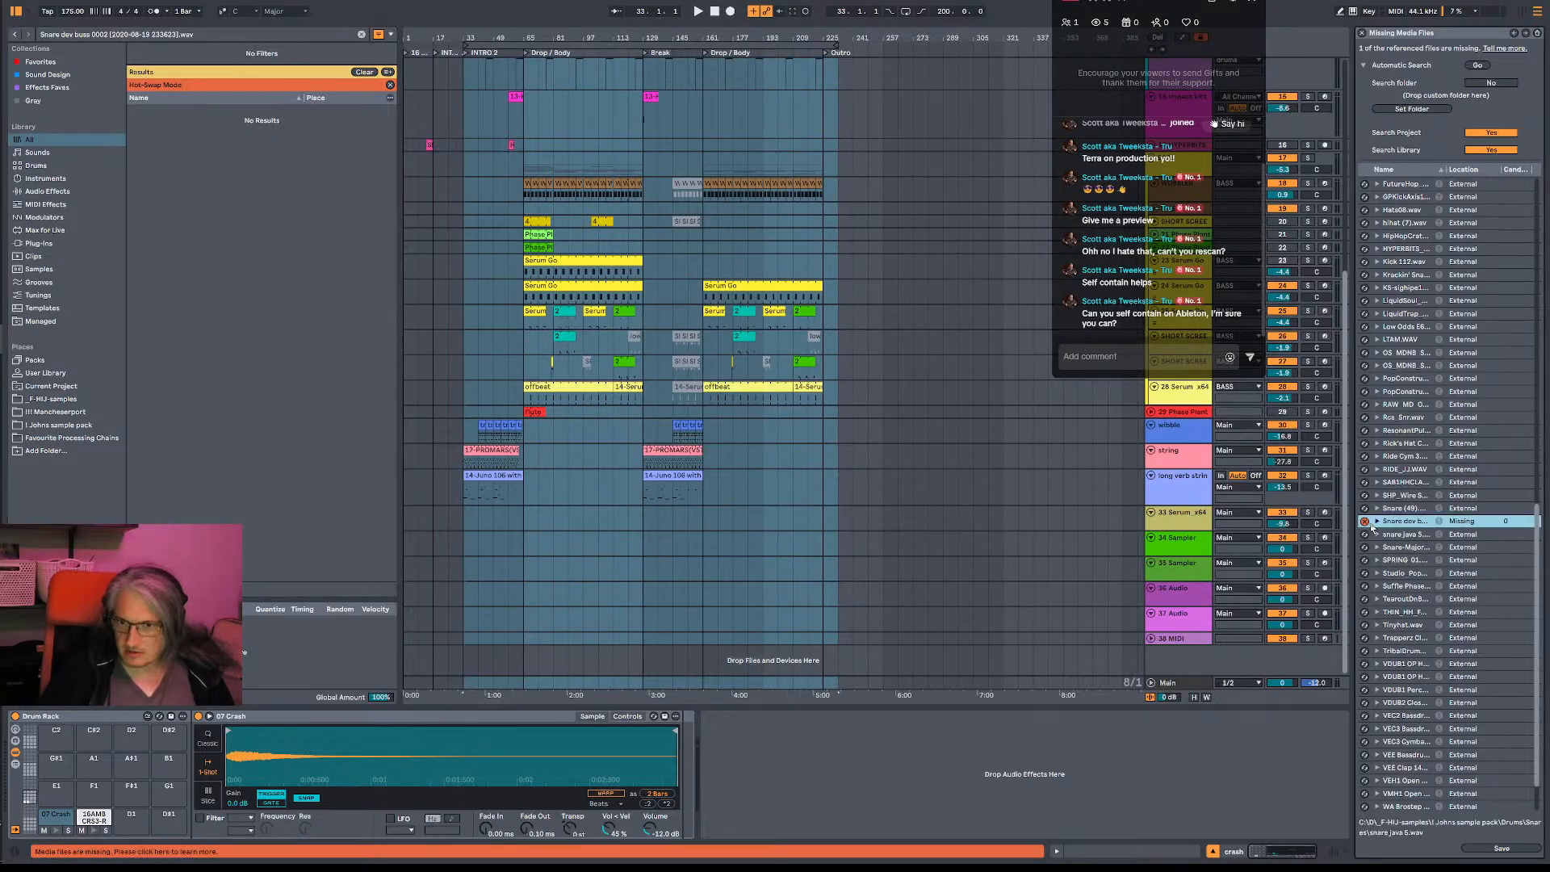
{"action": "left_click", "coordinate": [1377, 522]}
{"action": "left_click", "coordinate": [1401, 534]}
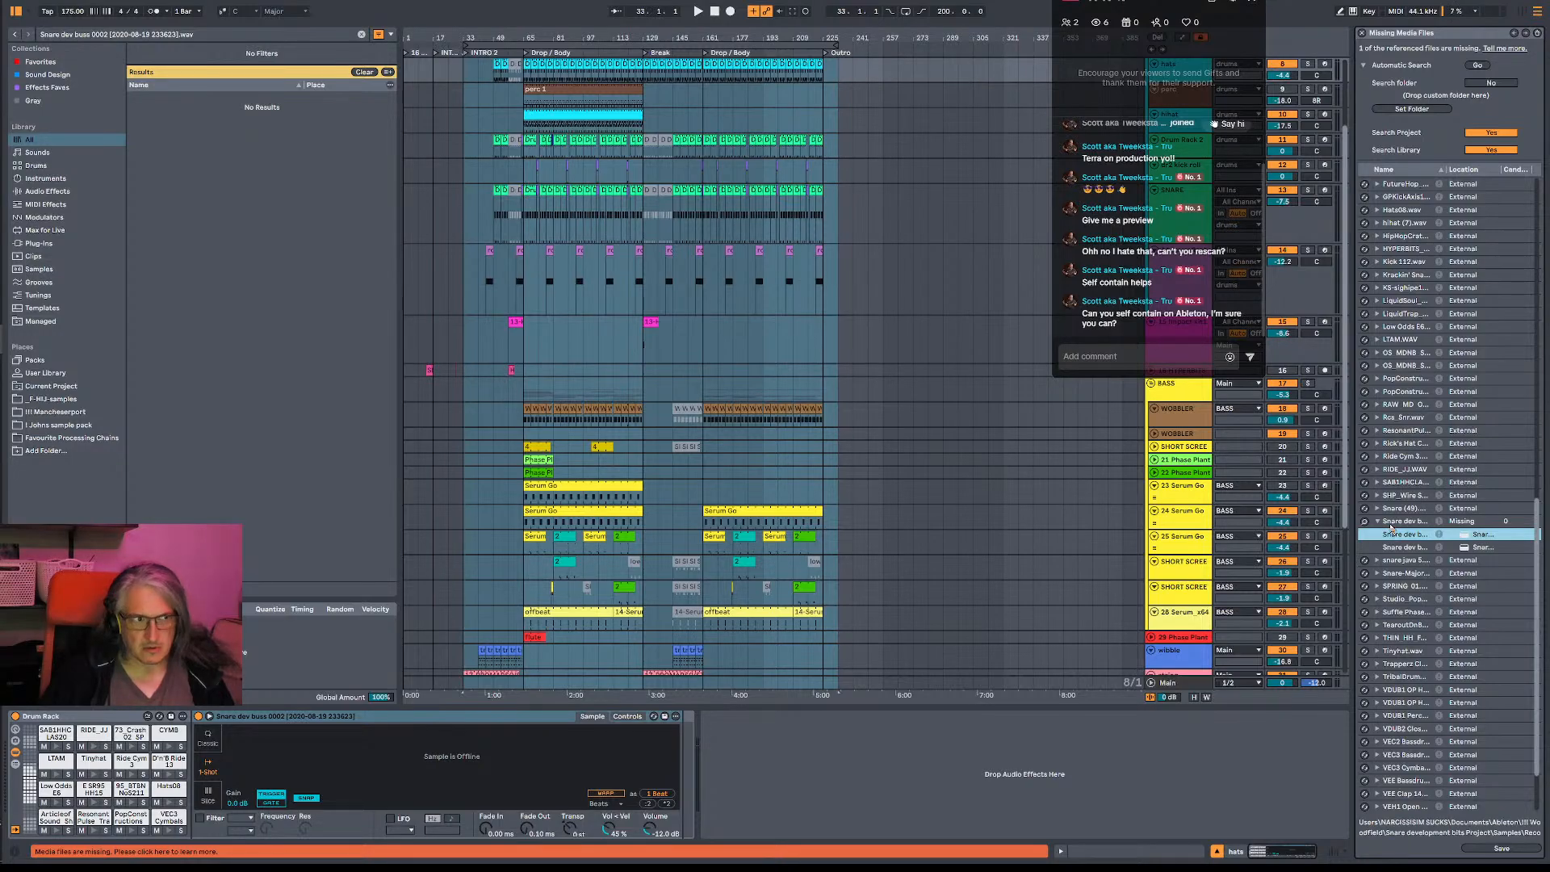
{"action": "left_click", "coordinate": [1375, 521]}
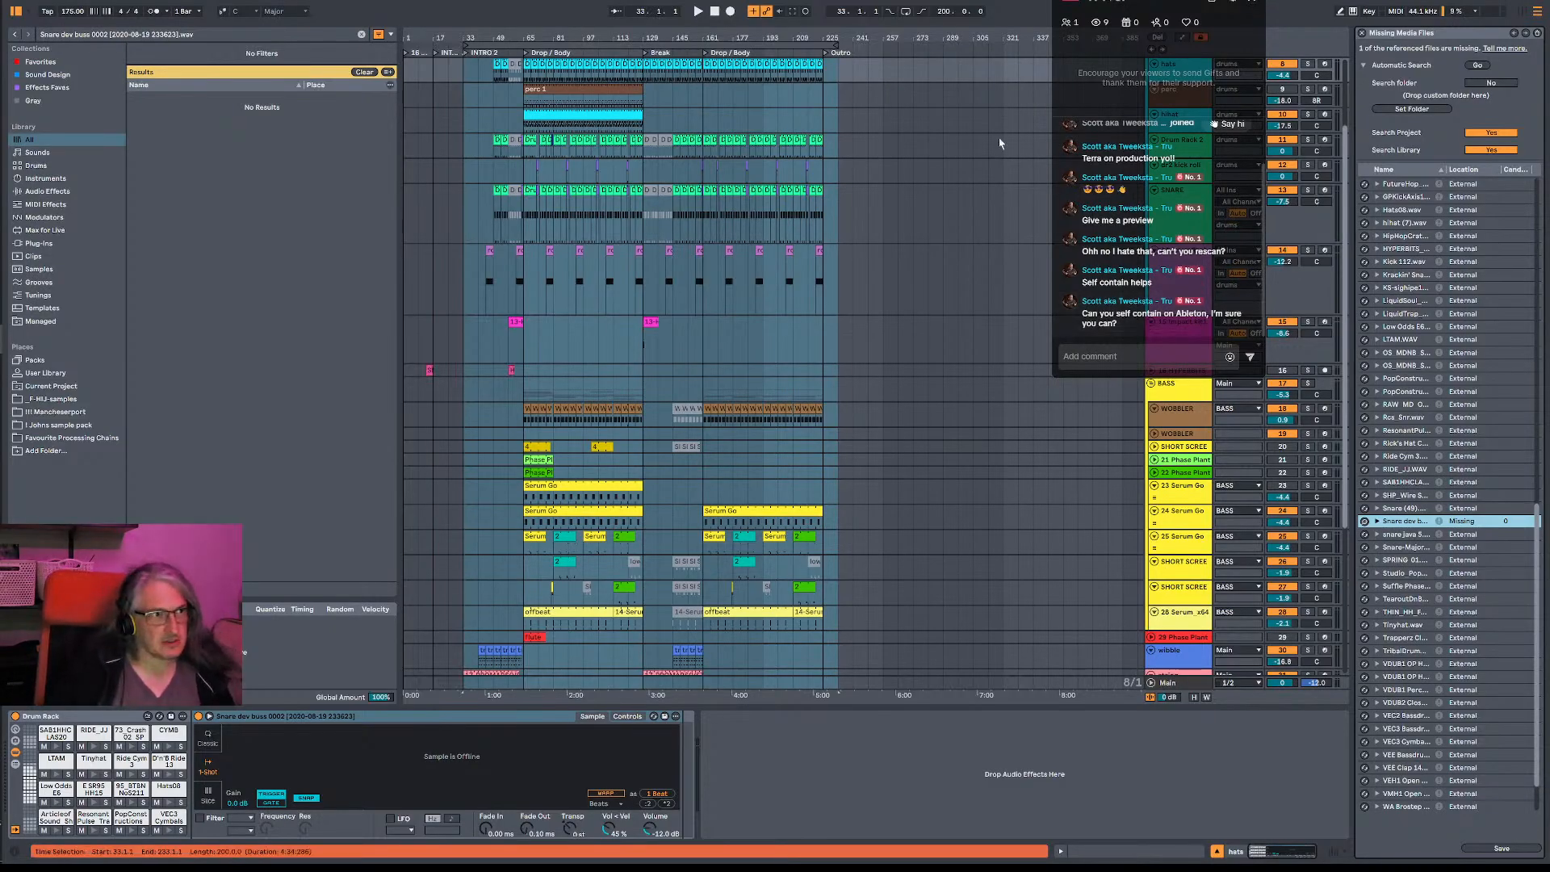
- Switch to OneCommander and look through the project versions in the Unjug Project folder
{"action": "left_click", "coordinate": [1, 164]}
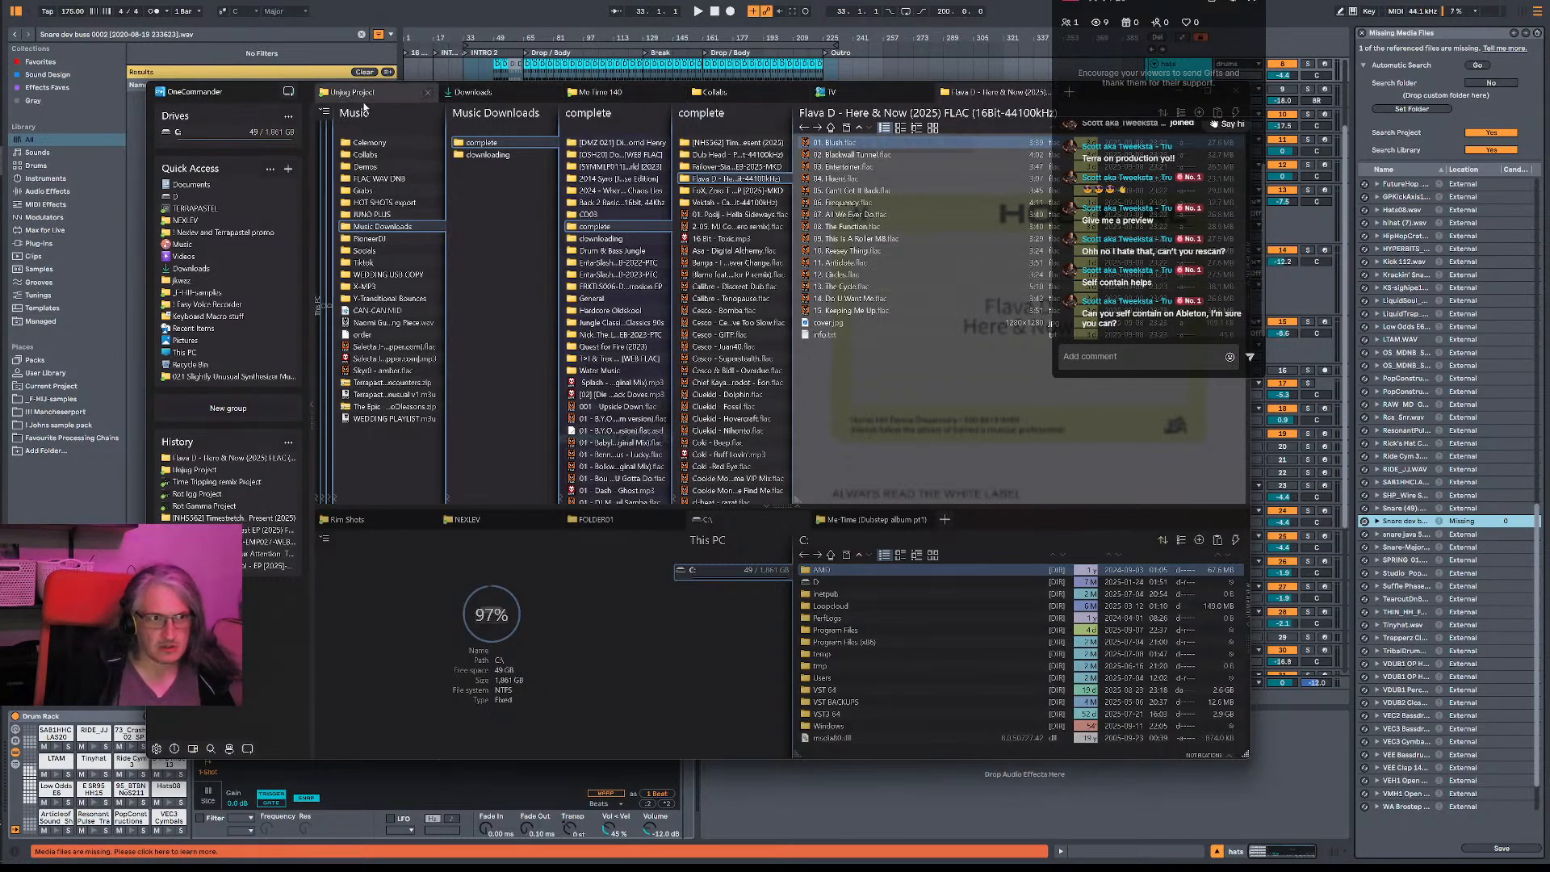
{"action": "left_click", "coordinate": [368, 101]}
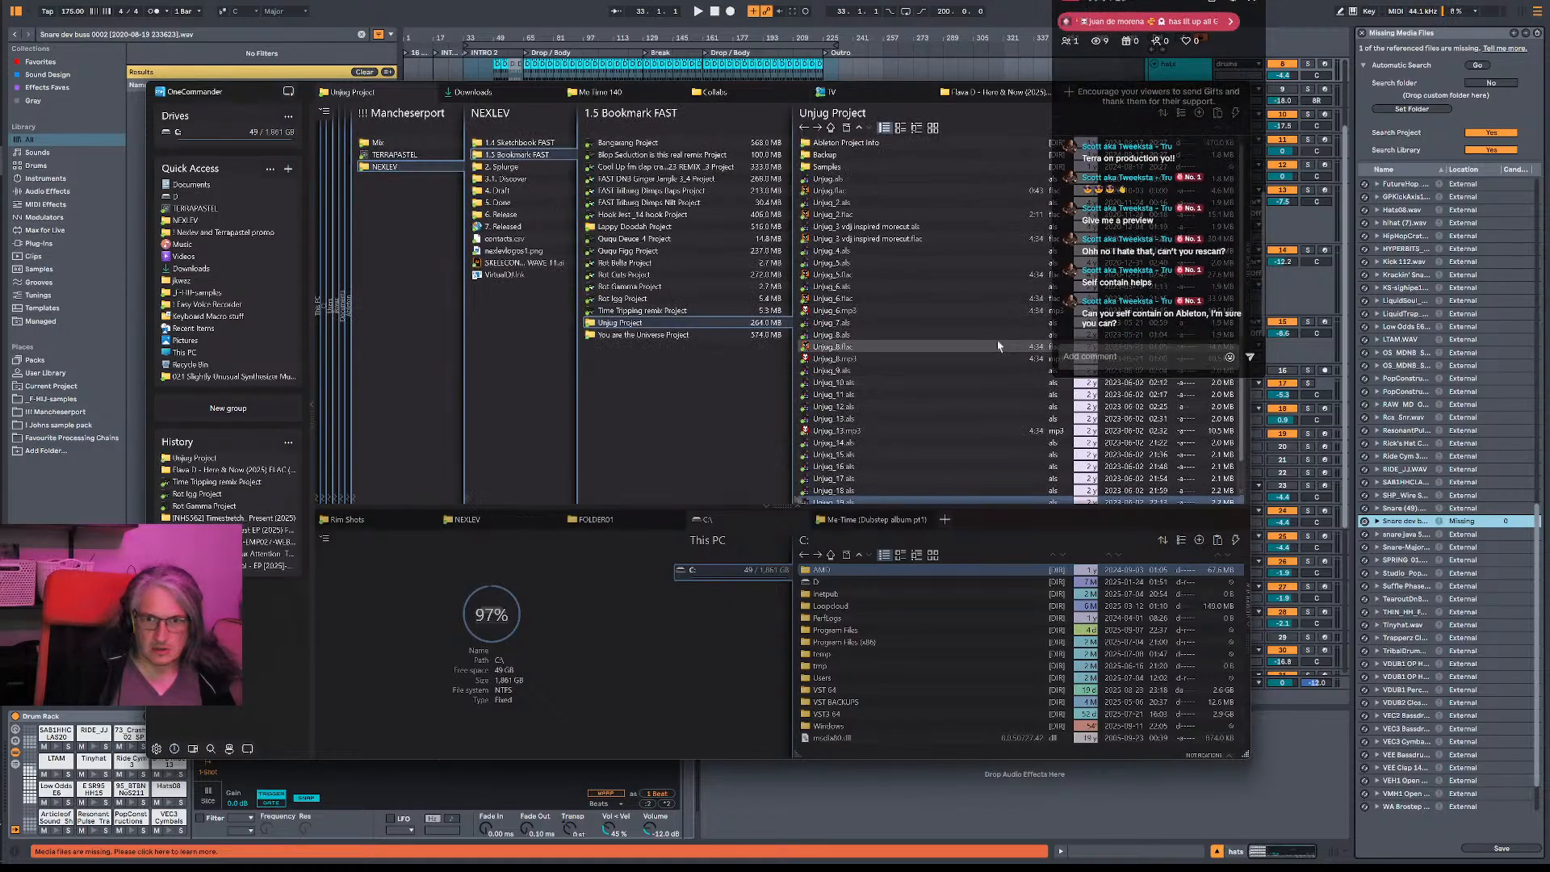
{"action": "scroll", "coordinate": [1110, 483], "scroll_direction": "down", "scroll_amount": 1}
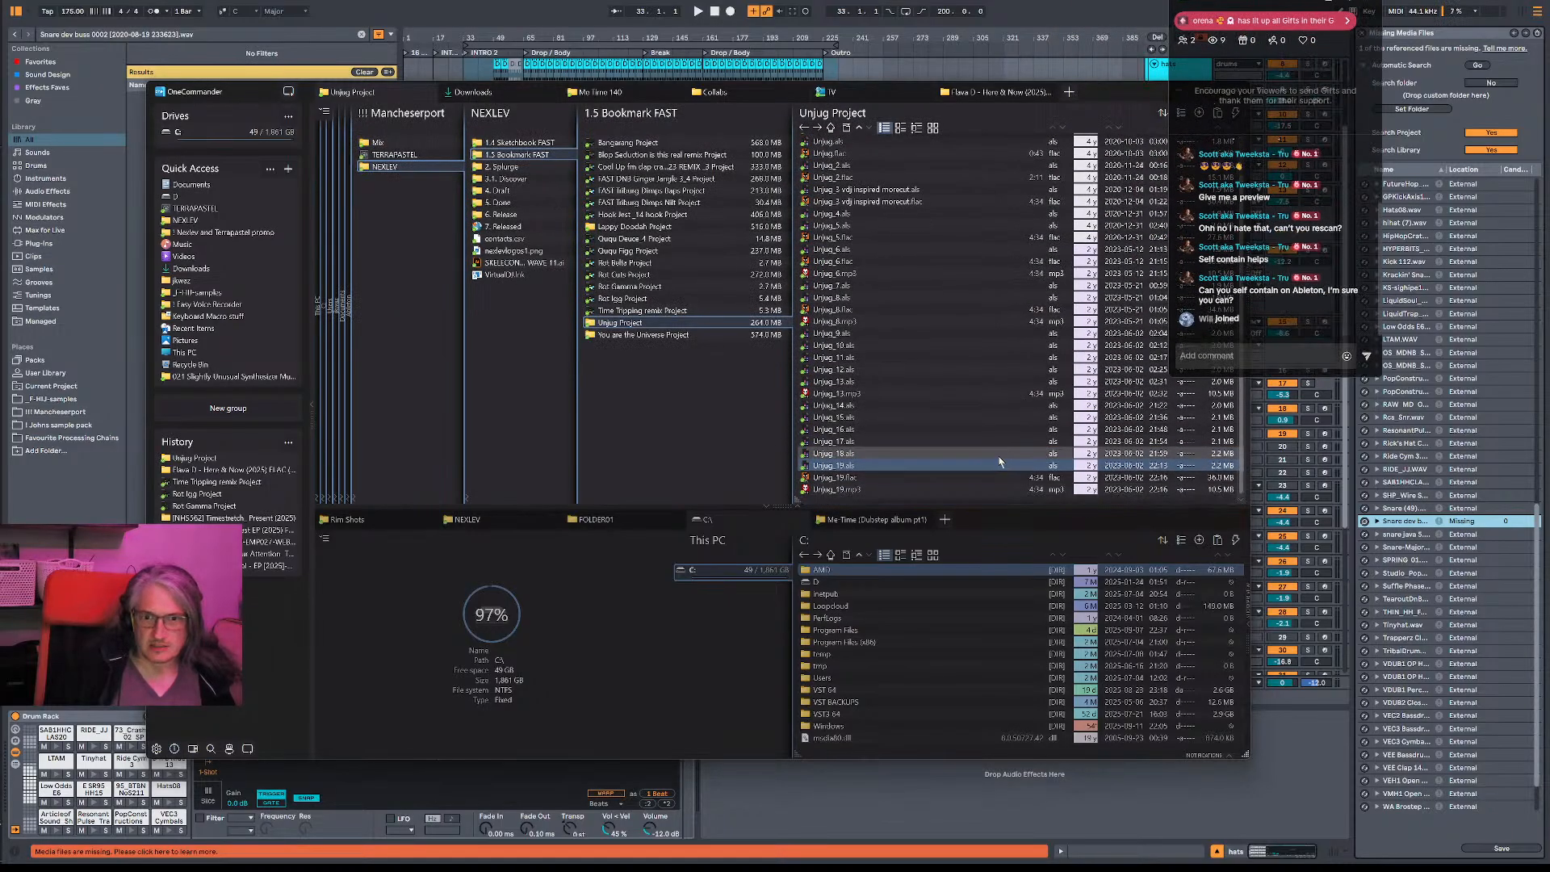
{"action": "scroll", "coordinate": [1102, 274], "scroll_direction": "up", "scroll_amount": 1}
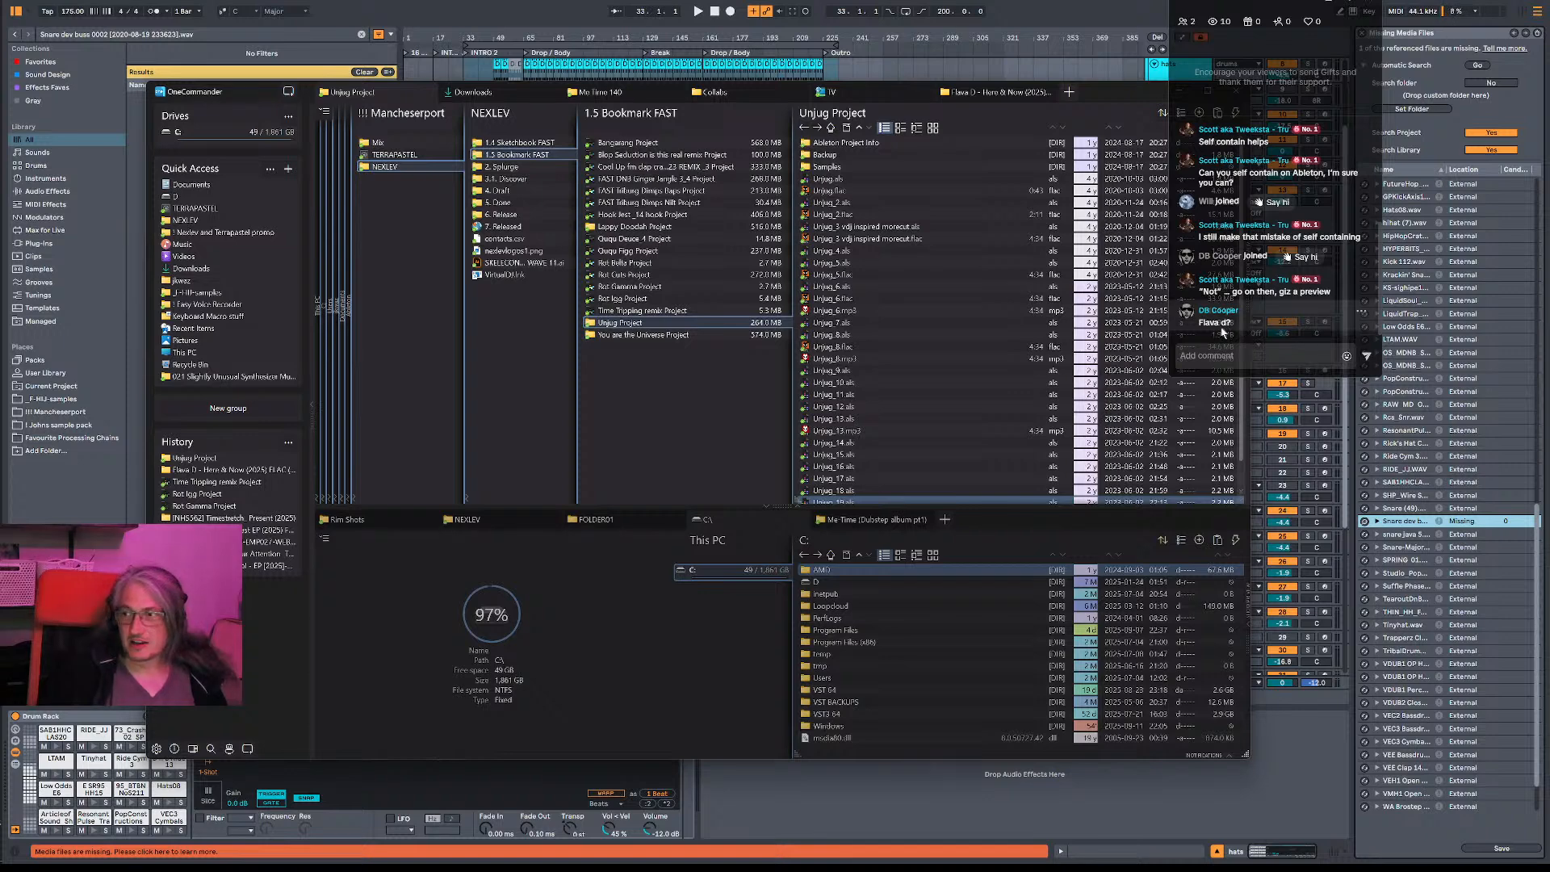
- View the Flava D - Here & Now (2025) album folder alongside the Unjug Project folder, ending on the album
{"action": "left_click", "coordinate": [1019, 91]}
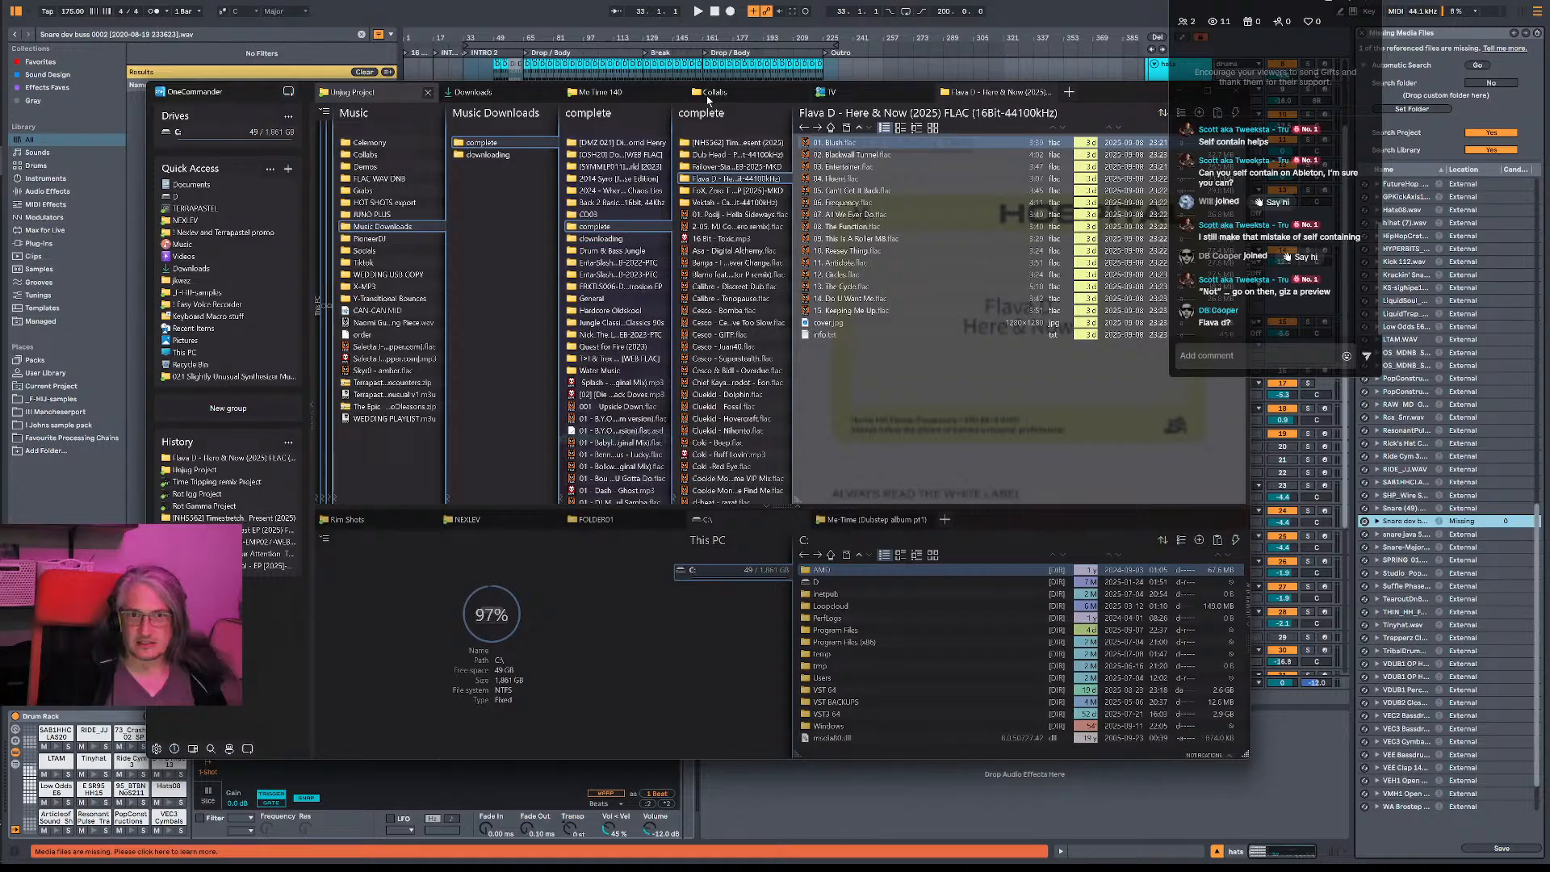
{"action": "left_click", "coordinate": [365, 93]}
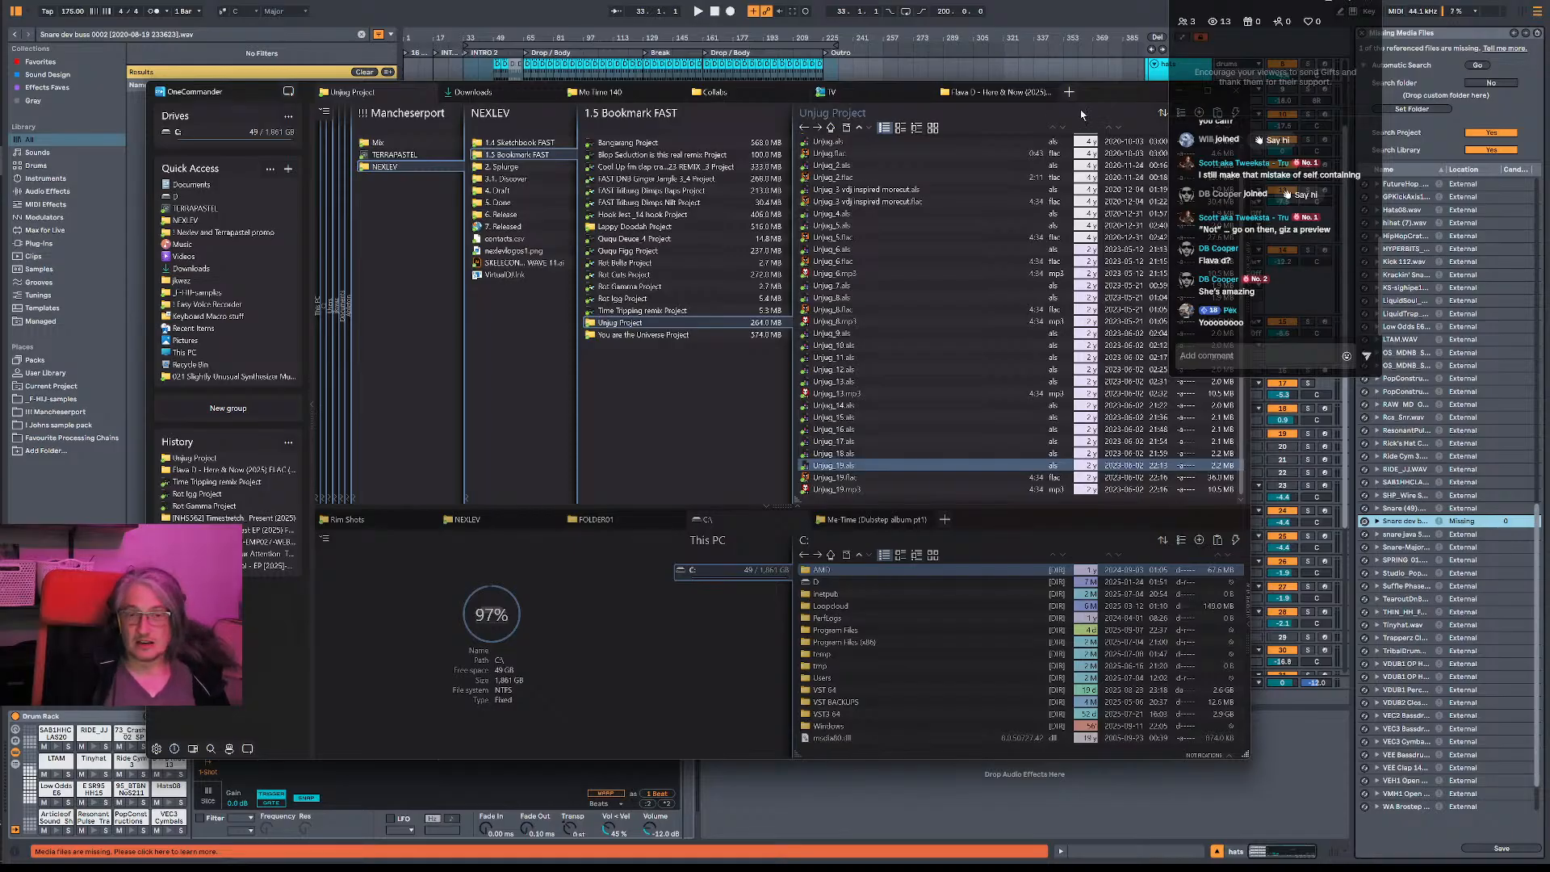
{"action": "left_click", "coordinate": [984, 96]}
{"action": "left_click", "coordinate": [383, 98]}
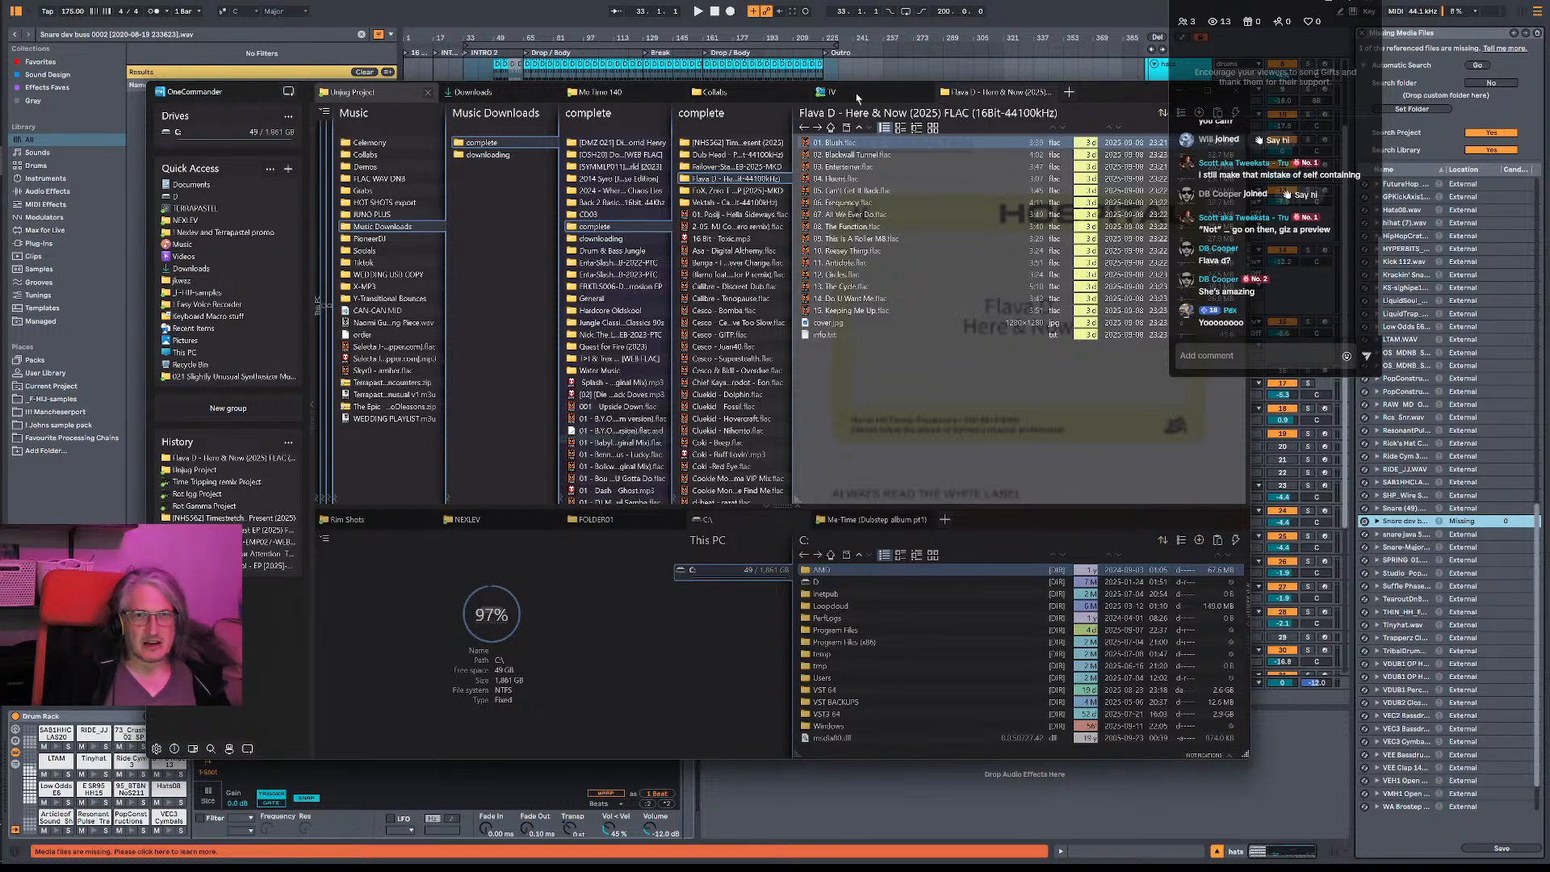
{"action": "left_click", "coordinate": [965, 98]}
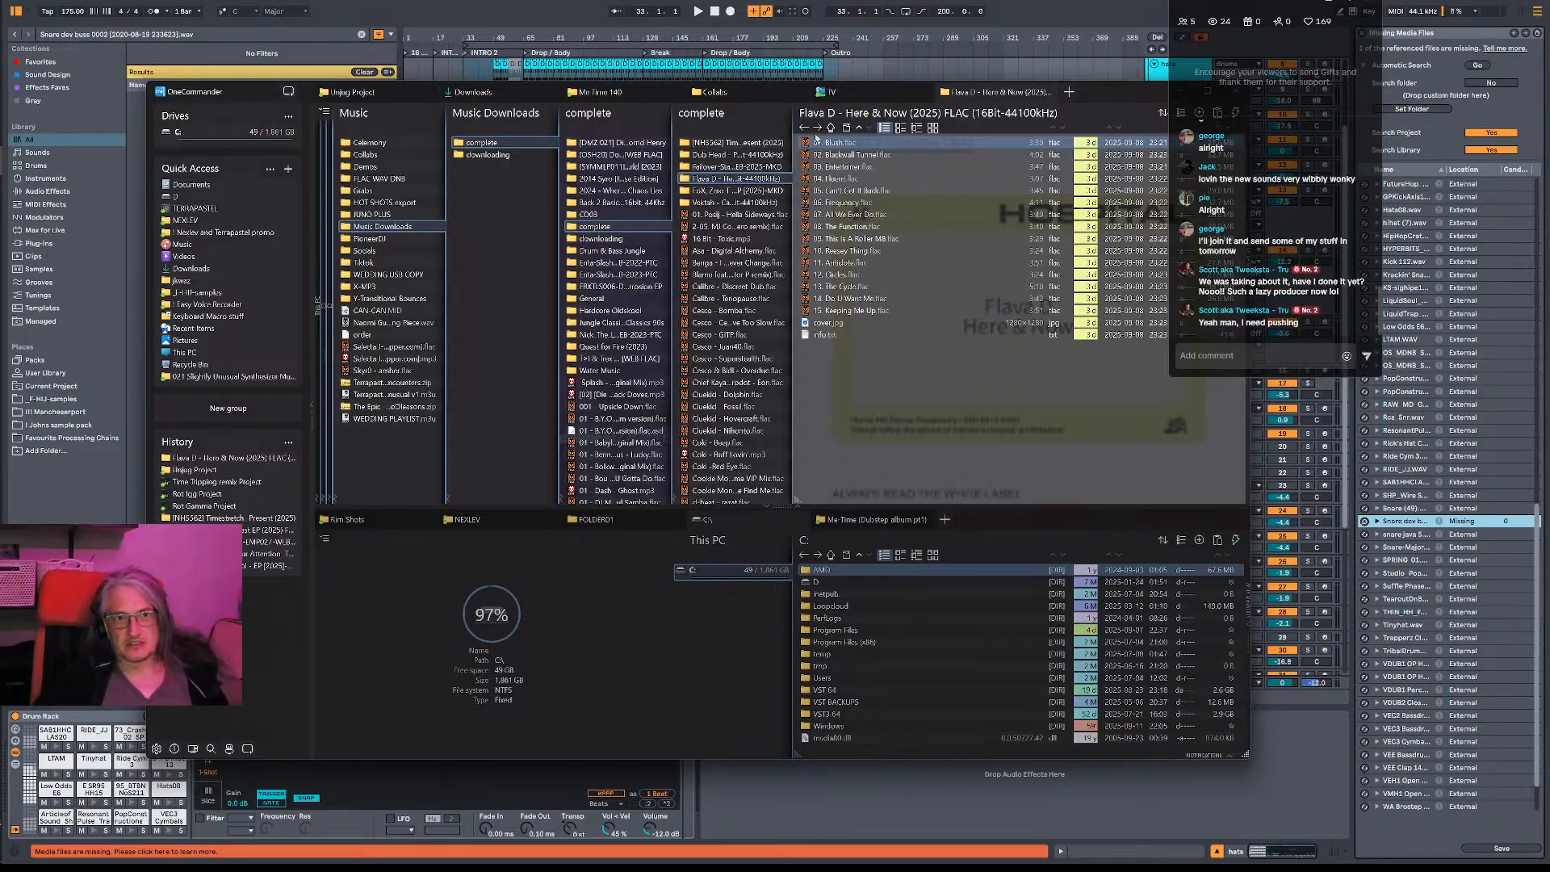
- Play 01. Blush.flac from the album folder in foobar2000 and skip ahead in the track
{"action": "double_click", "coordinate": [840, 144]}
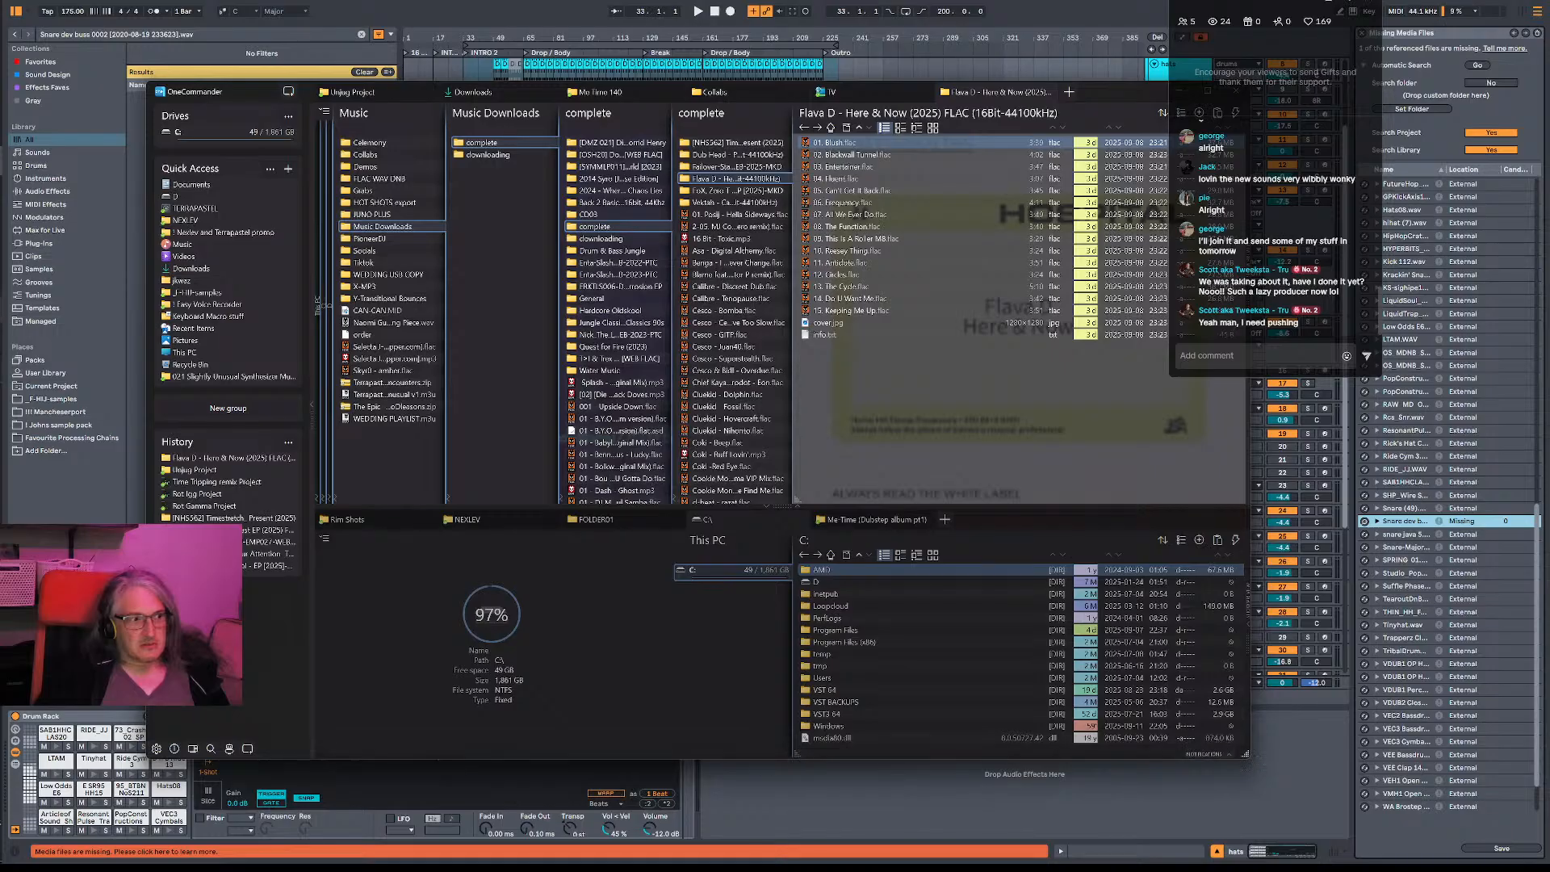
{"action": "key", "text": "alt+Tab"}
{"action": "key", "text": "alt+Tab"}
{"action": "key", "text": "alt+Tab"}
{"action": "left_click_drag", "start_coordinate": [1099, 525], "coordinate": [1128, 526]}
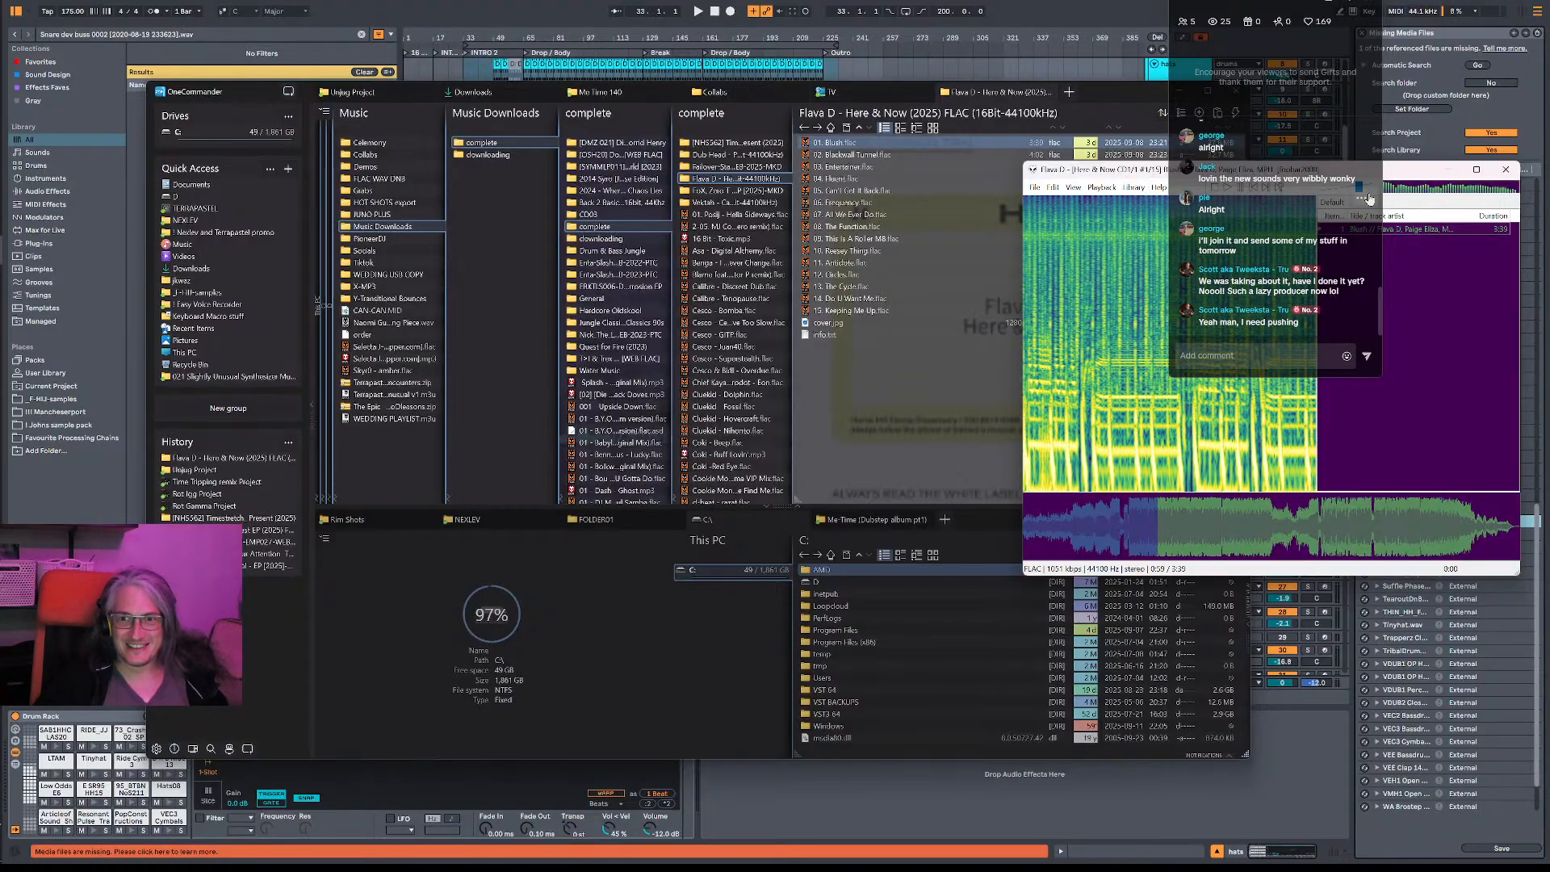
- Move the foobar2000 window clear of the chat overlay, pause the track and return to OneCommander
{"action": "left_click_drag", "start_coordinate": [1421, 171], "coordinate": [1165, 186]}
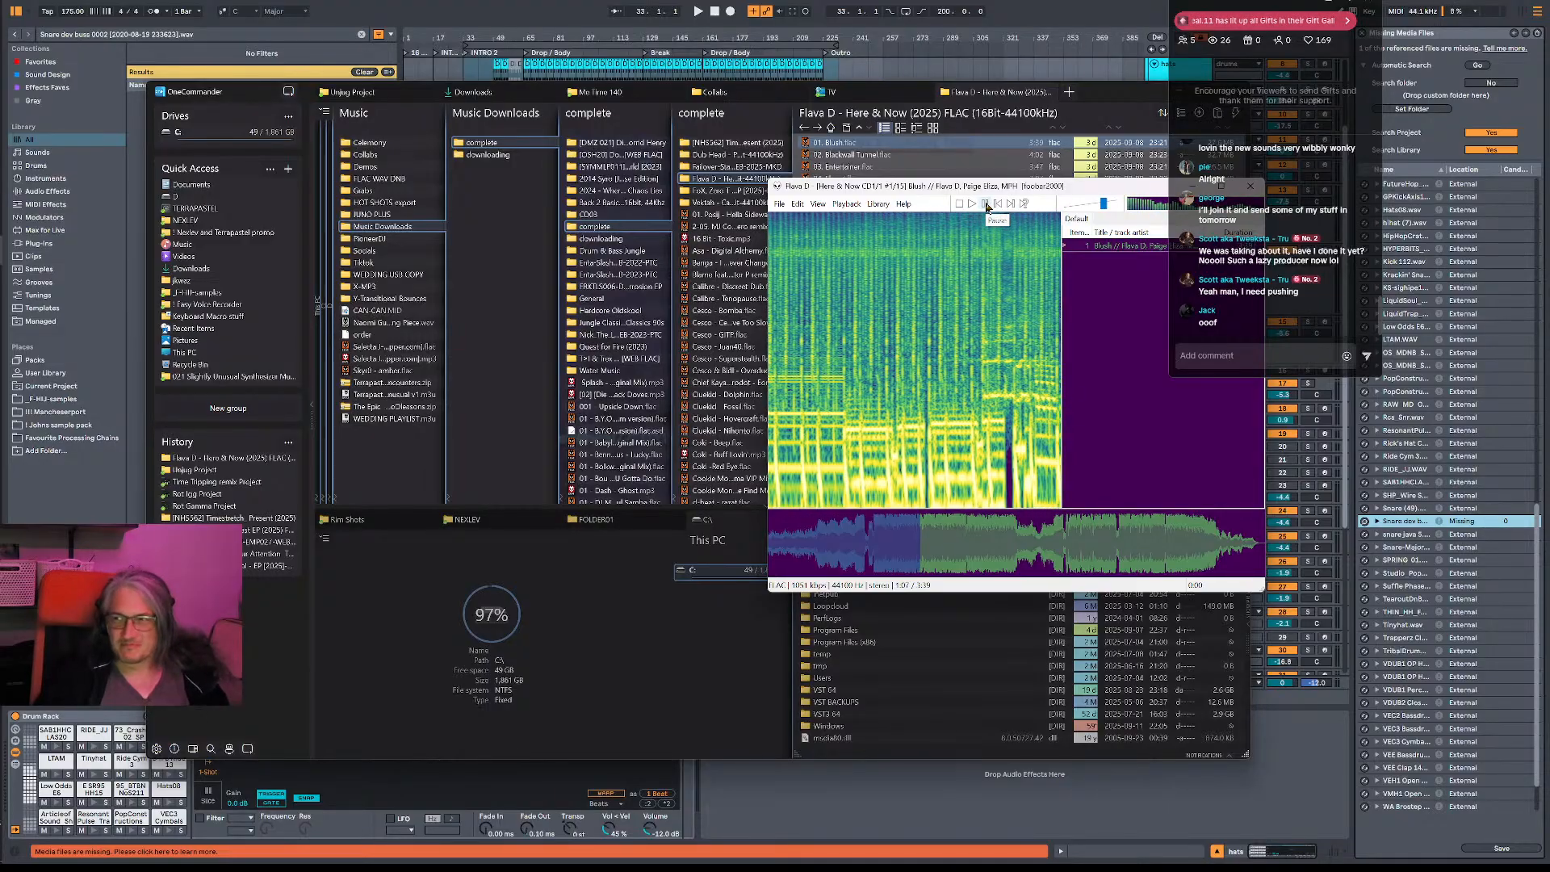
{"action": "left_click", "coordinate": [987, 204]}
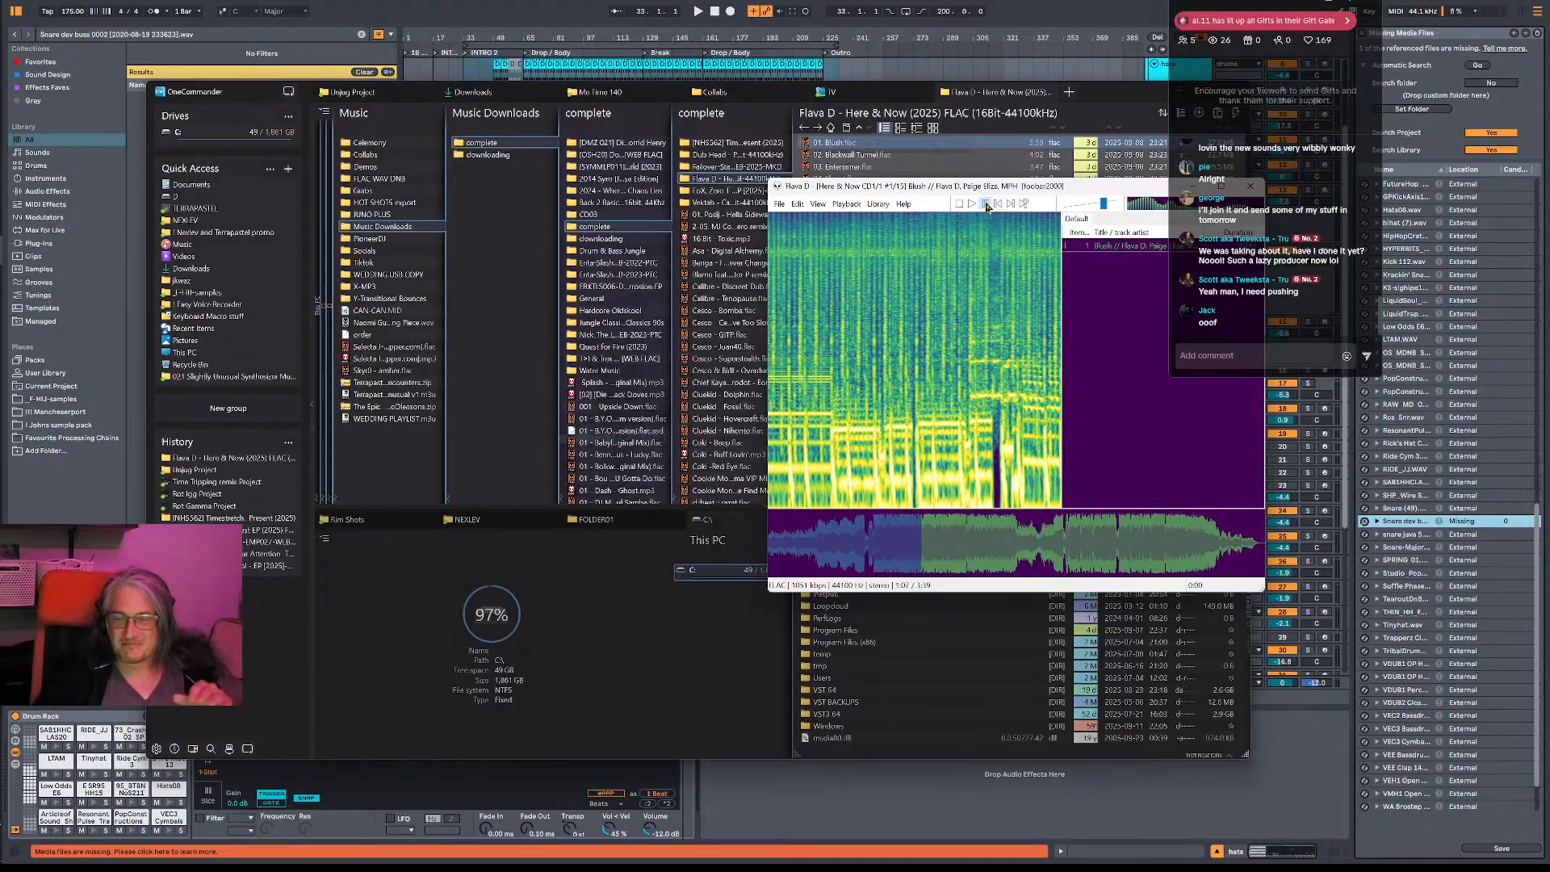
{"action": "left_click", "coordinate": [1072, 91]}
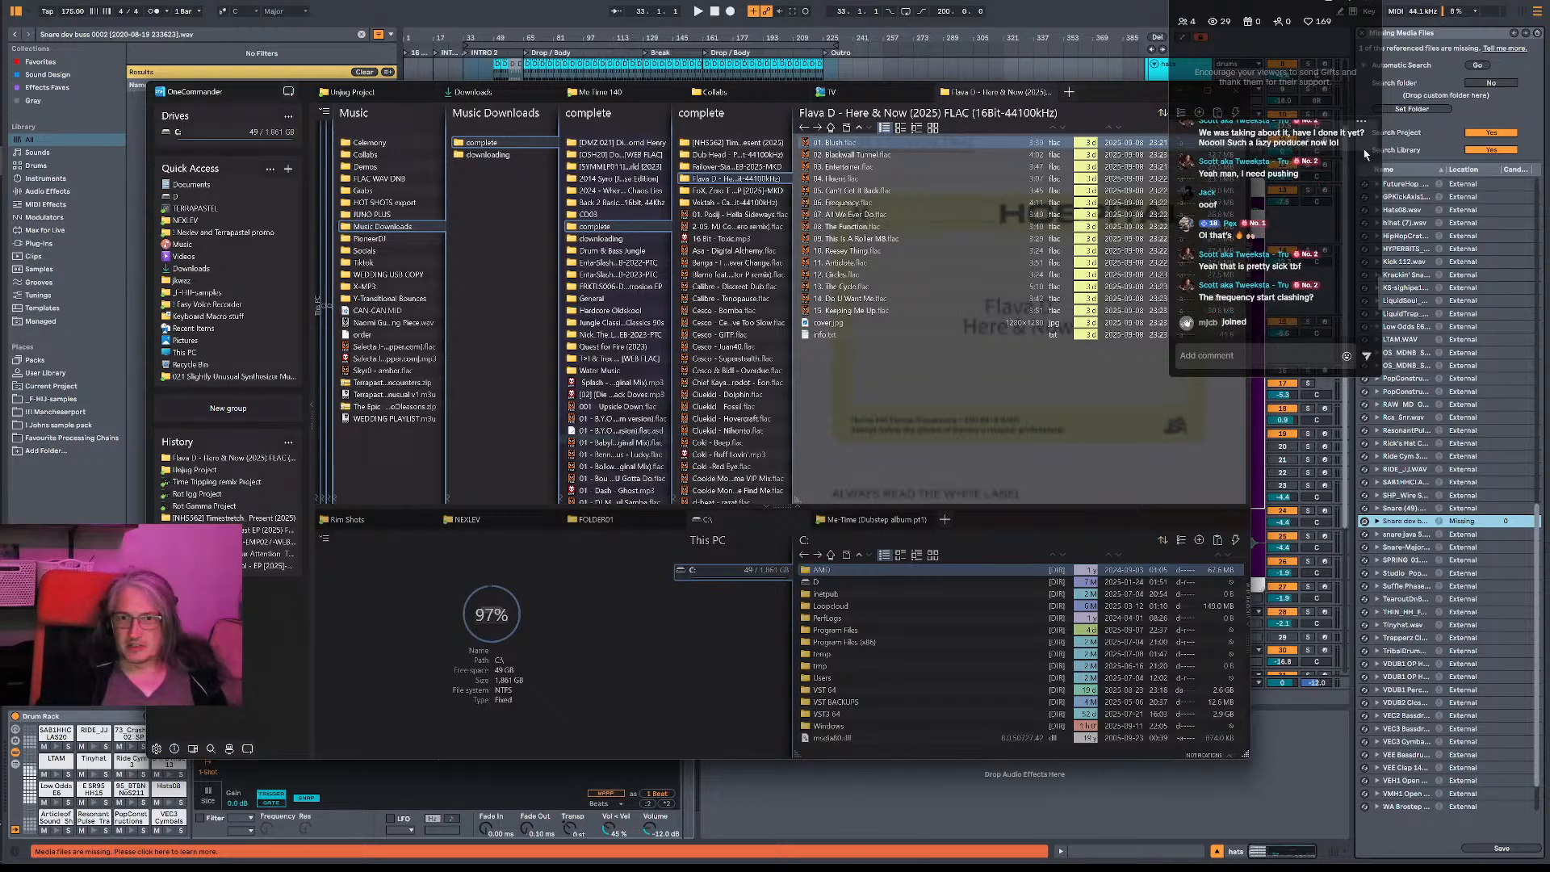
- Read back through the earlier live chat messages and return to the newest ones
{"action": "scroll", "coordinate": [1309, 216], "scroll_direction": "up", "scroll_amount": 1}
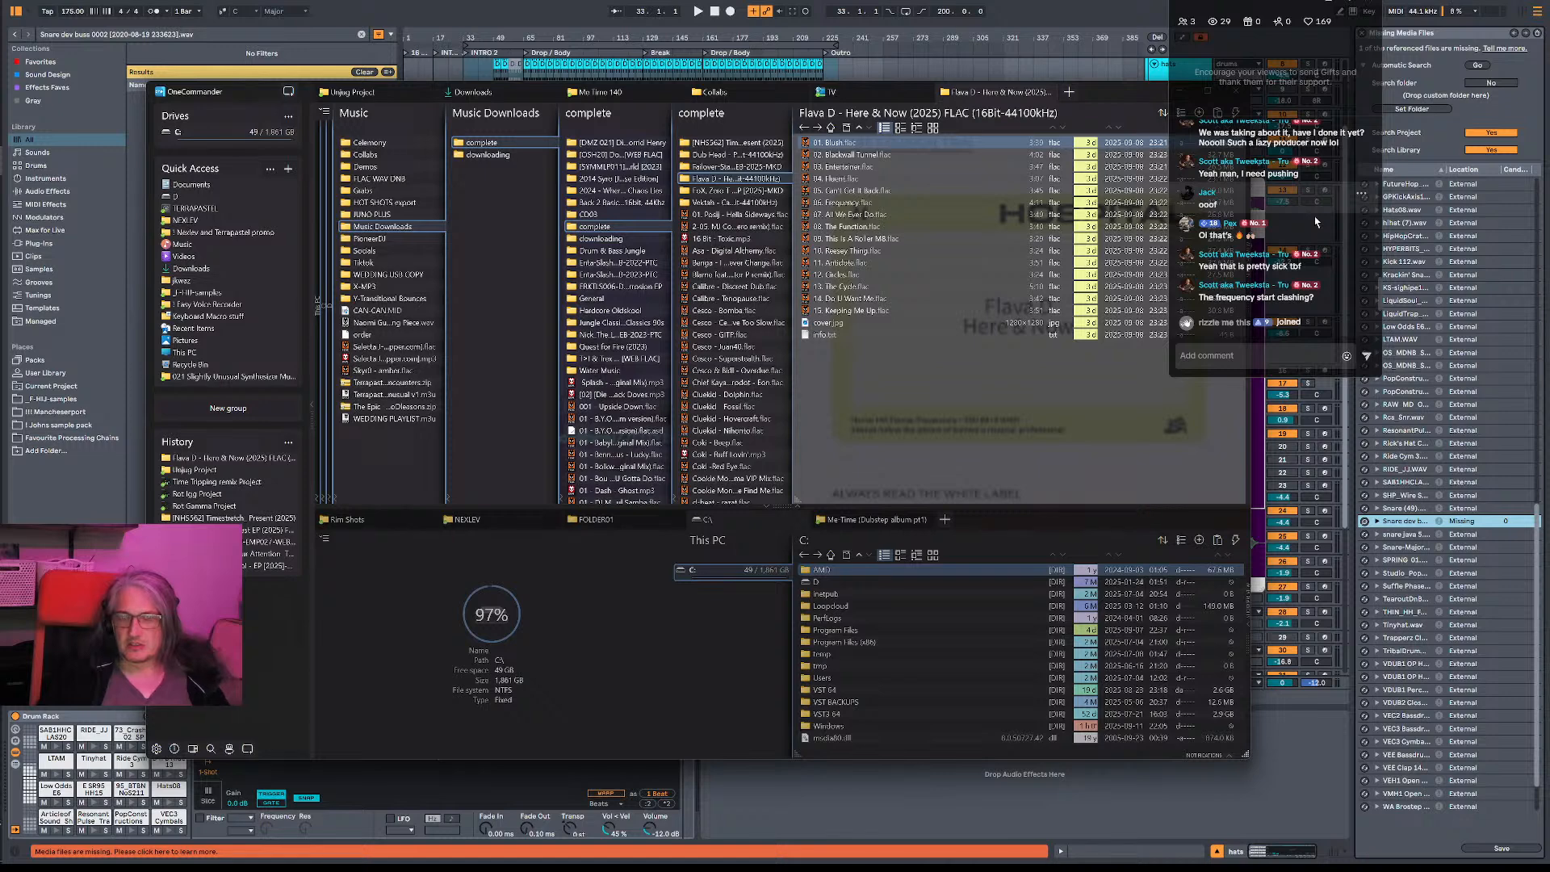
{"action": "scroll", "coordinate": [1317, 222], "scroll_direction": "up", "scroll_amount": 1}
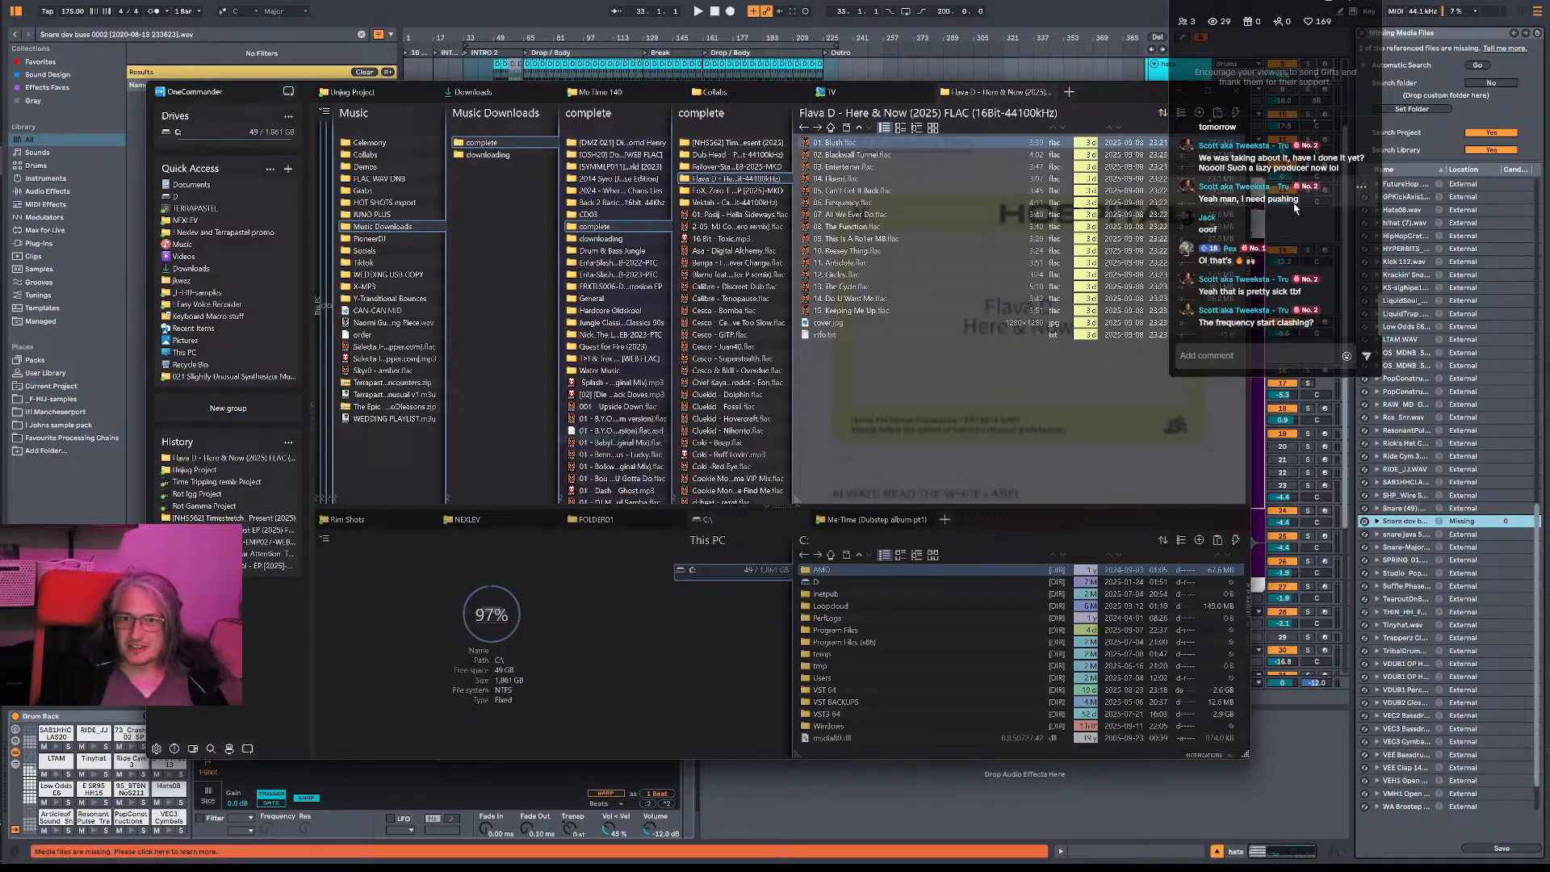
{"action": "scroll", "coordinate": [1295, 208], "scroll_direction": "up", "scroll_amount": 3}
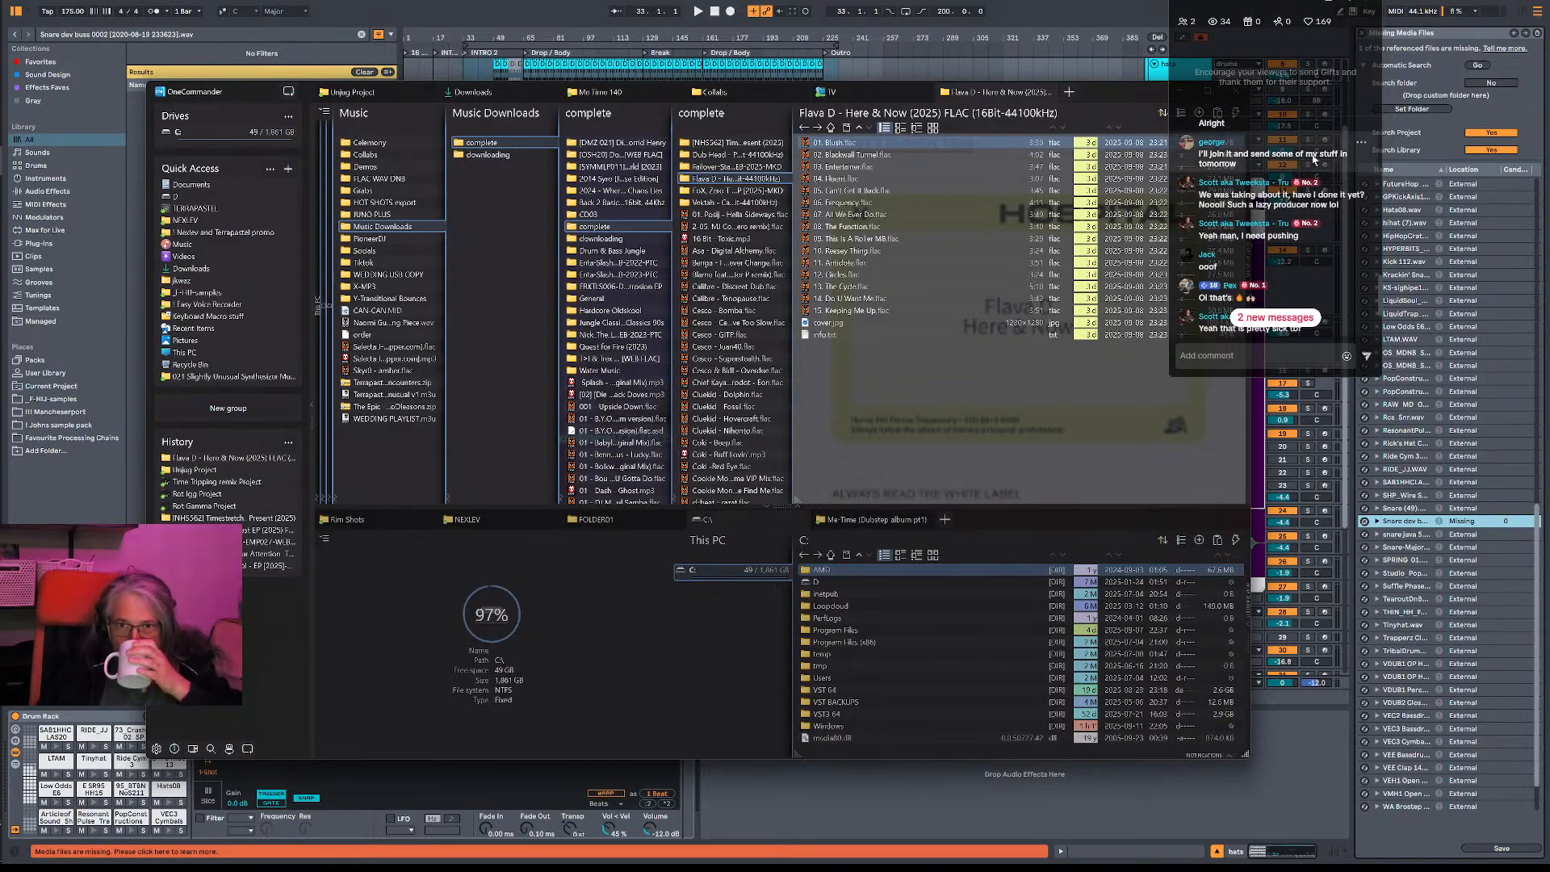
{"action": "scroll", "coordinate": [1253, 168], "scroll_direction": "up", "scroll_amount": 2}
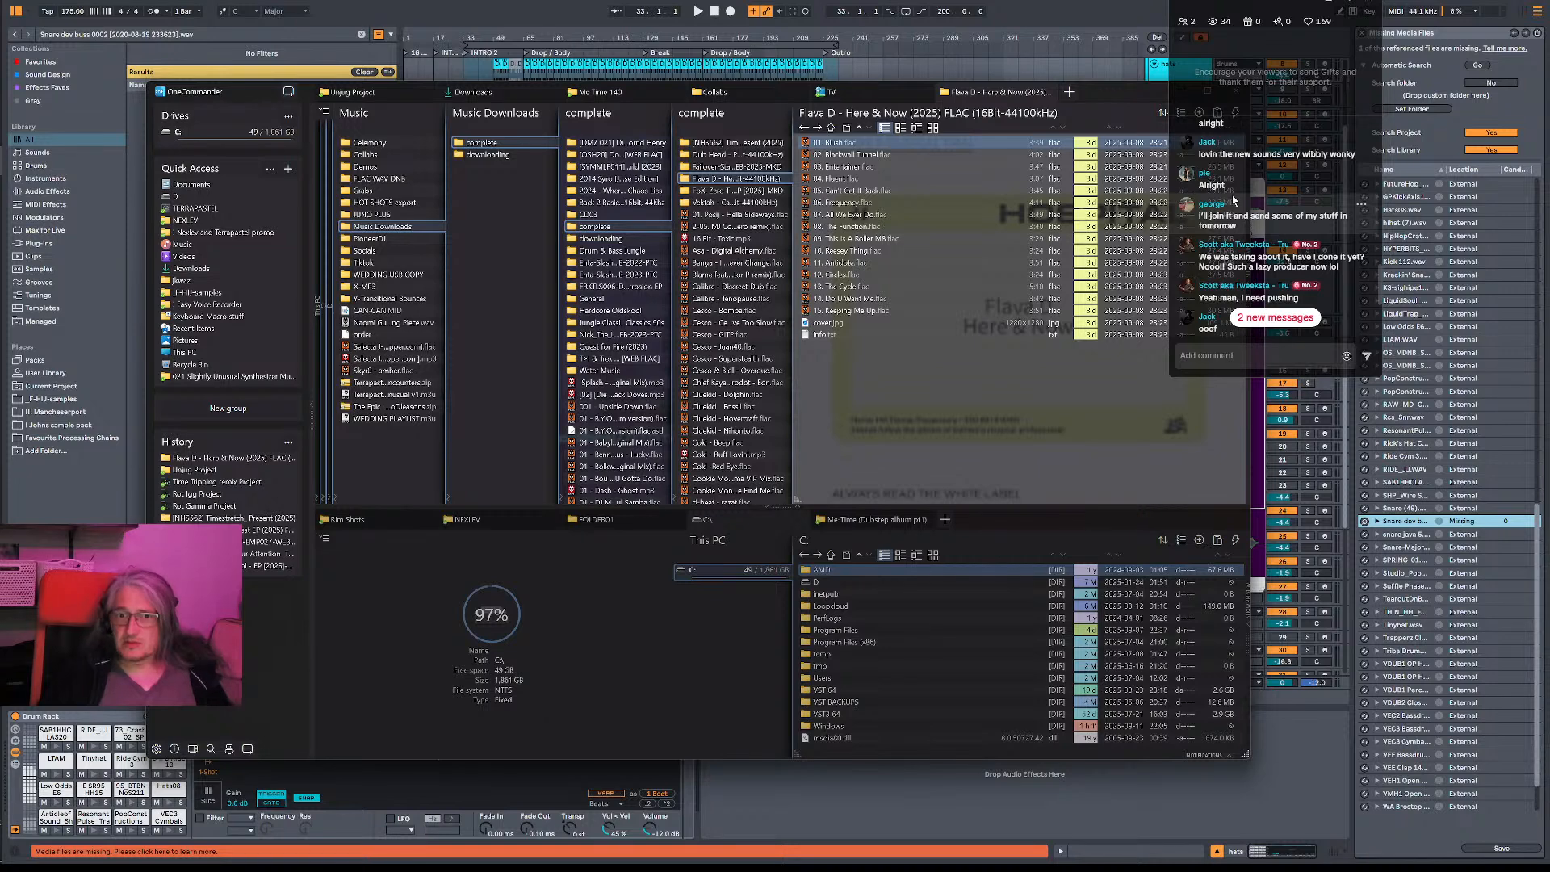
{"action": "scroll", "coordinate": [1227, 214], "scroll_direction": "up", "scroll_amount": 2}
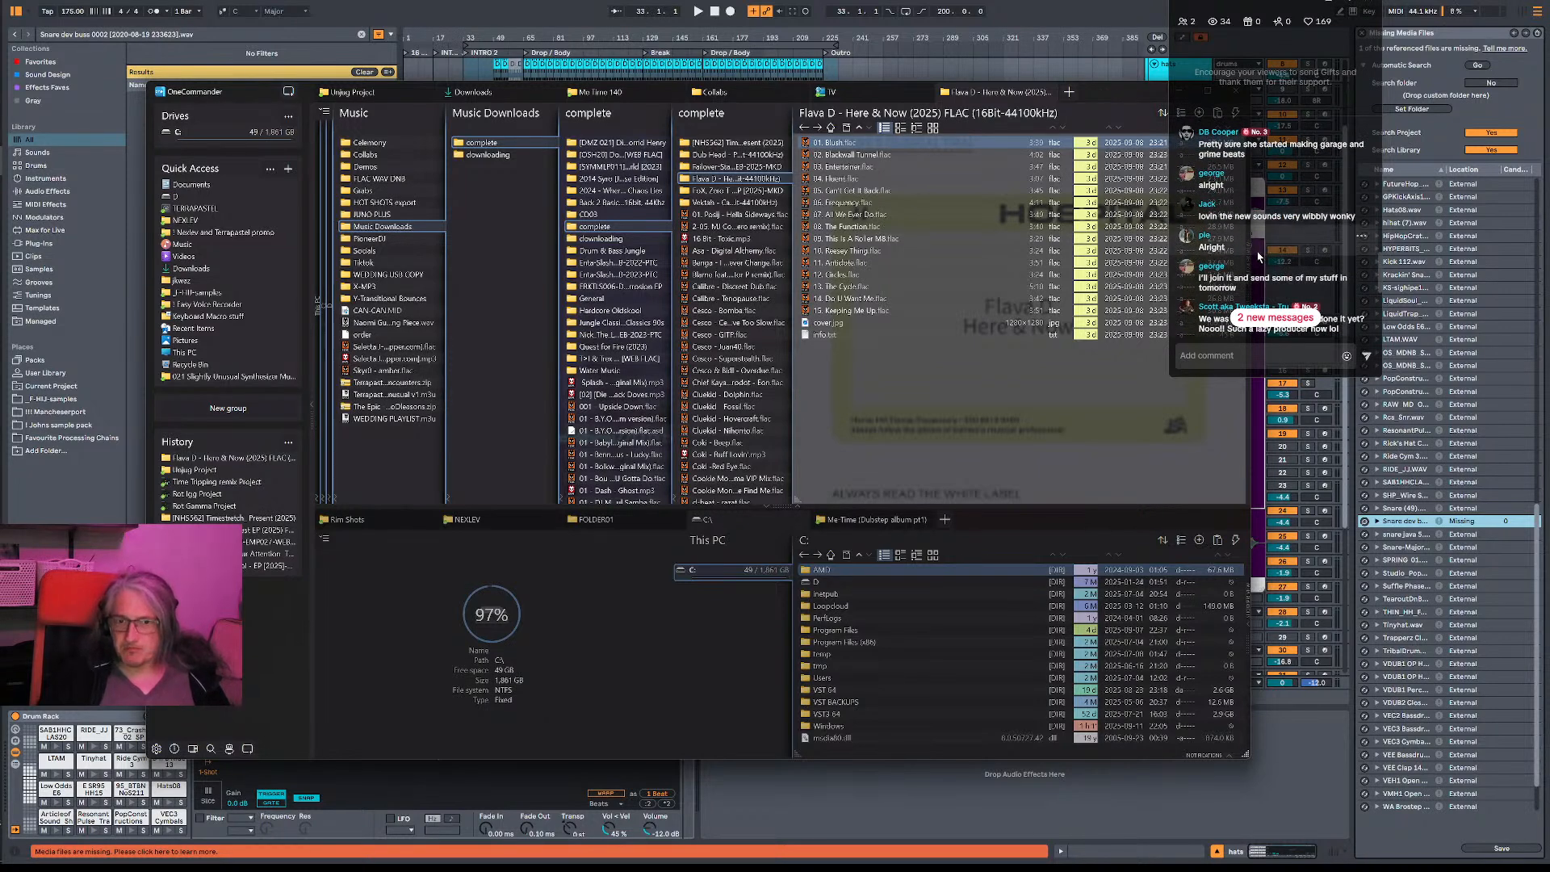
{"action": "scroll", "coordinate": [1254, 235], "scroll_direction": "down", "scroll_amount": 5}
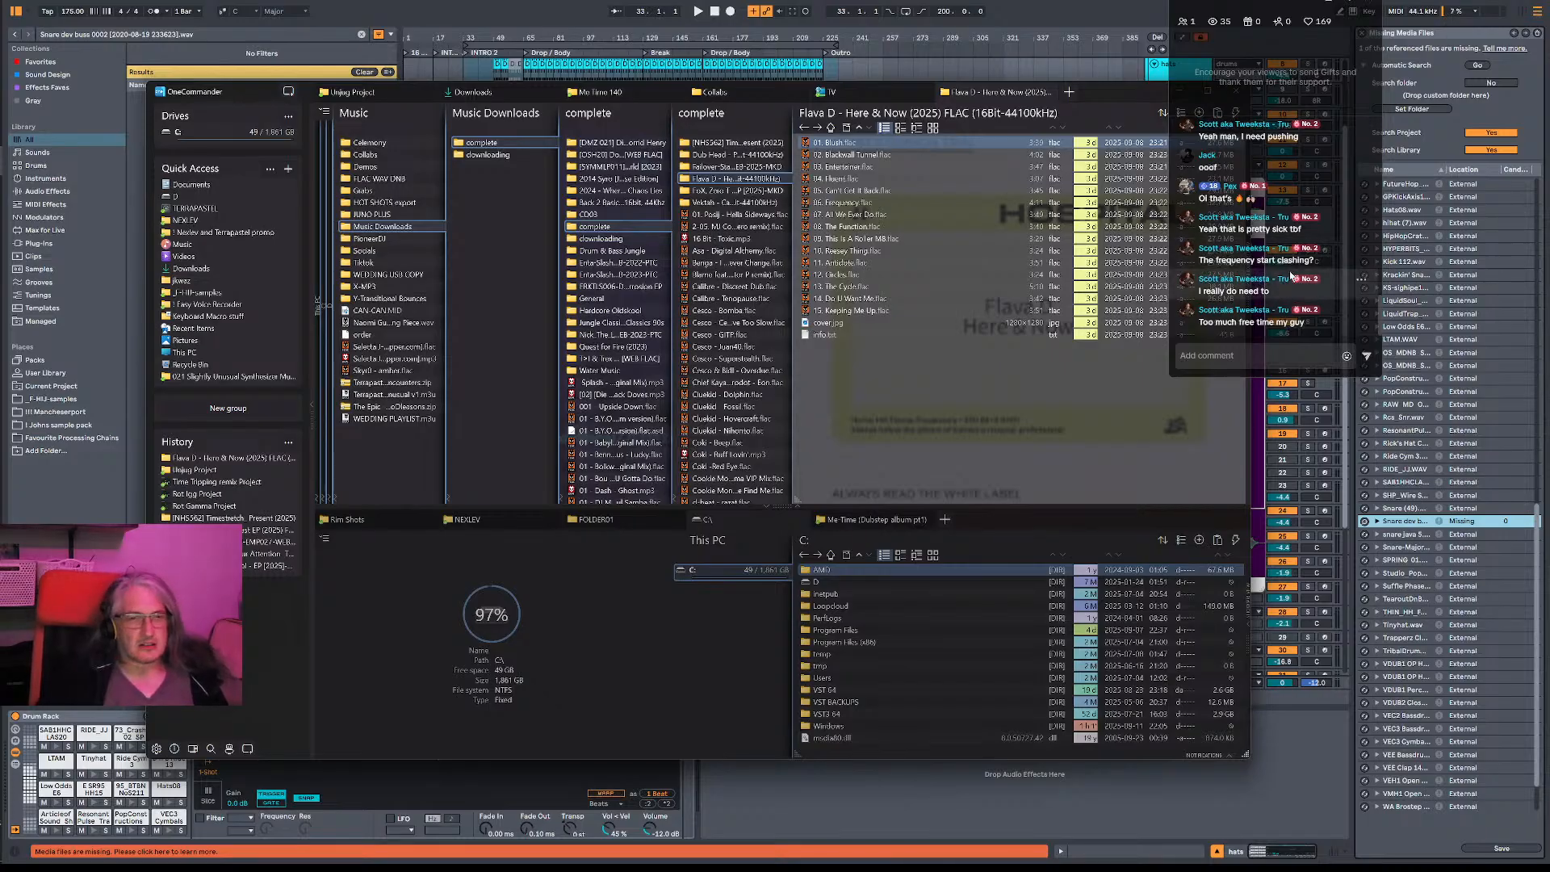
- Return to Ableton Live, play the arrangement from bar 65 and magnify the Drop / Body section
{"action": "left_click", "coordinate": [1001, 68]}
{"action": "left_click", "coordinate": [523, 105]}
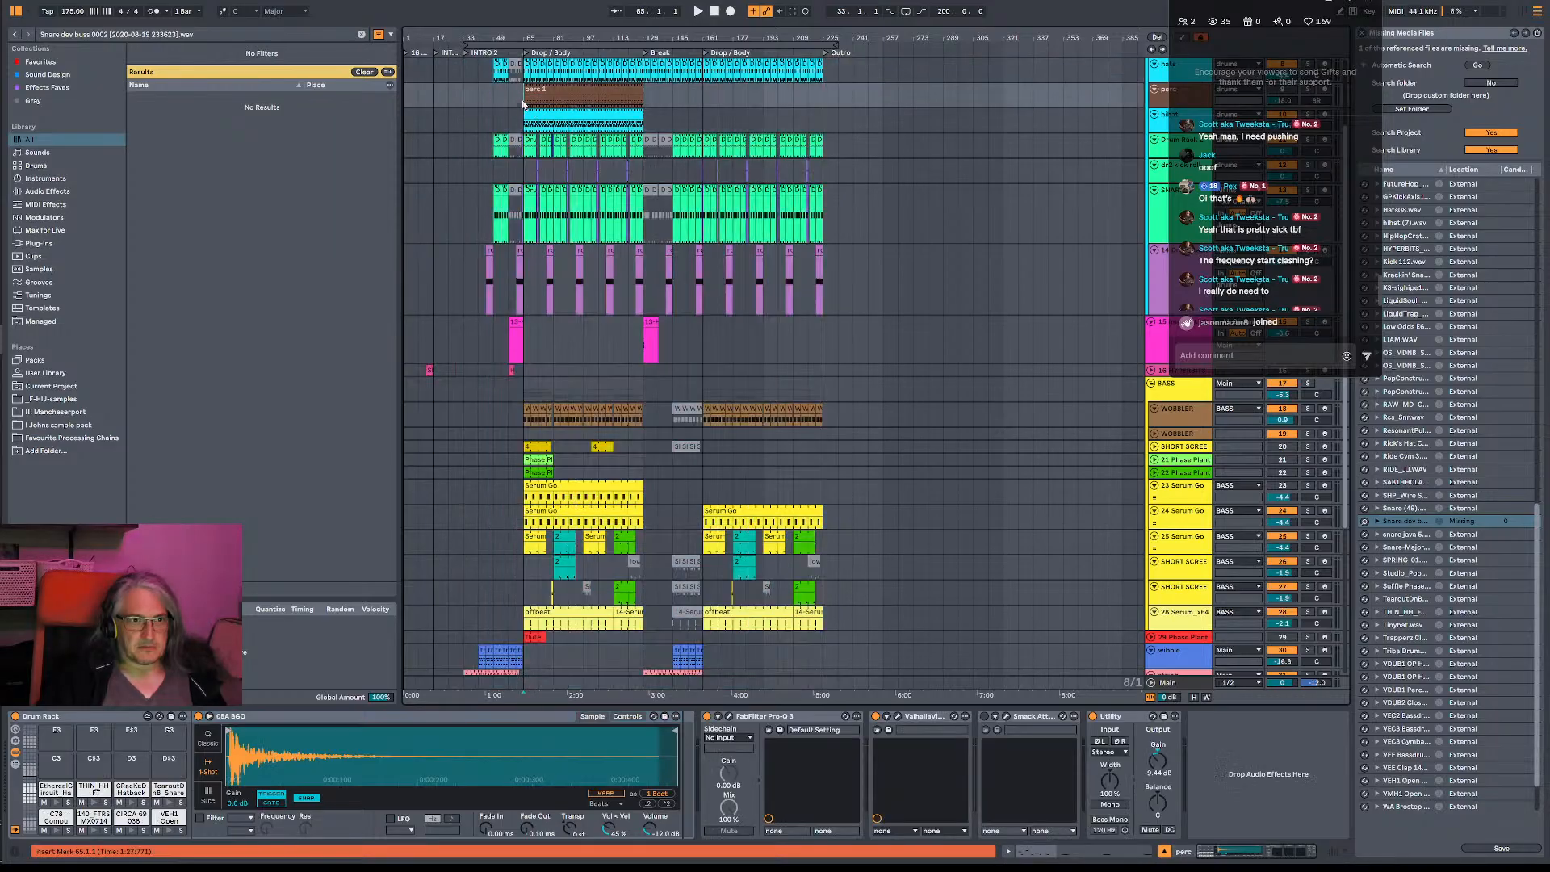
{"action": "key", "text": "space"}
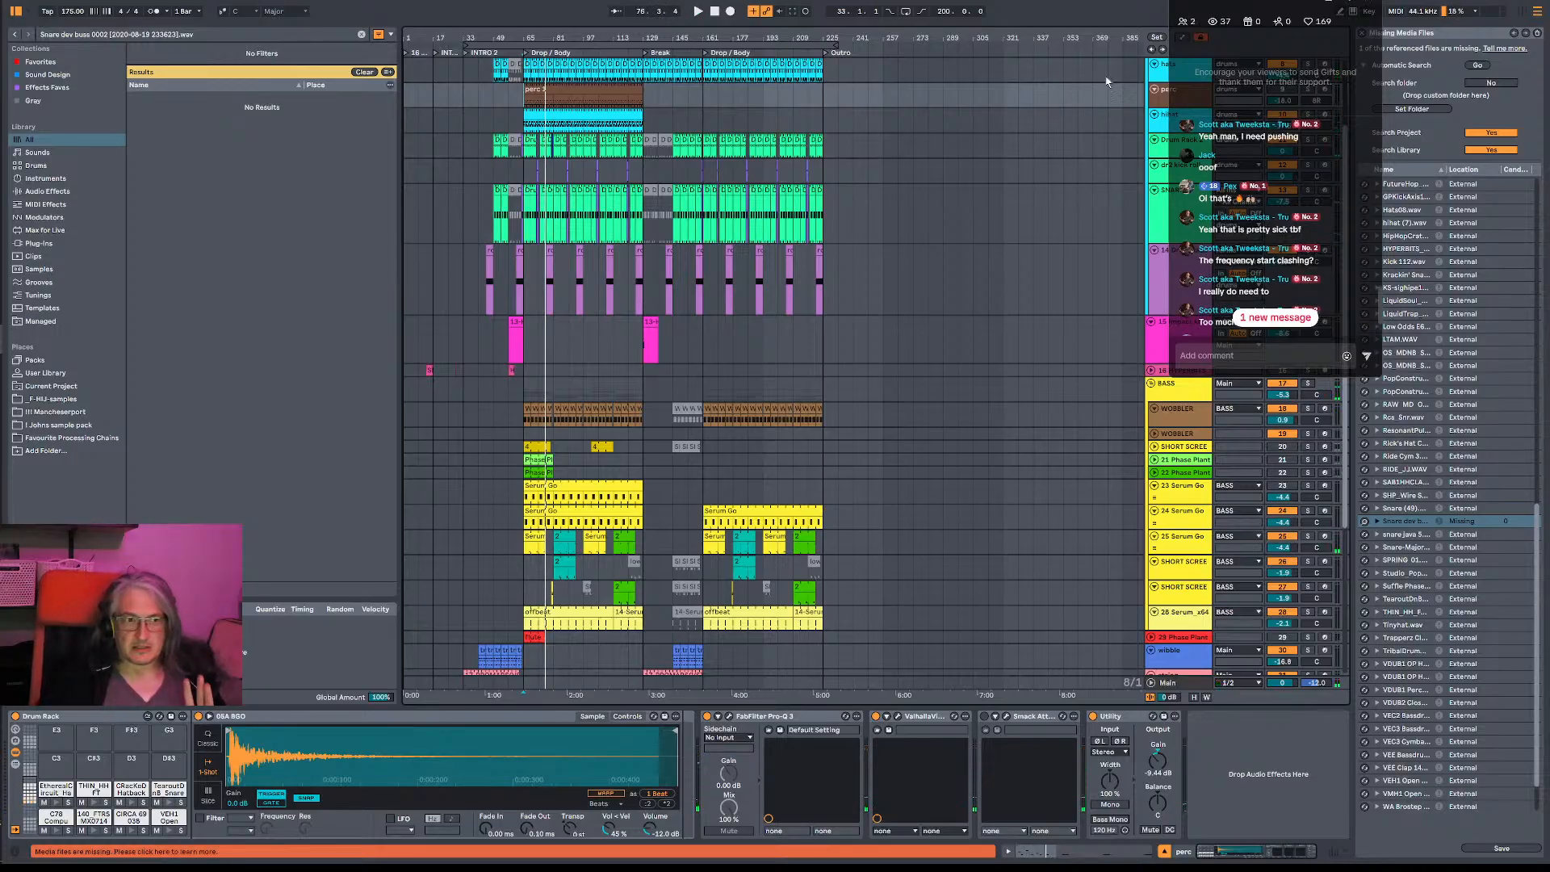
{"action": "left_click_drag", "start_coordinate": [550, 36], "coordinate": [674, 112]}
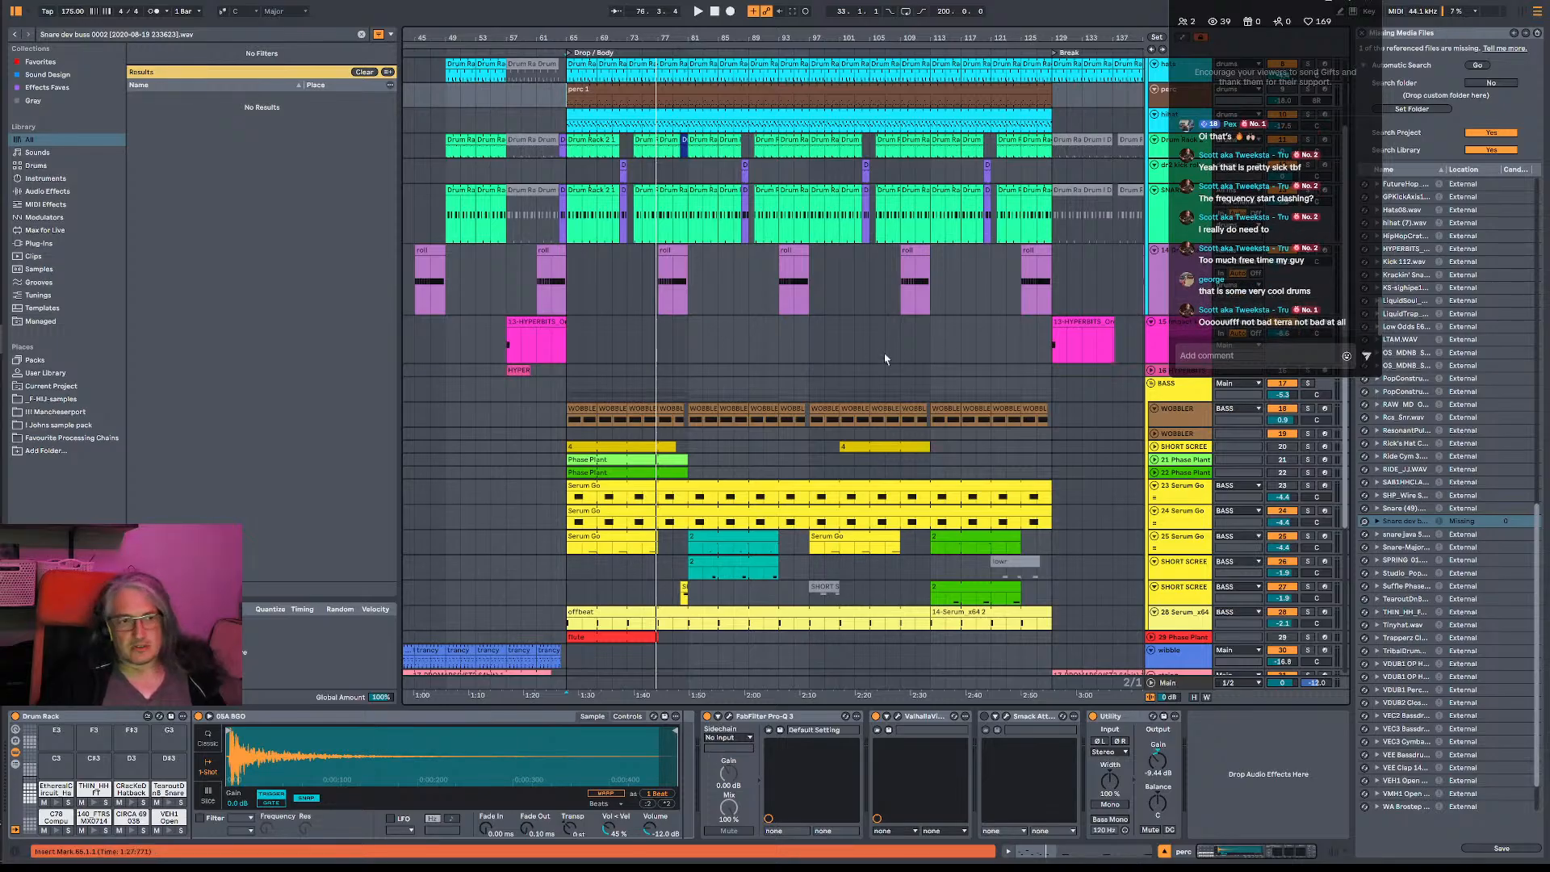
- Switch to OneCommander, play Unjug.flac from the Unjug Project folder in foobar2000 at a raised volume, pause it and dismiss the player
{"action": "key", "text": "alt+Tab"}
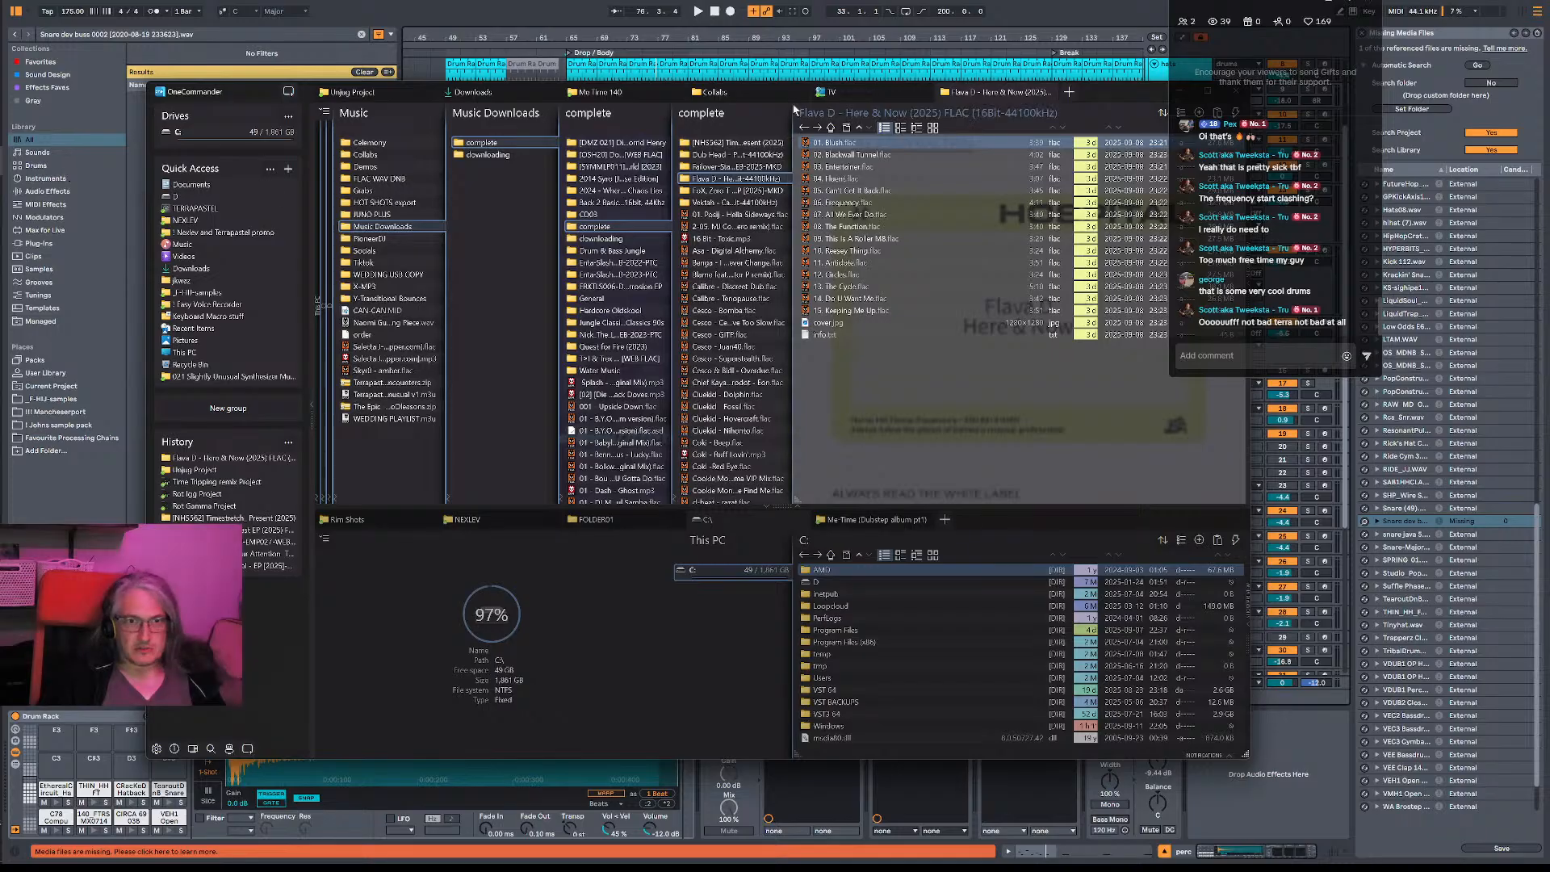
{"action": "left_click", "coordinate": [372, 93]}
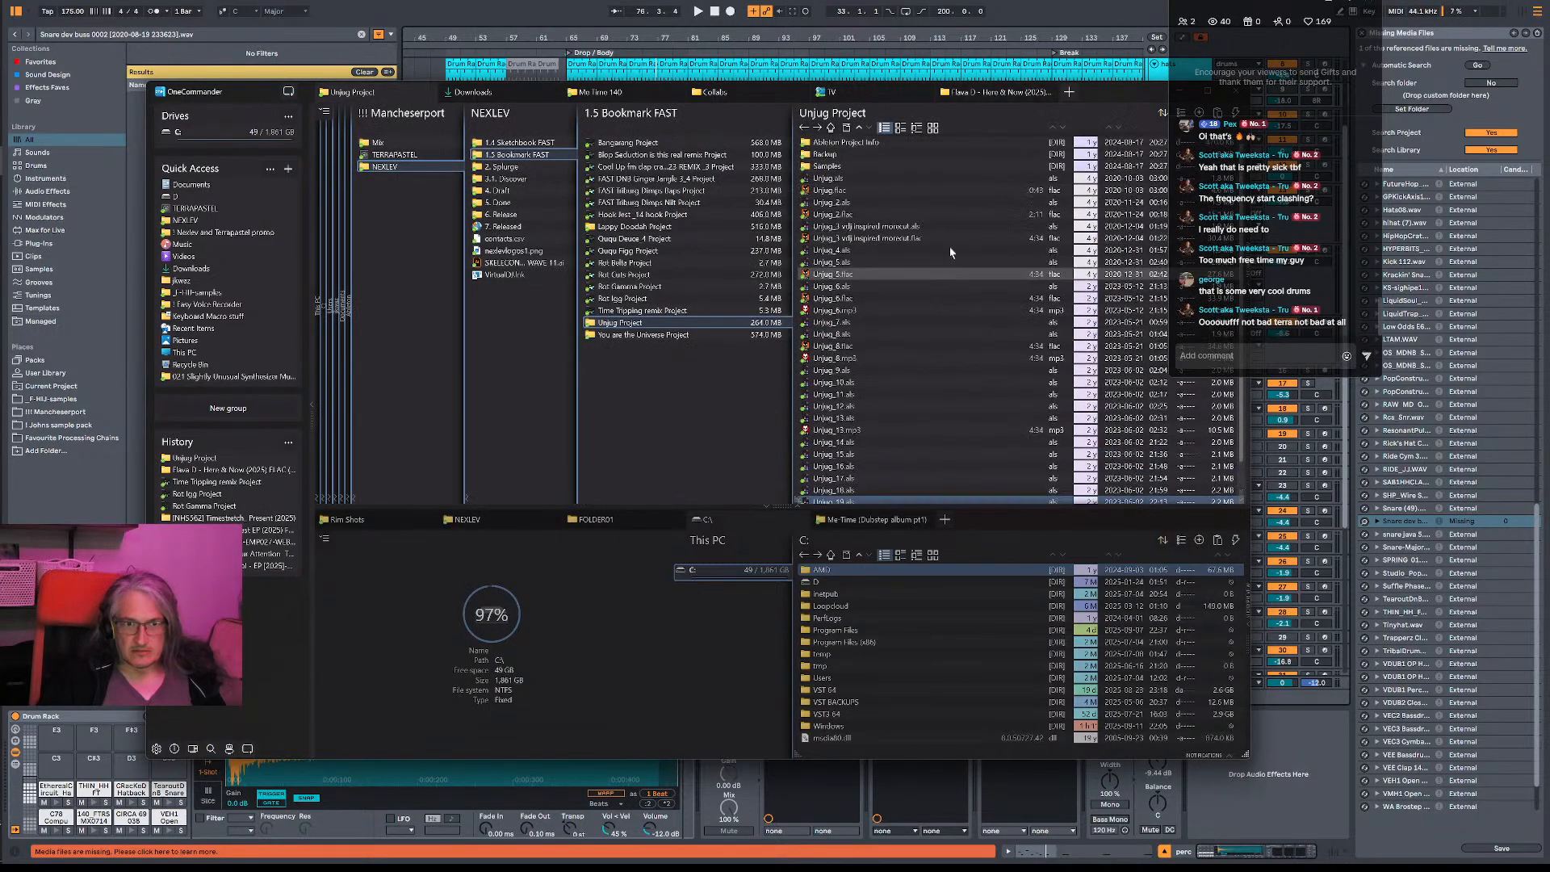
{"action": "double_click", "coordinate": [868, 195]}
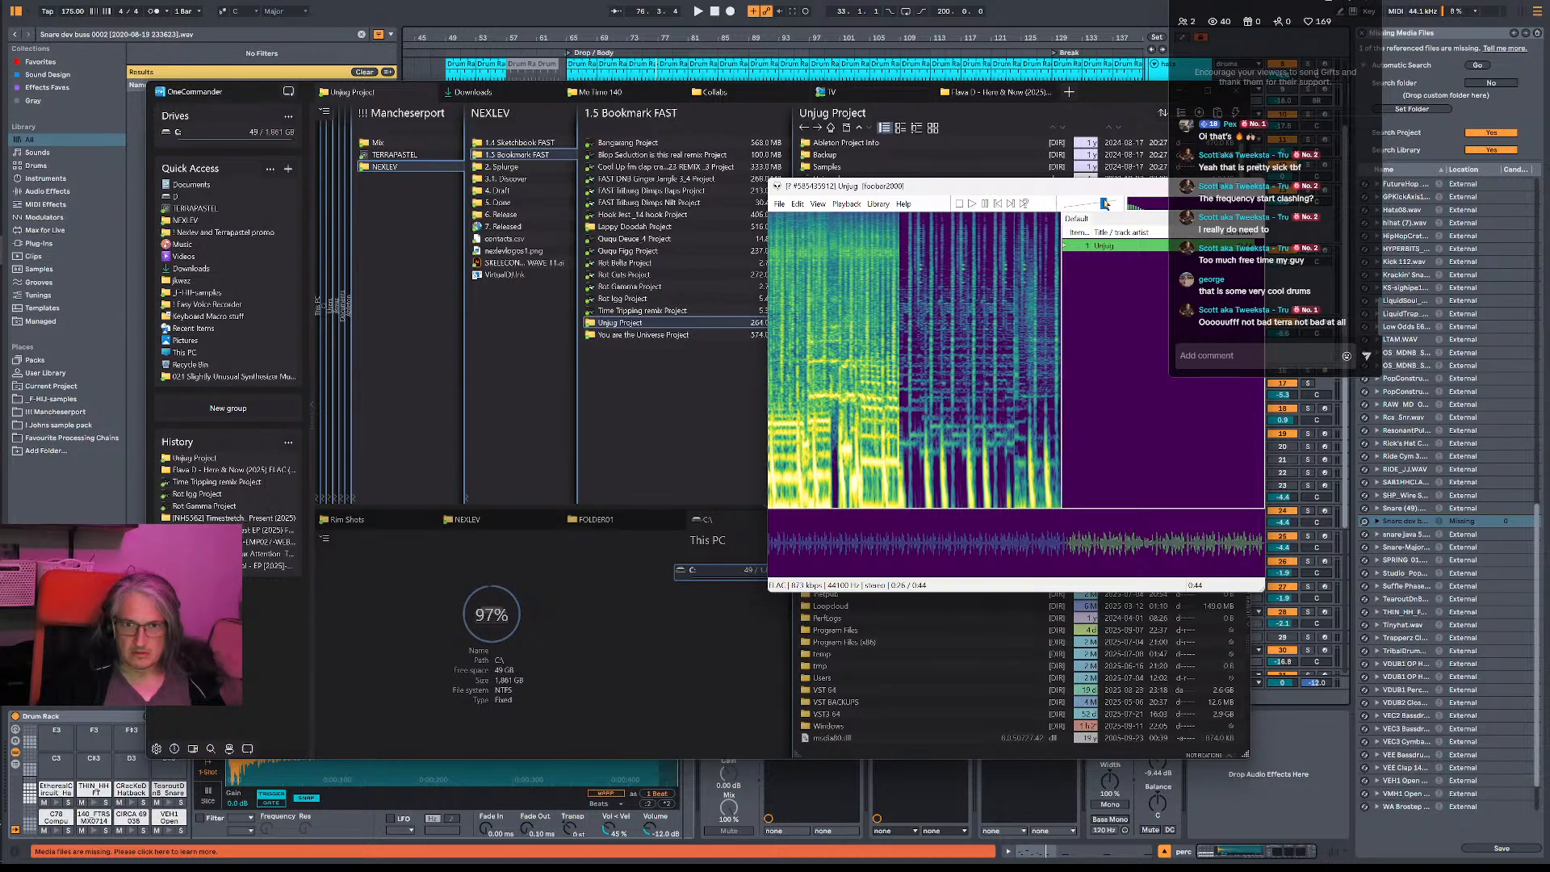
{"action": "left_click_drag", "start_coordinate": [1104, 204], "coordinate": [1136, 212]}
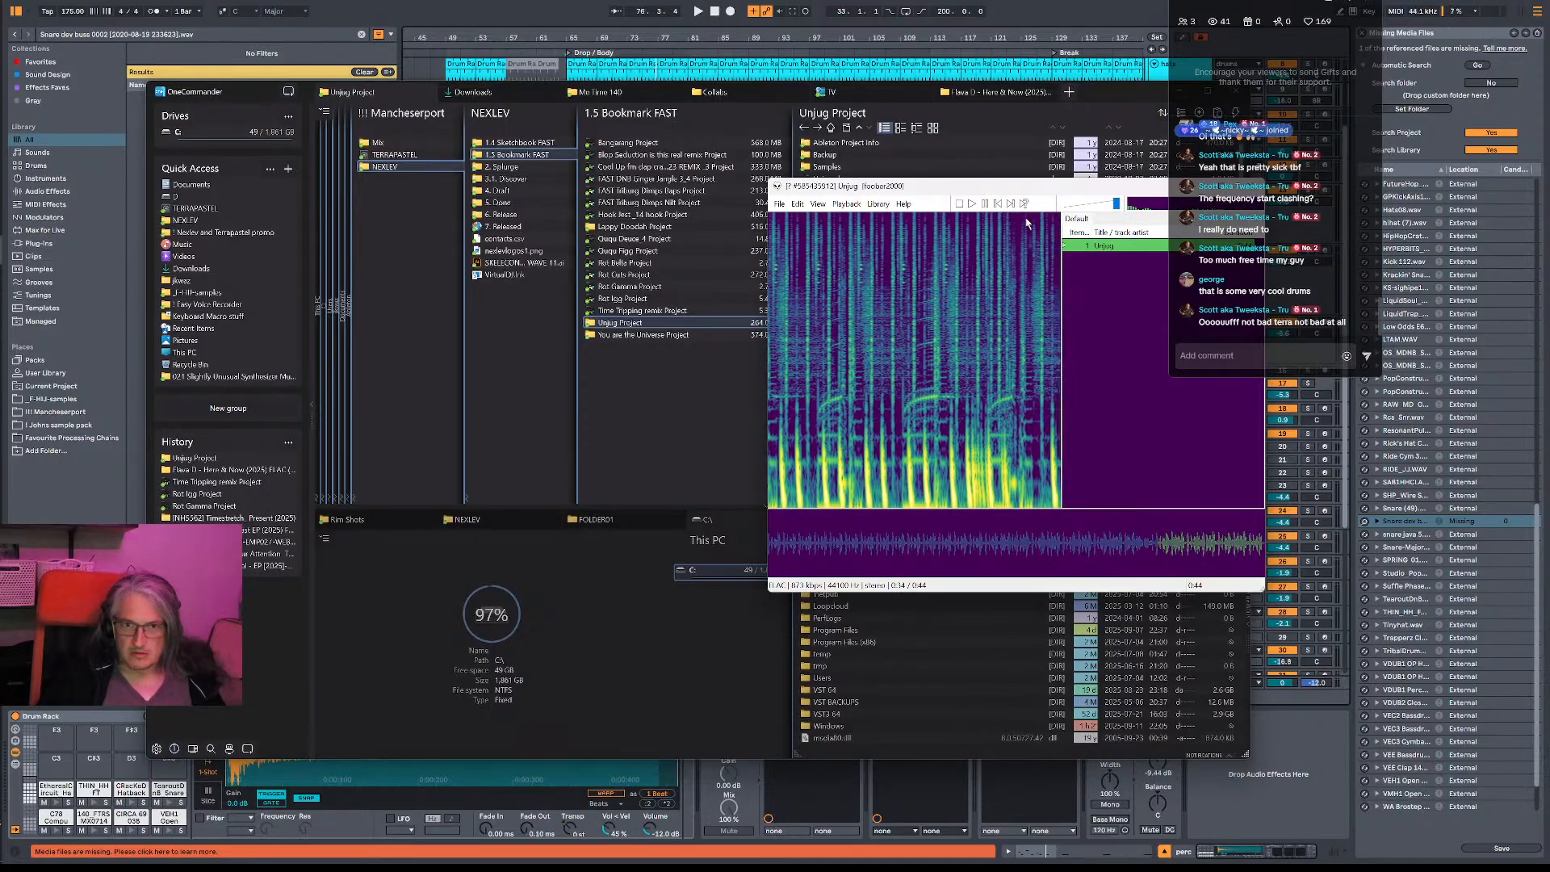
{"action": "left_click", "coordinate": [986, 206]}
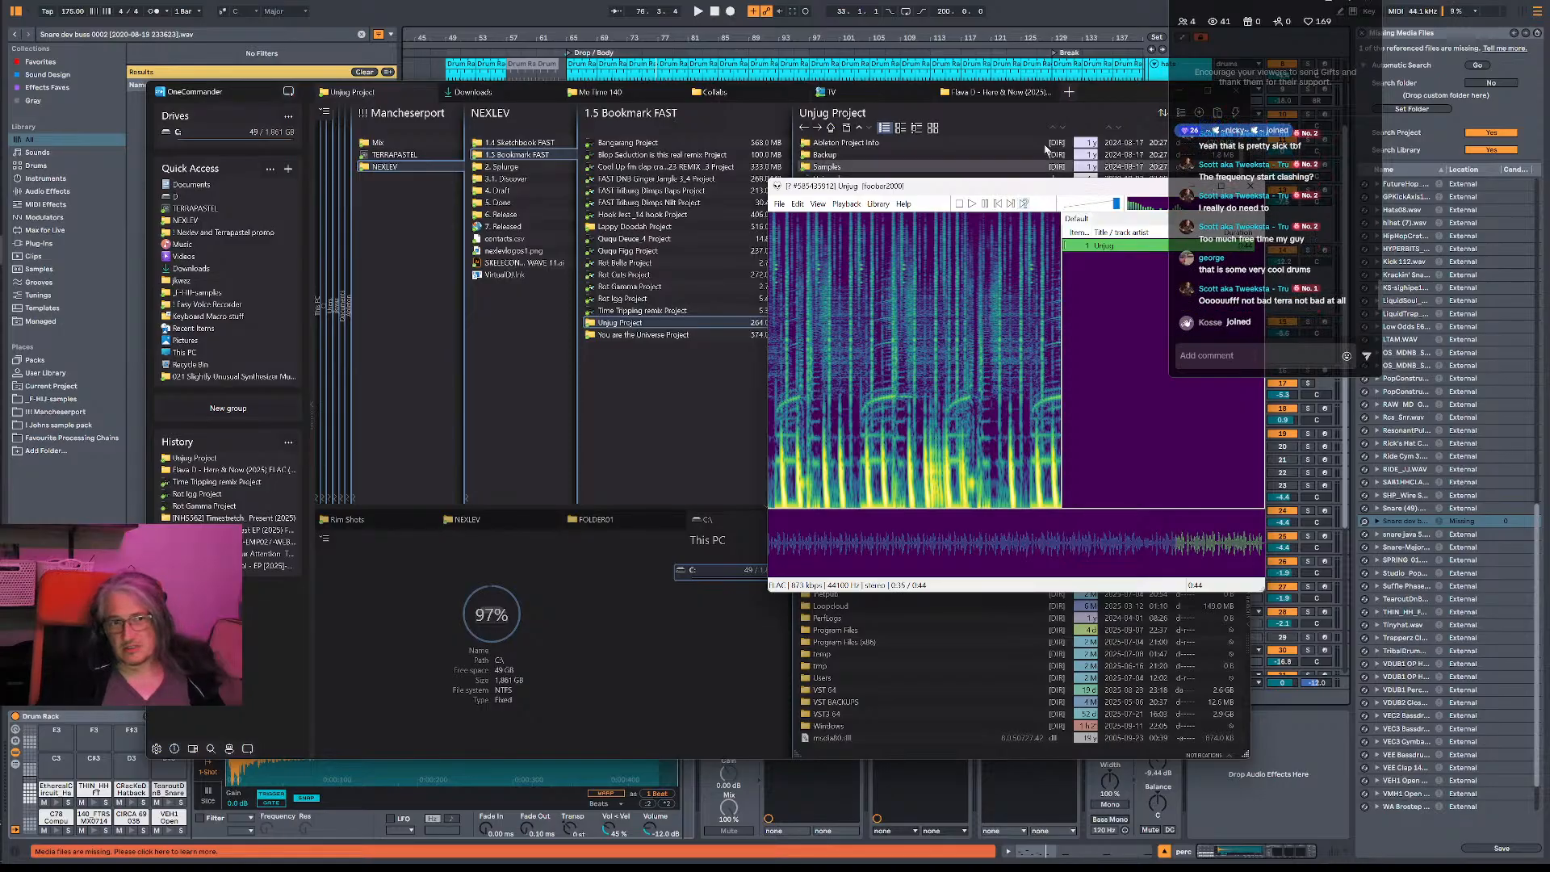
{"action": "left_click", "coordinate": [1121, 93]}
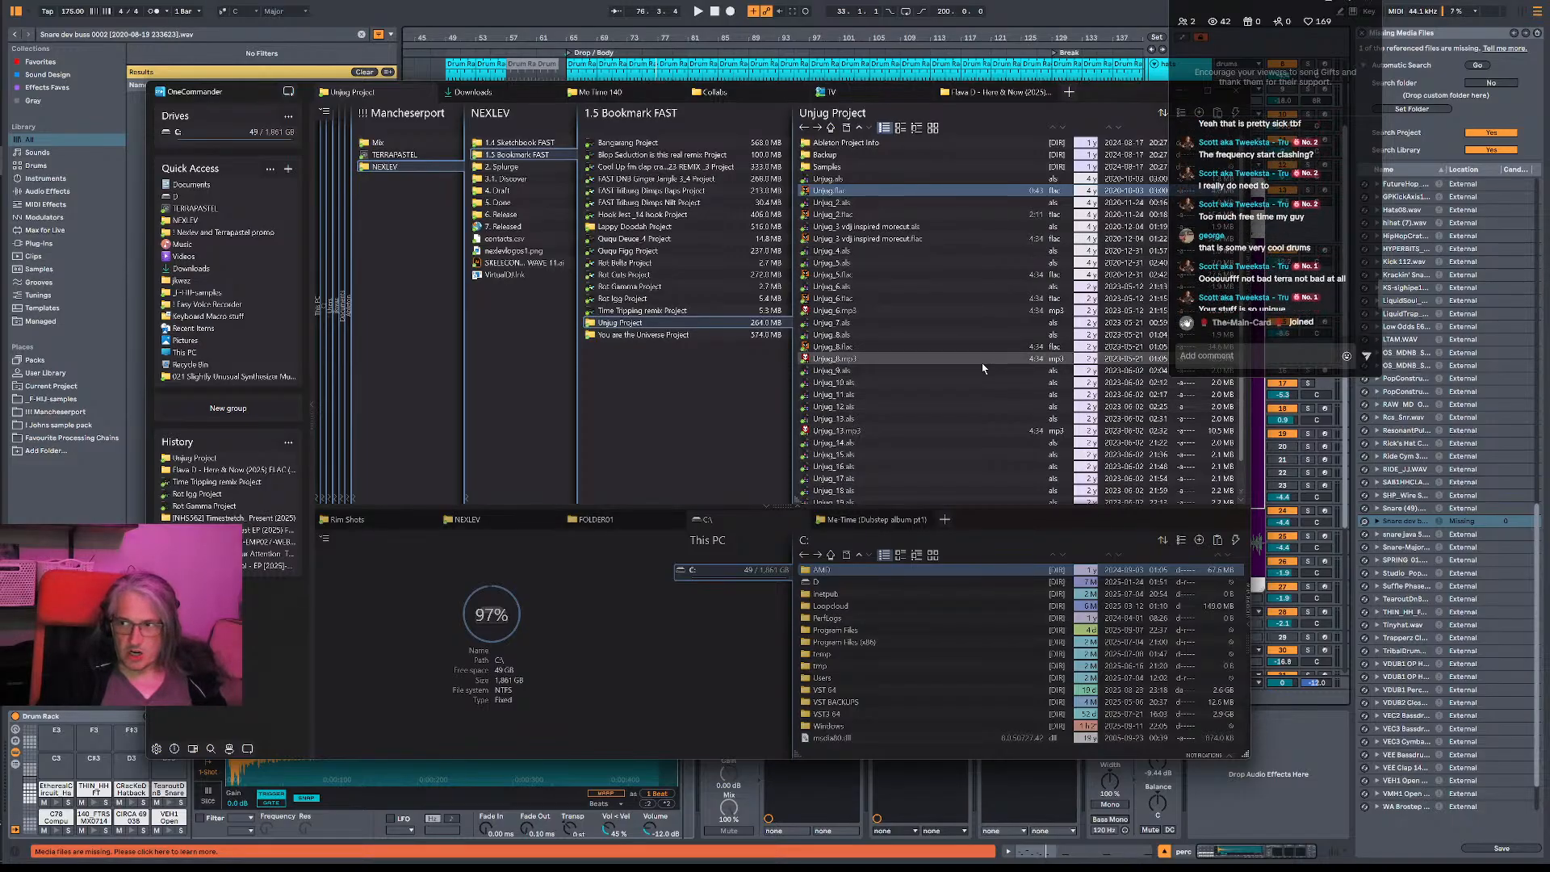
- Play Unjug_19.mp3 from the Unjug Project folder, move the player clear of the chat overlay and close it
{"action": "scroll", "coordinate": [983, 367], "scroll_direction": "down", "scroll_amount": 1}
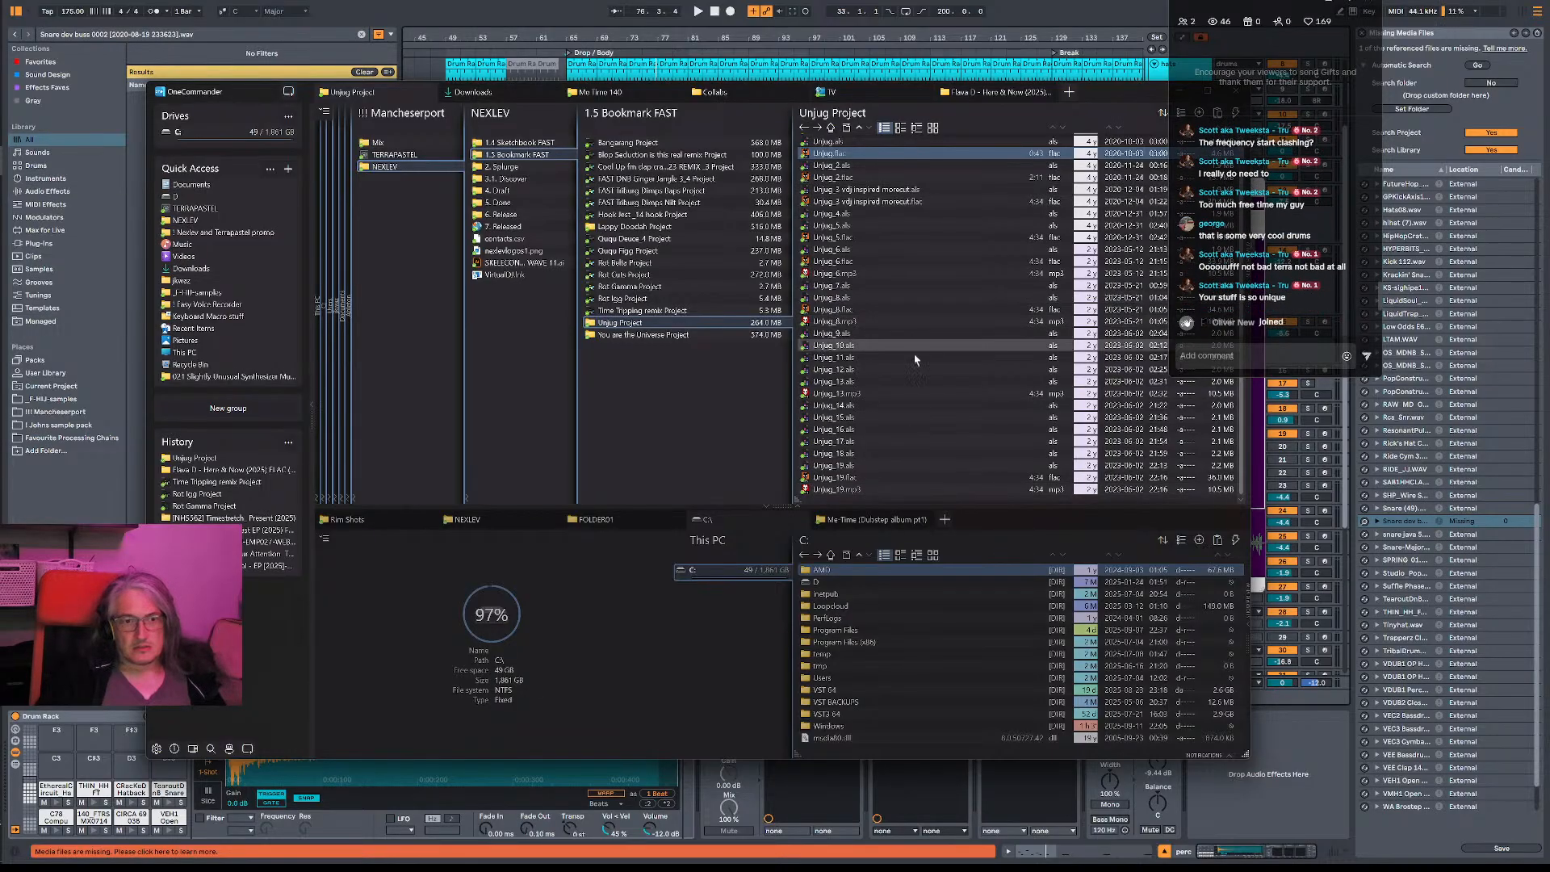
{"action": "double_click", "coordinate": [848, 490]}
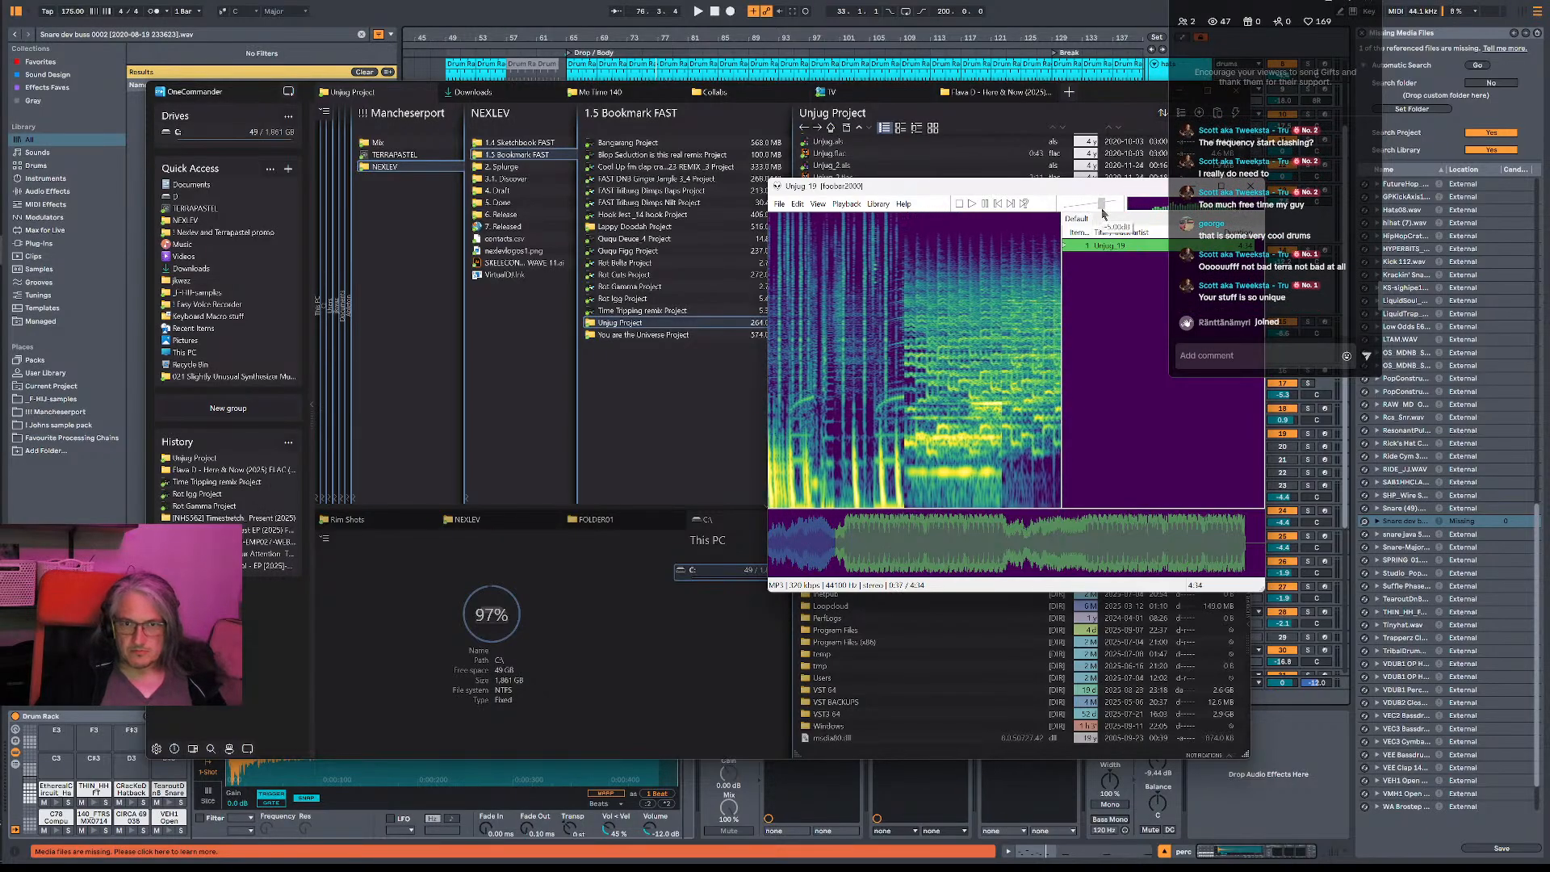
{"action": "left_click_drag", "start_coordinate": [1123, 191], "coordinate": [905, 119]}
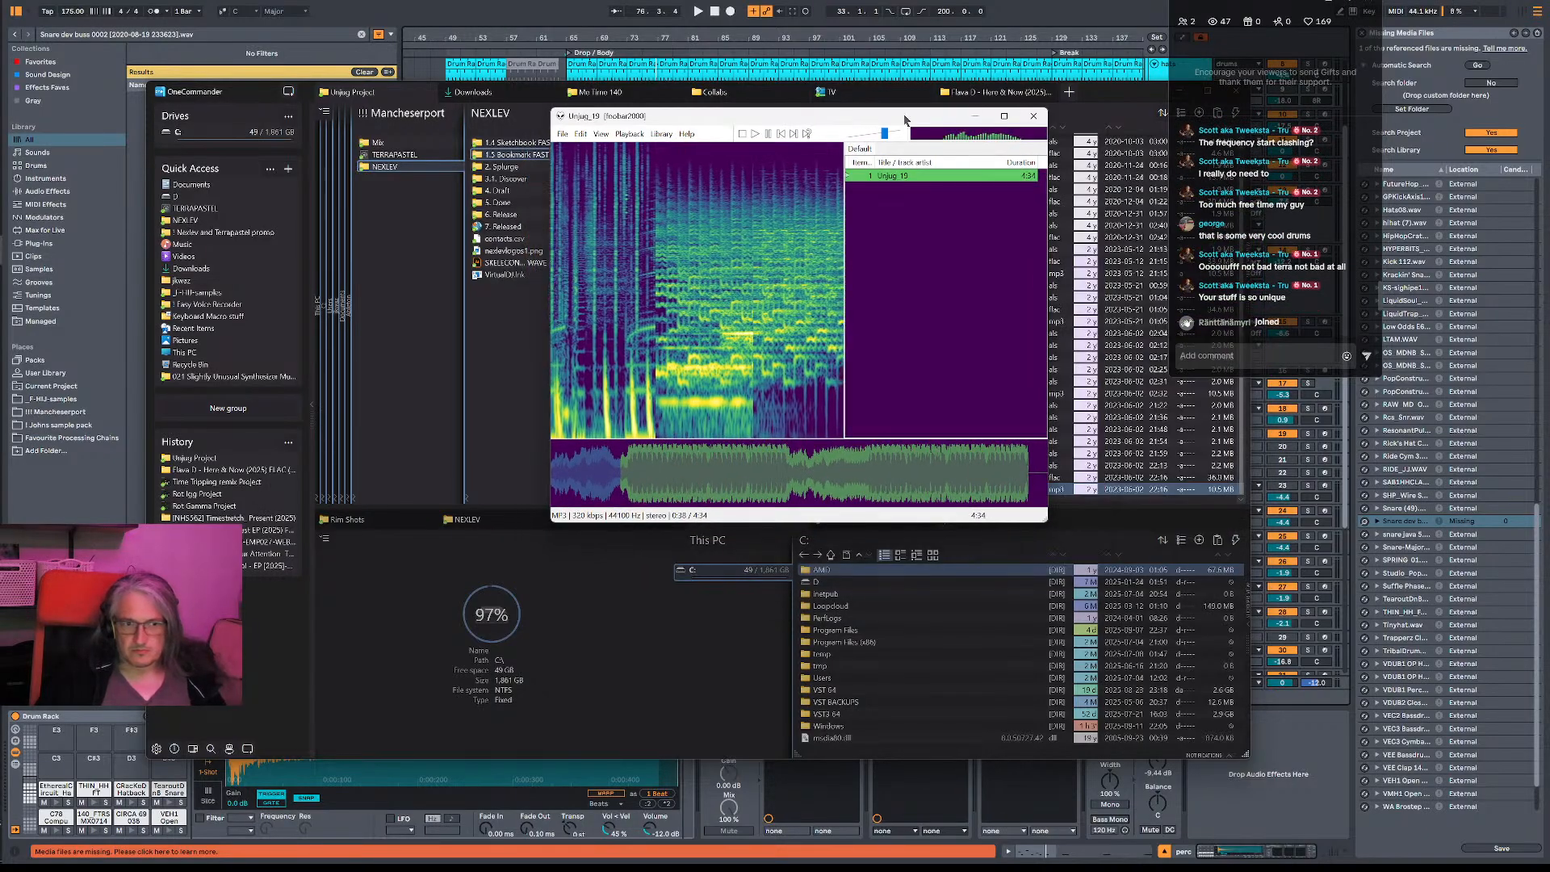
{"action": "left_click", "coordinate": [1034, 115]}
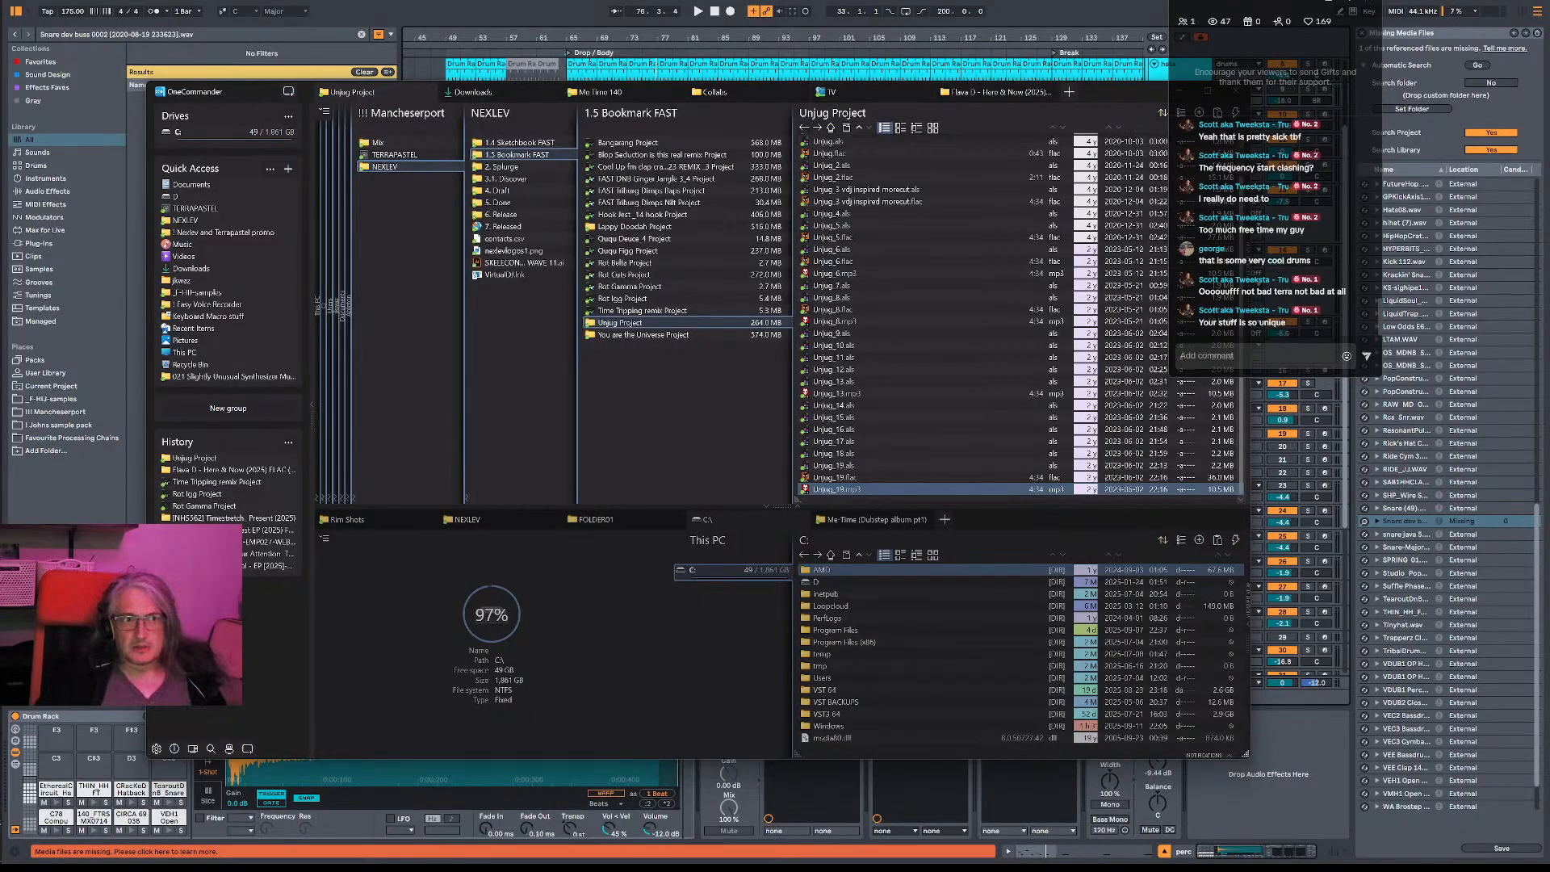
- Return to Ableton Live, play the drop from bar 65 and lower the Main track volume to -7.2 dB
{"action": "key", "text": "alt+Tab"}
{"action": "left_click", "coordinate": [573, 386]}
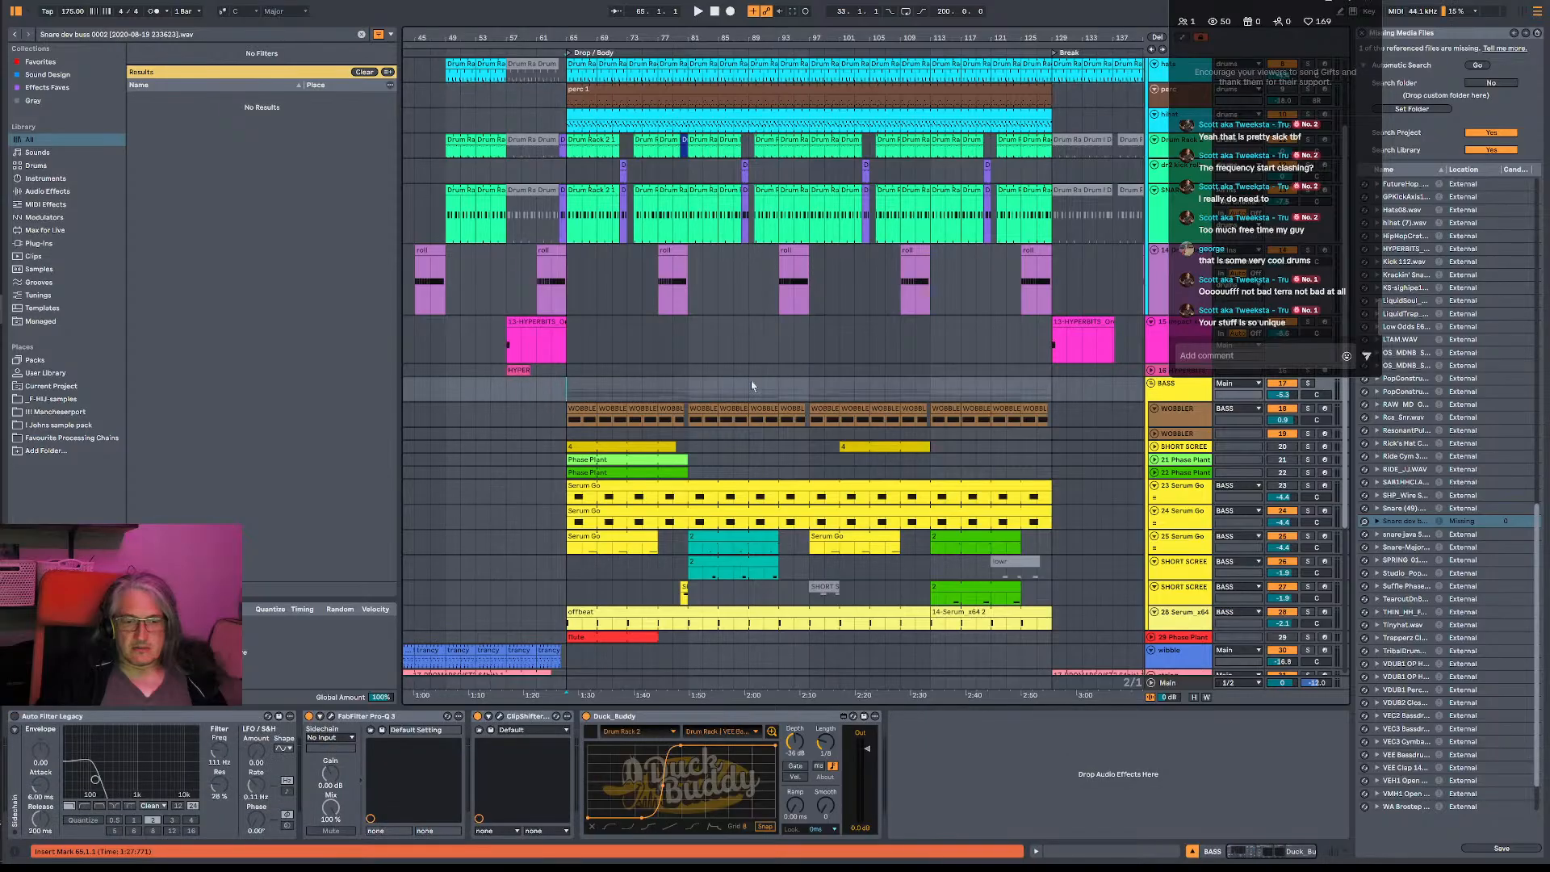
{"action": "key", "text": "space"}
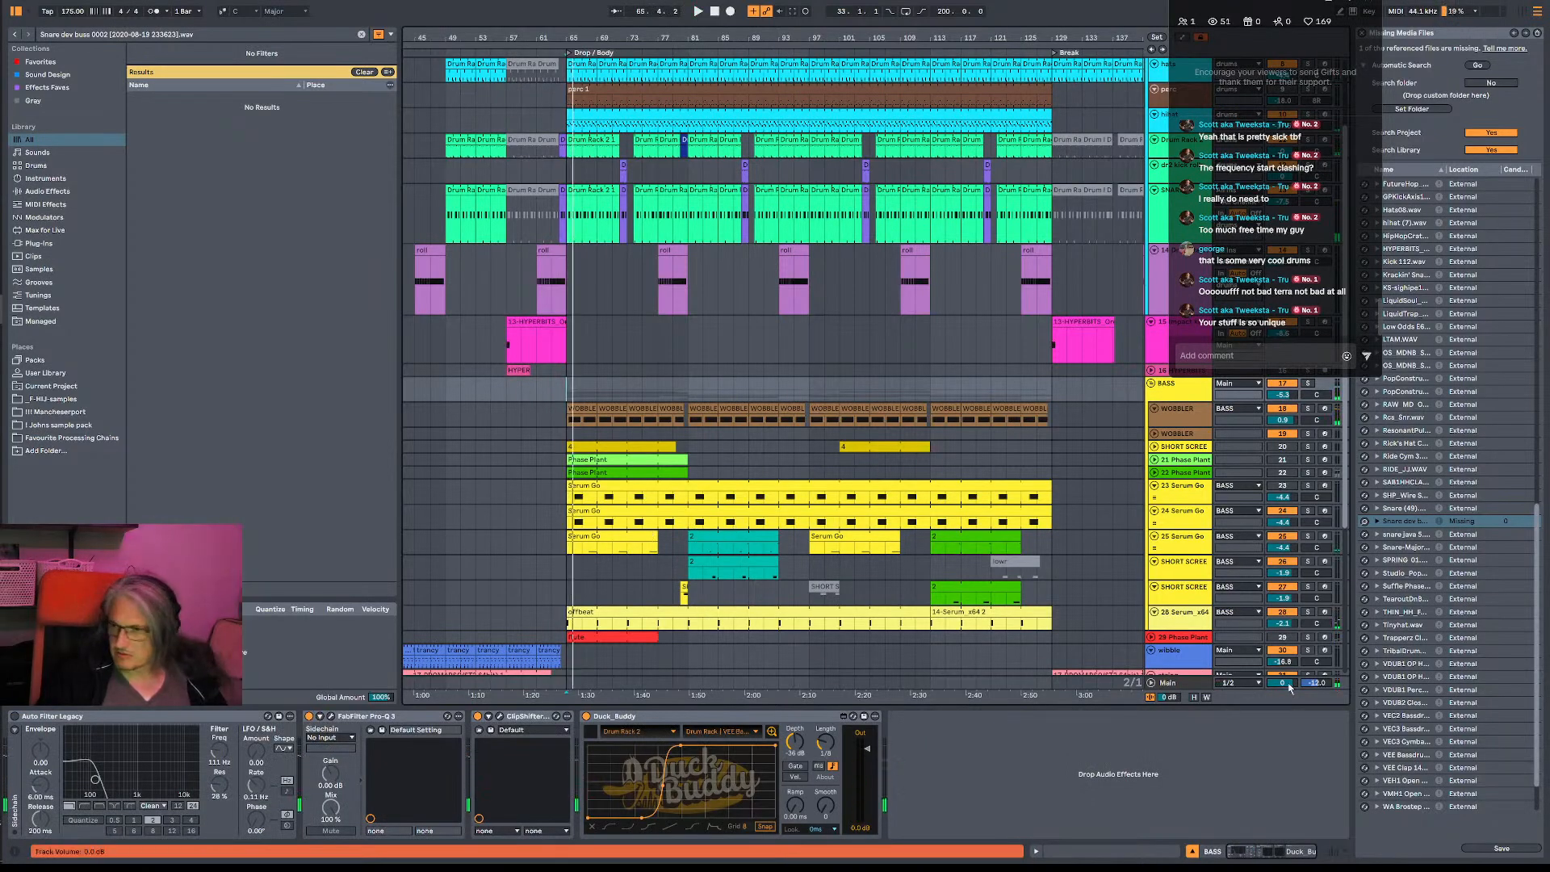
{"action": "left_click_drag", "start_coordinate": [1289, 687], "coordinate": [1289, 719]}
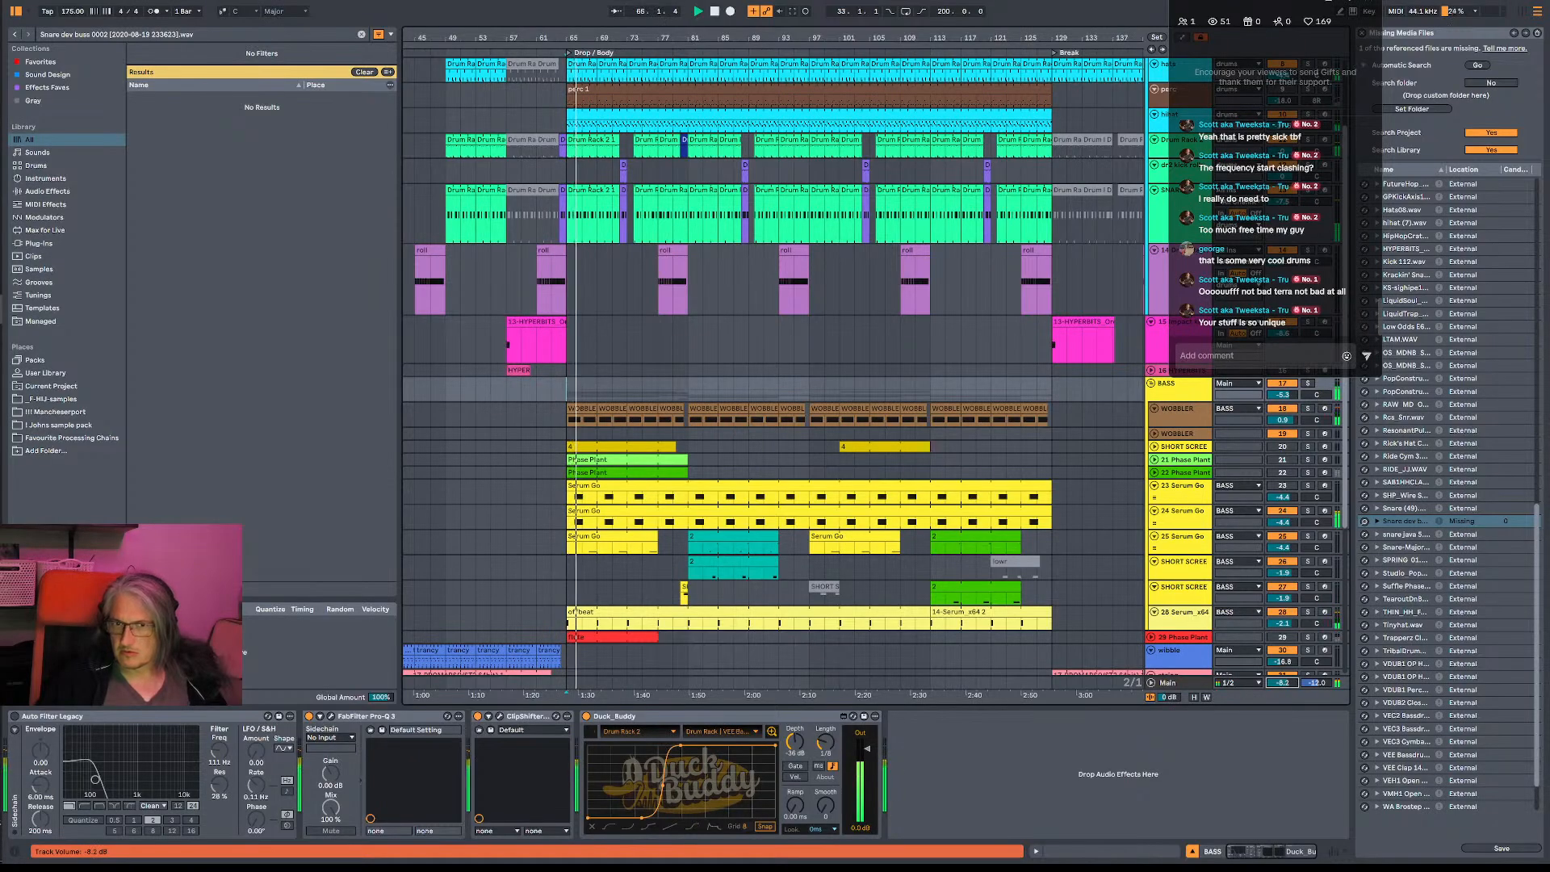
{"action": "left_click_drag", "start_coordinate": [1283, 683], "coordinate": [1283, 681]}
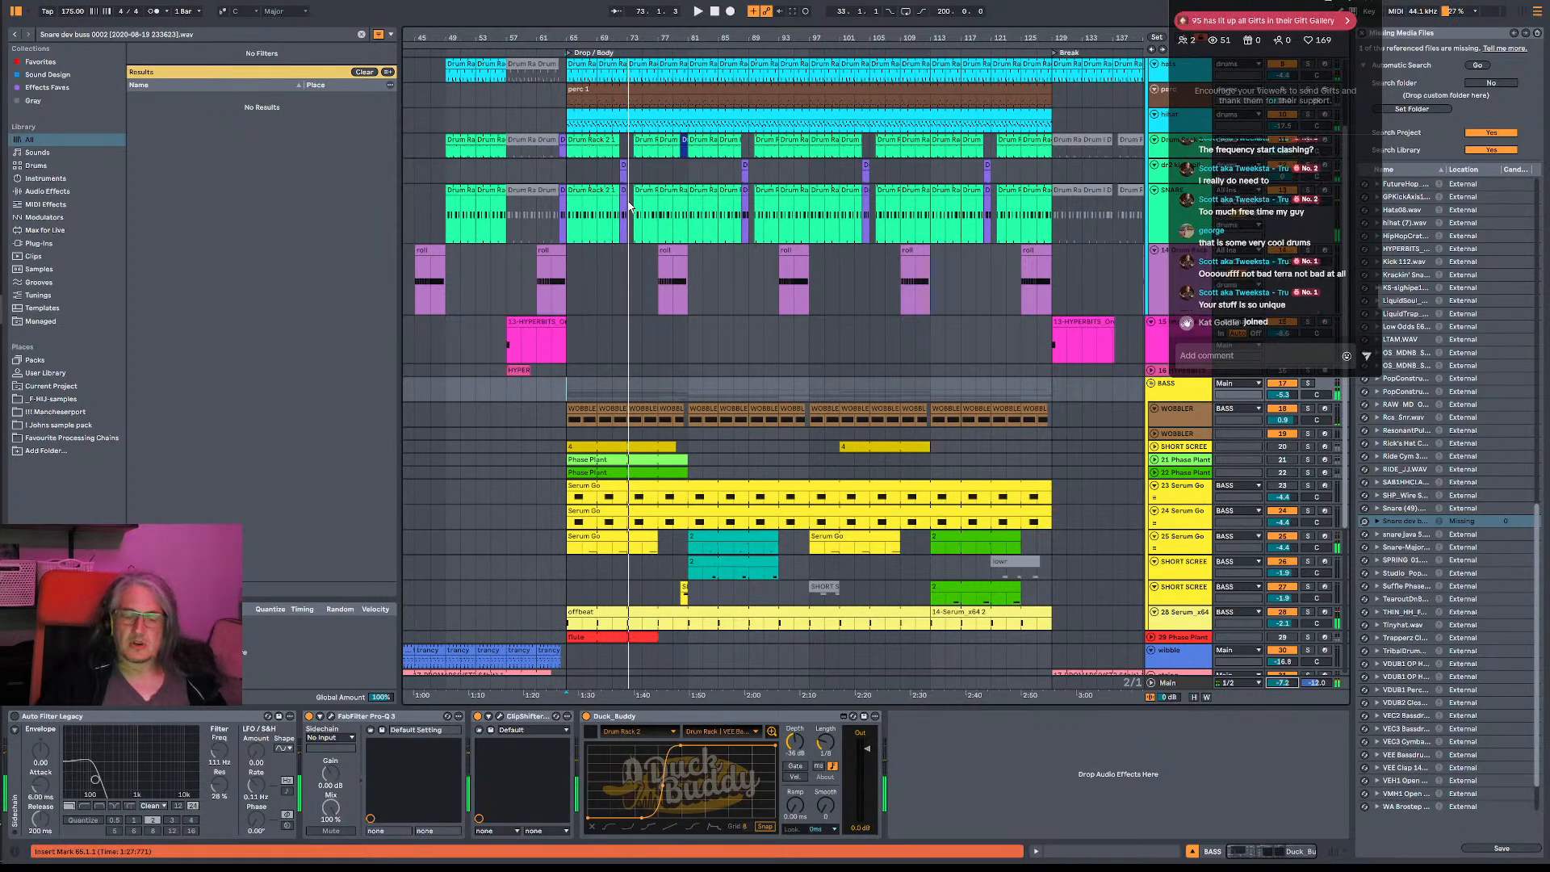
- Select the hi-hat and percussion clips from bar 65 to bar 129, and clear the selection
{"action": "scroll", "coordinate": [702, 186], "scroll_direction": "up", "scroll_amount": 2}
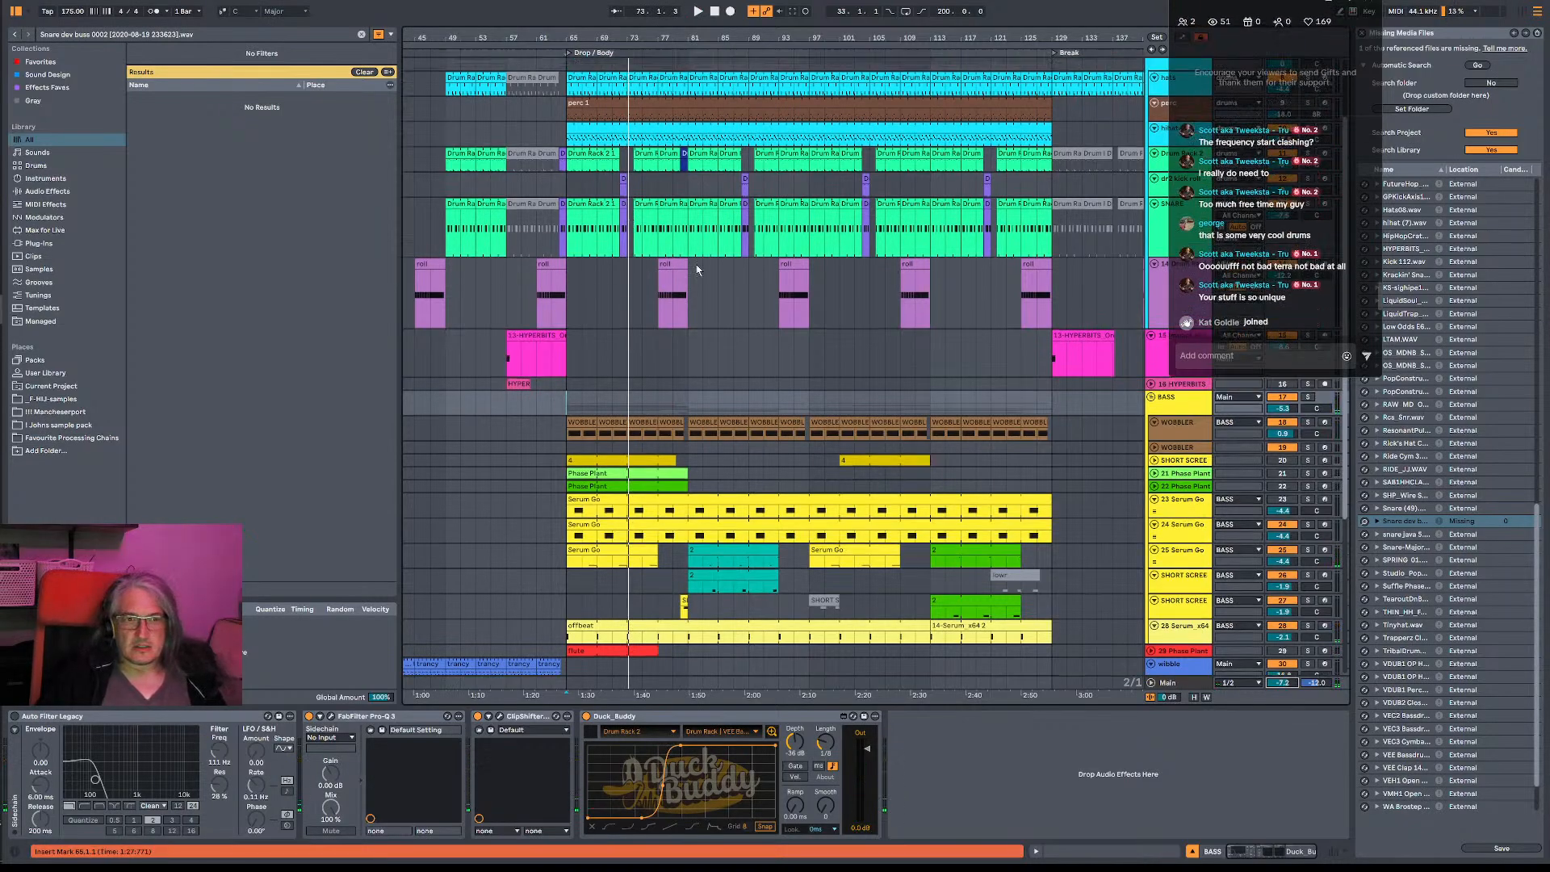
{"action": "left_click", "coordinate": [563, 170]}
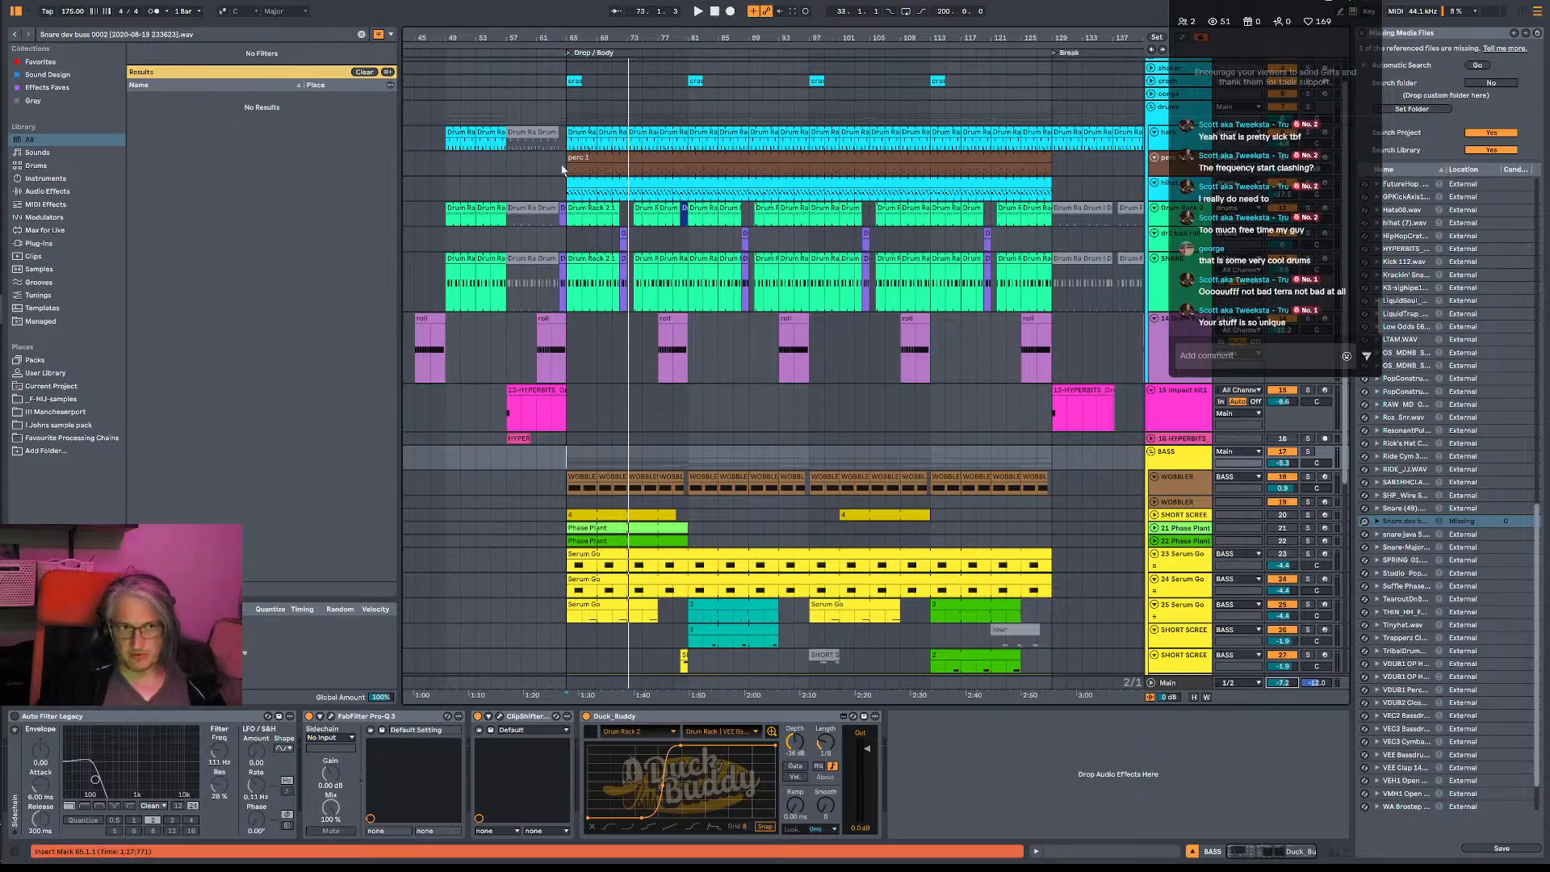
{"action": "left_click_drag", "start_coordinate": [556, 138], "coordinate": [1048, 184]}
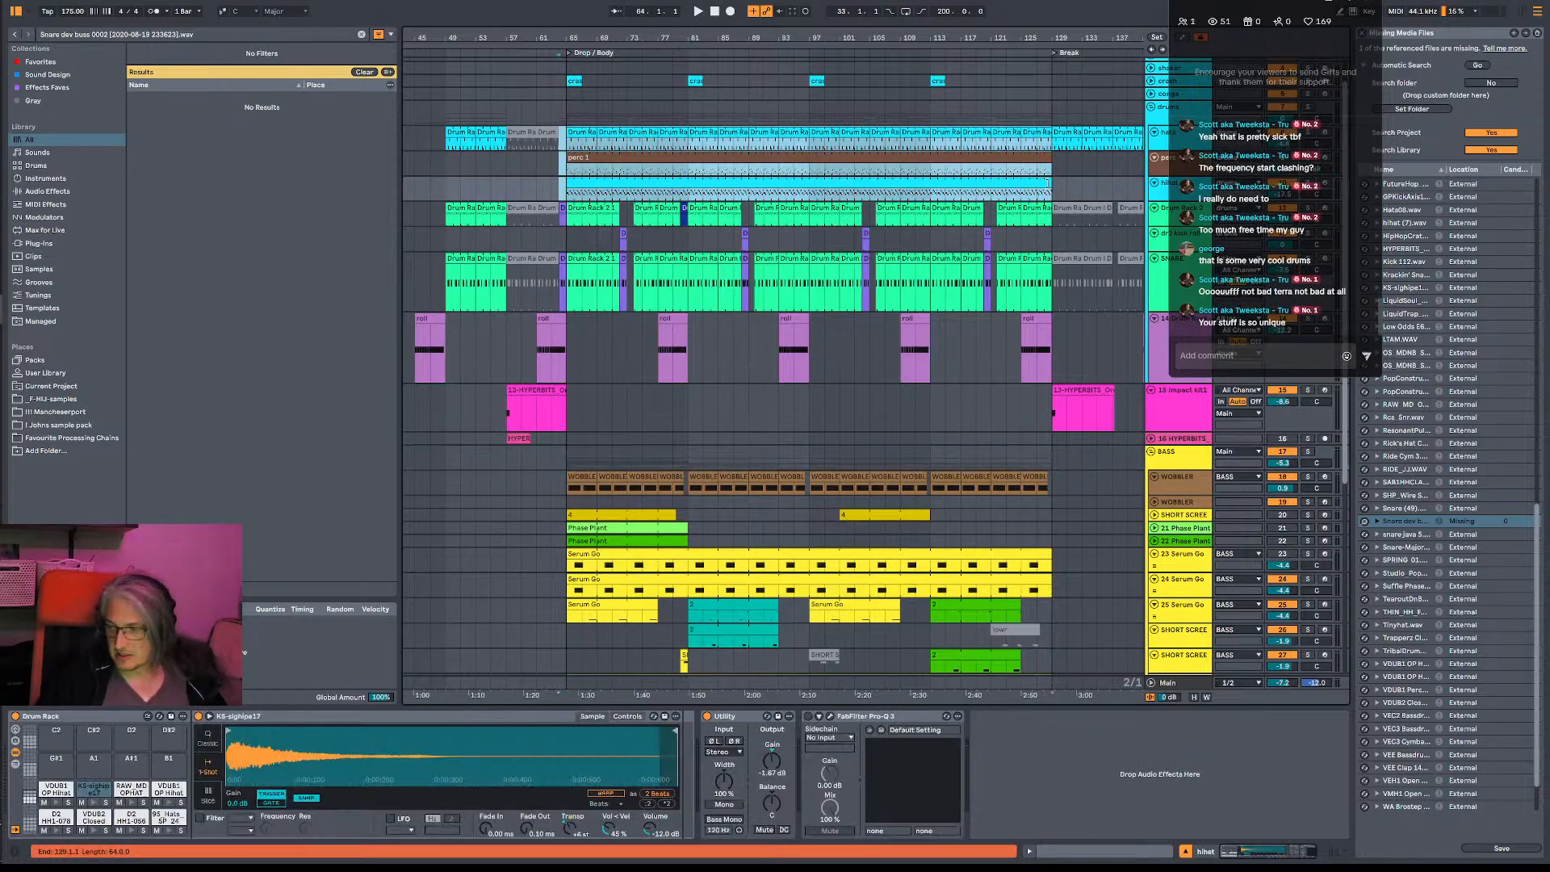
{"action": "left_click", "coordinate": [628, 346]}
- Show the devices of the 23 Serum Go track and play the drop from bar 65
{"action": "scroll", "coordinate": [628, 345], "scroll_direction": "down", "scroll_amount": 3}
{"action": "left_click", "coordinate": [562, 502]}
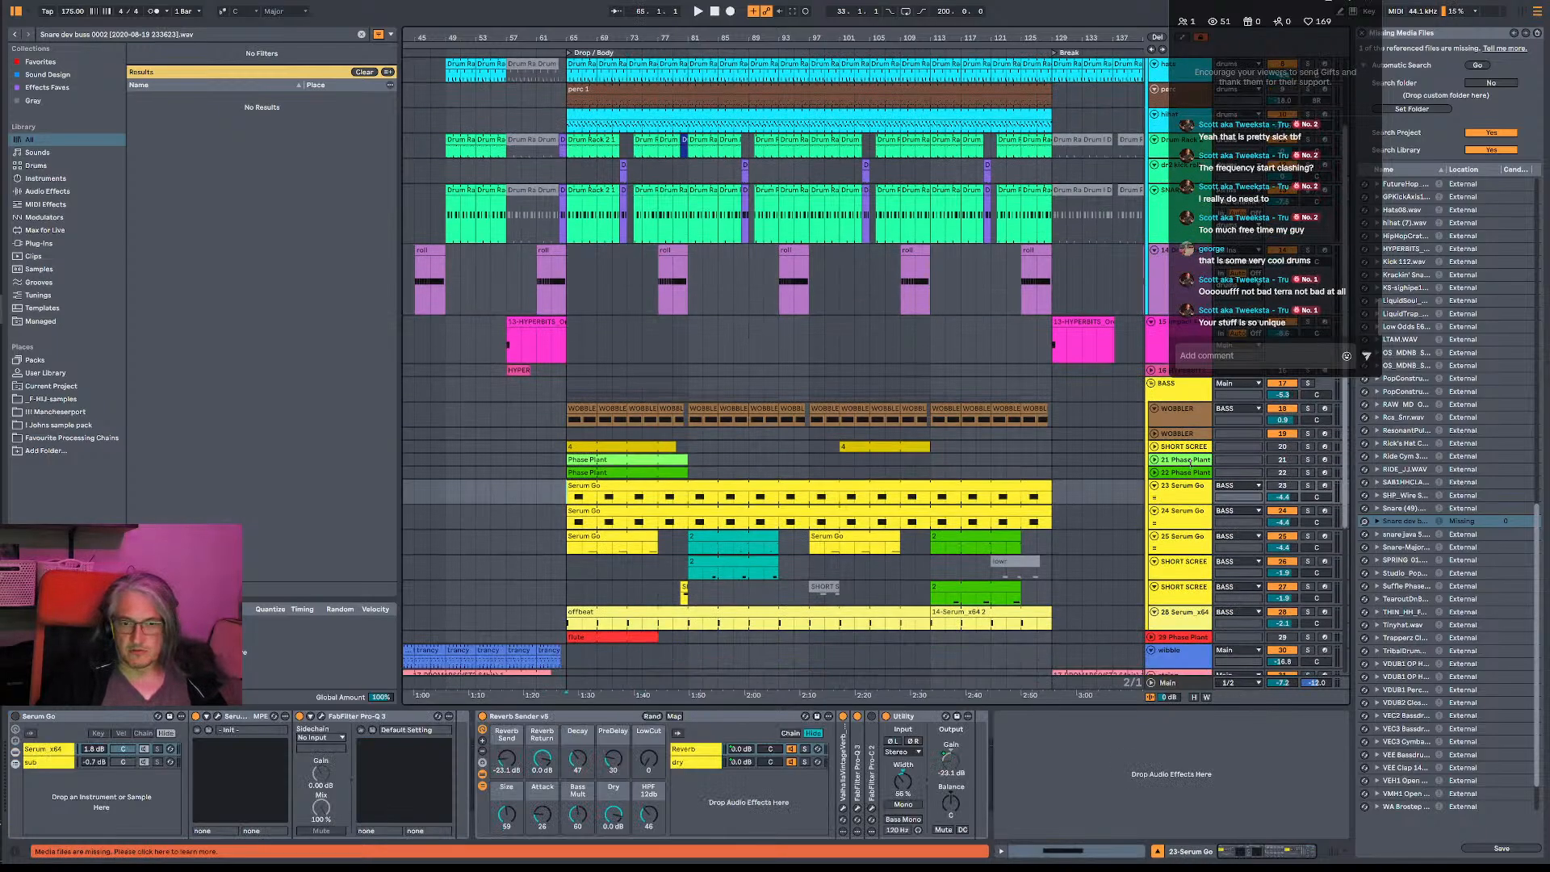
{"action": "key", "text": "space"}
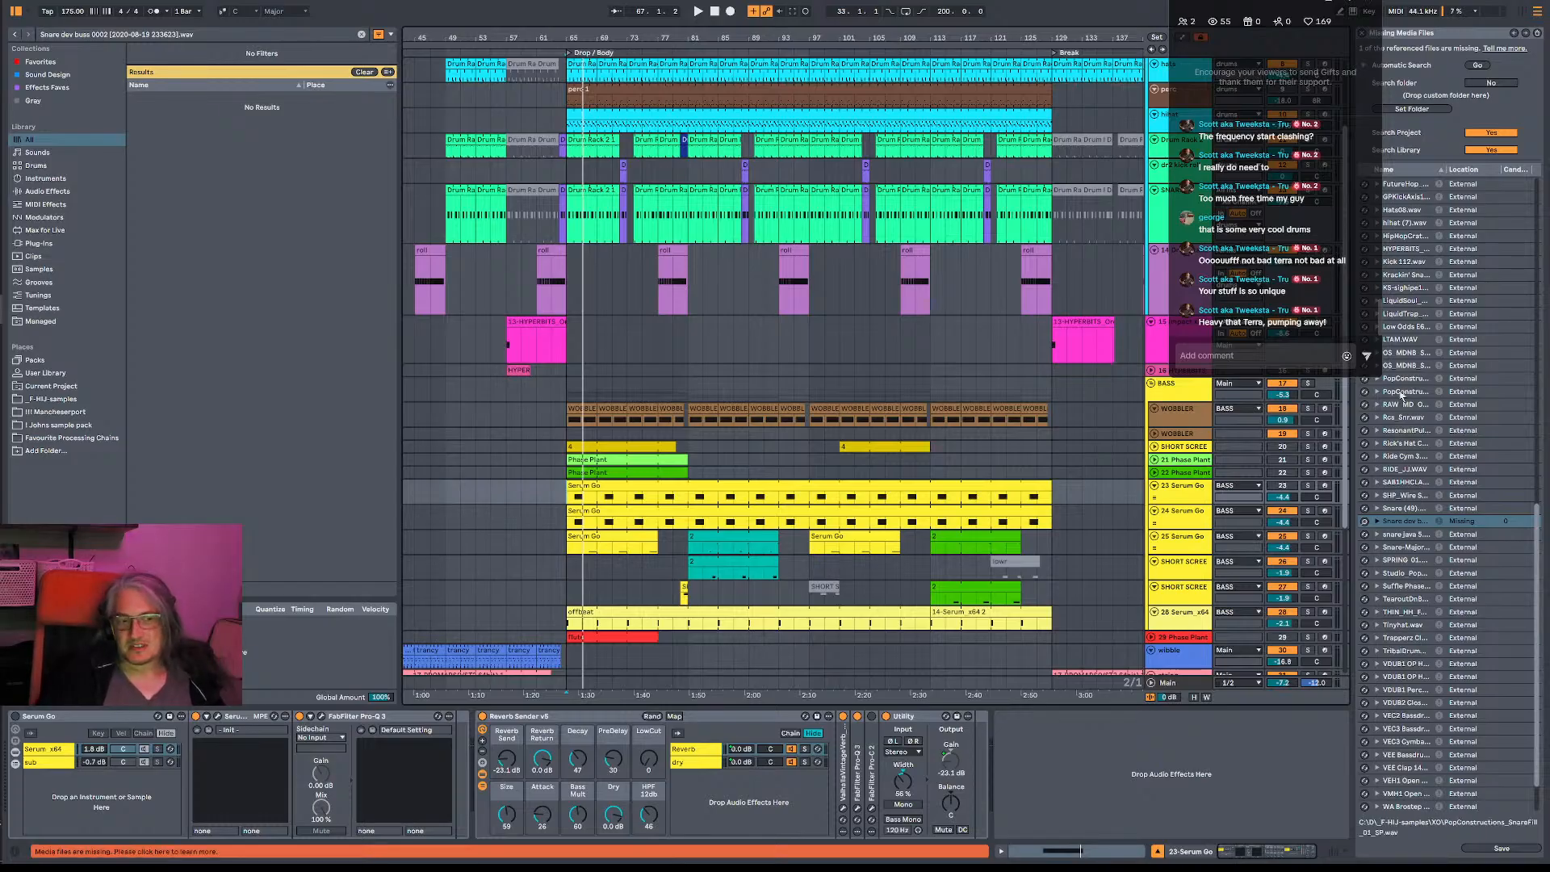
- Select the BASS track and place the insert marker on it at bar 65
{"action": "left_click", "coordinate": [1192, 389]}
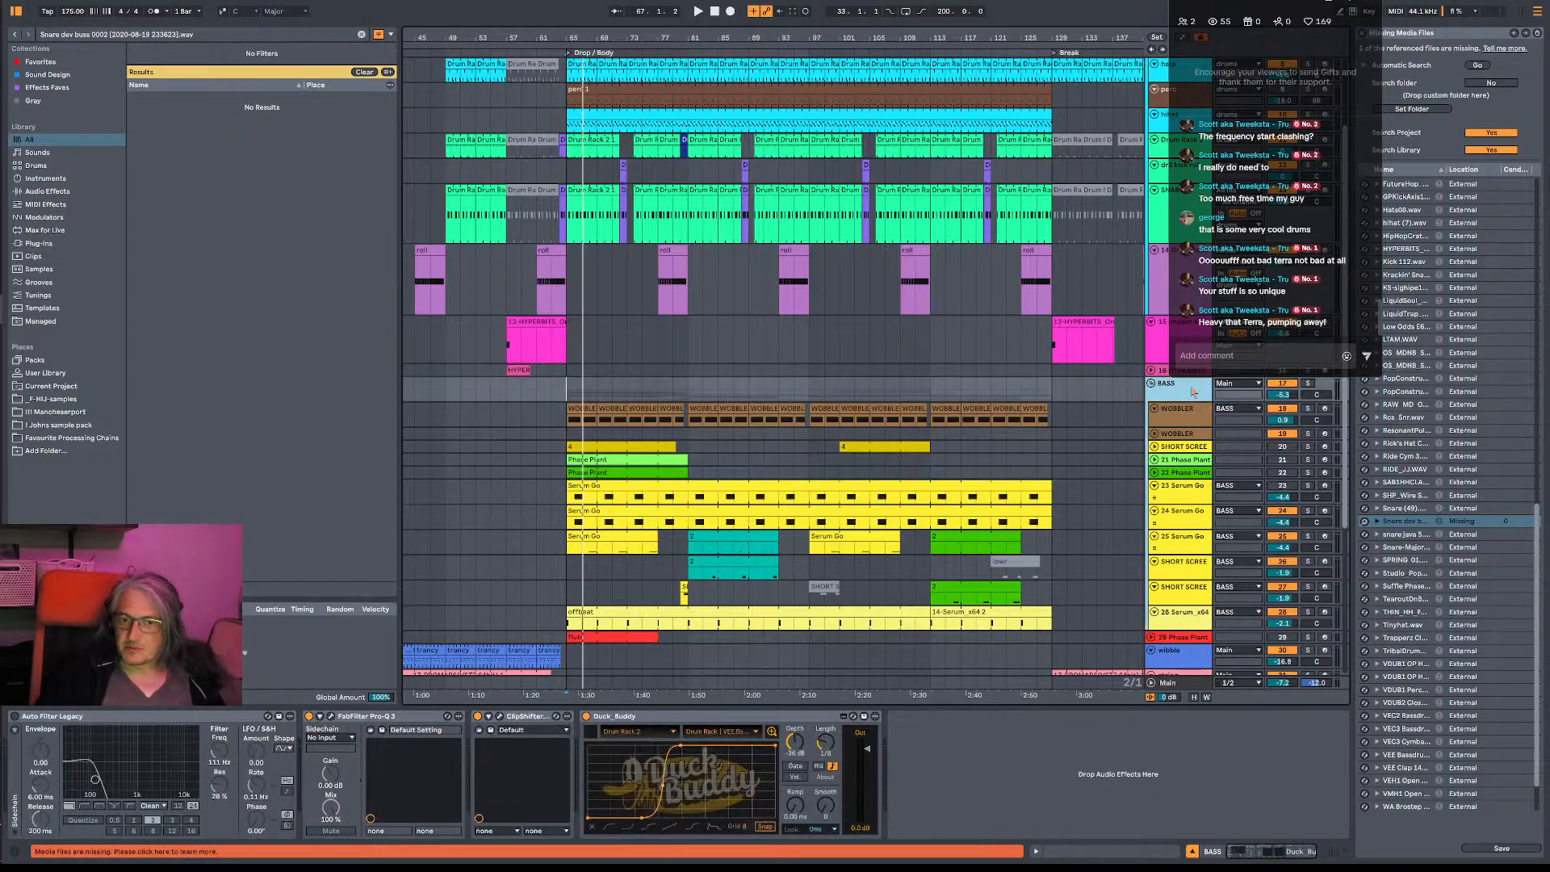
{"action": "left_click", "coordinate": [566, 423]}
{"action": "left_click", "coordinate": [567, 397]}
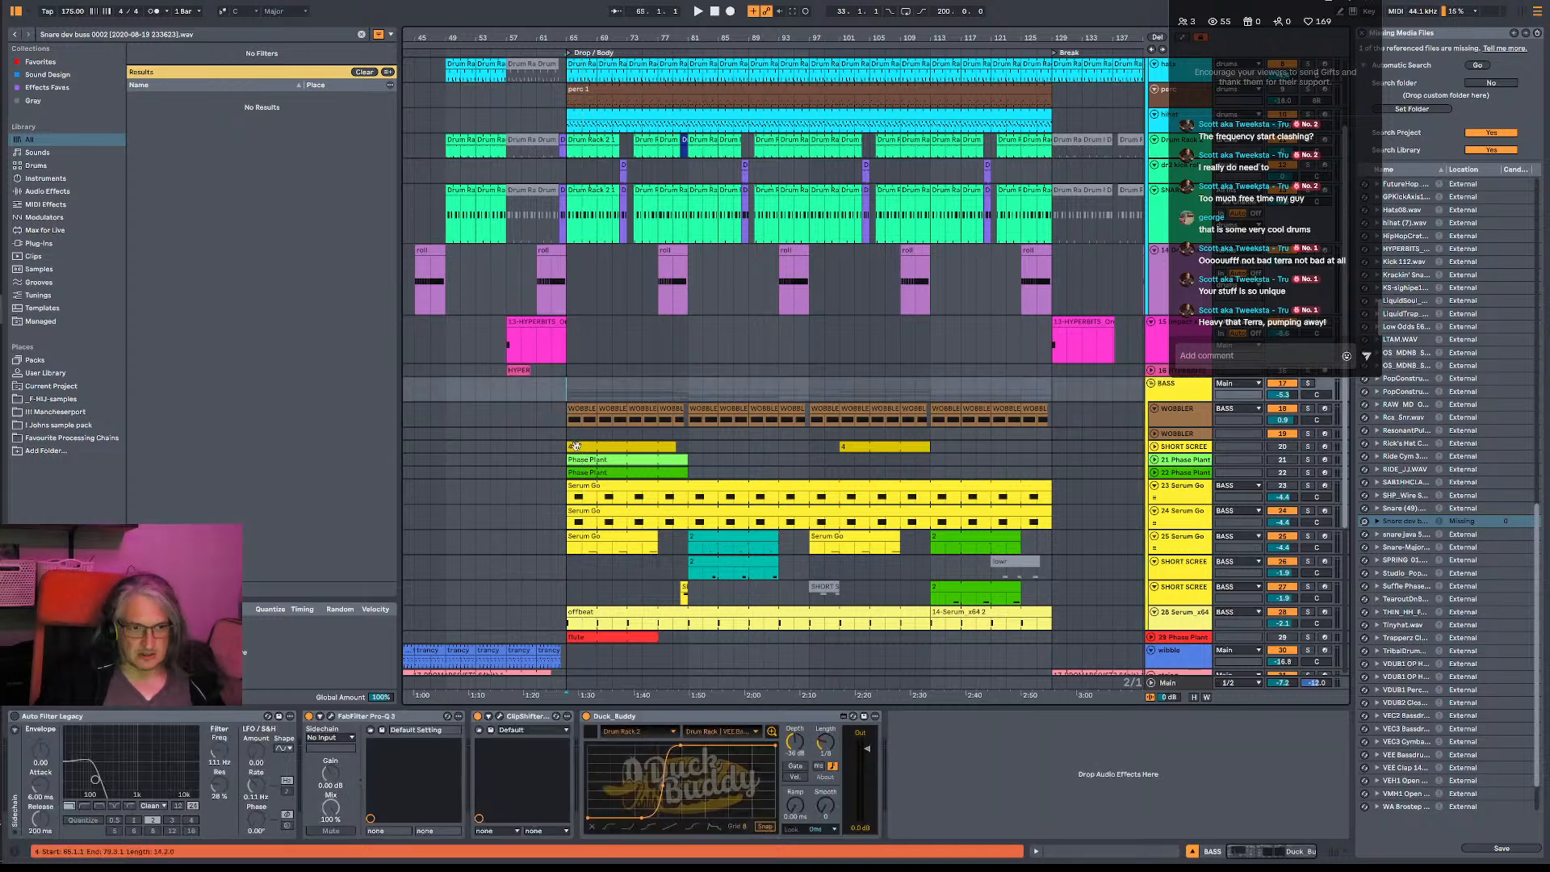
- Fold the 23 Serum Go track and place the insert marker at bar 65 on the 24 Serum Go track
{"action": "left_click", "coordinate": [1265, 487]}
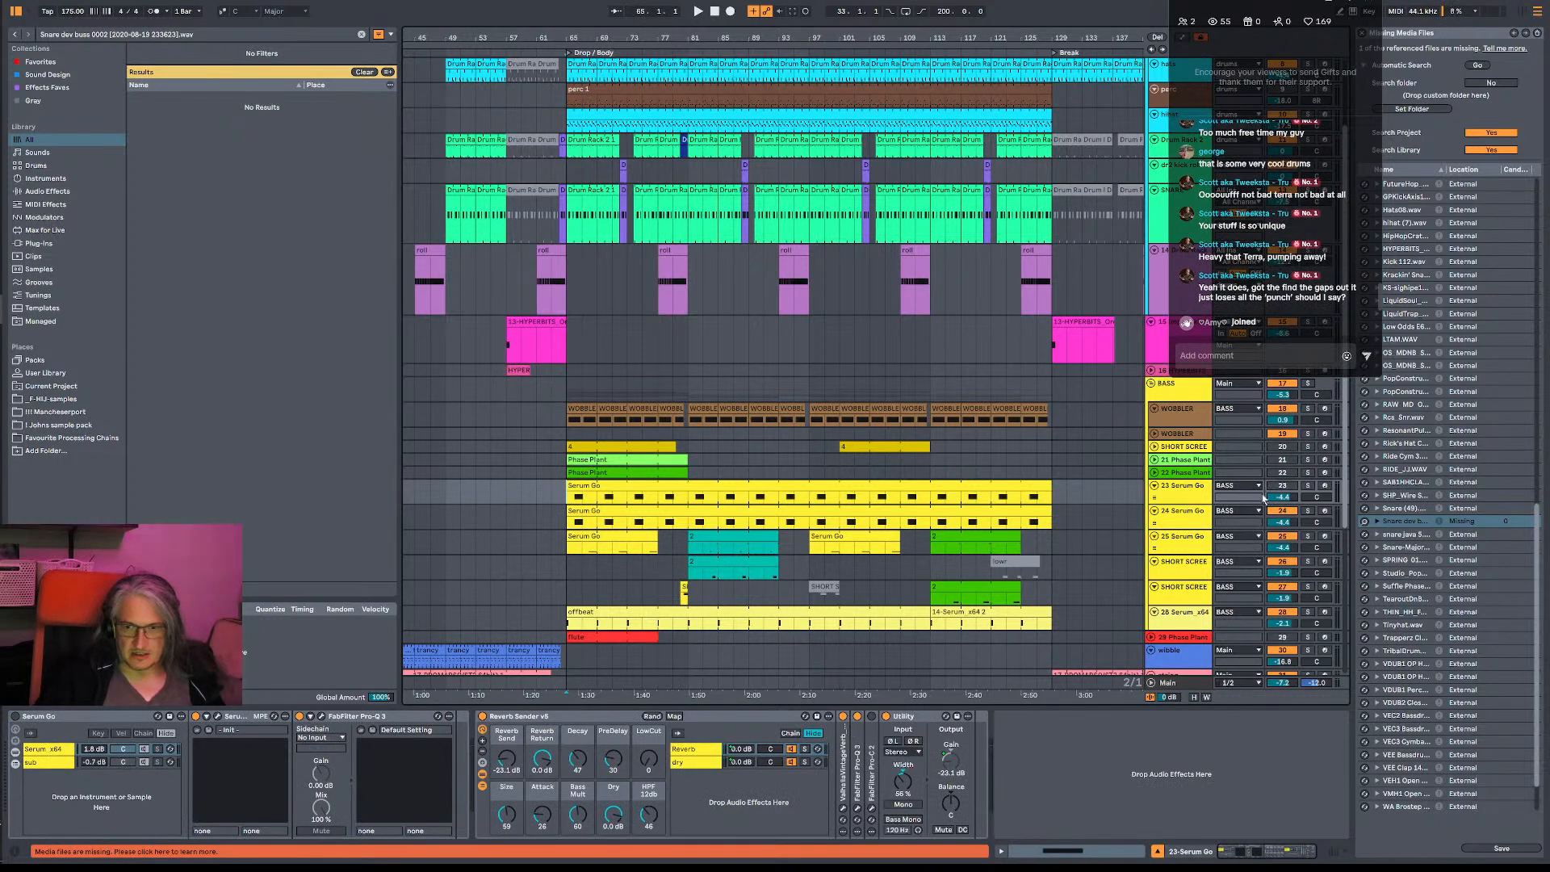
{"action": "left_click", "coordinate": [1155, 487]}
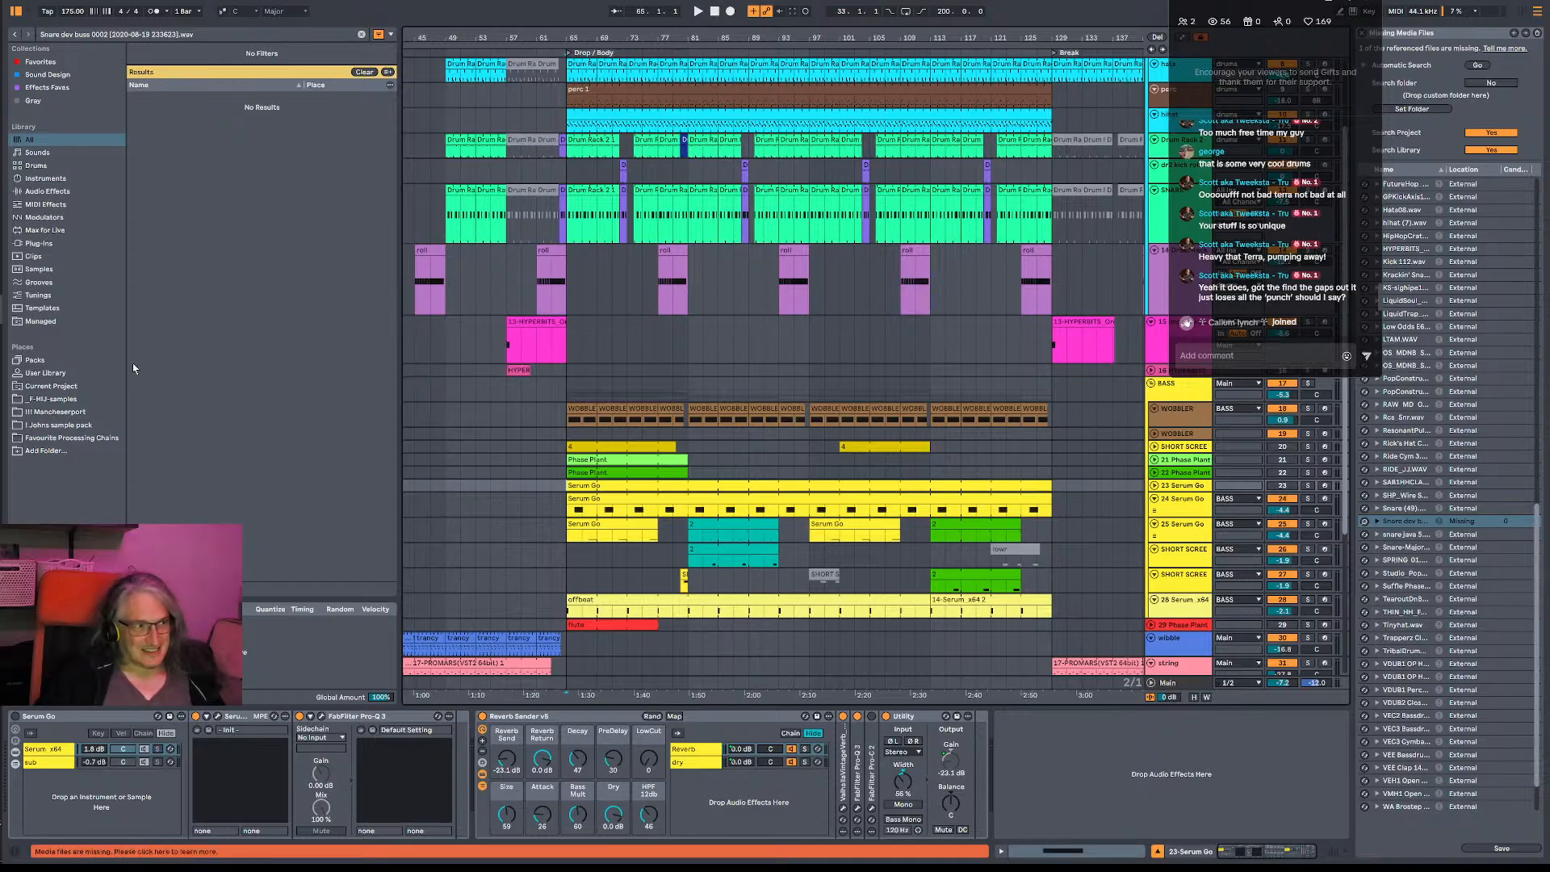
{"action": "scroll", "coordinate": [627, 317], "scroll_direction": "down", "scroll_amount": 3}
{"action": "scroll", "coordinate": [626, 315], "scroll_direction": "down", "scroll_amount": 2}
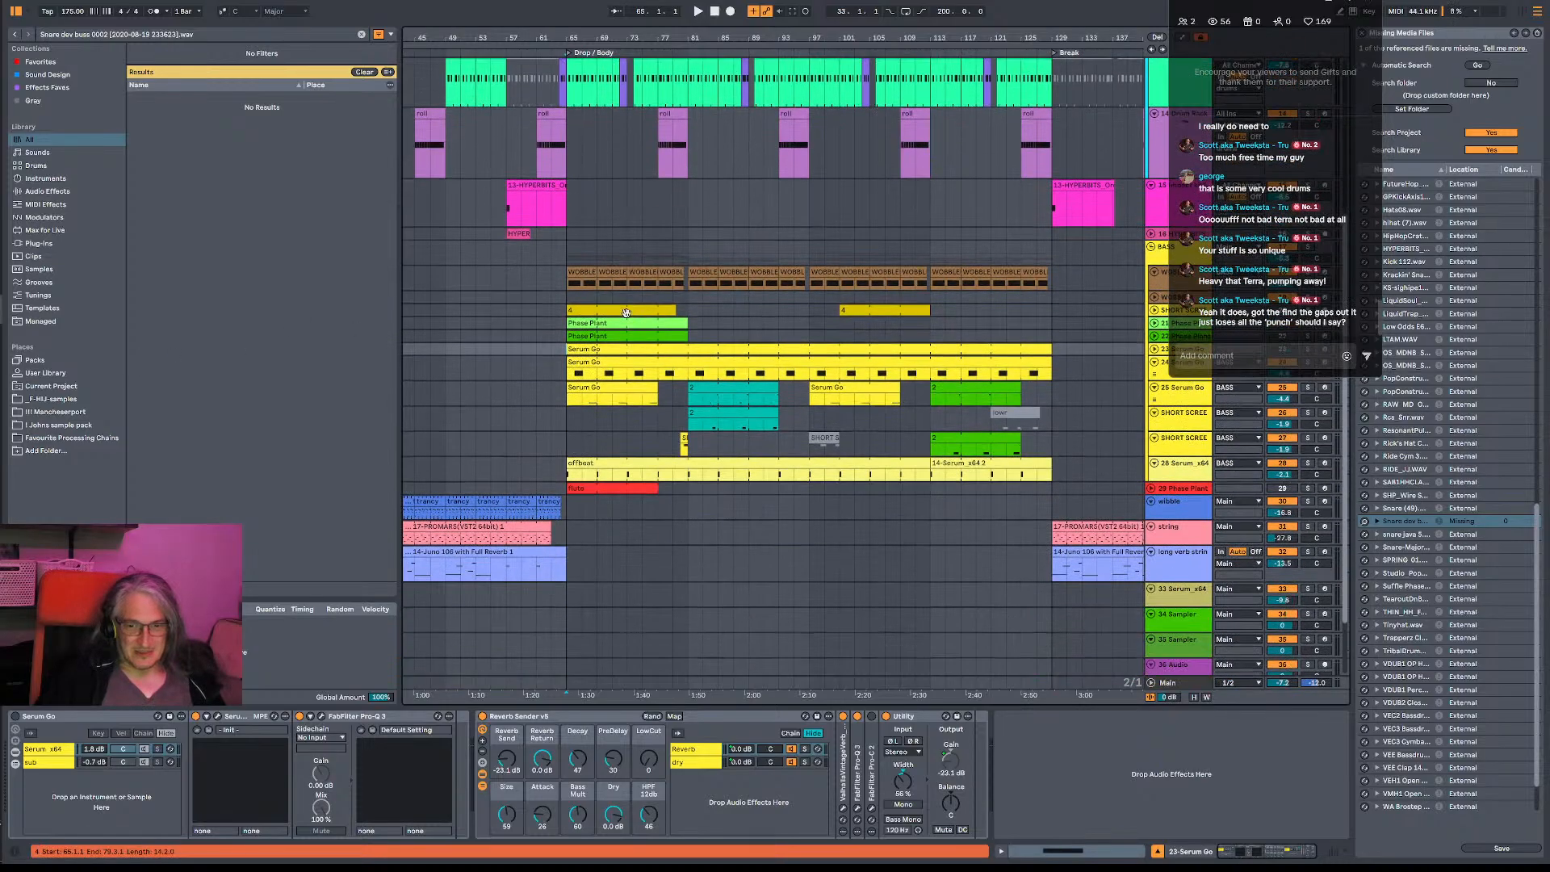
{"action": "scroll", "coordinate": [627, 312], "scroll_direction": "up", "scroll_amount": 3}
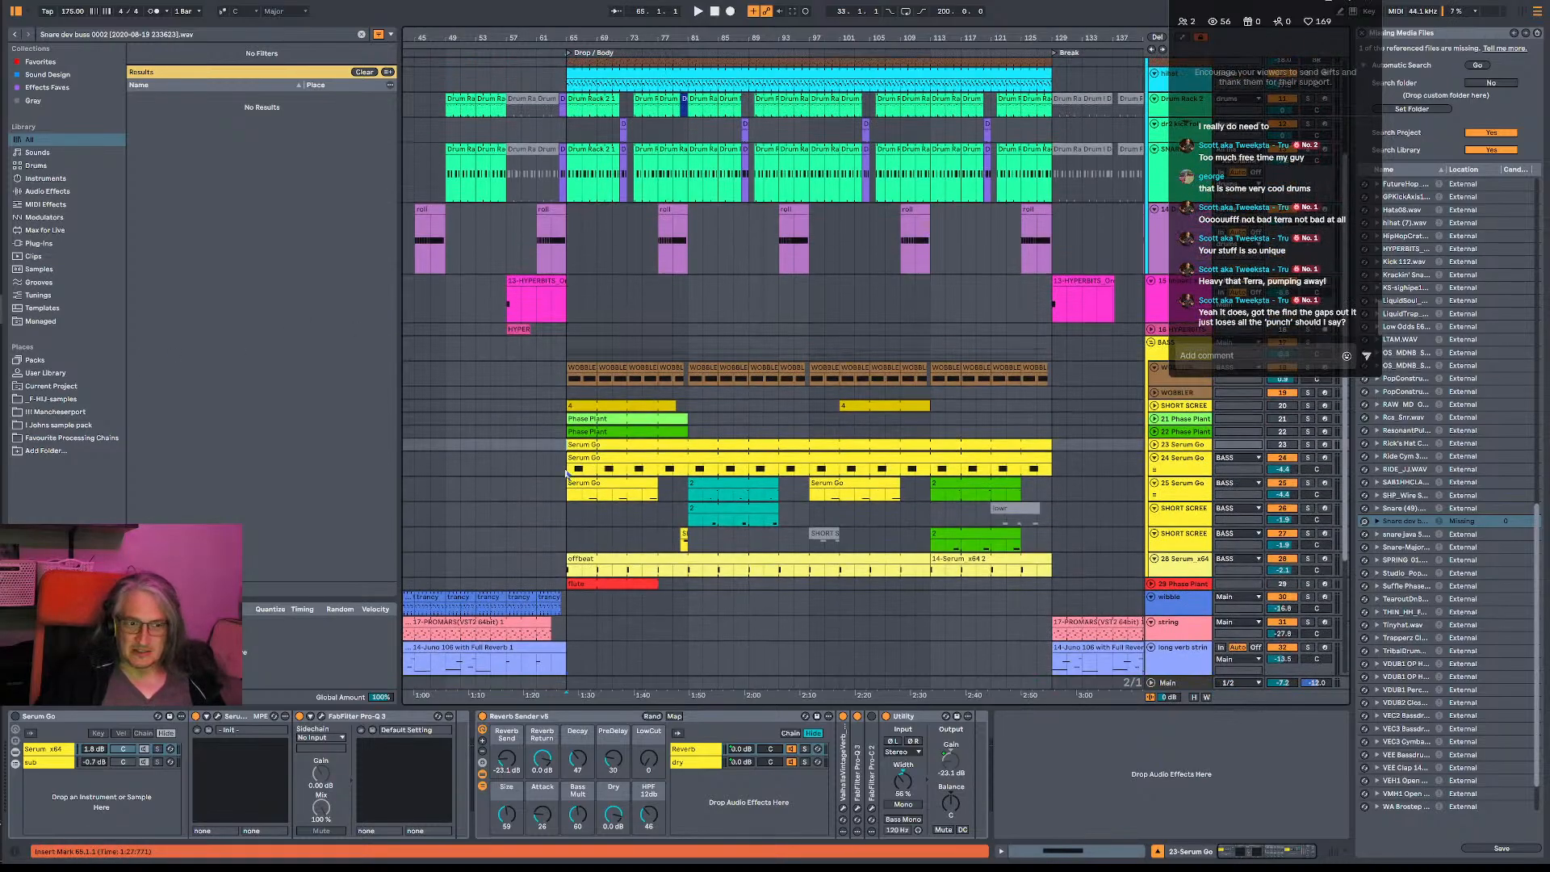
{"action": "left_click", "coordinate": [570, 473]}
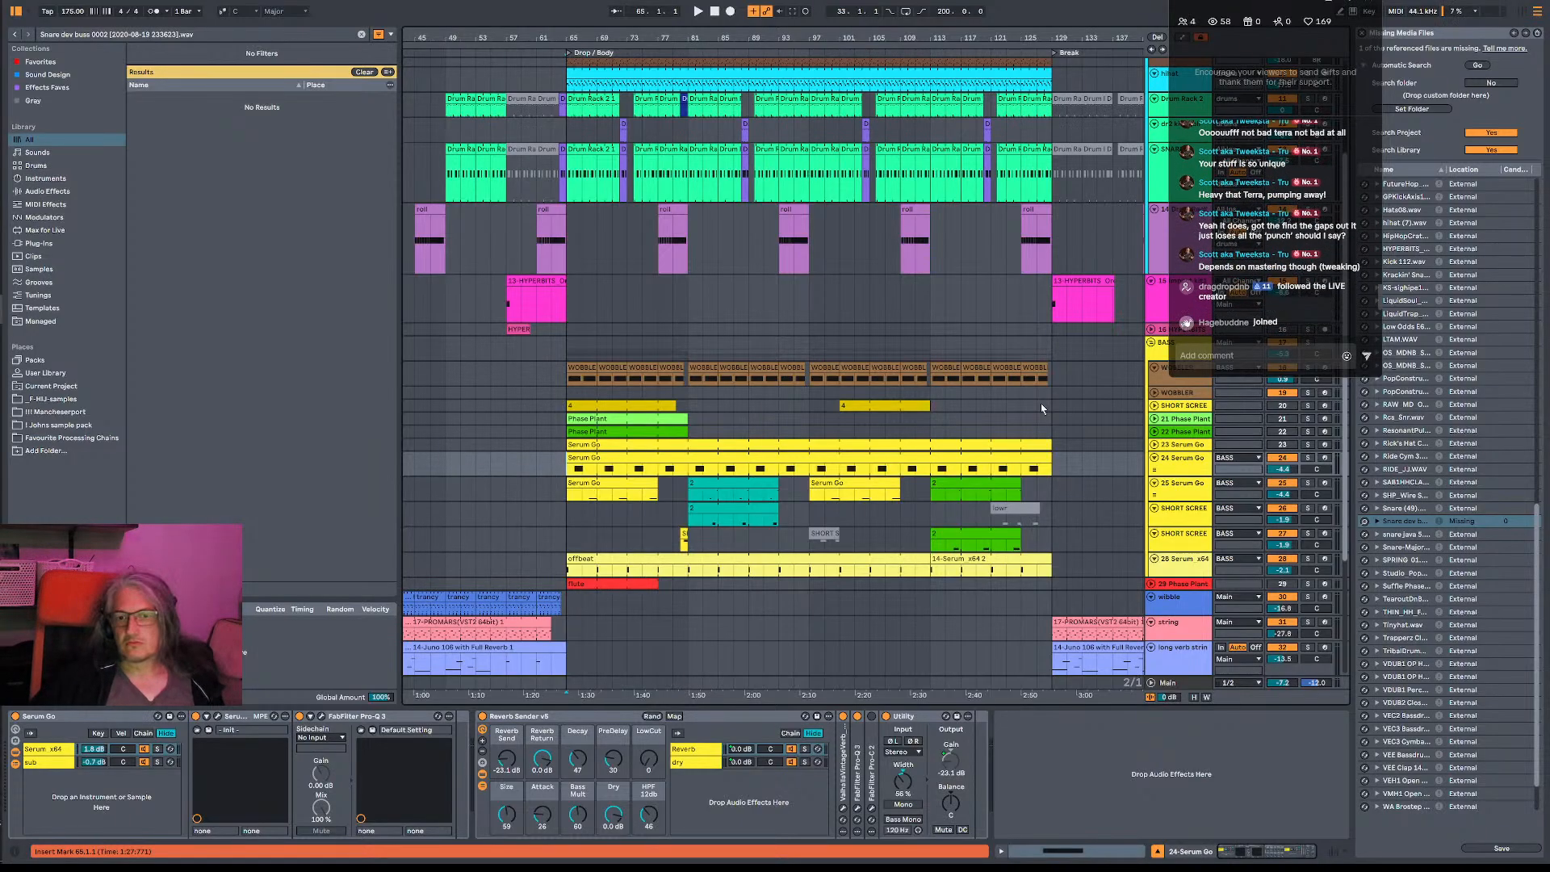
- Read back through the earlier comments in the live chat overlay
{"action": "scroll", "coordinate": [1259, 235], "scroll_direction": "up", "scroll_amount": 2}
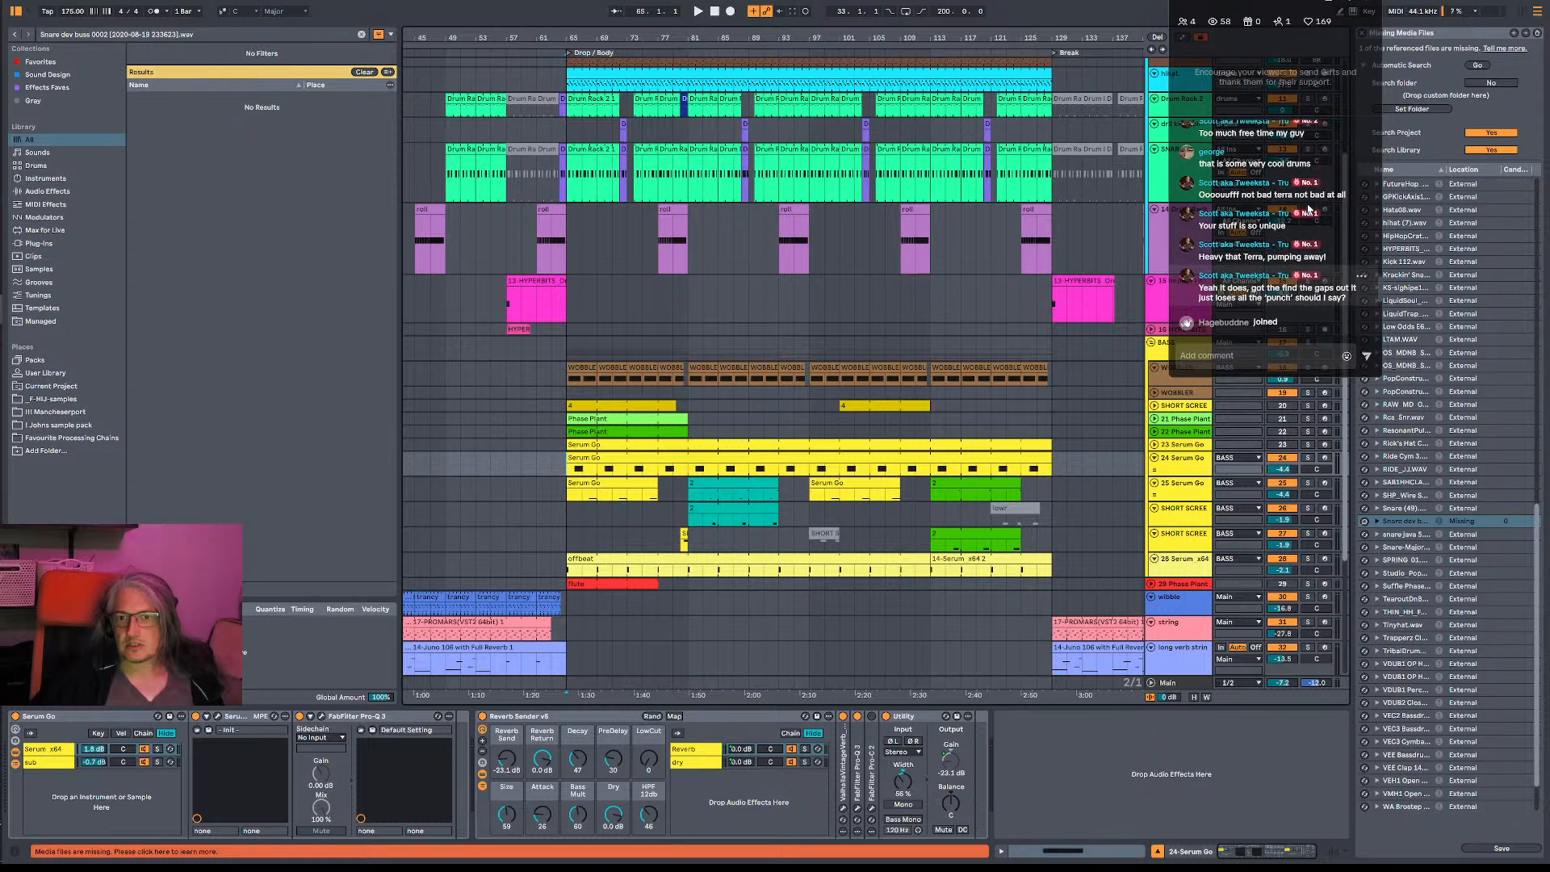
{"action": "scroll", "coordinate": [1292, 206], "scroll_direction": "up", "scroll_amount": 4}
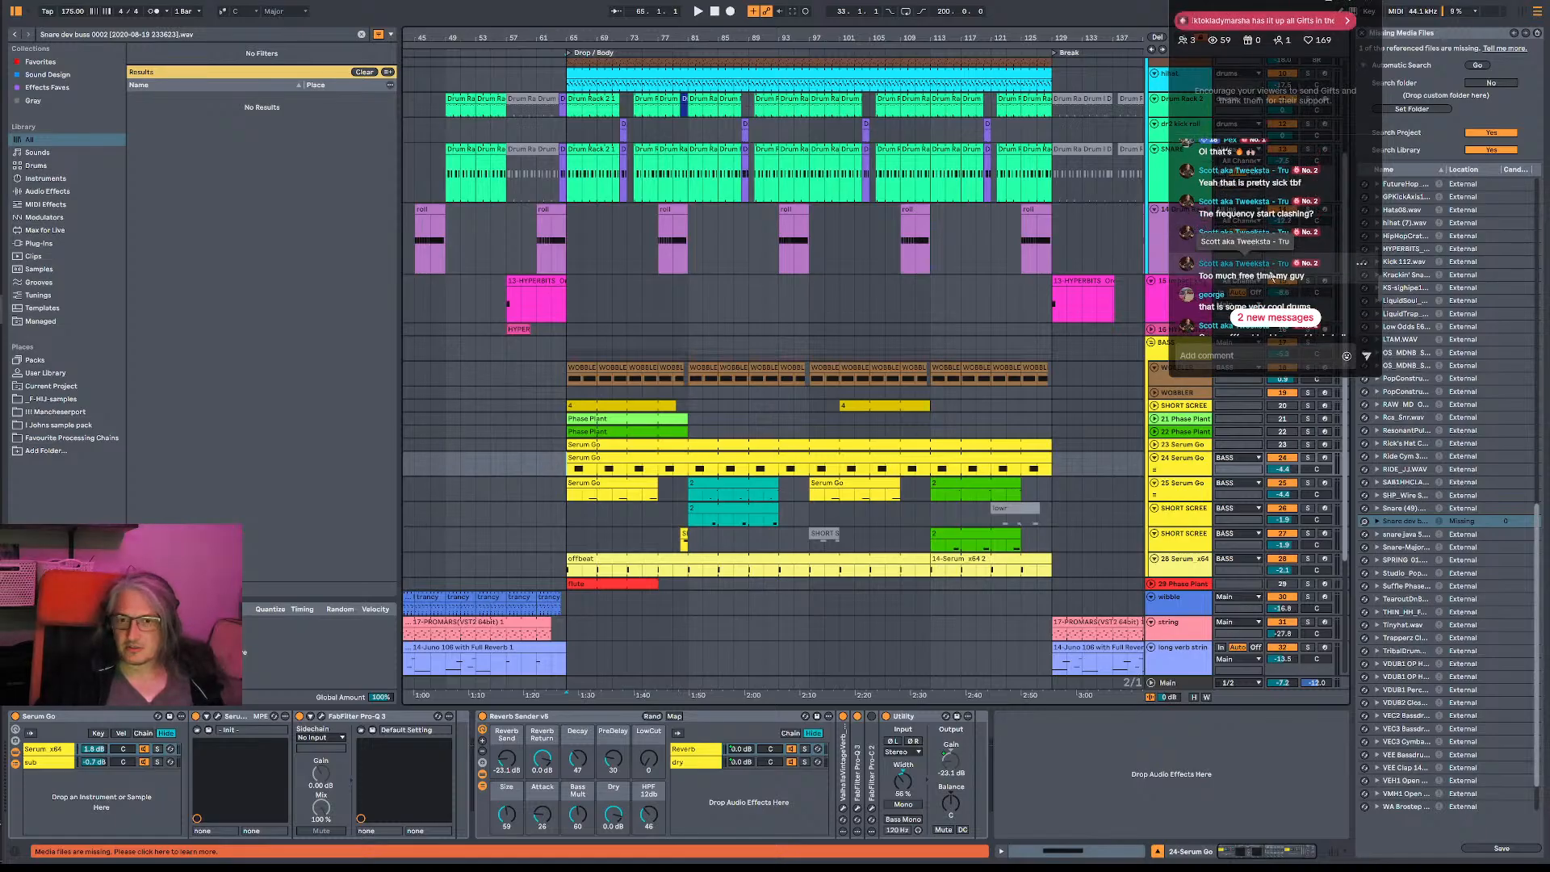
{"action": "scroll", "coordinate": [1271, 260], "scroll_direction": "down", "scroll_amount": 1}
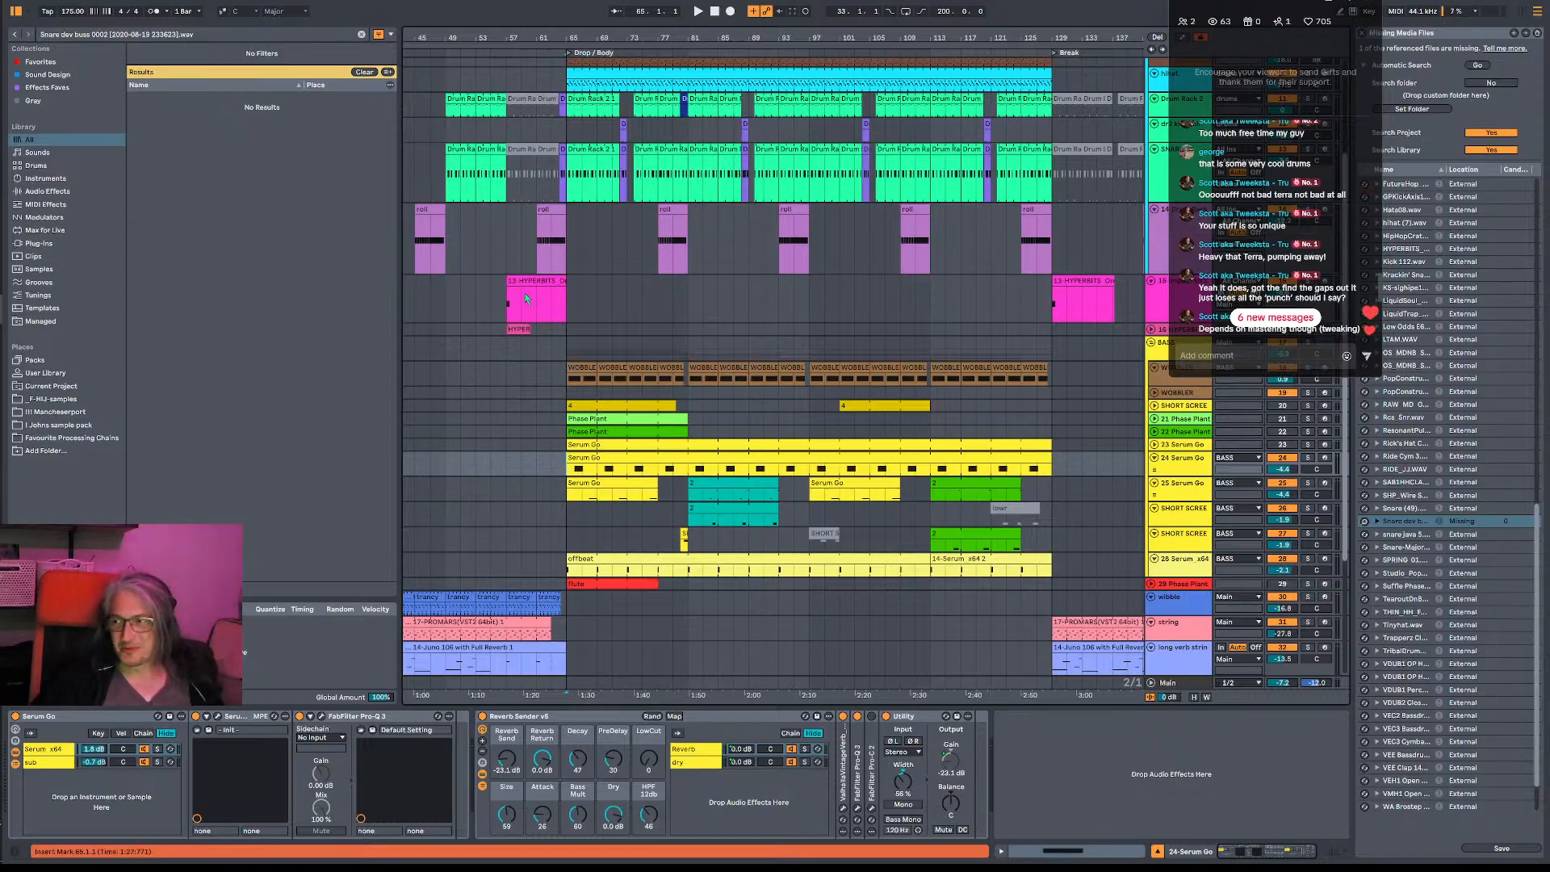
- Place the insert marker at bar 65 on the 14 Drum Rack track and play the start of the drop
{"action": "left_click", "coordinate": [570, 308]}
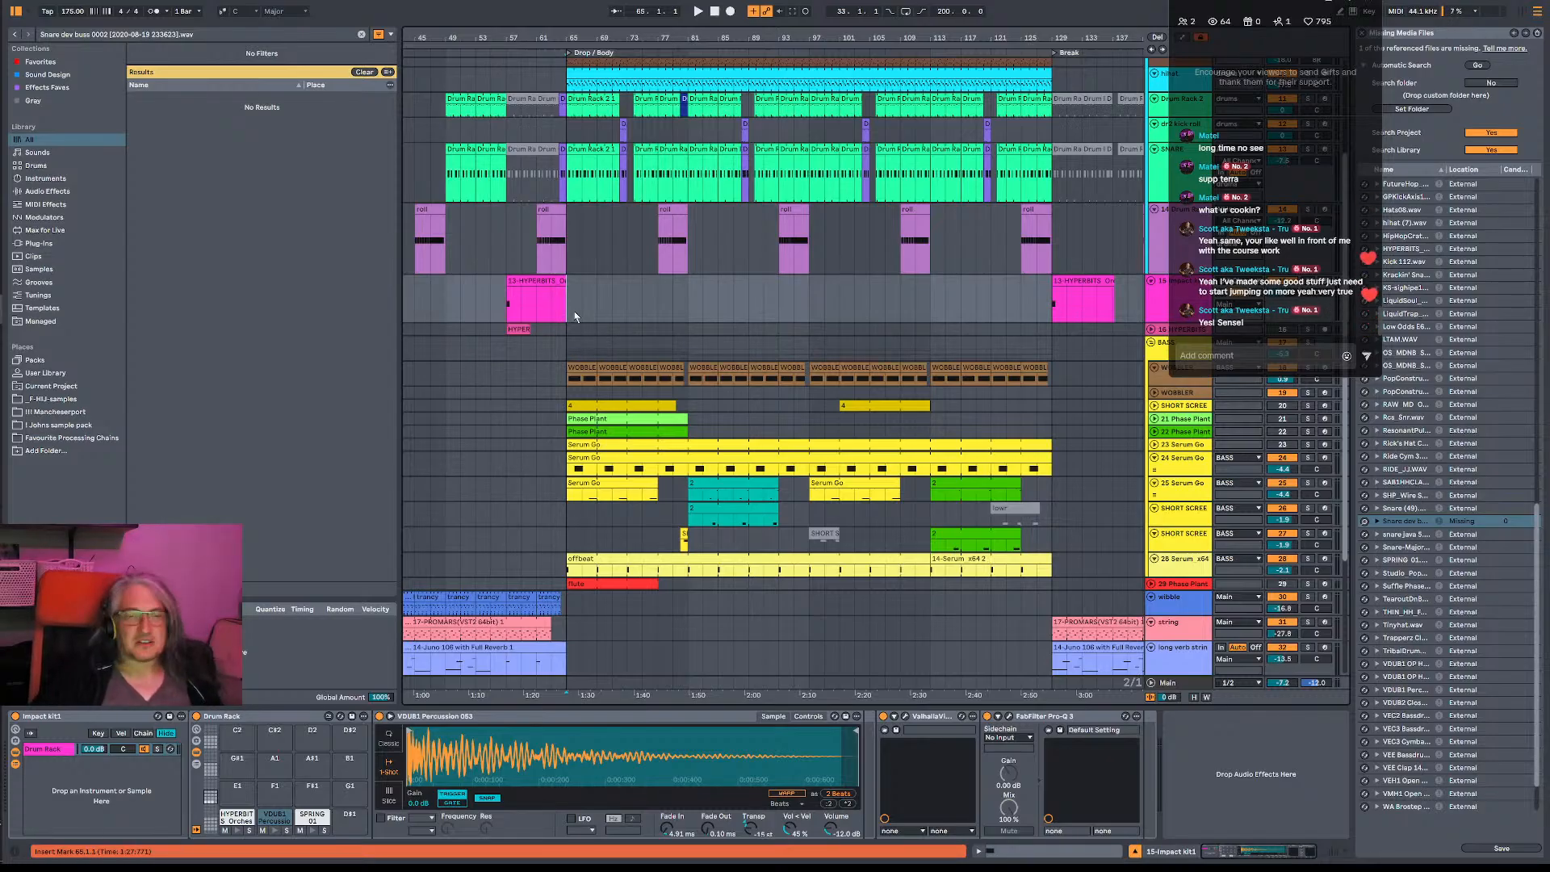
{"action": "left_click_drag", "start_coordinate": [575, 37], "coordinate": [570, 91]}
{"action": "scroll", "coordinate": [1344, 267], "scroll_direction": "up", "scroll_amount": 2}
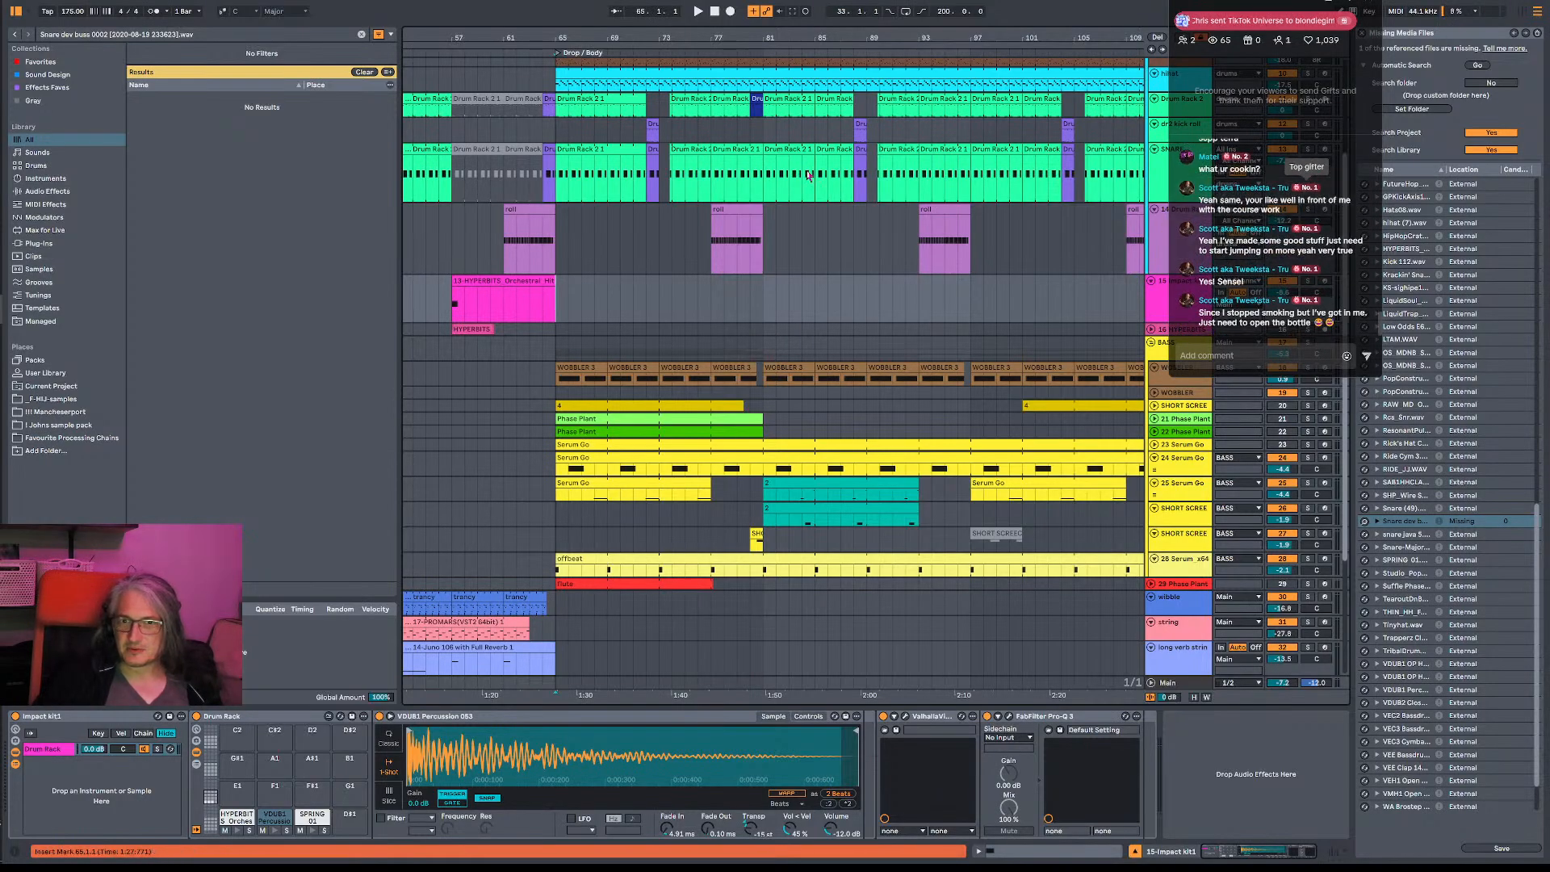
{"action": "left_click", "coordinate": [543, 174]}
{"action": "left_click", "coordinate": [547, 212]}
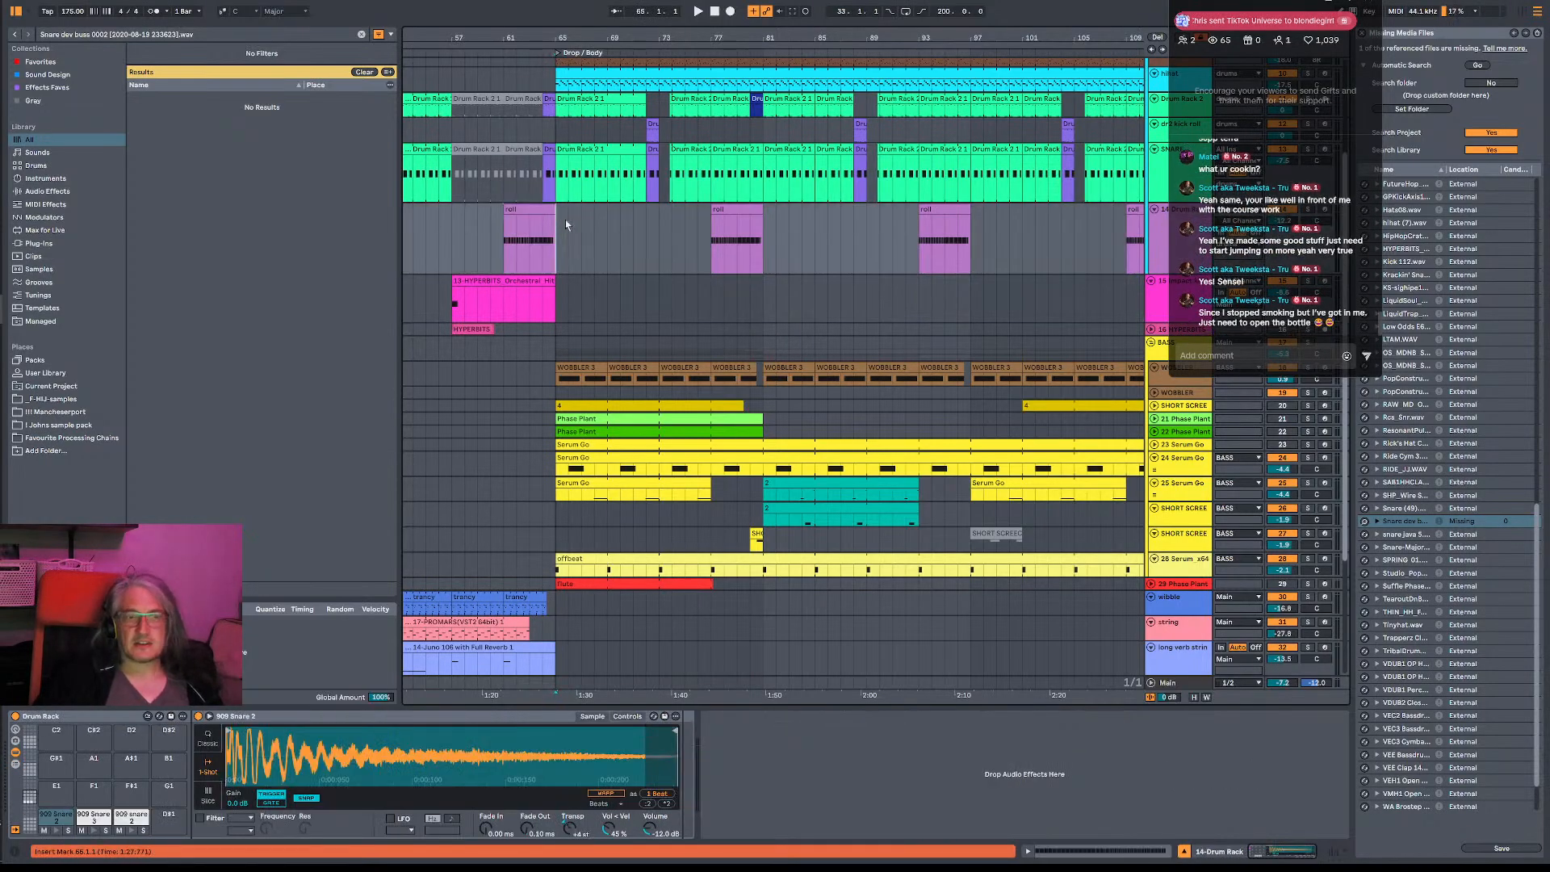
{"action": "key", "text": "space"}
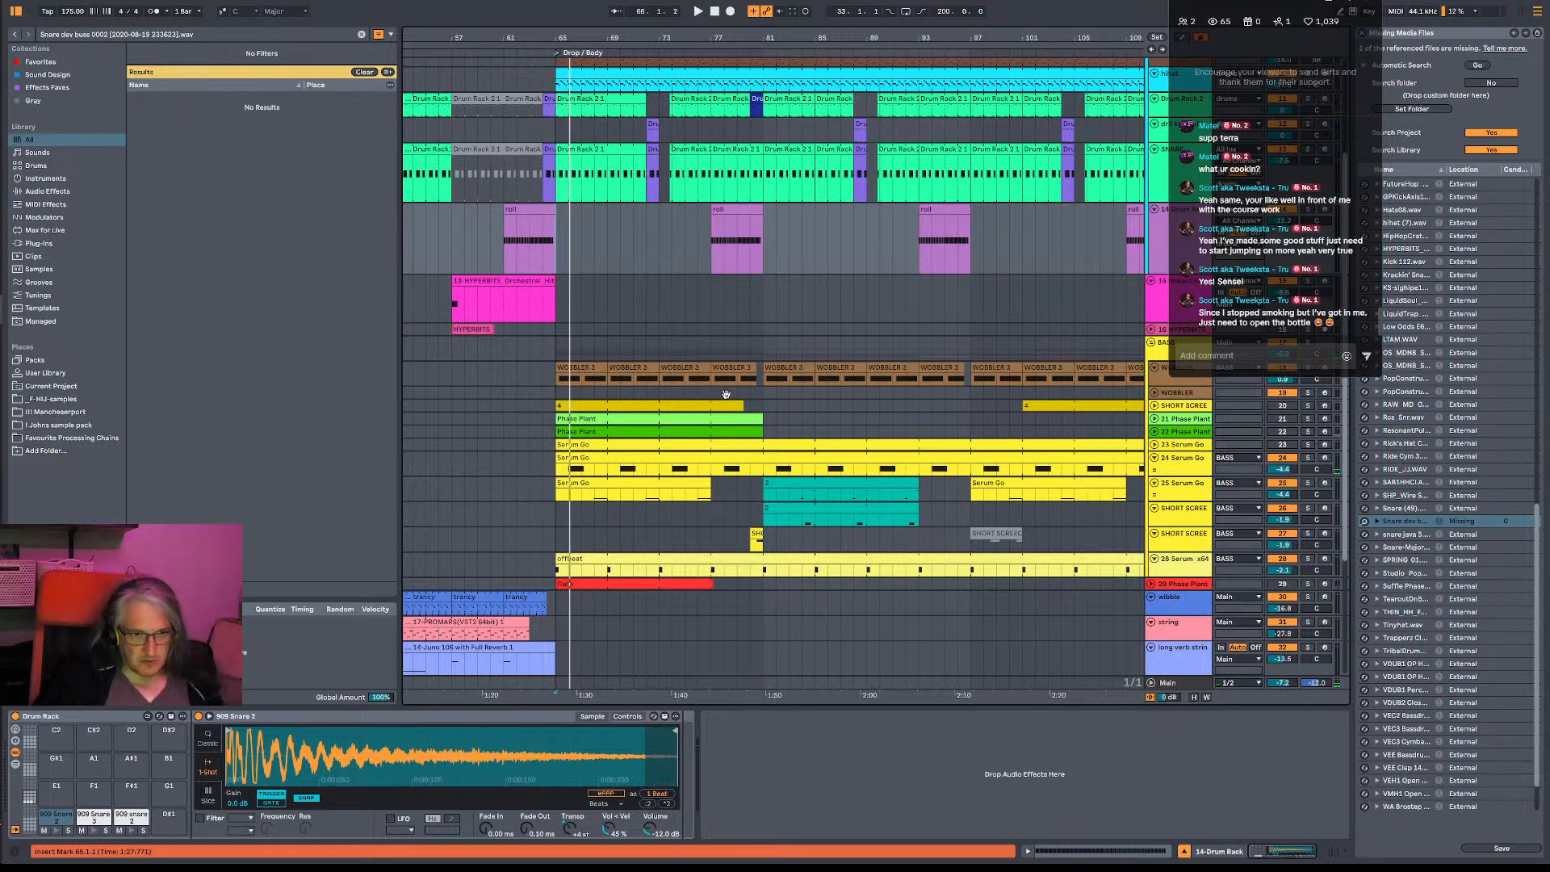
{"action": "scroll", "coordinate": [726, 394], "scroll_direction": "down", "scroll_amount": 3}
{"action": "key", "text": "space"}
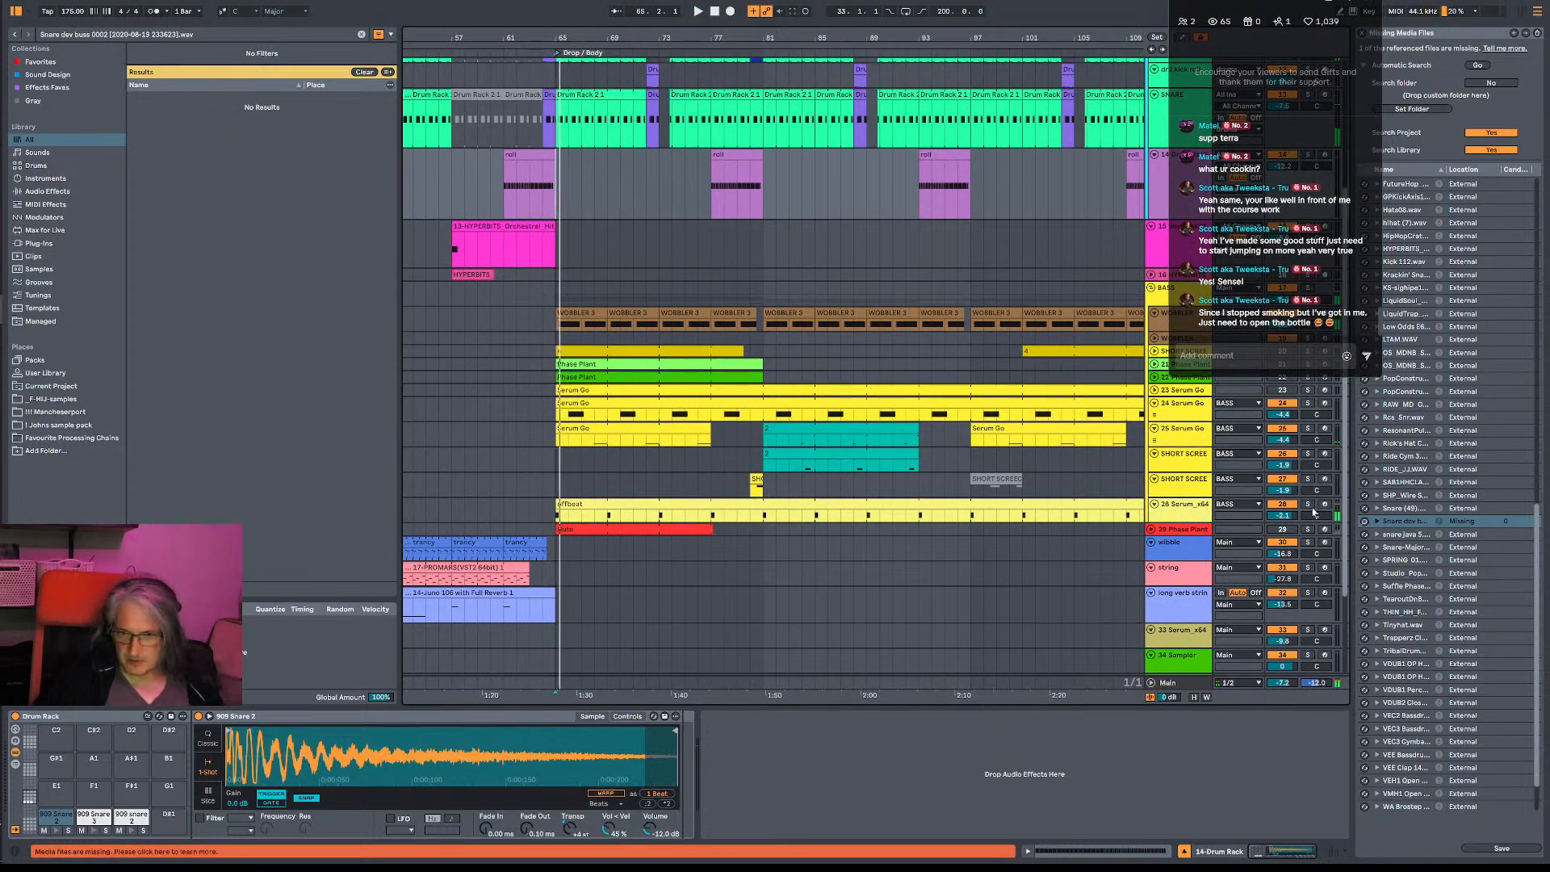
- Audition the offbeat 28 Serum_x64 bass in solo, and open its FabFilter Pro-Q 3 over the arrangement
{"action": "left_click", "coordinate": [1310, 510]}
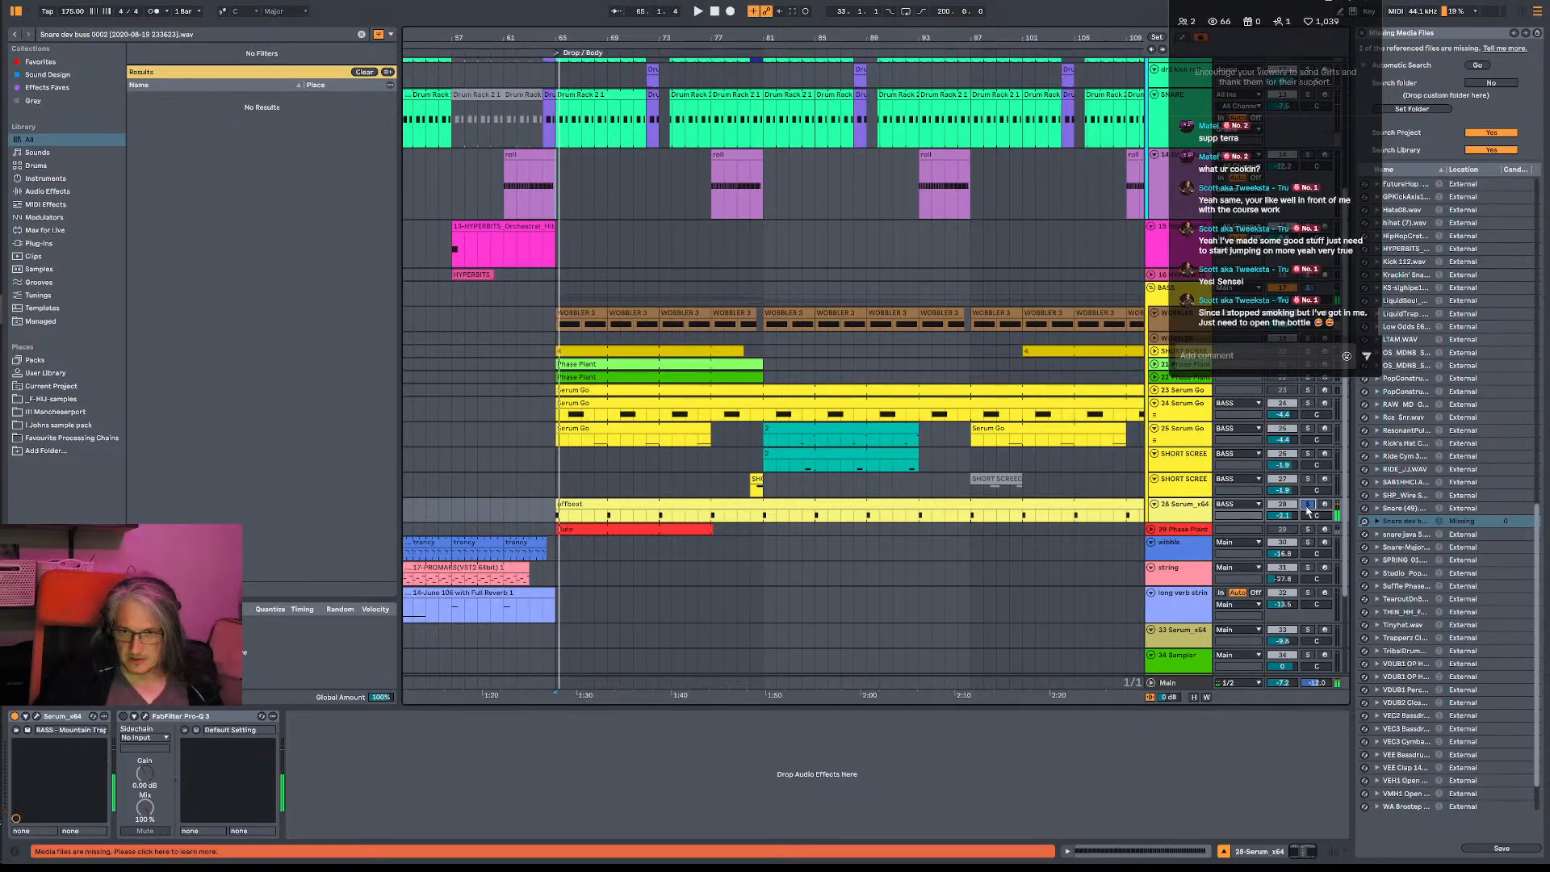
{"action": "left_click", "coordinate": [1308, 506]}
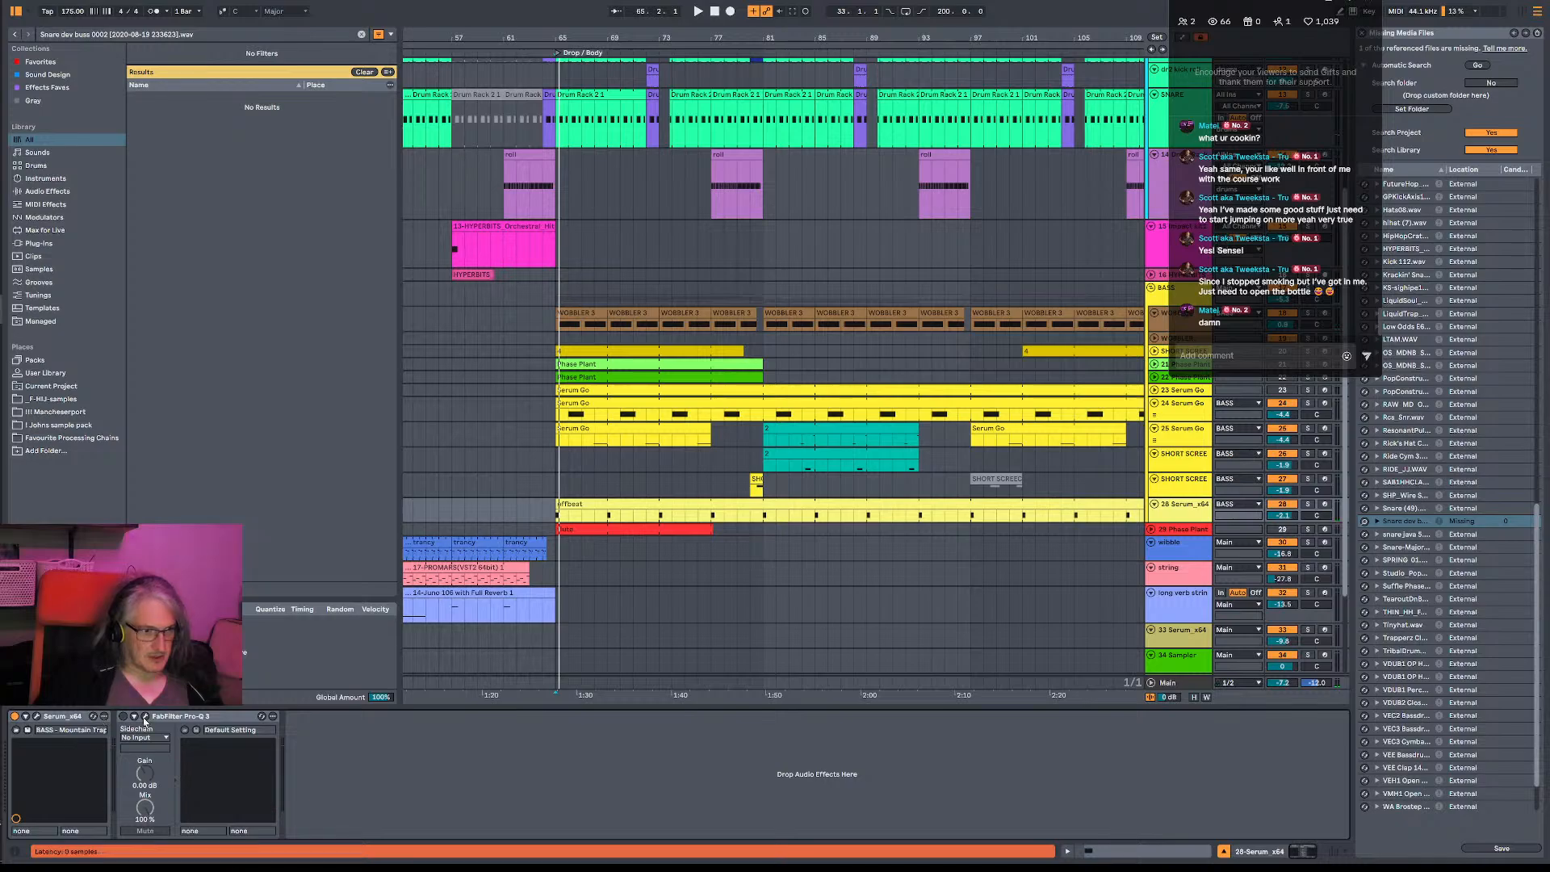
{"action": "left_click", "coordinate": [144, 716]}
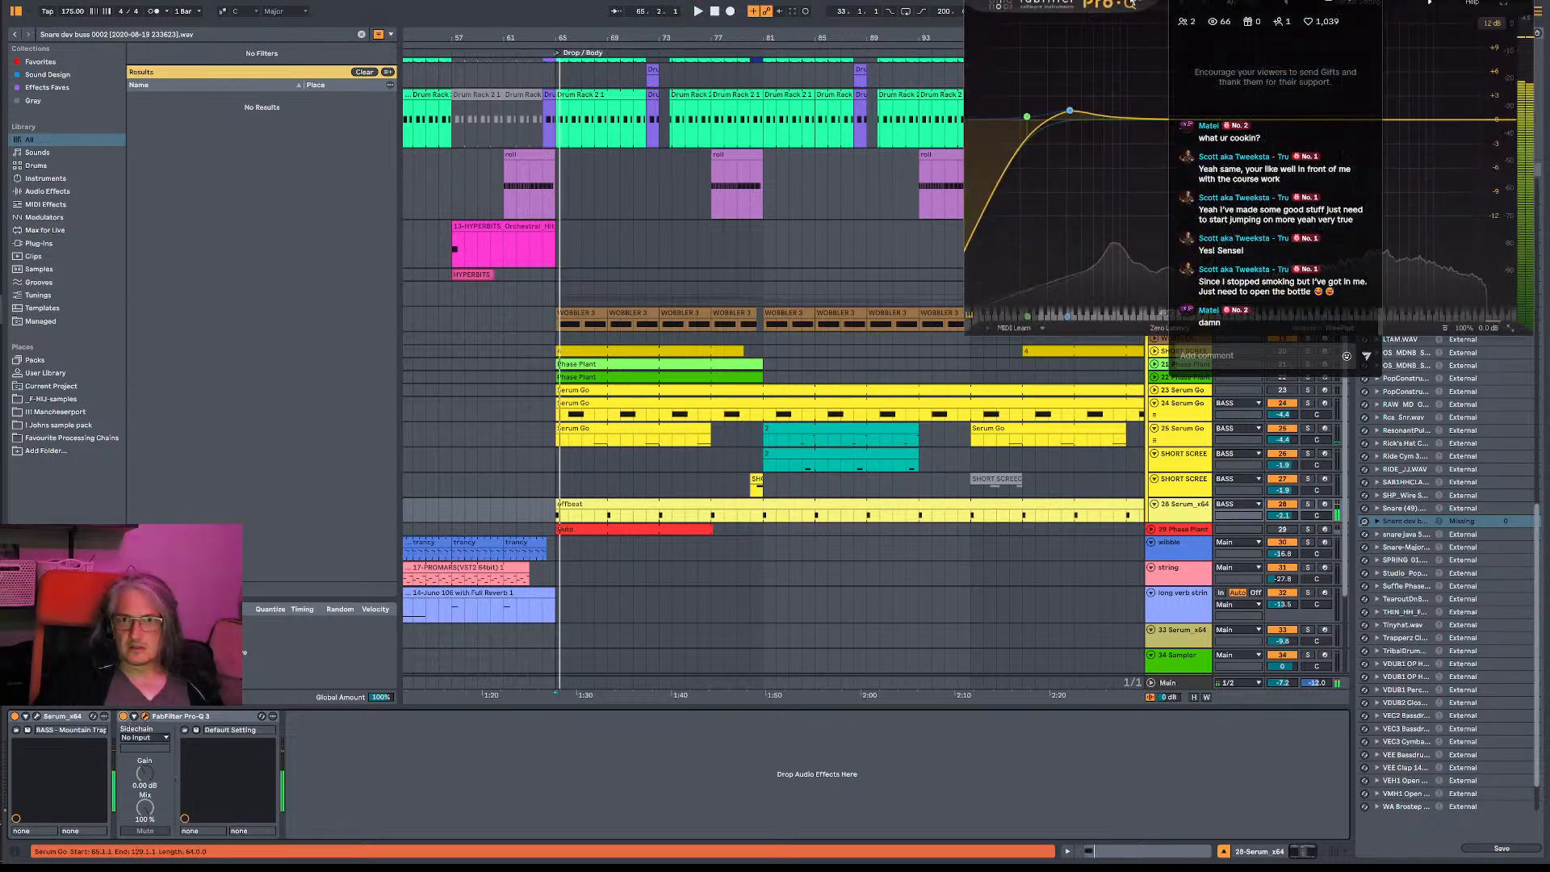
{"action": "left_click_drag", "start_coordinate": [1129, 19], "coordinate": [653, 48]}
{"action": "mouse_move", "coordinate": [549, 171]}
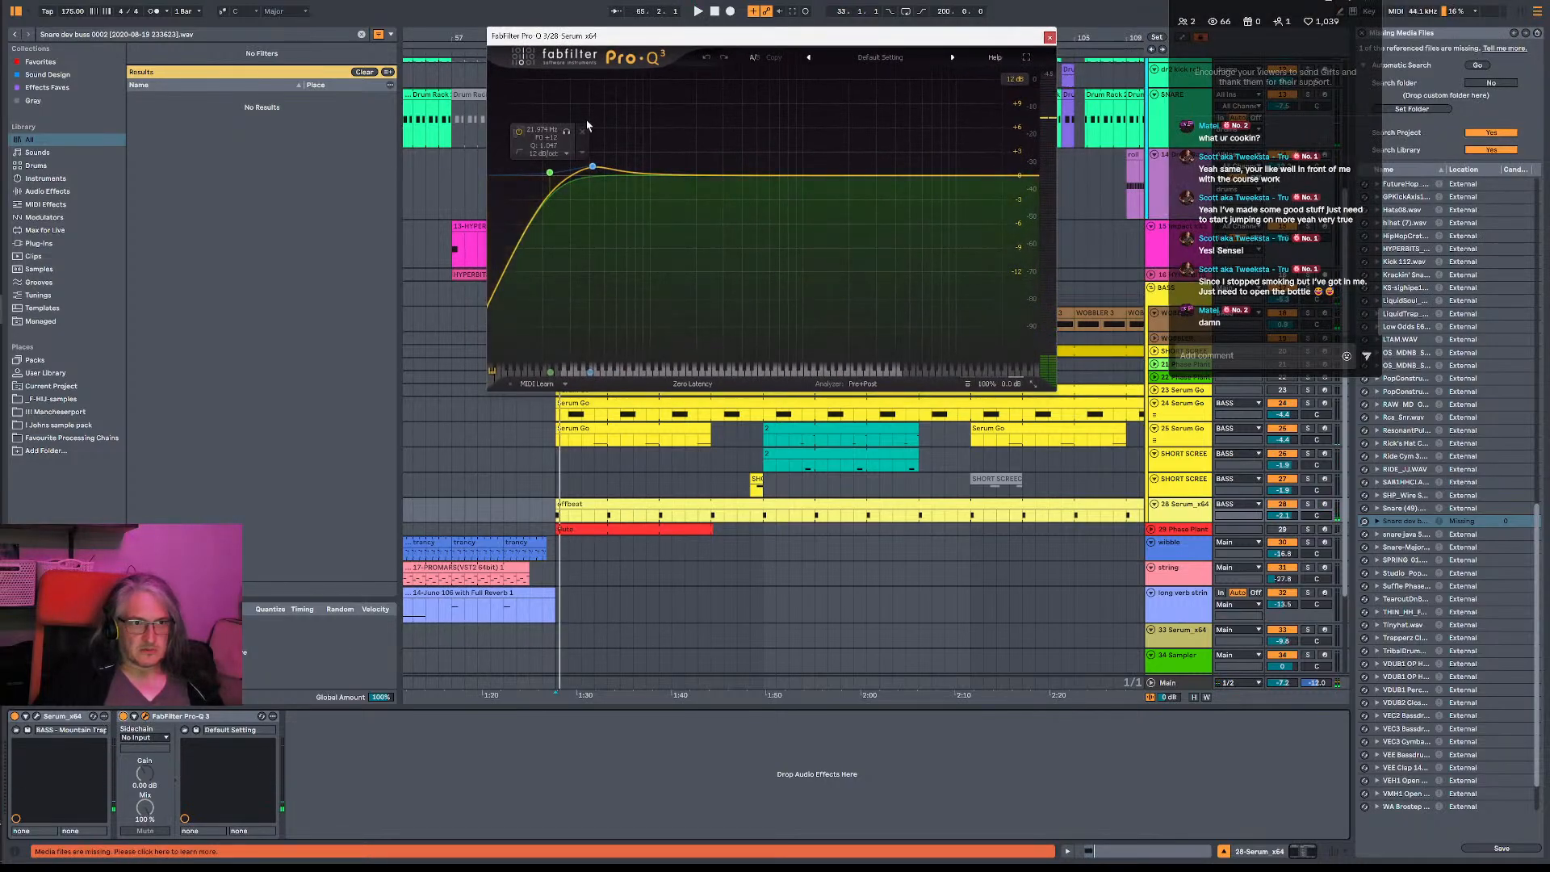
- Bypass the low-cut band and the low bell boost in the 28 Serum_x64 EQ, and listen to the drop
{"action": "left_click", "coordinate": [519, 131]}
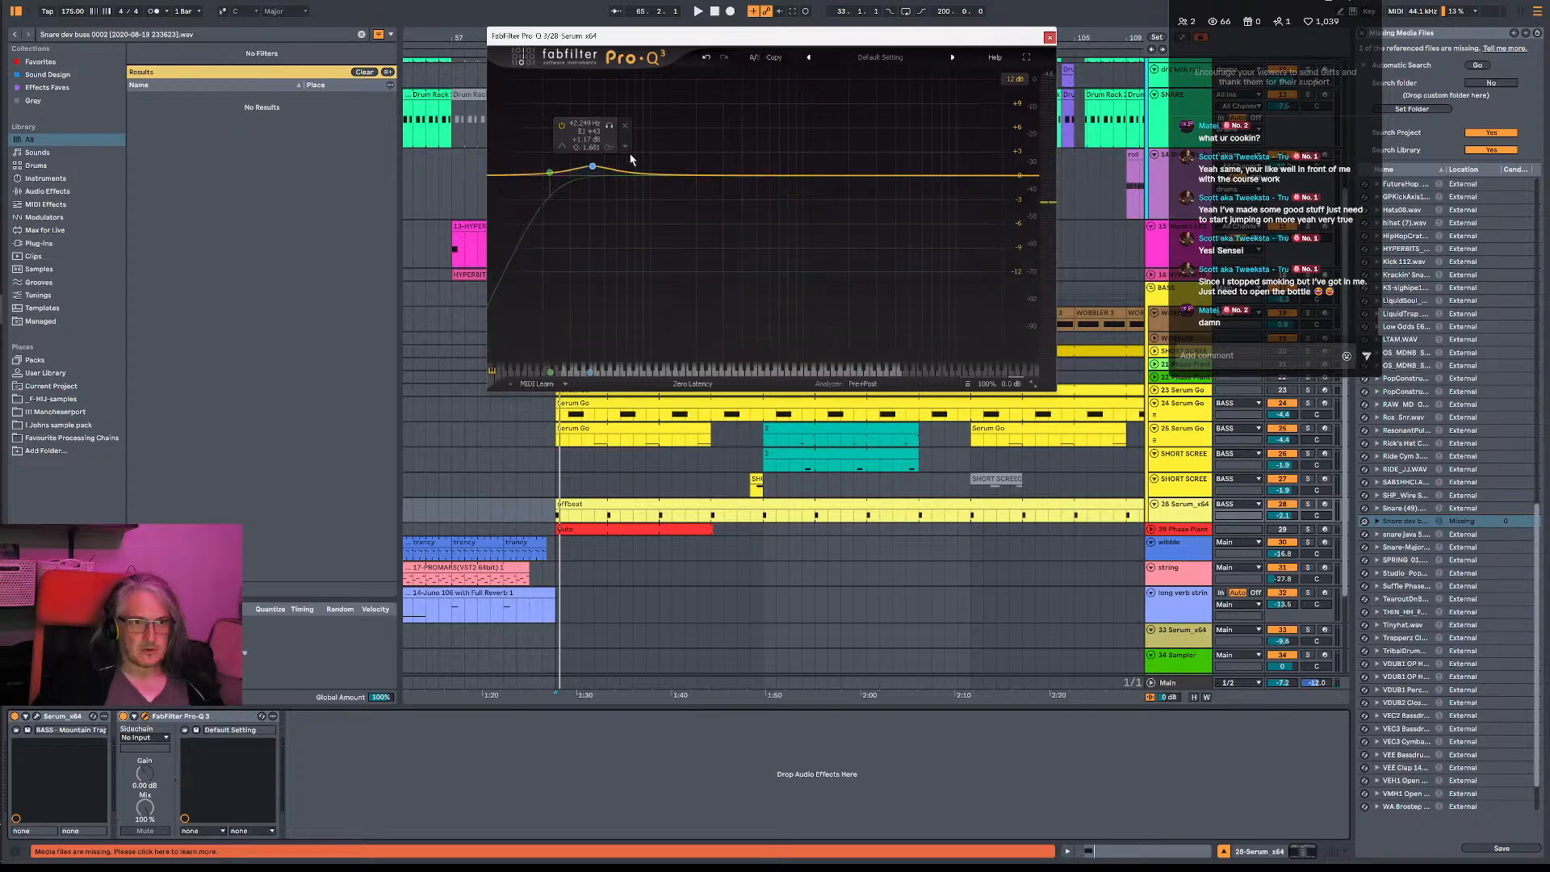
{"action": "left_click", "coordinate": [562, 126]}
{"action": "key", "text": "space"}
- Add a high shelf at about 3.16 kHz with about -3.3 dB gain to the 28 Serum_x64 EQ, listen, and close it
{"action": "key", "text": "space"}
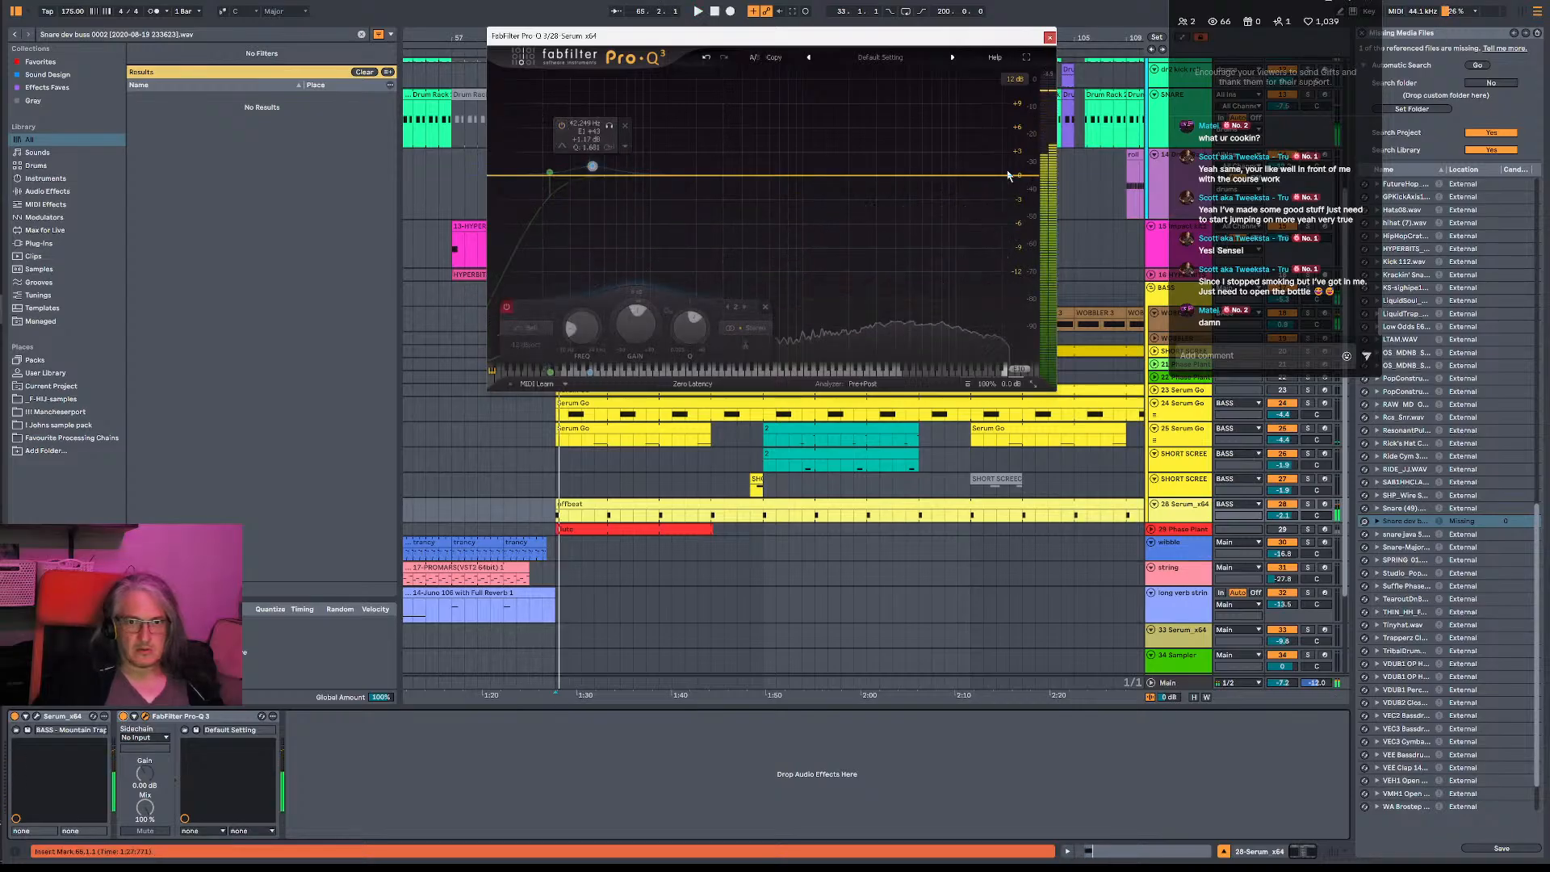
{"action": "left_click_drag", "start_coordinate": [1010, 174], "coordinate": [881, 202]}
{"action": "key", "text": "space"}
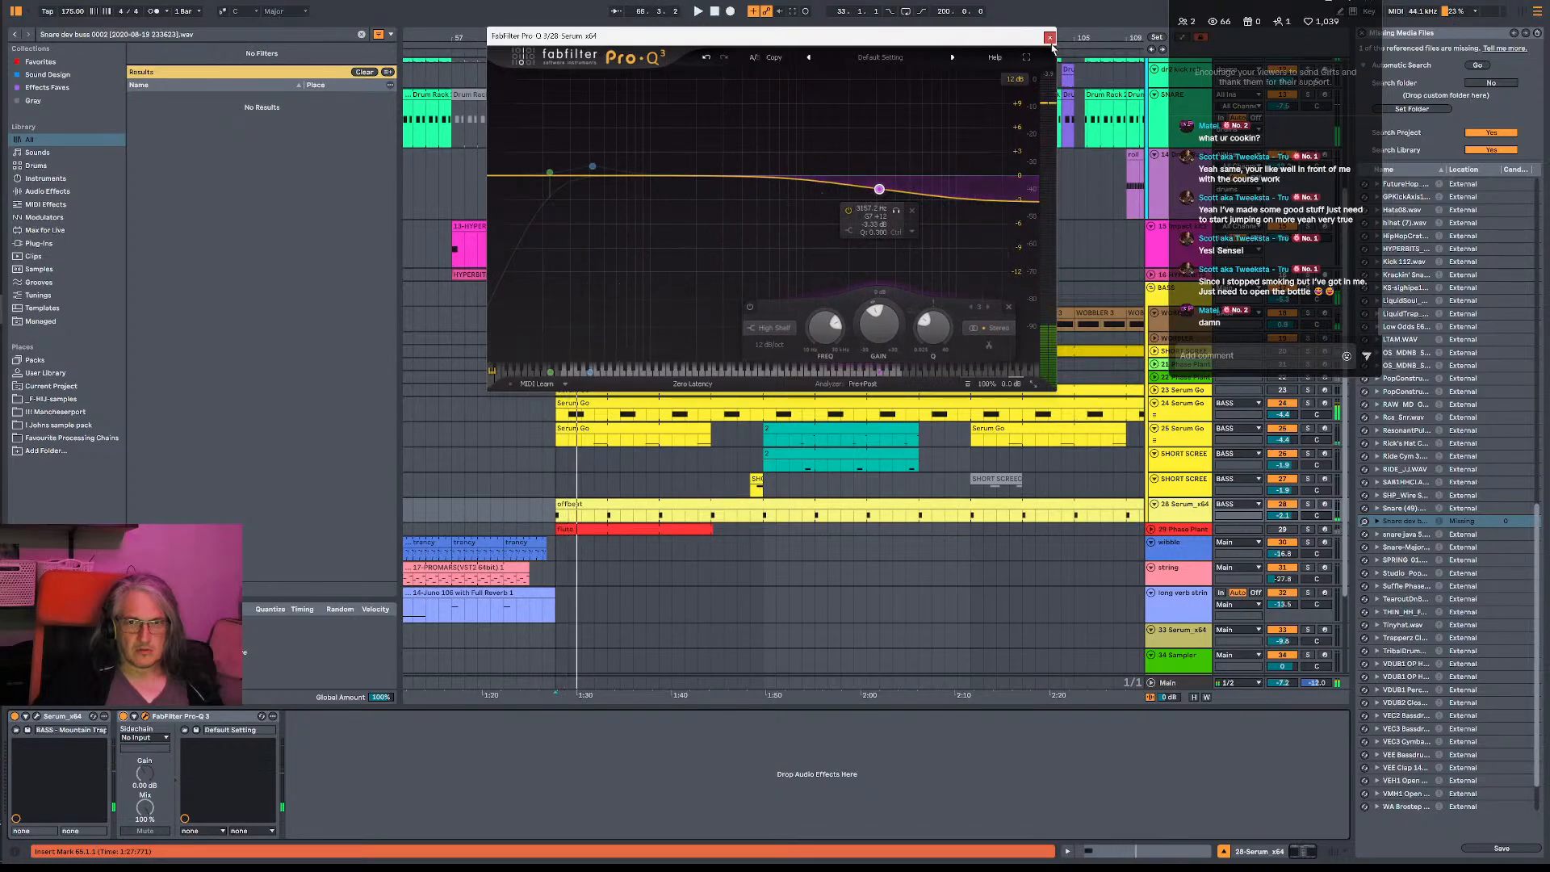
{"action": "left_click", "coordinate": [1050, 38]}
{"action": "key", "text": "space"}
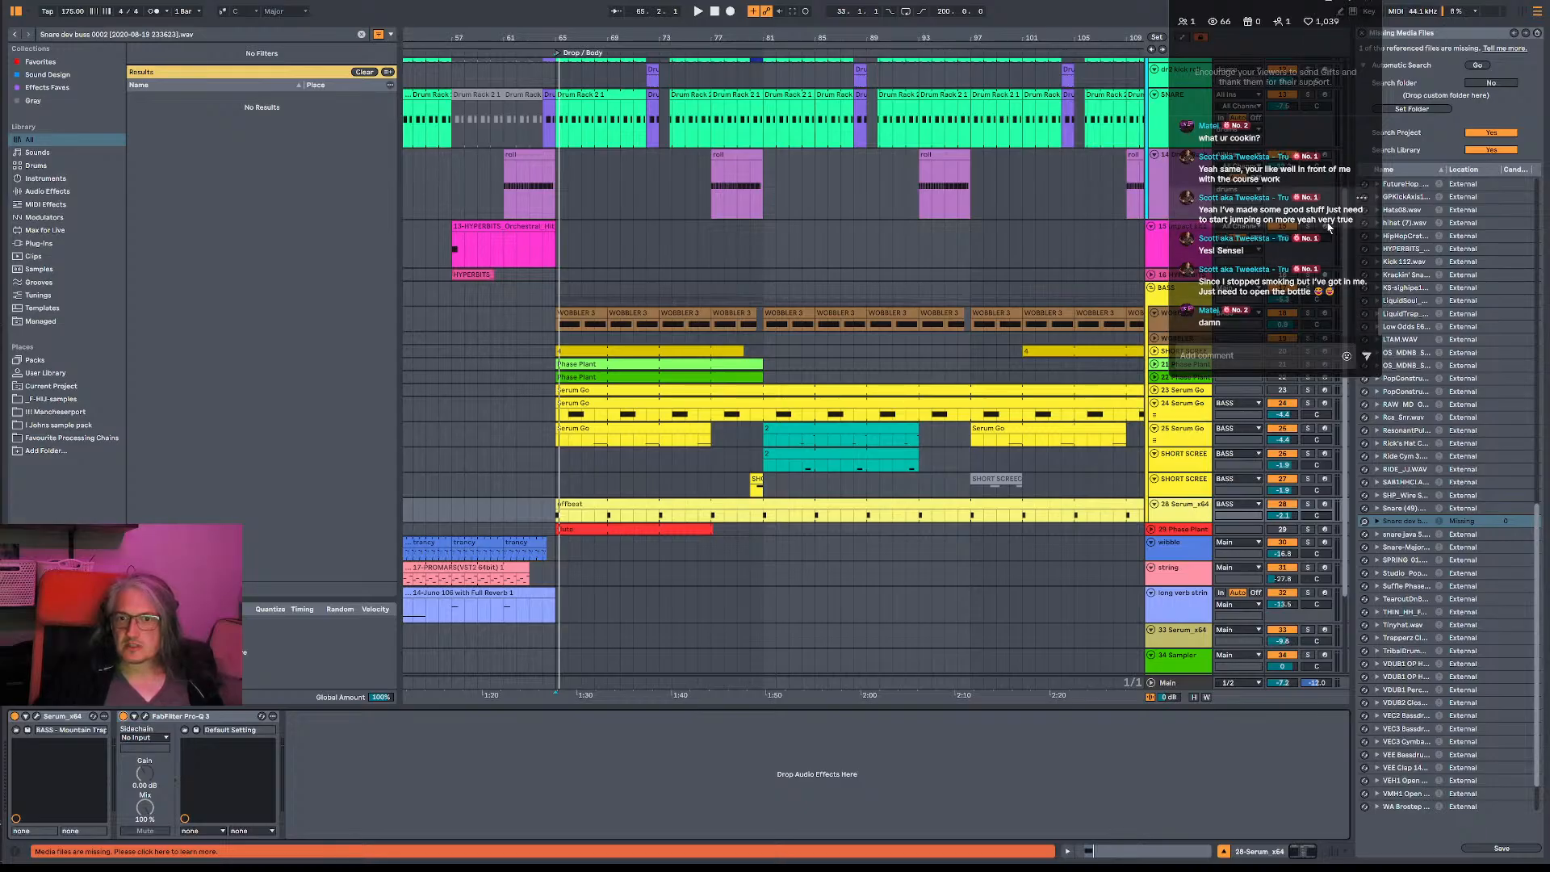
- Set the live chat overlay's content size to Medium and enlarge the overlay to fit more comments
{"action": "left_click", "coordinate": [1345, 4]}
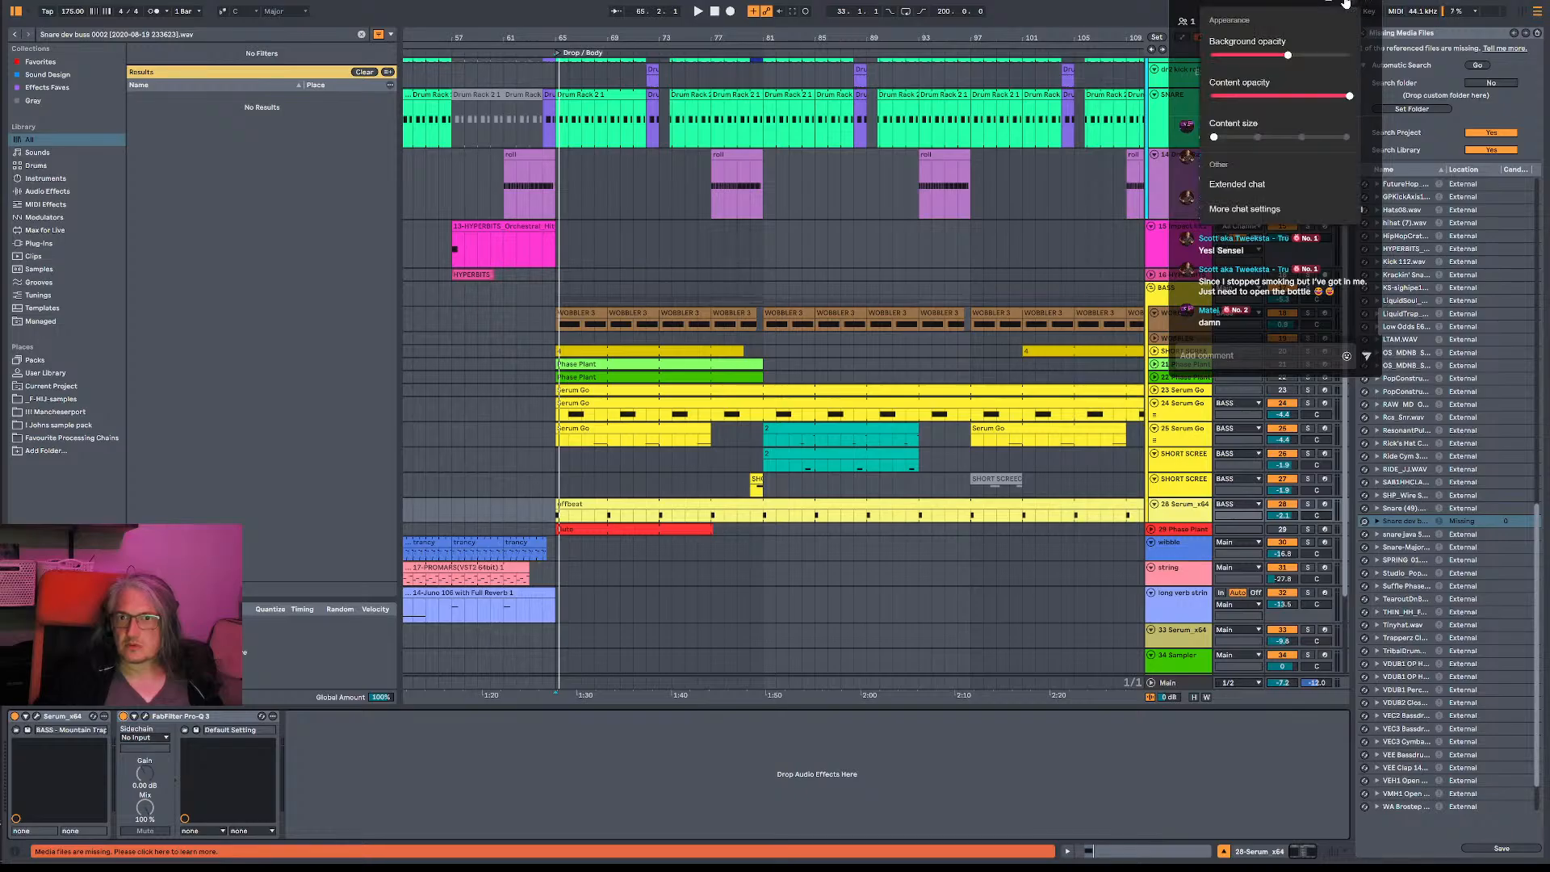
{"action": "left_click", "coordinate": [1346, 4]}
{"action": "left_click", "coordinate": [1346, 4]}
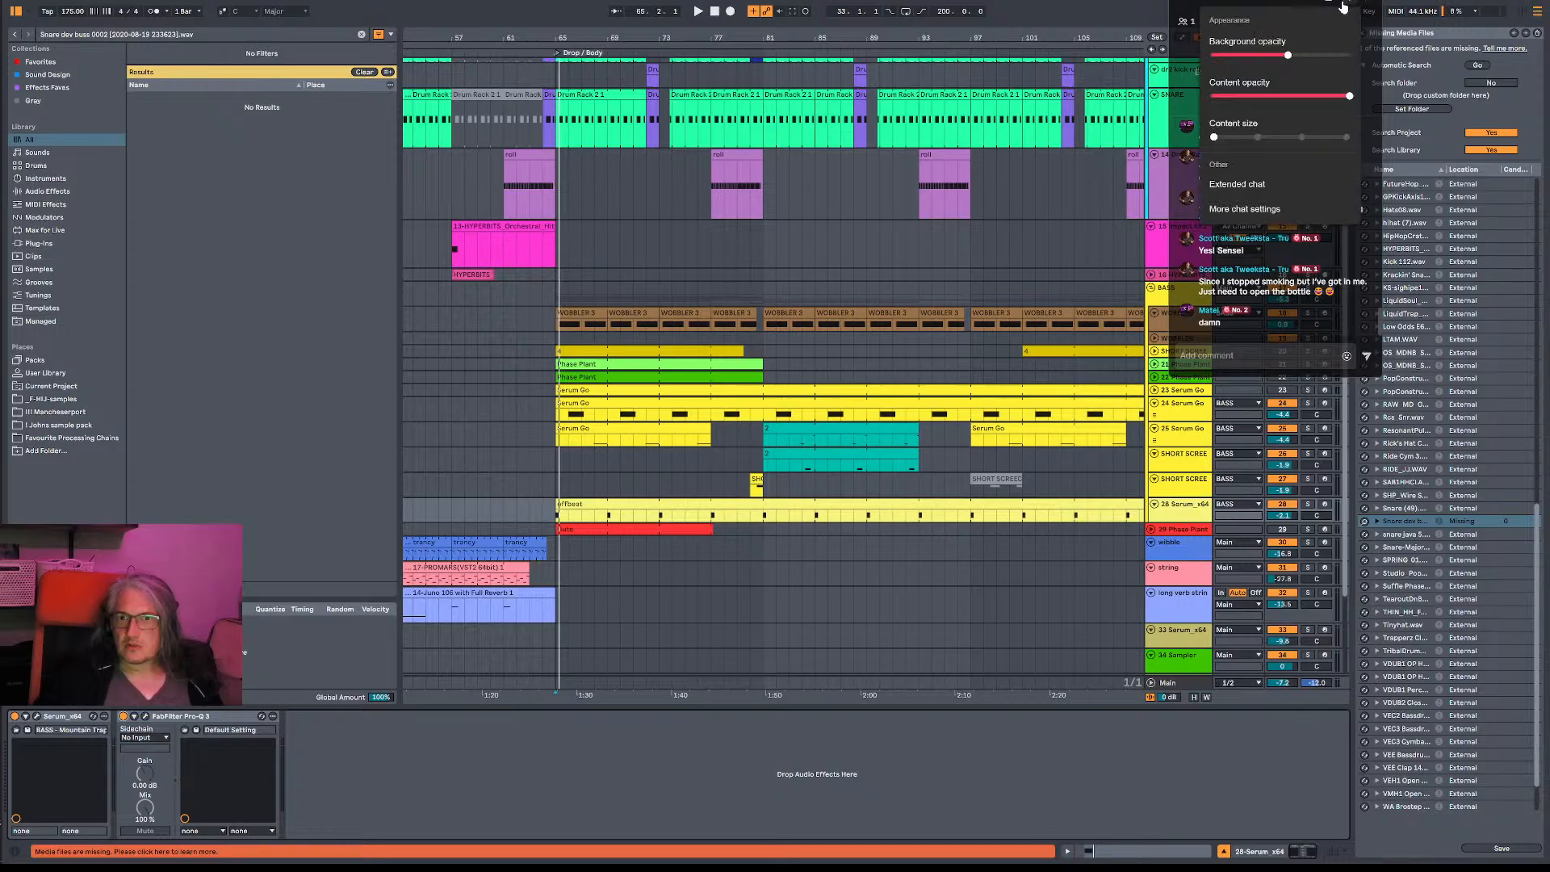
{"action": "left_click", "coordinate": [1244, 138]}
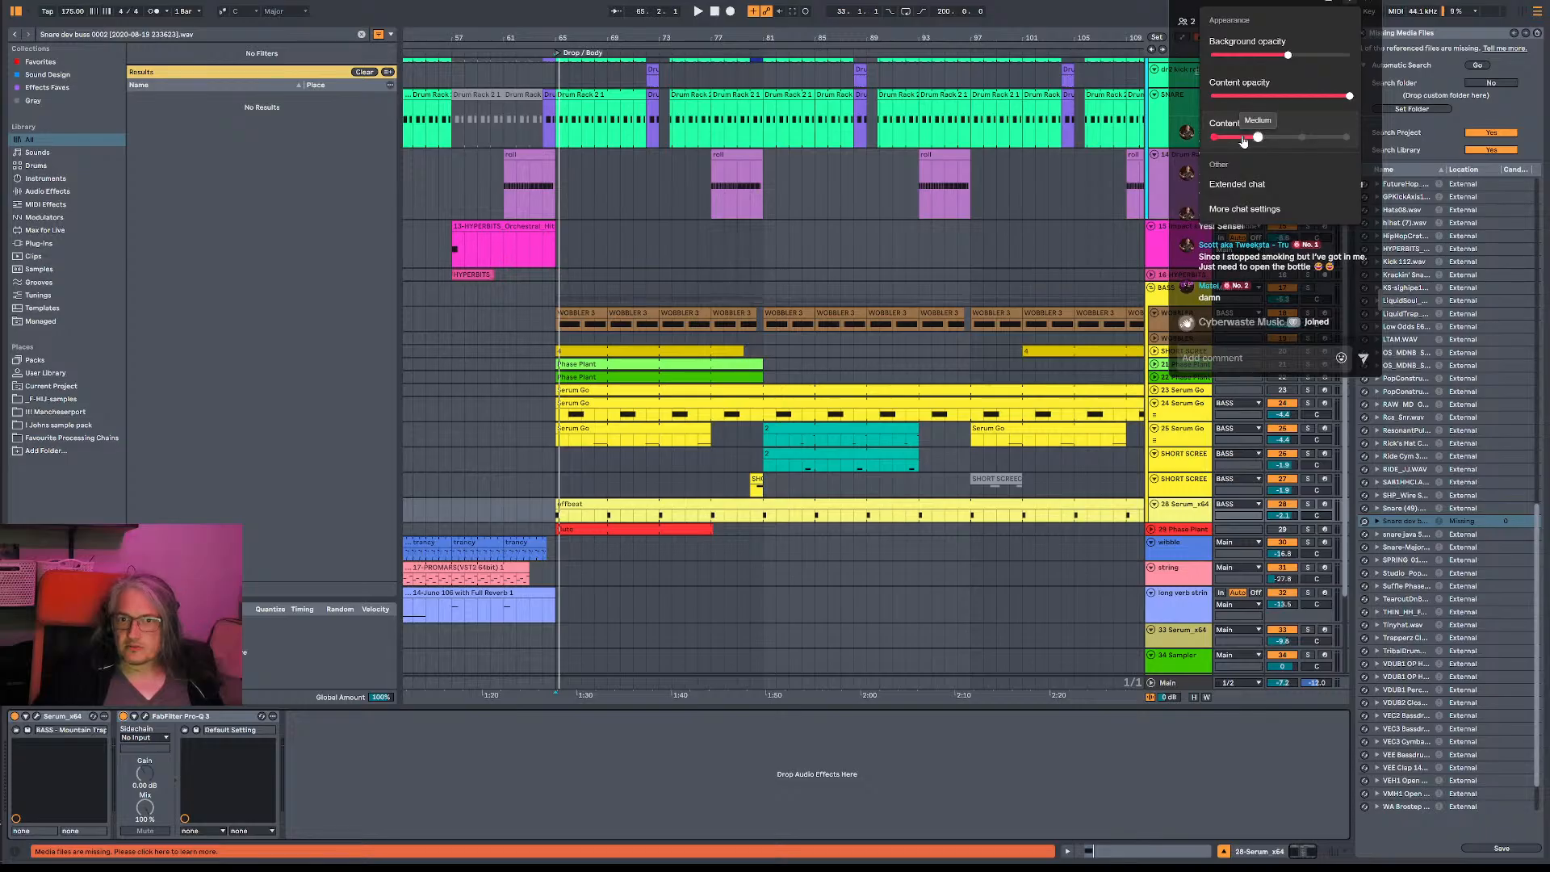
{"action": "left_click", "coordinate": [1220, 138]}
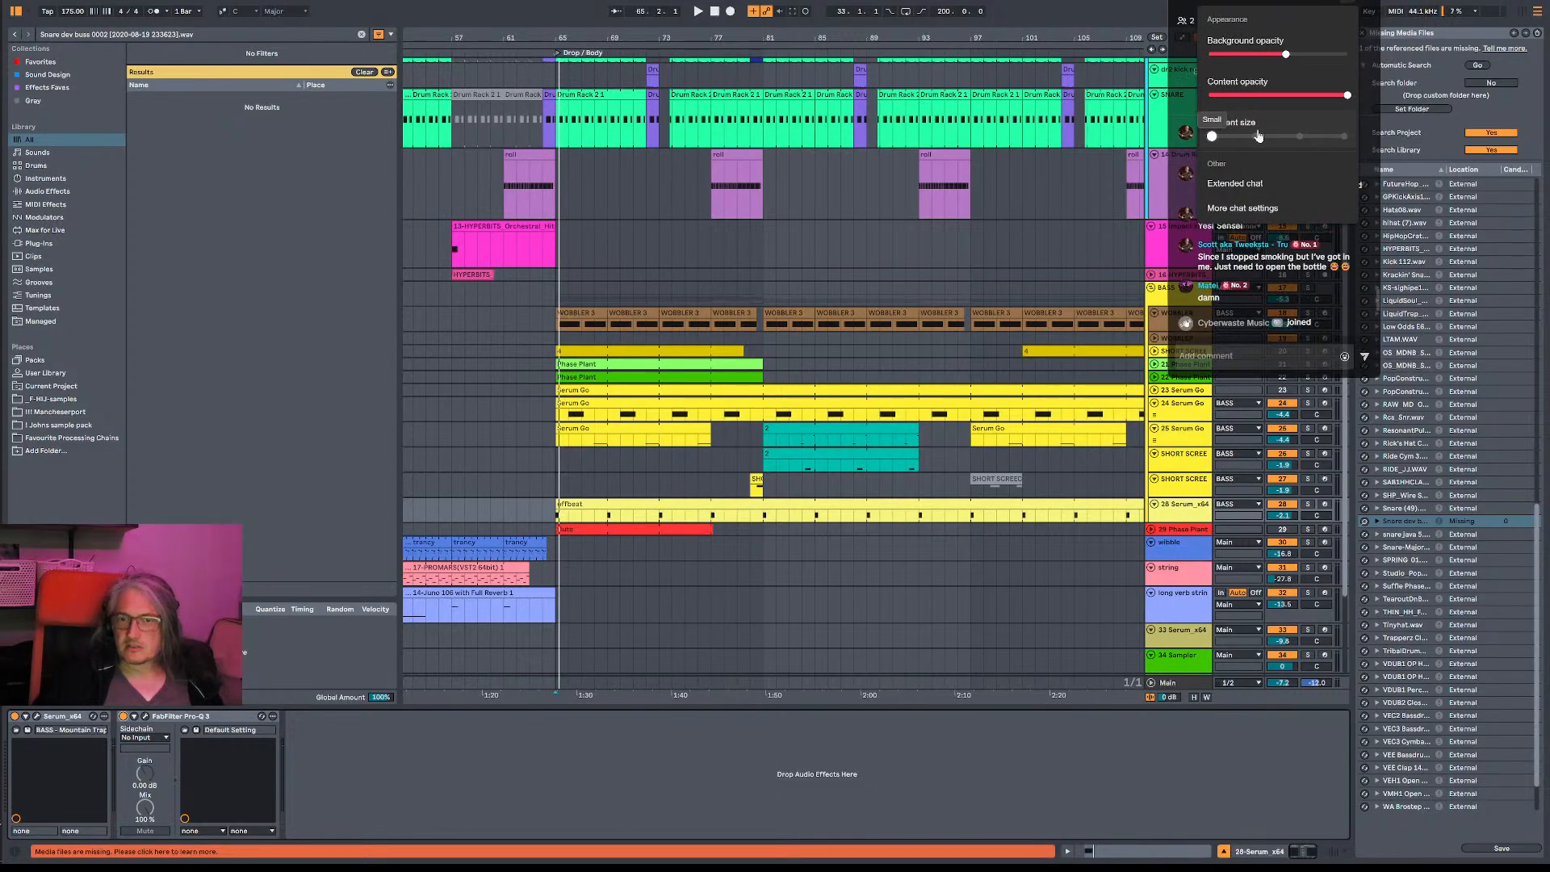
{"action": "left_click", "coordinate": [1258, 135]}
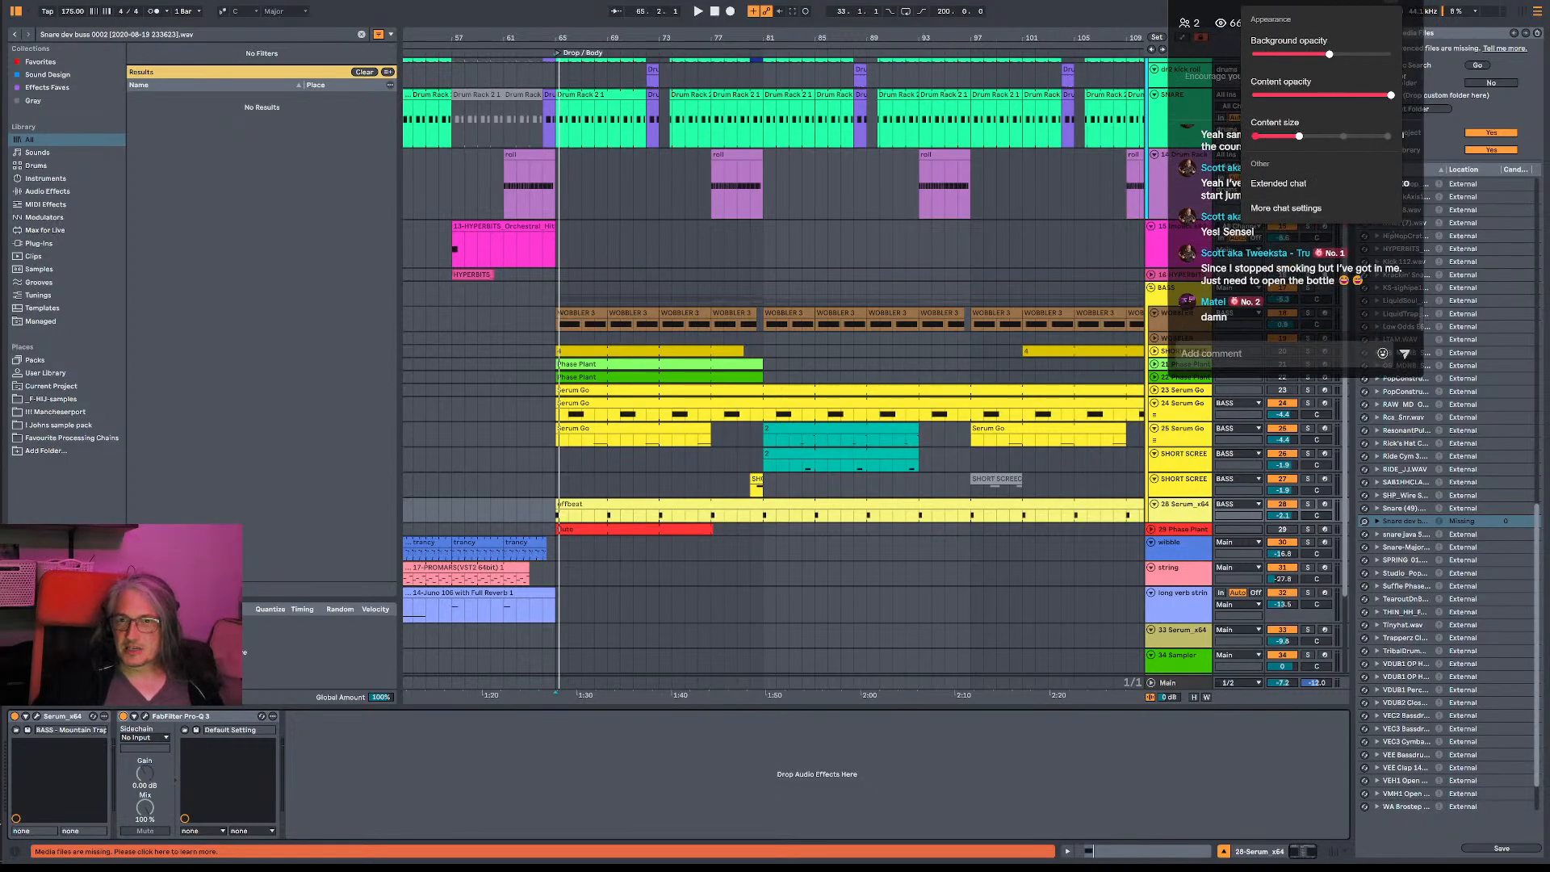
{"action": "left_click", "coordinate": [1402, 22]}
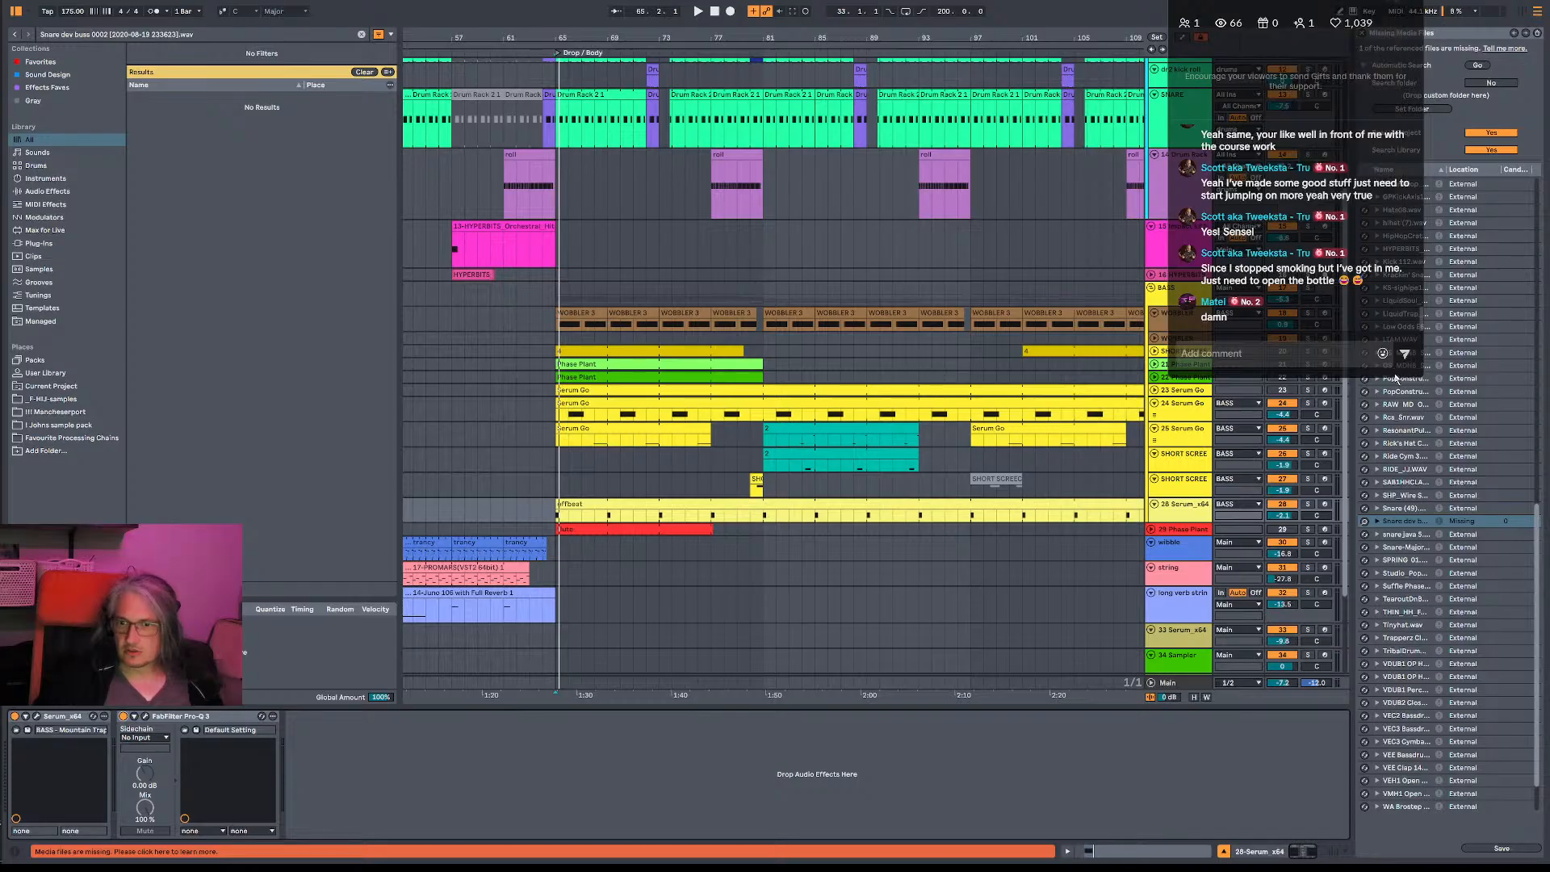
{"action": "left_click_drag", "start_coordinate": [1419, 378], "coordinate": [1441, 506]}
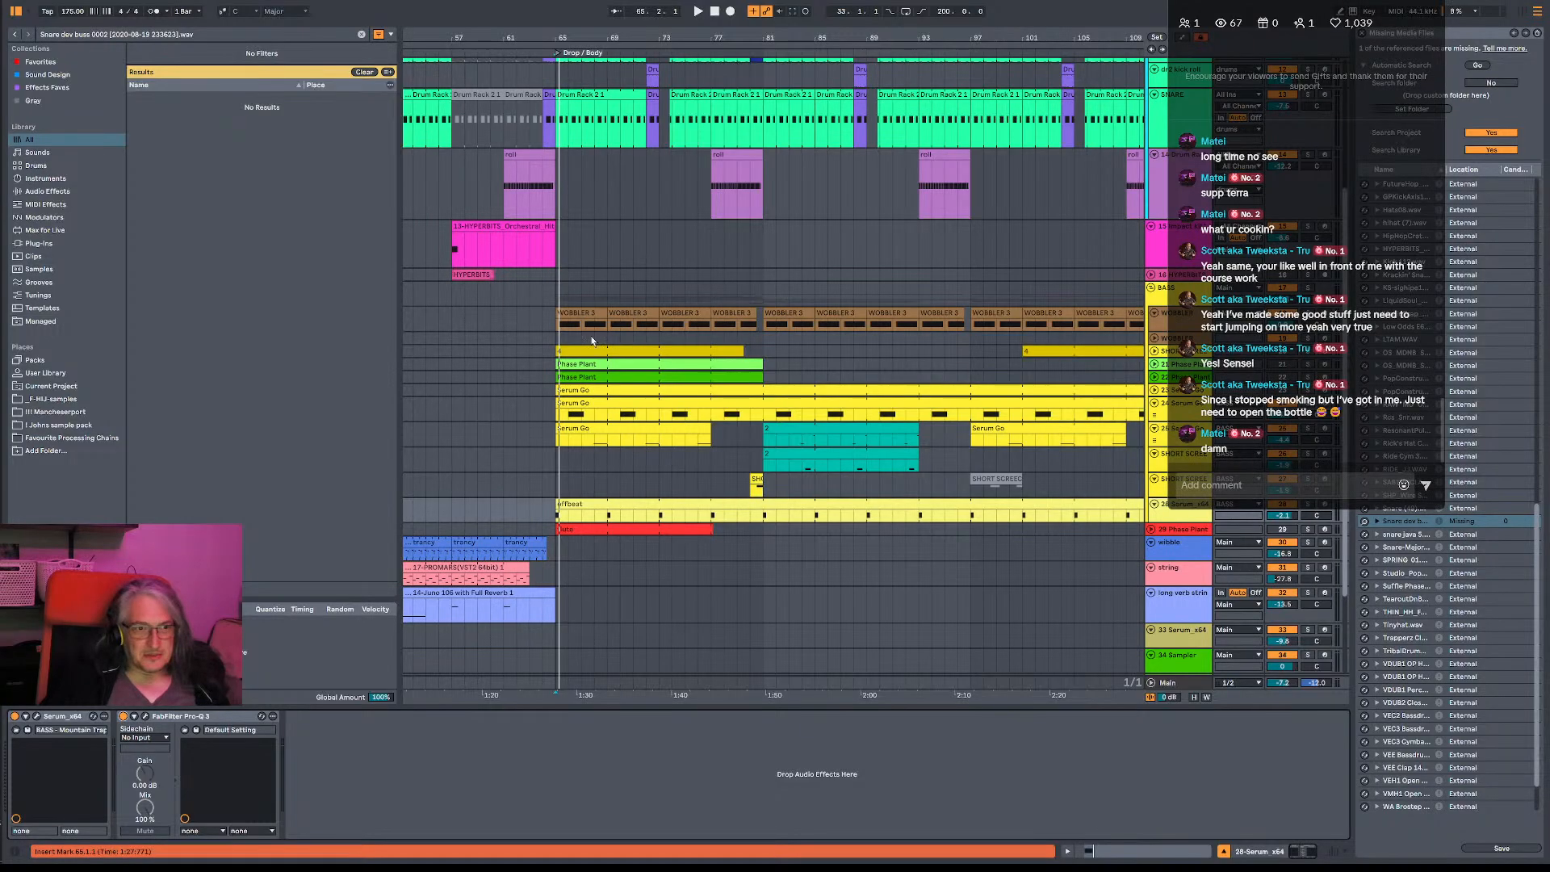
- Place the insert marker at bar 65 on the SHORT SCREECH track above the offbeat bass and play the drop
{"action": "left_click", "coordinate": [563, 298]}
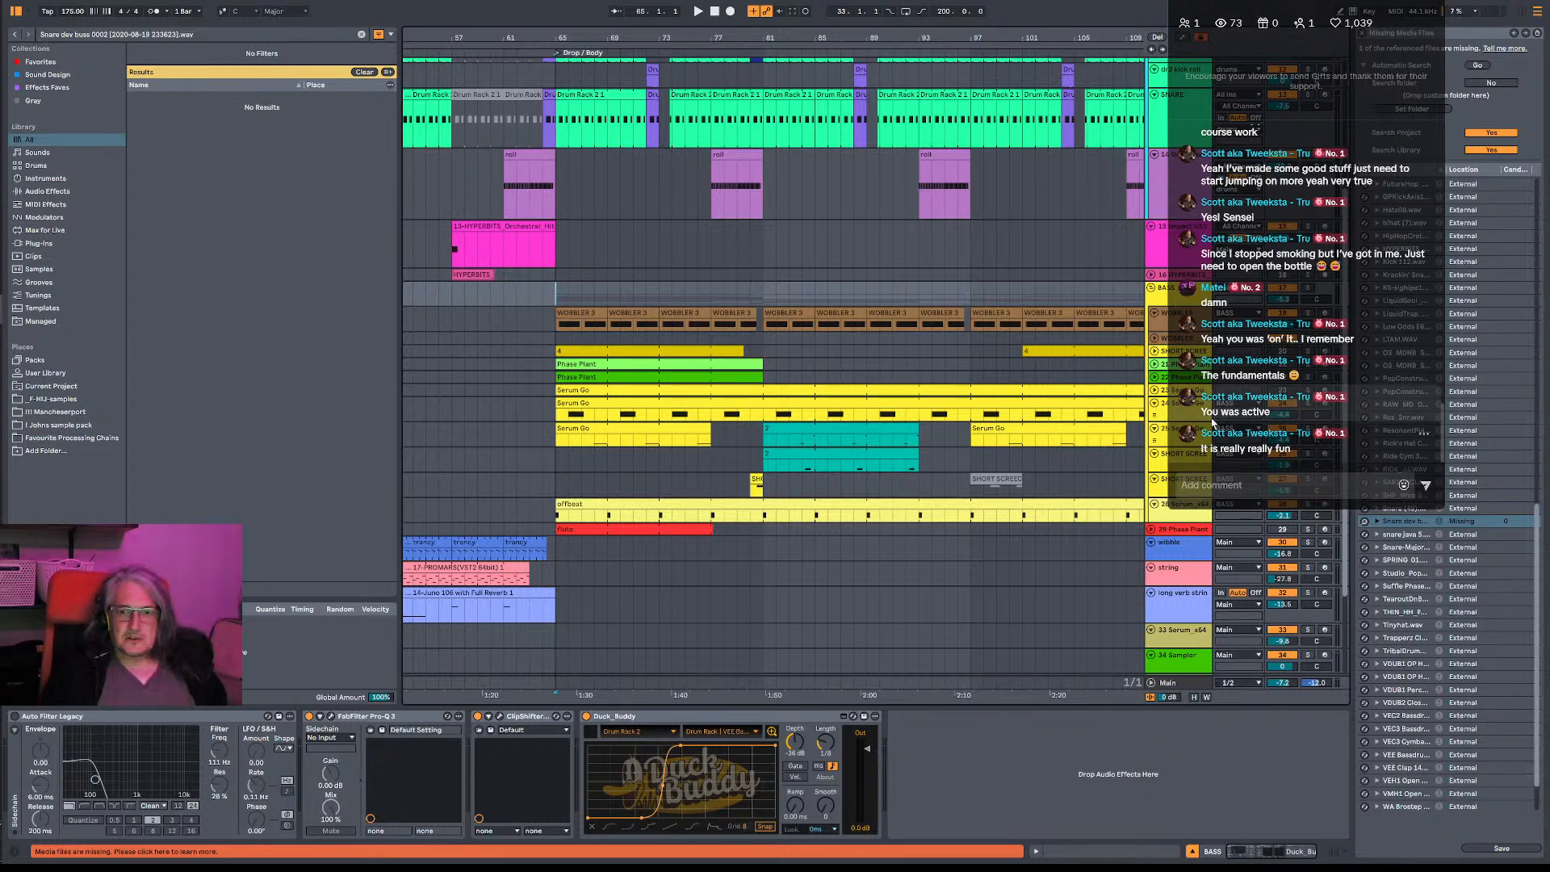
{"action": "left_click", "coordinate": [556, 454]}
{"action": "left_click", "coordinate": [566, 492]}
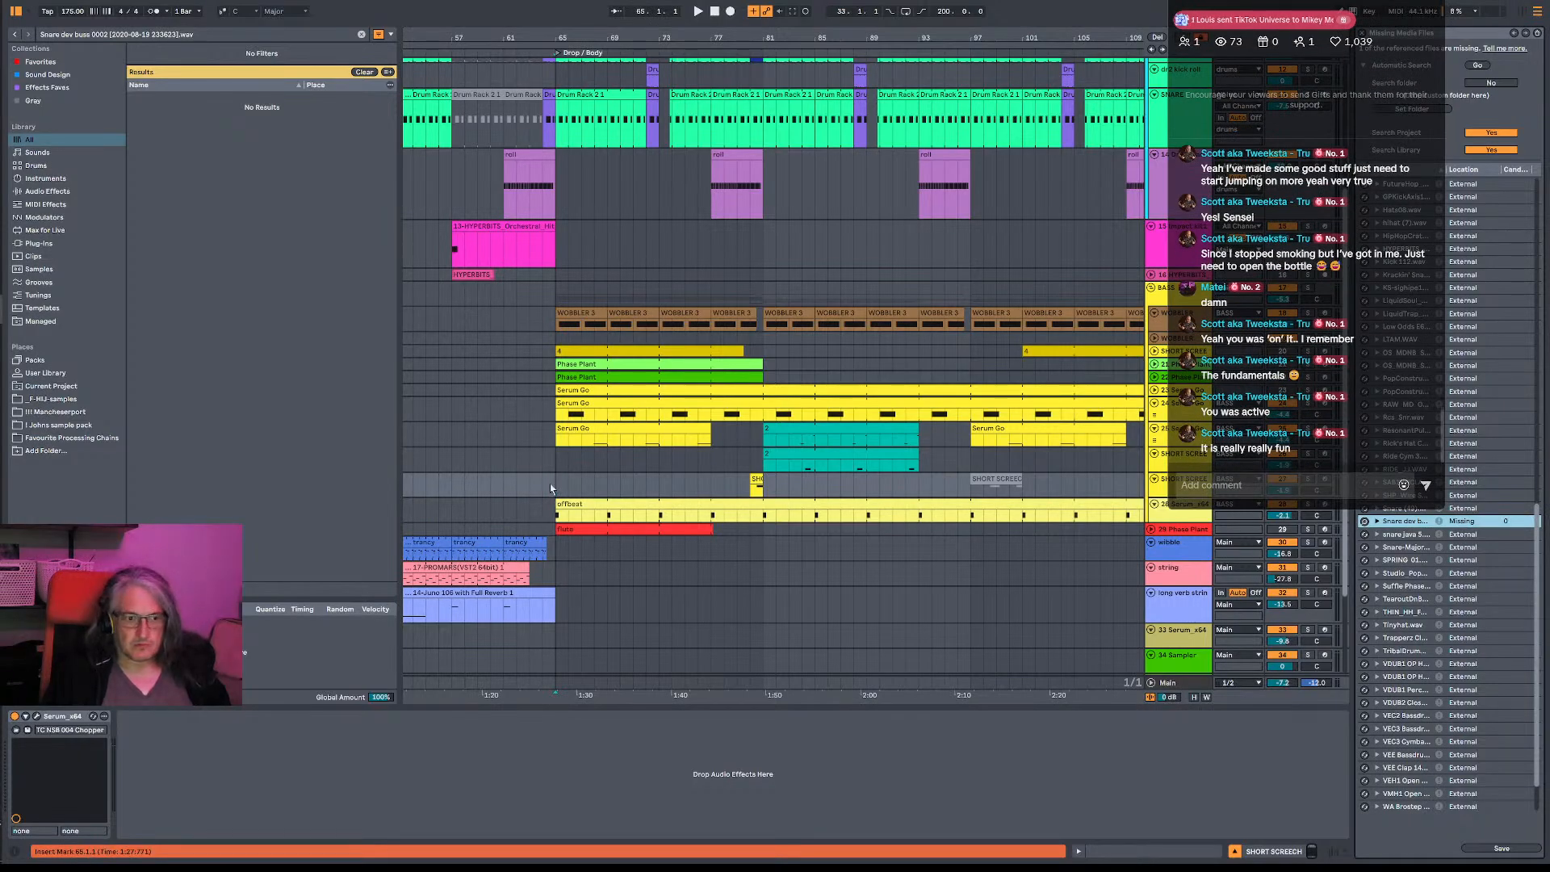
{"action": "key", "text": "space"}
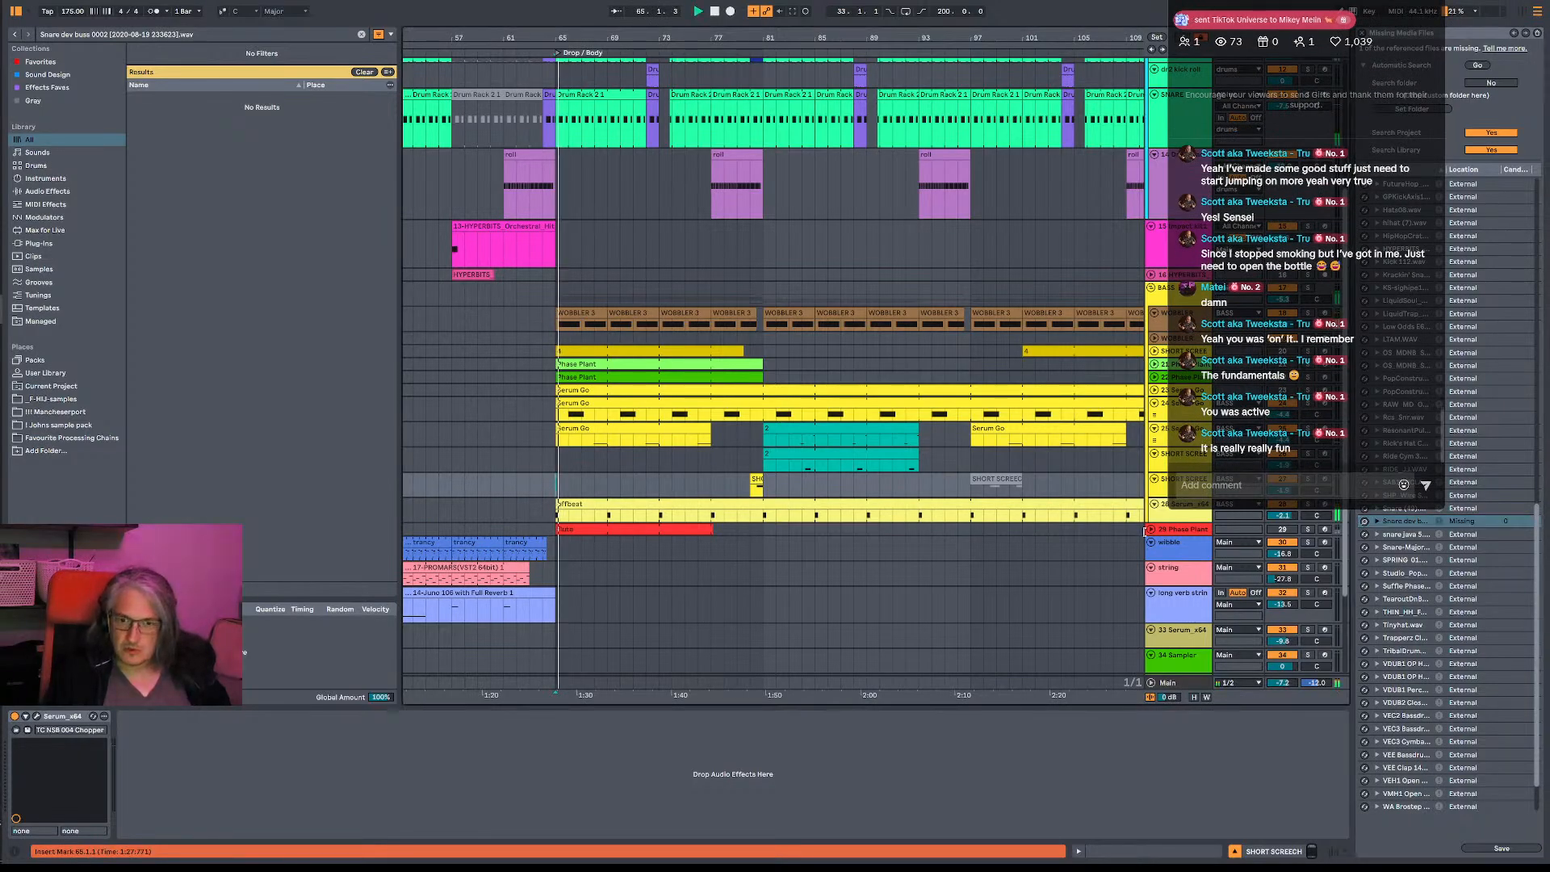
- Deepen the 28 Serum_x64 EQ's high shelf to about -6.4 dB at about 1.72 kHz, and close the EQ
{"action": "left_click", "coordinate": [1172, 517]}
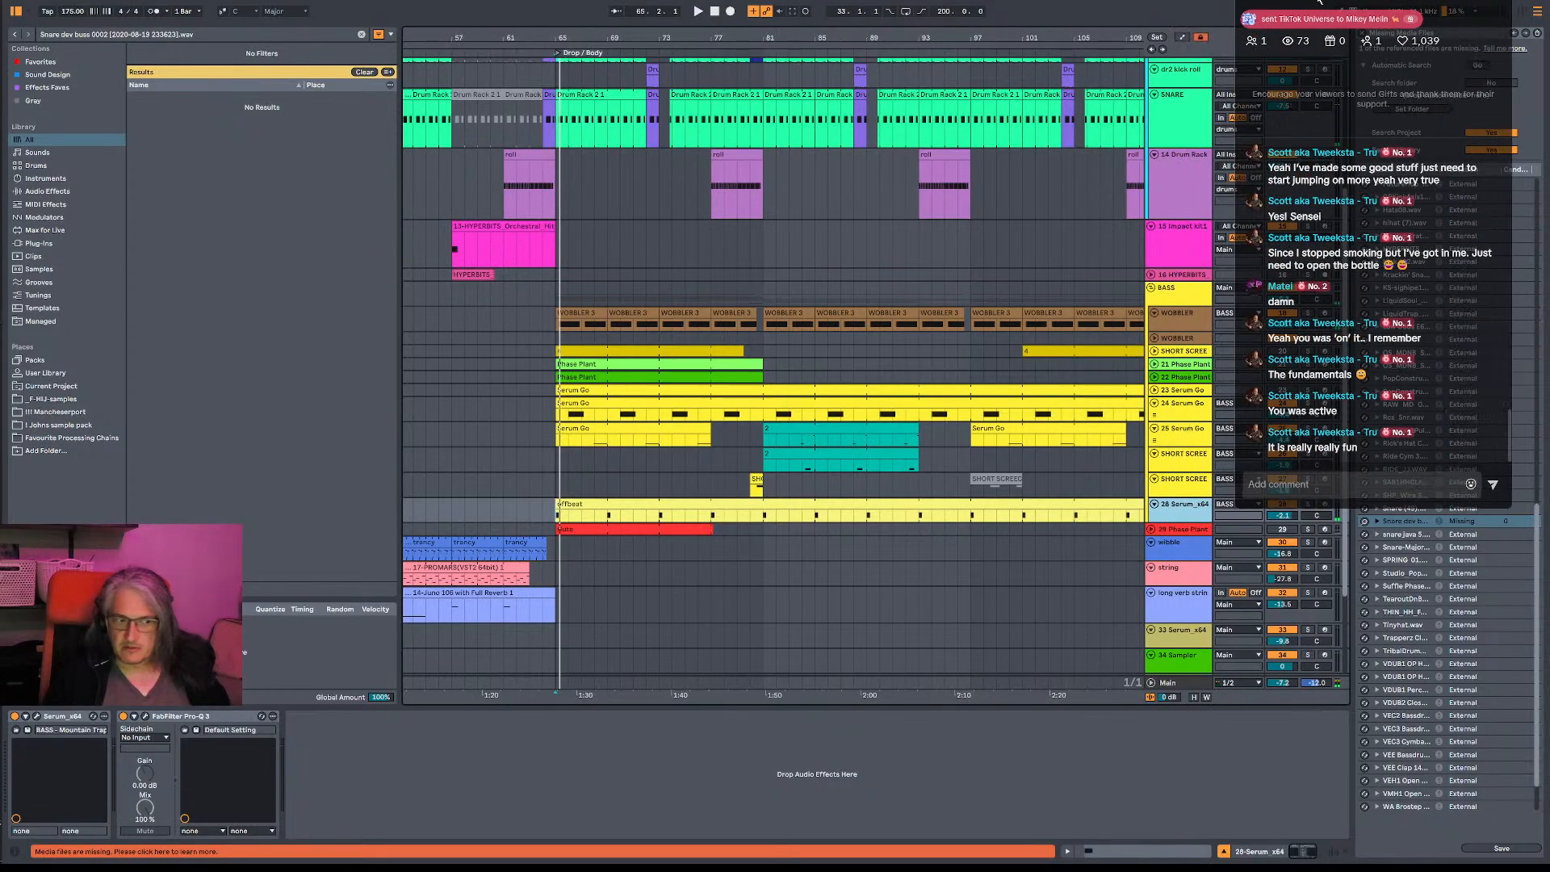
{"action": "left_click", "coordinate": [148, 717]}
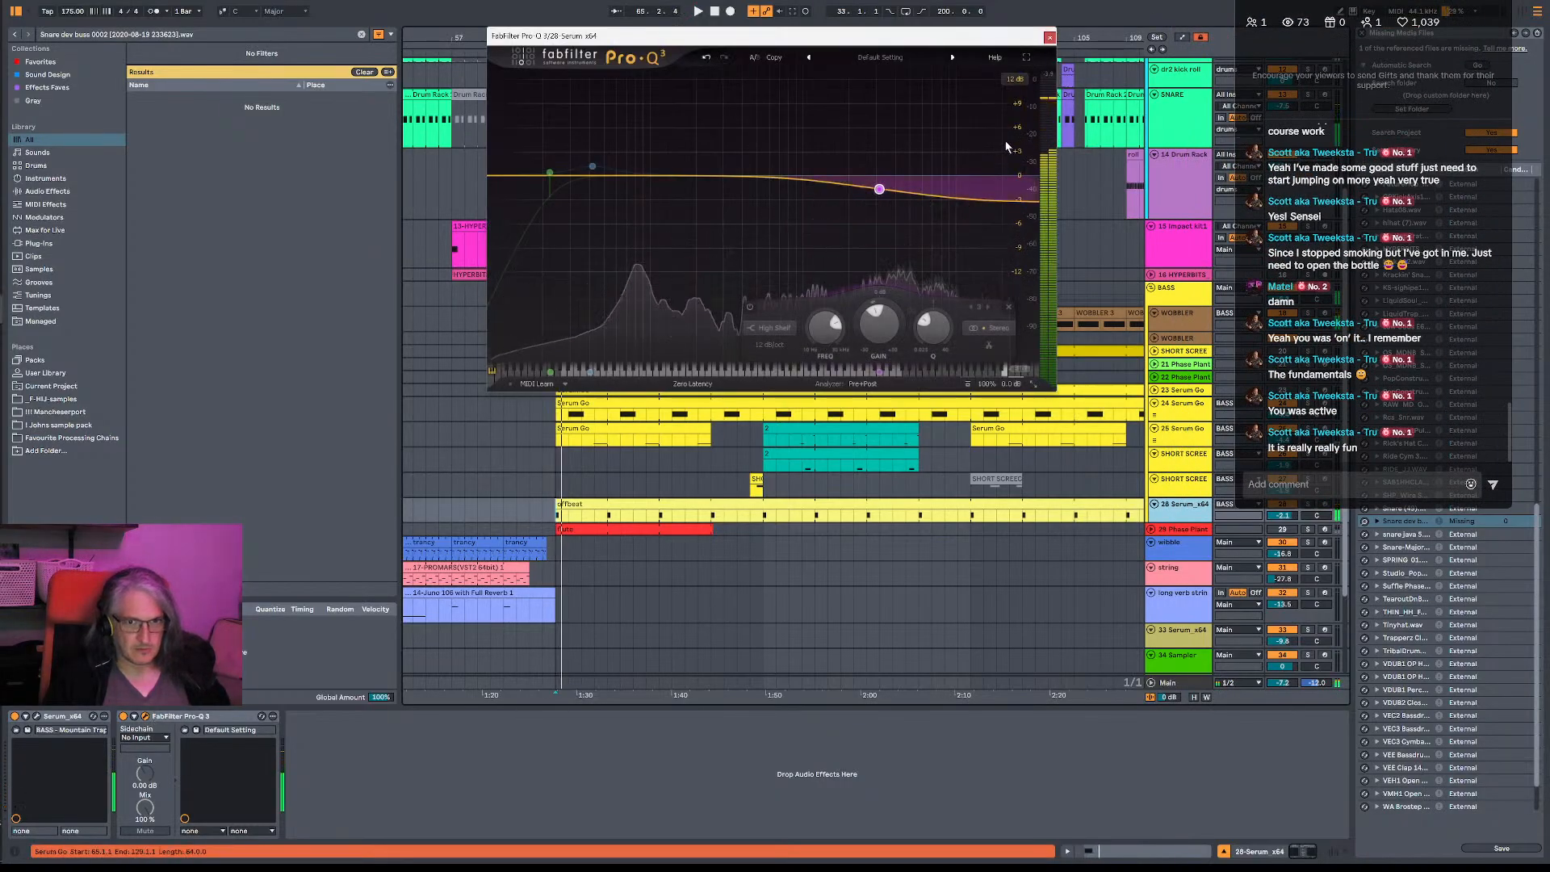
{"action": "left_click_drag", "start_coordinate": [880, 189], "coordinate": [841, 222]}
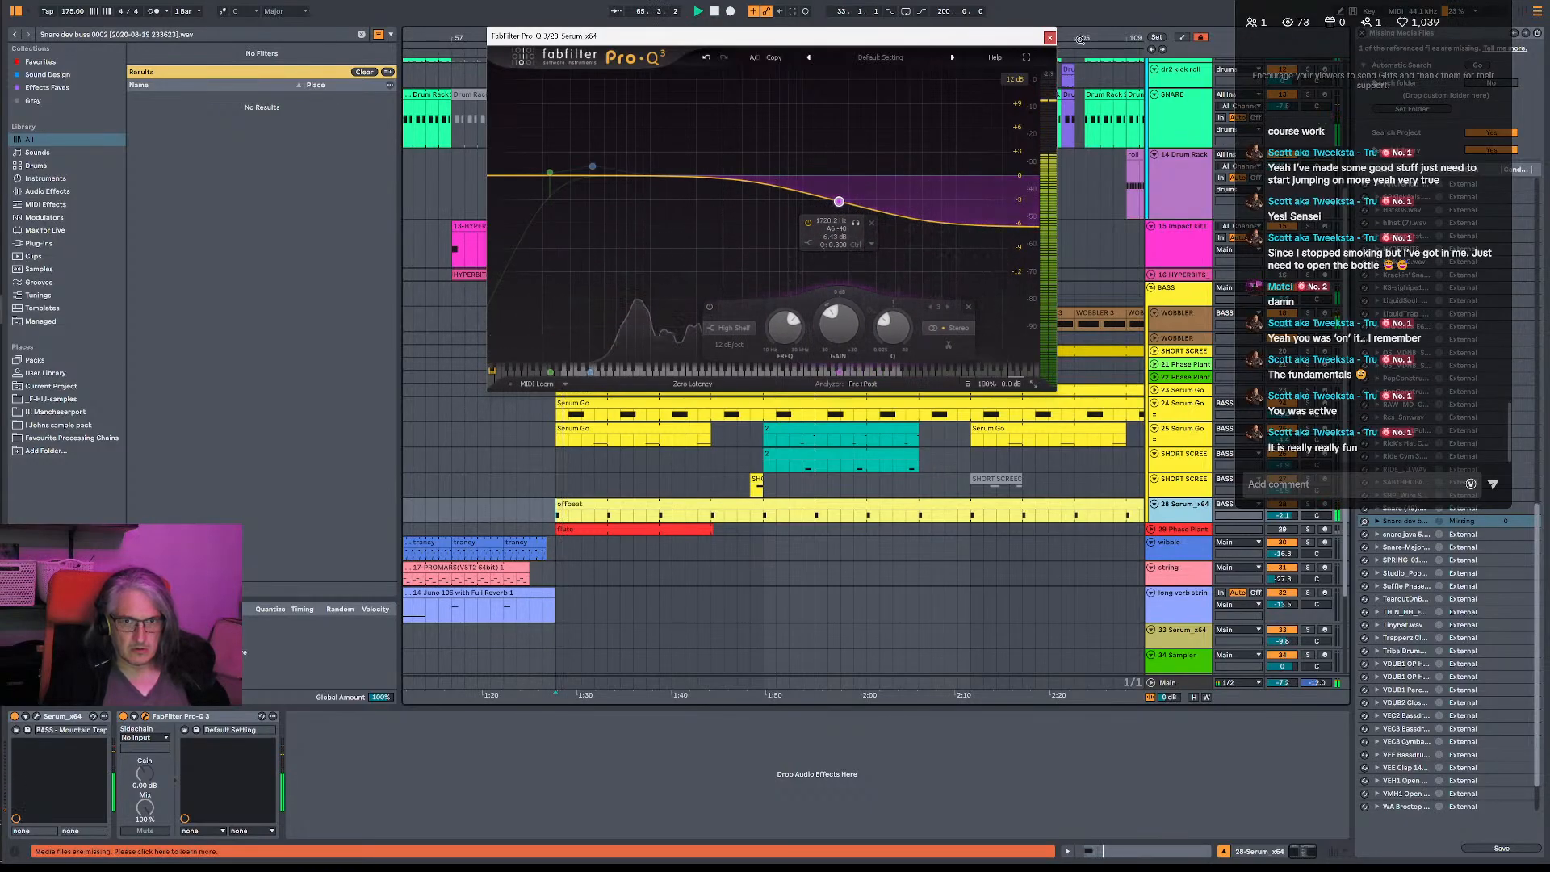
{"action": "left_click", "coordinate": [1049, 37]}
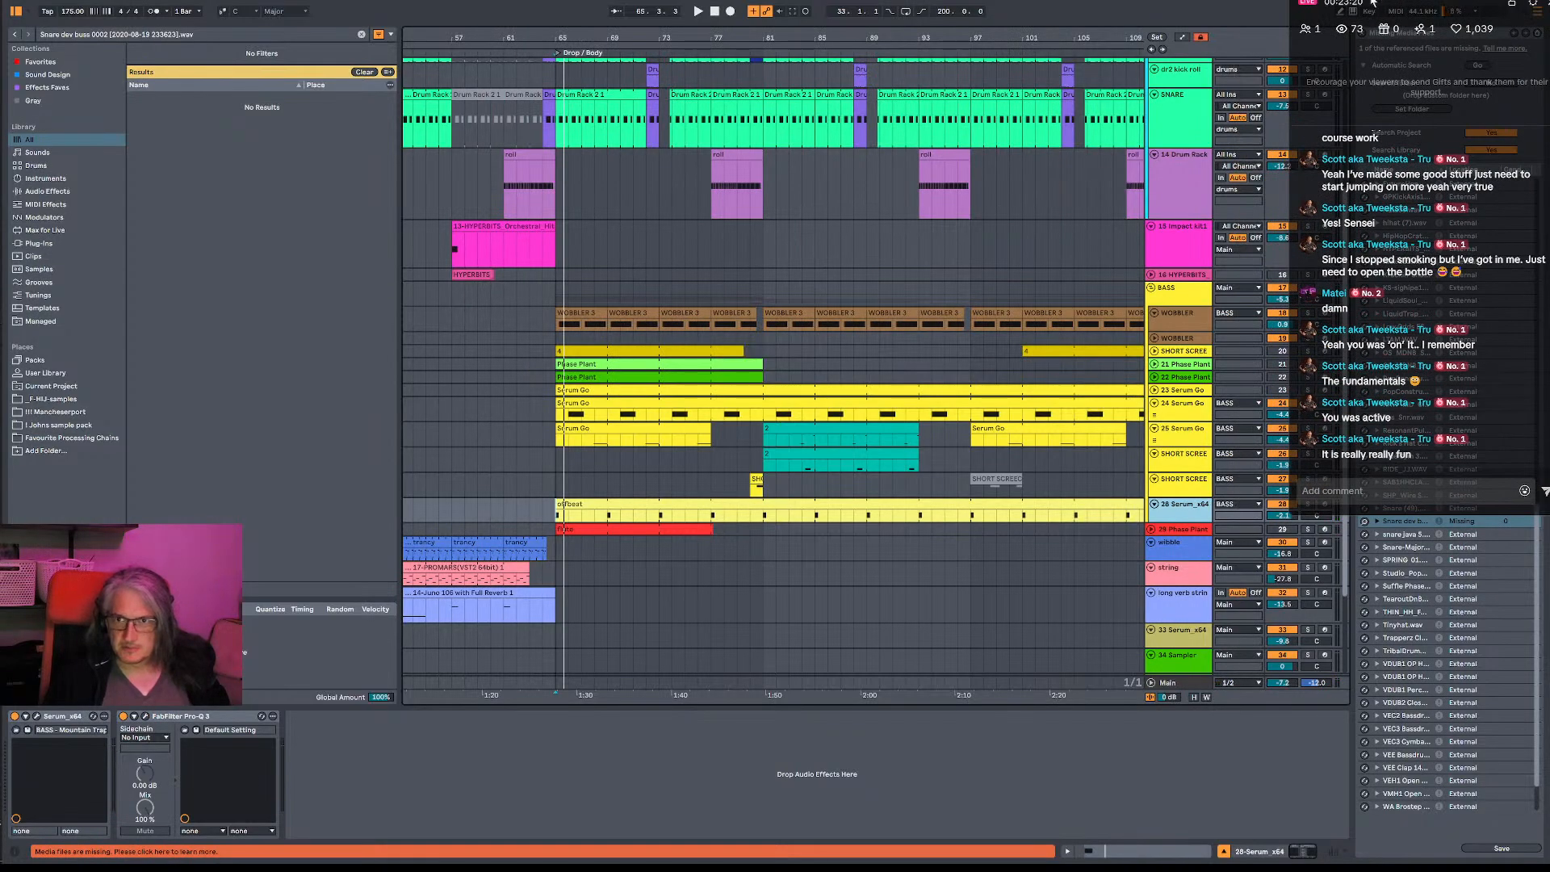
- Move the live chat overlay off the track controls and over the arrangement
{"action": "left_click_drag", "start_coordinate": [1373, 4], "coordinate": [1007, 7]}
{"action": "left_click_drag", "start_coordinate": [1007, 7], "coordinate": [992, 6]}
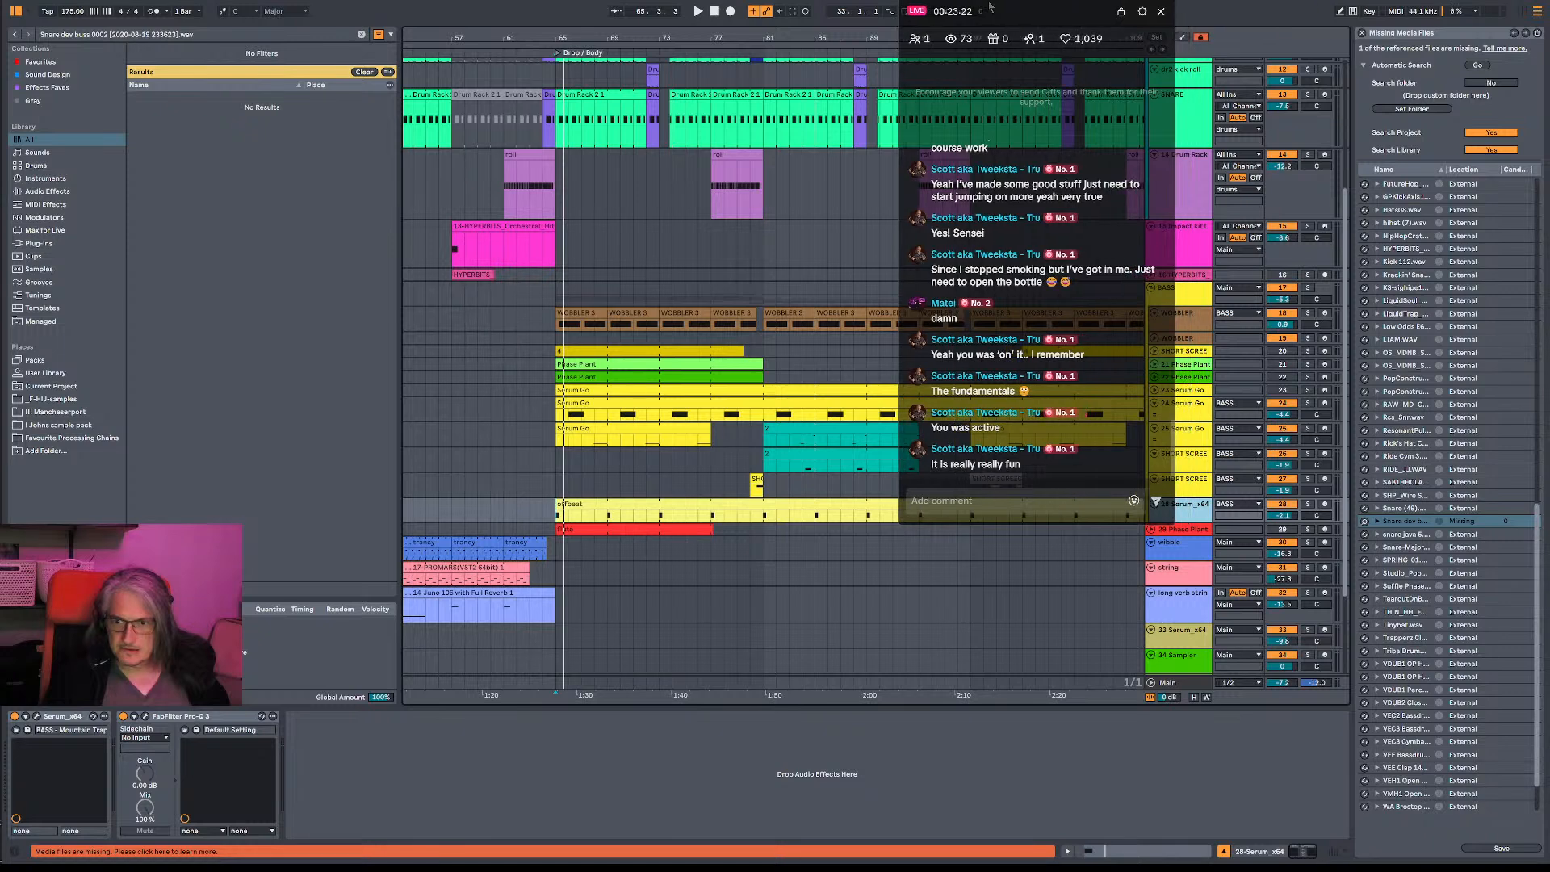
- Audition the 25 Serum Go track in solo, and solo the WOBBLER track to play it from bar 65
{"action": "left_click", "coordinate": [1311, 433]}
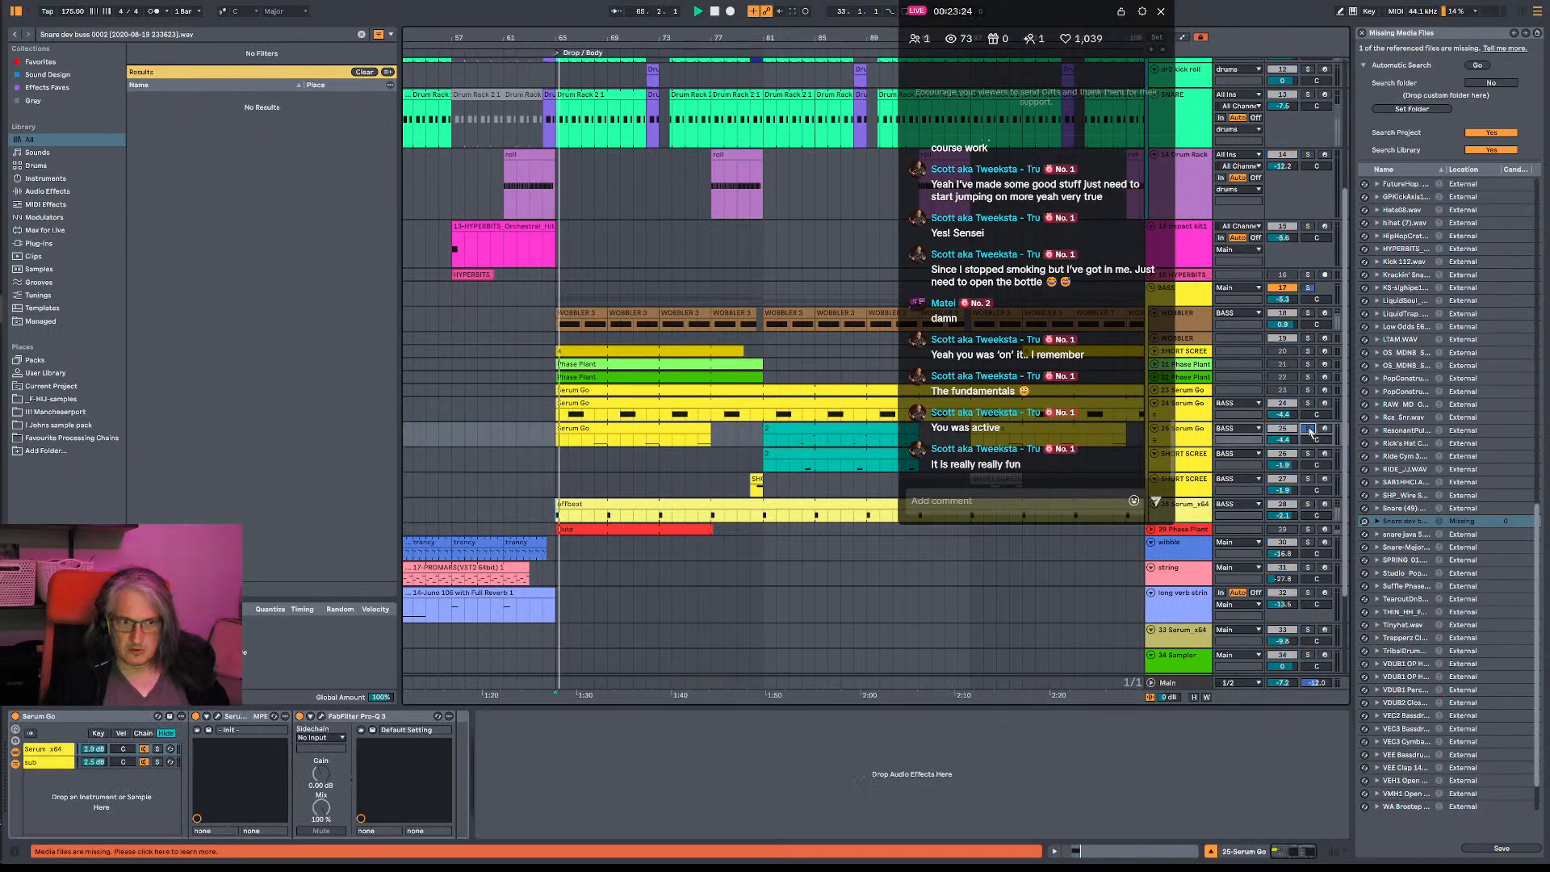
{"action": "key", "text": "space"}
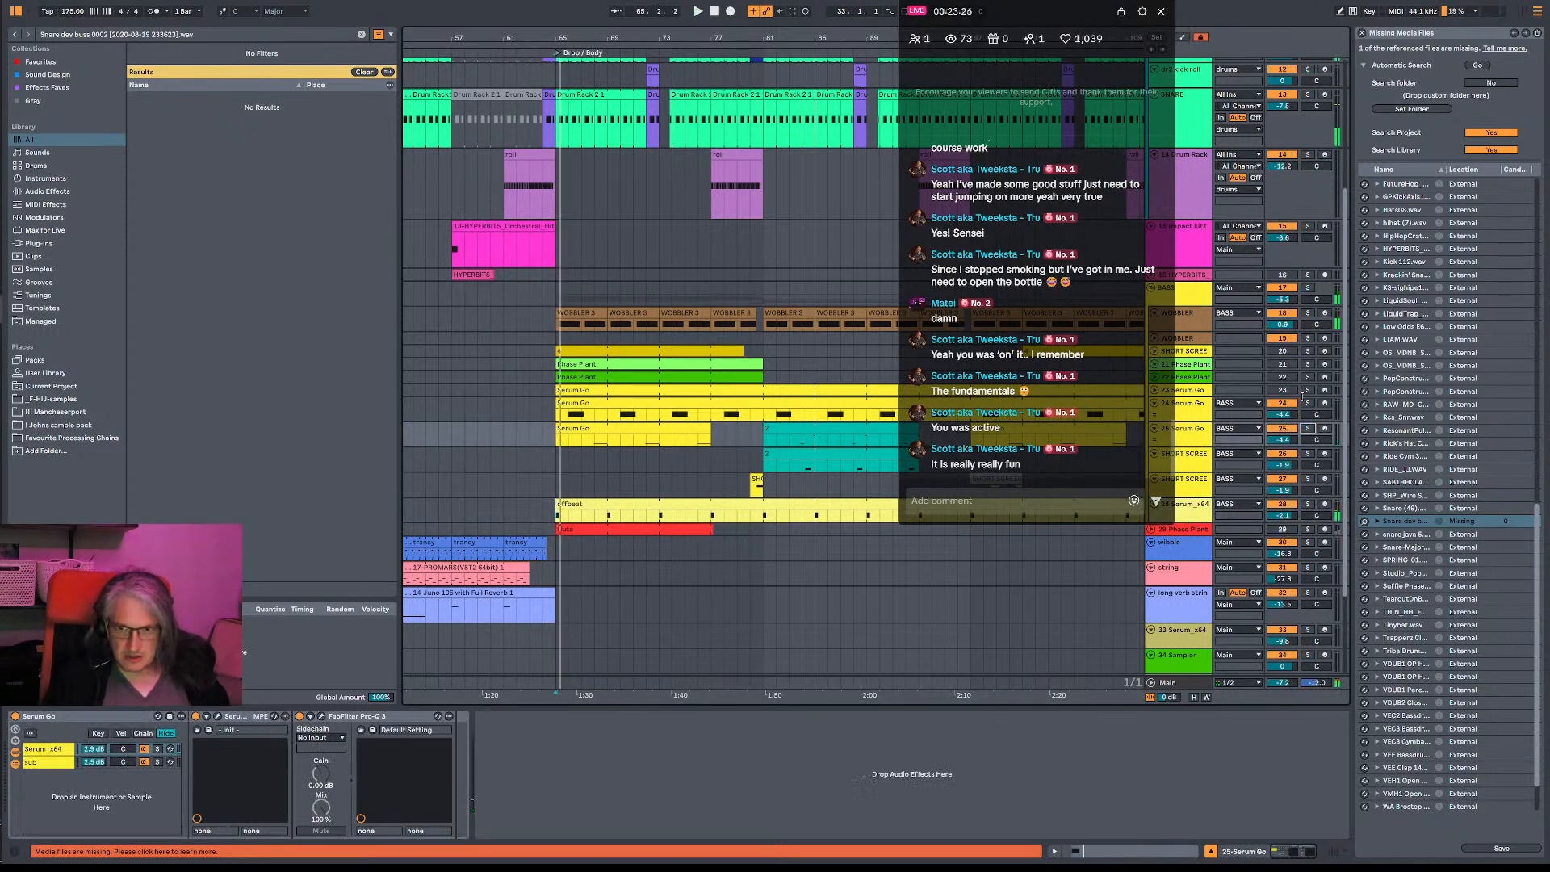
{"action": "left_click", "coordinate": [1315, 315]}
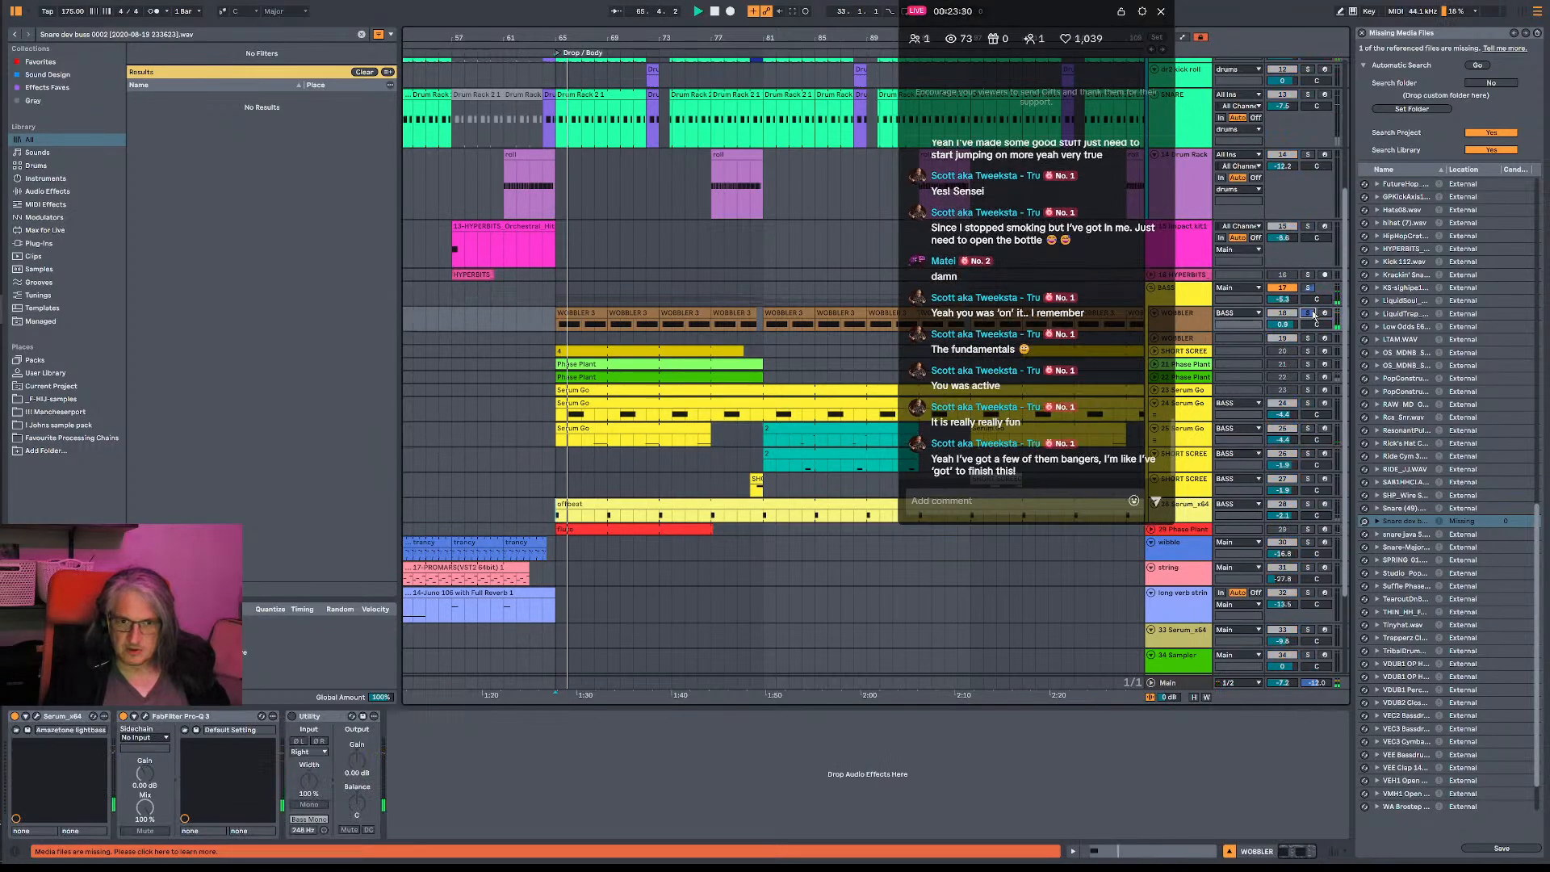
{"action": "key", "text": "space"}
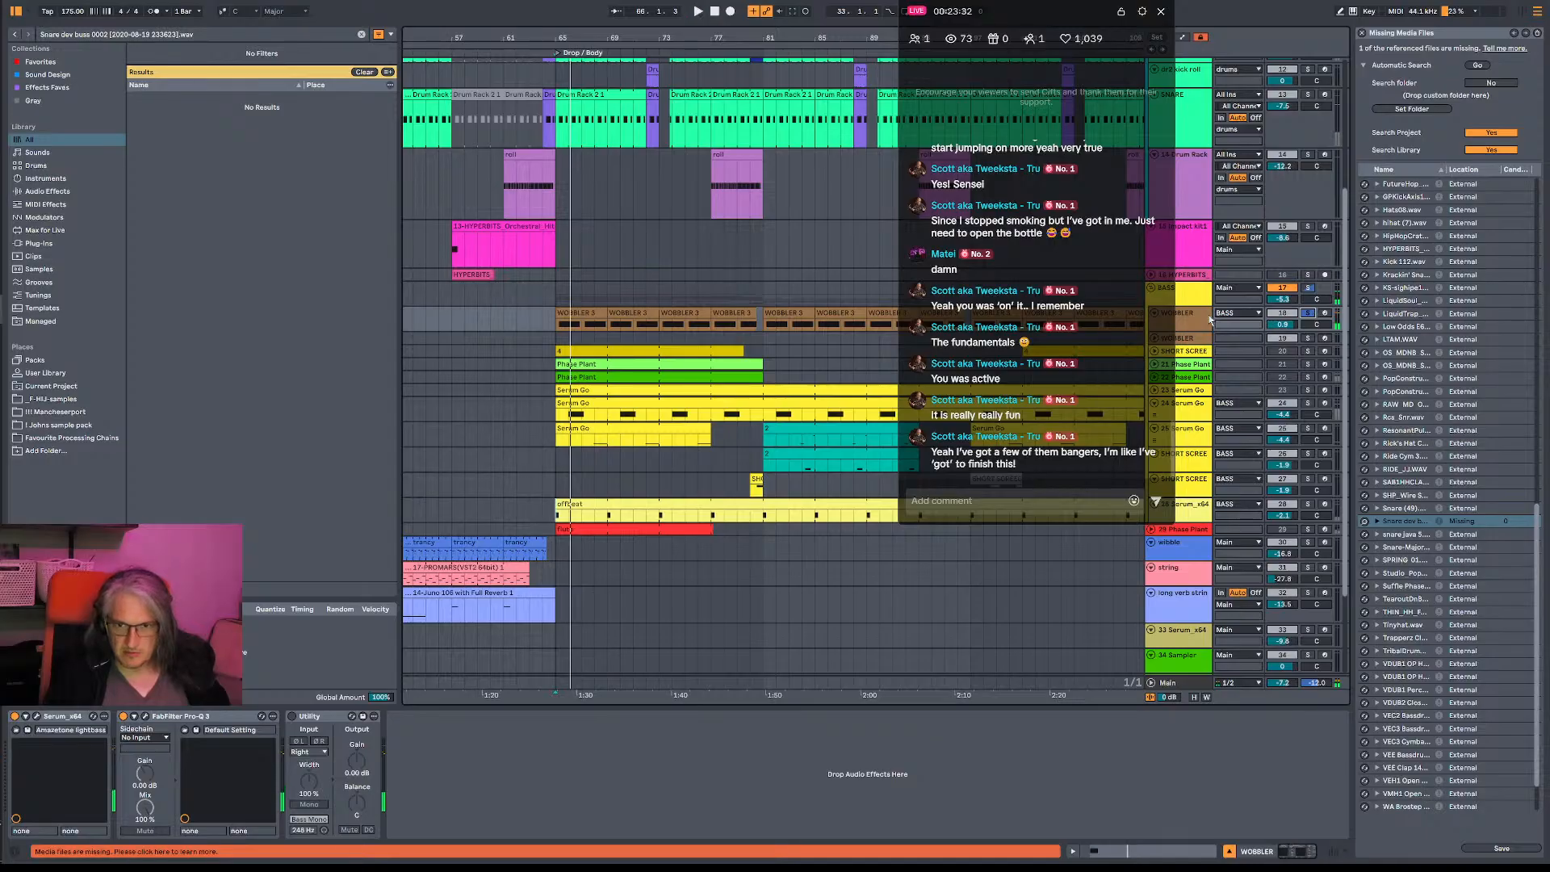
- Open the WOBBLER track's FabFilter Pro-Q 3 and set its display range to 12 dB
{"action": "left_click", "coordinate": [146, 716]}
{"action": "key", "text": "space"}
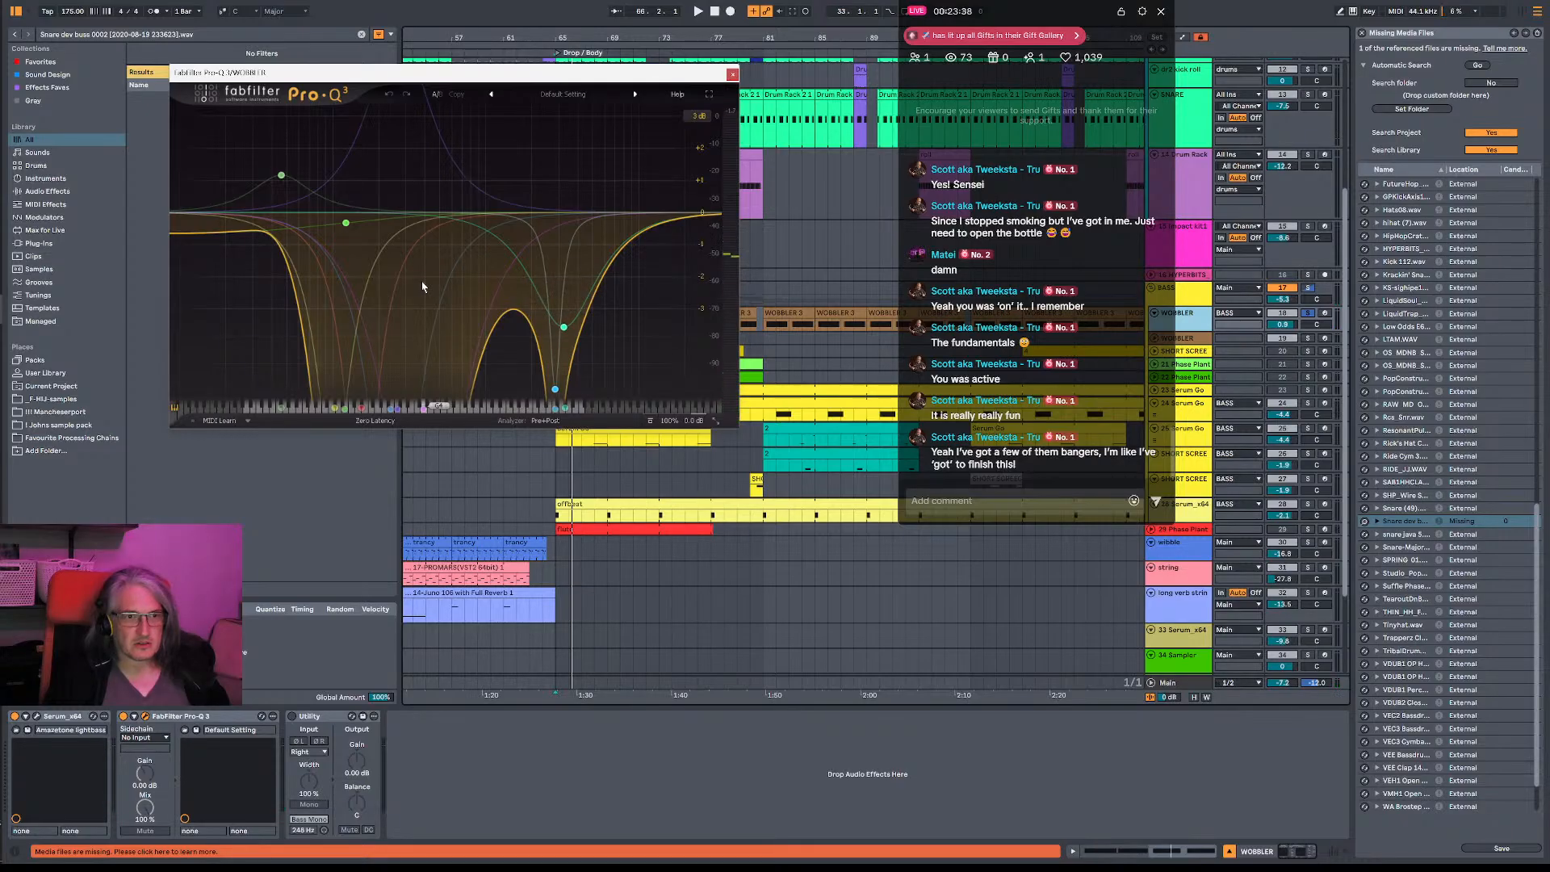
{"action": "left_click", "coordinate": [699, 116]}
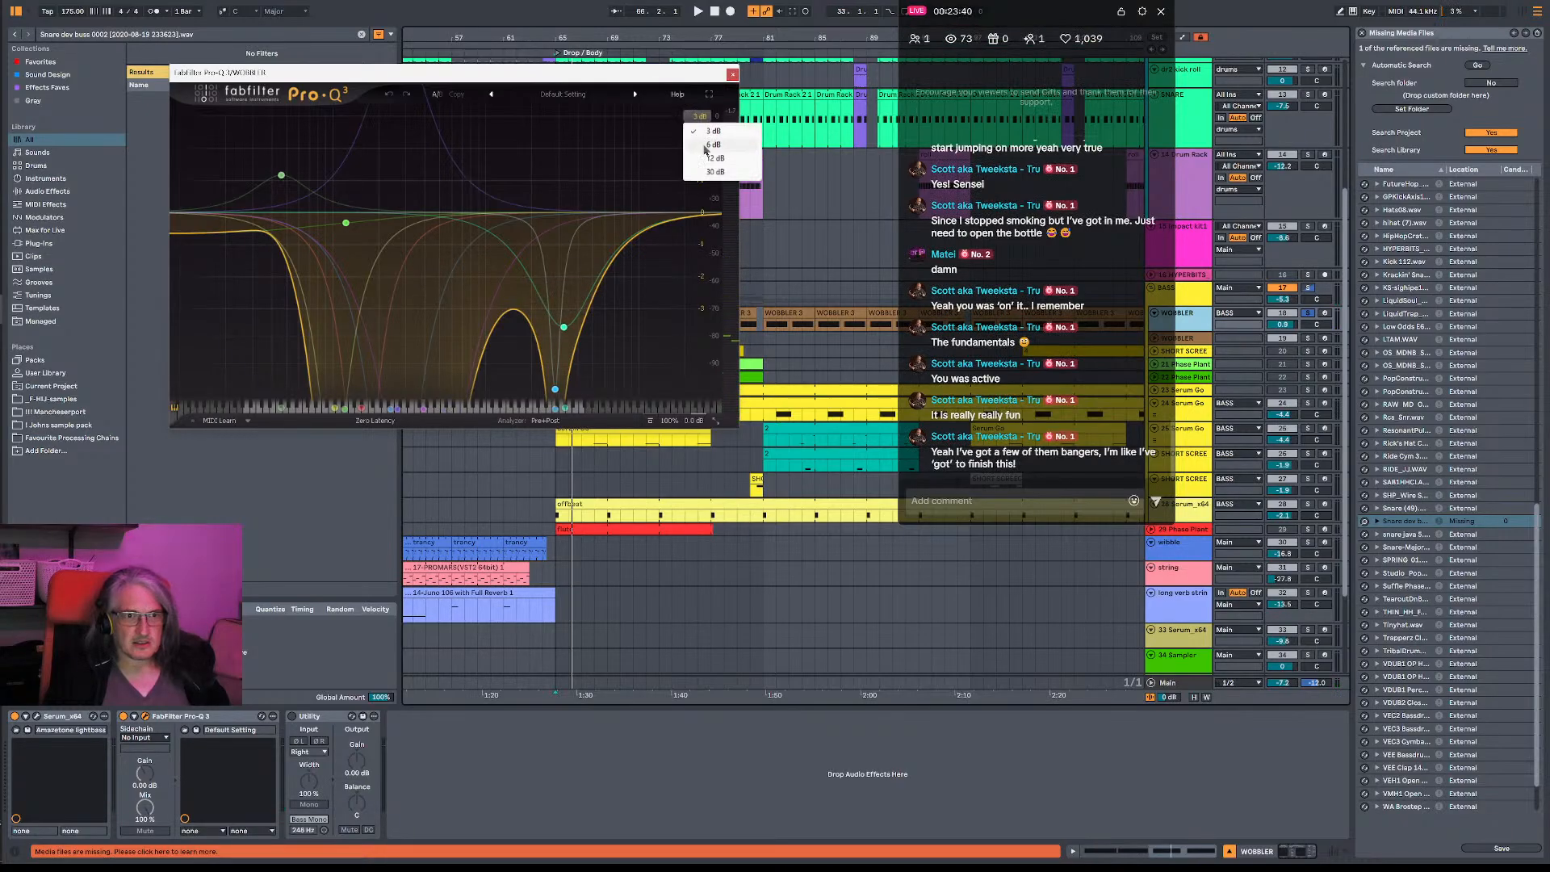
{"action": "left_click", "coordinate": [701, 144]}
{"action": "left_click", "coordinate": [699, 115]}
{"action": "left_click", "coordinate": [714, 158]}
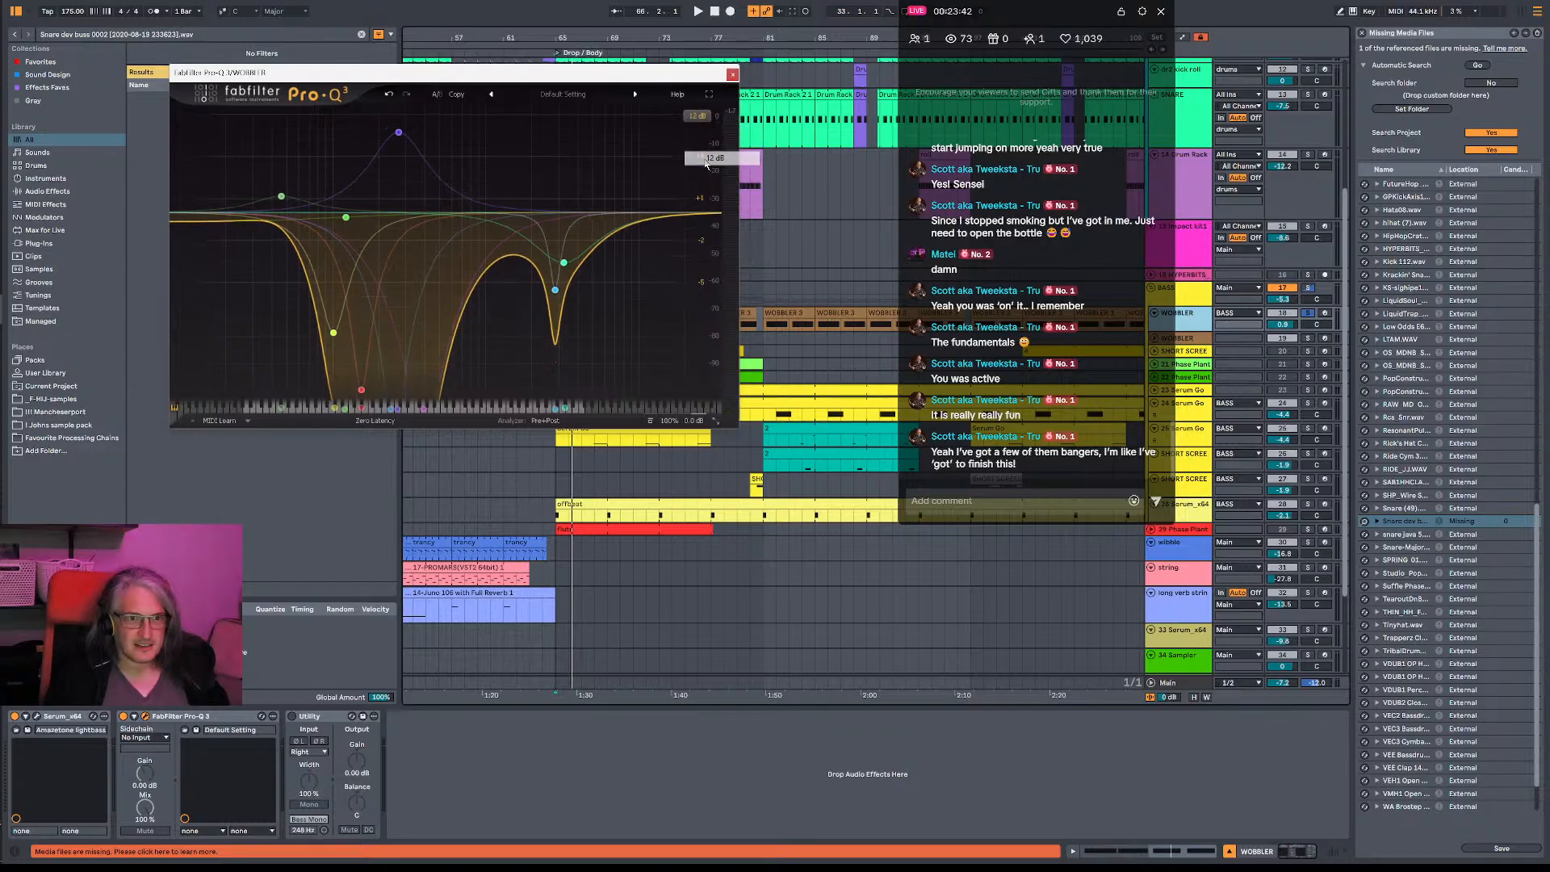
- Play the WOBBLER track and compare its sound with the Pro-Q 3 bypassed and active
{"action": "key", "text": "space"}
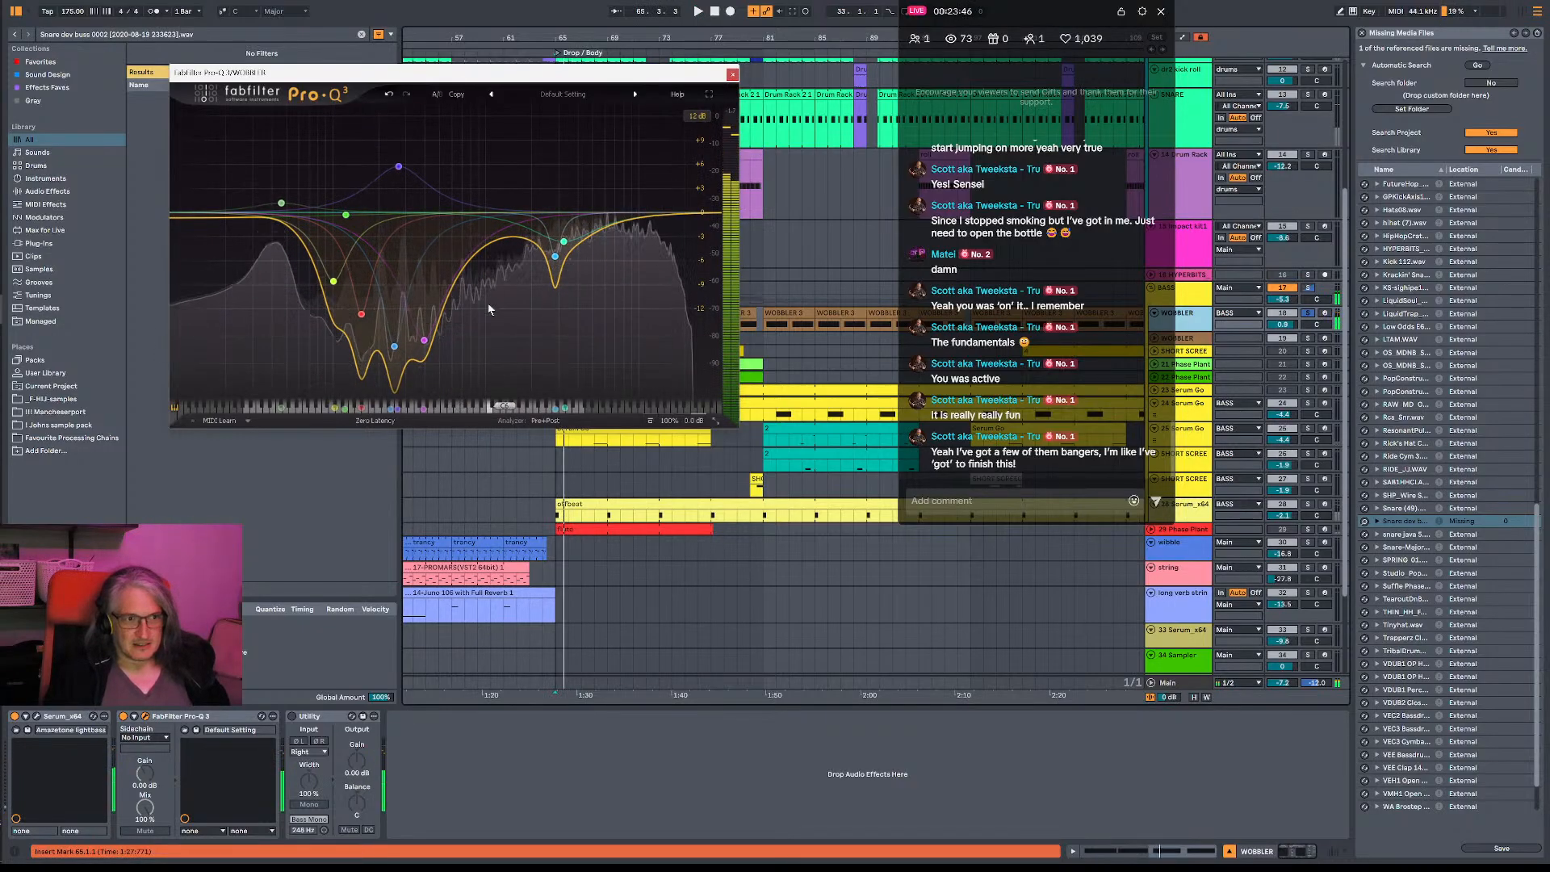
{"action": "left_click", "coordinate": [650, 421]}
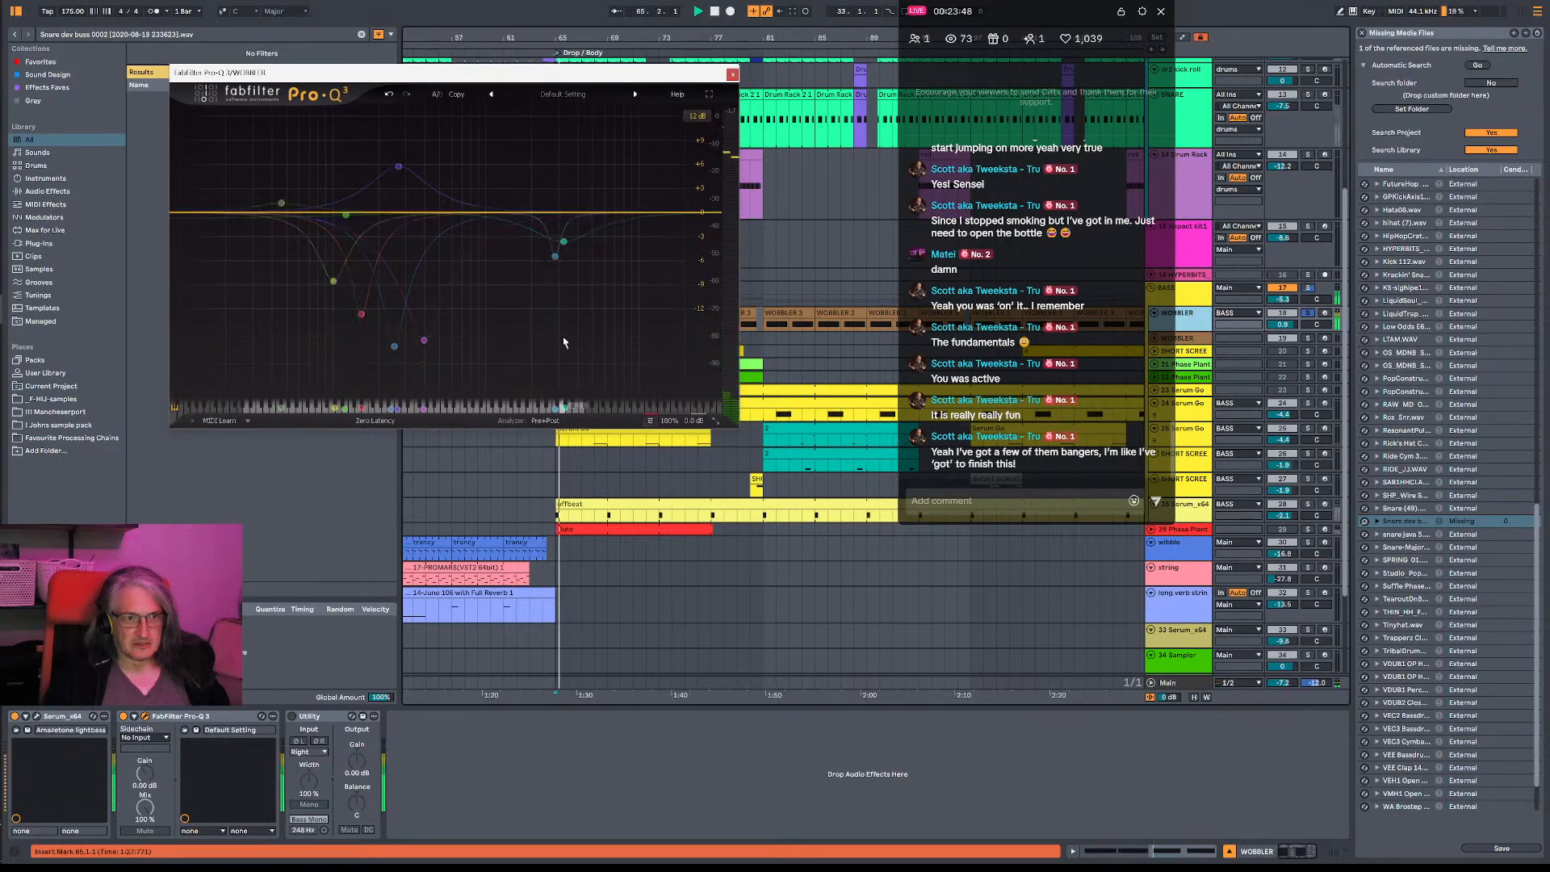
{"action": "left_click", "coordinate": [651, 421]}
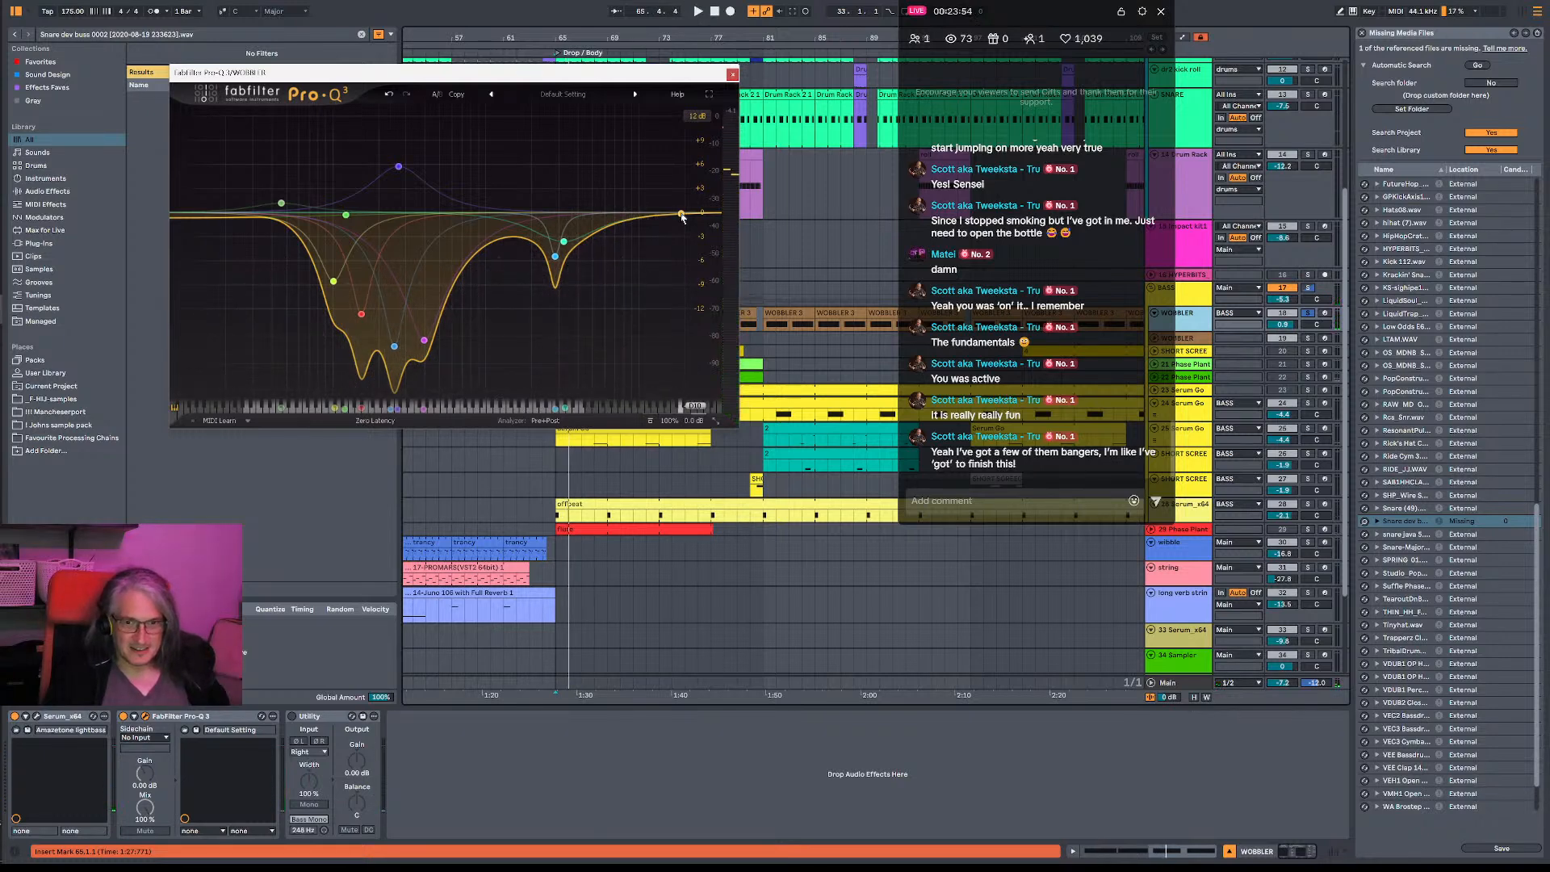
{"action": "left_click_drag", "start_coordinate": [683, 216], "coordinate": [631, 213]}
{"action": "key", "text": "space"}
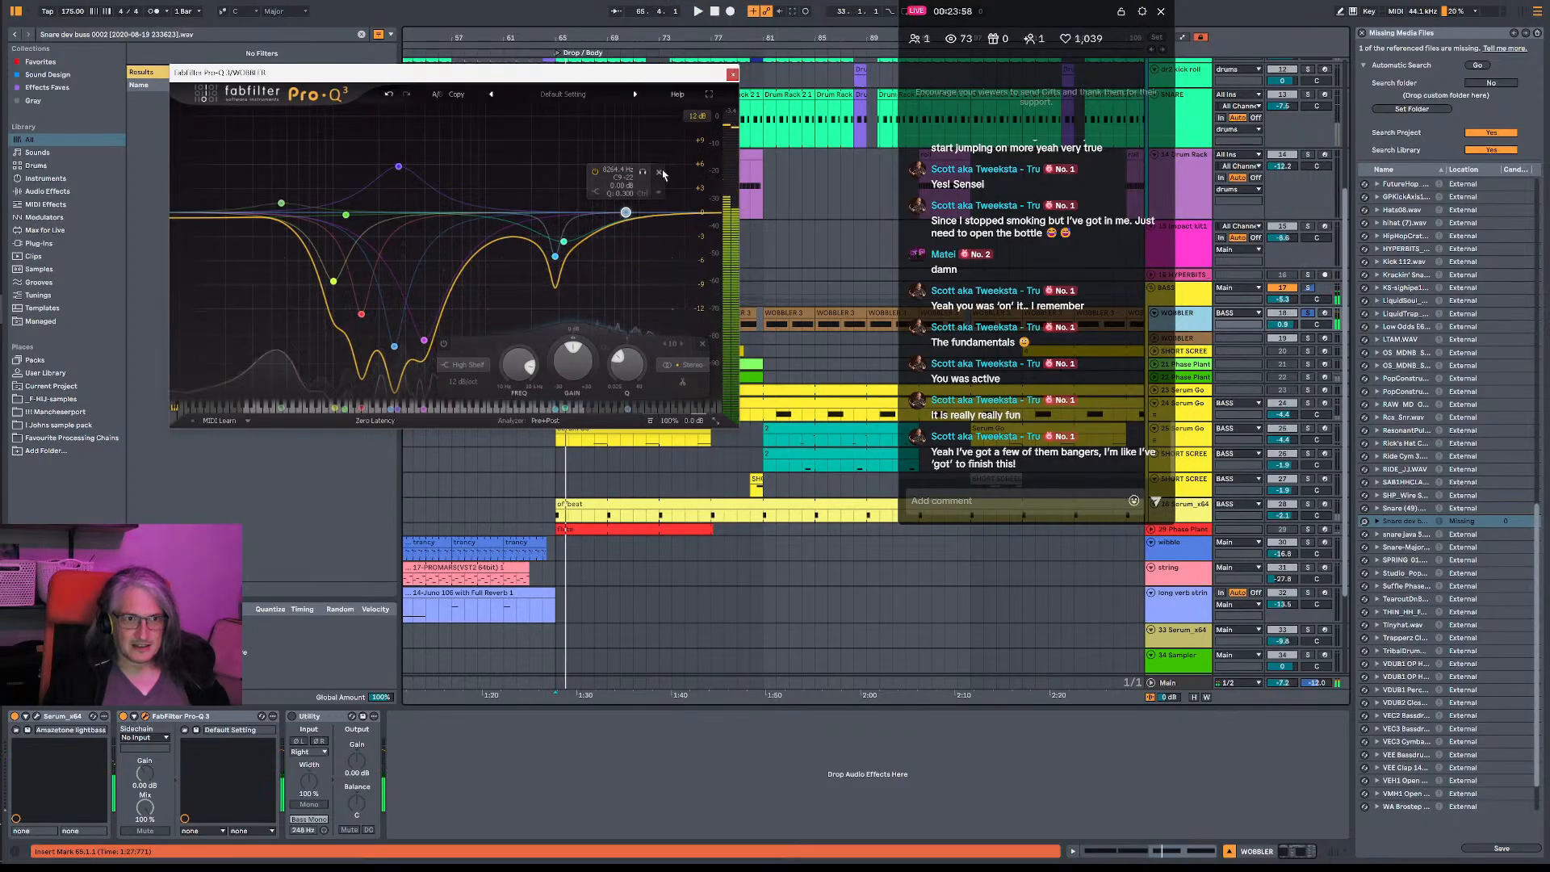
{"action": "left_click", "coordinate": [658, 172]}
- Add a bell cut of about -9 dB just below the WOBBLER EQ's existing high-frequency dip, auditioning the track around the change
{"action": "key", "text": "space"}
{"action": "key", "text": "space"}
{"action": "key", "text": "space"}
{"action": "left_click_drag", "start_coordinate": [521, 241], "coordinate": [540, 321]}
{"action": "key", "text": "space"}
{"action": "key", "text": "space"}
{"action": "key", "text": "space"}
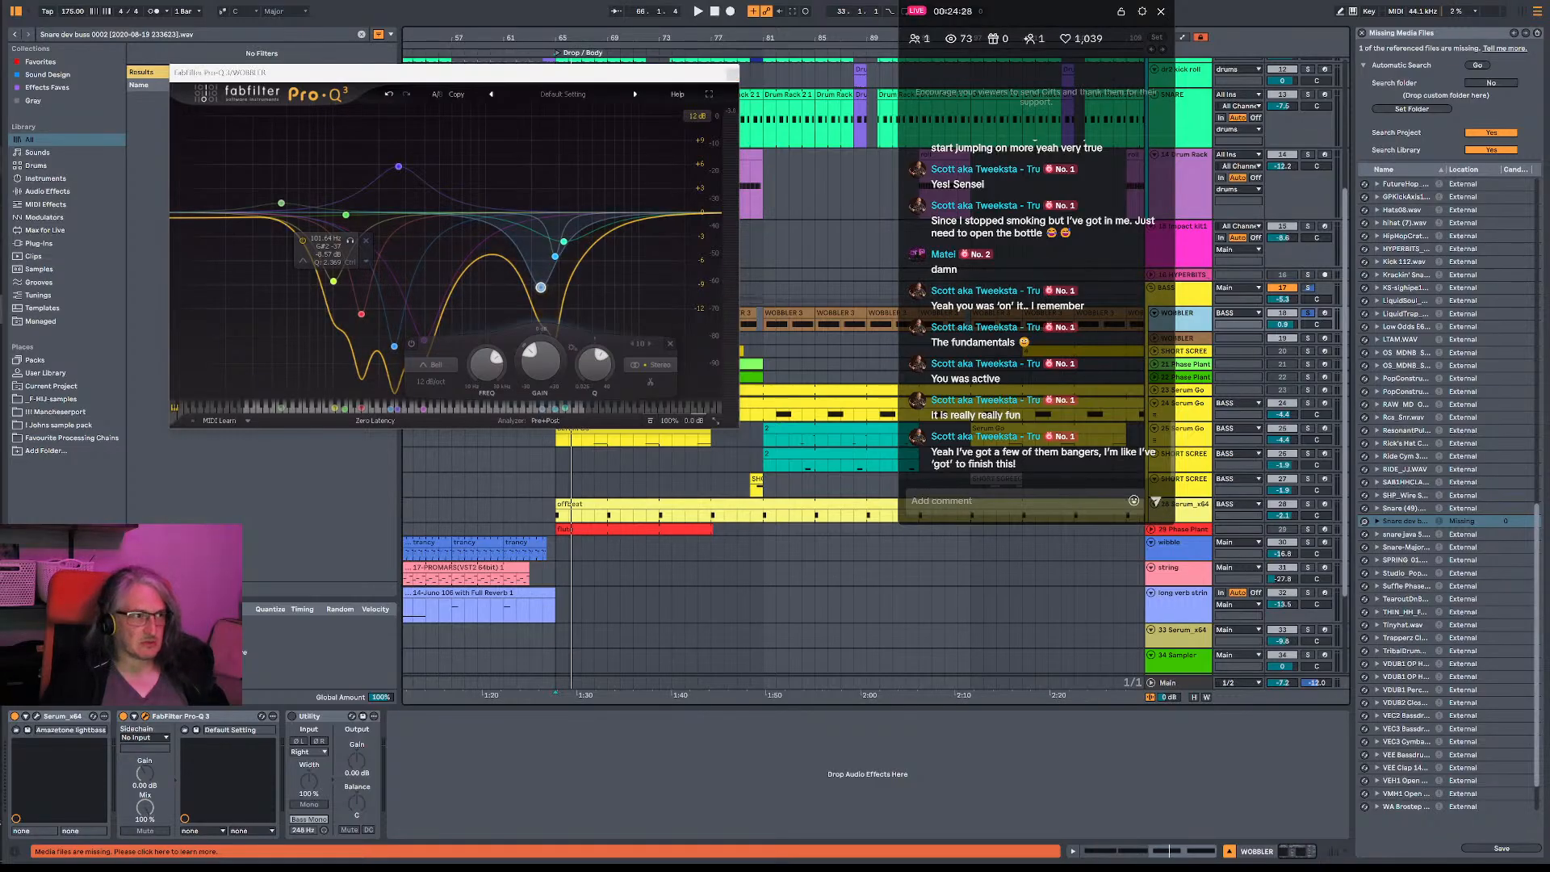
- Switch to OneCommander, browse the 1.5 Bookmark FAST and 1.4 Sketchbook FAST project folders, and return to Ableton Live
{"action": "left_click", "coordinate": [20, 164]}
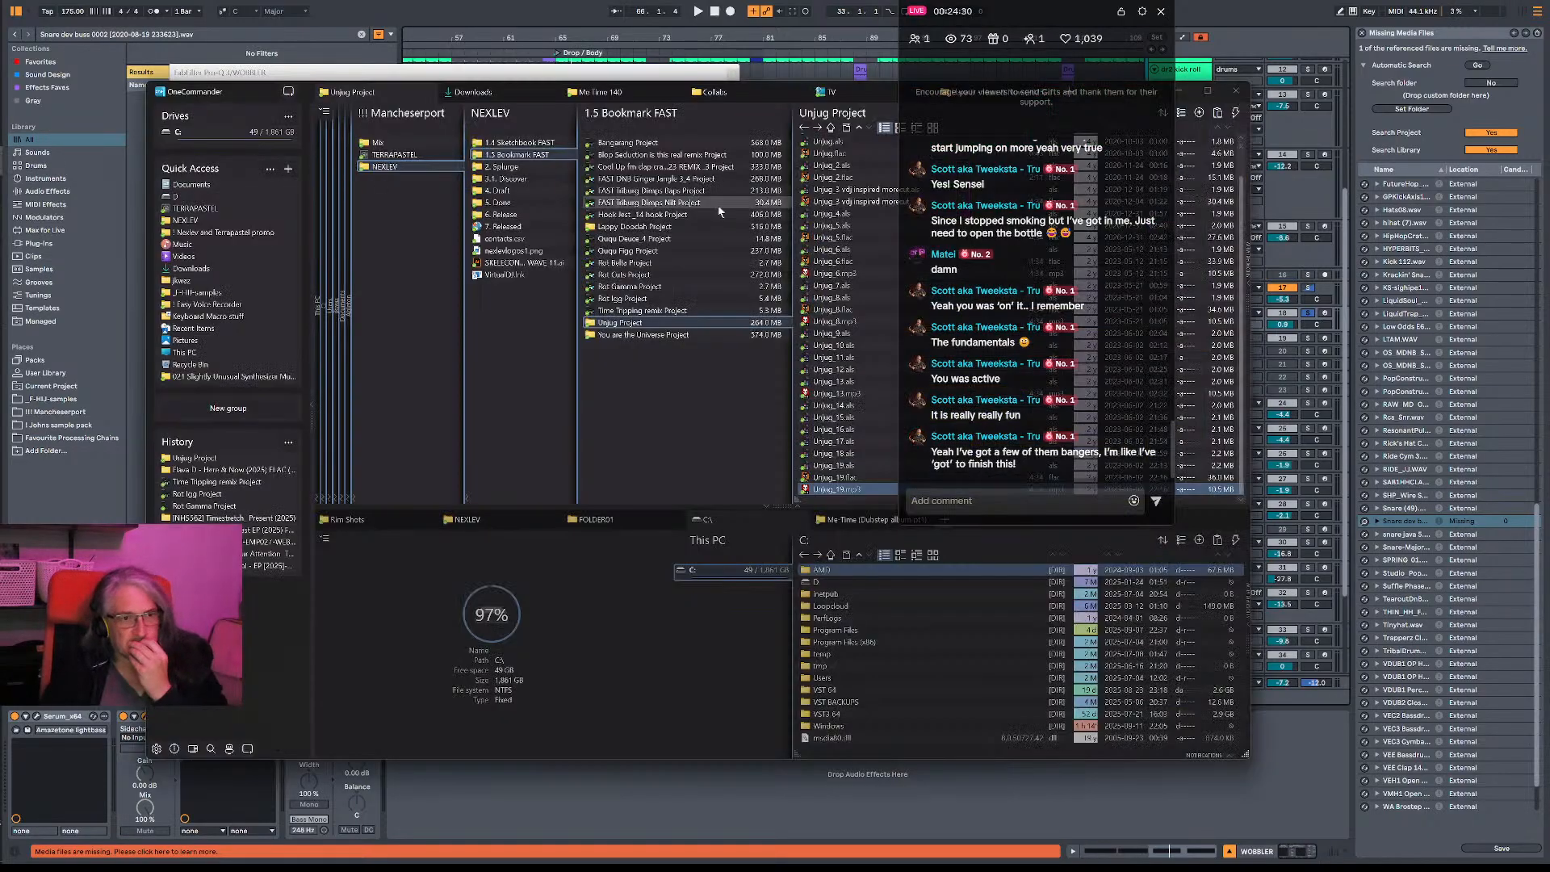
{"action": "left_click", "coordinate": [518, 156]}
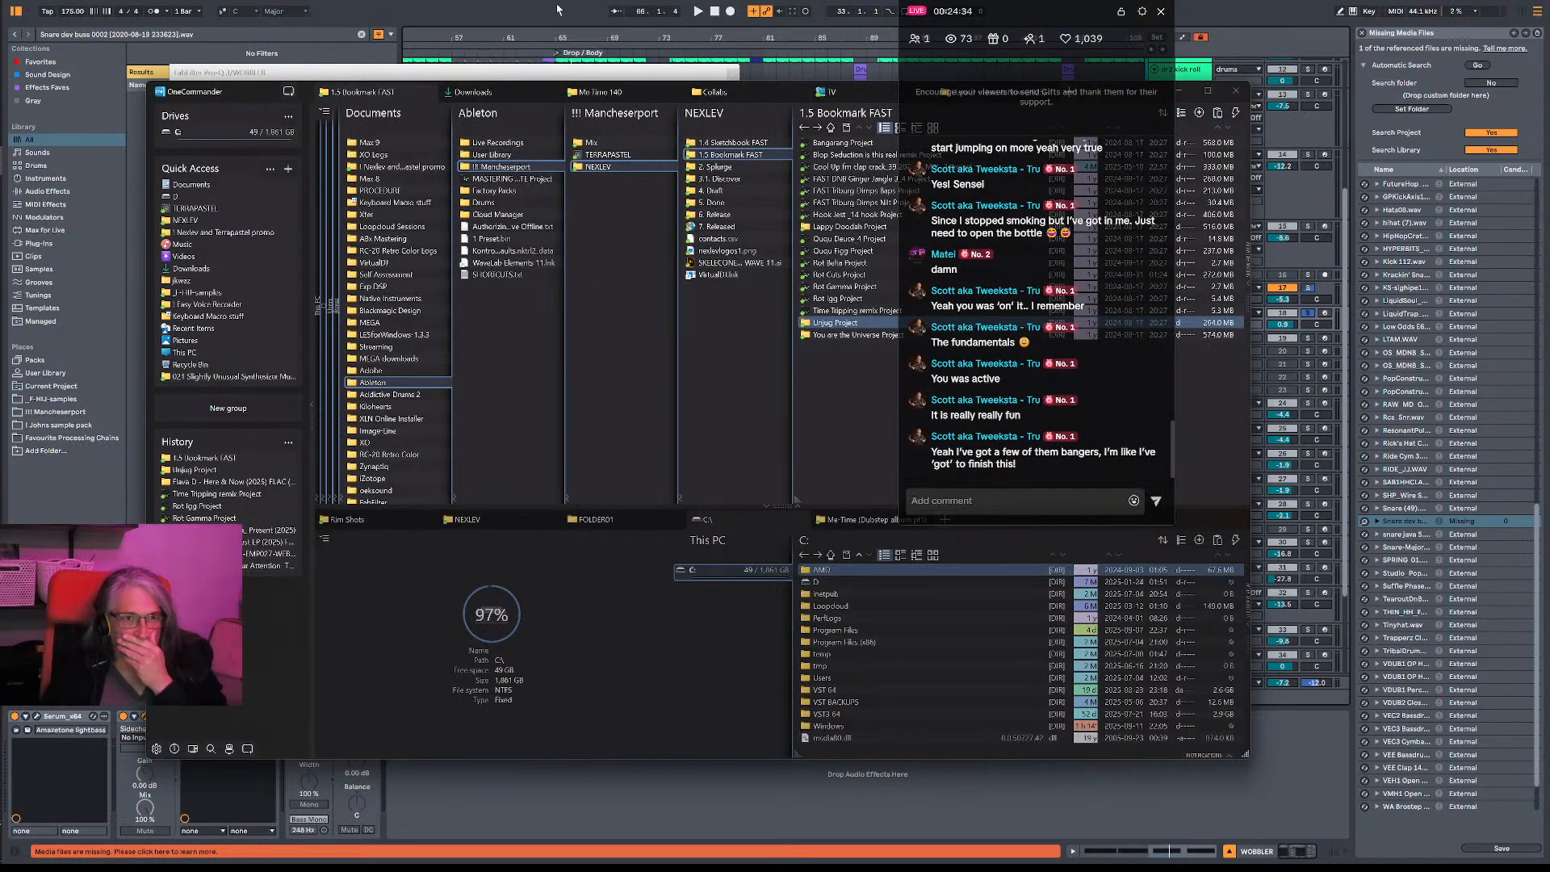
{"action": "left_click", "coordinate": [759, 144]}
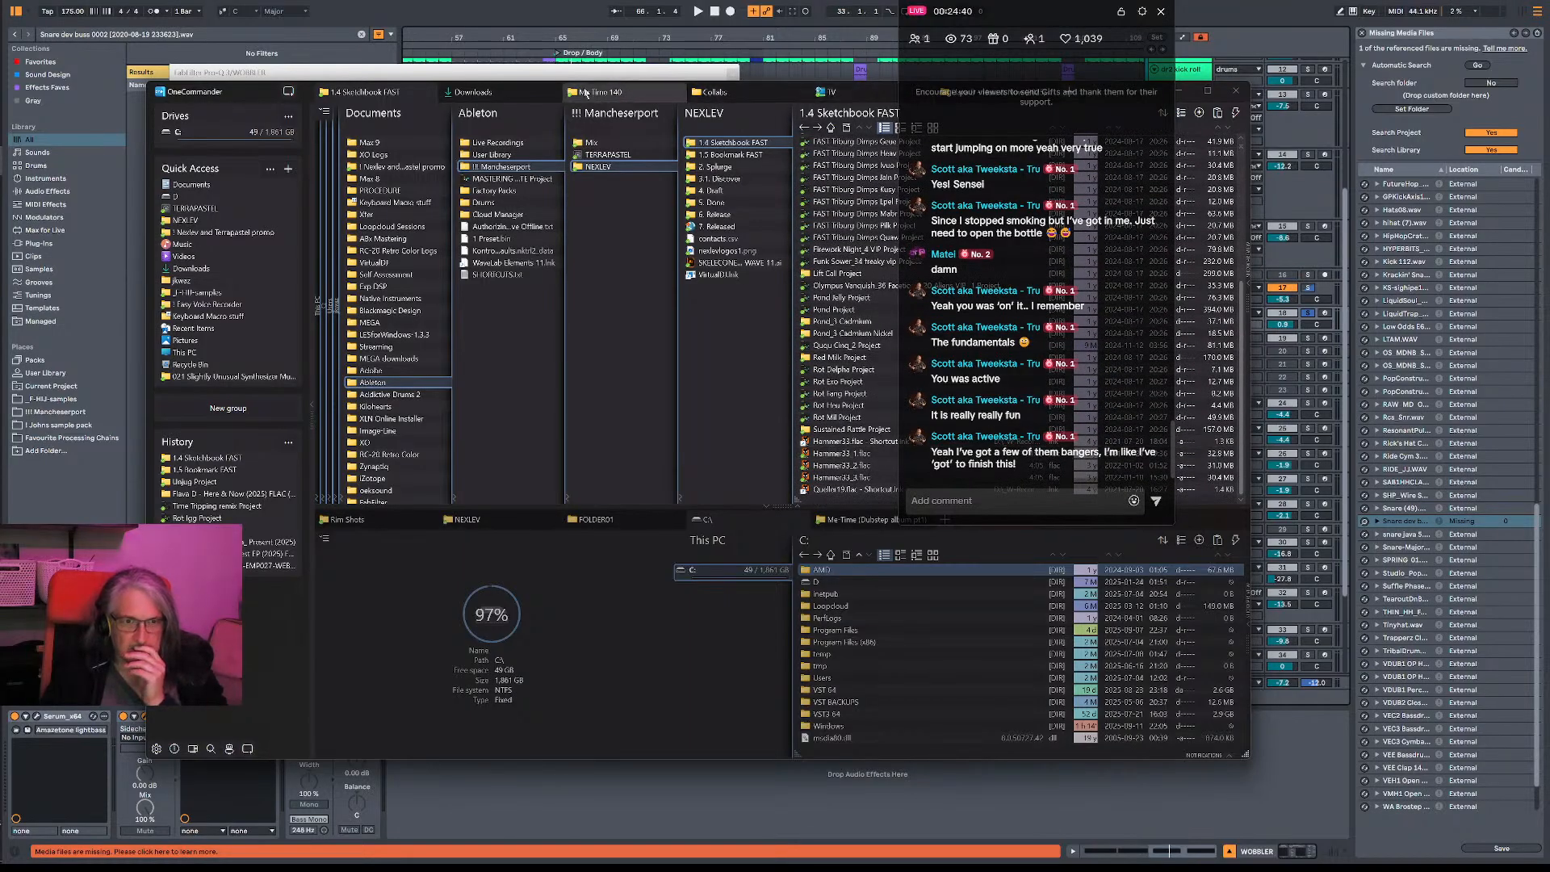
{"action": "left_click_drag", "start_coordinate": [586, 93], "coordinate": [486, 86]}
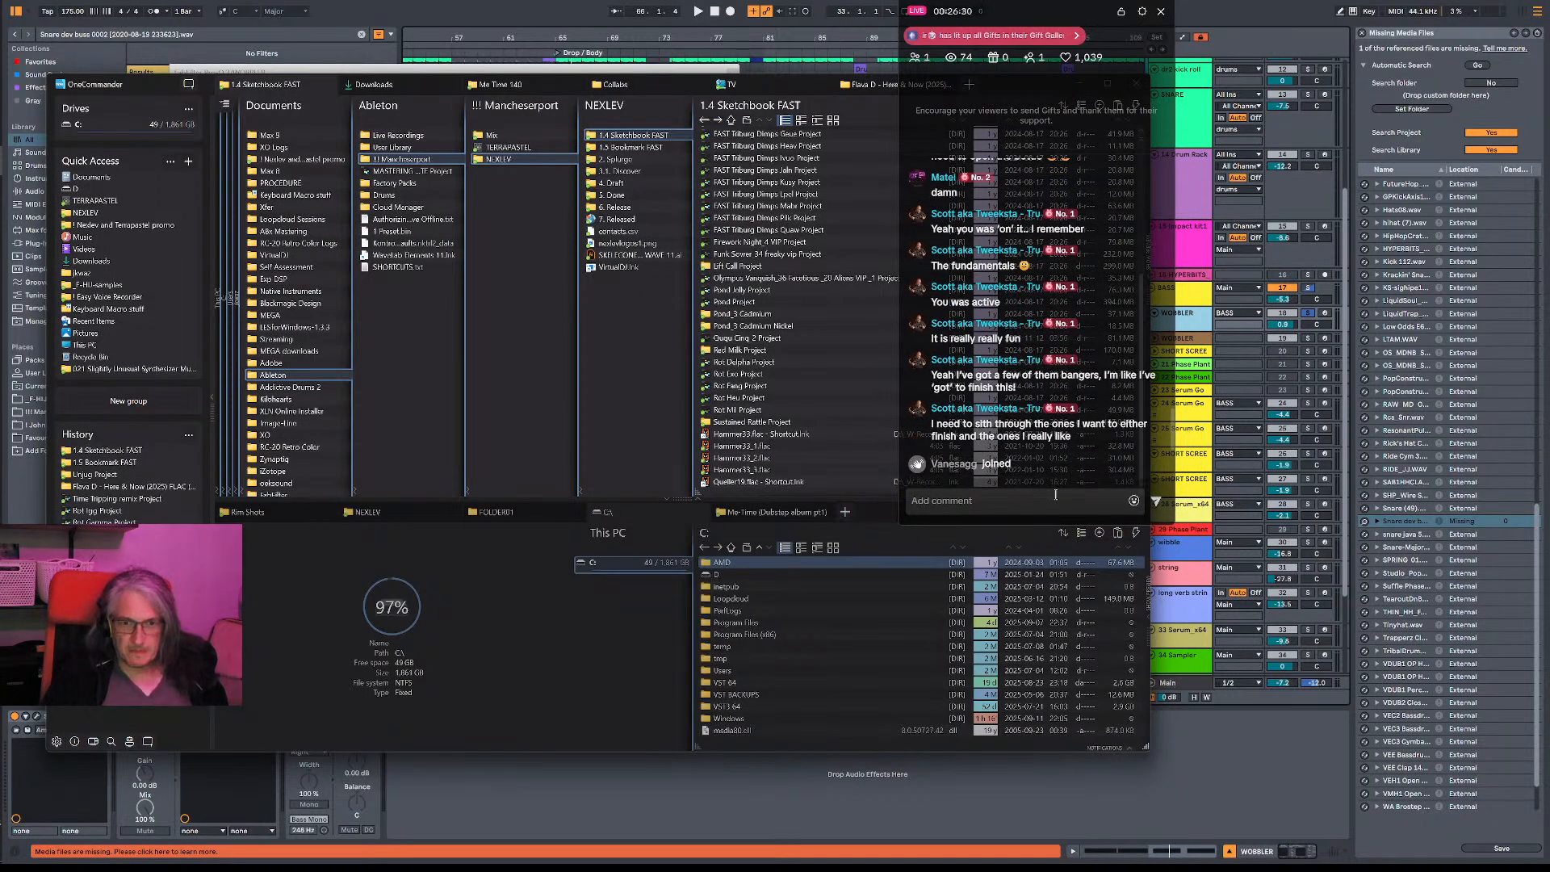
{"action": "key", "text": "alt+Tab"}
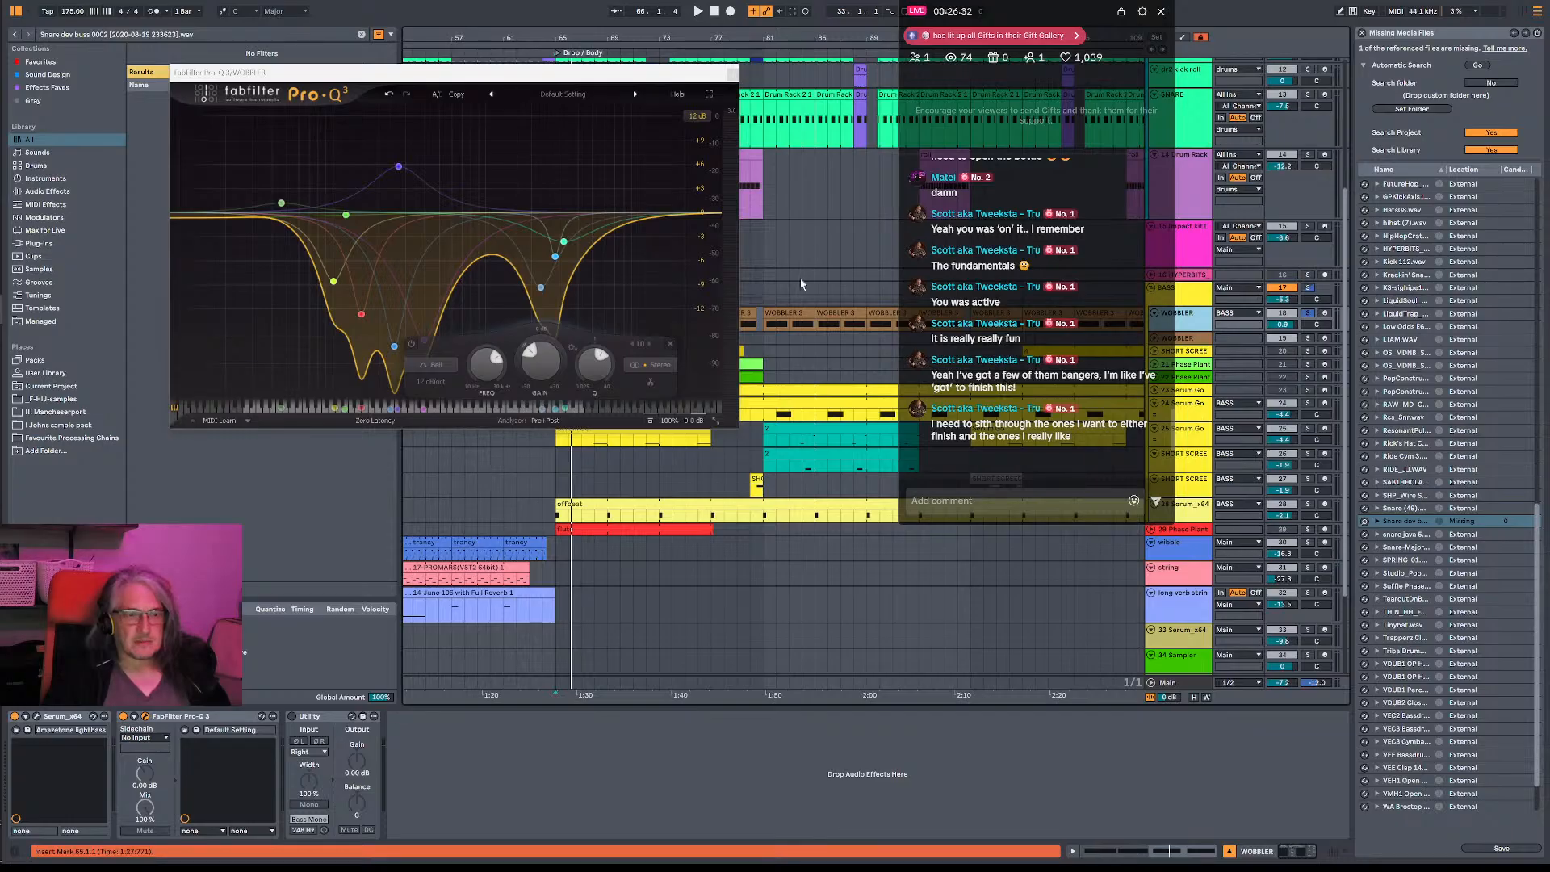
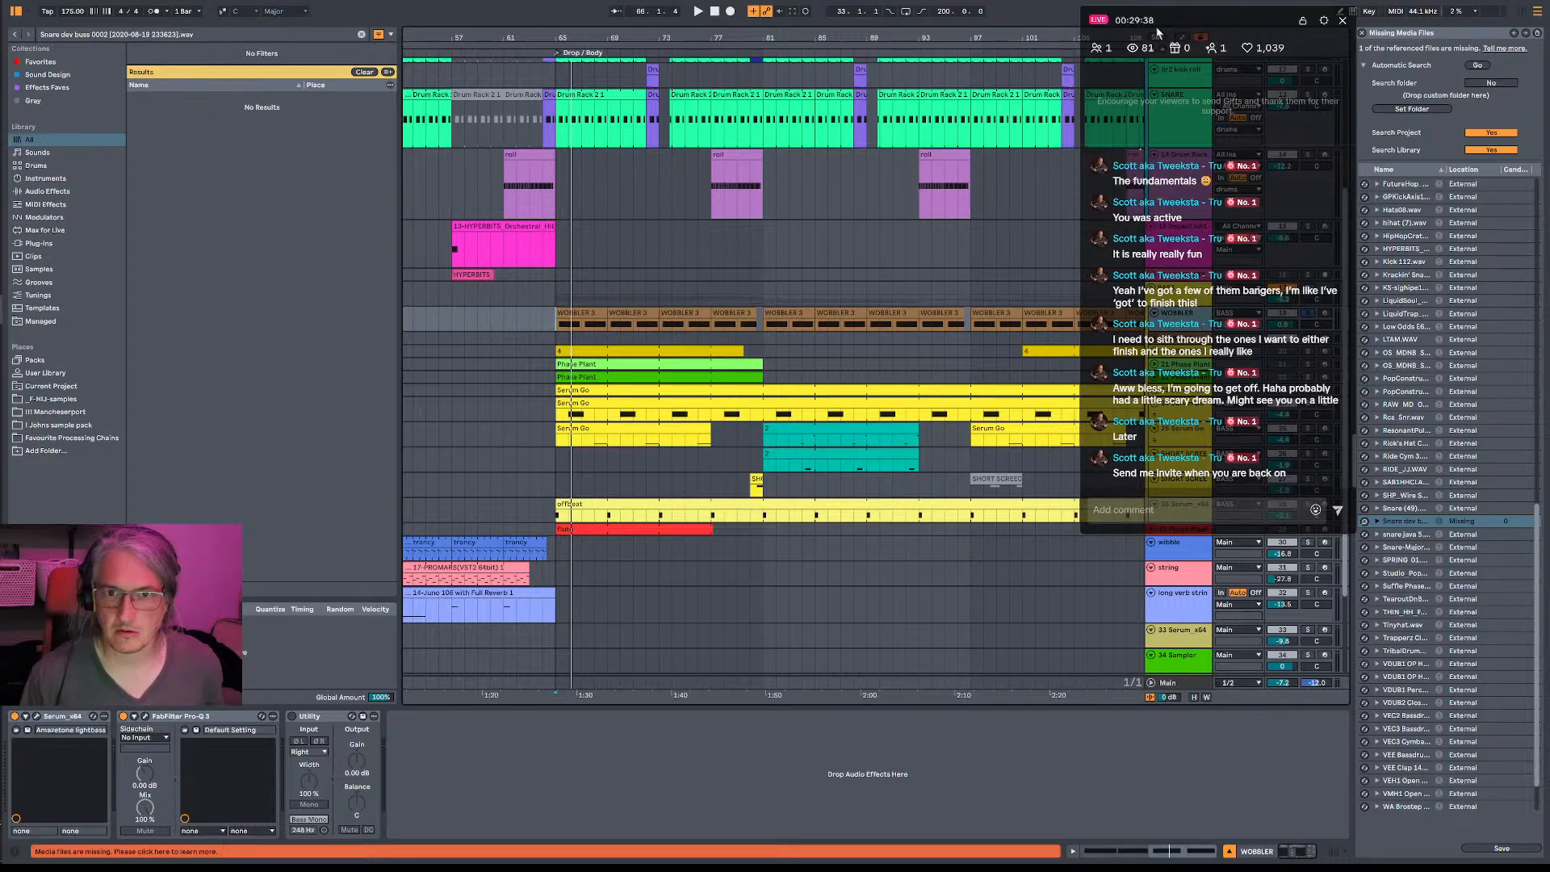
- Play the arrangement from near the start of the drop
{"action": "left_click", "coordinate": [1247, 70]}
{"action": "left_click", "coordinate": [1268, 128]}
{"action": "left_click", "coordinate": [576, 470]}
{"action": "key", "text": "space"}
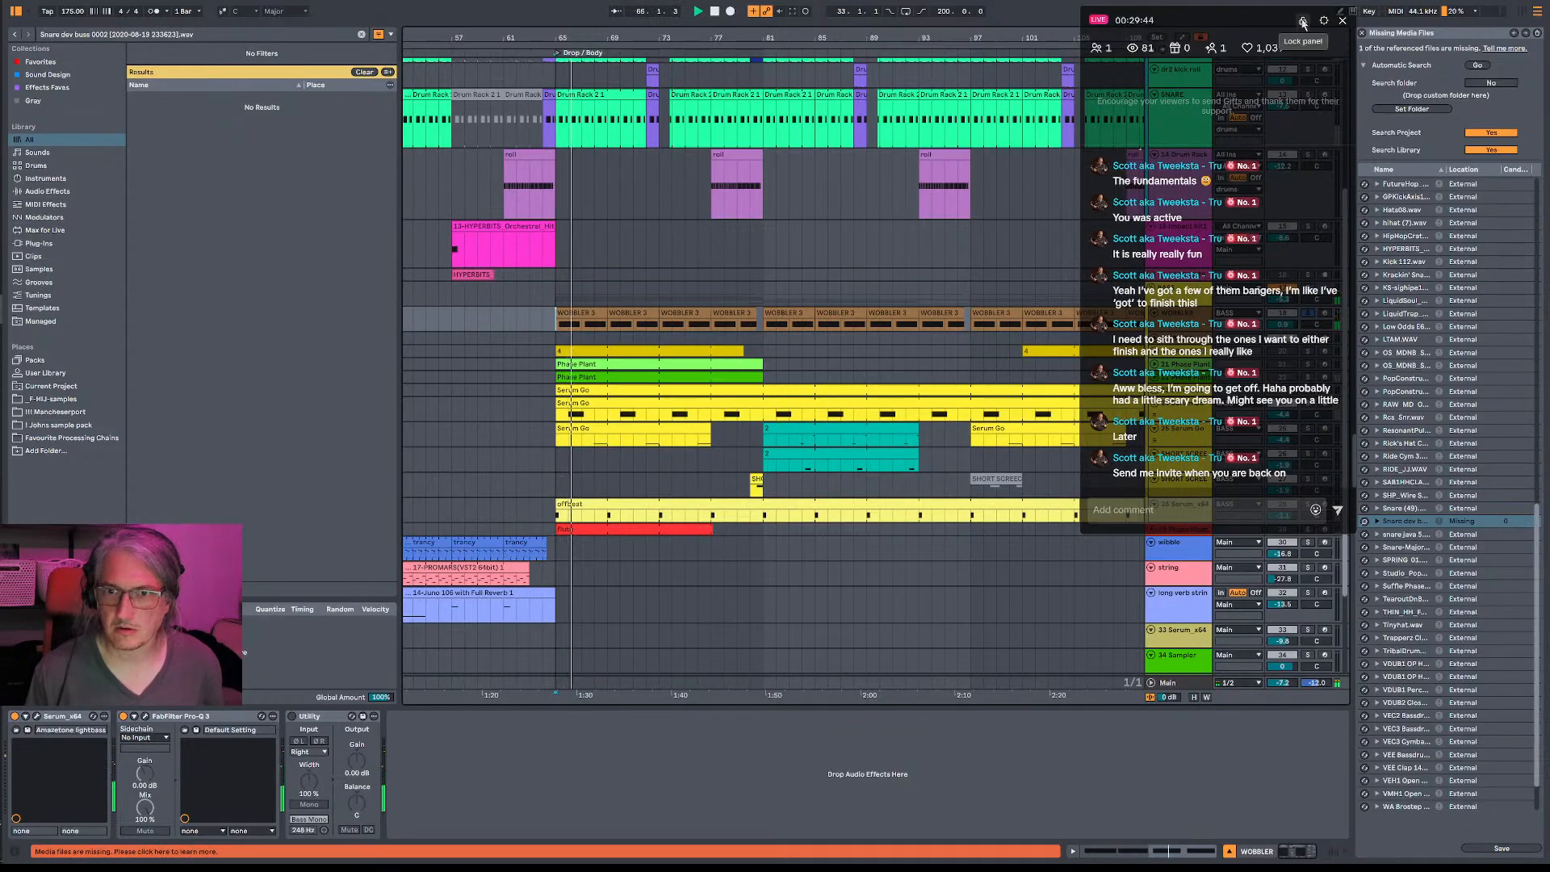
{"action": "mouse_move", "coordinate": [1219, 19]}
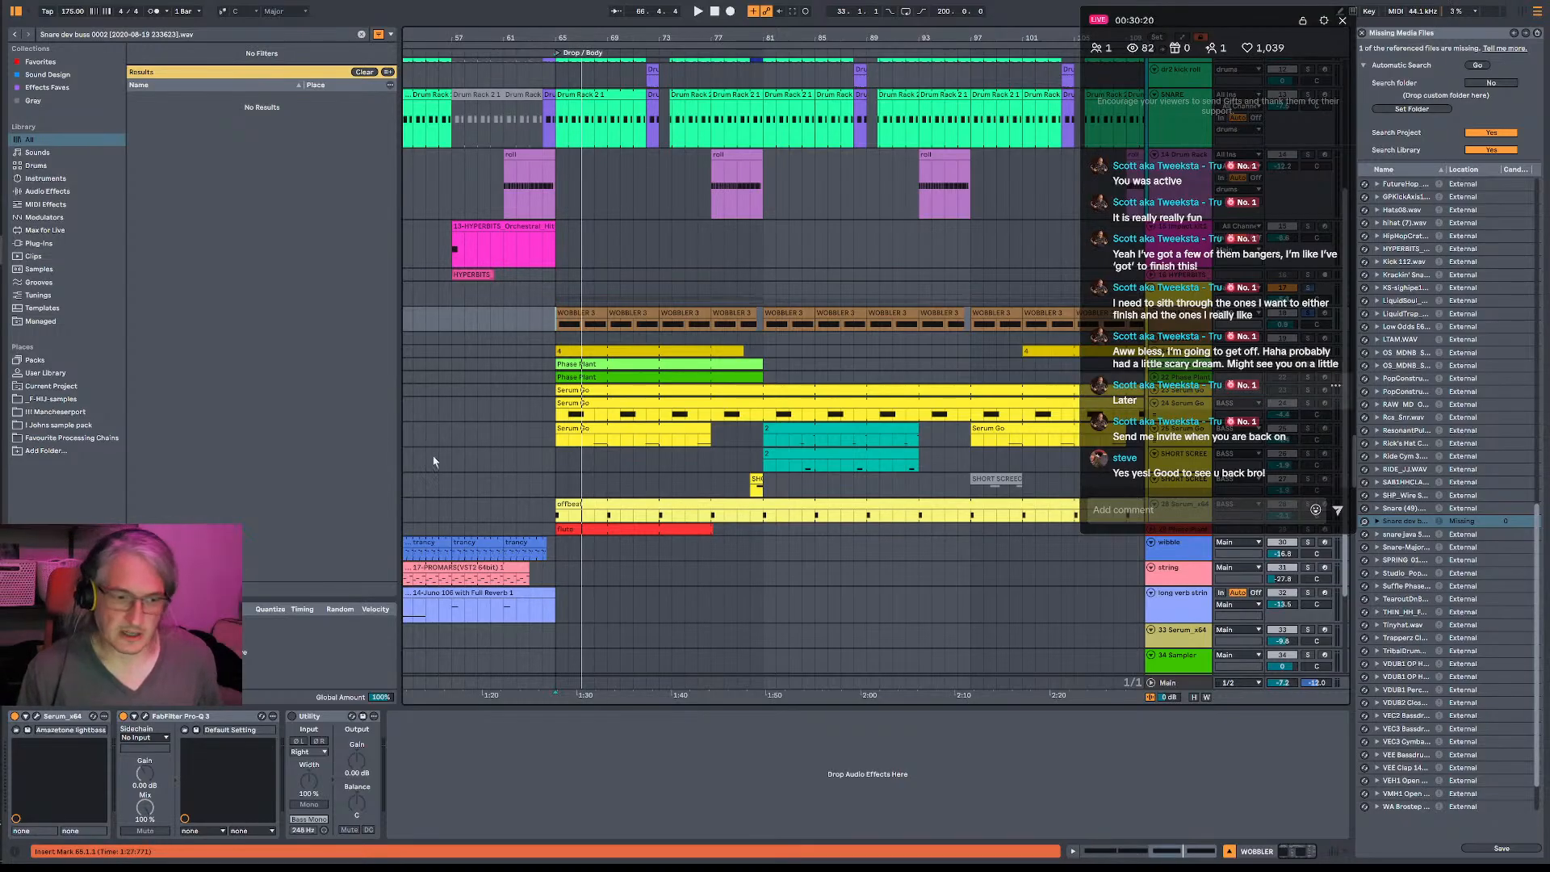
- Check where the missing snare sample is used, briefly toggle its hot-swap, and close the missing media files list
{"action": "left_click", "coordinate": [556, 468]}
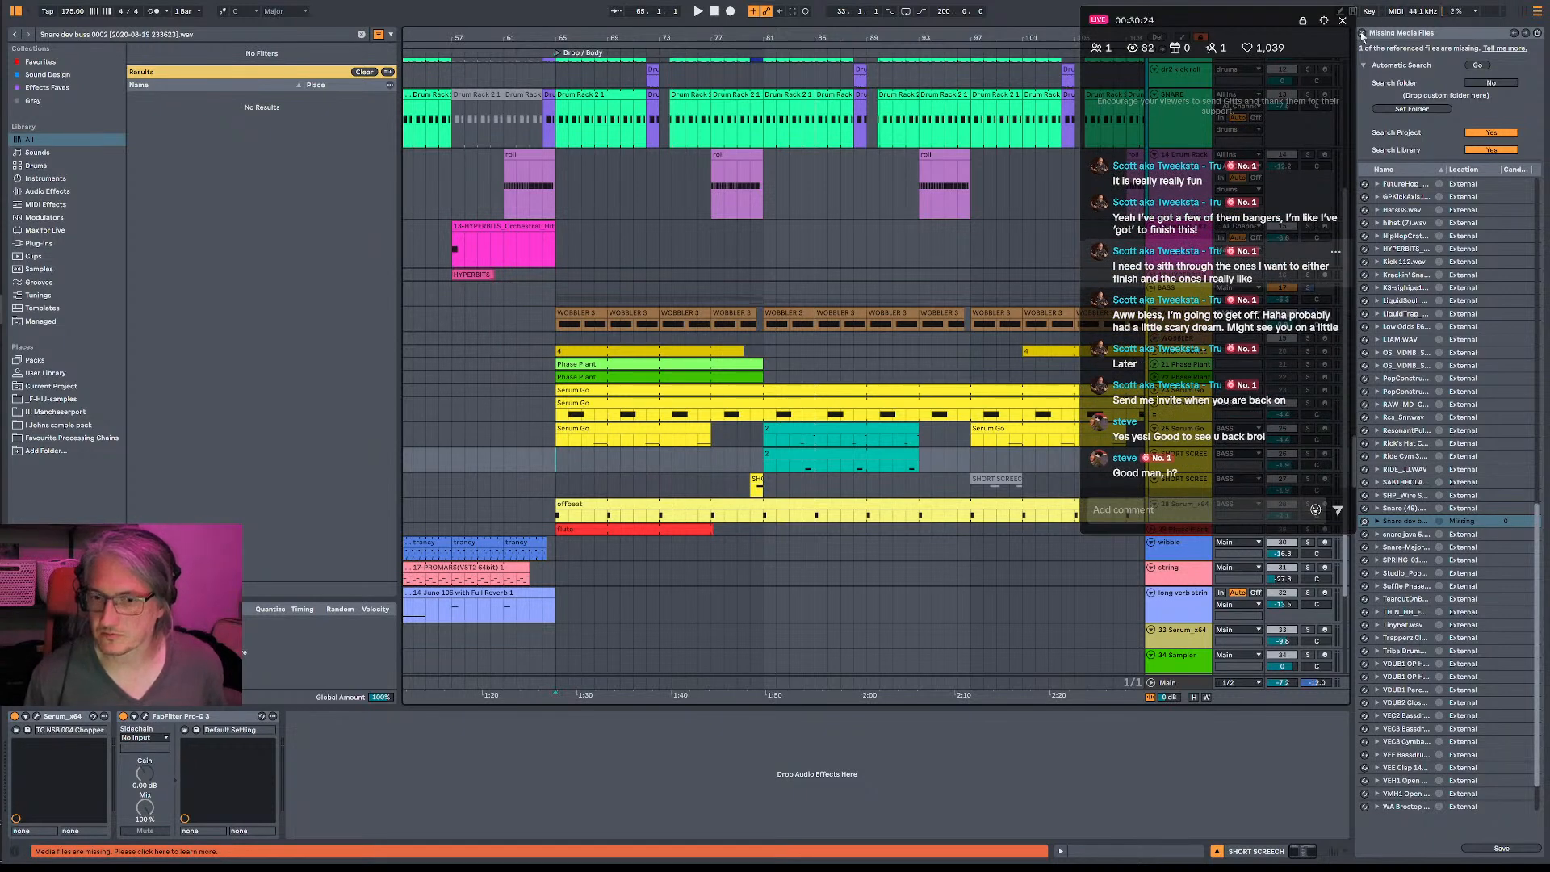
{"action": "left_click", "coordinate": [1377, 521]}
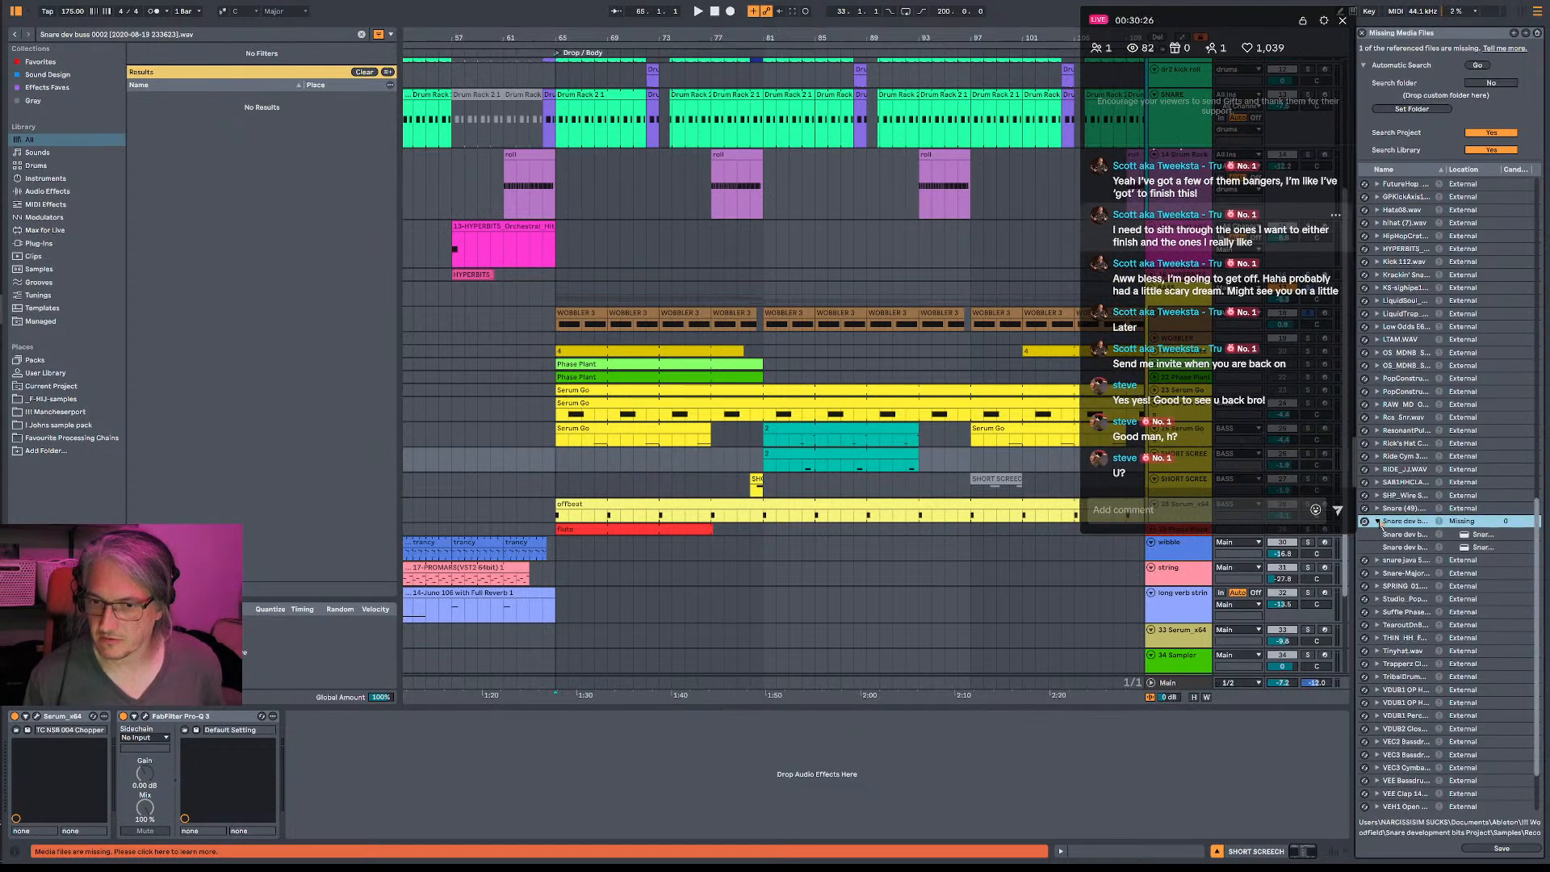
{"action": "left_click", "coordinate": [1365, 522]}
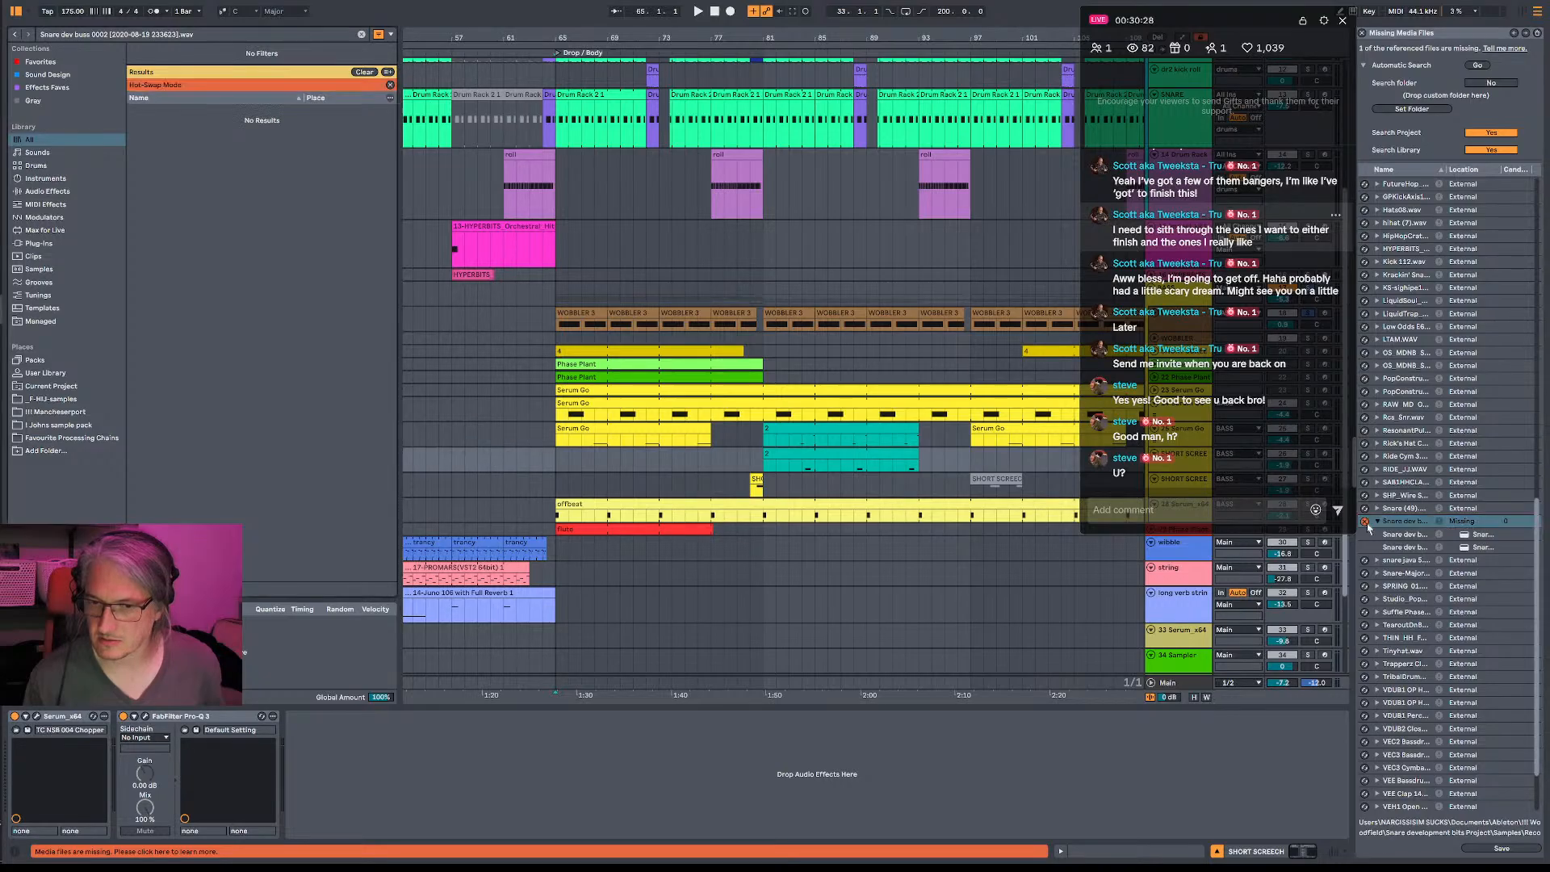
{"action": "left_click", "coordinate": [1365, 523]}
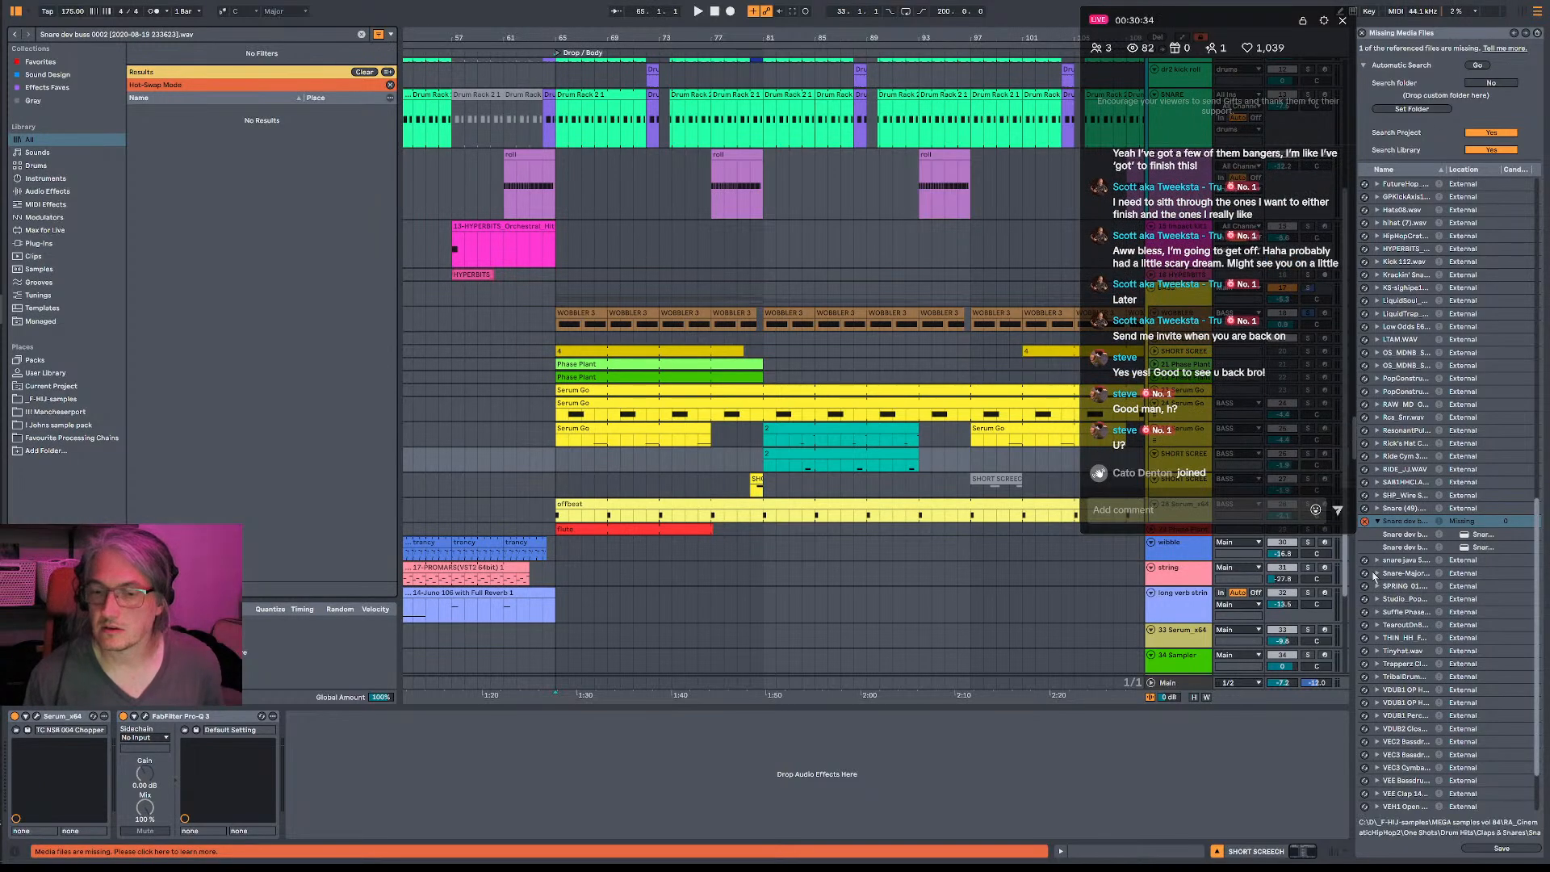
{"action": "left_click", "coordinate": [1364, 522]}
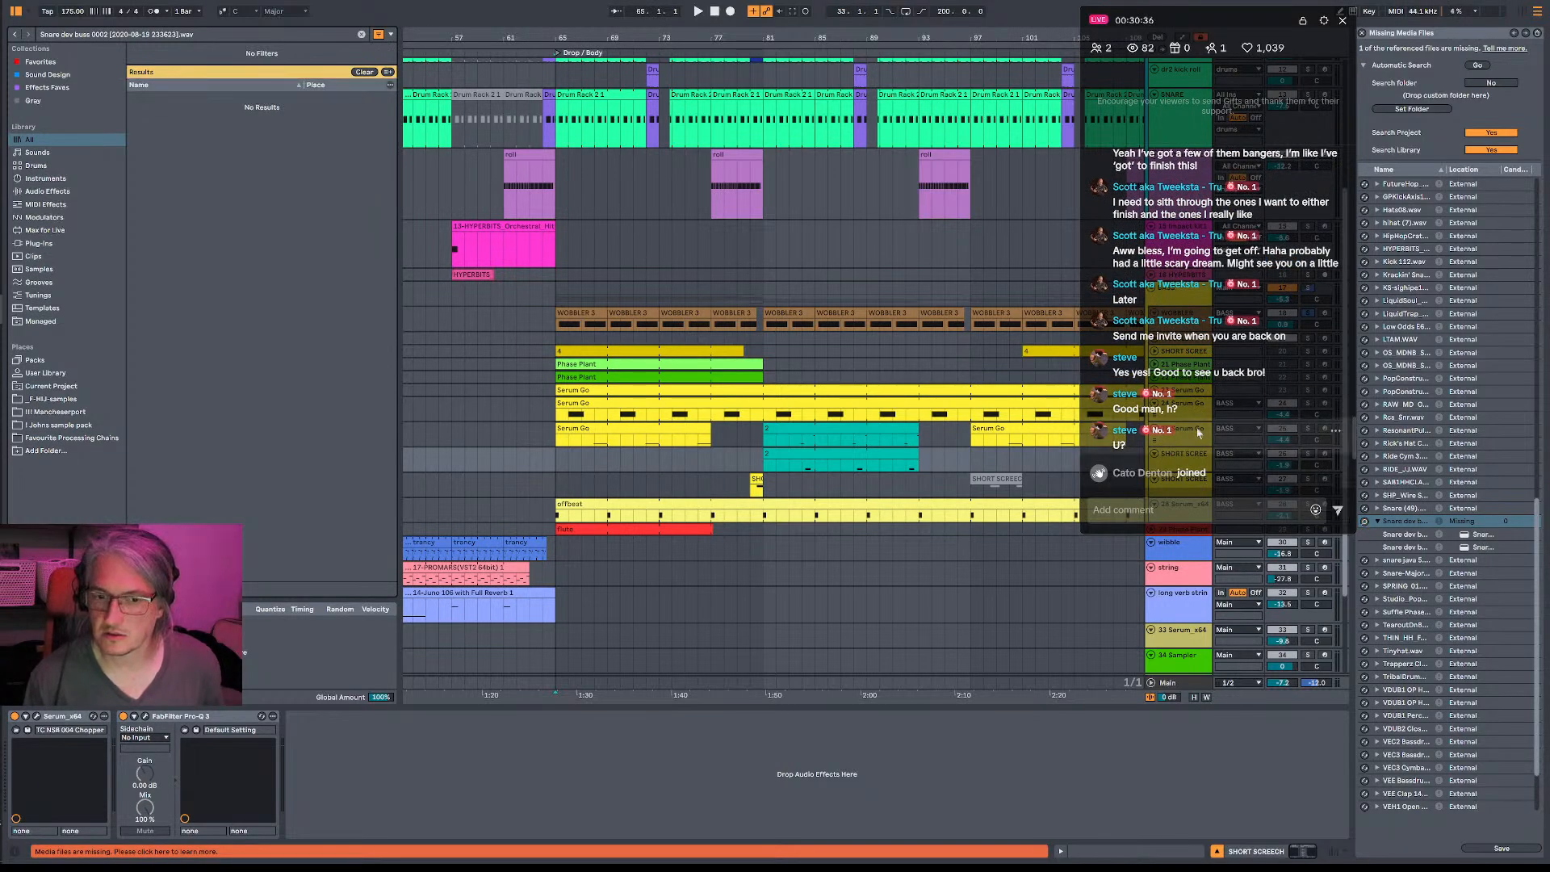
{"action": "left_click", "coordinate": [1378, 522]}
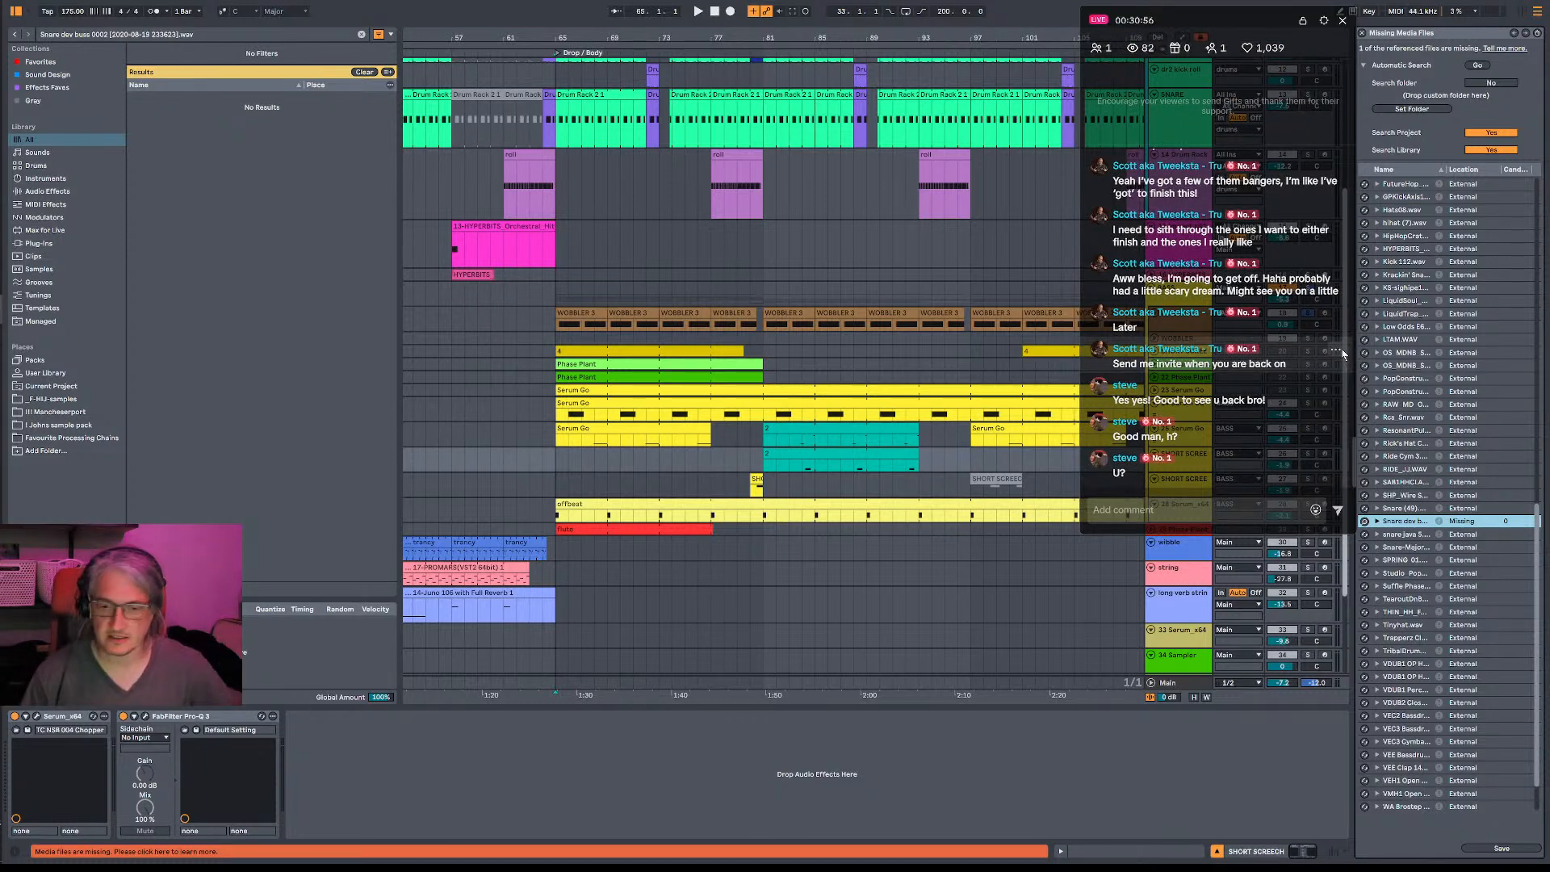
{"action": "left_click", "coordinate": [1363, 34]}
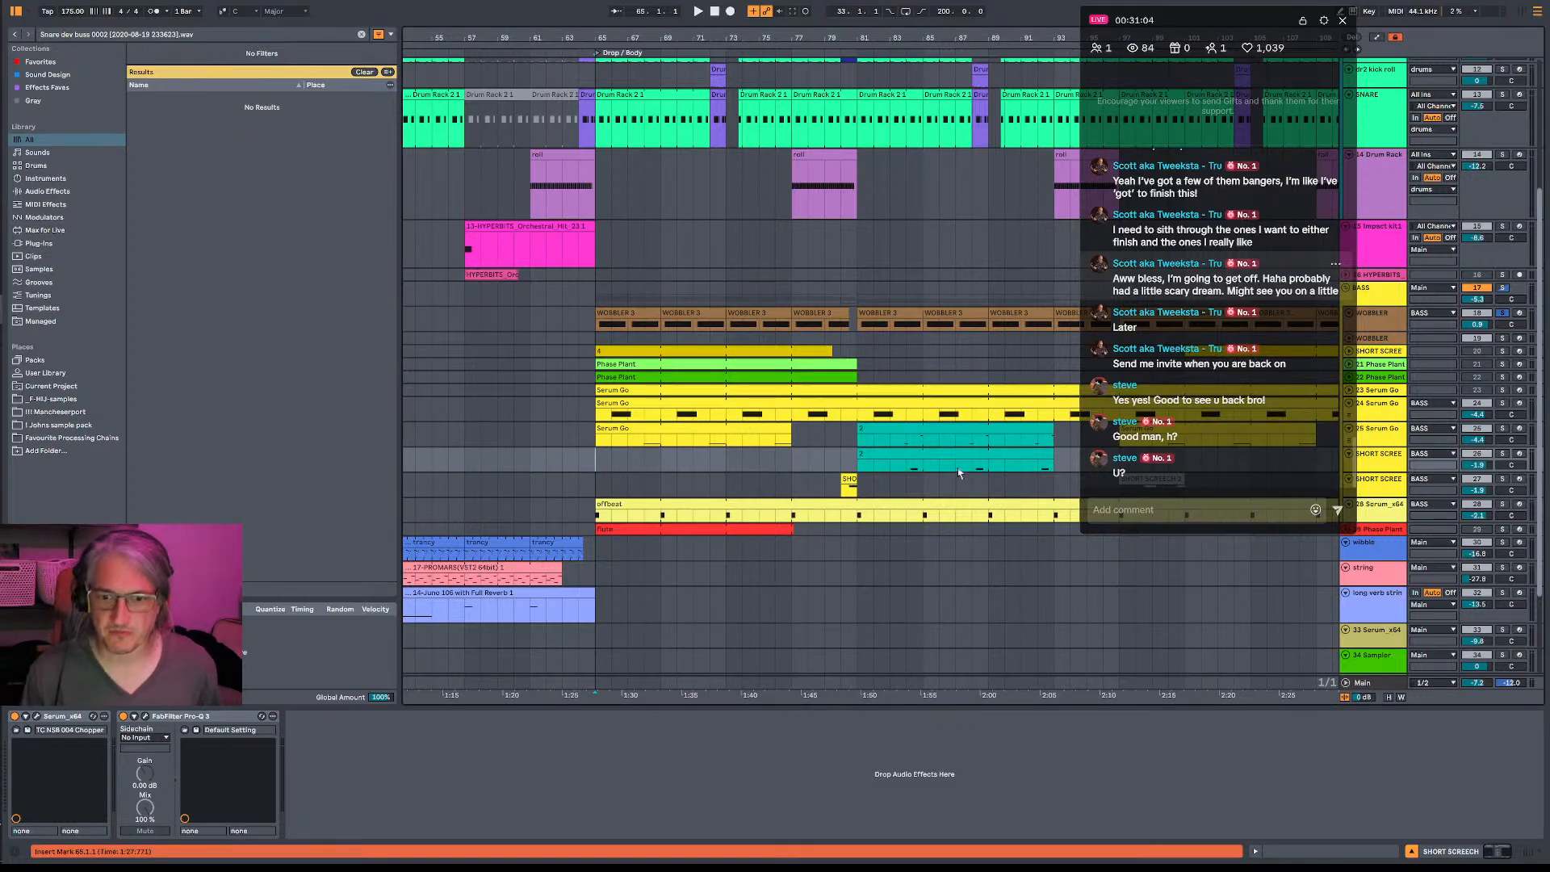
- Unsolo the WOBBLER track and replay the drop with the full mix
{"action": "key", "text": "space"}
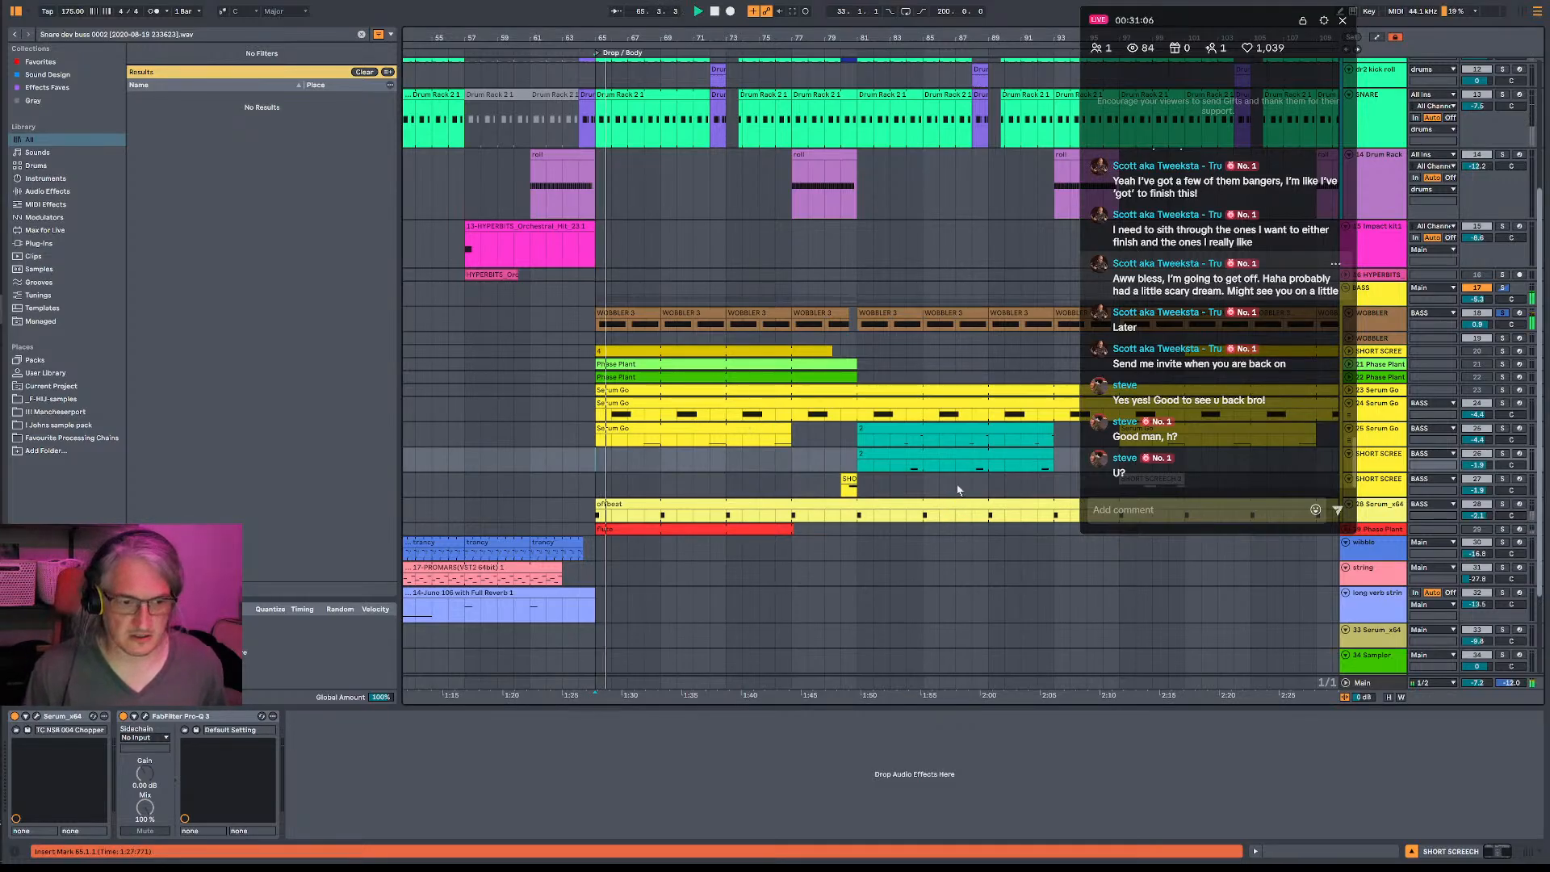
{"action": "left_click", "coordinate": [1504, 314]}
{"action": "key", "text": "space"}
{"action": "key", "text": "space"}
{"action": "key", "text": "space"}
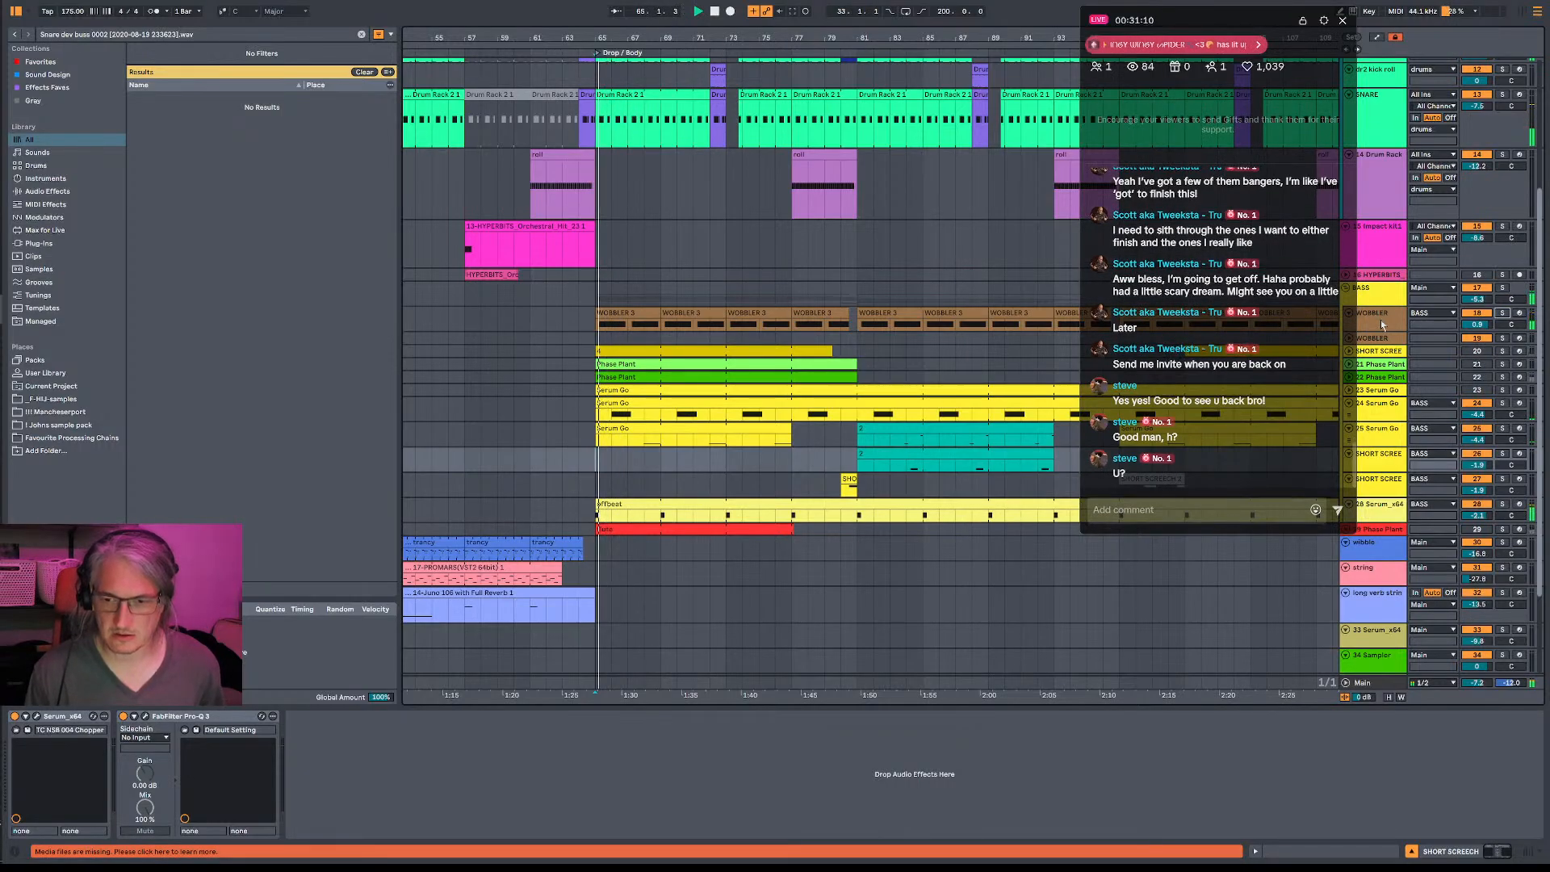
- Unfold the crash track and lower its volume to about -9 dB while auditioning the drop
{"action": "scroll", "coordinate": [651, 105], "scroll_direction": "up", "scroll_amount": 5}
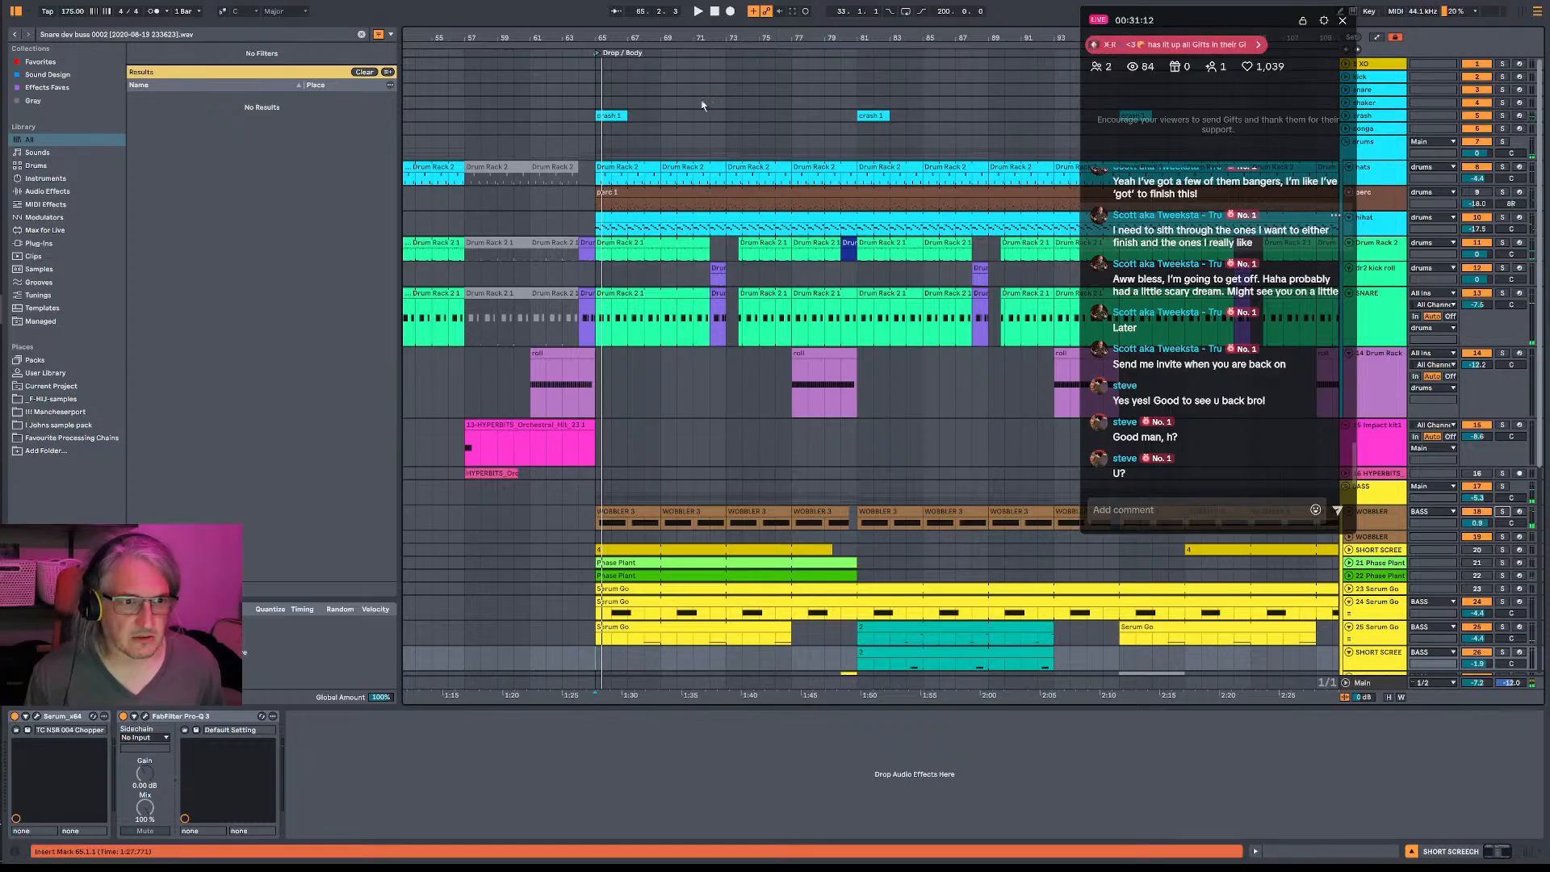
{"action": "left_click", "coordinate": [1365, 118]}
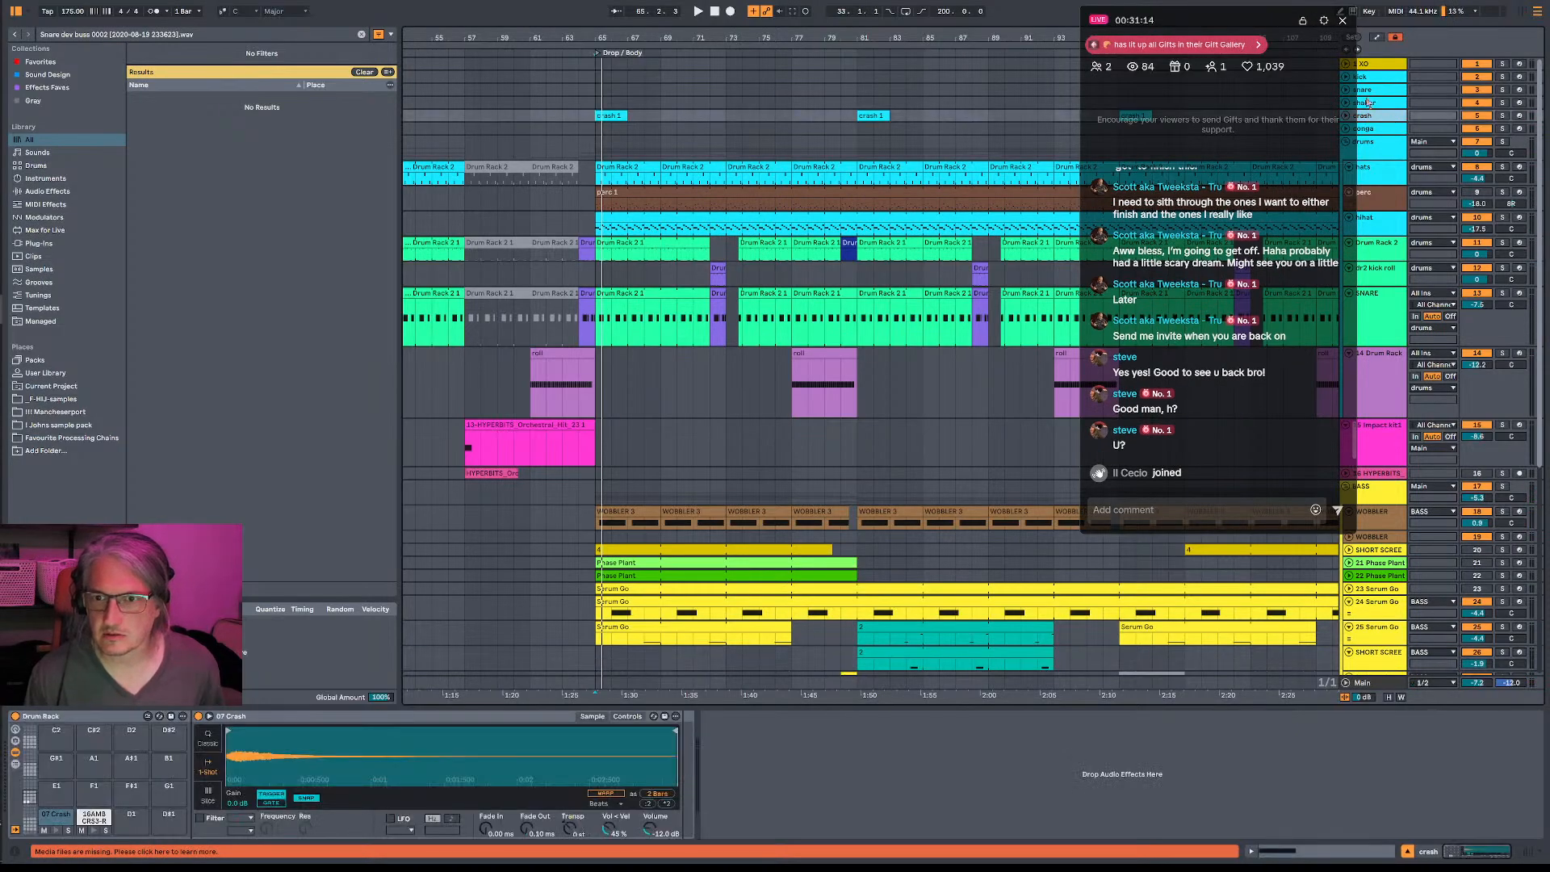
{"action": "left_click", "coordinate": [1346, 115]}
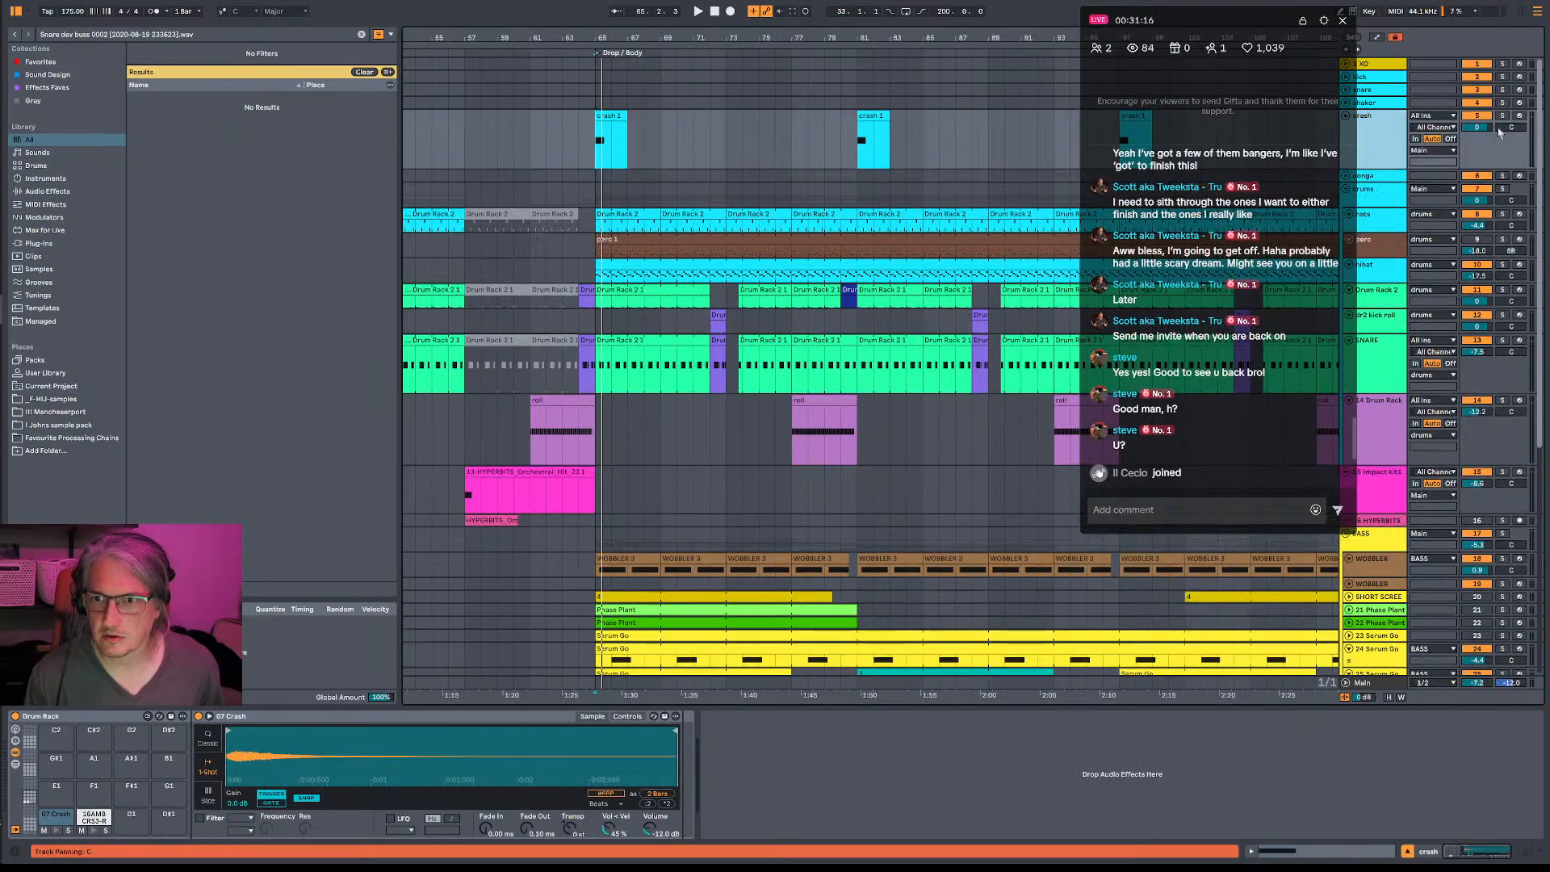
{"action": "left_click_drag", "start_coordinate": [1477, 127], "coordinate": [1478, 153]}
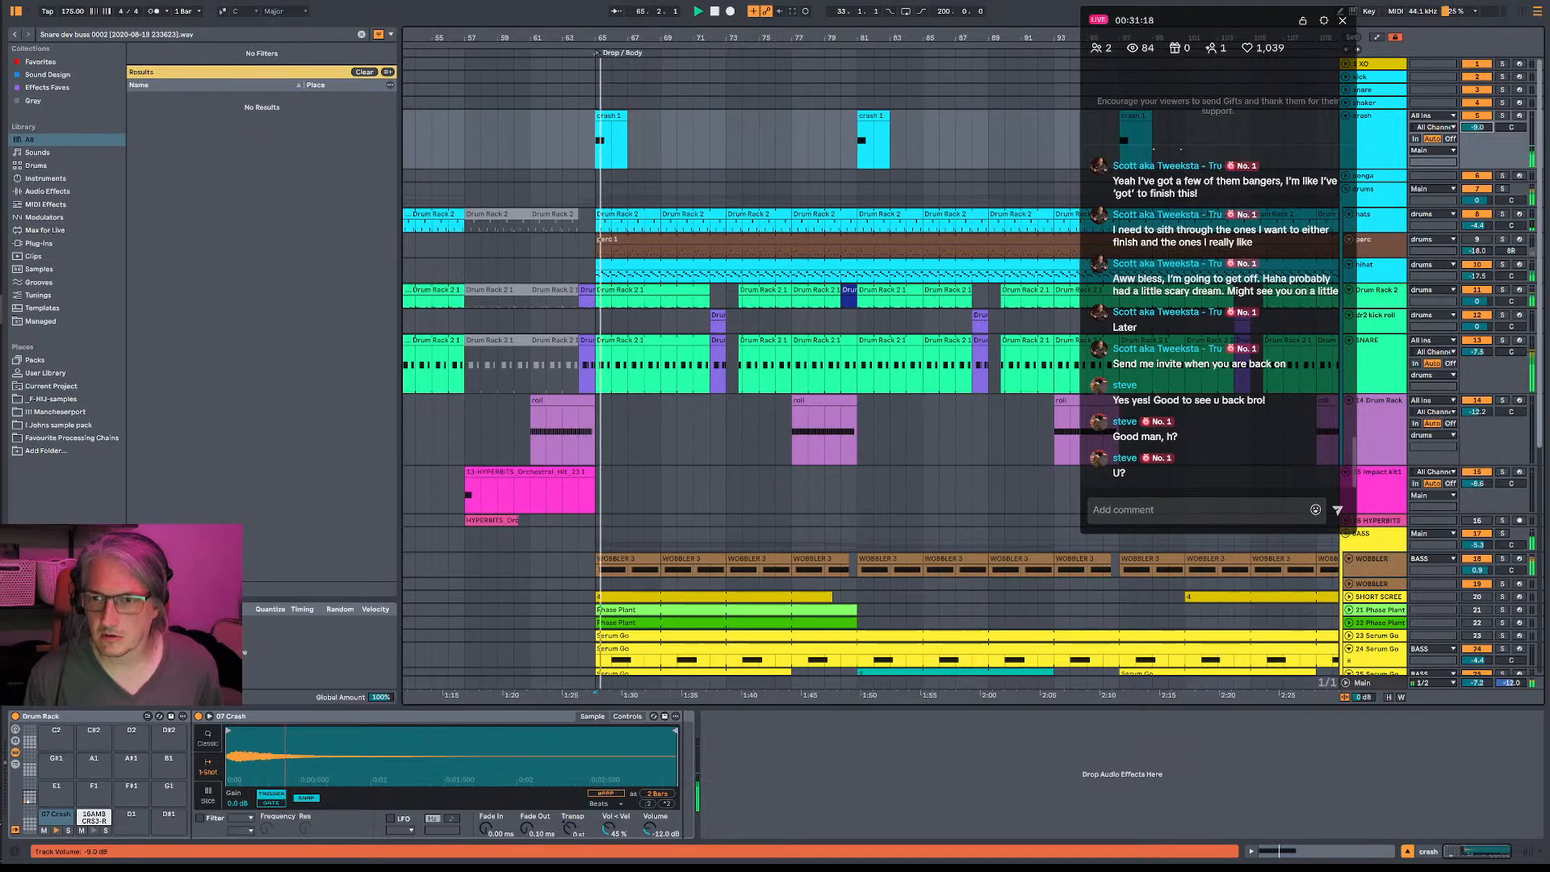
{"action": "scroll", "coordinate": [1261, 426], "scroll_direction": "down", "scroll_amount": 3}
{"action": "scroll", "coordinate": [1243, 396], "scroll_direction": "up", "scroll_amount": 3}
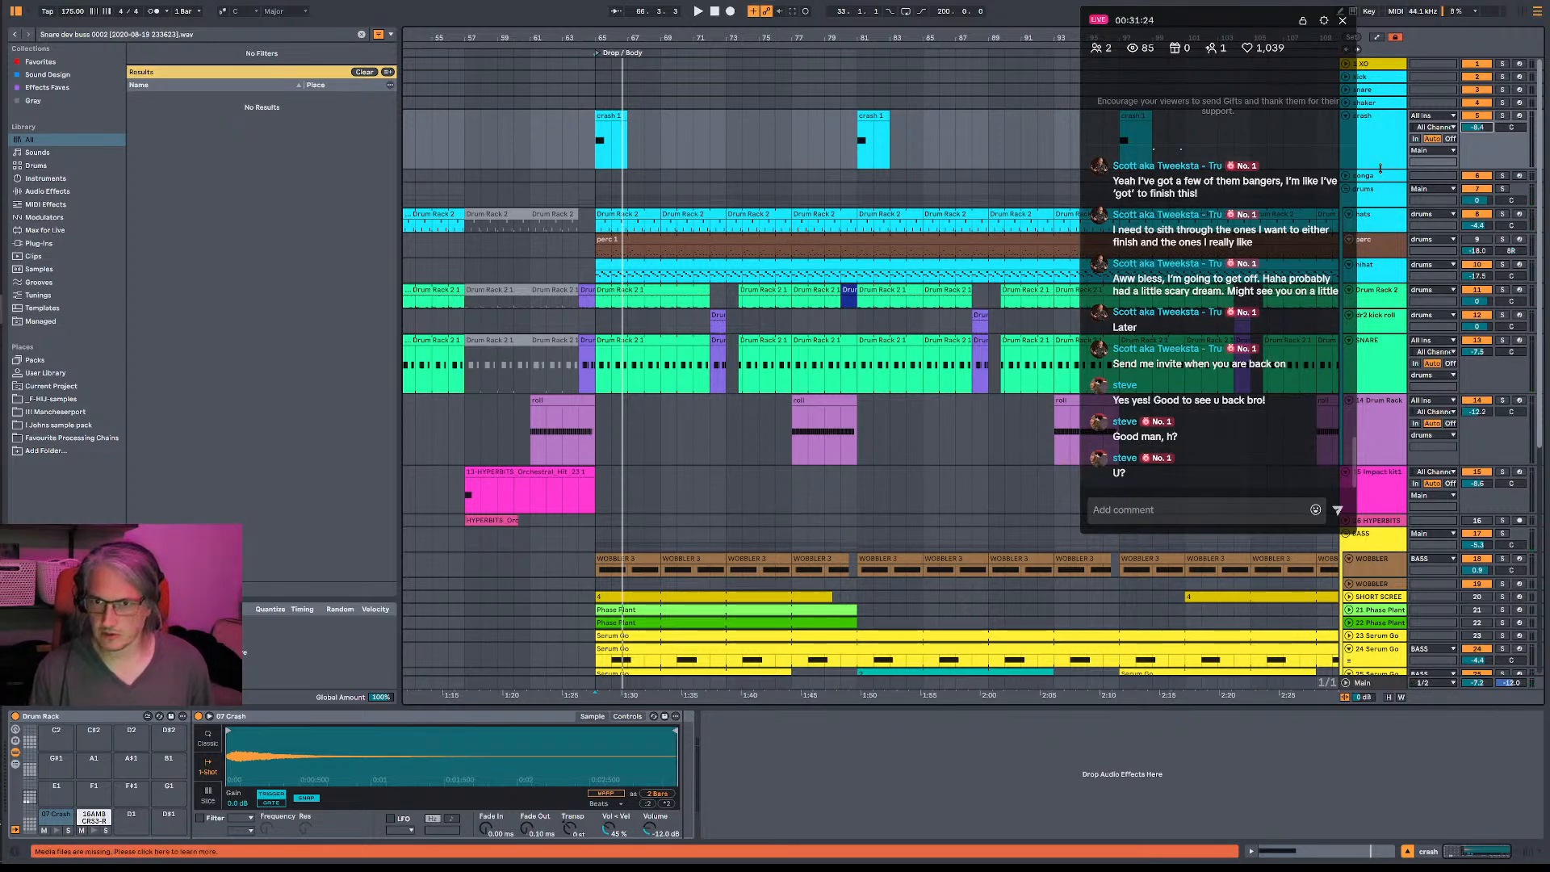
- Replay the drop from bar 65 and check the WOBBLER track using its solo control
{"action": "scroll", "coordinate": [611, 423], "scroll_direction": "down", "scroll_amount": 5}
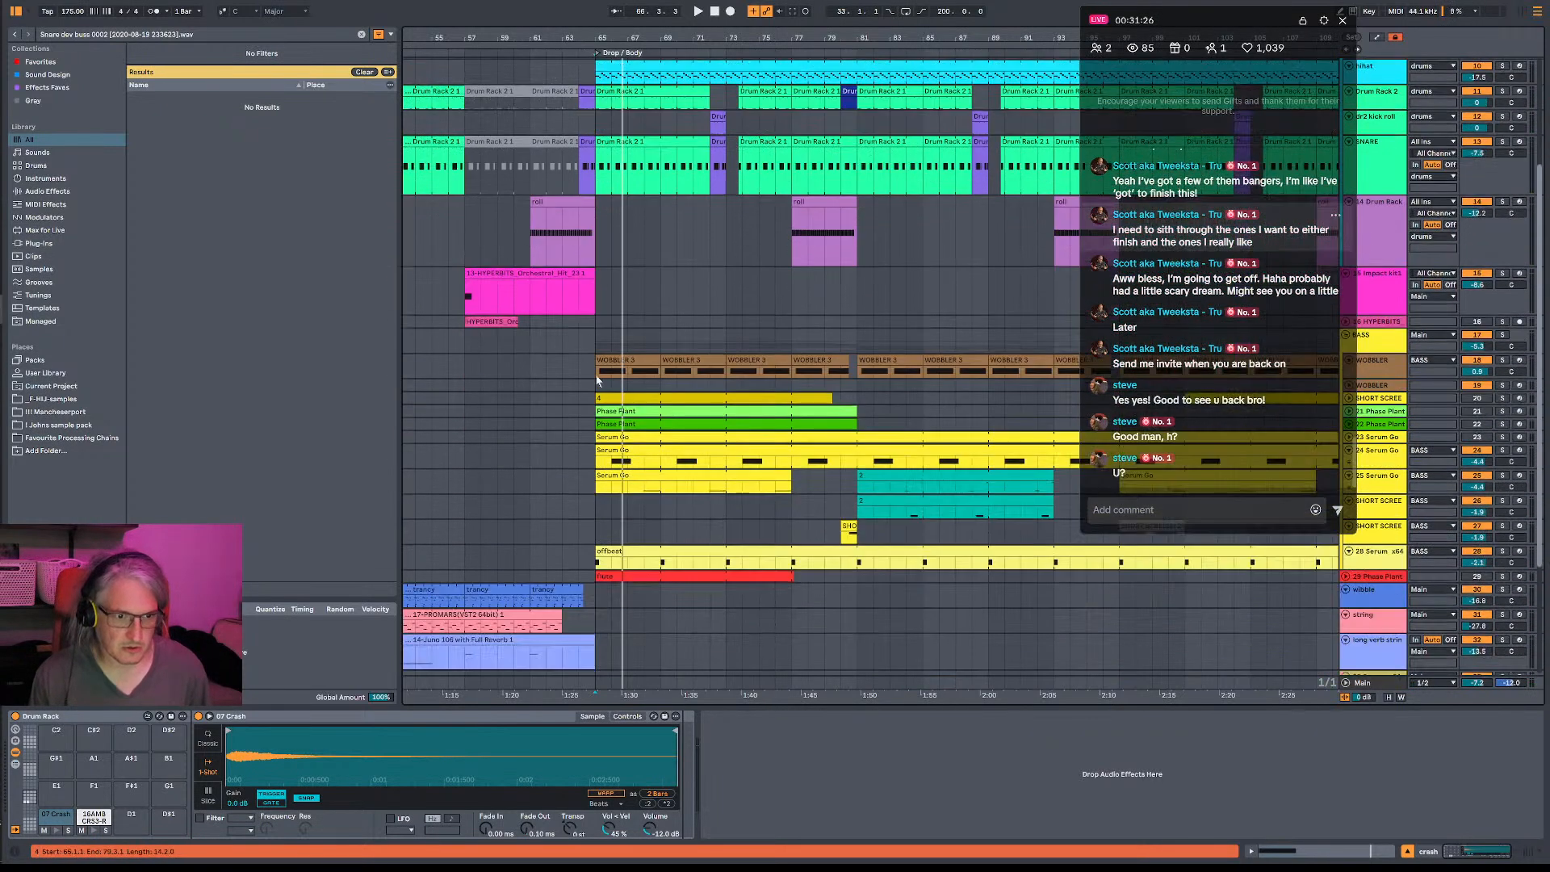
{"action": "left_click", "coordinate": [627, 341]}
{"action": "key", "text": "space"}
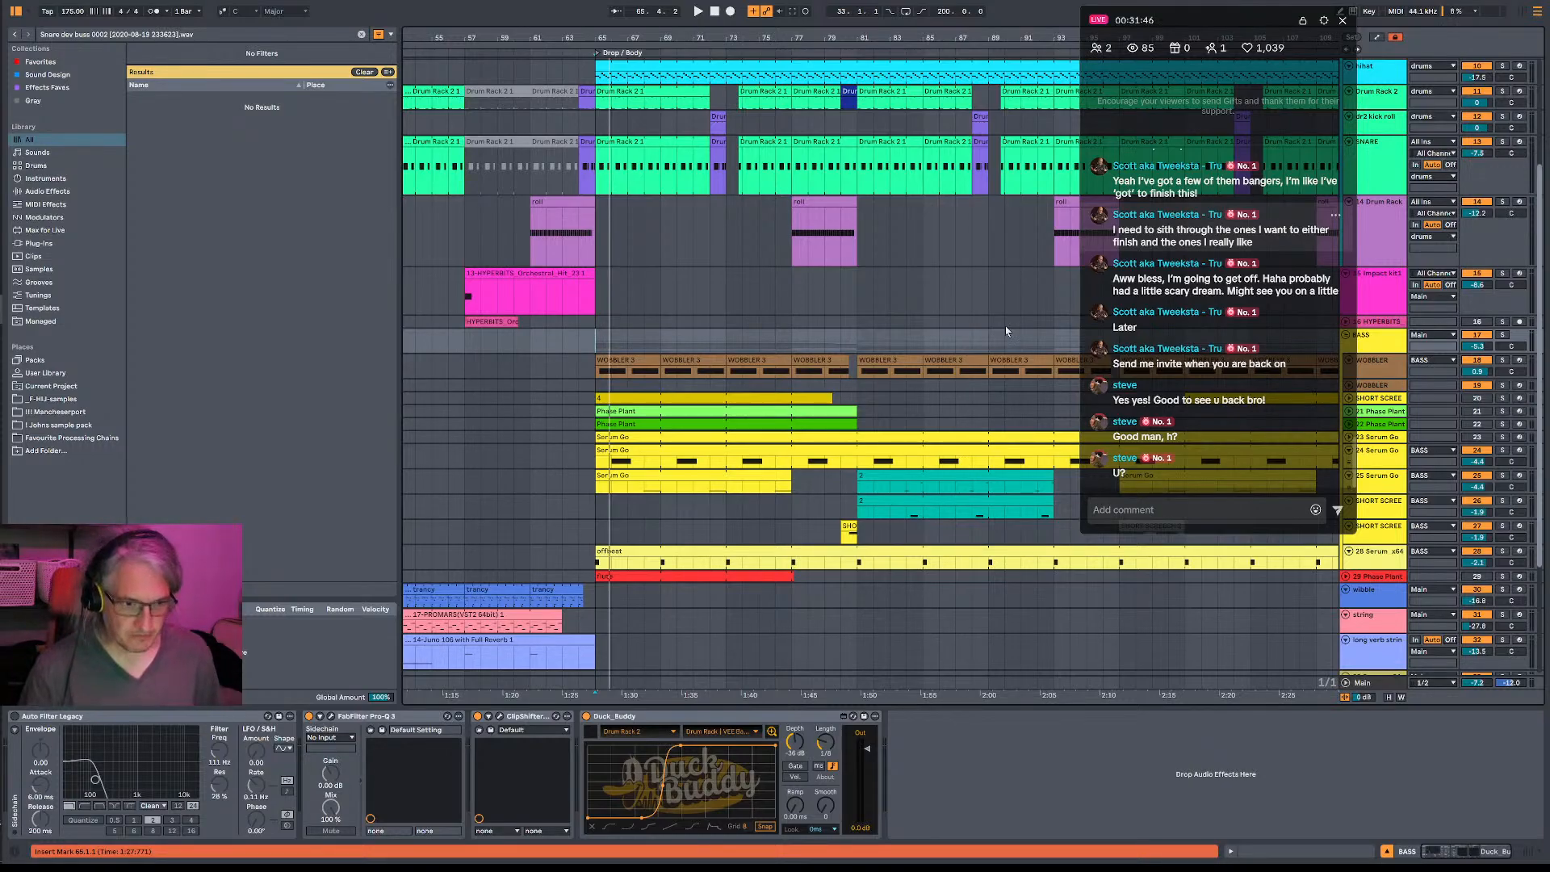
{"action": "left_click", "coordinate": [598, 348]}
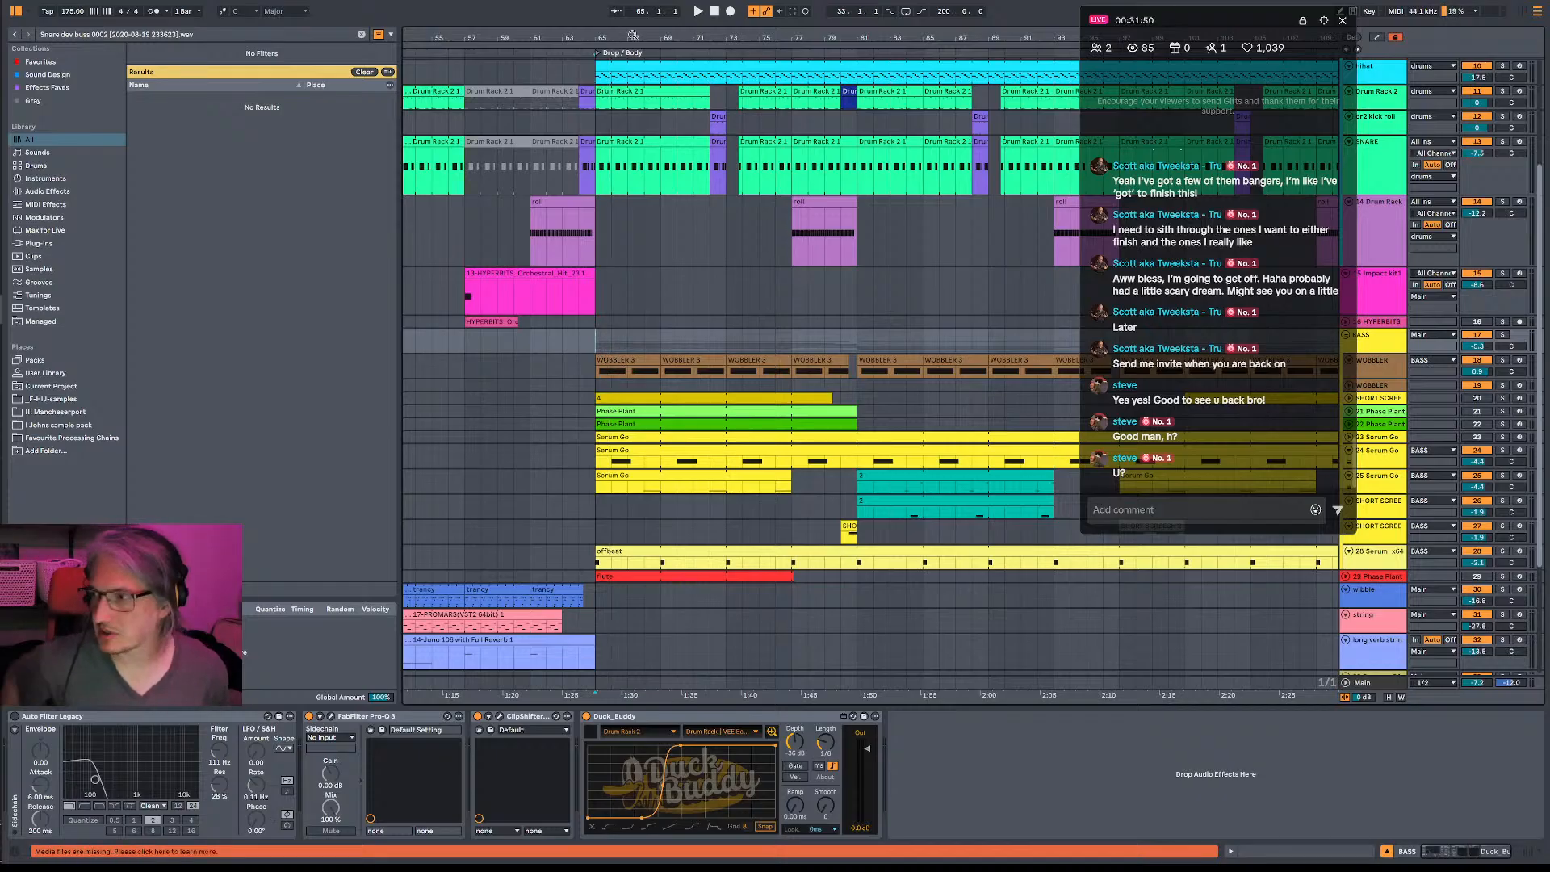
{"action": "key", "text": "space"}
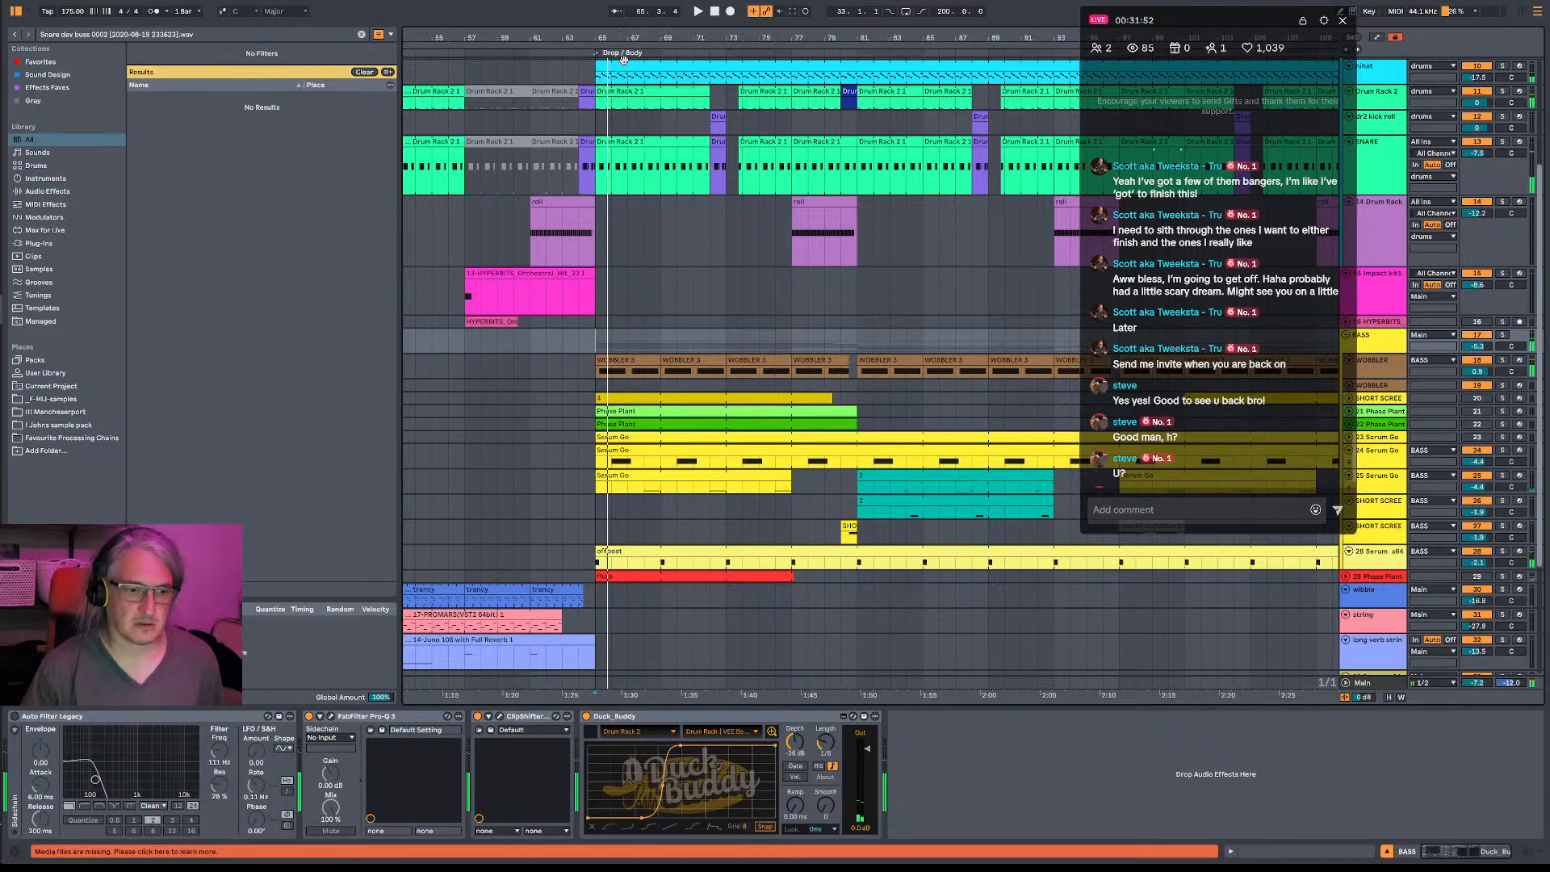
{"action": "left_click", "coordinate": [1385, 373]}
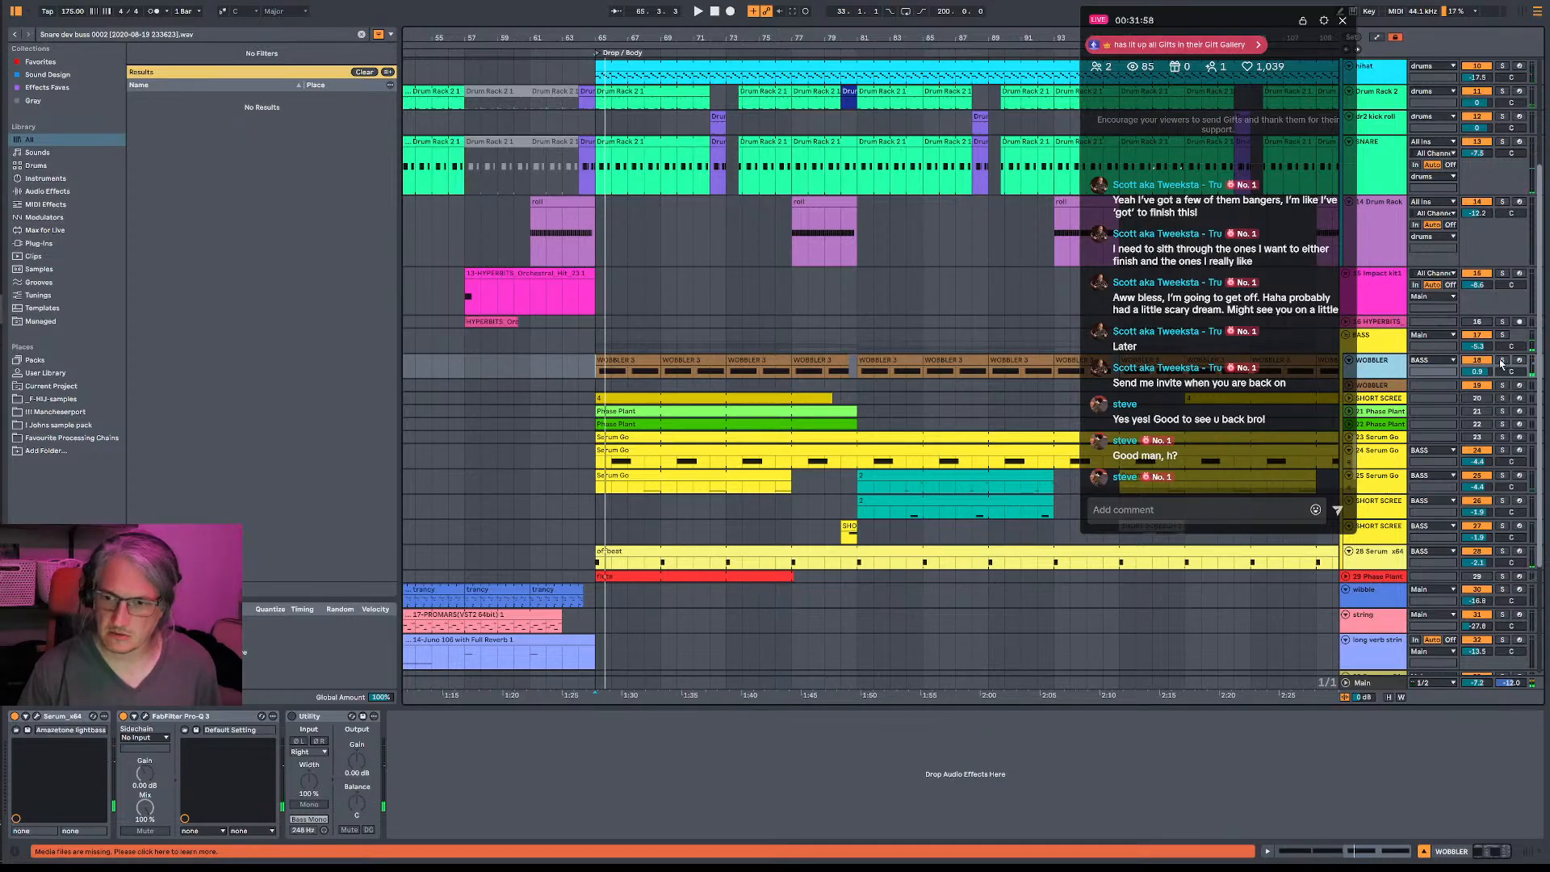
{"action": "left_click", "coordinate": [1501, 361]}
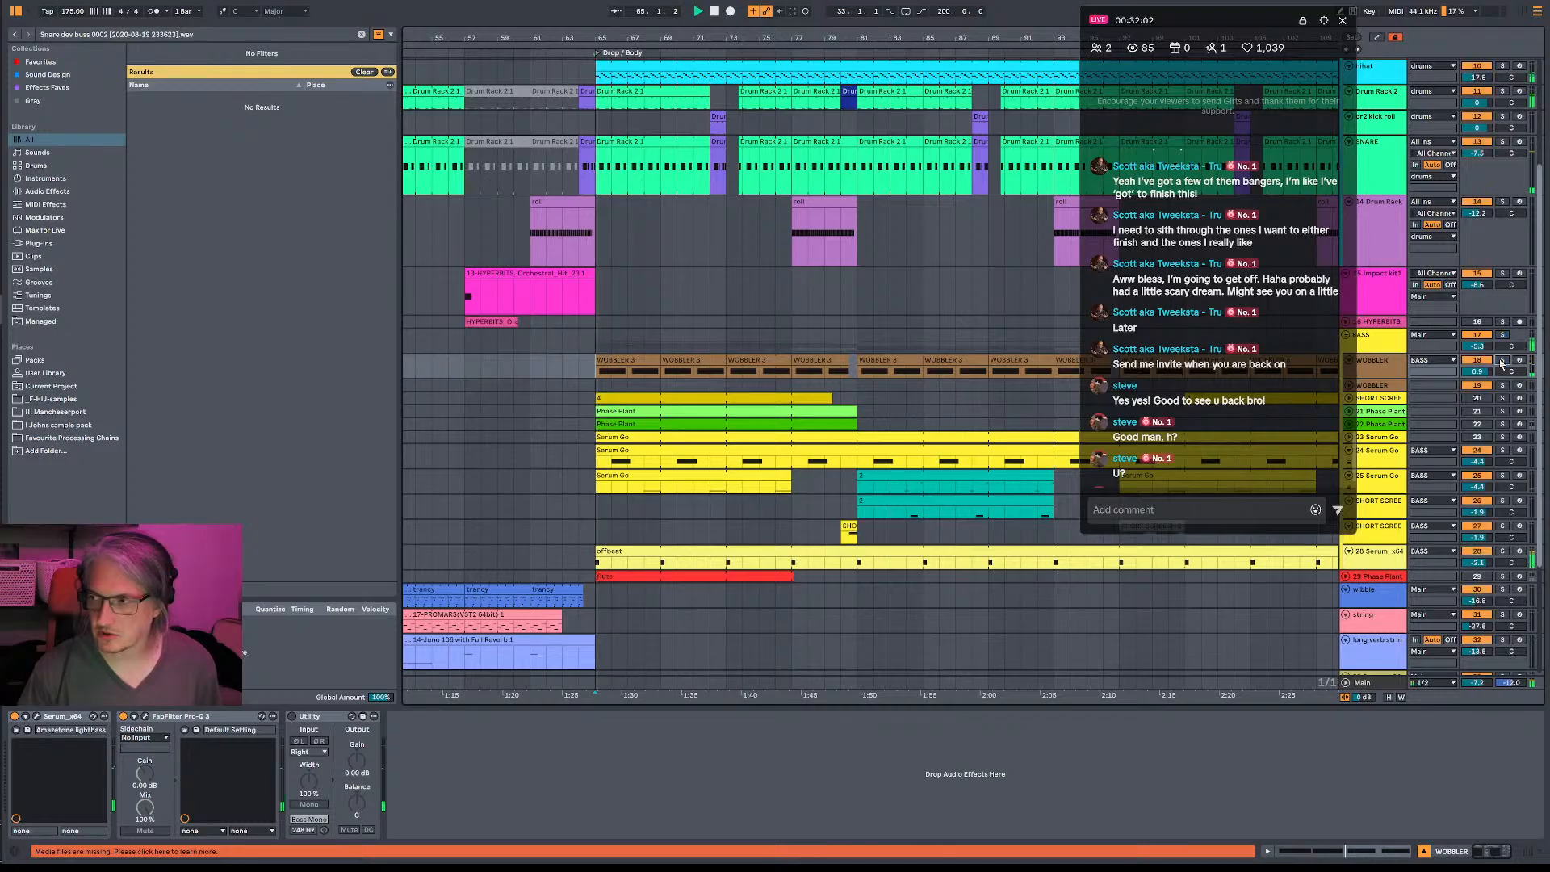
- Open the WOBBLER track's Serum synth and show its effects page
{"action": "left_click", "coordinate": [1387, 369]}
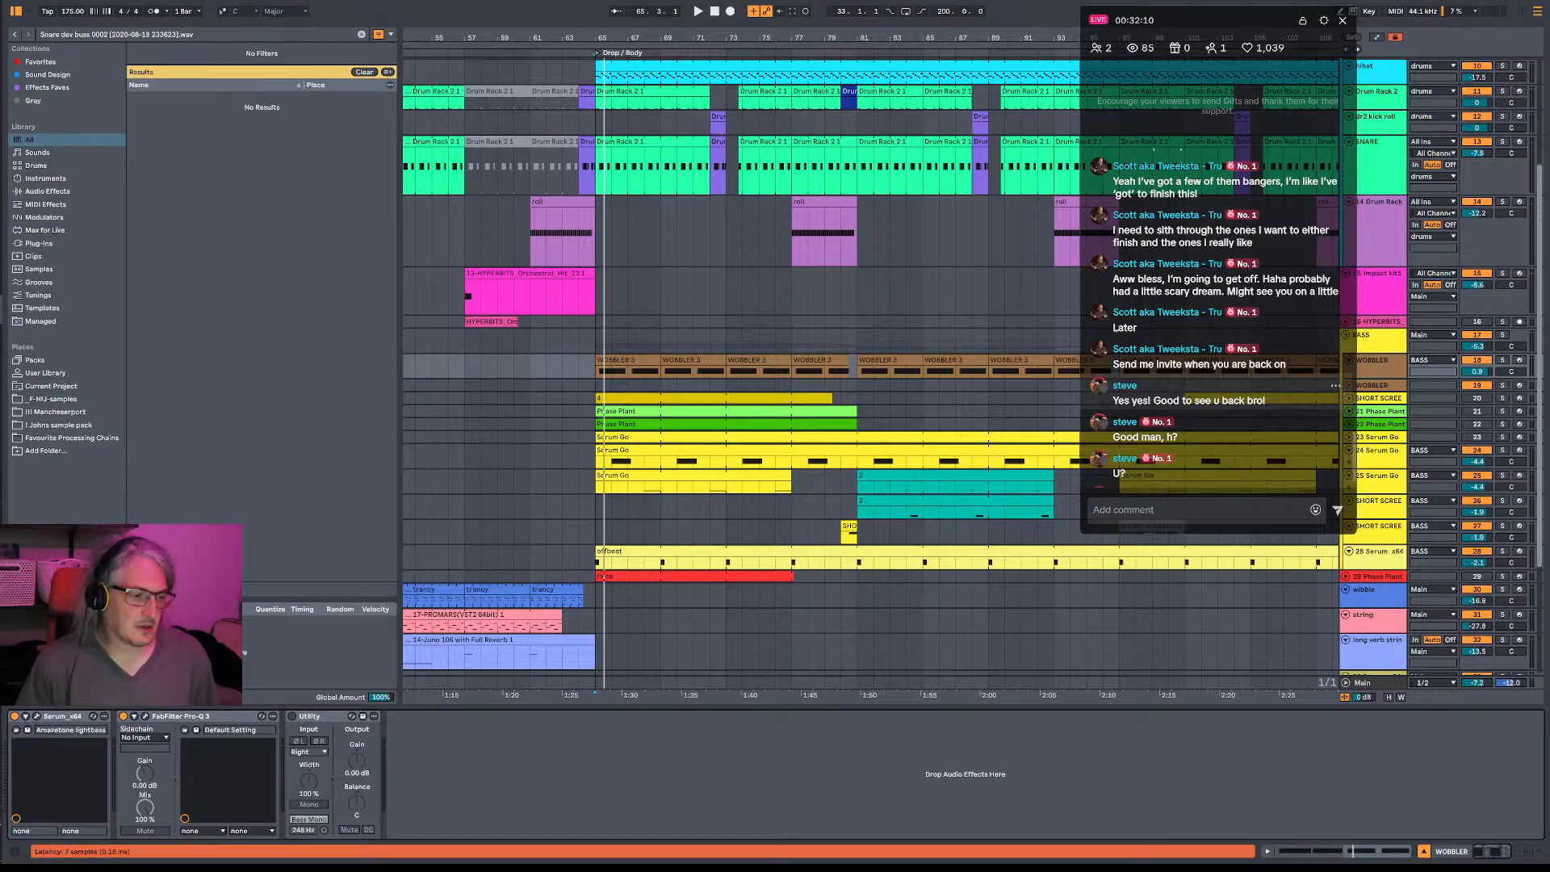
{"action": "left_click", "coordinate": [37, 717]}
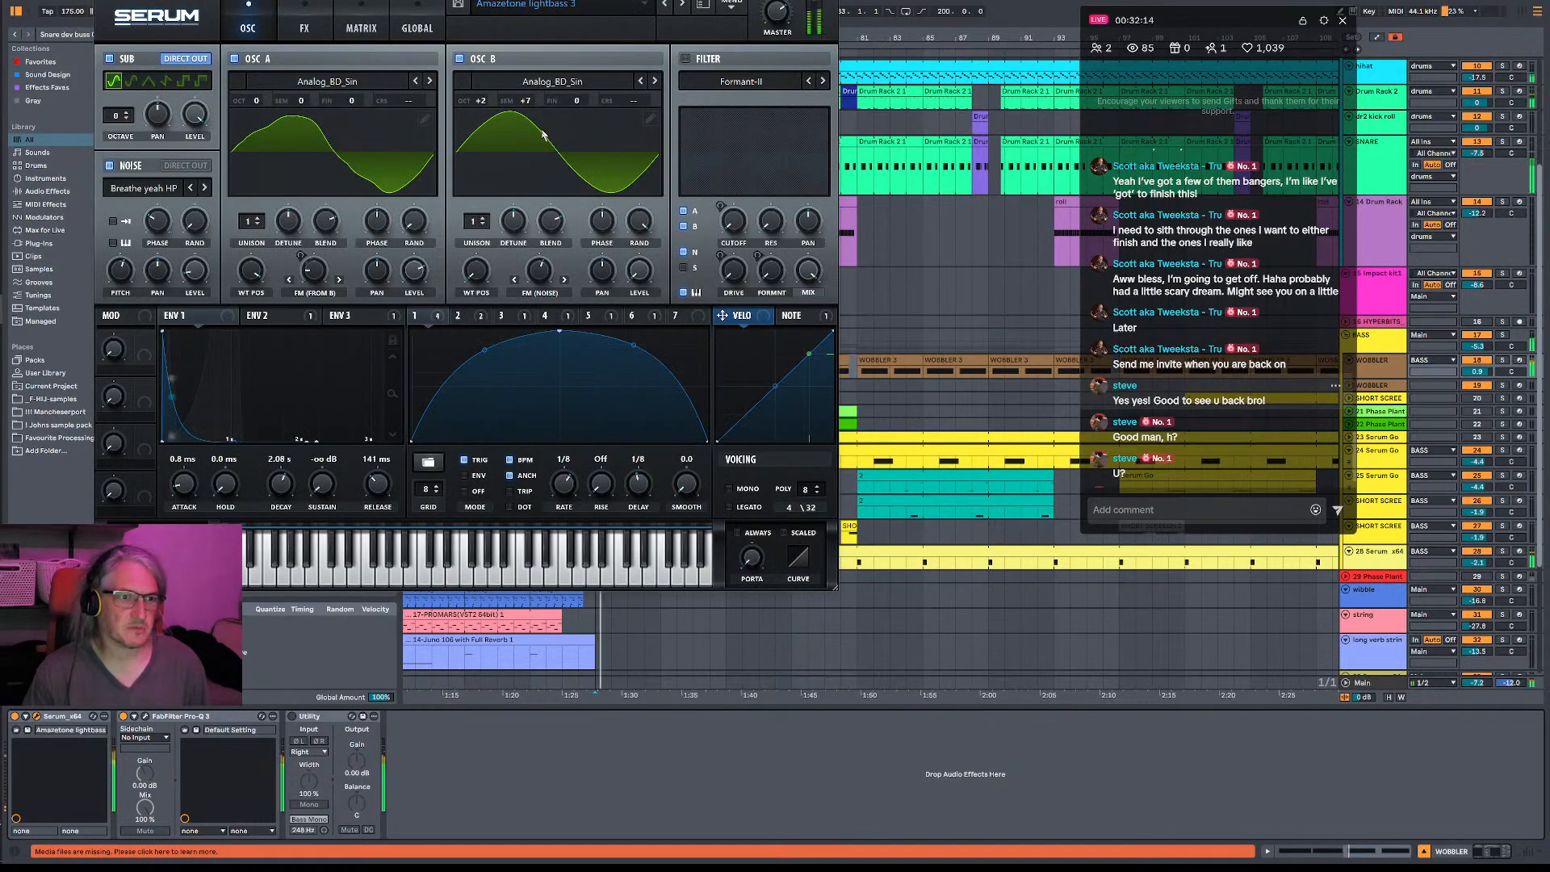
{"action": "left_click", "coordinate": [301, 17]}
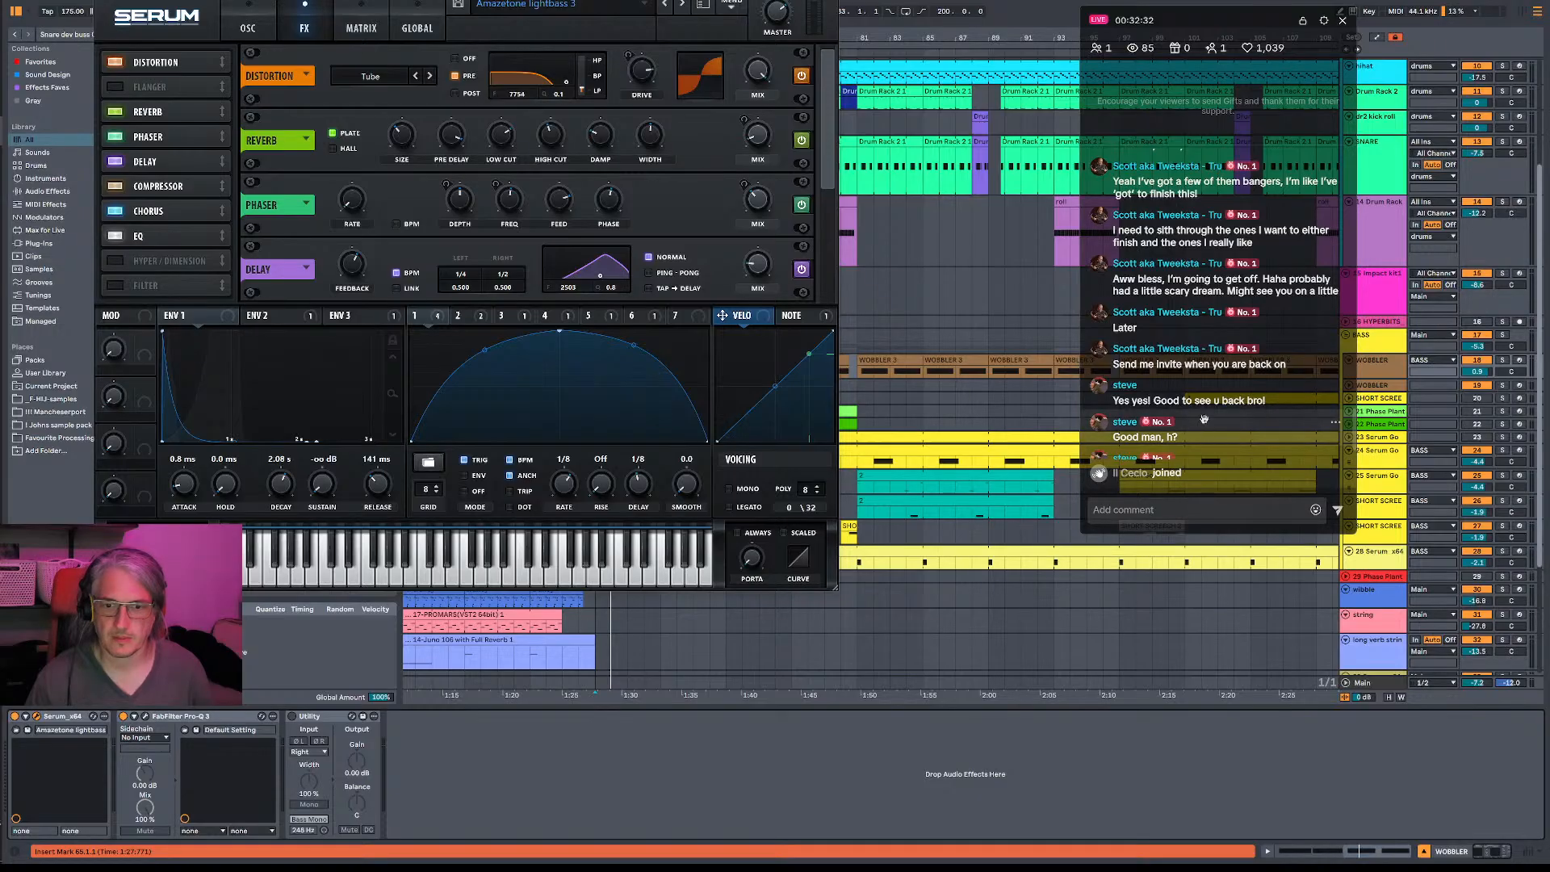
- Look through the devices on the SHORT SCREECH tracks and the neighbouring Serum bass track
{"action": "scroll", "coordinate": [1205, 424], "scroll_direction": "down", "scroll_amount": 1}
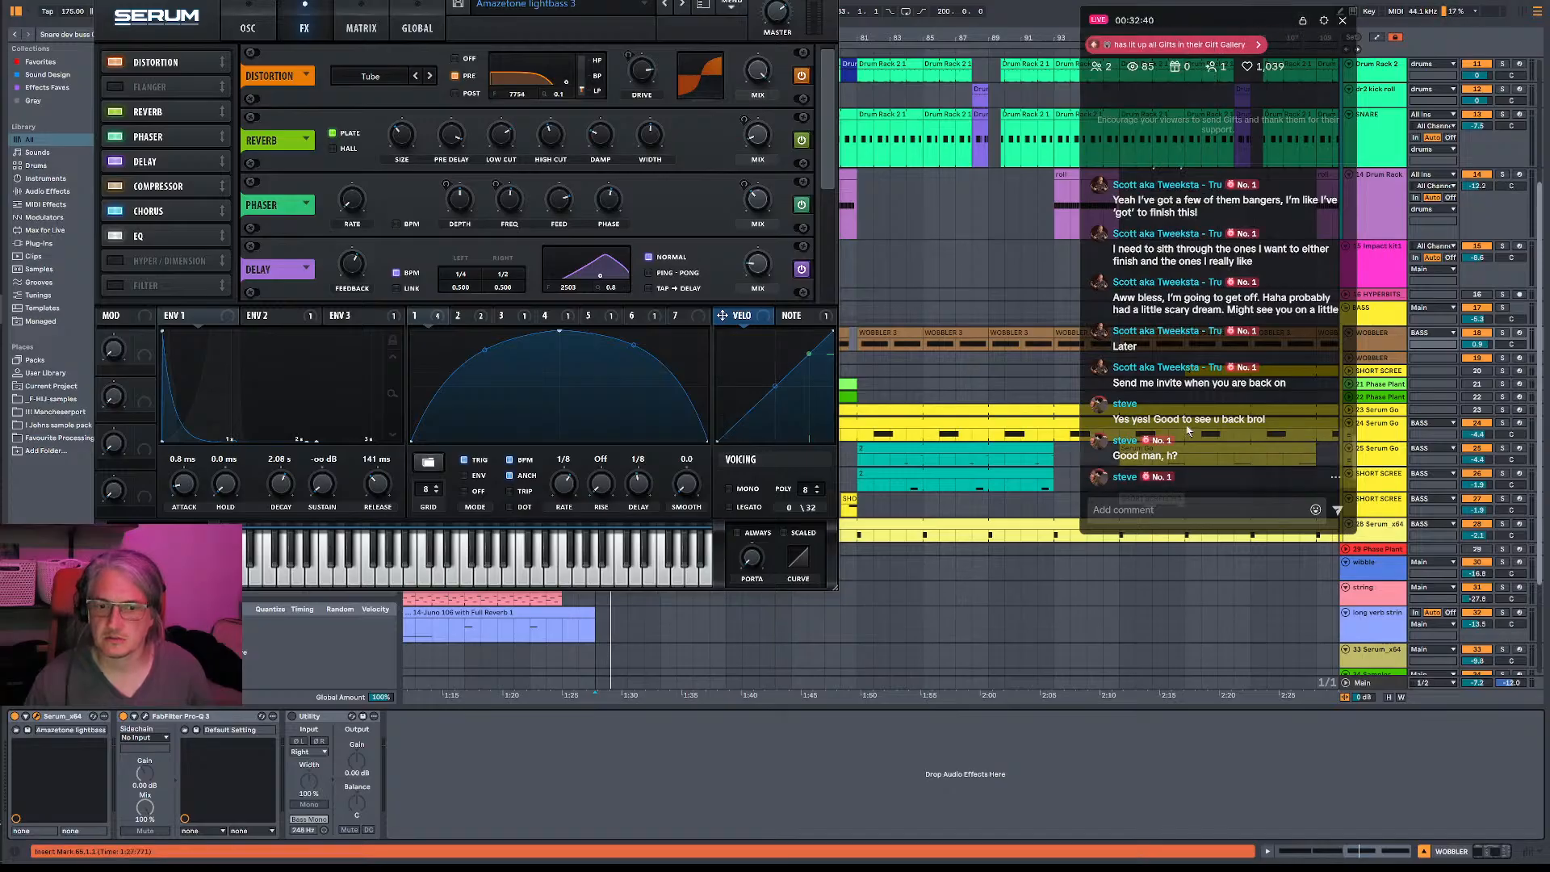
{"action": "scroll", "coordinate": [1282, 490], "scroll_direction": "down", "scroll_amount": 3}
{"action": "scroll", "coordinate": [1283, 491], "scroll_direction": "up", "scroll_amount": 3}
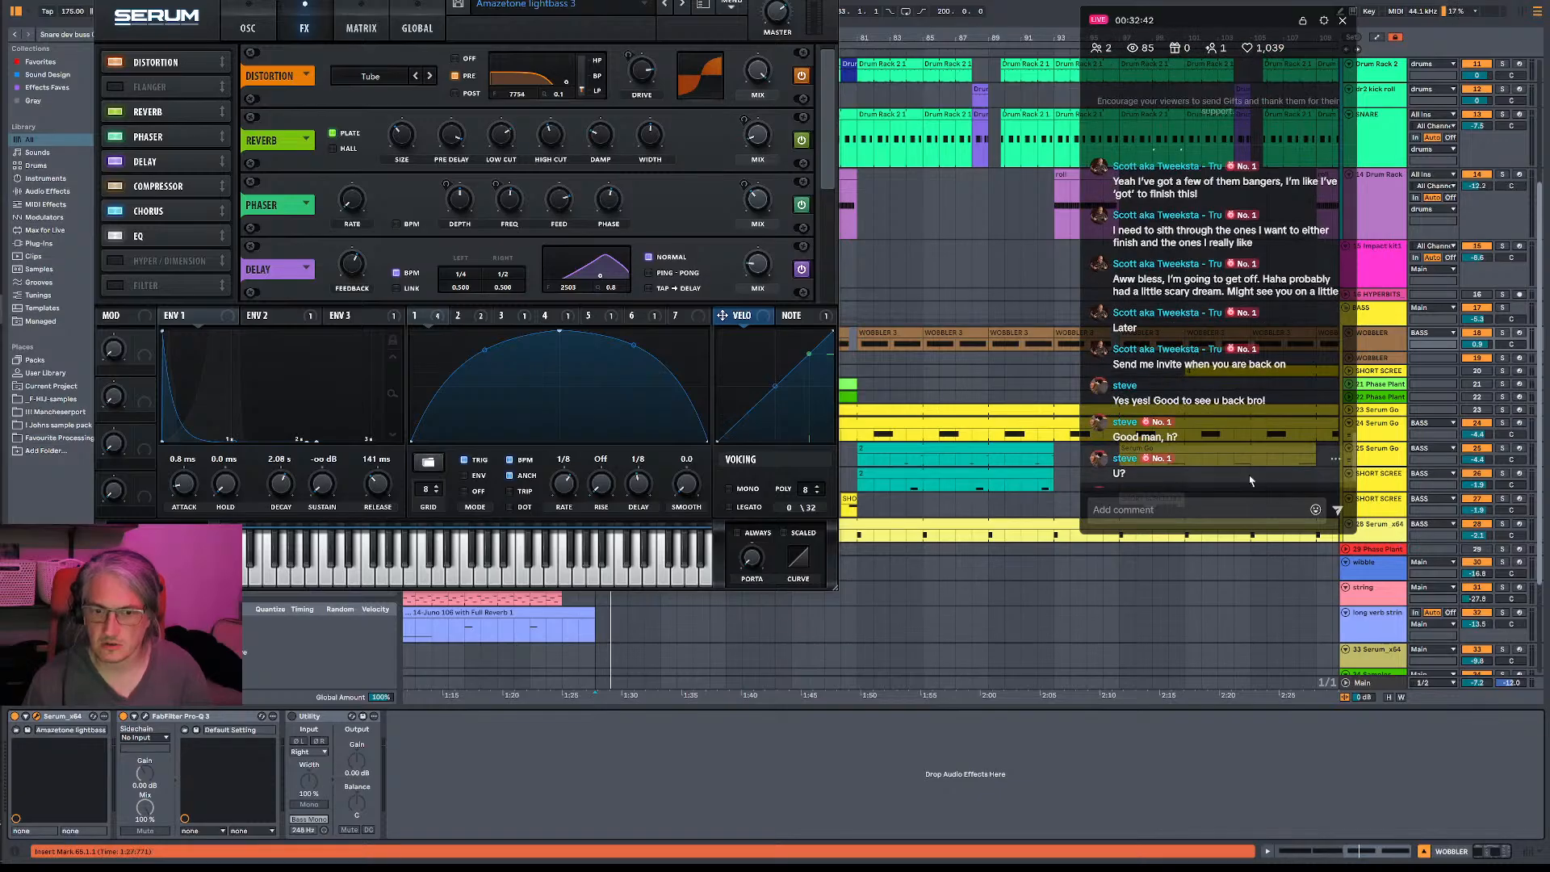
{"action": "left_click", "coordinate": [1291, 498]}
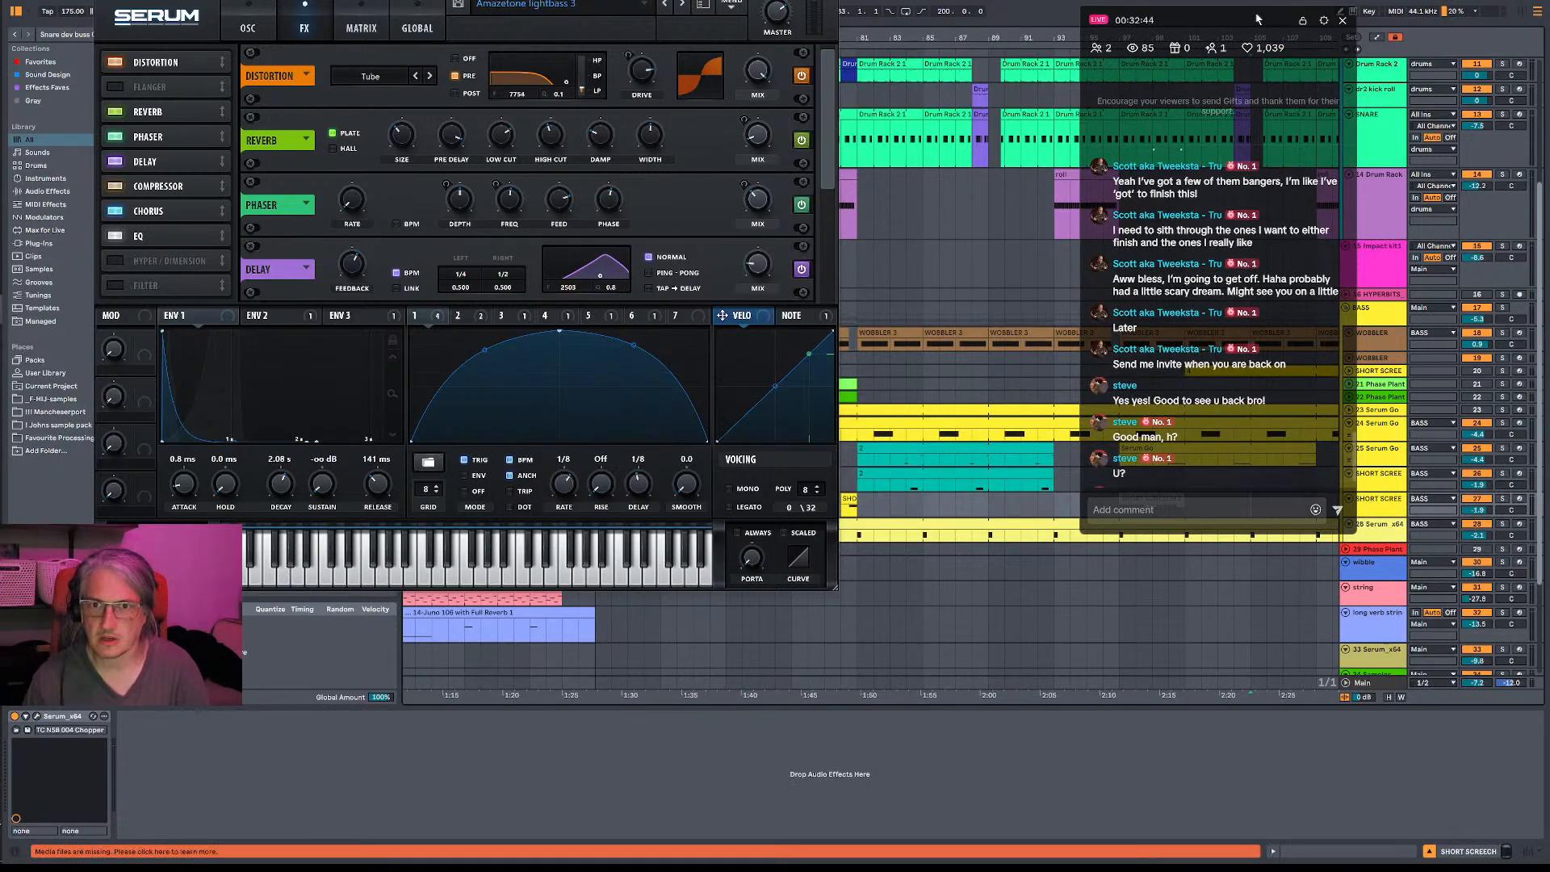
{"action": "key", "text": "Down"}
{"action": "key", "text": "Down"}
{"action": "key", "text": "Up"}
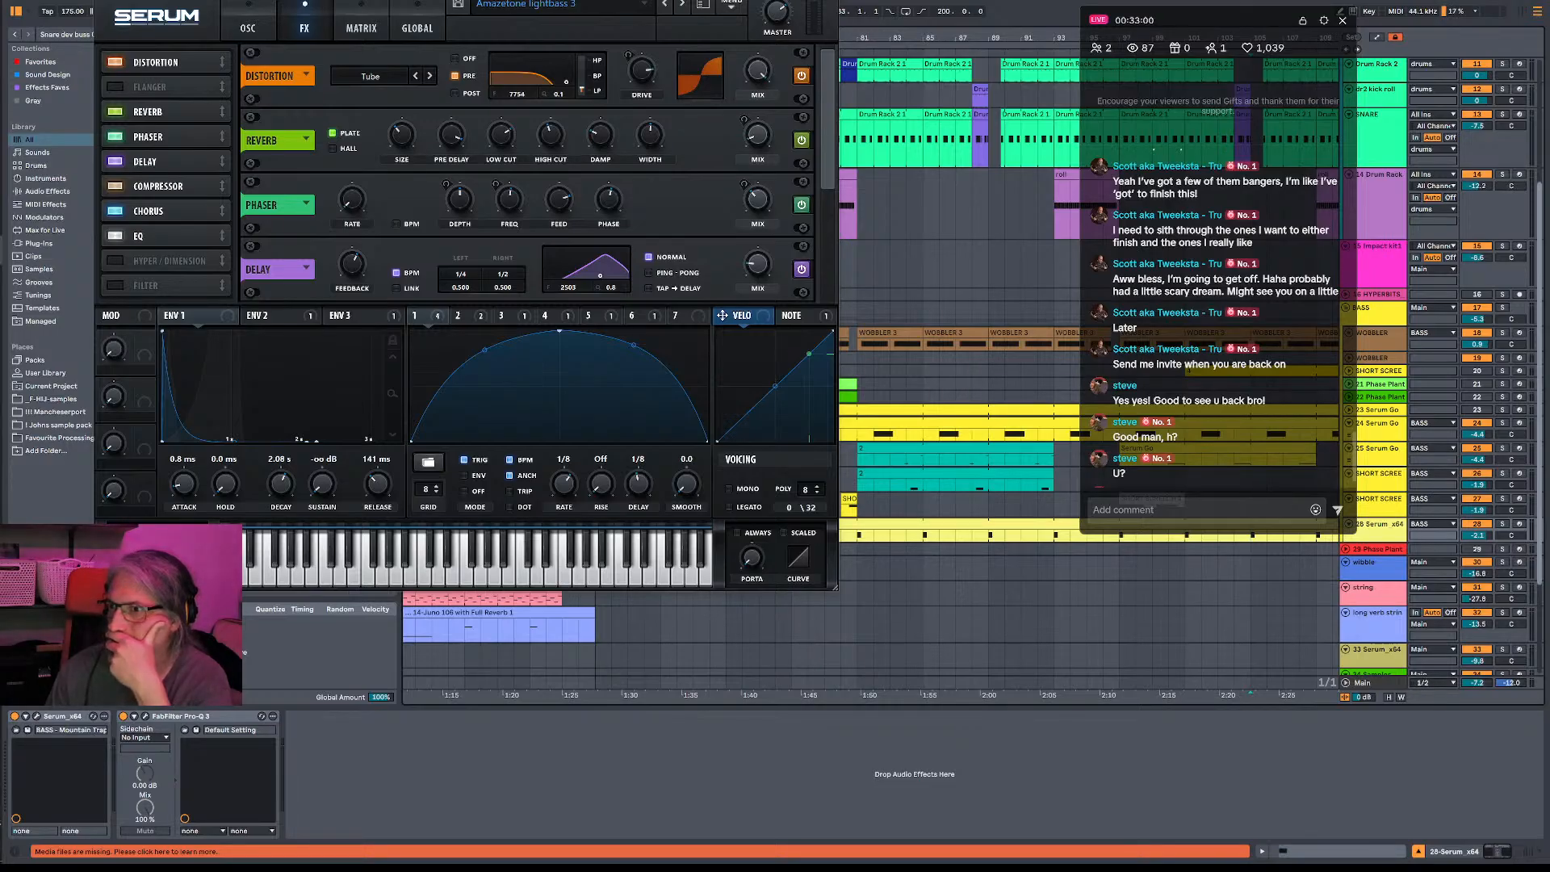
{"action": "scroll", "coordinate": [1161, 375], "scroll_direction": "down", "scroll_amount": 1}
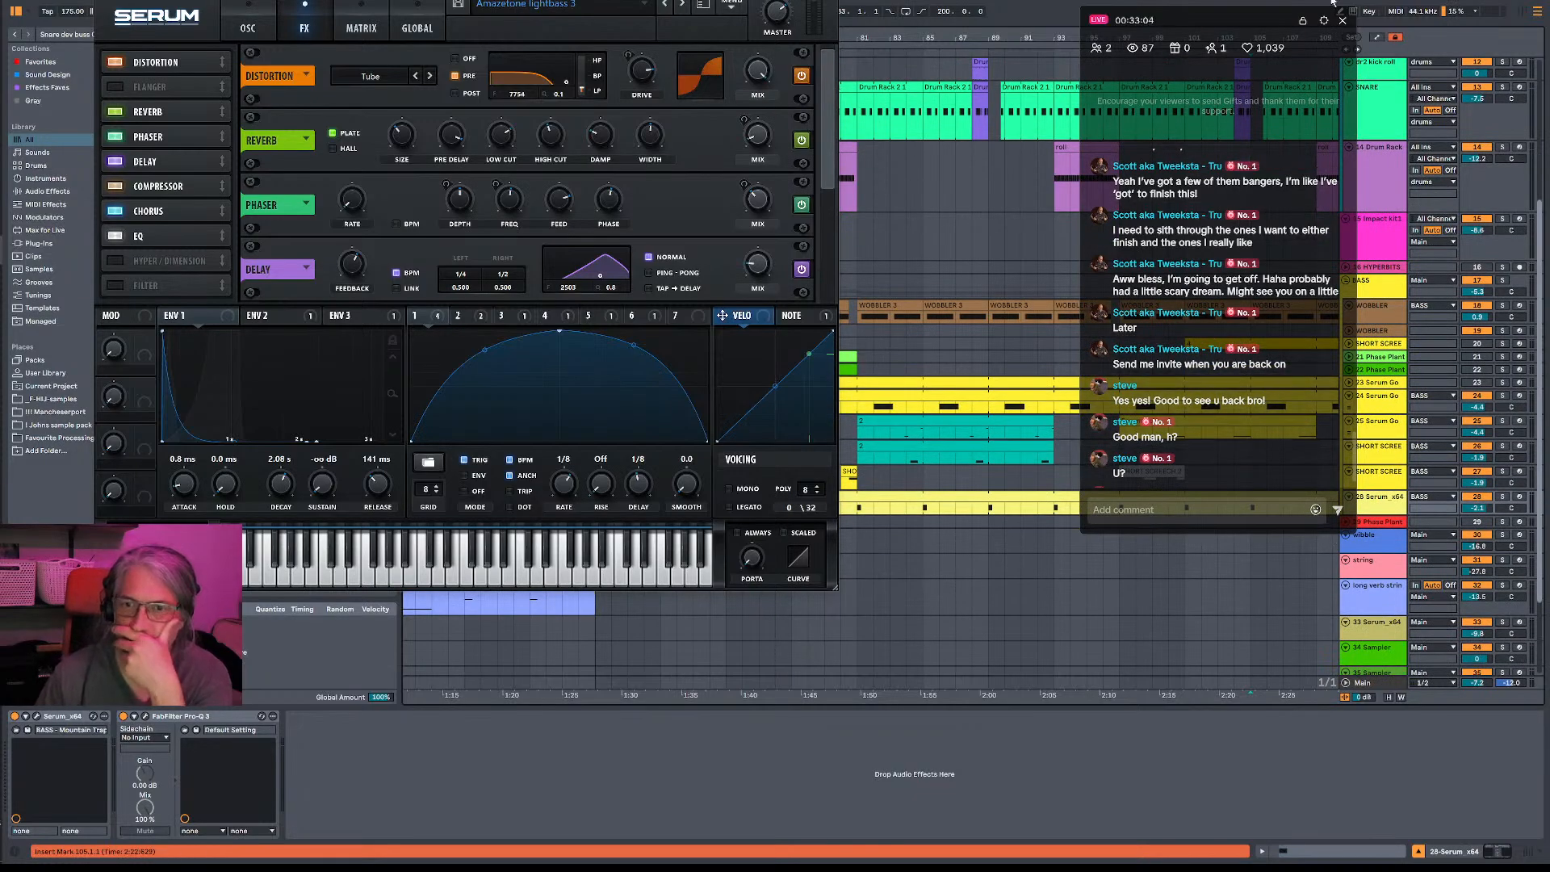
{"action": "left_click", "coordinate": [1356, 459]}
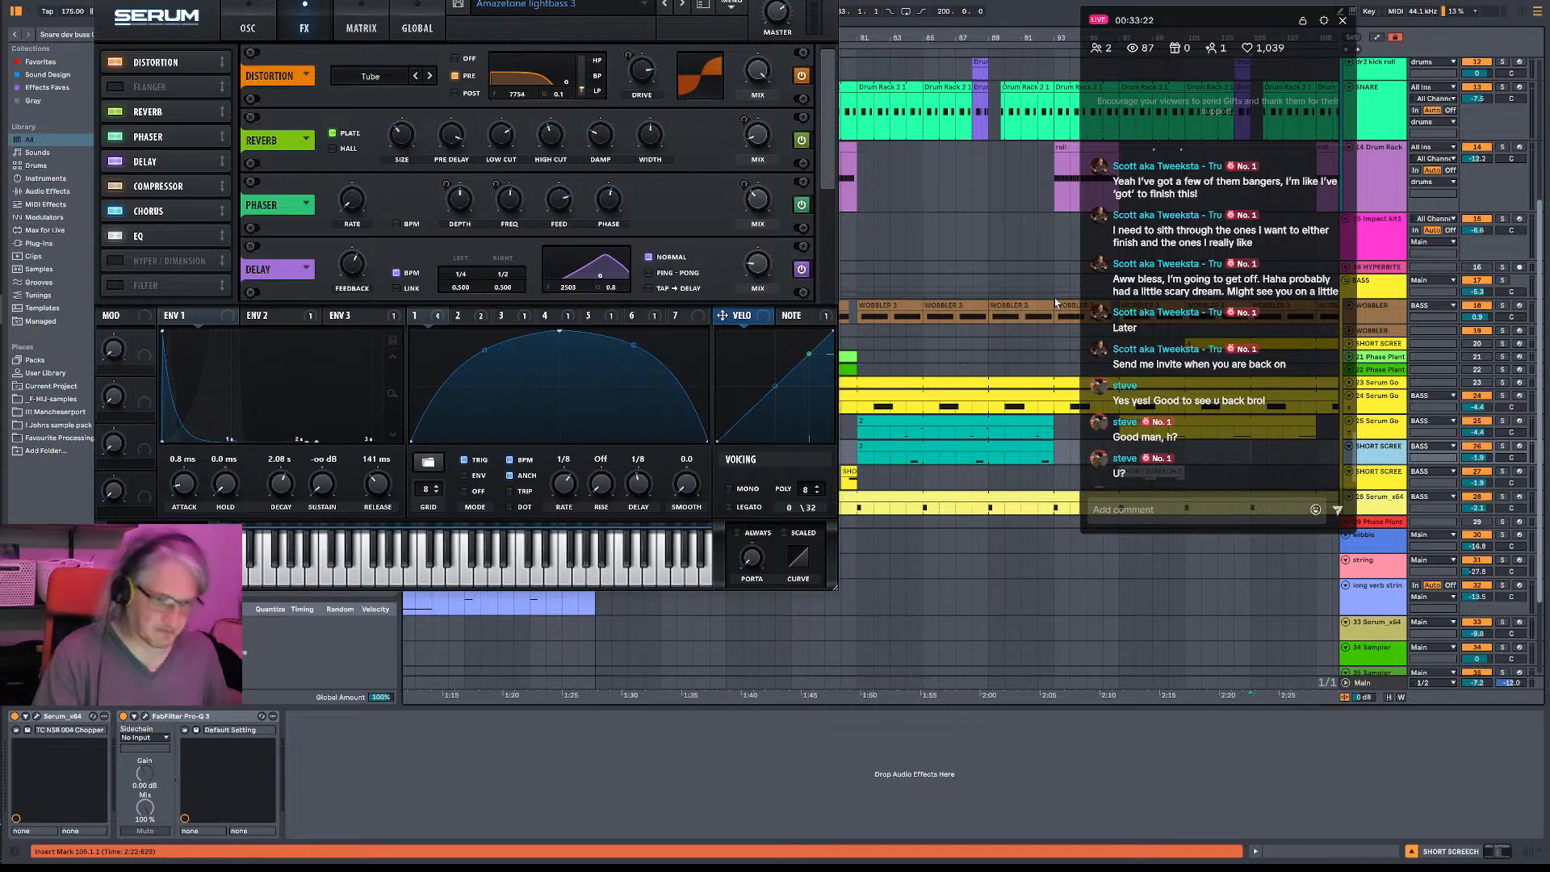
- Audition the arrangement, check the newest live chat messages, and close the Serum window
{"action": "key", "text": "space"}
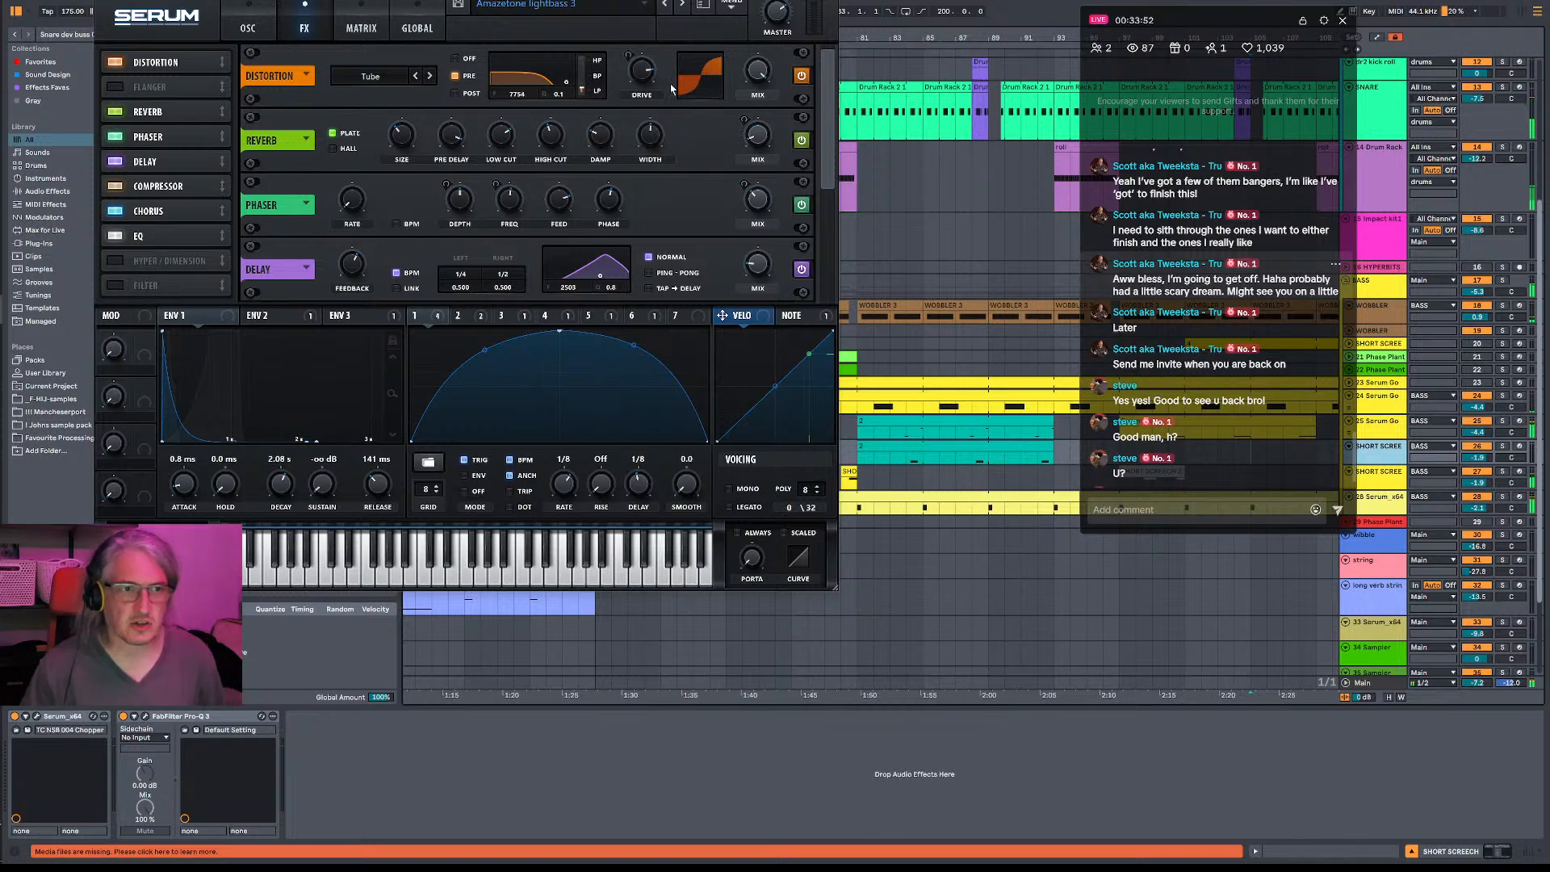
{"action": "key", "text": "space"}
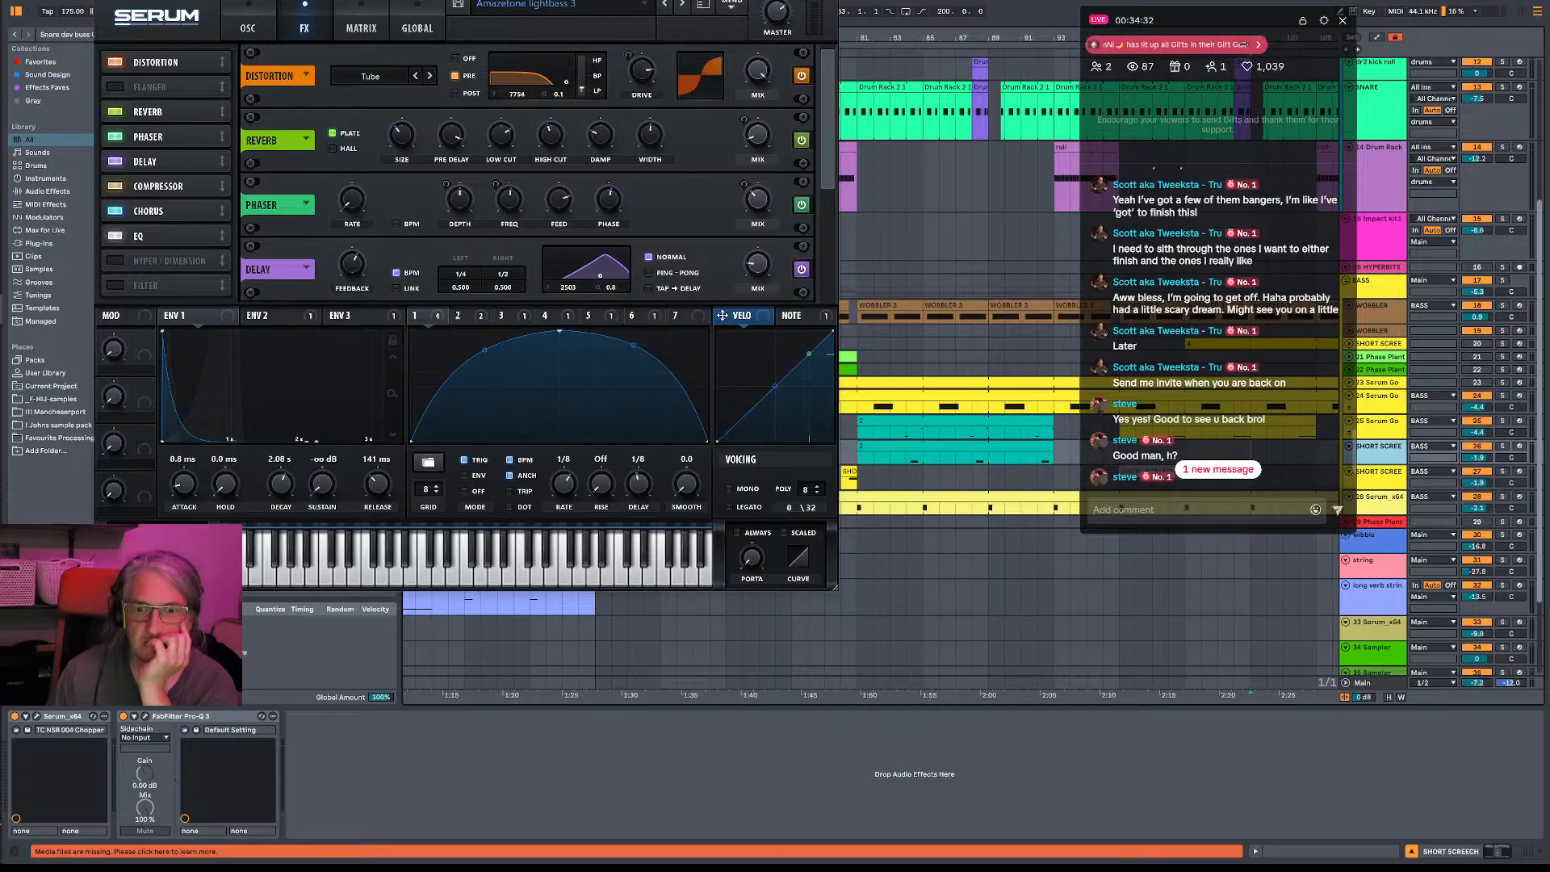
{"action": "left_click", "coordinate": [1230, 472]}
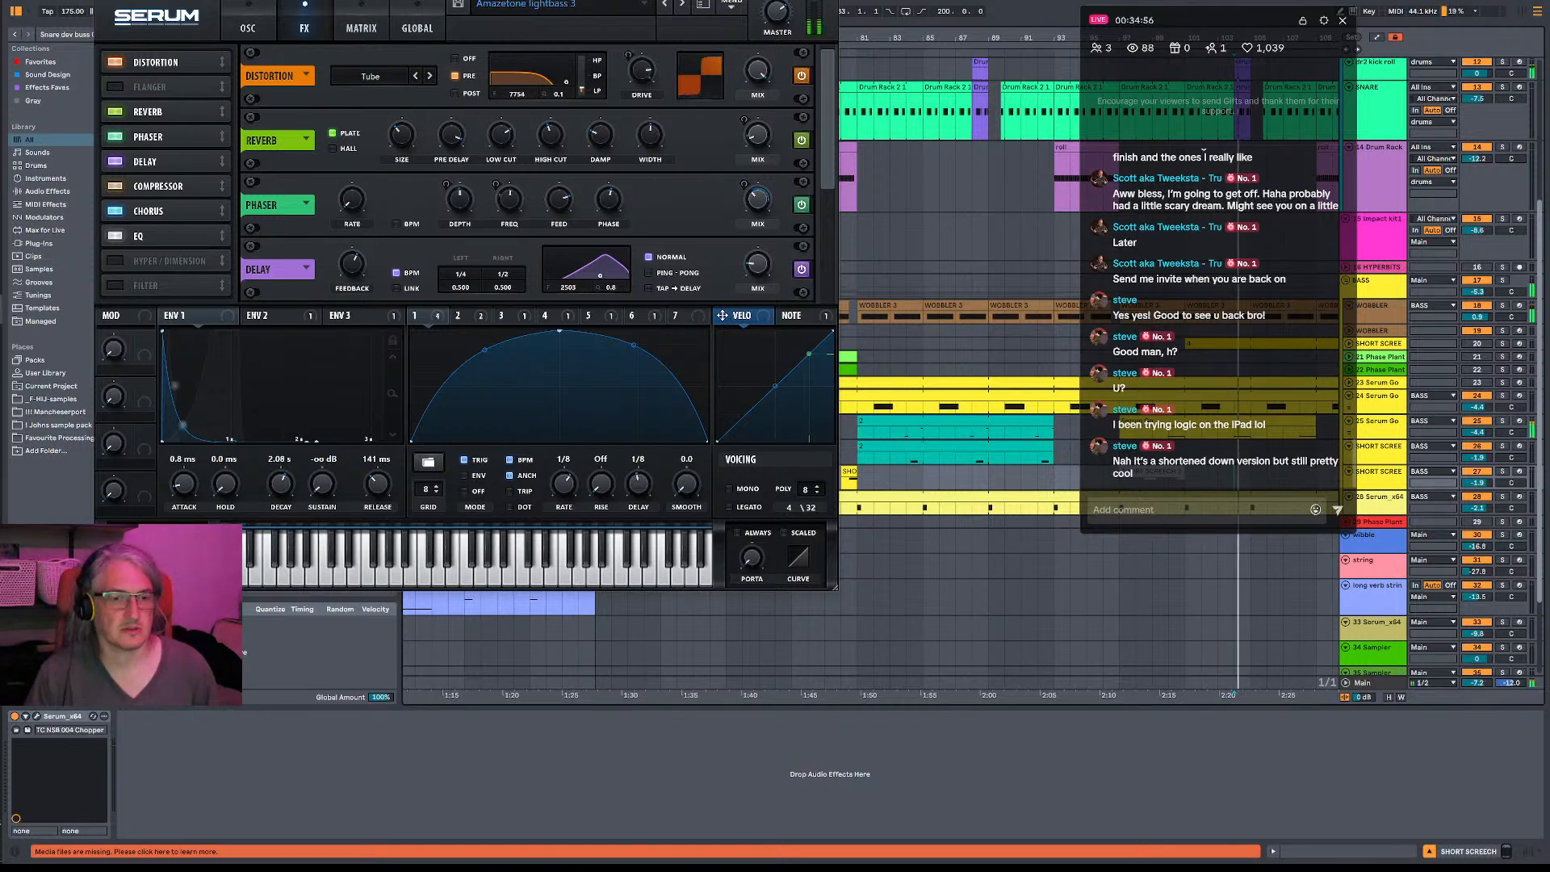
{"action": "left_click", "coordinate": [824, 0]}
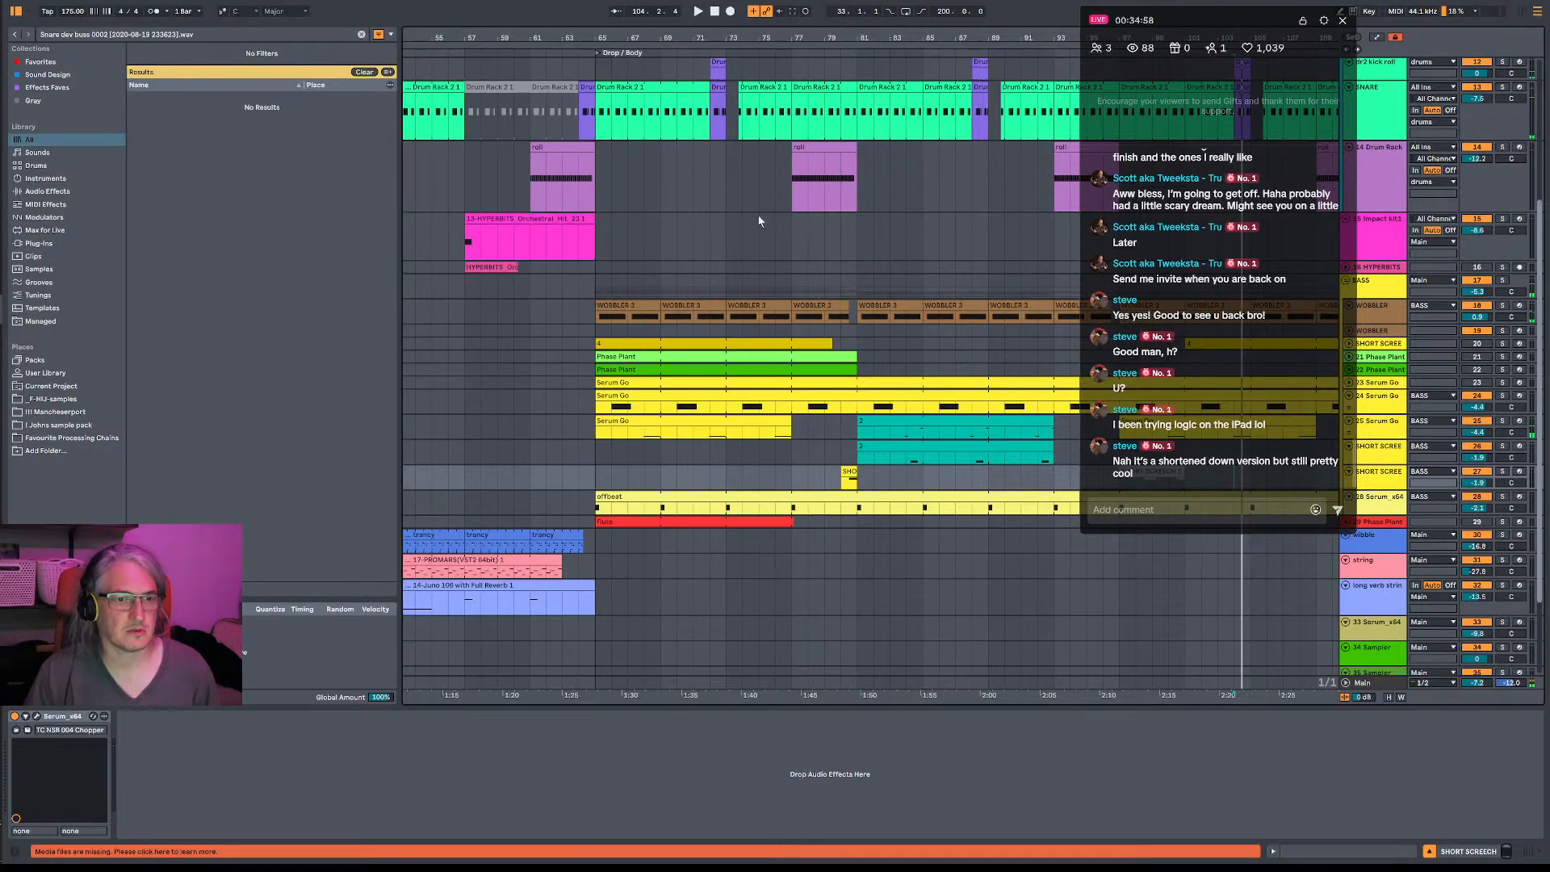
- Open the WOBBLER track's FabFilter Pro-Q 3 and audition the drop from bar 65 with its EQ curve showing
{"action": "left_click", "coordinate": [598, 321]}
{"action": "key", "text": "space"}
{"action": "key", "text": "space"}
{"action": "left_click", "coordinate": [146, 717]}
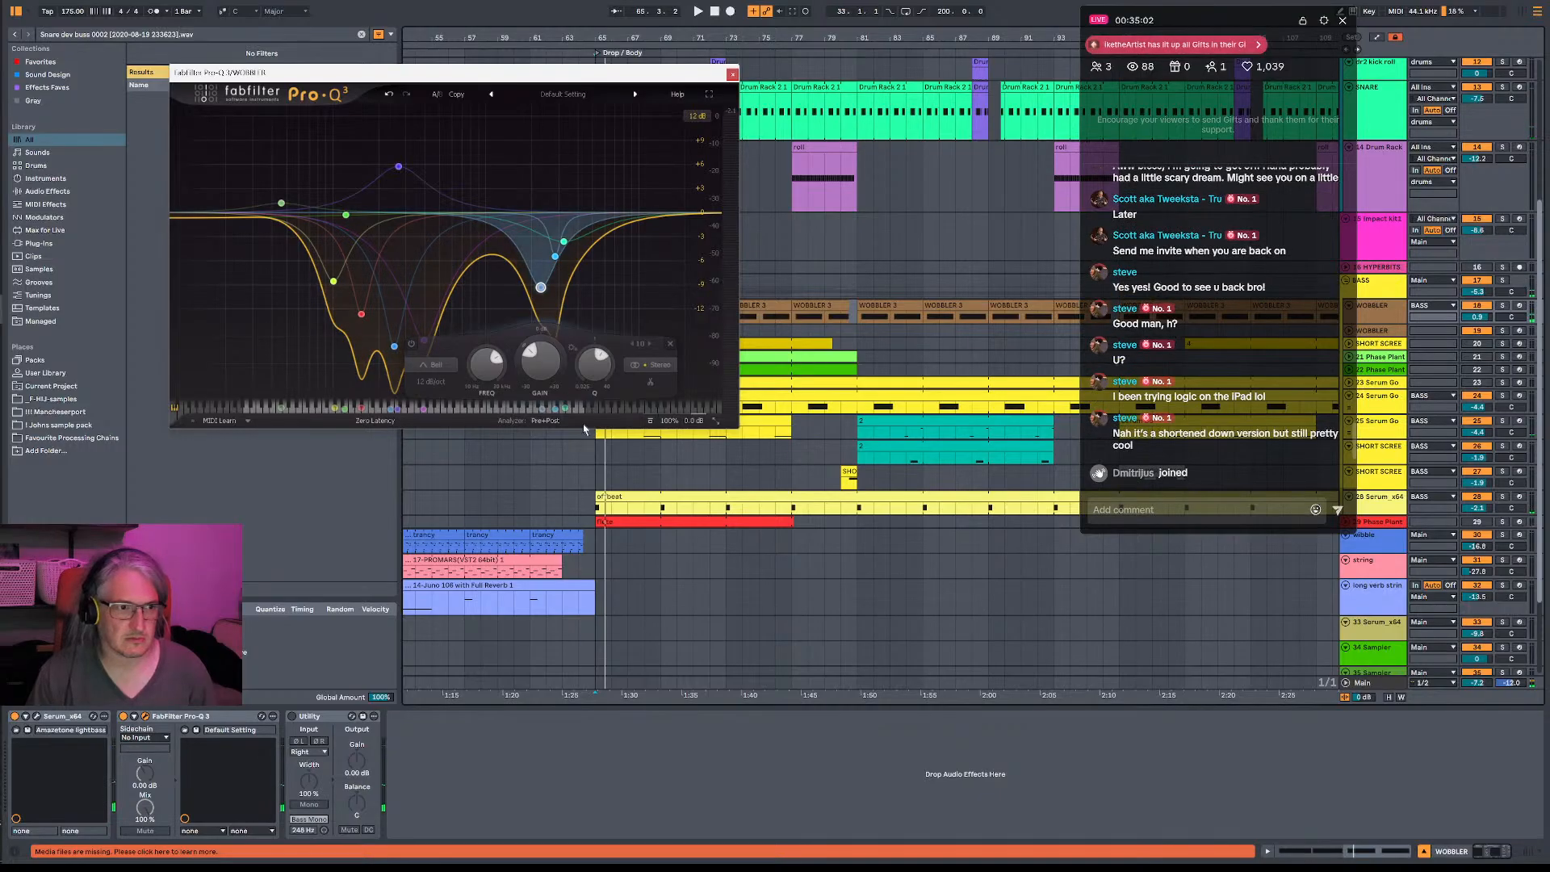
{"action": "key", "text": "space"}
{"action": "key", "text": "space"}
{"action": "key", "text": "space"}
{"action": "key", "text": "space"}
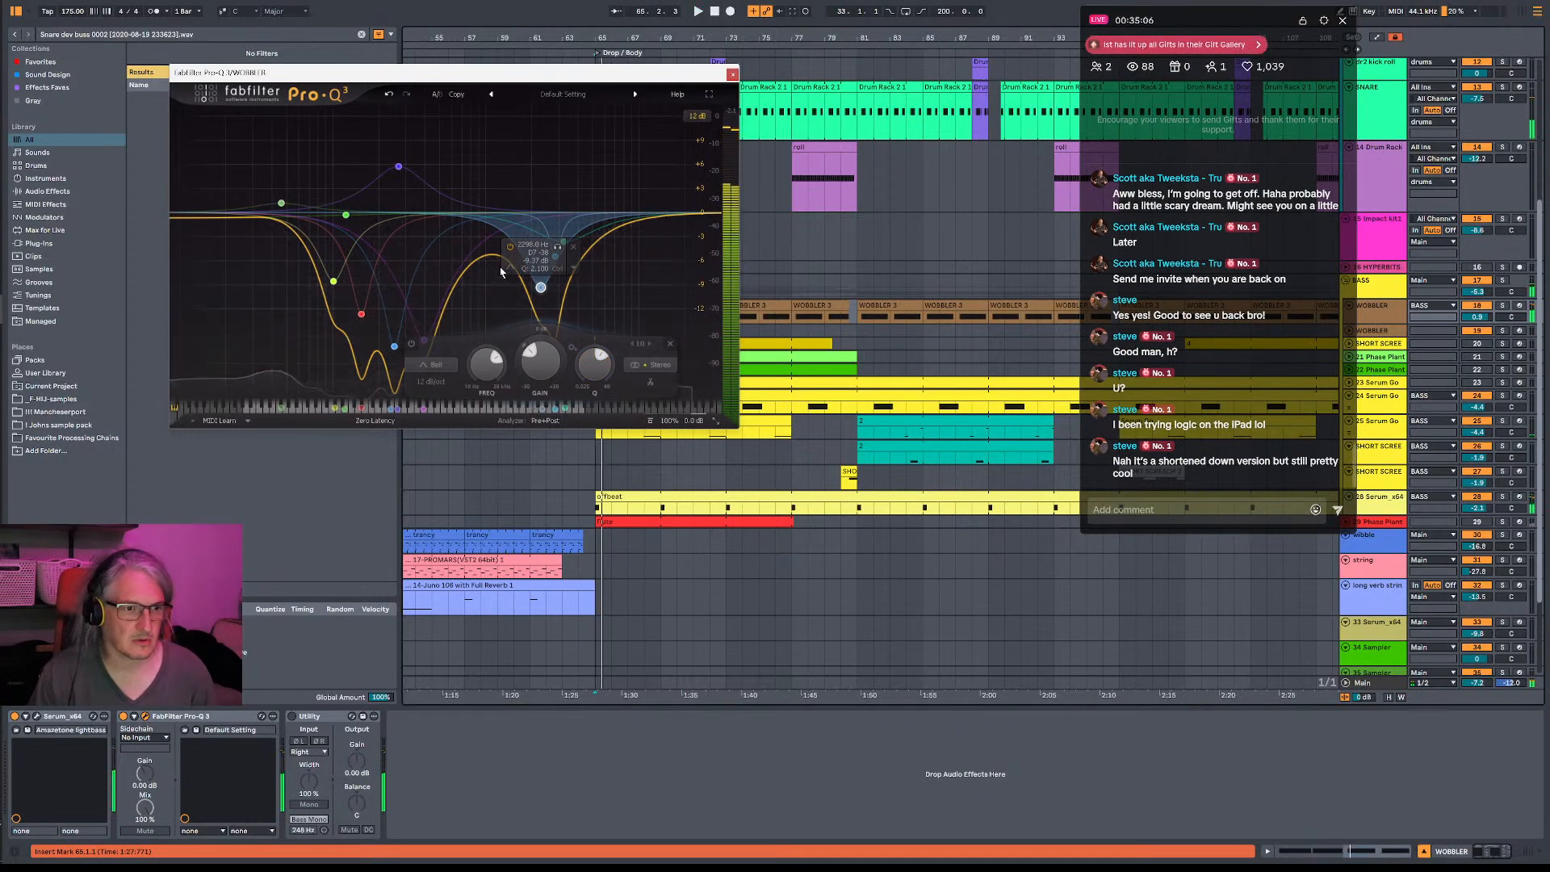
{"action": "key", "text": "space"}
- Try a midrange cut of -30 dB at about 670 Hz in the WOBBLER EQ, audition it, and undo the EQ changes
{"action": "left_click_drag", "start_coordinate": [517, 265], "coordinate": [562, 443]}
{"action": "left_click_drag", "start_coordinate": [536, 523], "coordinate": [475, 396]}
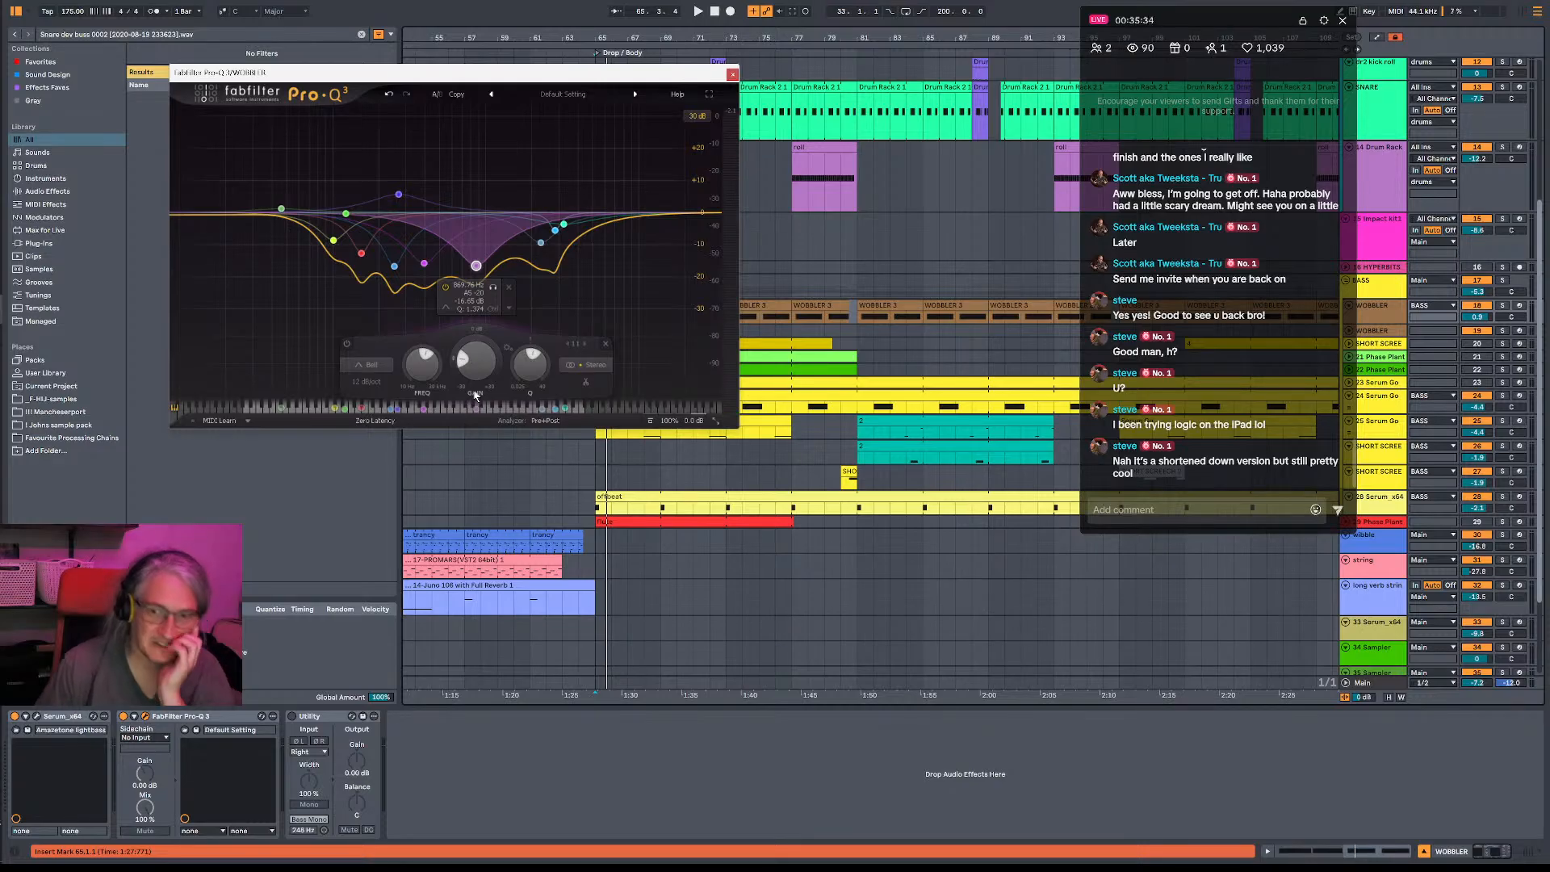
{"action": "key", "text": "space"}
{"action": "left_click_drag", "start_coordinate": [474, 392], "coordinate": [457, 506]}
{"action": "key", "text": "space"}
{"action": "key", "text": "space"}
{"action": "key", "text": "space"}
{"action": "key", "text": "space"}
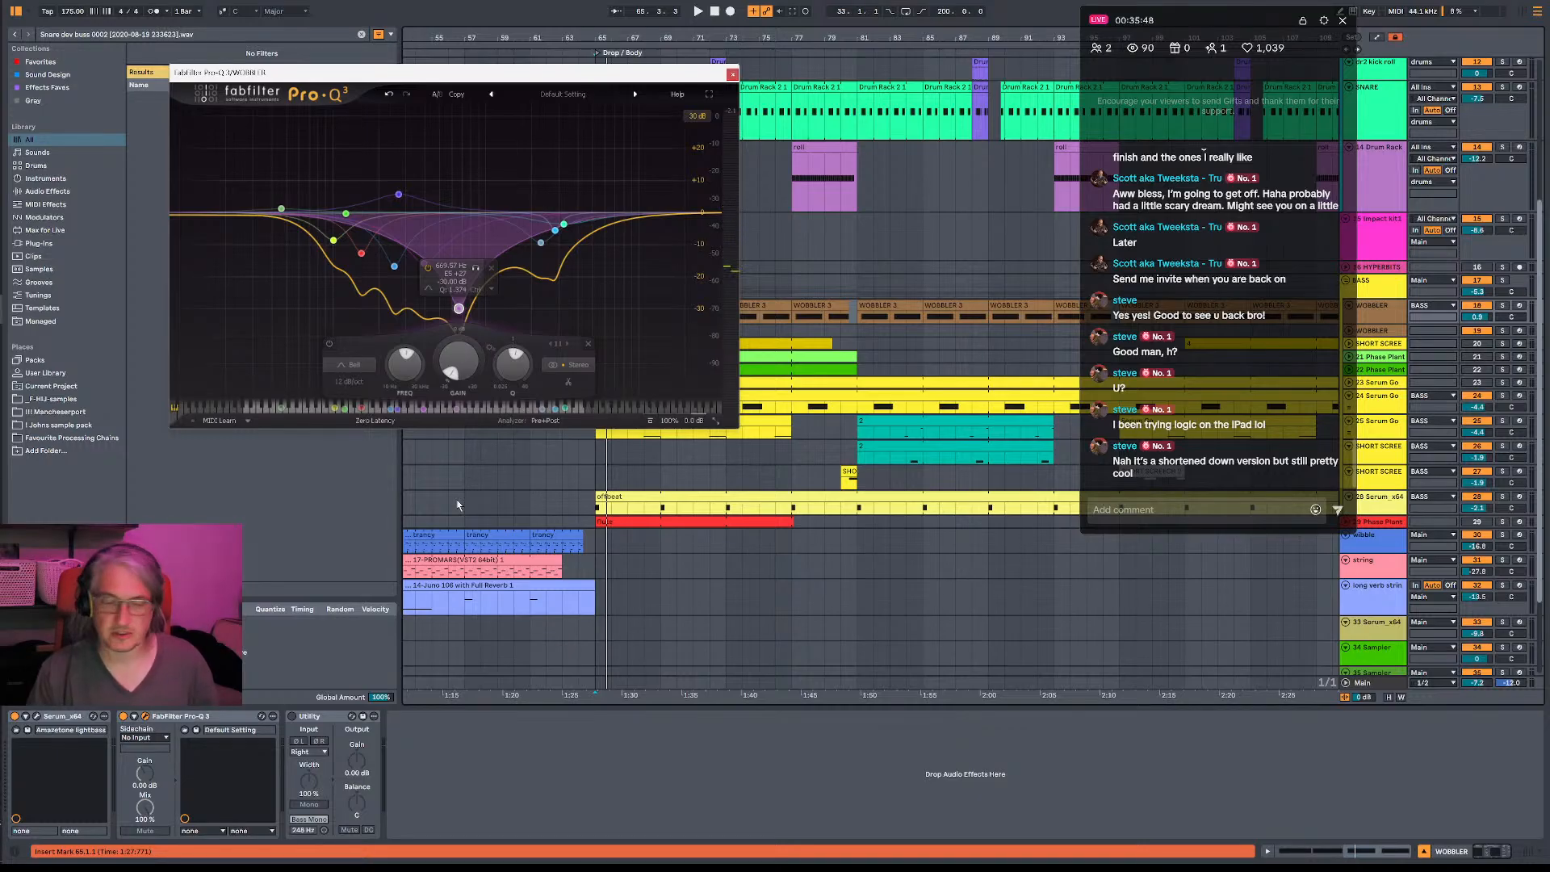
{"action": "key", "text": "space"}
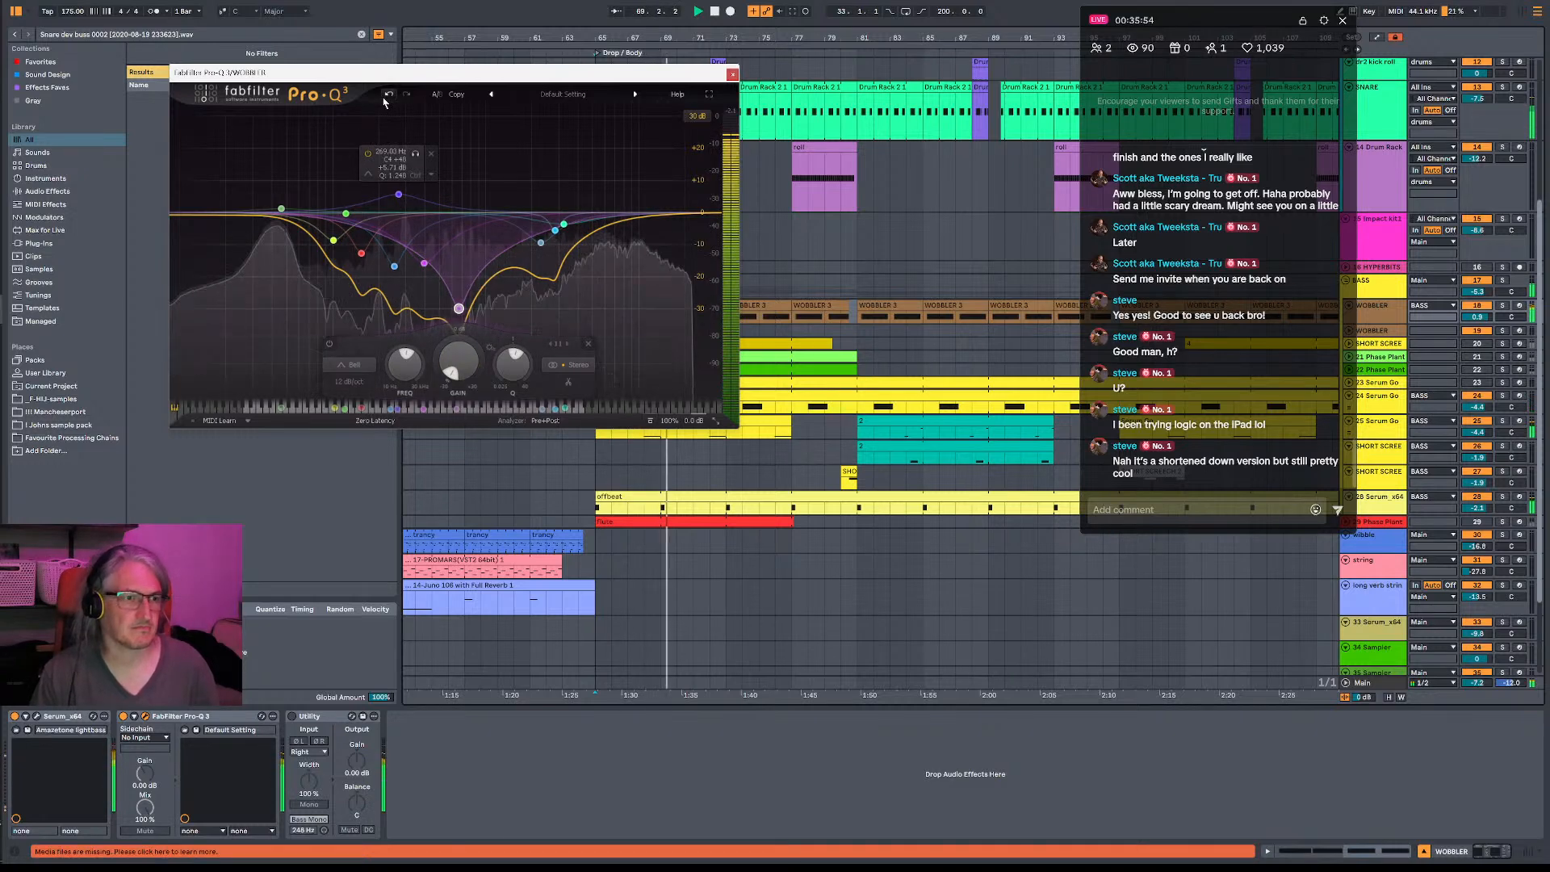
{"action": "left_click", "coordinate": [389, 94]}
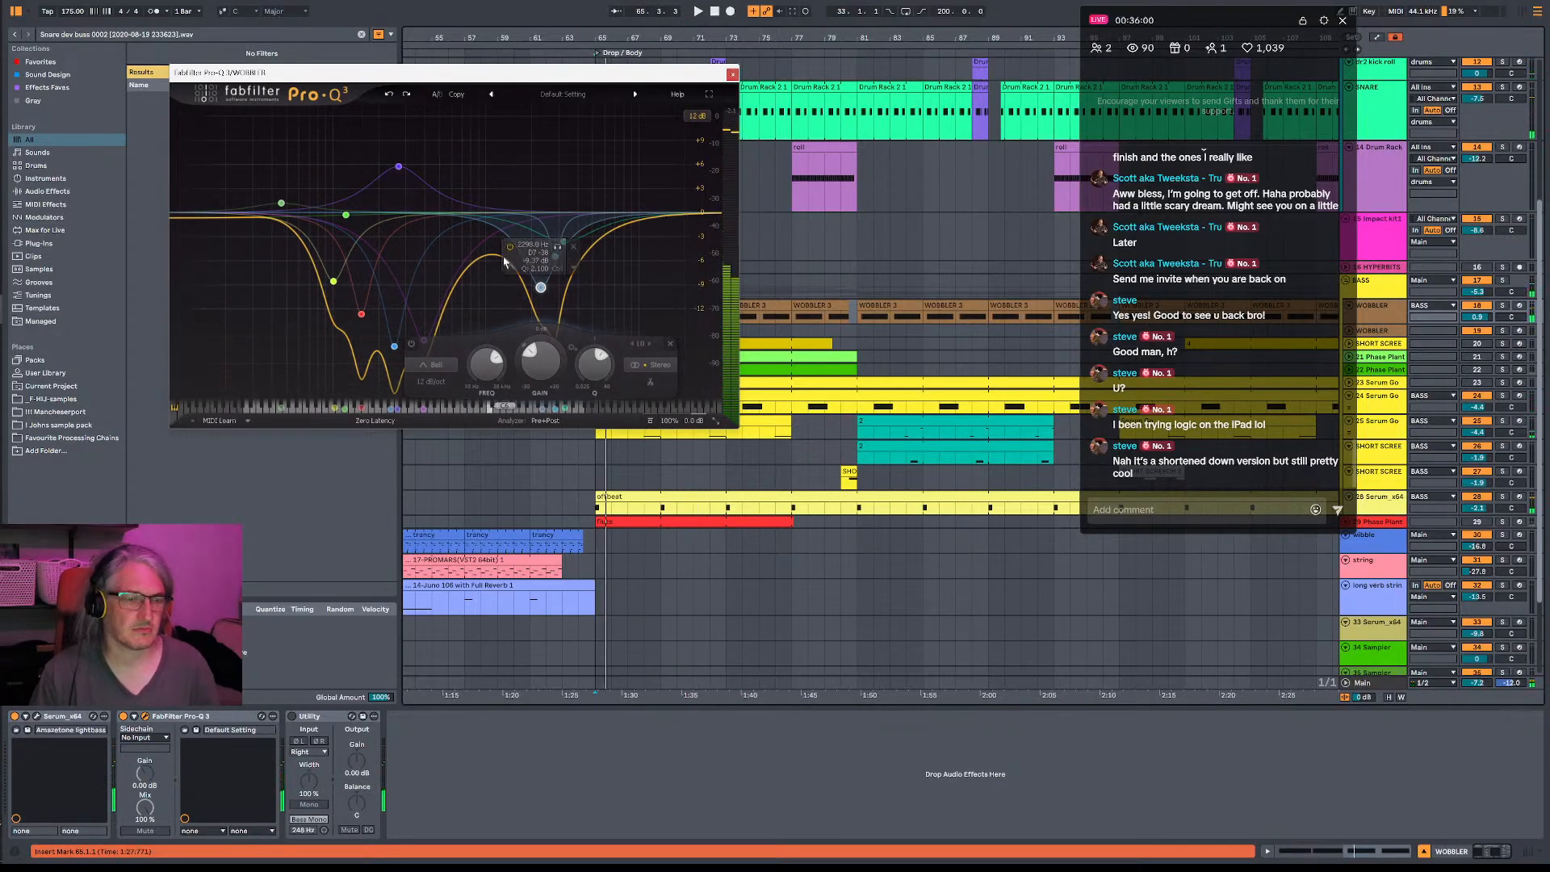
- Close the EQ and trim the starts of both E0 notes in the first WOBBLER clip by 1/32, then play it
{"action": "left_click_drag", "start_coordinate": [689, 75], "coordinate": [897, 441]}
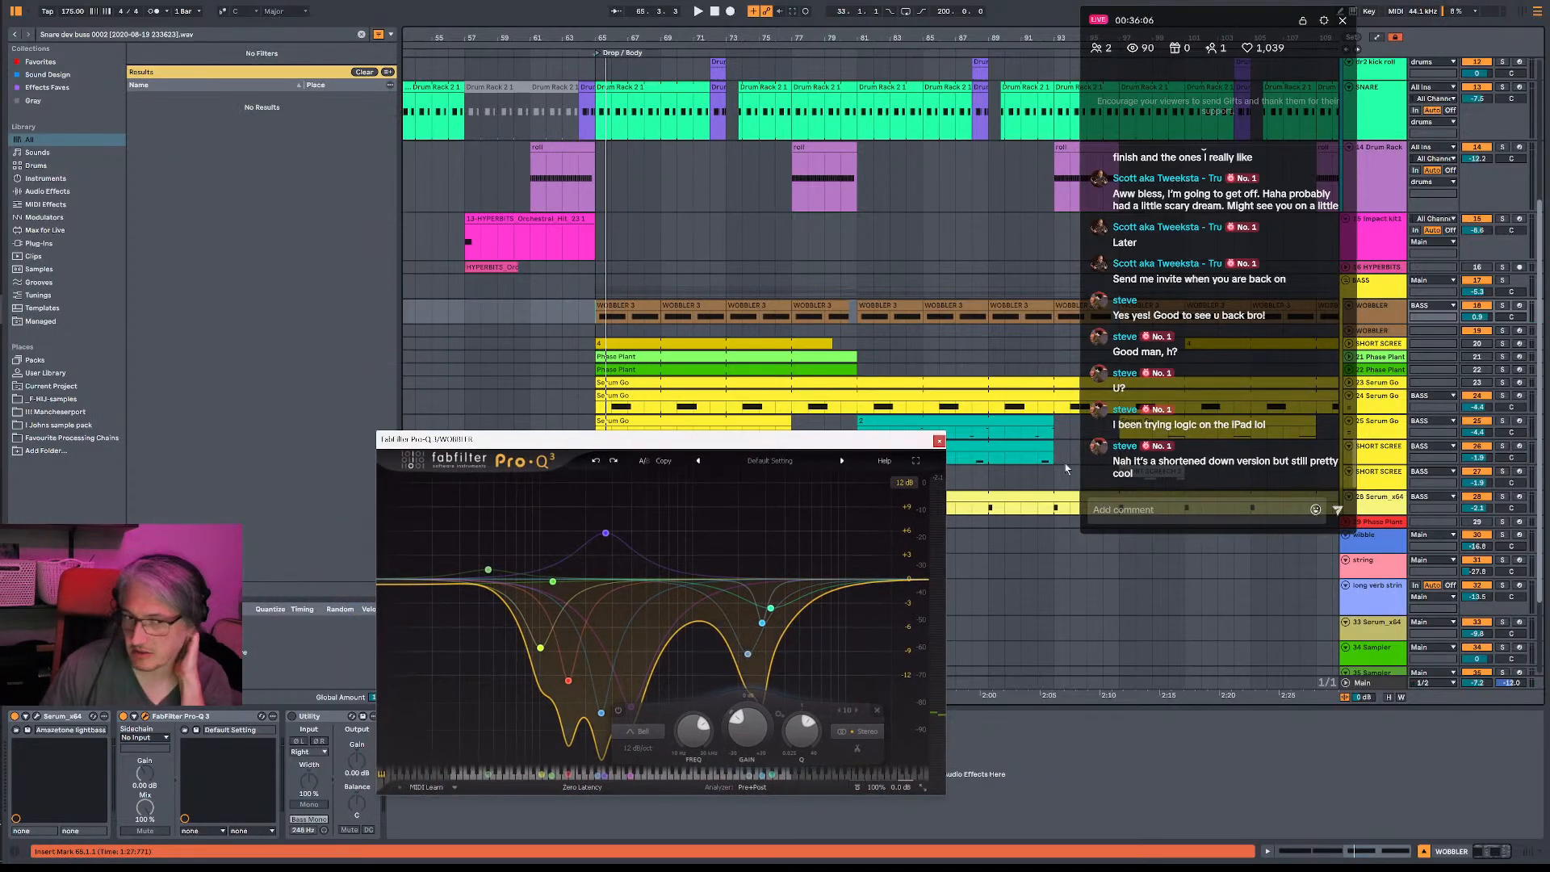
{"action": "left_click", "coordinate": [939, 440]}
{"action": "double_click", "coordinate": [612, 306]}
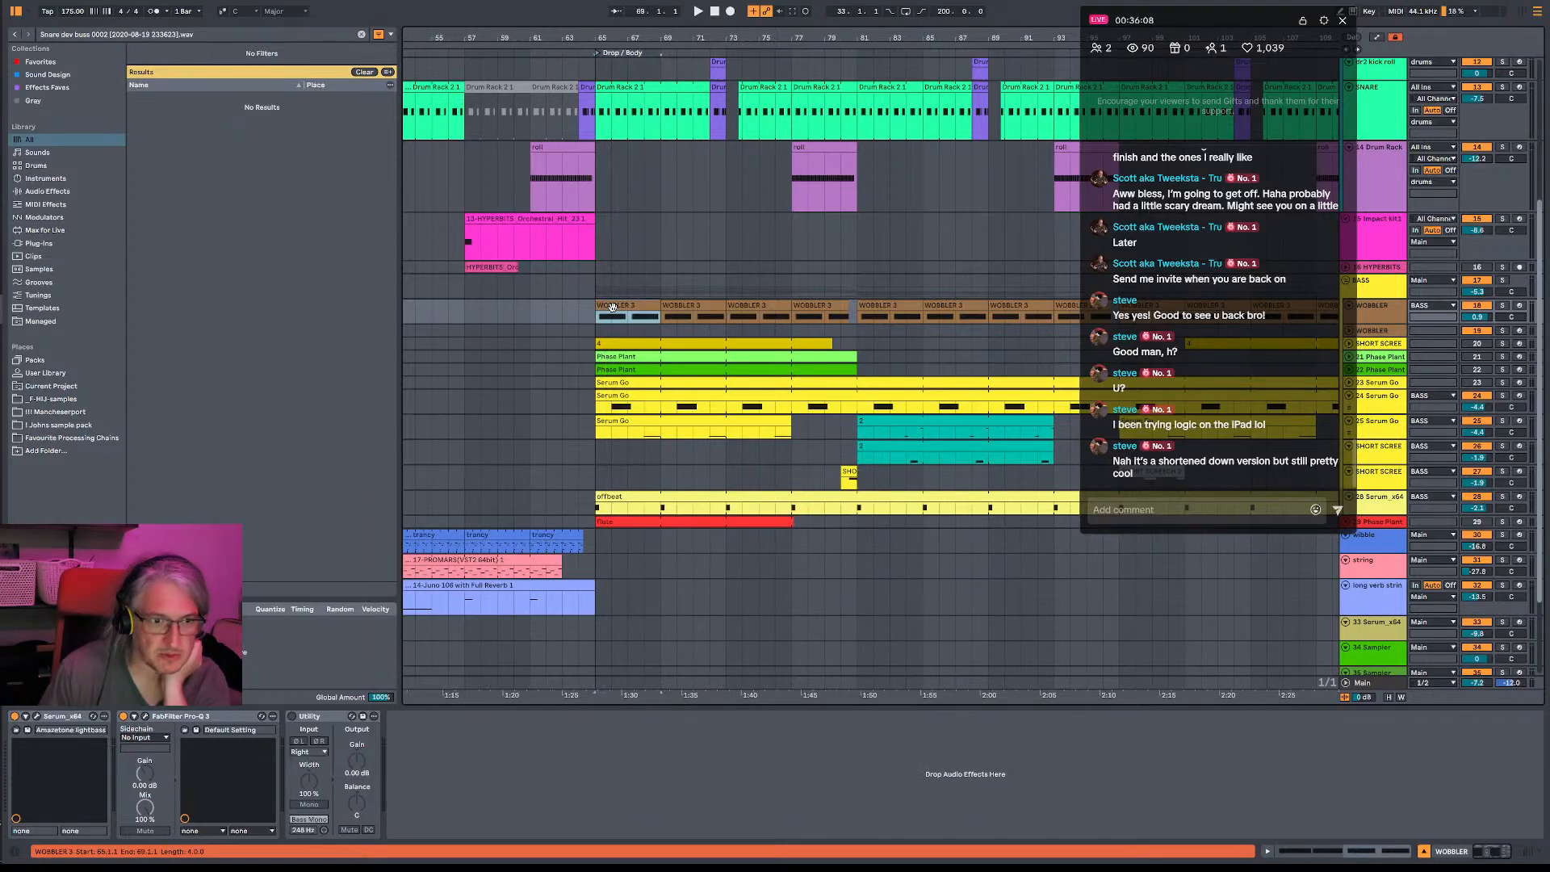
{"action": "left_click_drag", "start_coordinate": [361, 396], "coordinate": [370, 397]}
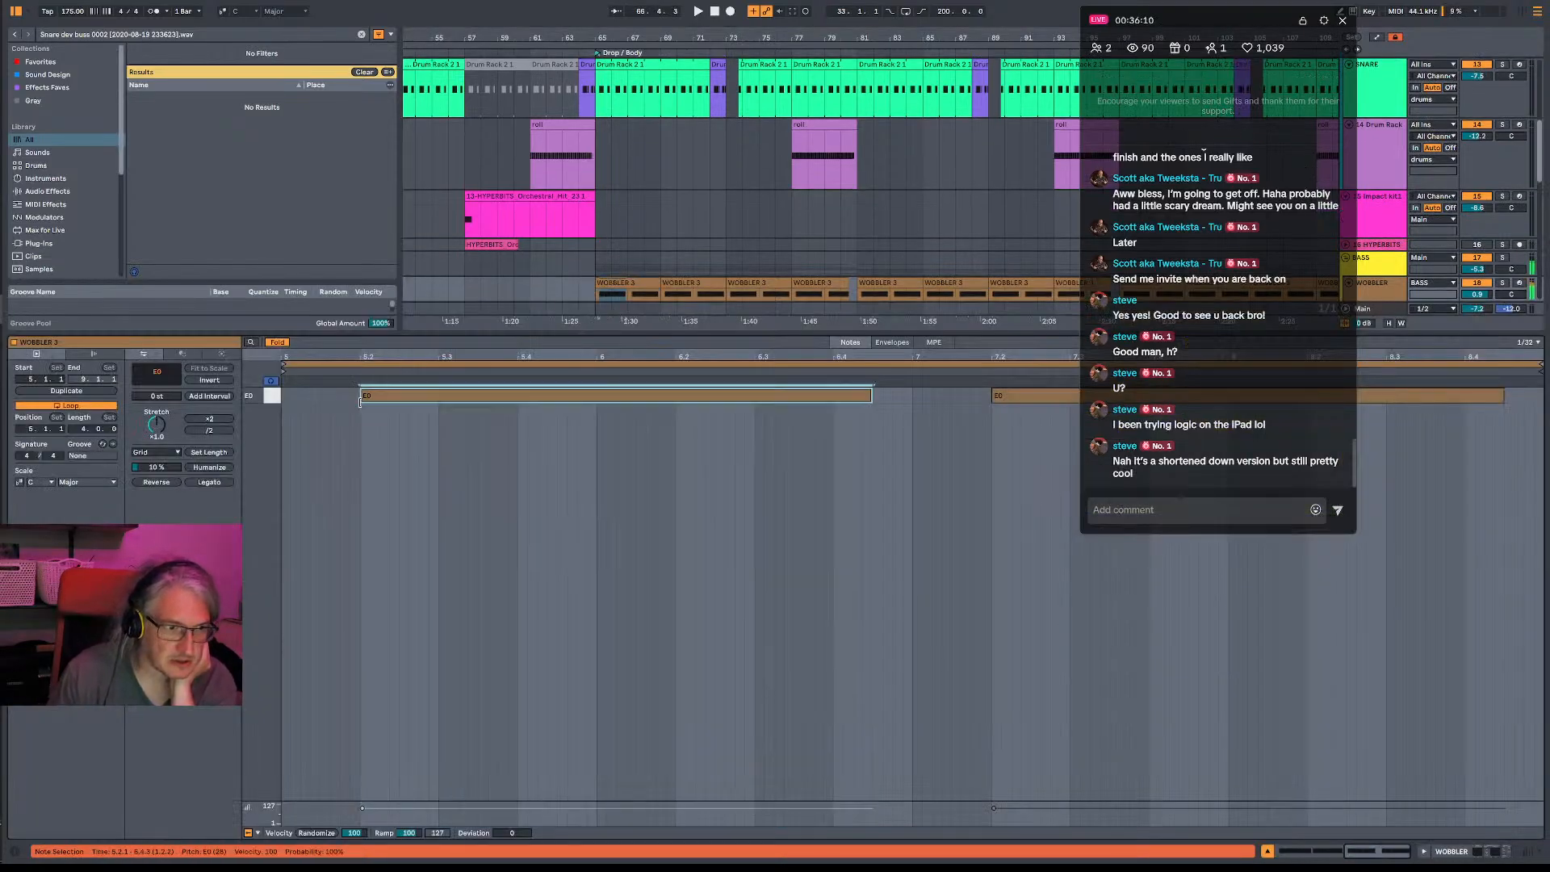
{"action": "left_click_drag", "start_coordinate": [990, 405], "coordinate": [1002, 405]}
{"action": "left_click", "coordinate": [952, 464]}
{"action": "key", "text": "space"}
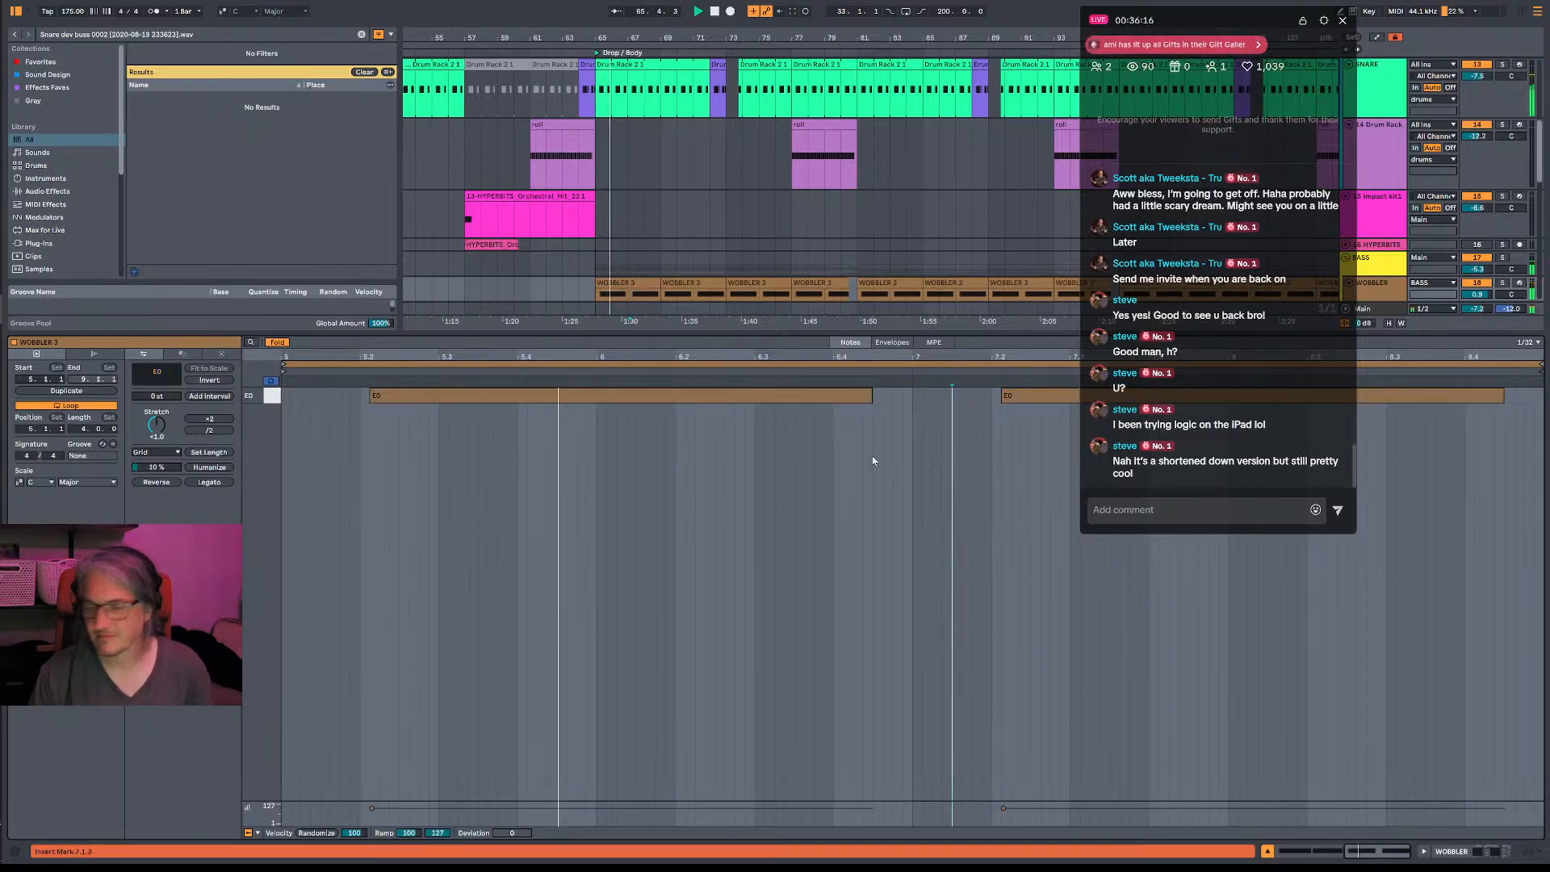
- Trim the clip's two E0 notes further so they start at 5.2.2 and 7.2.2
{"action": "left_click", "coordinate": [374, 397]}
{"action": "left_click_drag", "start_coordinate": [374, 400], "coordinate": [384, 400]}
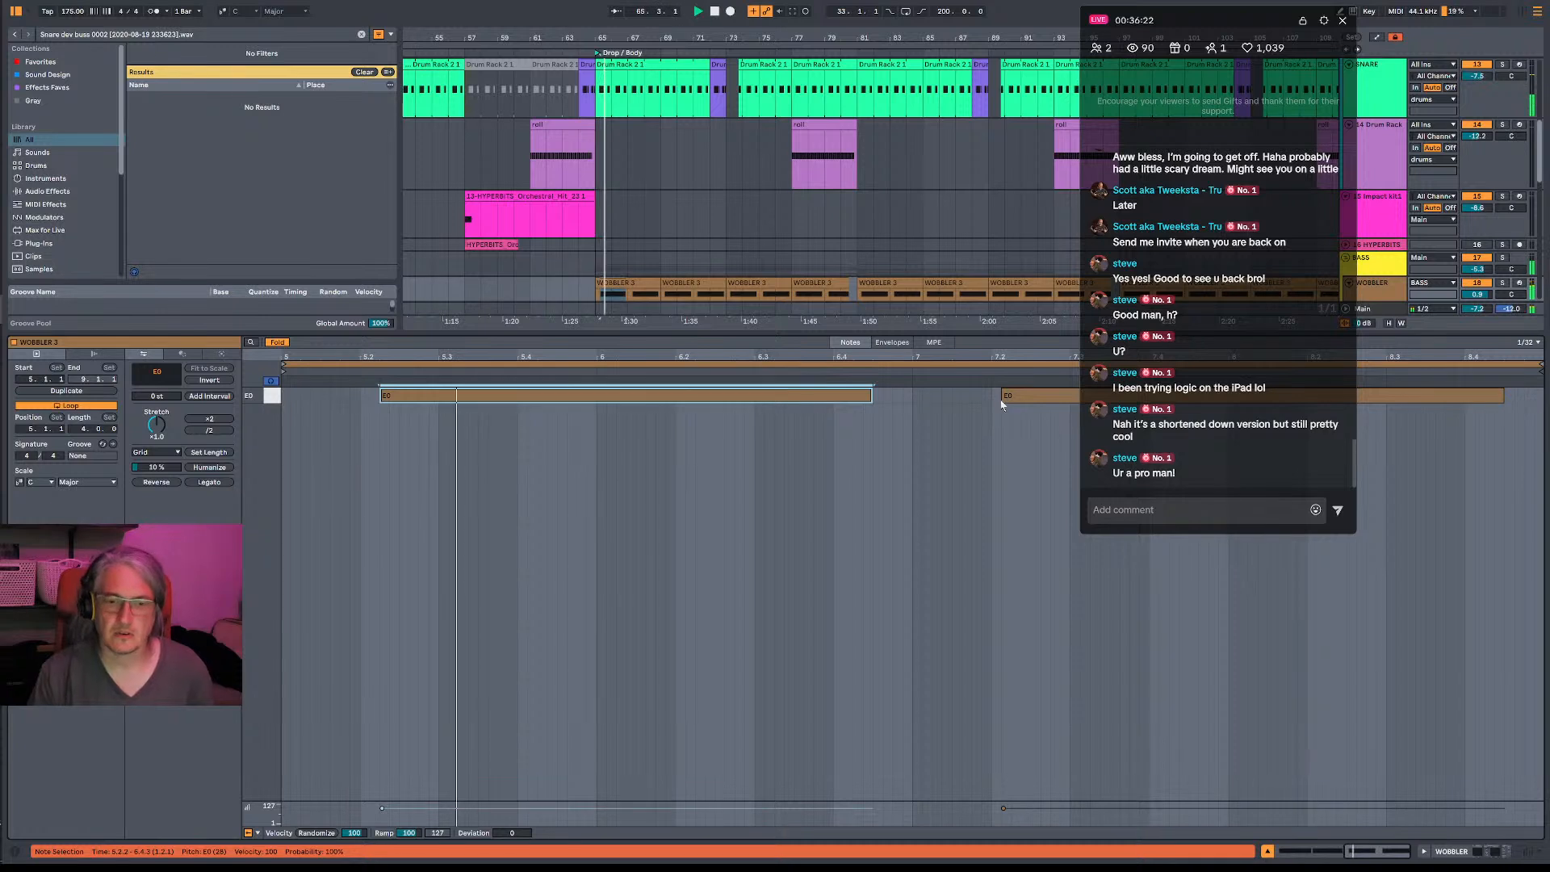
{"action": "left_click_drag", "start_coordinate": [1003, 398], "coordinate": [1014, 398]}
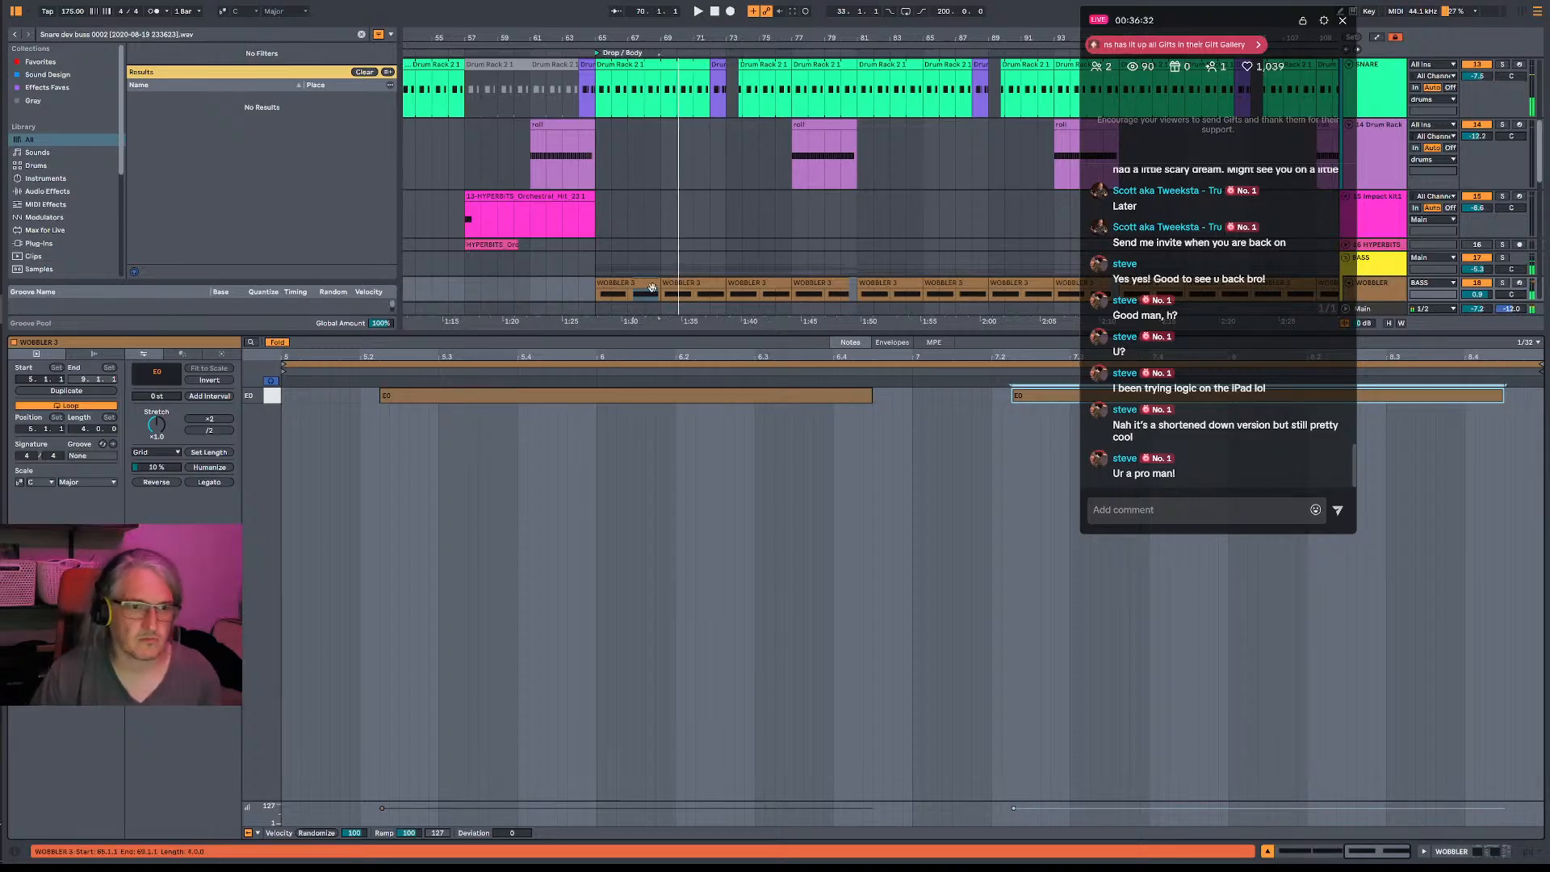
- Extend the first WOBBLER clip over the three clips after it, up to bar 80, and rename it w4
{"action": "key", "text": "space"}
{"action": "right_click", "coordinate": [654, 370]}
{"action": "left_click", "coordinate": [651, 285]}
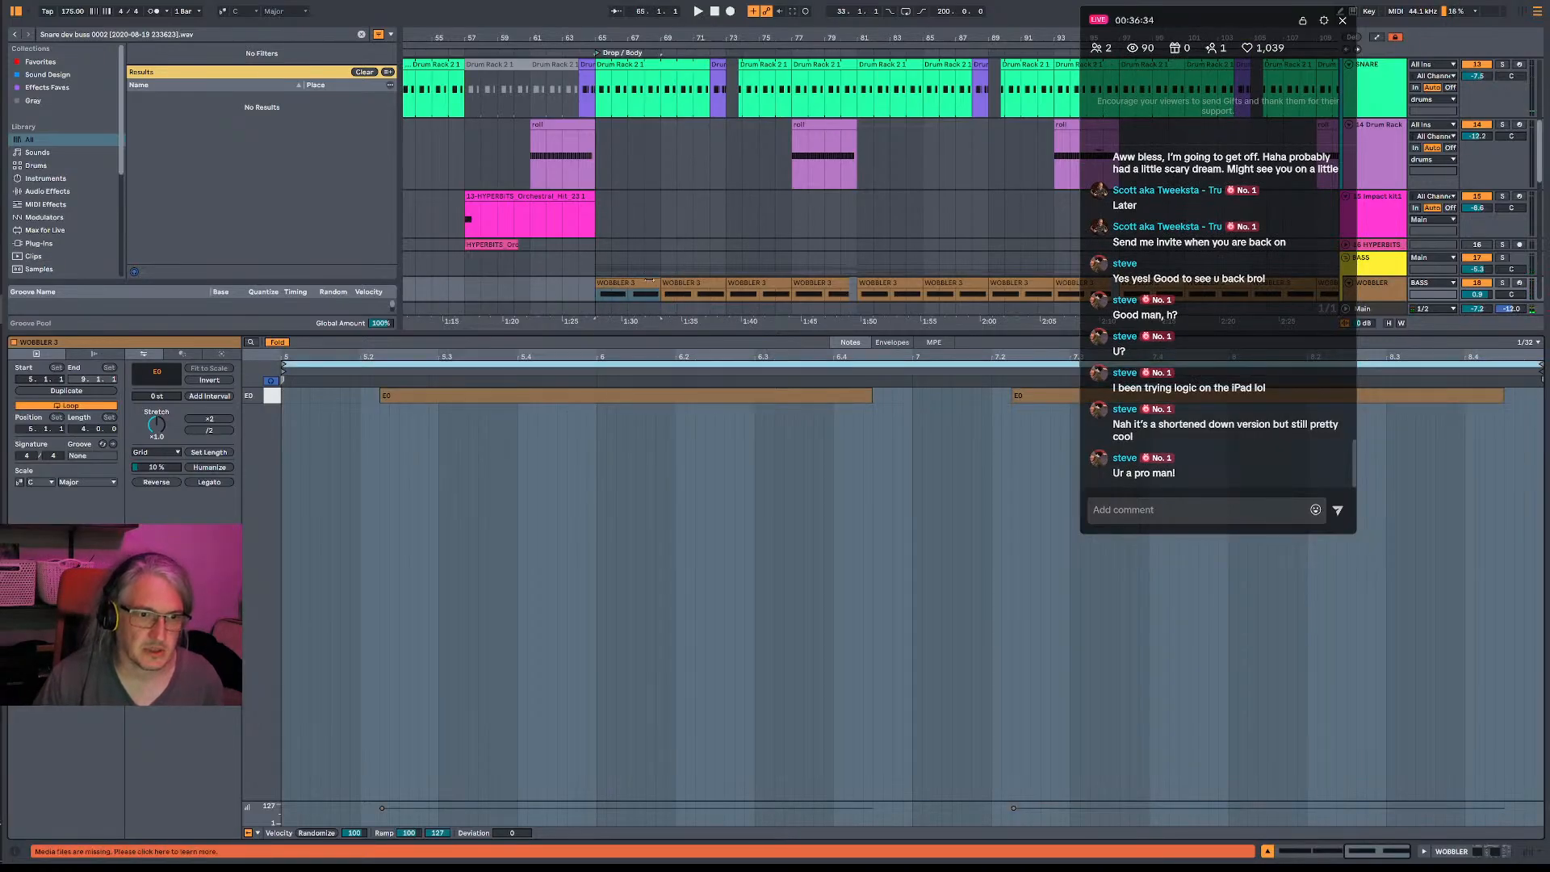
{"action": "left_click_drag", "start_coordinate": [660, 294], "coordinate": [849, 294]}
{"action": "right_click", "coordinate": [757, 0]}
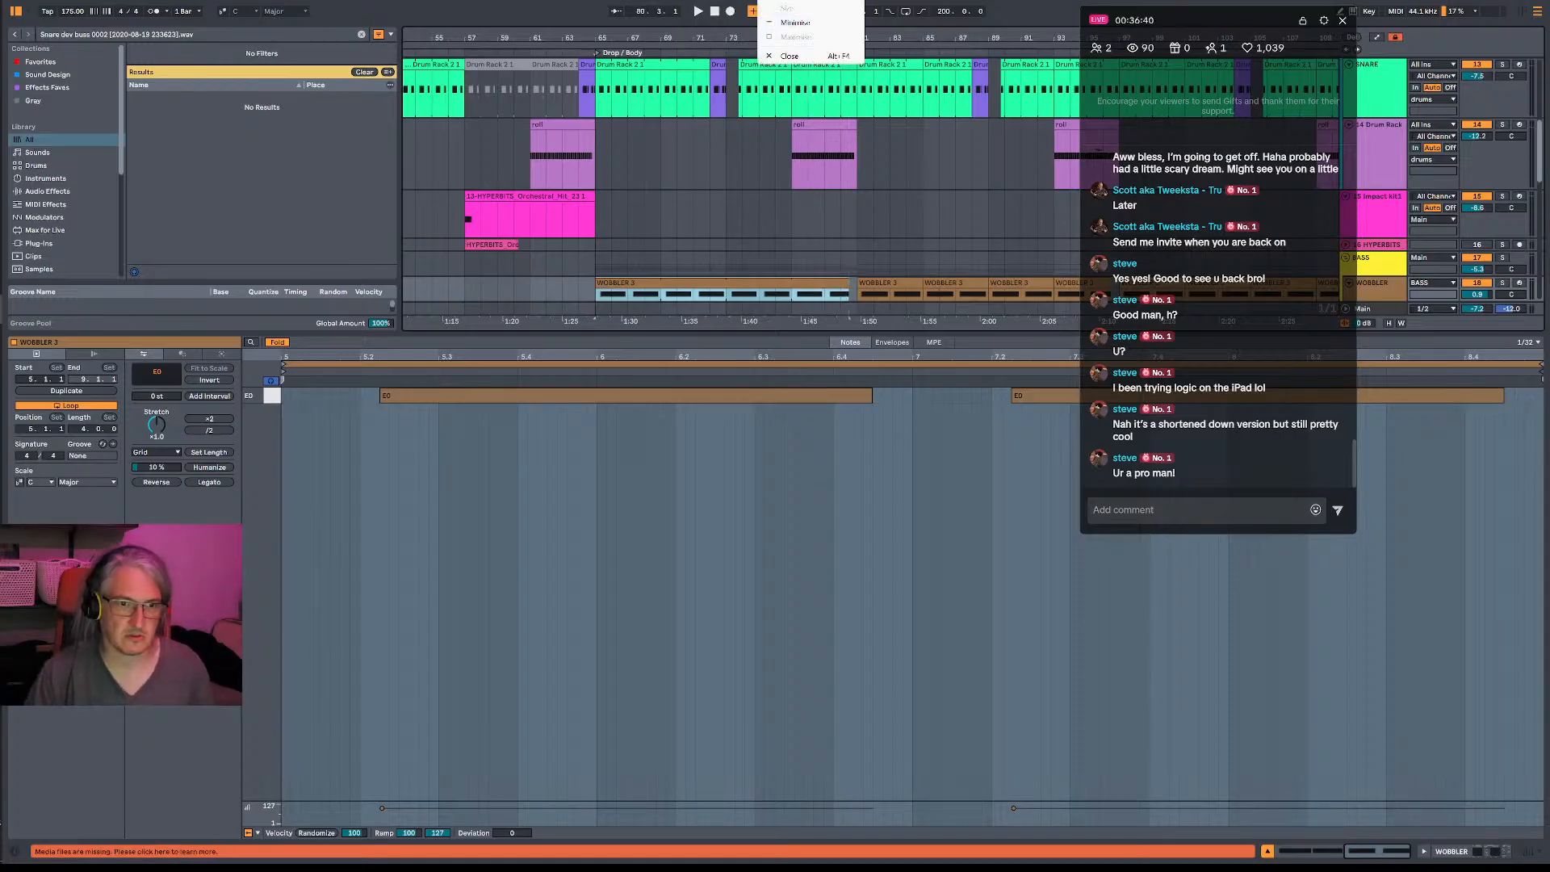
{"action": "right_click", "coordinate": [753, 285]}
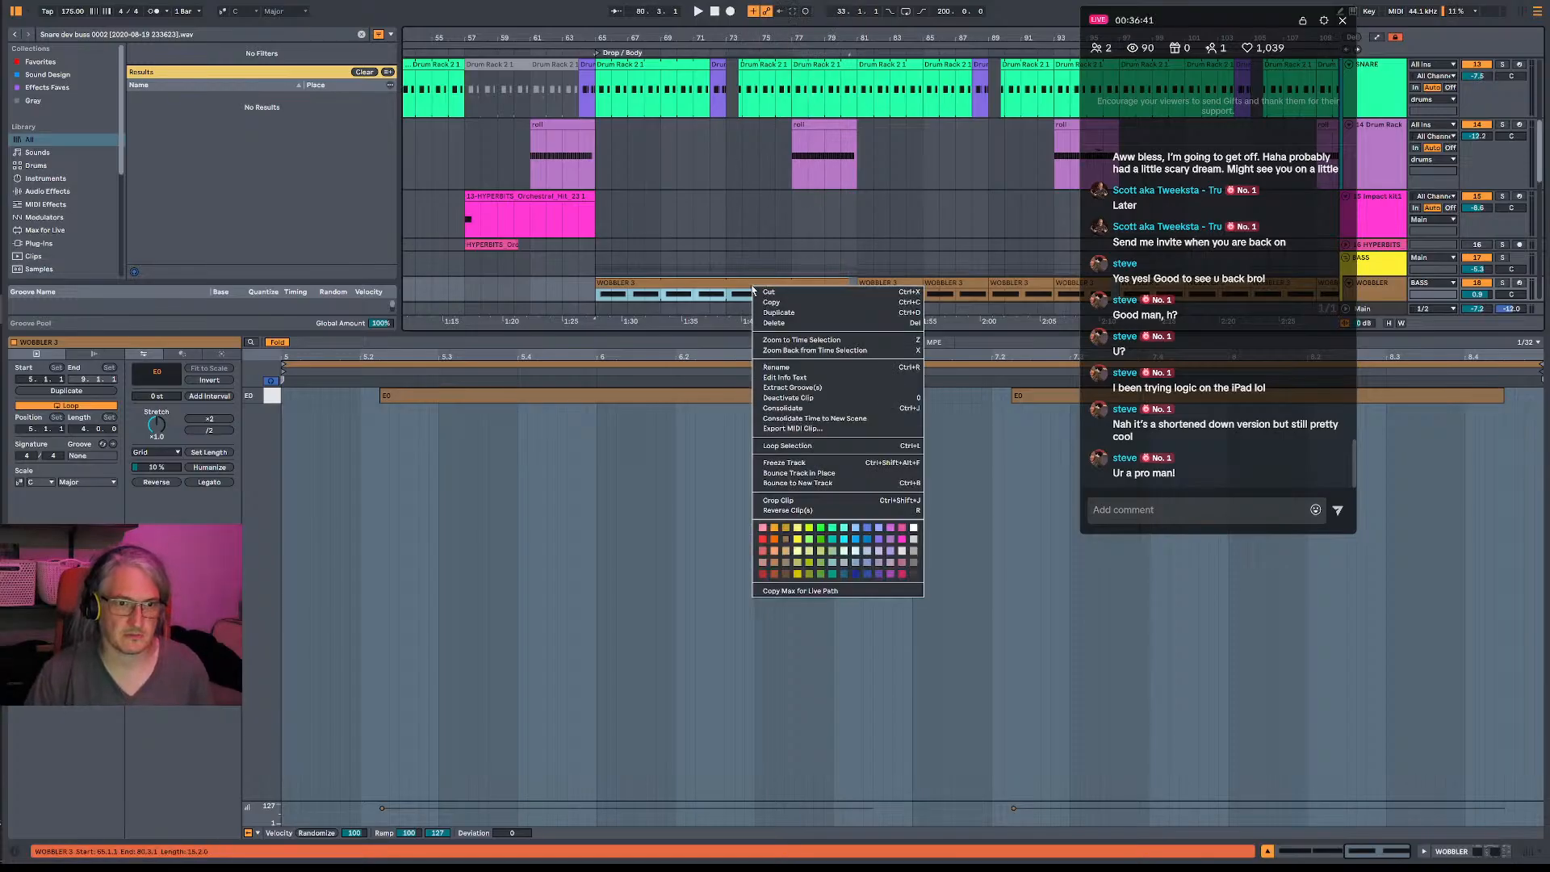
{"action": "left_click", "coordinate": [795, 366]}
{"action": "type", "text": "wil"}
{"action": "key", "text": "Return"}
- Shorten both E0 notes from the front during playback so they start at 5.2.3 and 7.2.3
{"action": "key", "text": "space"}
{"action": "left_click", "coordinate": [385, 398]}
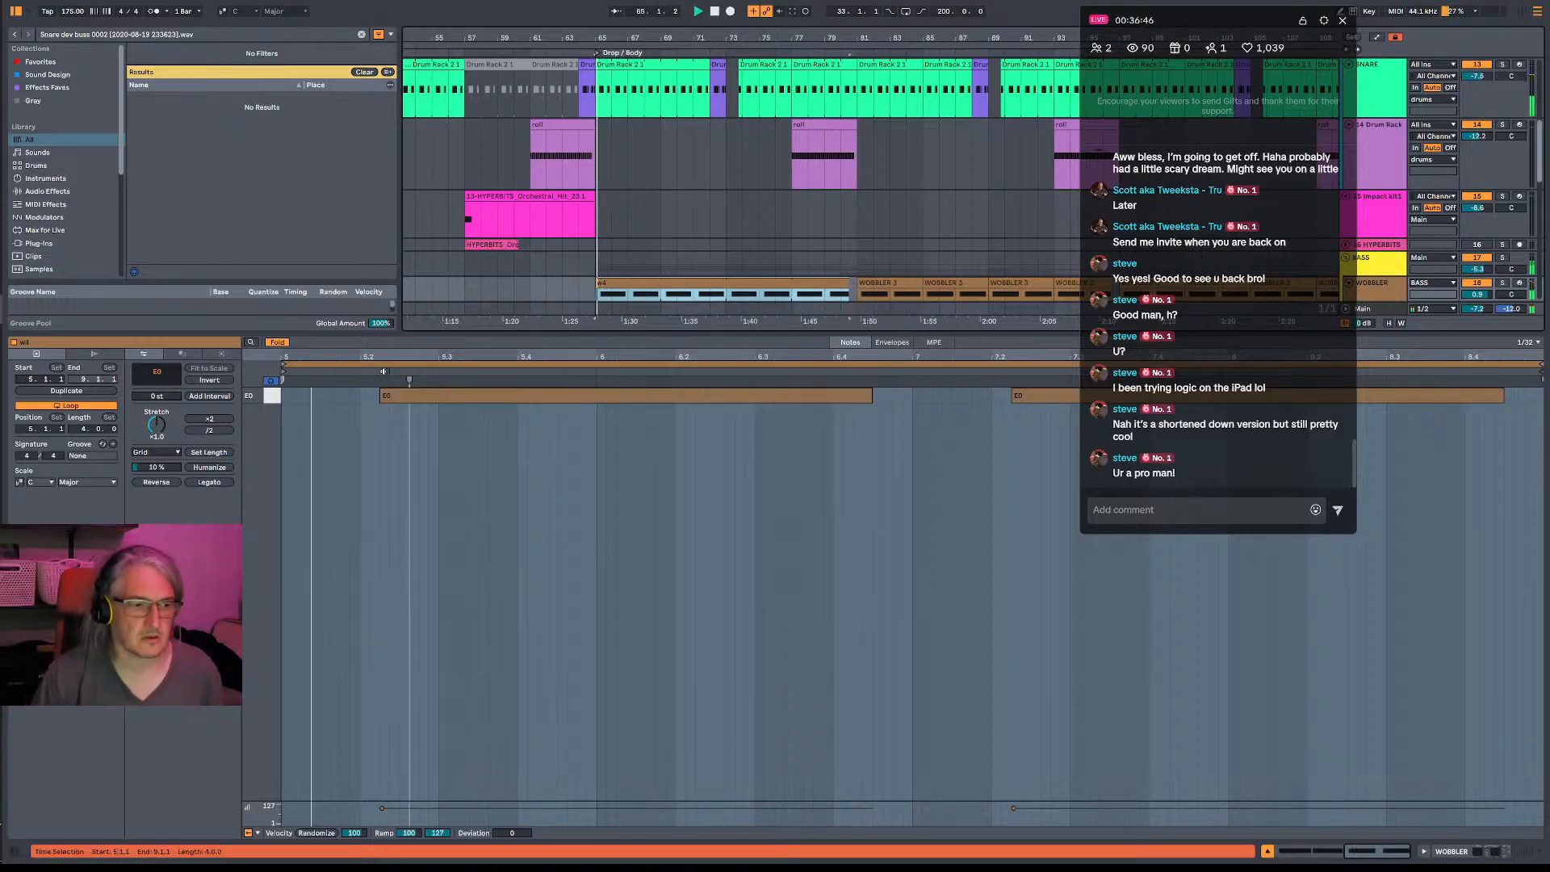
{"action": "left_click_drag", "start_coordinate": [384, 400], "coordinate": [404, 406]}
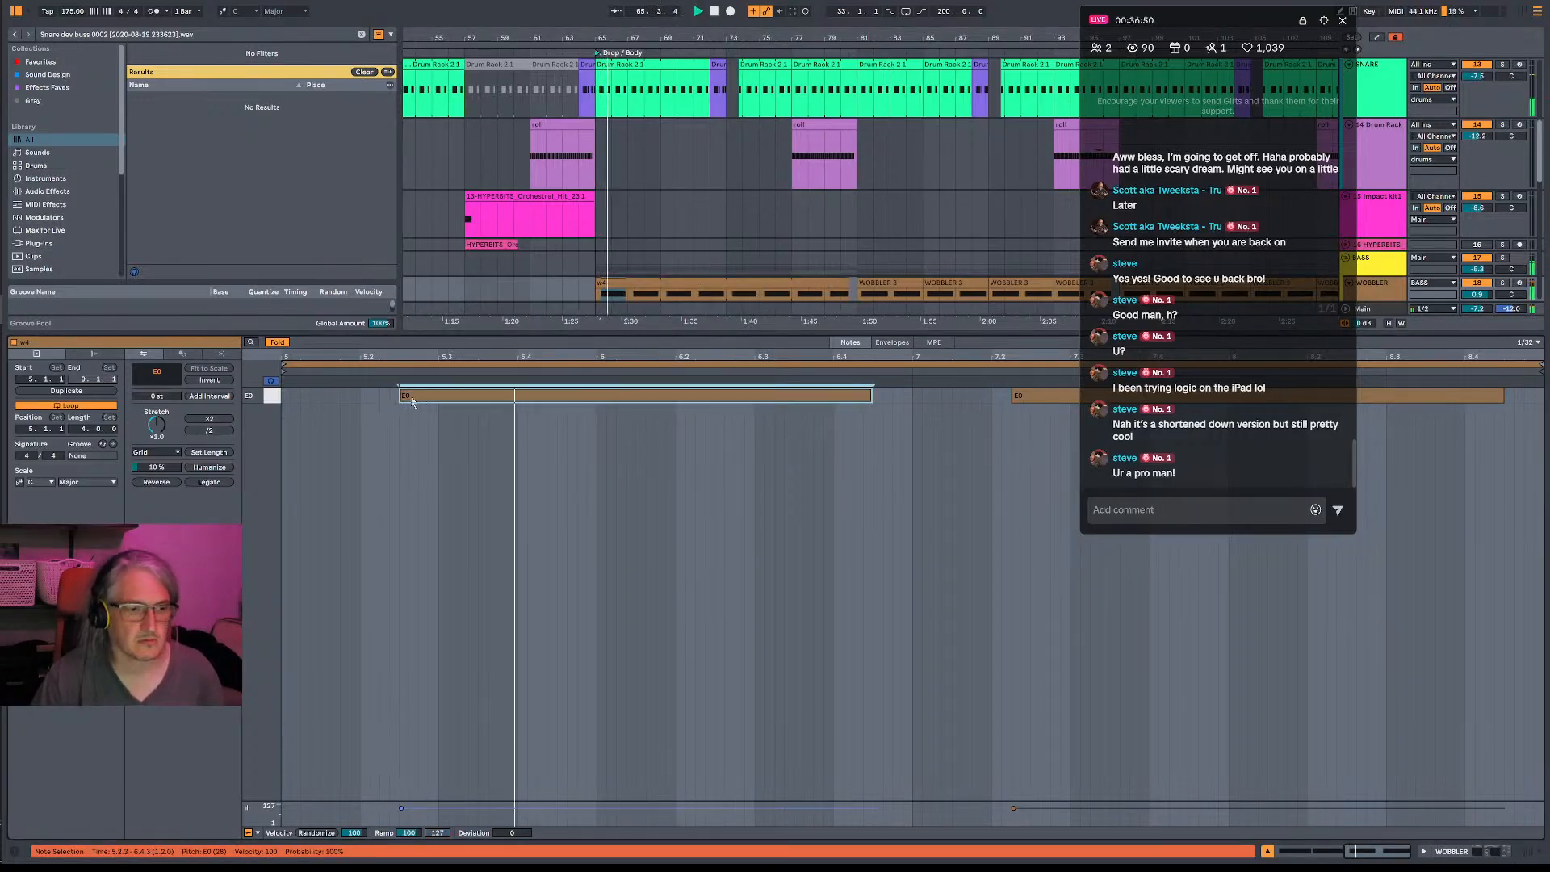
{"action": "left_click_drag", "start_coordinate": [1023, 397], "coordinate": [1043, 397]}
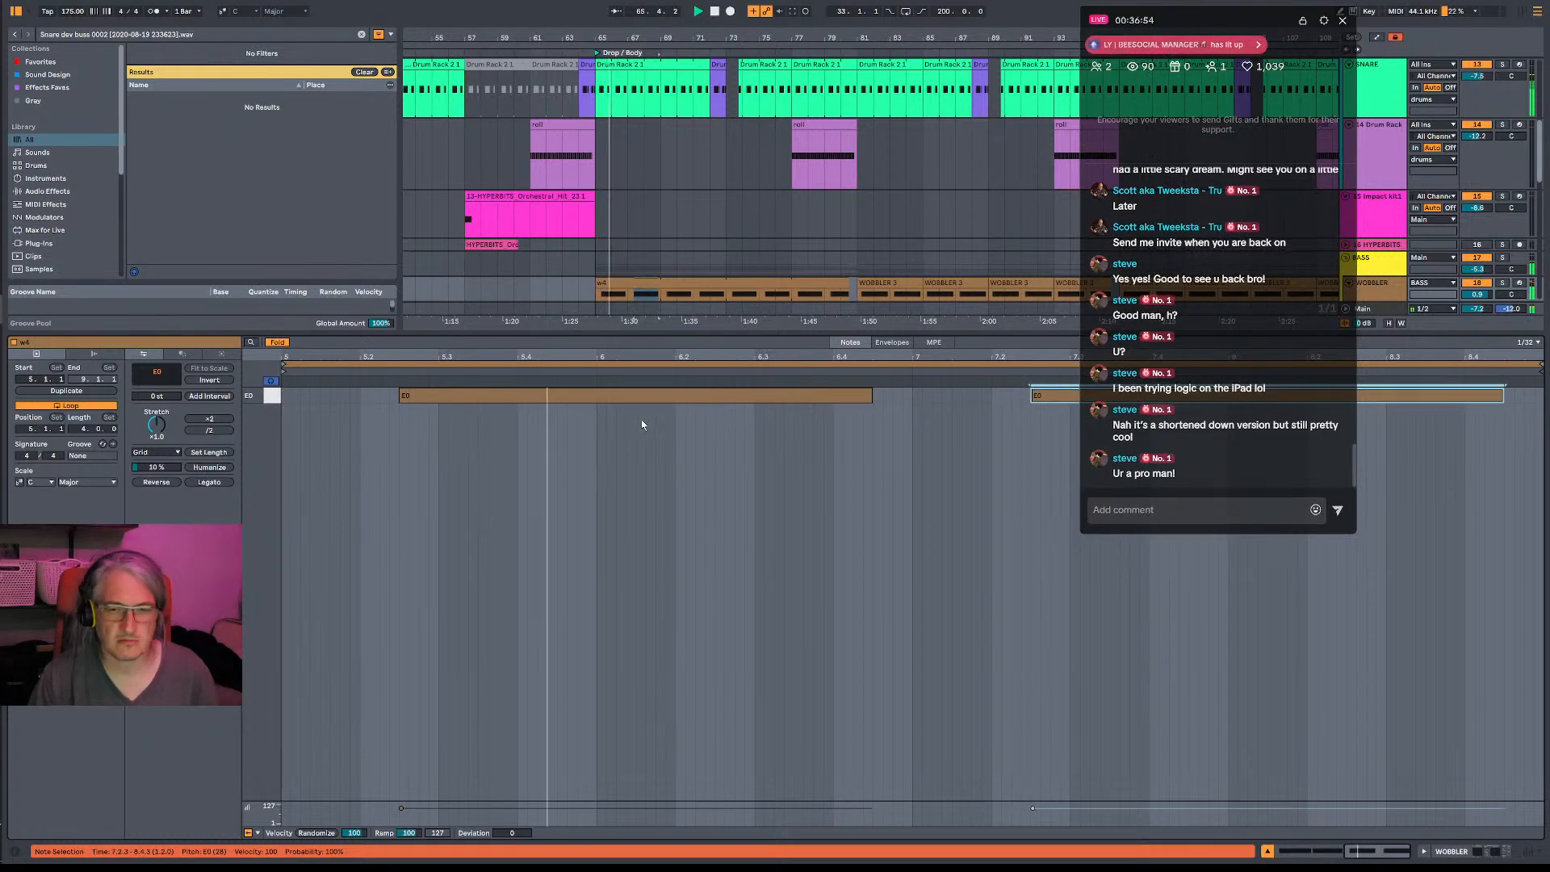
- Try moving the first E0 note two beats later to 5.4.3, audition the timing, and undo the move
{"action": "left_click_drag", "start_coordinate": [428, 404], "coordinate": [573, 401]}
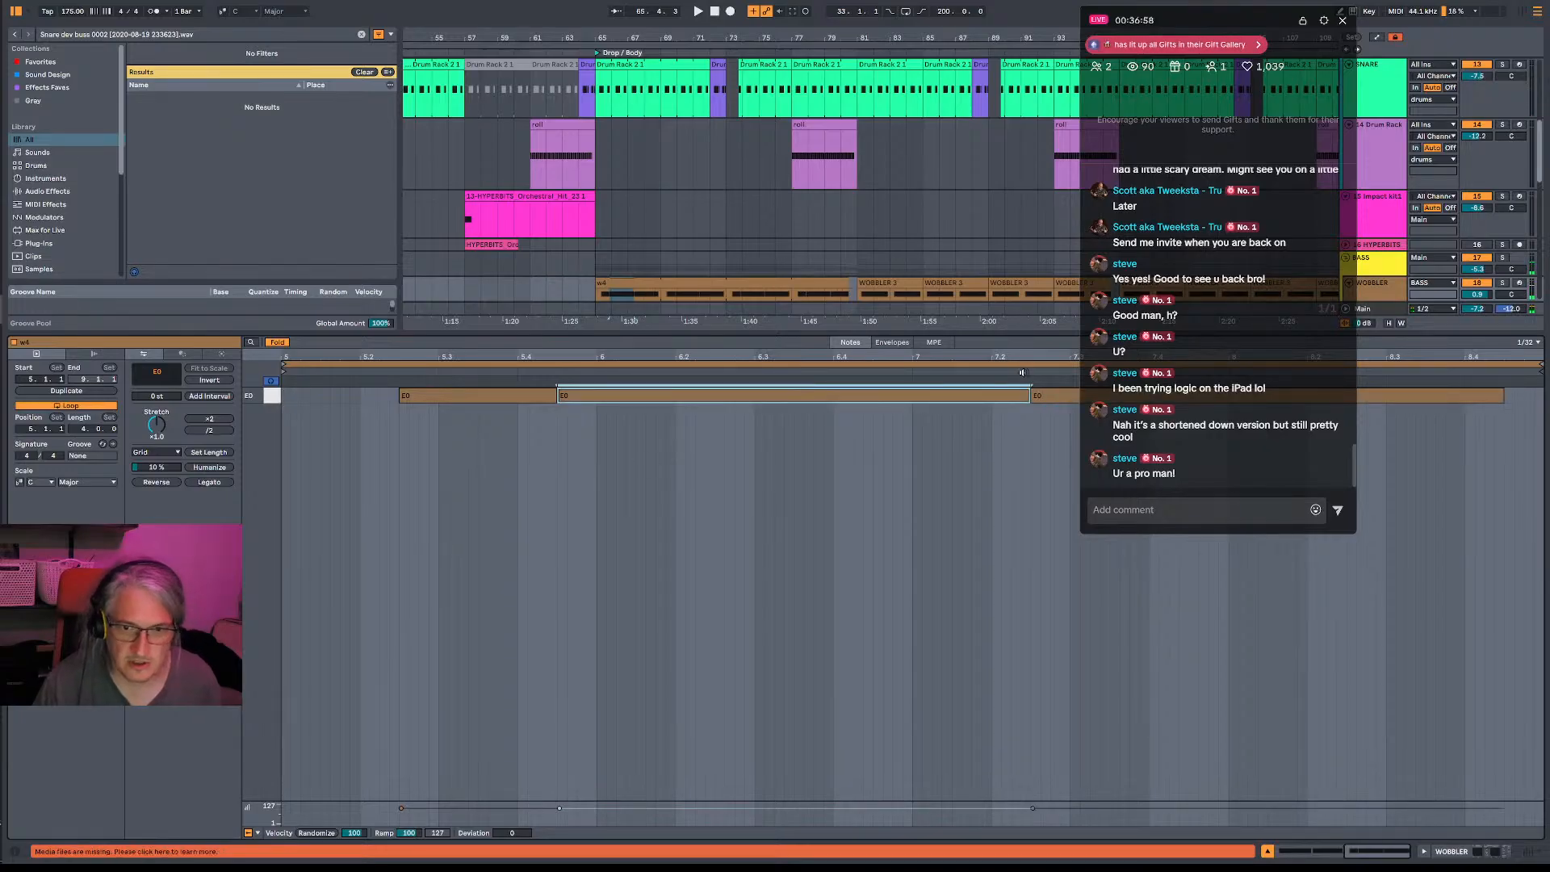
{"action": "key", "text": "space"}
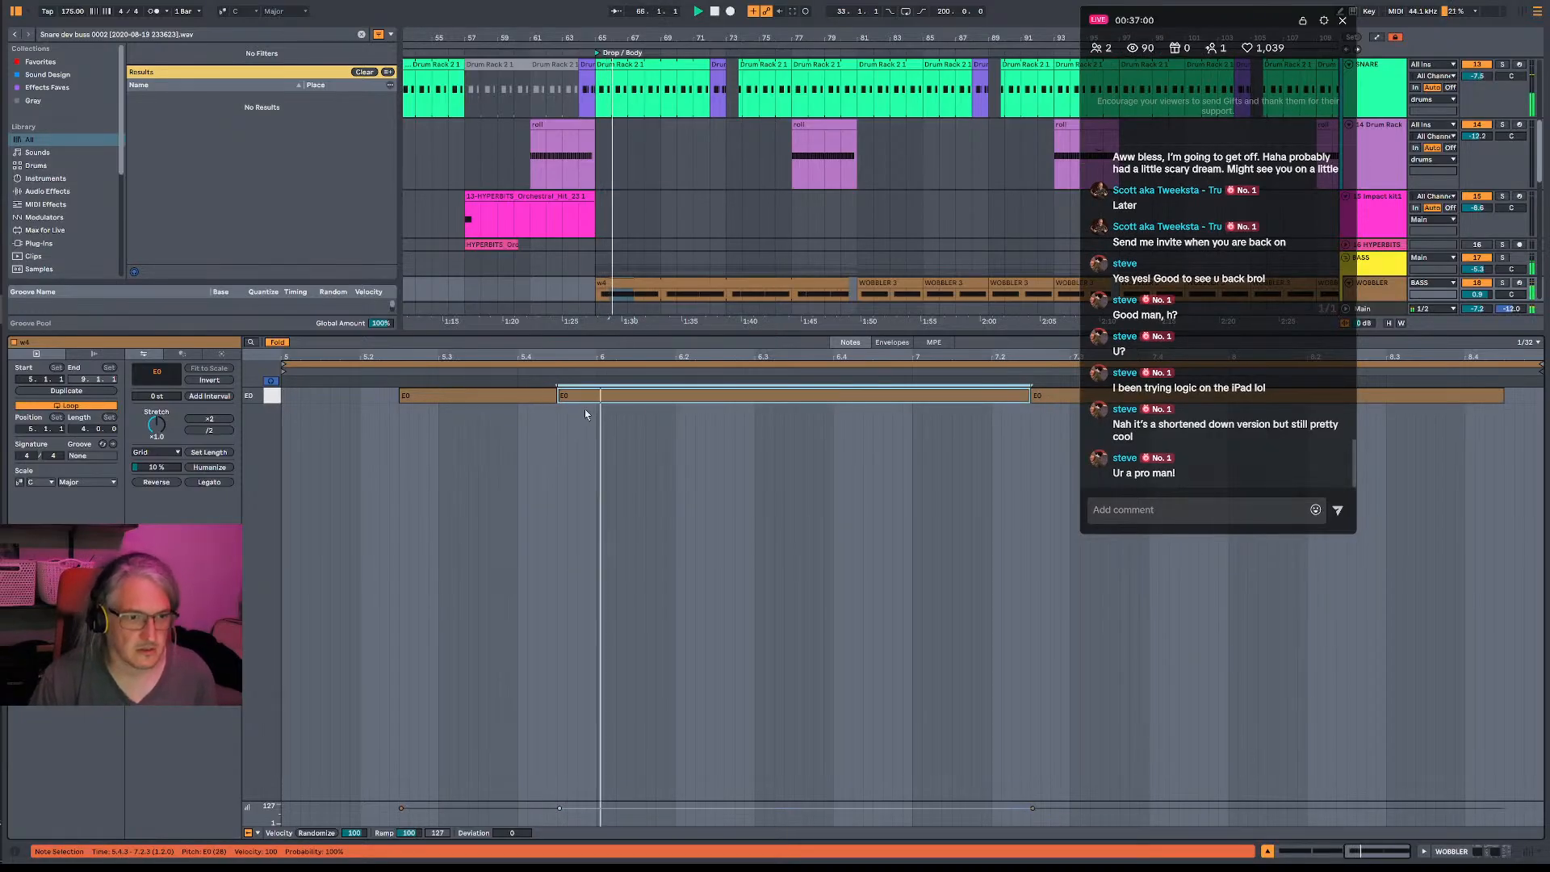
{"action": "left_click_drag", "start_coordinate": [990, 395], "coordinate": [832, 395]}
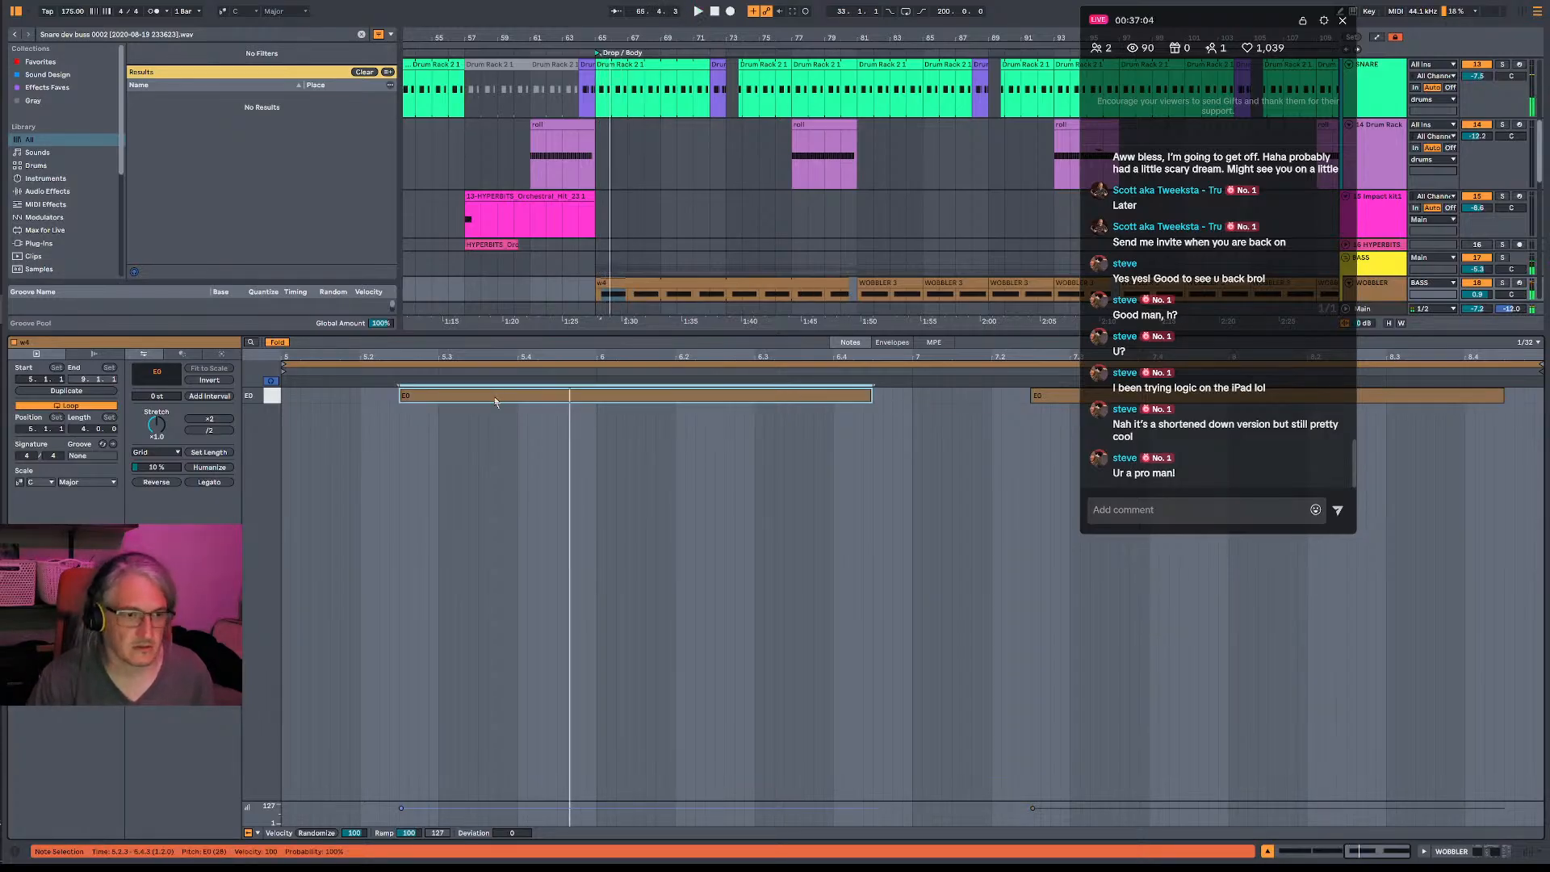
{"action": "left_click_drag", "start_coordinate": [493, 401], "coordinate": [651, 409]}
{"action": "key", "text": "space"}
- Play back the drop to check the timing of the shortened wobble notes
{"action": "key", "text": "space"}
{"action": "key", "text": "ctrl+z"}
{"action": "left_click", "coordinate": [932, 426]}
{"action": "key", "text": "space"}
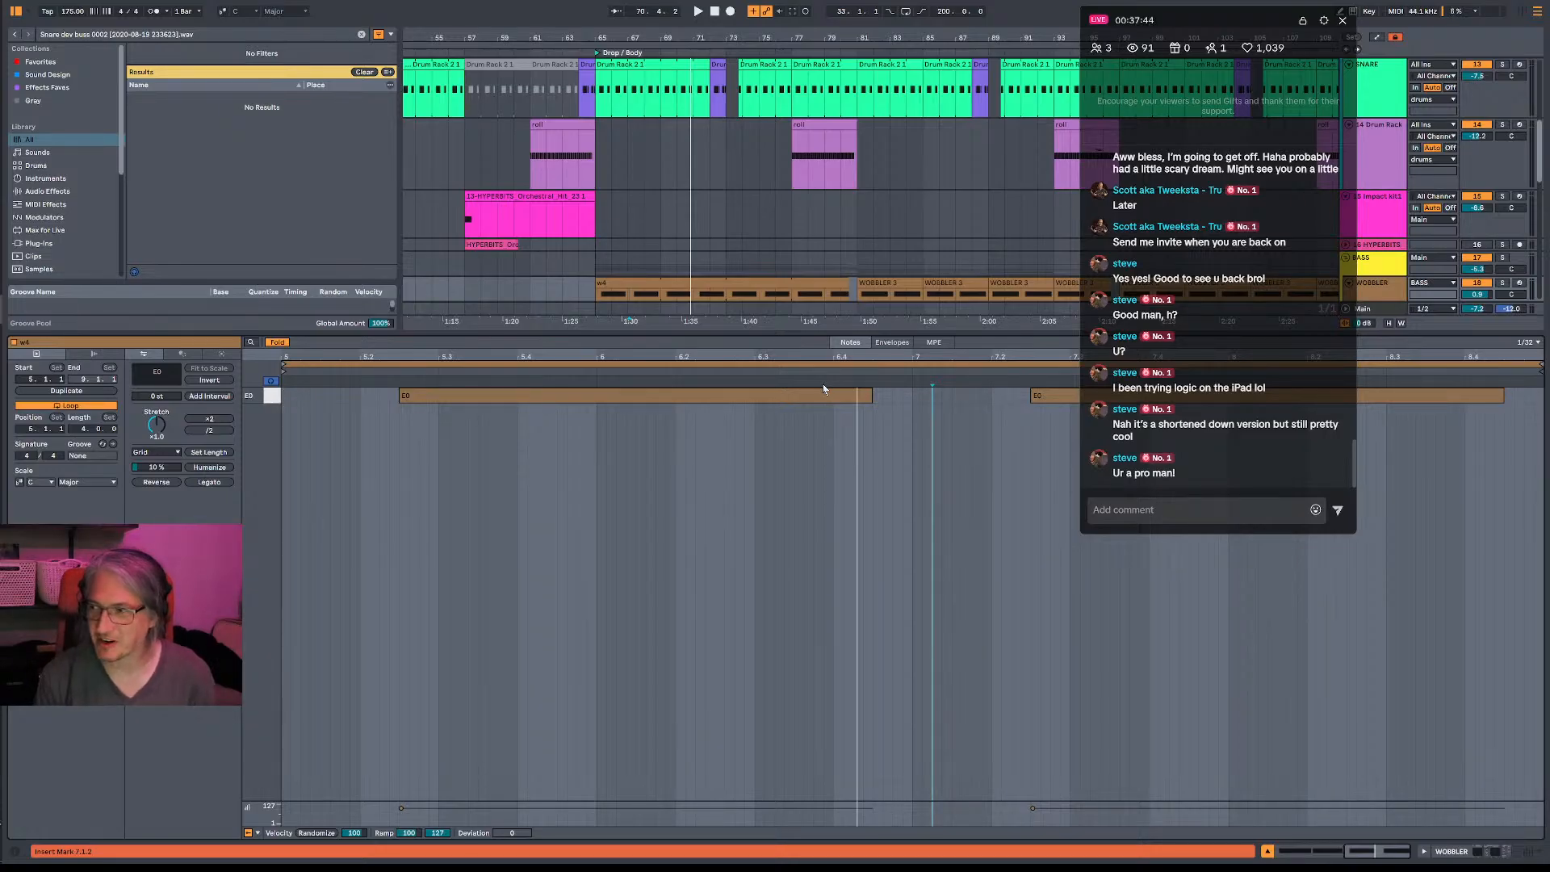
{"action": "key", "text": "space"}
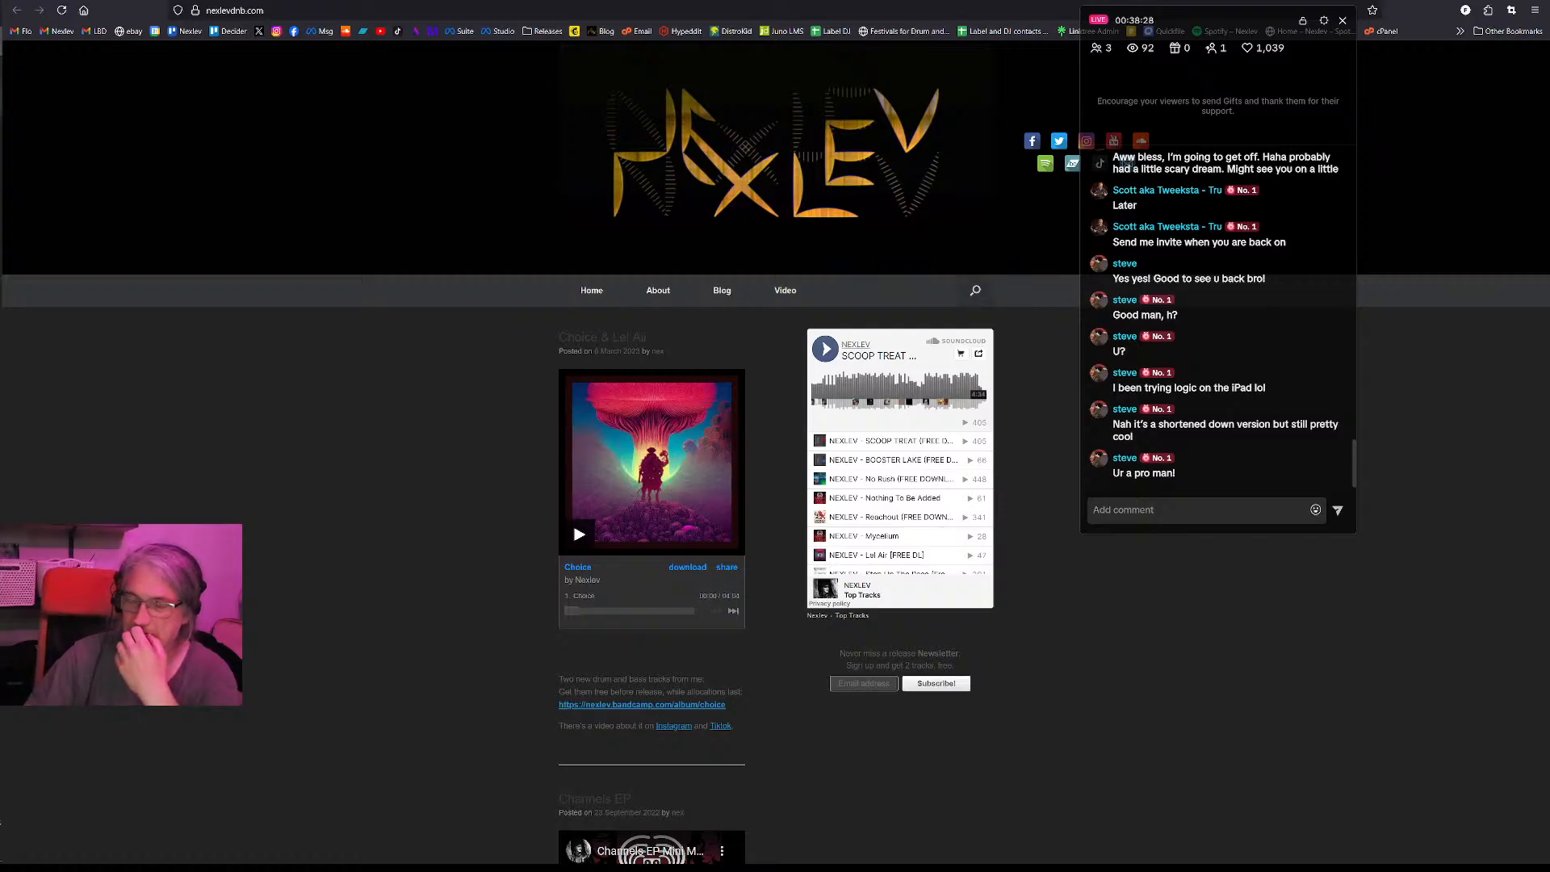
- Switch to the browser and read through the newest live chat messages
{"action": "mouse_move", "coordinate": [1, 132]}
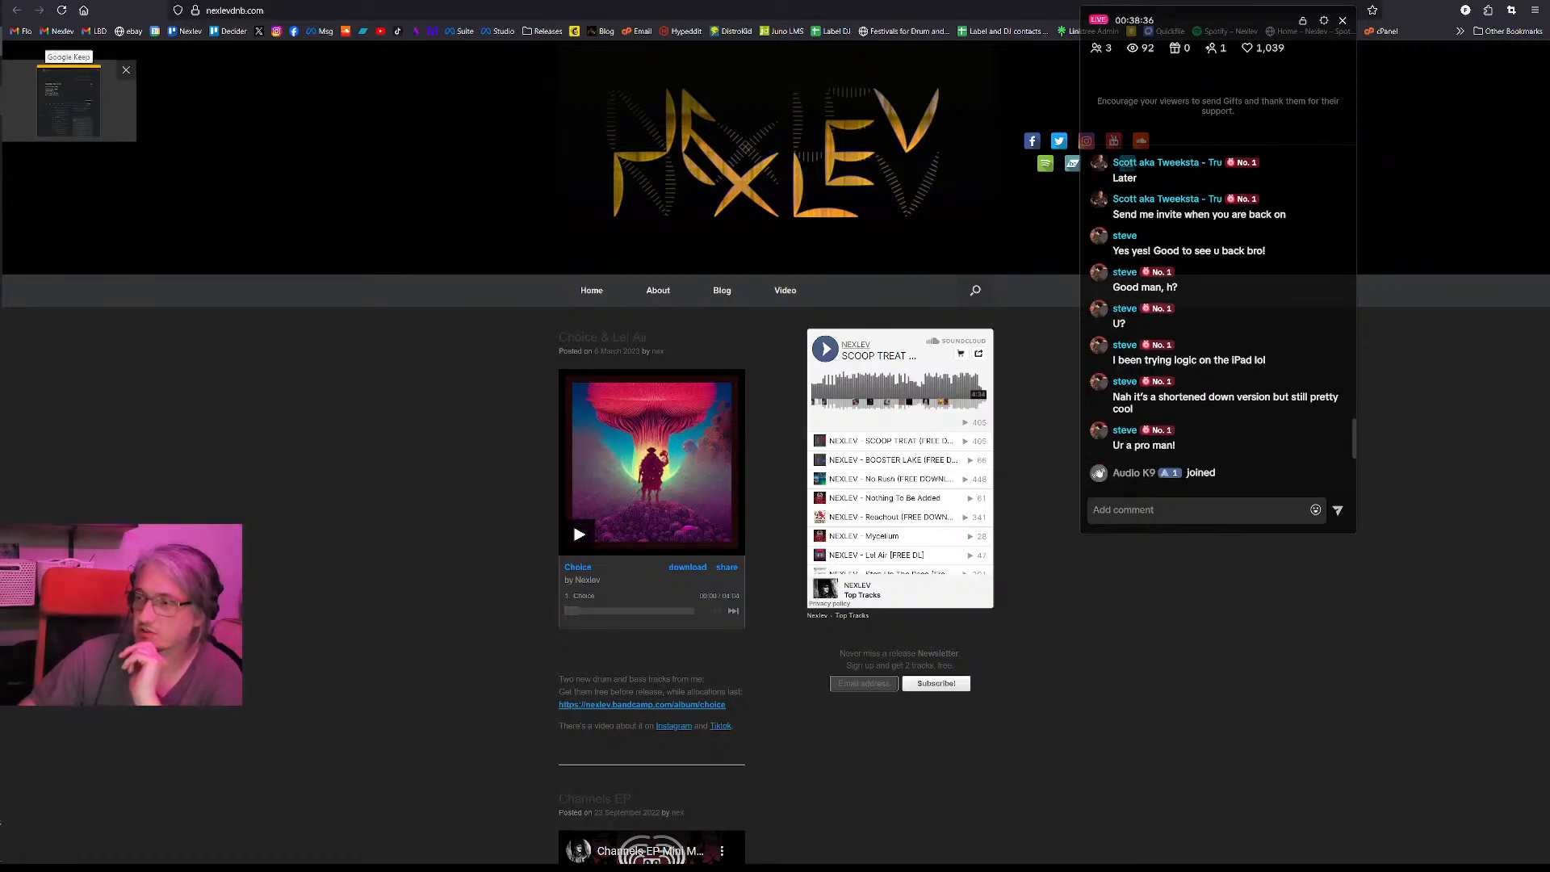
{"action": "mouse_move", "coordinate": [12, 87]}
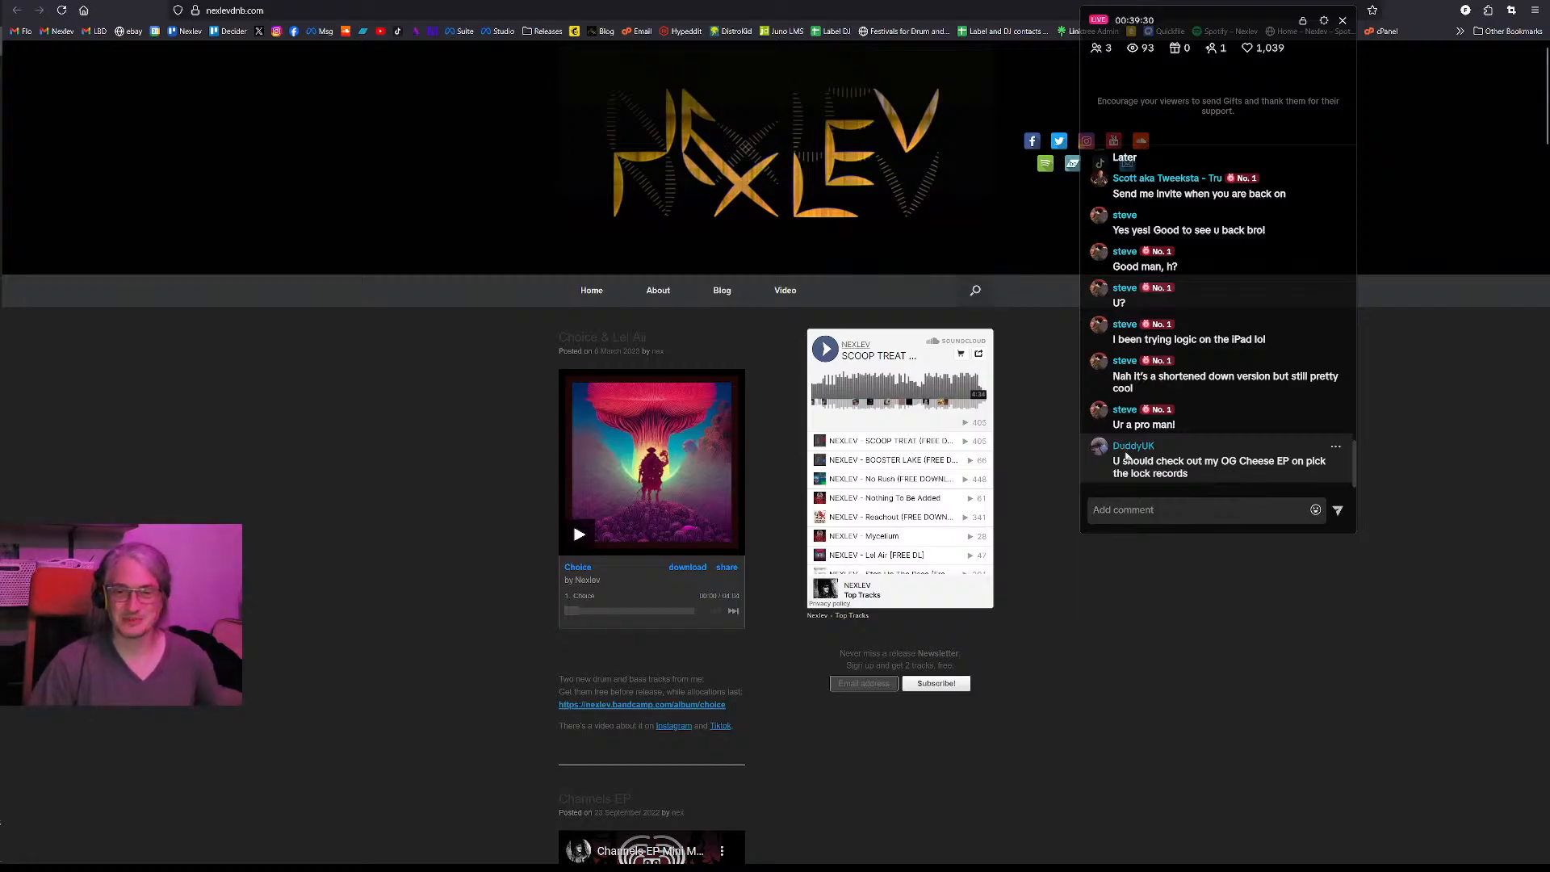
{"action": "scroll", "coordinate": [1213, 454], "scroll_direction": "down", "scroll_amount": 3}
{"action": "scroll", "coordinate": [1213, 456], "scroll_direction": "up", "scroll_amount": 3}
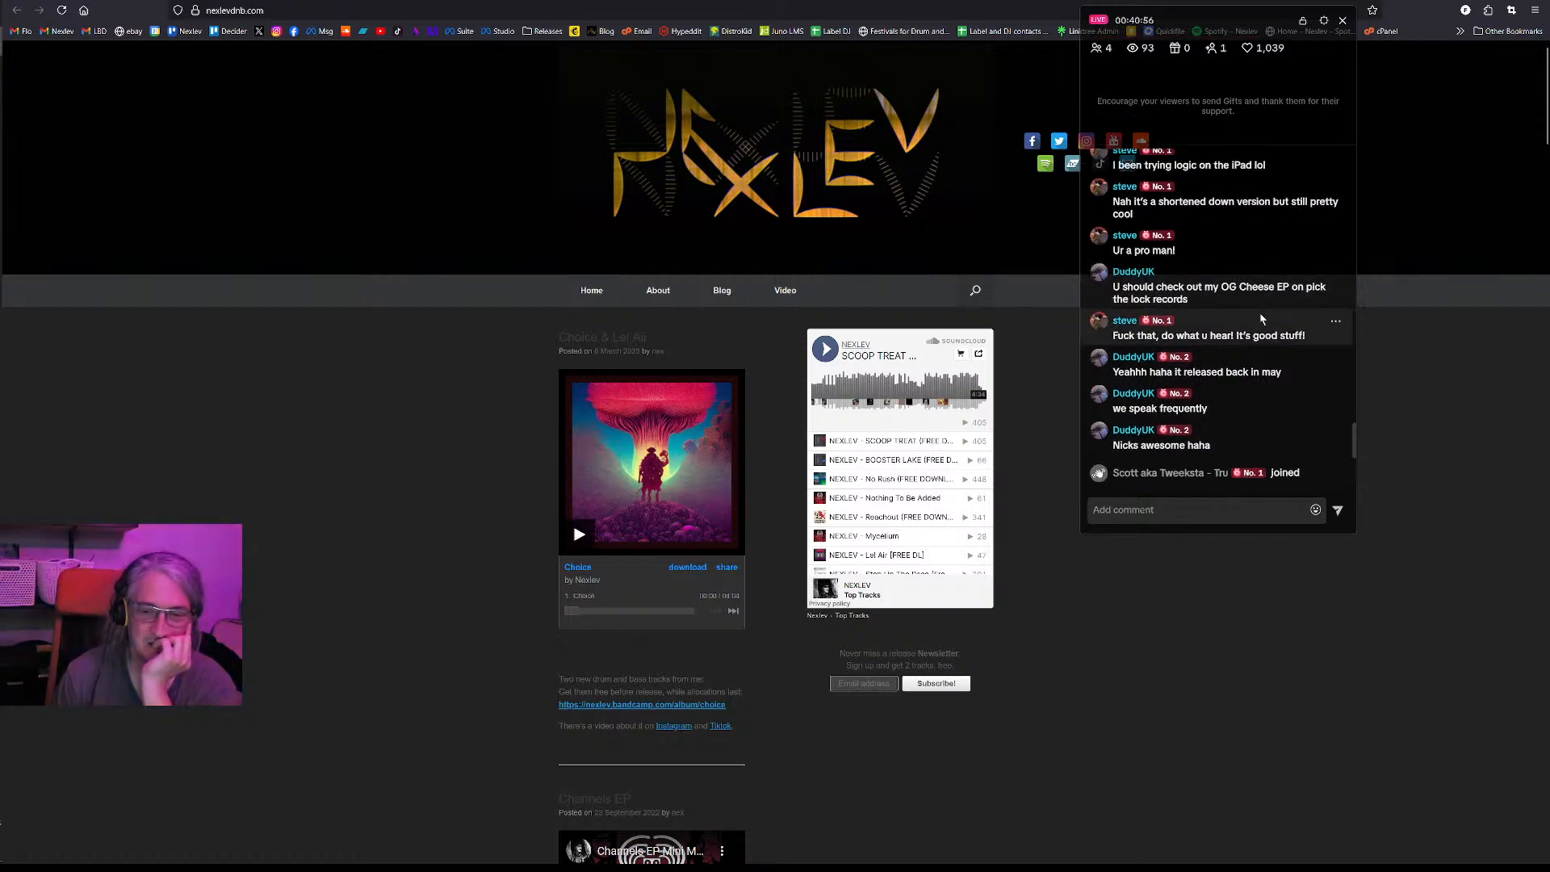
- Open YouTube, accepting all of its cookies, and search for "og cheese ep"
{"action": "left_click", "coordinate": [380, 31]}
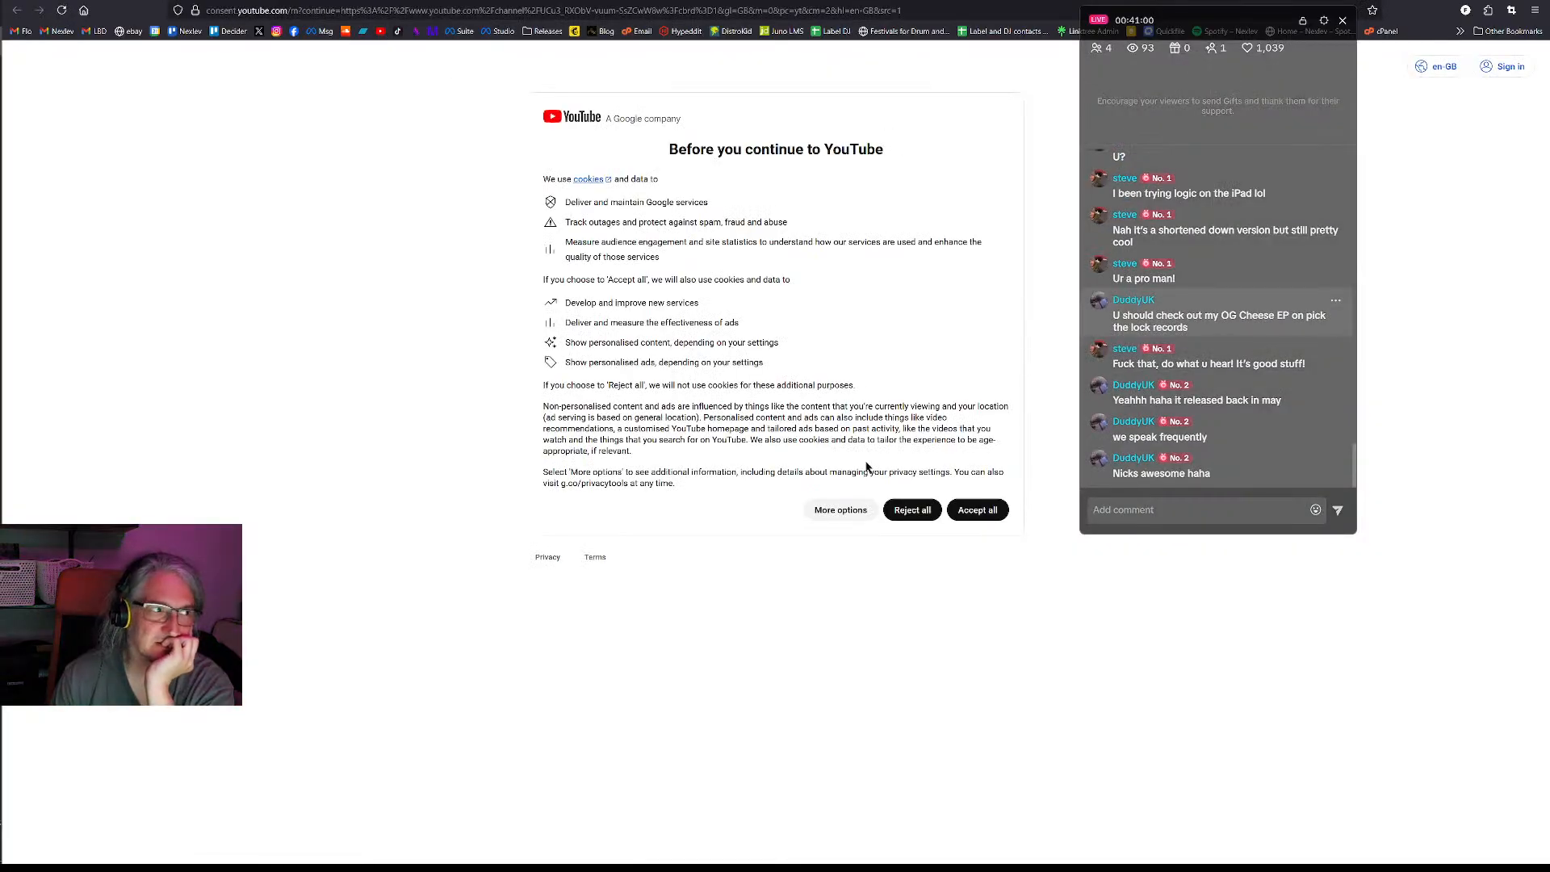
{"action": "left_click", "coordinate": [965, 520]}
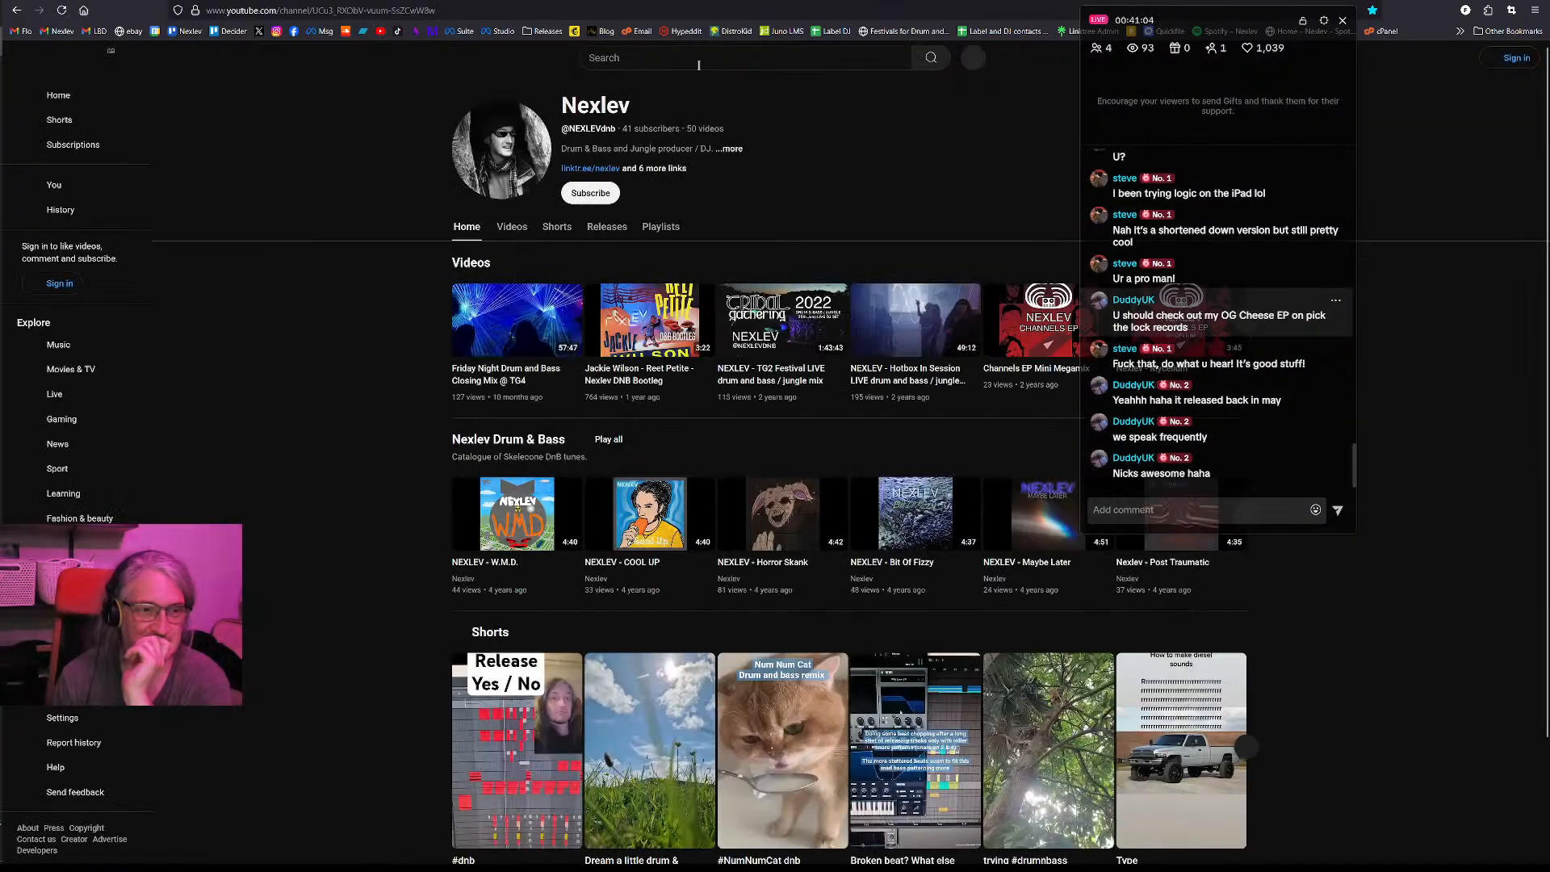
{"action": "left_click", "coordinate": [696, 62]}
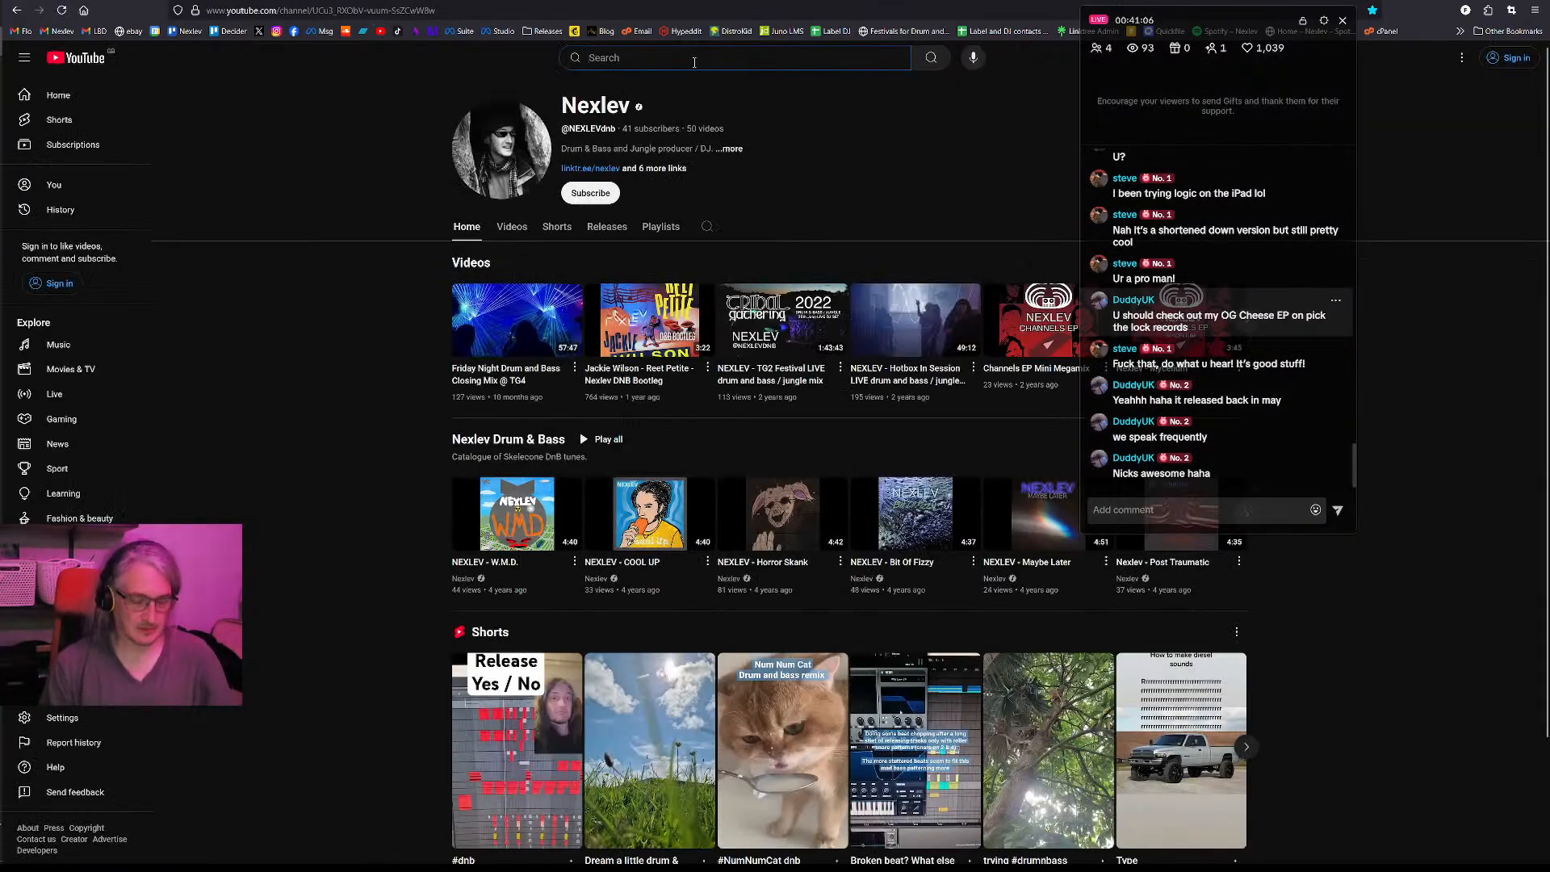
{"action": "type", "text": "og cheese ep"}
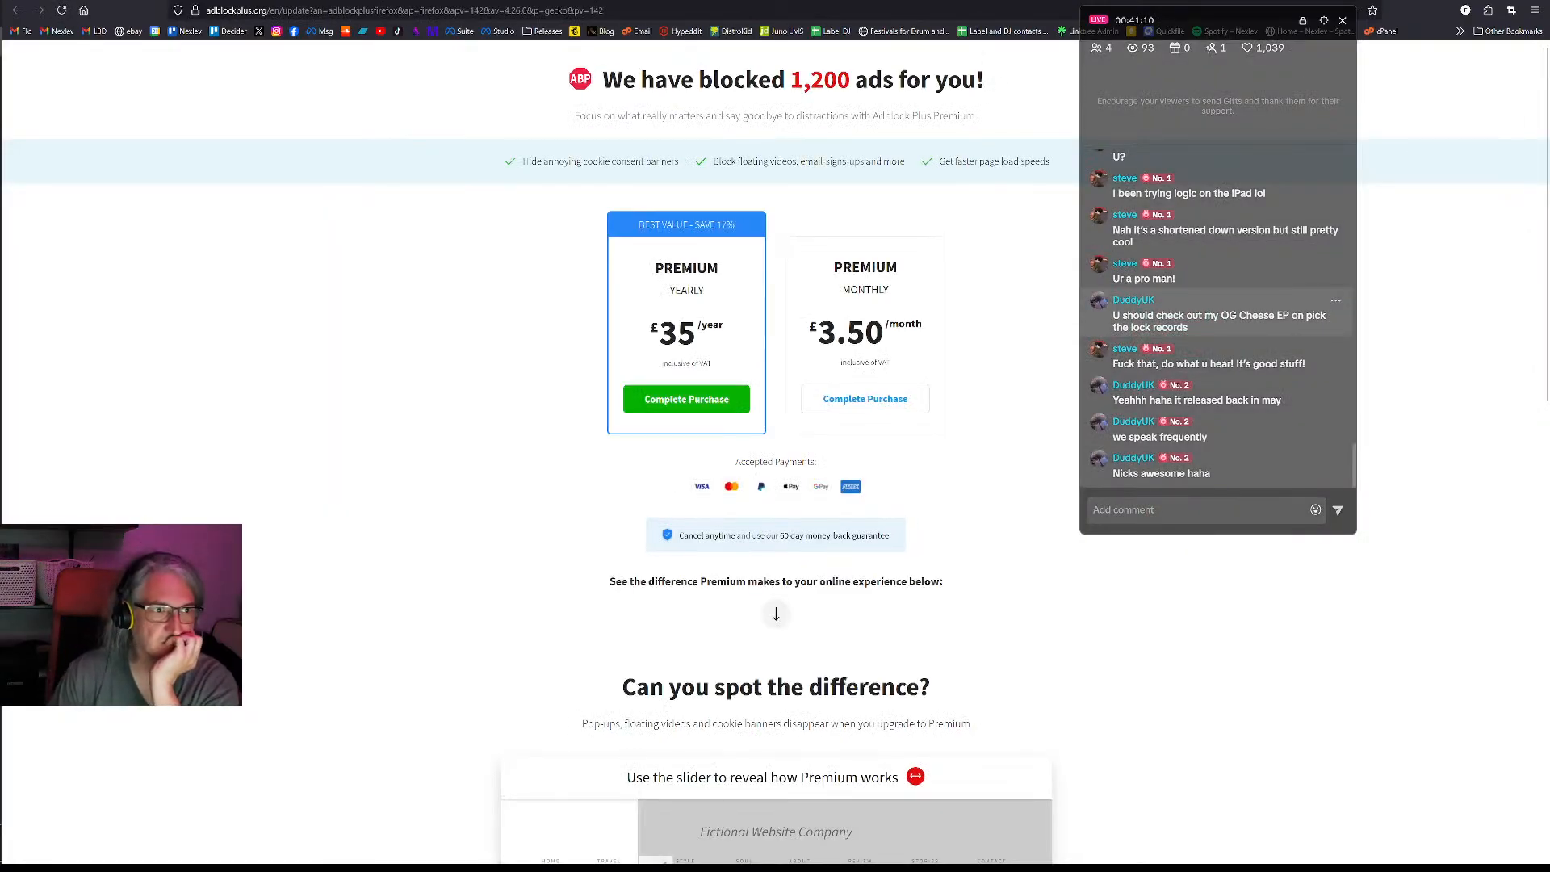
{"action": "left_click", "coordinate": [494, 1]}
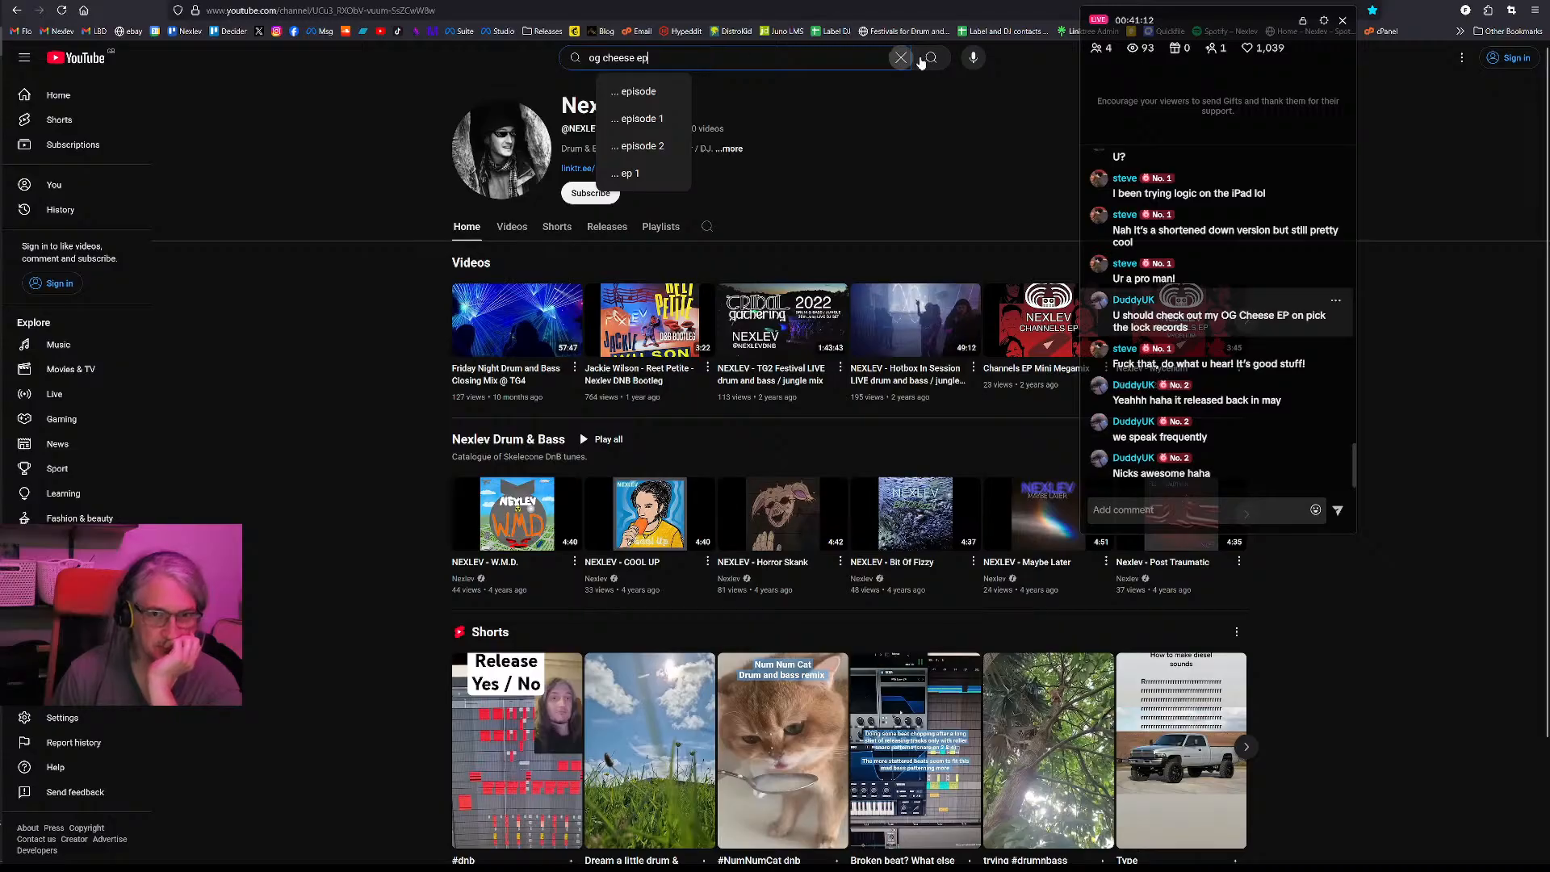
{"action": "left_click", "coordinate": [932, 58]}
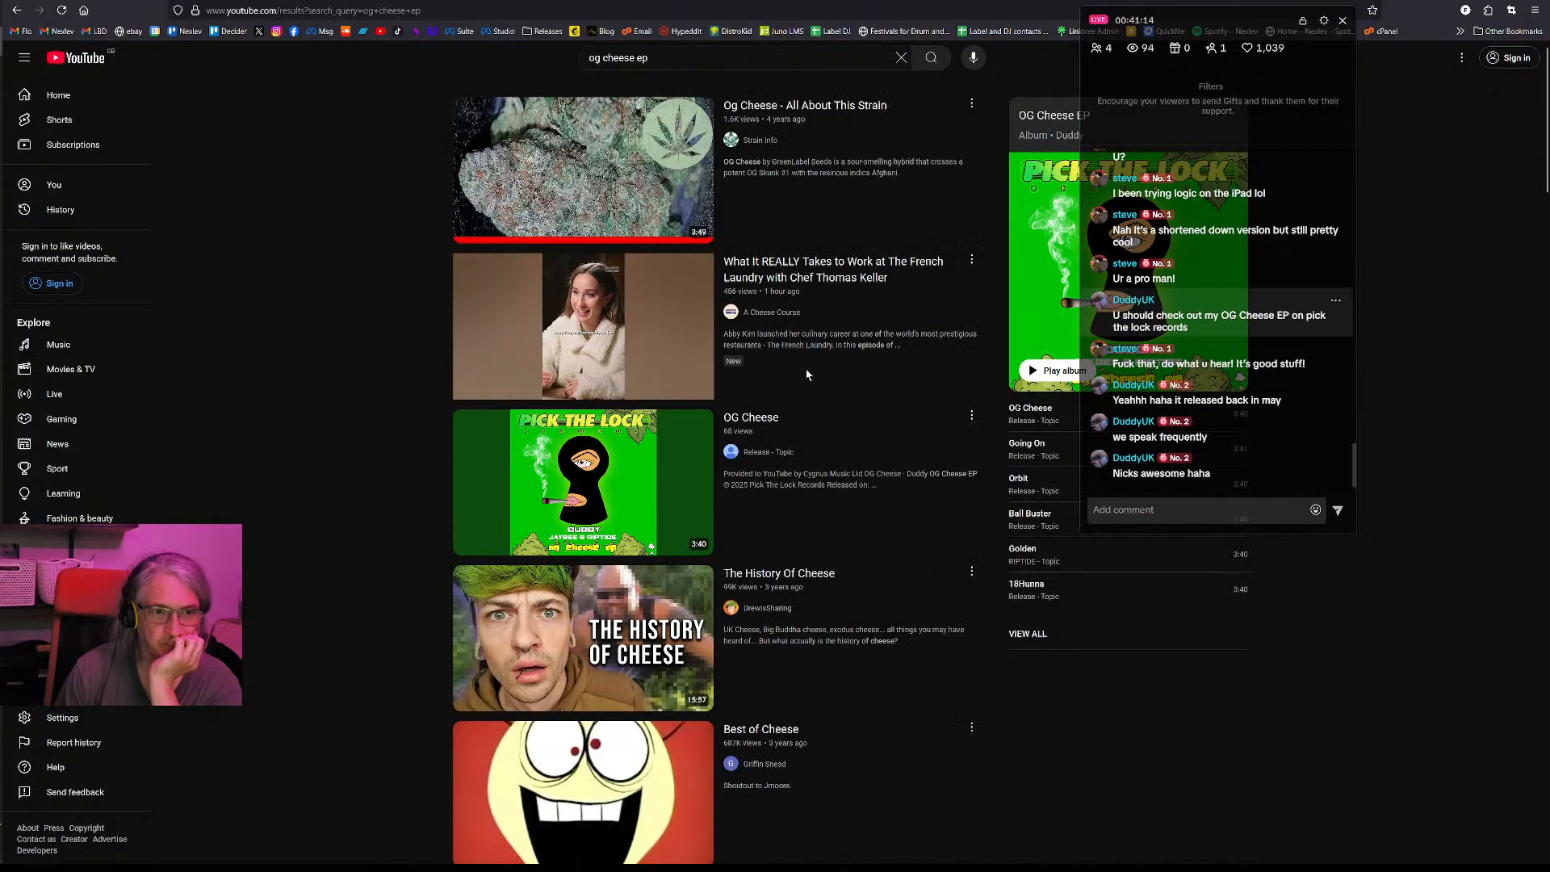
- Open the OG Cheese track with the green Pick The Lock cover and view its description
{"action": "mouse_move", "coordinate": [860, 361]}
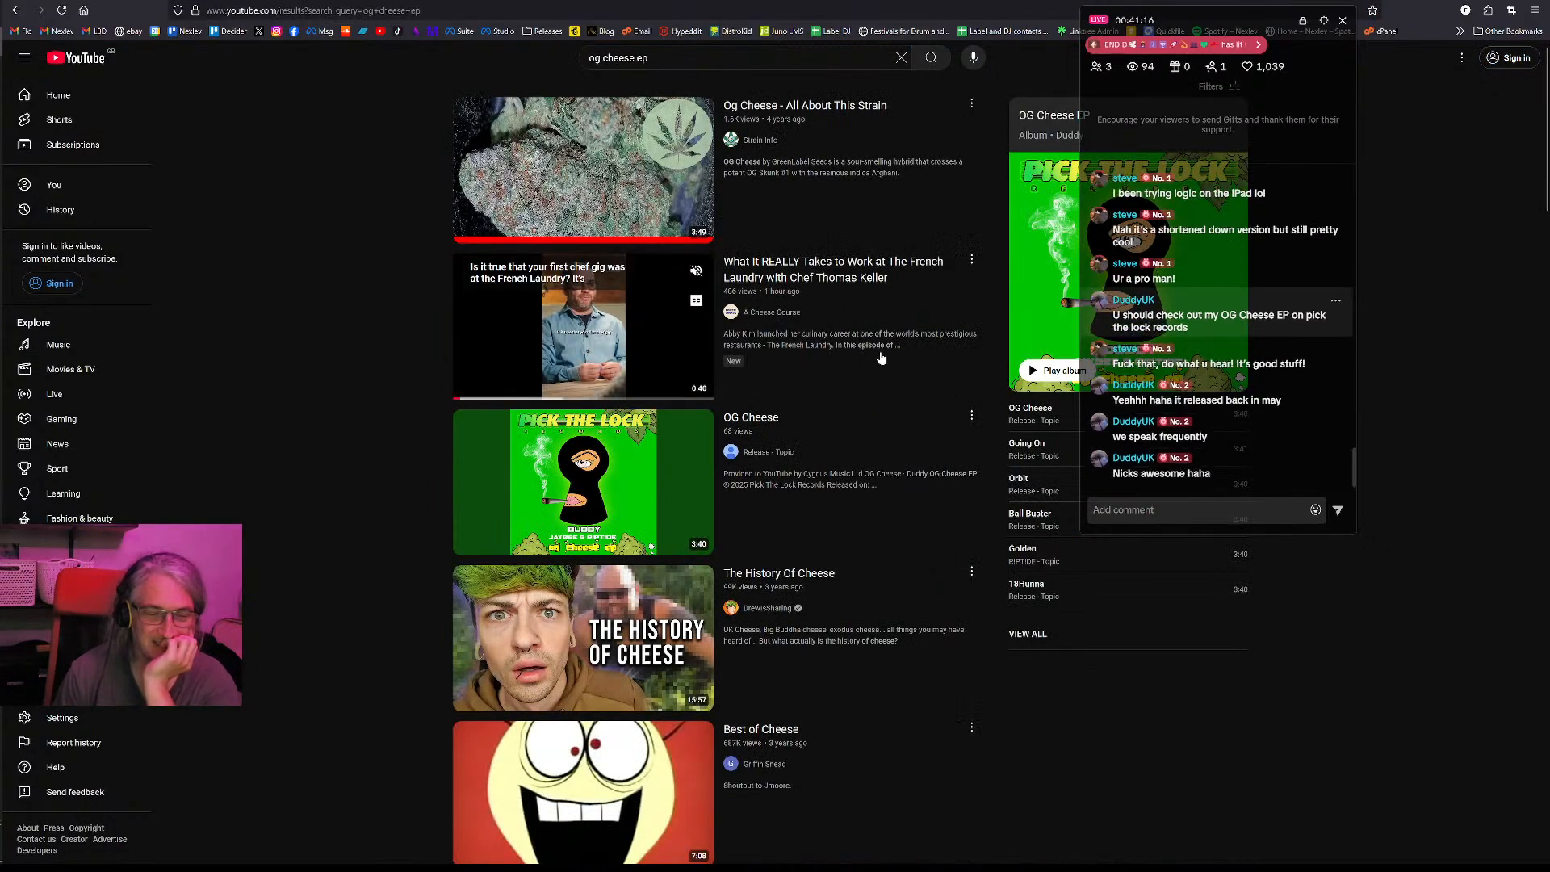
{"action": "left_click", "coordinate": [658, 454]}
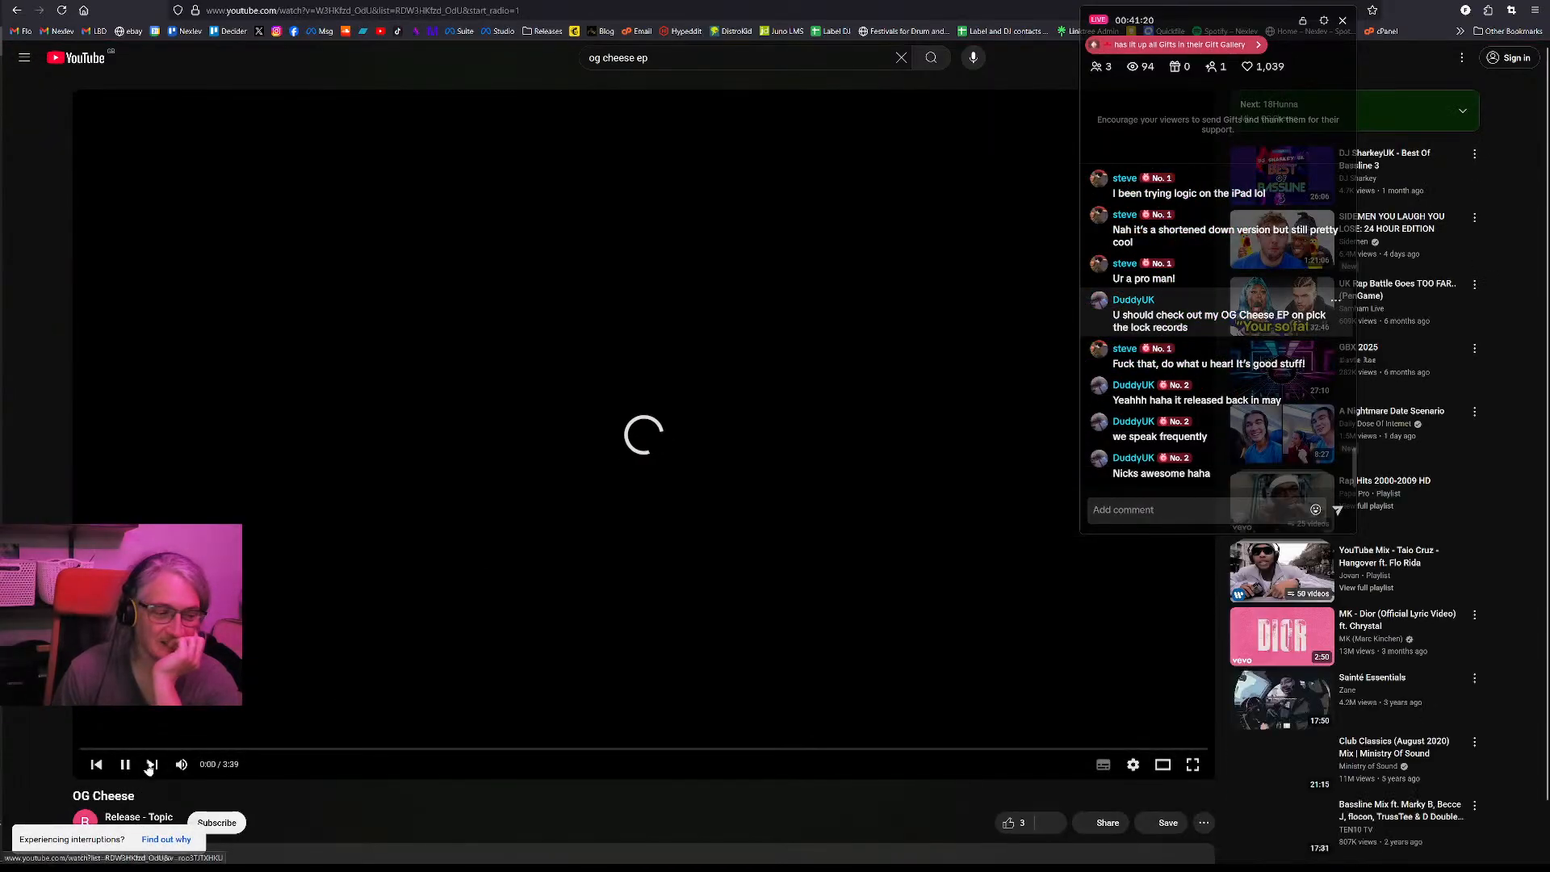
{"action": "scroll", "coordinate": [225, 771], "scroll_direction": "down", "scroll_amount": 2}
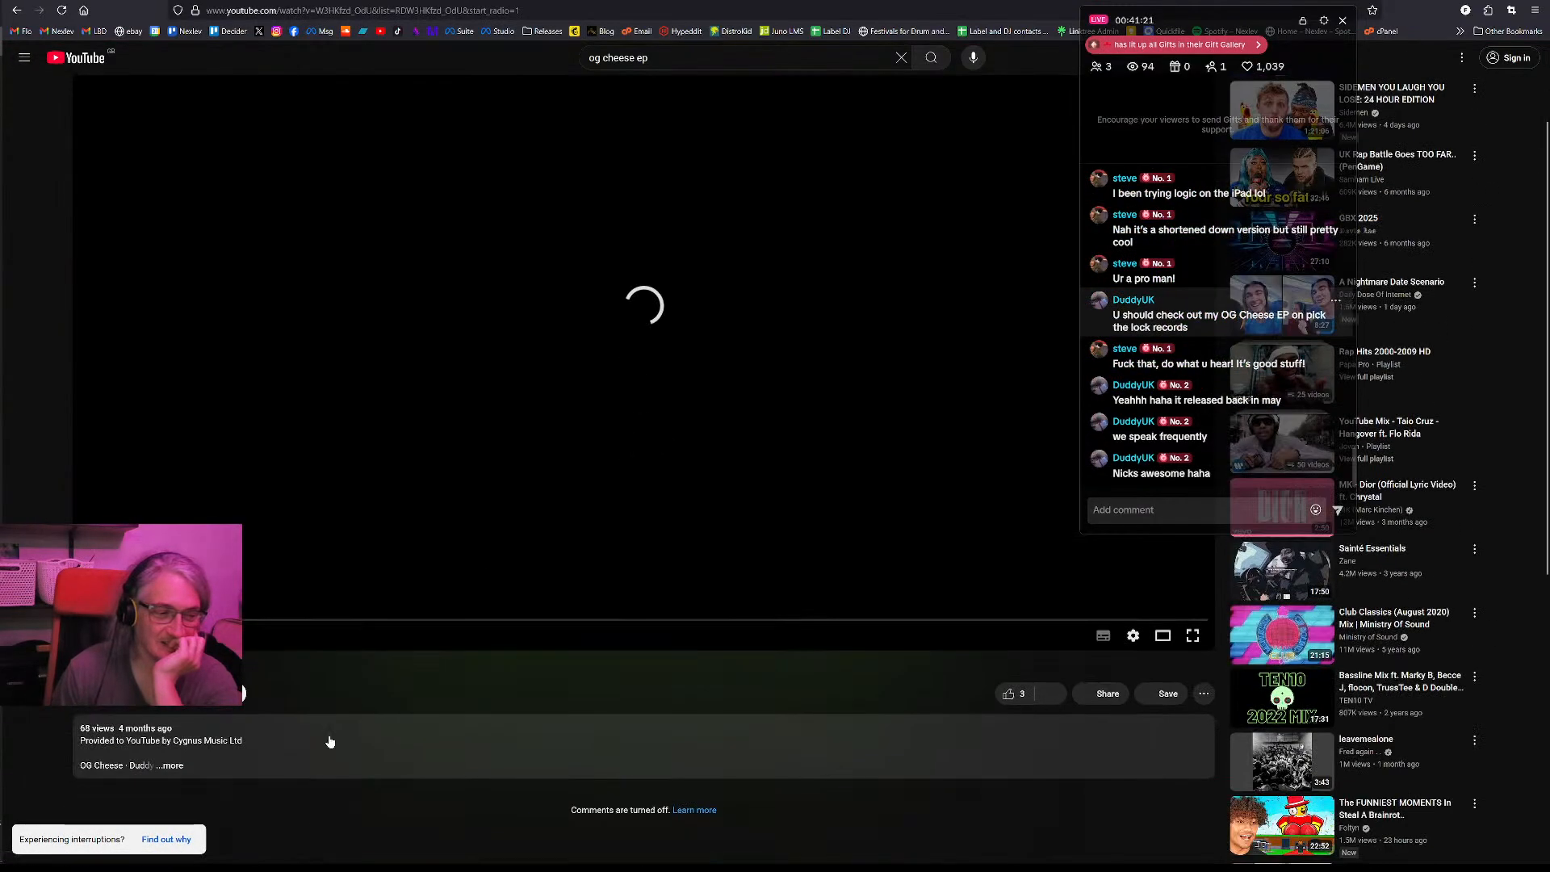
- Expand the OG Cheese track's full description and read through its release and music details
{"action": "left_click", "coordinate": [172, 766]}
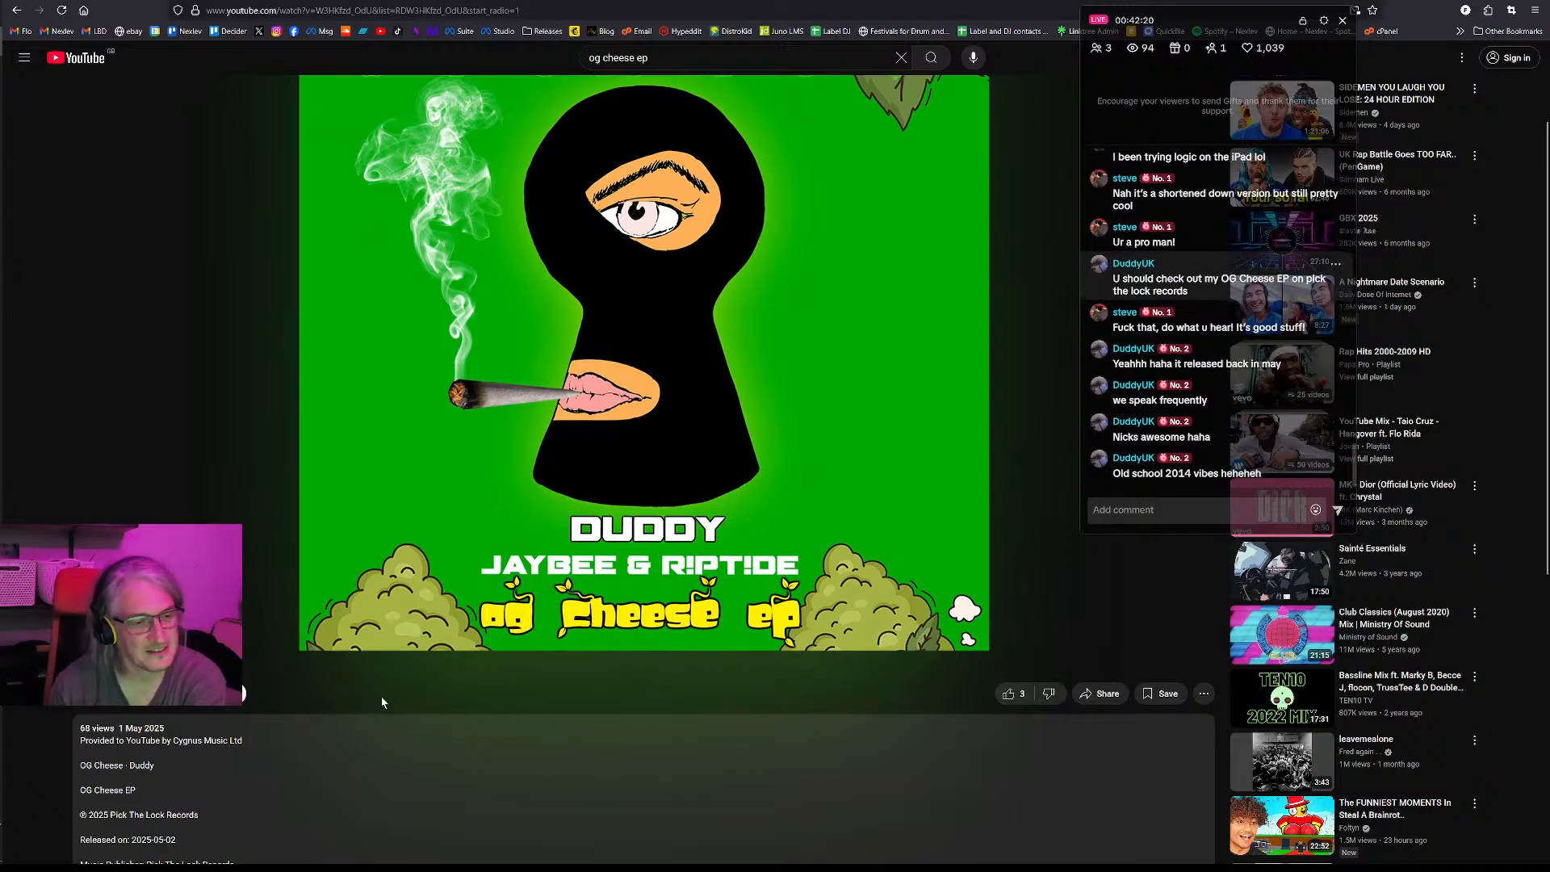
{"action": "scroll", "coordinate": [321, 721], "scroll_direction": "down", "scroll_amount": 3}
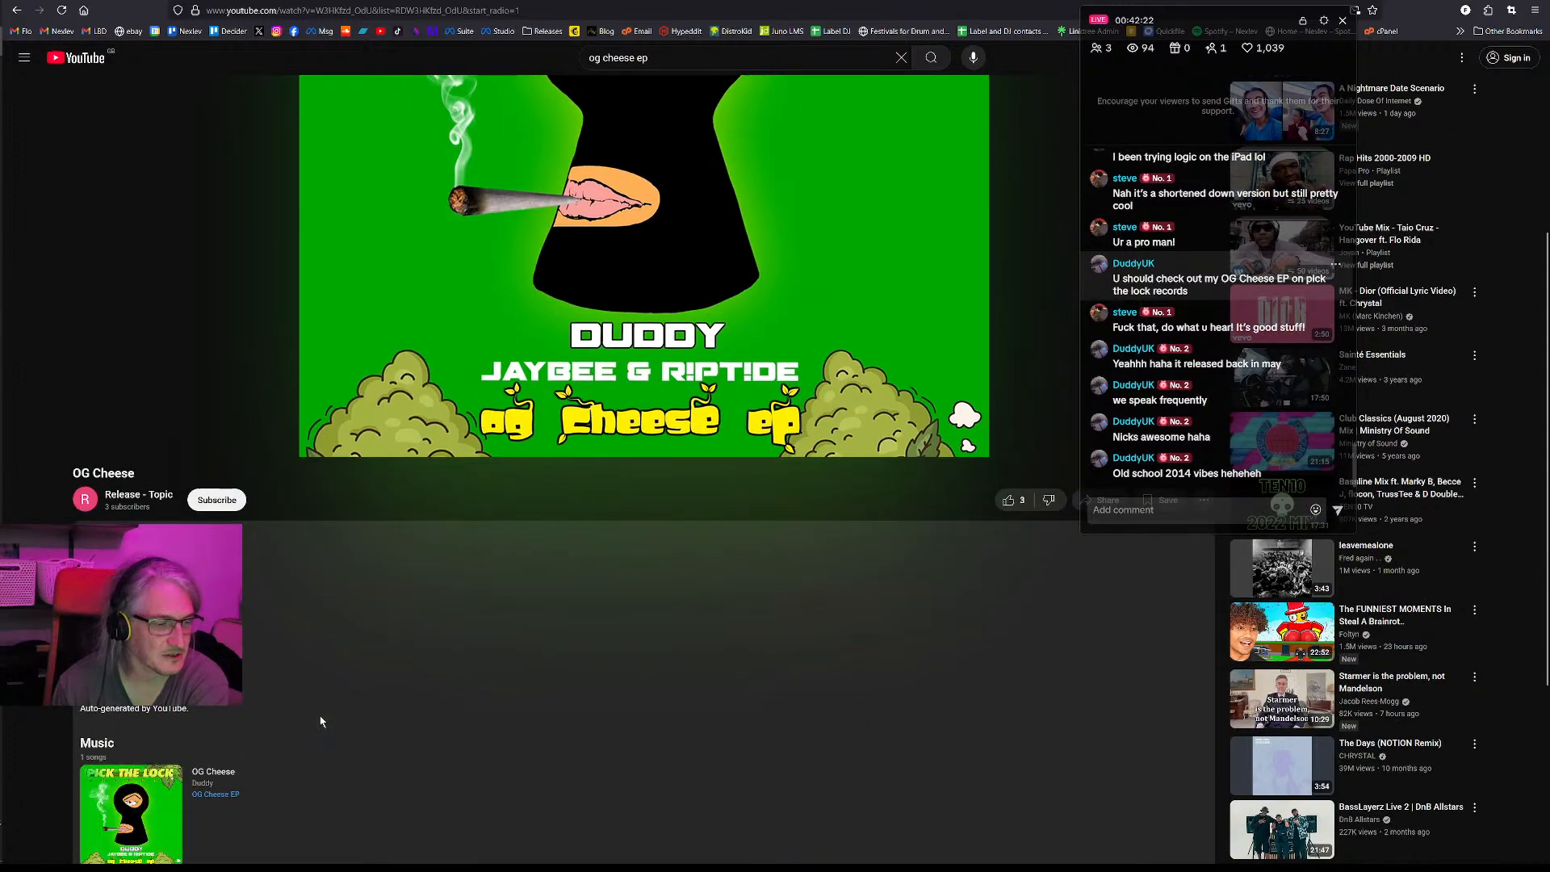
{"action": "scroll", "coordinate": [320, 721], "scroll_direction": "up", "scroll_amount": 3}
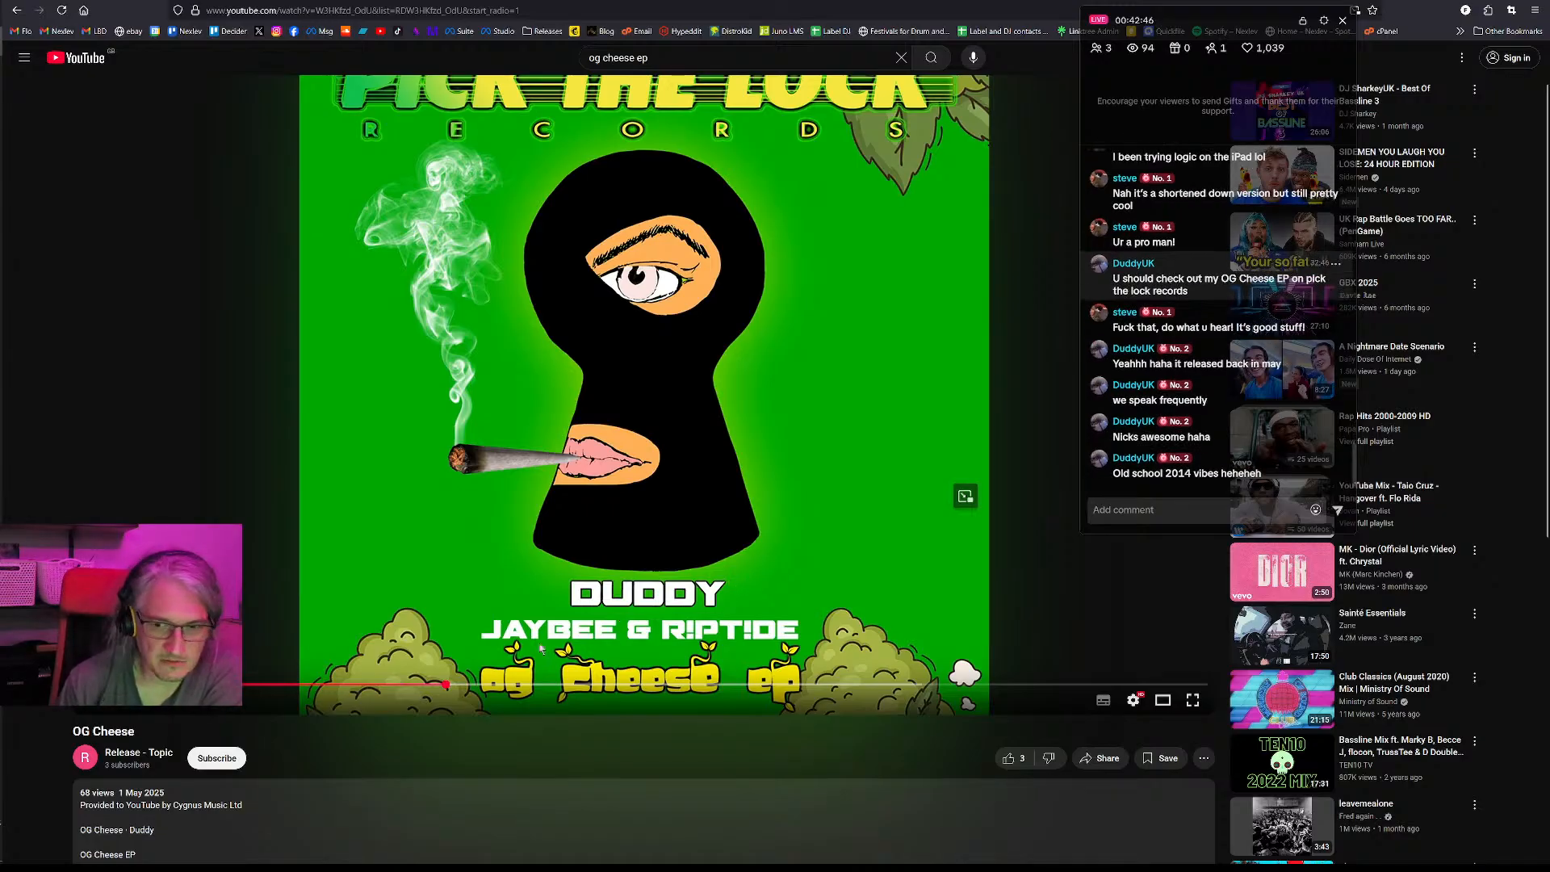
- Listen to the OG Cheese track until about 1:15, pausing to look over the page, and leave it paused
{"action": "left_click", "coordinate": [628, 452]}
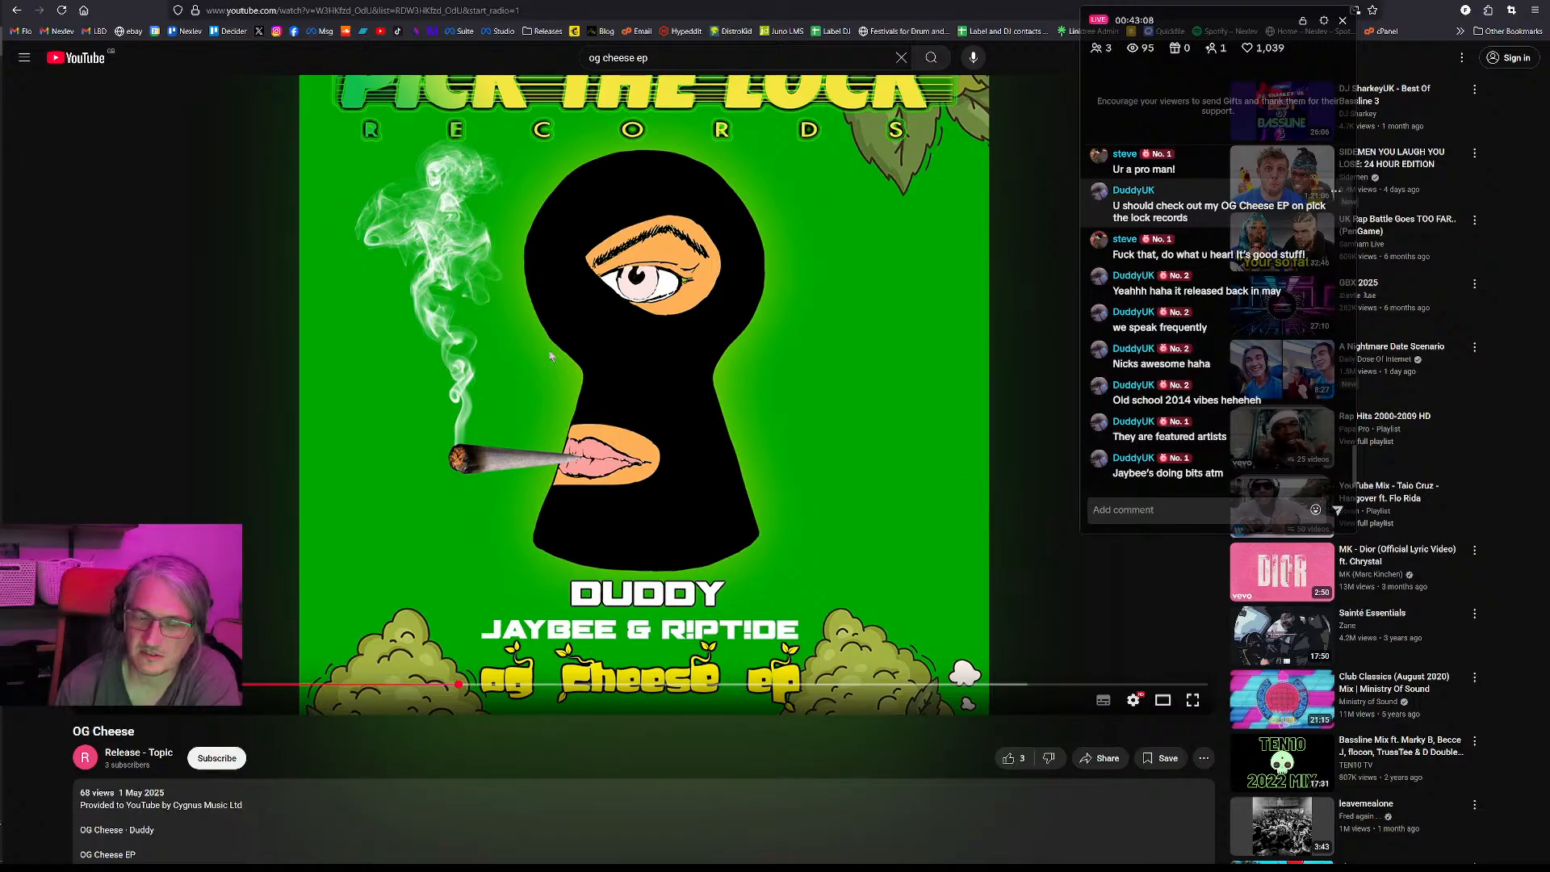
{"action": "scroll", "coordinate": [551, 356], "scroll_direction": "down", "scroll_amount": 1}
{"action": "scroll", "coordinate": [551, 357], "scroll_direction": "down", "scroll_amount": 6}
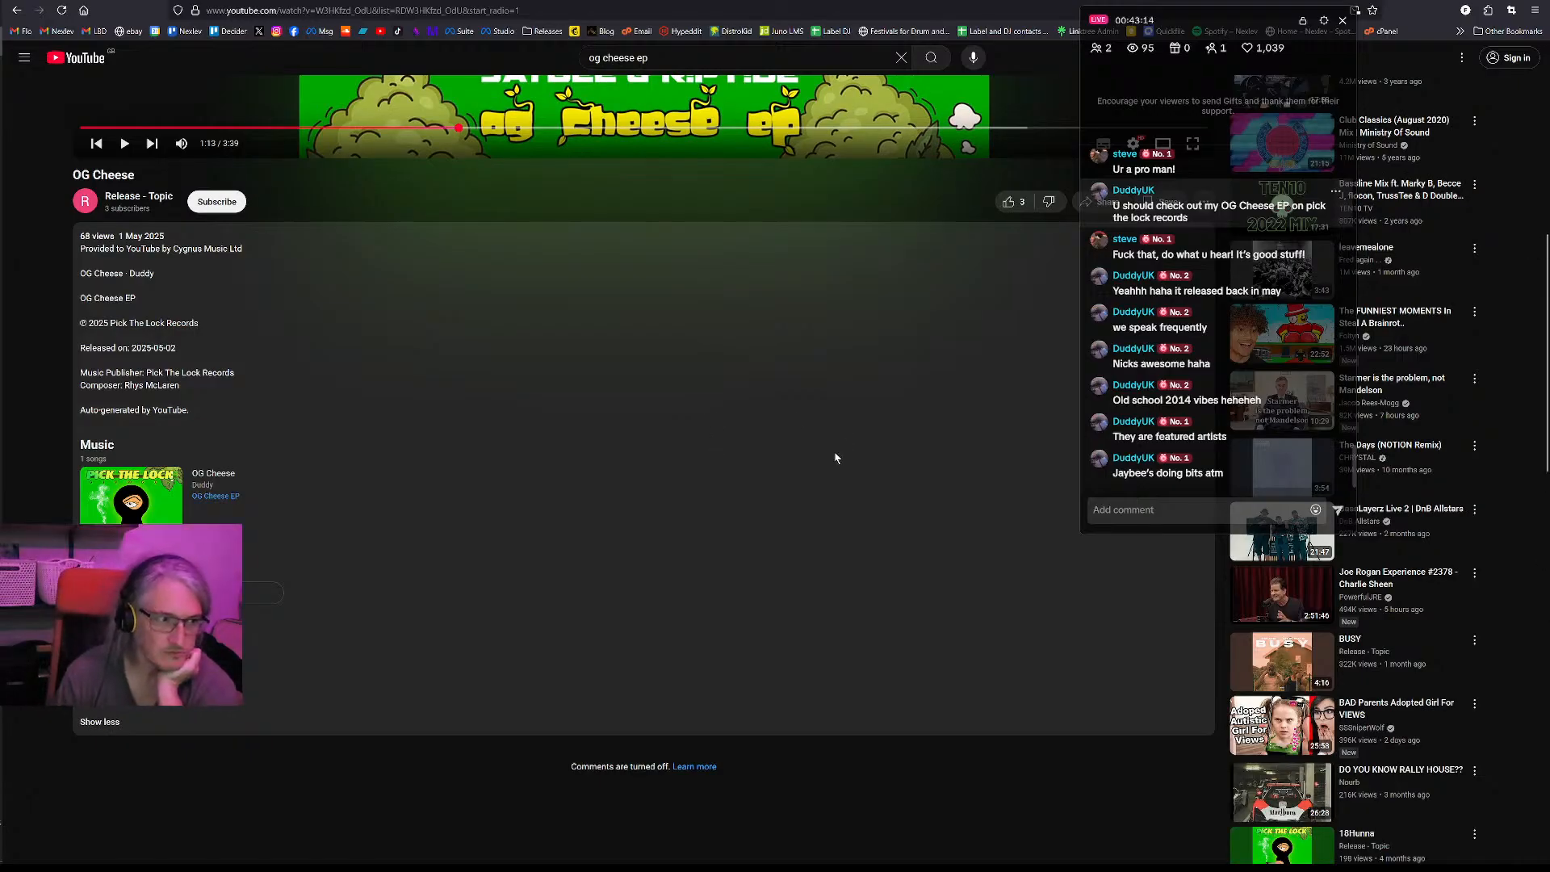
{"action": "scroll", "coordinate": [836, 458], "scroll_direction": "up", "scroll_amount": 6}
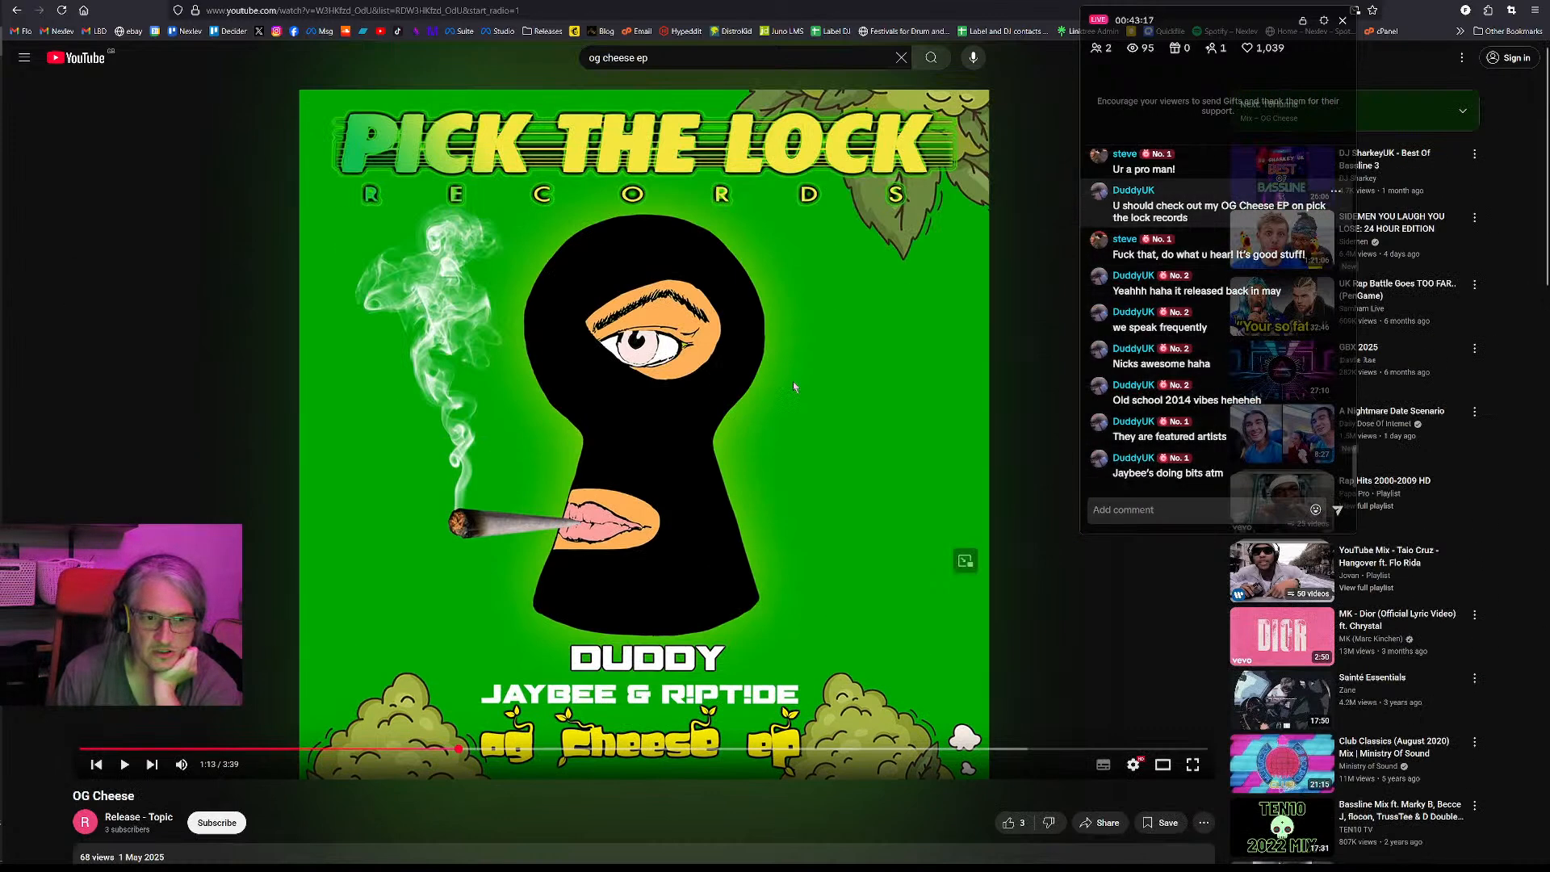
{"action": "left_click", "coordinate": [793, 387]}
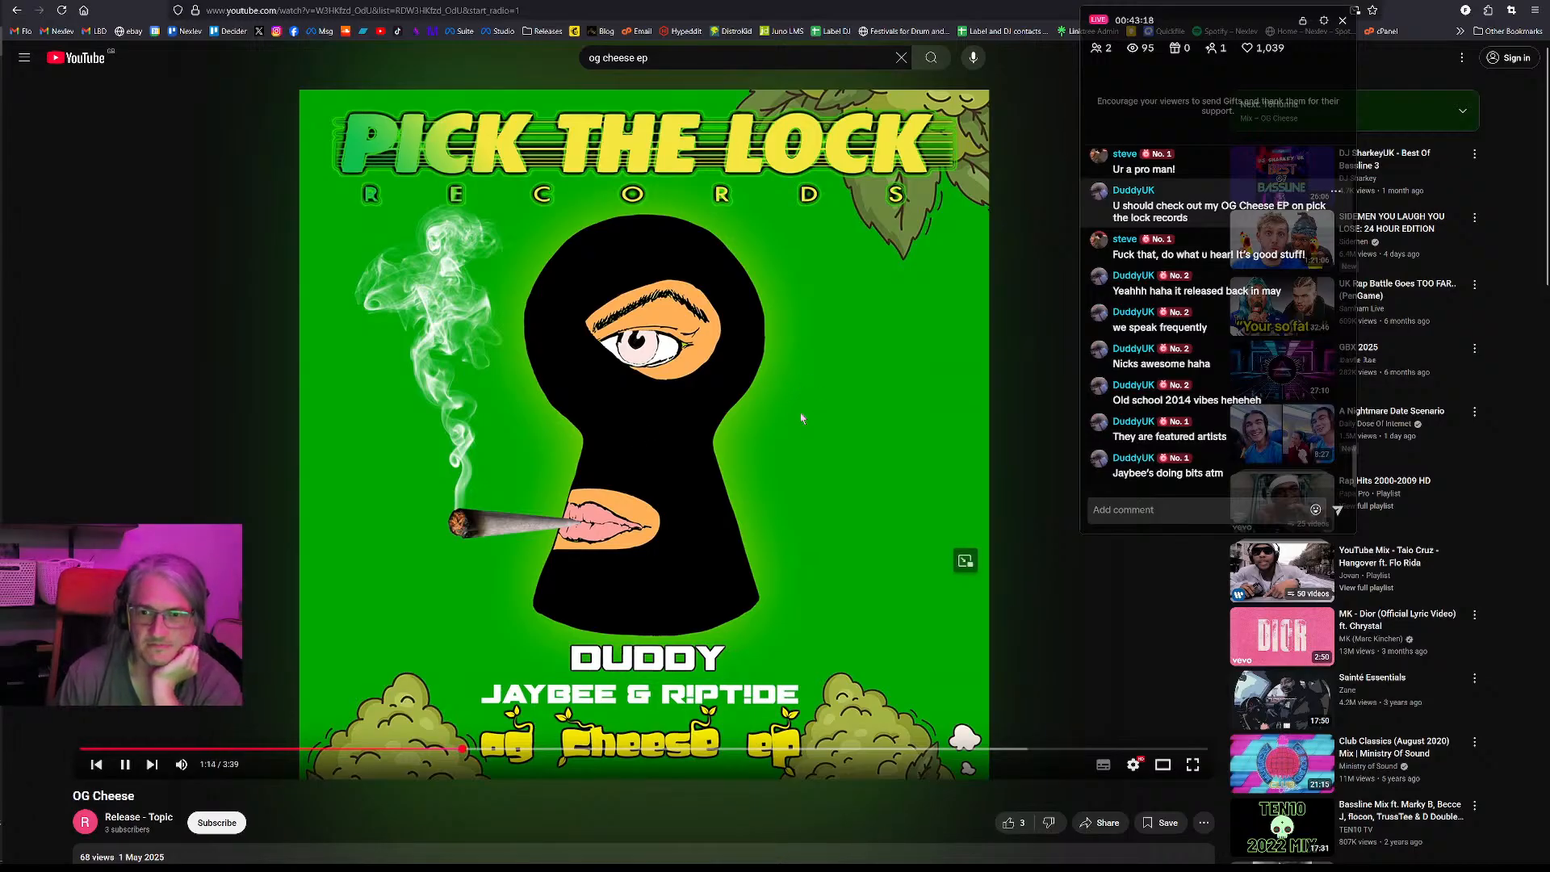
{"action": "left_click", "coordinate": [783, 415]}
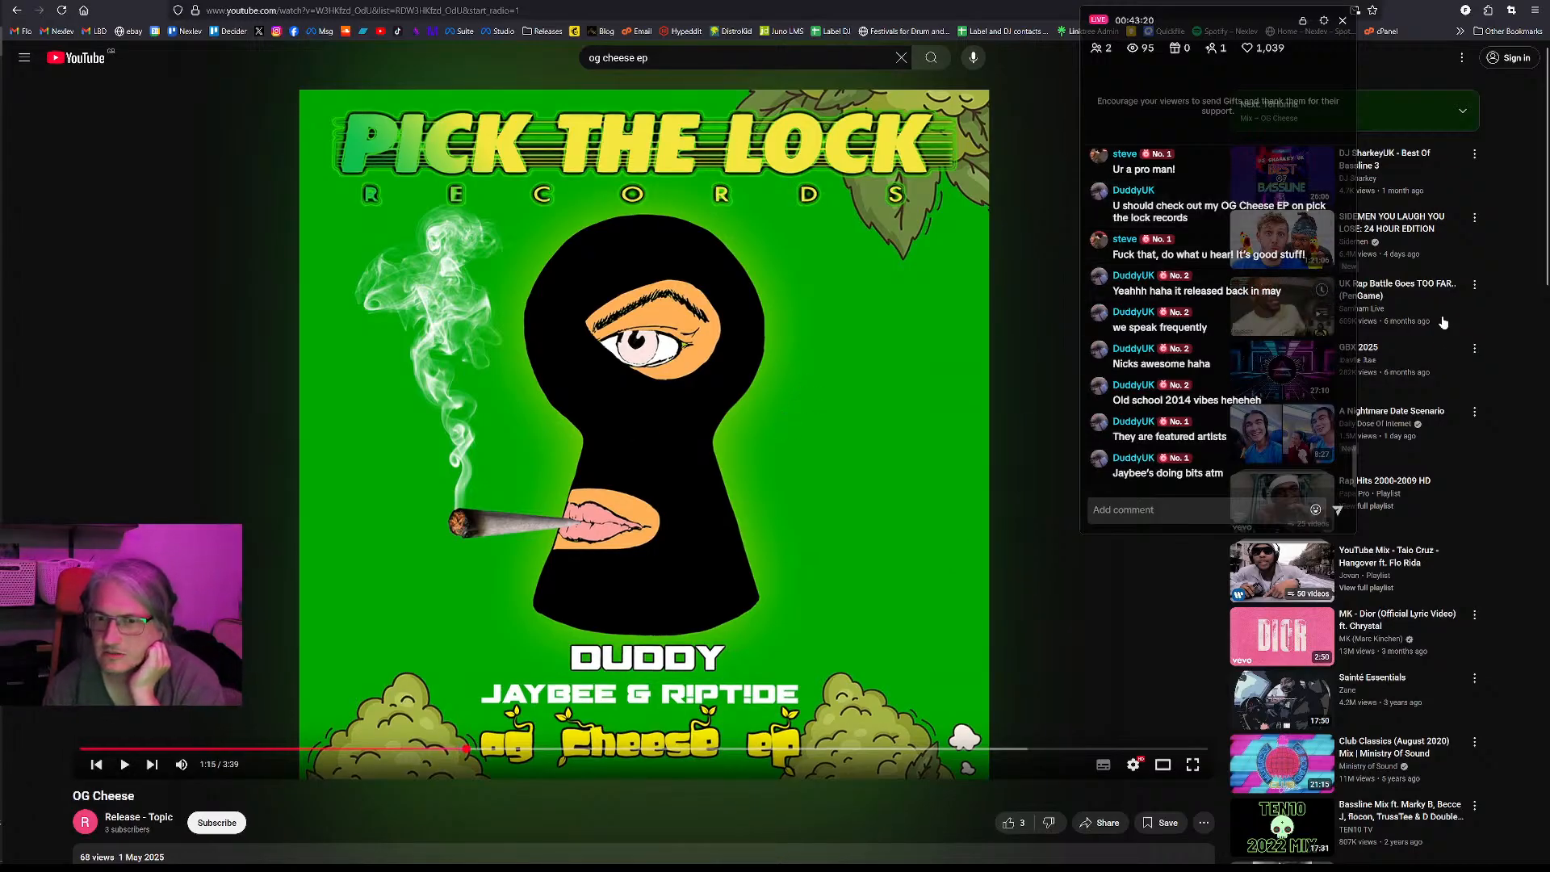
- Open the 18Hunna track with the same green cover from the suggested videos and play it from the start
{"action": "scroll", "coordinate": [1381, 415], "scroll_direction": "down", "scroll_amount": 5}
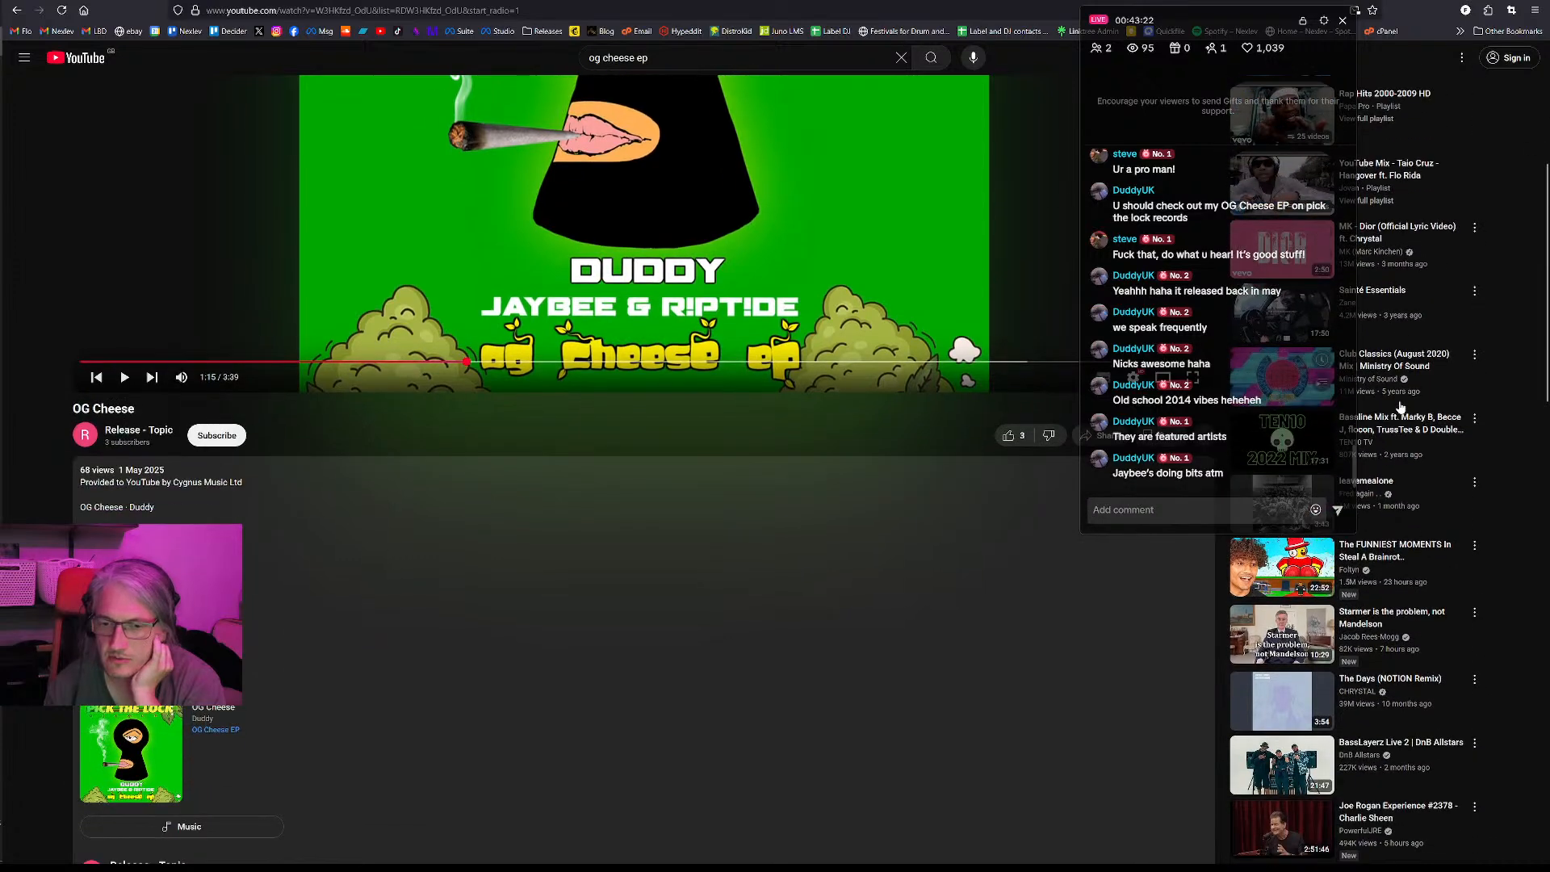
{"action": "scroll", "coordinate": [1401, 408], "scroll_direction": "down", "scroll_amount": 4}
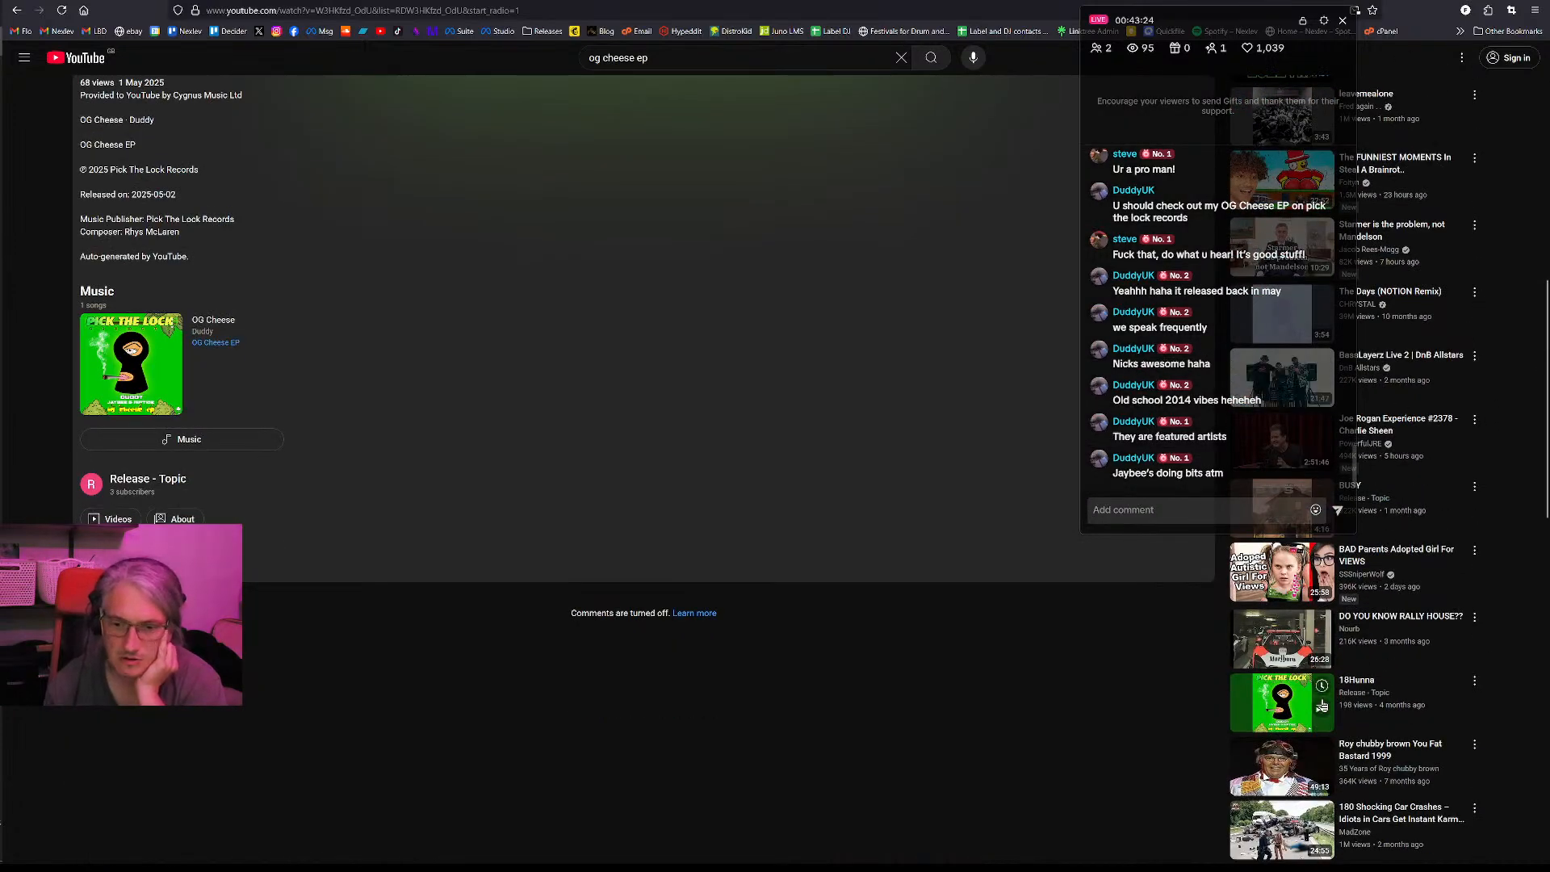
{"action": "left_click", "coordinate": [1288, 721]}
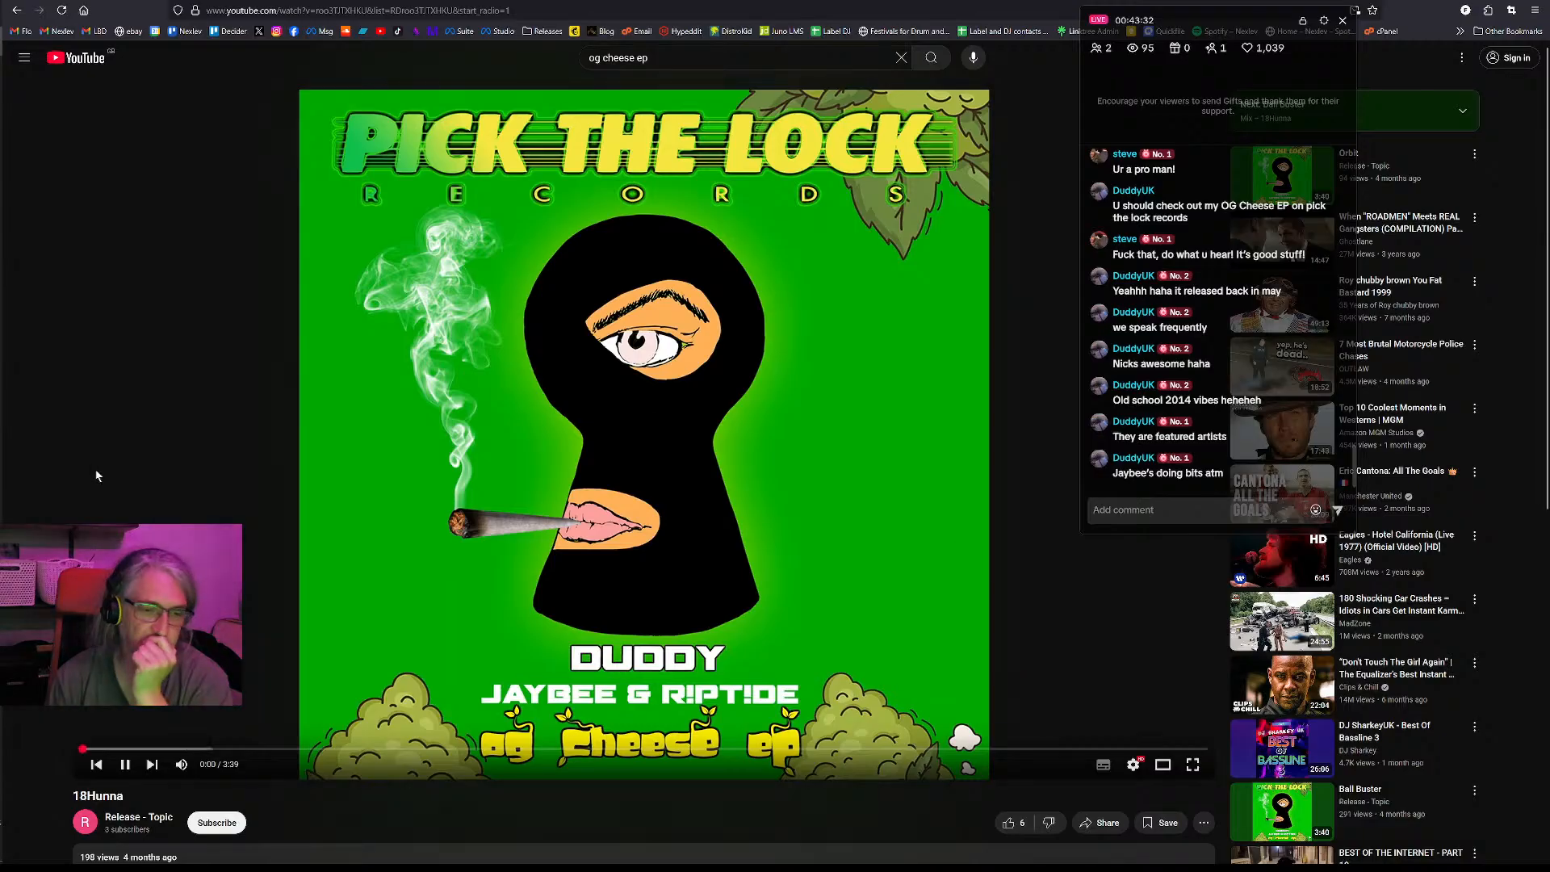
{"action": "left_click", "coordinate": [445, 488]}
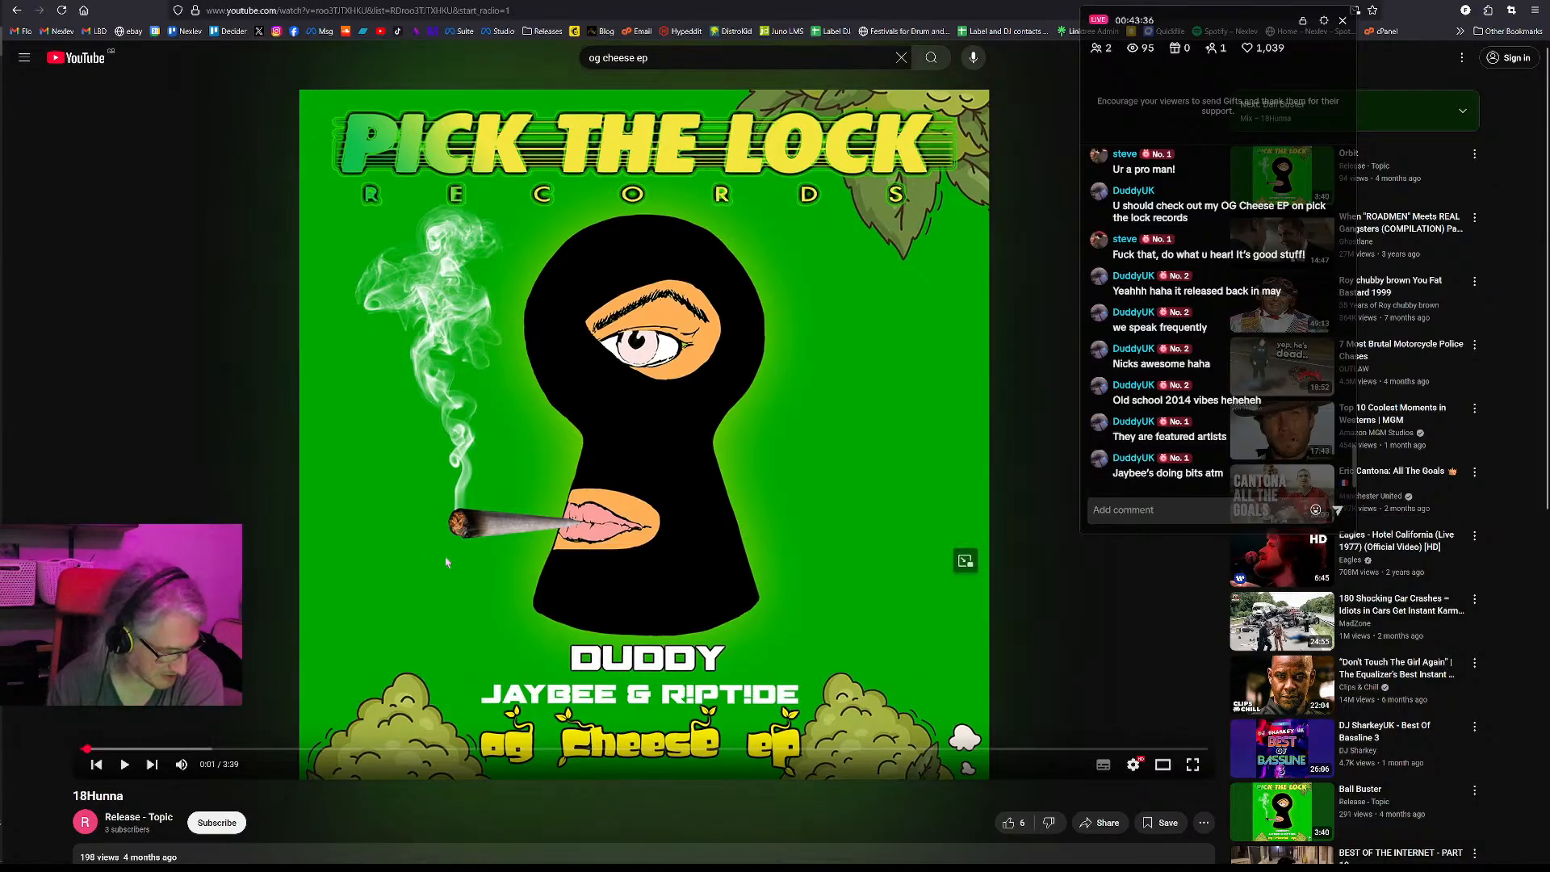
{"action": "left_click", "coordinate": [478, 555]}
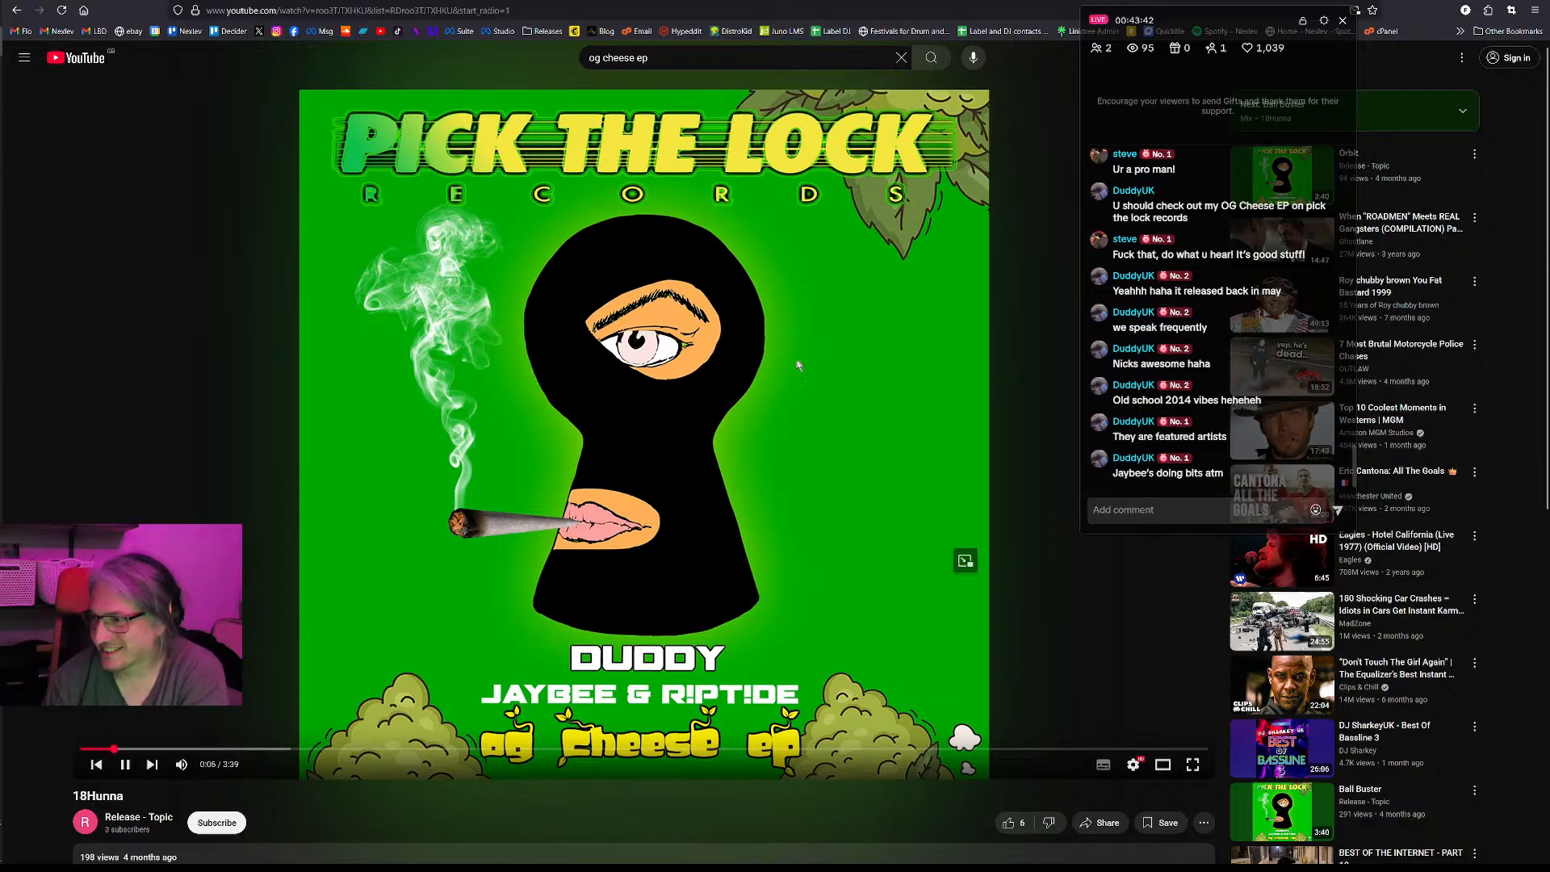
- Listen to 18Hunna in short stretches, pausing and resuming between comments, and leave it paused at 1:16
{"action": "scroll", "coordinate": [942, 714], "scroll_direction": "down", "scroll_amount": 4}
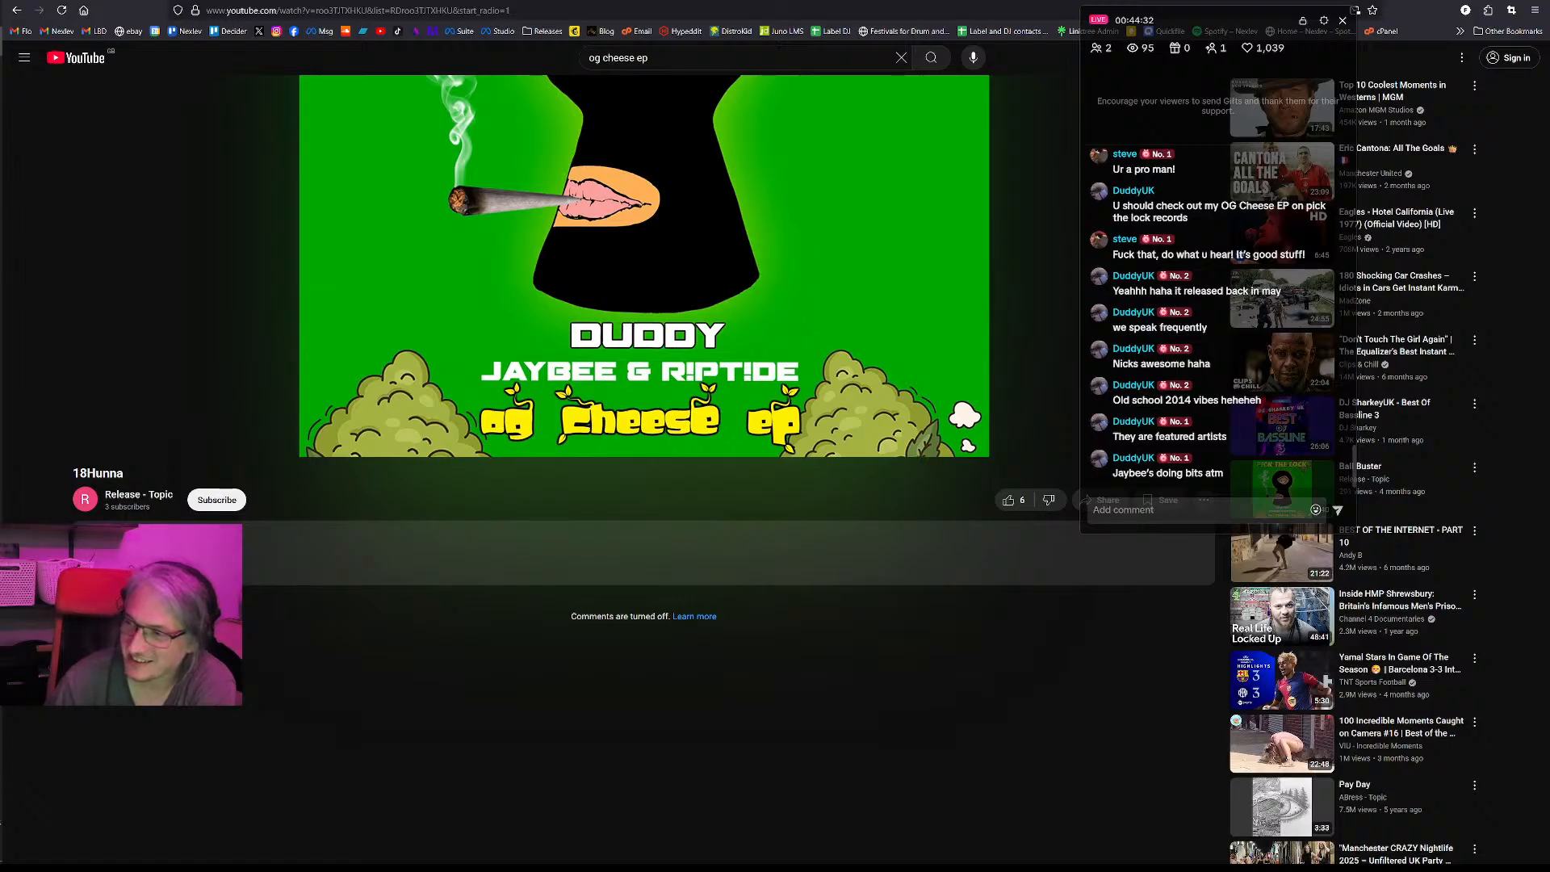
{"action": "left_click", "coordinate": [611, 338]}
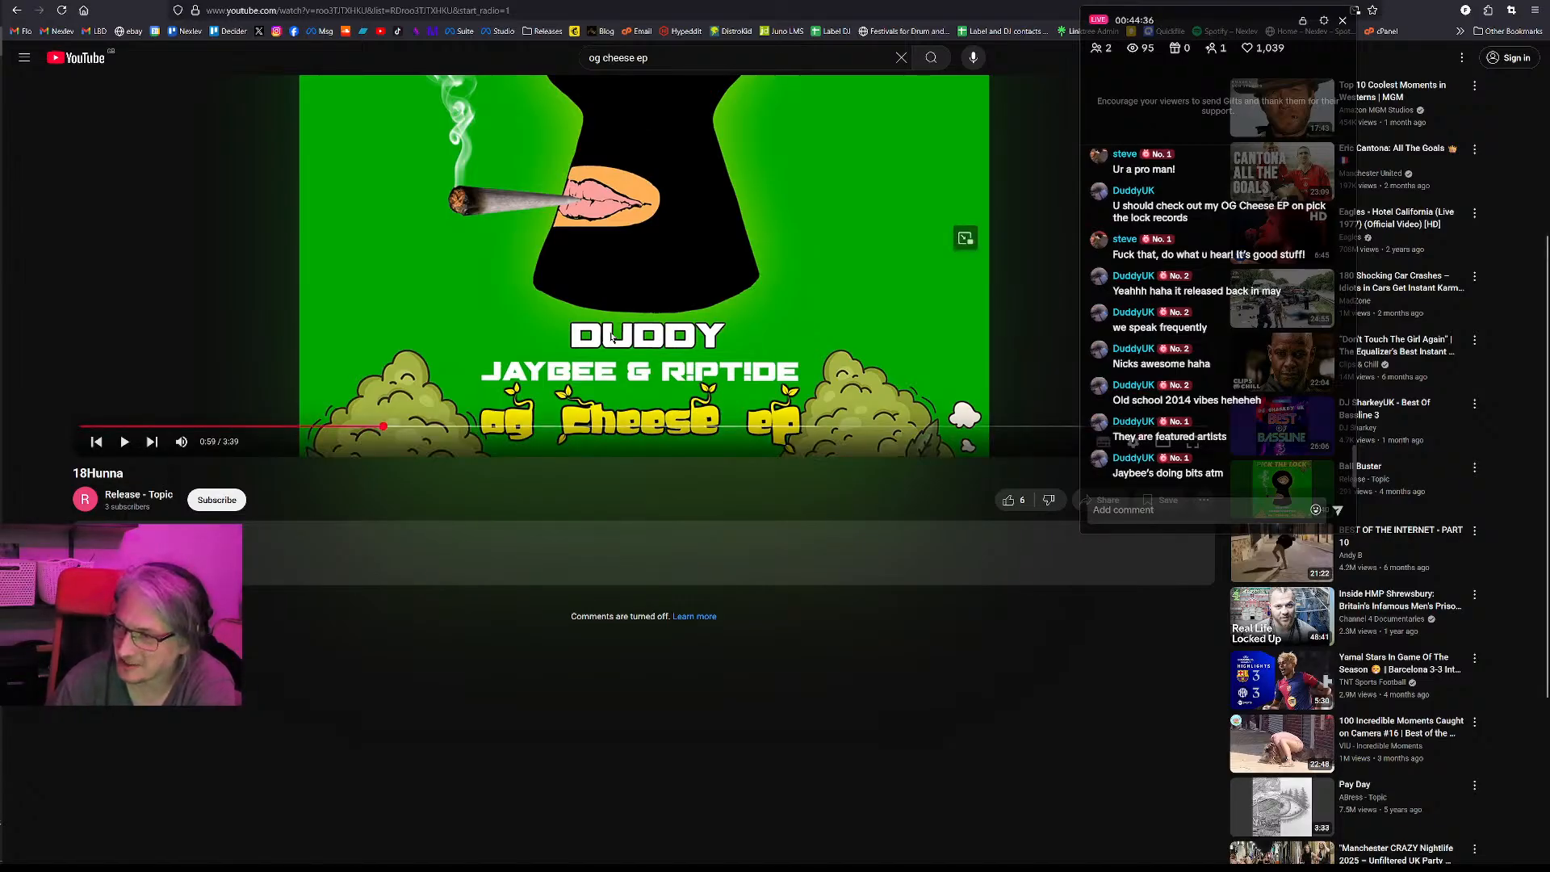
{"action": "left_click", "coordinate": [611, 339]}
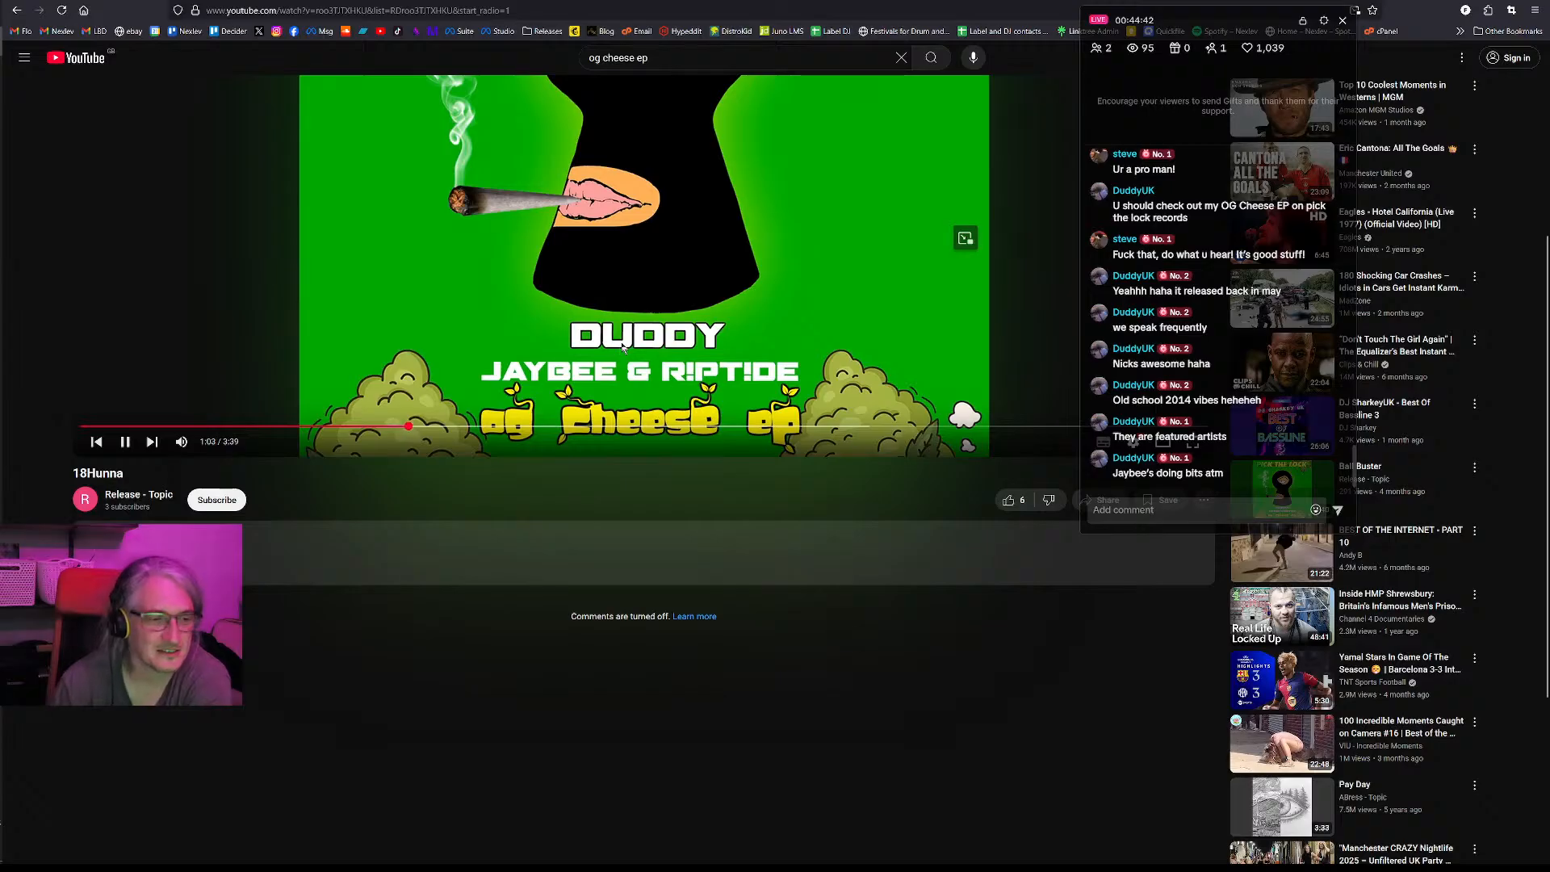
{"action": "left_click", "coordinate": [623, 346]}
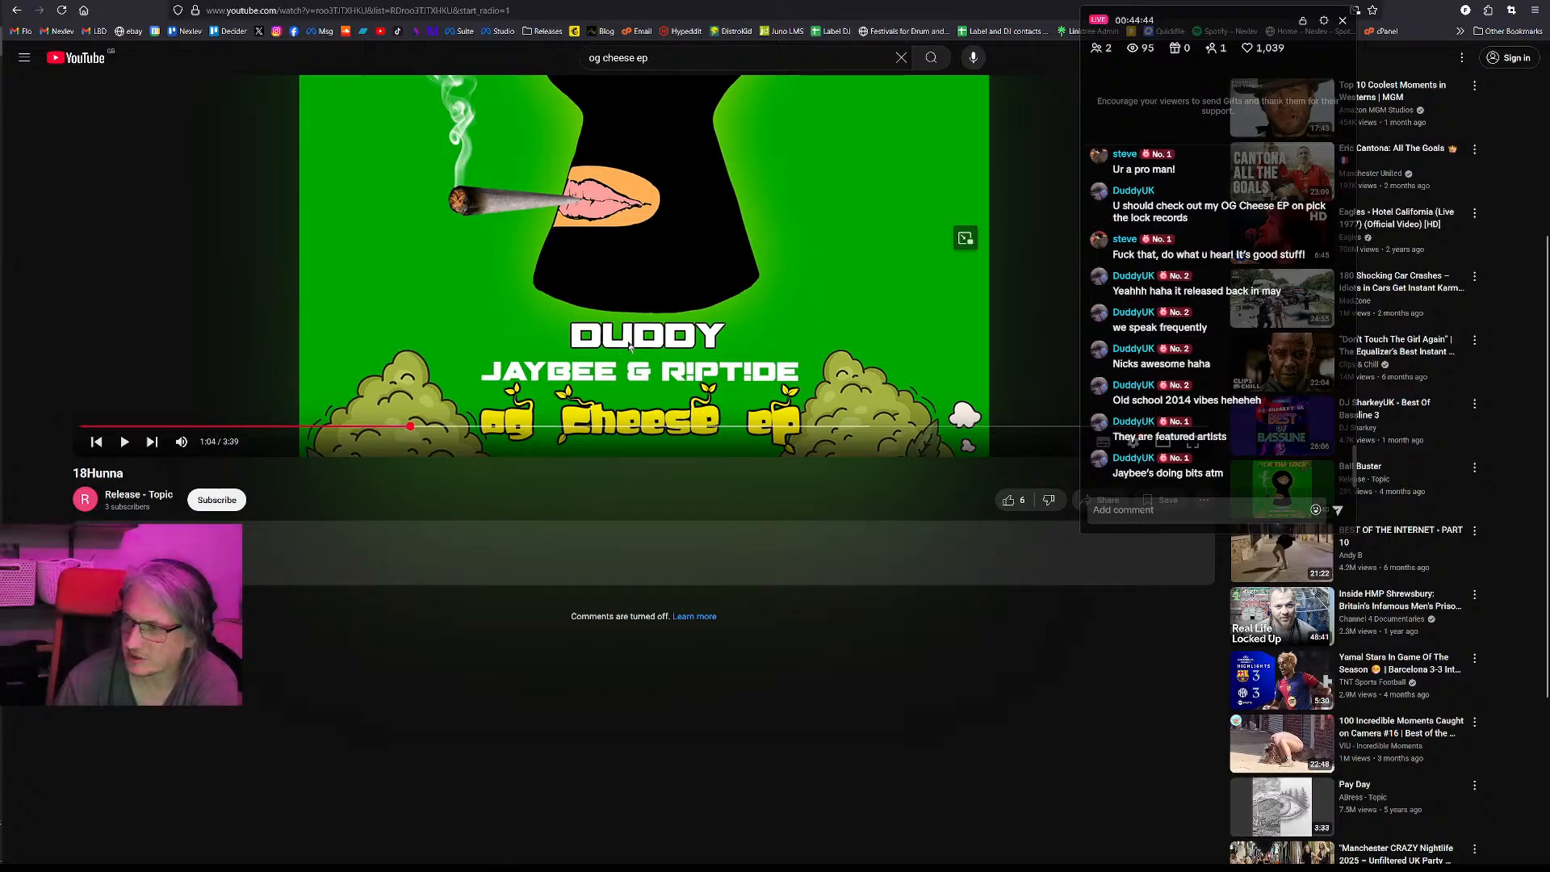
{"action": "left_click", "coordinate": [674, 342]}
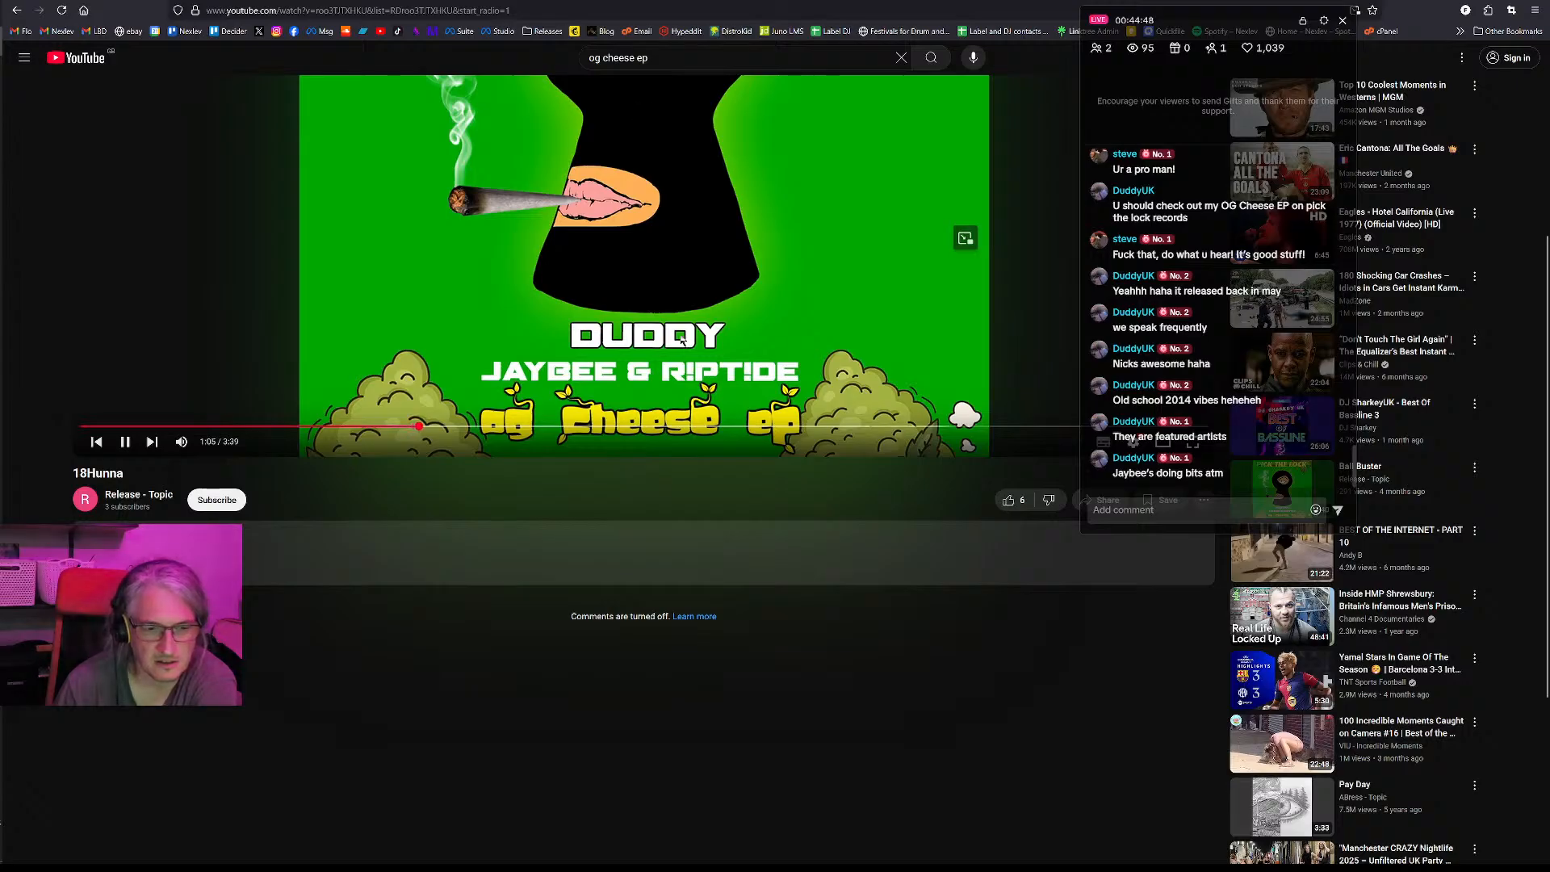
{"action": "left_click", "coordinate": [696, 337]}
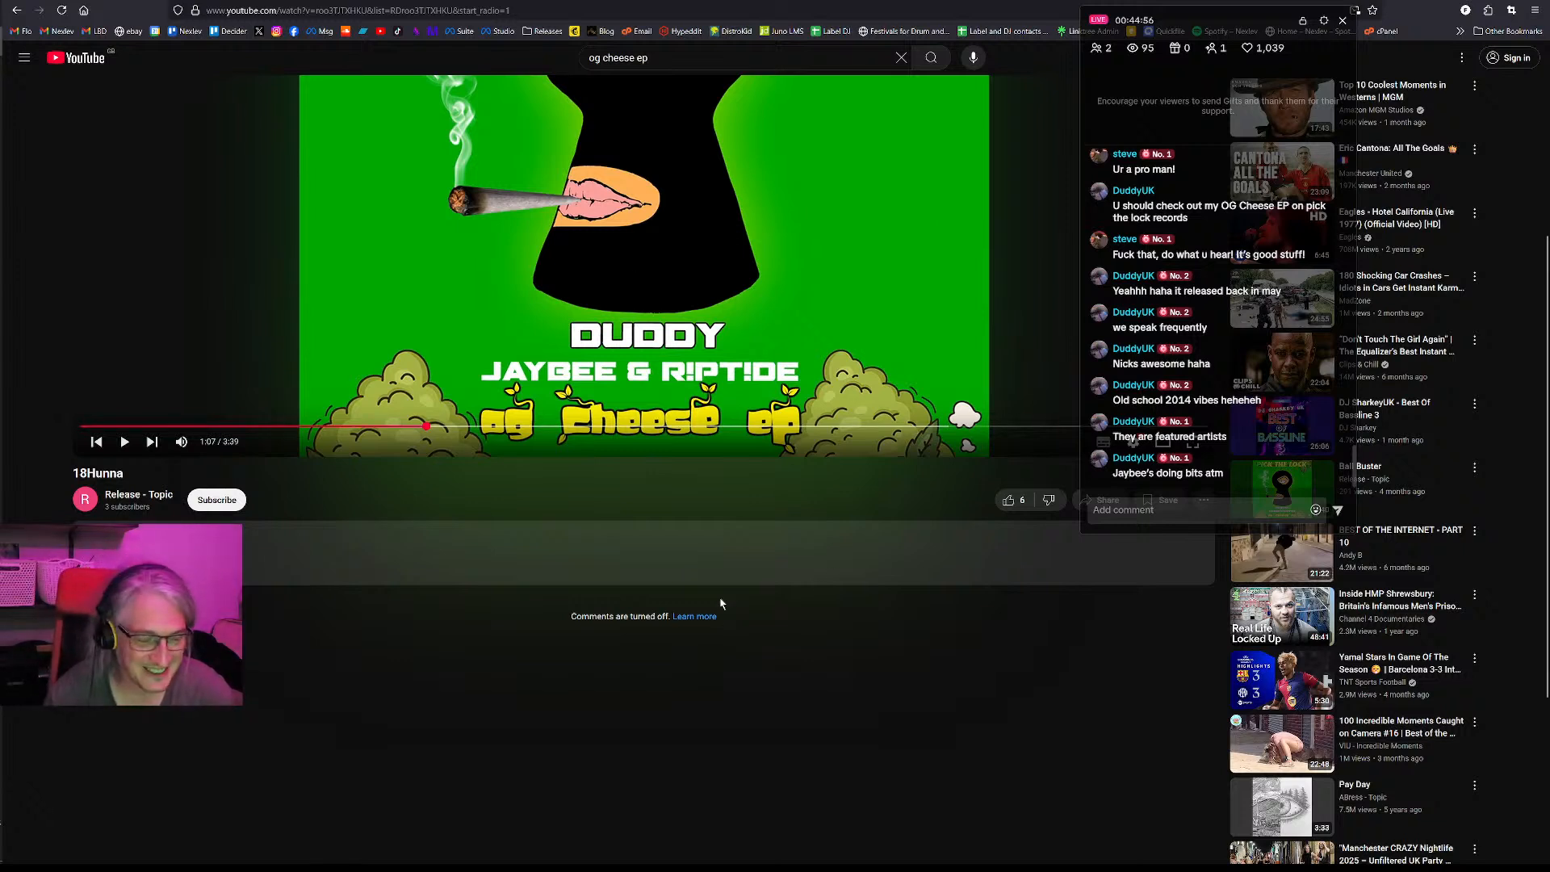
{"action": "left_click", "coordinate": [523, 331]}
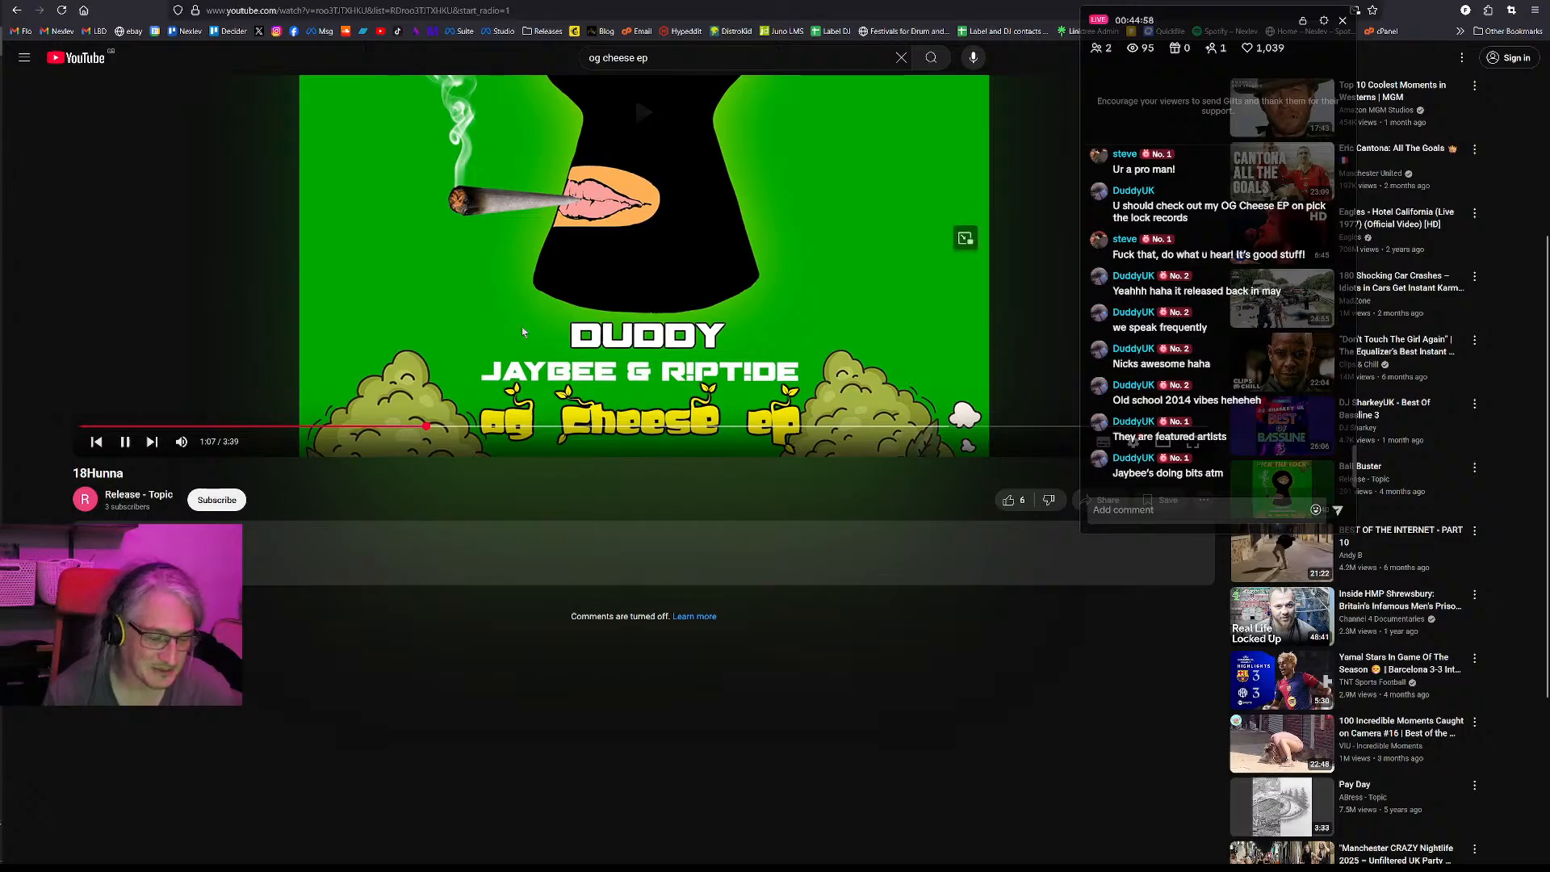
{"action": "left_click", "coordinate": [602, 325]}
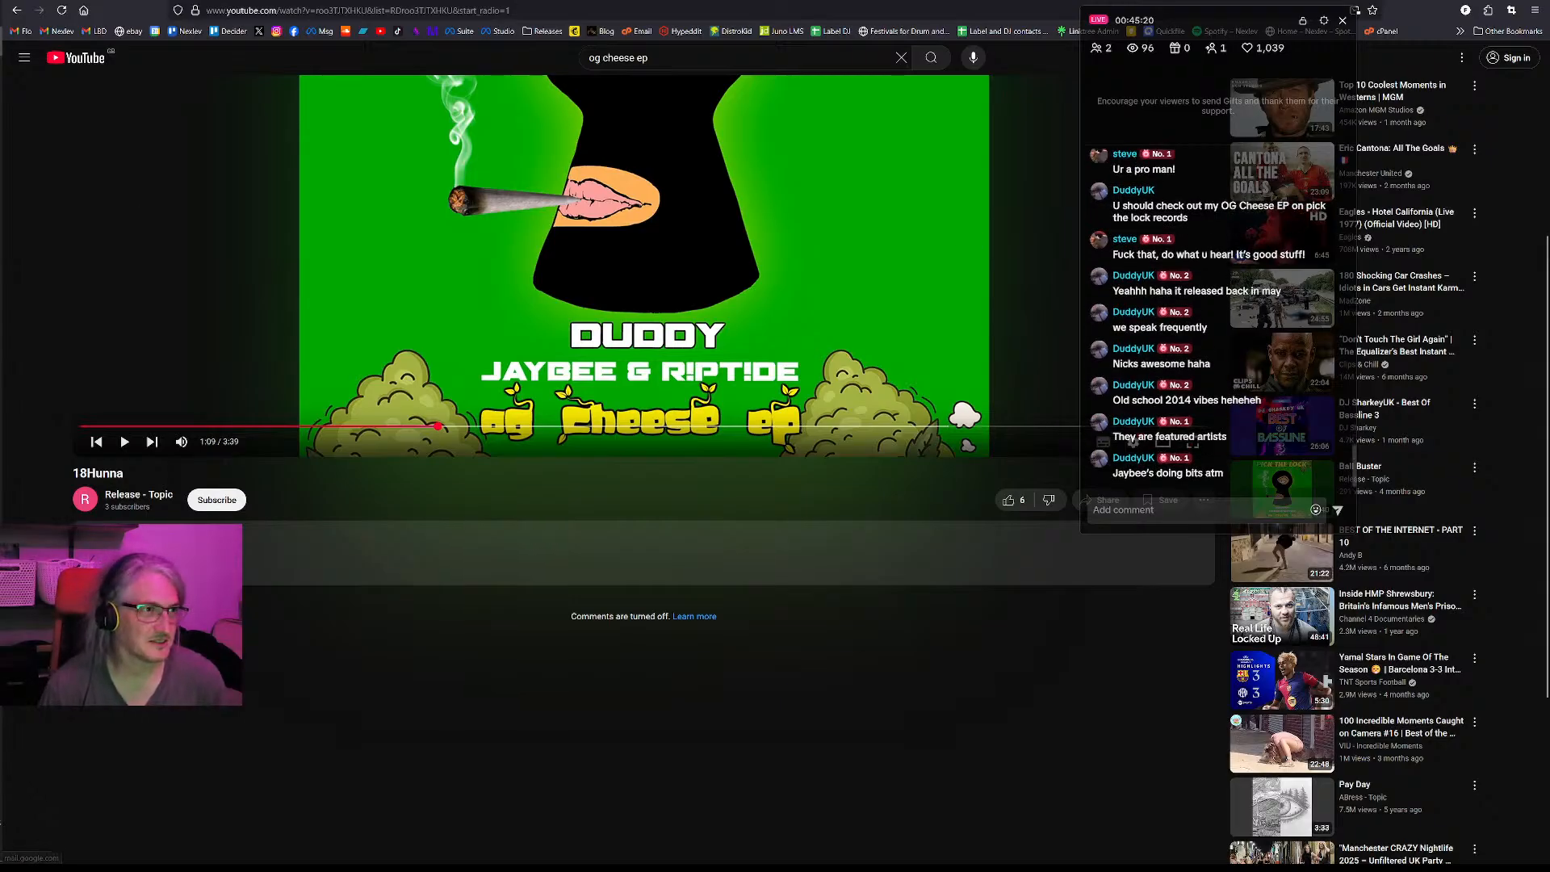
{"action": "left_click", "coordinate": [611, 253]}
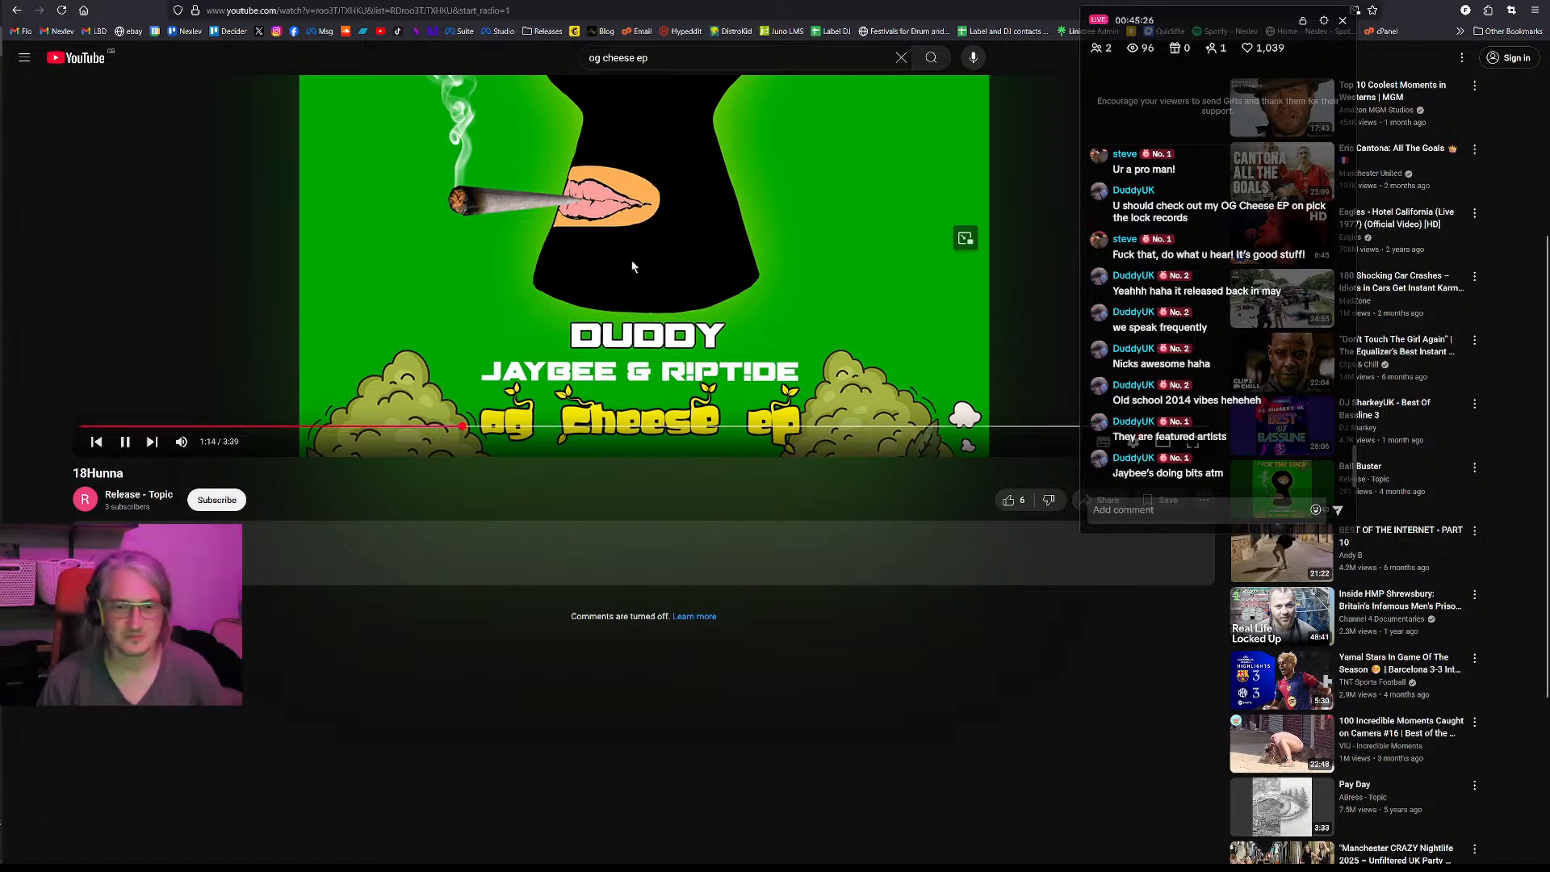
{"action": "left_click", "coordinate": [630, 267]}
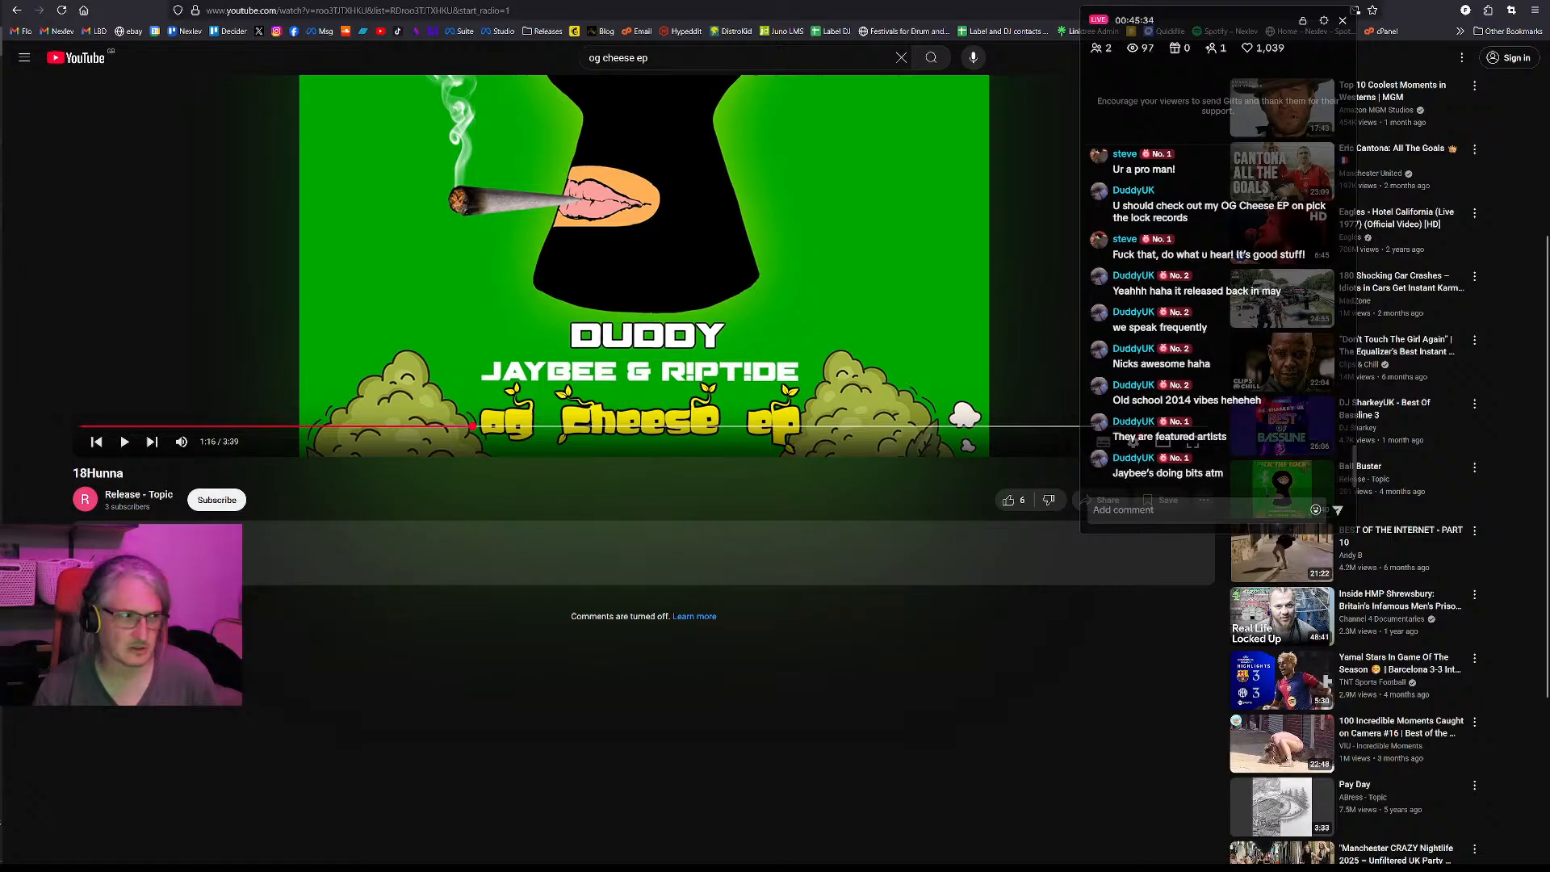
- Switch back to Ableton Live and play the drop from inside the first short Serum Go clip
{"action": "key", "text": "alt+Tab"}
{"action": "key", "text": "space"}
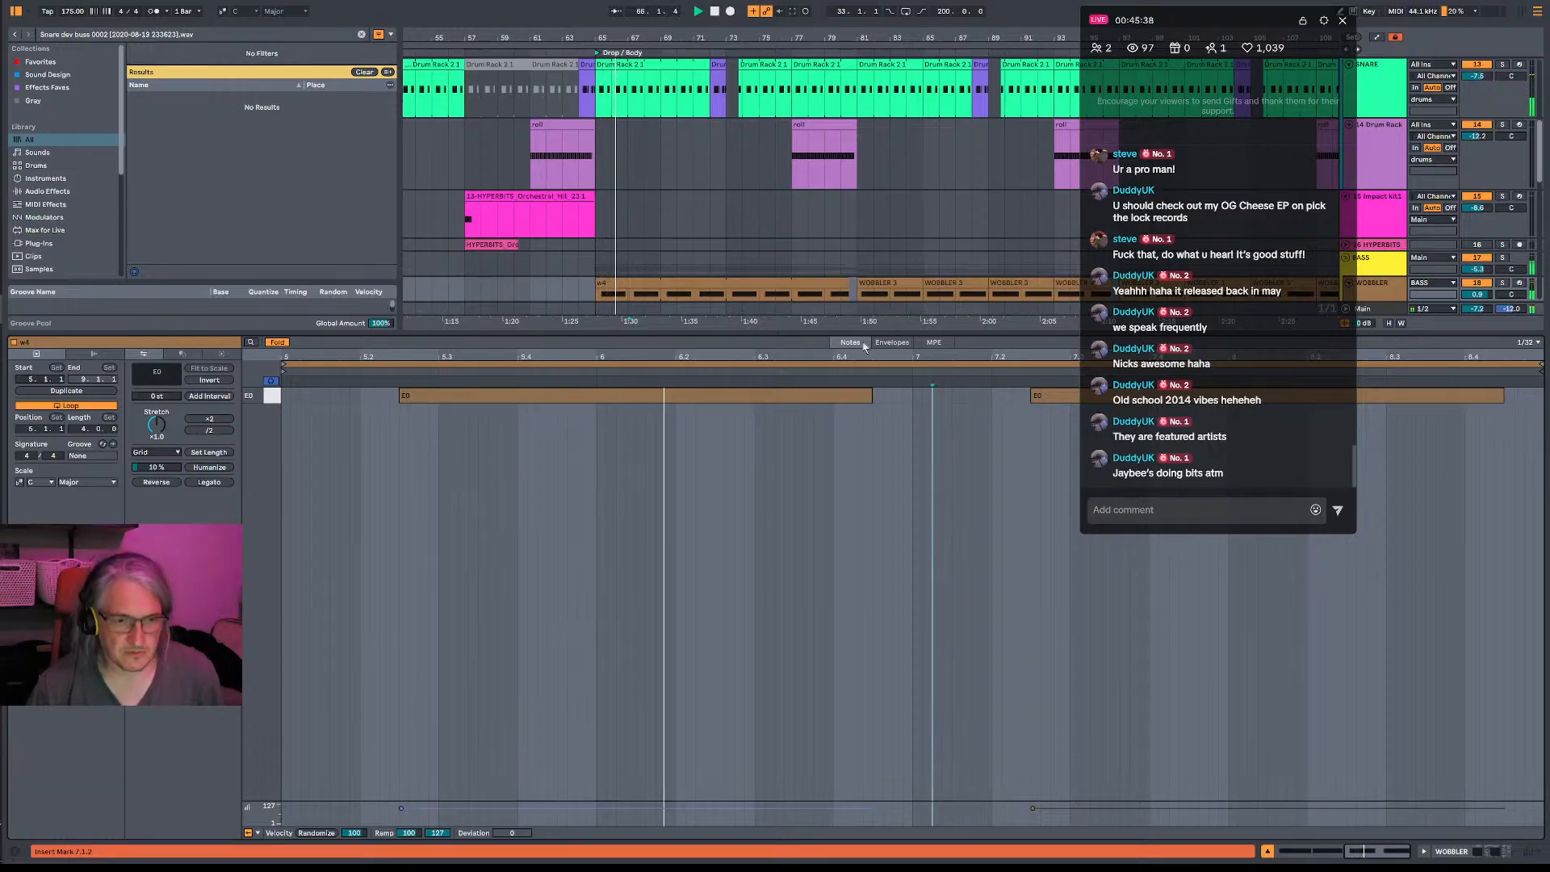
{"action": "scroll", "coordinate": [727, 226], "scroll_direction": "down", "scroll_amount": 5}
{"action": "scroll", "coordinate": [793, 277], "scroll_direction": "down", "scroll_amount": 3}
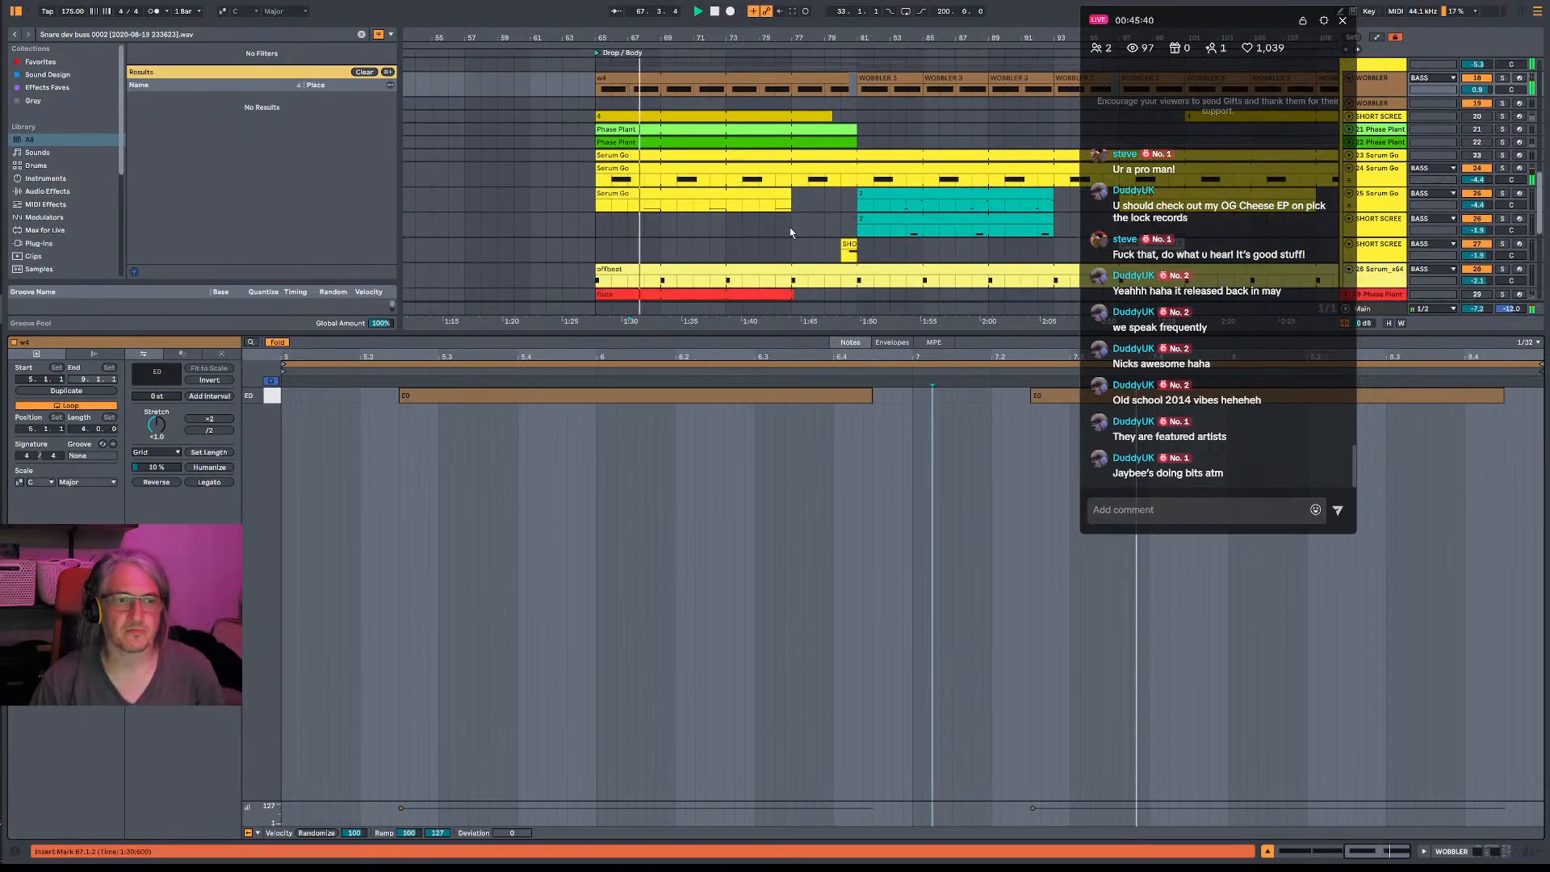
{"action": "left_click", "coordinate": [646, 207]}
{"action": "key", "text": "space"}
- Solo the 25 Serum Go track, switch on its Serum_x64 chain and open that chain's FabFilter Pro-Q 3
{"action": "left_click", "coordinate": [1503, 193]}
{"action": "double_click", "coordinate": [1379, 194]}
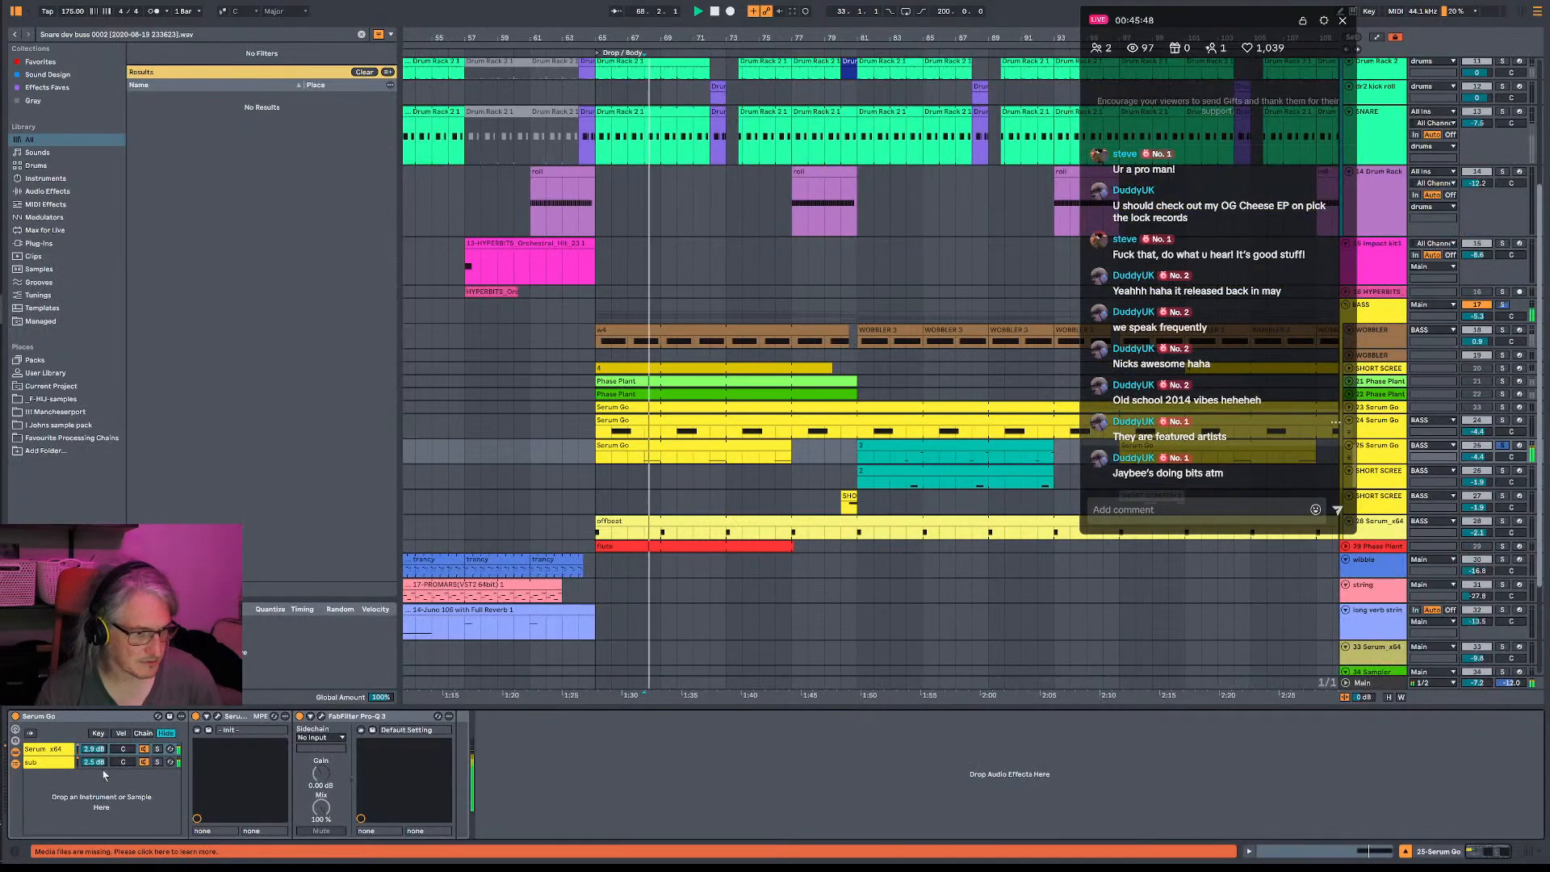
{"action": "left_click", "coordinate": [142, 751]}
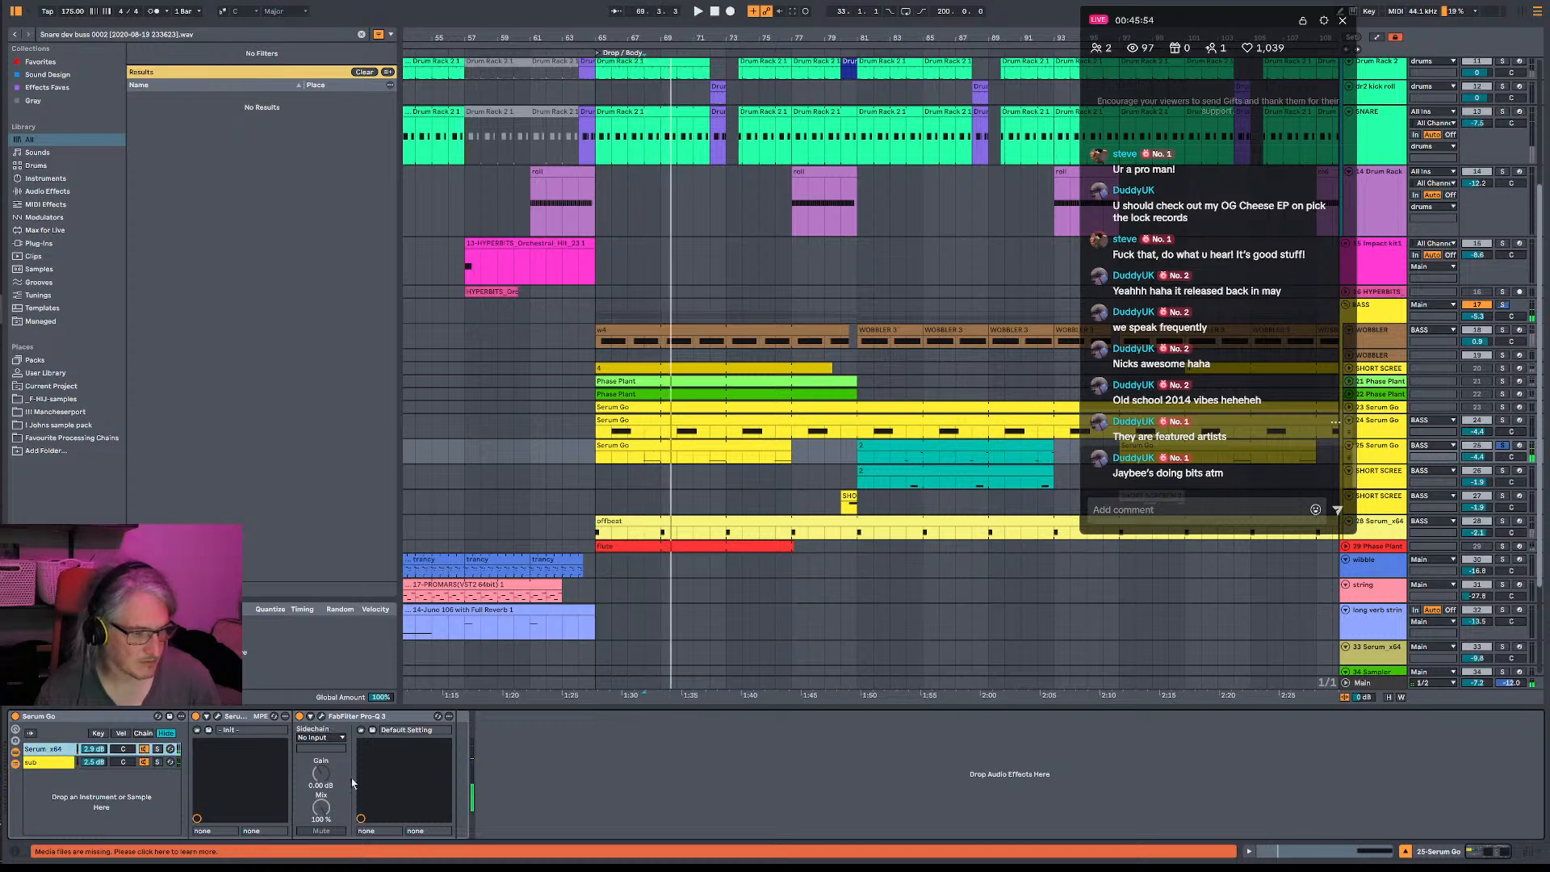
{"action": "left_click", "coordinate": [321, 716]}
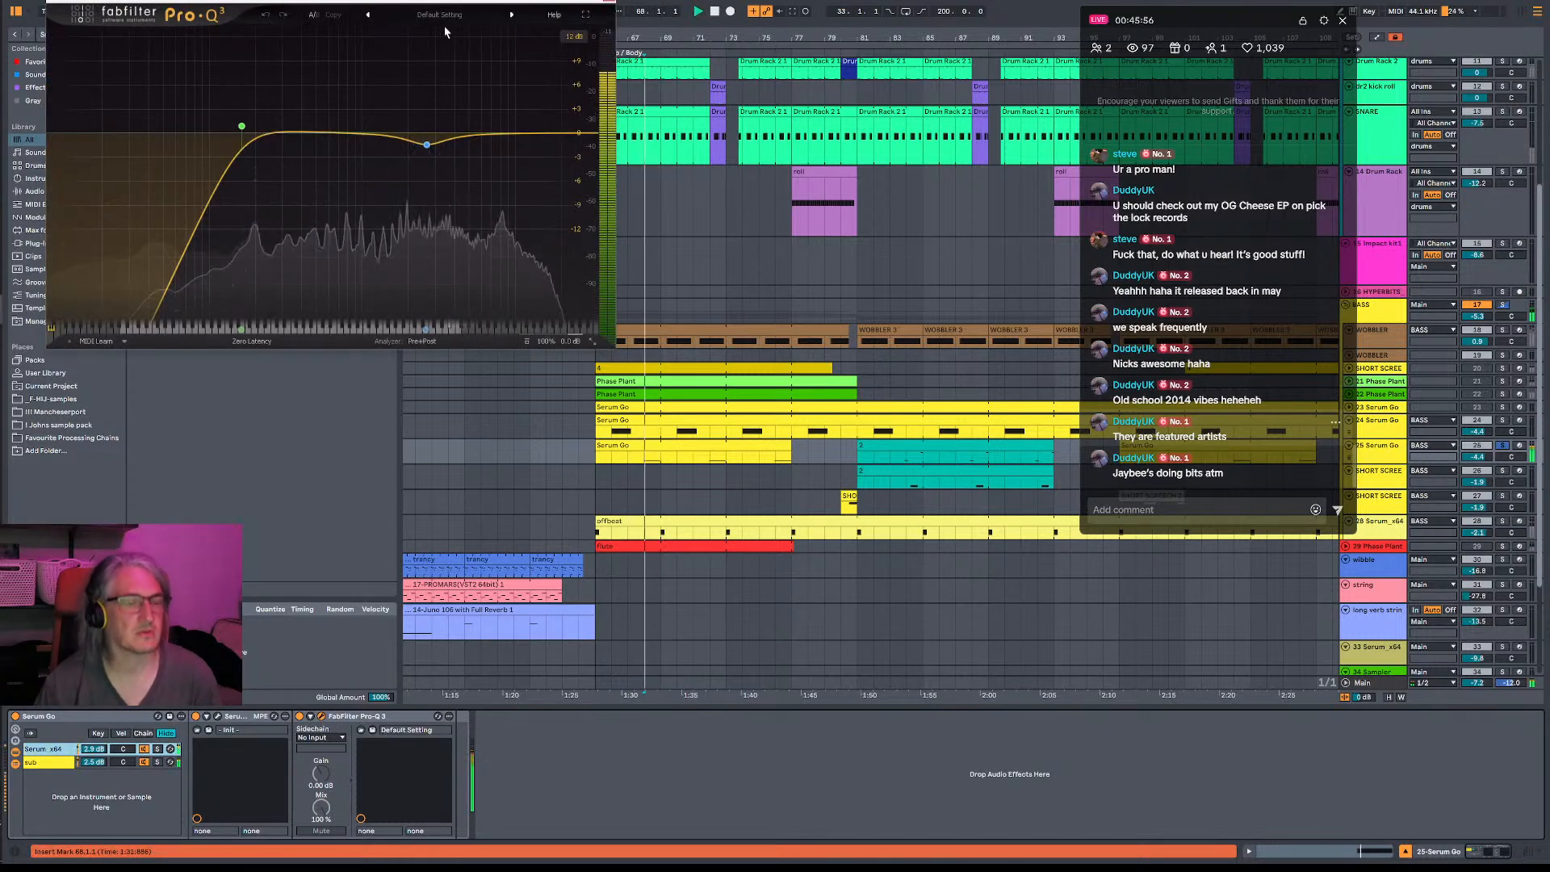
- Add a deep bell cut at the existing shallow dip in the Serum Go equalizer and play it back in the mix
{"action": "left_click", "coordinate": [510, 133]}
{"action": "left_click_drag", "start_coordinate": [426, 144], "coordinate": [424, 211]}
{"action": "key", "text": "space"}
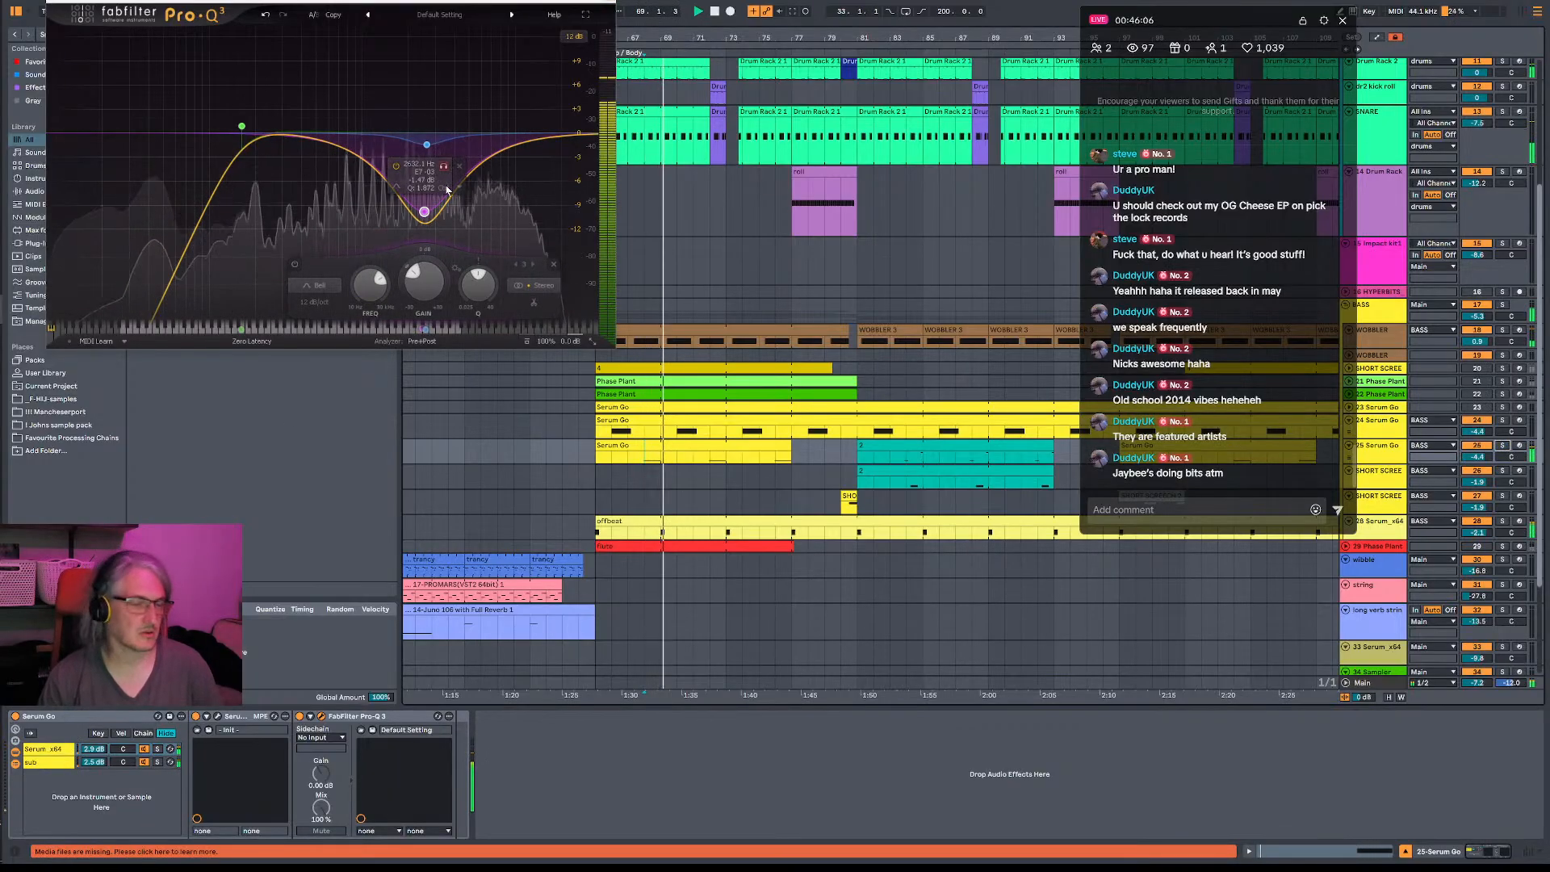
{"action": "key", "text": "space"}
- Play the drop from its start at the 24 Serum Go clip and close the equalizer window
{"action": "left_click", "coordinate": [602, 434]}
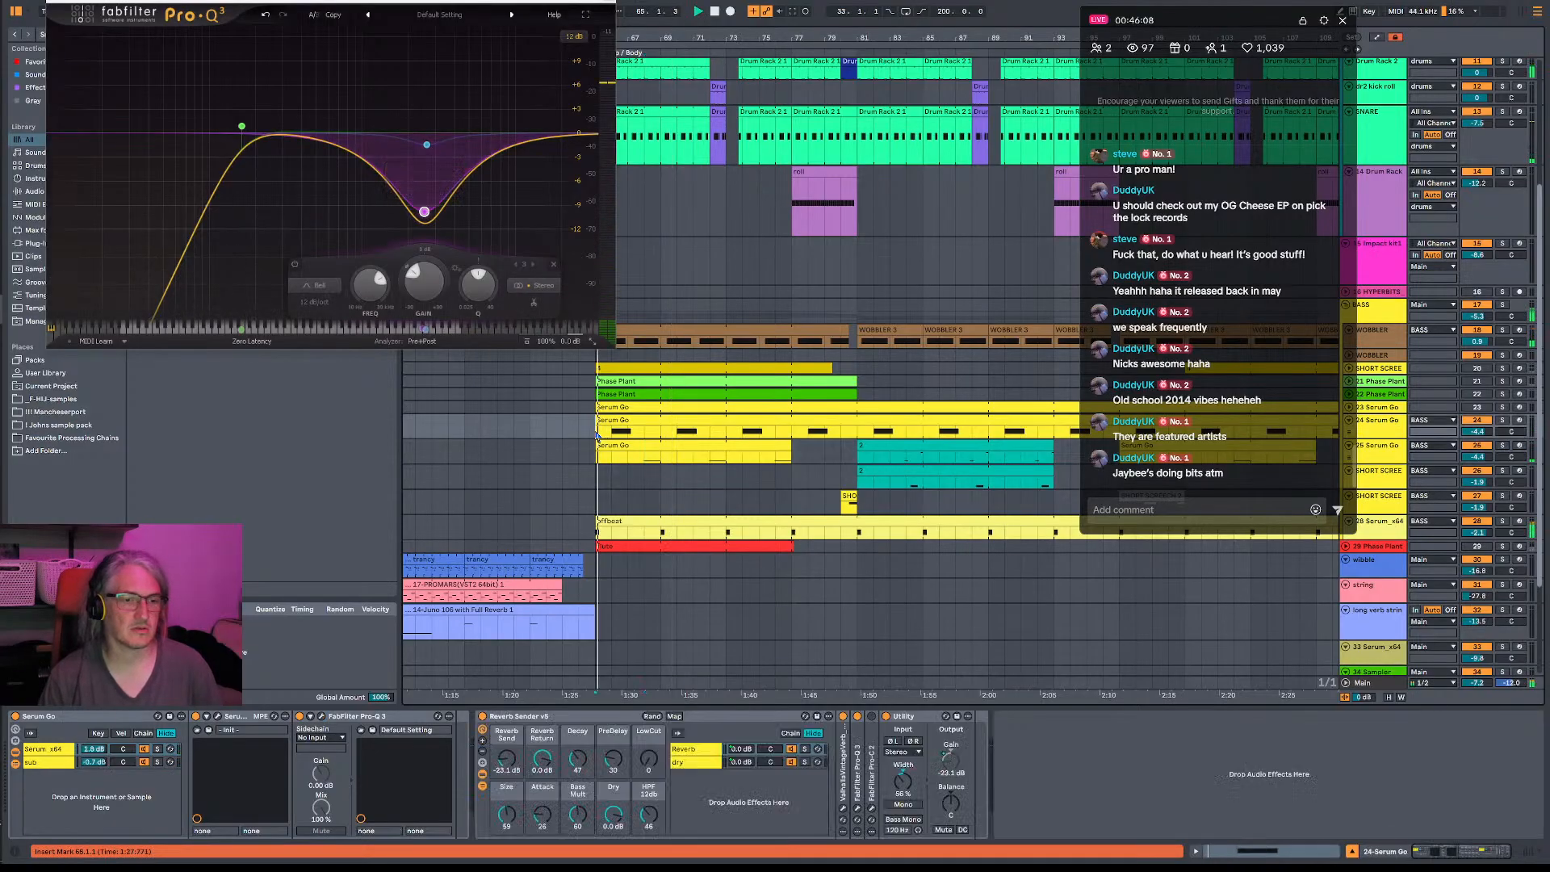
{"action": "key", "text": "space"}
{"action": "left_click", "coordinate": [604, 6]}
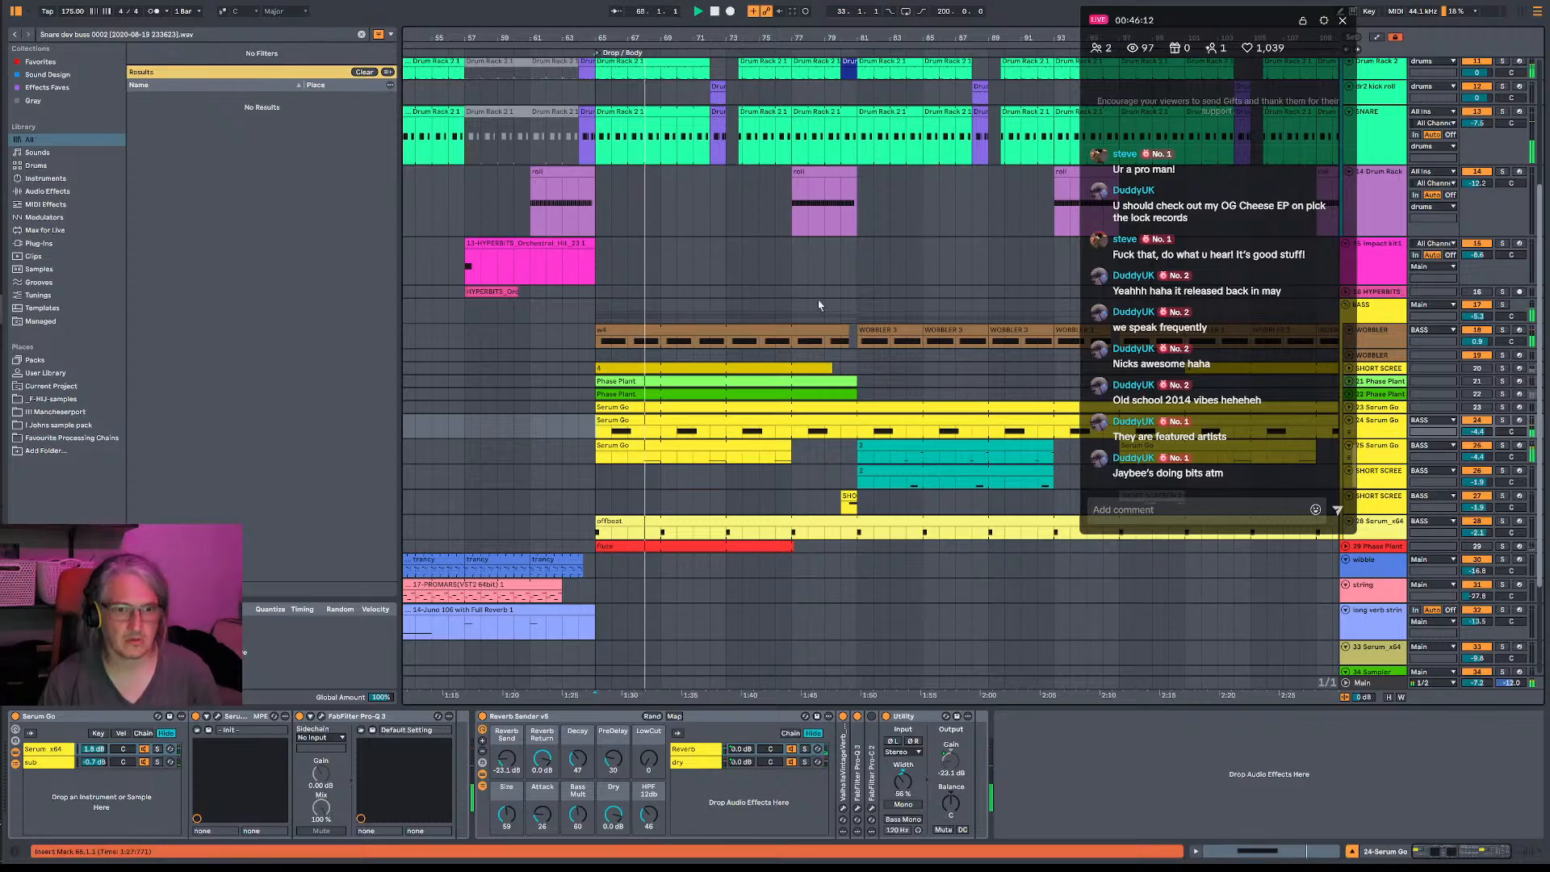
- Recolour the w4 clip on the WOBBLER track with the dark brown swatch
{"action": "right_click", "coordinate": [799, 334]}
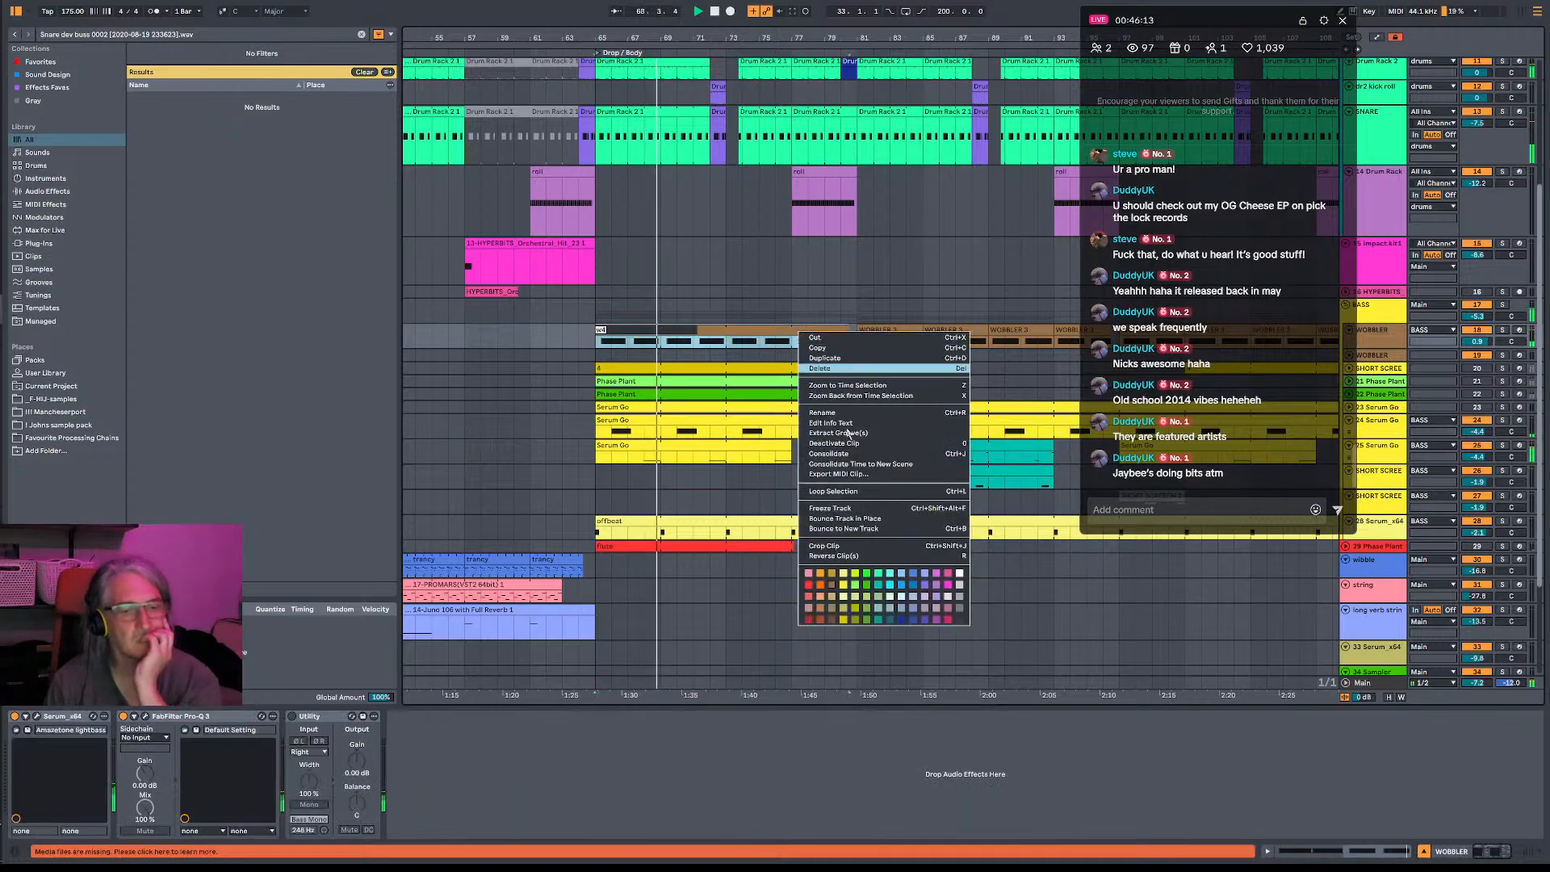
{"action": "left_click", "coordinate": [832, 619]}
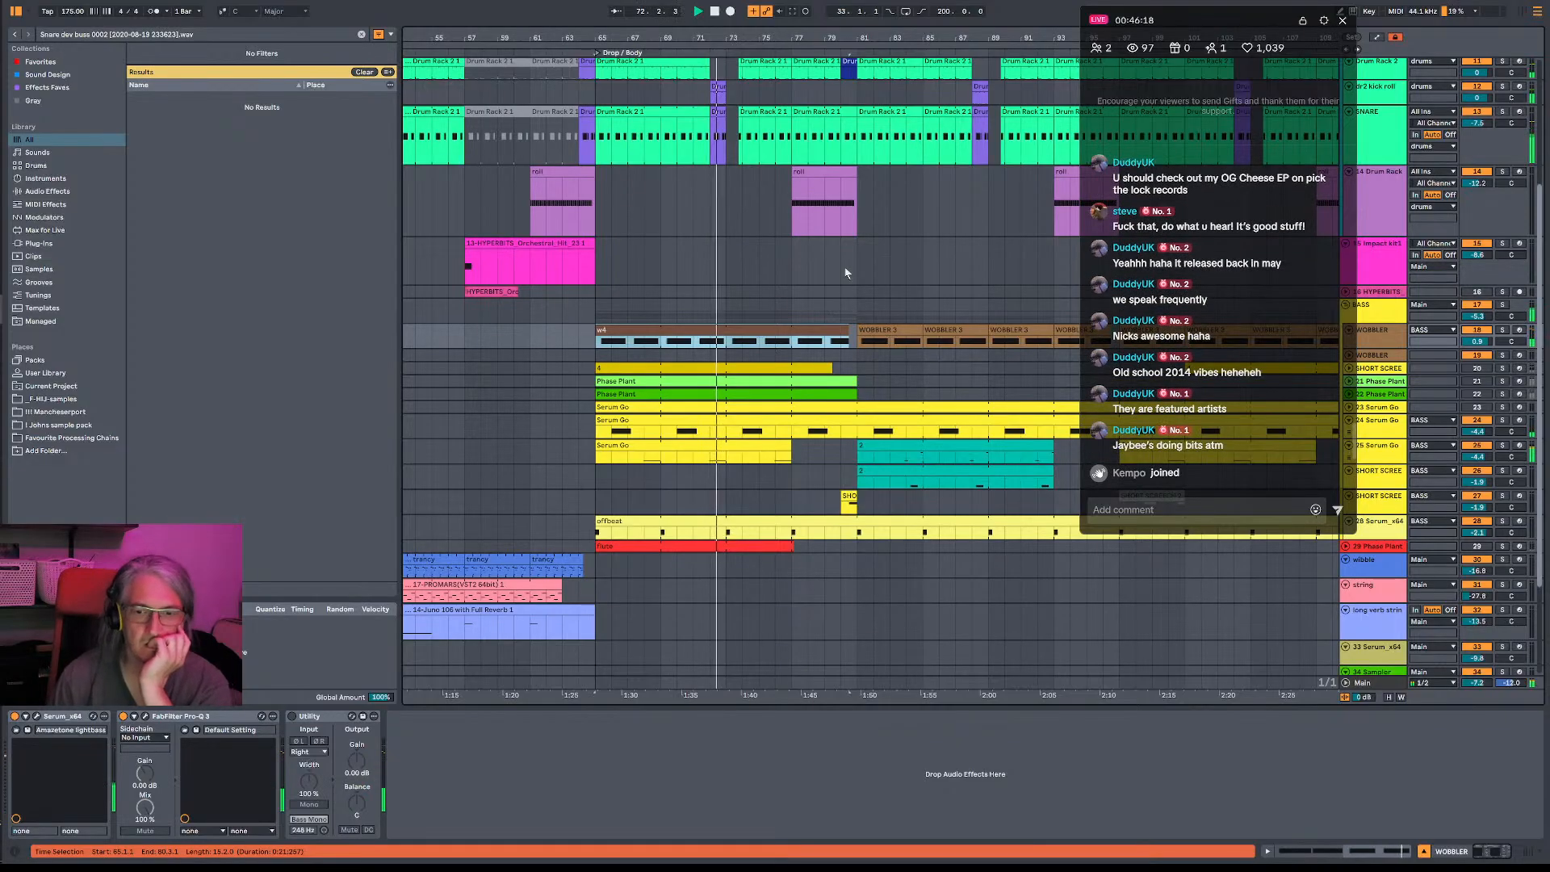
- Open the Main track's FabFilter Pro-L 2 and ClipShifter, and set ClipShifter's initial threshold to -0.14 dB while the drop plays
{"action": "scroll", "coordinate": [751, 212], "scroll_direction": "up", "scroll_amount": 5}
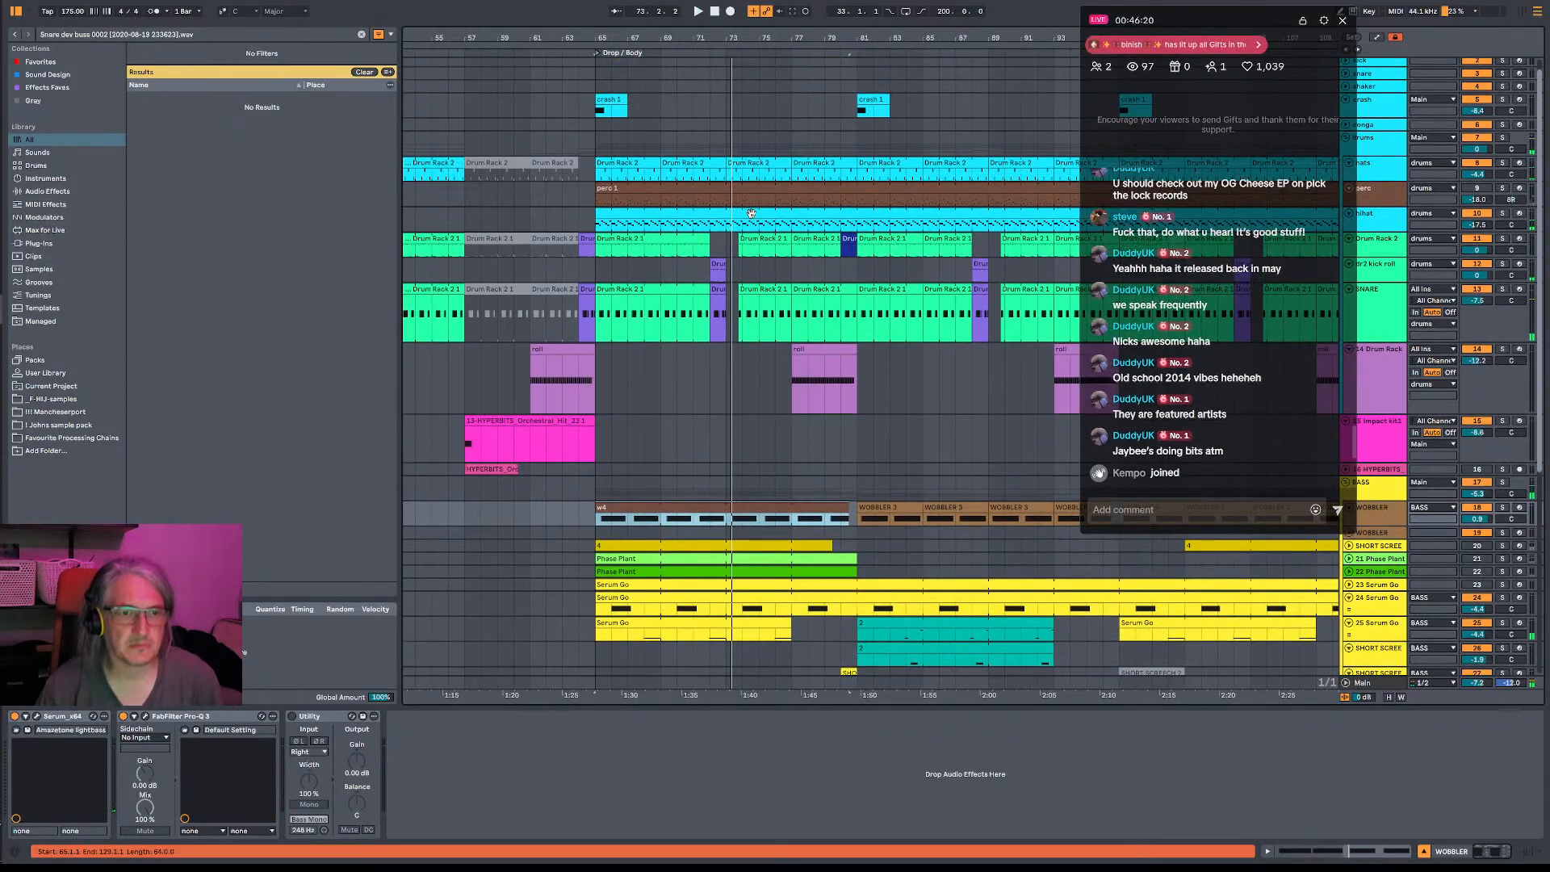
{"action": "scroll", "coordinate": [751, 213], "scroll_direction": "down", "scroll_amount": 2}
{"action": "left_click", "coordinate": [1370, 688]}
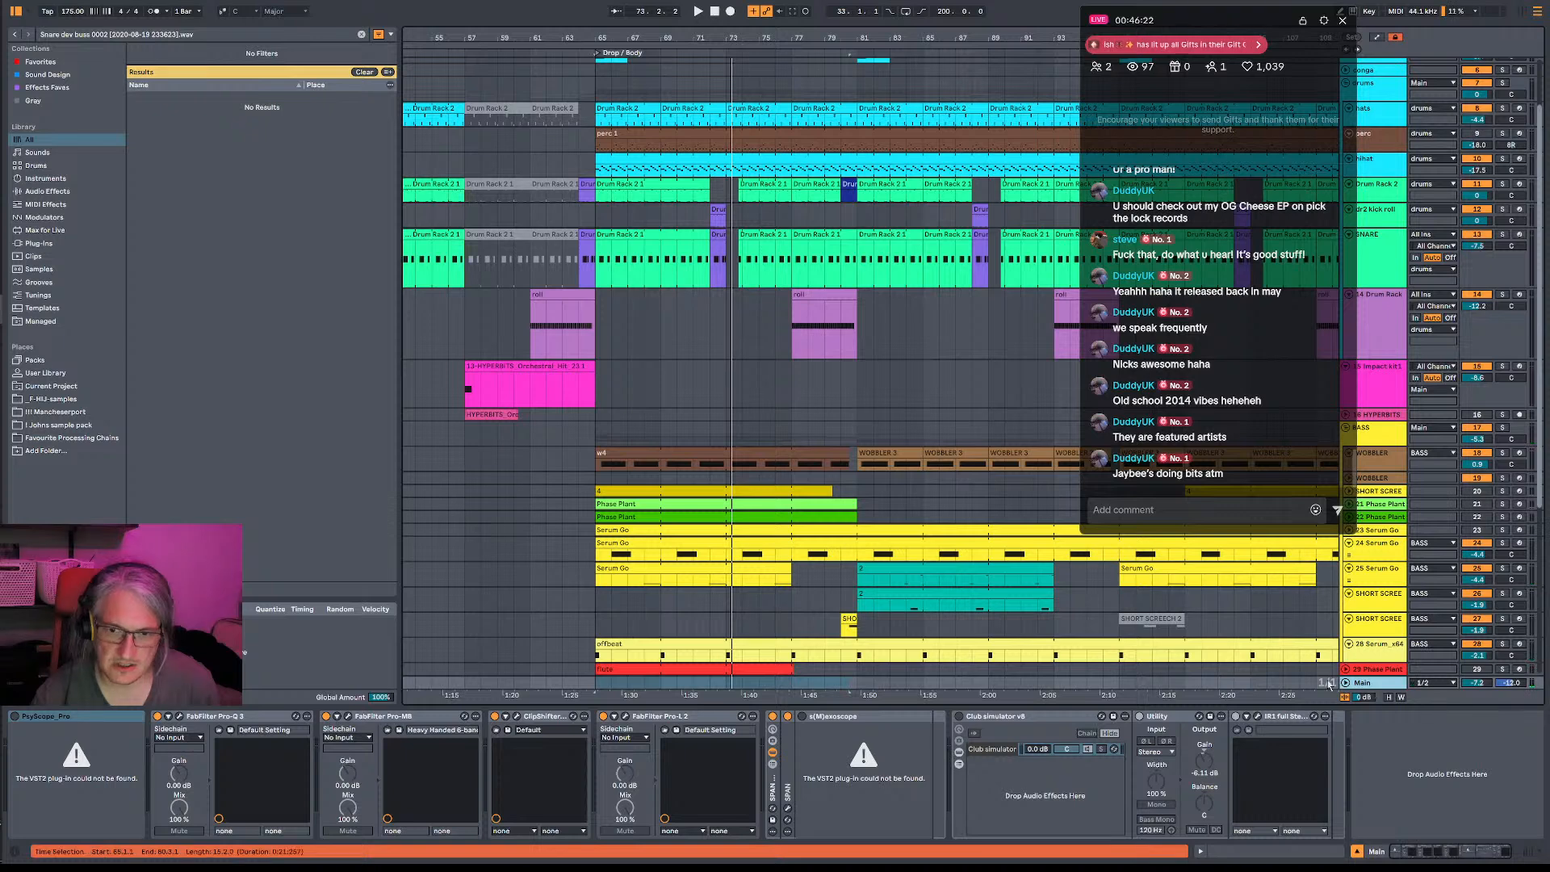
{"action": "left_click", "coordinate": [626, 718]}
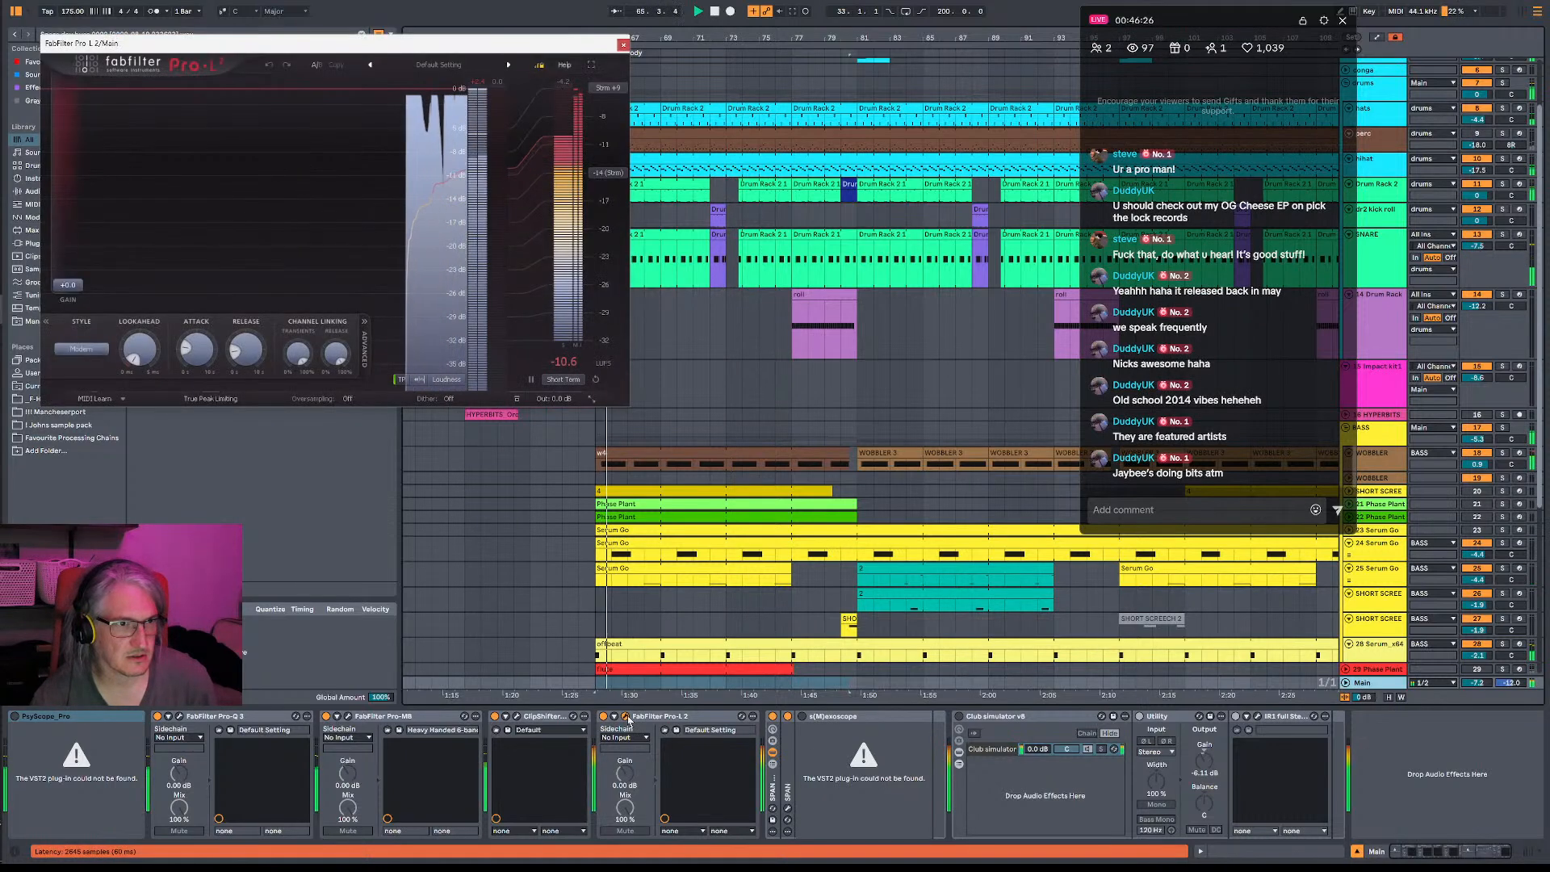
{"action": "left_click", "coordinate": [517, 716]}
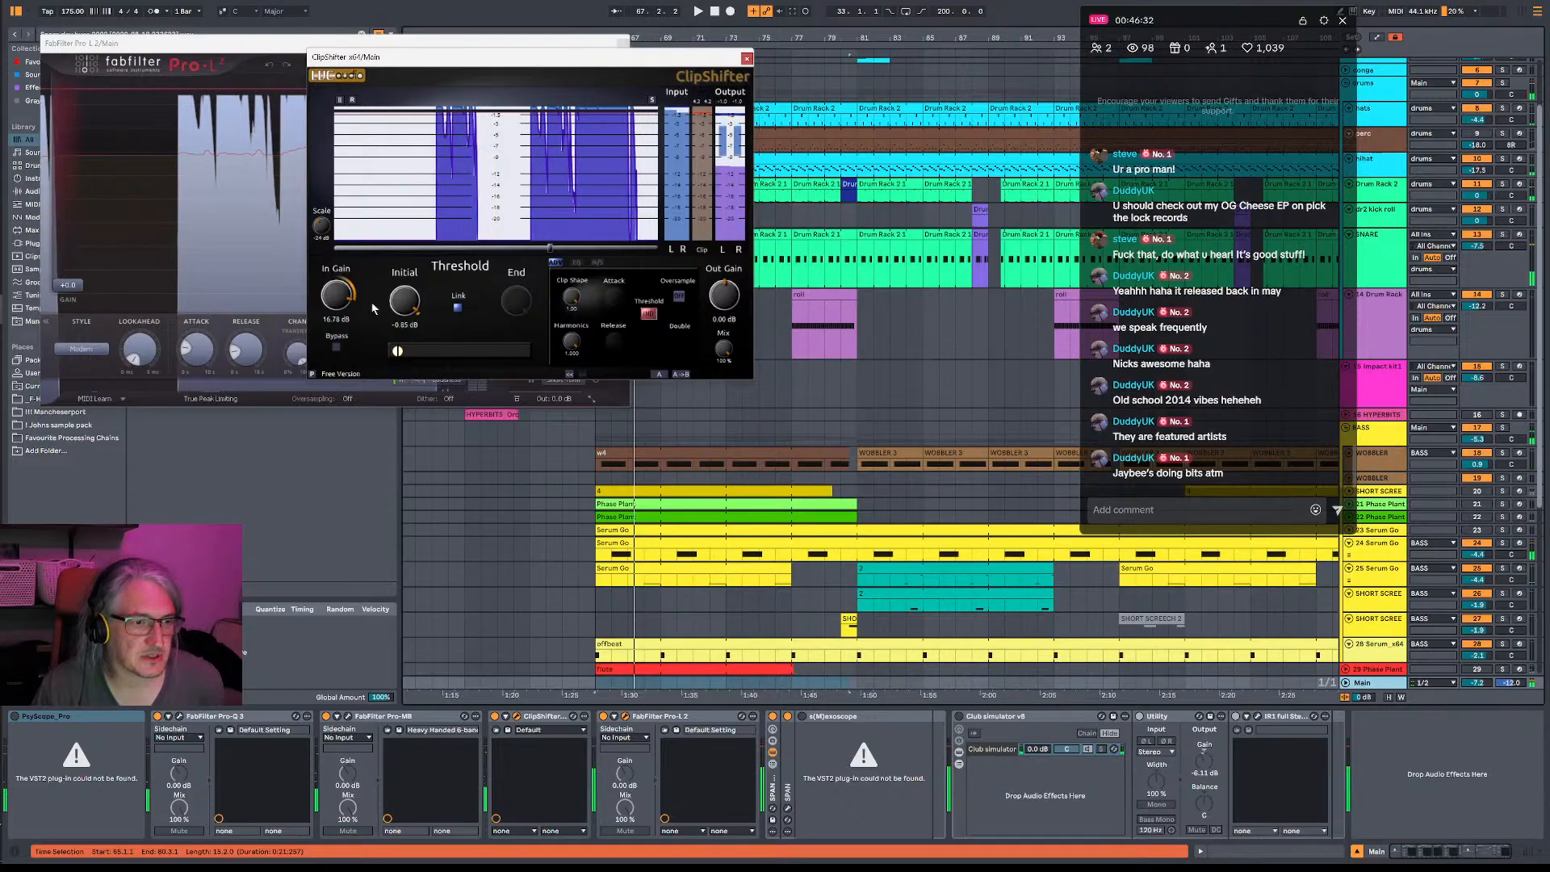
{"action": "left_click_drag", "start_coordinate": [402, 315], "coordinate": [417, 309]}
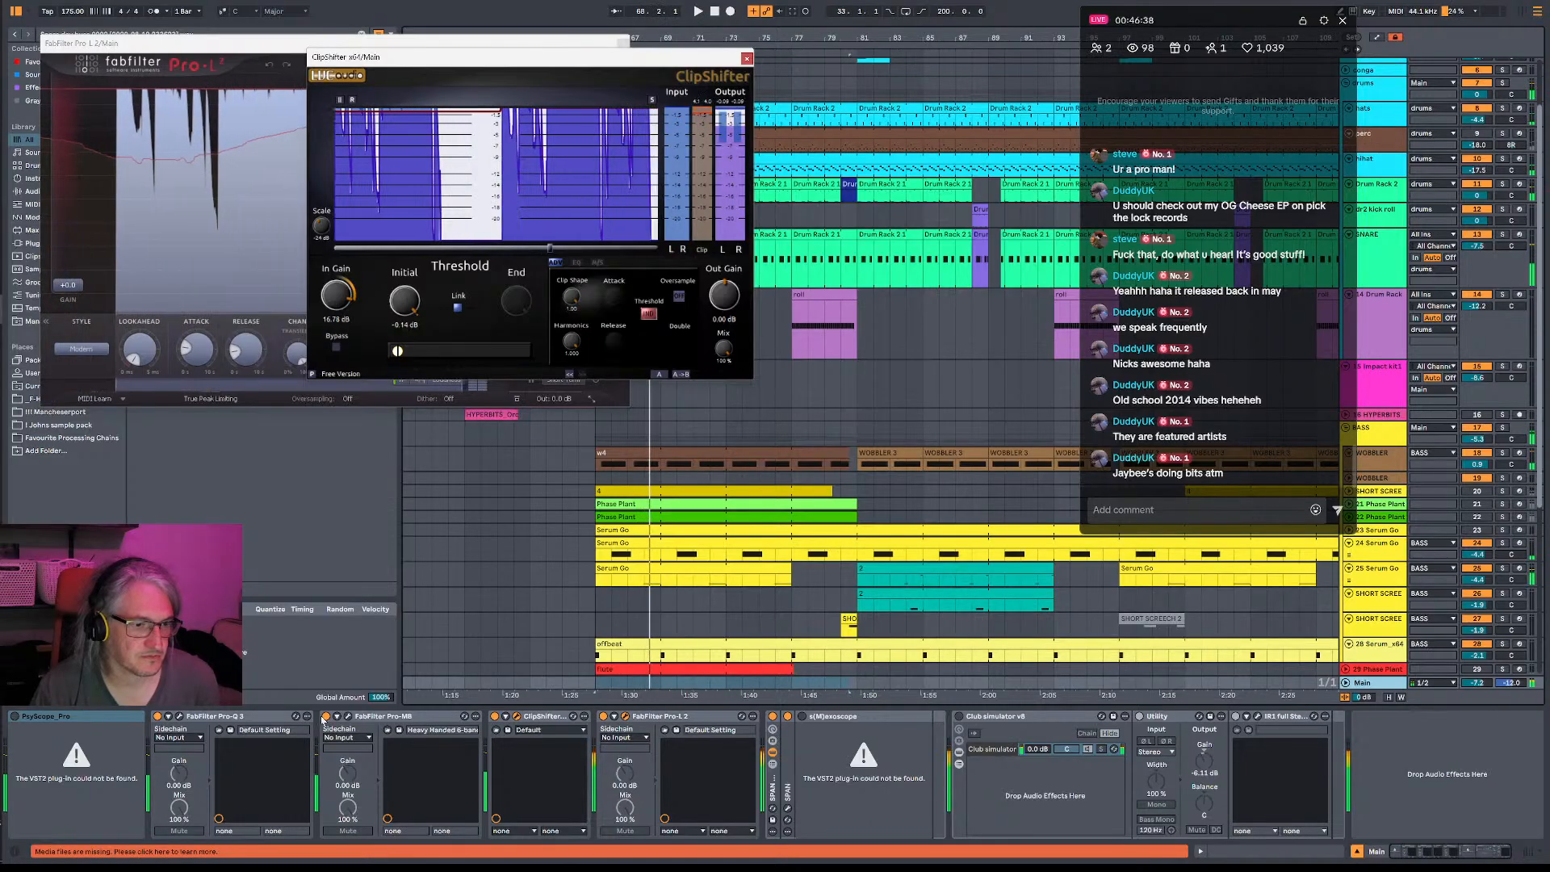
- Compare the drop with the Main track's FabFilter Pro-MB off and on, and open its window
{"action": "left_click", "coordinate": [326, 717]}
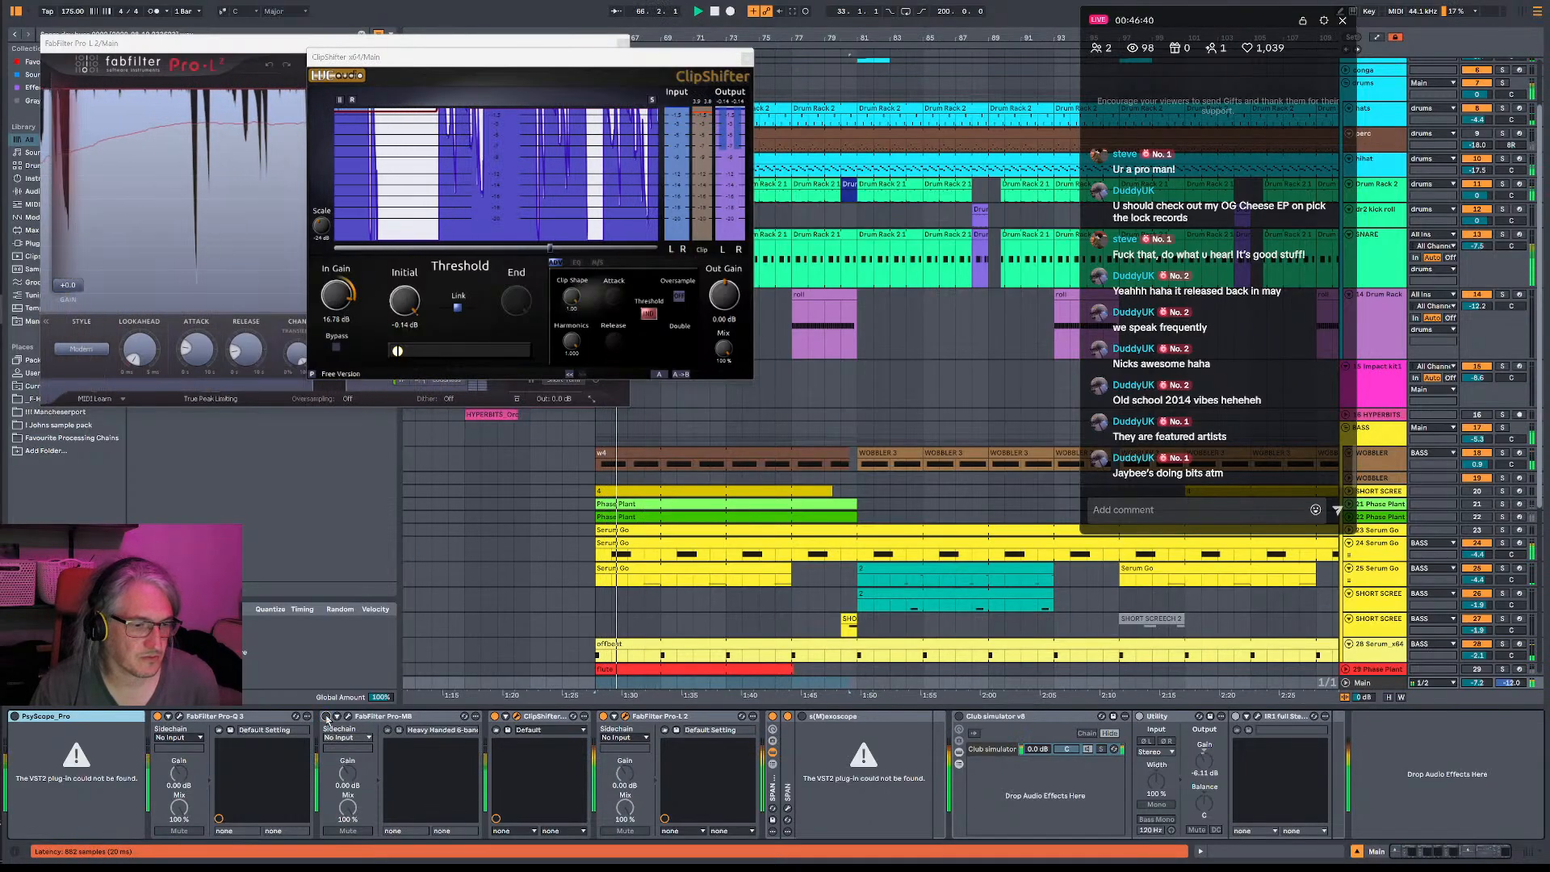
{"action": "left_click", "coordinate": [327, 717]}
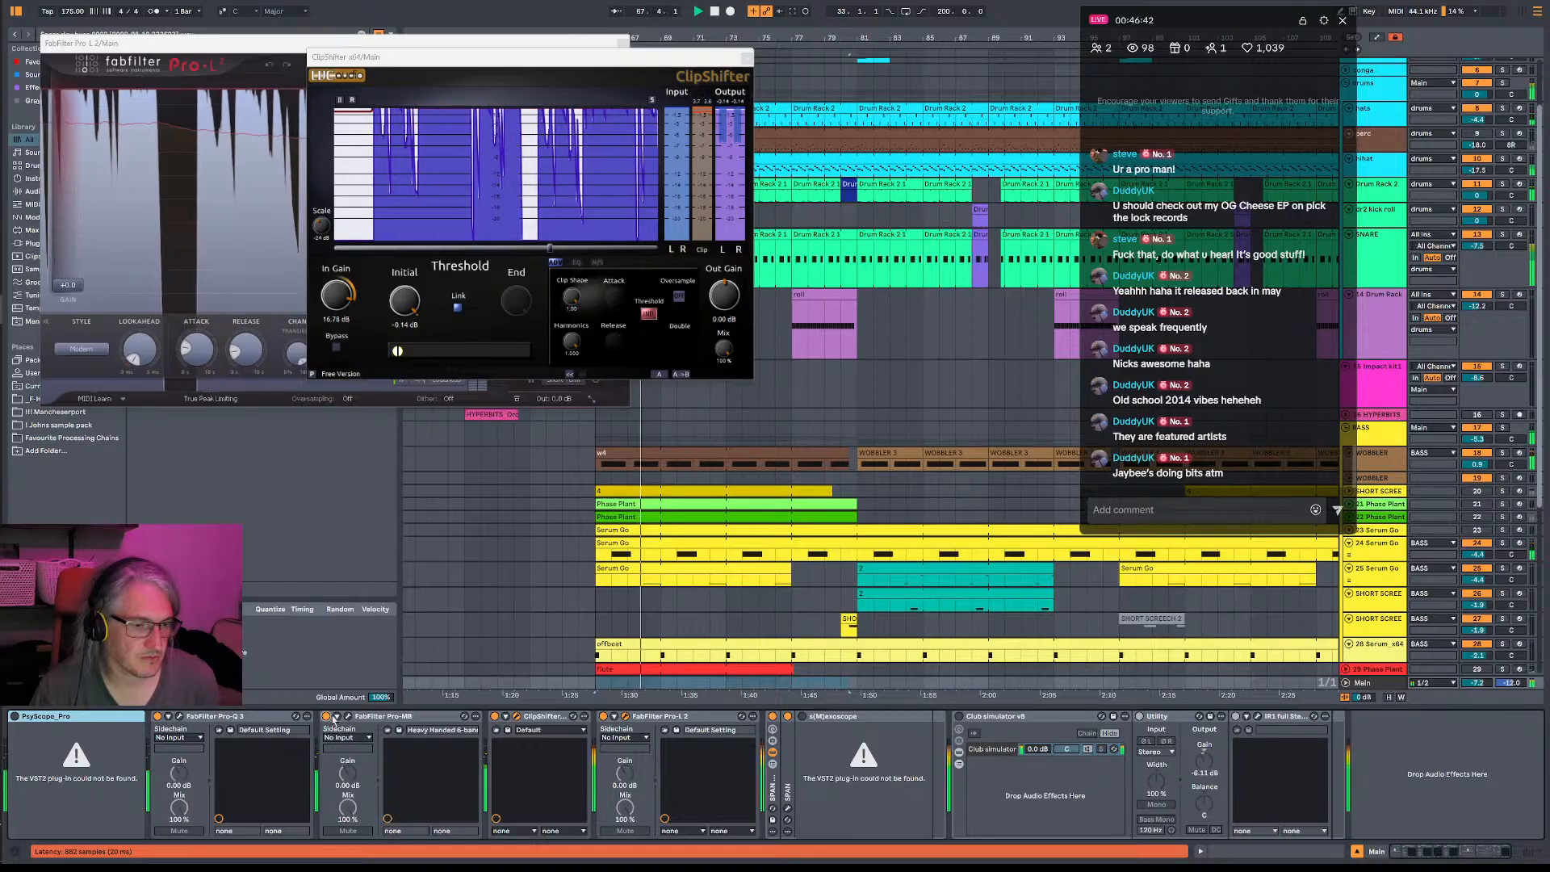
{"action": "left_click", "coordinate": [348, 717]}
{"action": "right_click", "coordinate": [353, 724]}
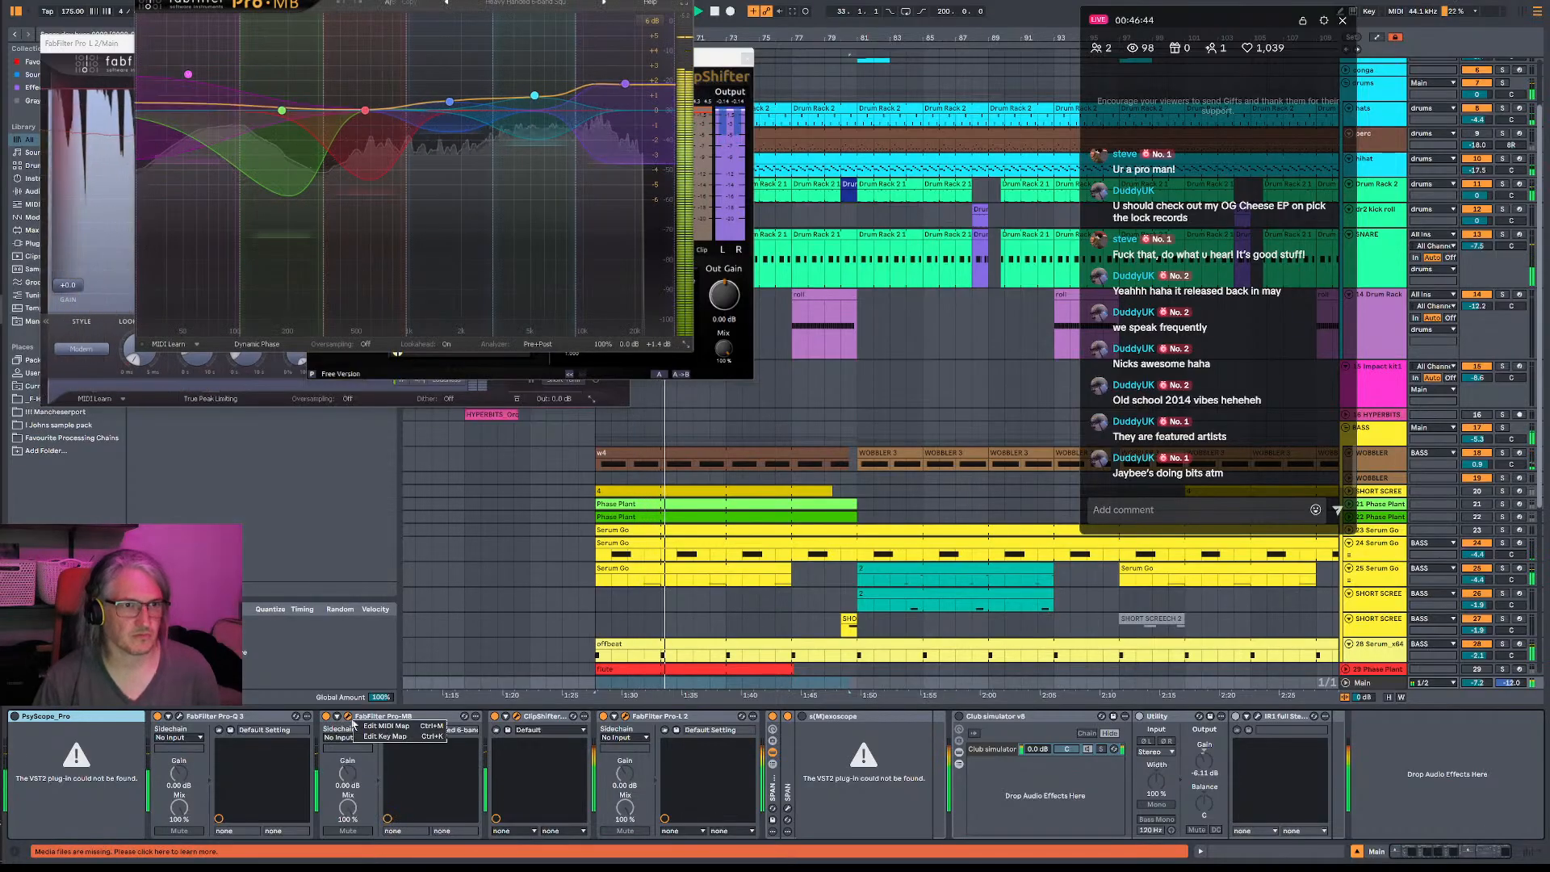
{"action": "key", "text": "Escape"}
- Compare the Main track's FabFilter Pro-Q 3 off and on, and lower its bell near 500 Hz to about +0.5 dB
{"action": "left_click", "coordinate": [187, 720]}
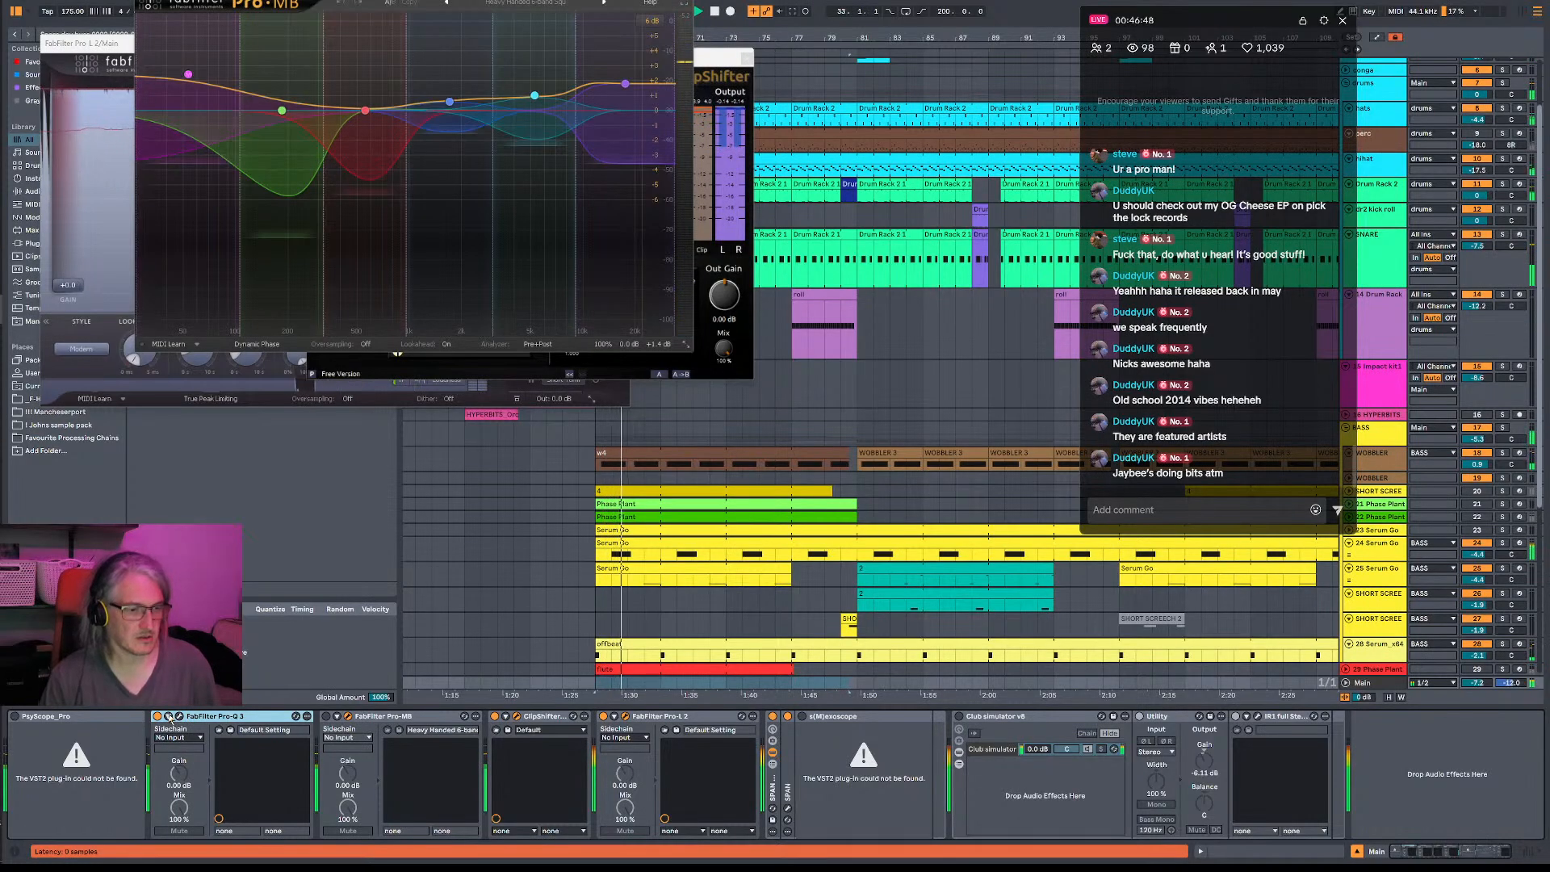
{"action": "left_click", "coordinate": [178, 718]}
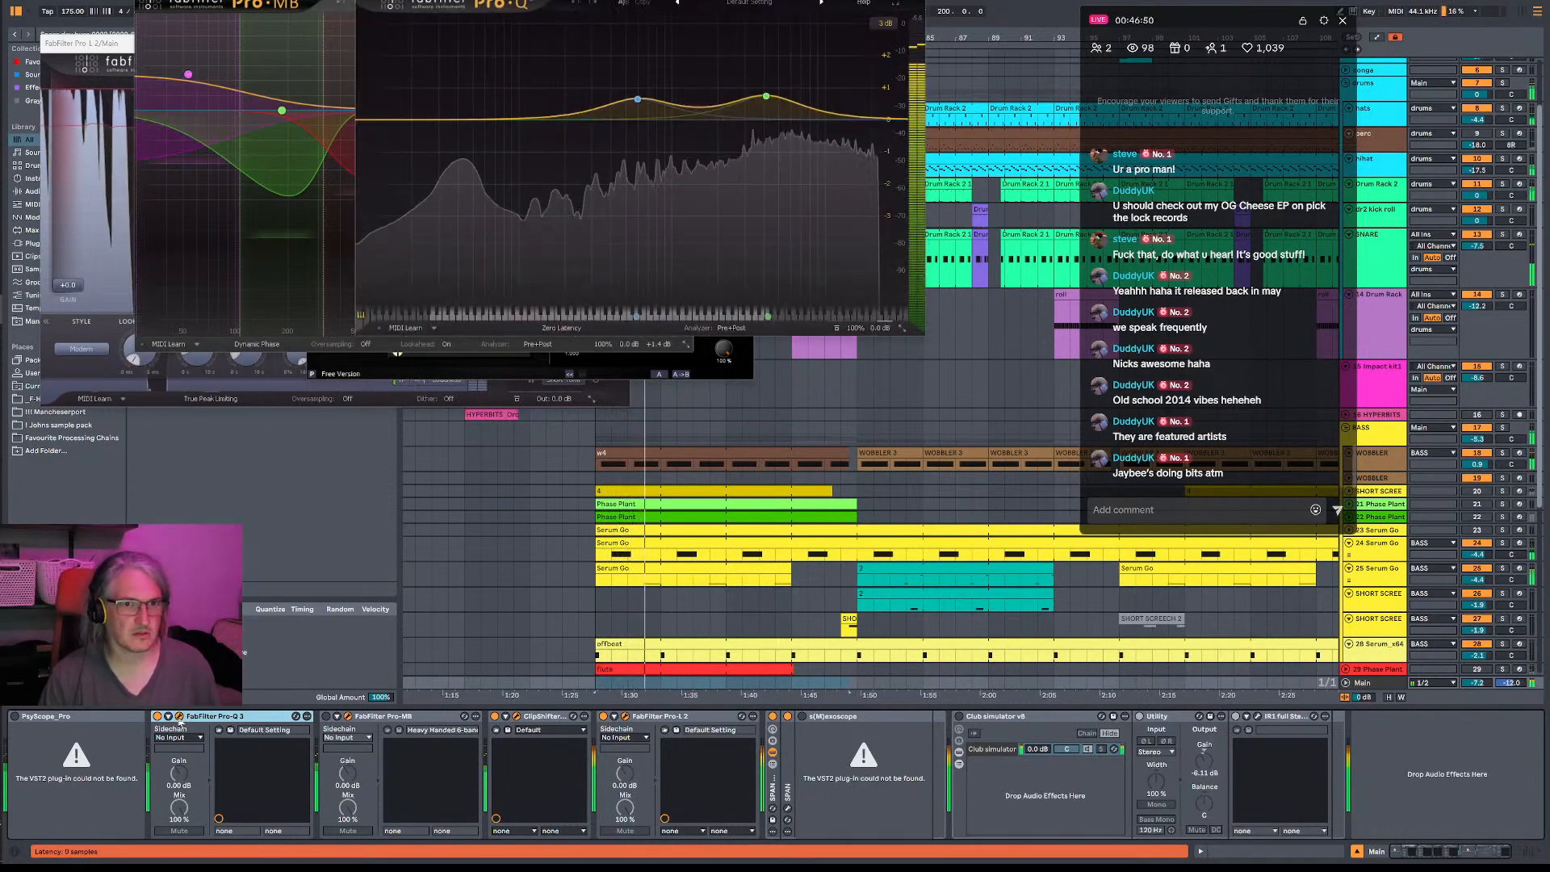
{"action": "left_click", "coordinate": [157, 717]}
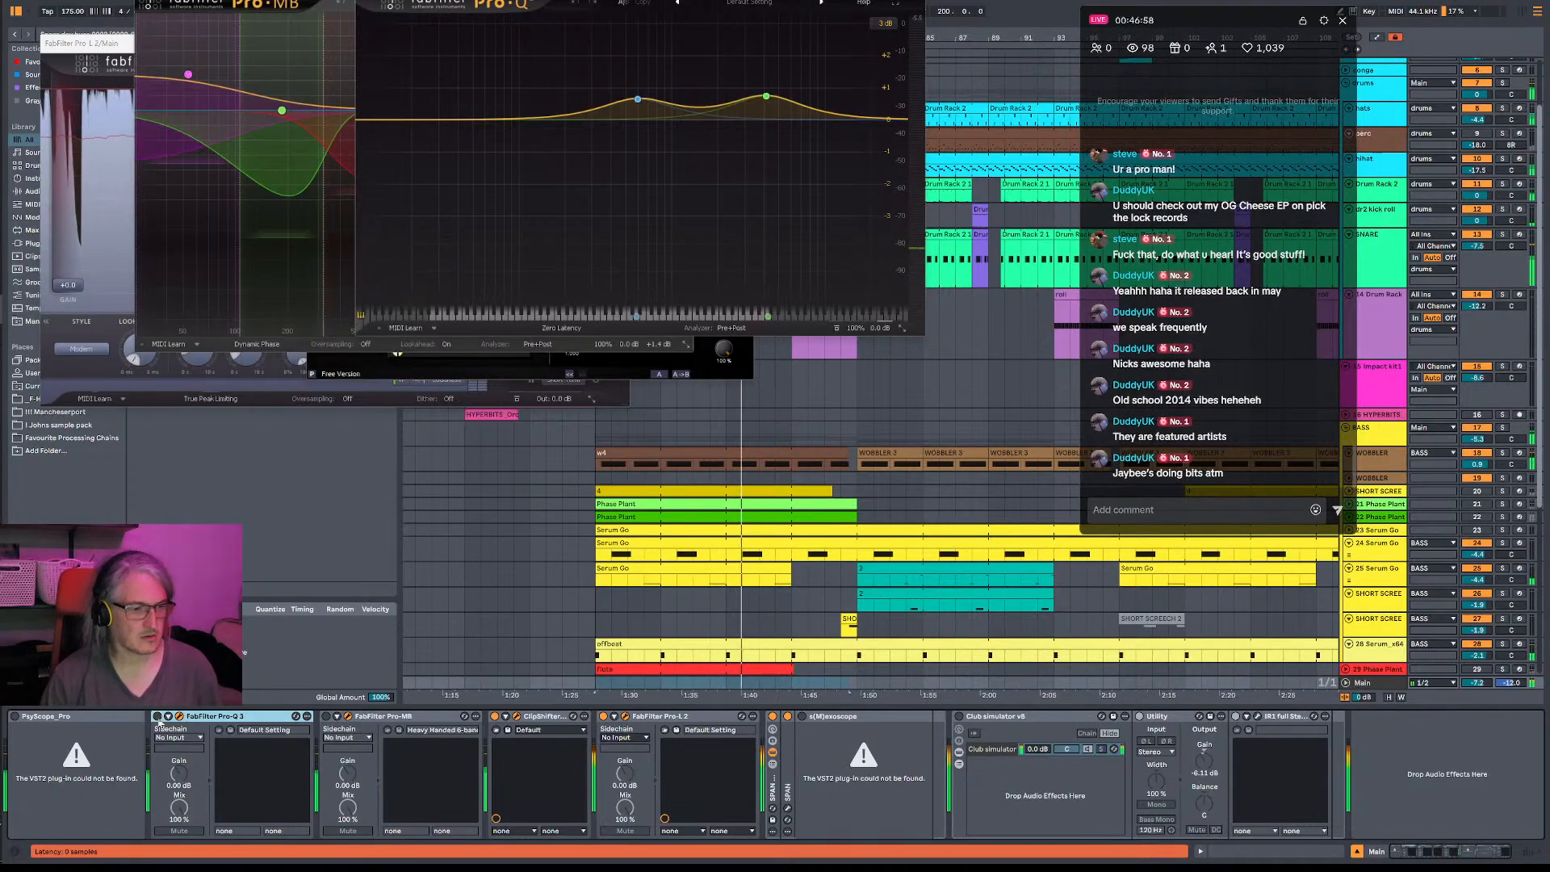
{"action": "left_click", "coordinate": [158, 717]}
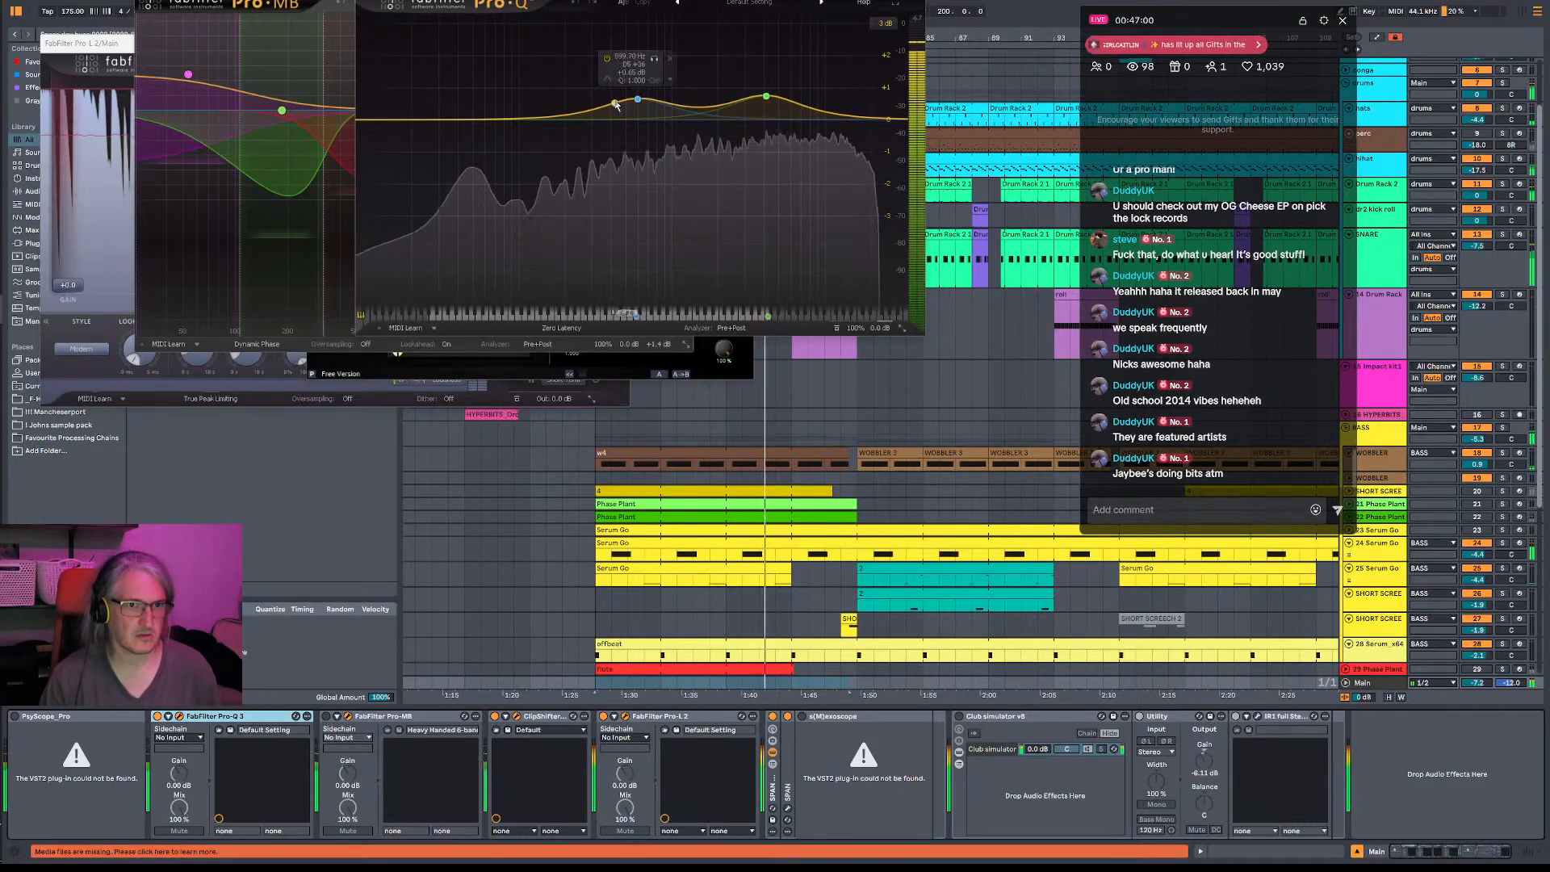
{"action": "left_click", "coordinate": [638, 101]}
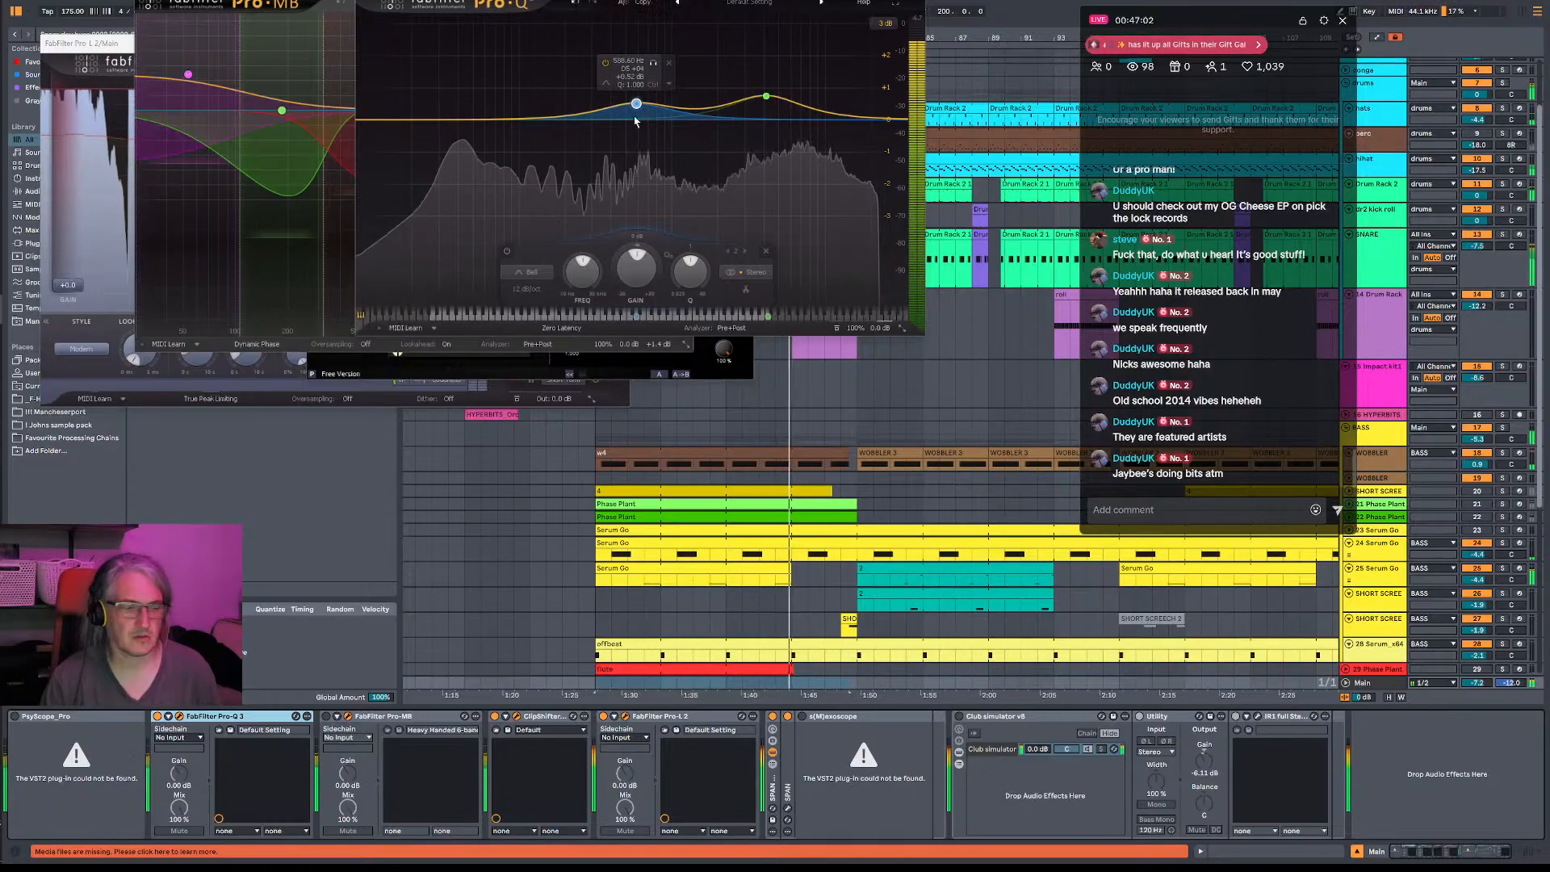
- Replay the drop with Pro-MB off and on again, and close all the Main track's plug-in windows
{"action": "key", "text": "space"}
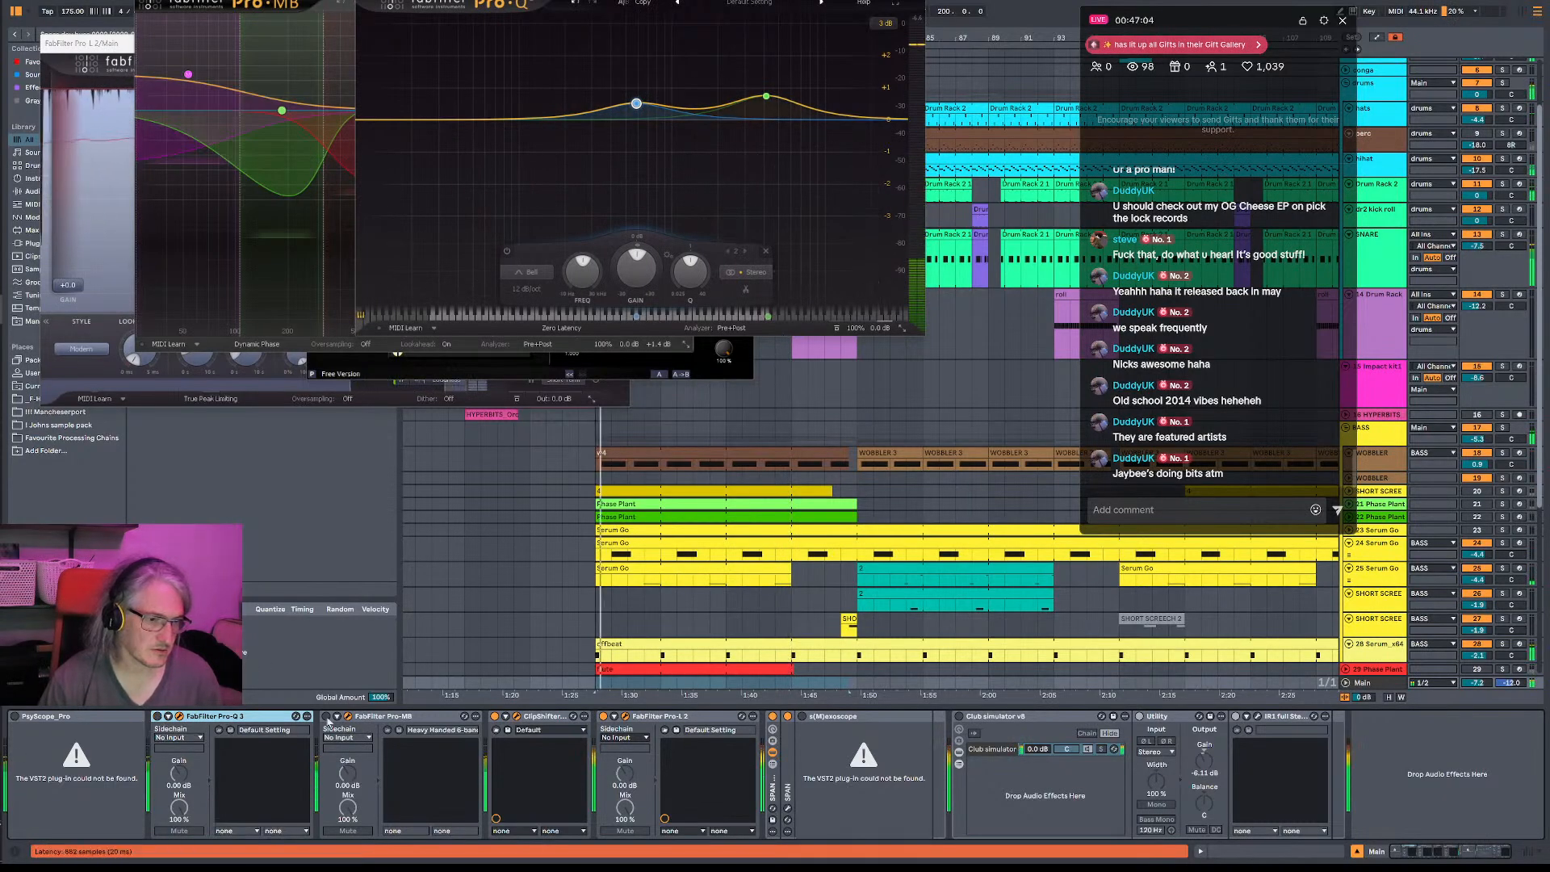
{"action": "left_click", "coordinate": [327, 717]}
{"action": "key", "text": "space"}
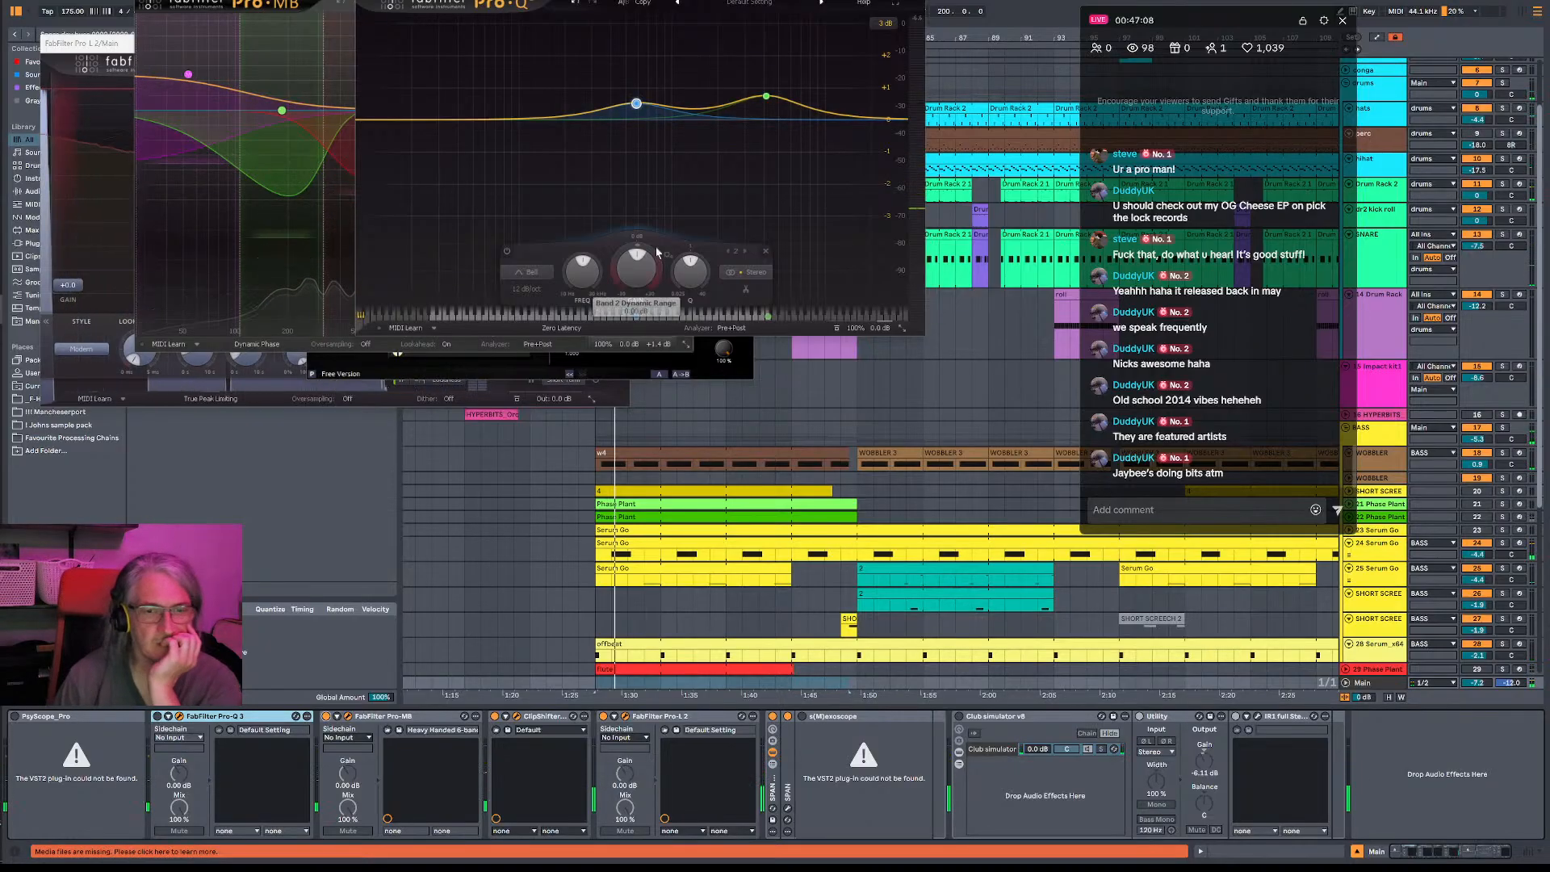
{"action": "left_click", "coordinate": [917, 1]}
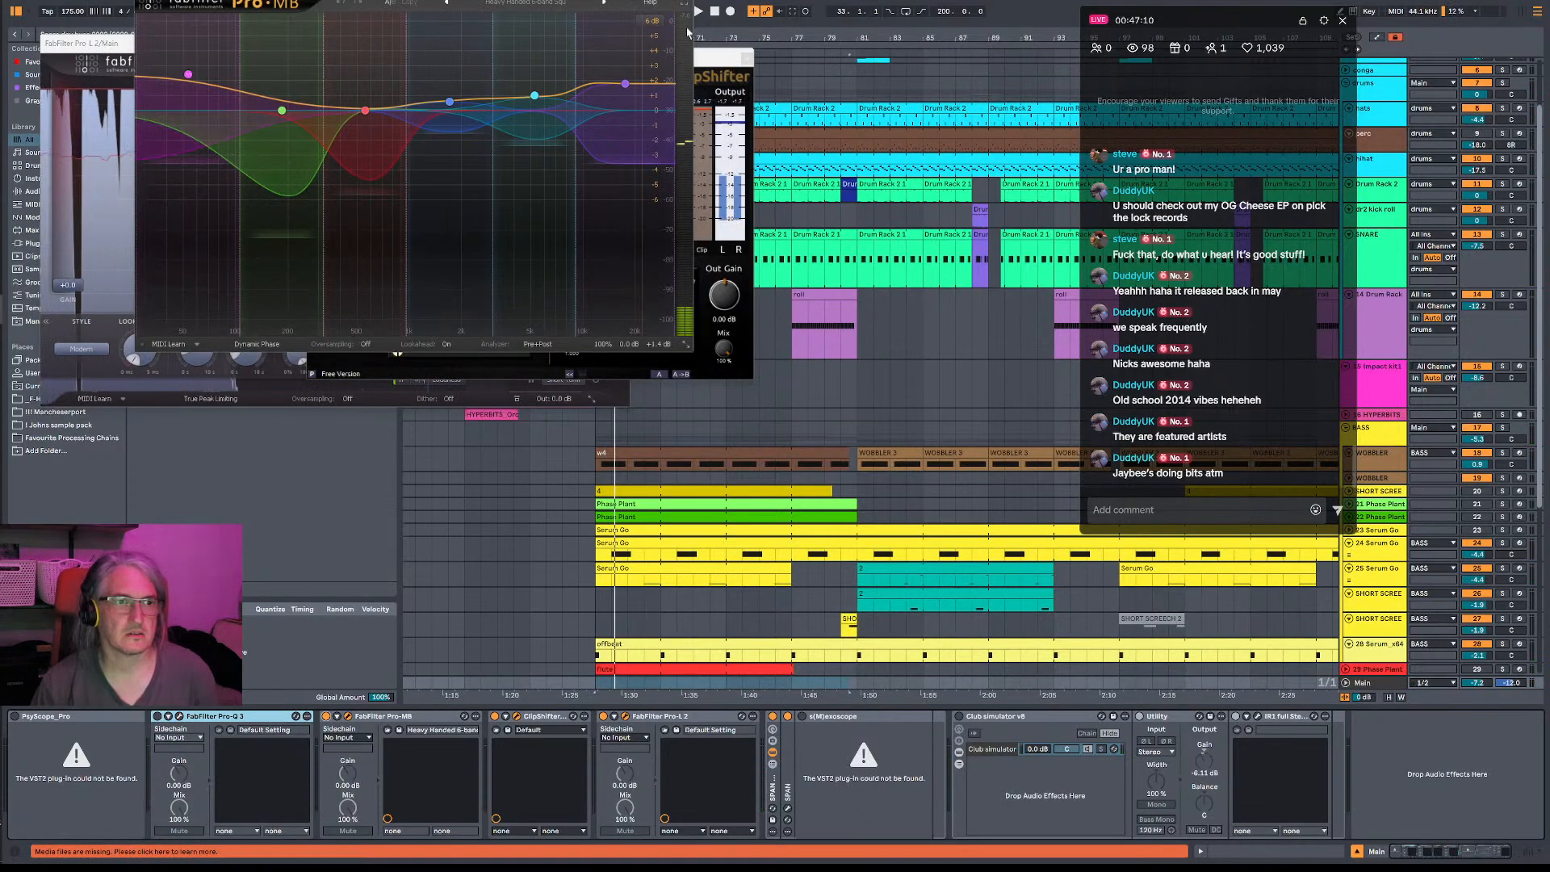
{"action": "left_click", "coordinate": [687, 0]}
{"action": "key", "text": "space"}
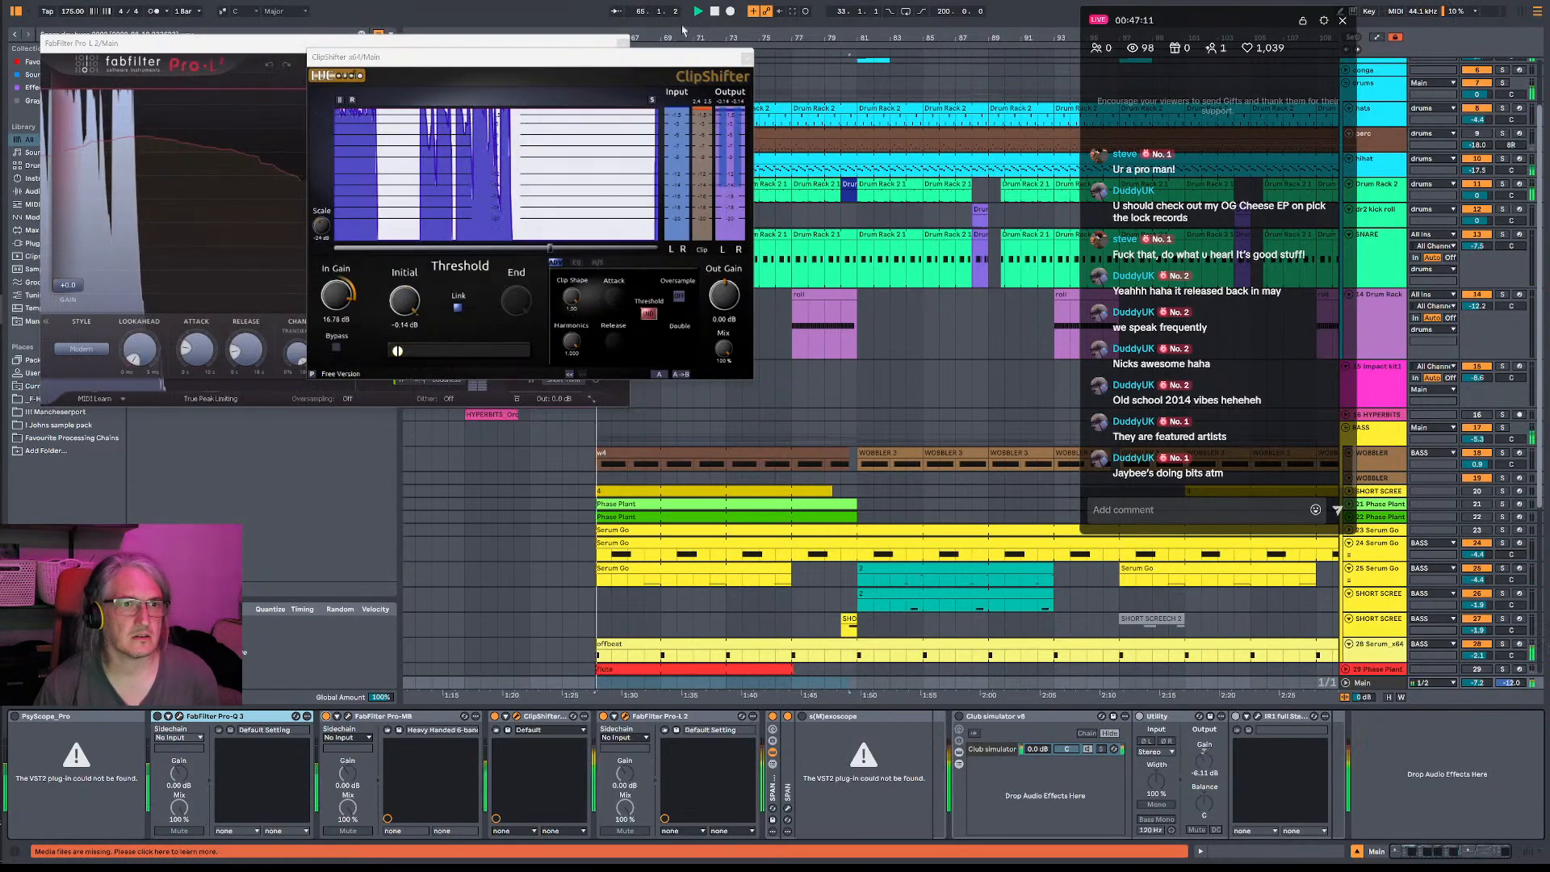
{"action": "left_click", "coordinate": [747, 59]}
{"action": "left_click", "coordinate": [624, 42]}
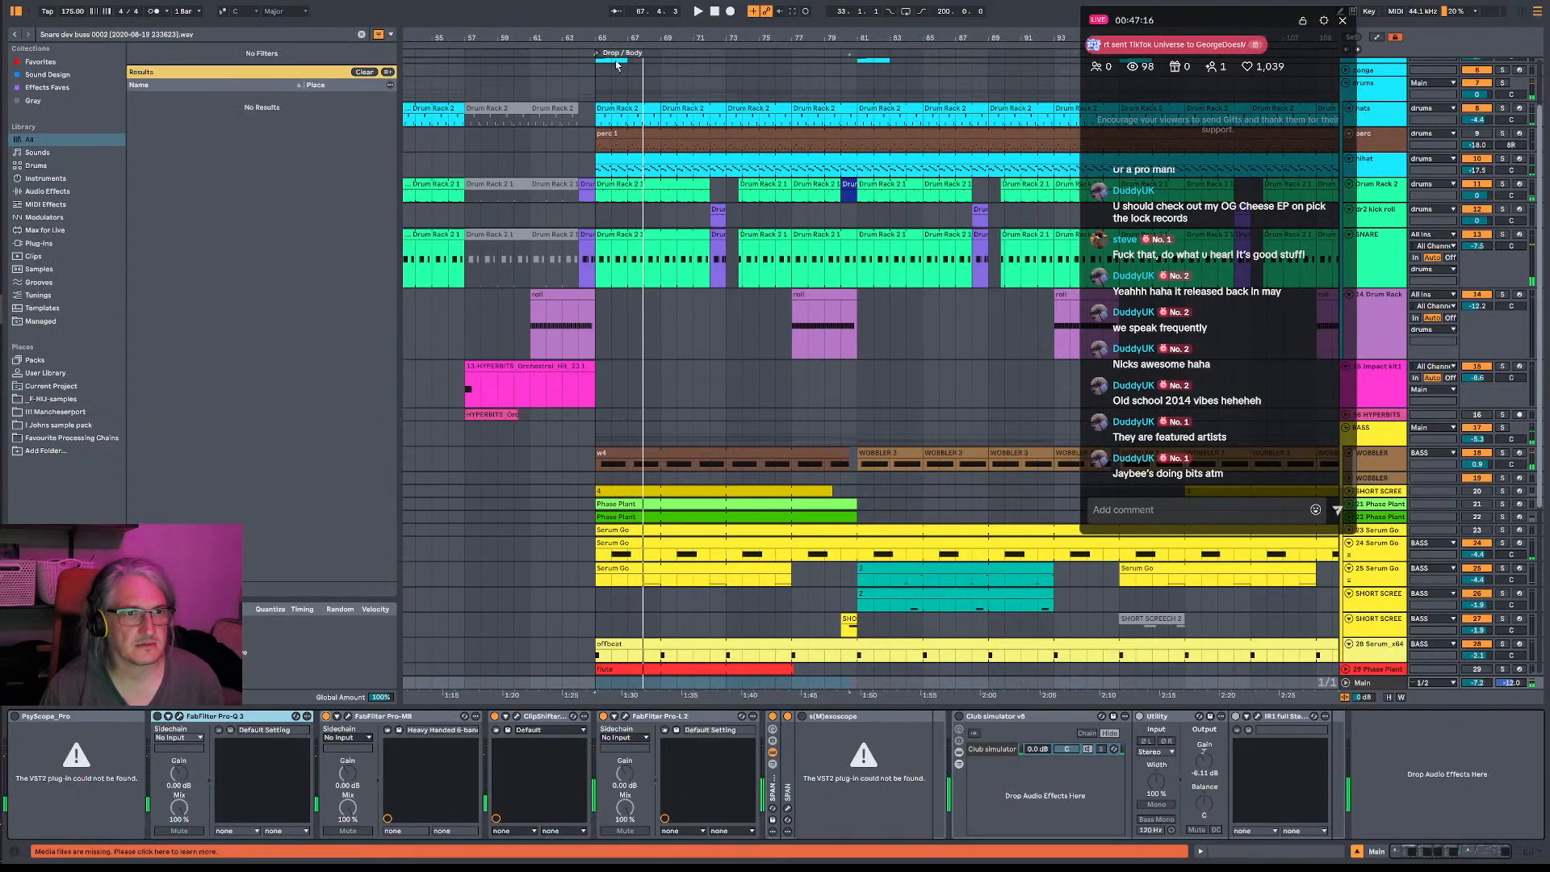
- Solo the hats, perc, hihat and Drum Rack 2 tracks one after another while playing the drop from its start
{"action": "scroll", "coordinate": [613, 136], "scroll_direction": "up", "scroll_amount": 3}
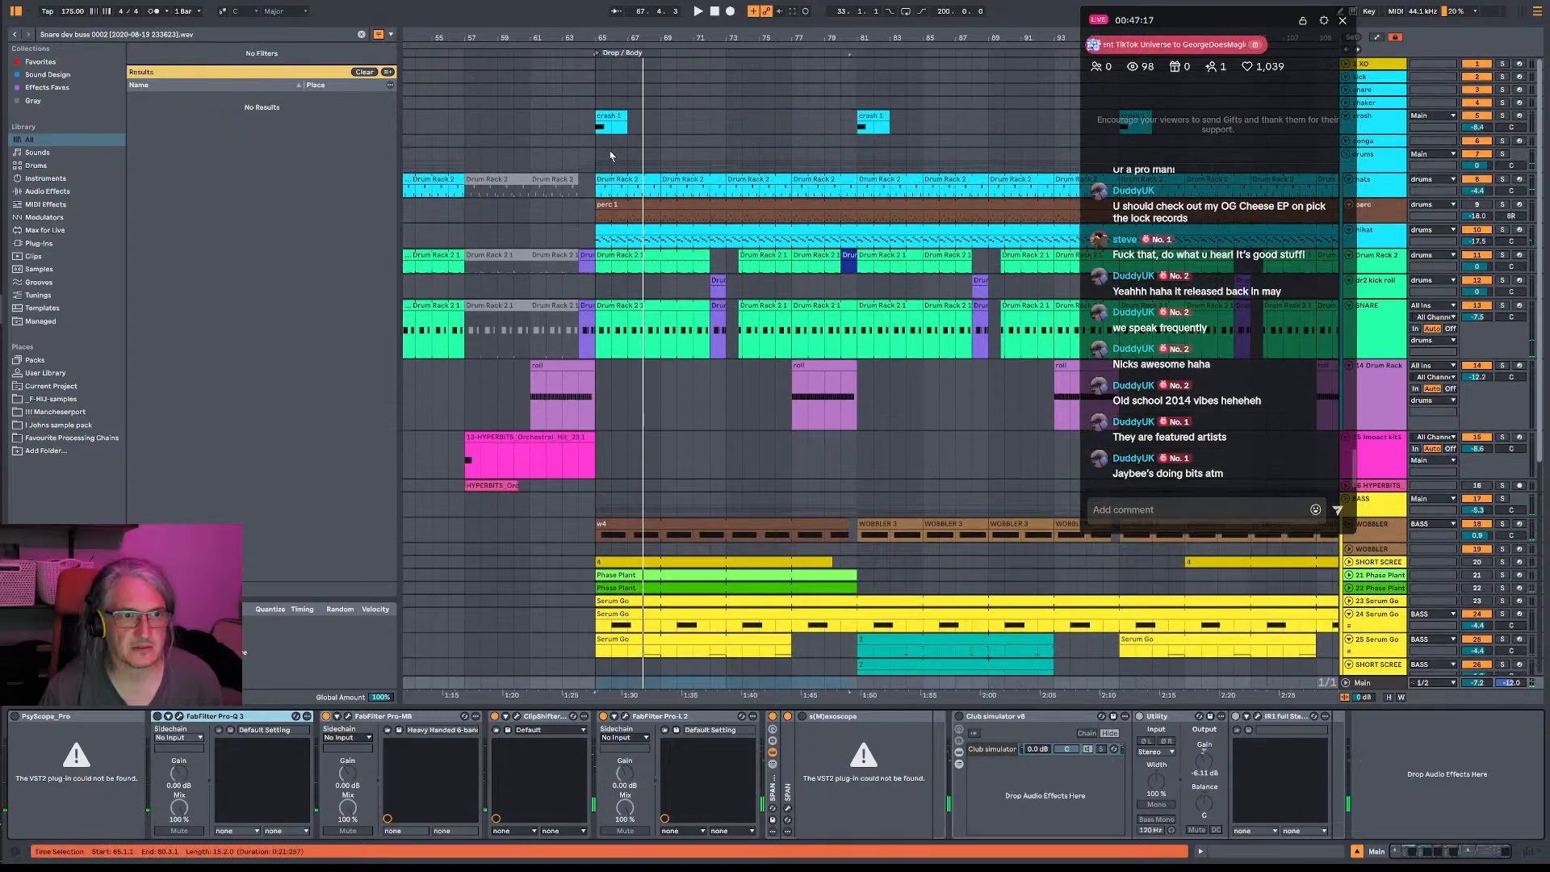
{"action": "left_click", "coordinate": [598, 225]}
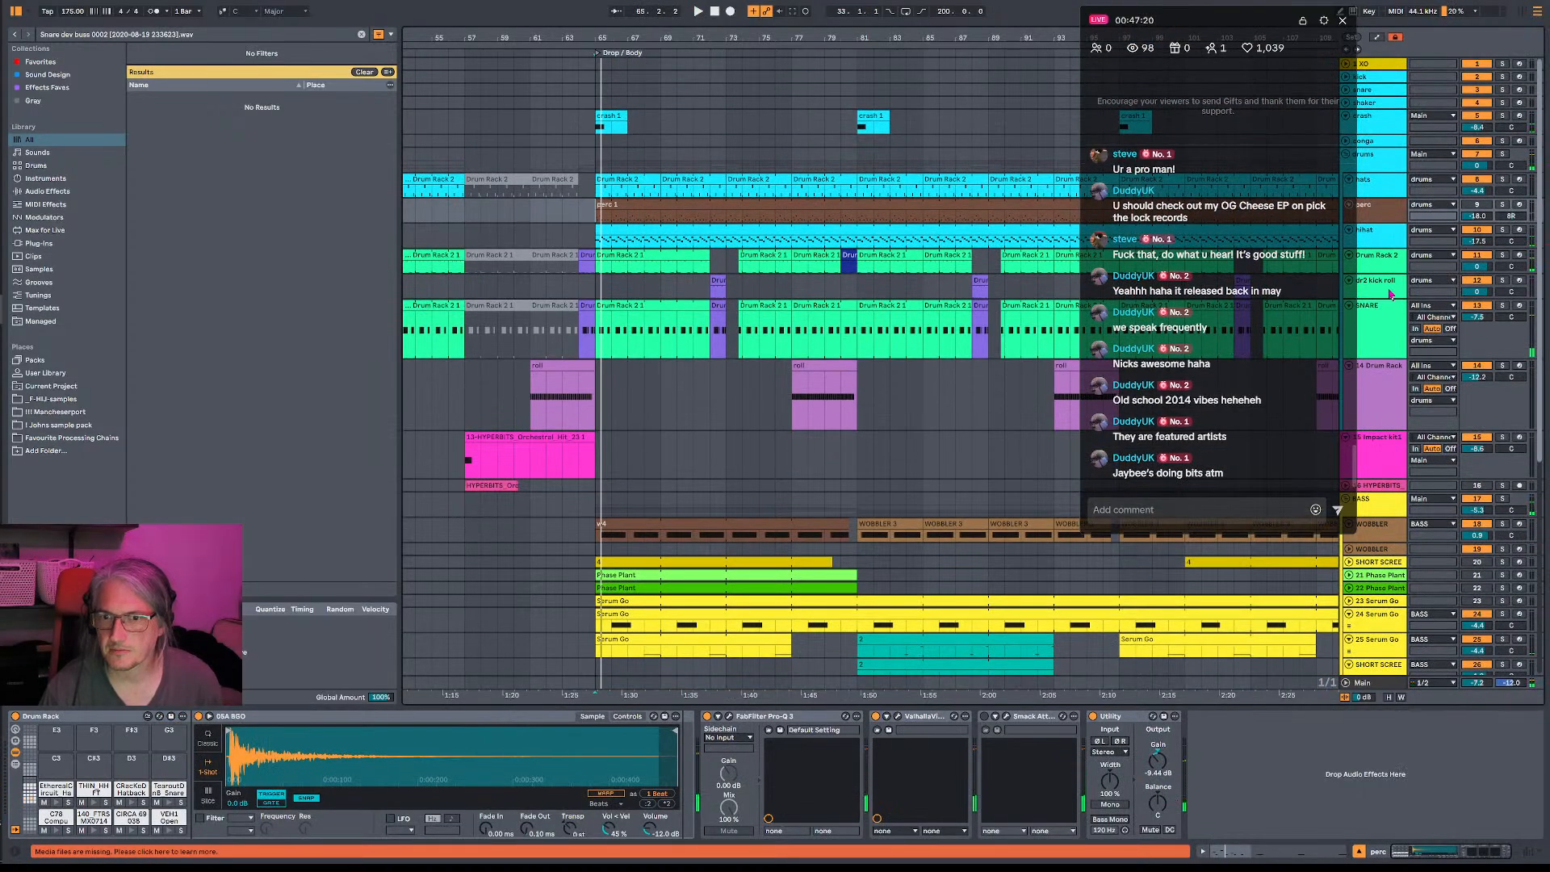
{"action": "left_click", "coordinate": [1503, 179]}
{"action": "key", "text": "space"}
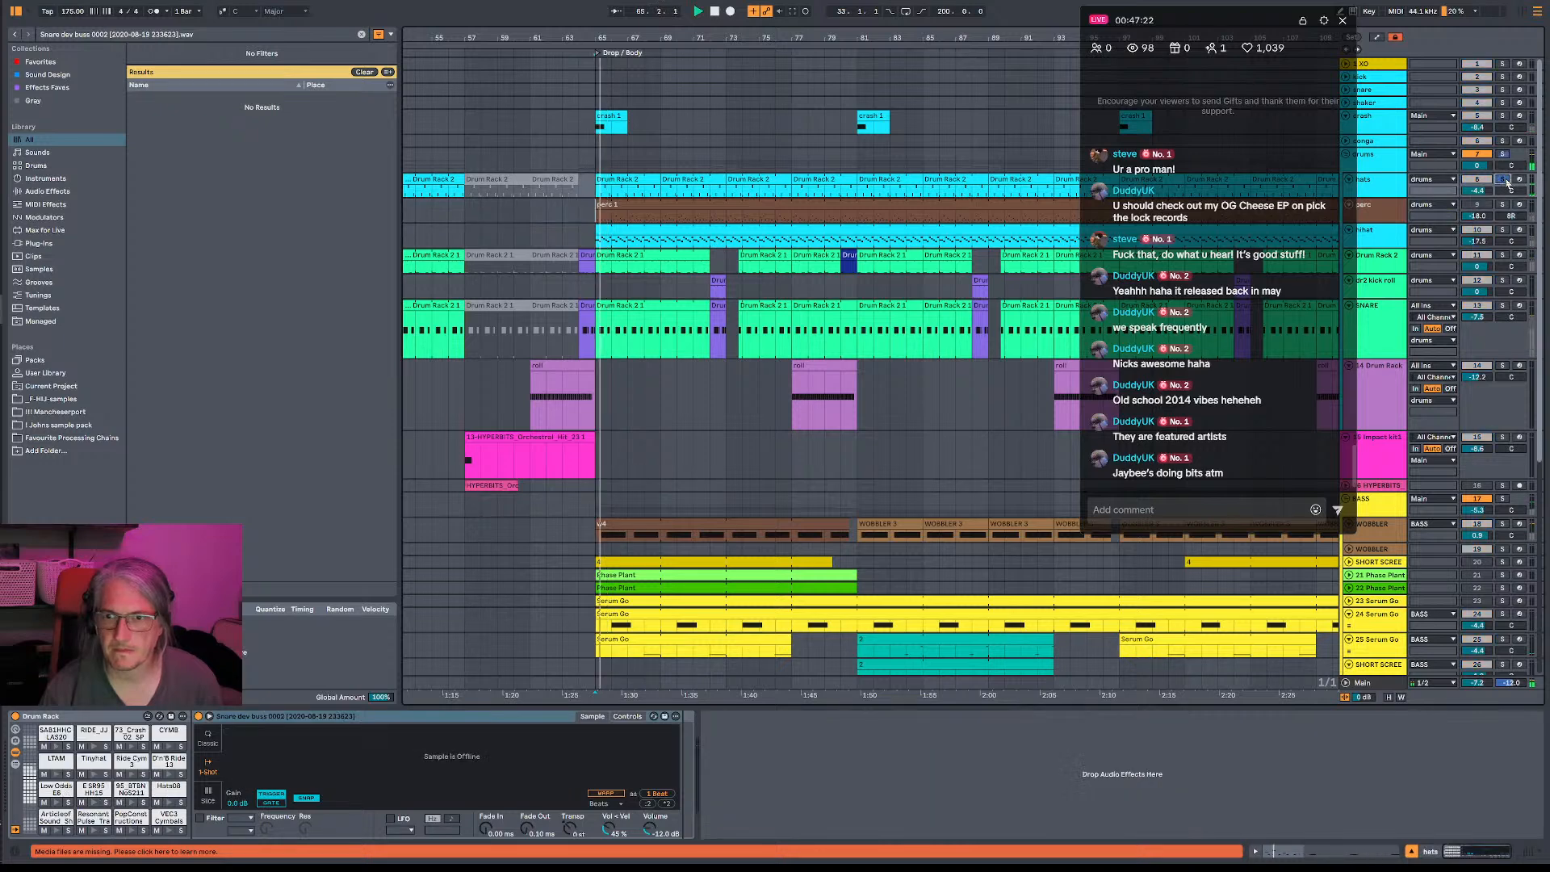
{"action": "left_click", "coordinate": [1503, 206]}
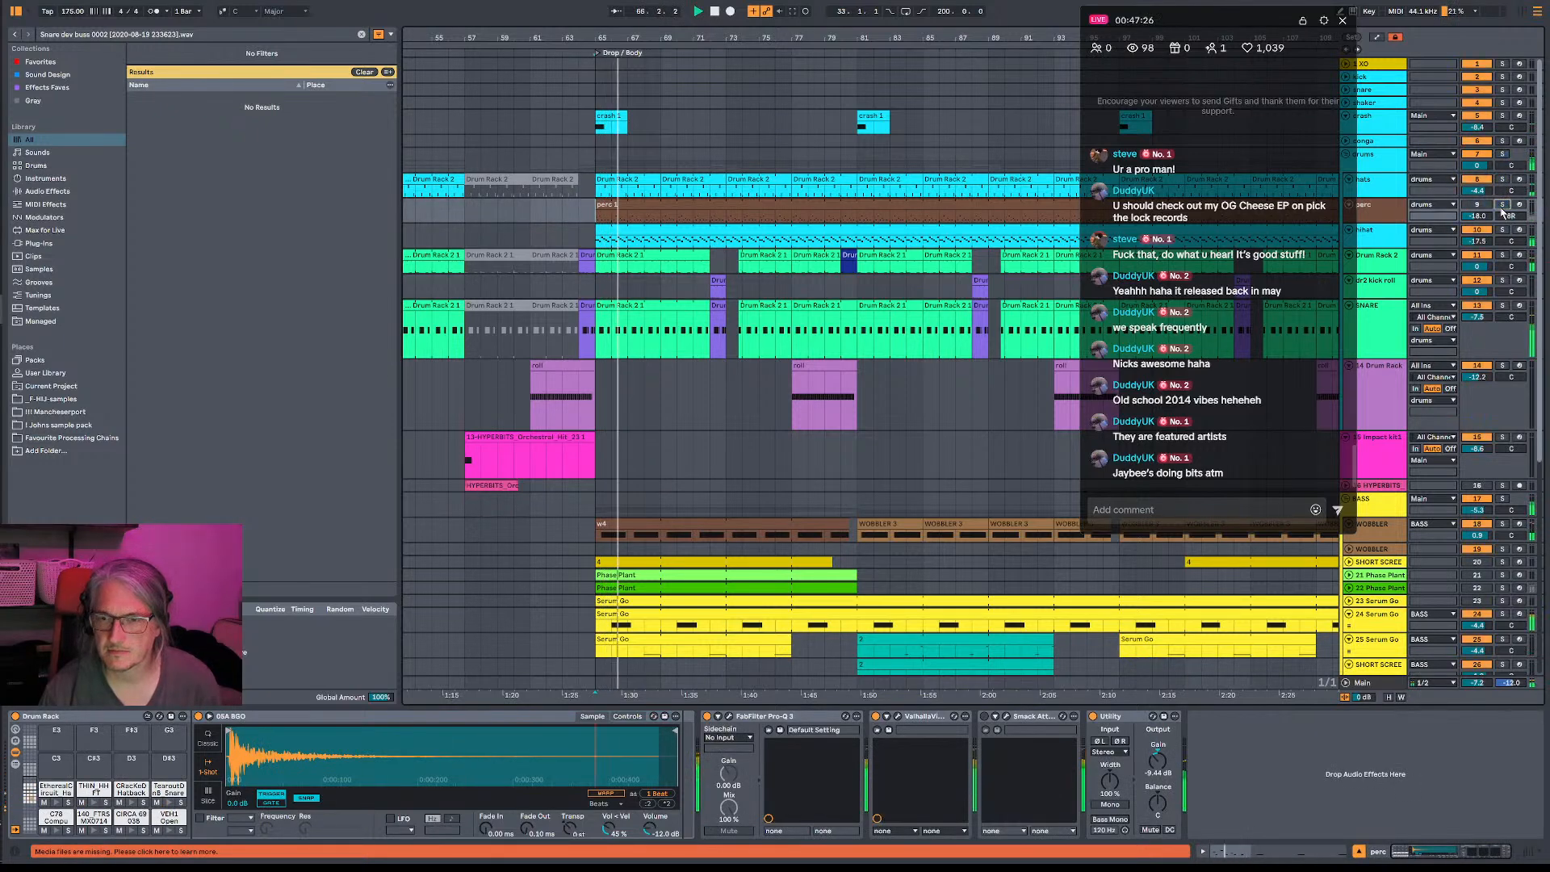
{"action": "left_click", "coordinate": [1503, 230]}
{"action": "key", "text": "space"}
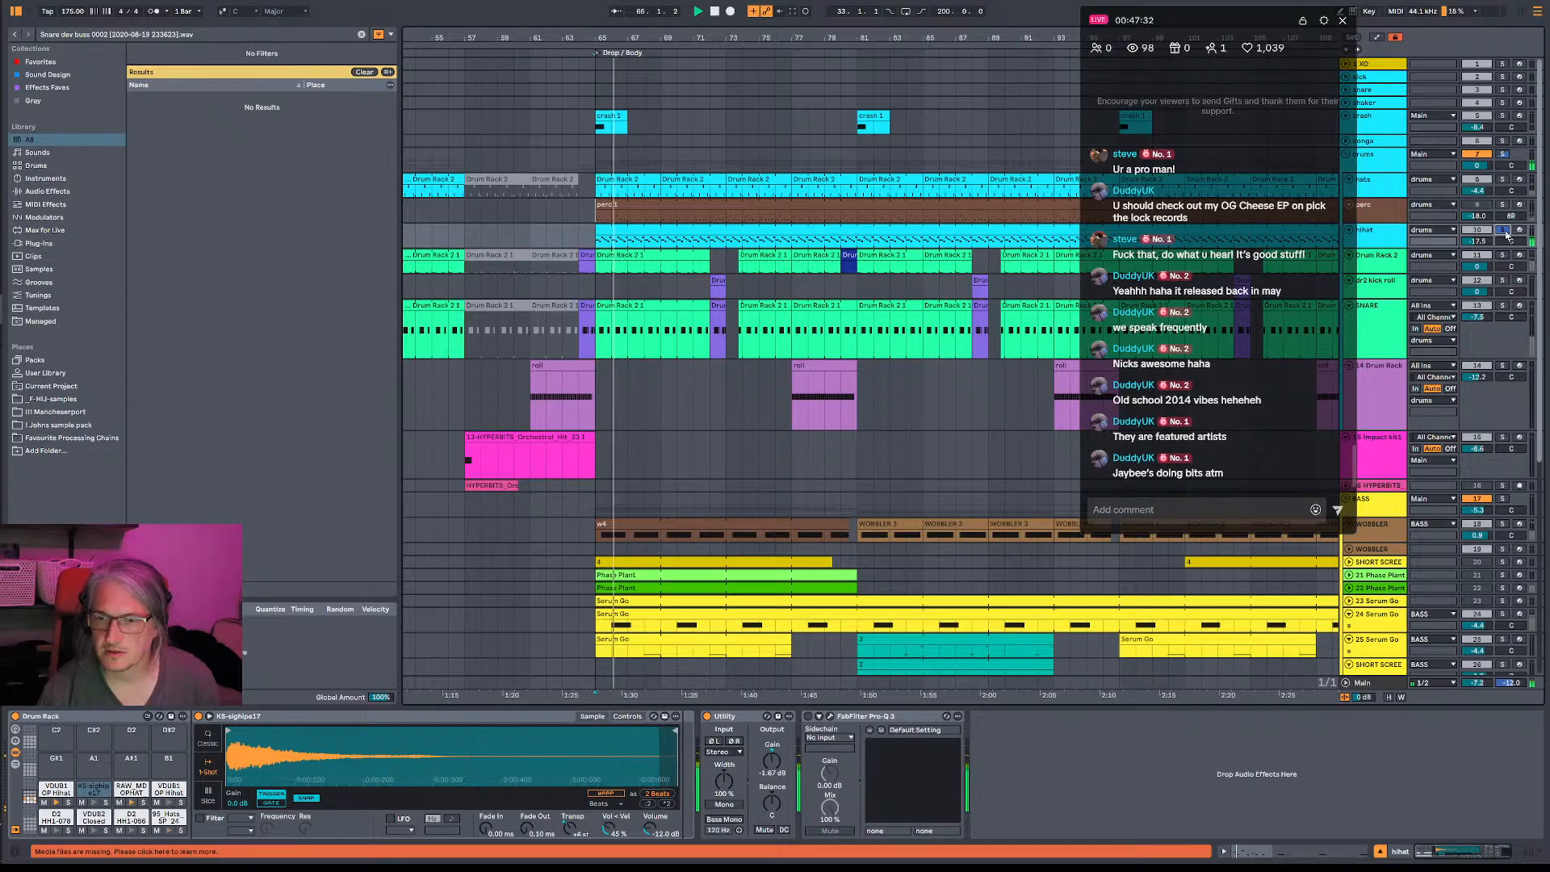
{"action": "left_click", "coordinate": [1503, 255]}
{"action": "key", "text": "space"}
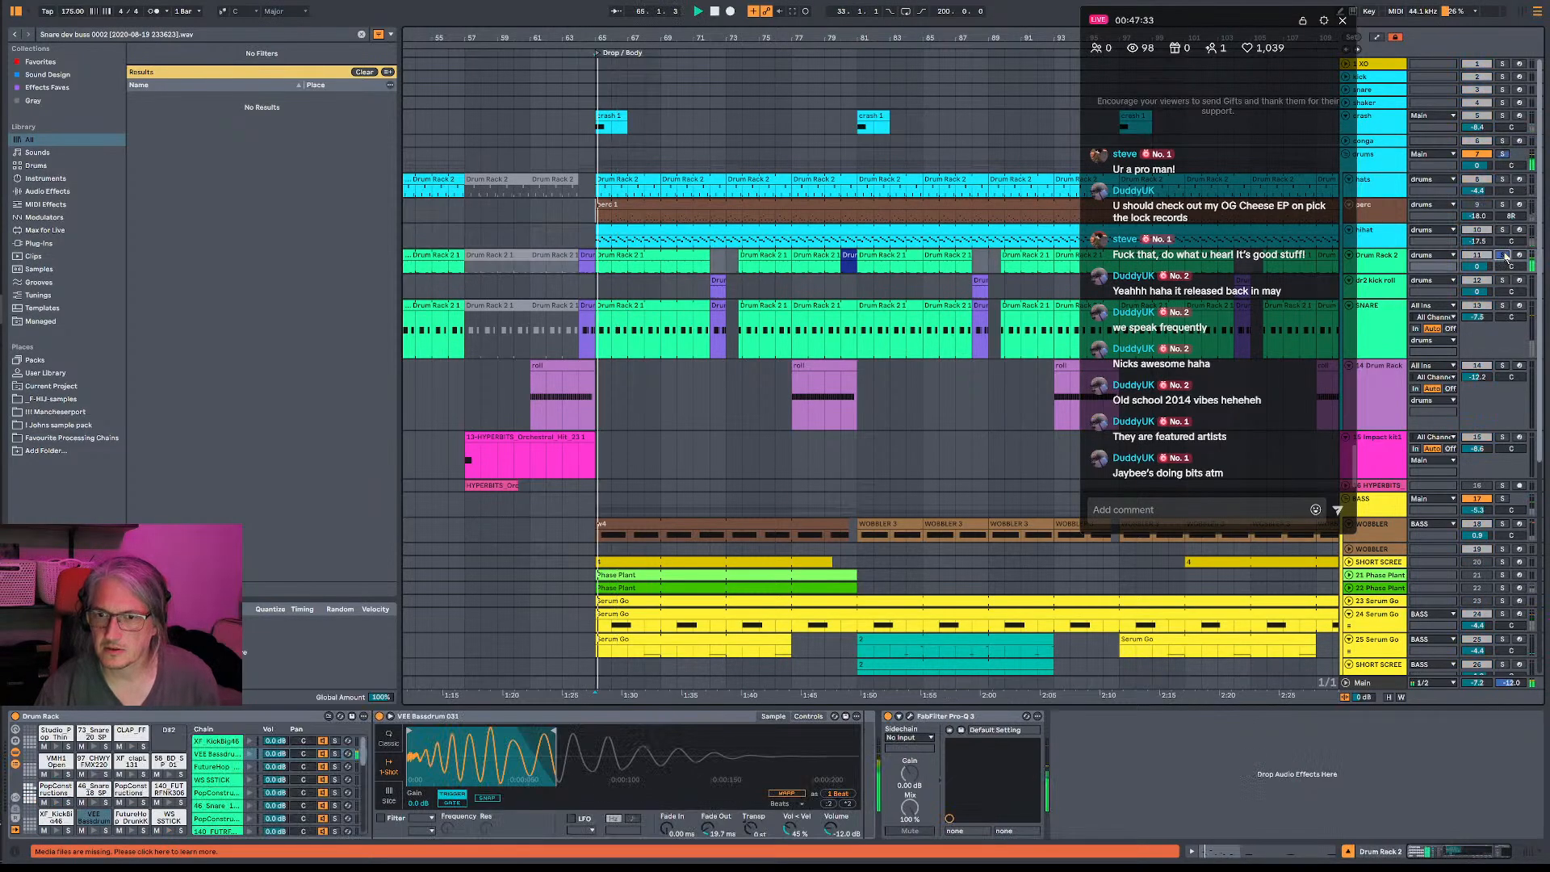
- Solo the SNARE track and play it from the start of the drop
{"action": "left_click", "coordinate": [1504, 305]}
{"action": "key", "text": "space"}
{"action": "key", "text": "space"}
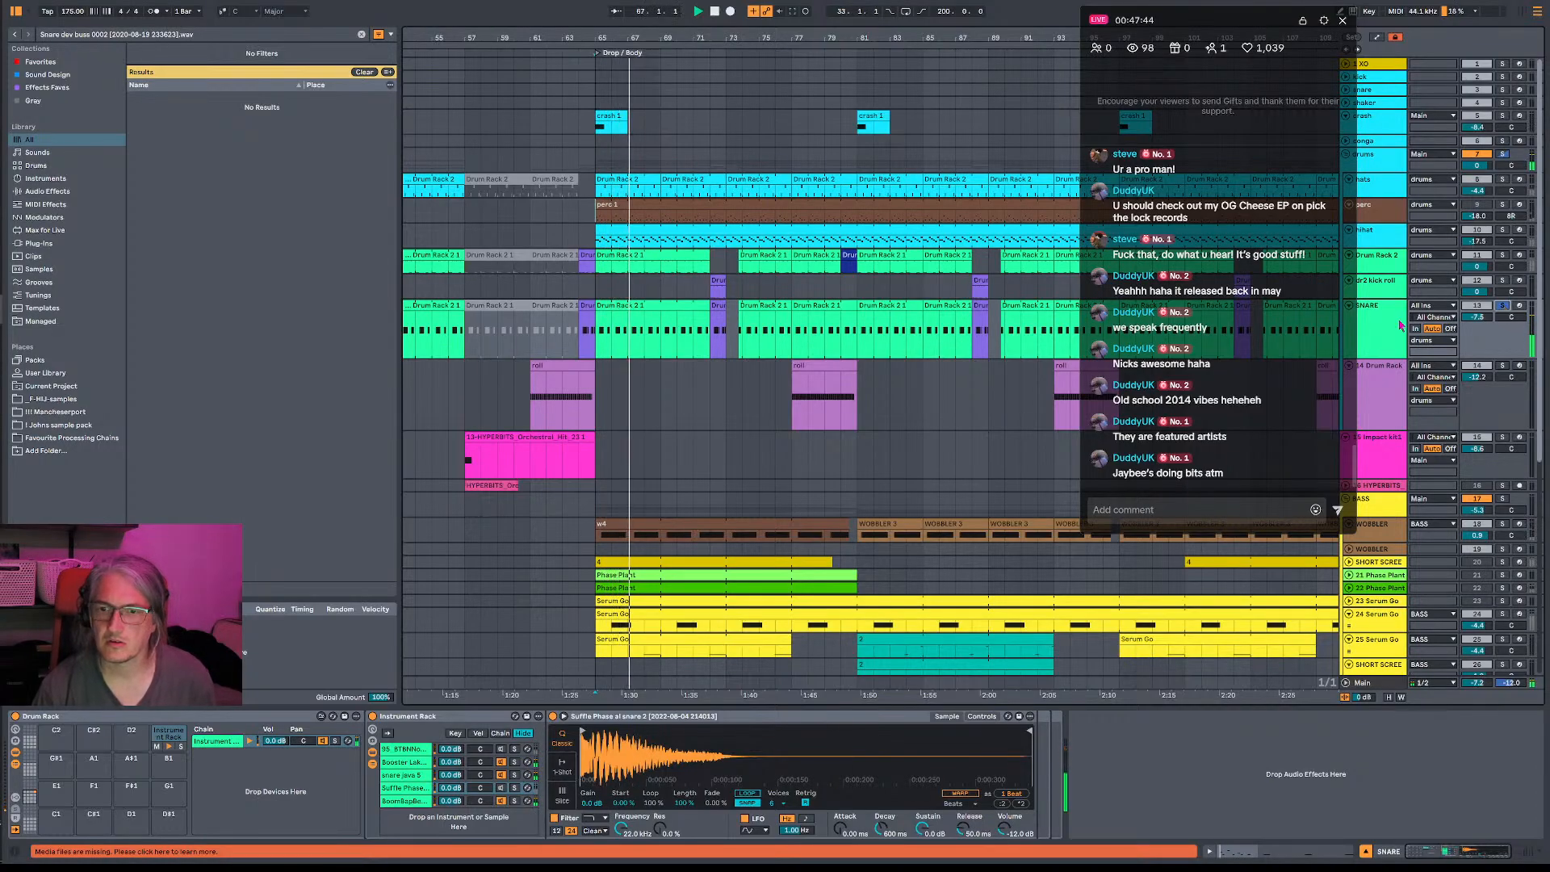
{"action": "left_click", "coordinate": [1505, 338]}
{"action": "key", "text": "space"}
{"action": "key", "text": "space"}
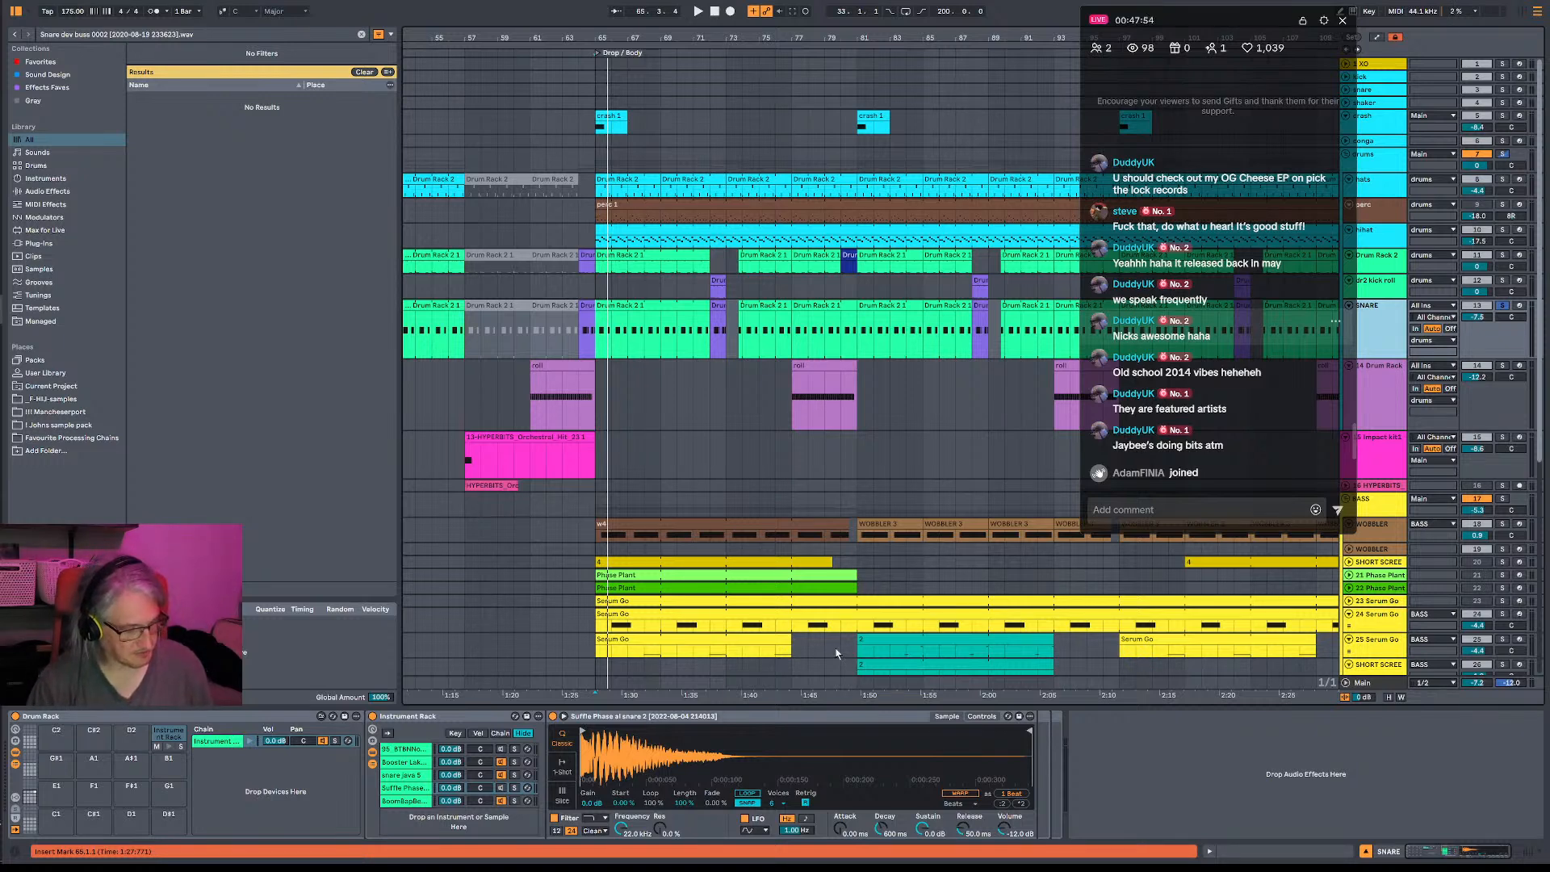
- Audition the Booster Lake, snare java 5 and BoomBap chains of the snare's Instrument Rack individually, and switch on the snare java 5 chain
{"action": "key", "text": "space"}
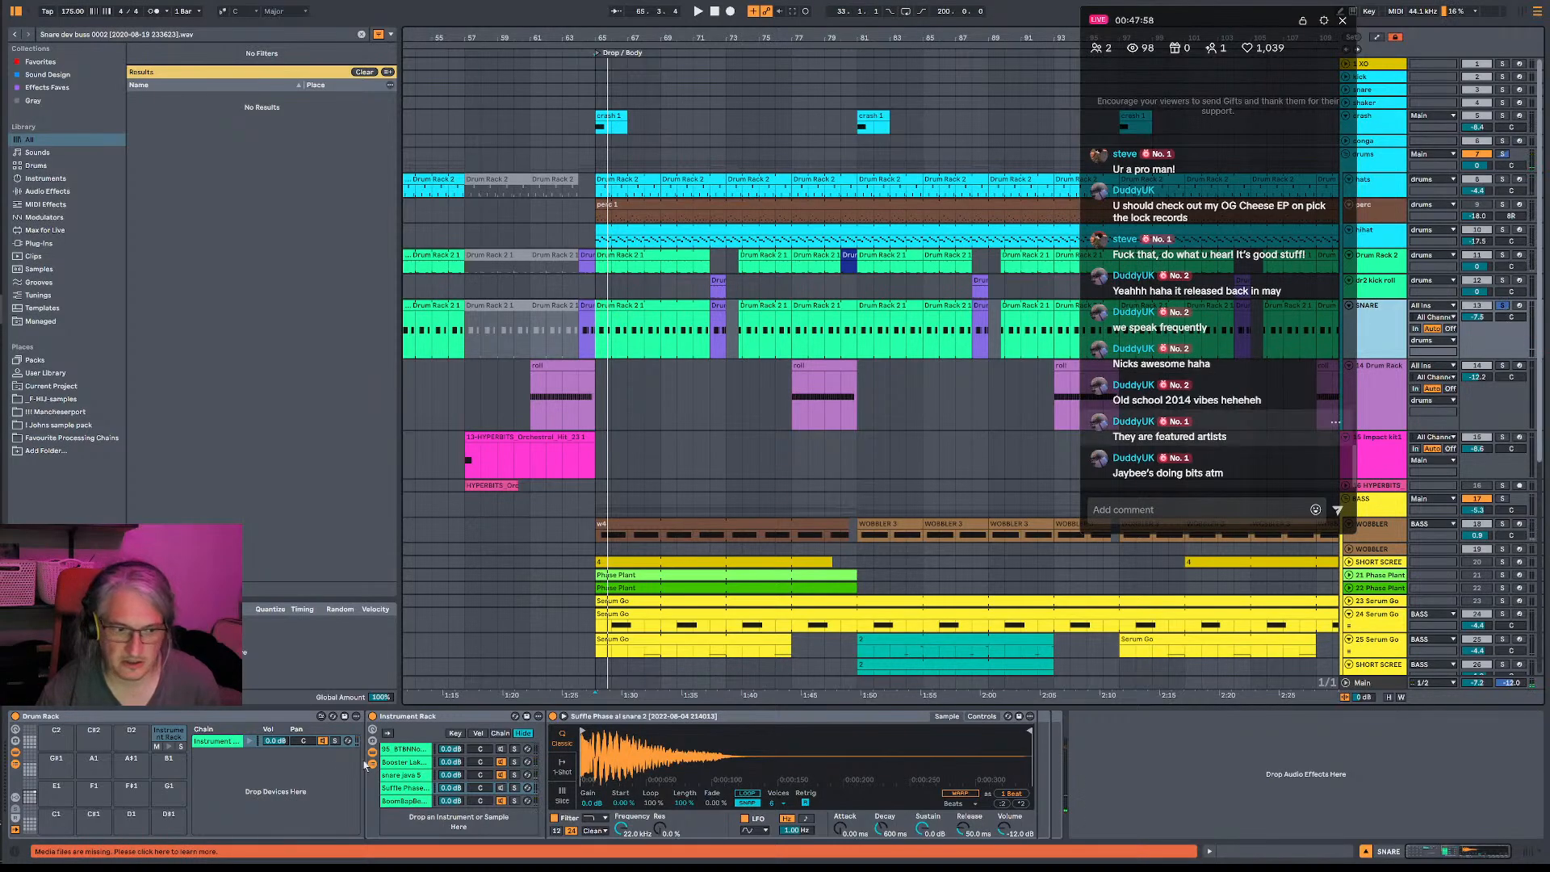
{"action": "left_click", "coordinate": [413, 764]}
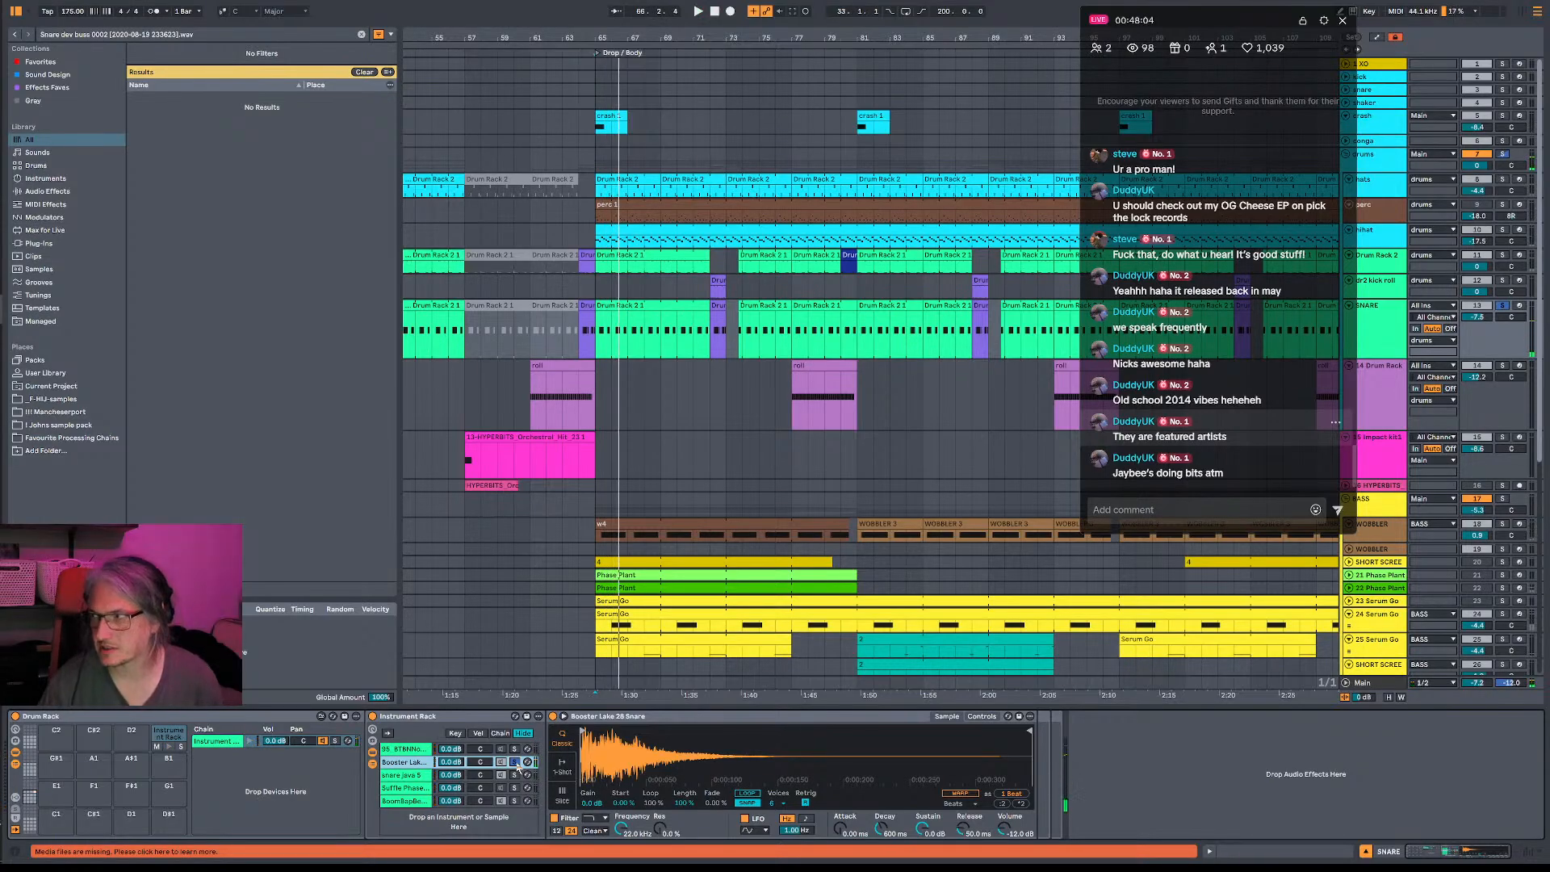
{"action": "left_click", "coordinate": [515, 775]}
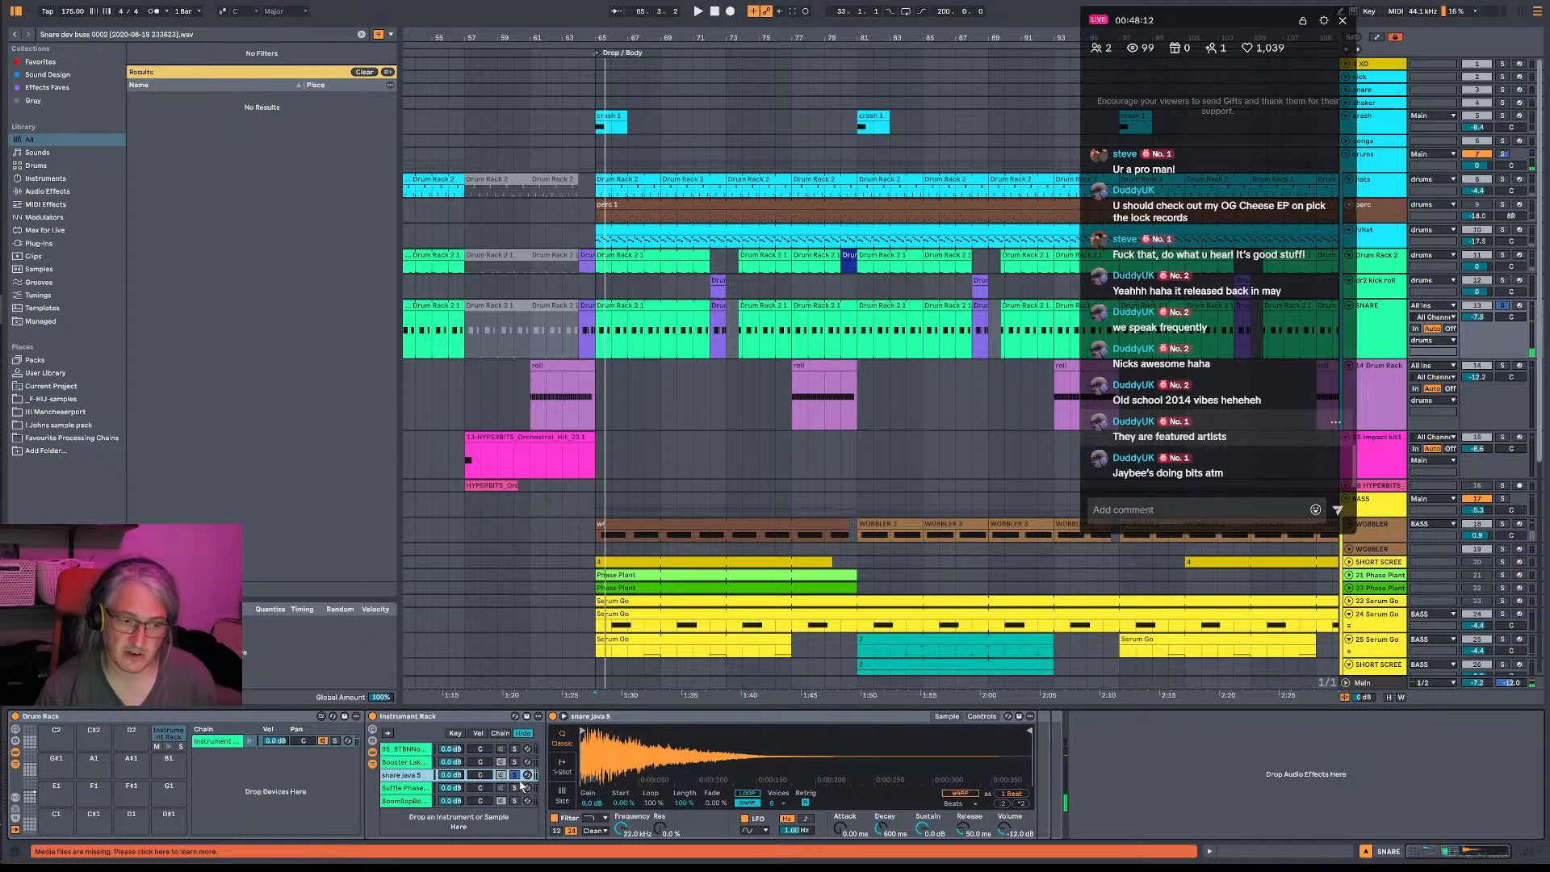
{"action": "left_click", "coordinate": [512, 803]}
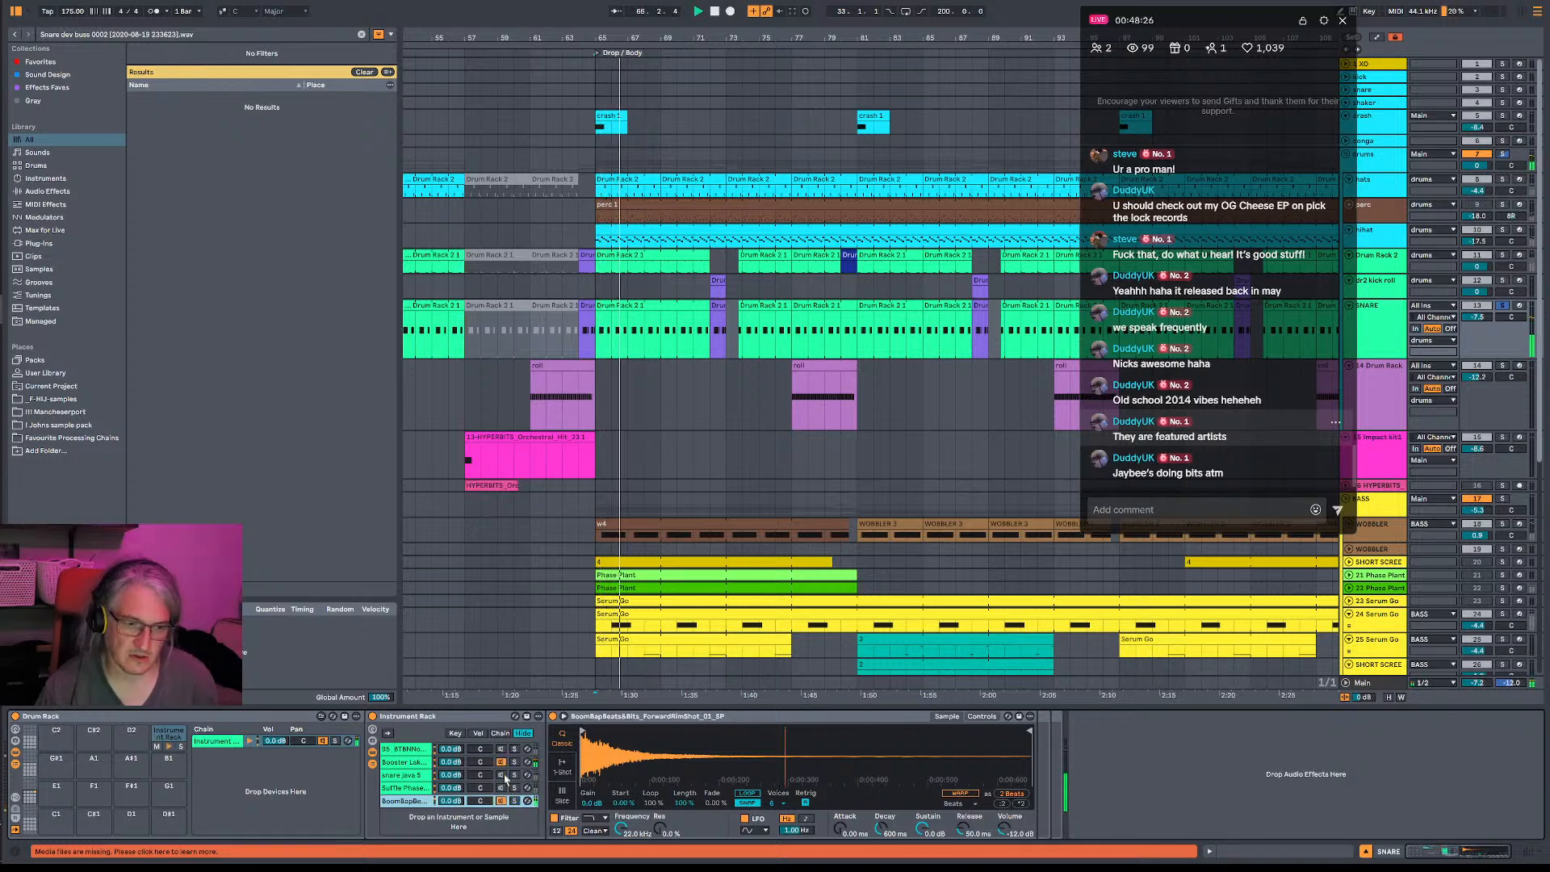
{"action": "left_click", "coordinate": [503, 776]}
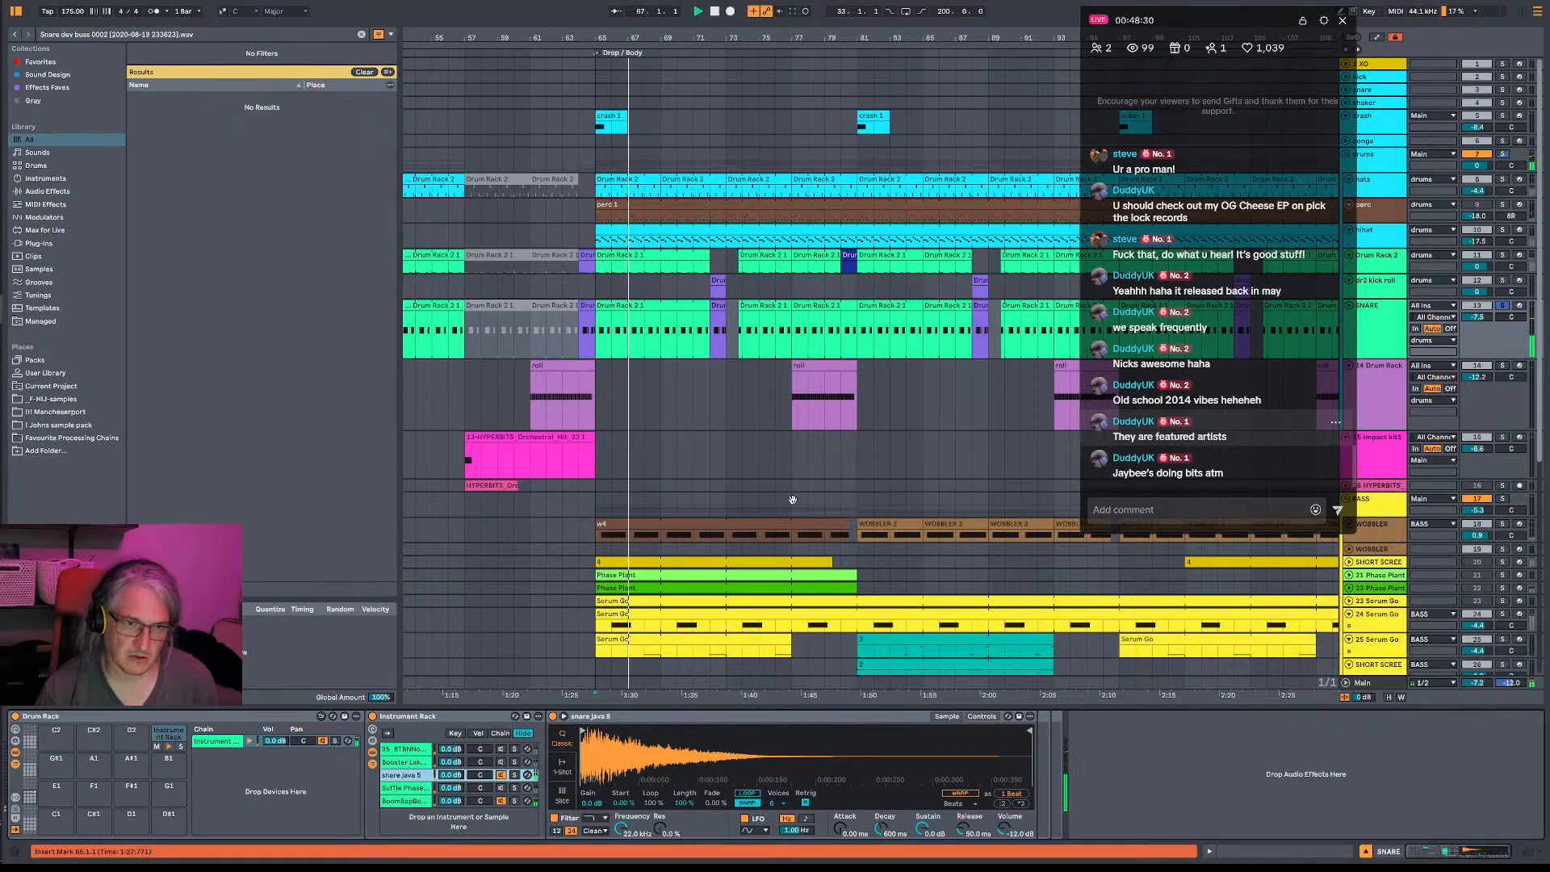
- Unsolo SNARE to compare the Booster Lake and snare java 5 chains in the mix, and shorten the java sample to roughly its first seventh
{"action": "left_click", "coordinate": [1503, 306]}
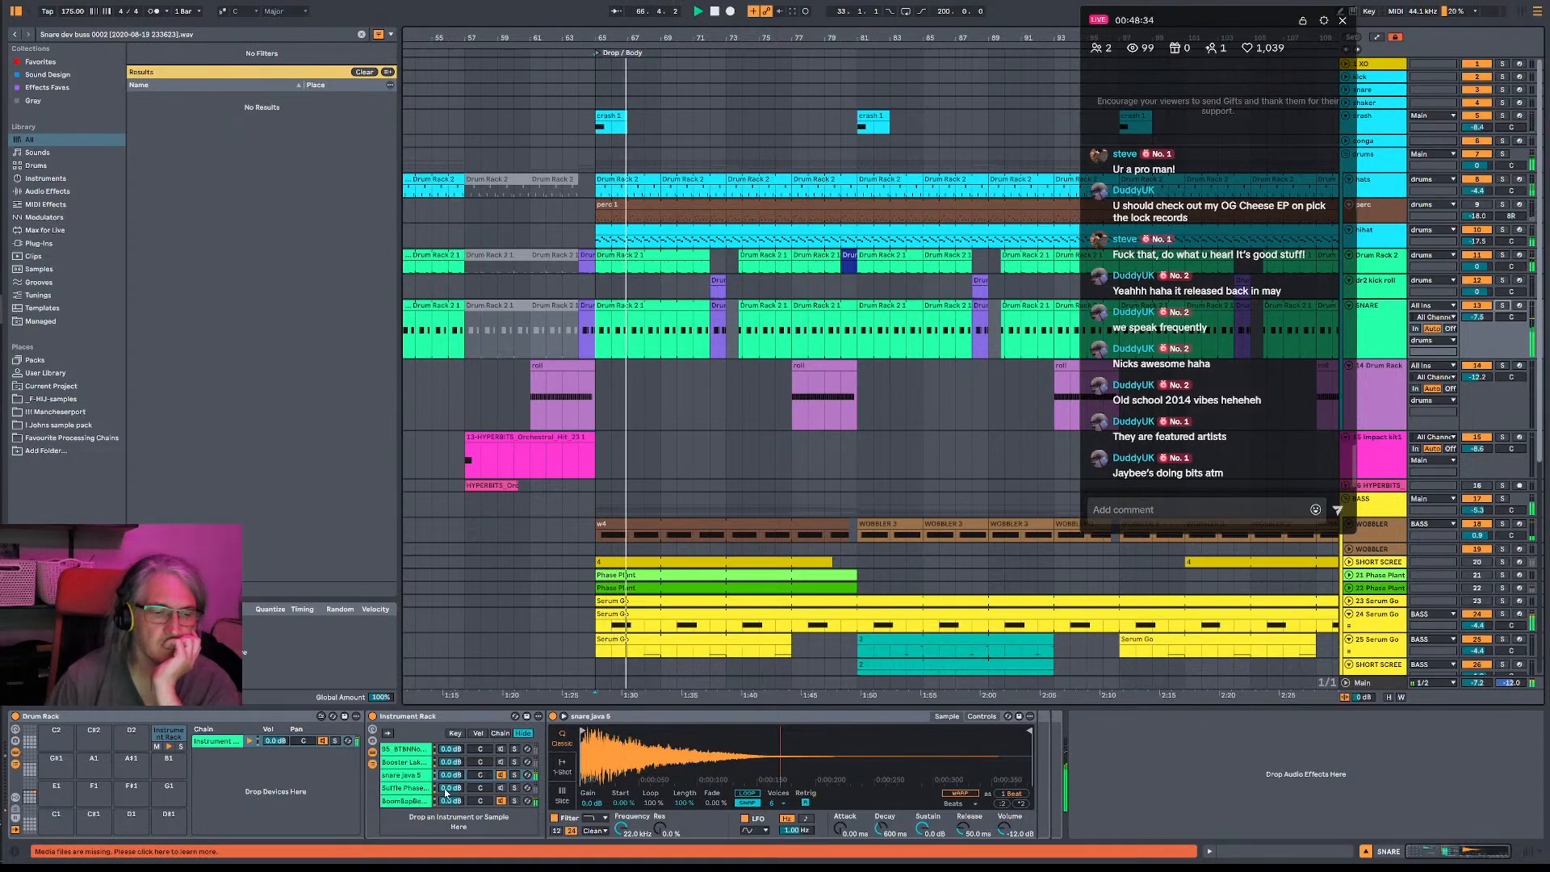
{"action": "left_click", "coordinate": [500, 764]}
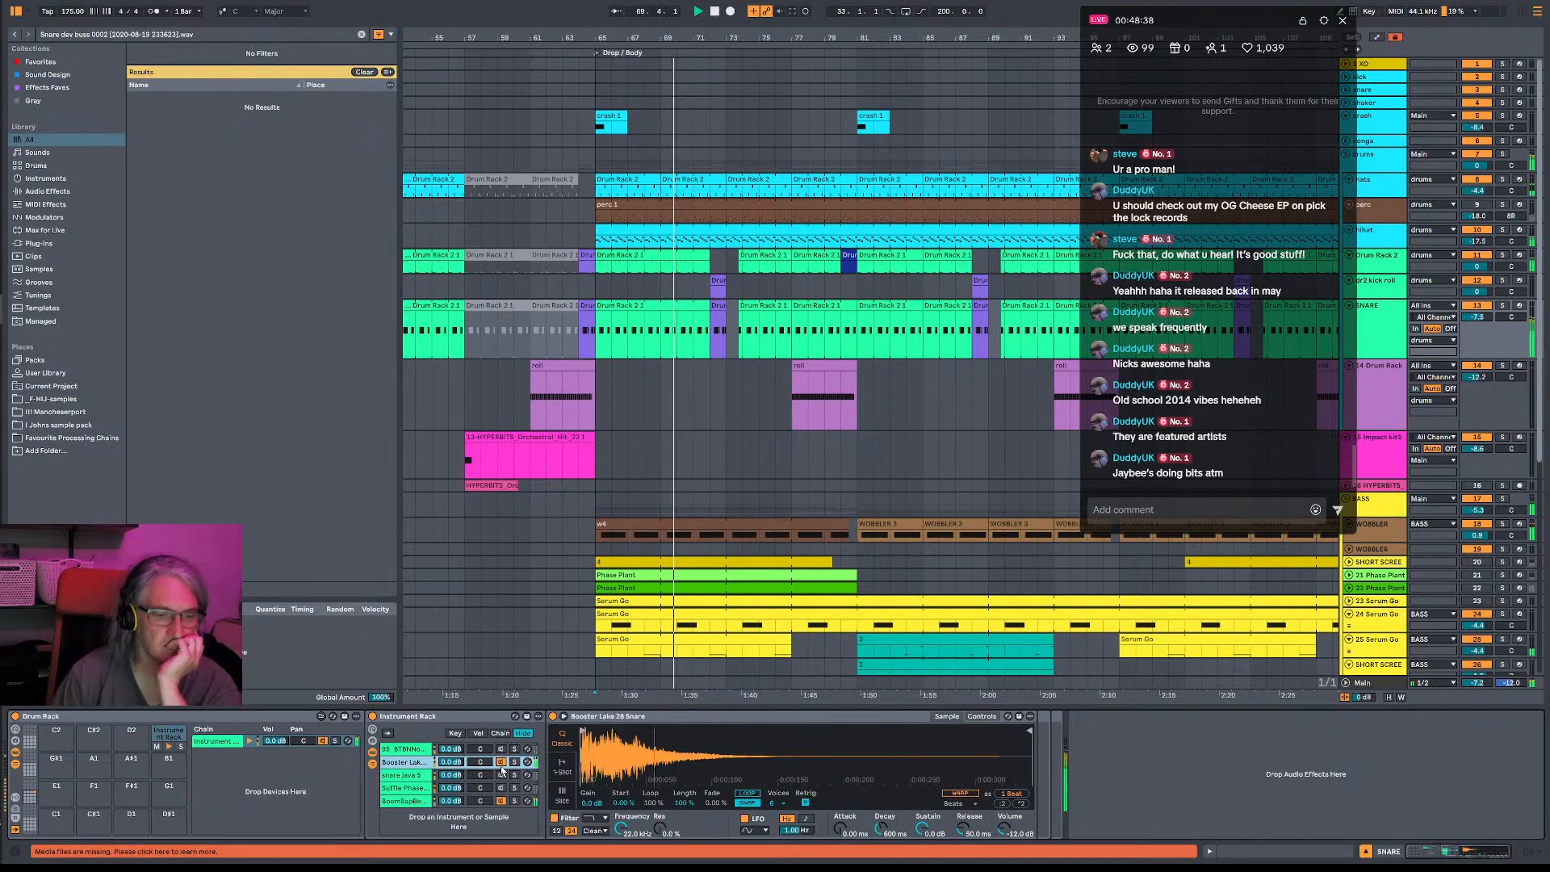
{"action": "left_click", "coordinate": [502, 774]}
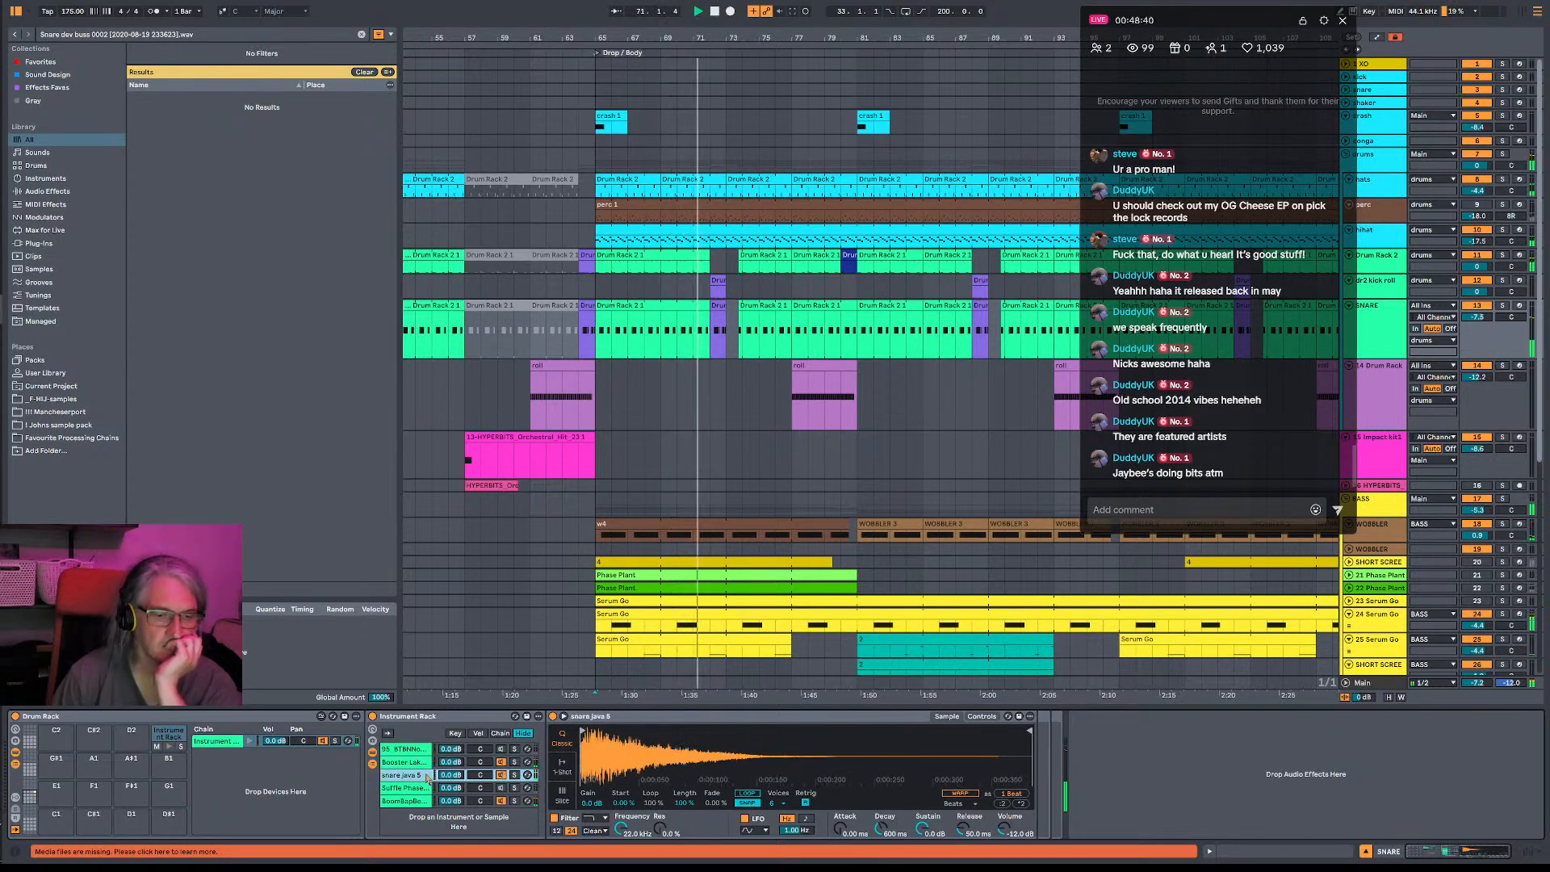
{"action": "mouse_move", "coordinate": [1031, 732]}
{"action": "left_mouse_down"}
{"action": "mouse_move", "coordinate": [606, 731]}
{"action": "mouse_move", "coordinate": [642, 732]}
{"action": "left_mouse_up"}
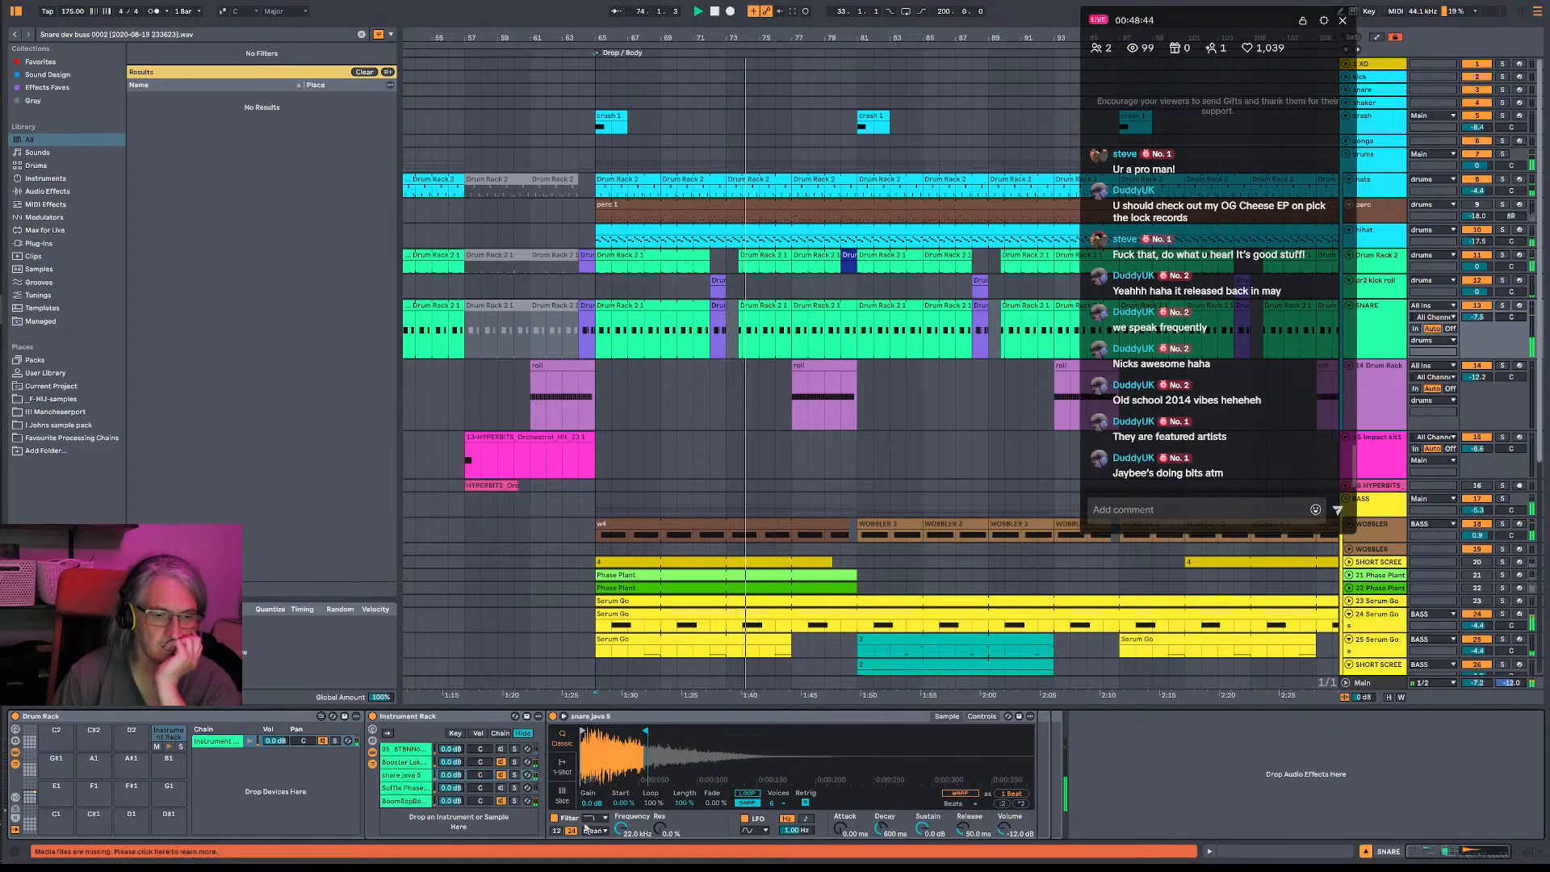
- Switch the snare java 5 sample to one-shot playback, extend it to about its first quarter, and set Fade In to about 3.91 ms
{"action": "left_click", "coordinate": [562, 765]}
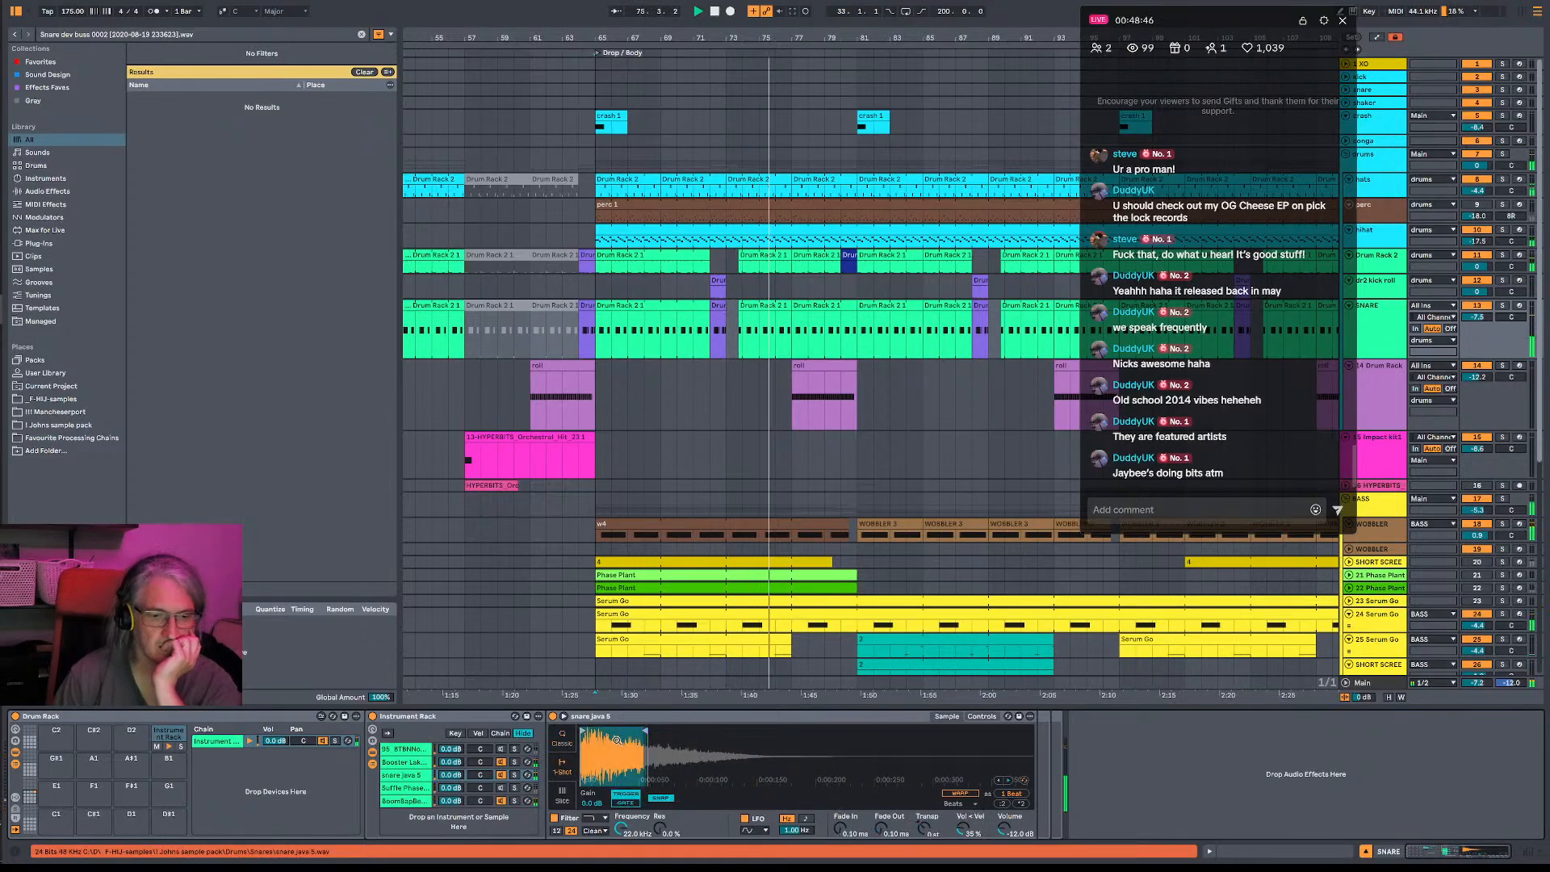
{"action": "left_click_drag", "start_coordinate": [645, 731], "coordinate": [667, 734]}
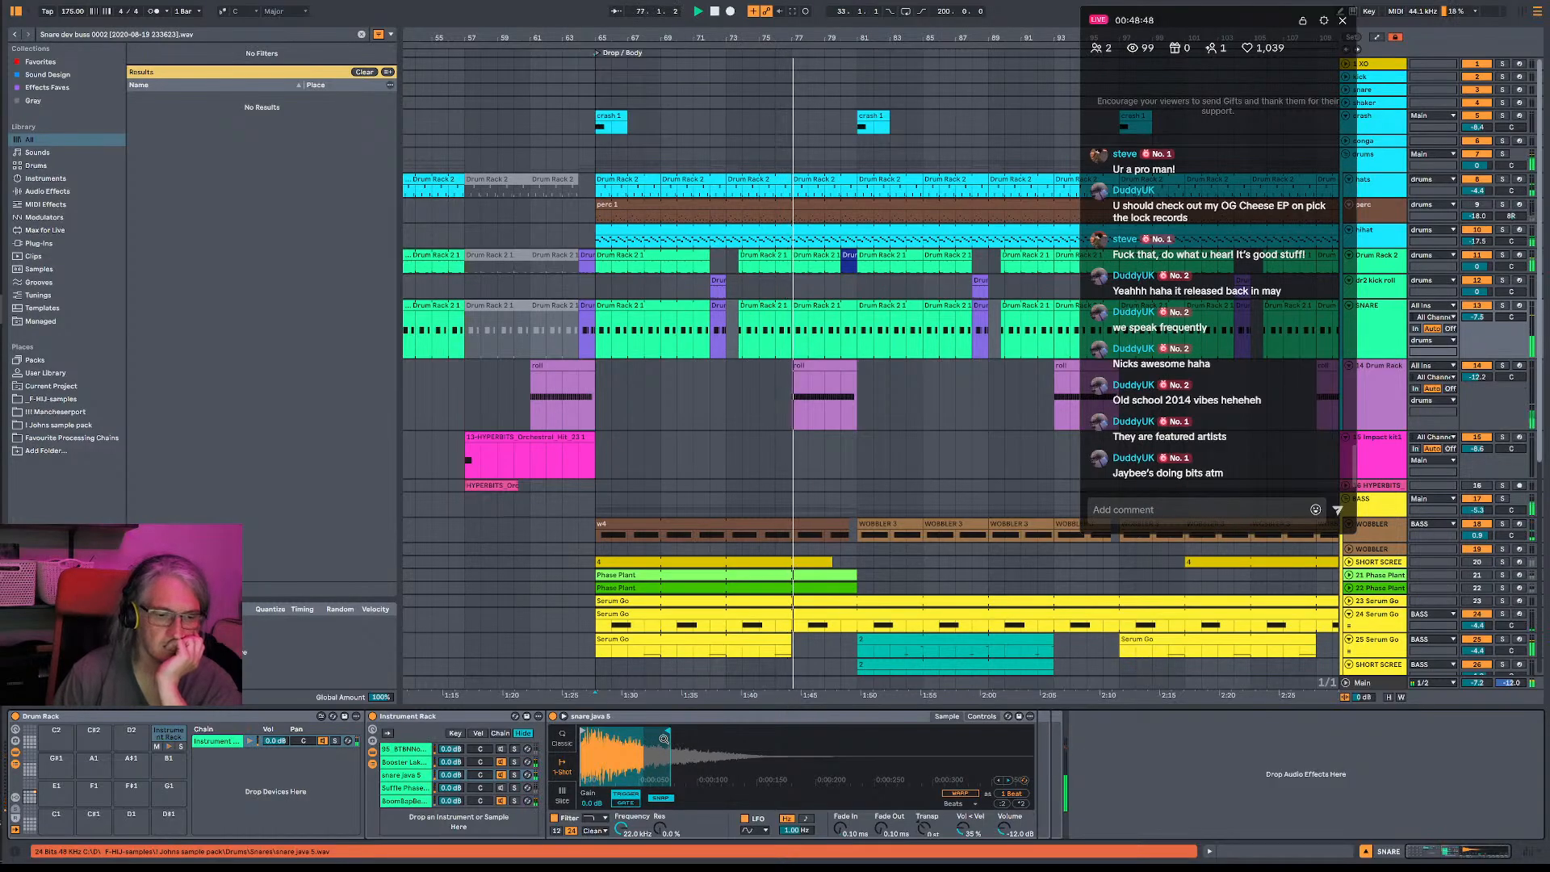
{"action": "left_click_drag", "start_coordinate": [670, 732], "coordinate": [666, 731]}
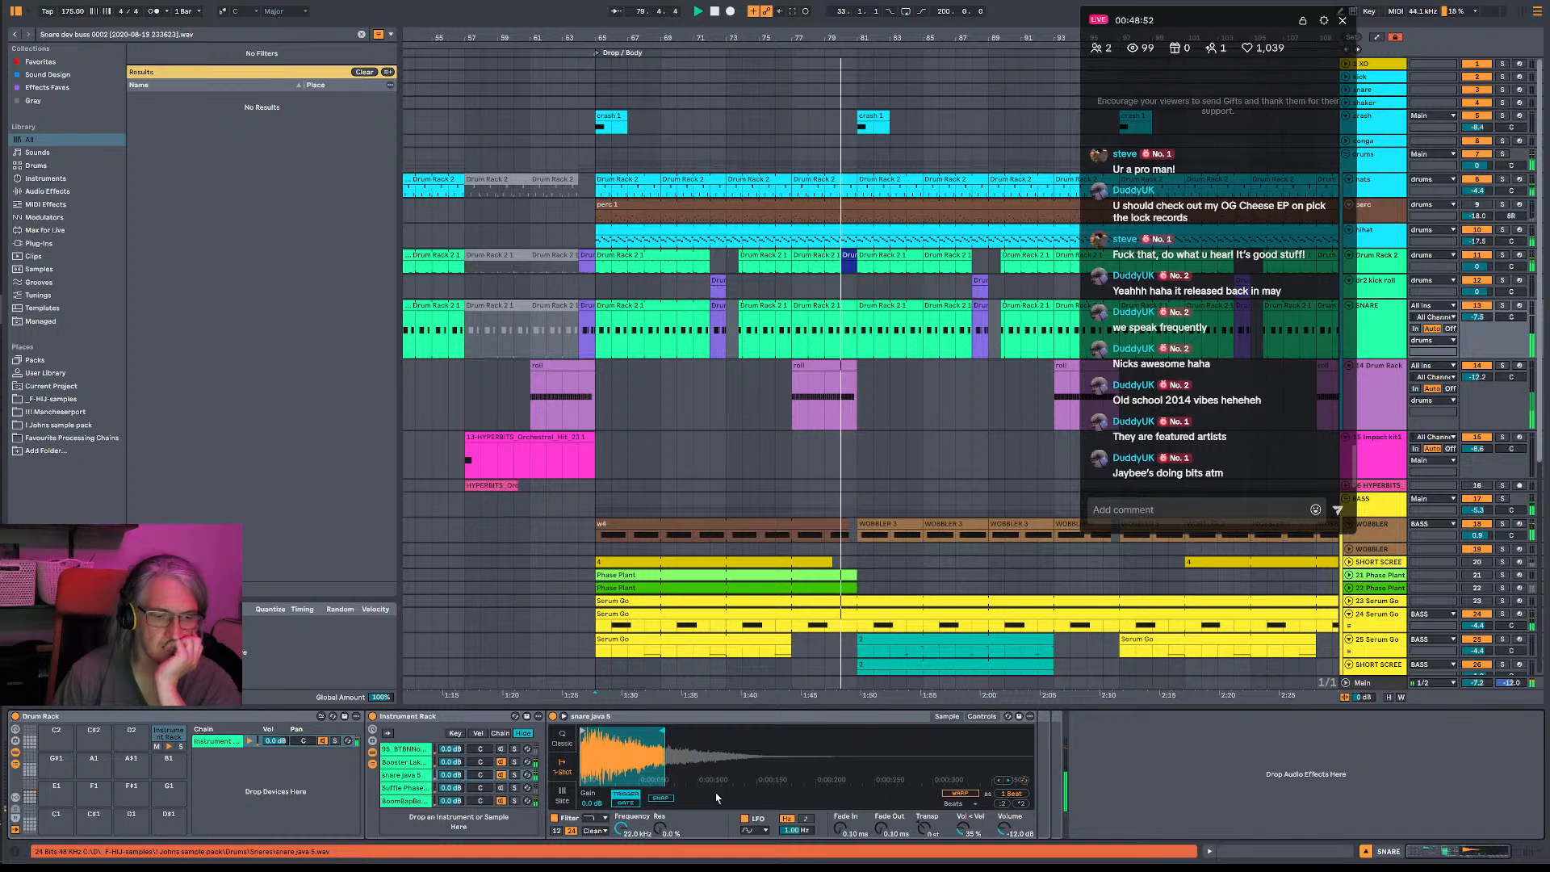
{"action": "mouse_move", "coordinate": [841, 829]}
{"action": "left_mouse_down"}
{"action": "mouse_move", "coordinate": [841, 791]}
{"action": "mouse_move", "coordinate": [840, 831]}
{"action": "left_mouse_up"}
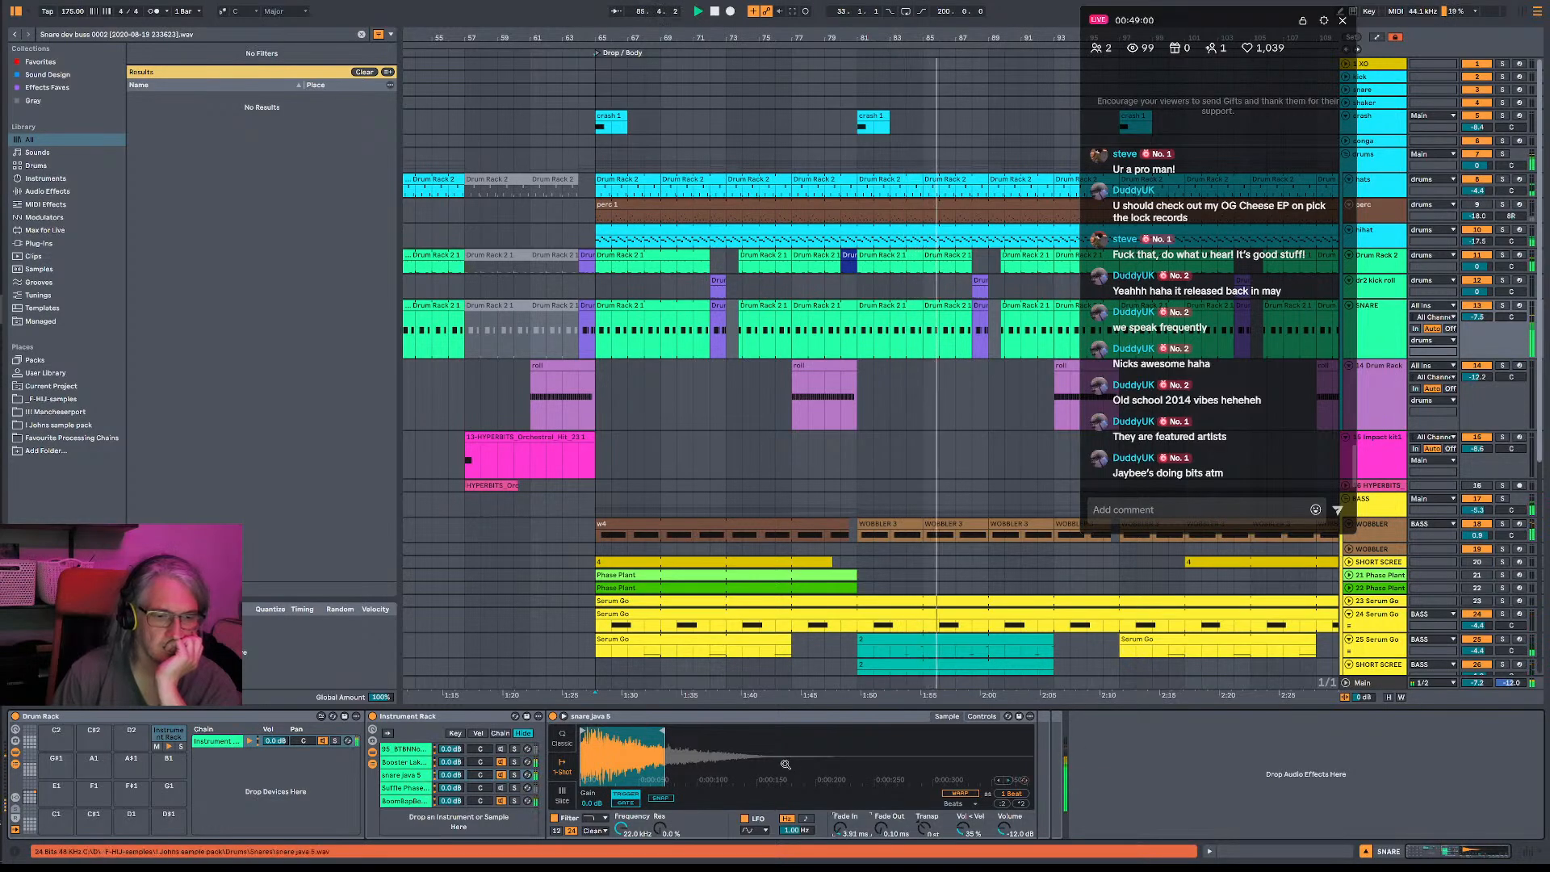
{"action": "left_click_drag", "start_coordinate": [662, 732], "coordinate": [688, 732]}
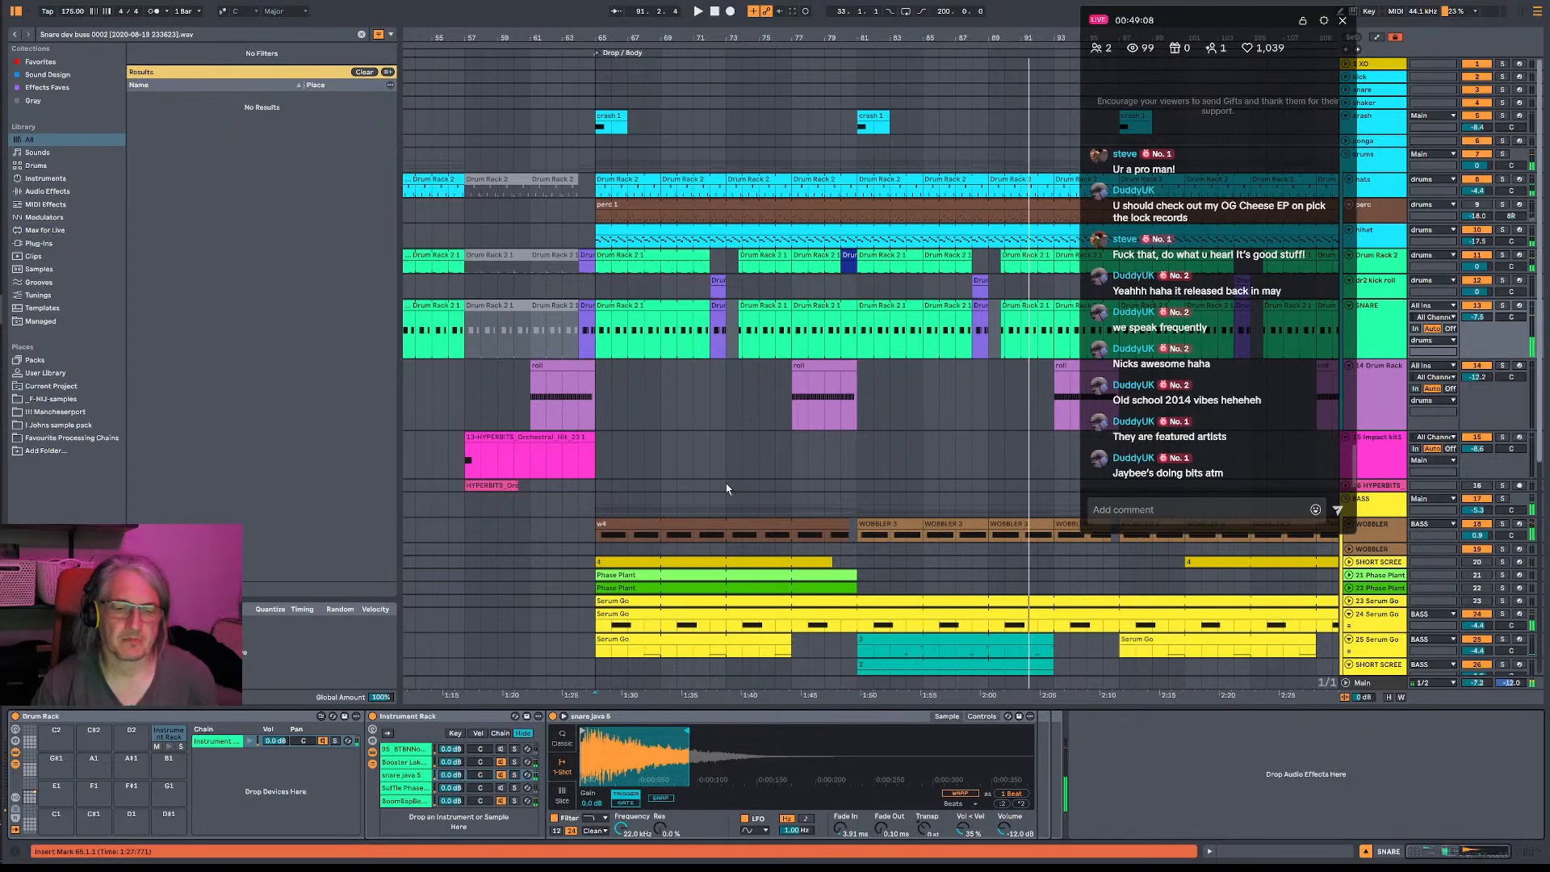
- Add a high shelf cutting about 4 dB around 2 kHz to the 24 Serum Go track's first Pro-Q 3
{"action": "scroll", "coordinate": [727, 509], "scroll_direction": "down", "scroll_amount": 5}
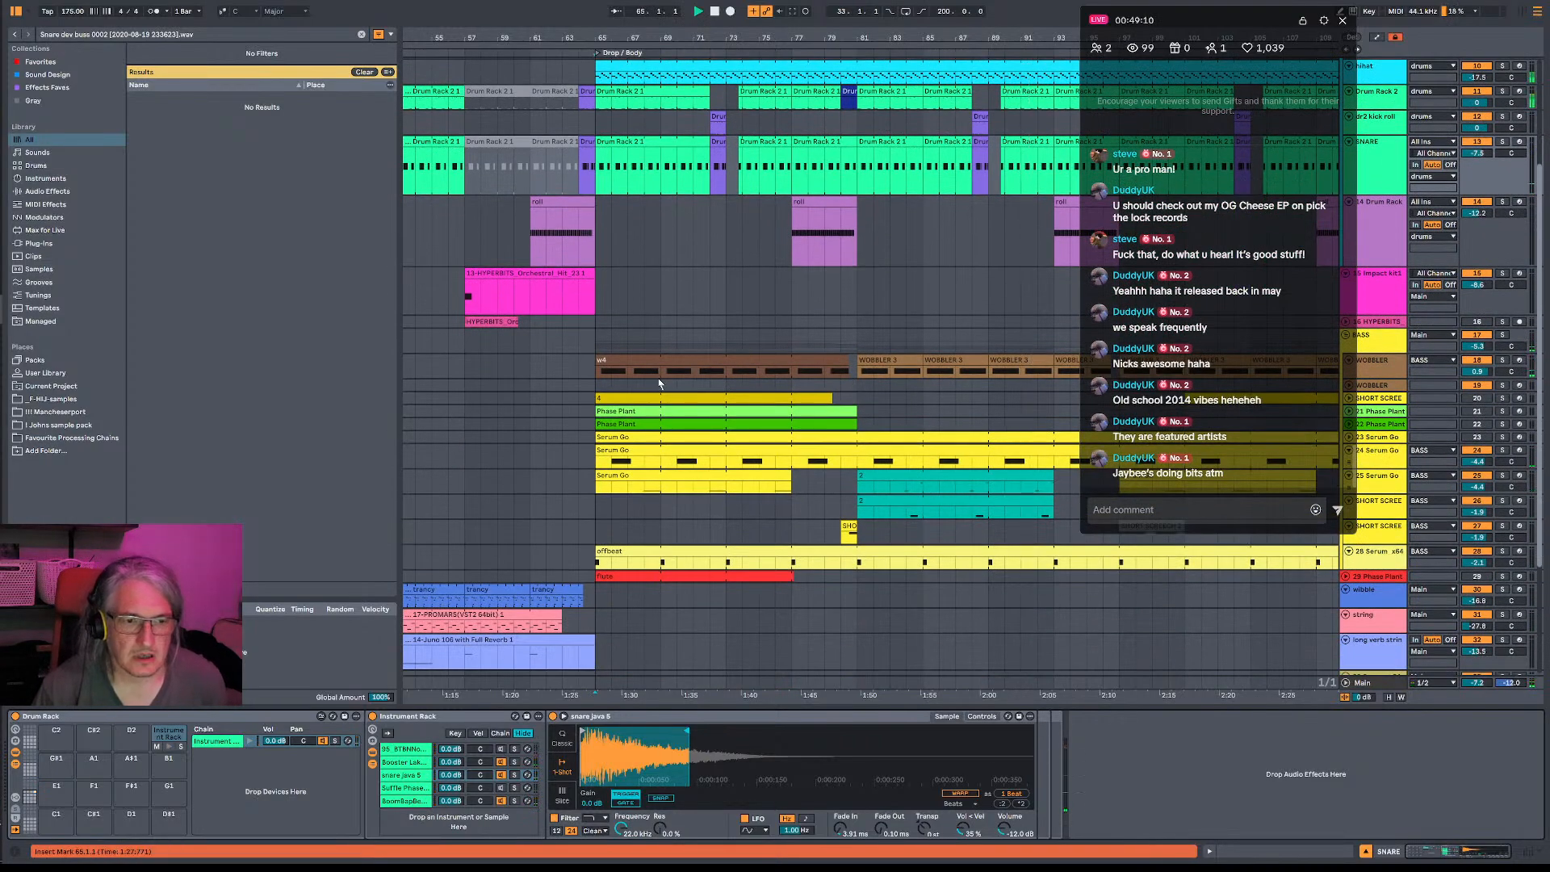
{"action": "key", "text": "space"}
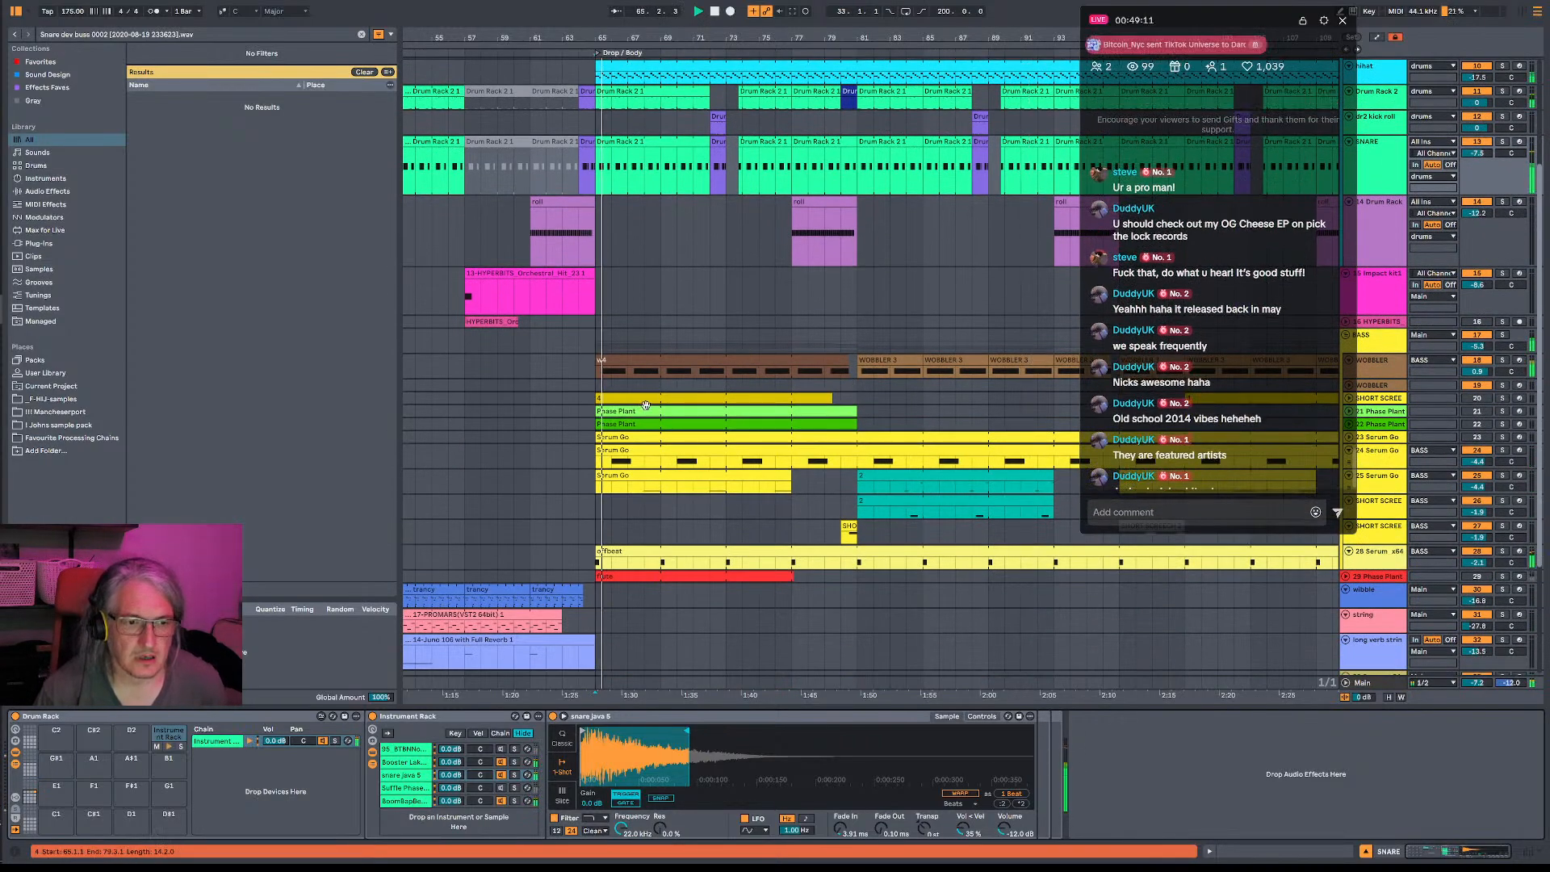
{"action": "left_click", "coordinate": [1380, 451]}
{"action": "key", "text": "space"}
{"action": "key", "text": "space"}
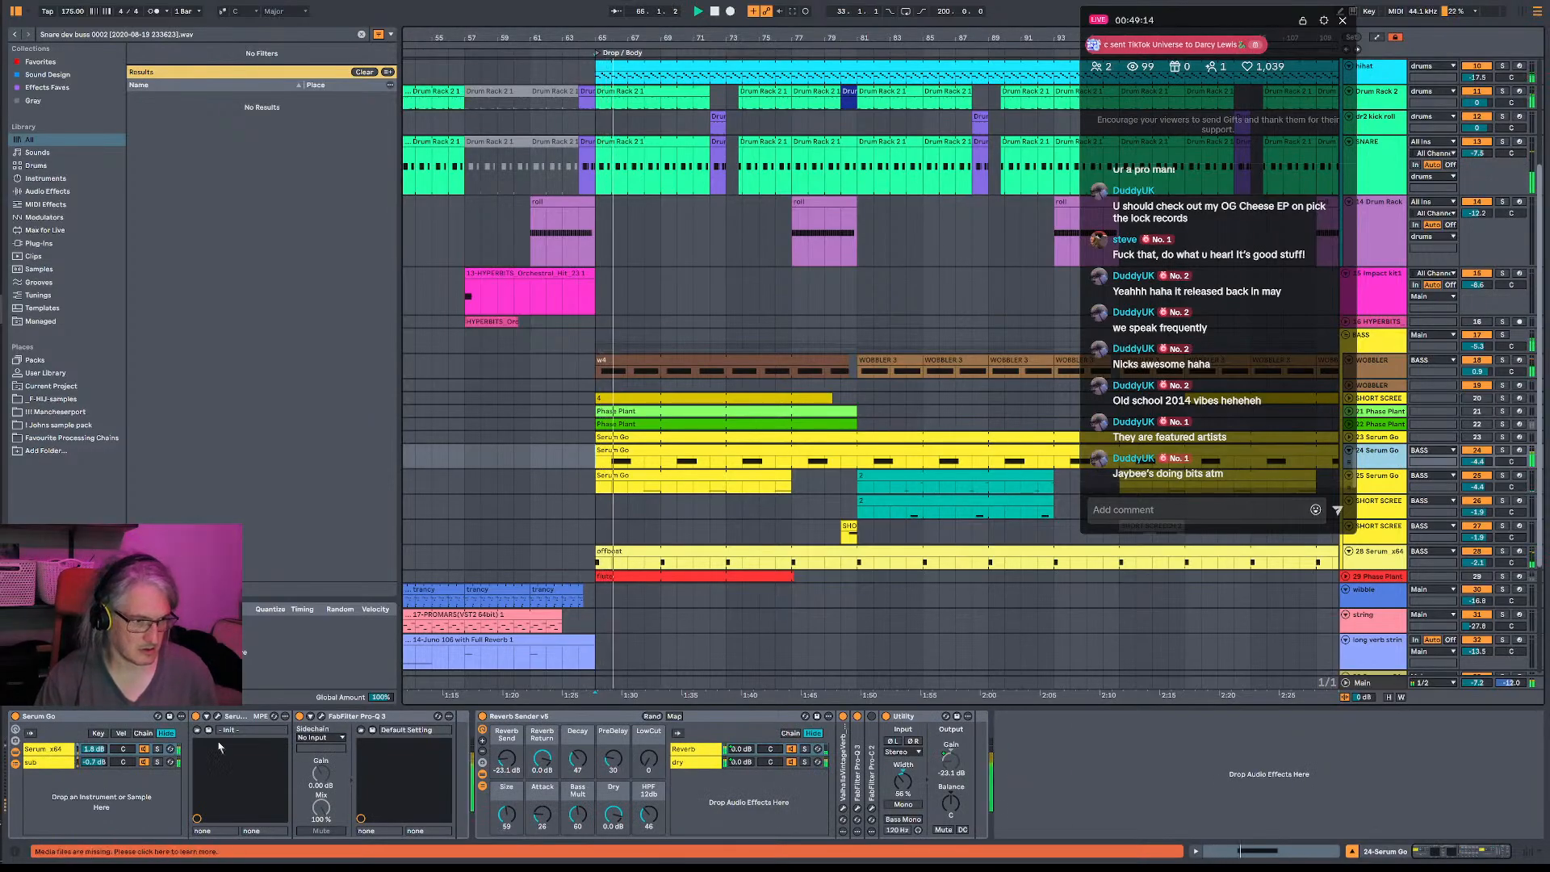
{"action": "left_click", "coordinate": [322, 717]}
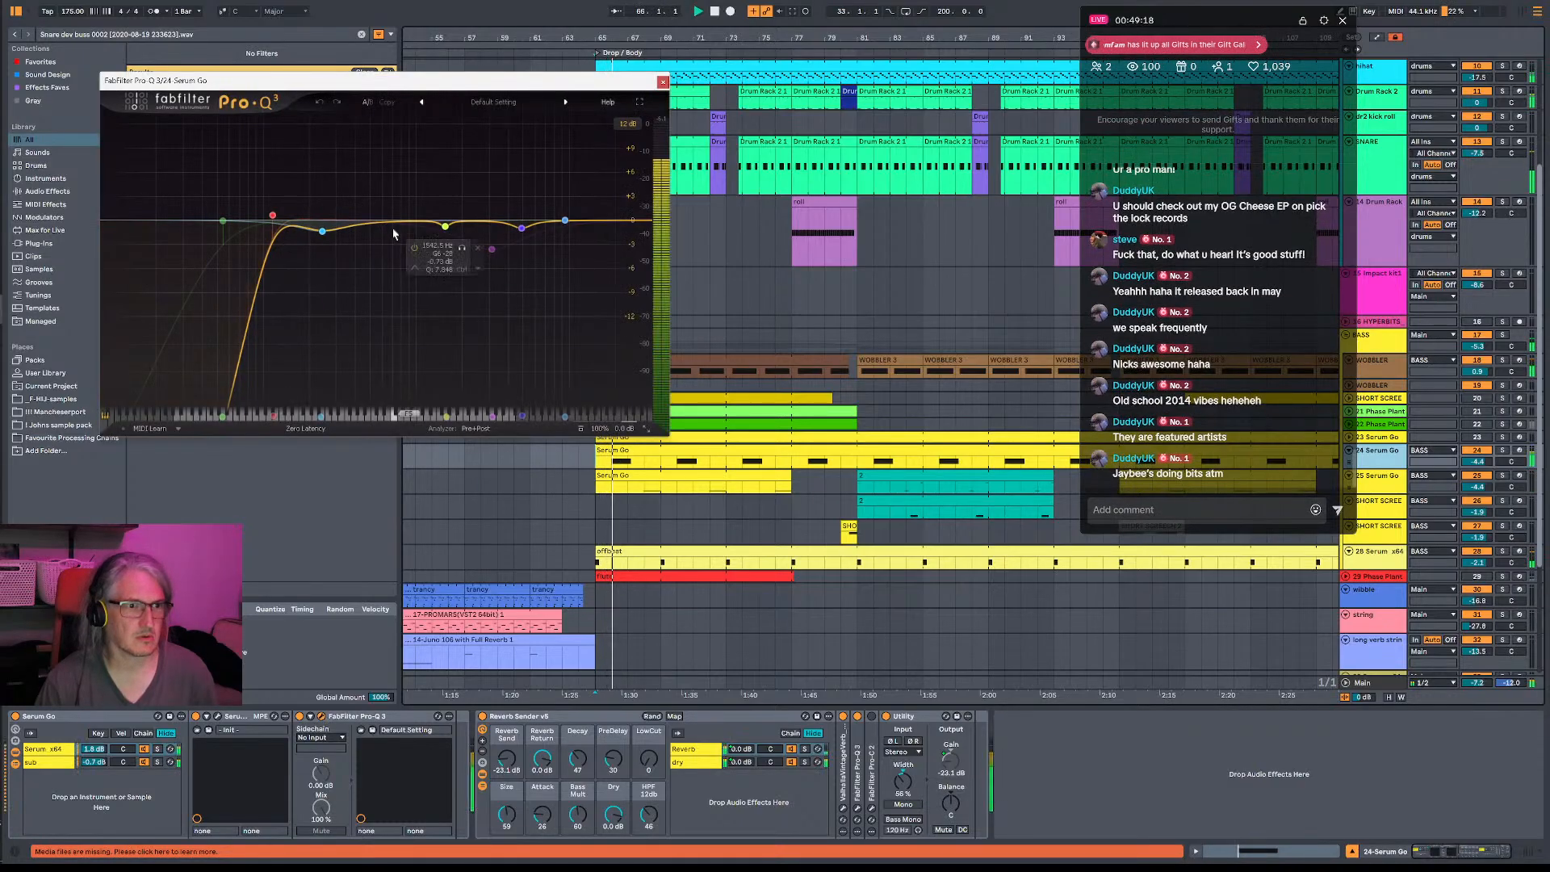
{"action": "left_click_drag", "start_coordinate": [619, 223], "coordinate": [420, 256]}
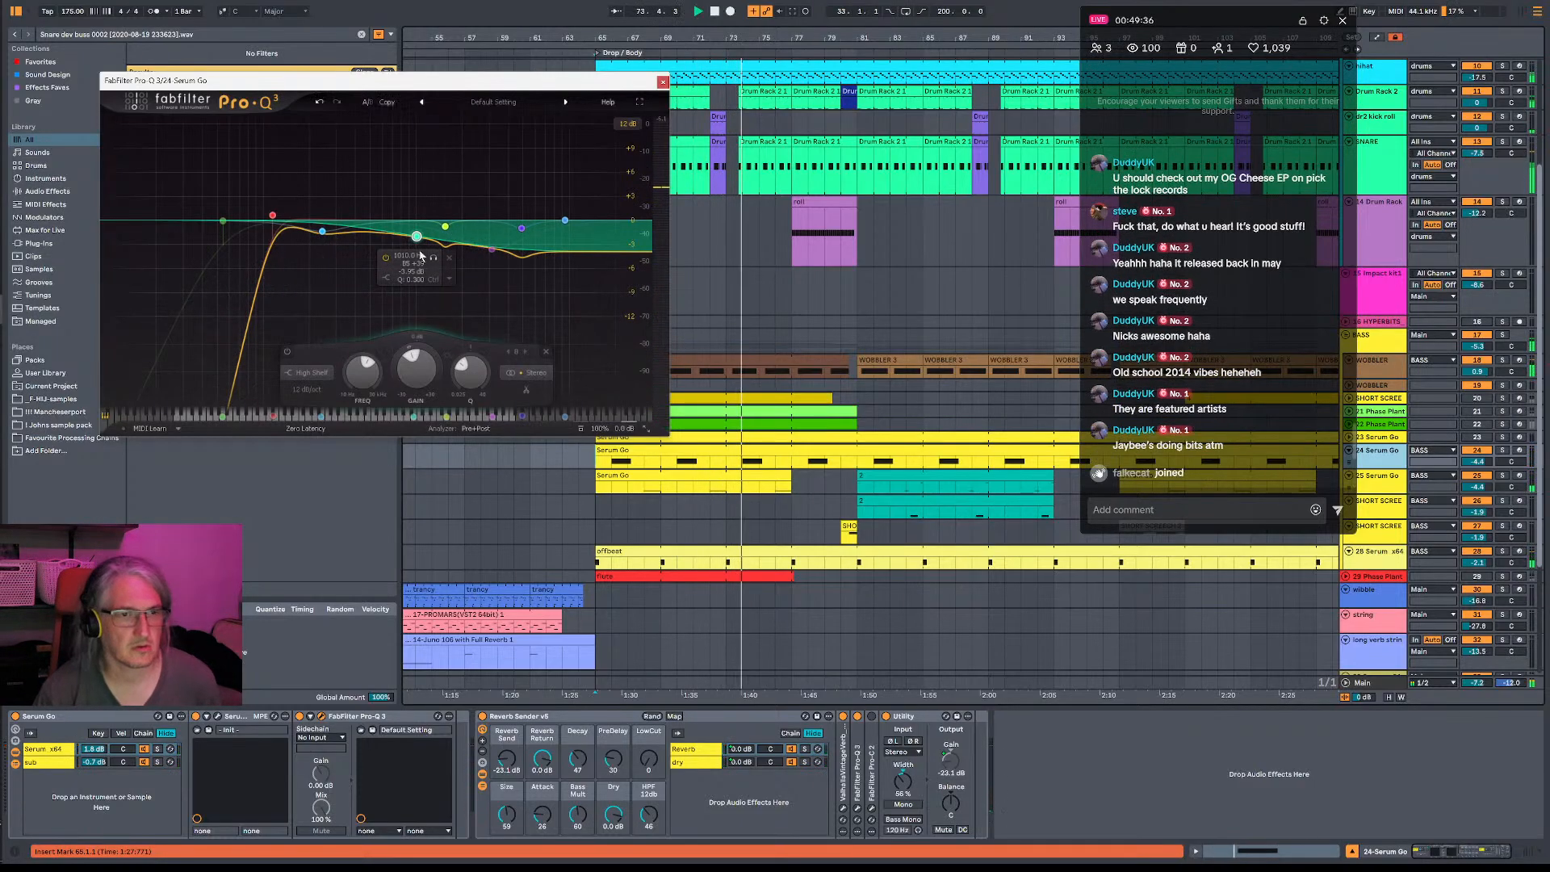
{"action": "left_click", "coordinate": [663, 82]}
- Replay the drop from its start while switching the hihat and hats tracks off and on
{"action": "scroll", "coordinate": [710, 218], "scroll_direction": "up", "scroll_amount": 3}
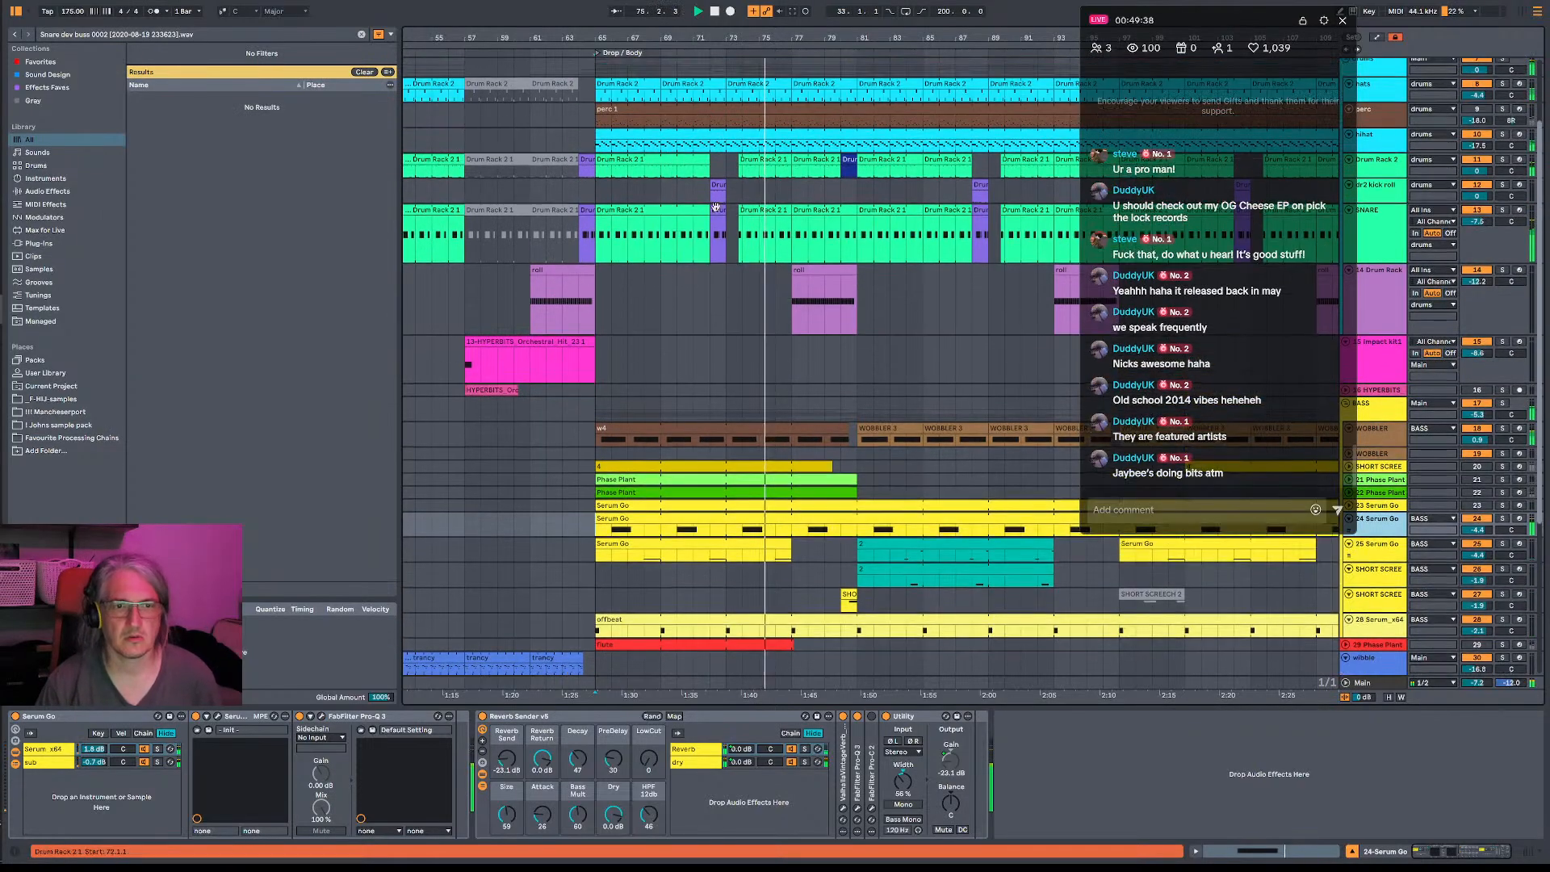
{"action": "key", "text": "space"}
{"action": "left_click", "coordinate": [1482, 138]}
{"action": "key", "text": "space"}
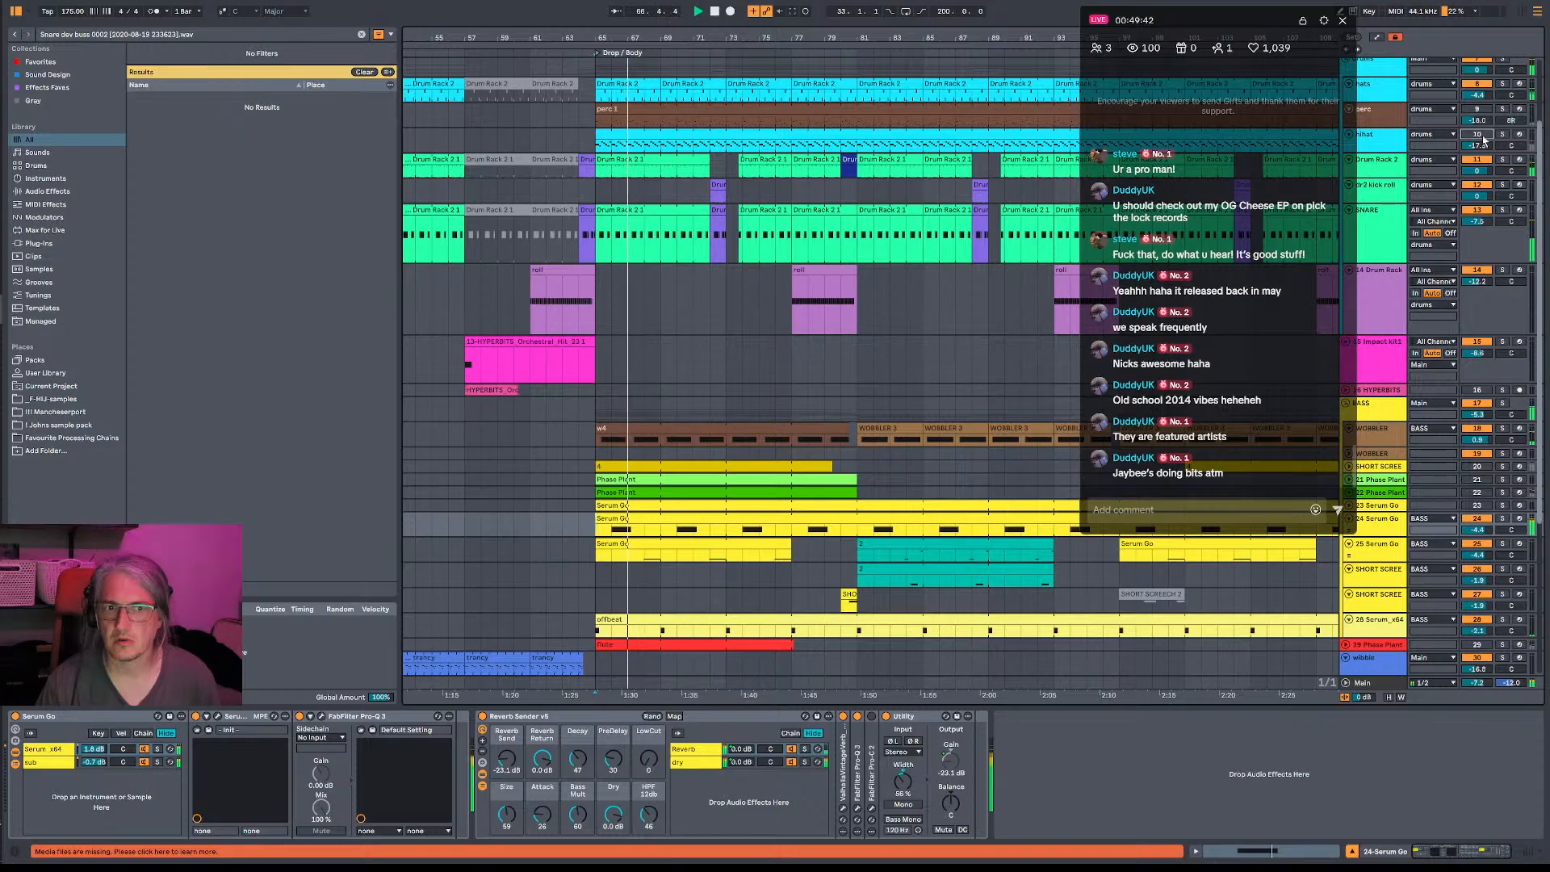
{"action": "left_click", "coordinate": [1482, 86]}
{"action": "left_click", "coordinate": [1482, 86]}
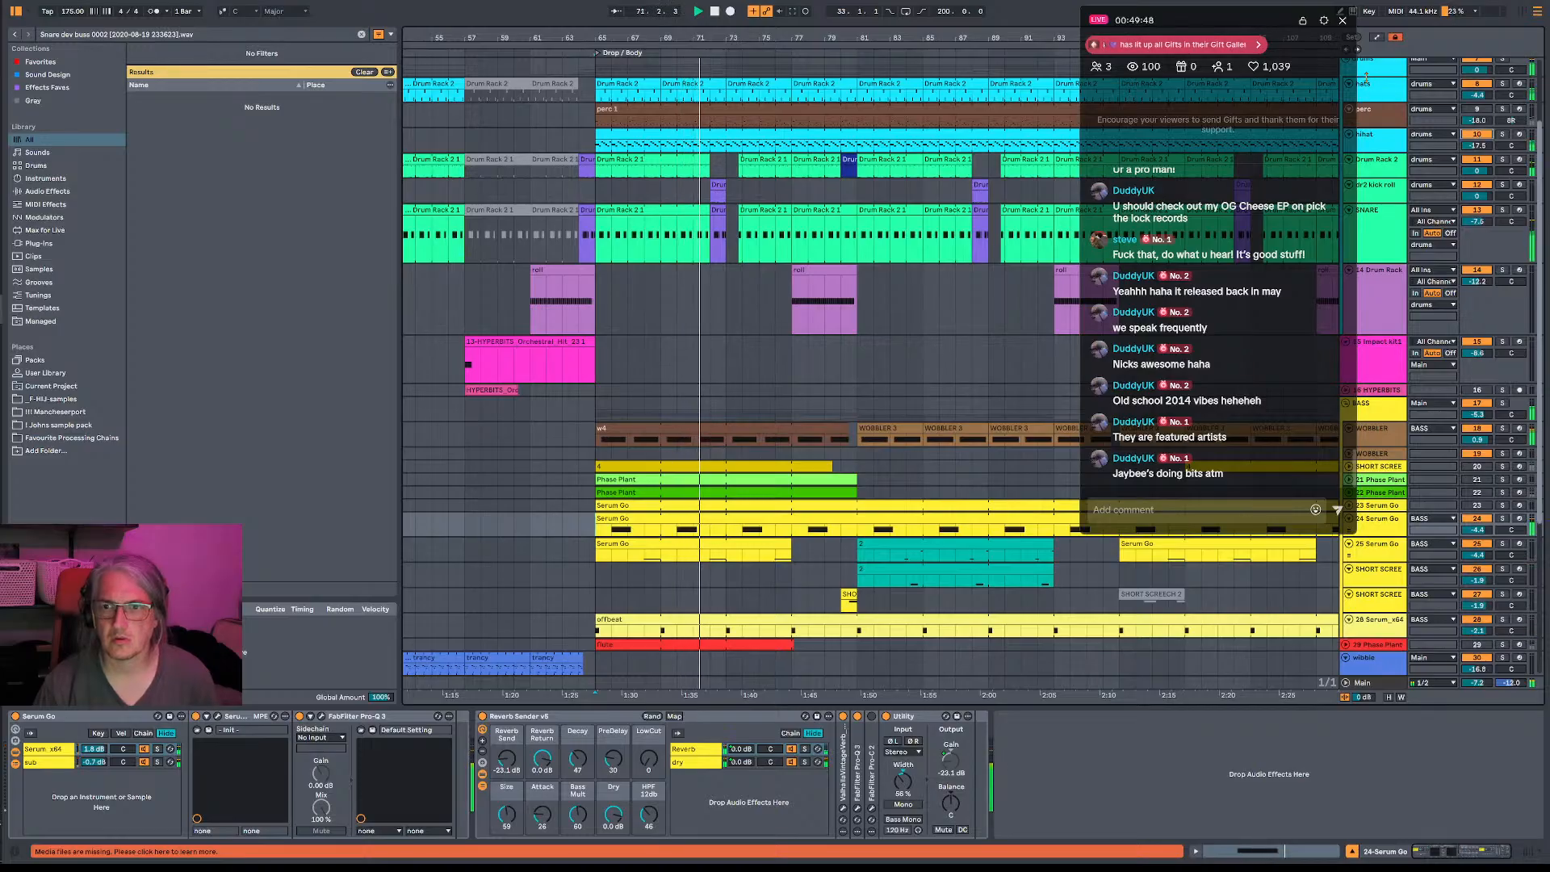
- Solo the hats track and examine the E SR95 HH15 and Hats08 notes in its drop clip
{"action": "left_click", "coordinate": [1391, 90]}
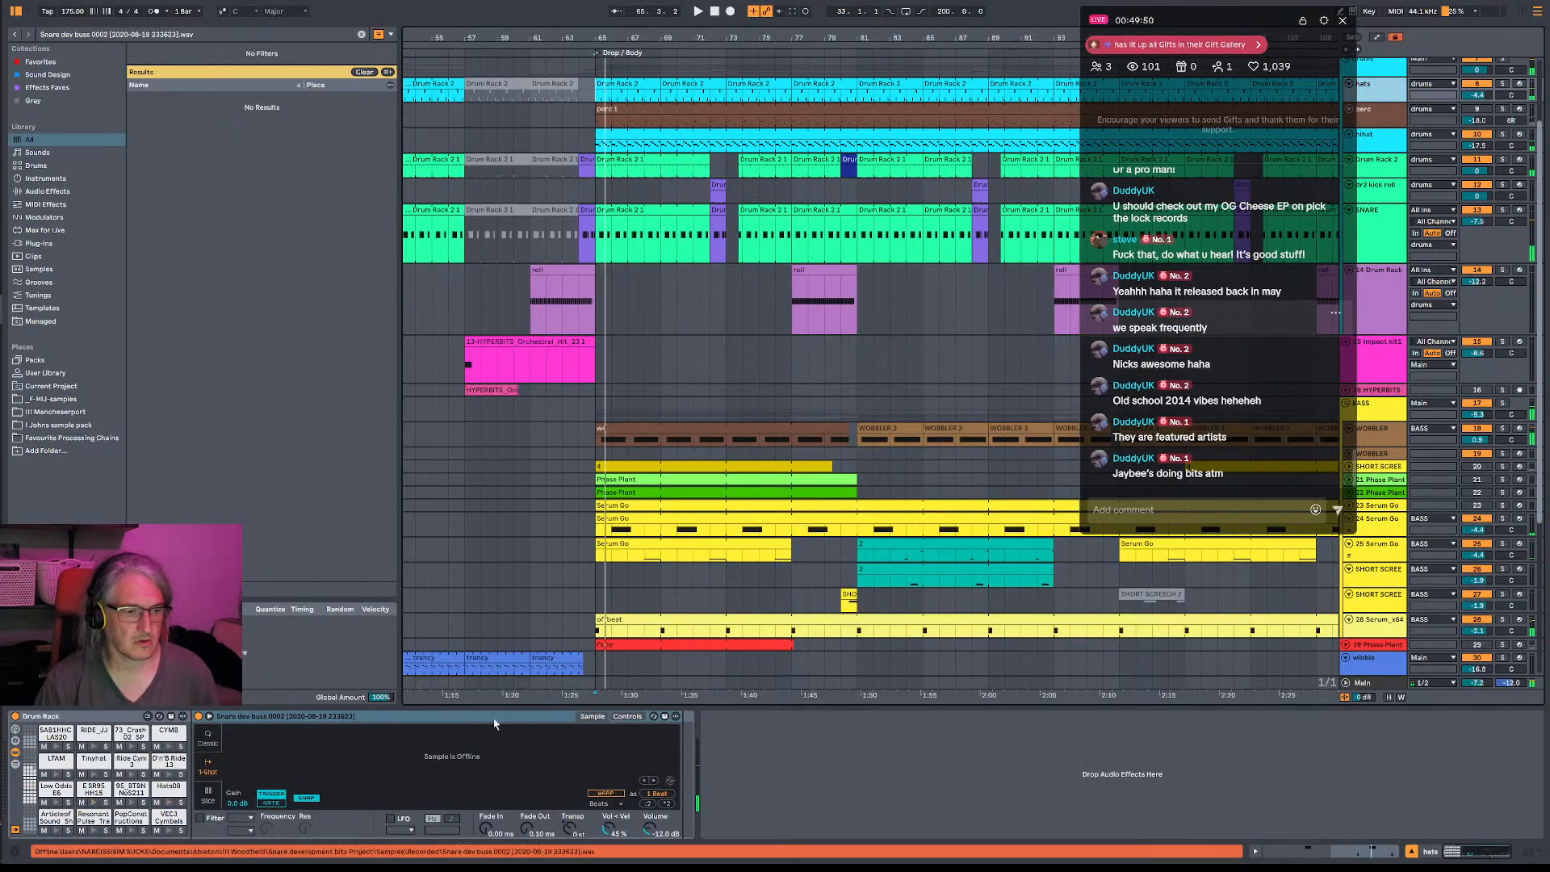
{"action": "left_click", "coordinate": [1503, 85]}
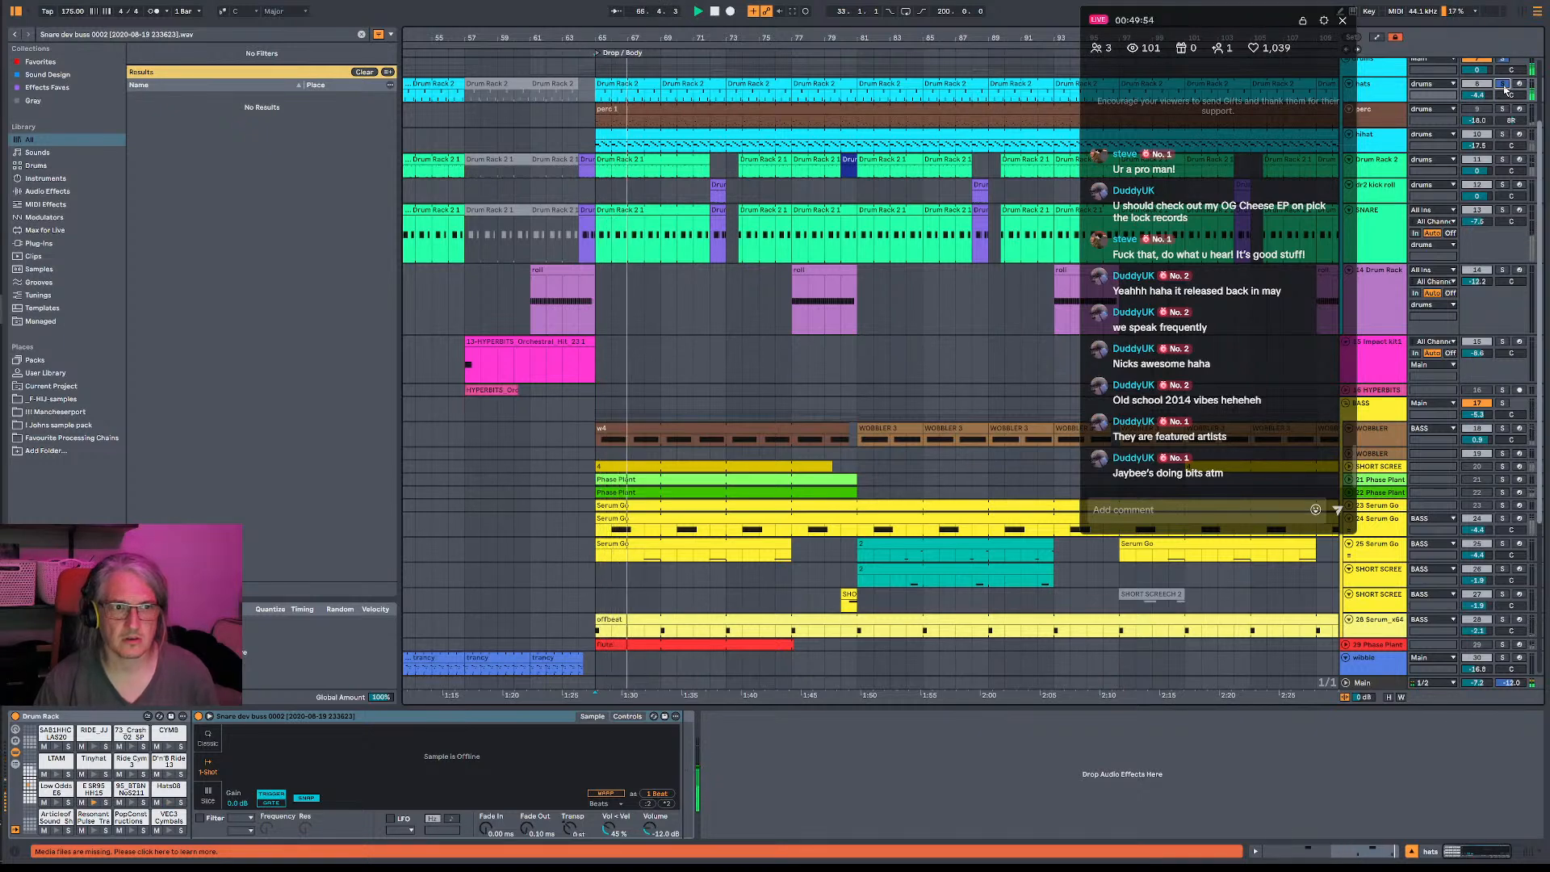
{"action": "double_click", "coordinate": [650, 88]}
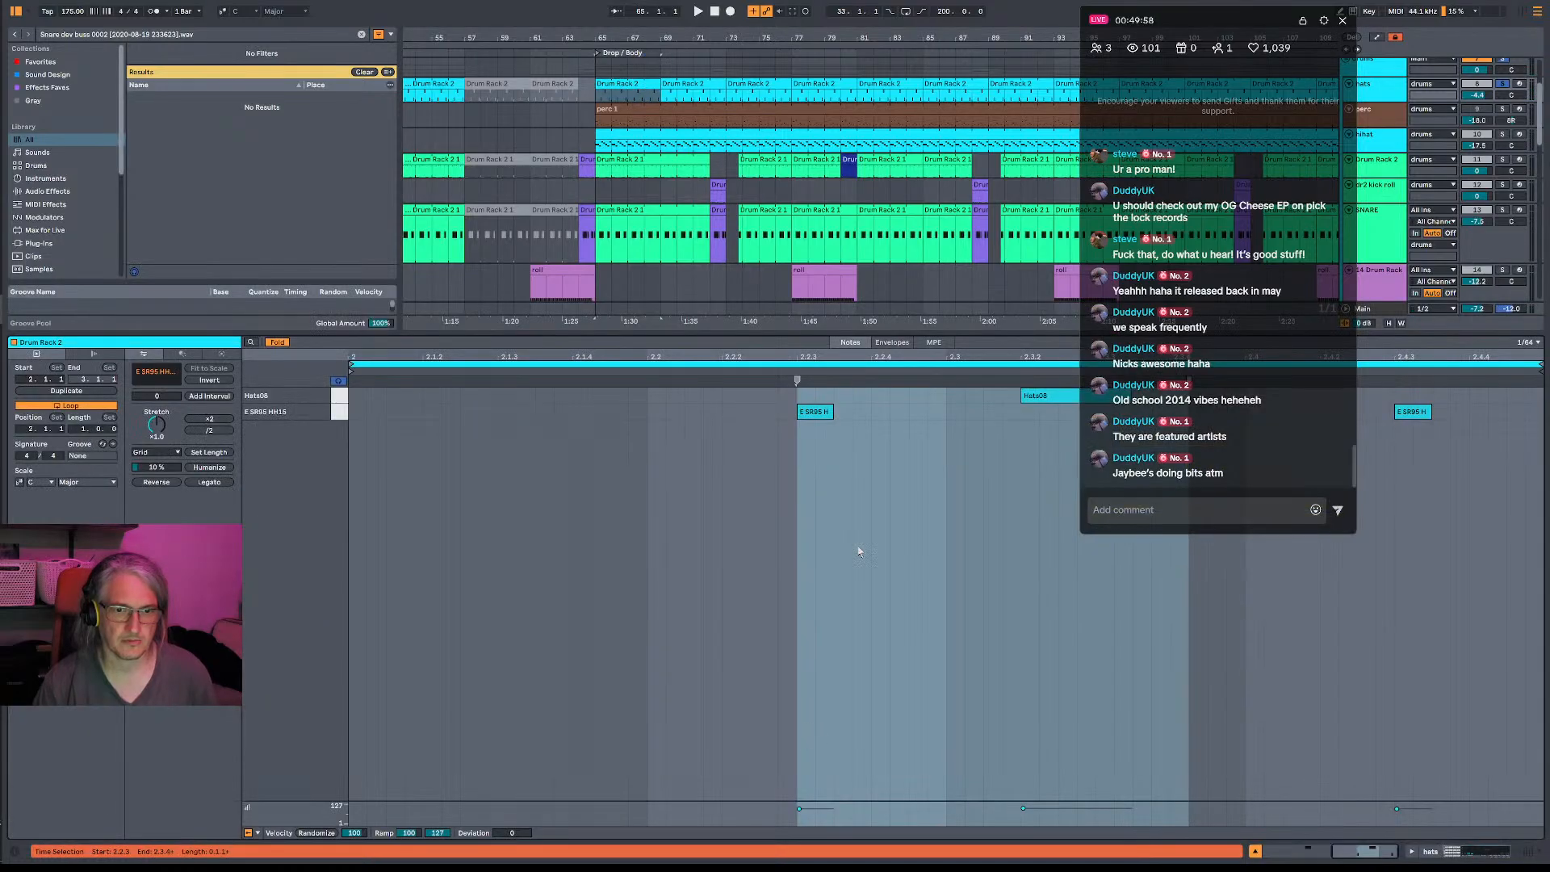
{"action": "left_click", "coordinate": [814, 413]}
{"action": "left_click", "coordinate": [1069, 396]}
{"action": "left_click", "coordinate": [1502, 84]}
{"action": "key", "text": "space"}
{"action": "key", "text": "shift+Tab"}
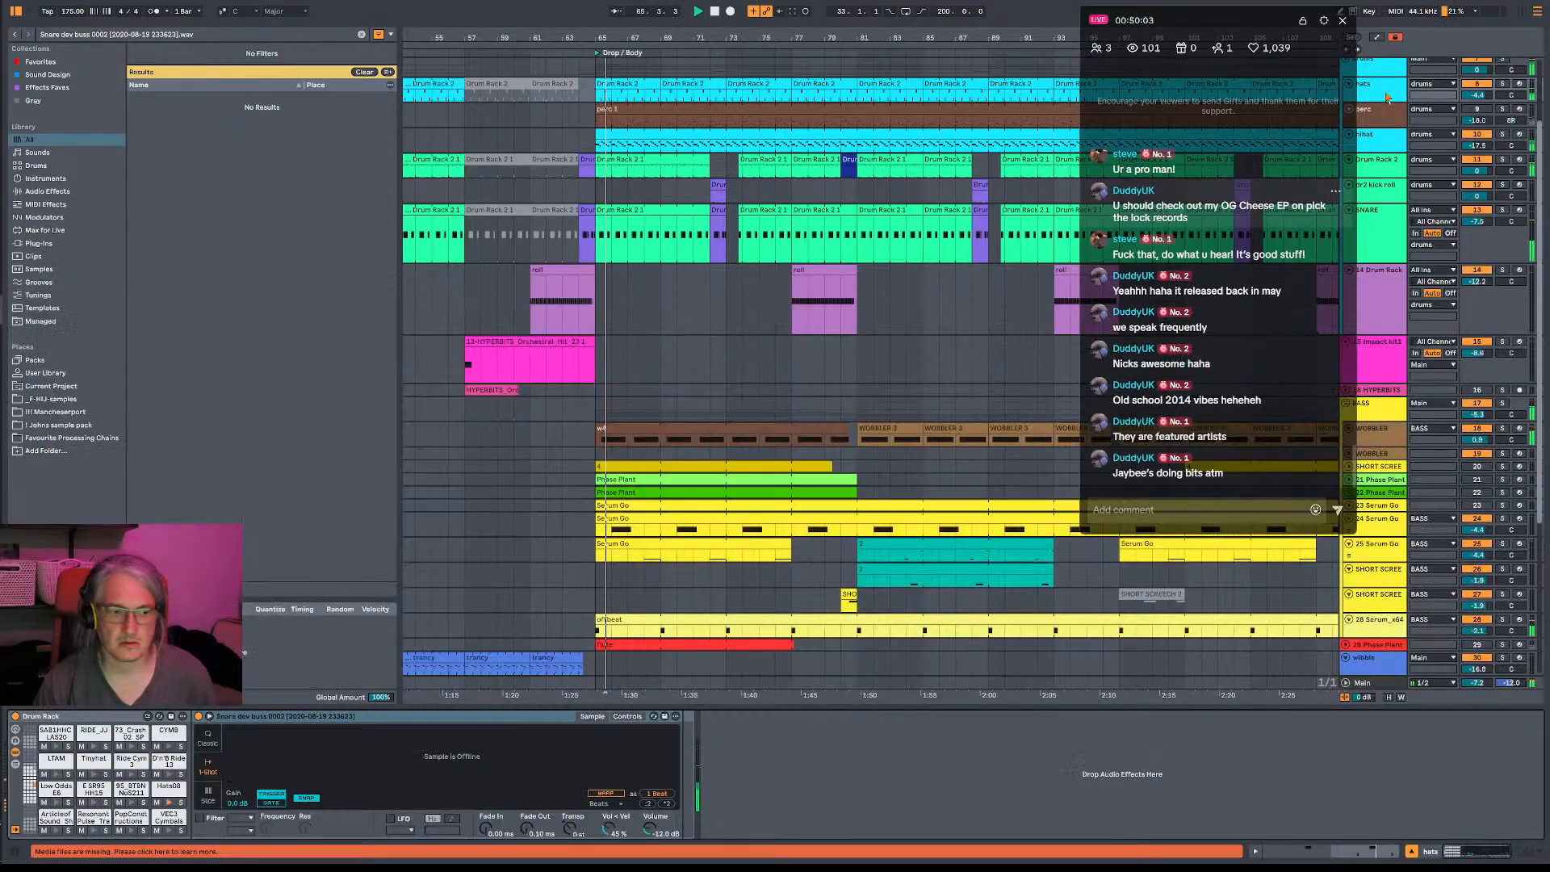
- In the hihat track's Pro-Q 3, move the low shelf down in frequency and set the high shelf to about a 6 dB cut near 22 kHz
{"action": "left_click", "coordinate": [1502, 134]}
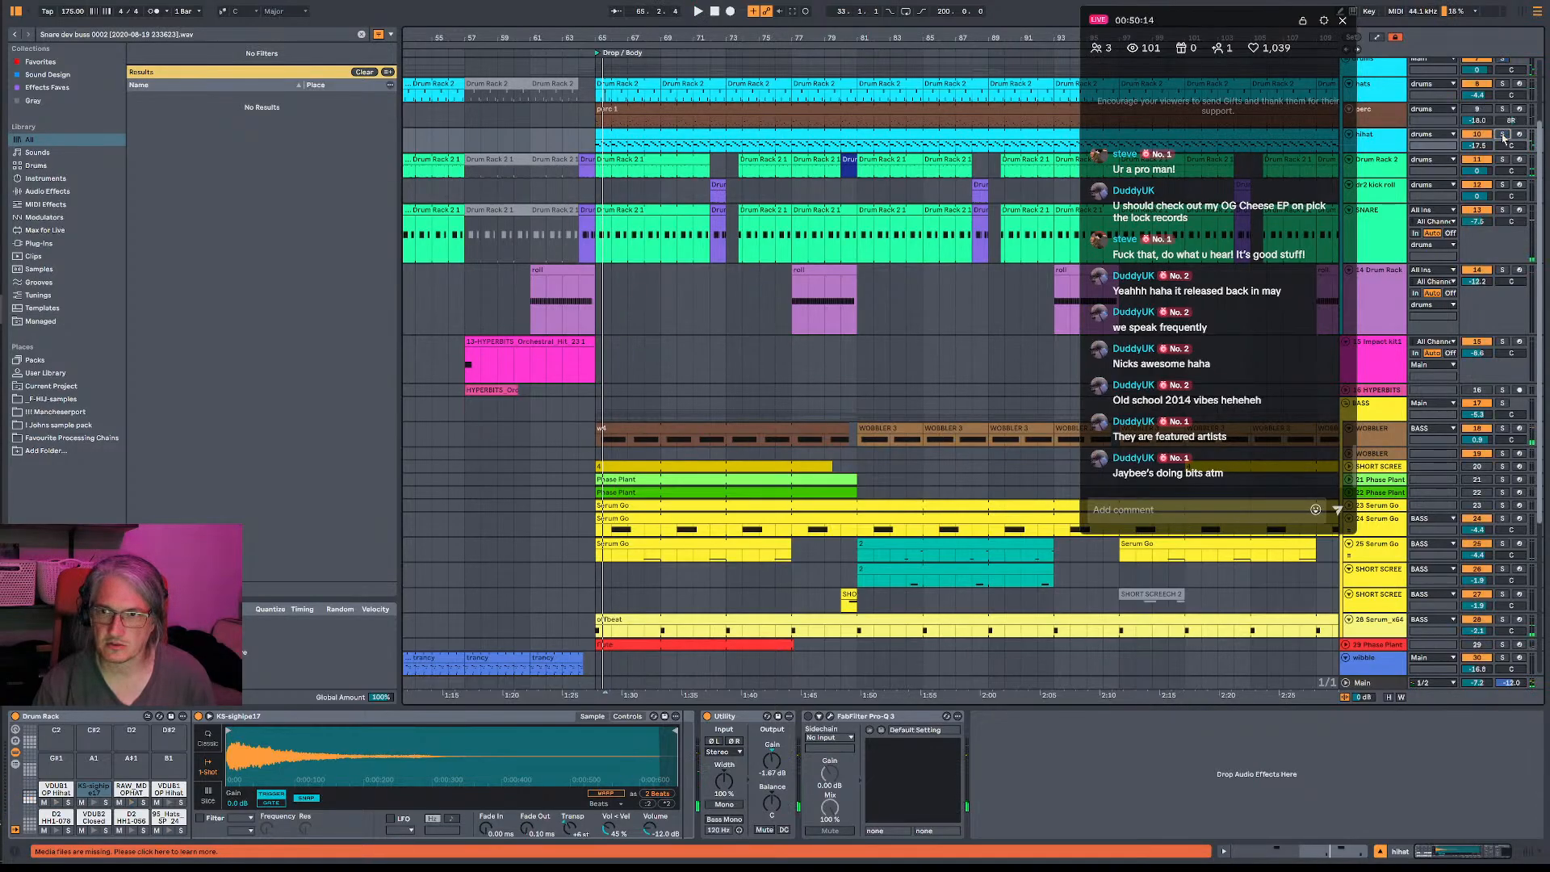
{"action": "left_click", "coordinate": [830, 718]}
{"action": "key", "text": "space"}
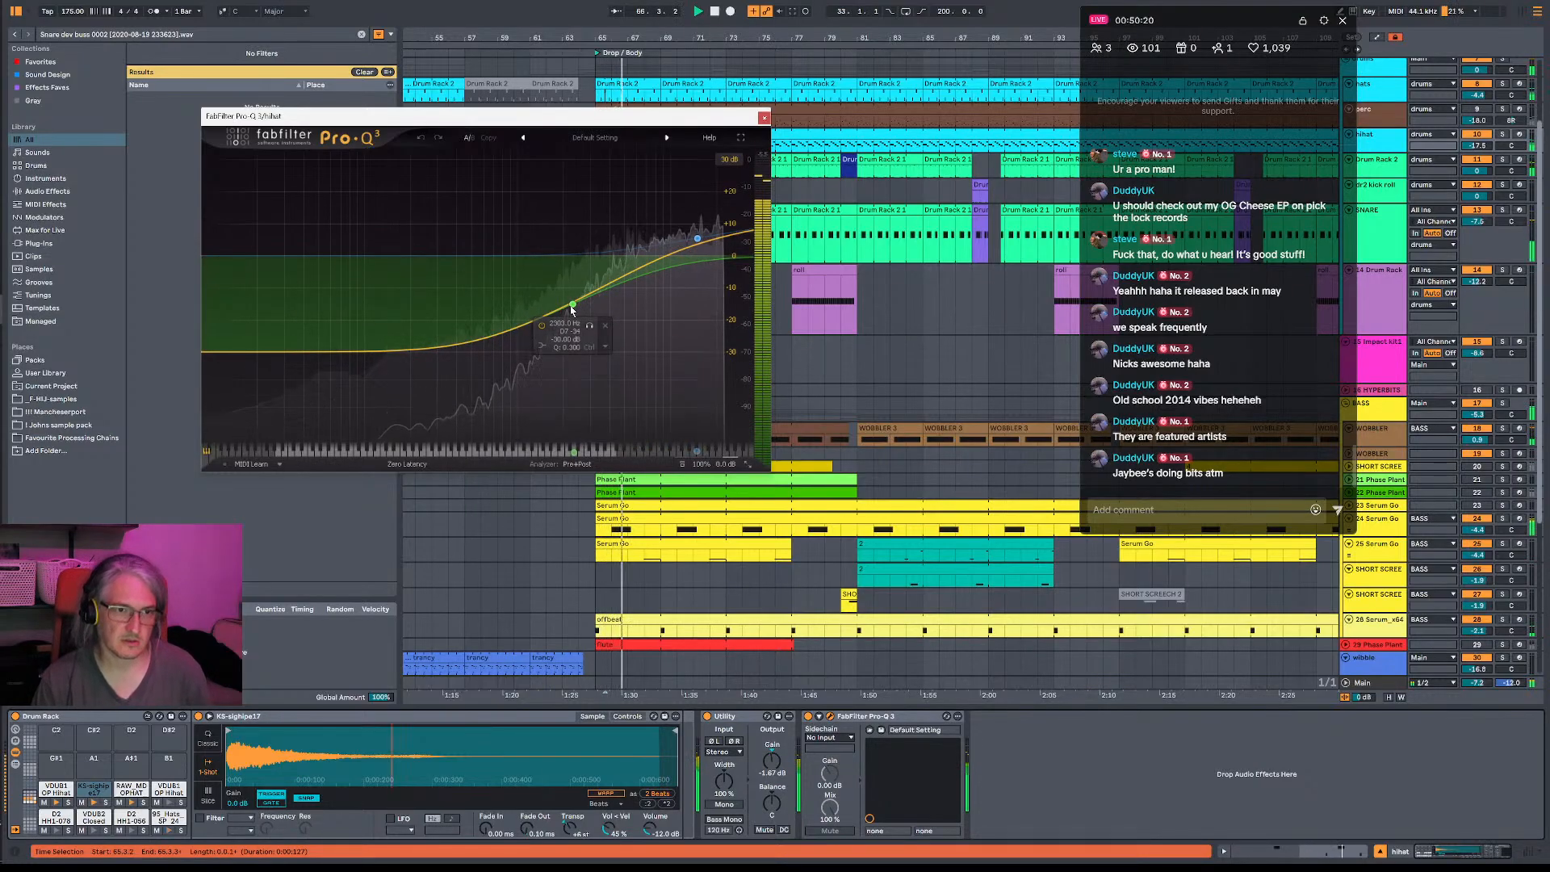
{"action": "left_click_drag", "start_coordinate": [573, 308], "coordinate": [514, 299]}
{"action": "double_click", "coordinate": [708, 251]}
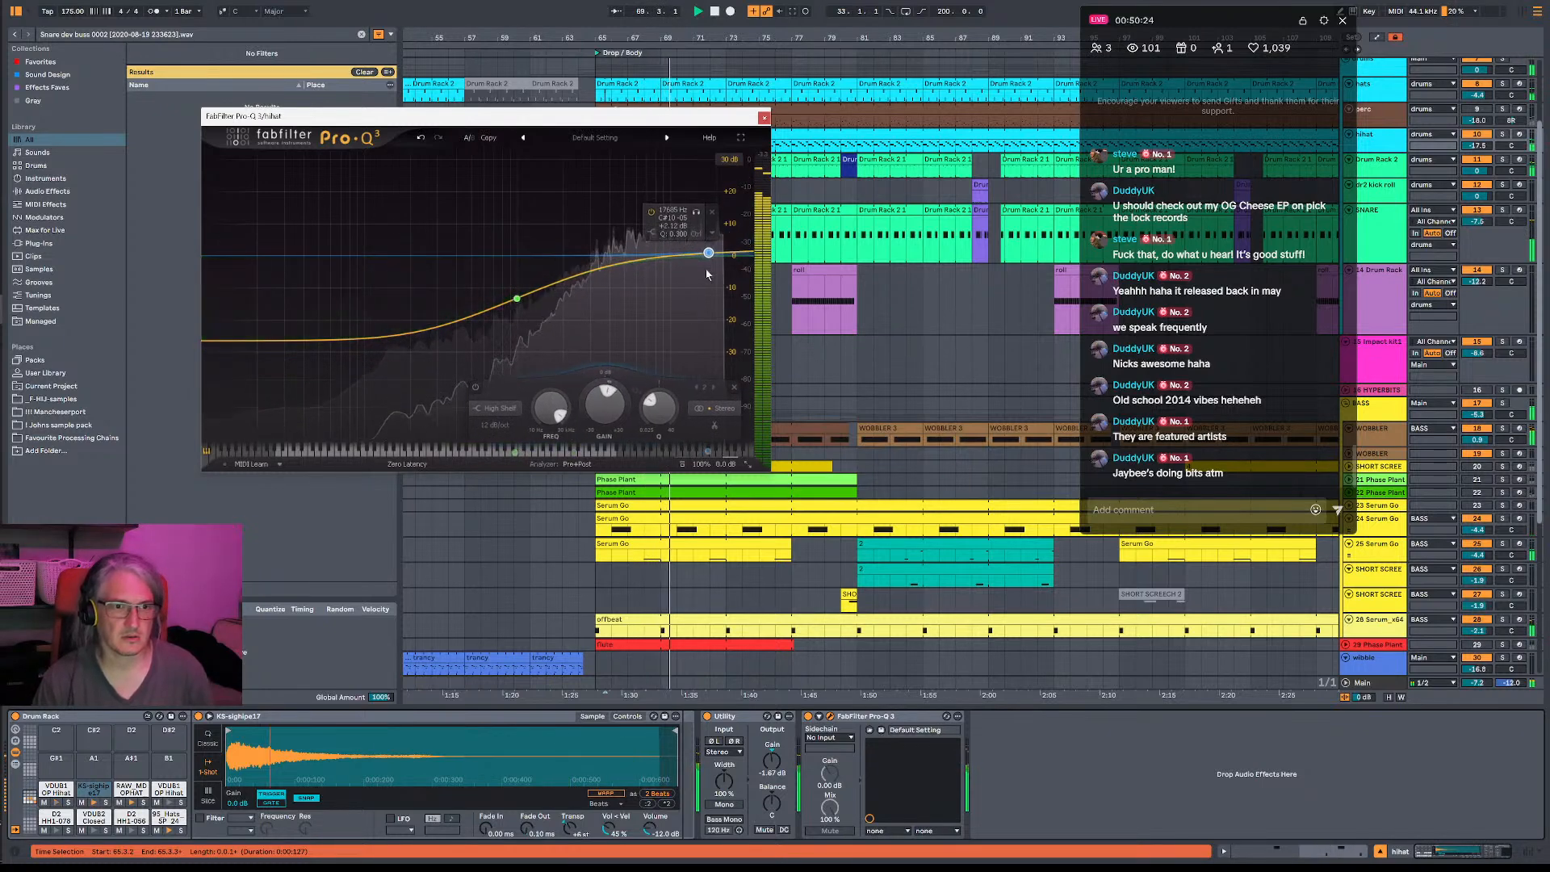
{"action": "left_click", "coordinate": [709, 280]}
{"action": "left_click_drag", "start_coordinate": [713, 259], "coordinate": [702, 294]}
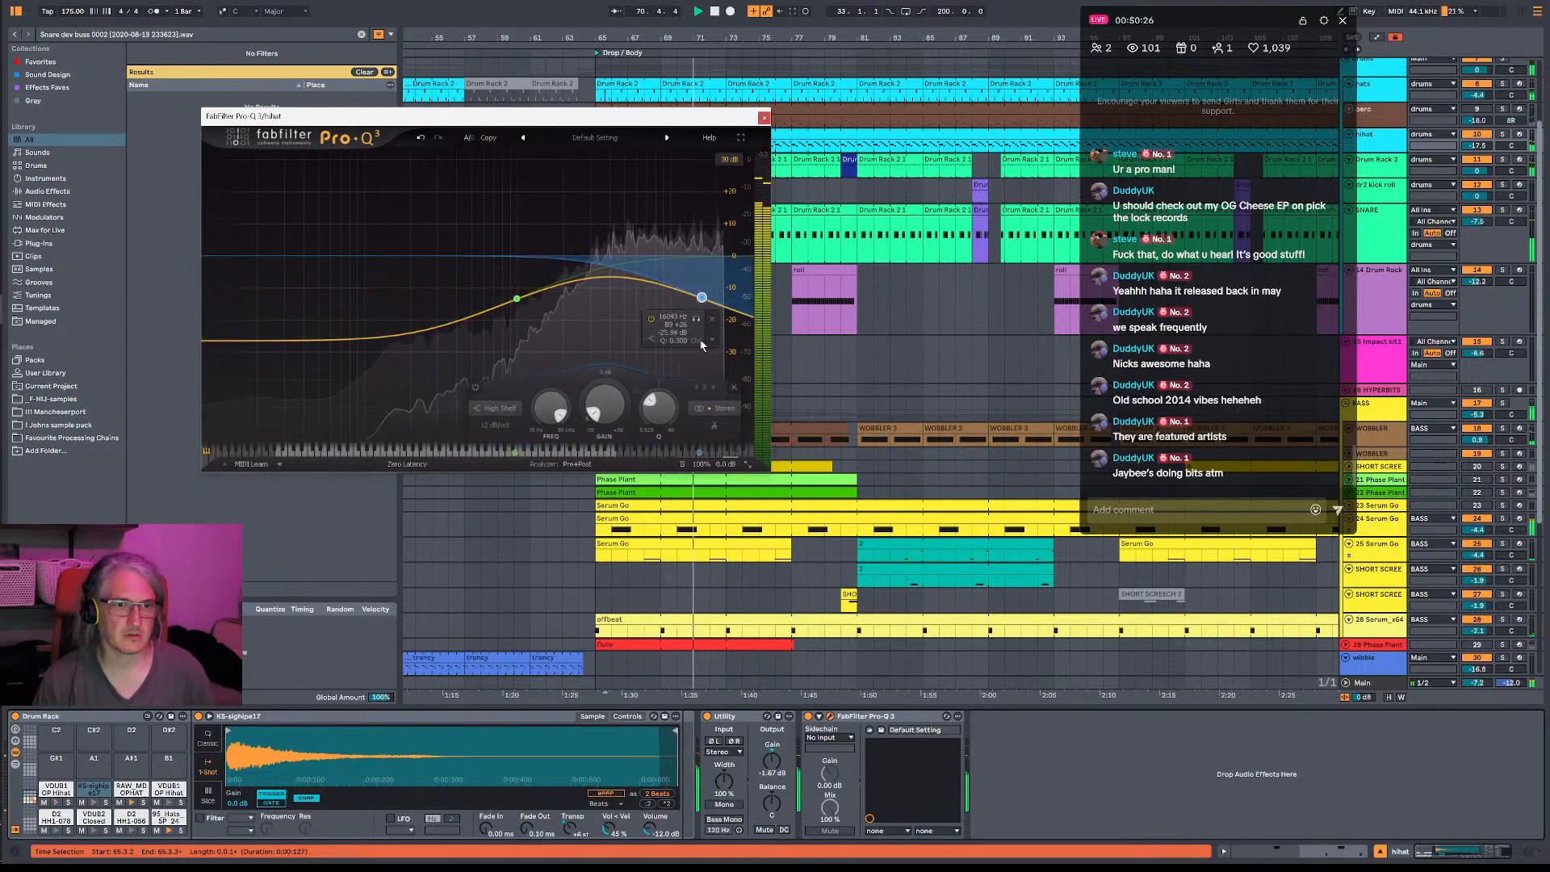
{"action": "left_click_drag", "start_coordinate": [724, 348], "coordinate": [733, 277]}
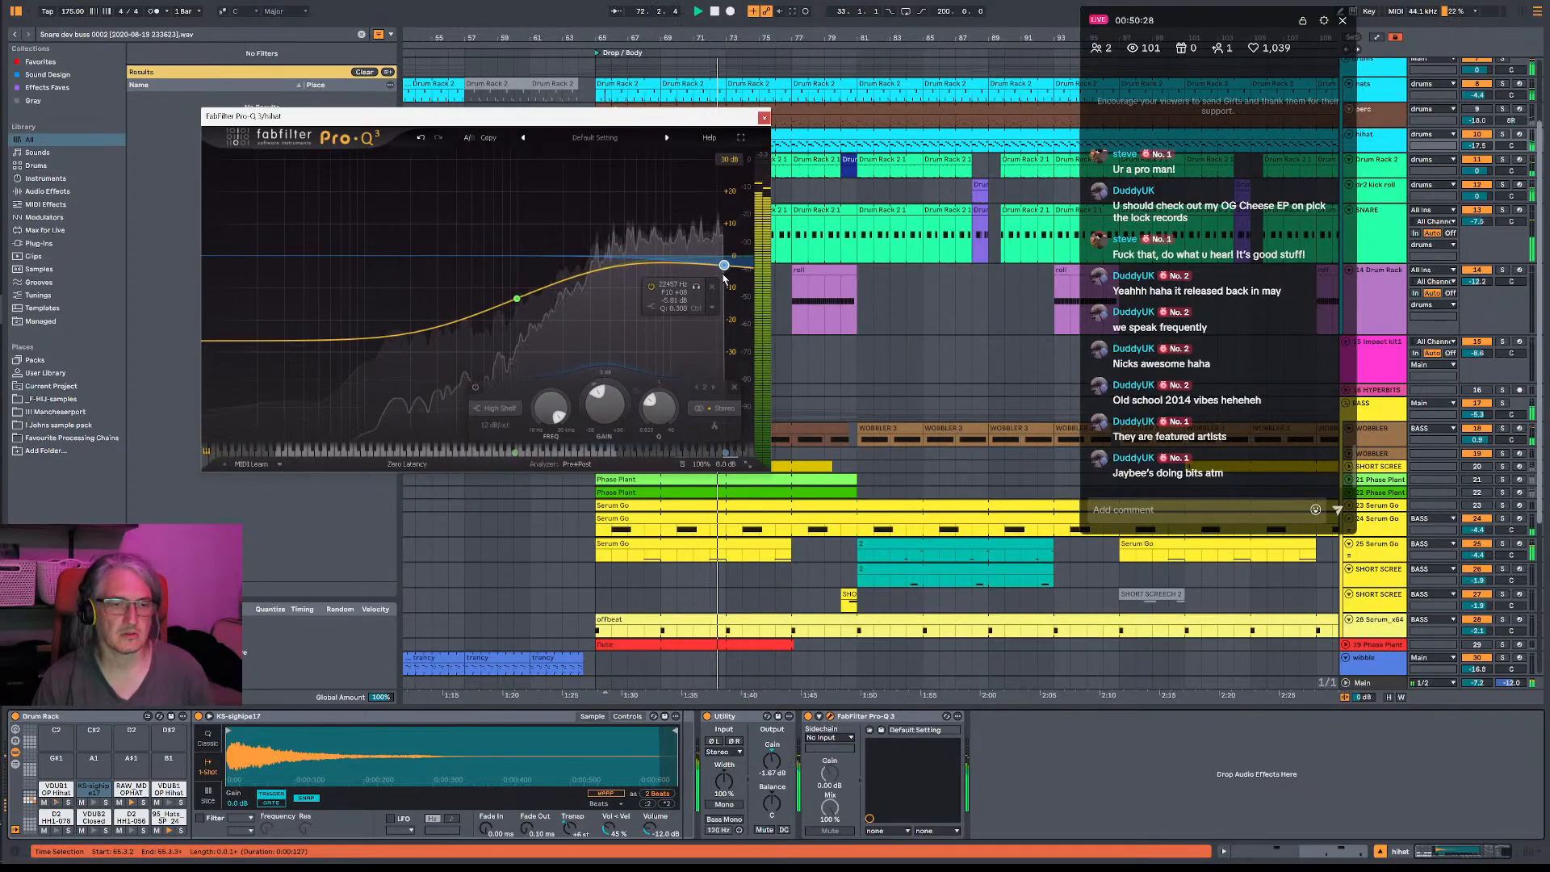
{"action": "left_click_drag", "start_coordinate": [517, 298], "coordinate": [514, 304]}
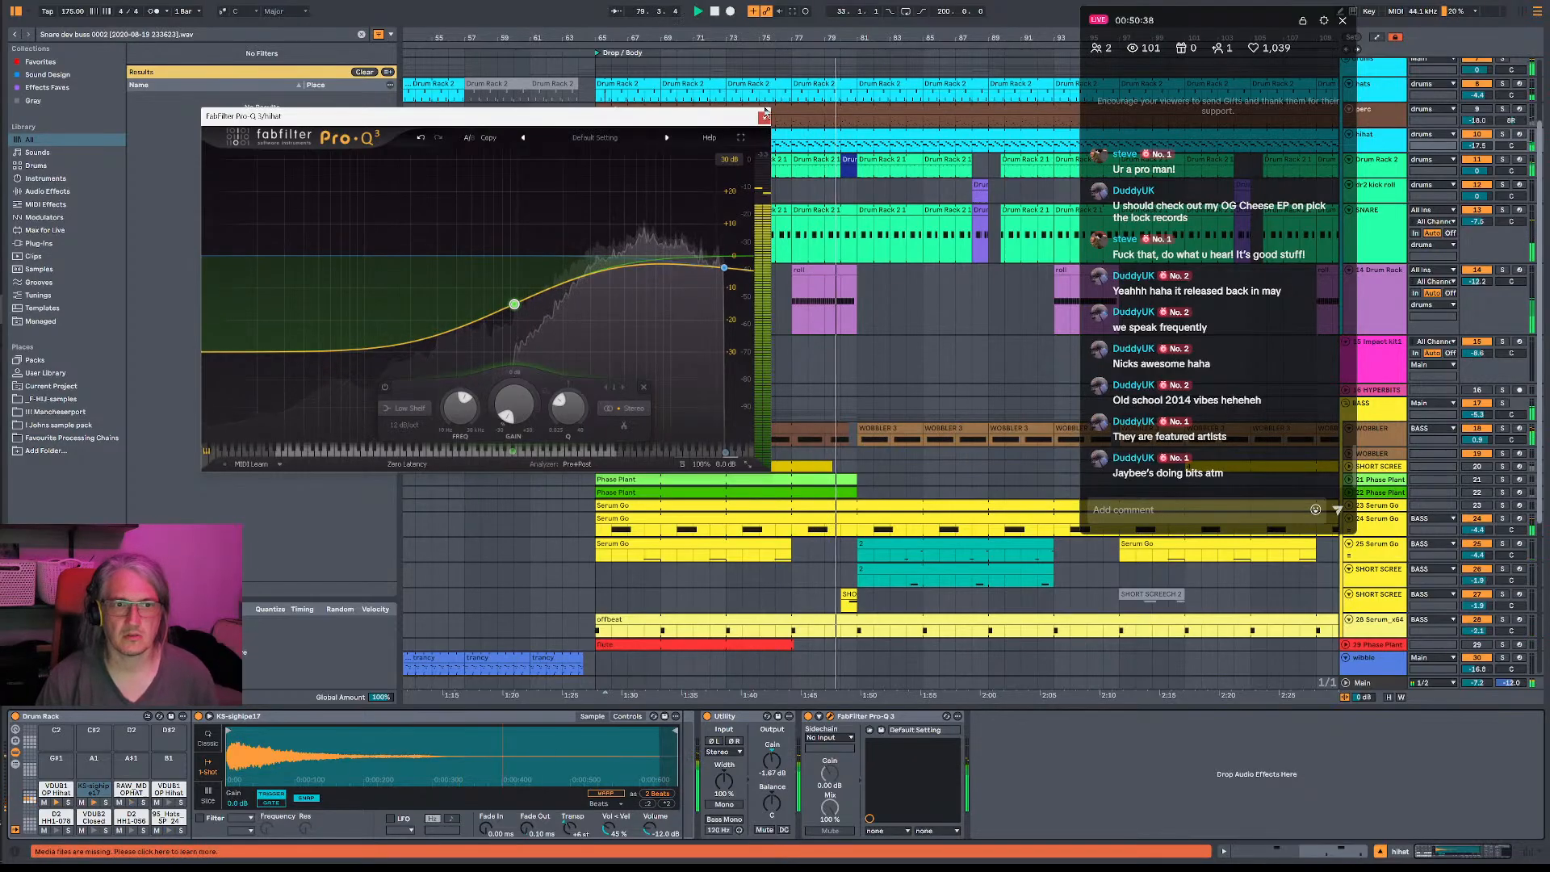
{"action": "left_click", "coordinate": [765, 116]}
- Solo Drum Rack 2 and add a bell to its Pro-Q 3 cutting about 2 dB around 6.4 kHz
{"action": "left_click", "coordinate": [1503, 162]}
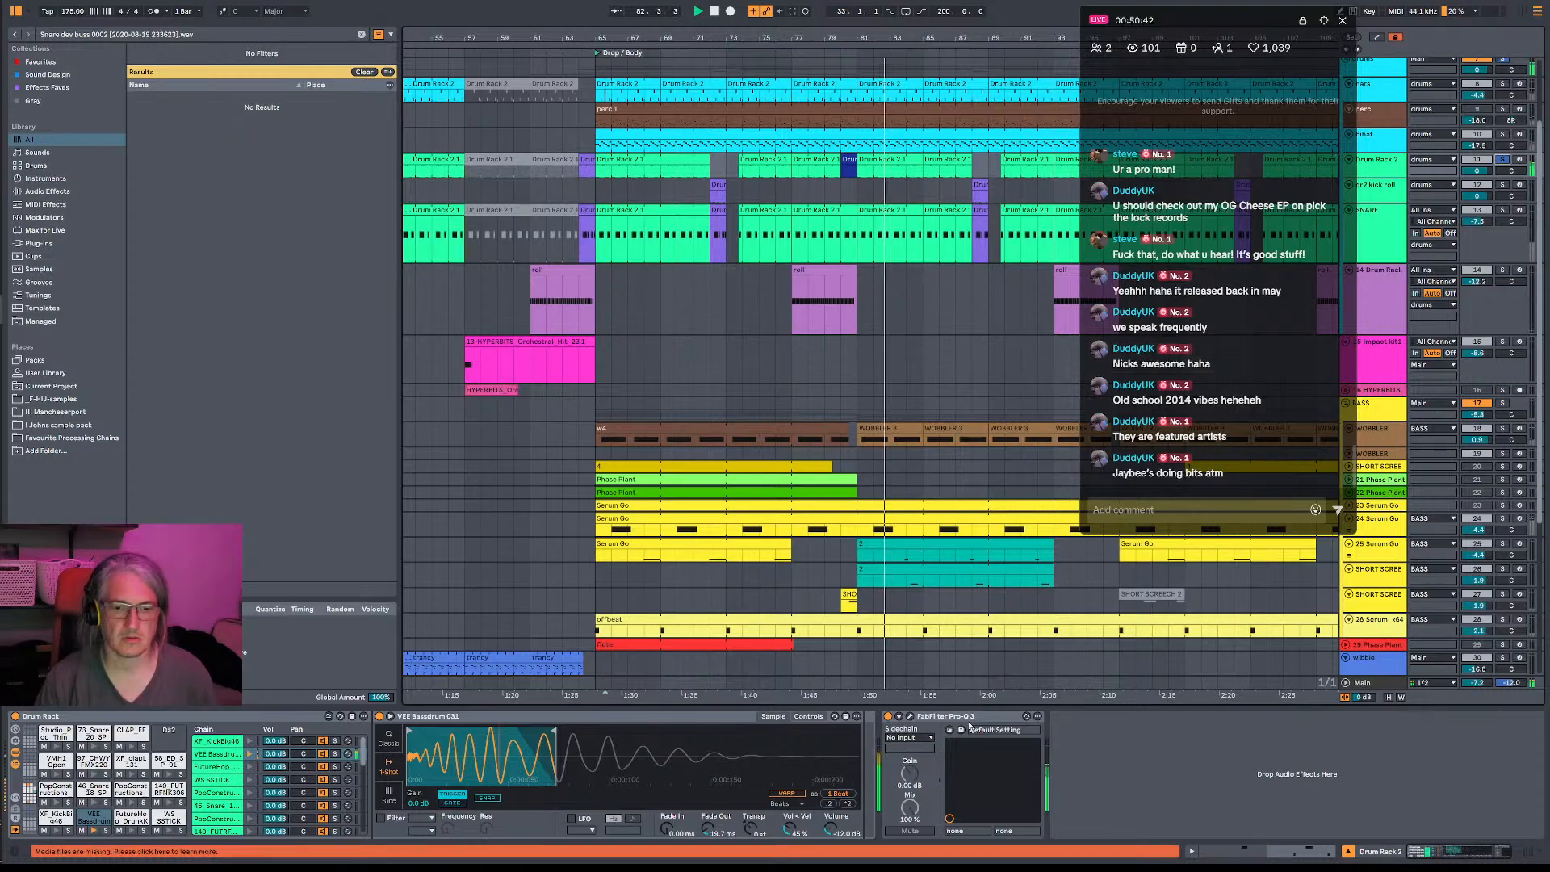
{"action": "left_click", "coordinate": [910, 717]}
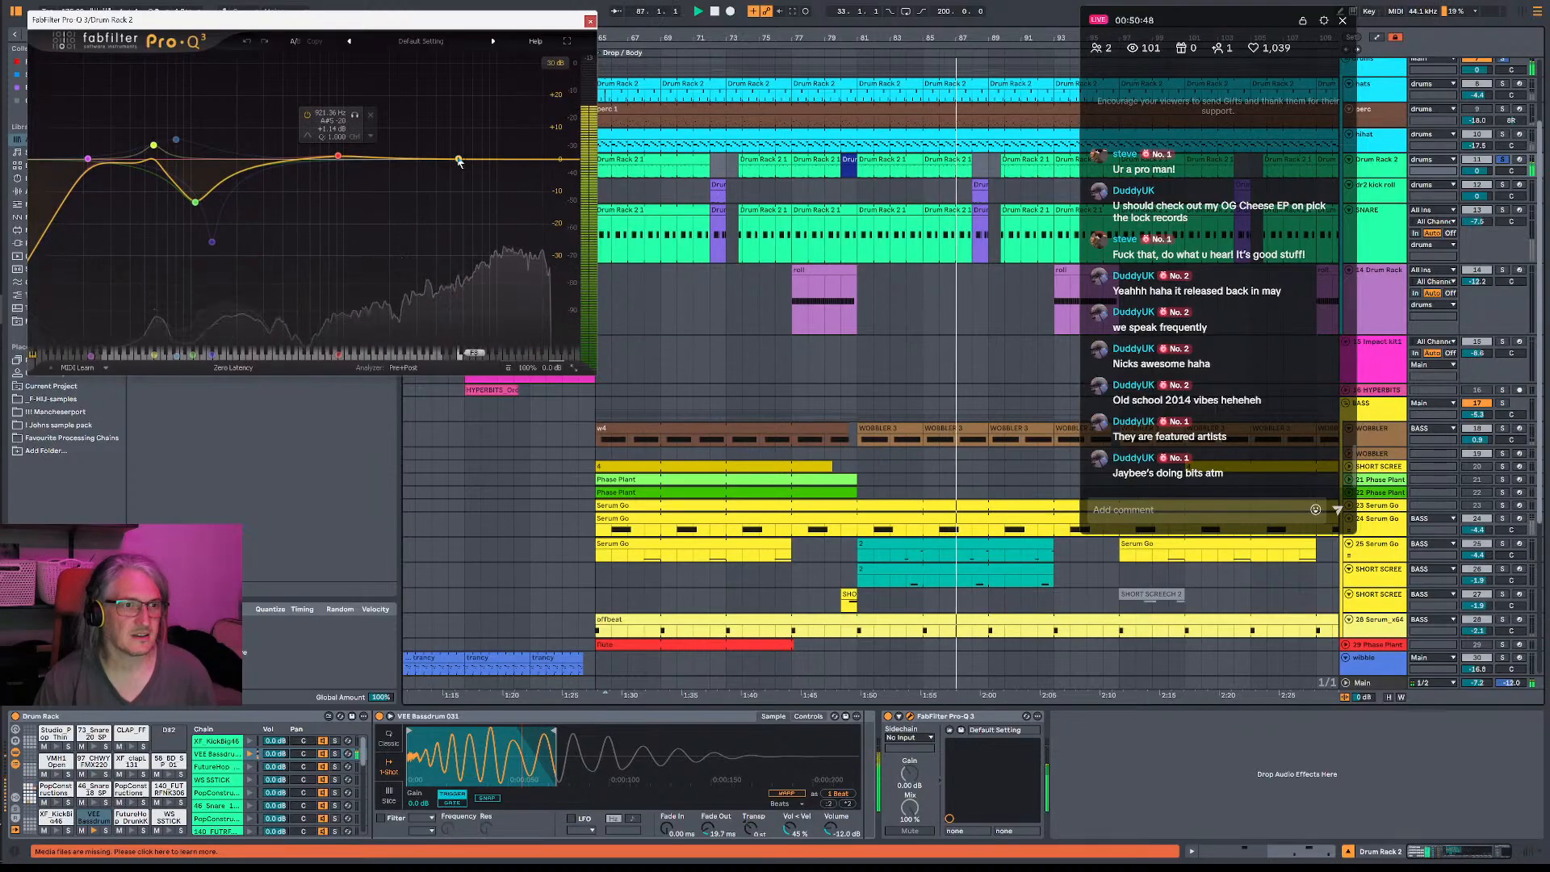
{"action": "left_click_drag", "start_coordinate": [459, 161], "coordinate": [466, 194]}
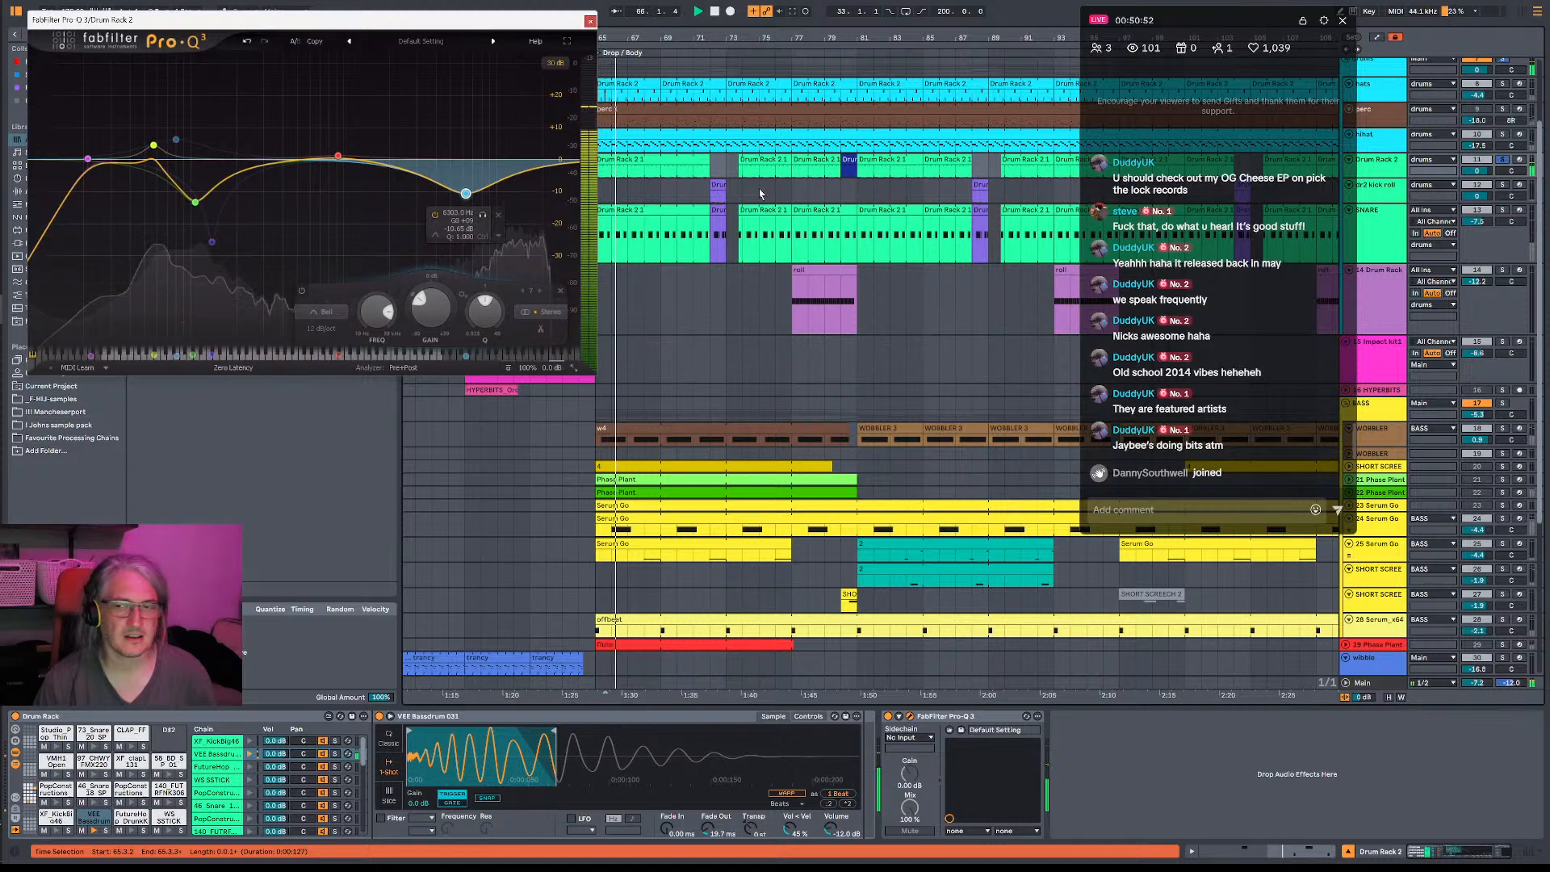
{"action": "key", "text": "space"}
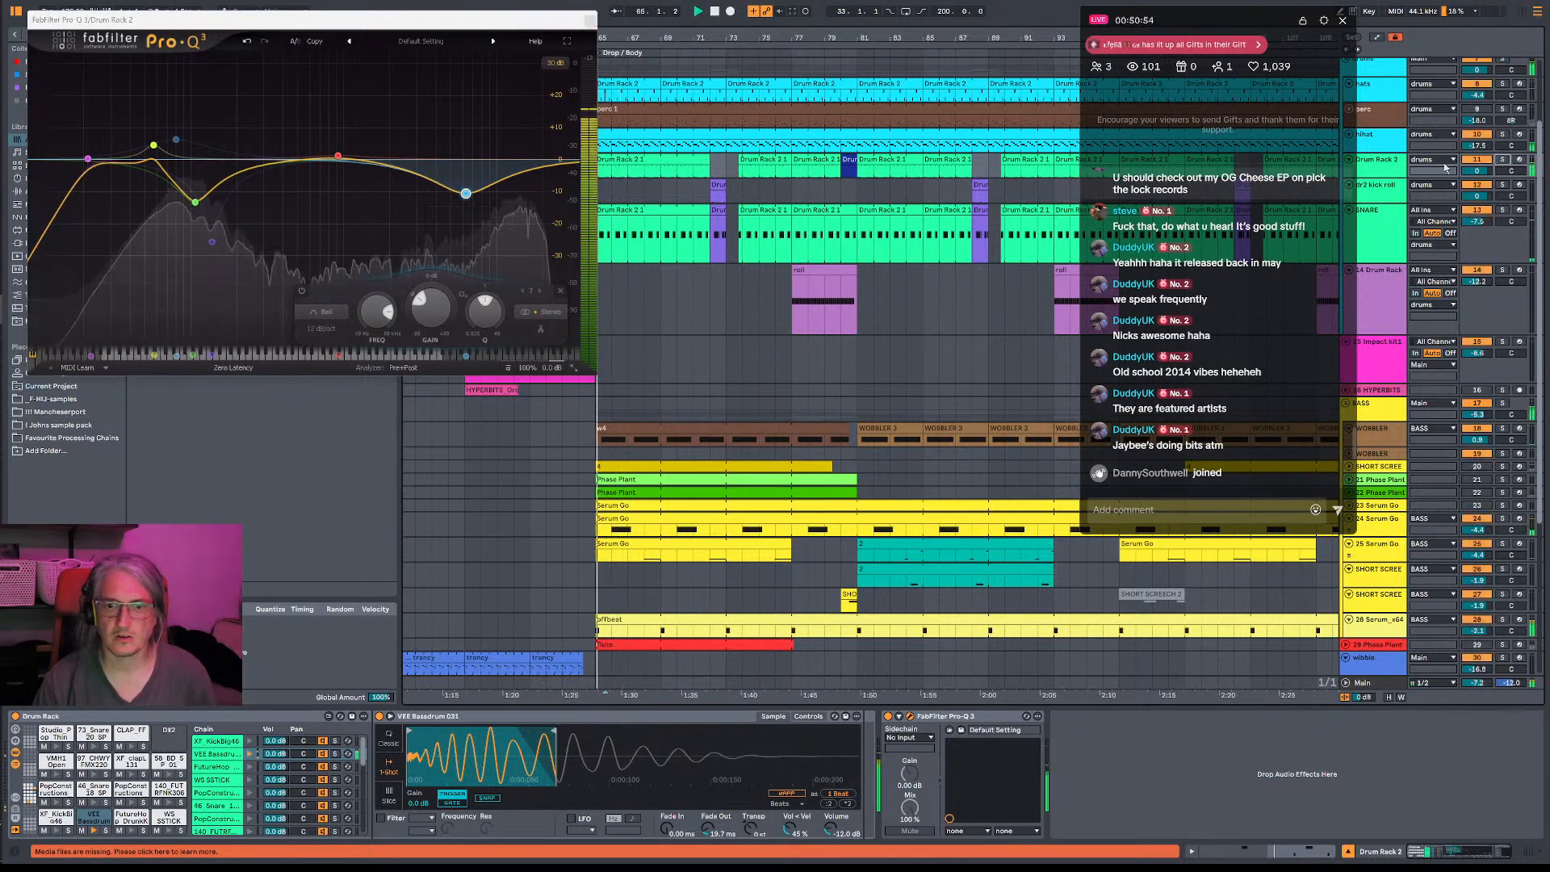
{"action": "left_click_drag", "start_coordinate": [465, 191], "coordinate": [429, 281]}
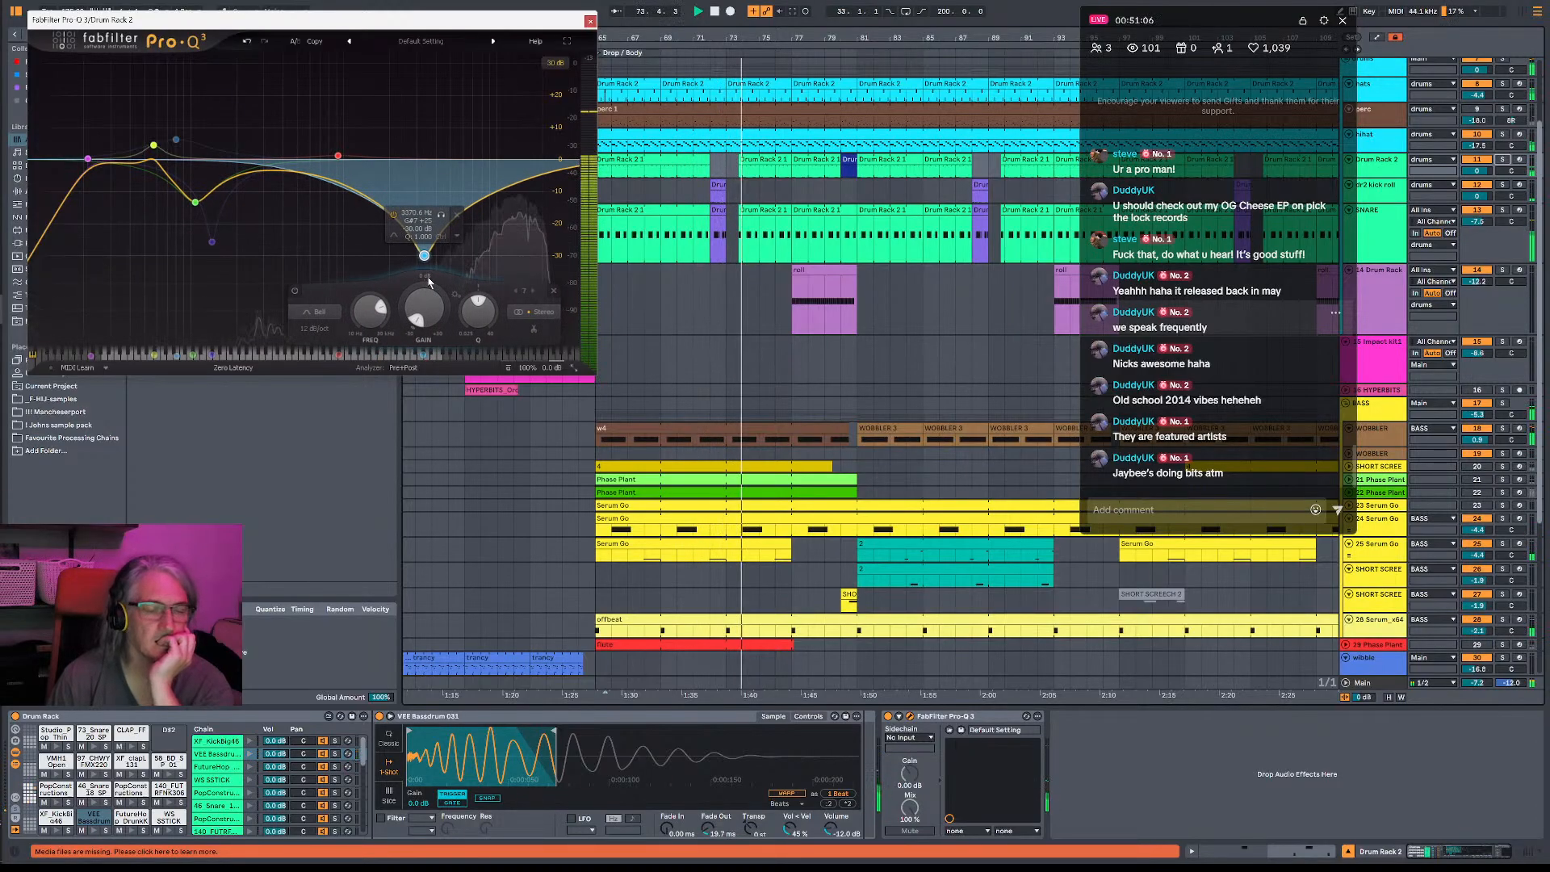
{"action": "left_click_drag", "start_coordinate": [429, 281], "coordinate": [472, 169]}
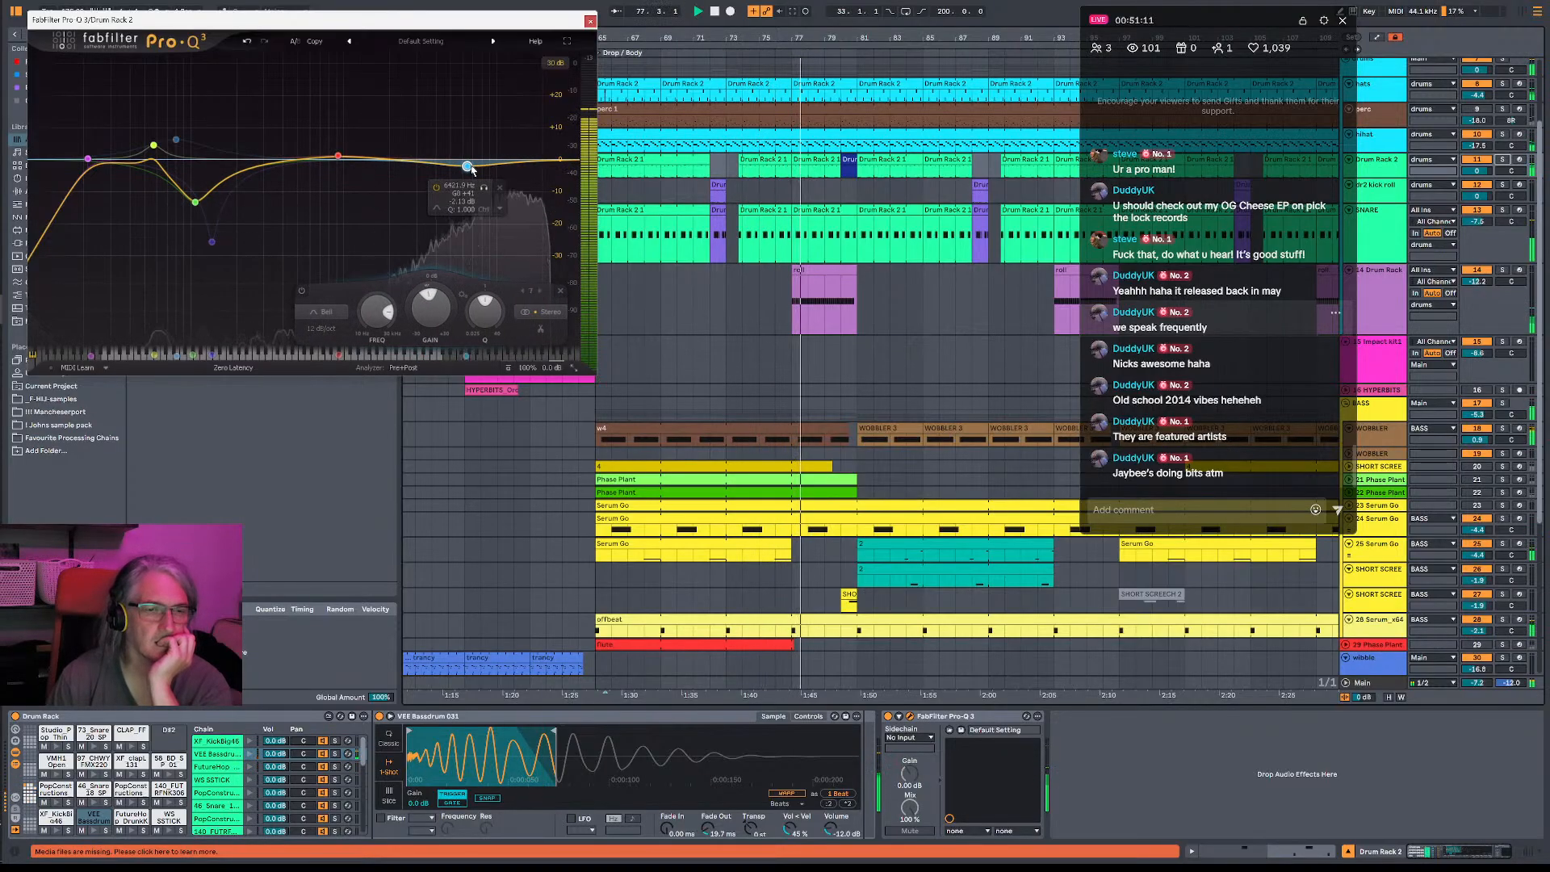
{"action": "left_click", "coordinate": [591, 21]}
- Replay the drop from its start, comparing the SNARE track with the full mix
{"action": "key", "text": "space"}
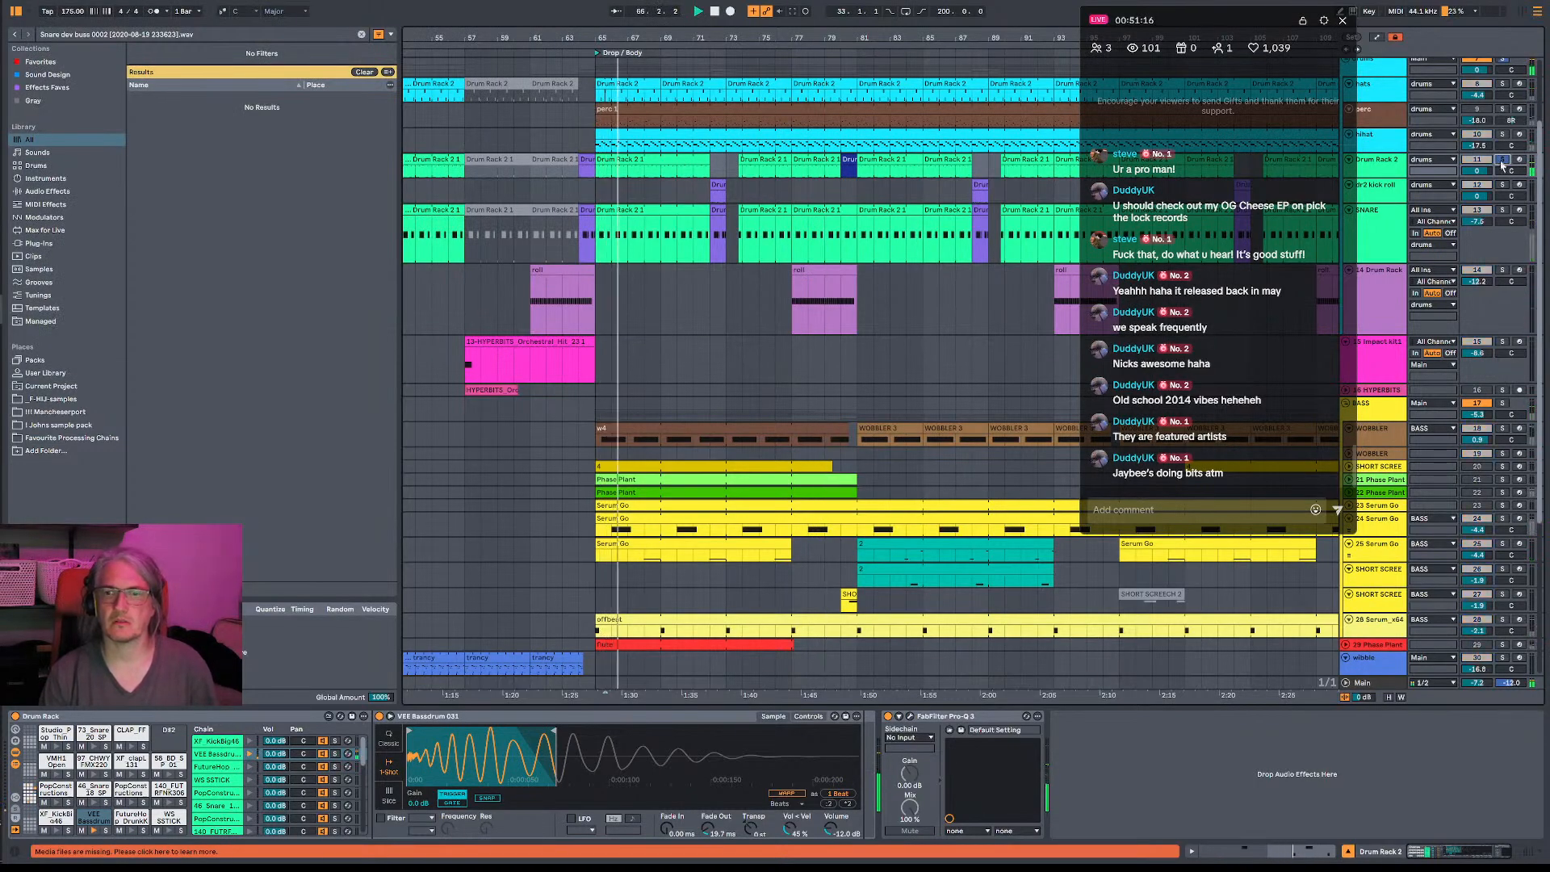
{"action": "left_click", "coordinate": [1503, 212]}
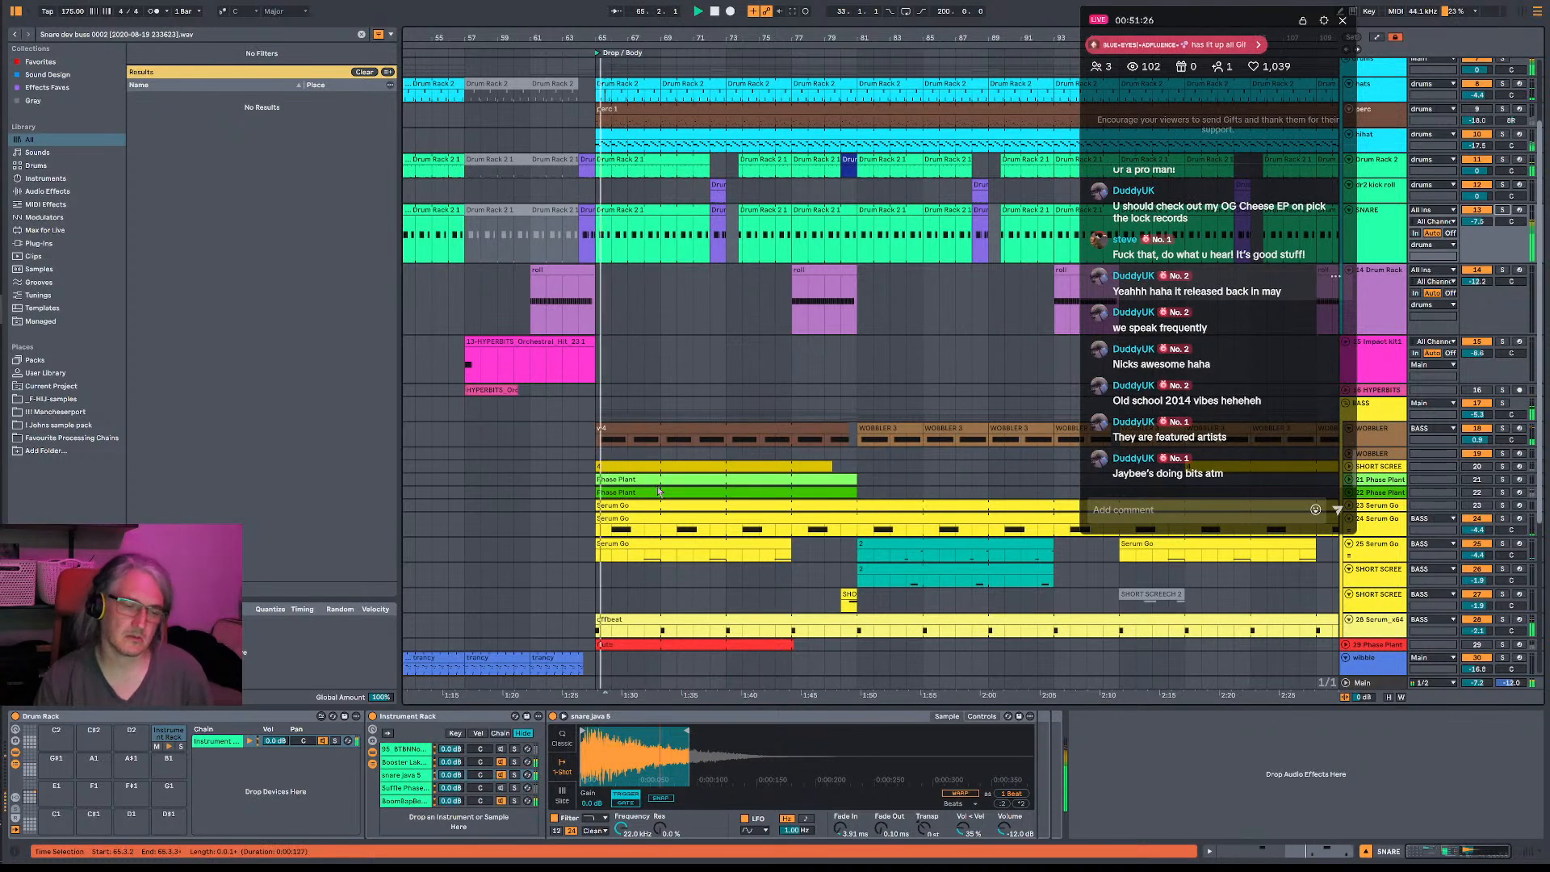
{"action": "scroll", "coordinate": [657, 490], "scroll_direction": "down", "scroll_amount": 3}
{"action": "key", "text": "space"}
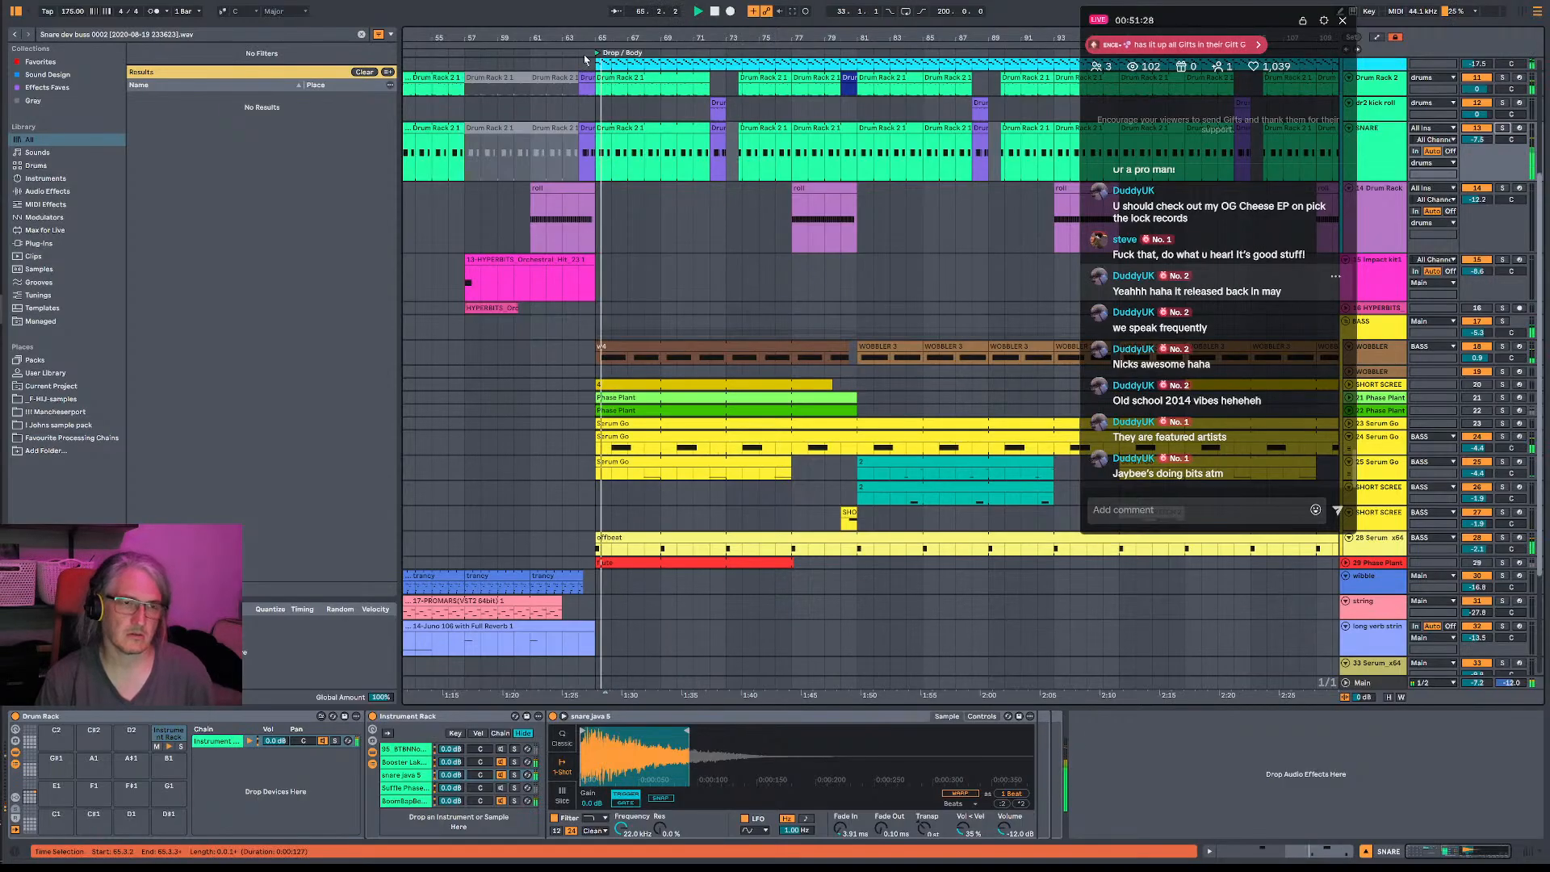
- Move the G1 note in the 24 Serum Go drop clip two beats later to start at 2.3, and play the result
{"action": "scroll", "coordinate": [626, 323], "scroll_direction": "up", "scroll_amount": 5}
{"action": "key", "text": "space"}
{"action": "key", "text": "space"}
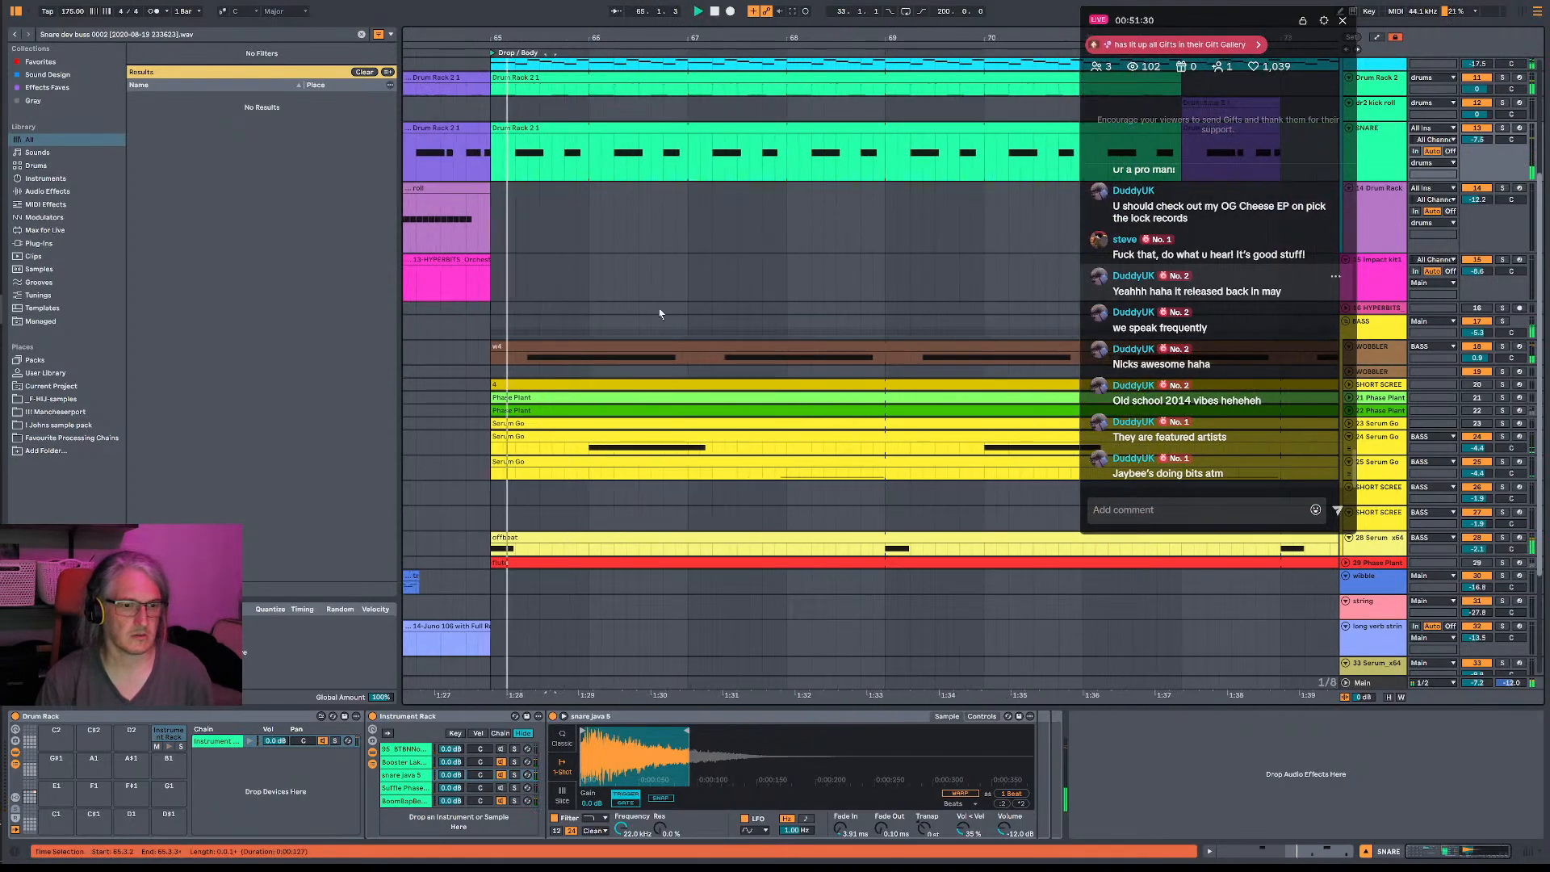
{"action": "double_click", "coordinate": [638, 437]}
{"action": "key", "text": "space"}
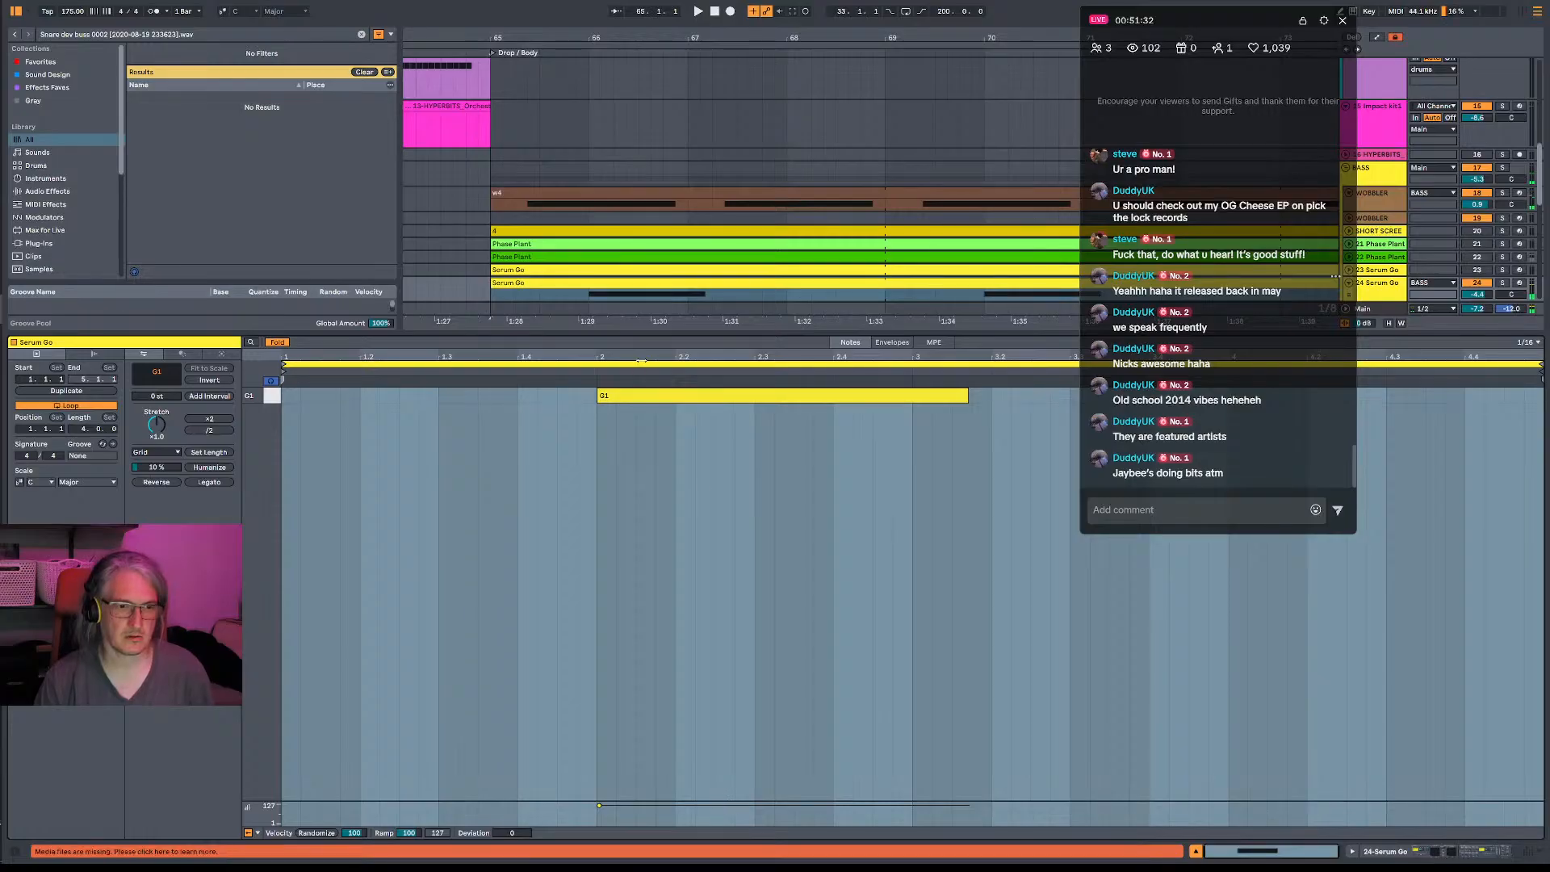
{"action": "left_click_drag", "start_coordinate": [642, 406], "coordinate": [800, 406]}
{"action": "key", "text": "space"}
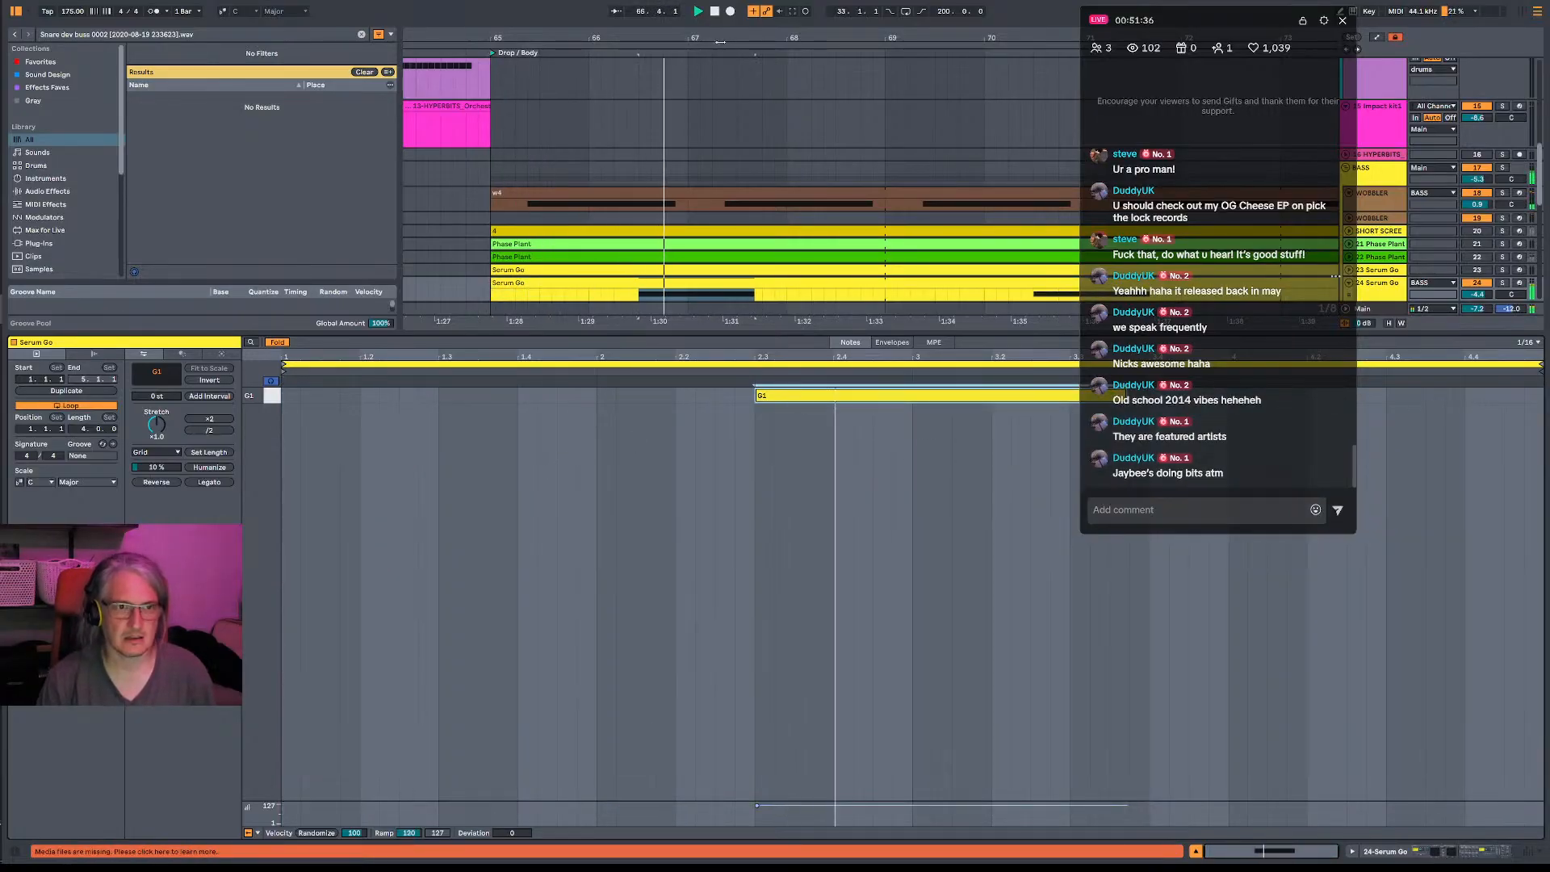
- Undo the last move of the G1 note in the 24 Serum Go clip and play the drop again
{"action": "key", "text": "ctrl+z"}
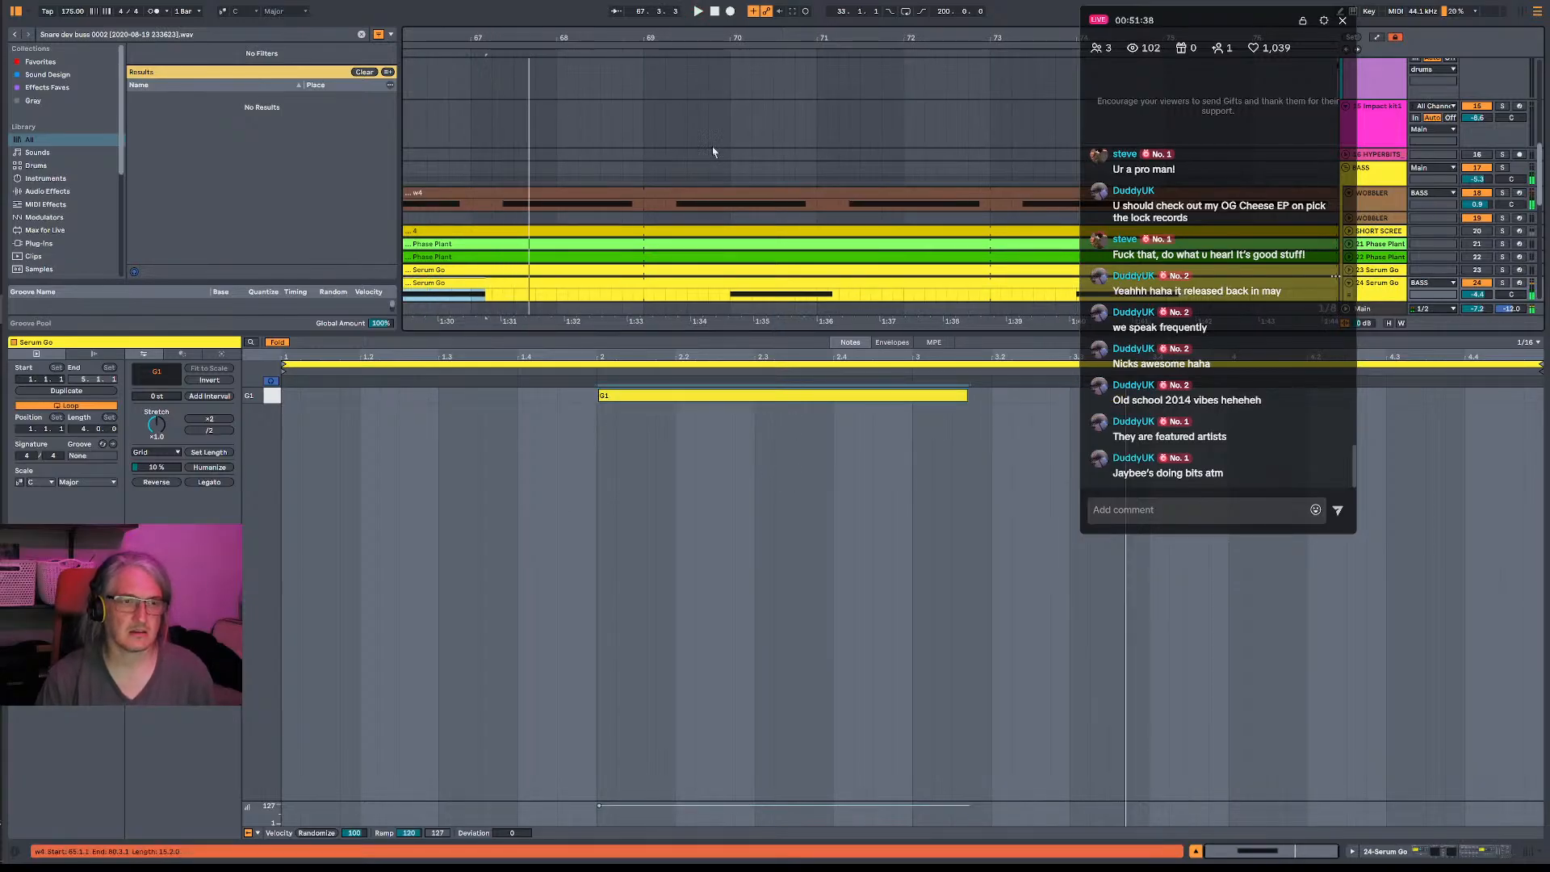
{"action": "left_click", "coordinate": [636, 396]}
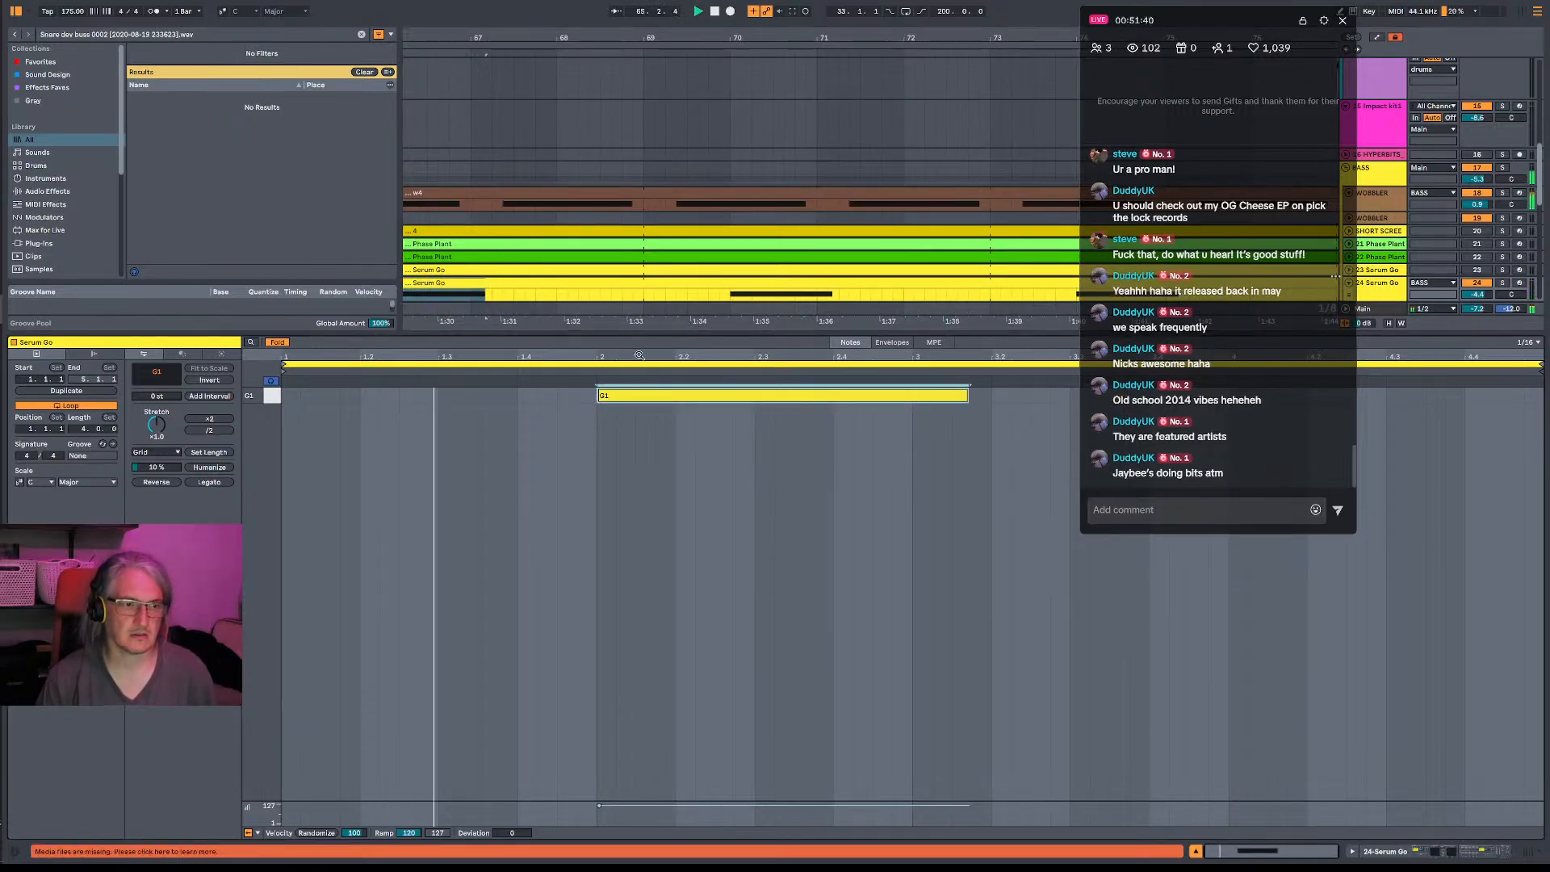
{"action": "key", "text": "space"}
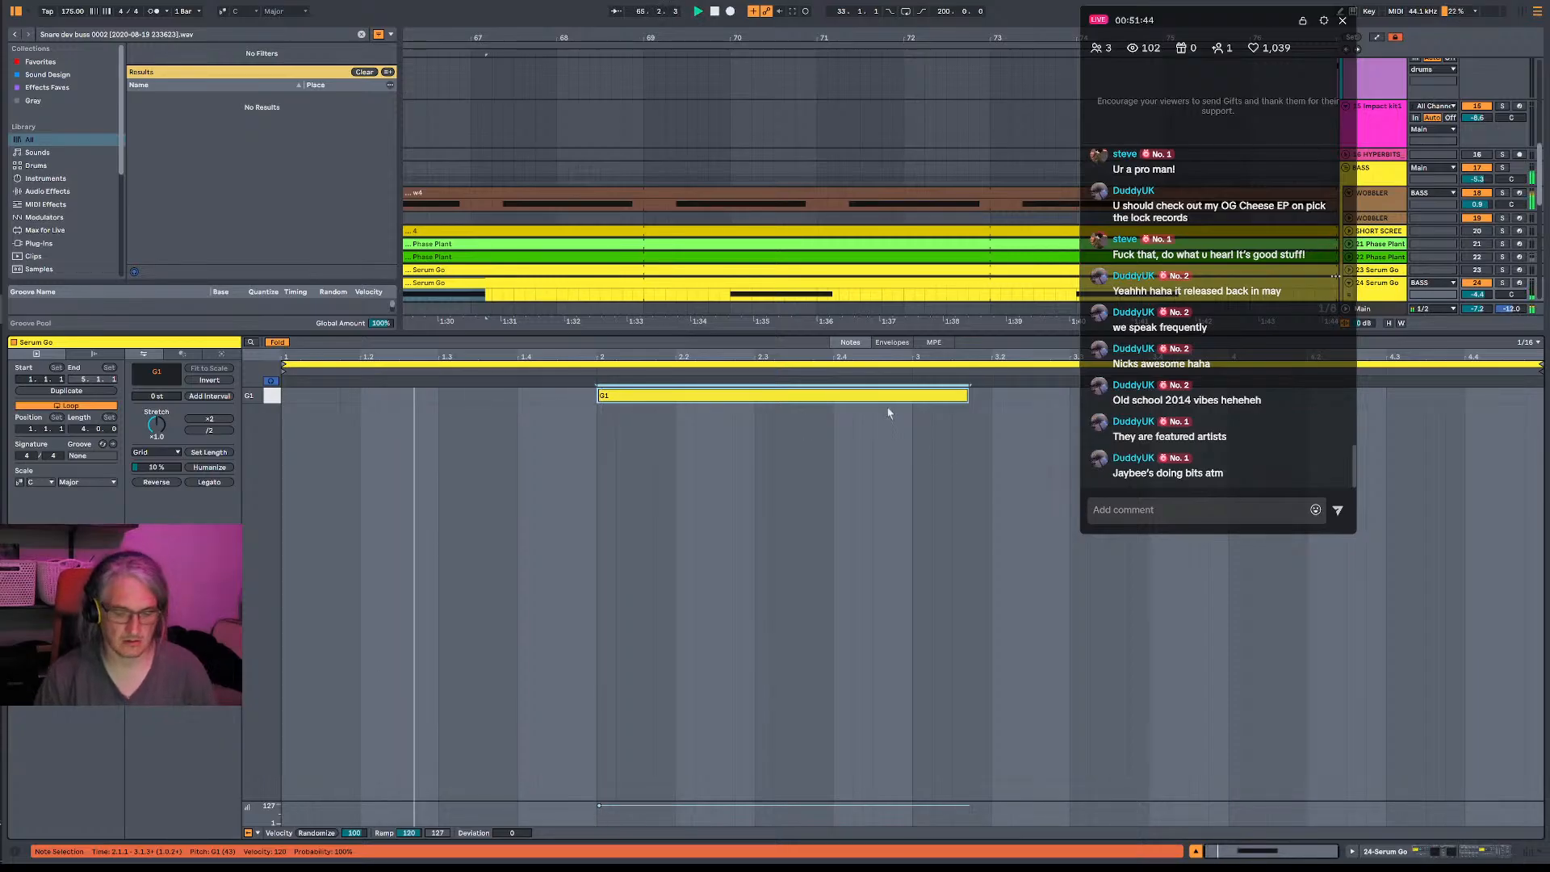
- Compare the drop with the G1 note deactivated and reactivated, replaying it from bar 65
{"action": "key", "text": "0"}
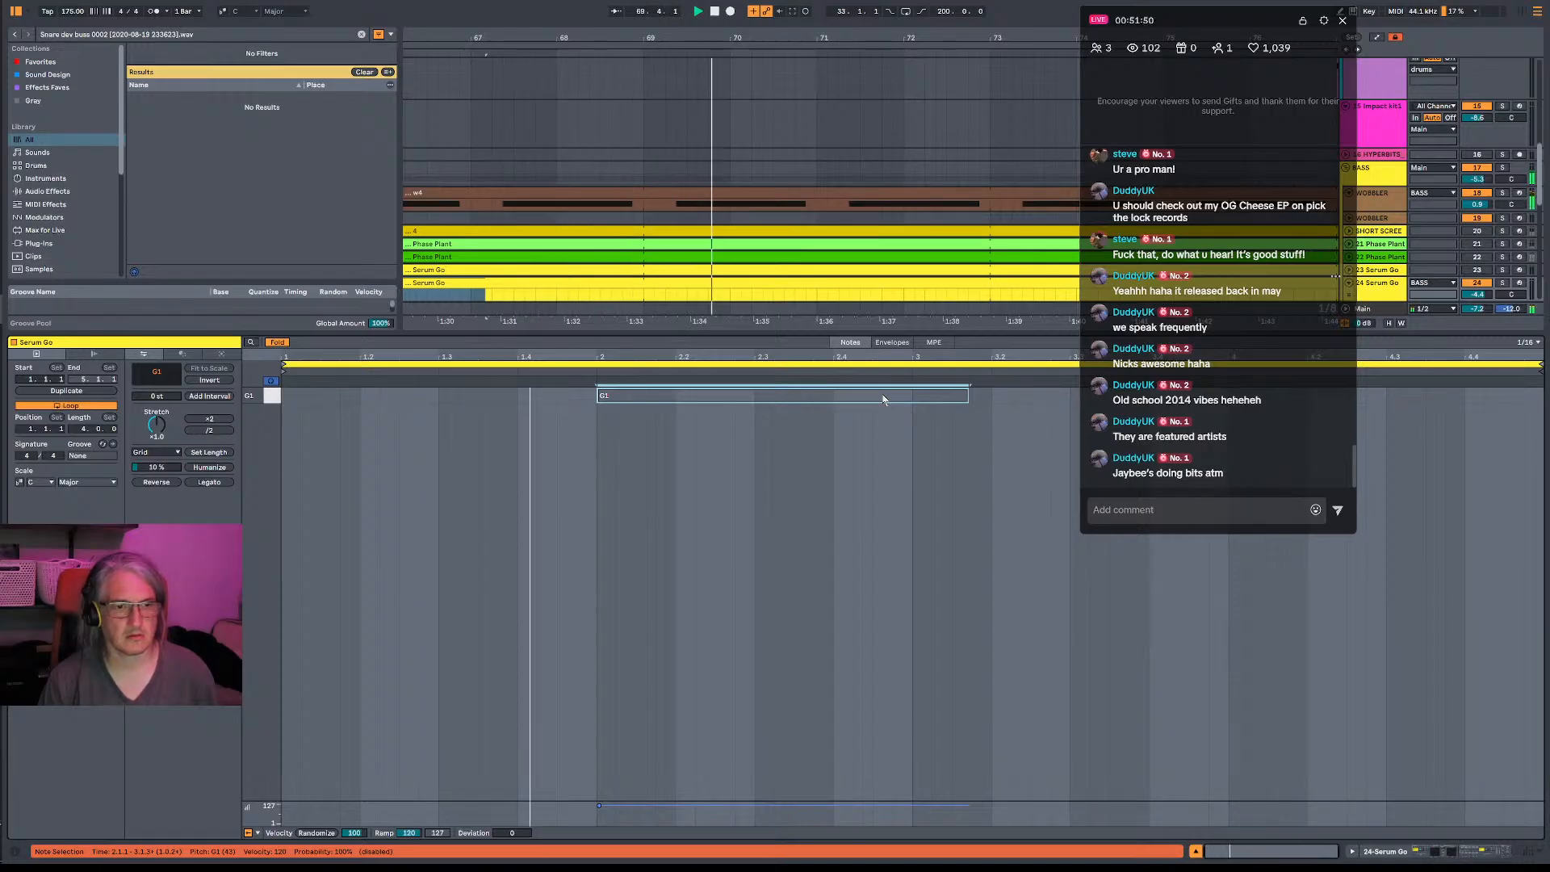
{"action": "key", "text": "0"}
{"action": "mouse_move", "coordinate": [773, 38]}
{"action": "left_mouse_down"}
{"action": "mouse_move", "coordinate": [807, 16]}
{"action": "mouse_move", "coordinate": [773, 64]}
{"action": "left_mouse_up"}
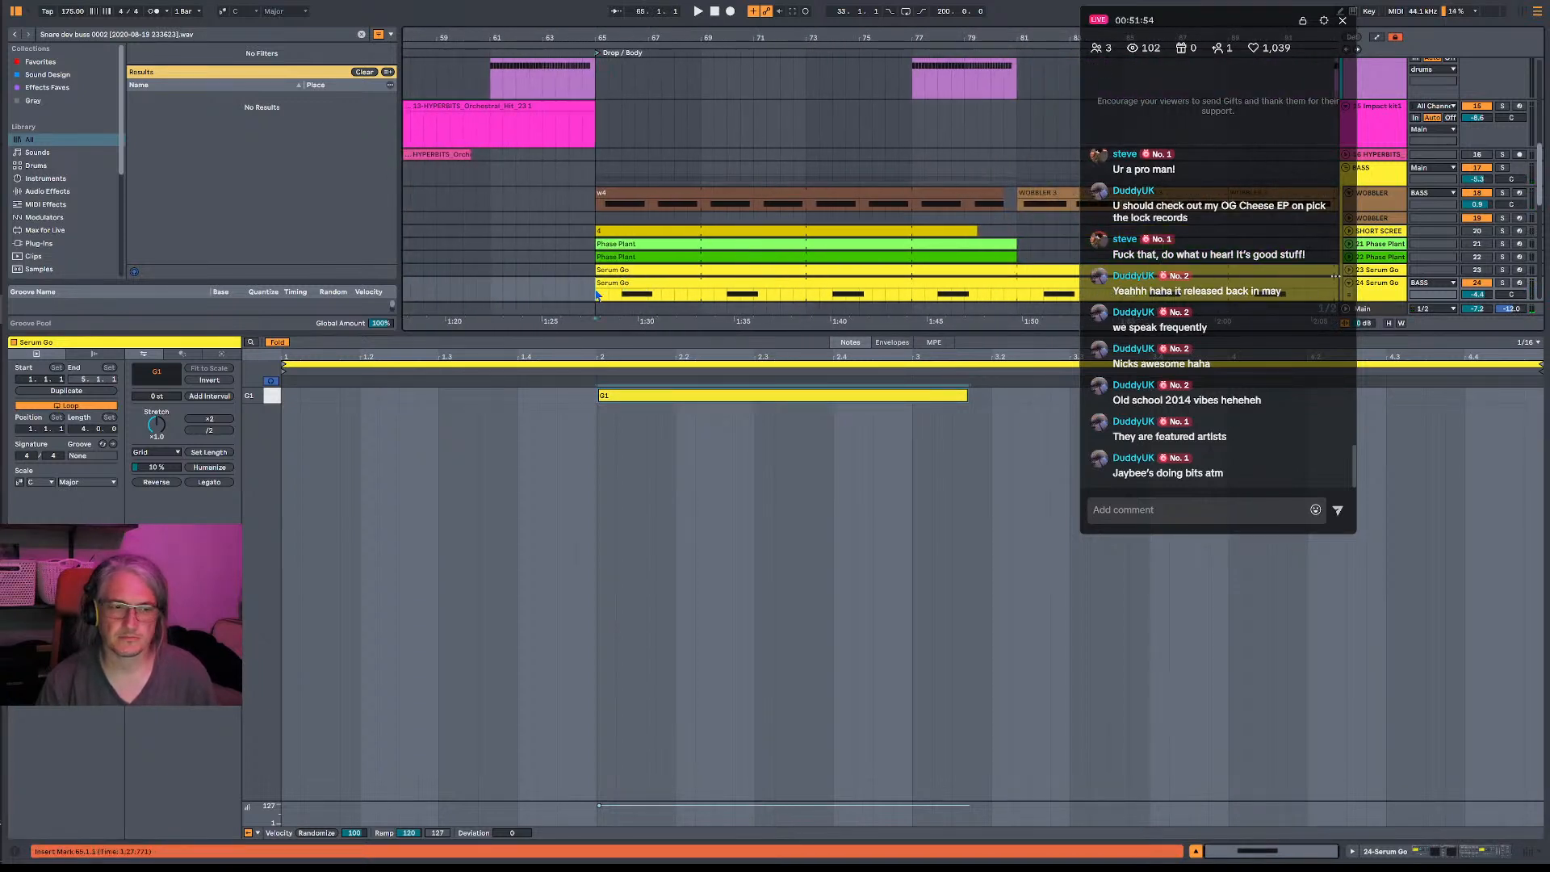
{"action": "key", "text": "space"}
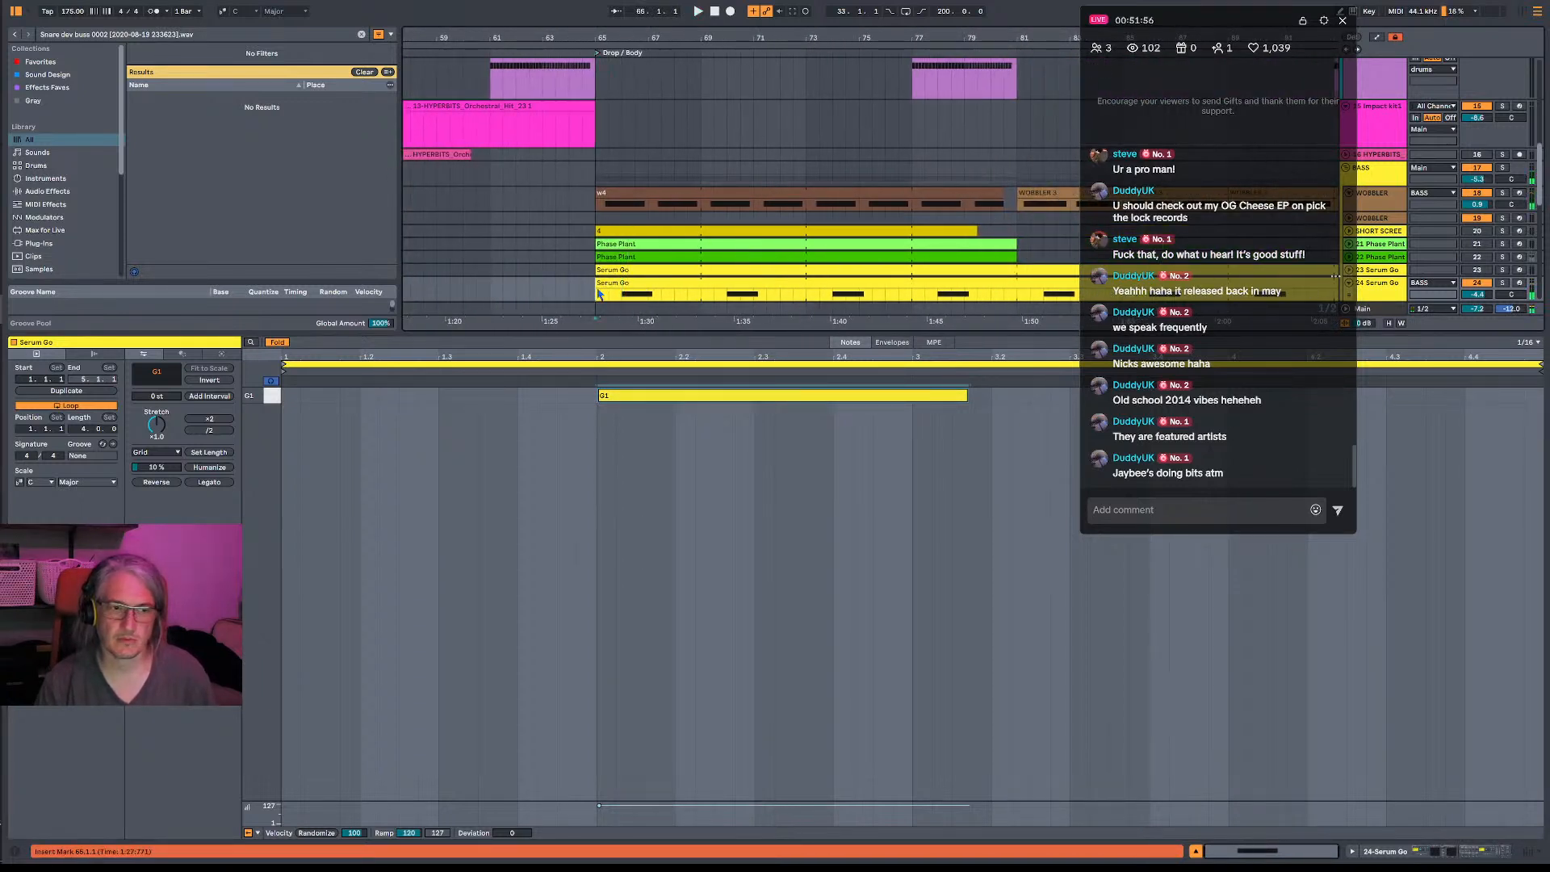
- Replay from bar 64 into the drop while looking over the bass and drum tracks
{"action": "scroll", "coordinate": [1027, 285], "scroll_direction": "down", "scroll_amount": 5}
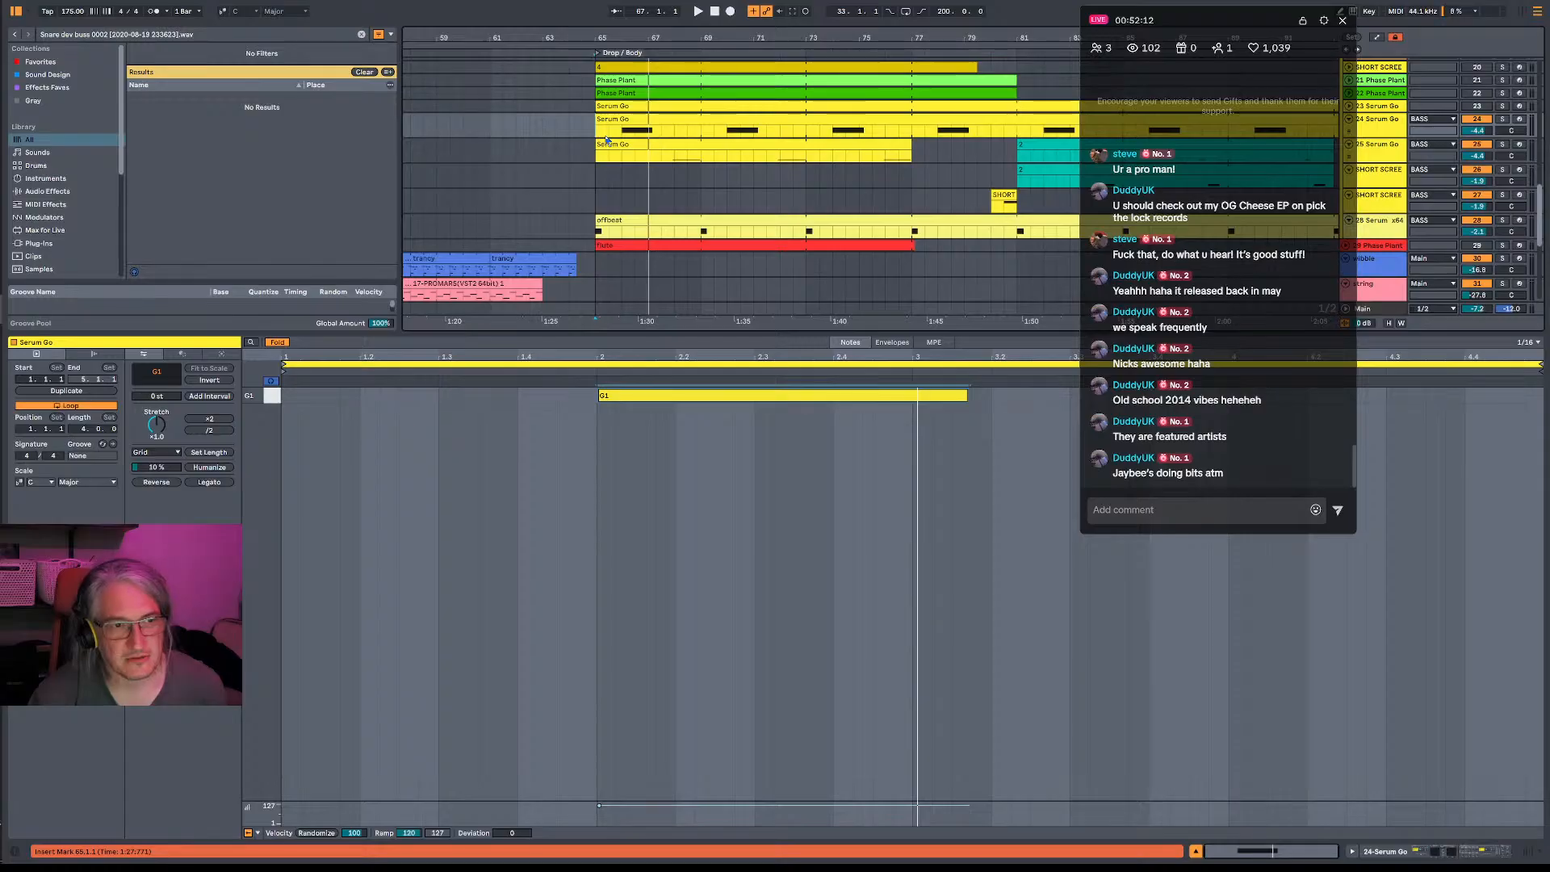
{"action": "left_click_drag", "start_coordinate": [599, 131], "coordinate": [575, 151]}
{"action": "left_click", "coordinate": [555, 152]}
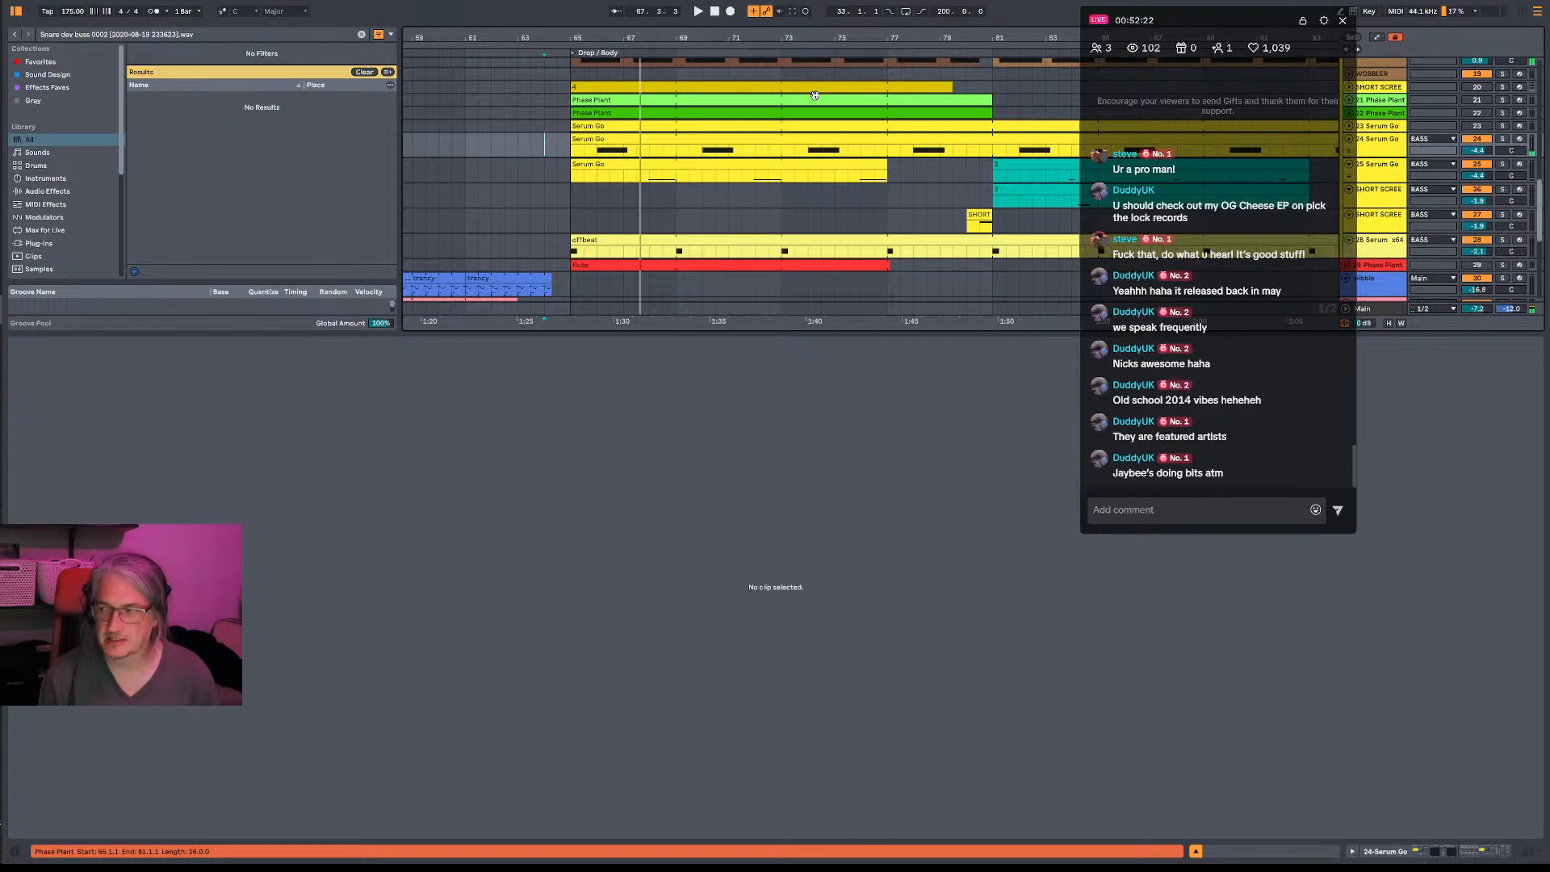
{"action": "scroll", "coordinate": [778, 204], "scroll_direction": "up", "scroll_amount": 10}
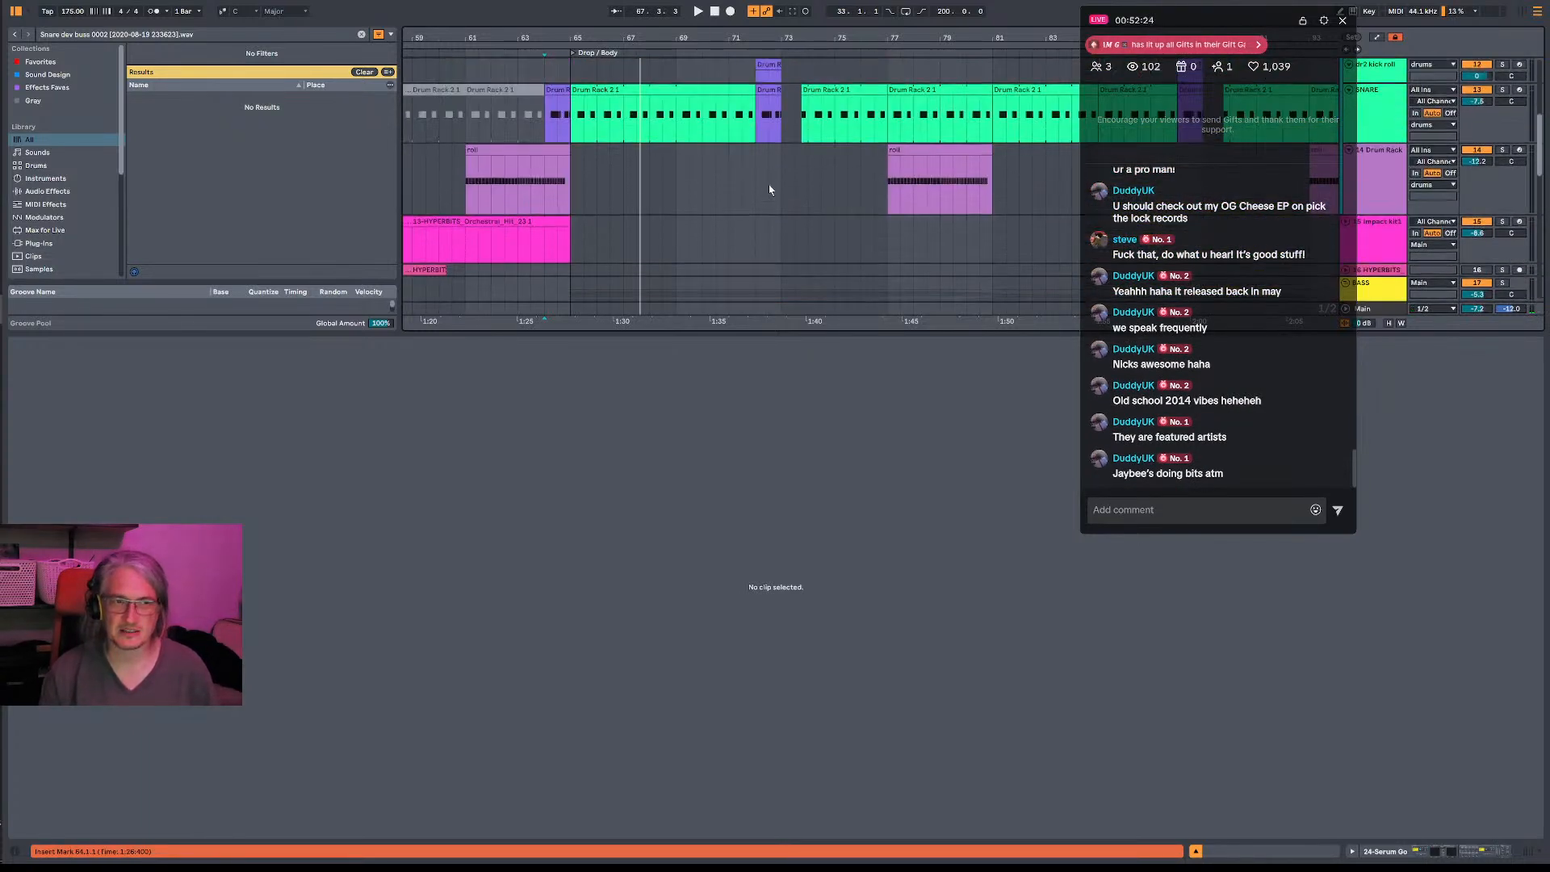
{"action": "scroll", "coordinate": [777, 203], "scroll_direction": "up", "scroll_amount": 1}
{"action": "key", "text": "space"}
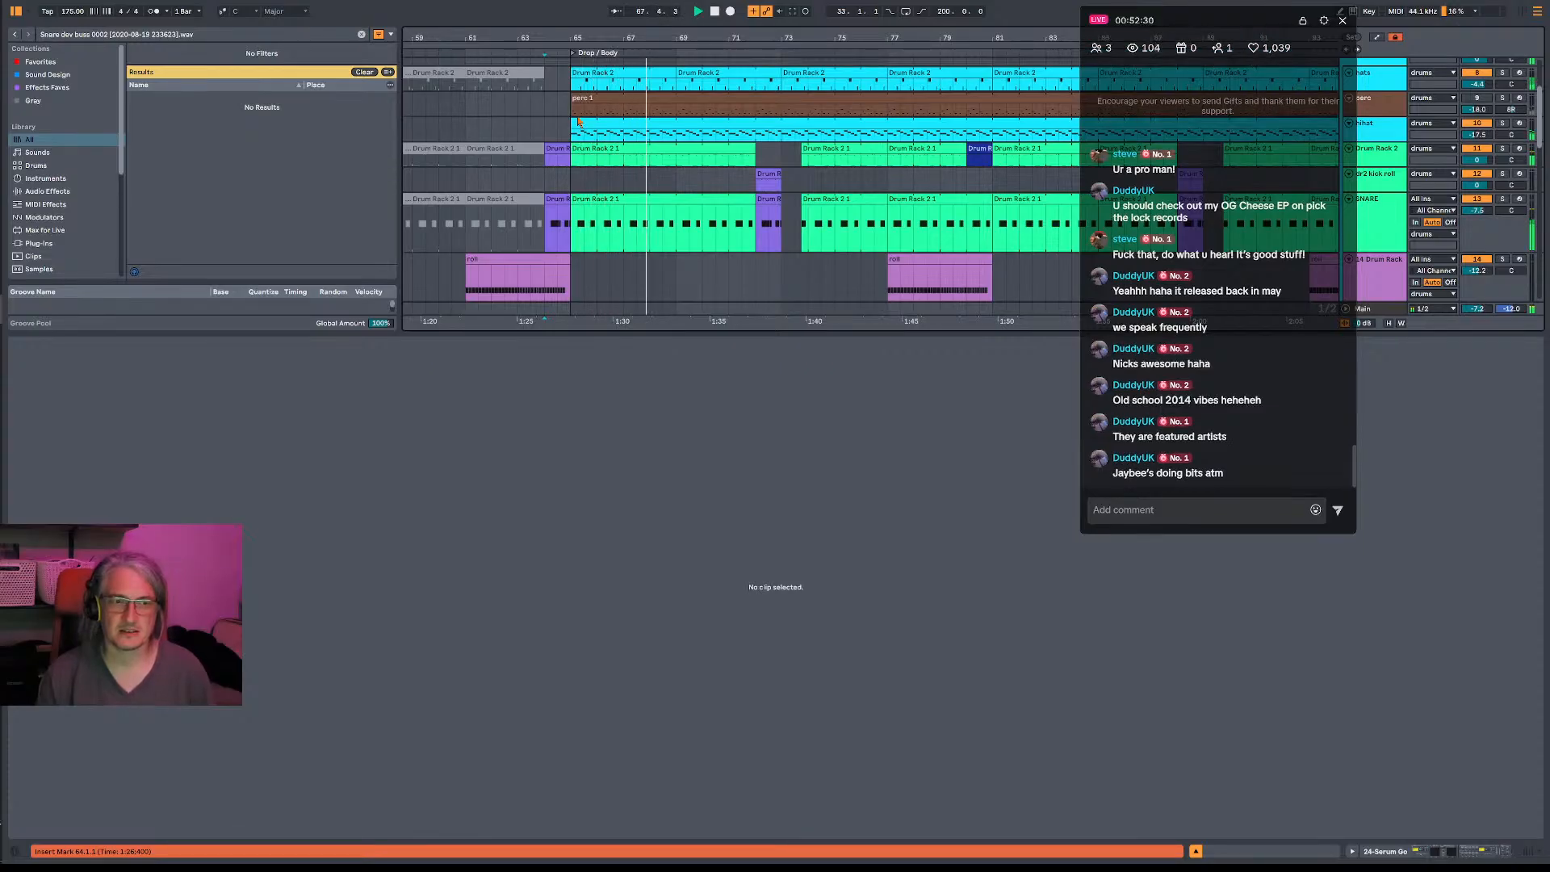
{"action": "scroll", "coordinate": [675, 185], "scroll_direction": "down", "scroll_amount": 10}
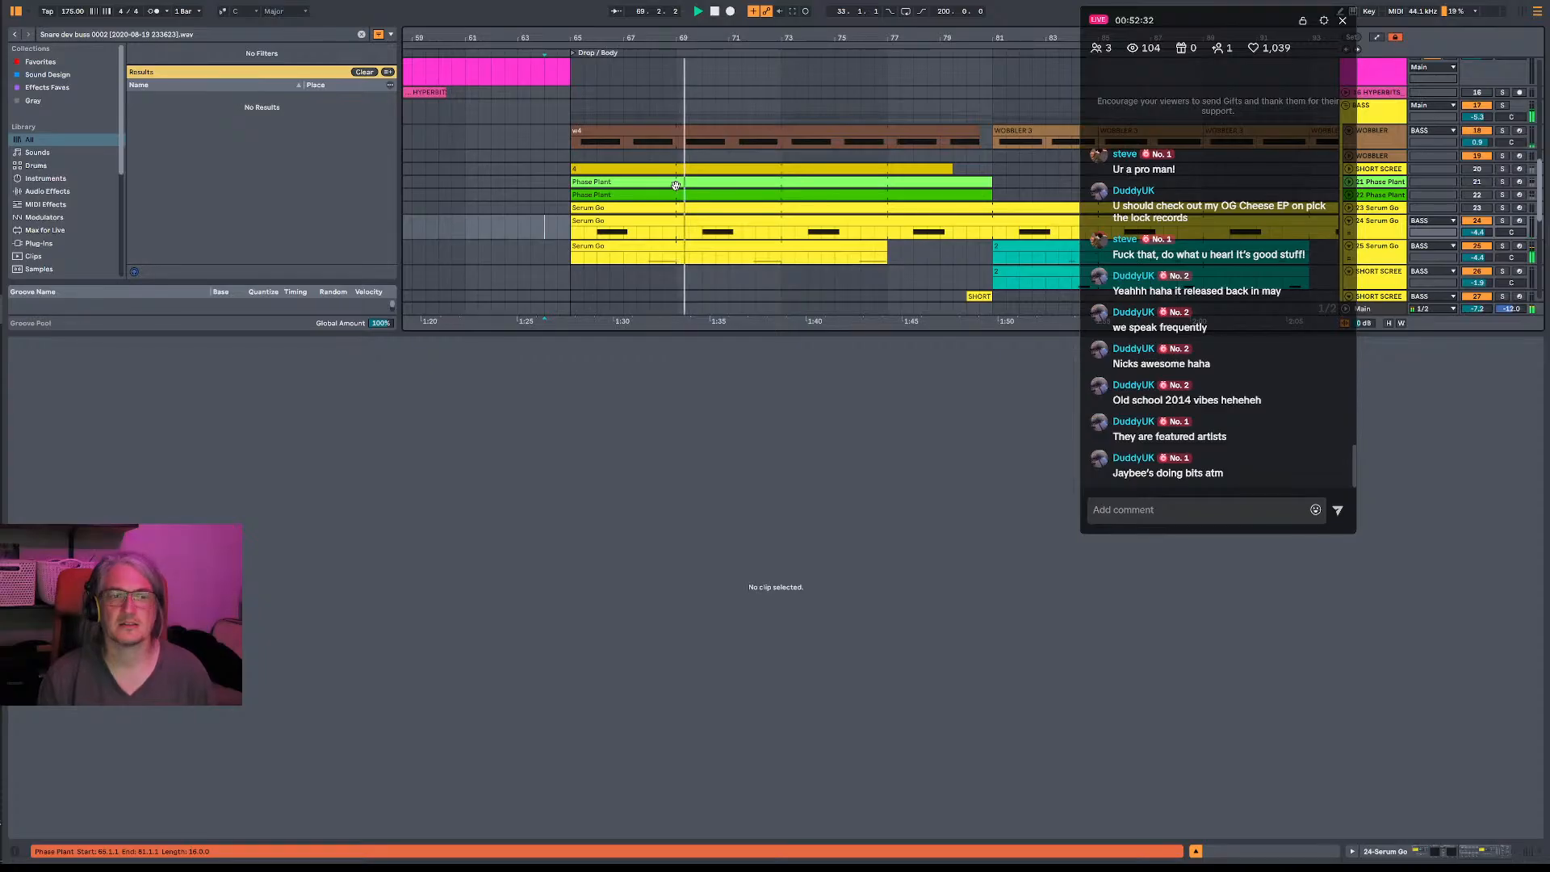
- Open Pro-Q 3 on the 24 Serum Go track and sweep a deep bell cut from the low mids up to about 5 kHz
{"action": "double_click", "coordinate": [1392, 232]}
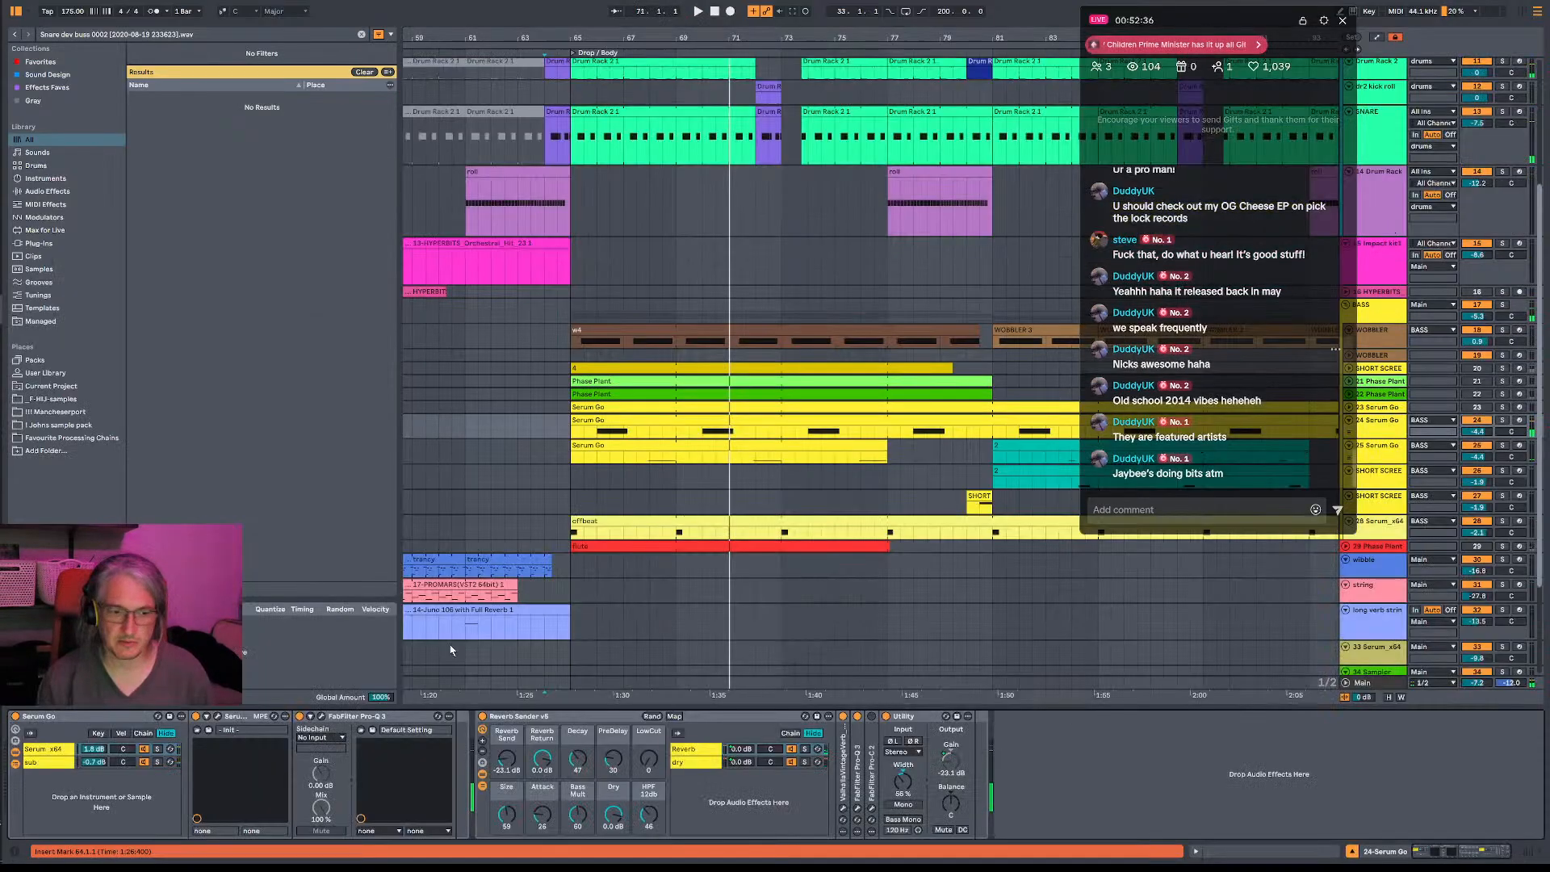
{"action": "left_click", "coordinate": [322, 717]}
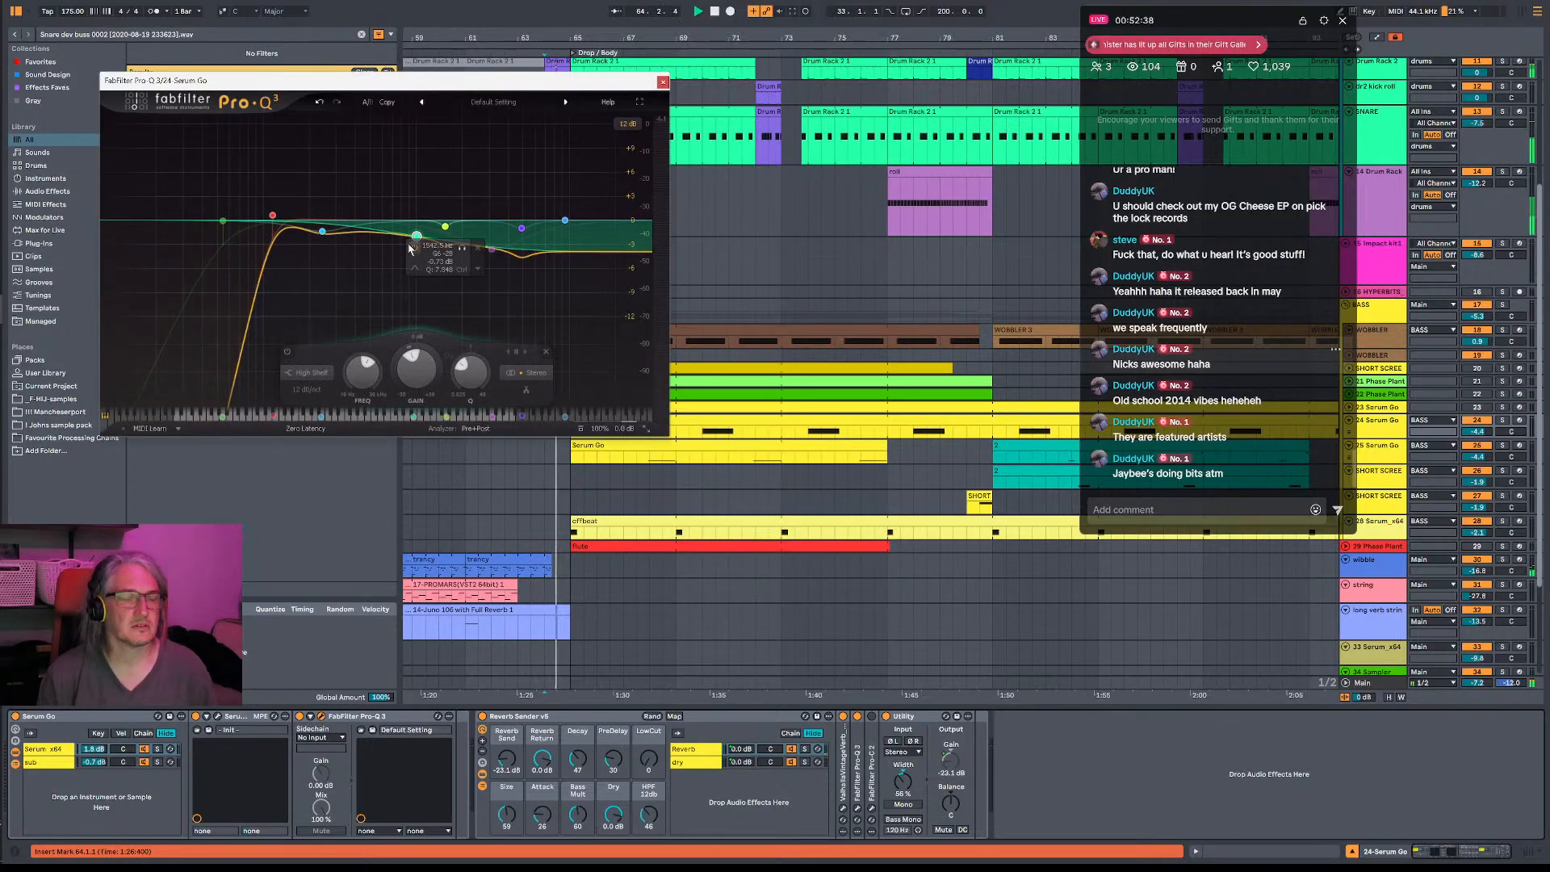
{"action": "left_click_drag", "start_coordinate": [491, 250], "coordinate": [408, 297]}
{"action": "left_click_drag", "start_coordinate": [410, 298], "coordinate": [412, 300]}
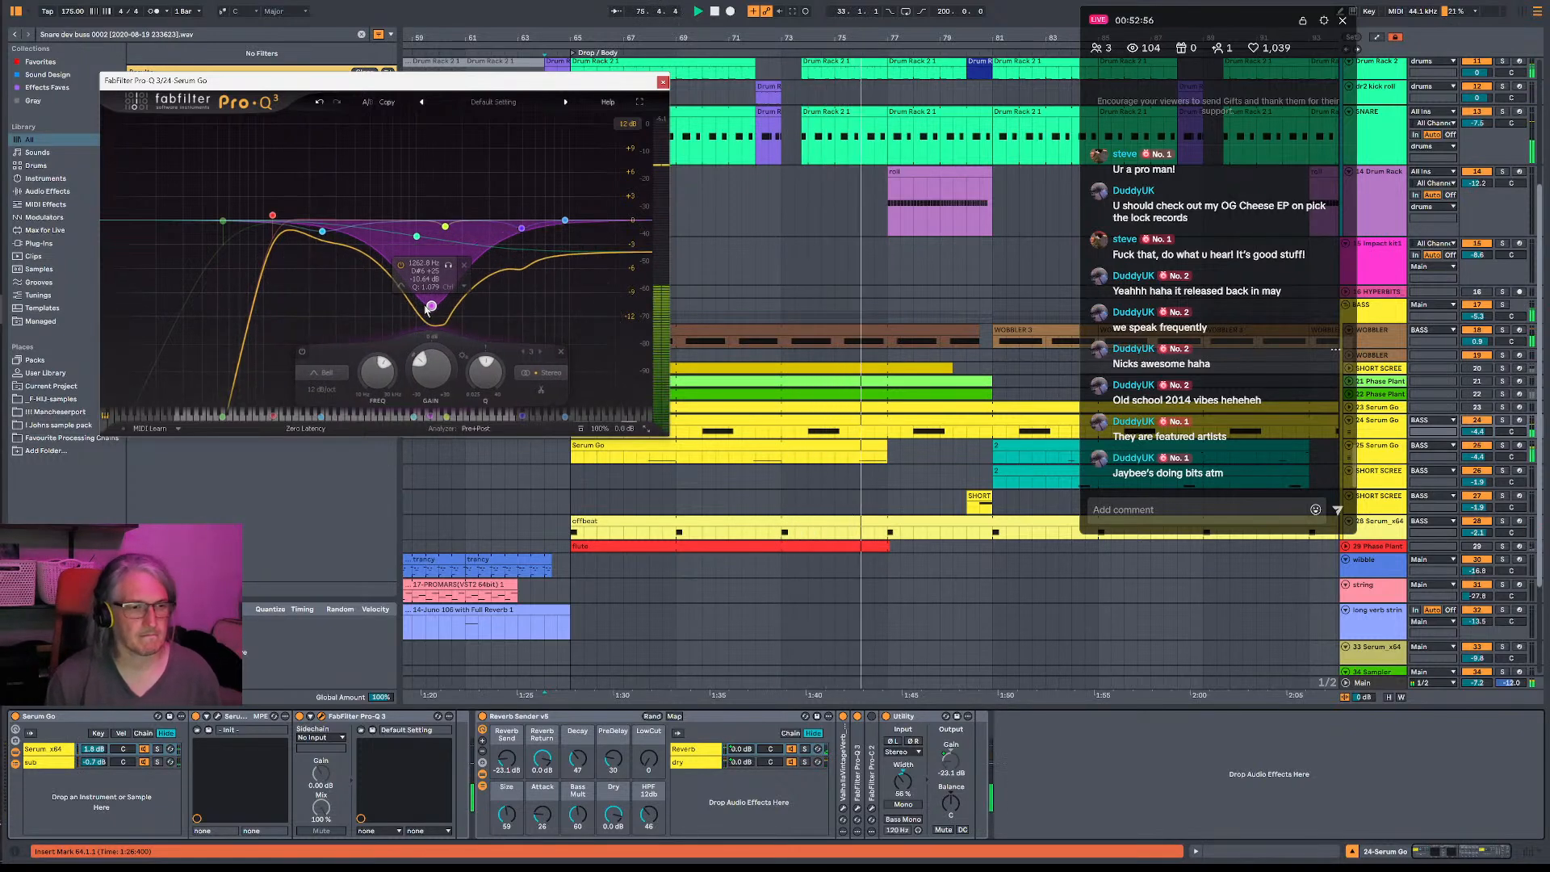
{"action": "left_click_drag", "start_coordinate": [412, 299], "coordinate": [450, 295]}
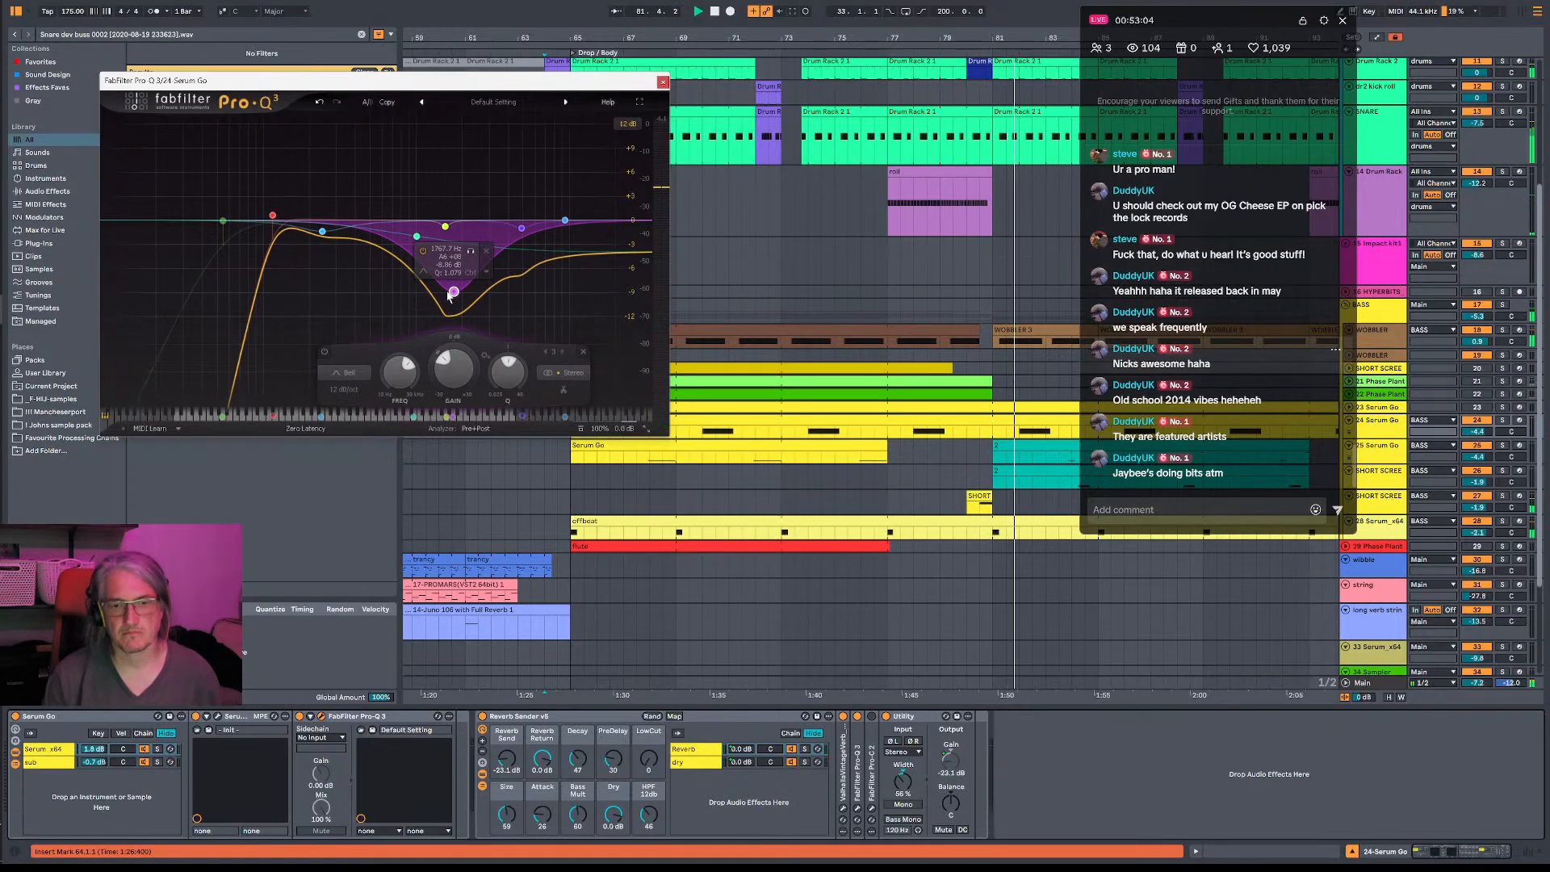
{"action": "left_click_drag", "start_coordinate": [449, 296], "coordinate": [523, 307]}
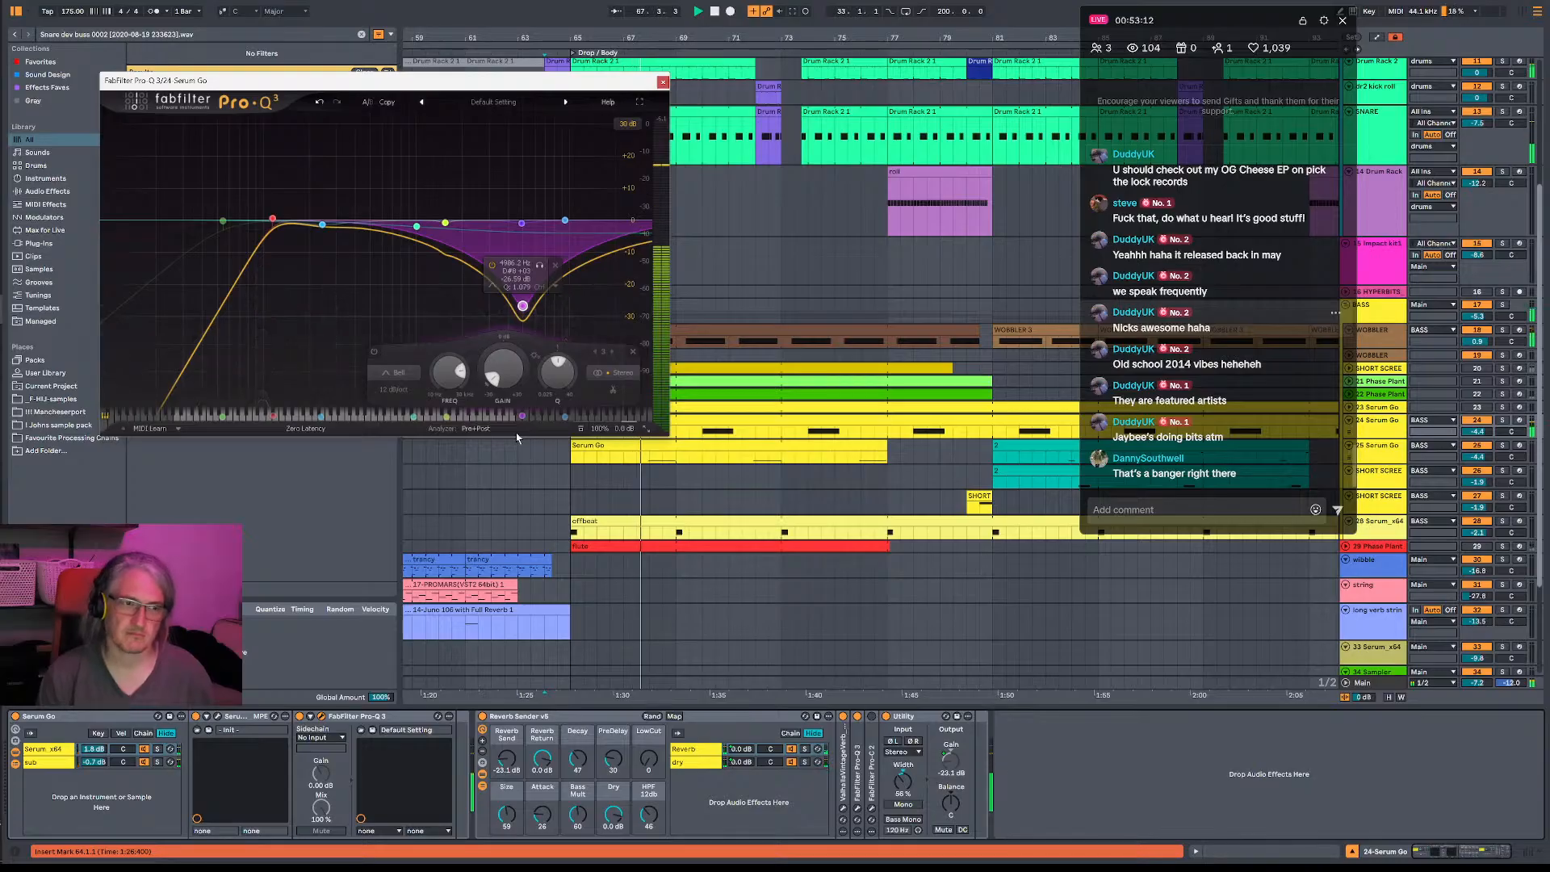
- Lower the bell's frequency to about 2.9 kHz with a cut of about 24 dB while replaying the section
{"action": "key", "text": "space"}
{"action": "left_click_drag", "start_coordinate": [516, 439], "coordinate": [509, 426]}
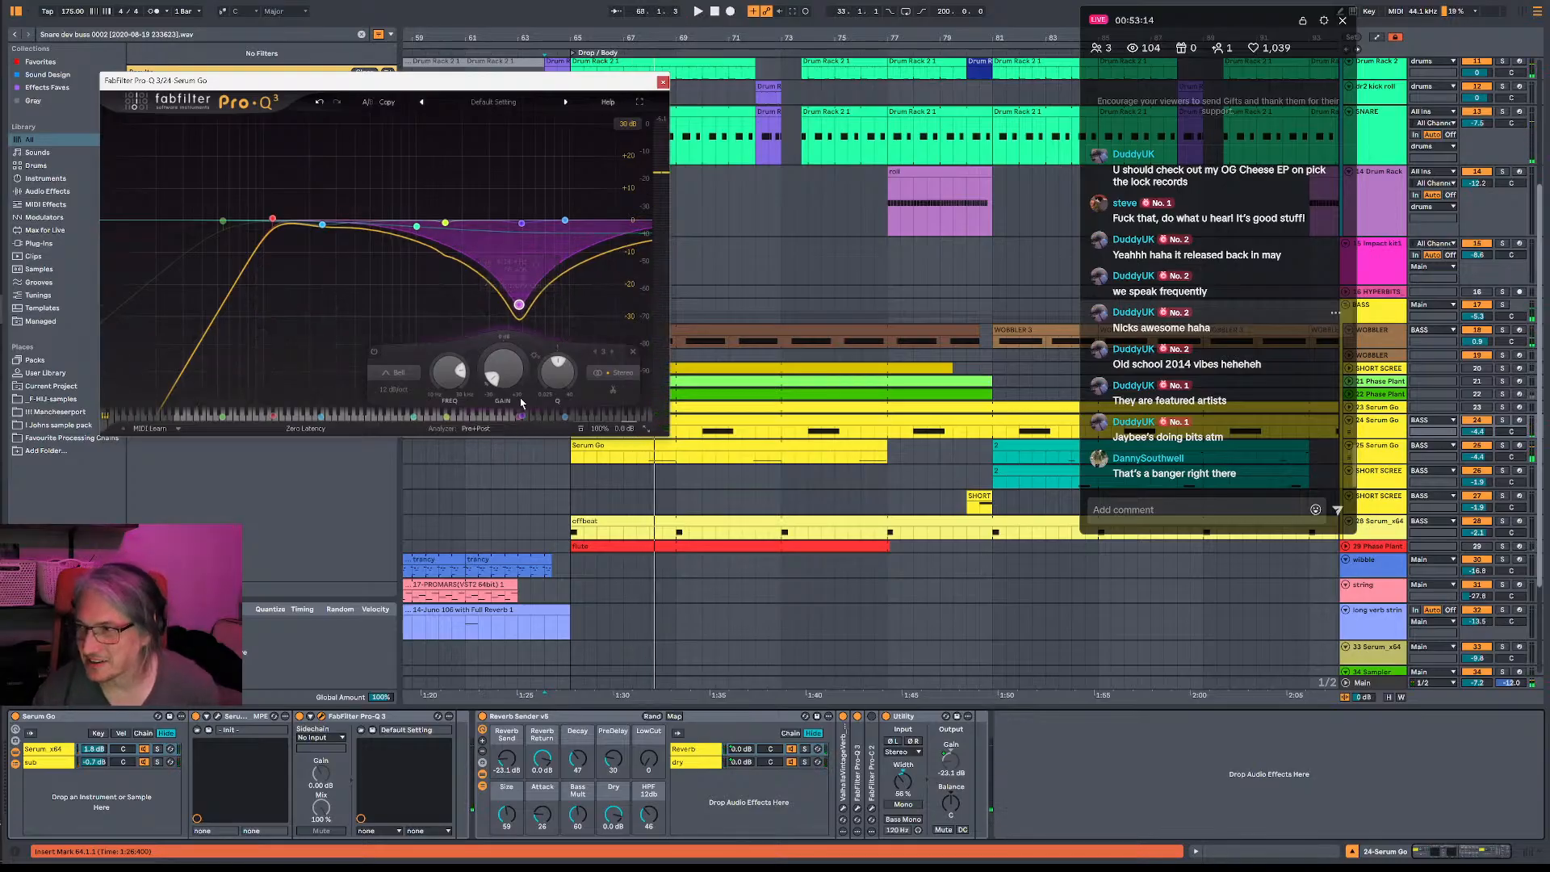
{"action": "key", "text": "space"}
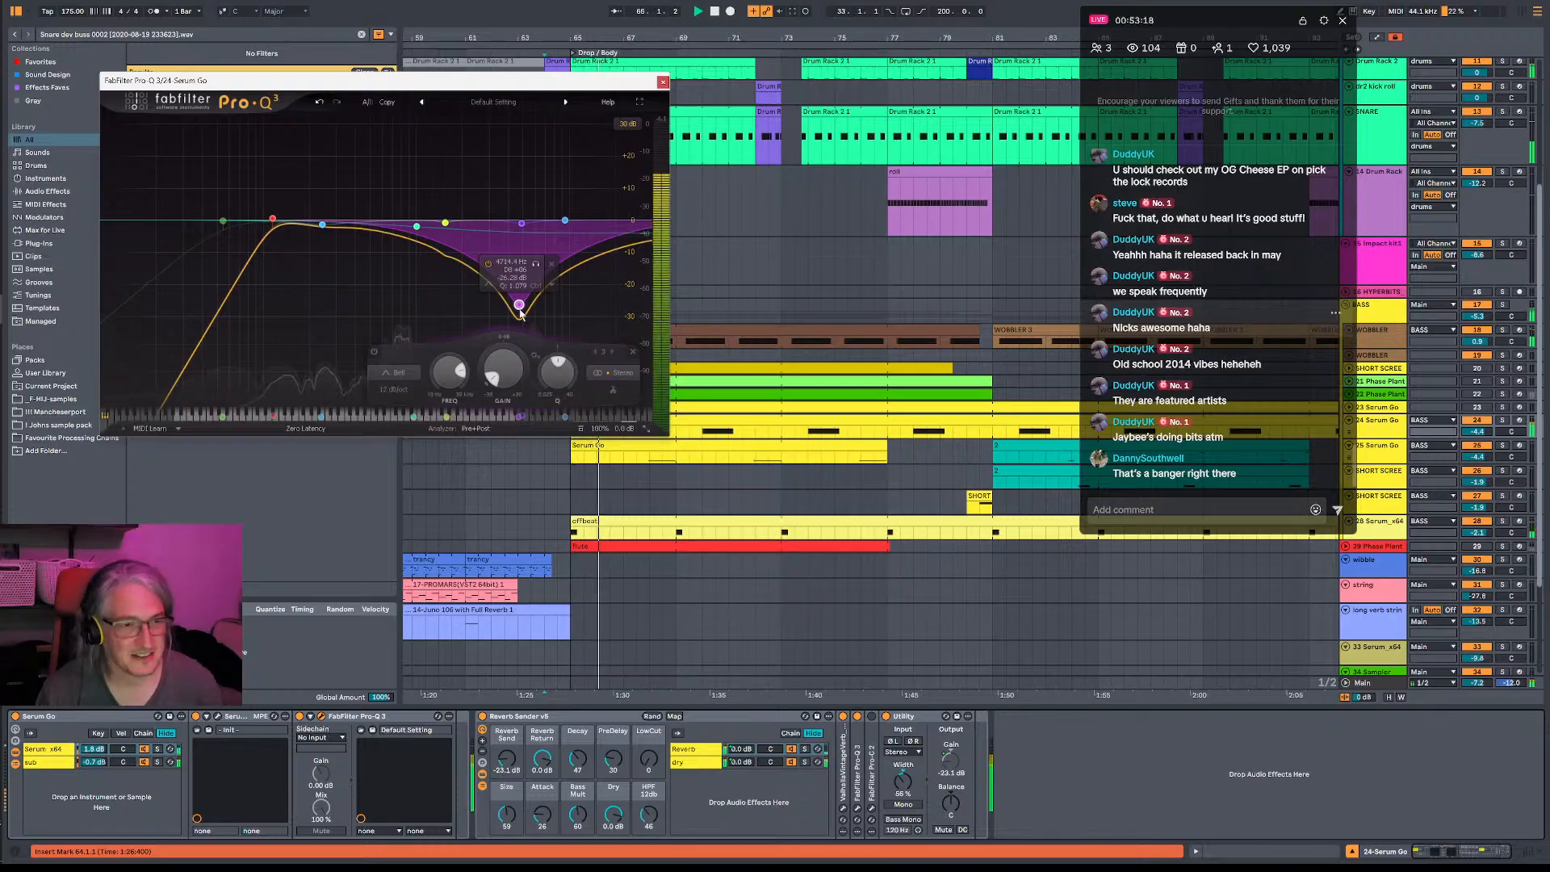
{"action": "left_click_drag", "start_coordinate": [523, 314], "coordinate": [490, 310]}
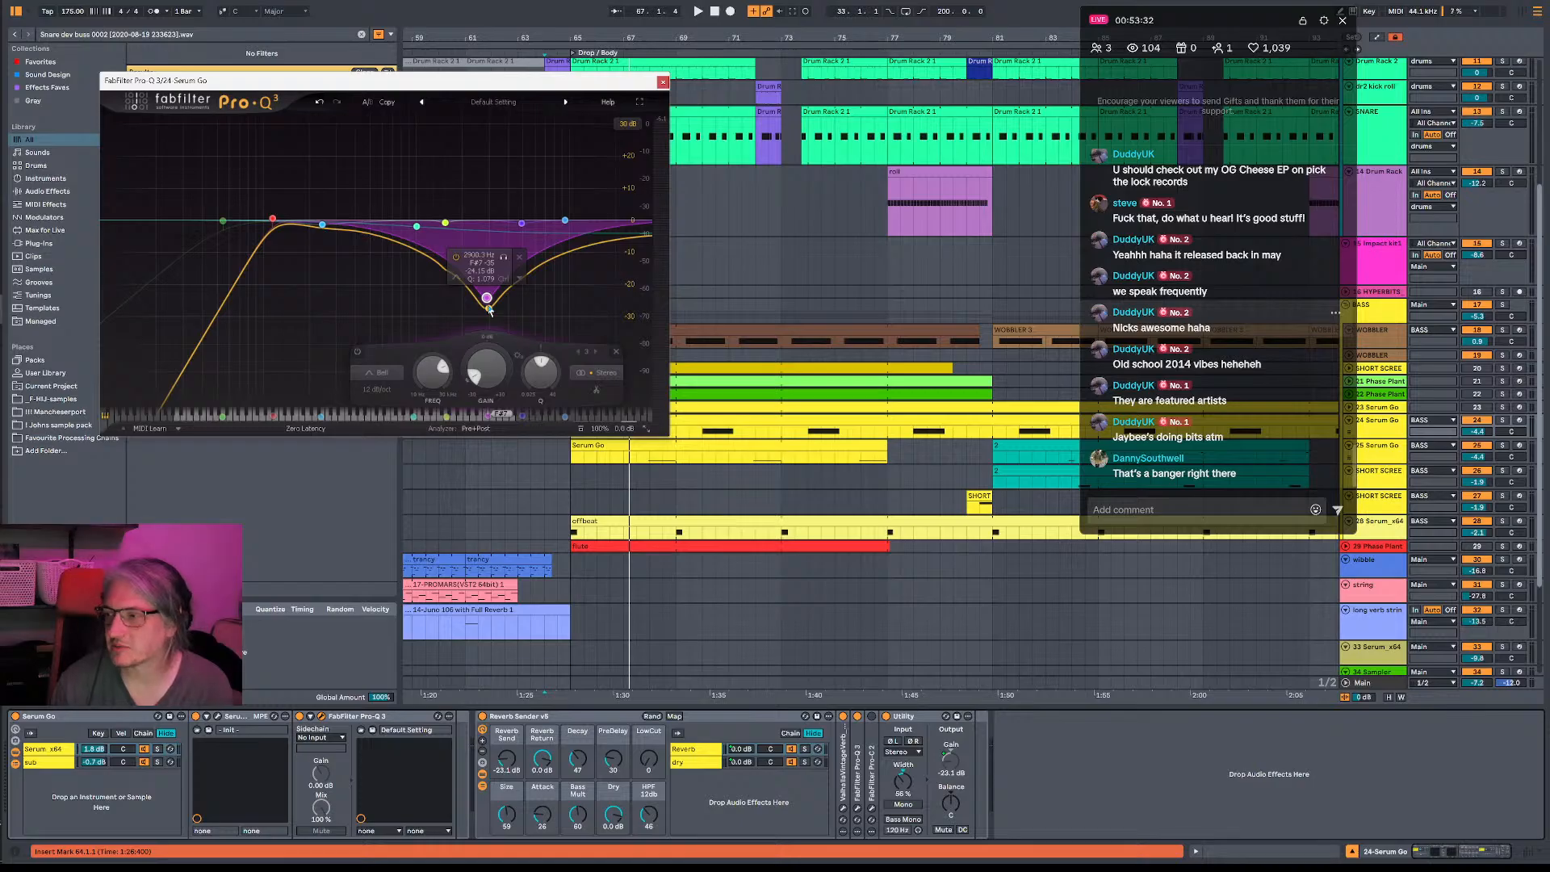
{"action": "key", "text": "space"}
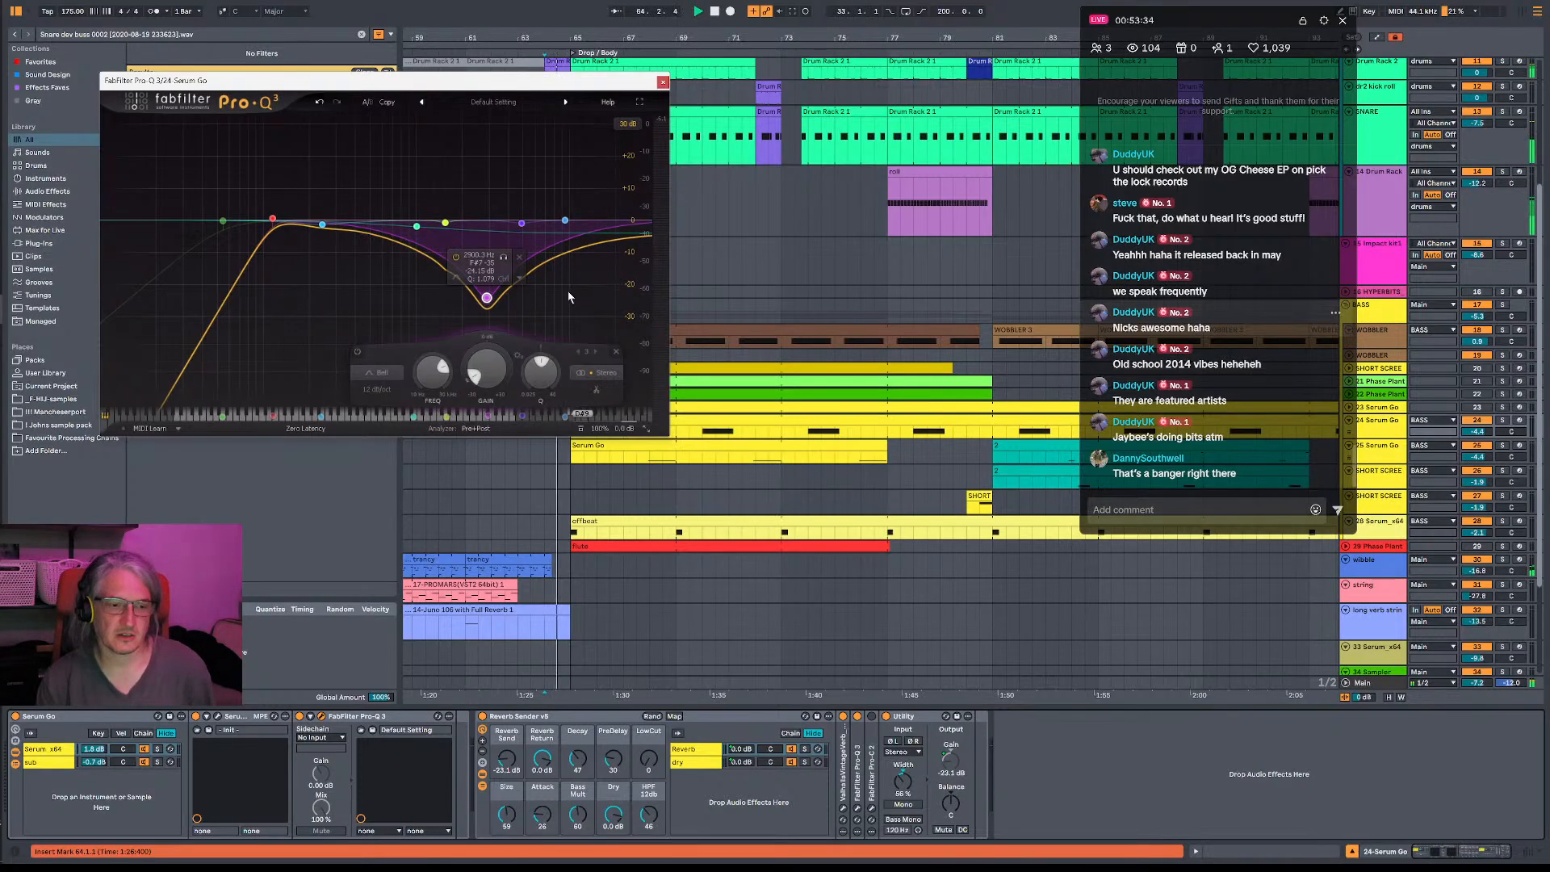
- Replay from bar 65 and reduce the bell to about an 18 dB cut around 2.8 kHz
{"action": "left_click", "coordinate": [572, 631]}
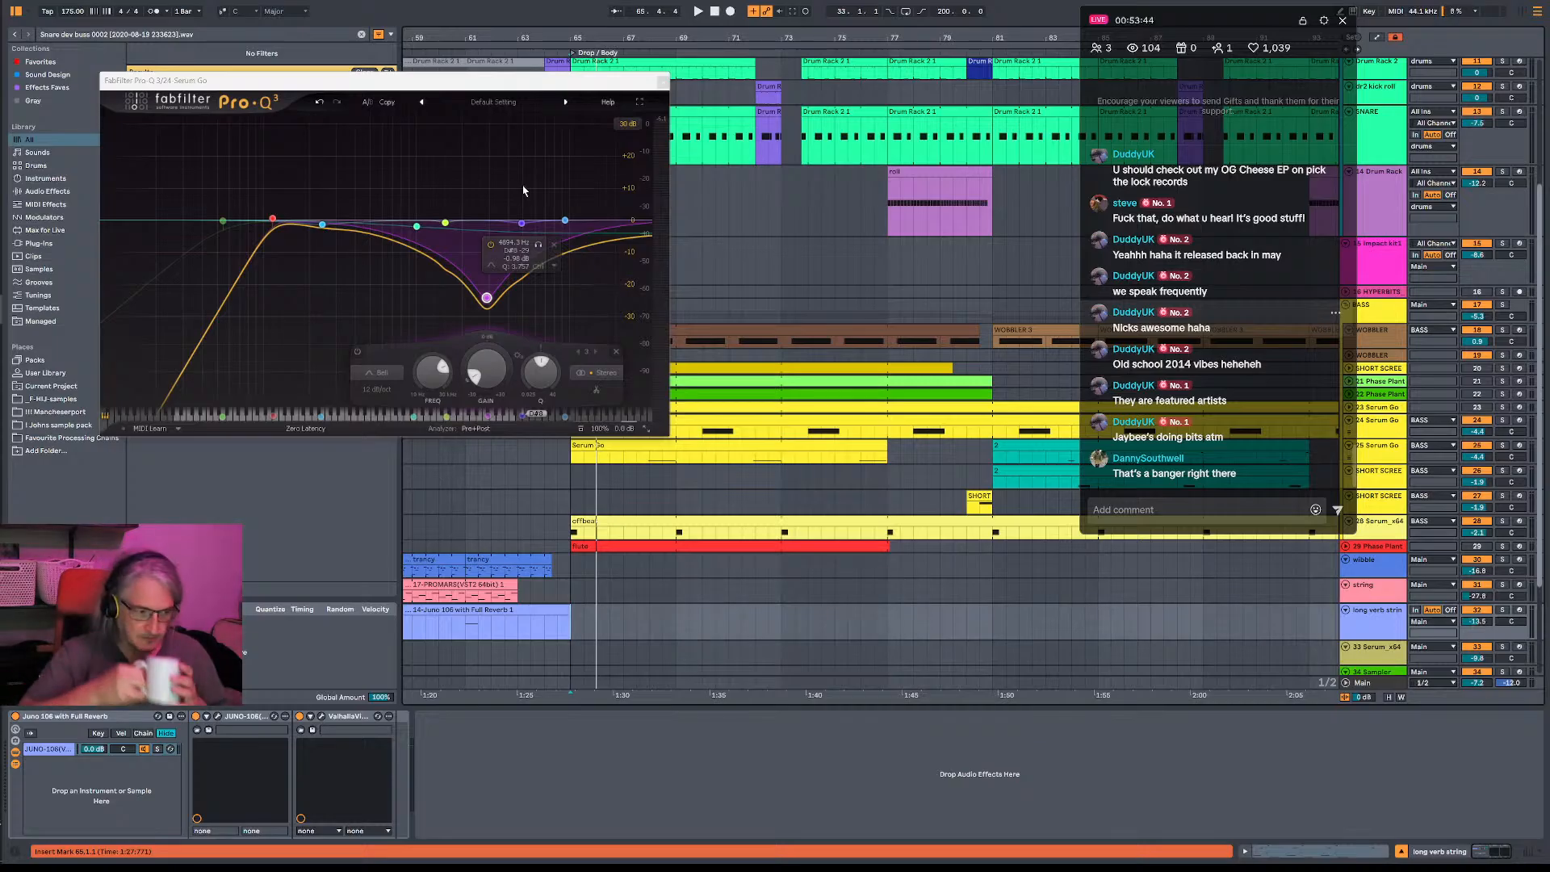
{"action": "key", "text": "space"}
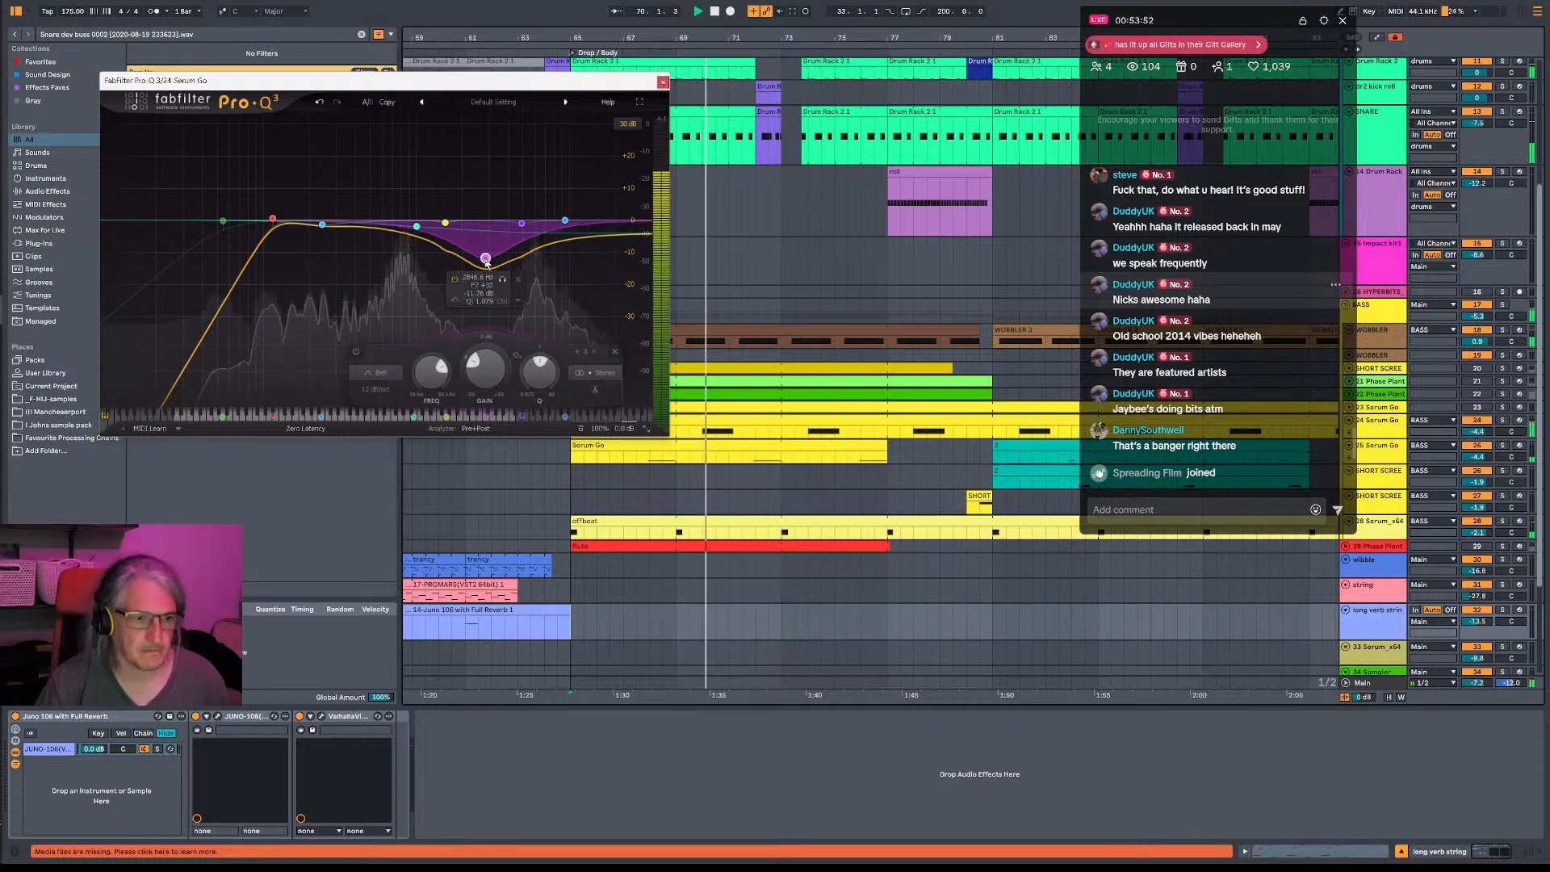
{"action": "mouse_move", "coordinate": [487, 301]}
{"action": "left_mouse_down"}
{"action": "mouse_move", "coordinate": [485, 258]}
{"action": "mouse_move", "coordinate": [490, 280]}
{"action": "left_mouse_up"}
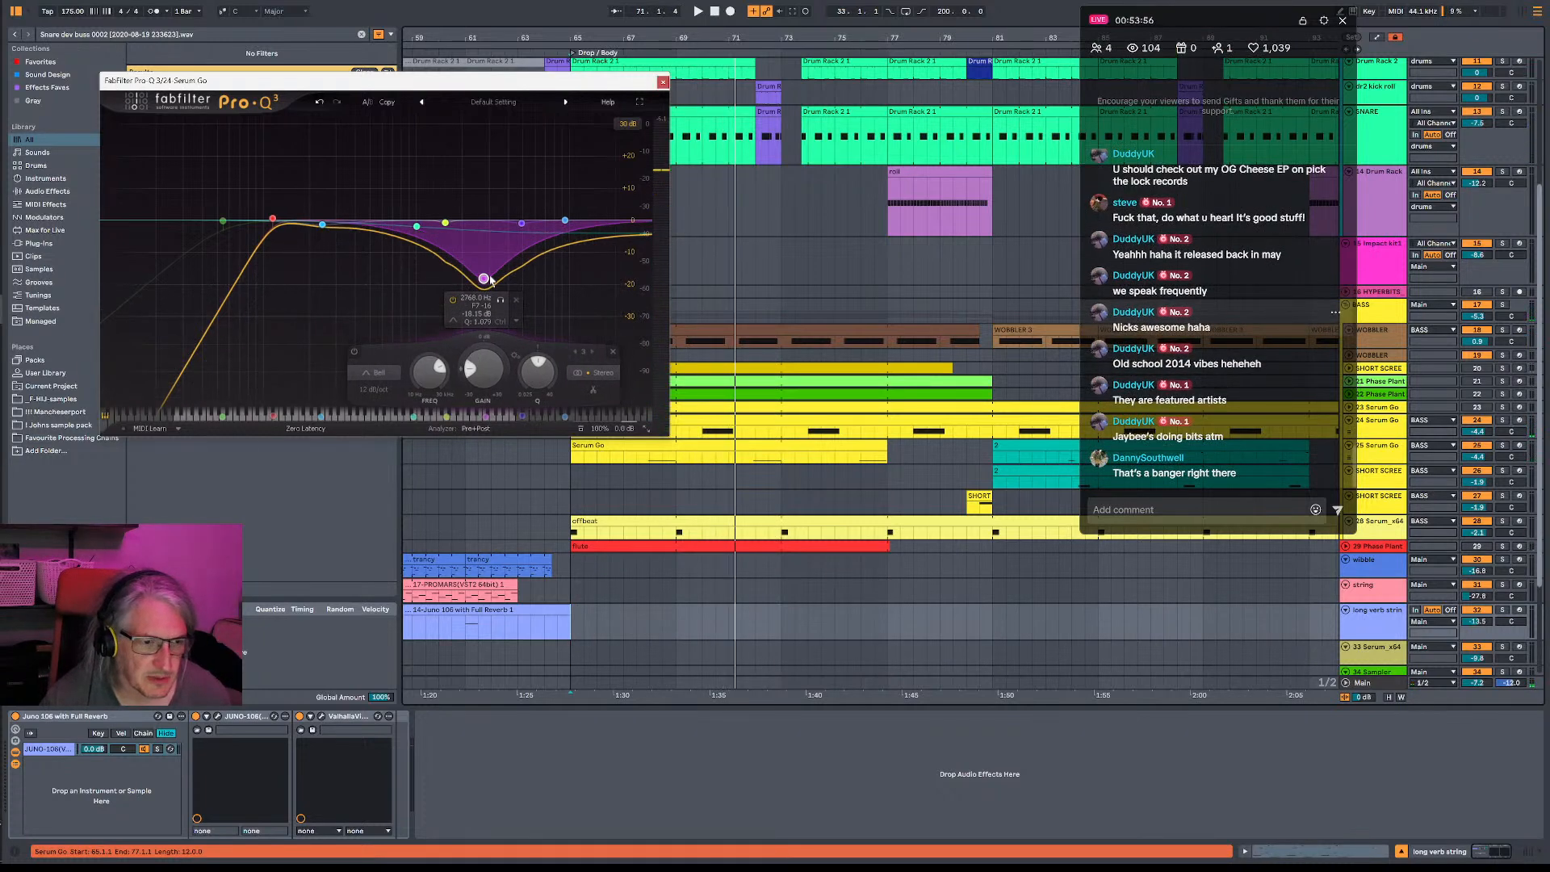
- Move the high shelf up to about 4.4 kHz with a cut of about 8 dB and close the equalizer
{"action": "key", "text": "space"}
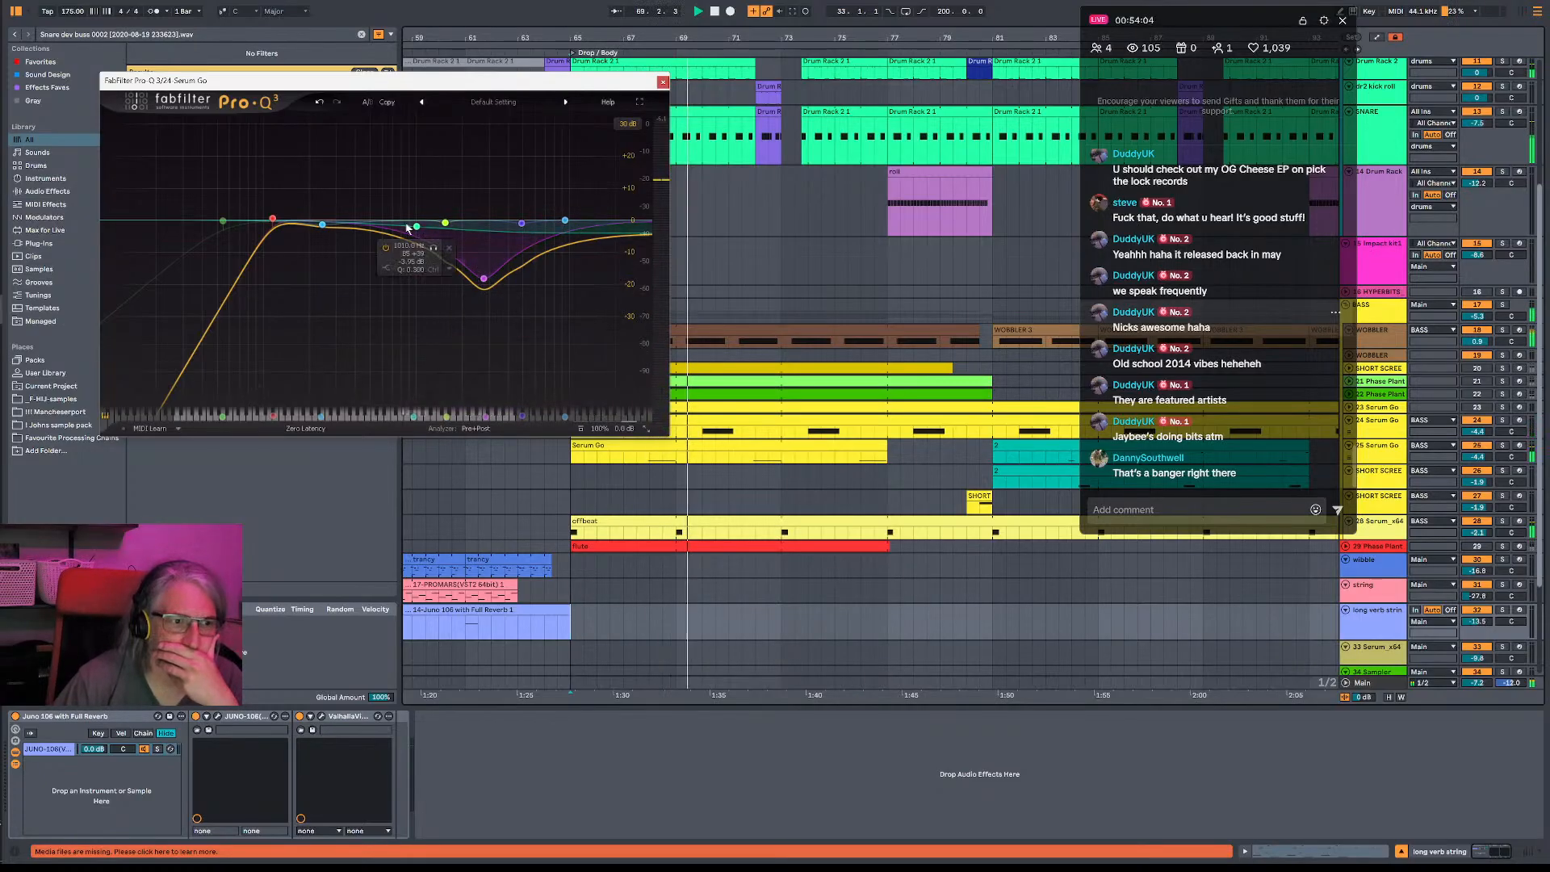
{"action": "left_click", "coordinate": [516, 277]}
{"action": "left_click_drag", "start_coordinate": [515, 277], "coordinate": [515, 242]}
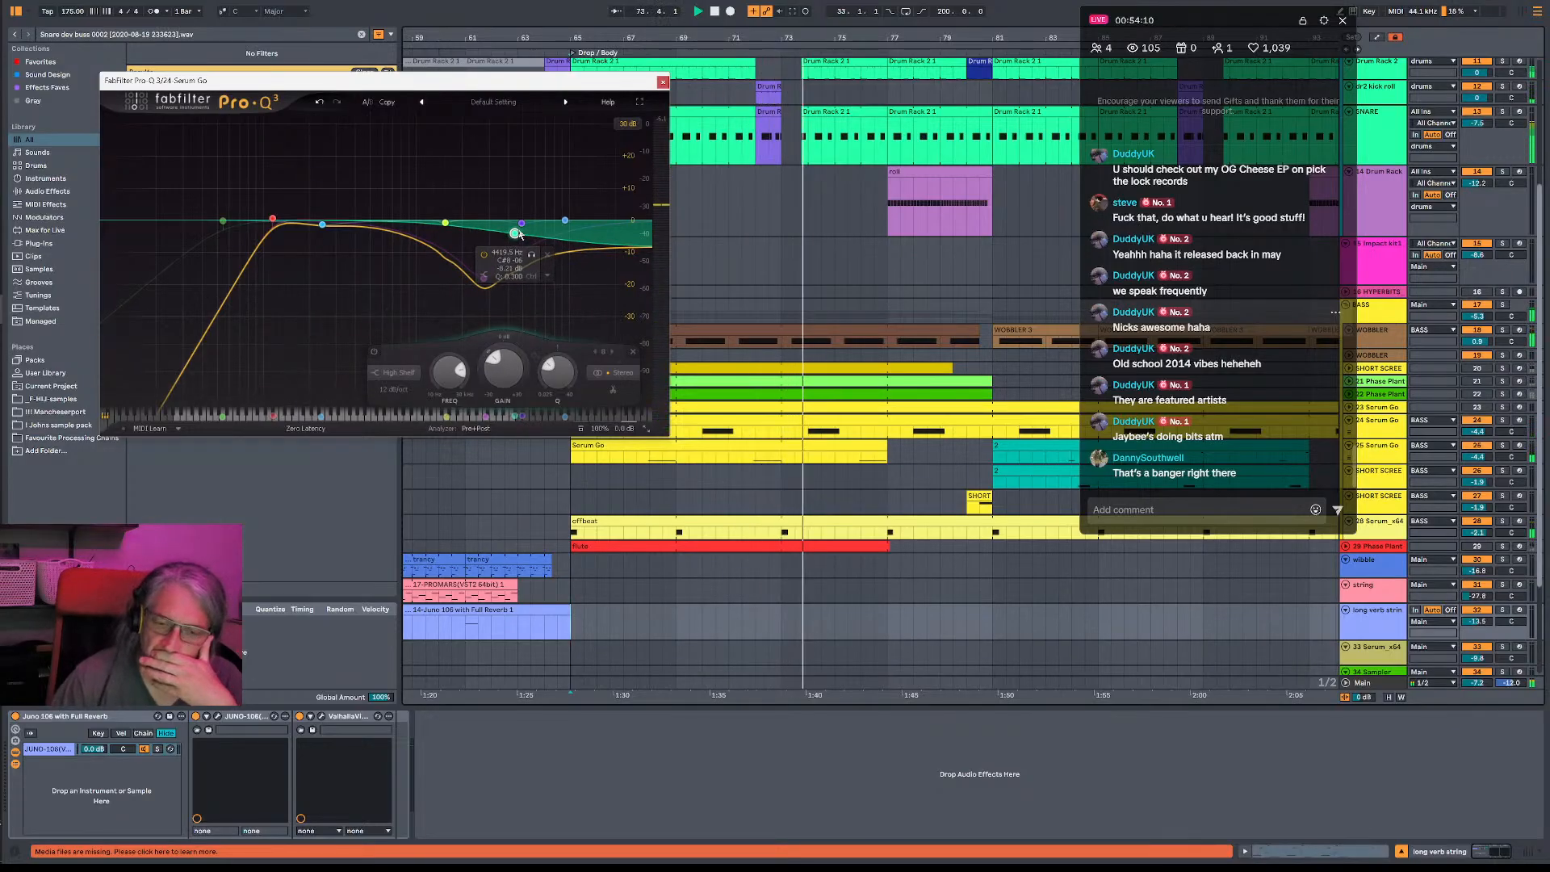
{"action": "left_click", "coordinate": [662, 80]}
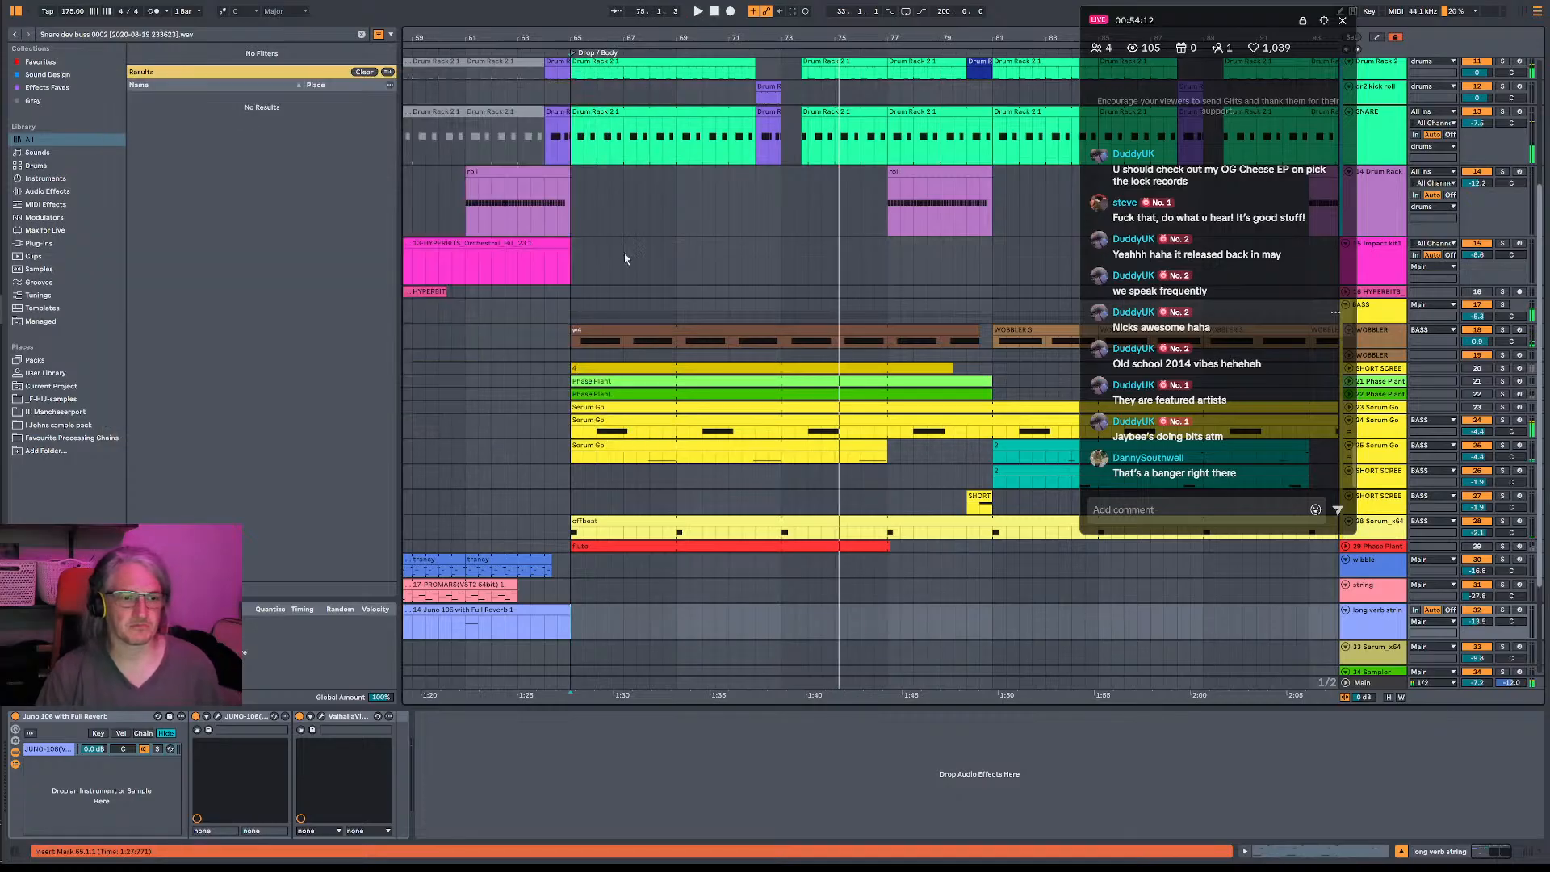
- Open the 24 Serum Go drop clip and split its G1 note at 2.4
{"action": "left_click", "coordinate": [584, 432]}
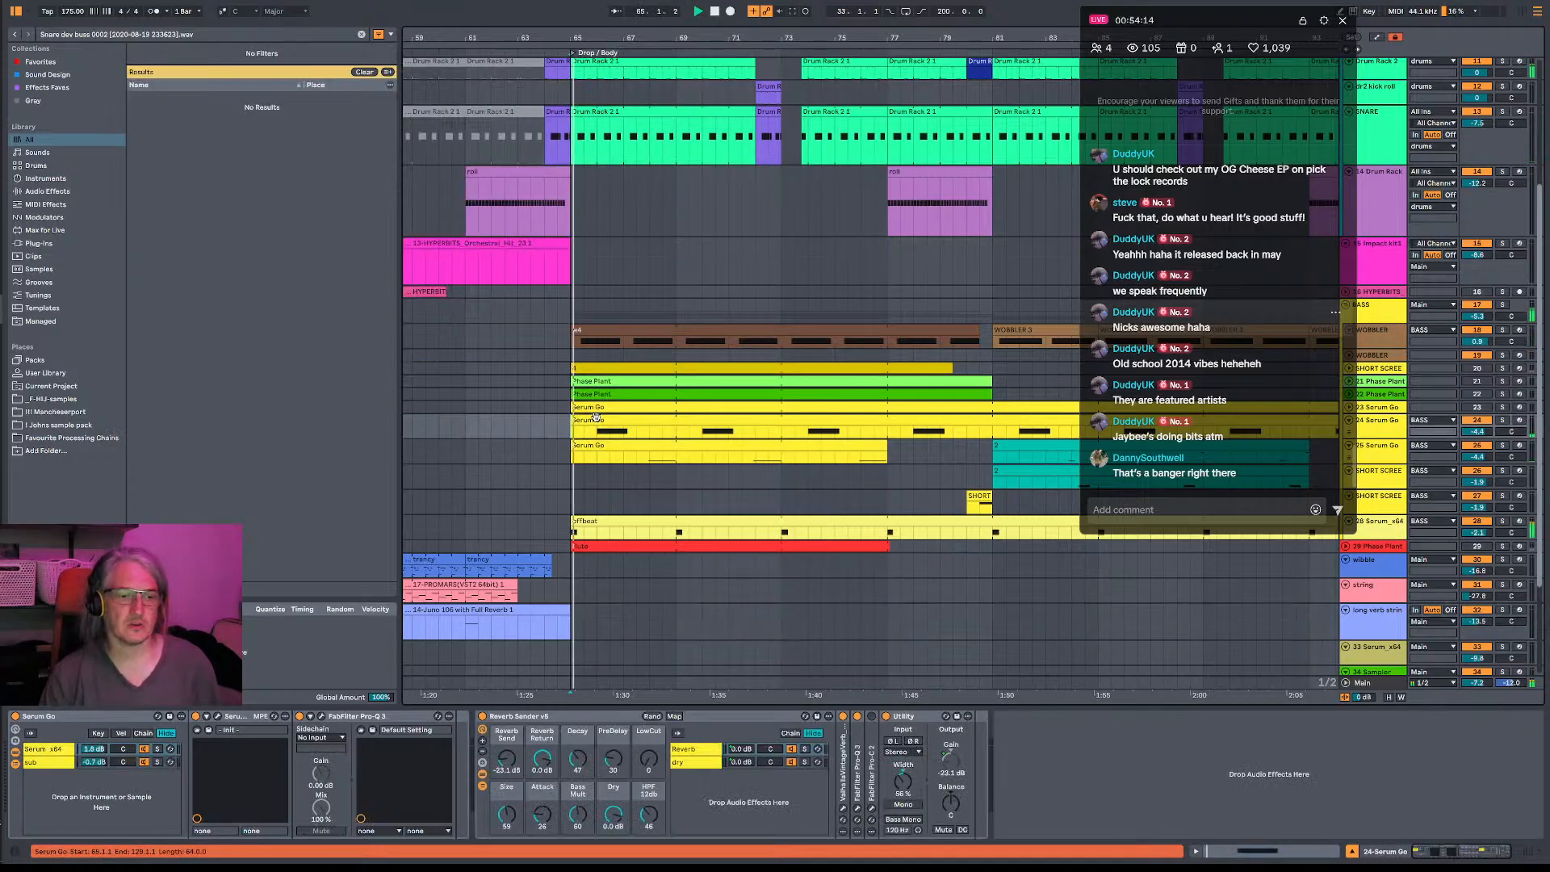
{"action": "double_click", "coordinate": [583, 432]}
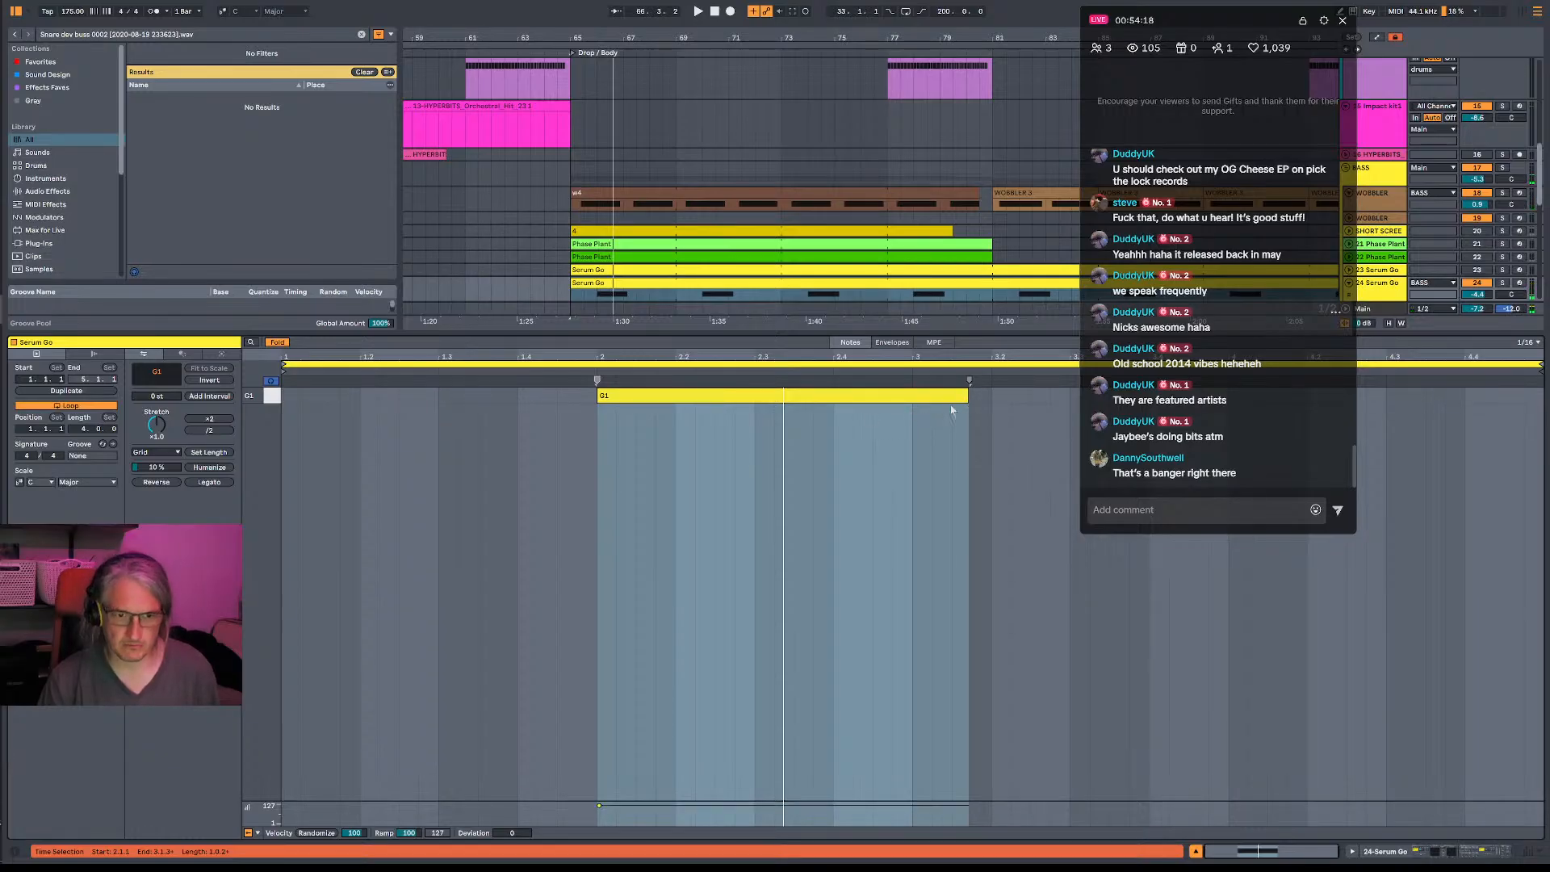
{"action": "left_click", "coordinate": [835, 408]}
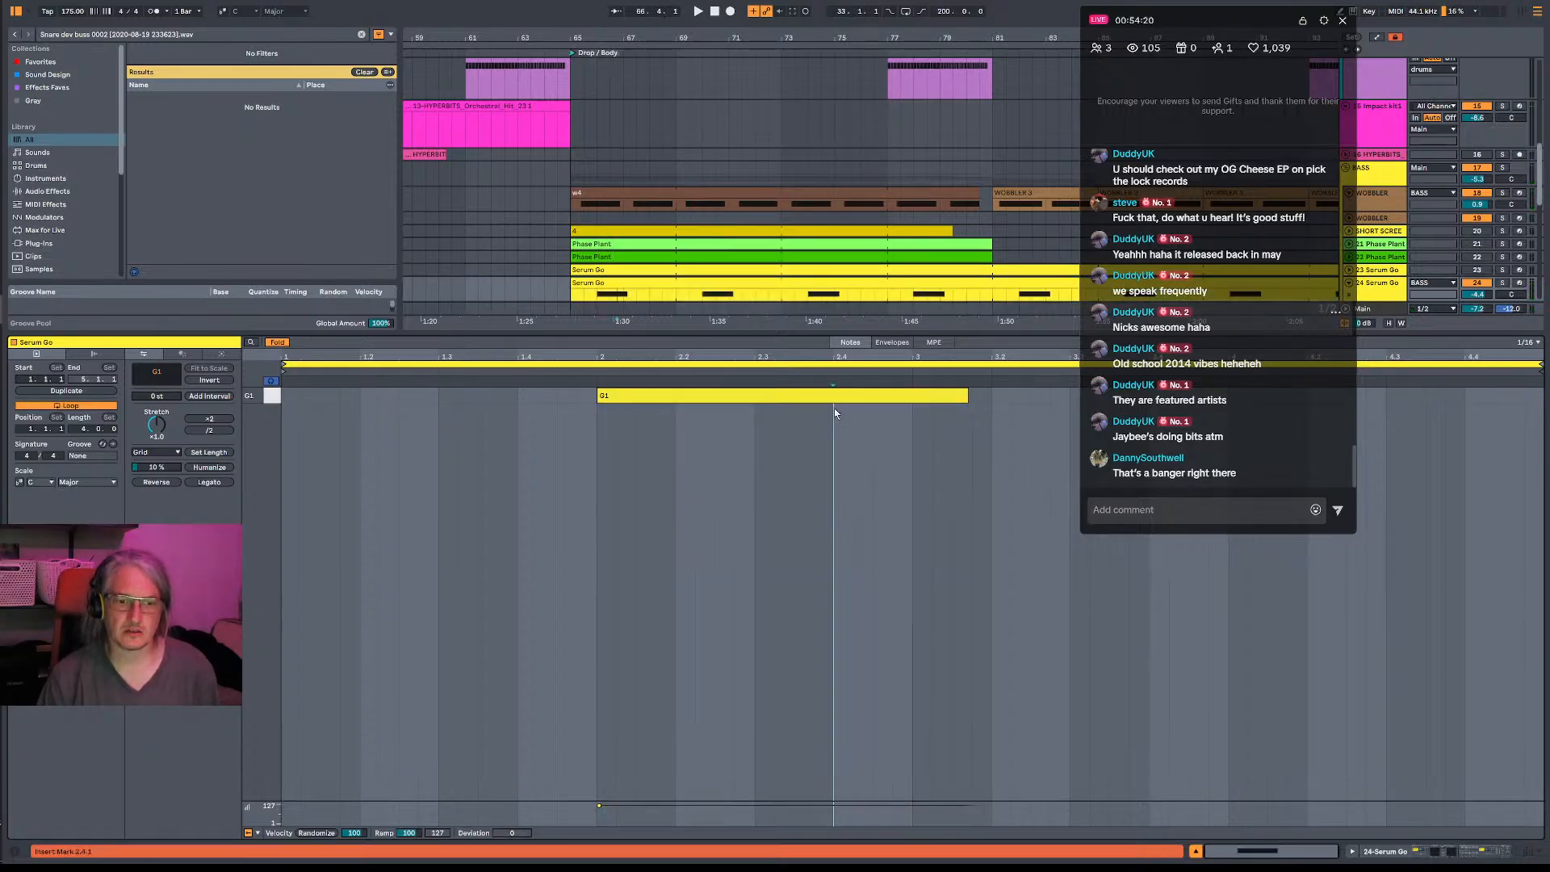
{"action": "key", "text": "ctrl+e"}
{"action": "left_click", "coordinate": [841, 402]}
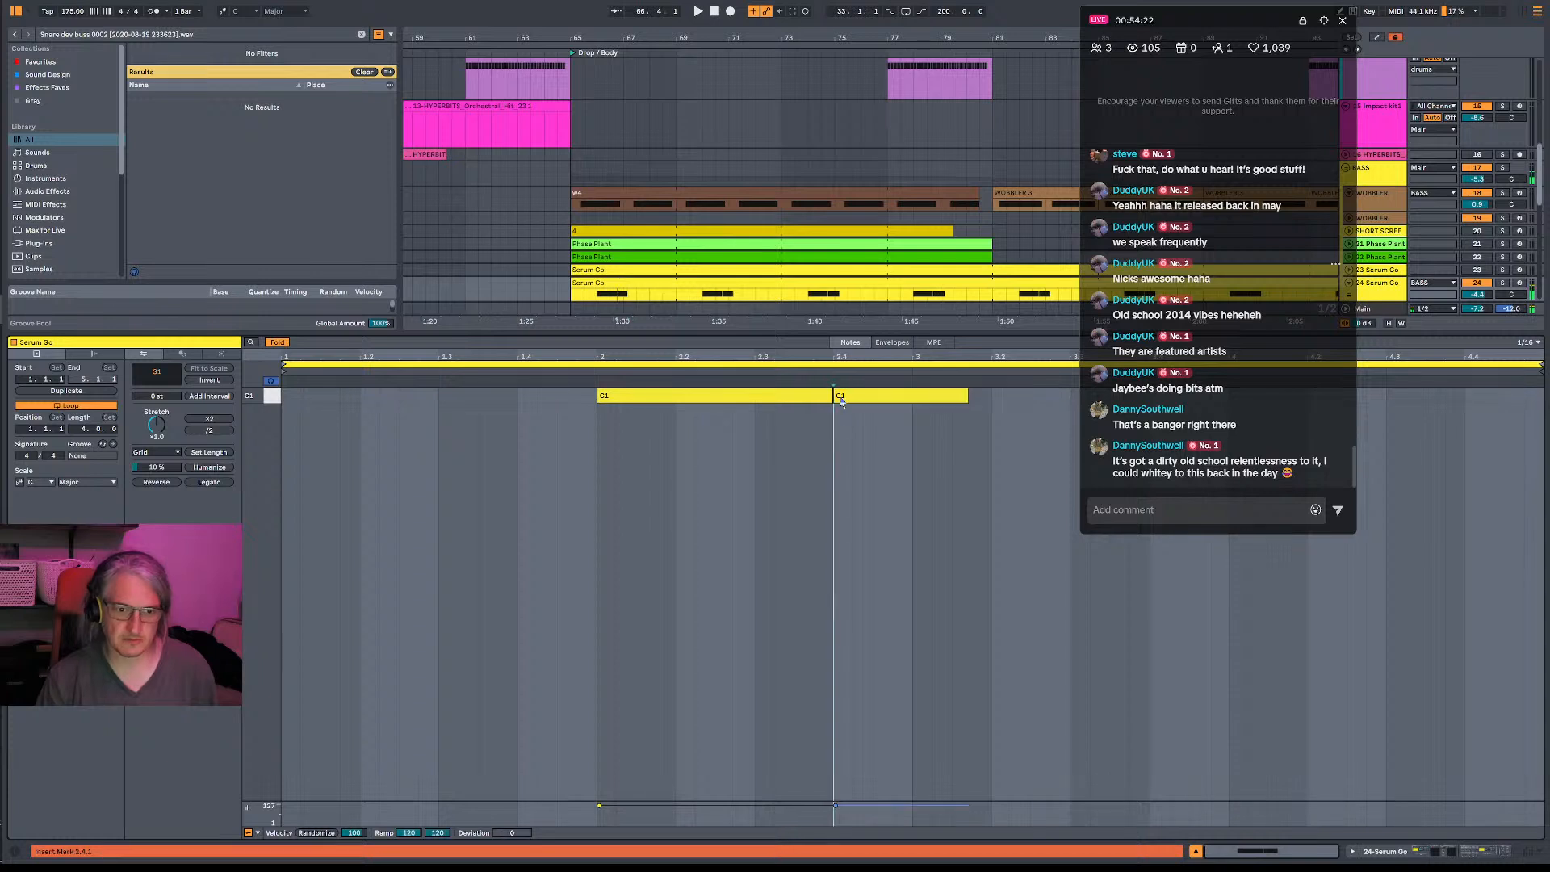
- Trim the start of the second G1 note to 2.4.3, leaving a gap between the notes, and play the result
{"action": "key", "text": "space"}
{"action": "left_click", "coordinate": [840, 399]}
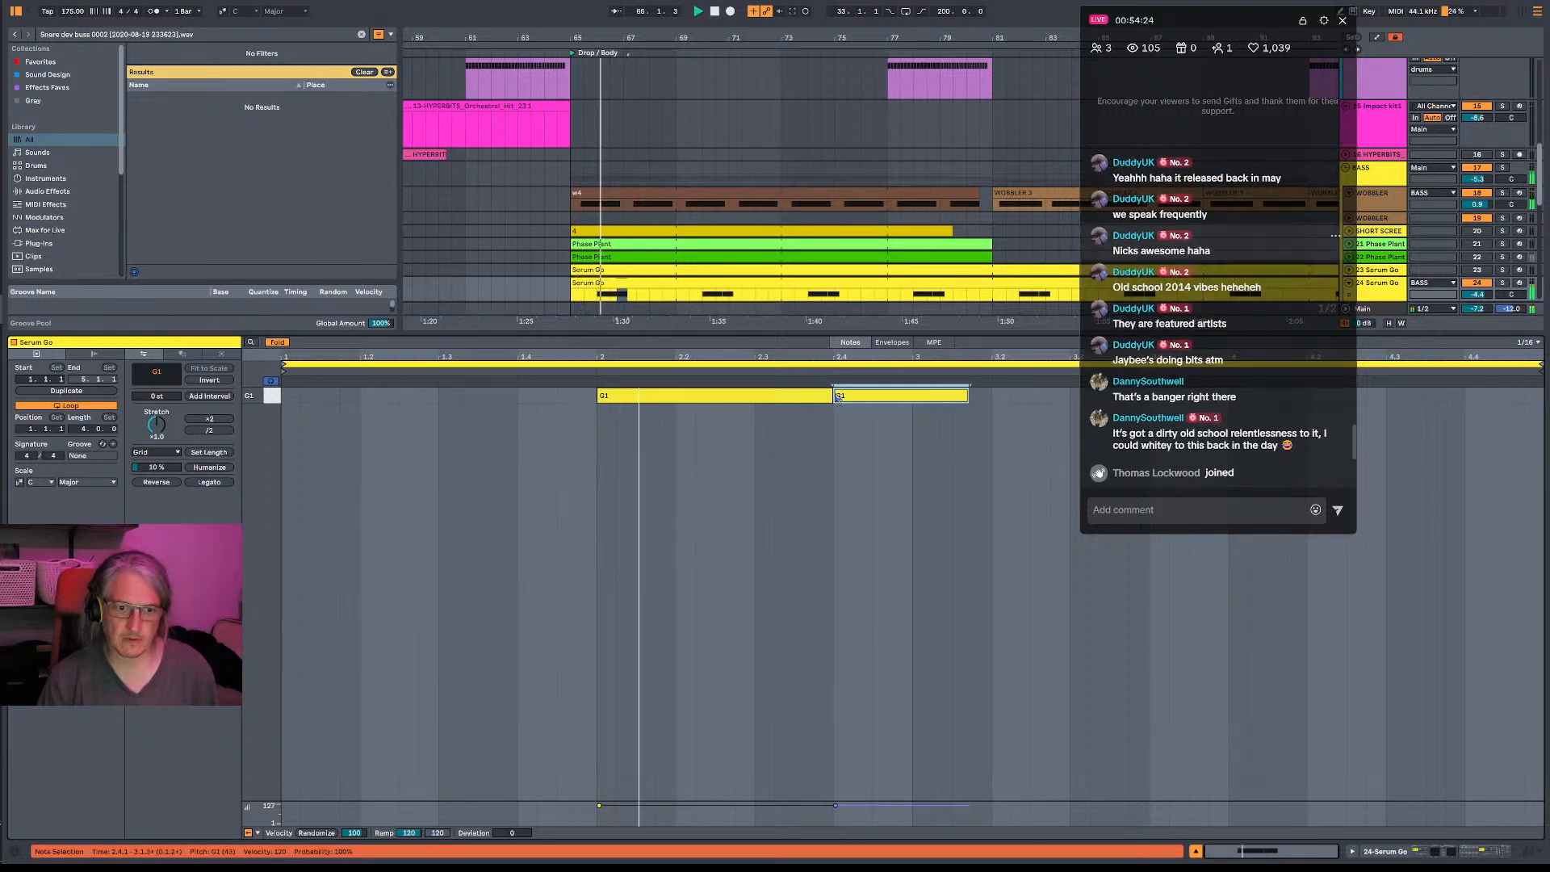
{"action": "left_click_drag", "start_coordinate": [837, 396], "coordinate": [875, 396]}
{"action": "key", "text": "space"}
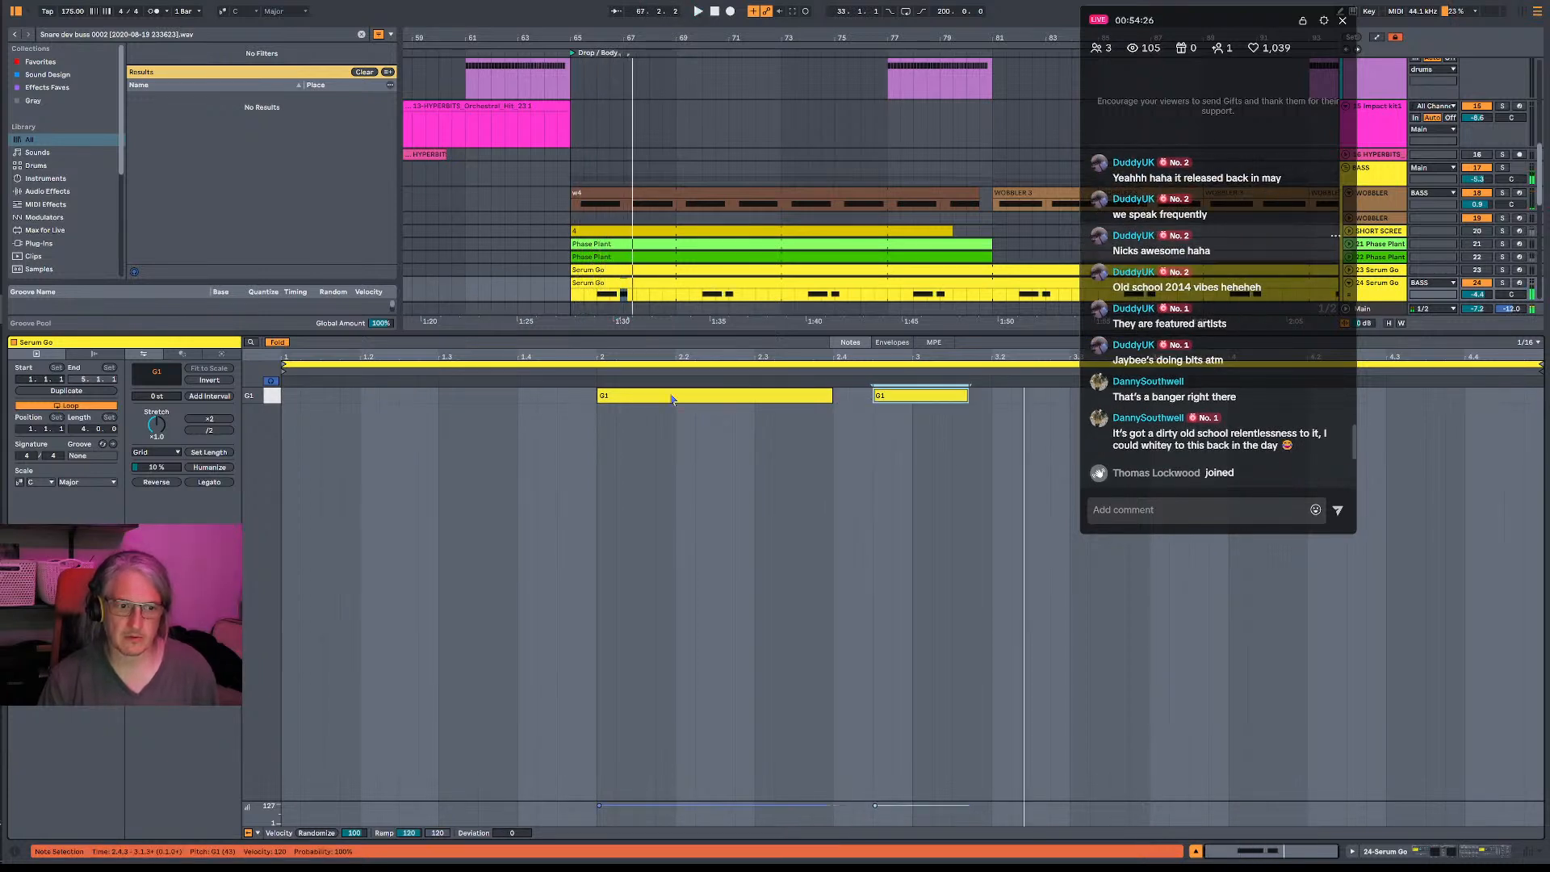
{"action": "left_click", "coordinate": [596, 369]}
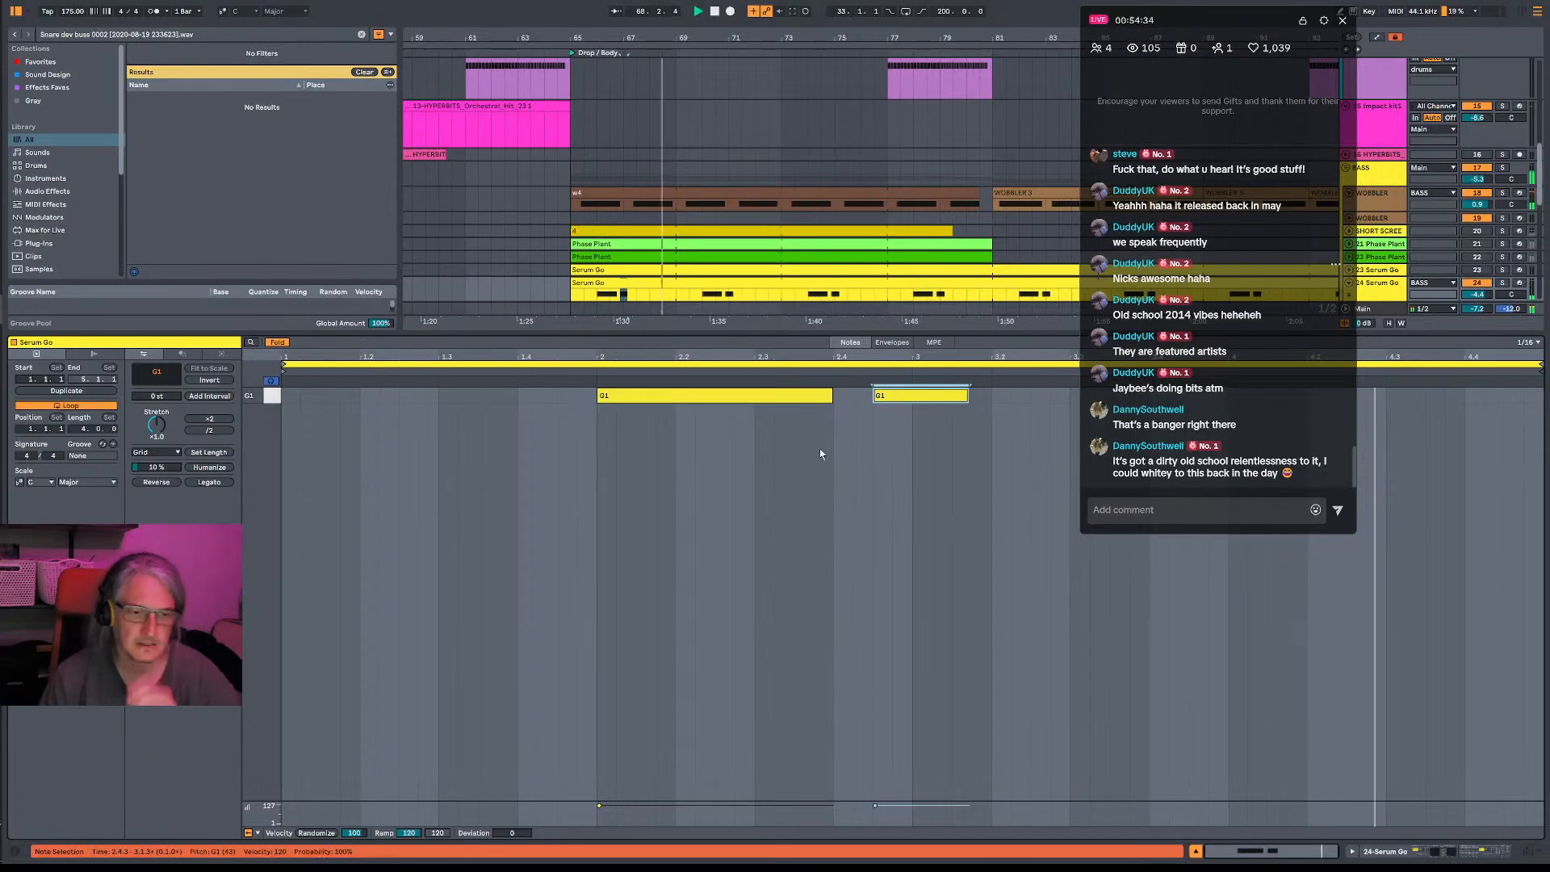
- Rename the 24 Serum Go drop clip as 2
{"action": "left_click", "coordinate": [782, 287]}
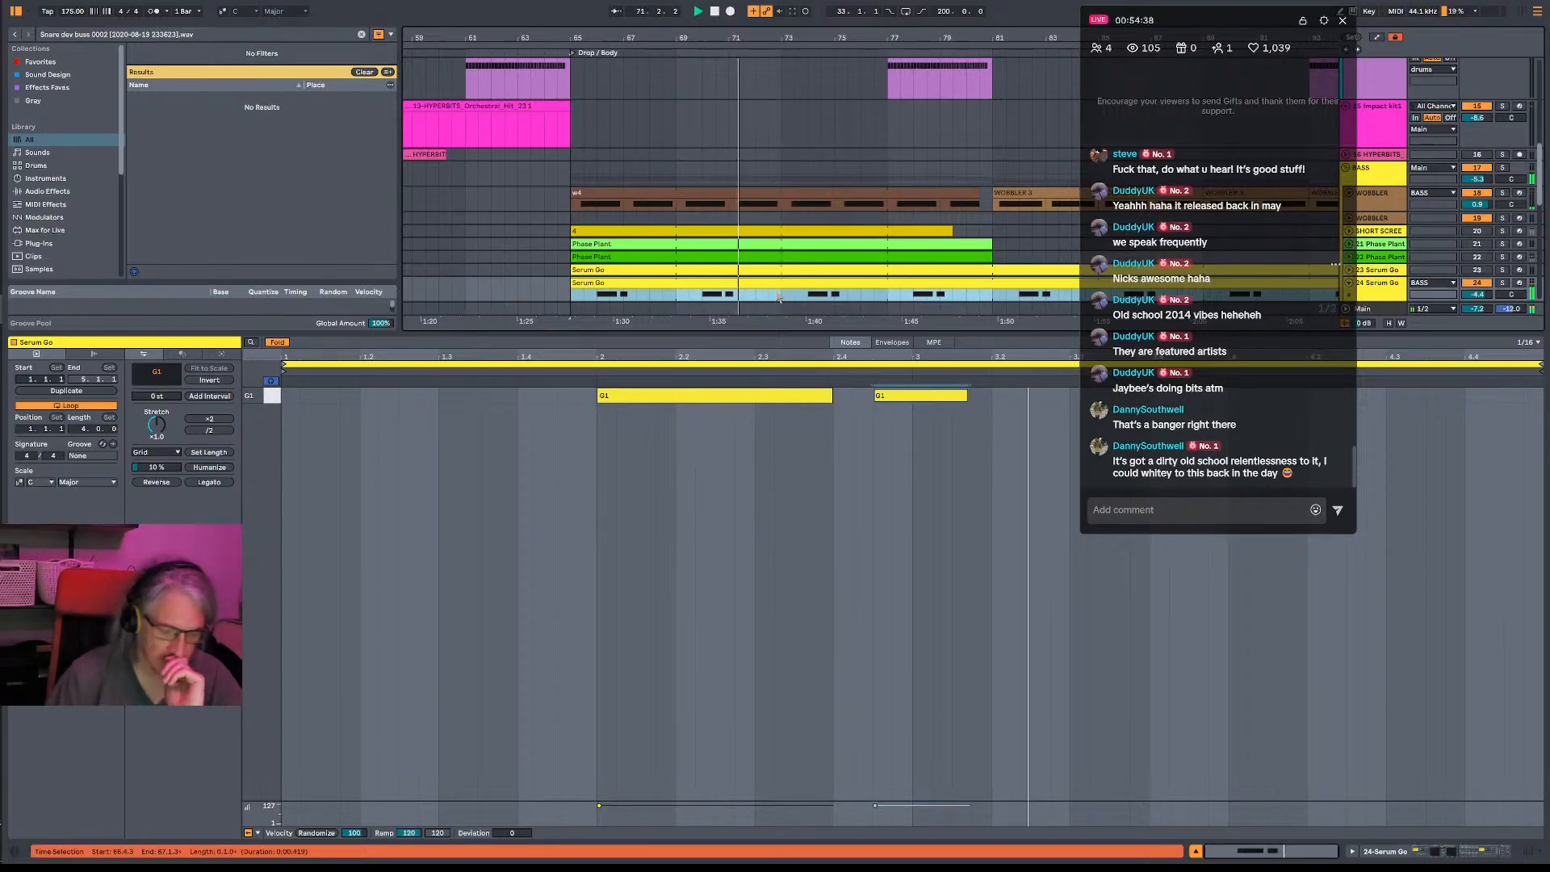
{"action": "key", "text": "ctrl+r"}
{"action": "type", "text": "2"}
{"action": "key", "text": "Return"}
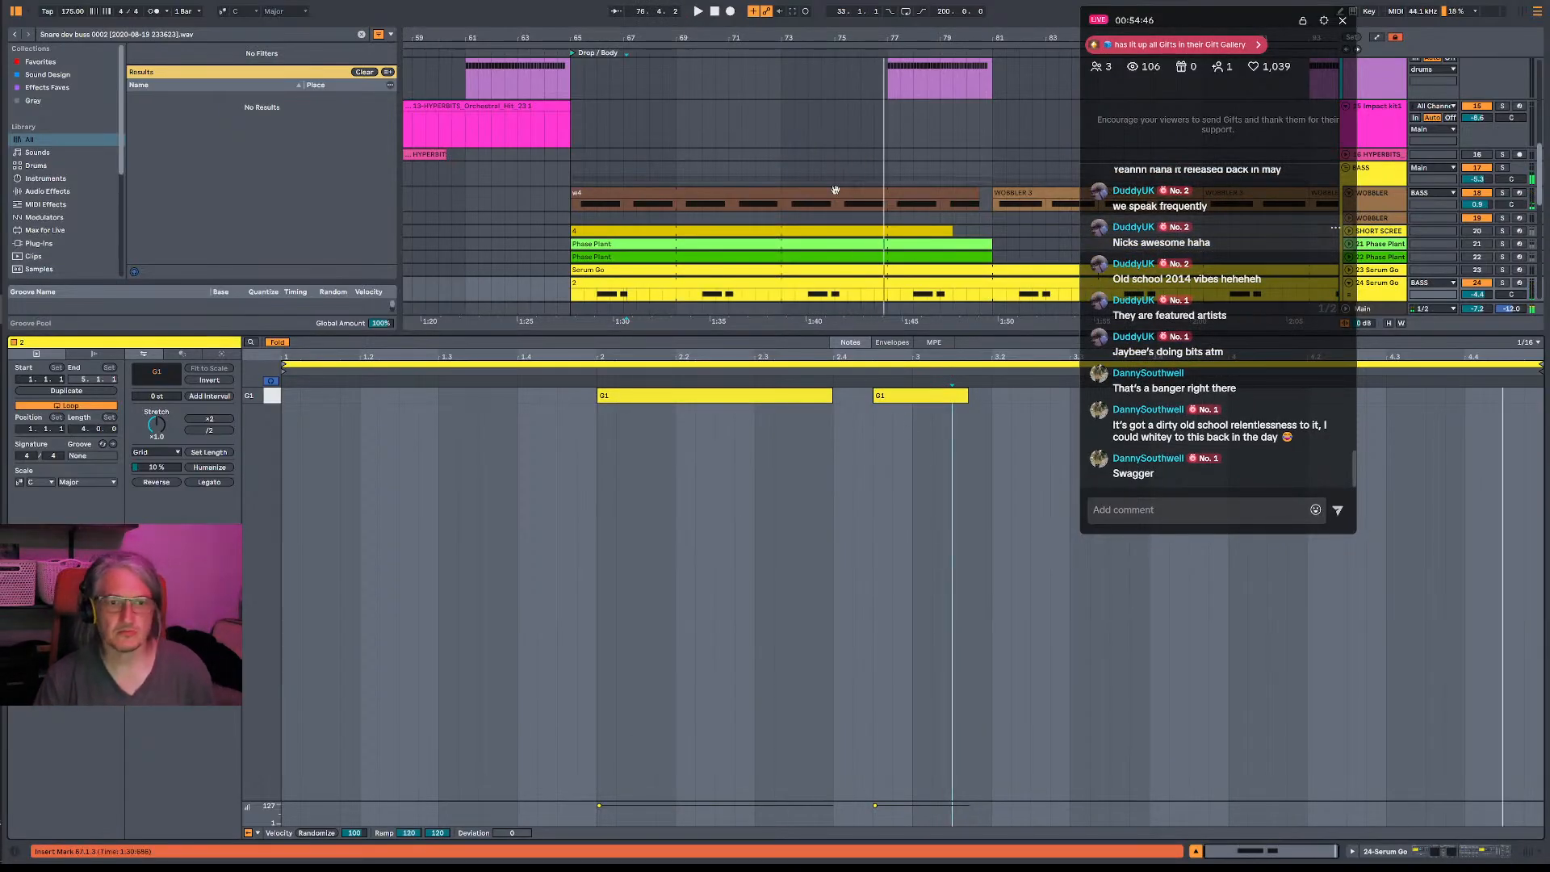
- Set the playback position to 67.1.1 in the 25 Serum Go drop clip and play the arrangement from there
{"action": "scroll", "coordinate": [632, 238], "scroll_direction": "down", "scroll_amount": 2}
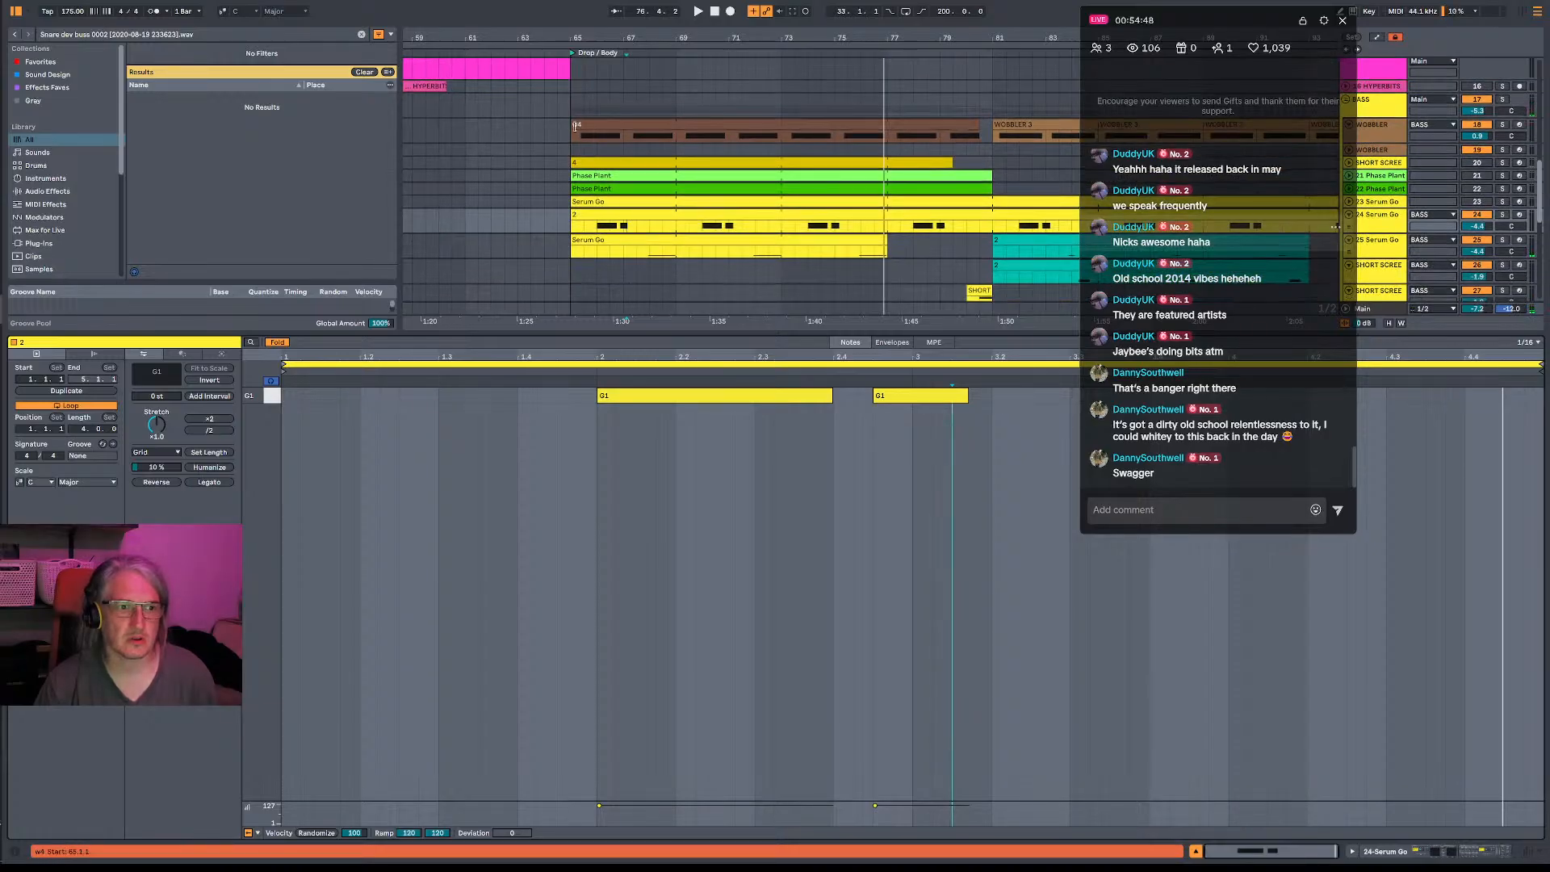
{"action": "scroll", "coordinate": [721, 212], "scroll_direction": "down", "scroll_amount": 2}
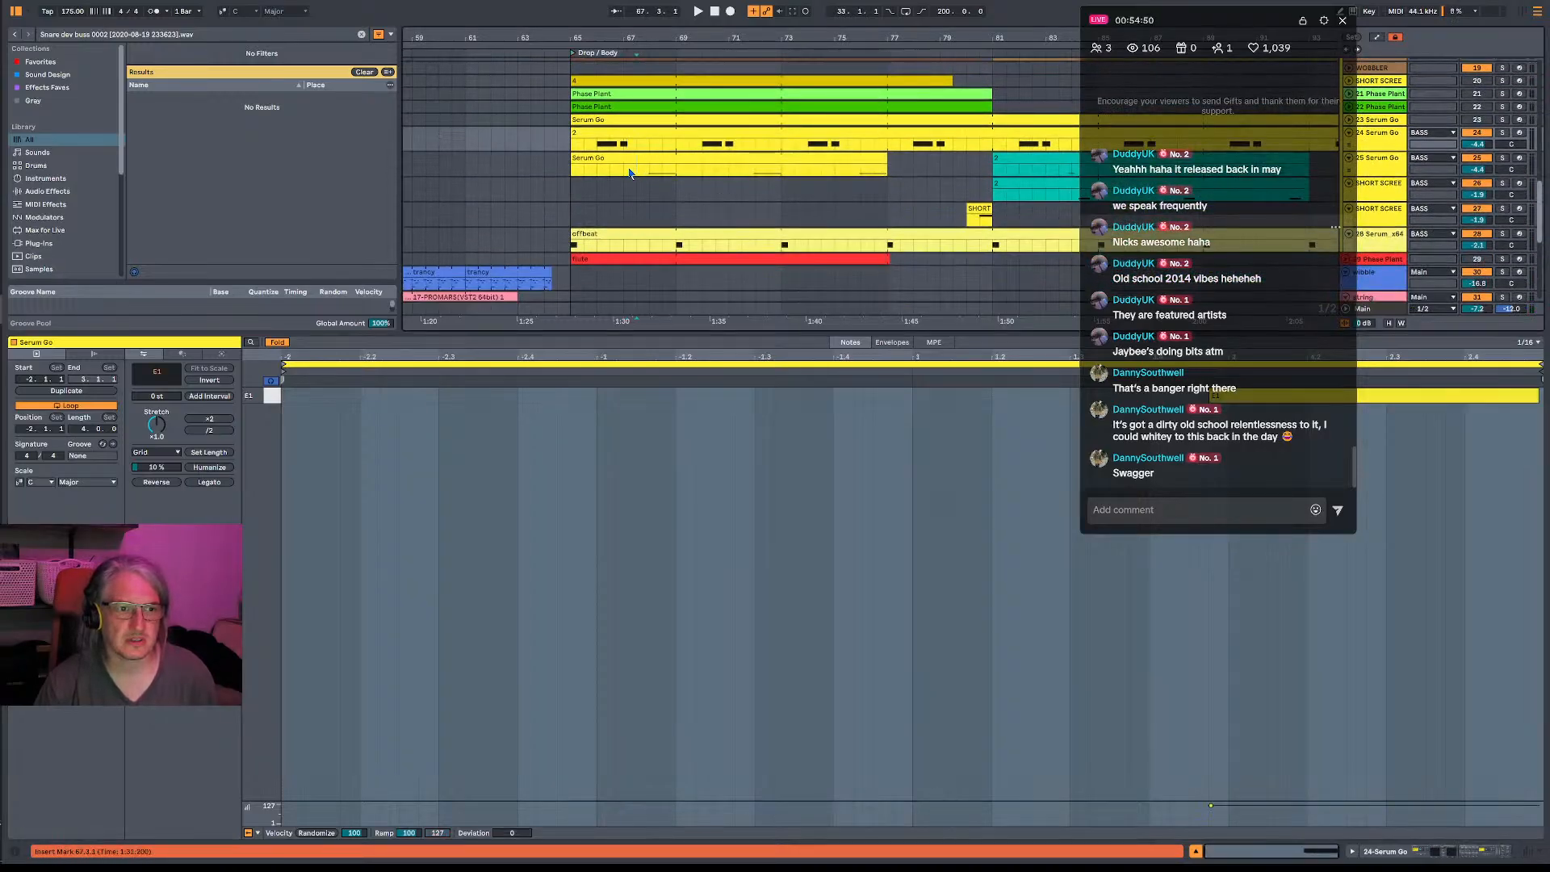
{"action": "left_click", "coordinate": [623, 171]}
{"action": "key", "text": "space"}
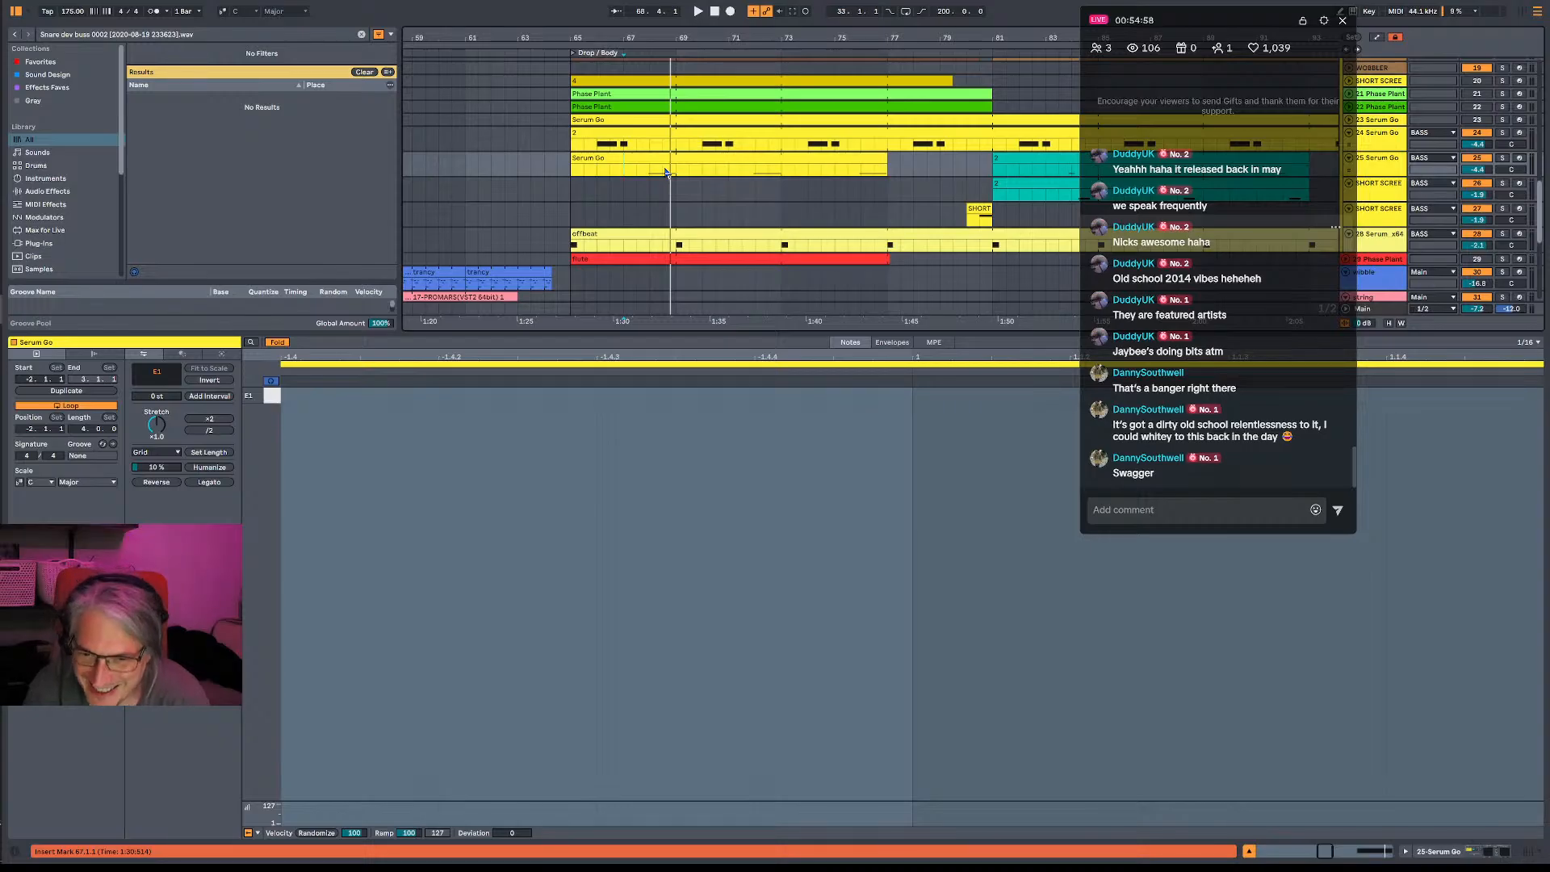
{"action": "key", "text": "space"}
{"action": "key", "text": "space"}
{"action": "key", "text": "space"}
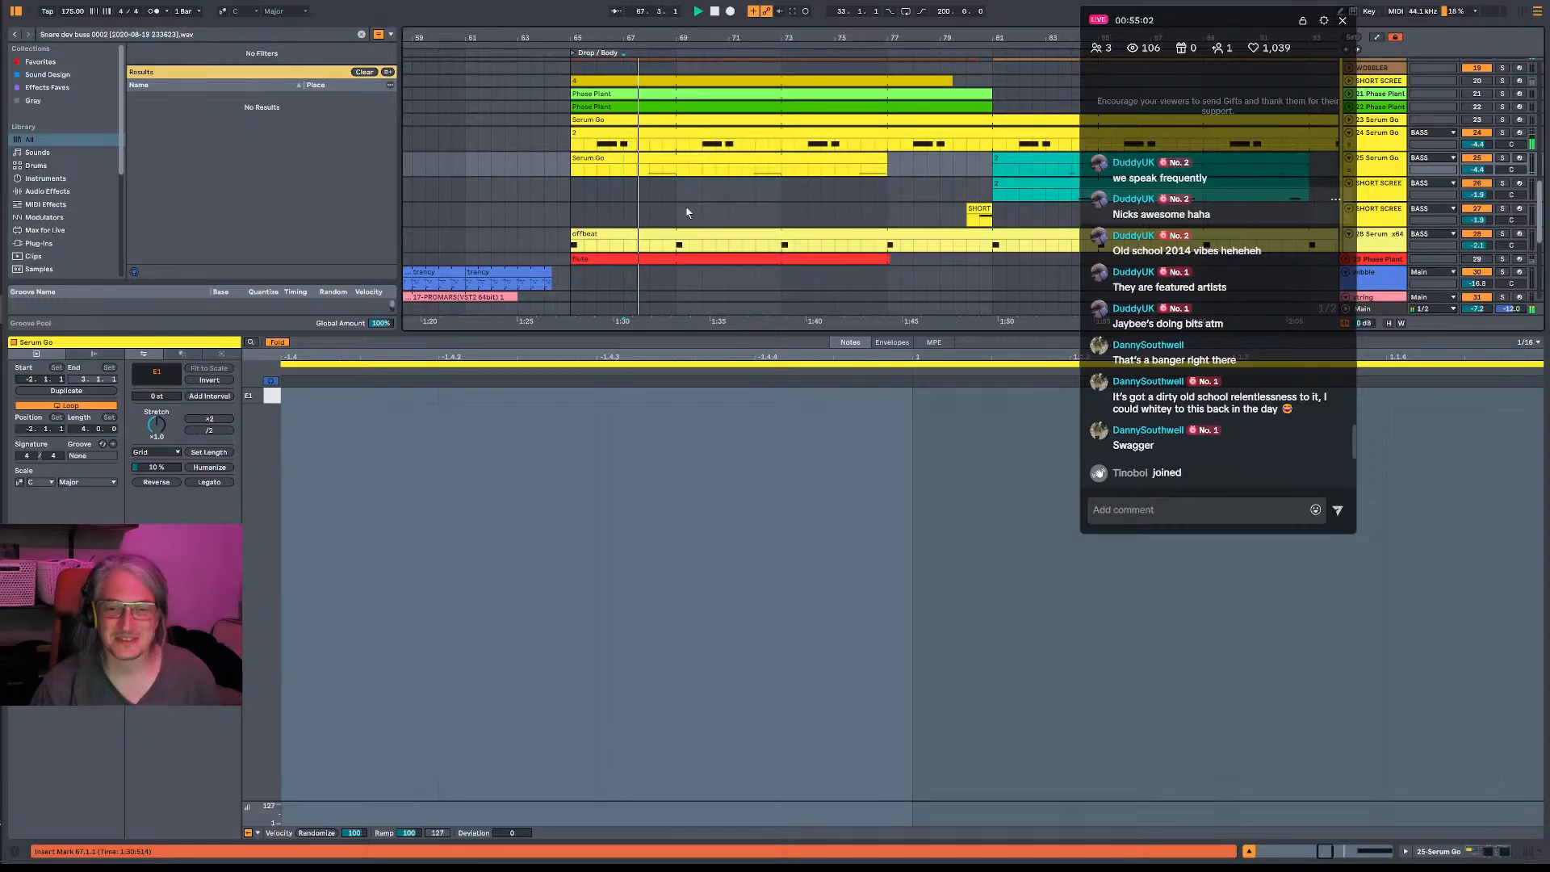
- Show all the notes of the 25 Serum Go drop clip and replay the drop around bar 67
{"action": "double_click", "coordinate": [664, 159]}
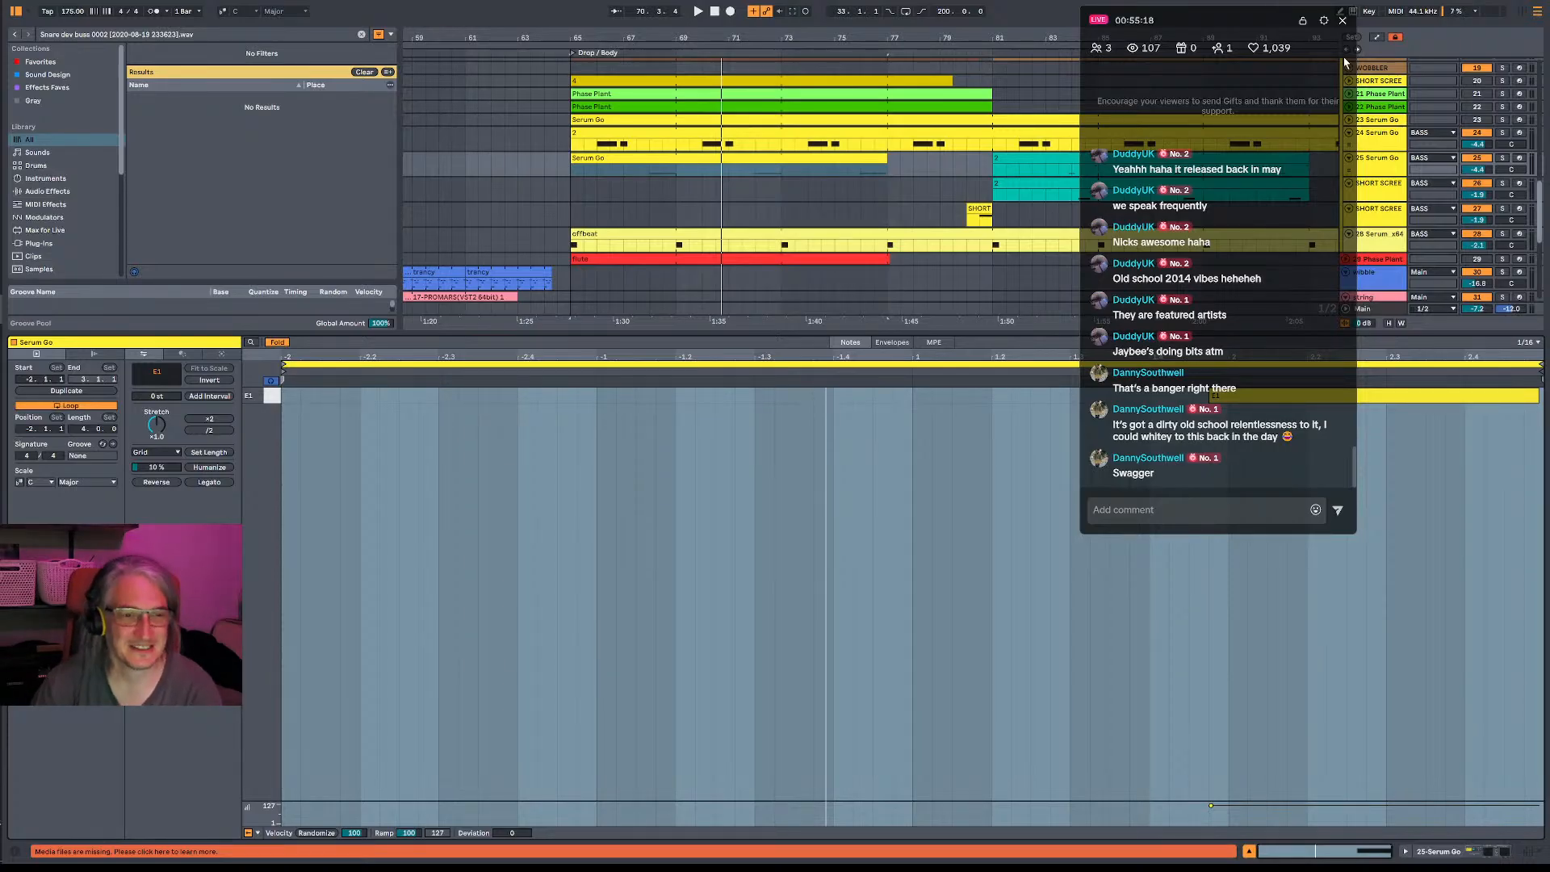
{"action": "left_click", "coordinate": [617, 172]}
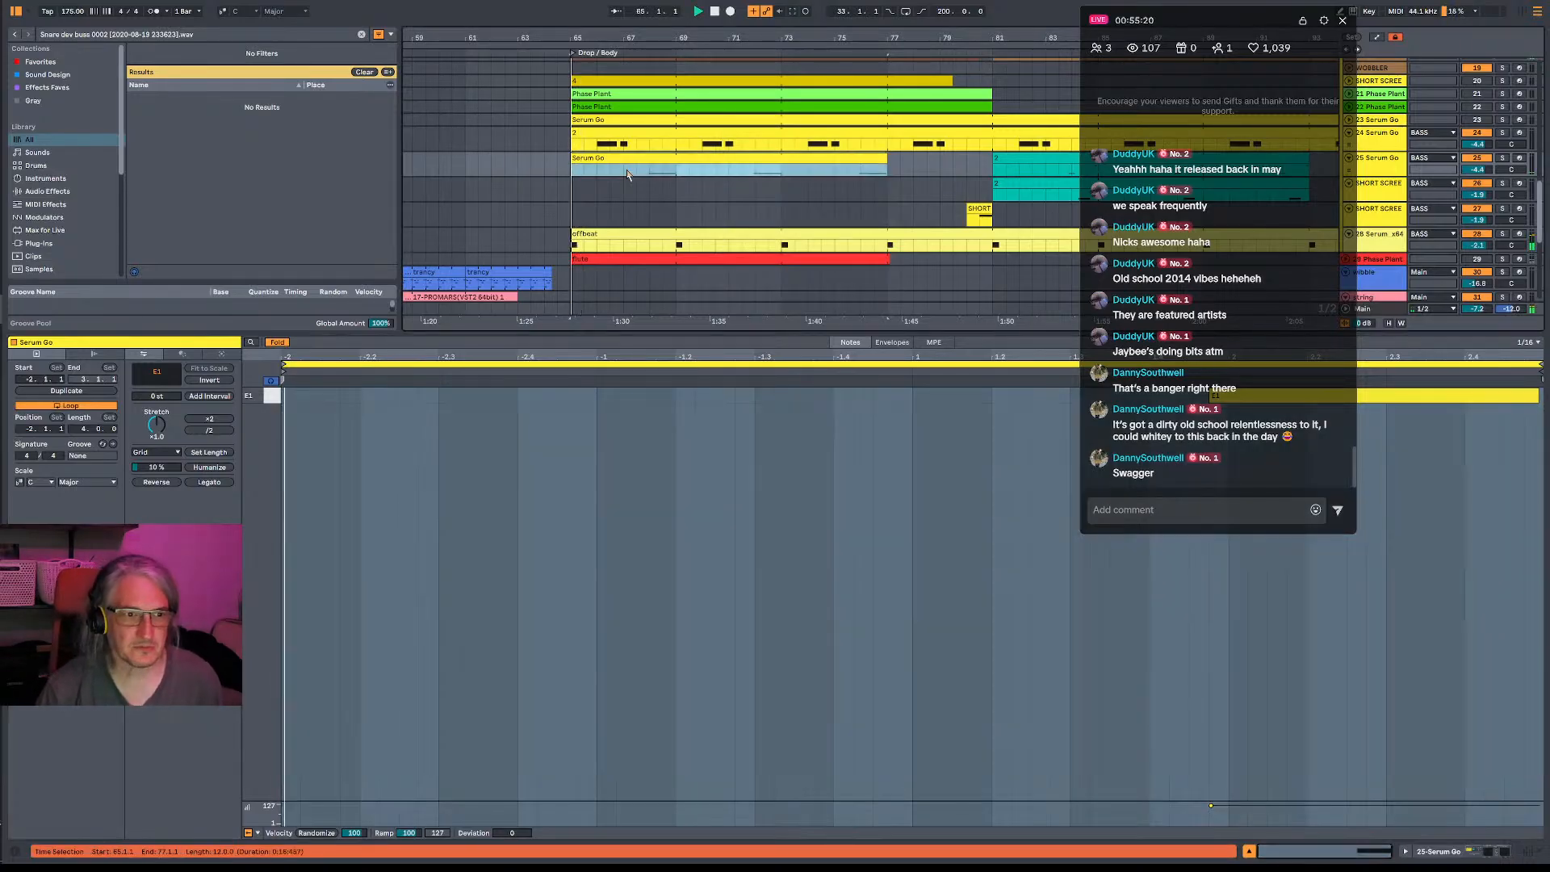
{"action": "left_click", "coordinate": [622, 172]}
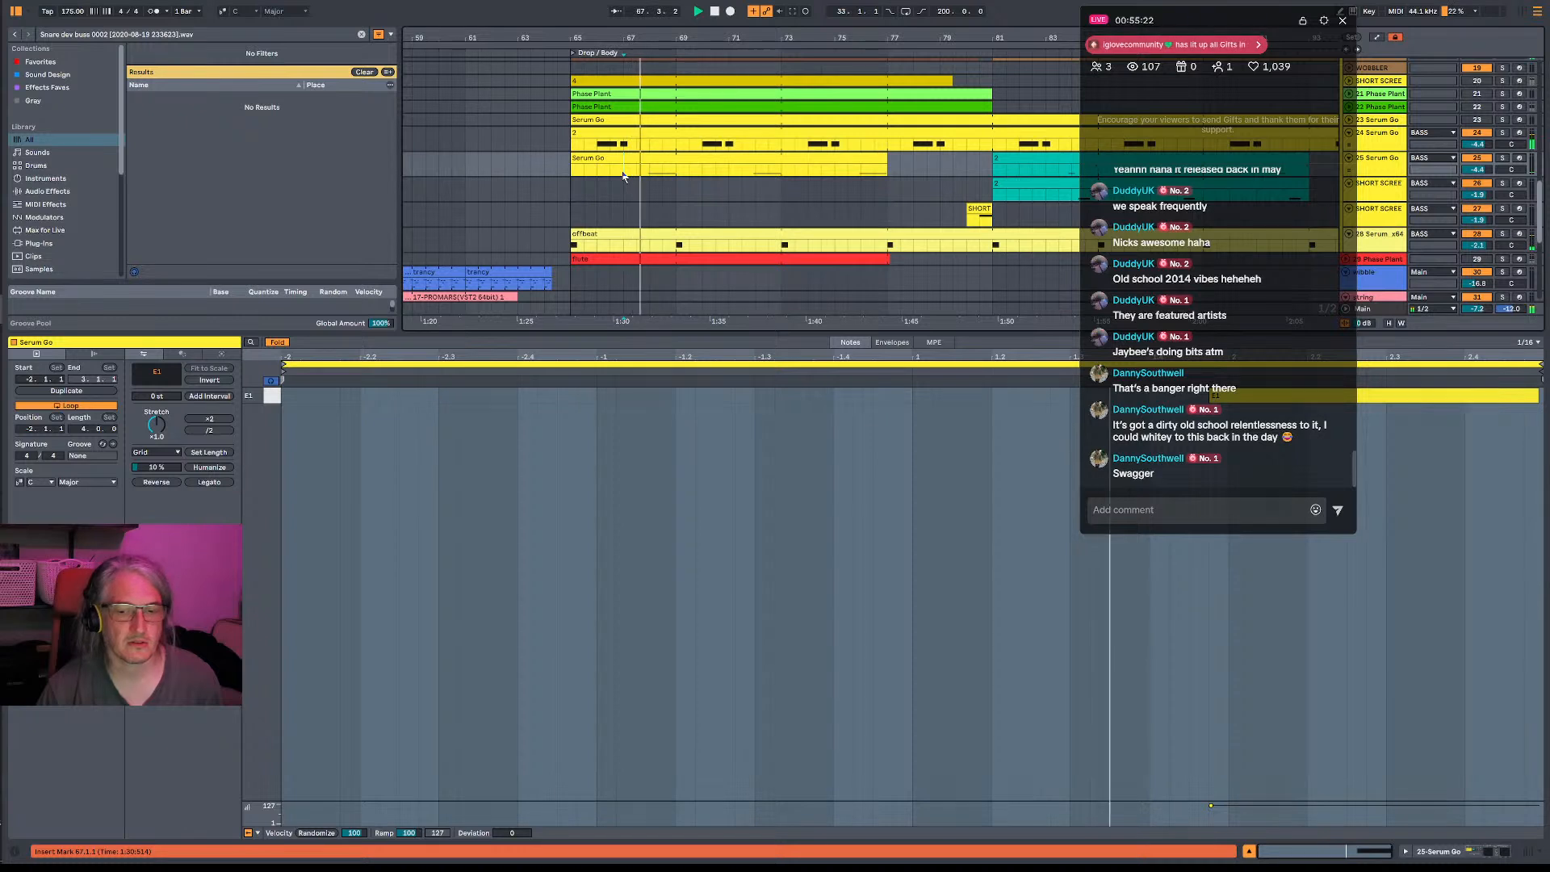
{"action": "key", "text": "space"}
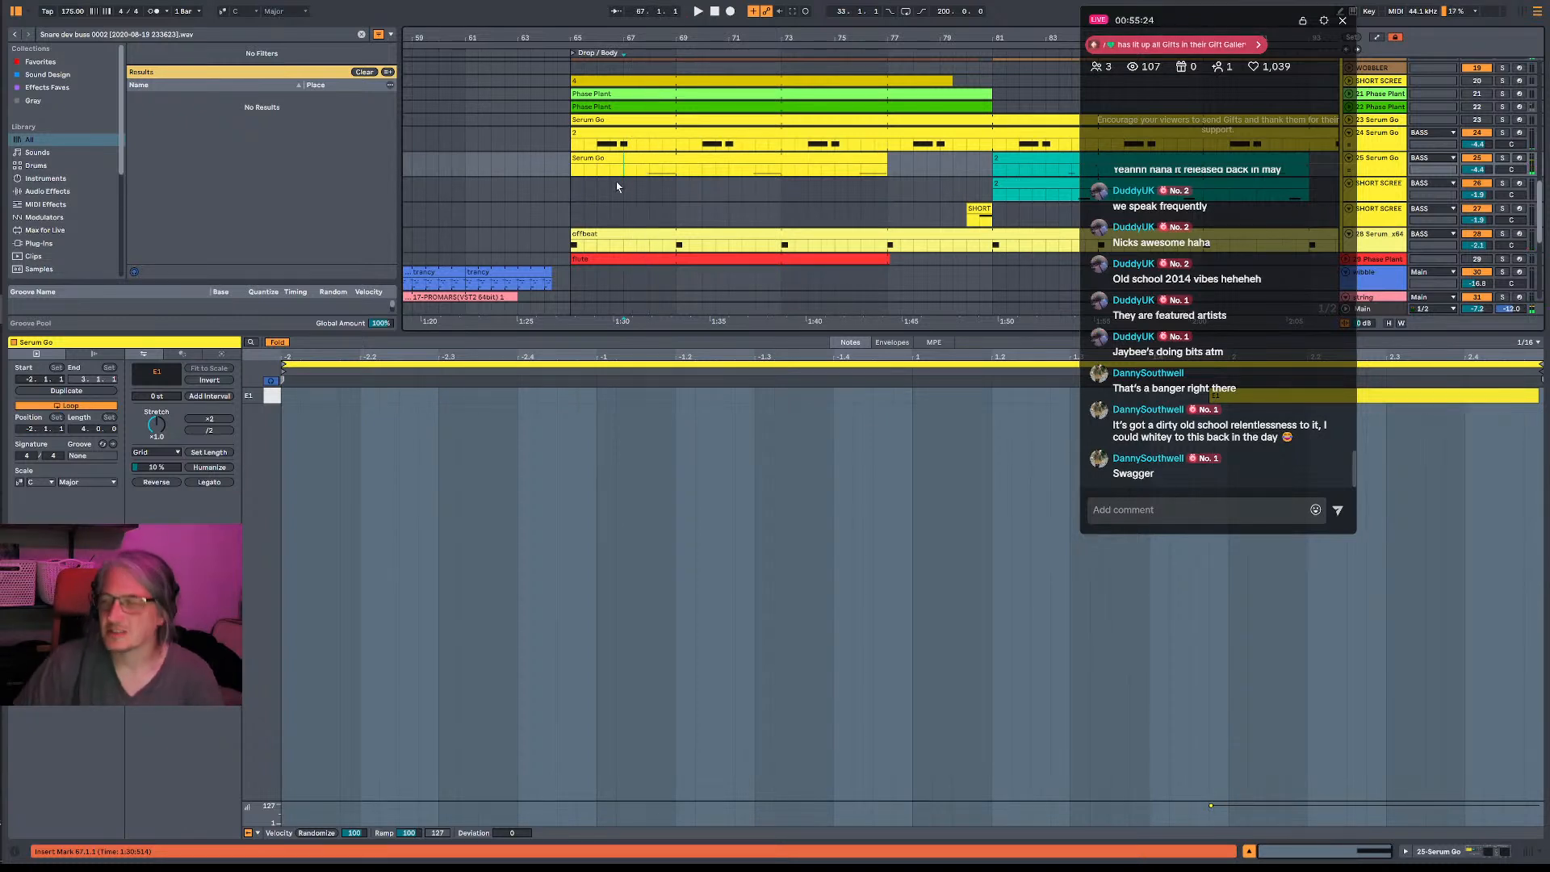
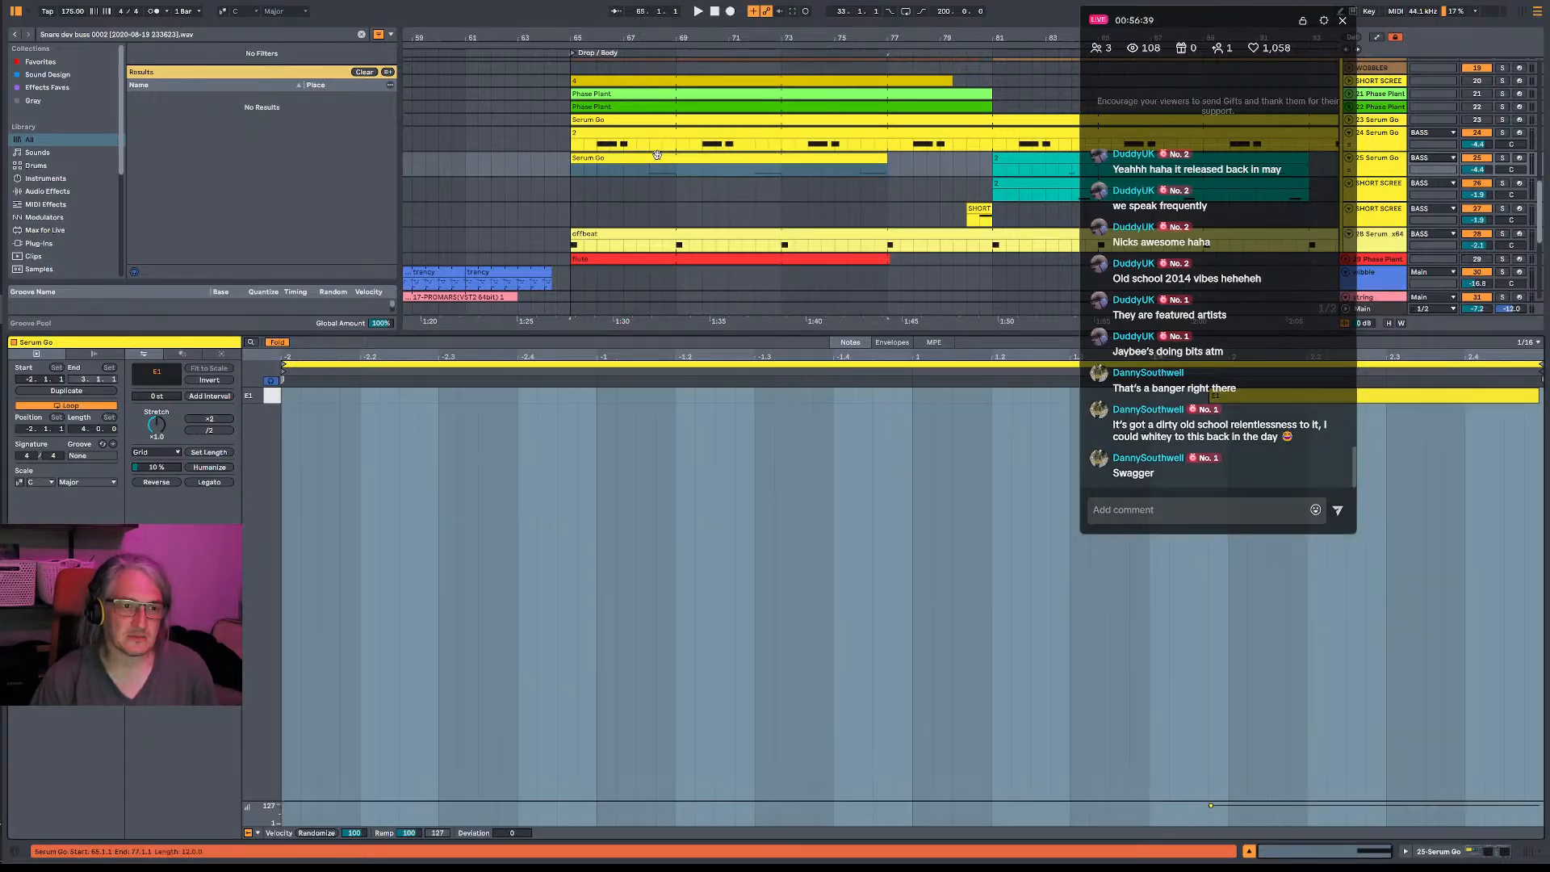
- Play the drop repeatedly from bars 65 and 67 at the 25 Serum Go clip
{"action": "left_click", "coordinate": [967, 494]}
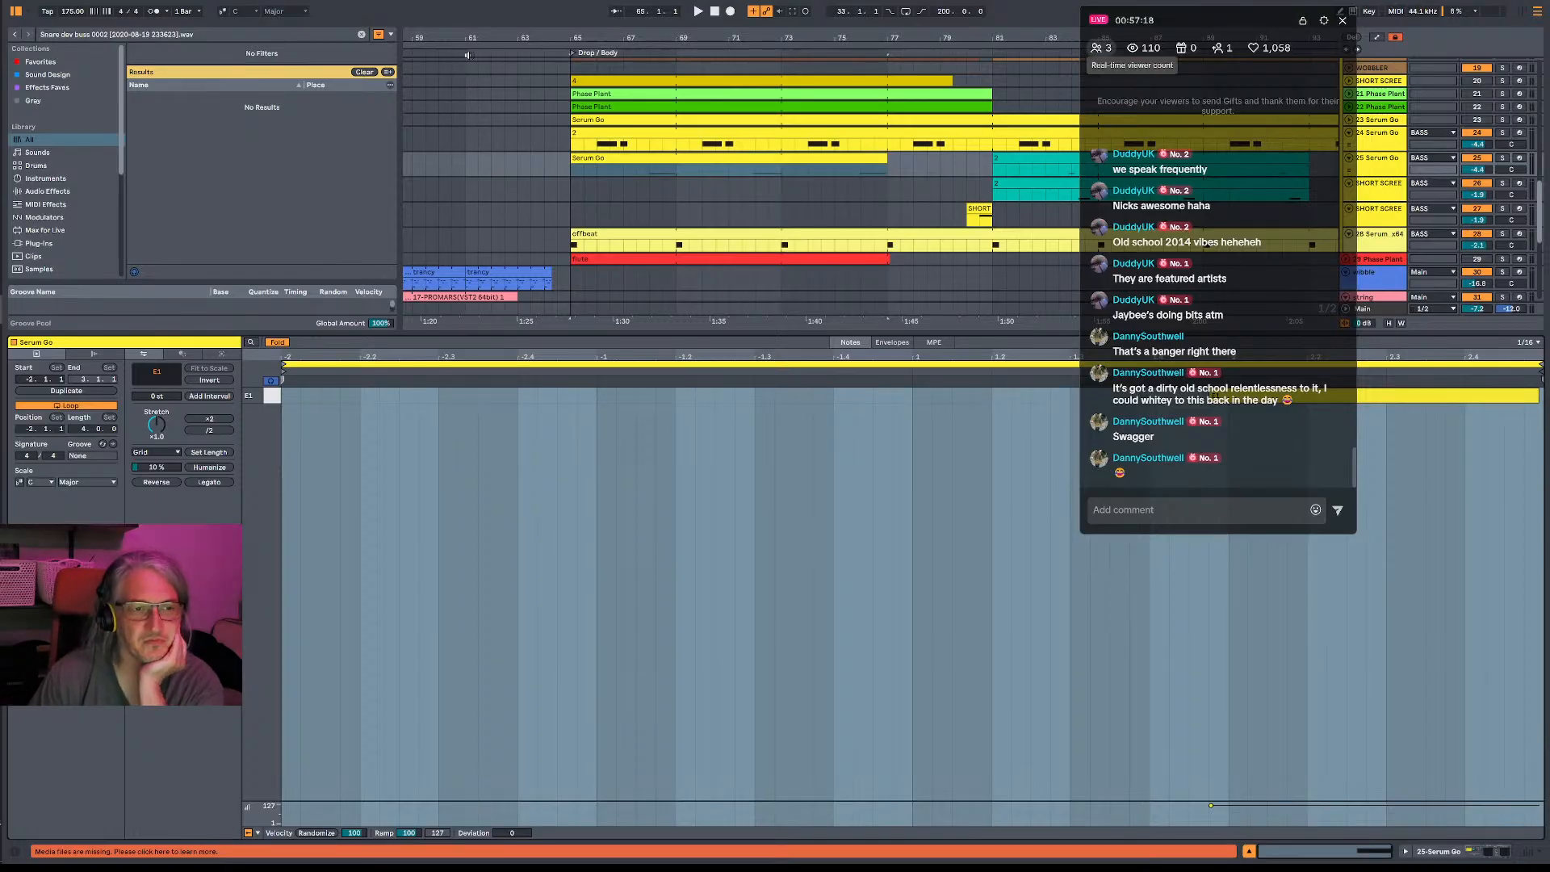
{"action": "left_click", "coordinate": [578, 169]}
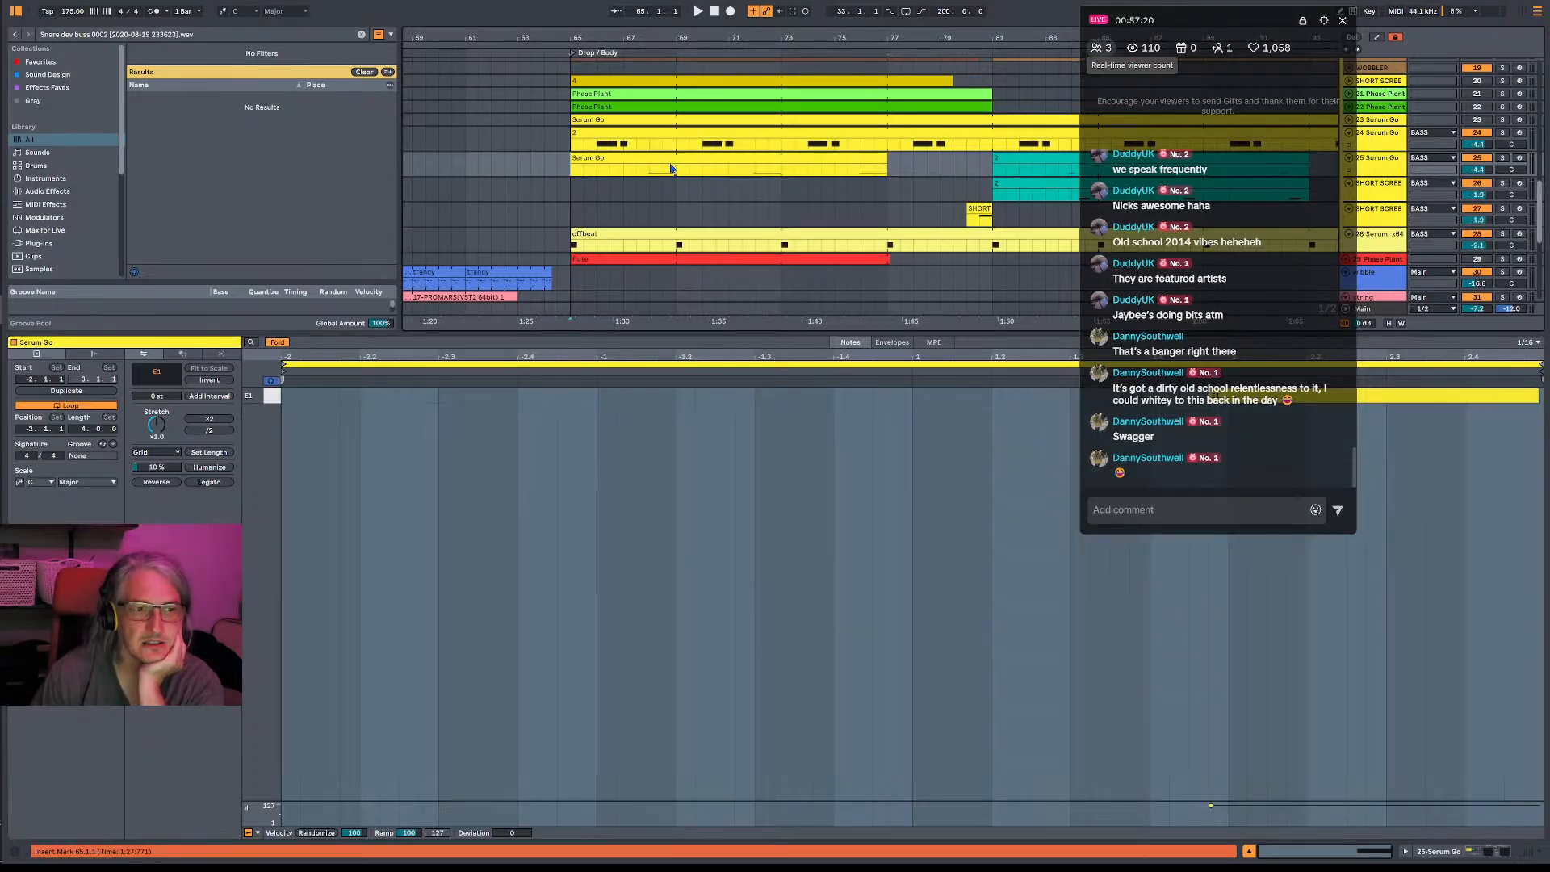
{"action": "left_click", "coordinate": [626, 167]}
{"action": "key", "text": "space"}
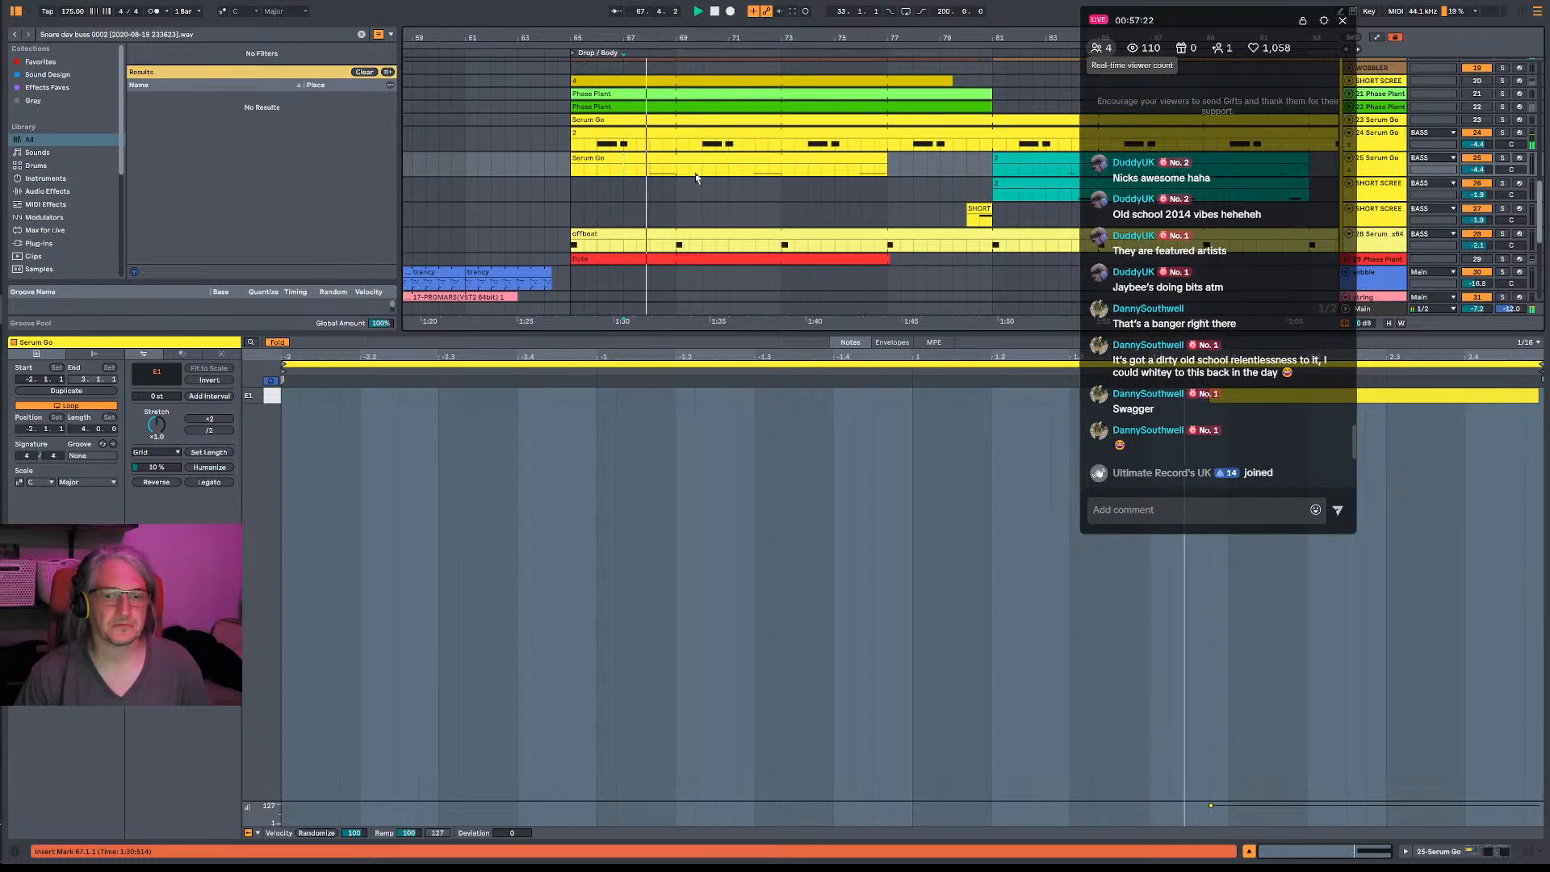
{"action": "left_click", "coordinate": [636, 172]}
{"action": "key", "text": "space"}
{"action": "key", "text": "space"}
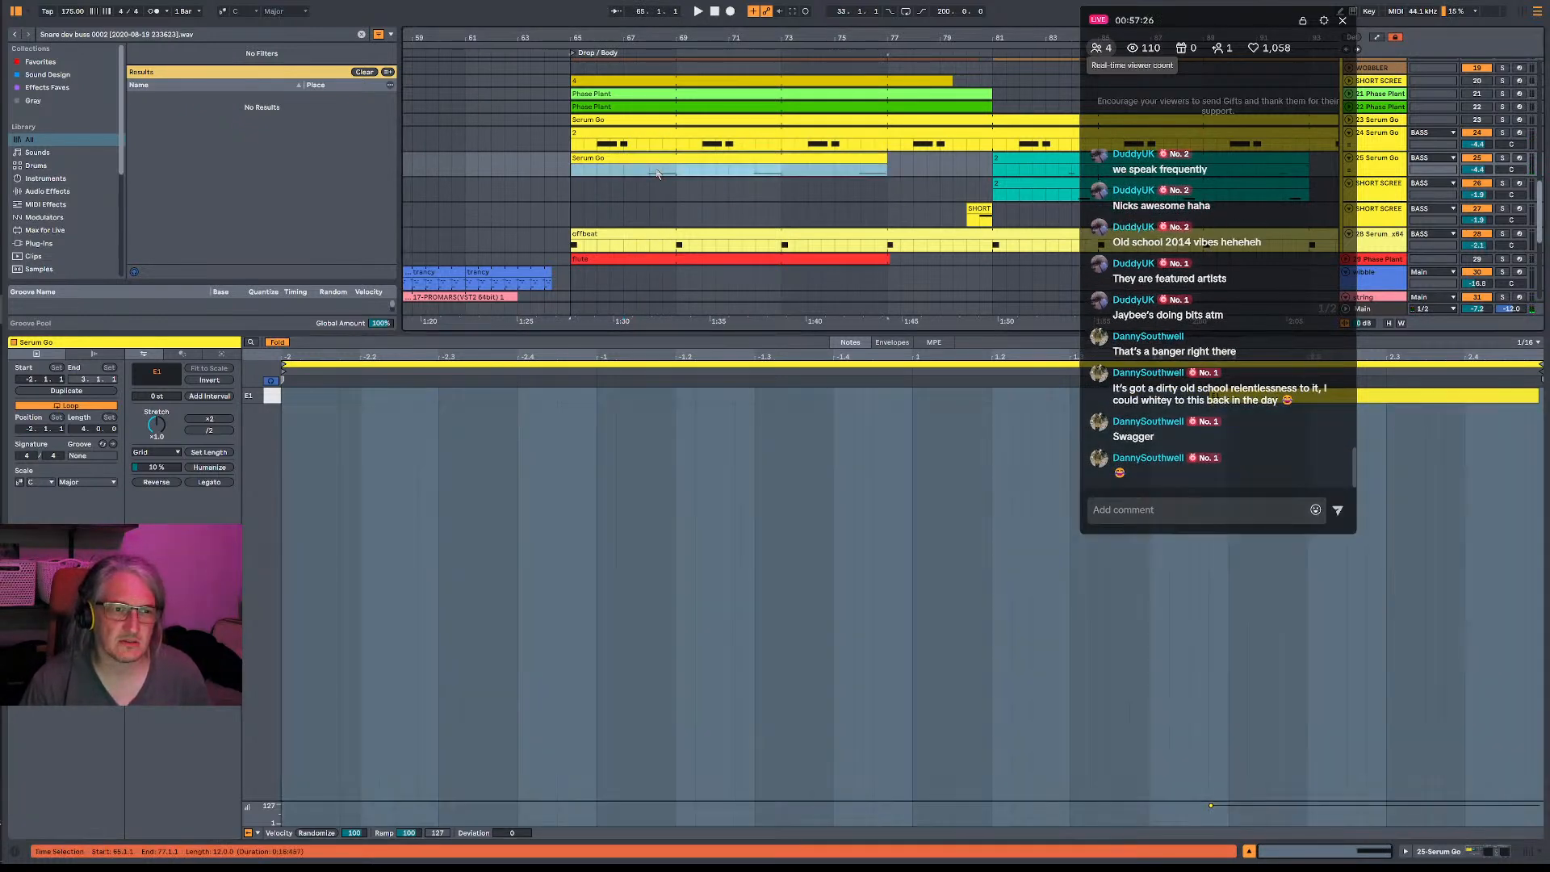
- Audition the 25 Serum Go clip around bar 67 and set the playback position to 68.1.1
{"action": "left_click", "coordinate": [629, 176]}
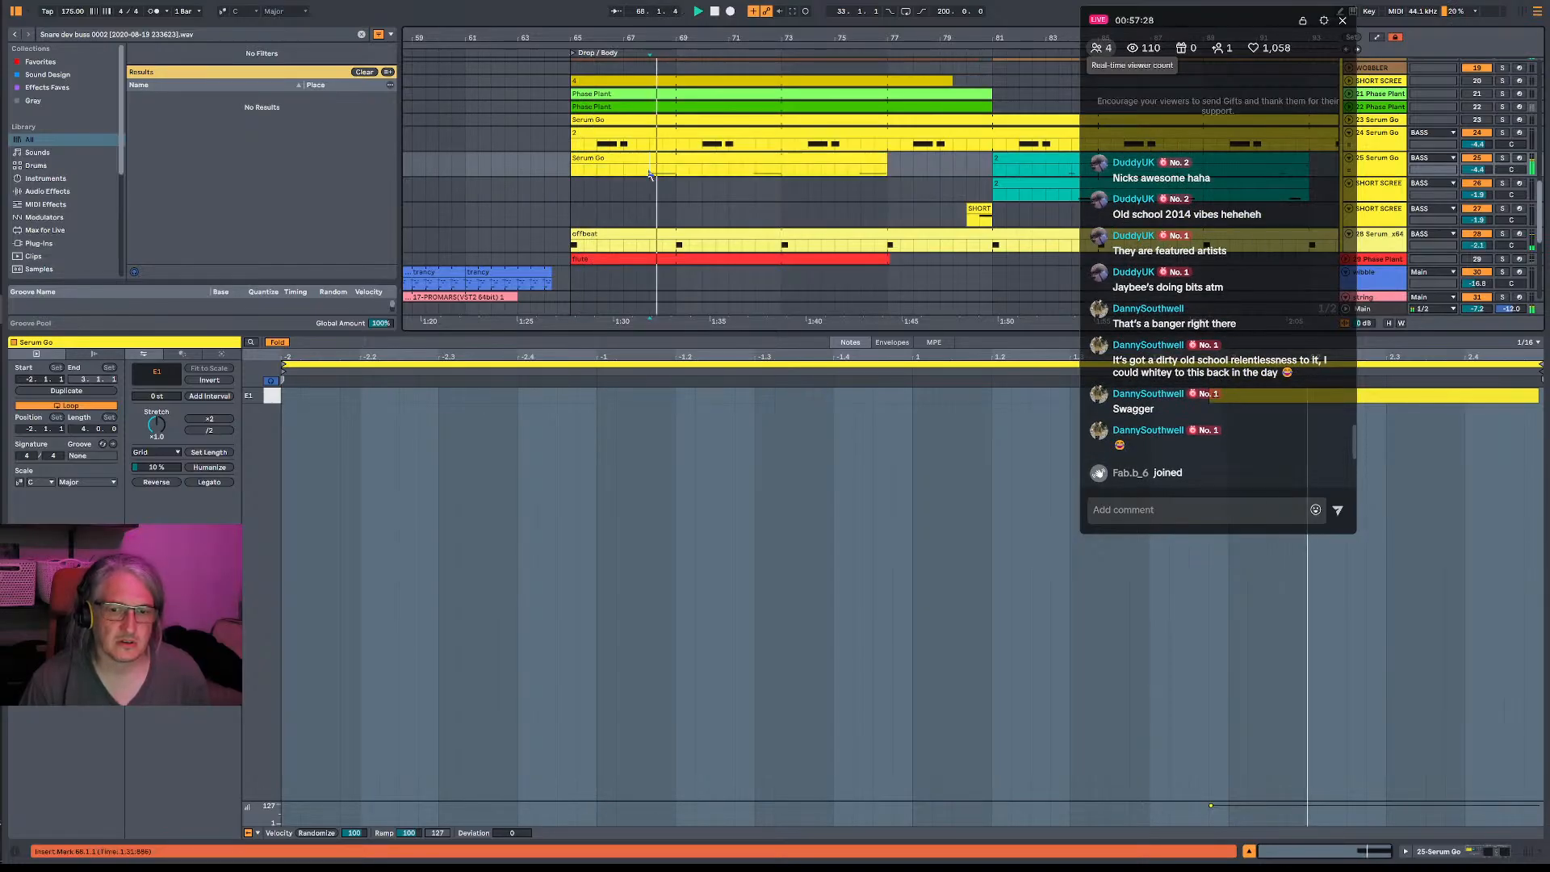
{"action": "key", "text": "space"}
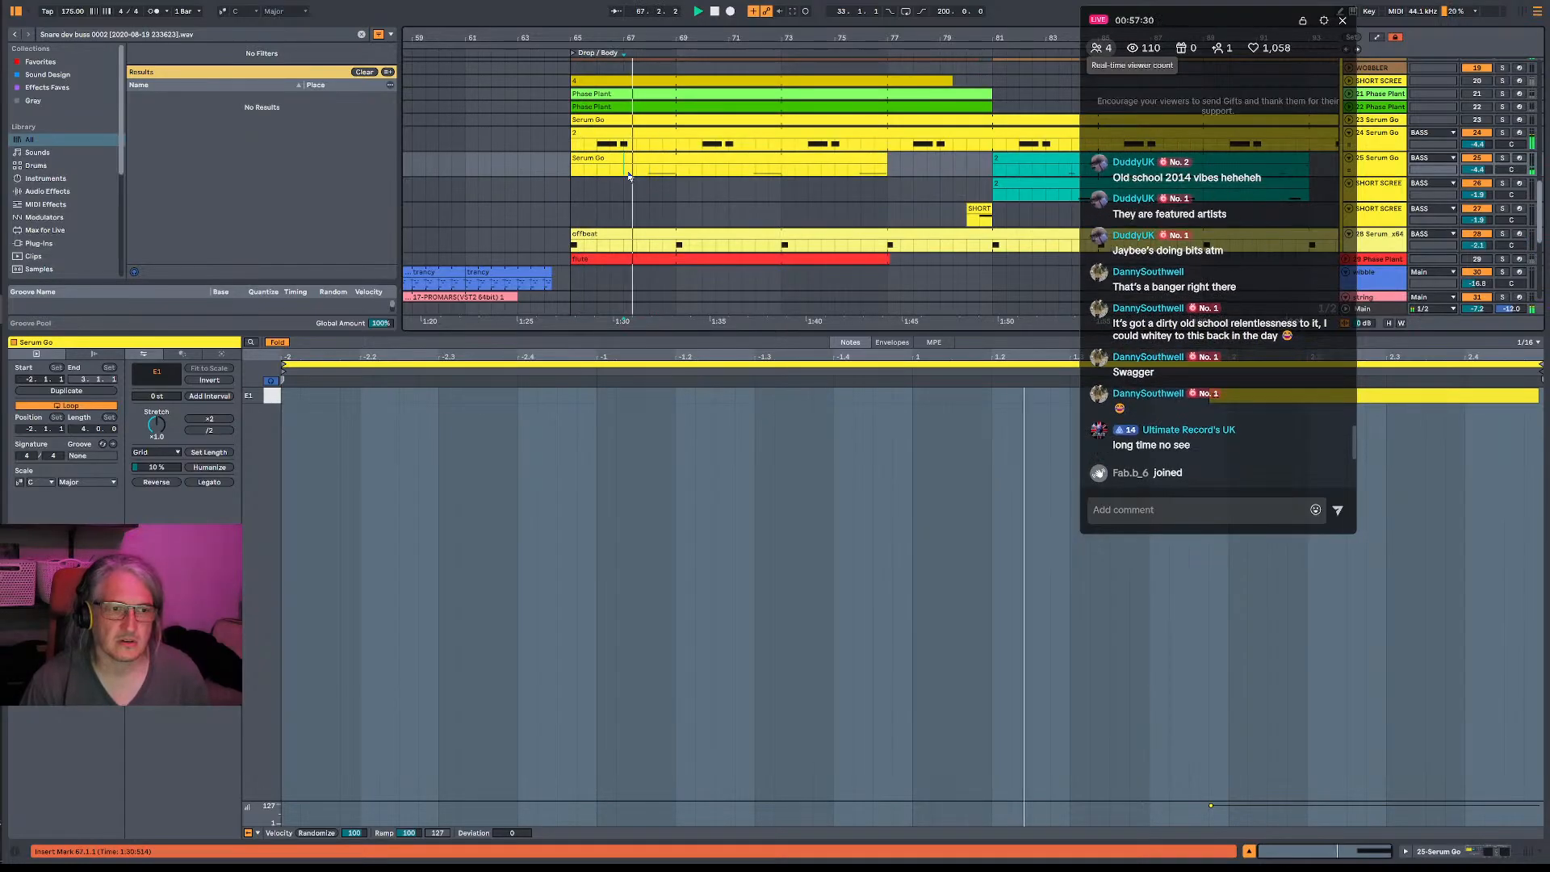
{"action": "key", "text": "space"}
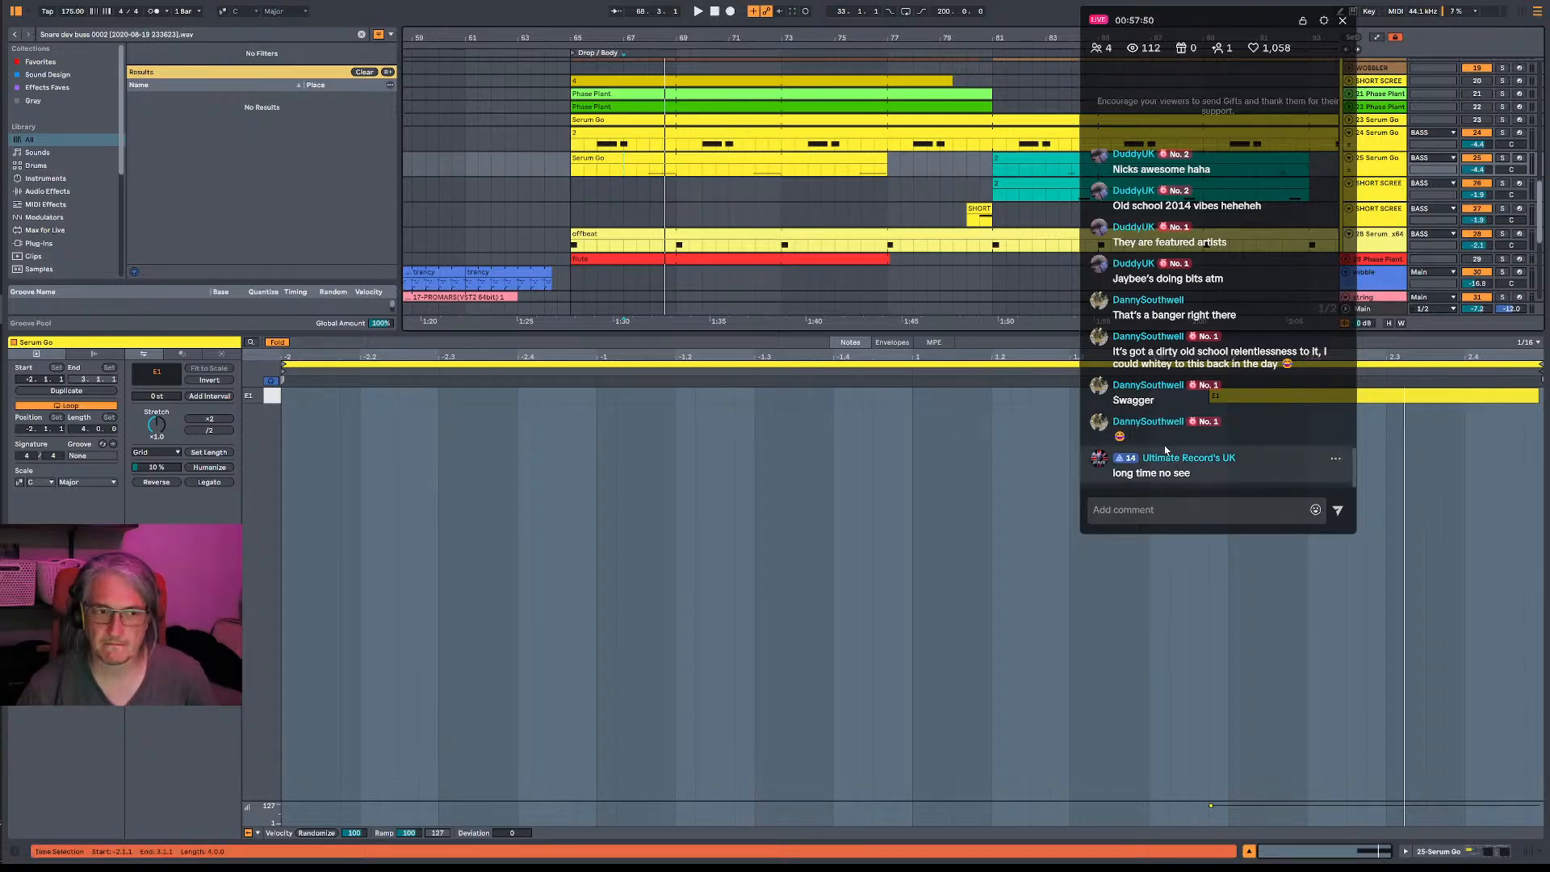
{"action": "key", "text": "space"}
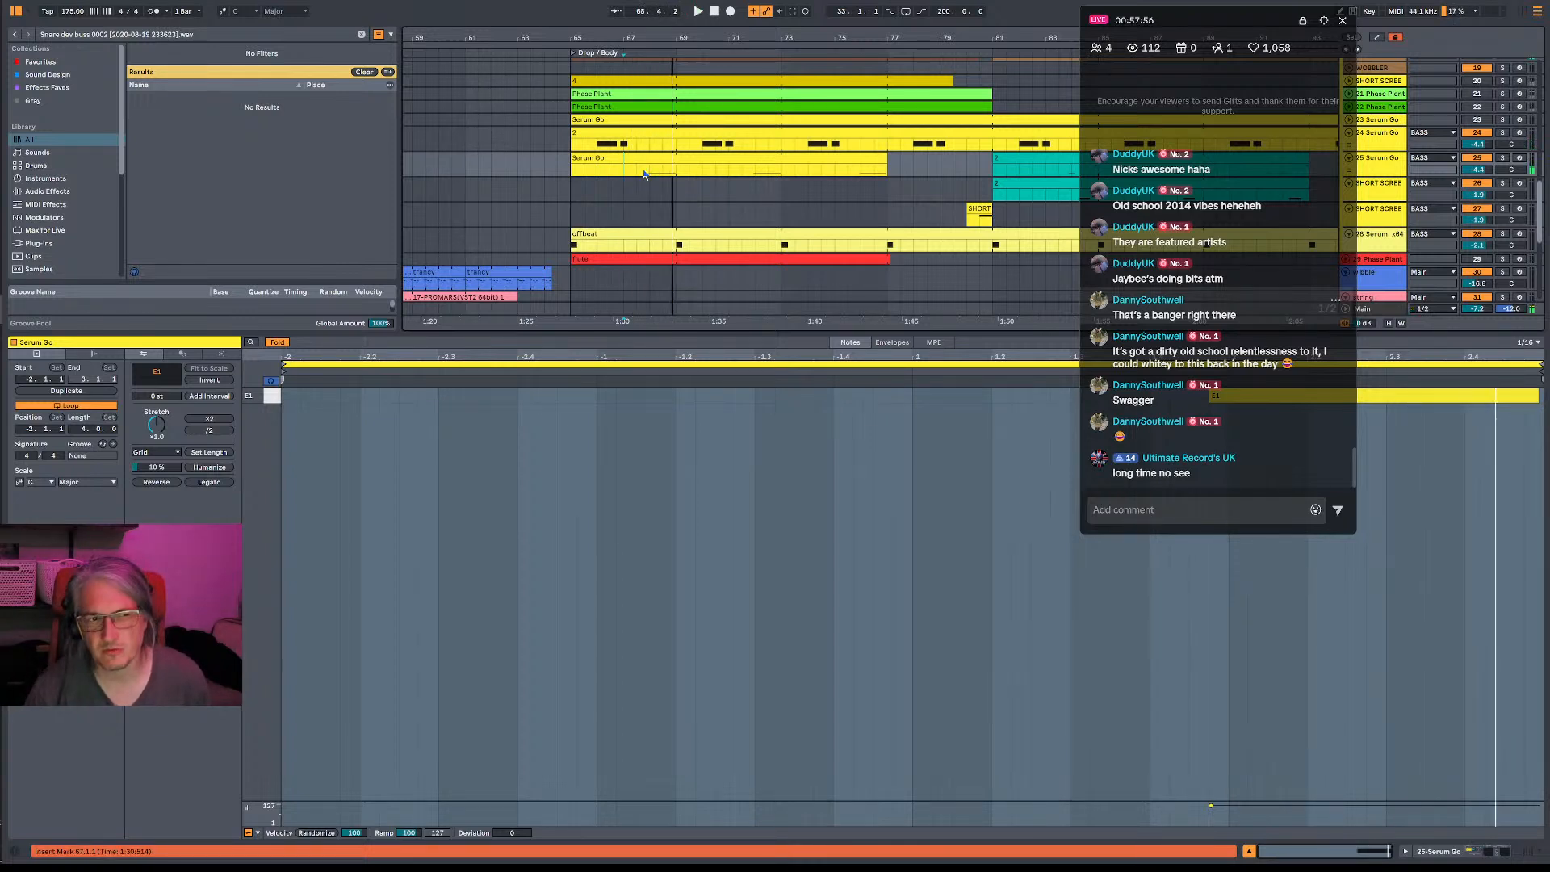
{"action": "left_click", "coordinate": [649, 174]}
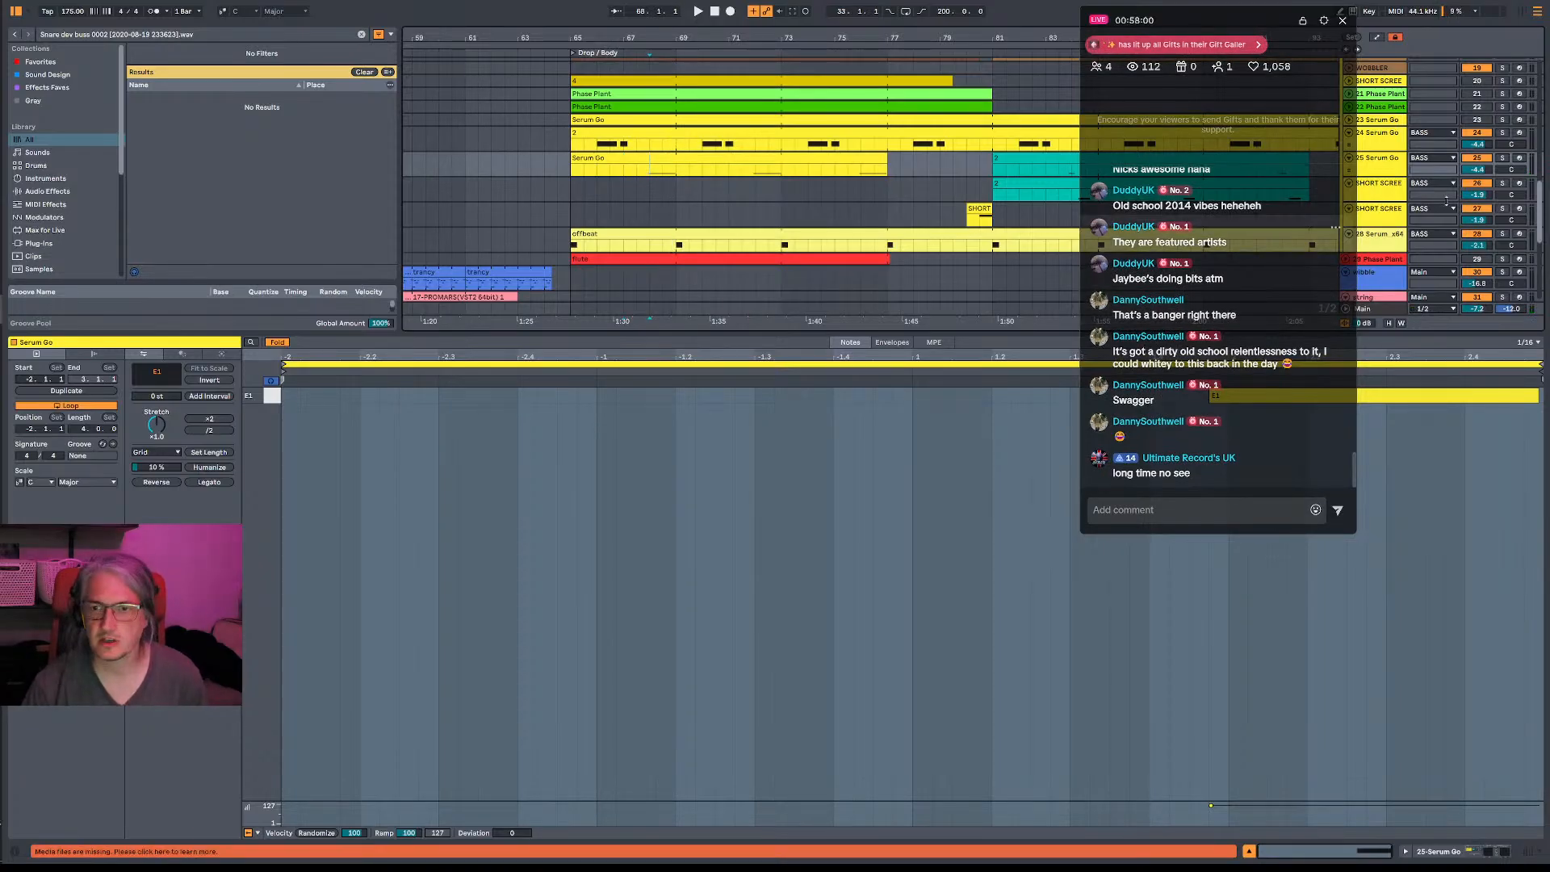
- Open the Pro-Q 3 on the 25 Serum Go track and bypass its 102 Hz low-cut band during playback
{"action": "double_click", "coordinate": [1386, 161]}
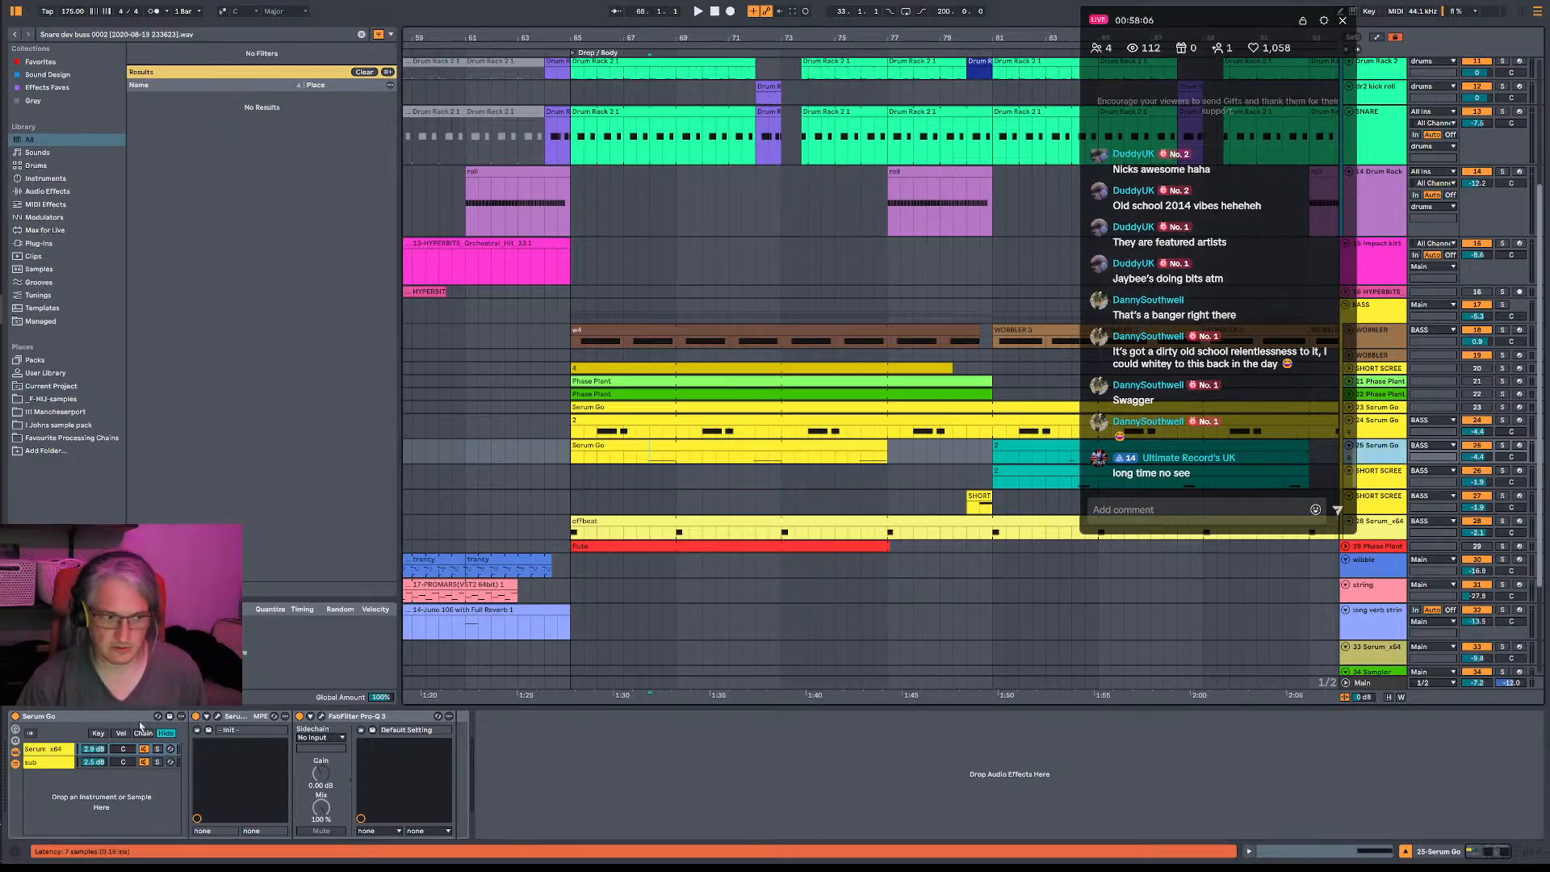
{"action": "key", "text": "space"}
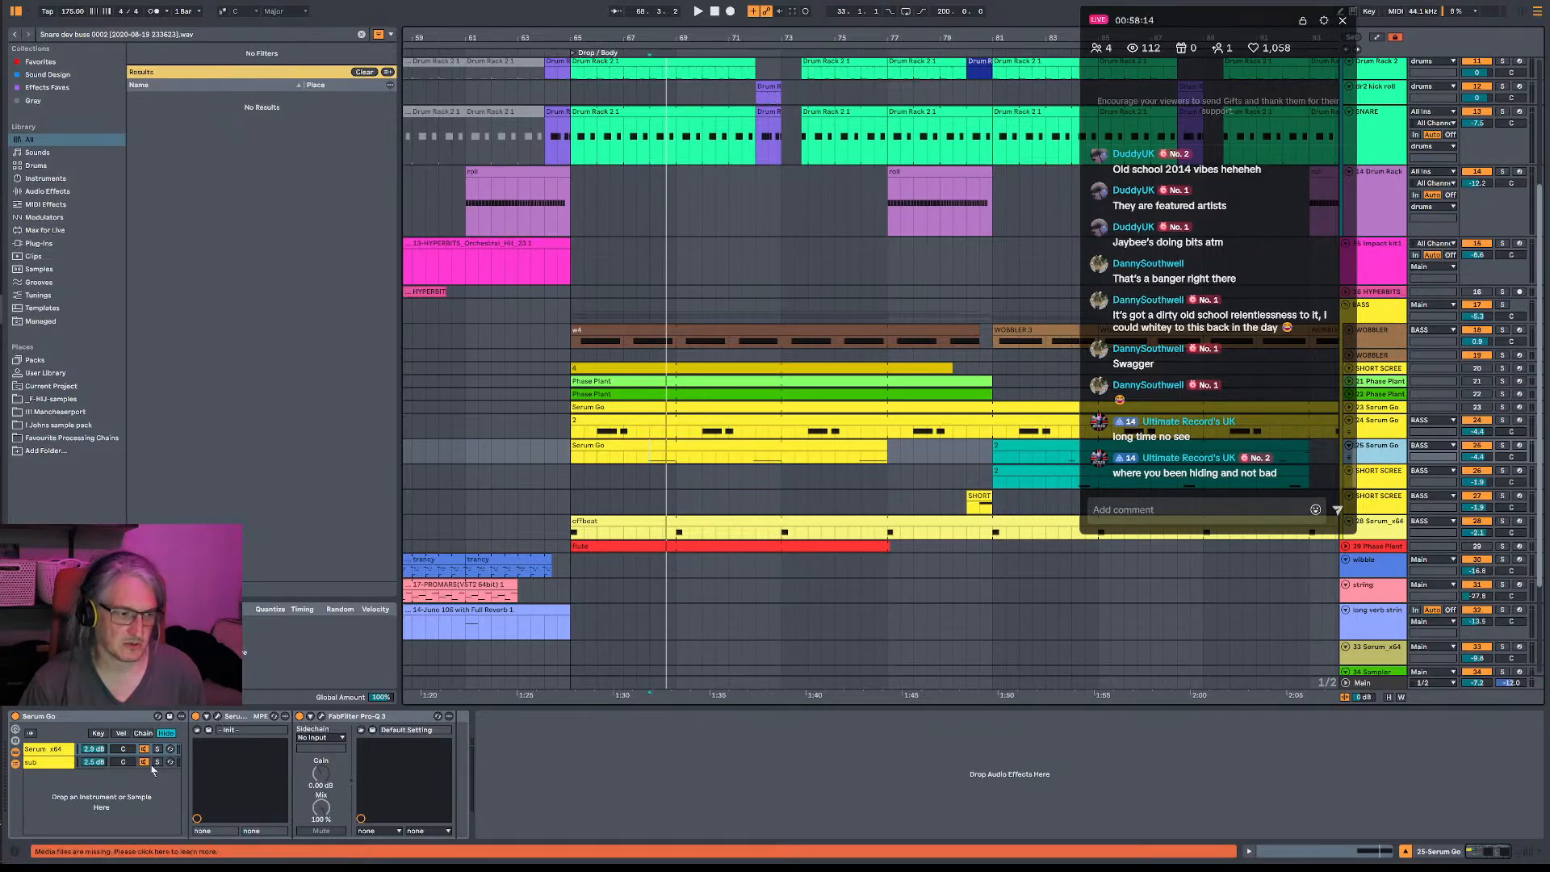
{"action": "left_click", "coordinate": [321, 716]}
{"action": "key", "text": "space"}
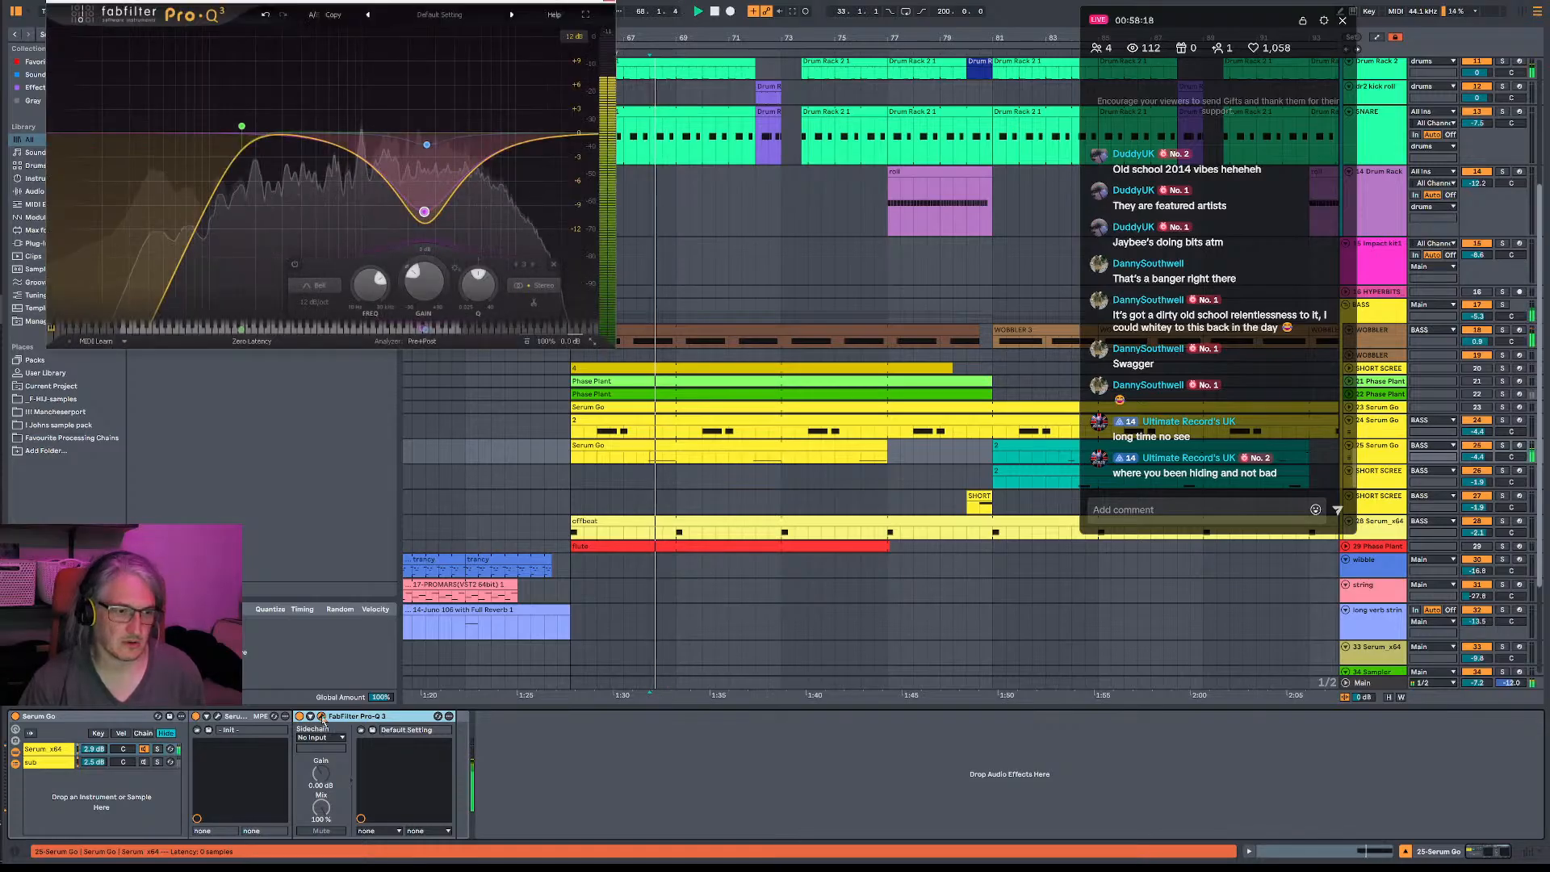
{"action": "mouse_move", "coordinate": [242, 126]}
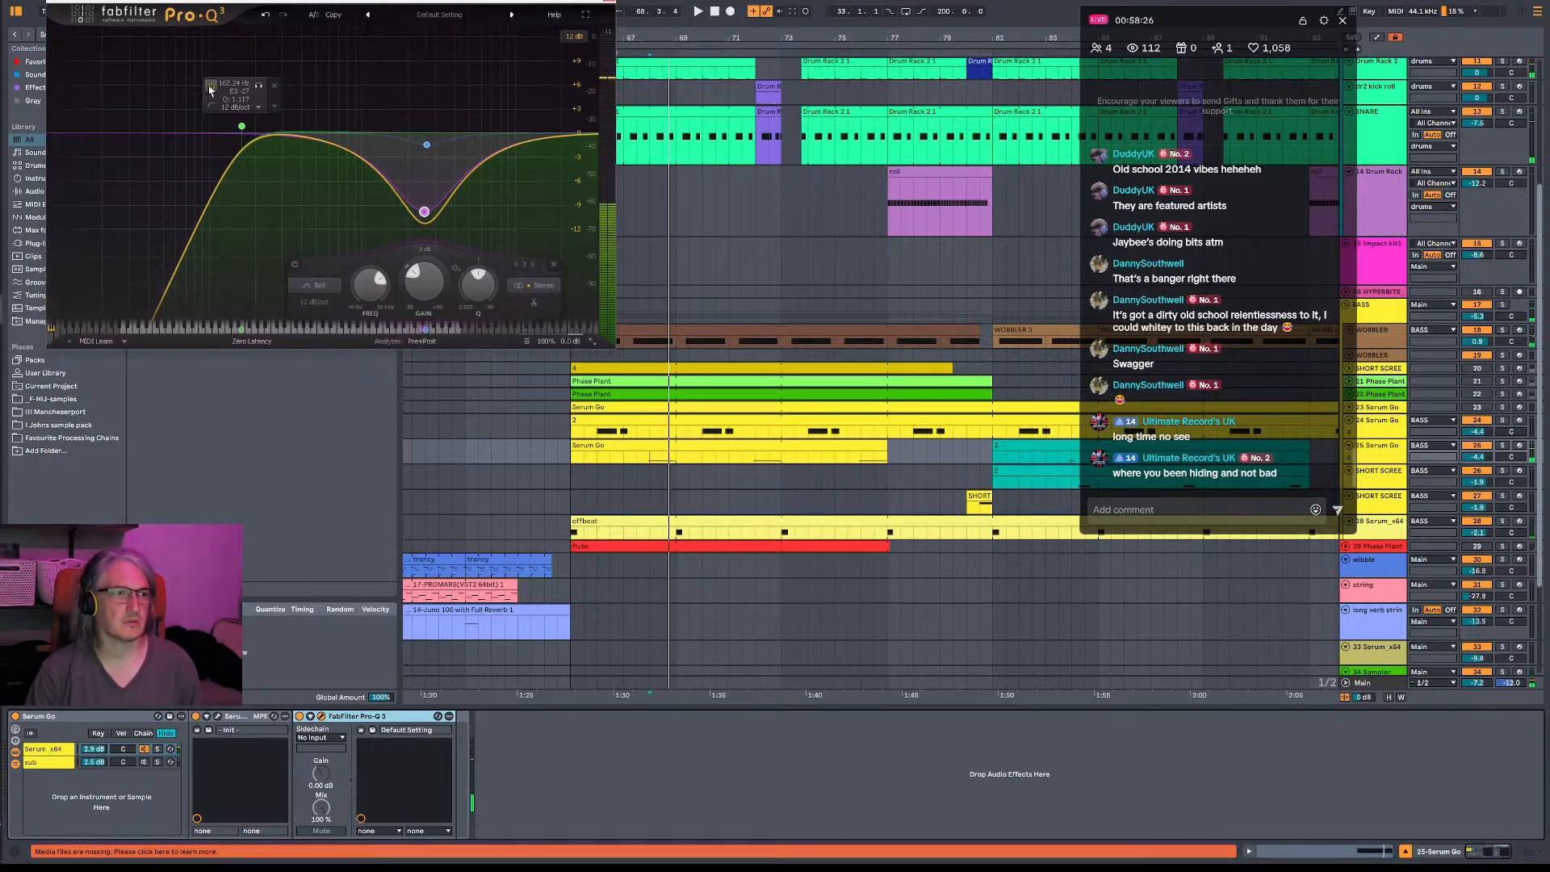
{"action": "left_click", "coordinate": [210, 88]}
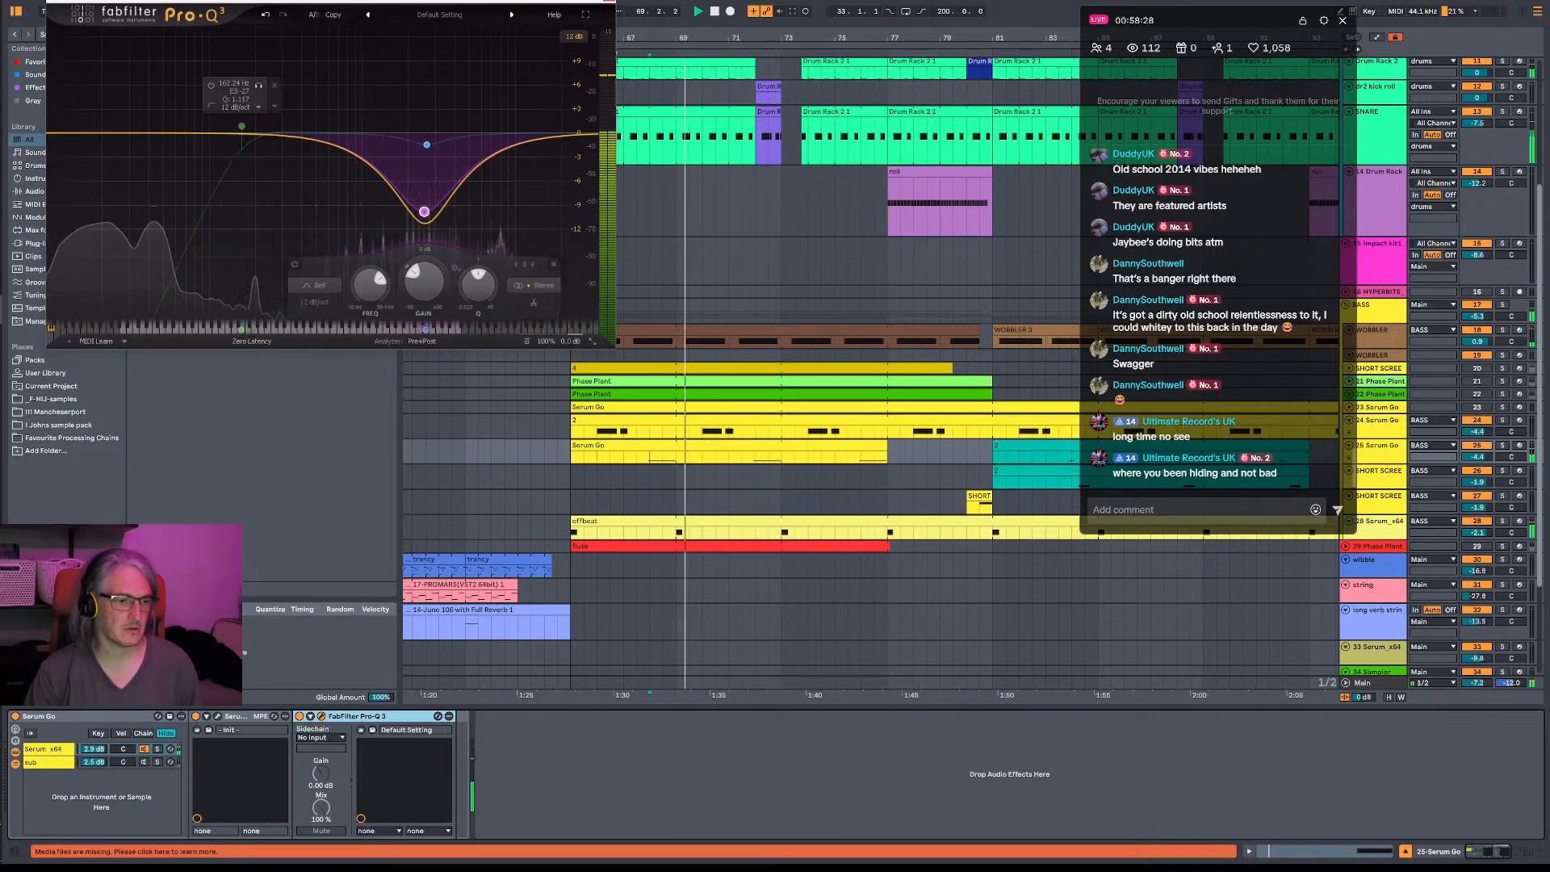
- In the track's Serum, set the LFO 1 rate to 8 bar and LFO 2 to a rate of one bar with its mode off
{"action": "left_click", "coordinate": [216, 716]}
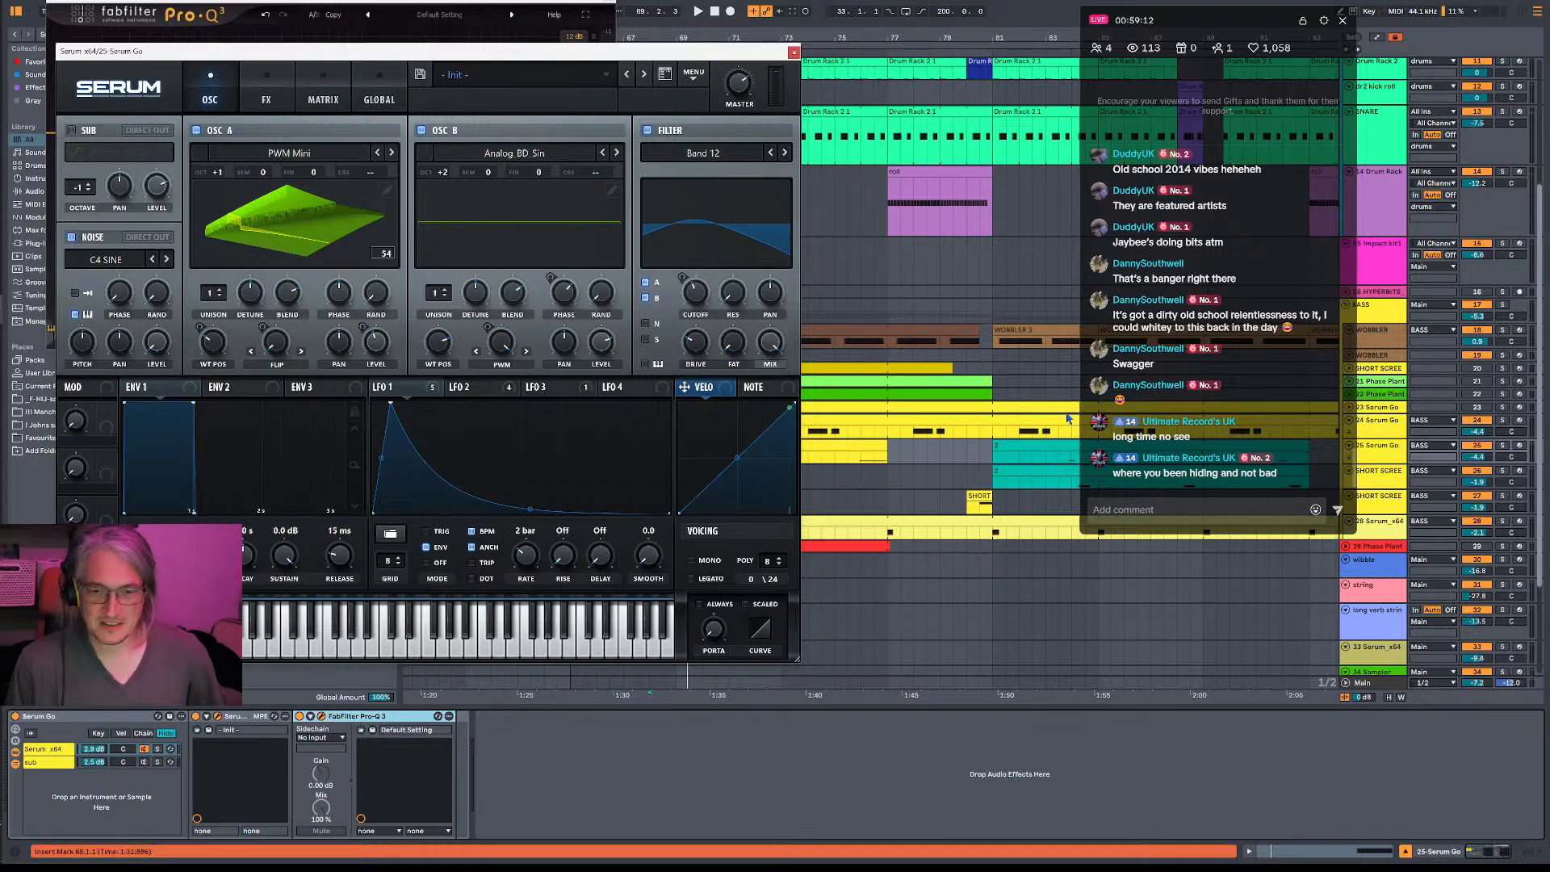
{"action": "key", "text": "space"}
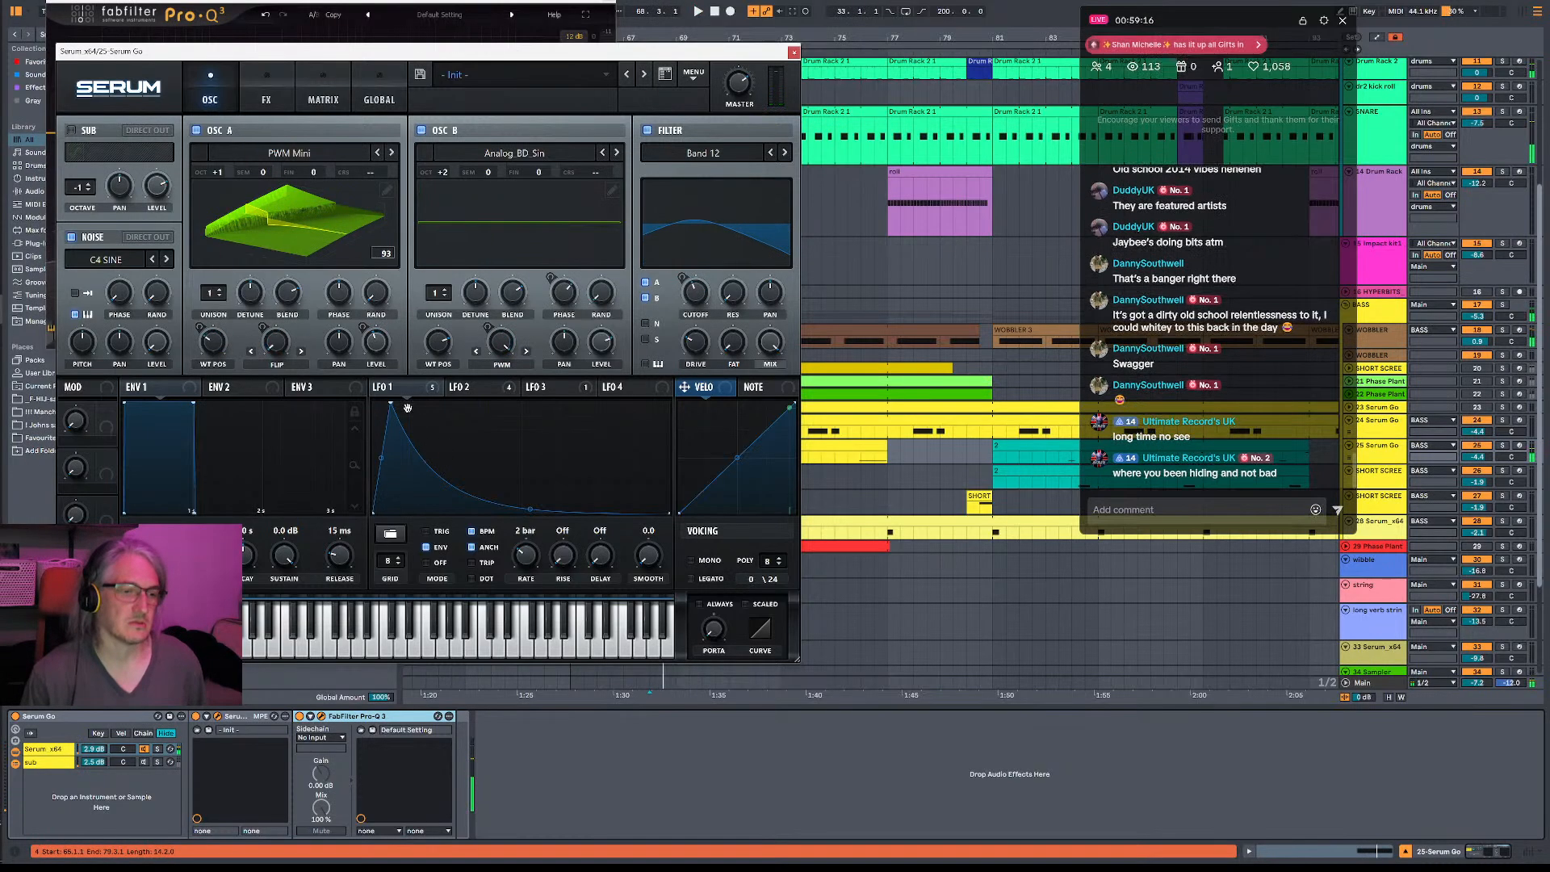
{"action": "mouse_move", "coordinate": [522, 564]}
{"action": "left_mouse_down"}
{"action": "mouse_move", "coordinate": [545, 548]}
{"action": "mouse_move", "coordinate": [536, 582]}
{"action": "left_mouse_up"}
{"action": "key", "text": "space"}
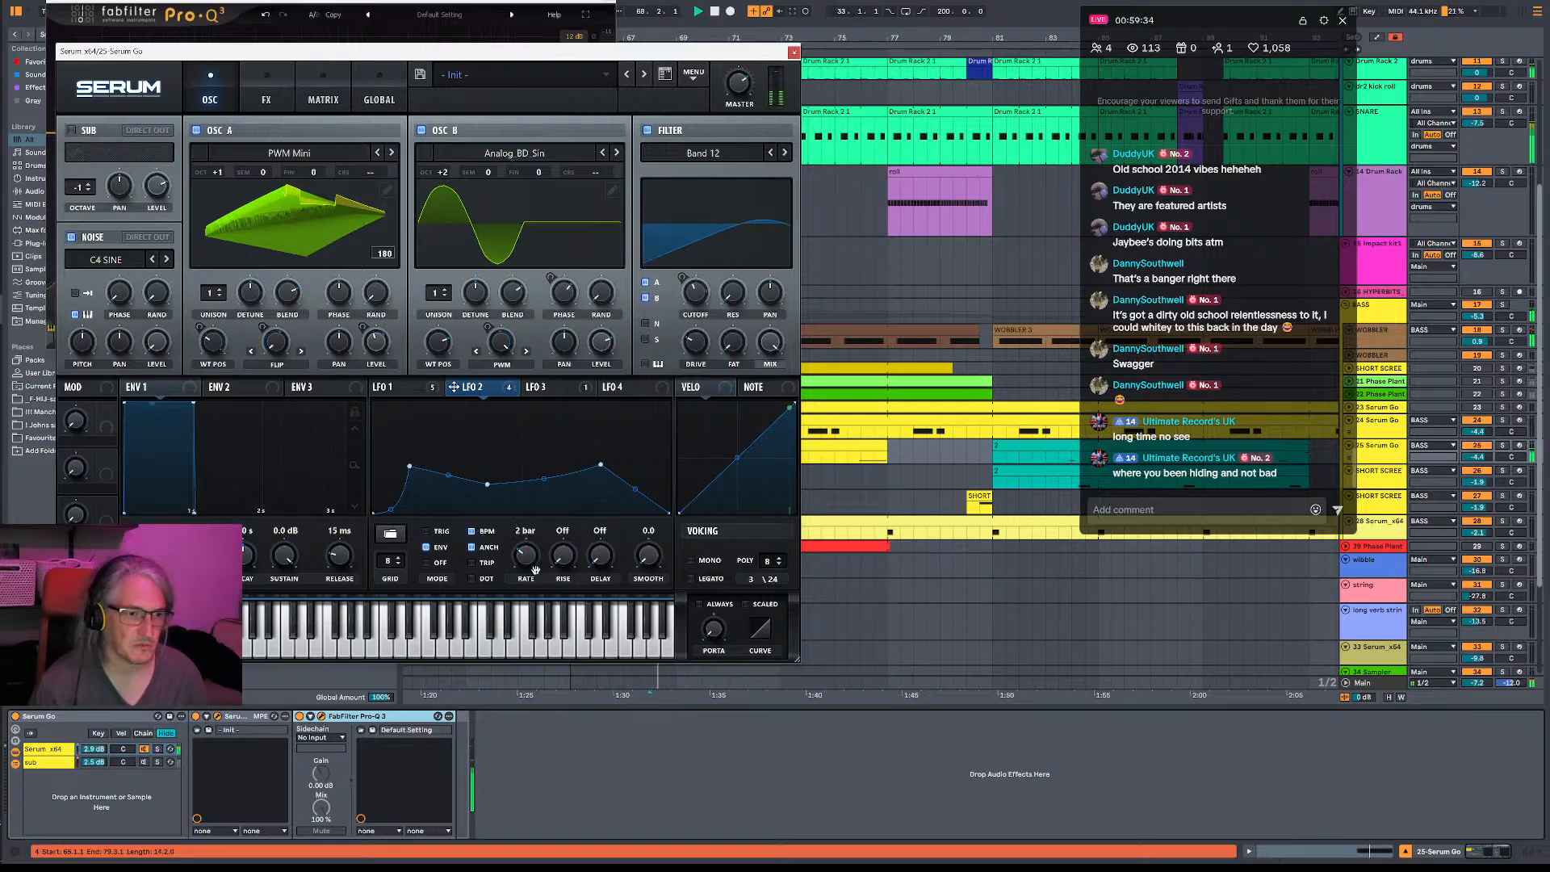
{"action": "left_click_drag", "start_coordinate": [537, 570], "coordinate": [547, 583]}
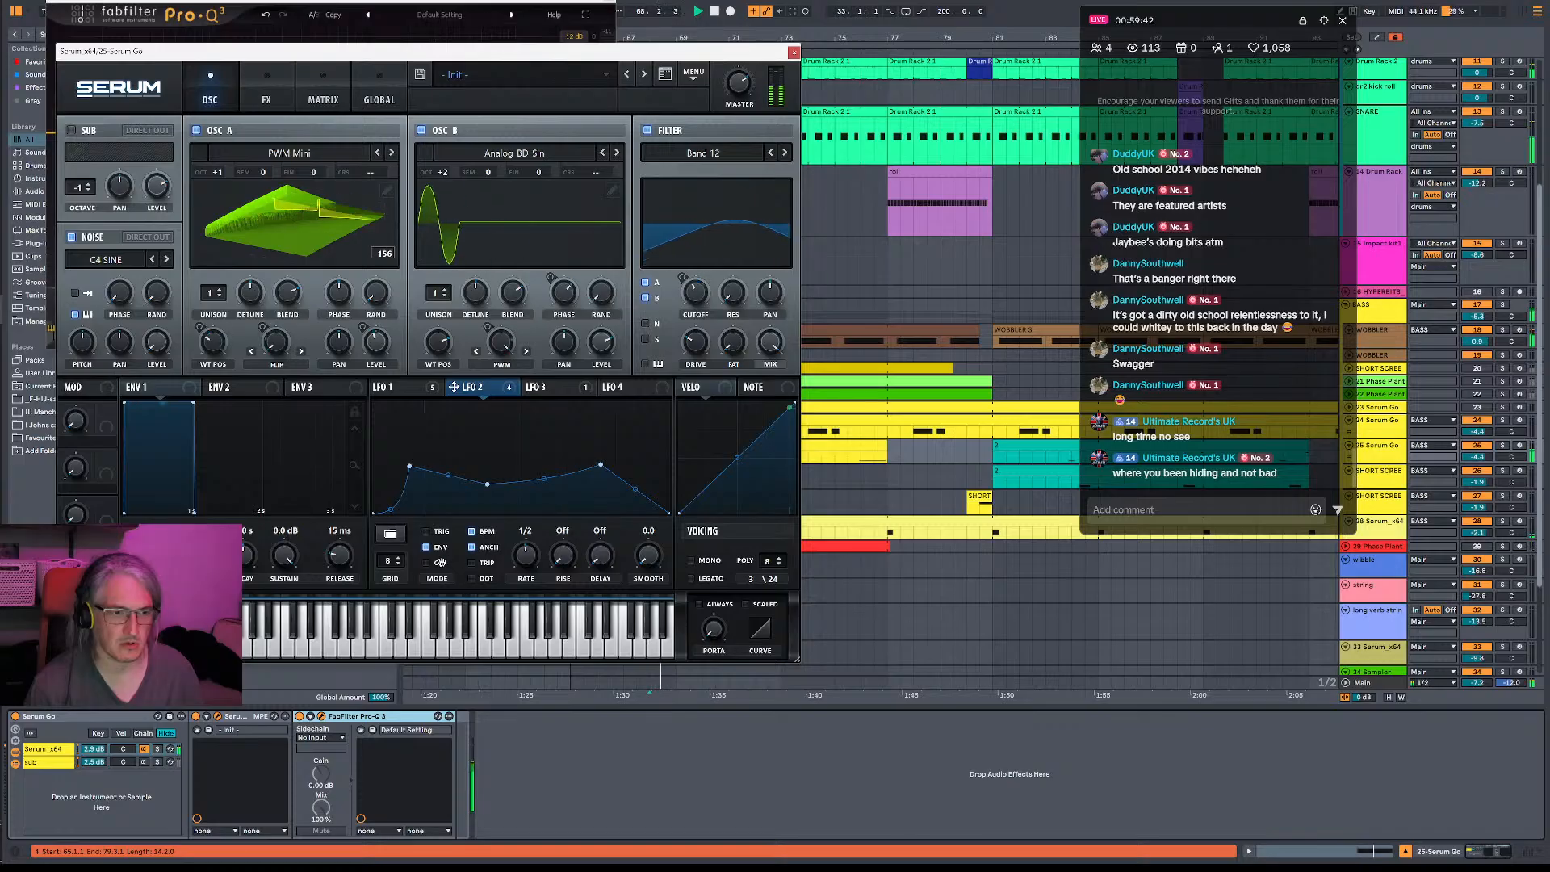
{"action": "left_click_drag", "start_coordinate": [530, 558], "coordinate": [530, 555]}
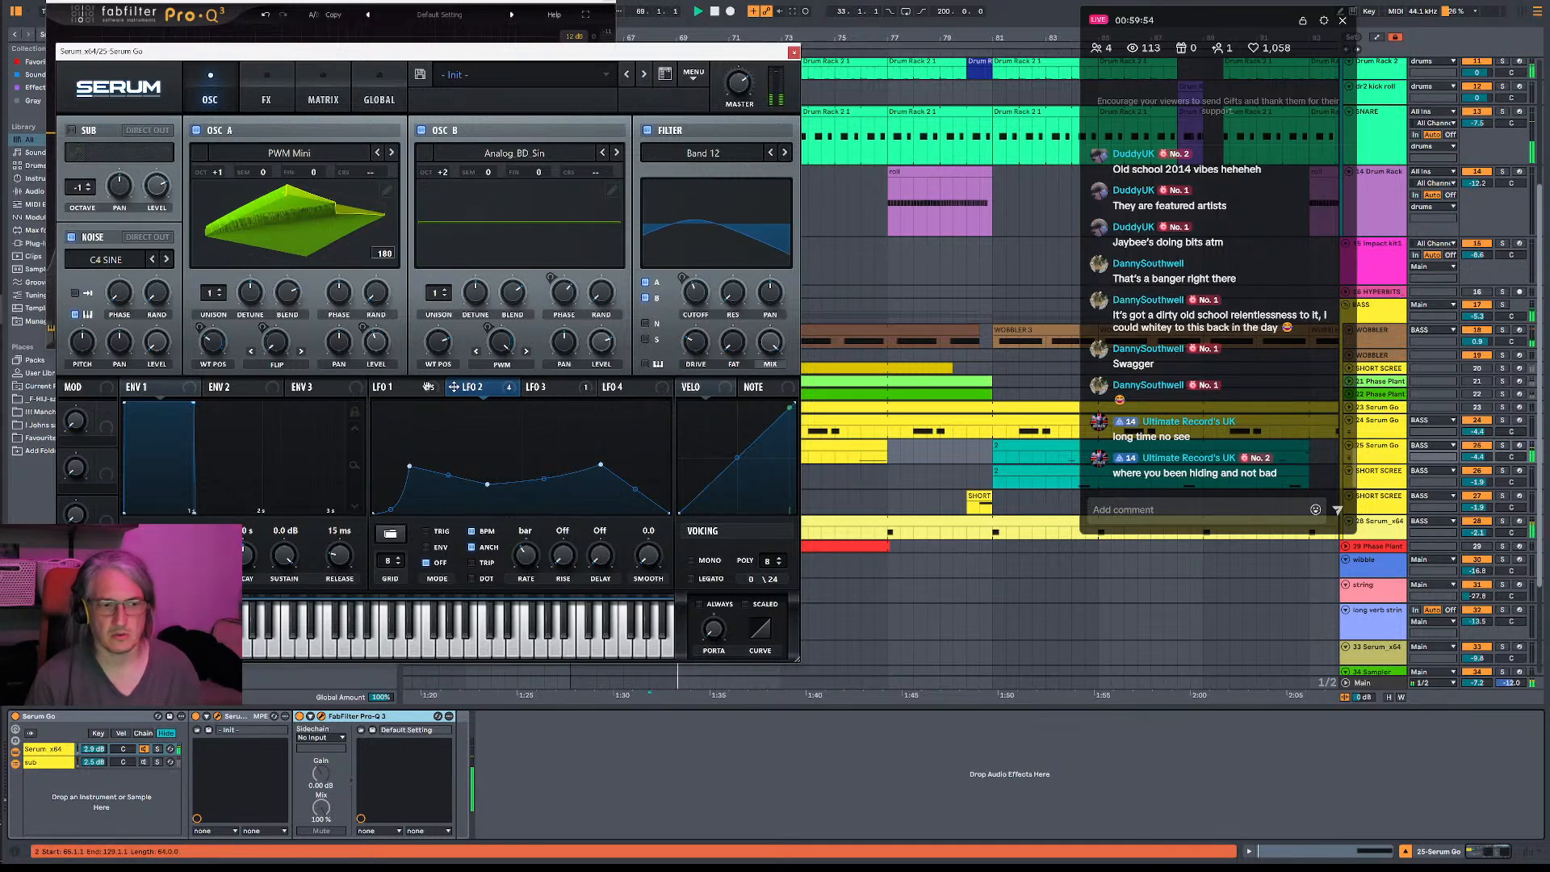
- Nudge the peak point of LFO 3 slightly earlier and return to the LFO 1 shape
{"action": "left_click", "coordinate": [542, 386]}
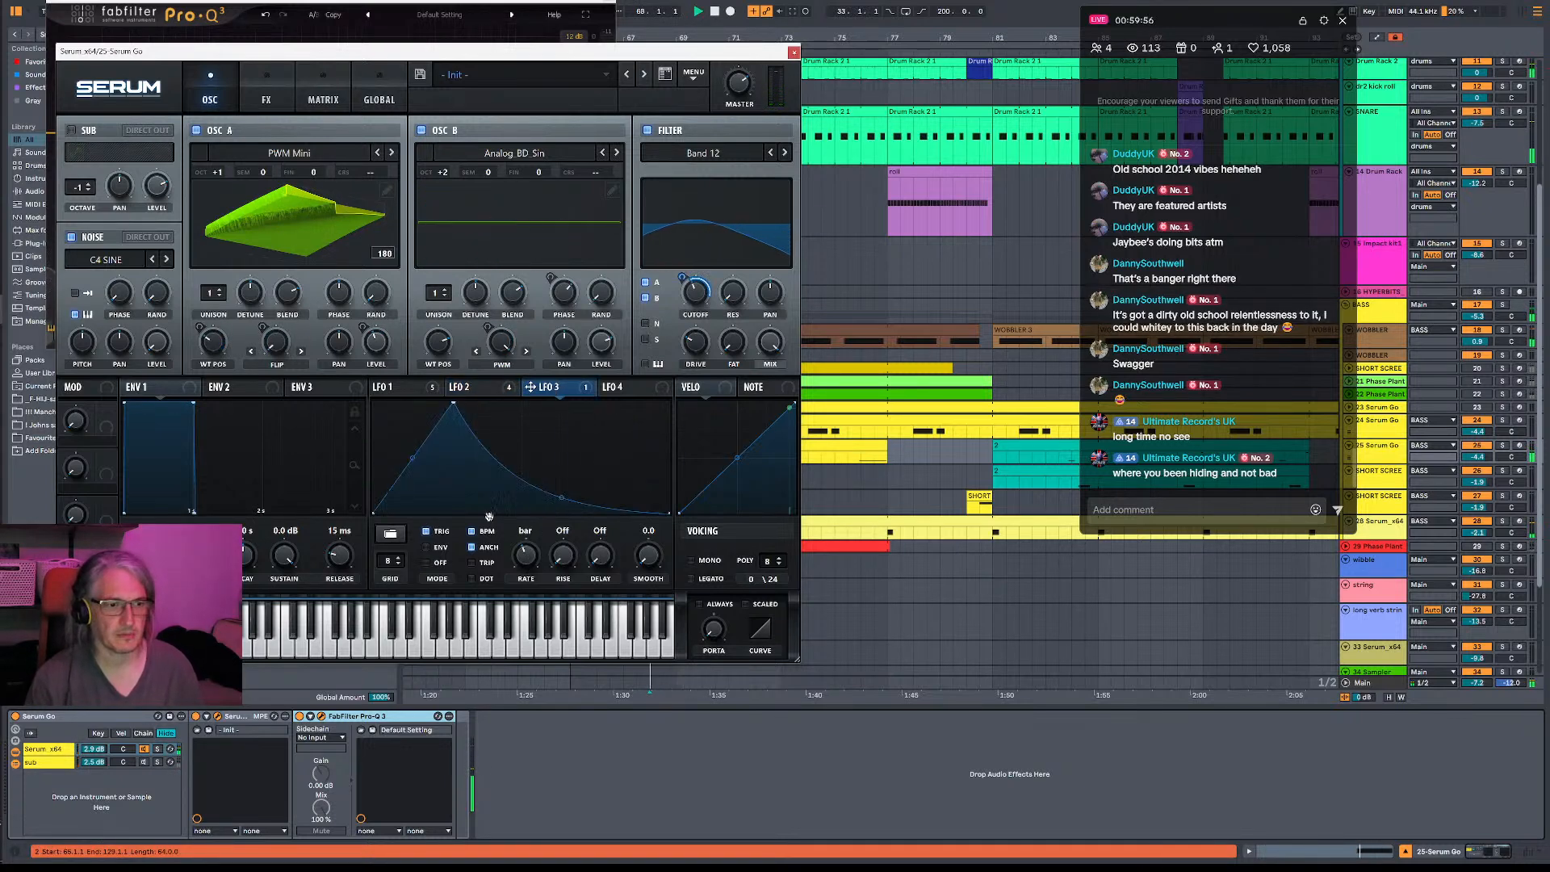
{"action": "mouse_move", "coordinate": [455, 403]}
{"action": "left_mouse_down"}
{"action": "mouse_move", "coordinate": [443, 515]}
{"action": "mouse_move", "coordinate": [452, 389]}
{"action": "mouse_move", "coordinate": [462, 465]}
{"action": "mouse_move", "coordinate": [452, 397]}
{"action": "left_mouse_up"}
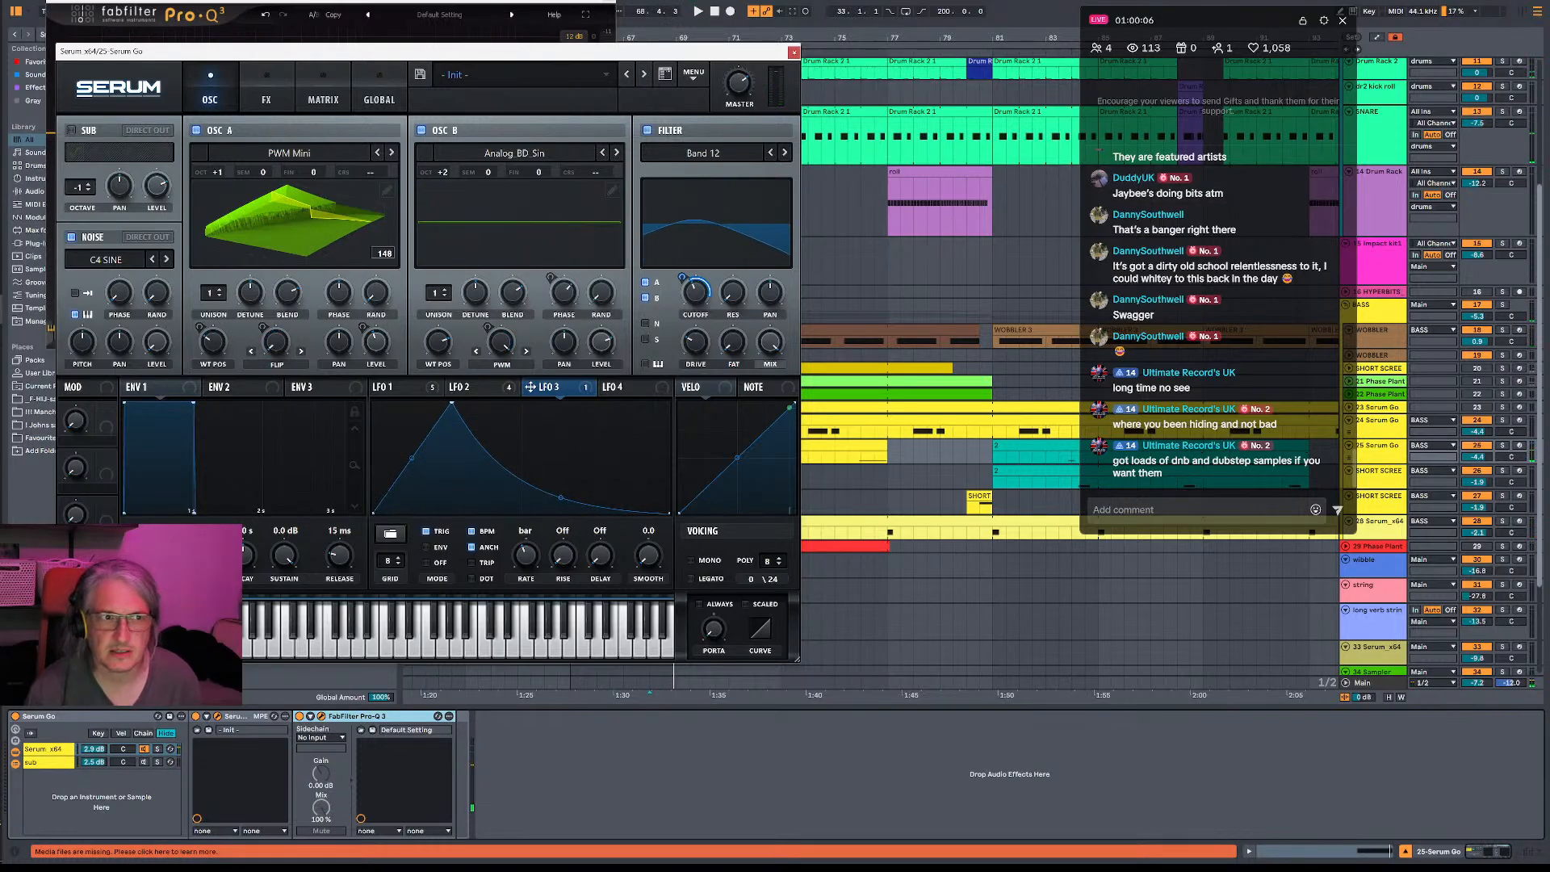
{"action": "left_click", "coordinate": [390, 393]}
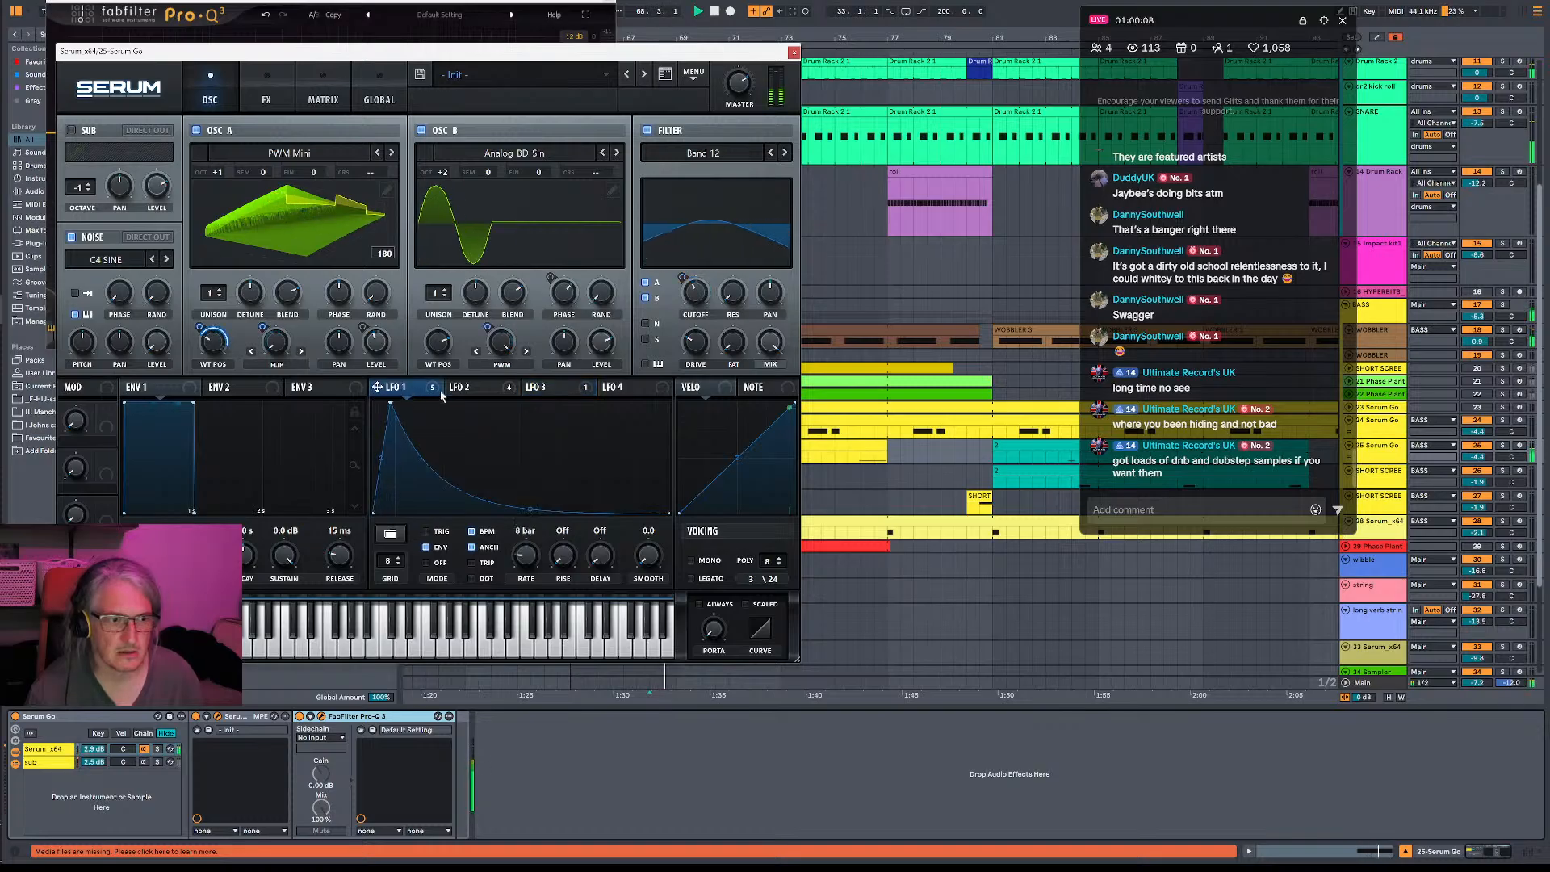
{"action": "left_click", "coordinate": [1478, 448]}
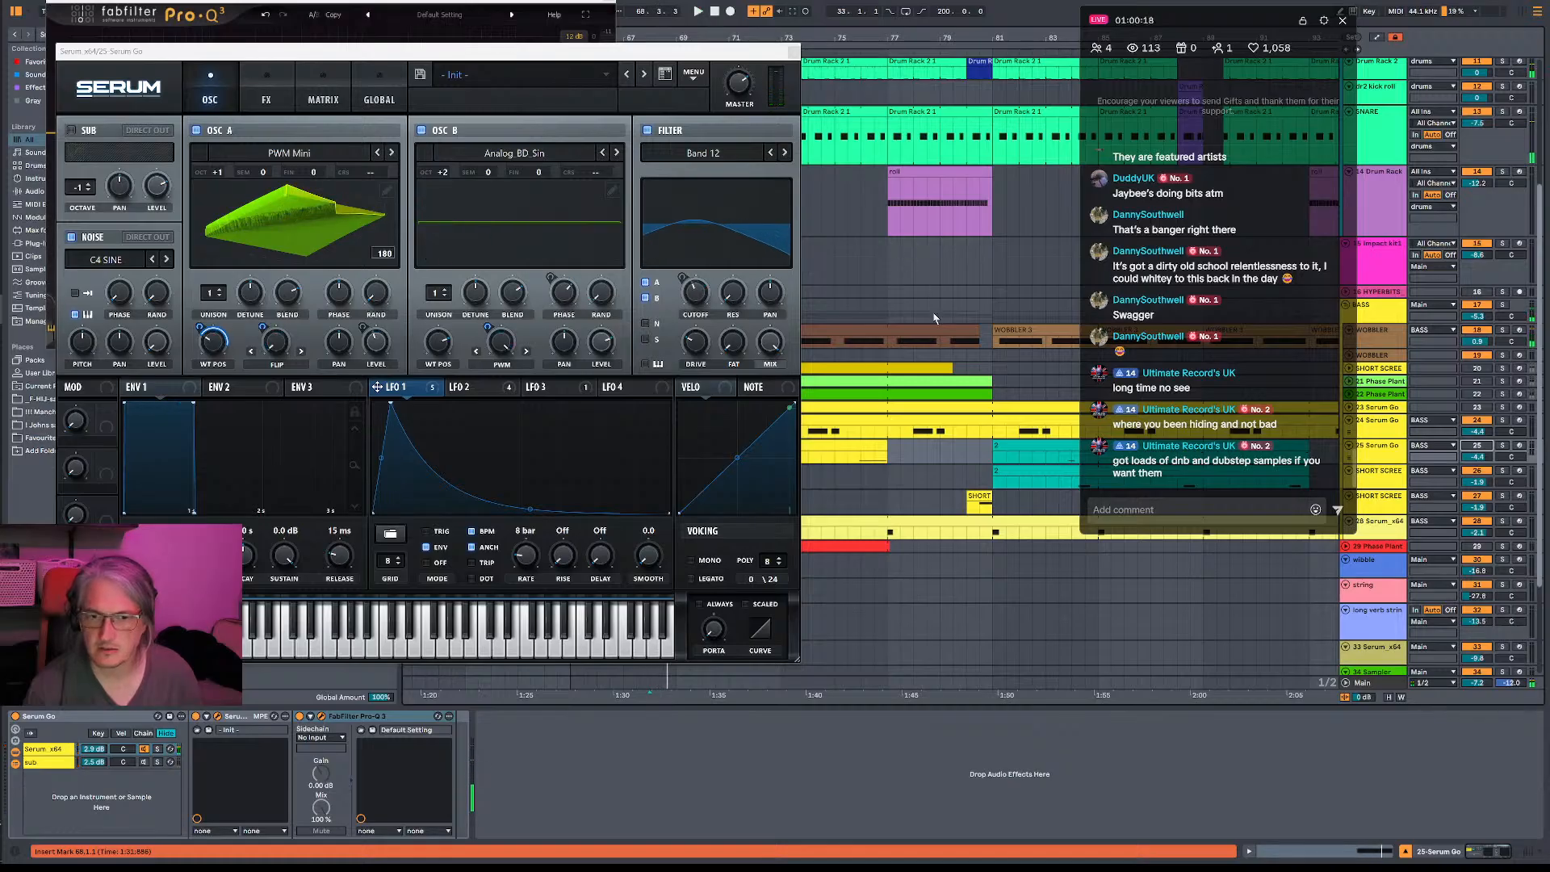
- Solo the hats track to hear it alone, and release the solo again
{"action": "scroll", "coordinate": [935, 320], "scroll_direction": "up", "scroll_amount": 5}
{"action": "key", "text": "space"}
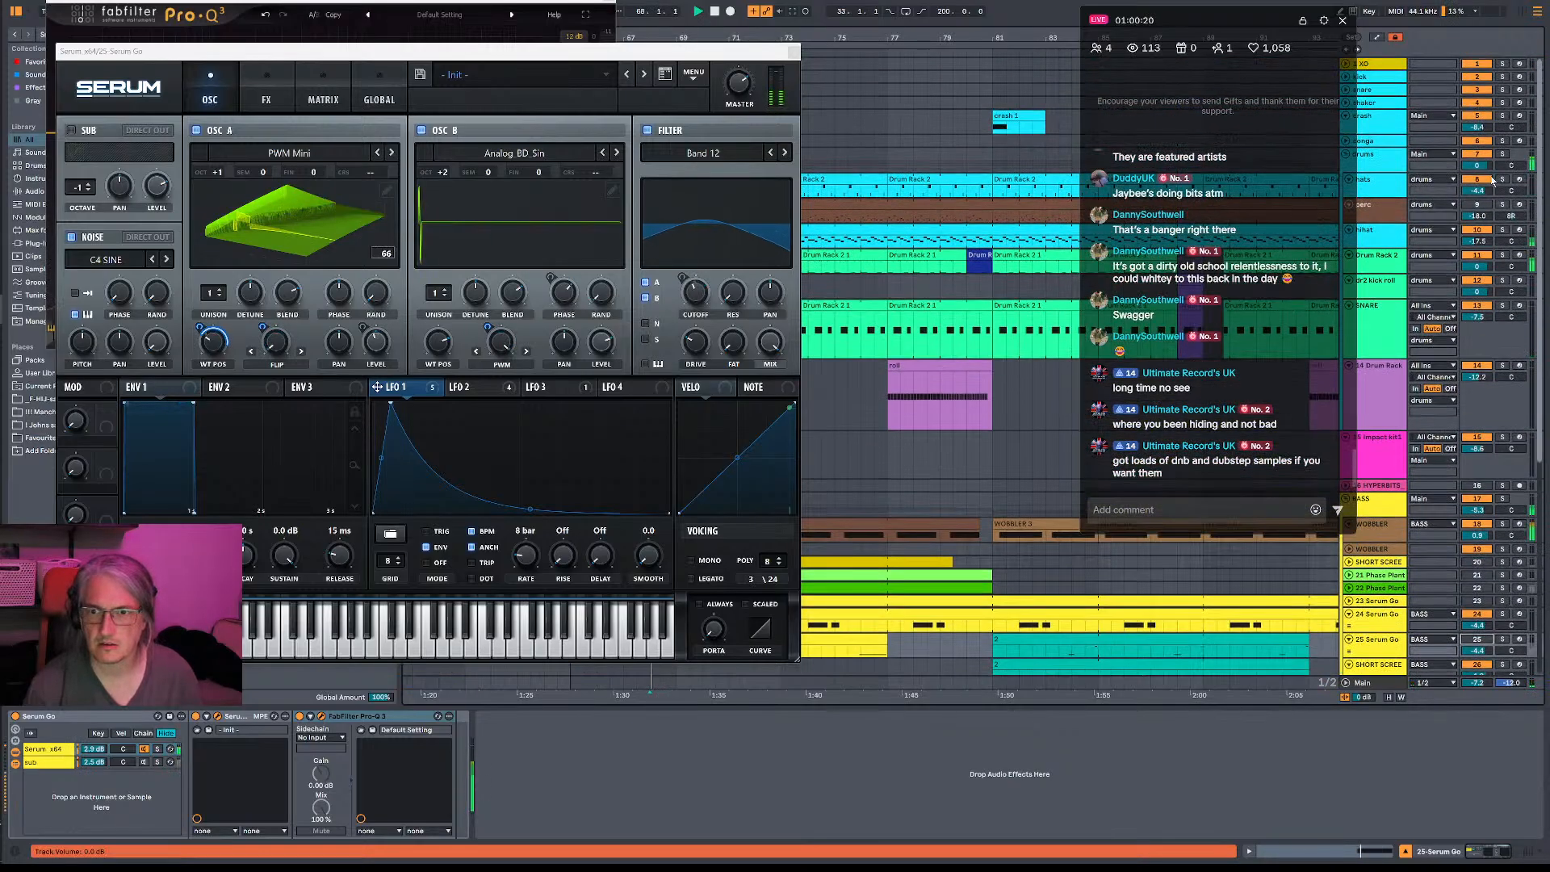
{"action": "left_click", "coordinate": [1509, 185]}
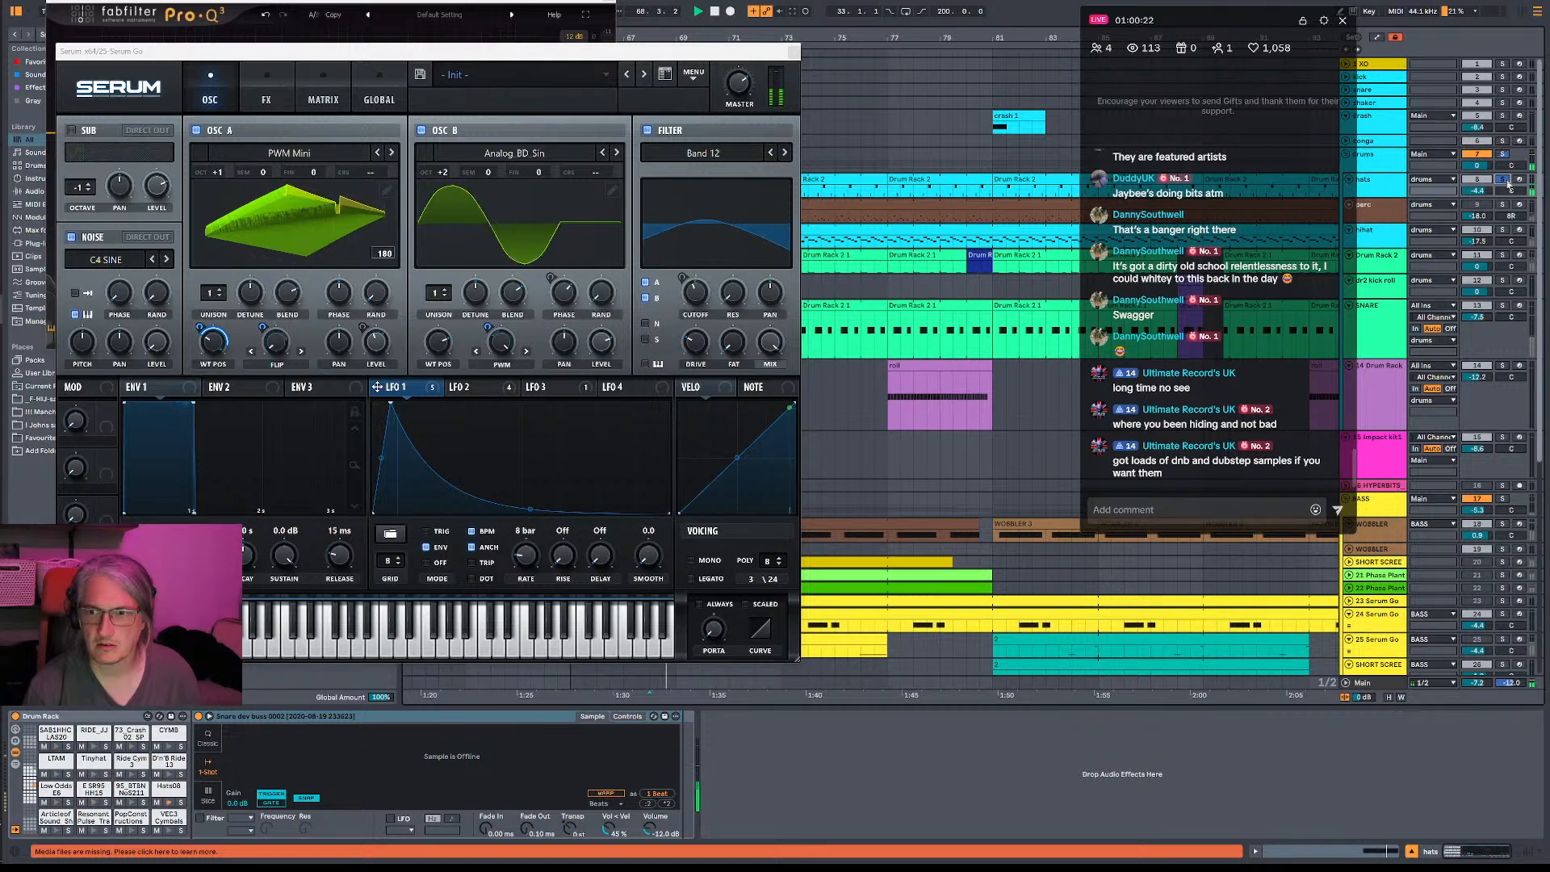
{"action": "left_click", "coordinate": [1505, 155]}
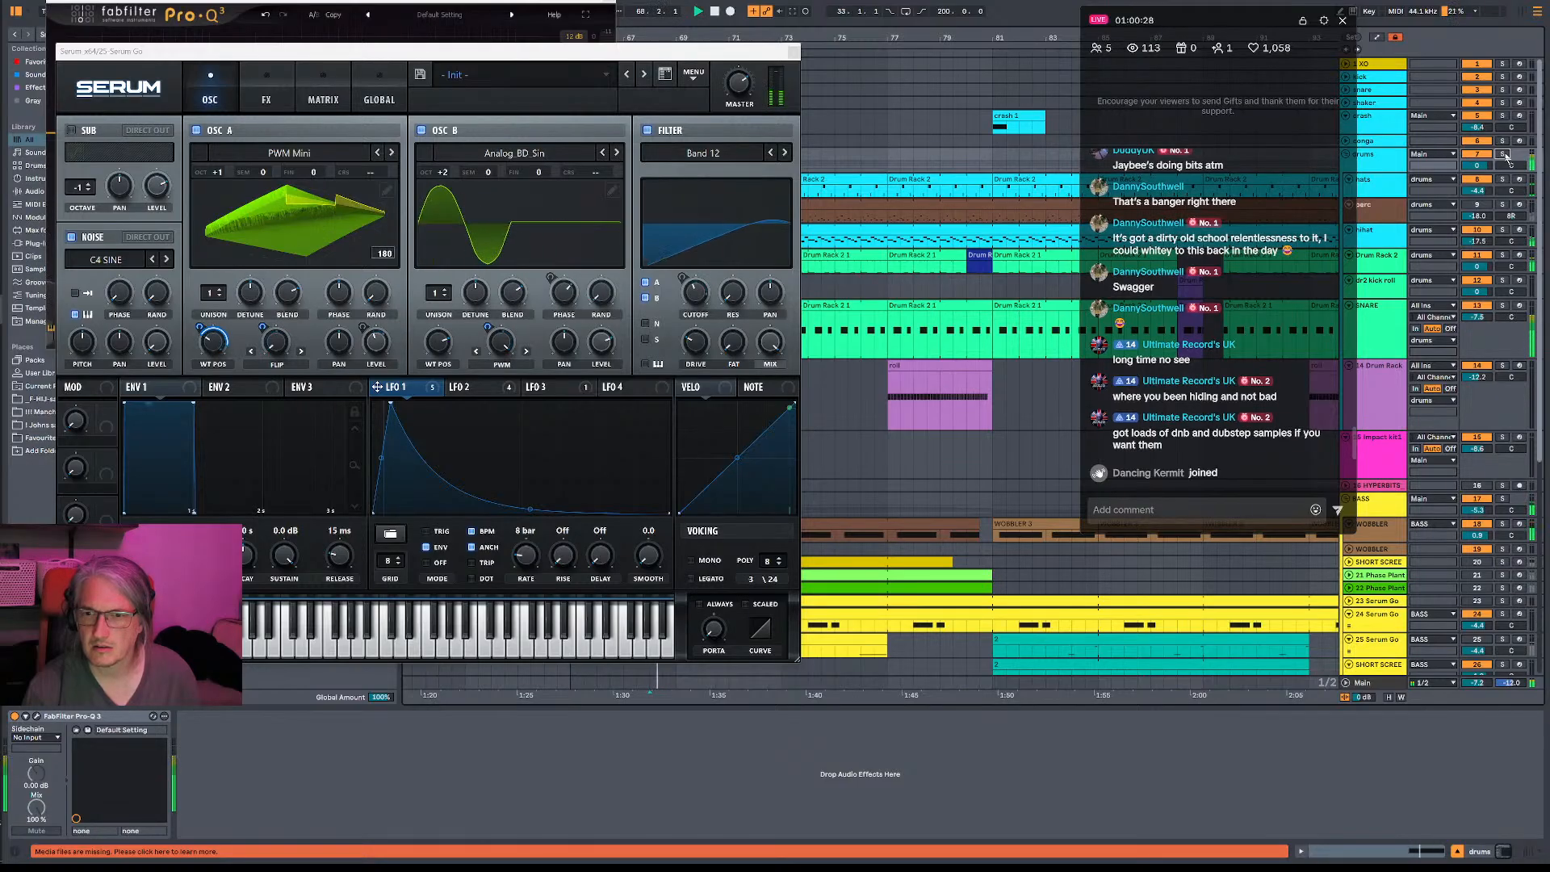
{"action": "key", "text": "space"}
- Solo the WOBBLER track, play it and open its Pro-Q 3 equalizer
{"action": "left_click_drag", "start_coordinate": [915, 565], "coordinate": [1168, 455]}
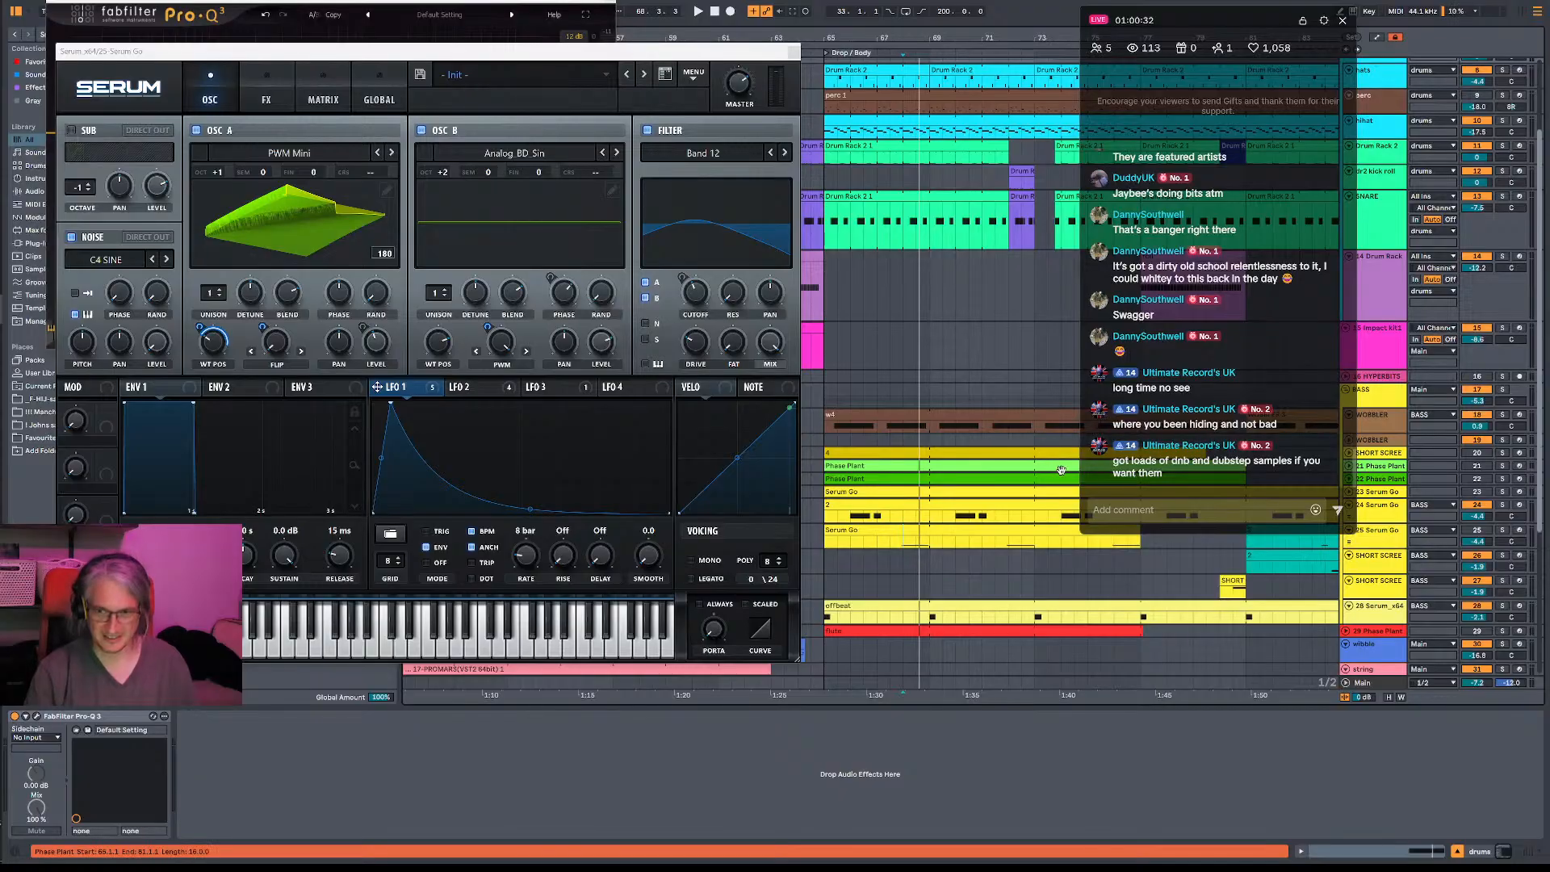
{"action": "left_click", "coordinate": [1502, 415]}
{"action": "key", "text": "space"}
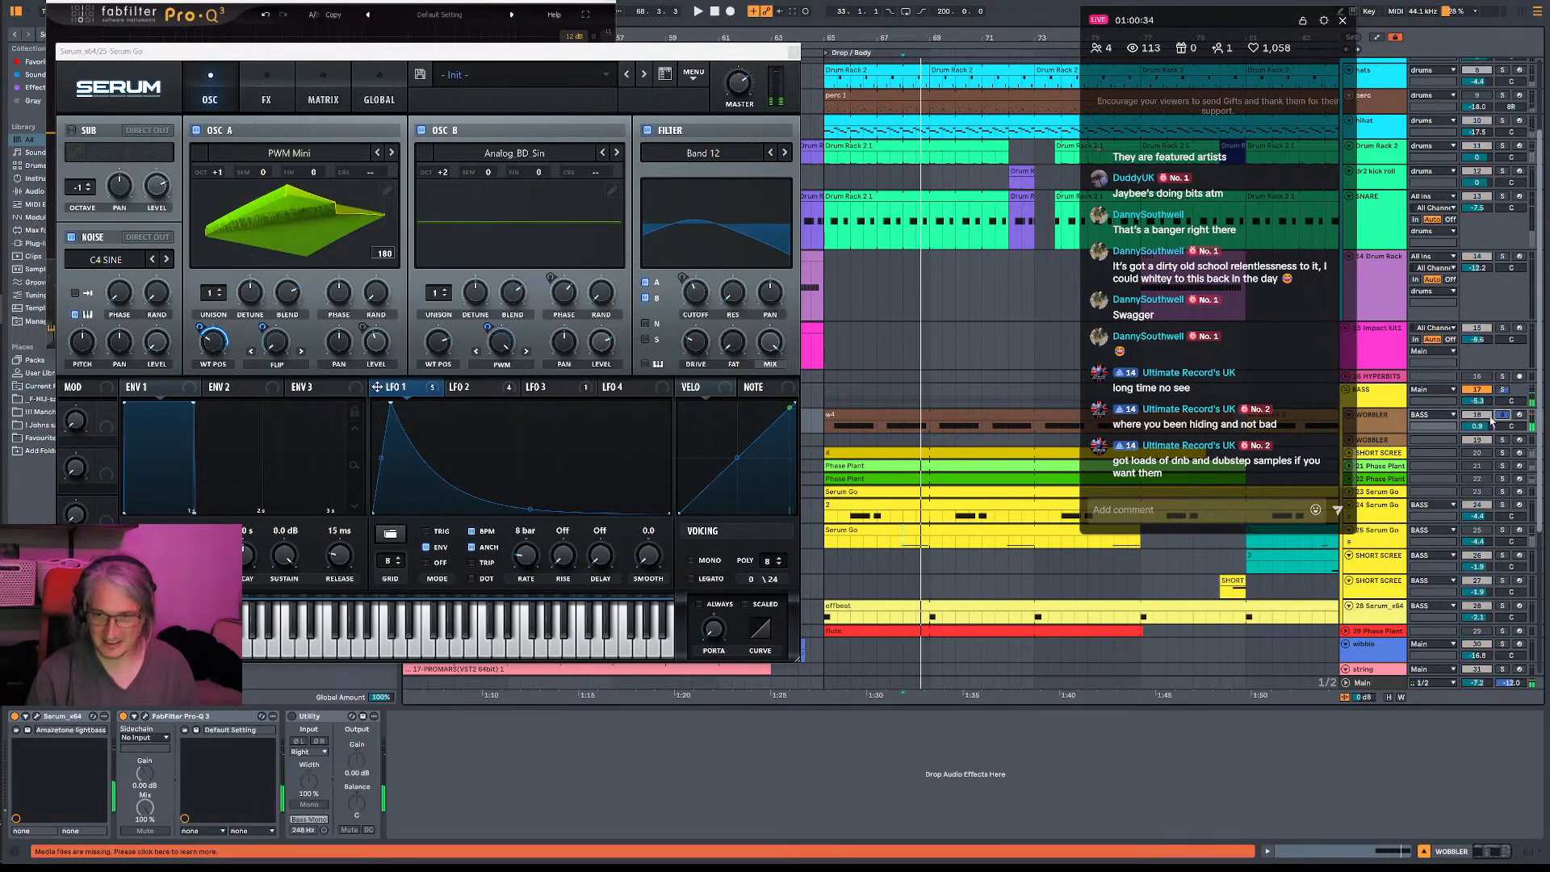
{"action": "left_click", "coordinate": [149, 717]}
- Discard the selected high band and shape a narrow high-frequency cut of about 12 dB in the WOBBLER equalizer
{"action": "left_click_drag", "start_coordinate": [851, 588], "coordinate": [844, 538]}
{"action": "key", "text": "Delete"}
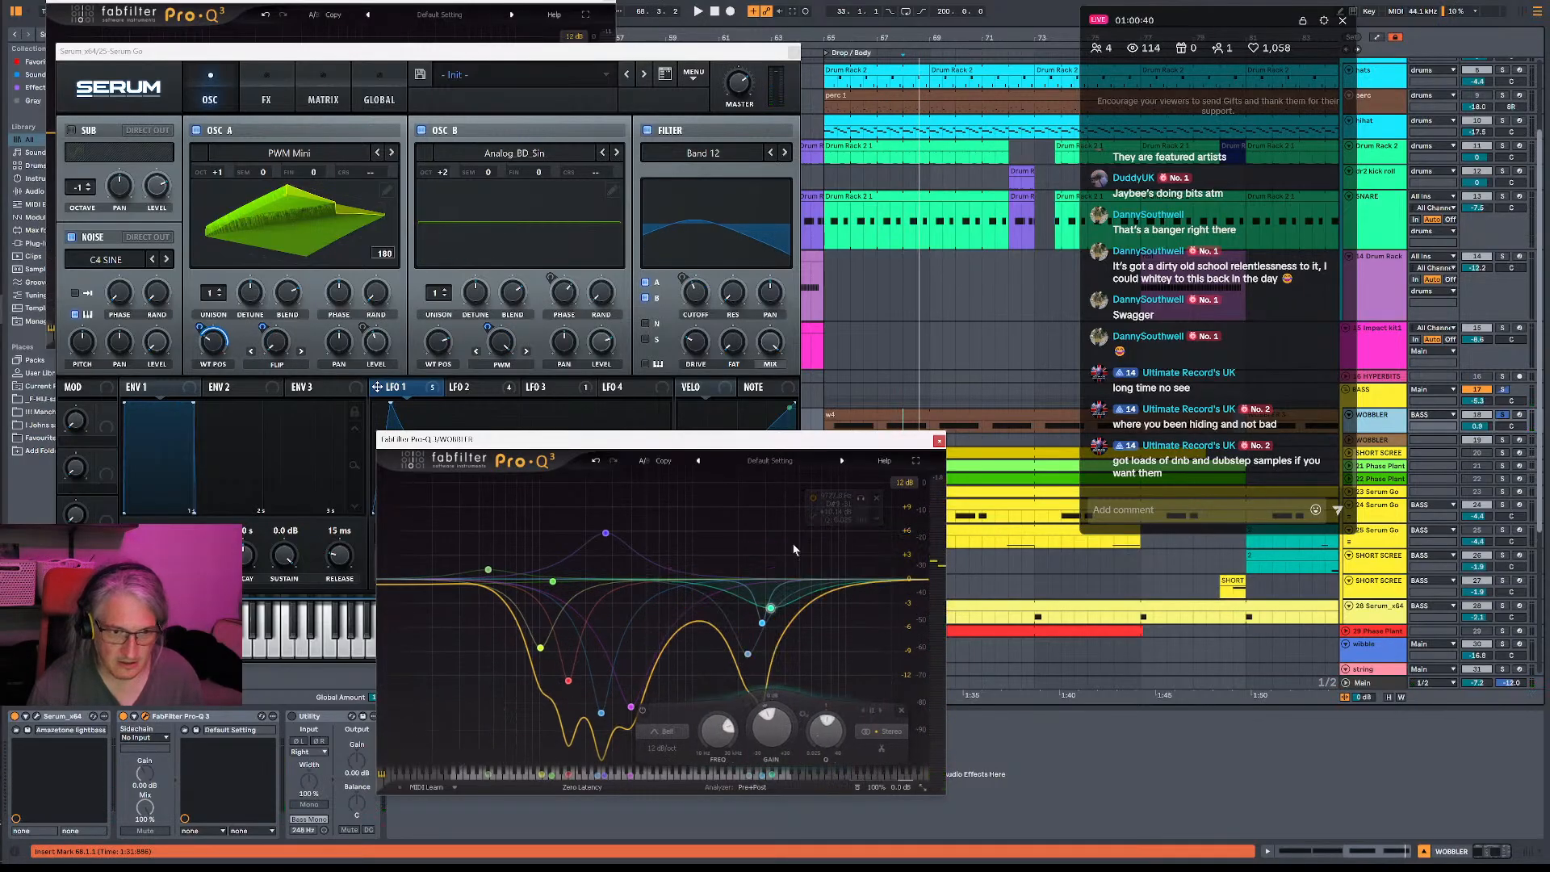
{"action": "left_click_drag", "start_coordinate": [735, 659], "coordinate": [832, 610]}
{"action": "scroll", "coordinate": [733, 622], "scroll_direction": "up", "scroll_amount": 8}
{"action": "key", "text": "space"}
{"action": "left_click_drag", "start_coordinate": [833, 531], "coordinate": [841, 768]}
{"action": "scroll", "coordinate": [838, 834], "scroll_direction": "down", "scroll_amount": 5}
{"action": "scroll", "coordinate": [841, 827], "scroll_direction": "up", "scroll_amount": 2}
{"action": "key", "text": "space"}
{"action": "key", "text": "space"}
{"action": "key", "text": "space"}
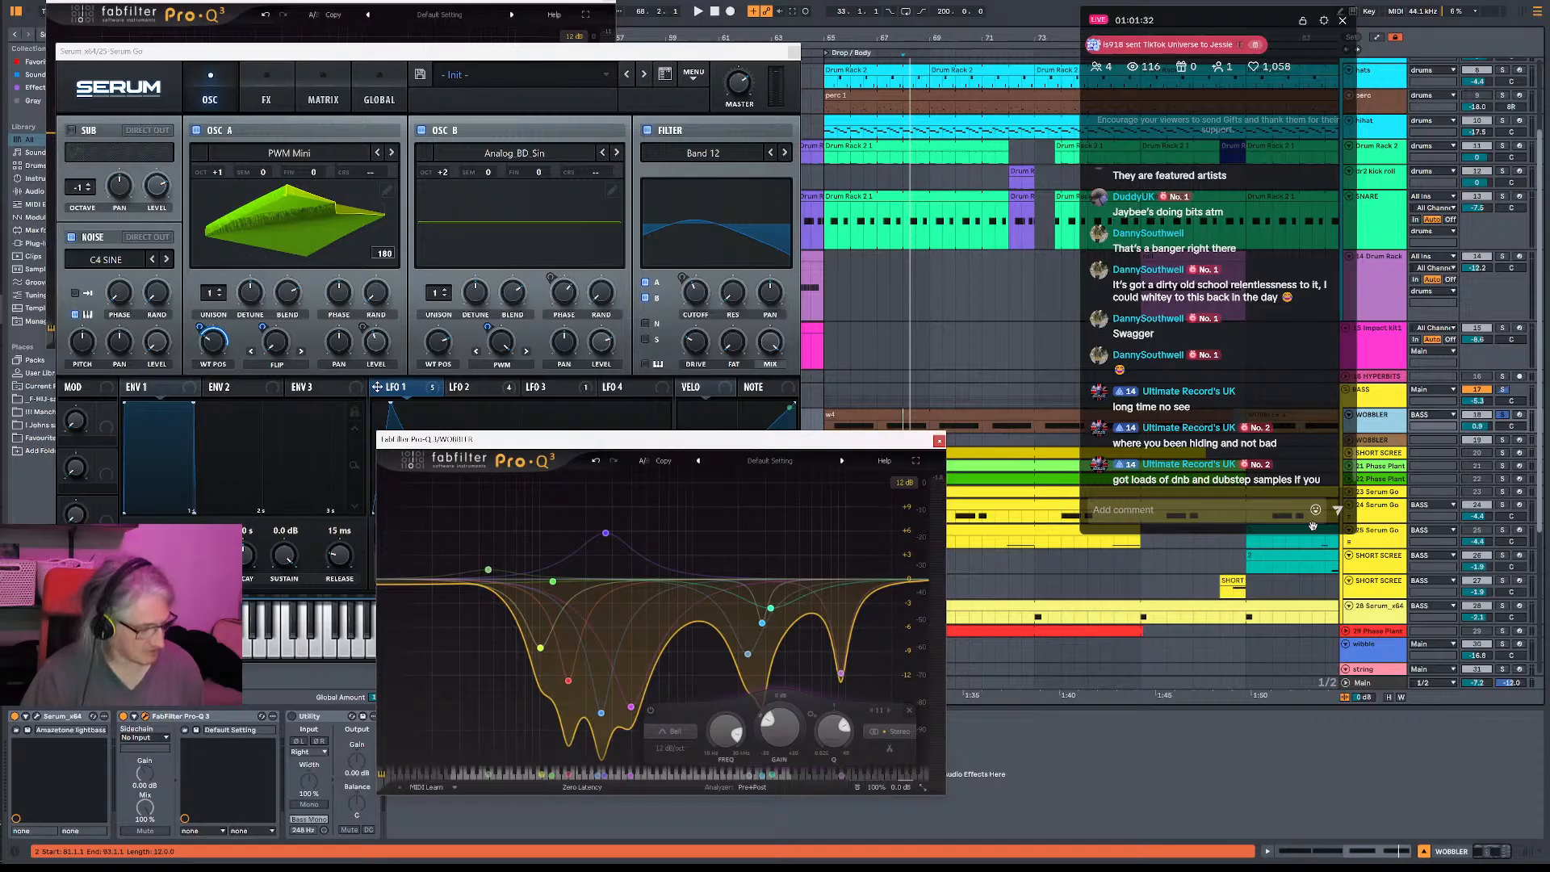
- Deepen the WOBBLER high-frequency cut to about 16 dB at about 11.7 kHz while the track plays
{"action": "left_click", "coordinate": [1053, 463]}
{"action": "key", "text": "space"}
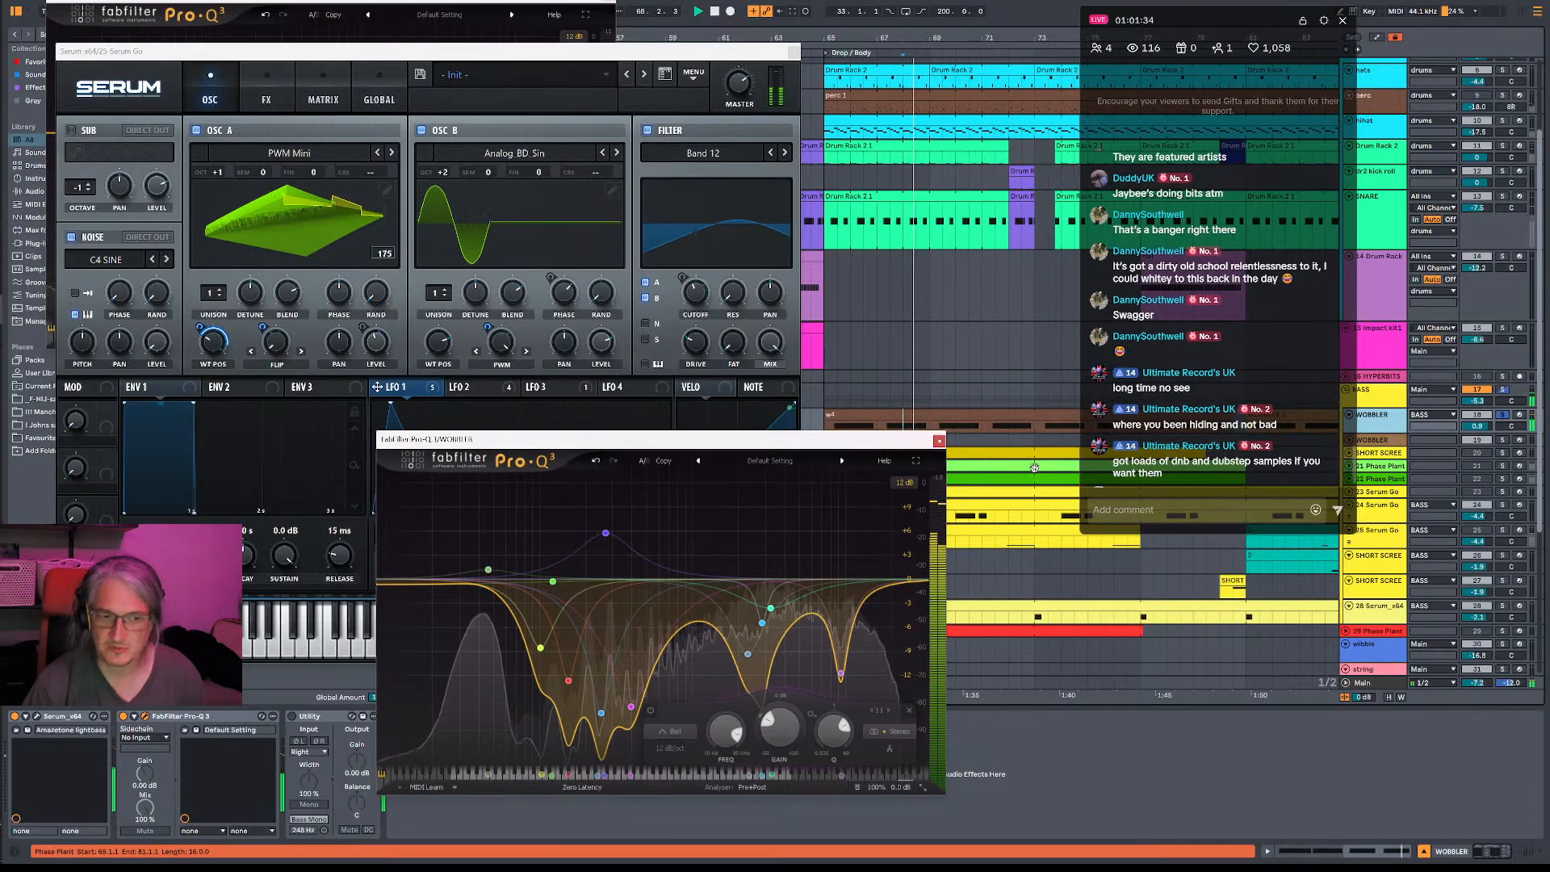
{"action": "left_click_drag", "start_coordinate": [840, 674], "coordinate": [853, 708]}
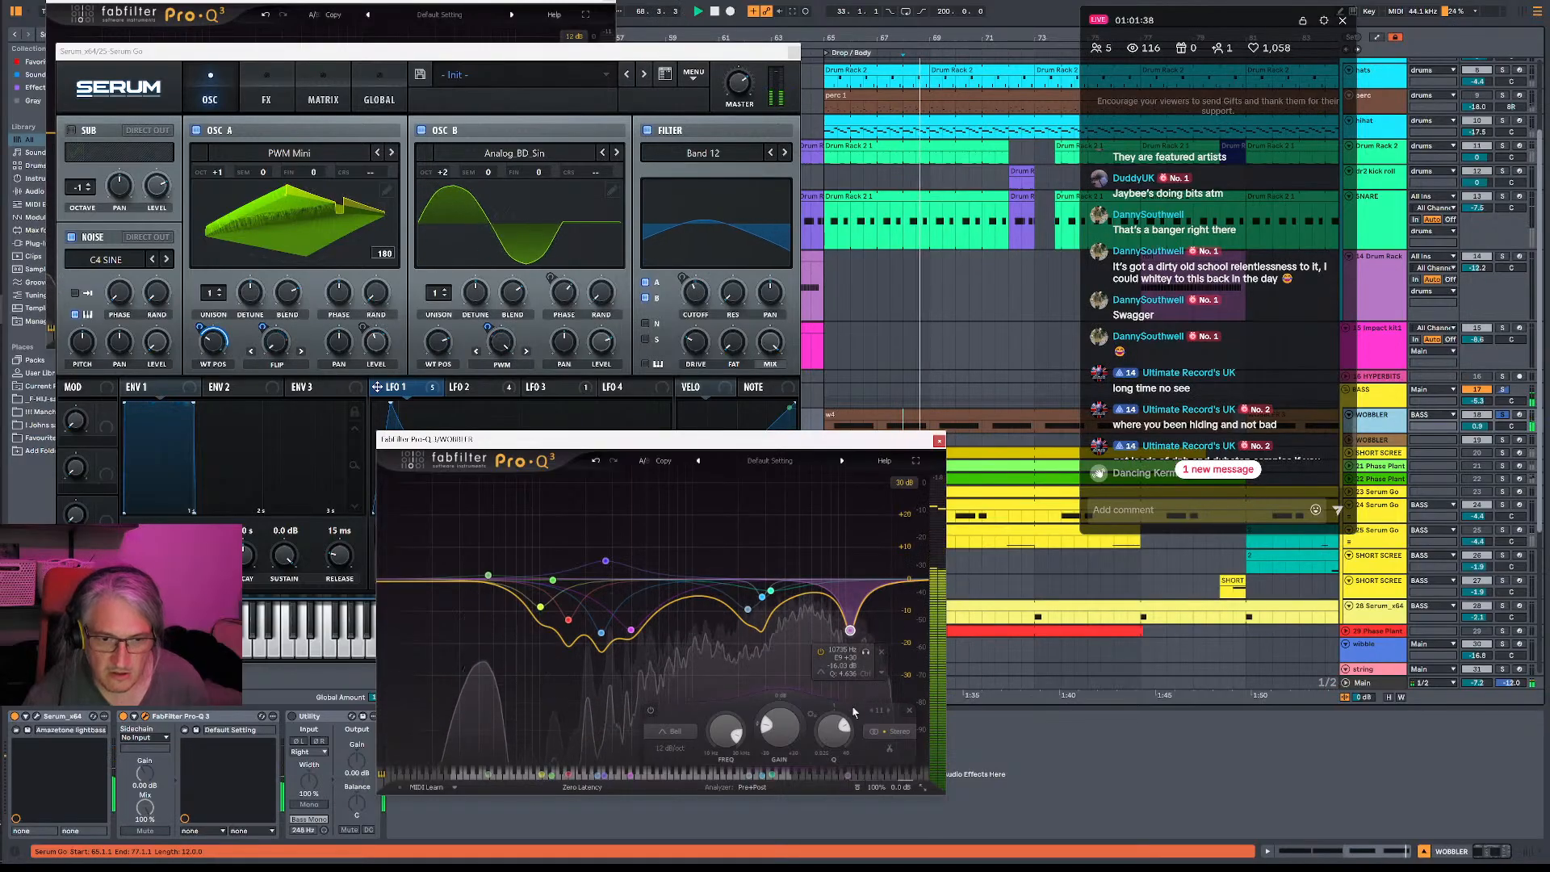
{"action": "key", "text": "space"}
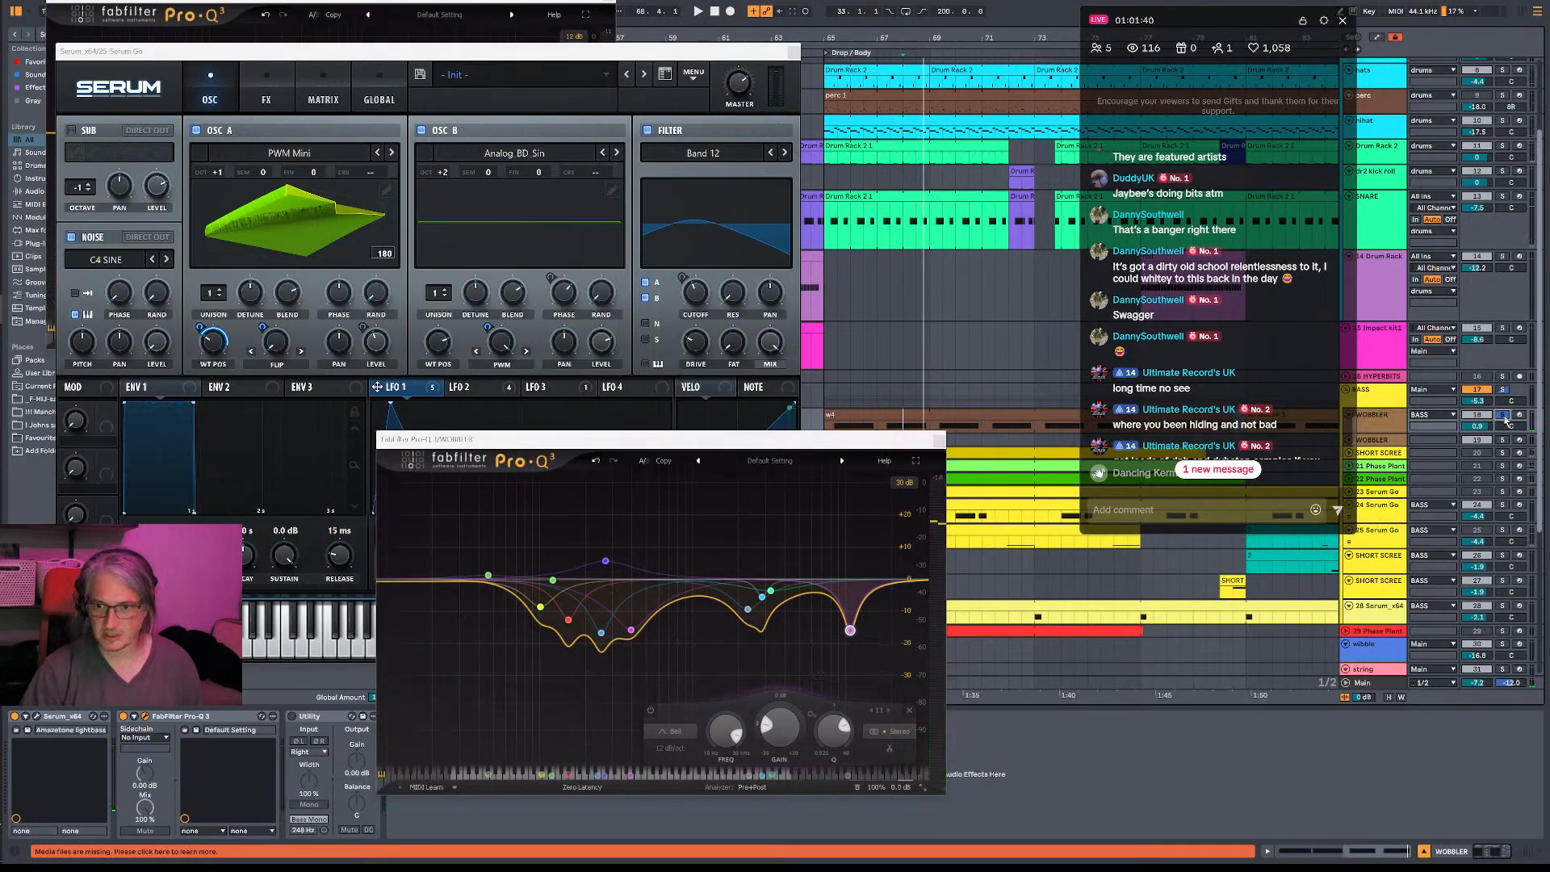
- Release the WOBBLER solo and play the drop to hear the cut in the full mix
{"action": "left_click", "coordinate": [1505, 417]}
{"action": "key", "text": "space"}
{"action": "key", "text": "space"}
{"action": "mouse_move", "coordinate": [857, 628]}
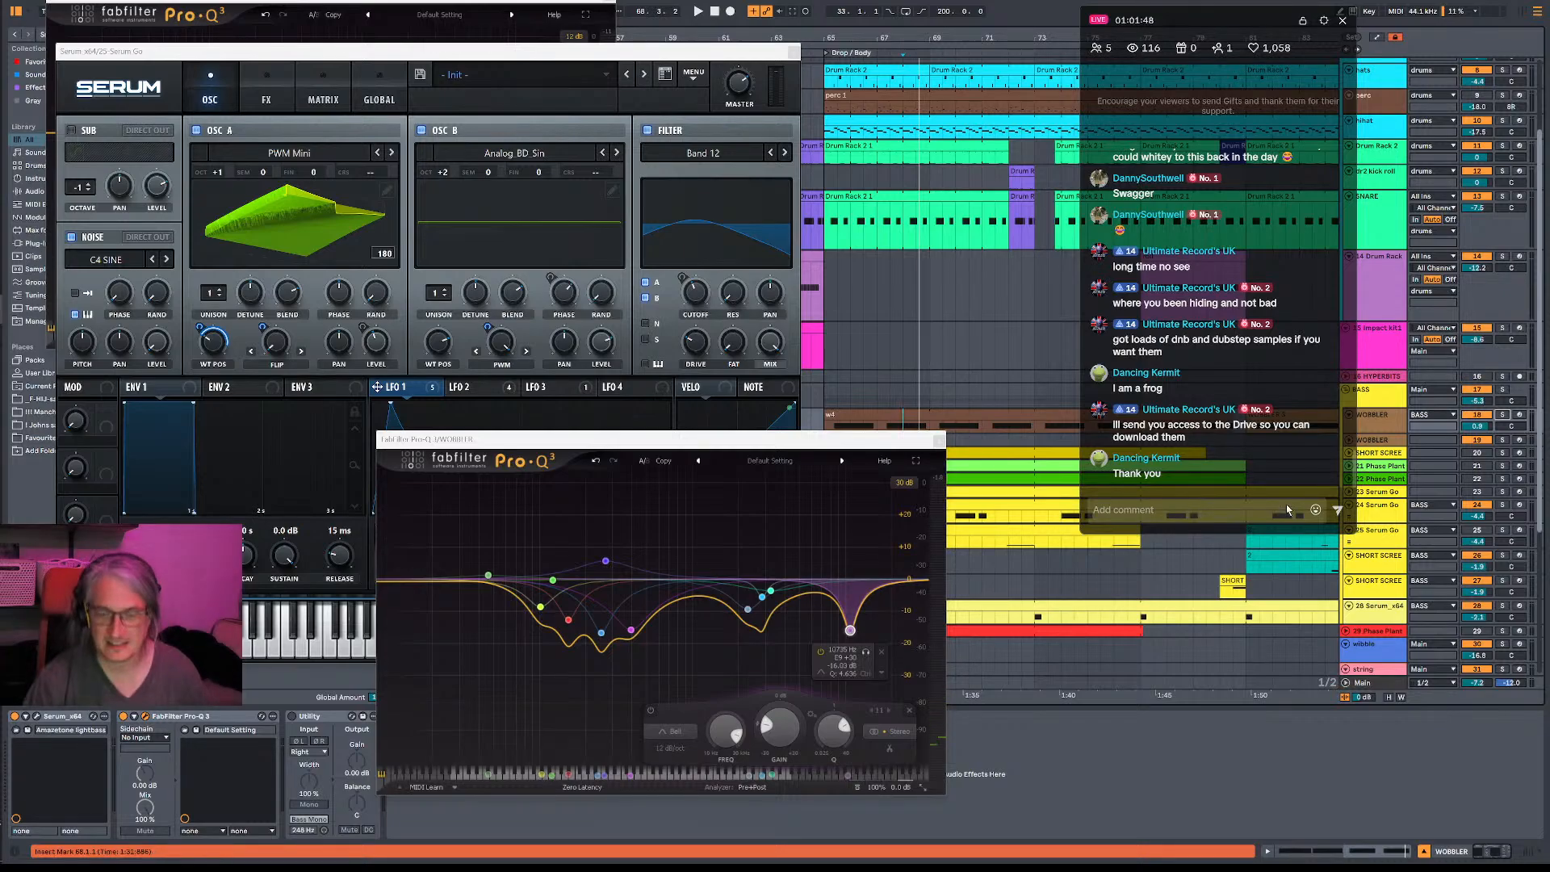
{"action": "key", "text": "space"}
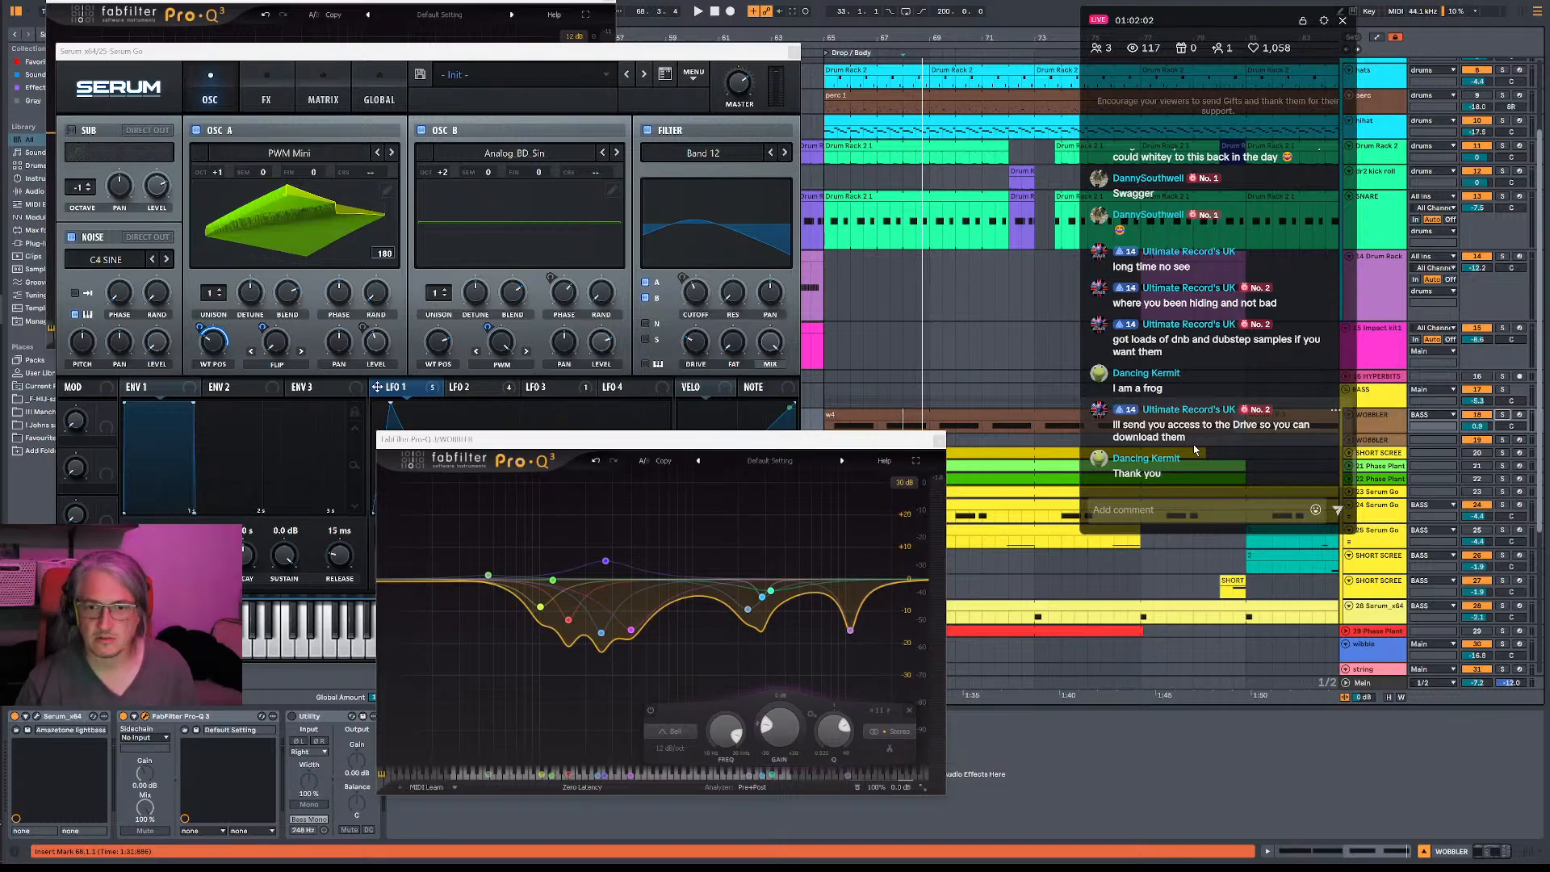
- Play the drop to hear the WOBBLER equalizer cut in context and close its Pro-Q 3 window
{"action": "key", "text": "space"}
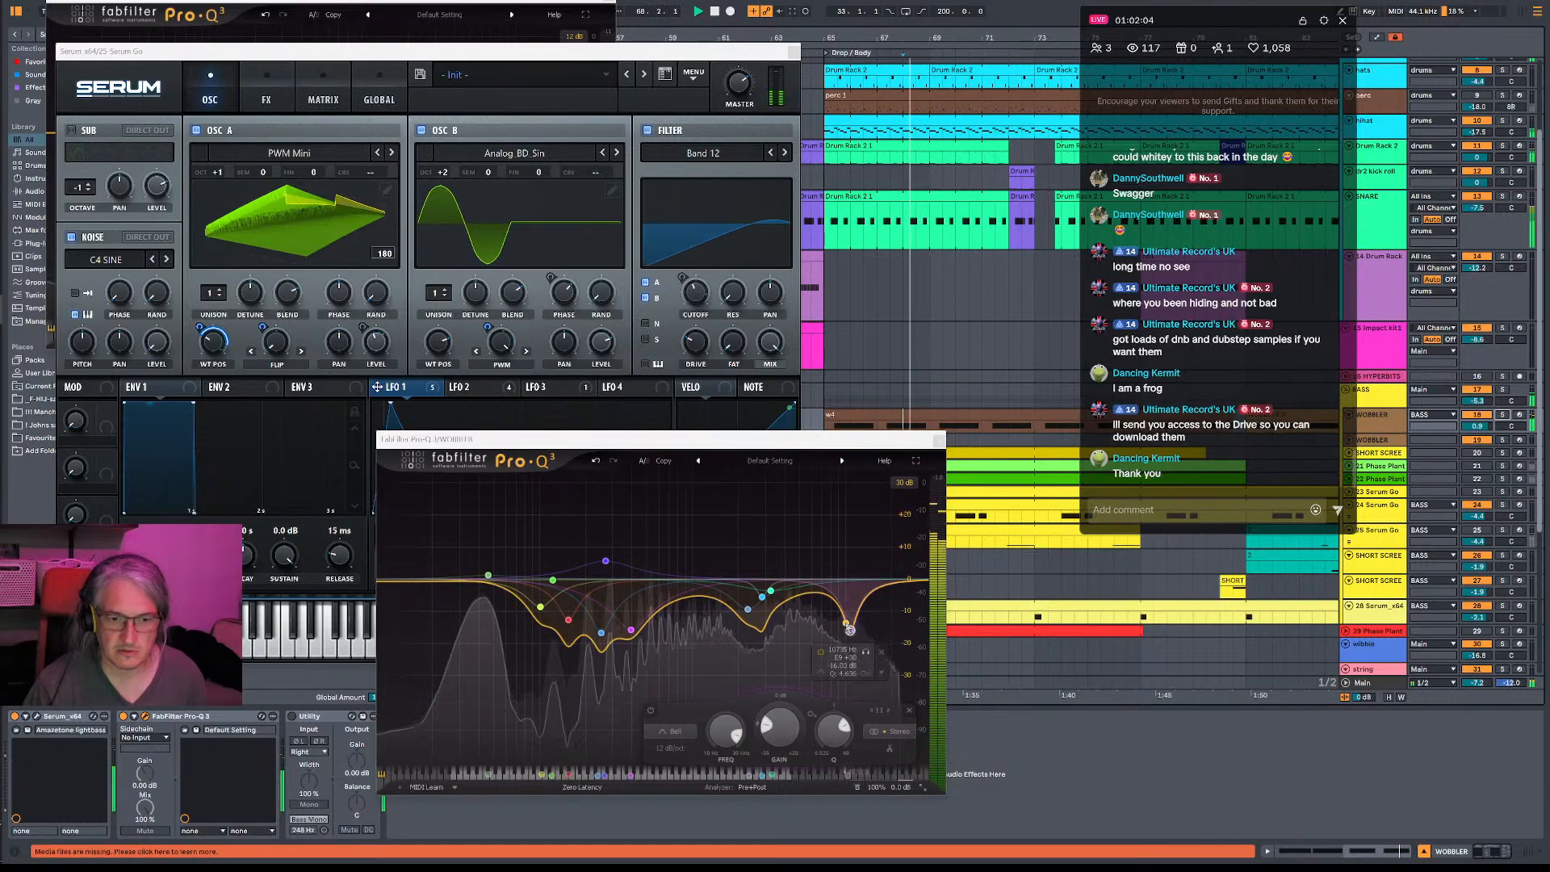
{"action": "key", "text": "space"}
{"action": "key", "text": "space"}
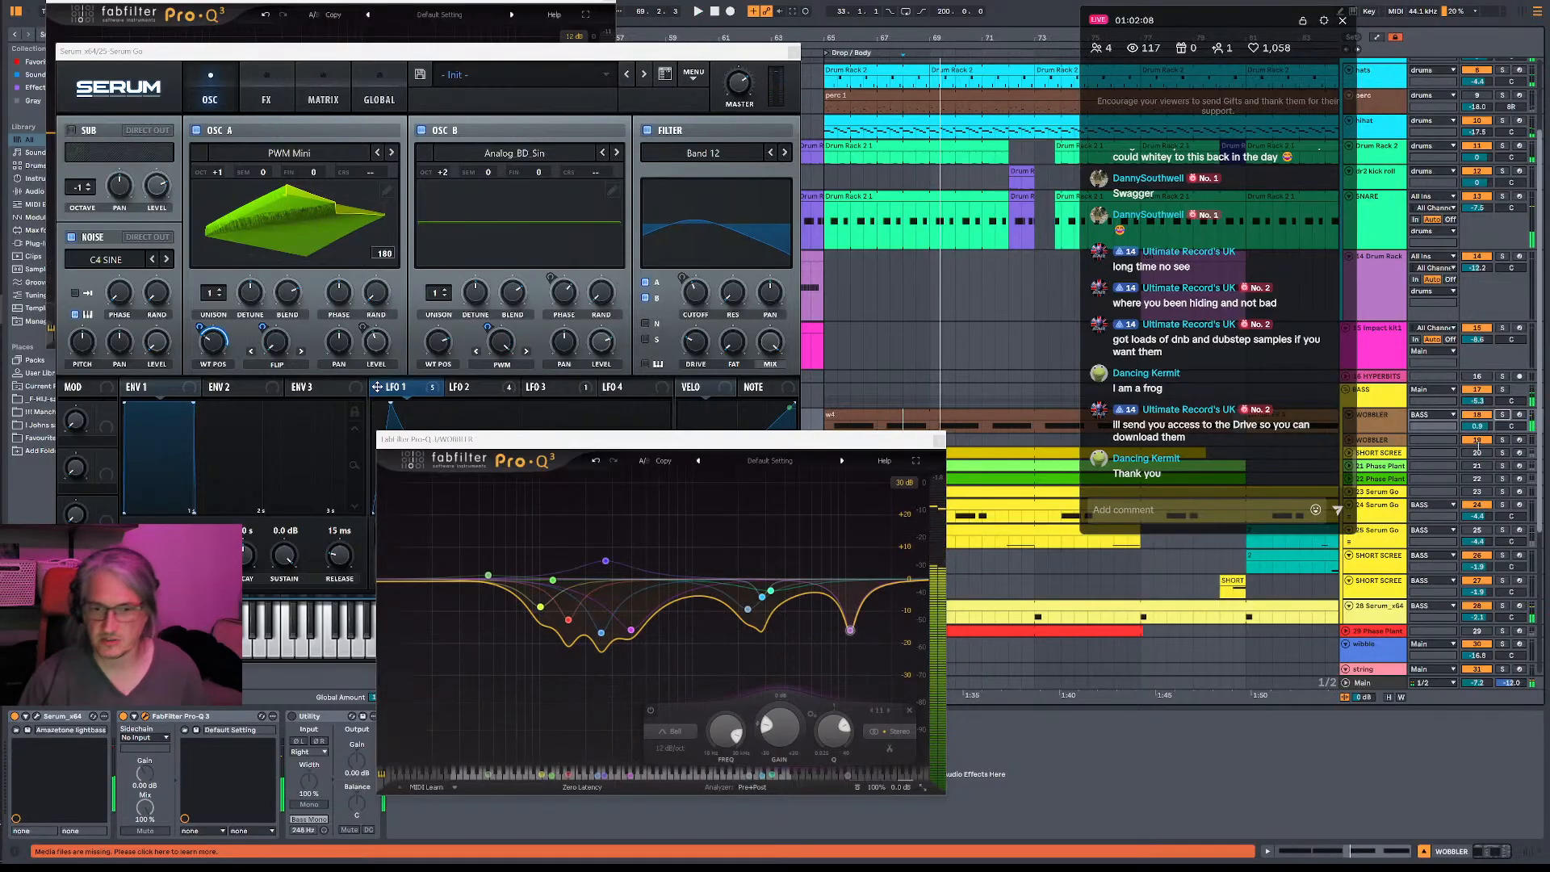
{"action": "key", "text": "space"}
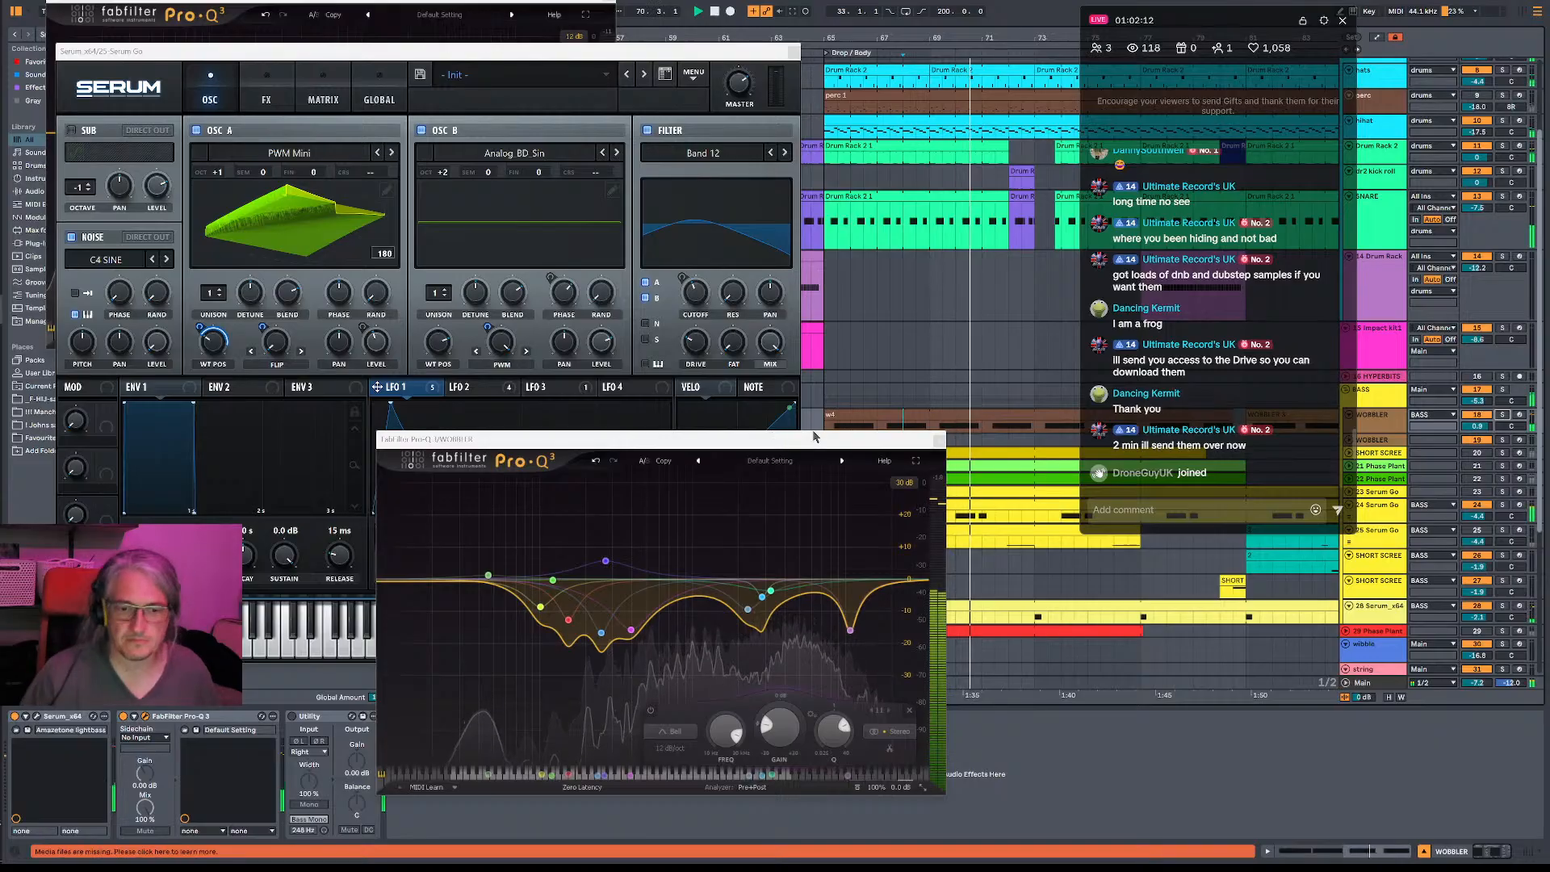
{"action": "left_click_drag", "start_coordinate": [863, 441], "coordinate": [737, 441]}
{"action": "left_click", "coordinate": [812, 443]}
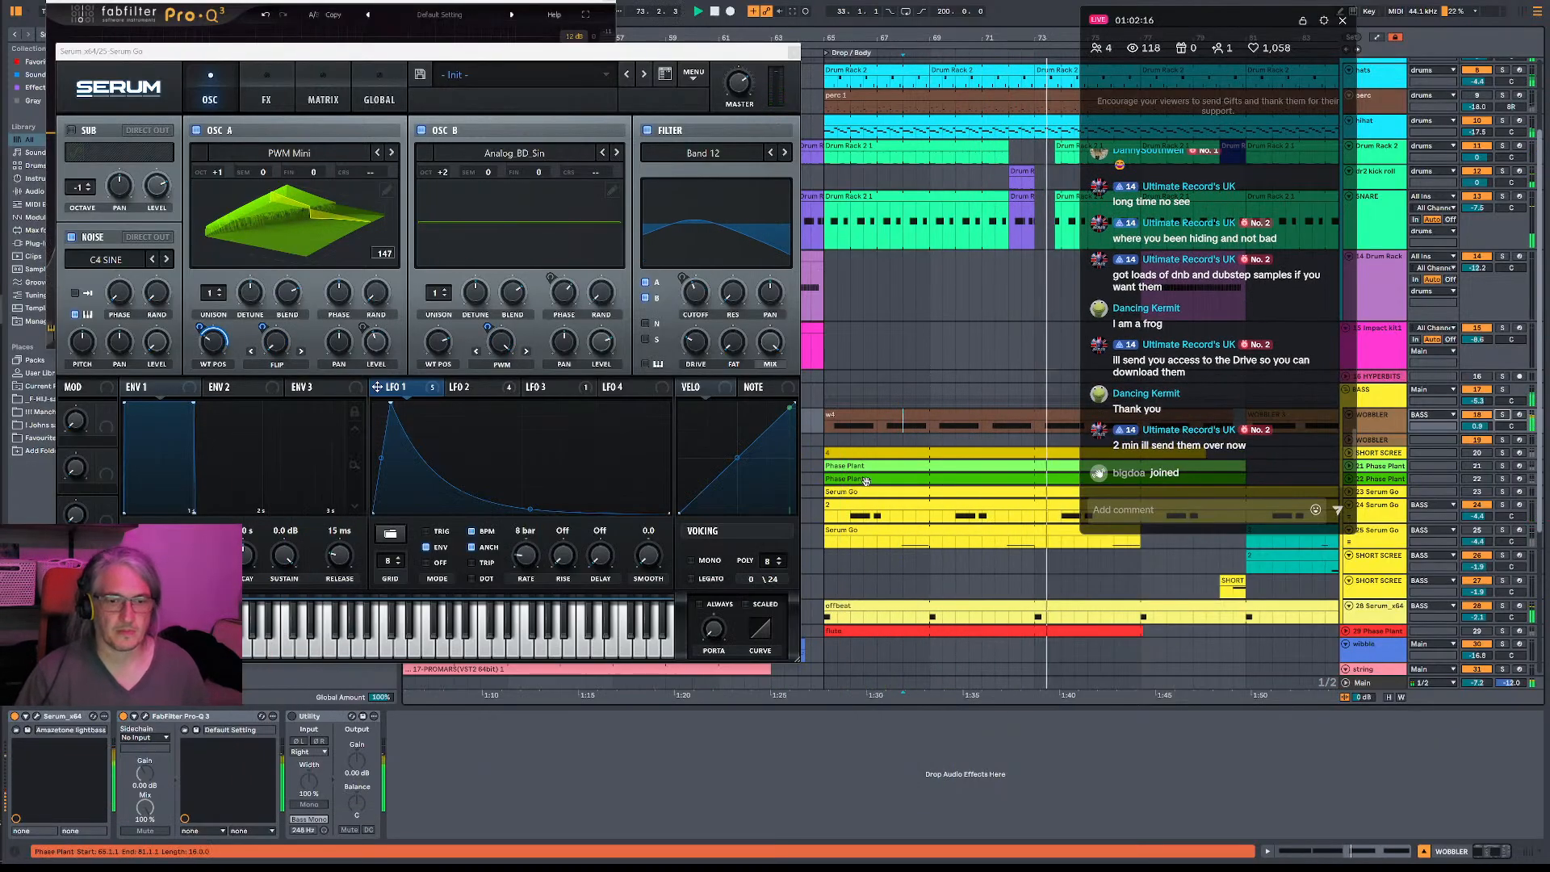
- Select the 25-Serum Go track, check Serum's LFO 2 and set the rate of LFO 1 to one bar
{"action": "left_click", "coordinate": [1477, 530]}
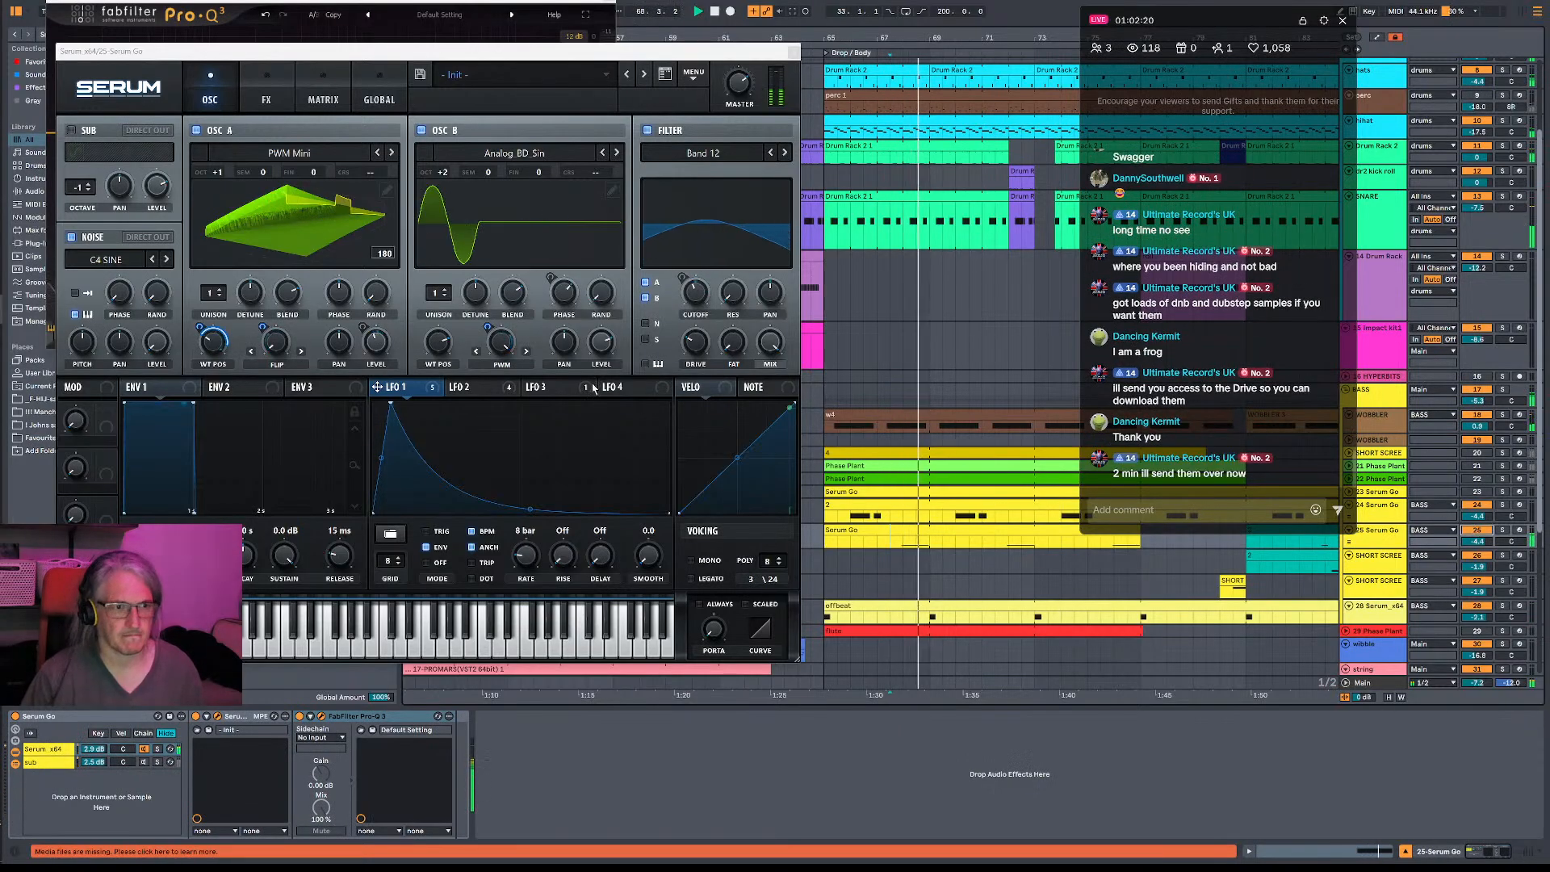
{"action": "left_click", "coordinate": [472, 386]}
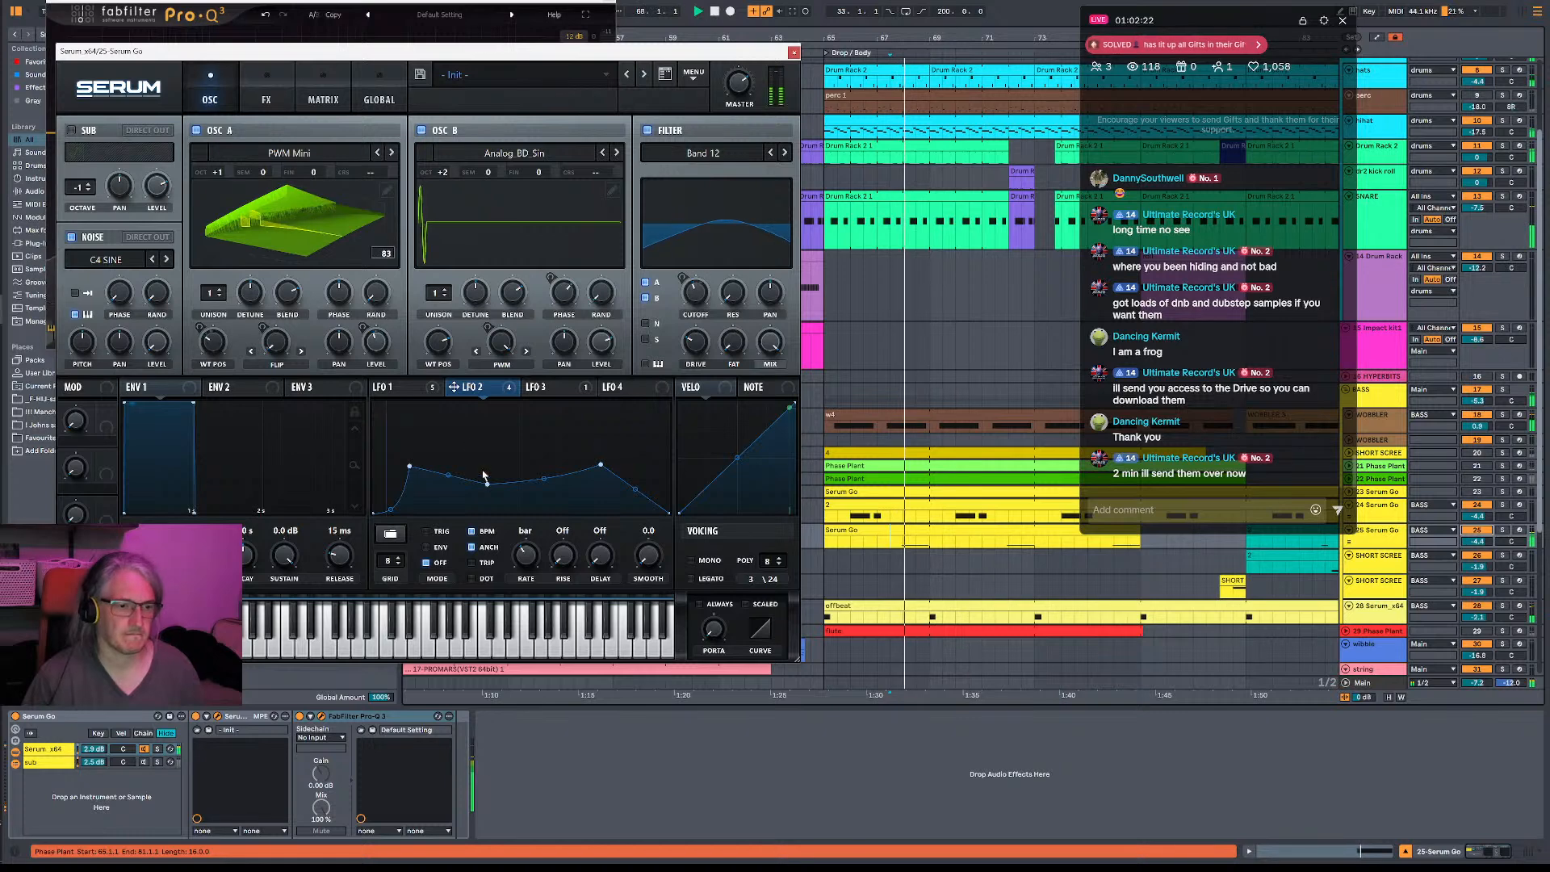
{"action": "left_click", "coordinate": [395, 387]}
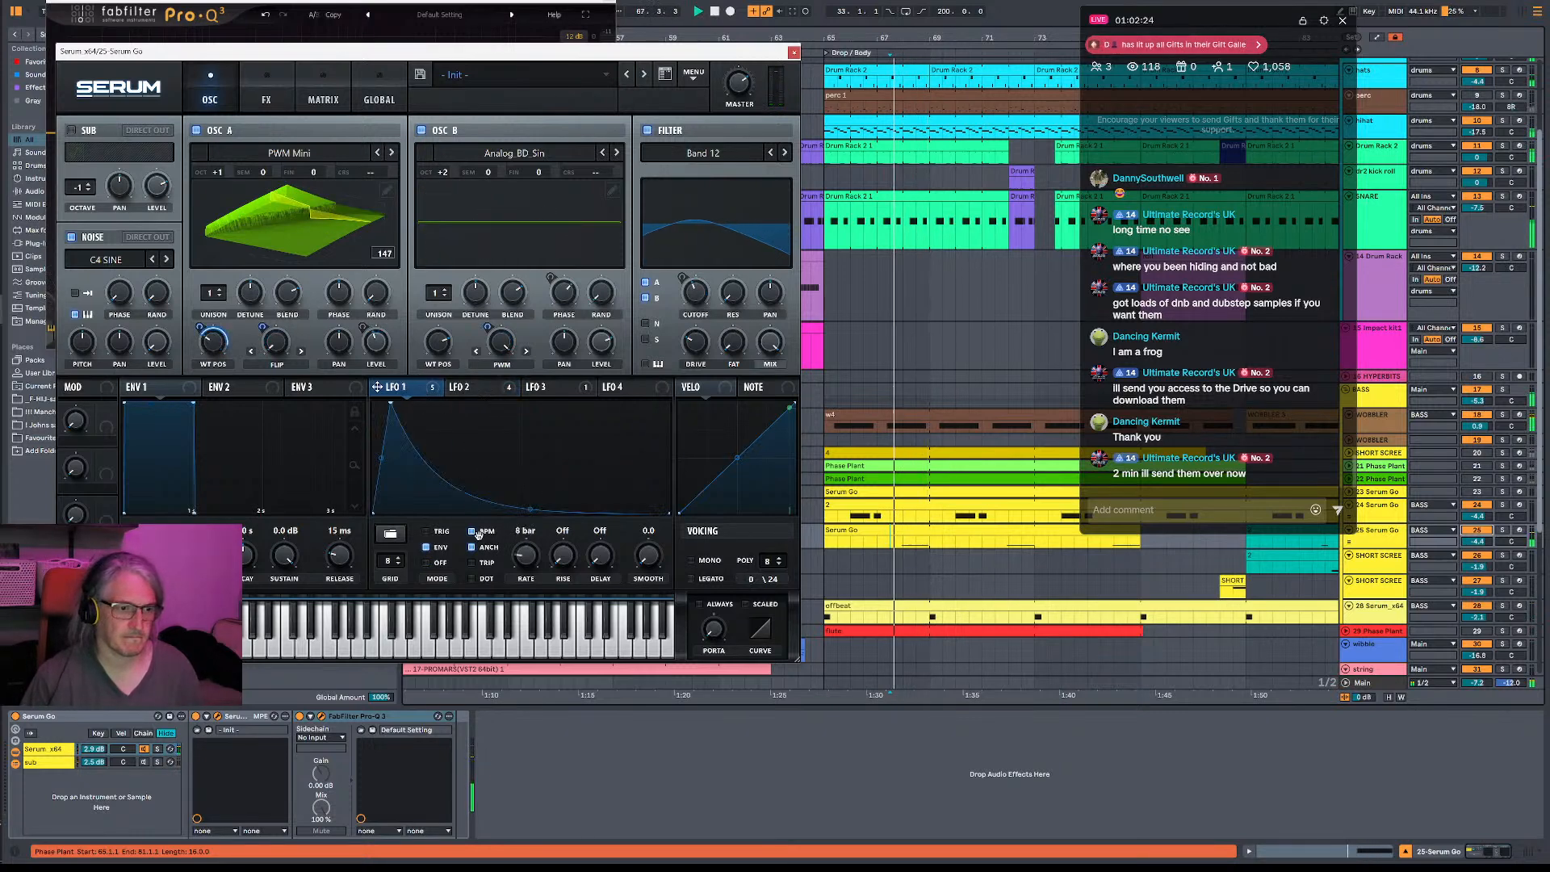
{"action": "left_click_drag", "start_coordinate": [528, 563], "coordinate": [533, 551]}
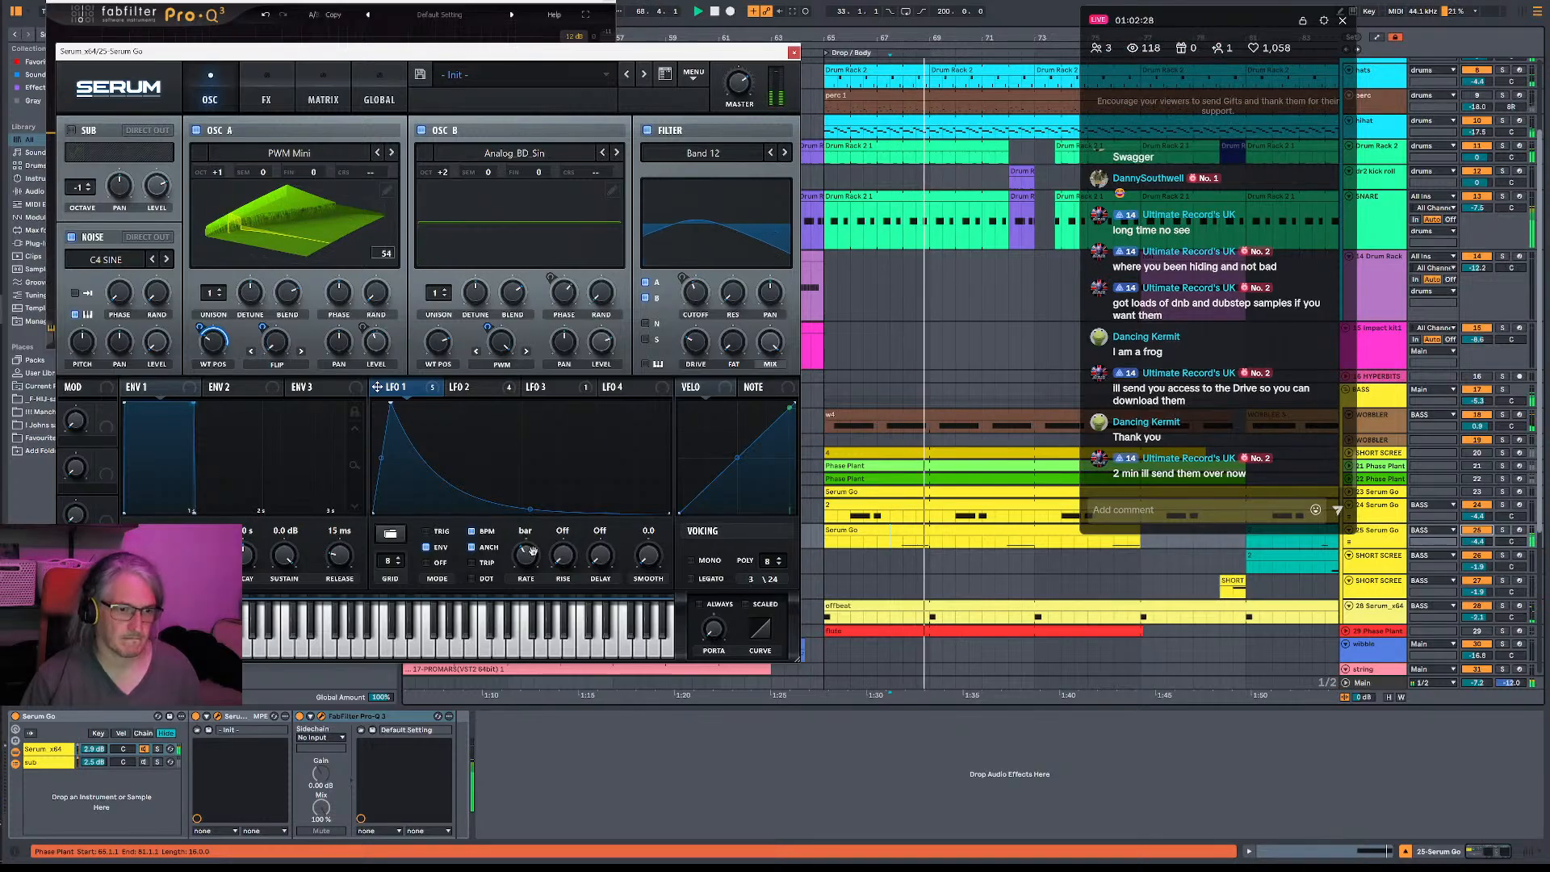
- Set Serum's LFO 2 to Trig mode with a rate of one bar
{"action": "left_click", "coordinate": [473, 387]}
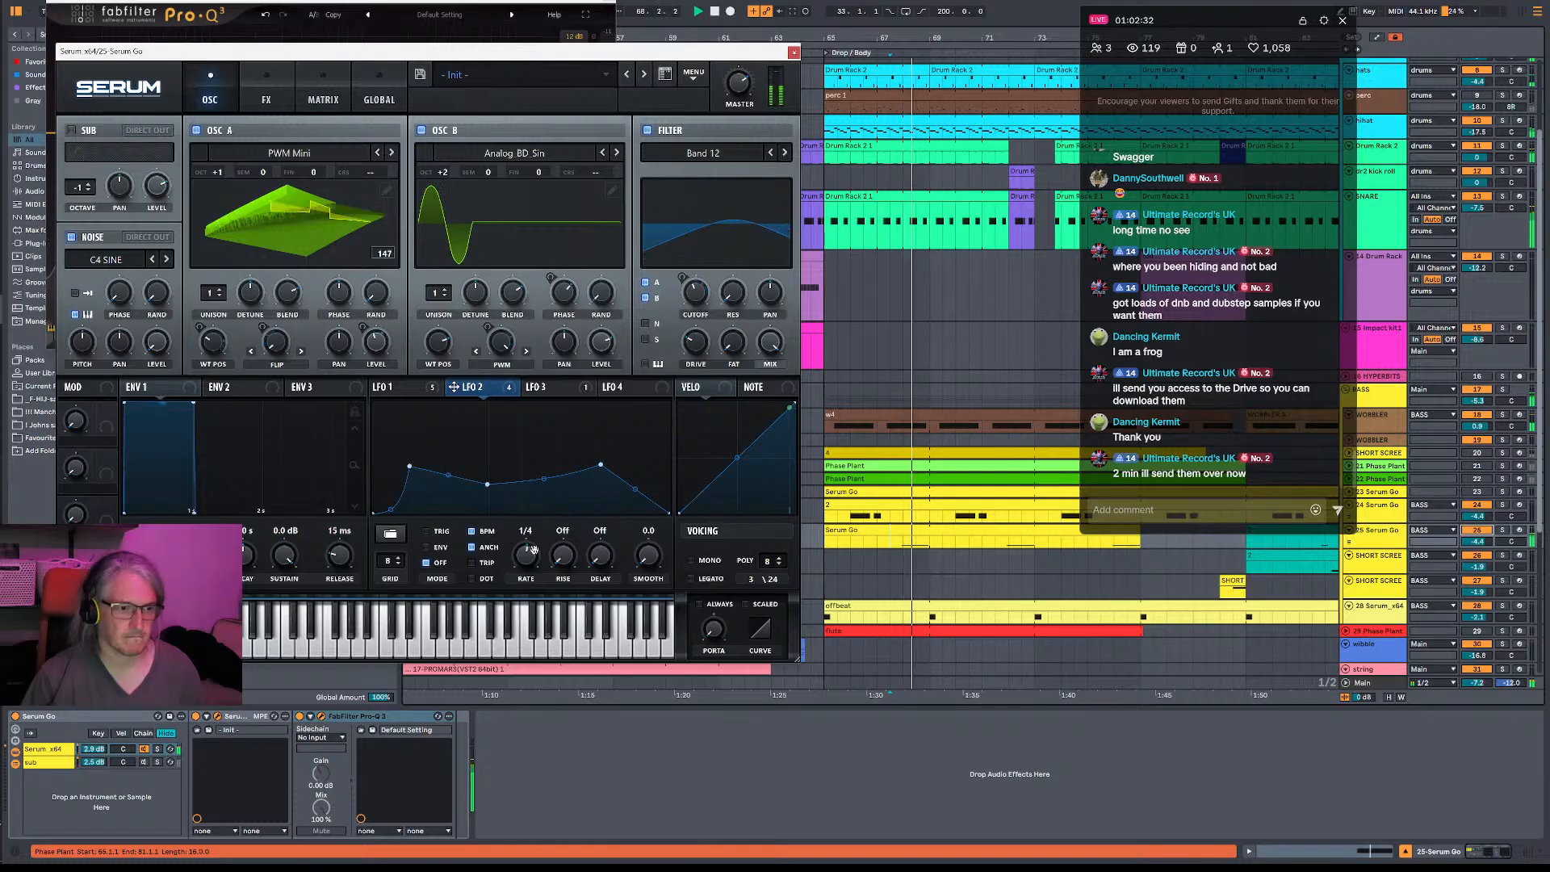
{"action": "left_click_drag", "start_coordinate": [533, 550], "coordinate": [539, 570]}
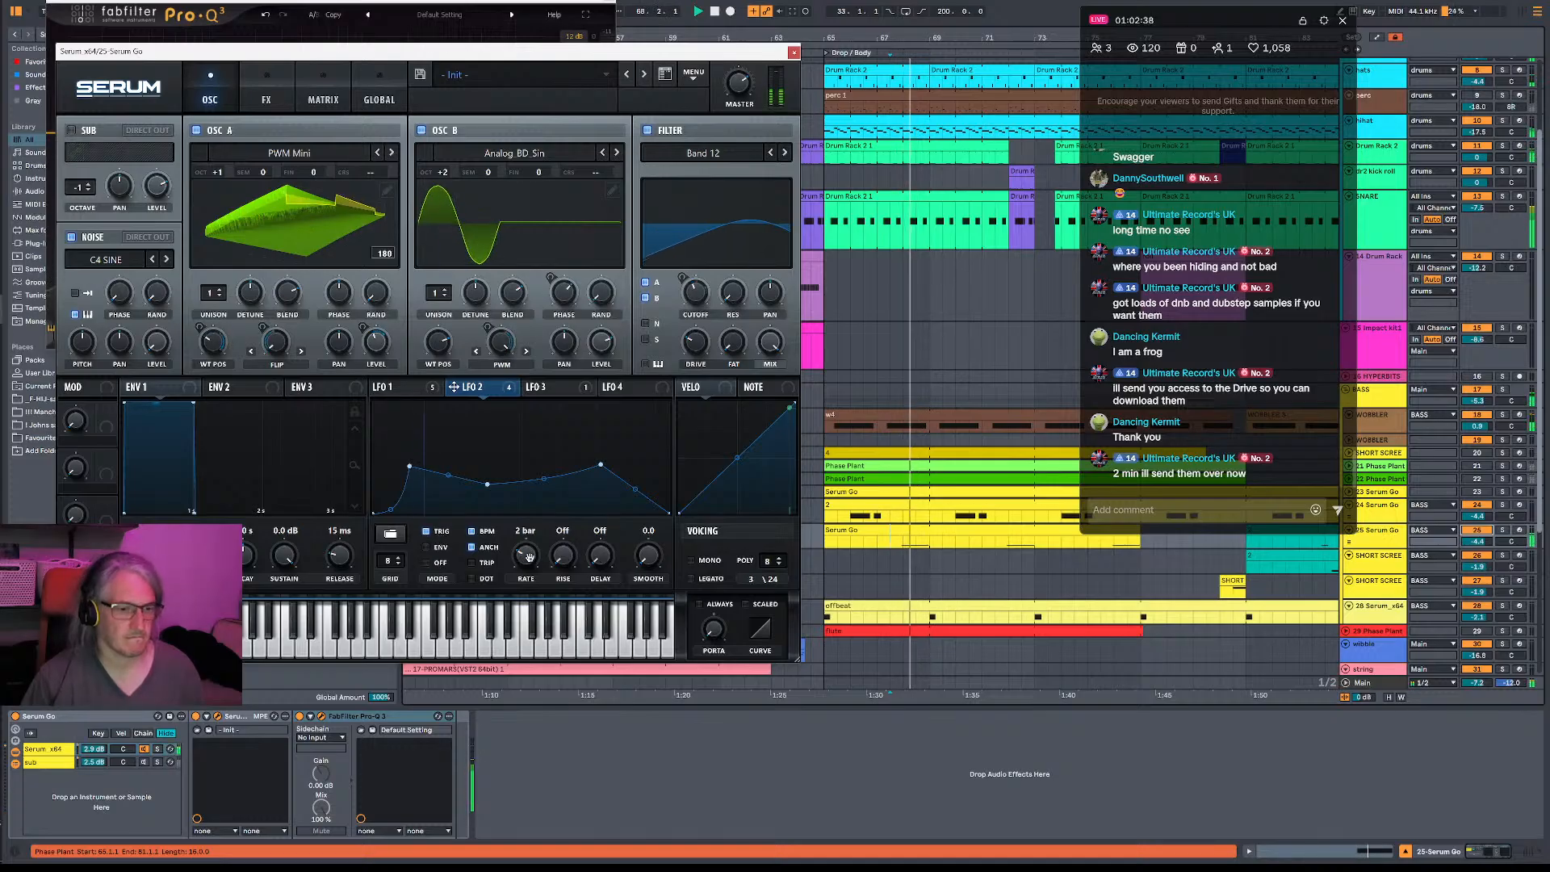
{"action": "left_click", "coordinate": [417, 388]}
{"action": "left_click", "coordinate": [460, 388]}
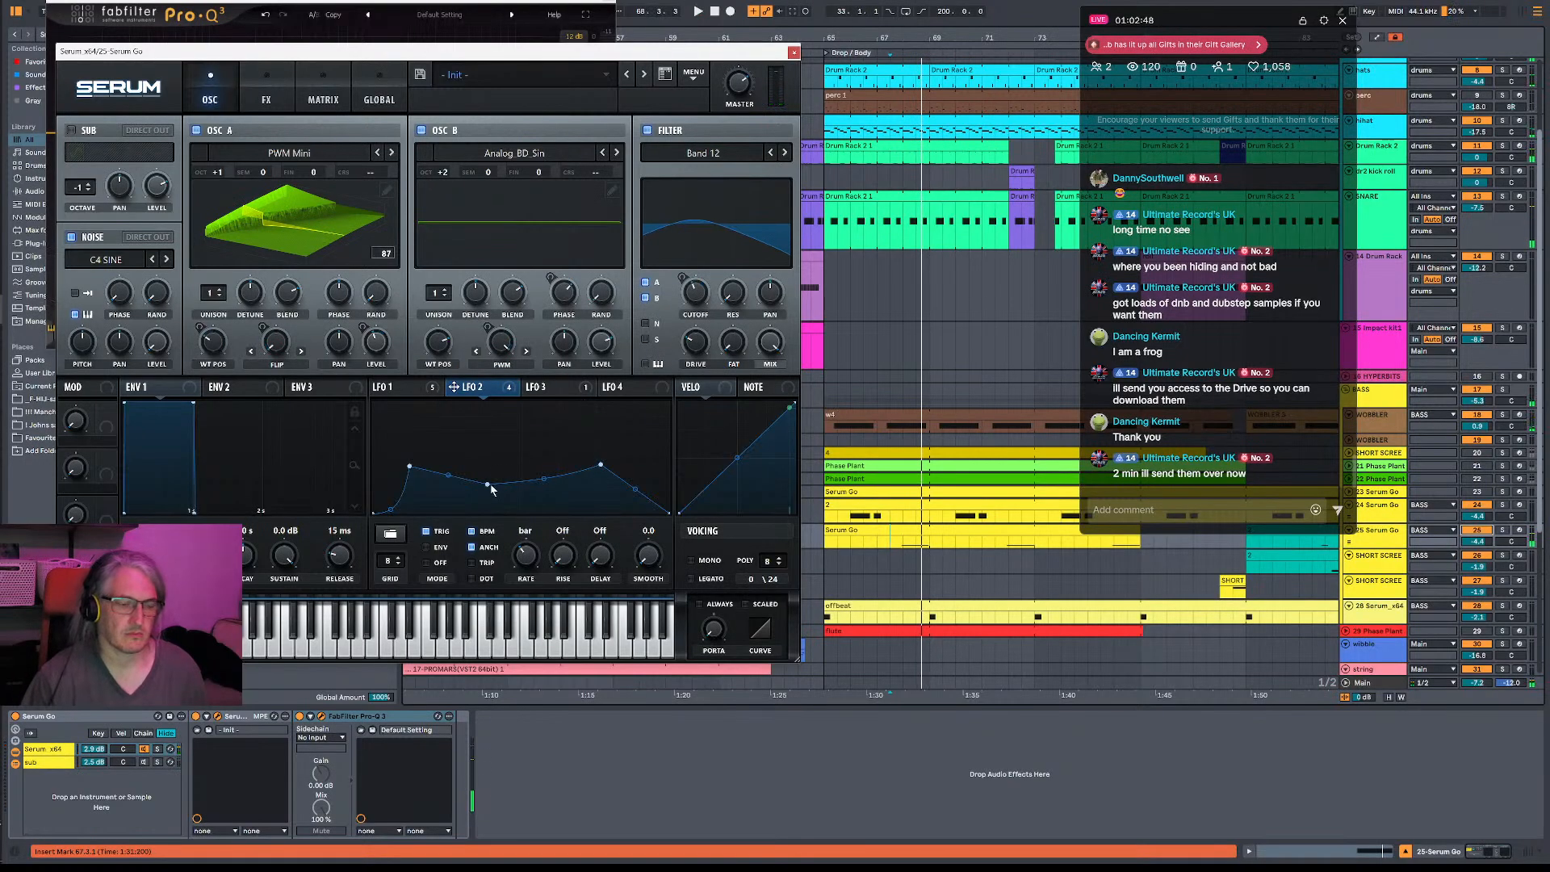
- Pull the middle point of the LFO 2 curve down to the baseline and listen to the bass
{"action": "left_click_drag", "start_coordinate": [485, 485], "coordinate": [487, 533]}
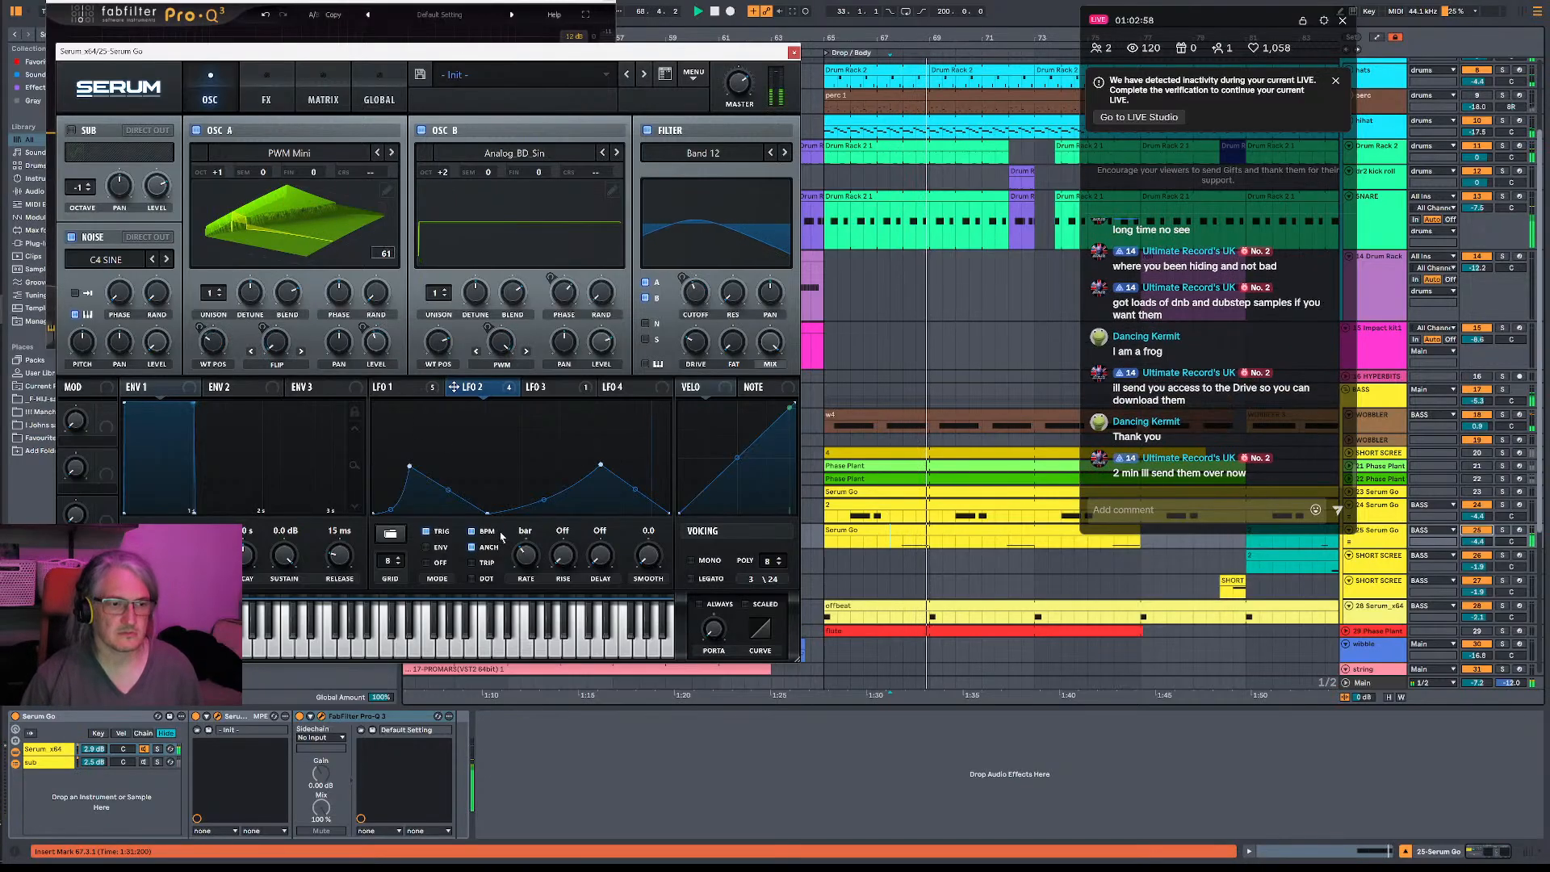
{"action": "left_click", "coordinate": [410, 395]}
{"action": "left_click", "coordinate": [495, 394]}
{"action": "key", "text": "space"}
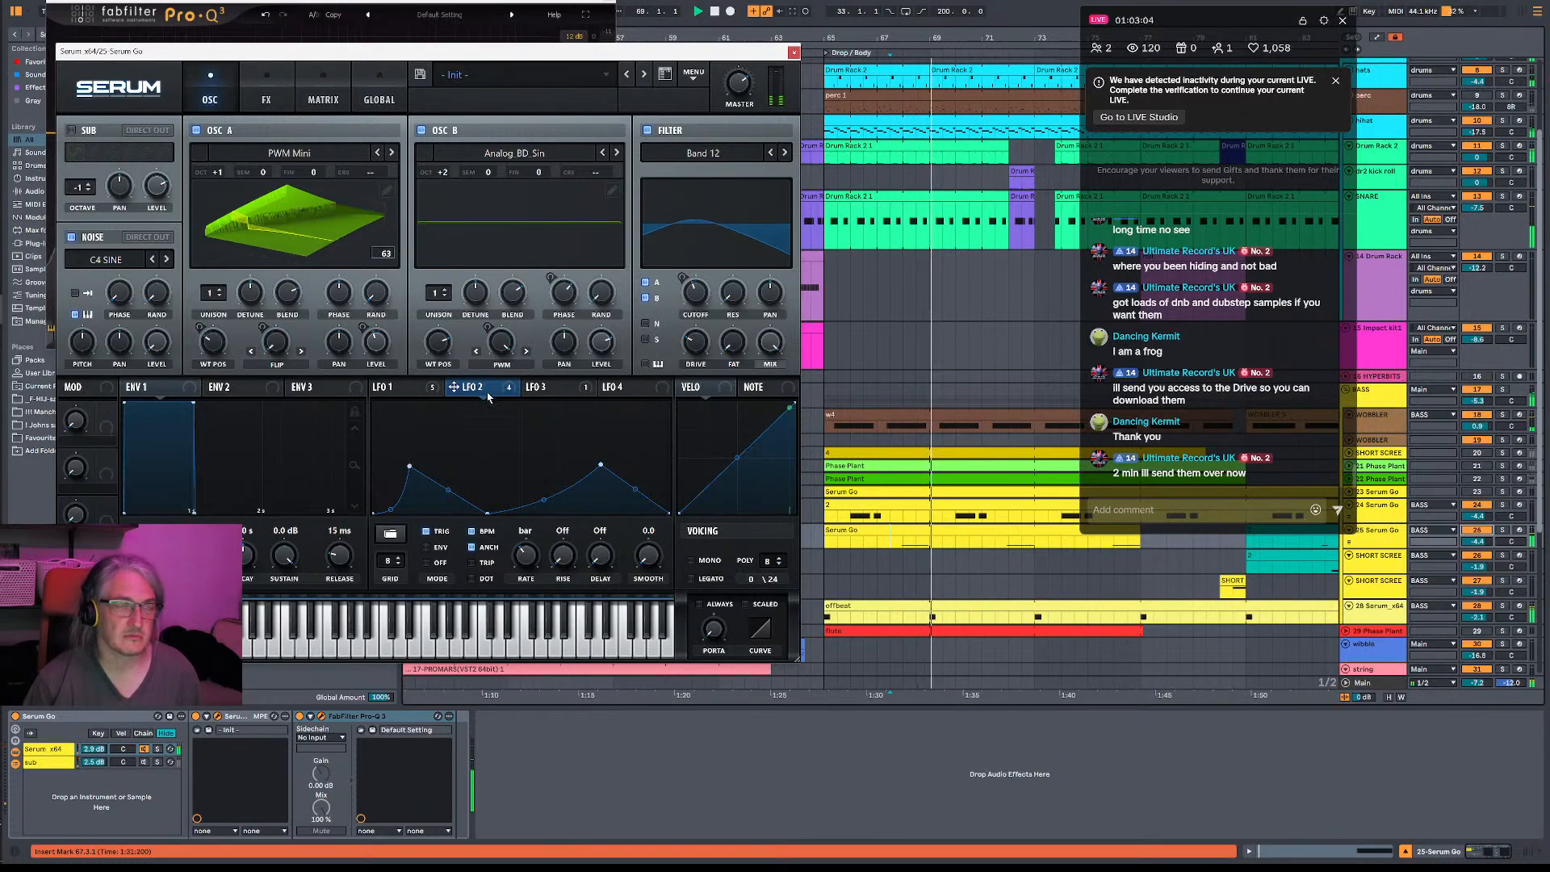
- Check LFO 3, assign LFO 4 to the filter cutoff and set its rate to 1/8
{"action": "left_click", "coordinate": [537, 389]}
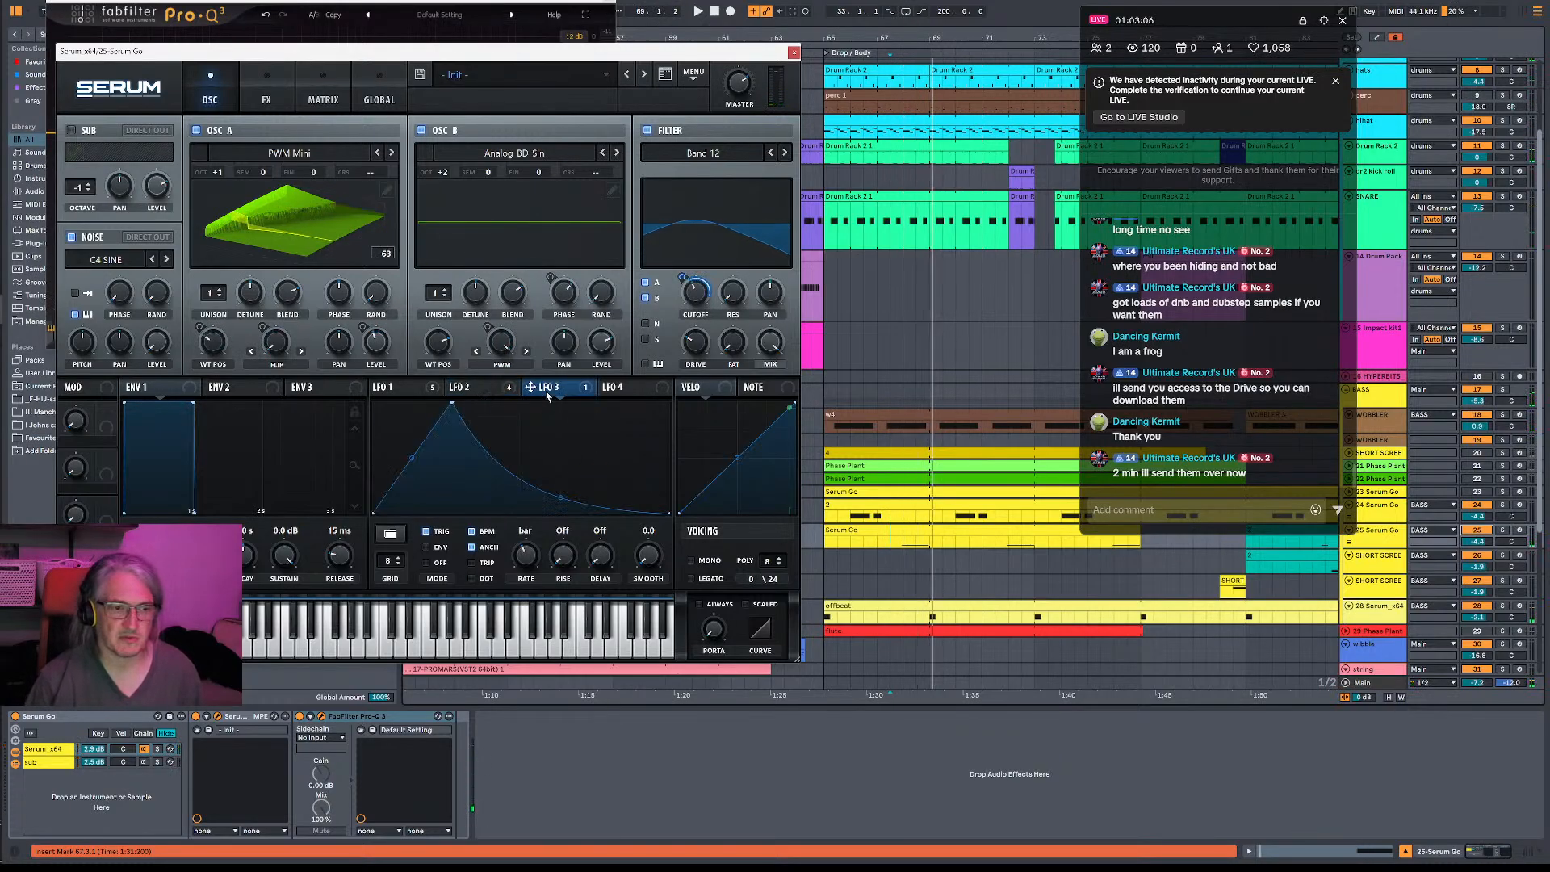
{"action": "key", "text": "space"}
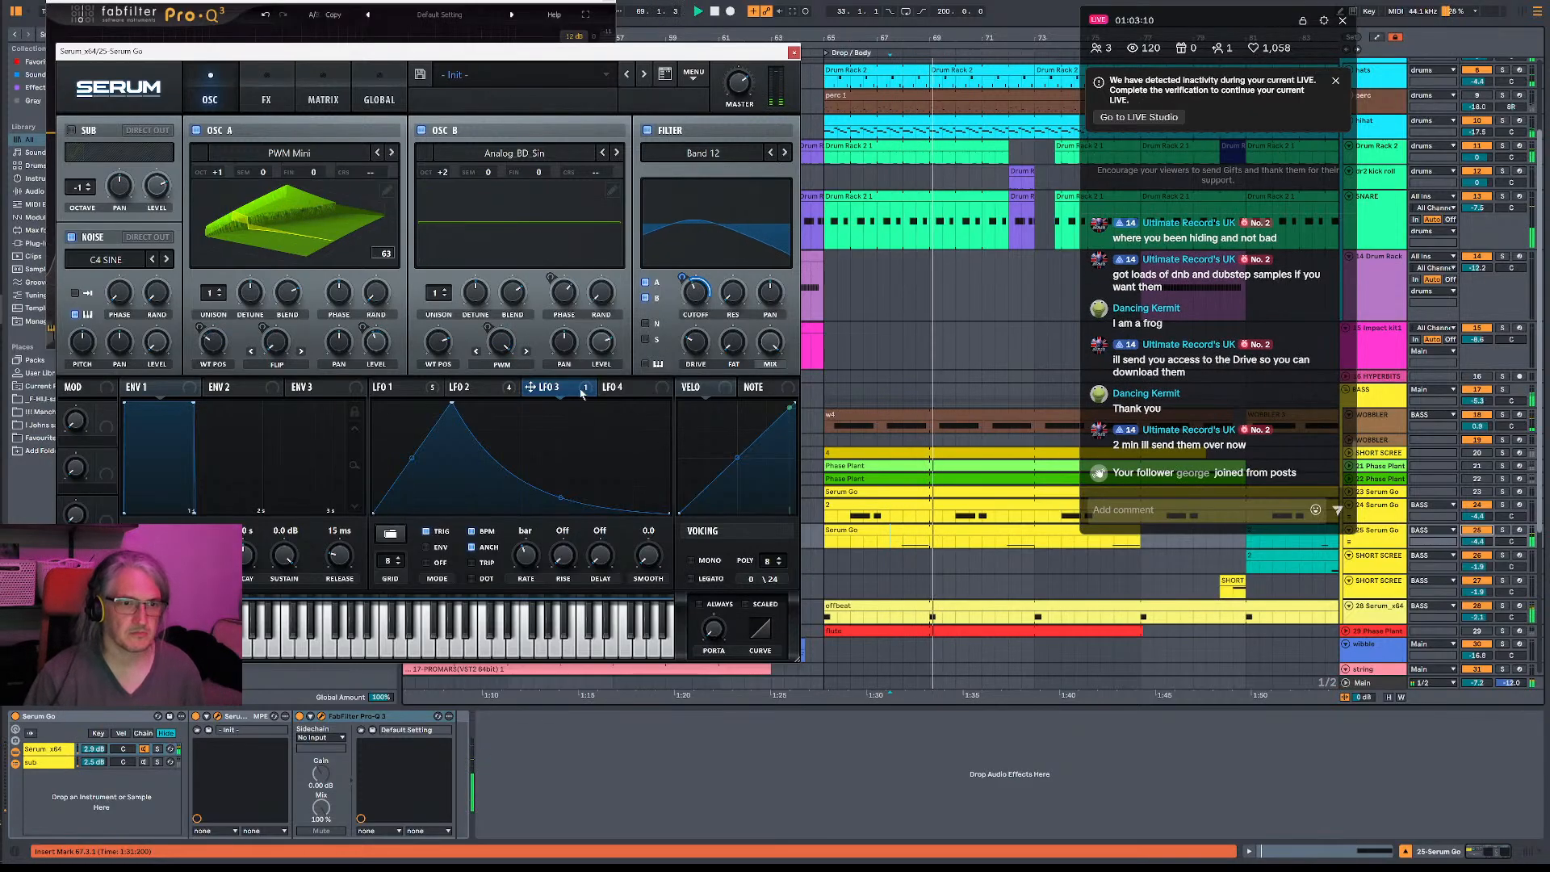
{"action": "left_click", "coordinate": [638, 389]}
{"action": "left_click_drag", "start_coordinate": [640, 392], "coordinate": [699, 302]}
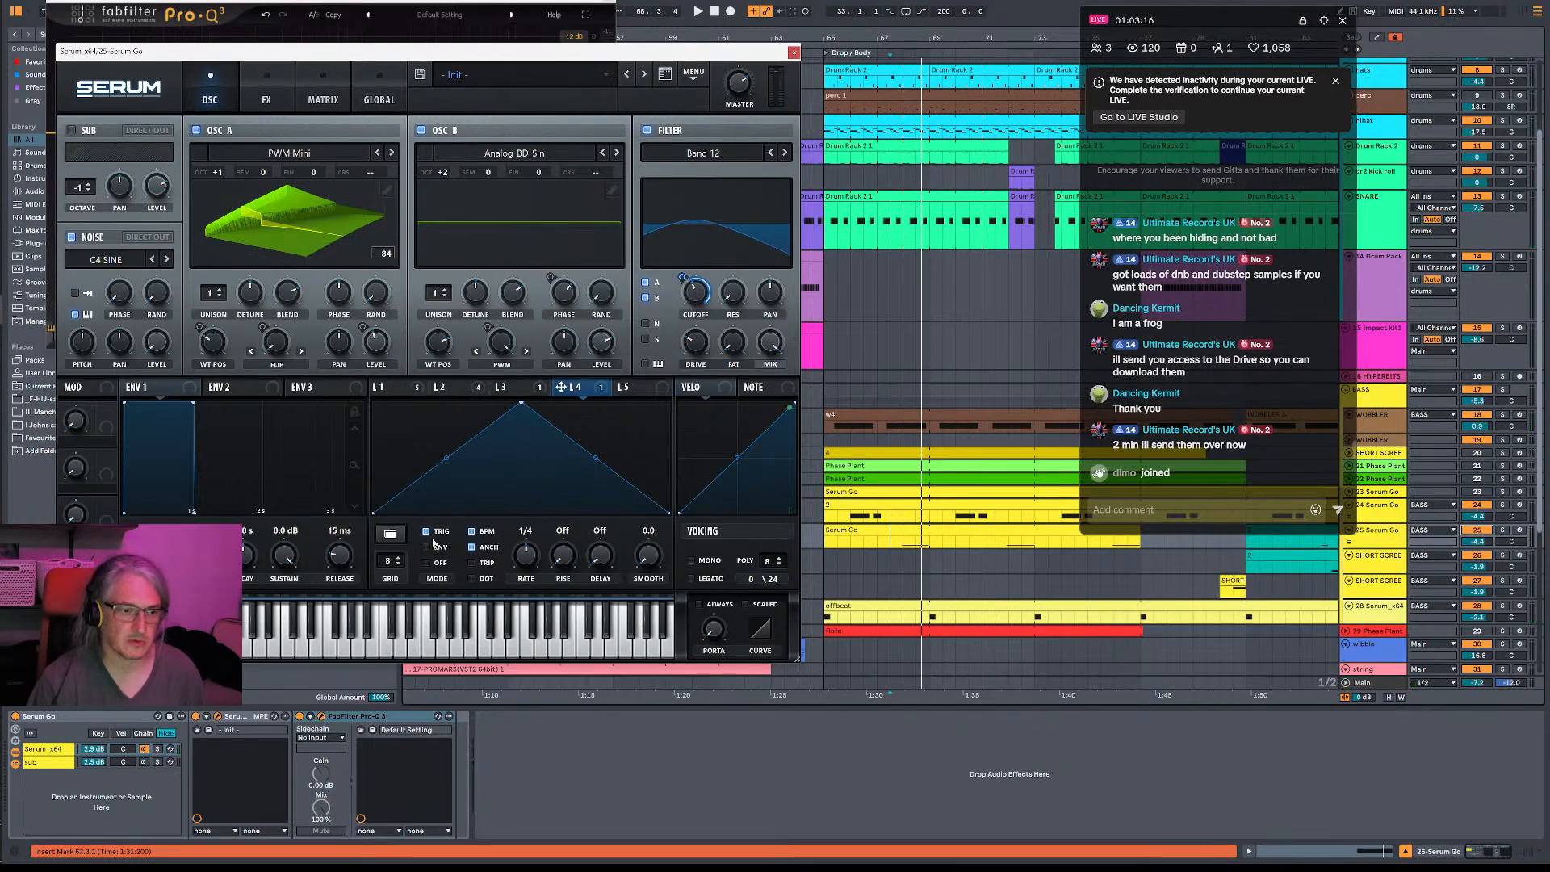
{"action": "left_click_drag", "start_coordinate": [529, 554], "coordinate": [532, 548]}
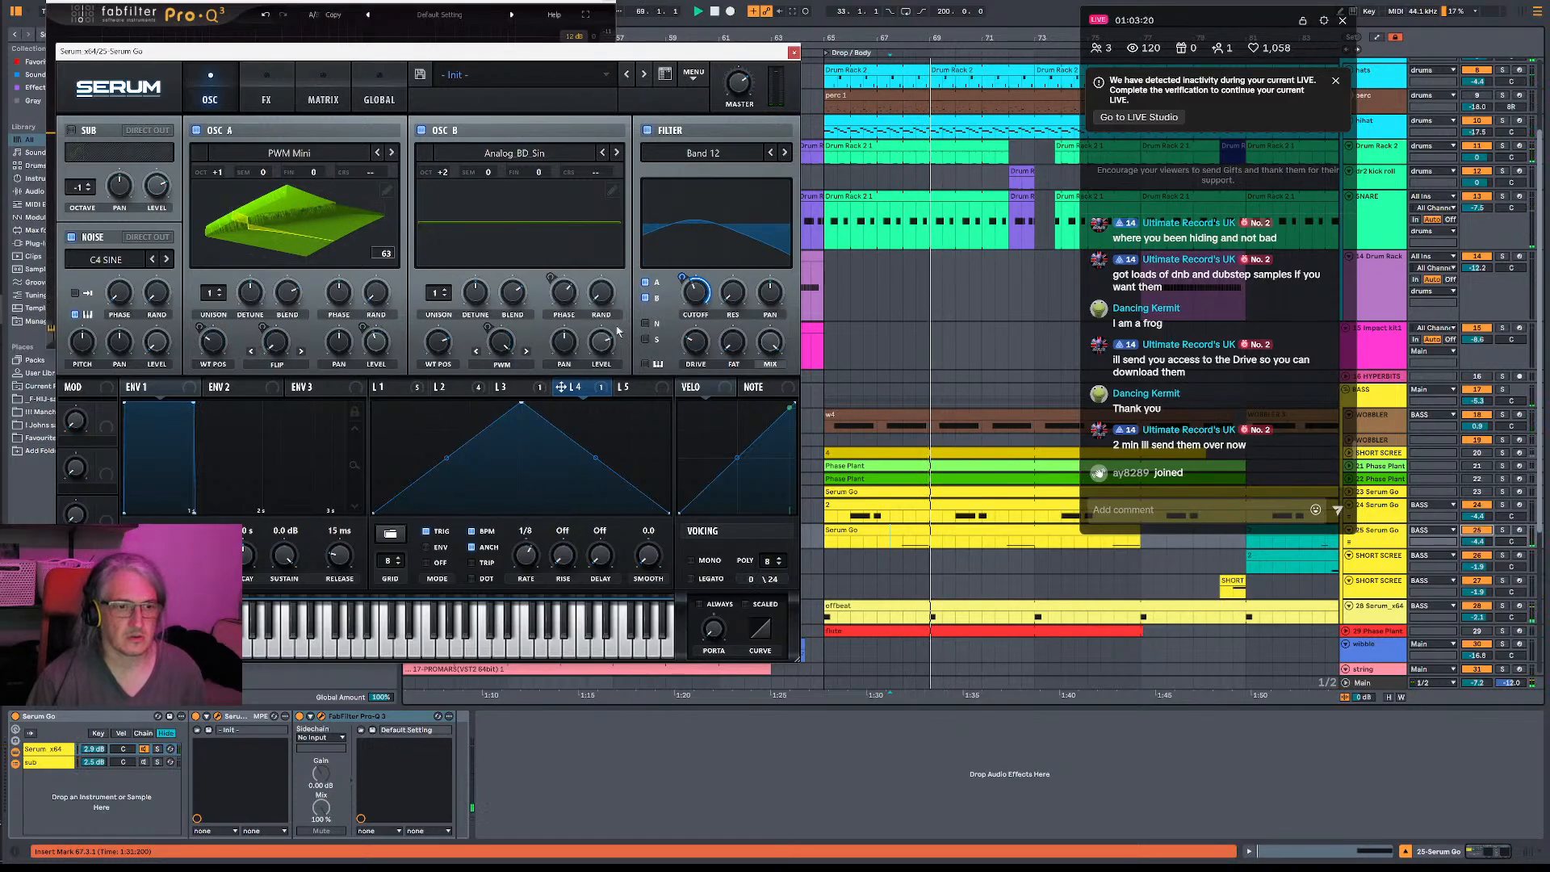
- Nudge the peak of LFO 4, reduce its modulation depth on the filter cutoff and play the drop
{"action": "mouse_move", "coordinate": [521, 402]}
{"action": "left_mouse_down"}
{"action": "mouse_move", "coordinate": [652, 377]}
{"action": "mouse_move", "coordinate": [380, 387]}
{"action": "mouse_move", "coordinate": [526, 401]}
{"action": "left_mouse_up"}
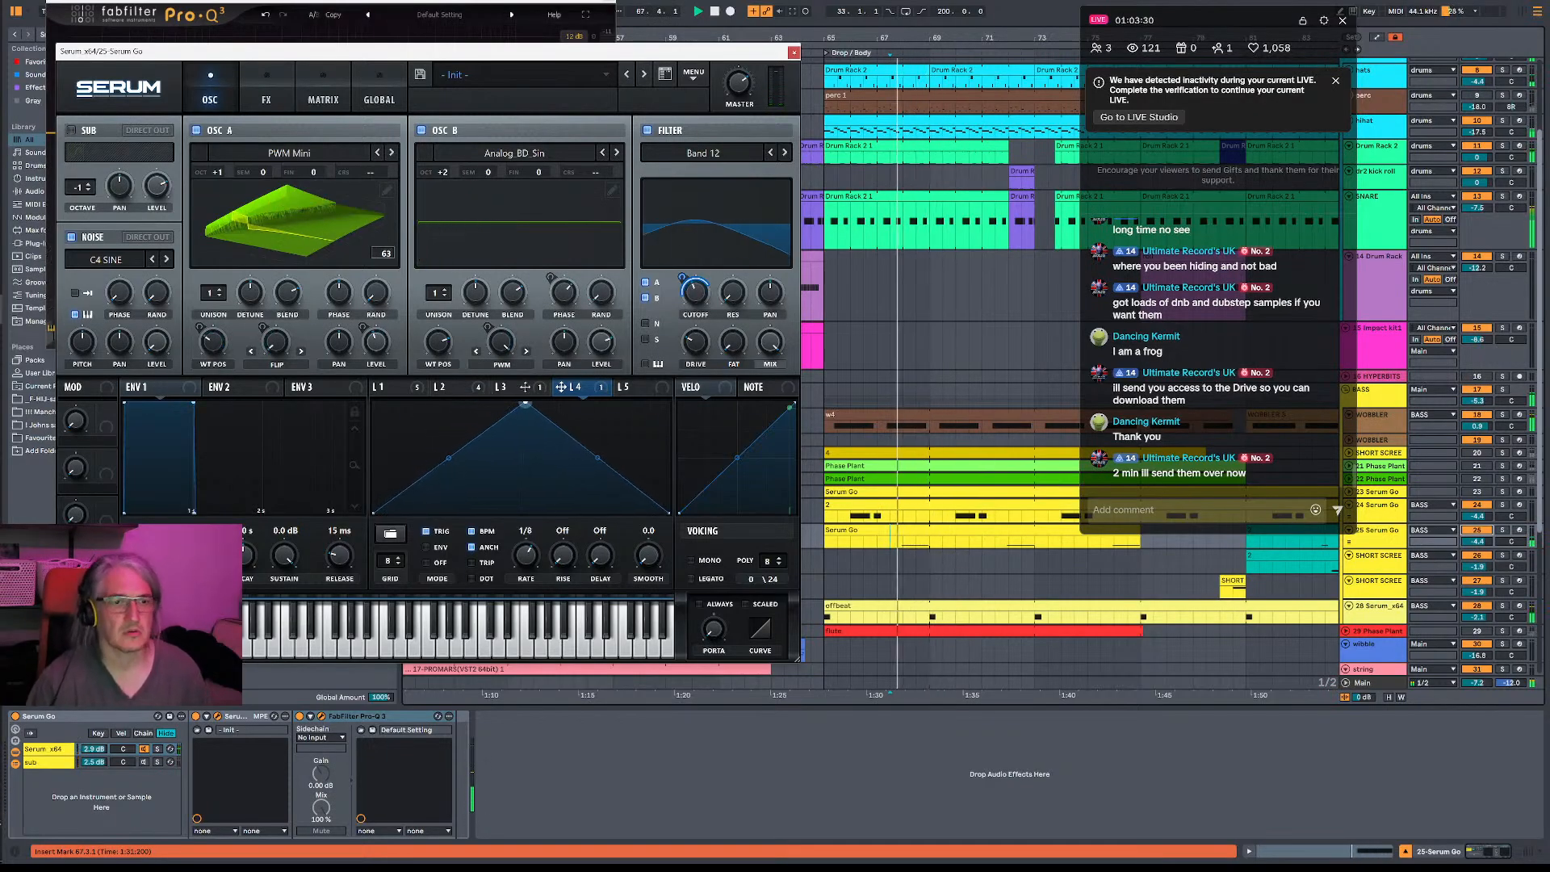
{"action": "mouse_move", "coordinate": [684, 289]}
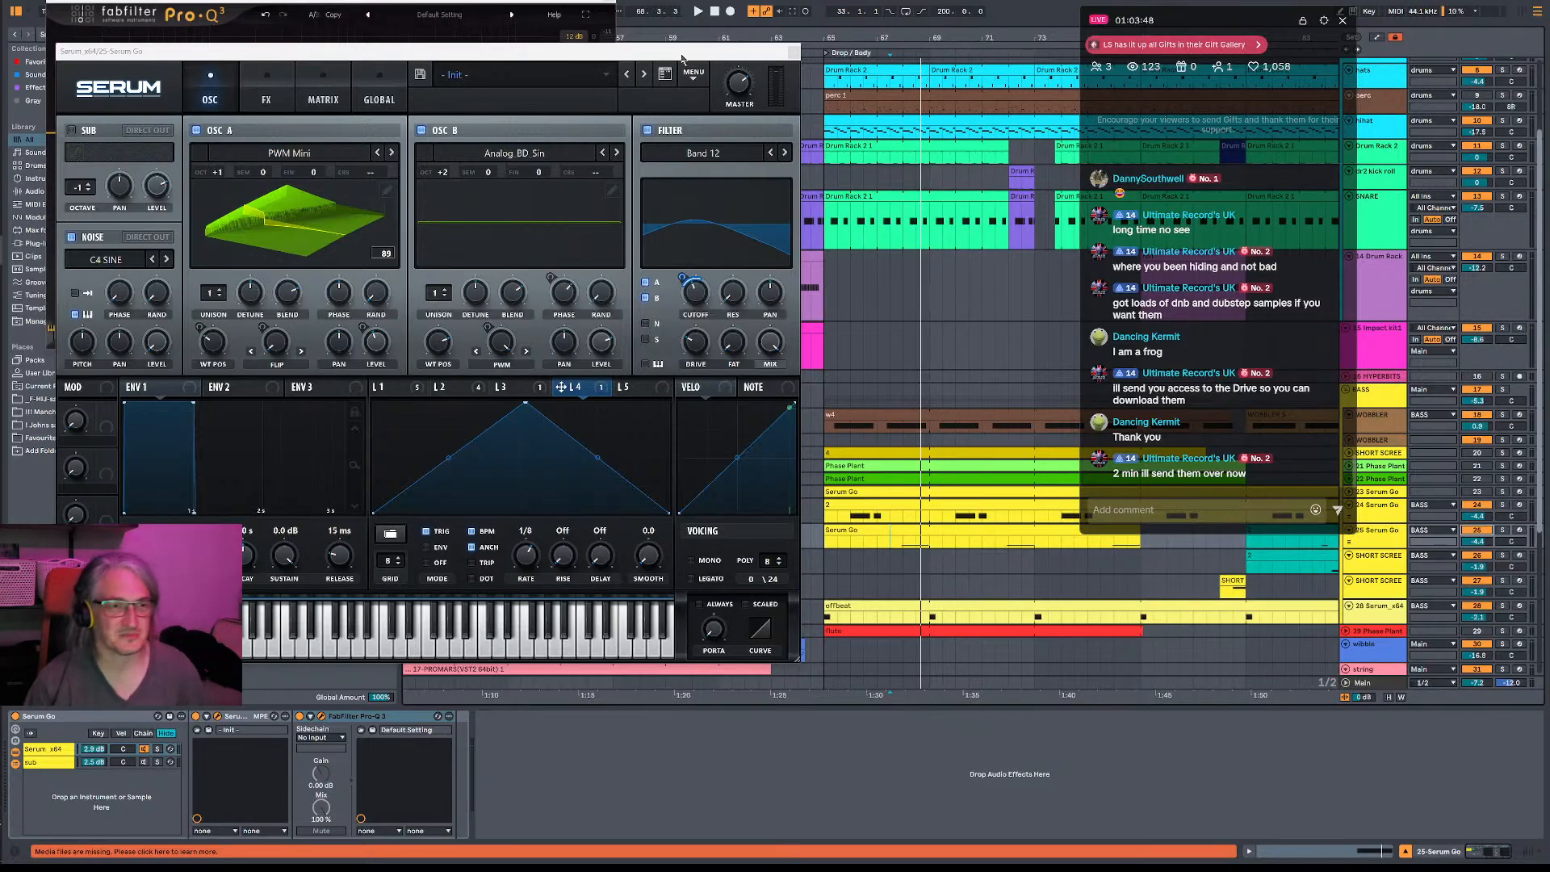
{"action": "key", "text": "space"}
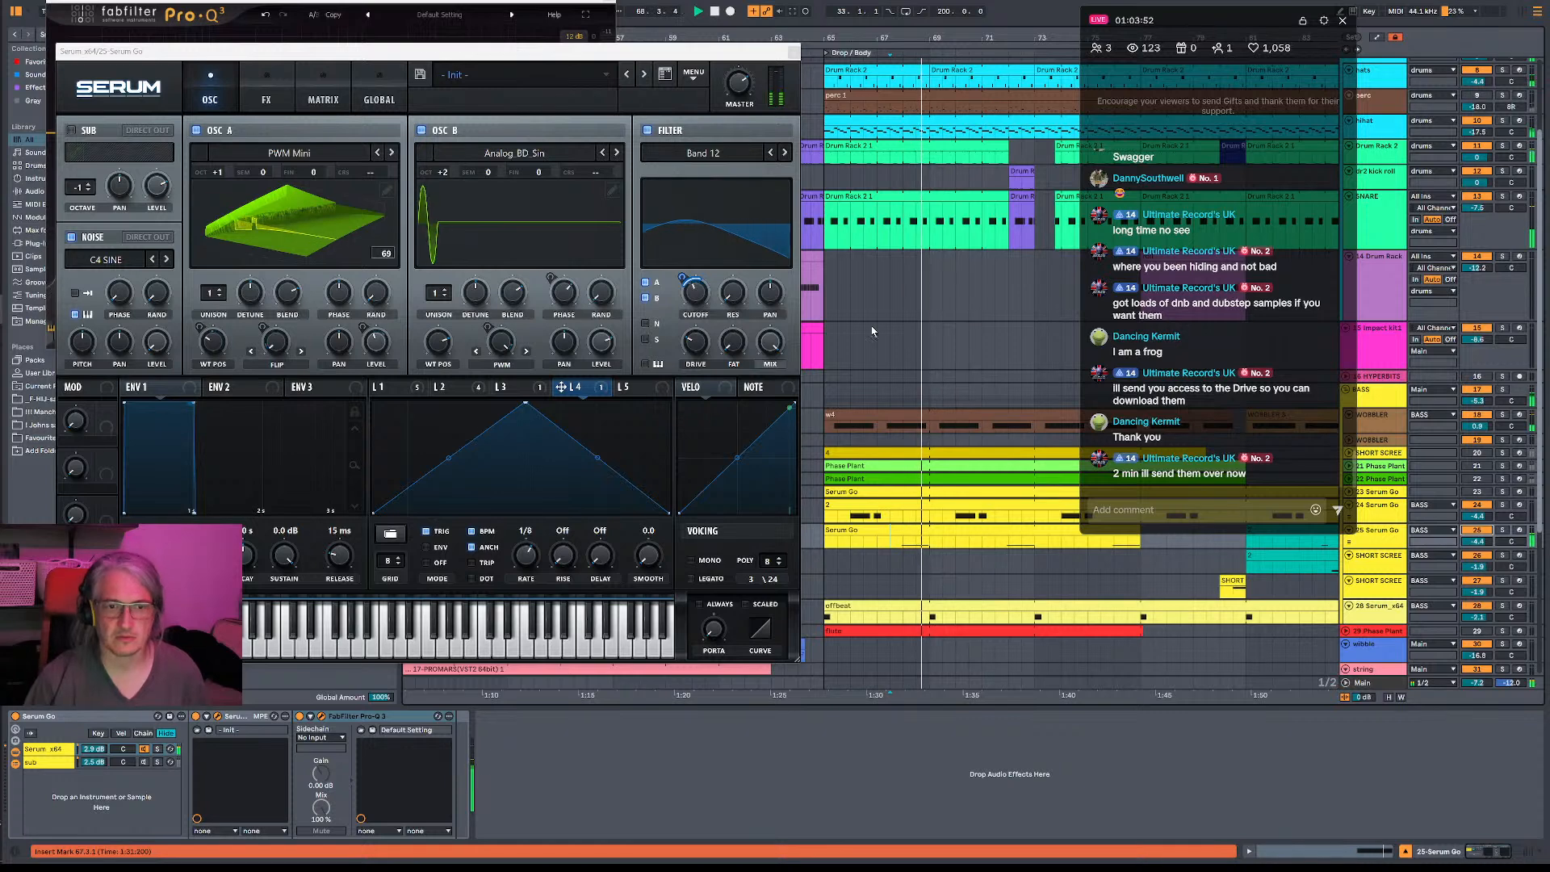
{"action": "key", "text": "space"}
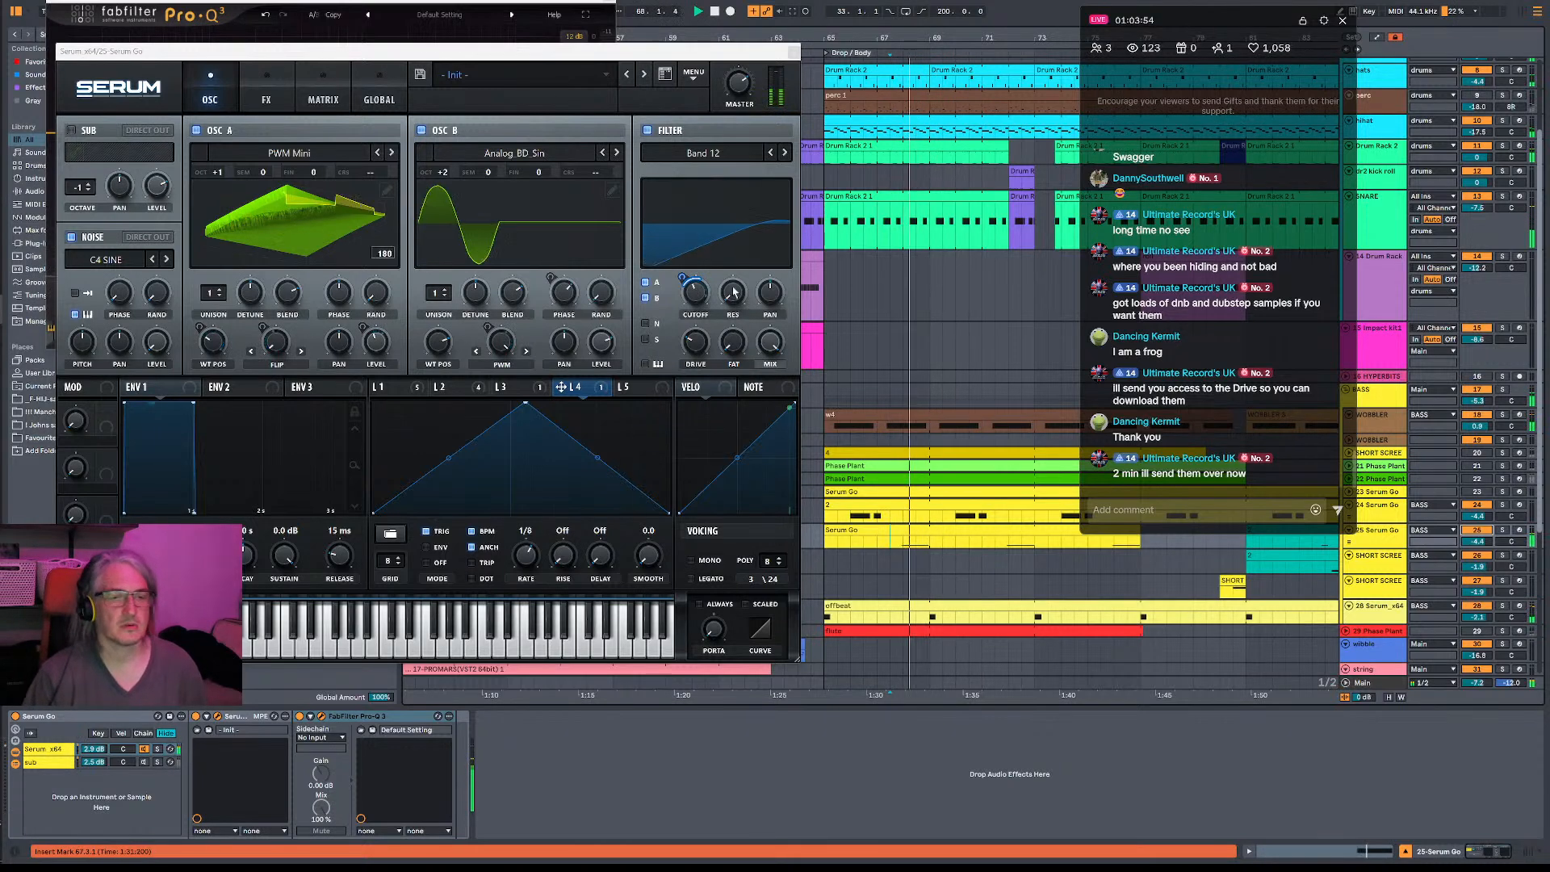
- Raise Serum's filter resonance to 57% while auditioning the bass
{"action": "right_click", "coordinate": [589, 387]}
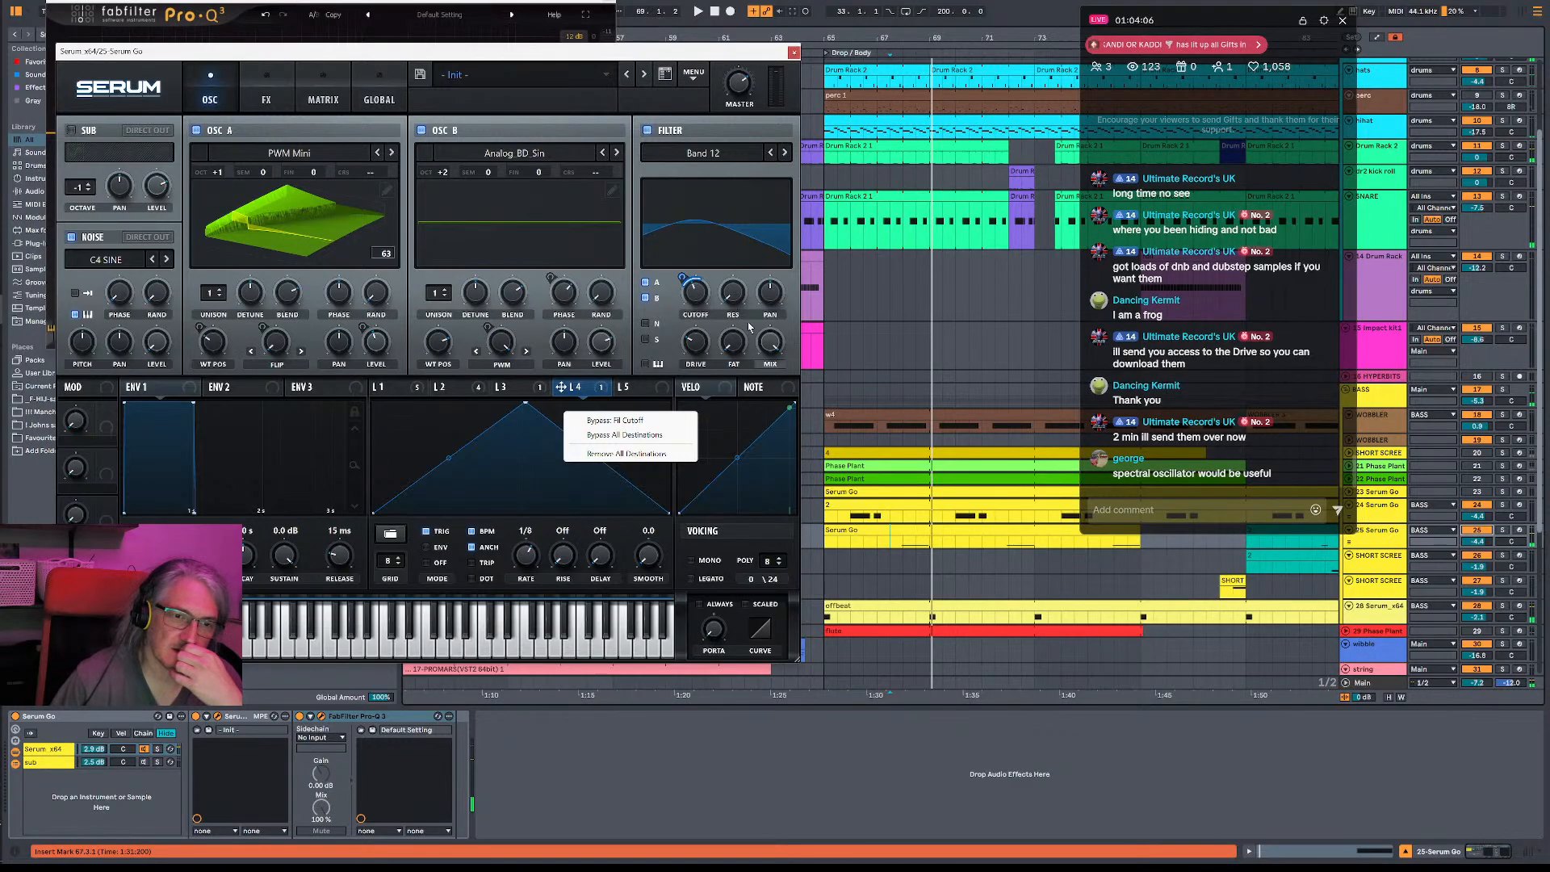
{"action": "left_click", "coordinate": [732, 301]}
{"action": "left_click_drag", "start_coordinate": [735, 301], "coordinate": [747, 260]}
{"action": "key", "text": "space"}
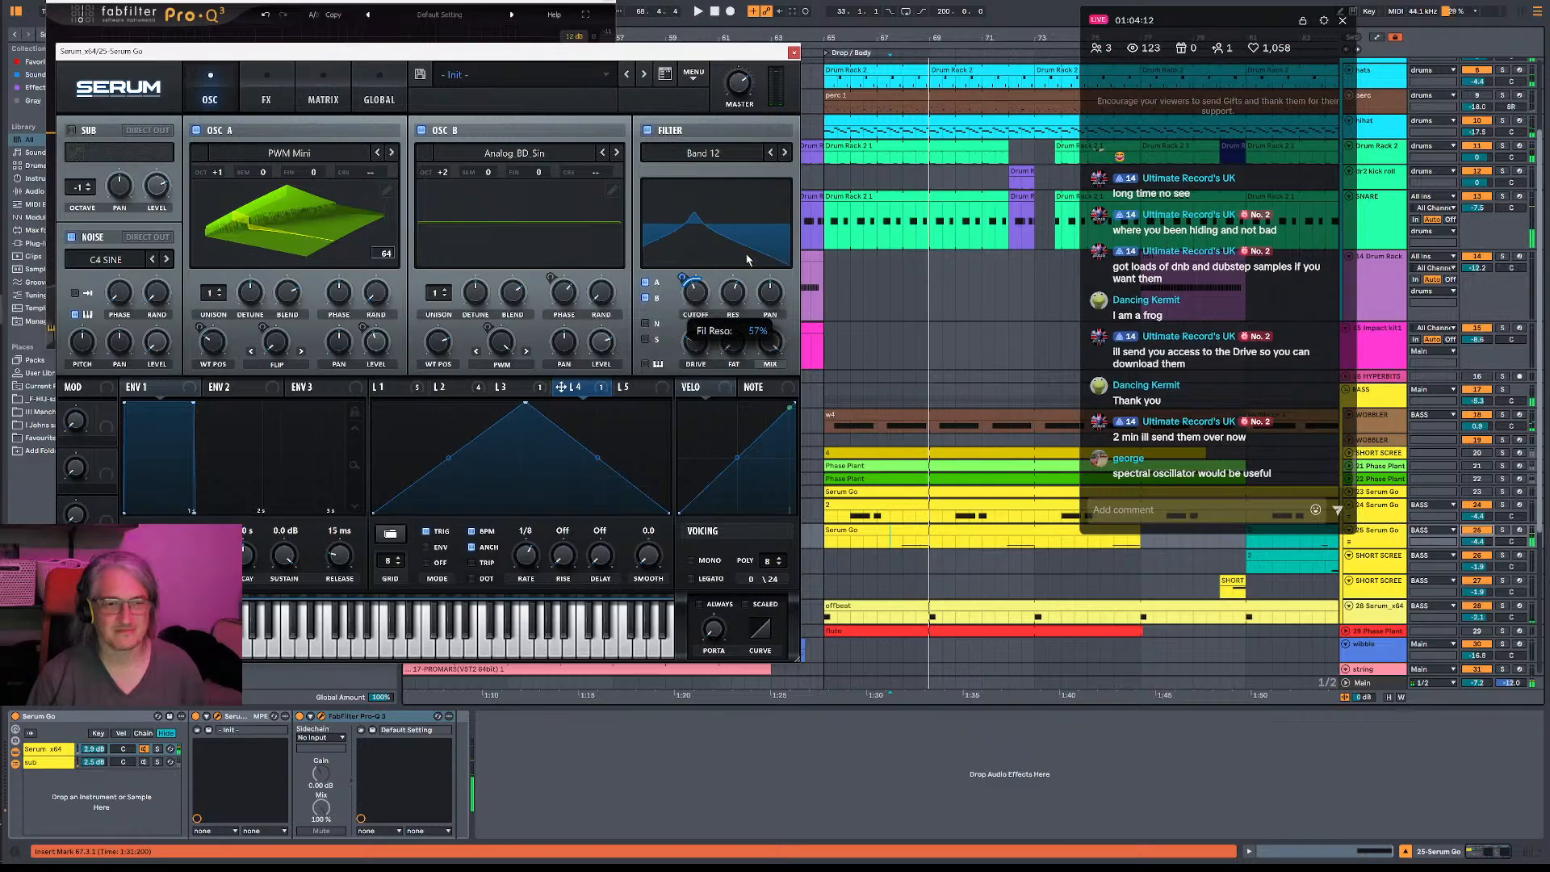
- Reshape LFO 4 with a late peak, a gently curved rise and a rounded steep fall
{"action": "left_click_drag", "start_coordinate": [531, 405], "coordinate": [617, 404]}
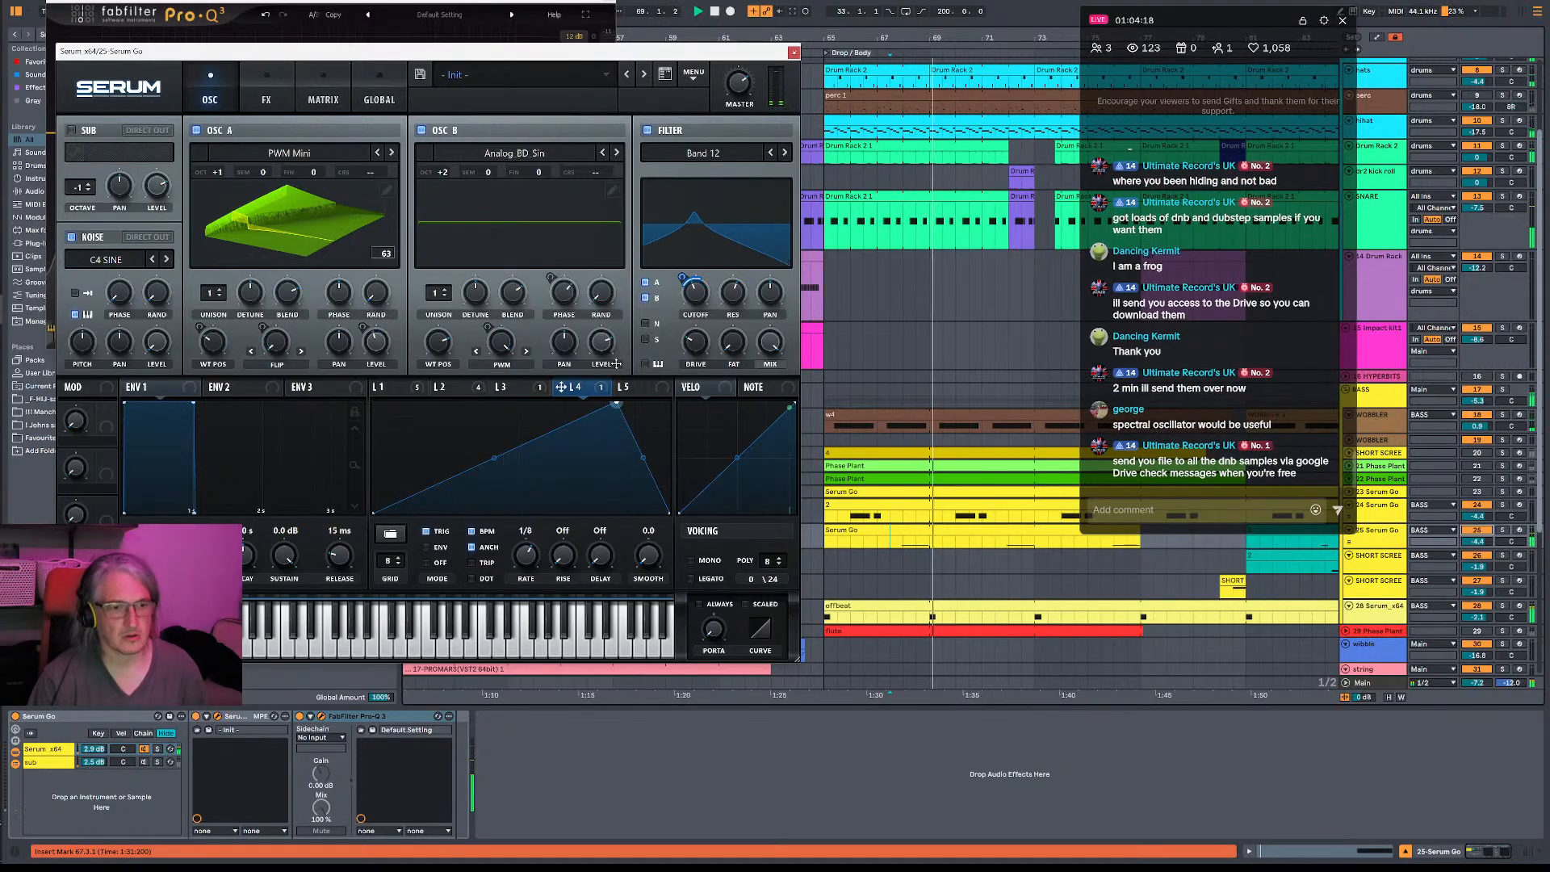
{"action": "left_click_drag", "start_coordinate": [643, 458], "coordinate": [653, 428]}
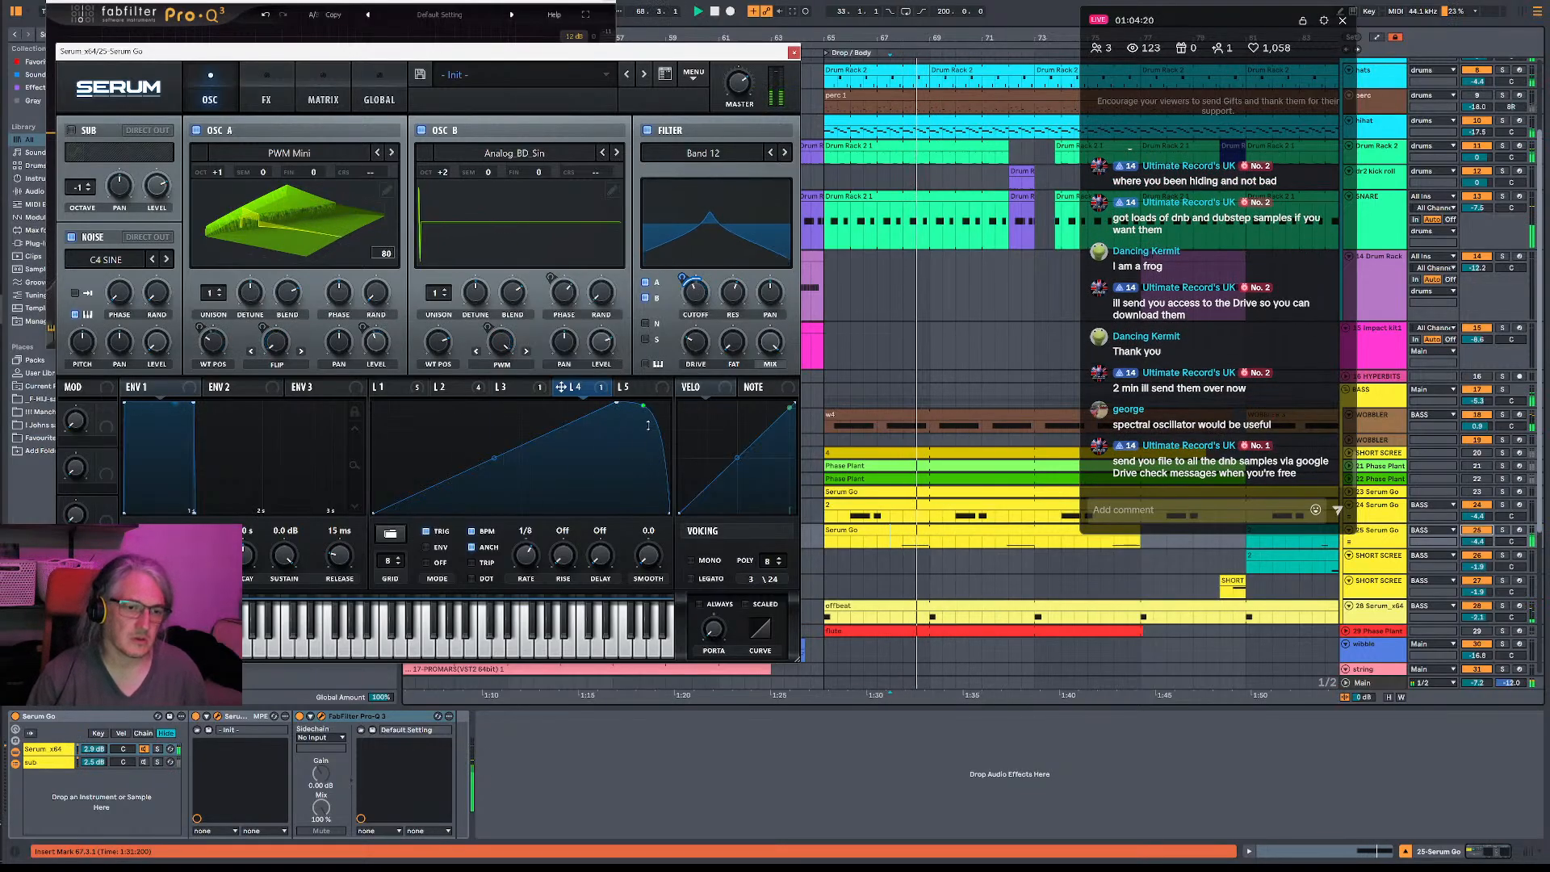
{"action": "mouse_move", "coordinate": [519, 478]}
{"action": "left_mouse_down"}
{"action": "mouse_move", "coordinate": [522, 498]}
{"action": "mouse_move", "coordinate": [520, 462]}
{"action": "left_mouse_up"}
{"action": "key", "text": "space"}
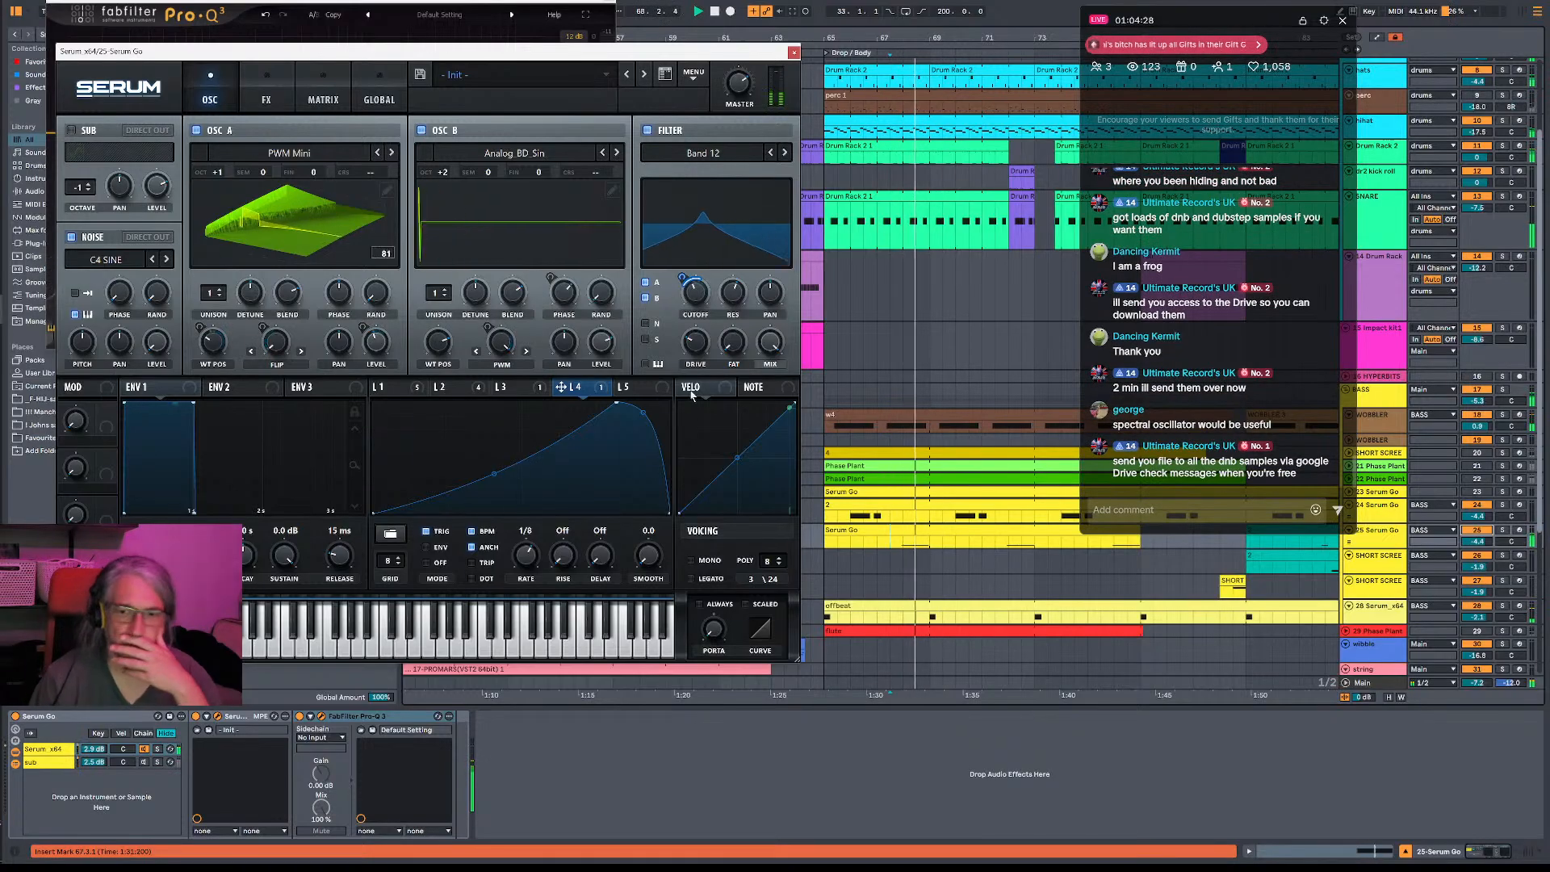
{"action": "mouse_move", "coordinate": [618, 402]}
{"action": "left_mouse_down"}
{"action": "mouse_move", "coordinate": [568, 402]}
{"action": "mouse_move", "coordinate": [655, 382]}
{"action": "mouse_move", "coordinate": [495, 366]}
{"action": "mouse_move", "coordinate": [578, 362]}
{"action": "mouse_move", "coordinate": [525, 399]}
{"action": "mouse_move", "coordinate": [605, 401]}
{"action": "left_mouse_up"}
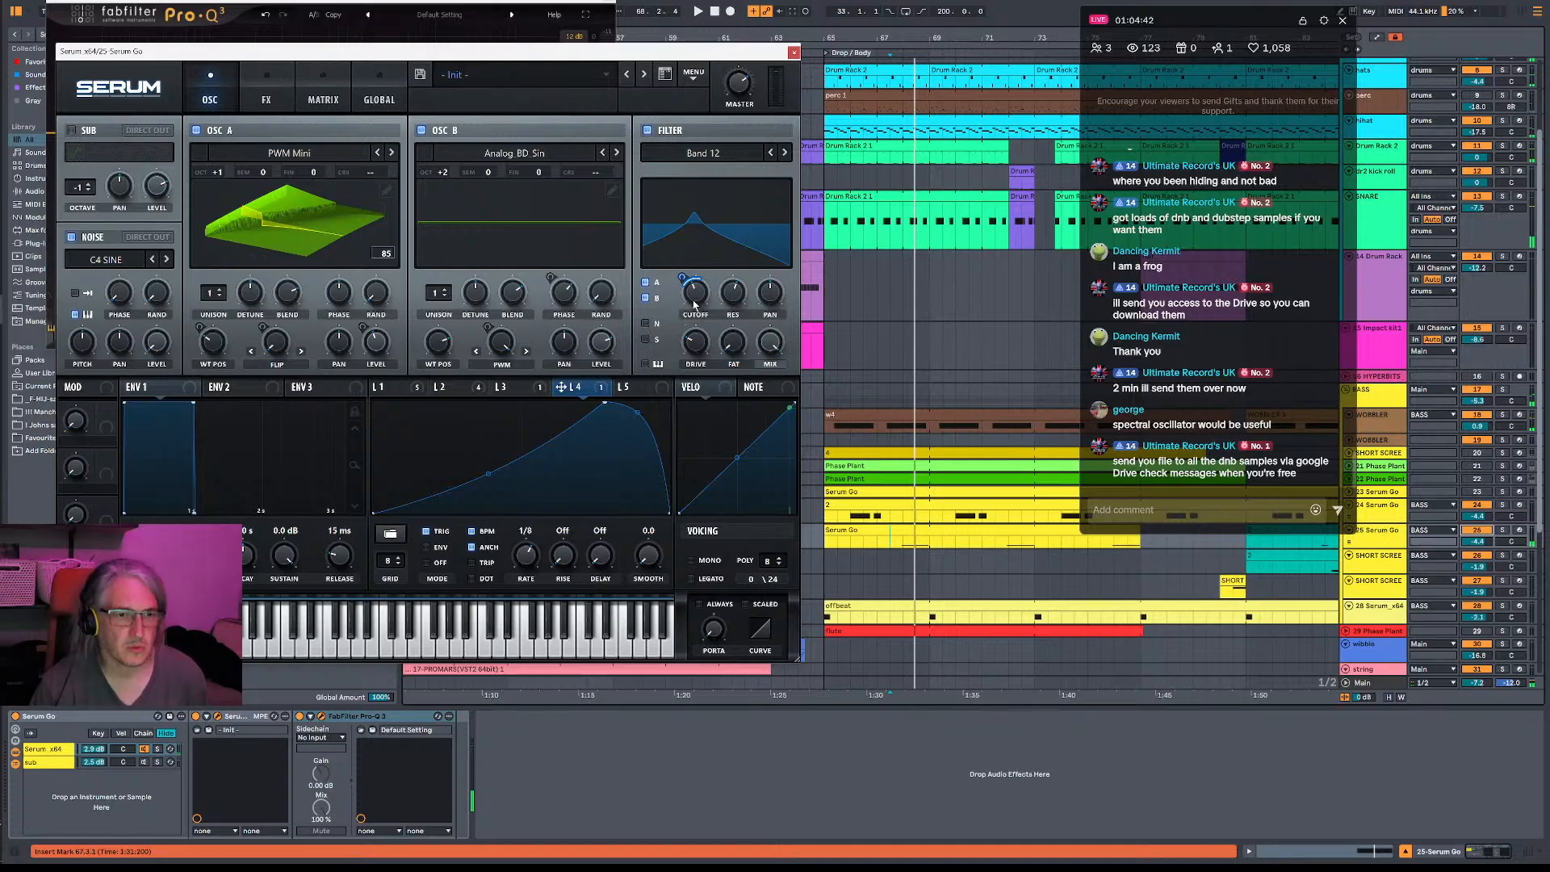
- Lower the peak of the LFO 3 curve slightly and return to LFO 4 while the drop plays
{"action": "left_click", "coordinate": [503, 387]}
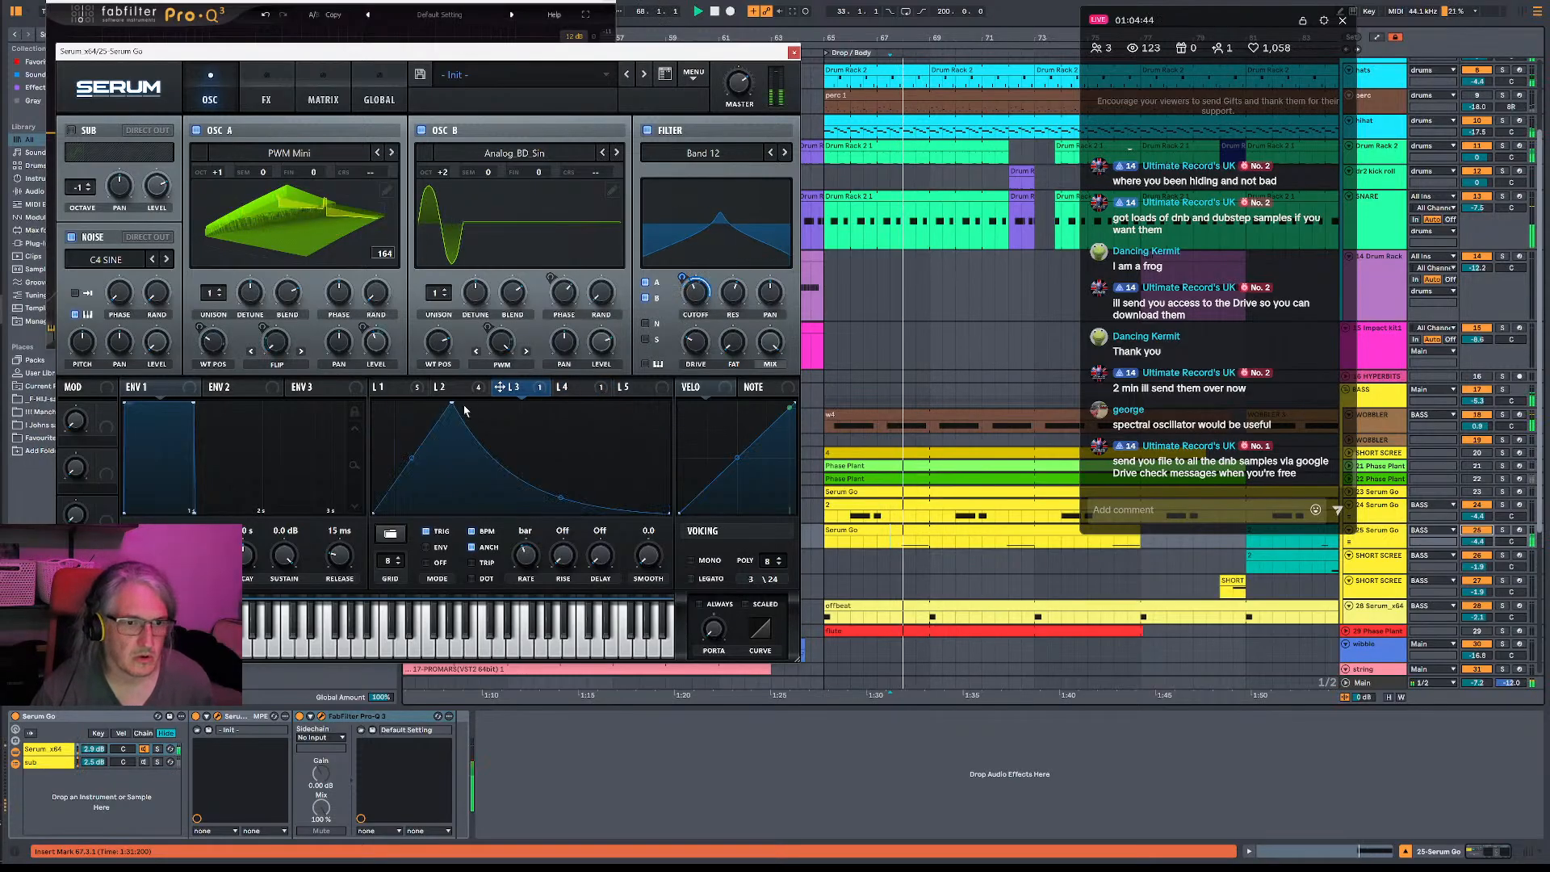
{"action": "left_click_drag", "start_coordinate": [453, 437], "coordinate": [450, 424]}
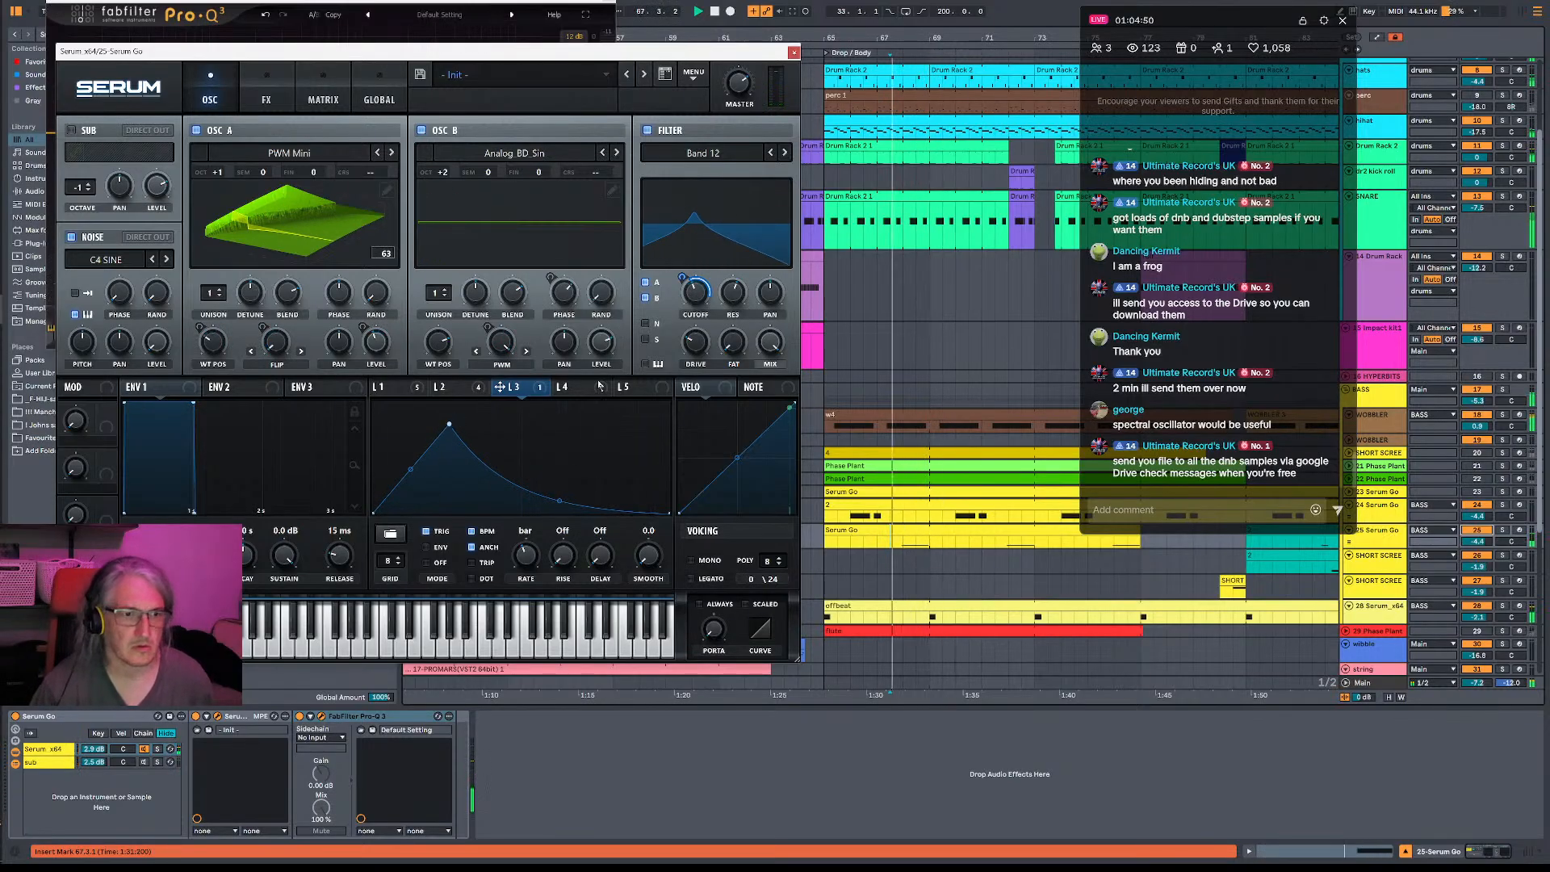
{"action": "left_click", "coordinate": [563, 387]}
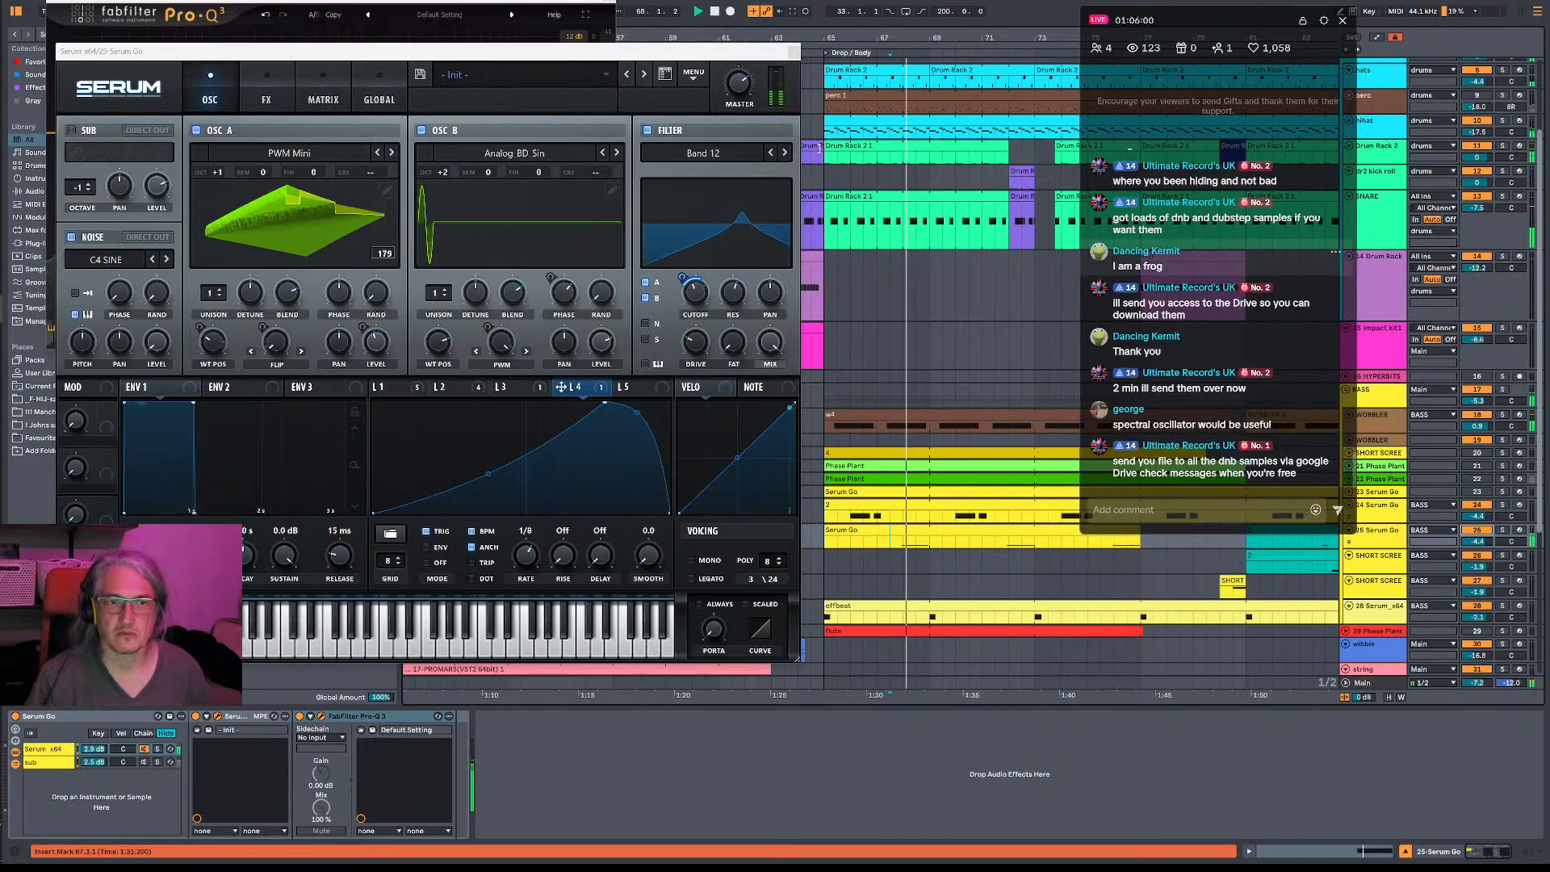
- Open the Pro-Q 3 equalizer on the 24-Serum Go track, solo the track and play it
{"action": "left_click", "coordinate": [855, 412]}
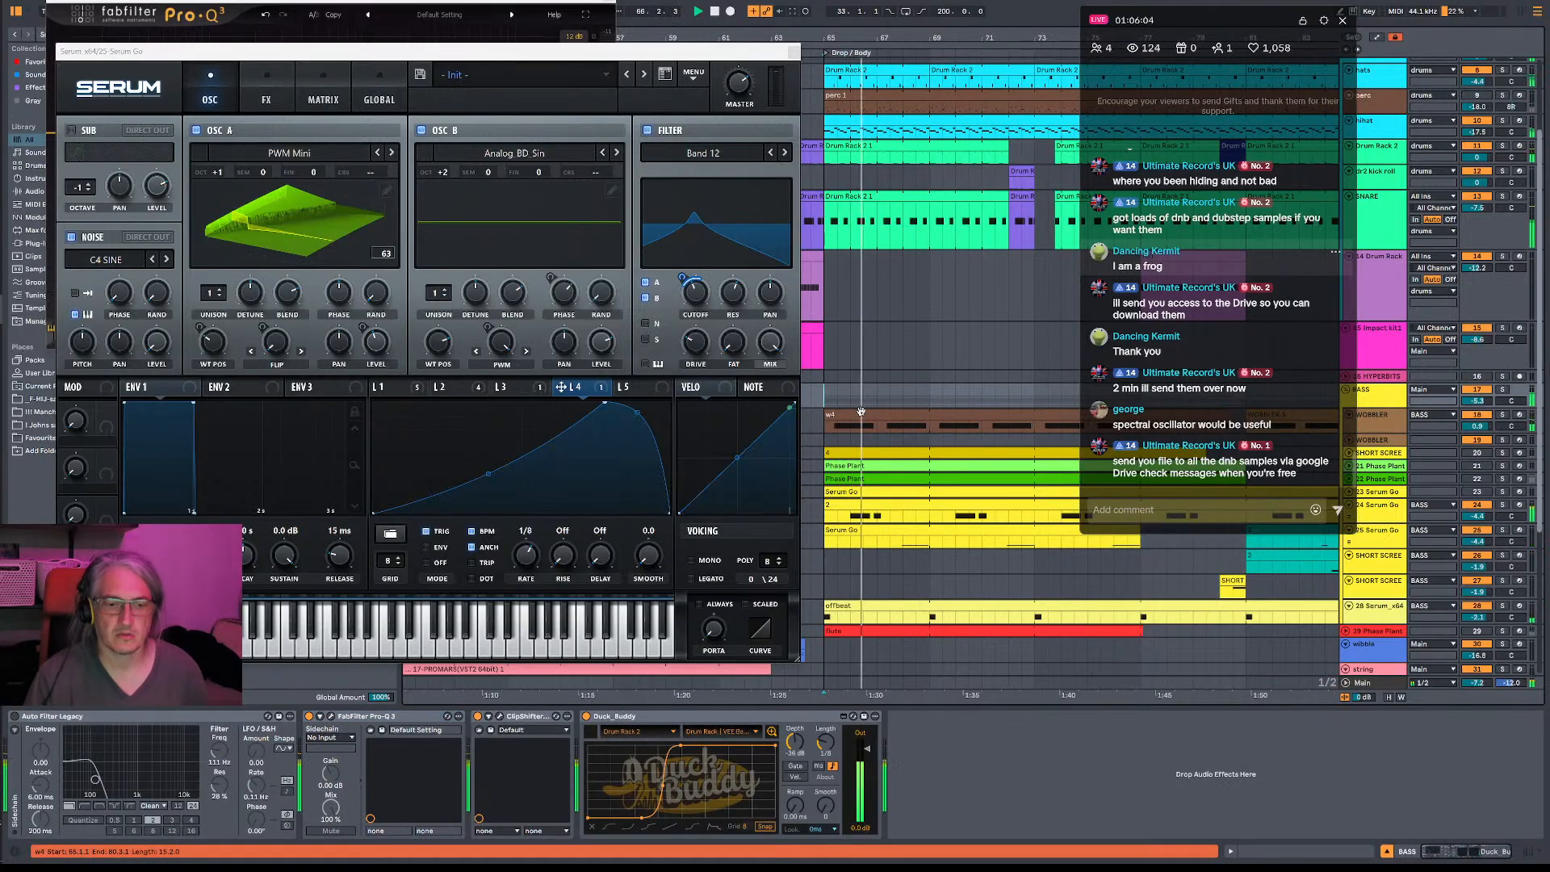
{"action": "left_click", "coordinate": [834, 520]}
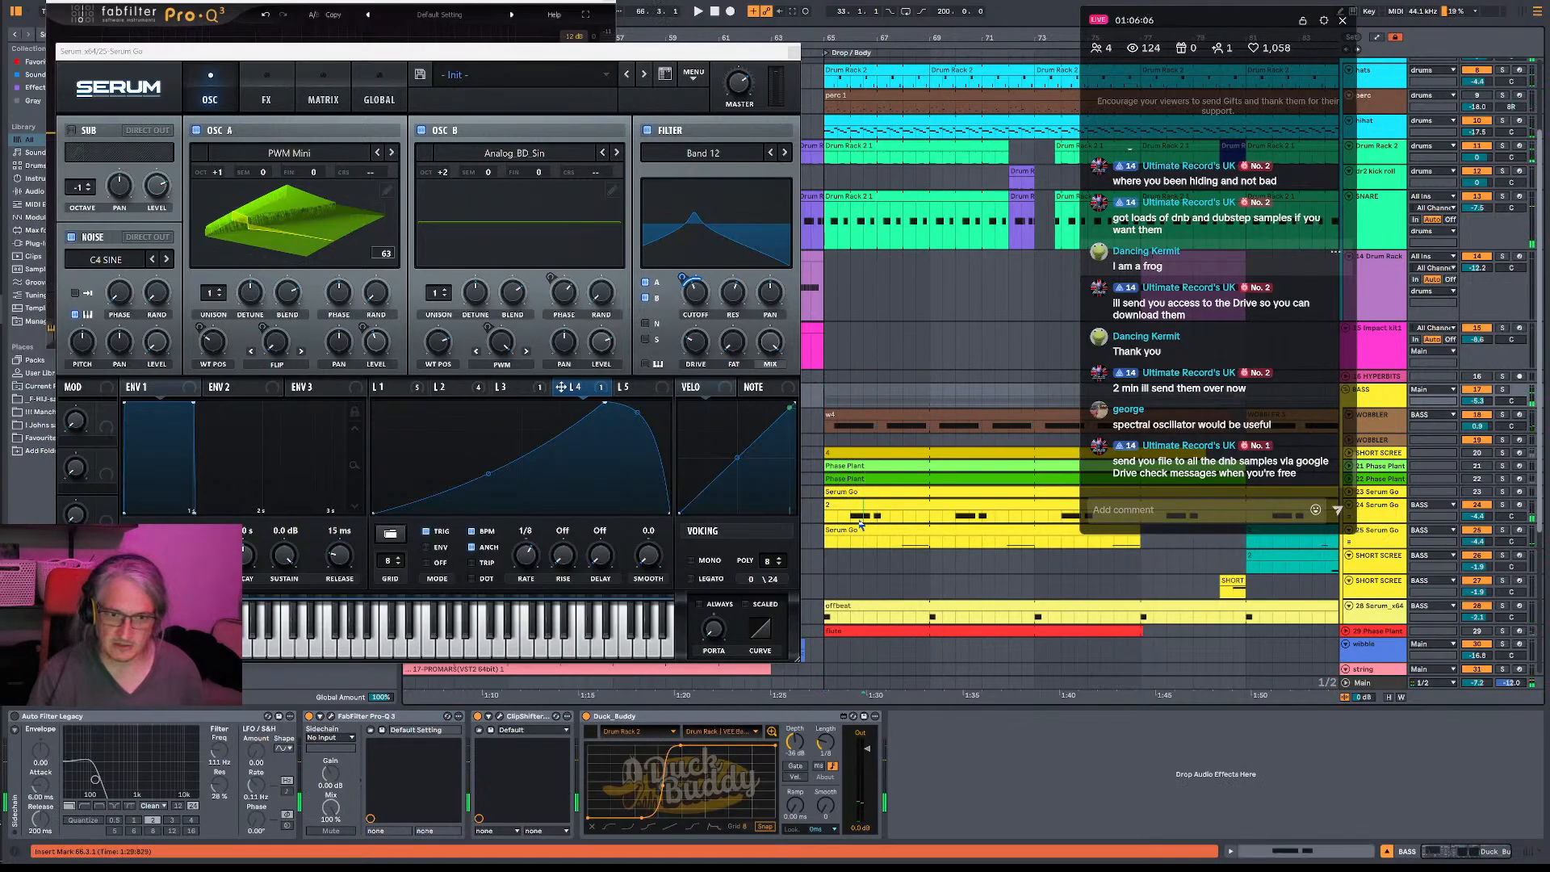
{"action": "left_click", "coordinate": [321, 716]}
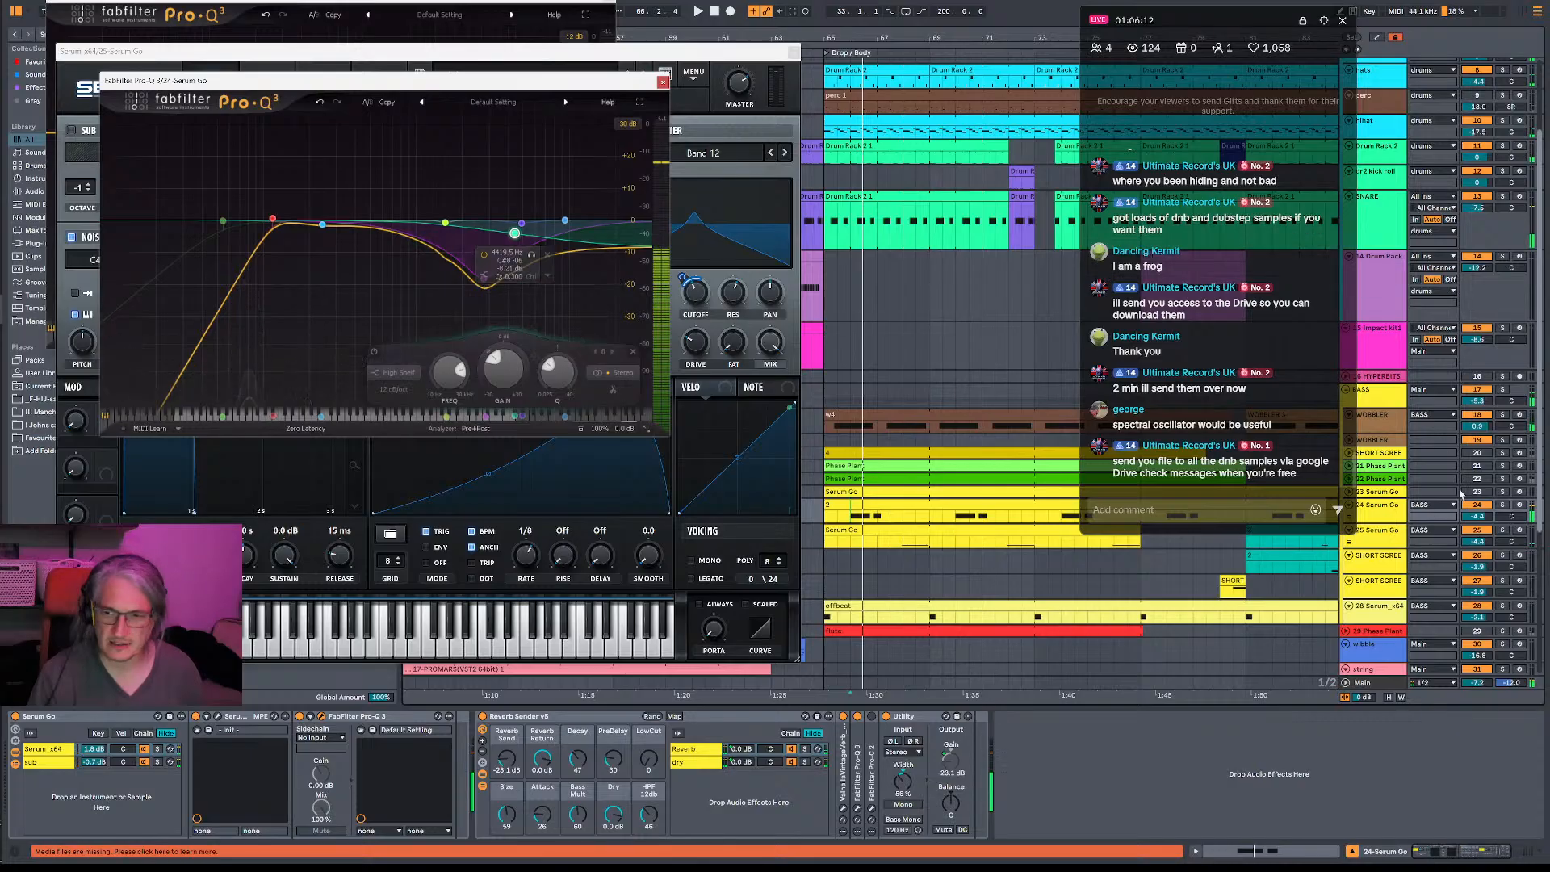
{"action": "key", "text": "space"}
{"action": "left_click", "coordinate": [1504, 505]}
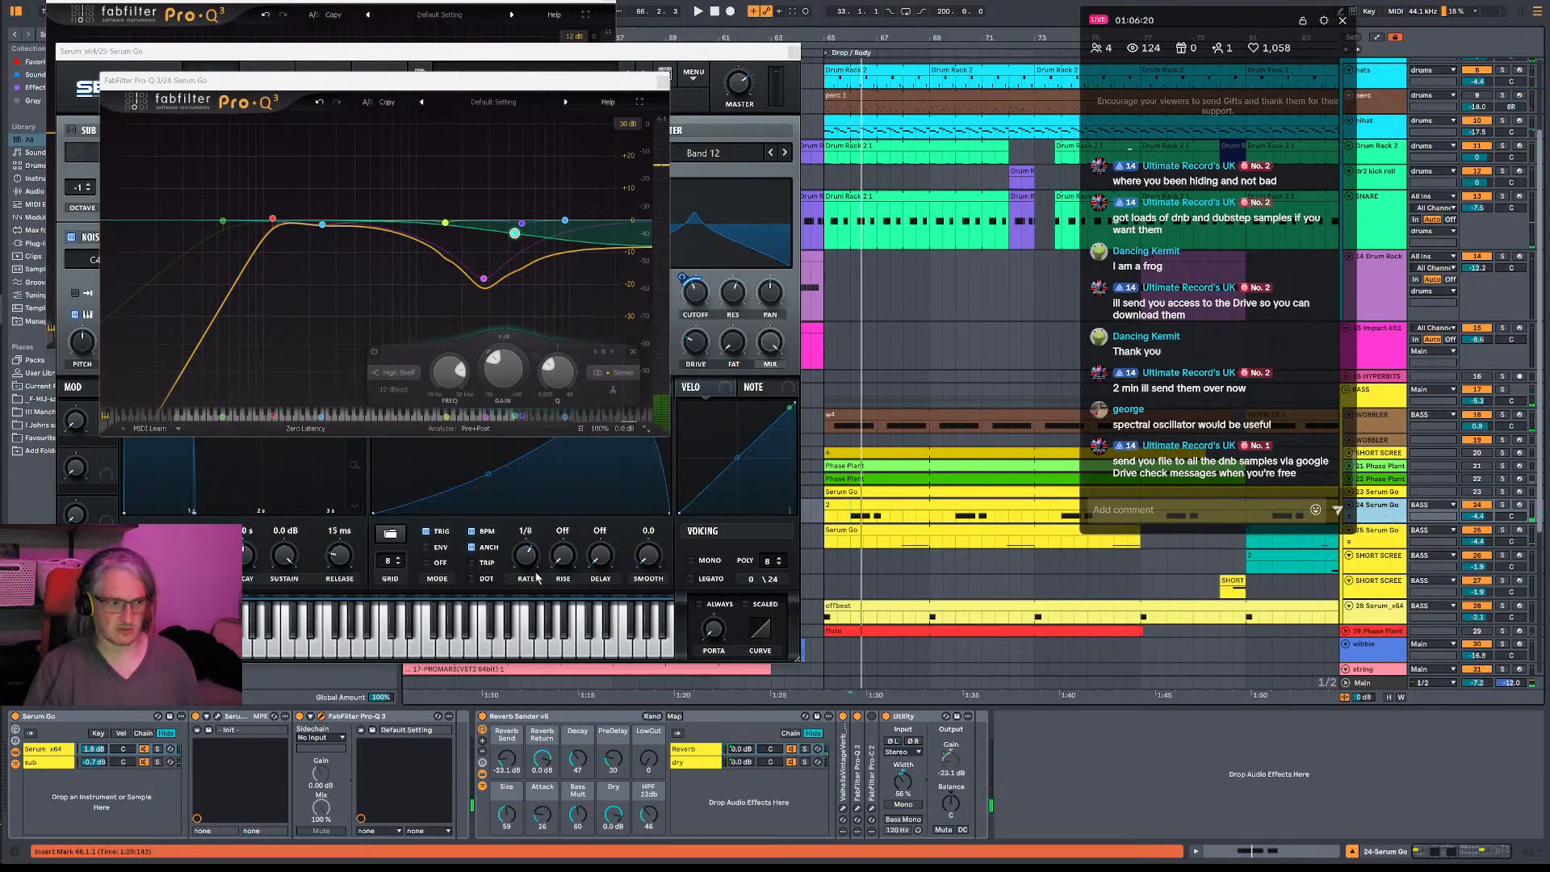
{"action": "key", "text": "space"}
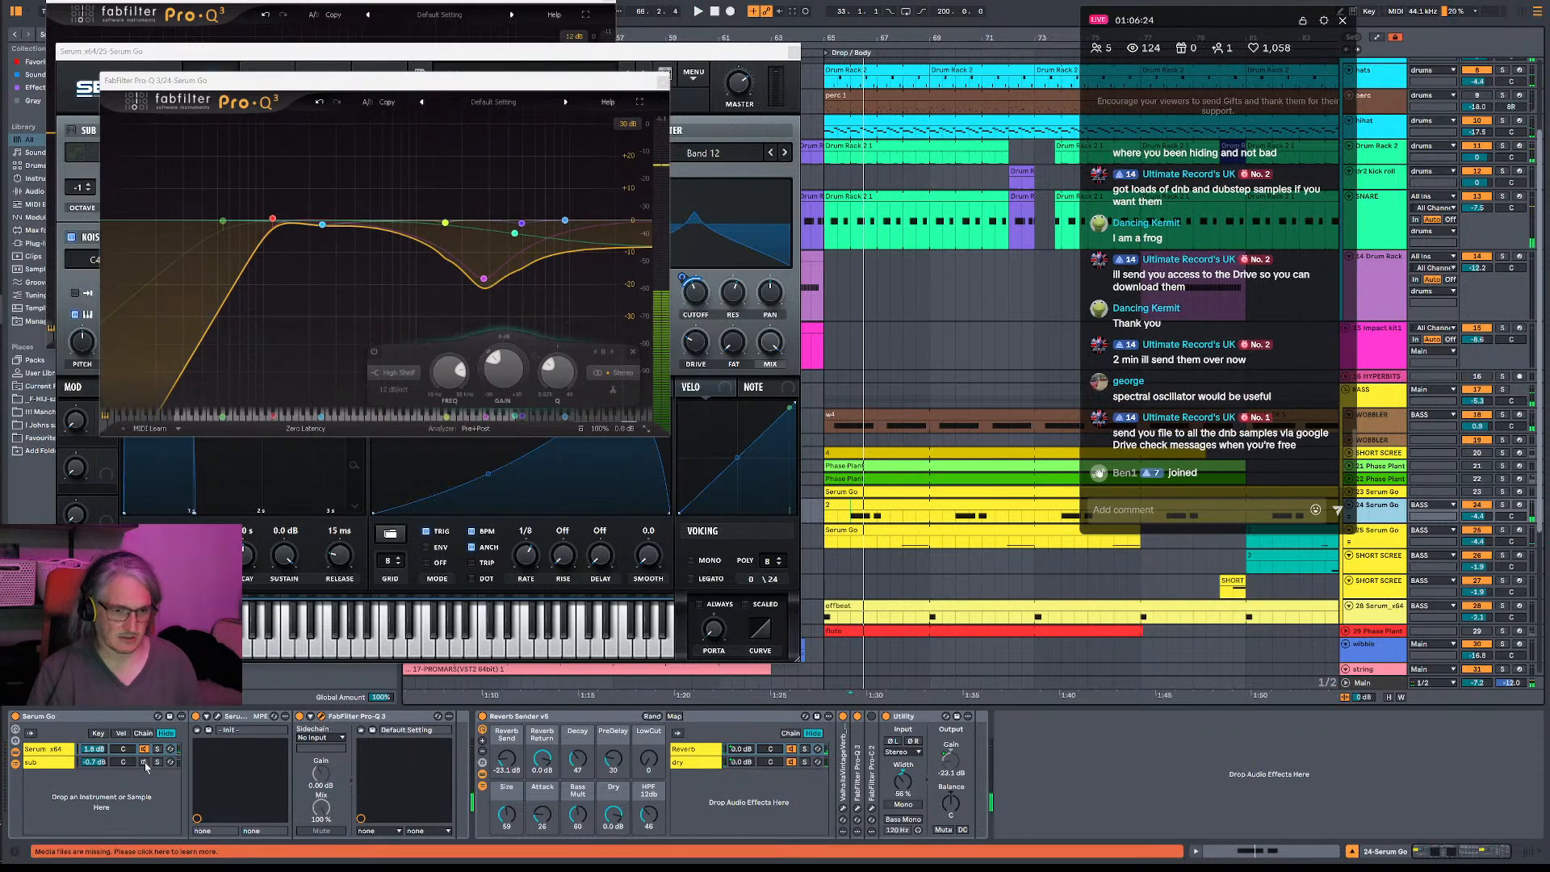
- Stop playback, audition the drop with the WOBBLER track selected, and open that track's Serum instrument
{"action": "key", "text": "space"}
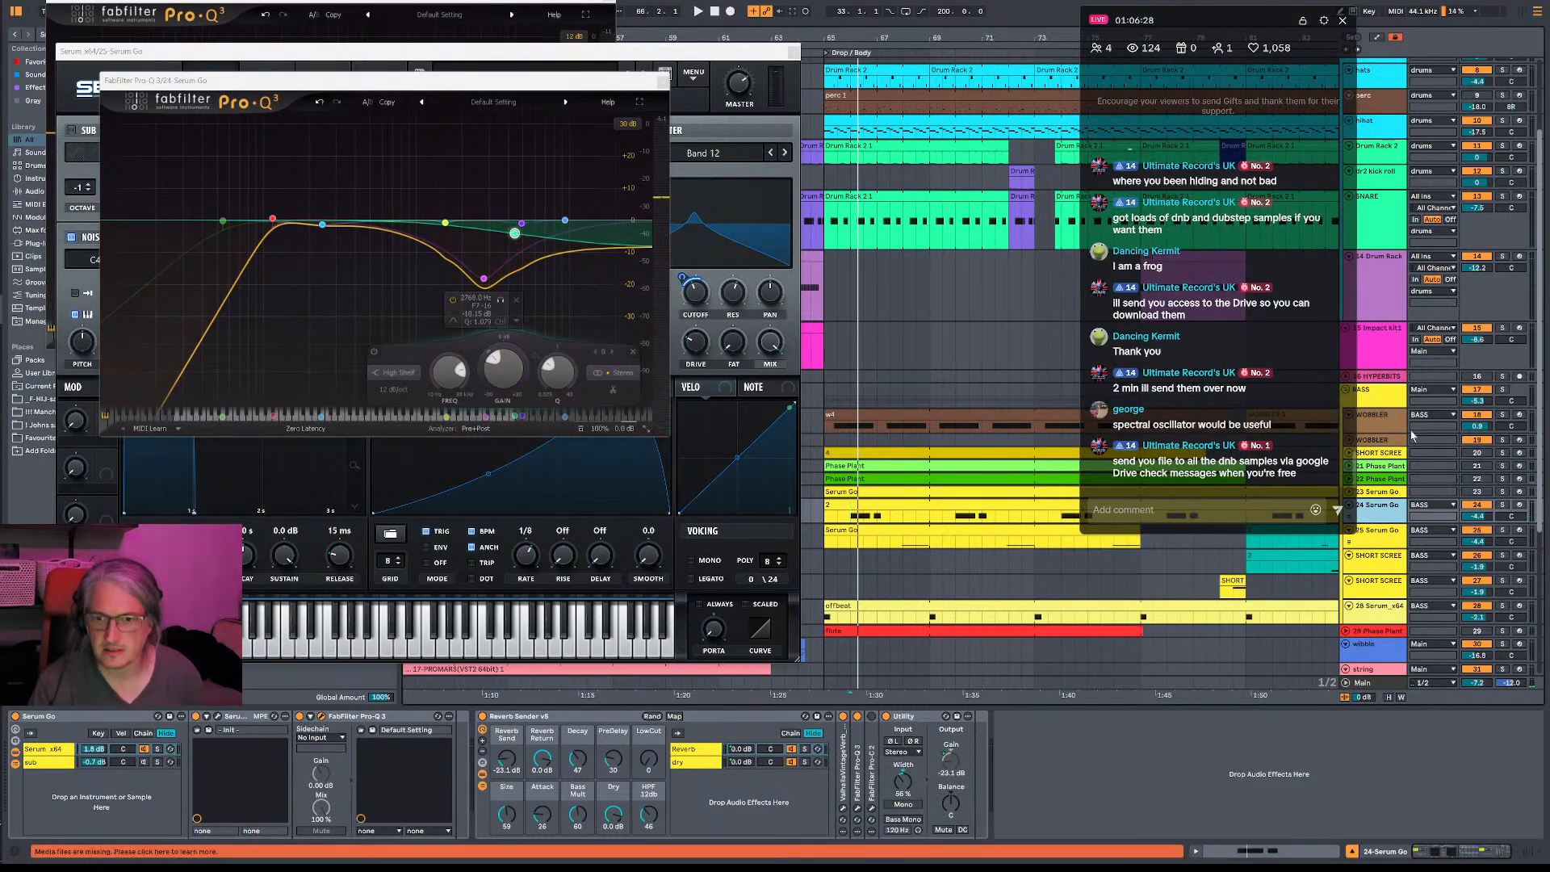
{"action": "left_click", "coordinate": [1389, 422]}
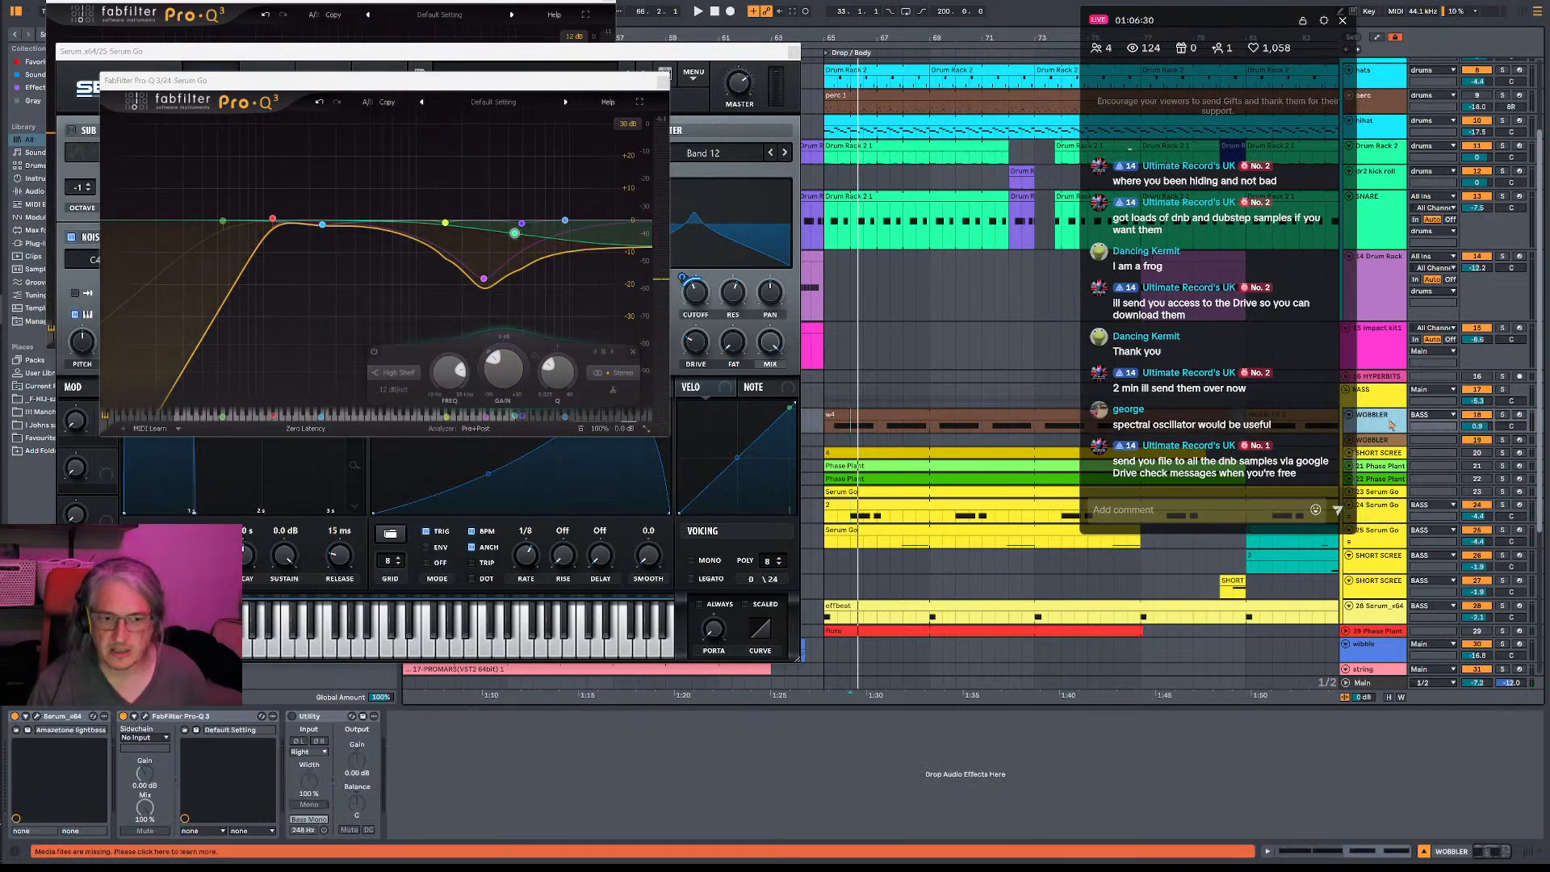
{"action": "key", "text": "space"}
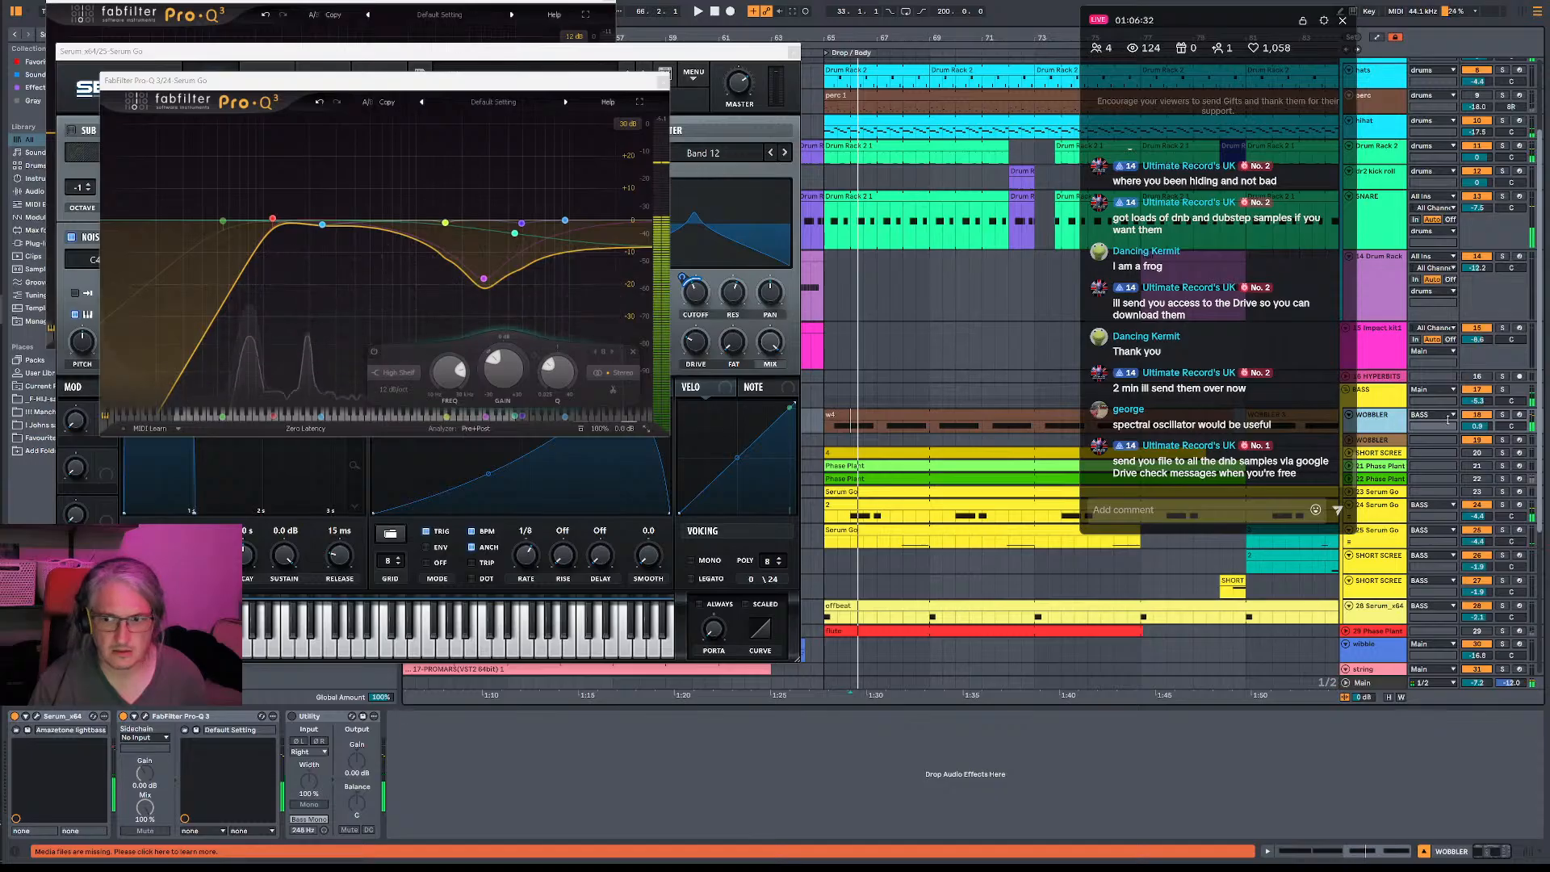
{"action": "key", "text": "space"}
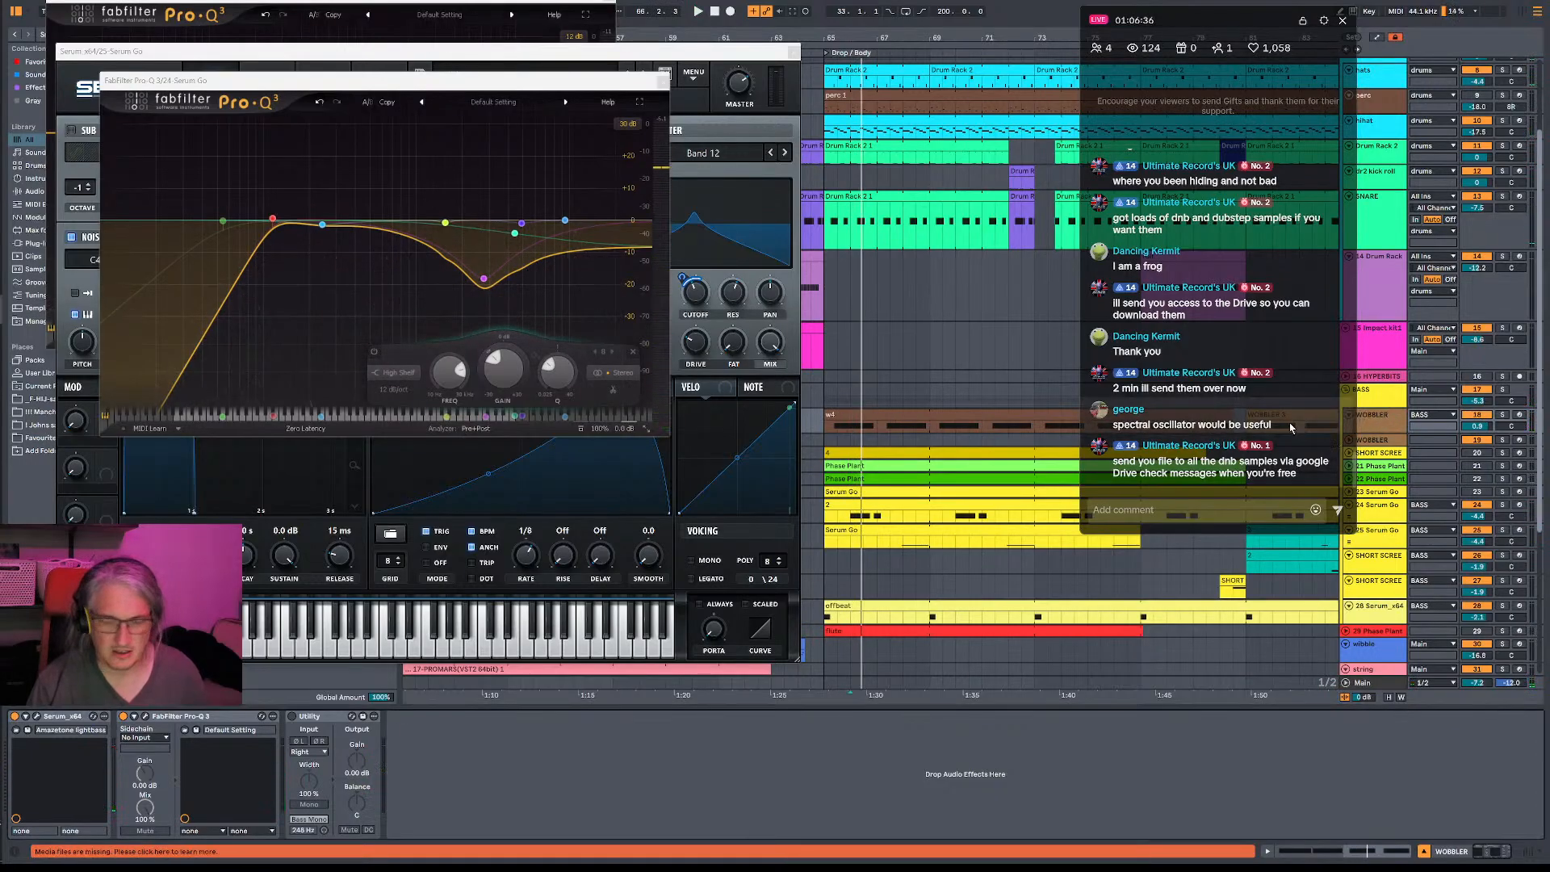
{"action": "left_click", "coordinate": [37, 716]}
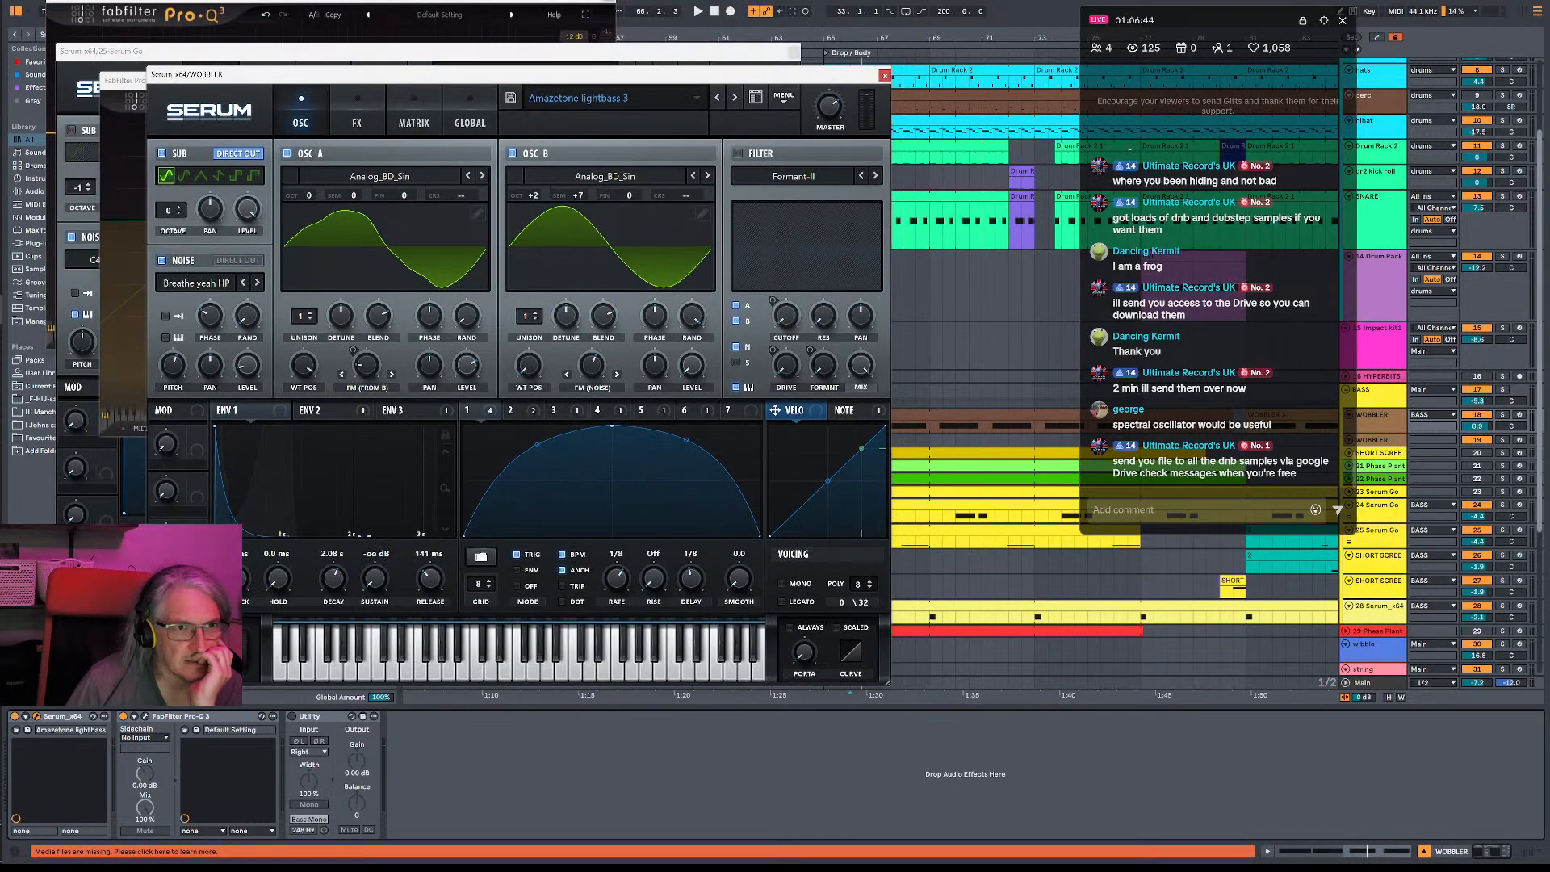
{"action": "left_click", "coordinate": [516, 37]}
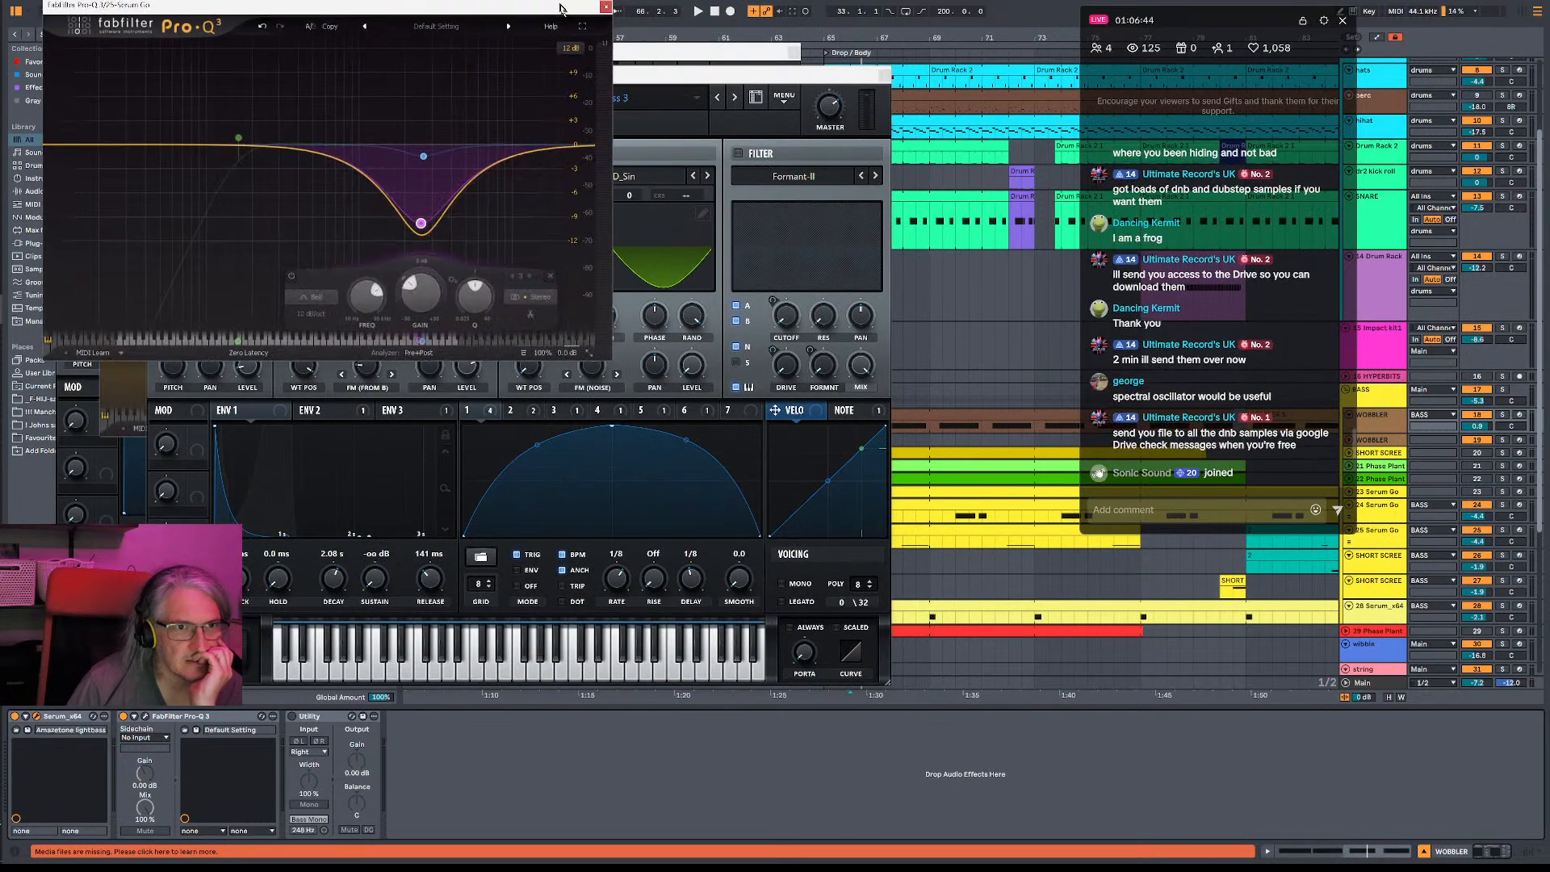
{"action": "left_click", "coordinate": [218, 0]}
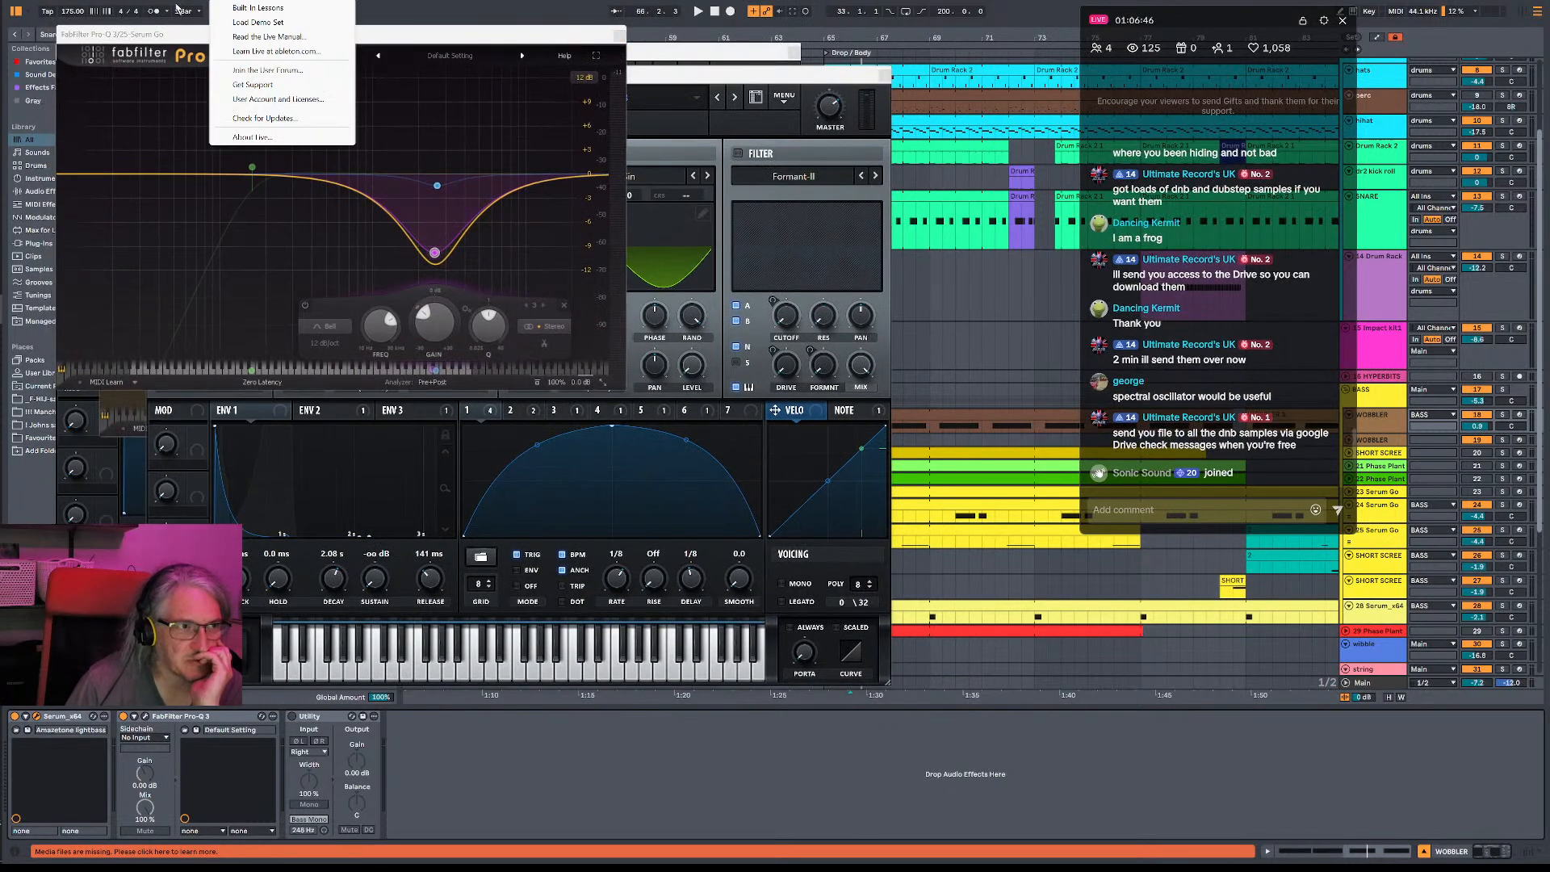
{"action": "mouse_move", "coordinate": [184, 2]}
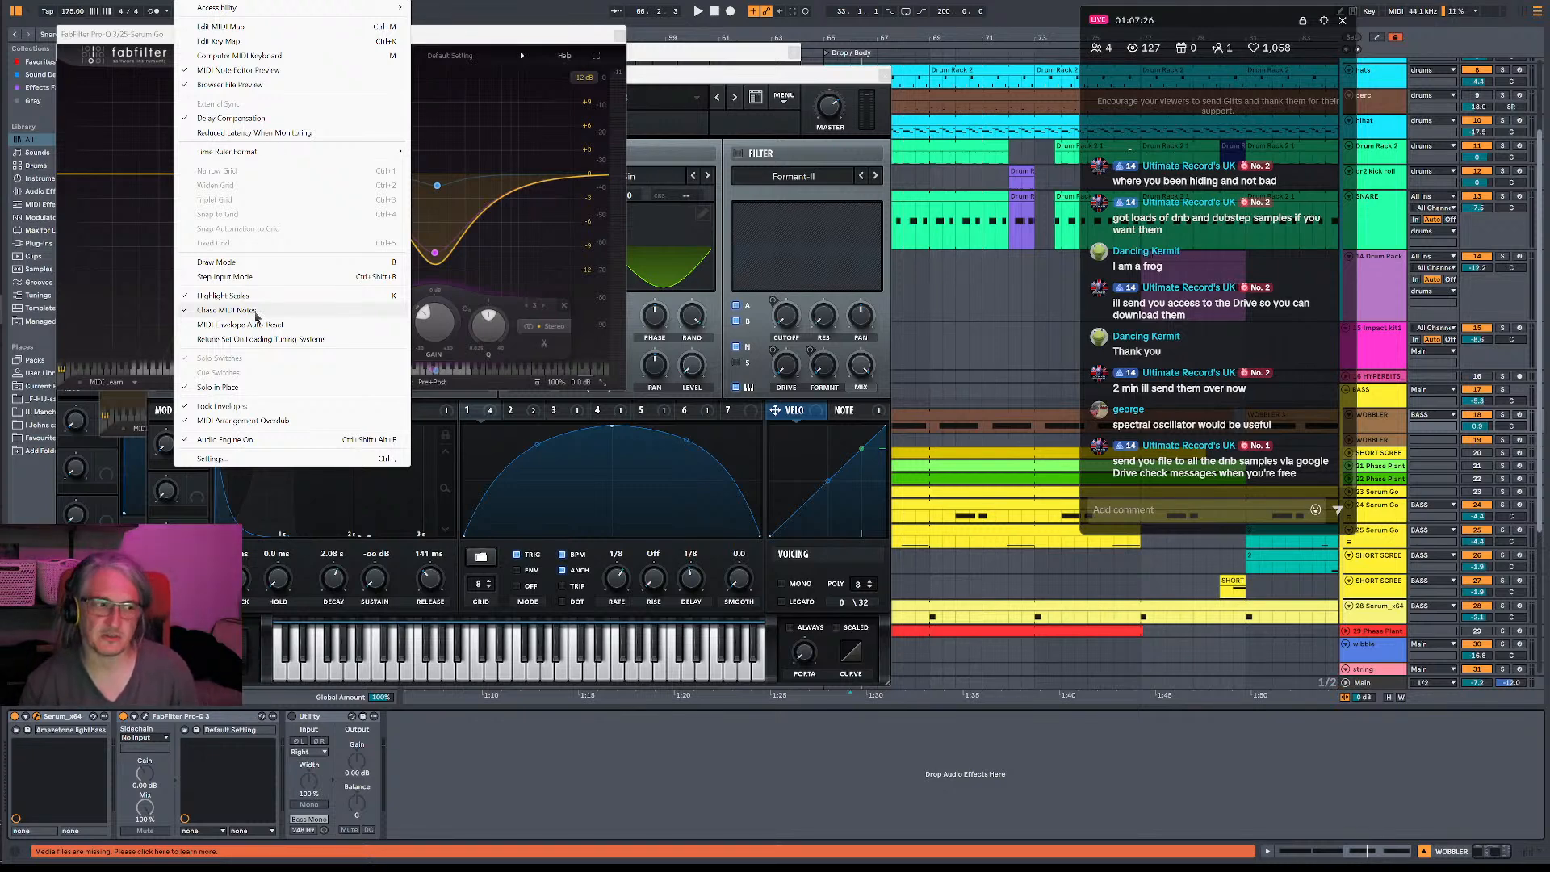
{"action": "left_click", "coordinate": [255, 314]}
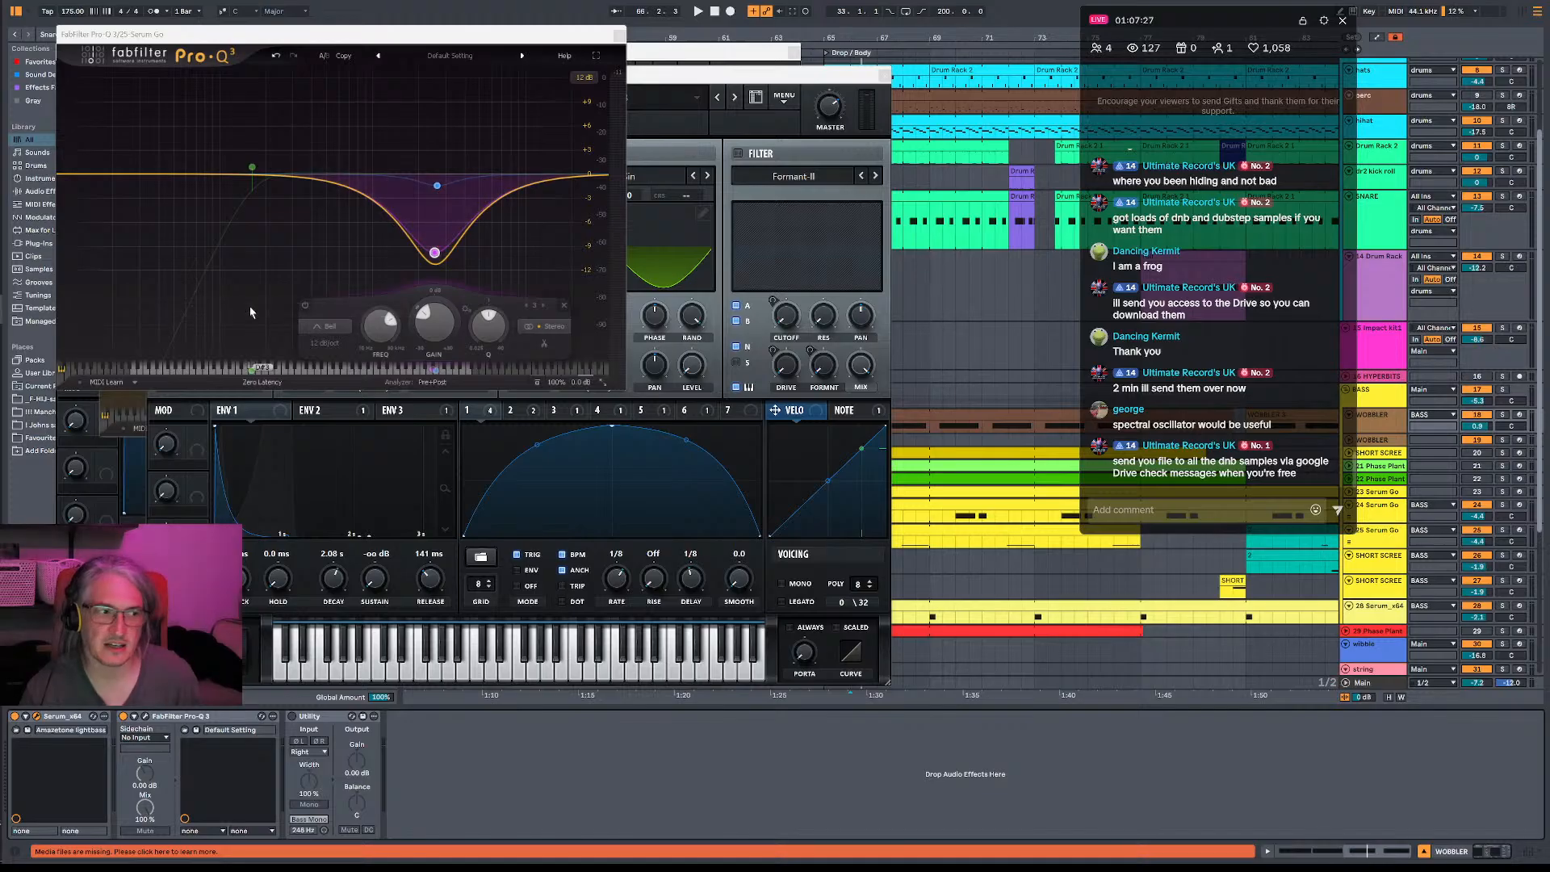
{"action": "left_click", "coordinate": [168, 1]}
{"action": "left_click", "coordinate": [194, 1]}
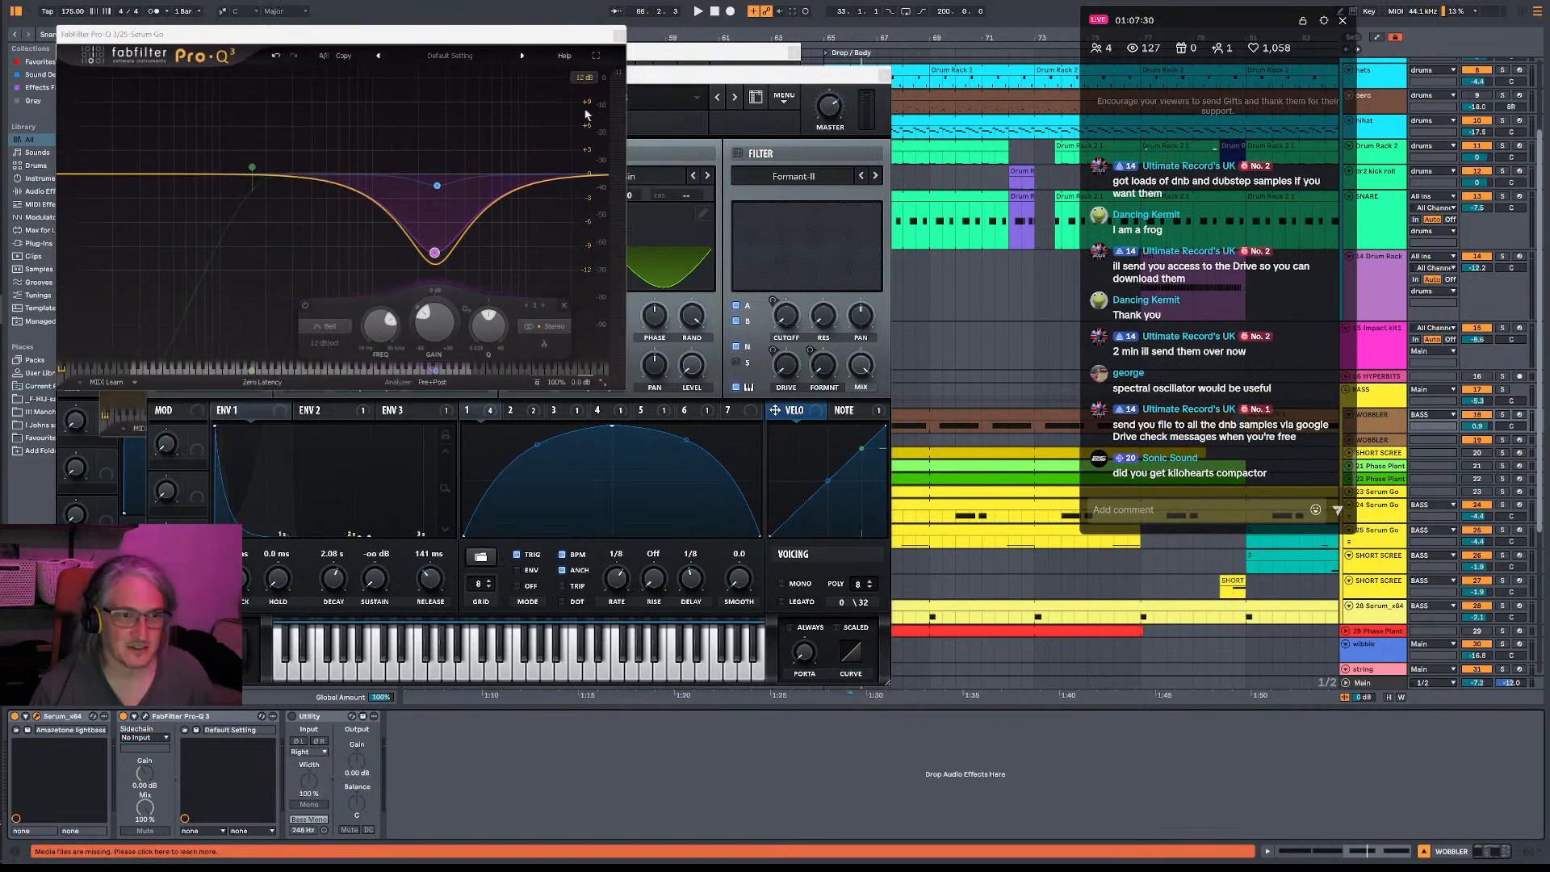
{"action": "left_click", "coordinate": [885, 80]}
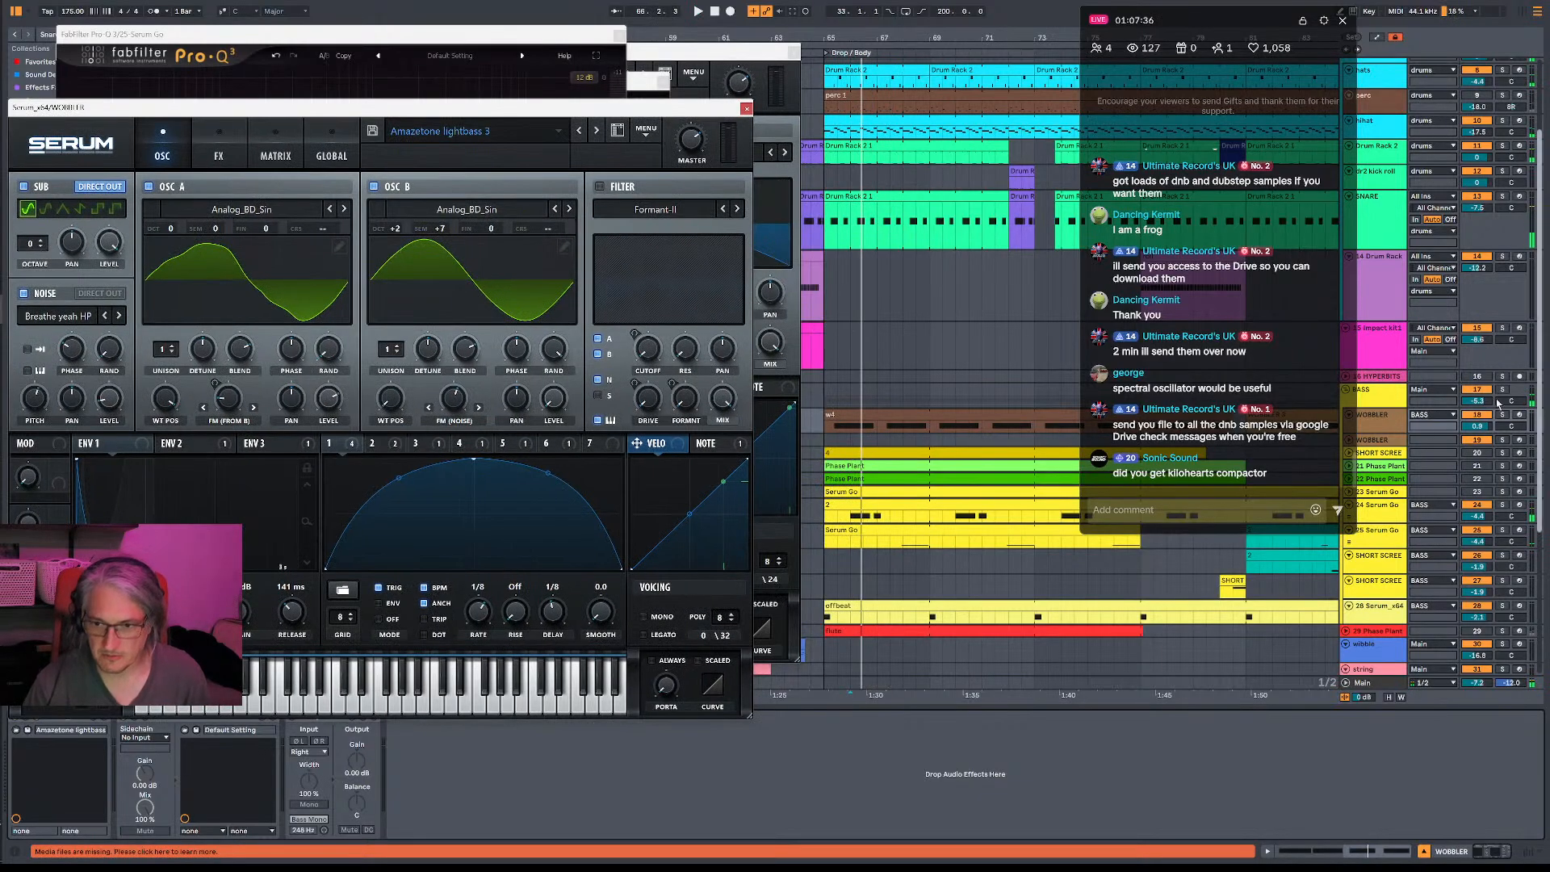
- Reopen Pro-Q 3 on the 24-Serum Go track and make the deep bell cut shallower and slightly higher in frequency during playback
{"action": "left_click", "coordinate": [1396, 523]}
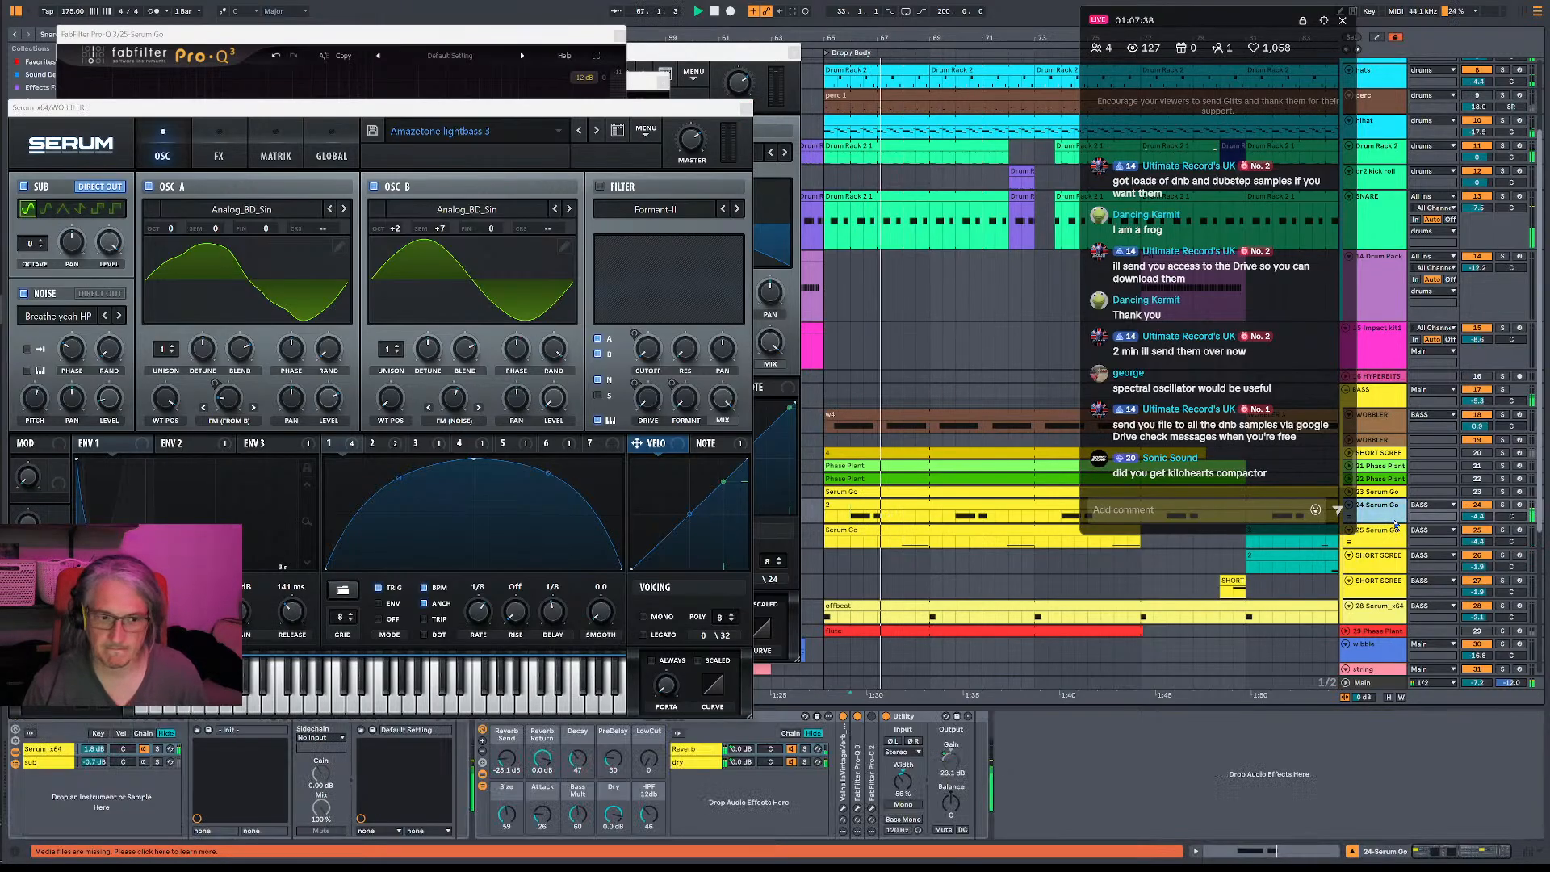
{"action": "key", "text": "space"}
{"action": "left_click_drag", "start_coordinate": [557, 107], "coordinate": [554, 71]}
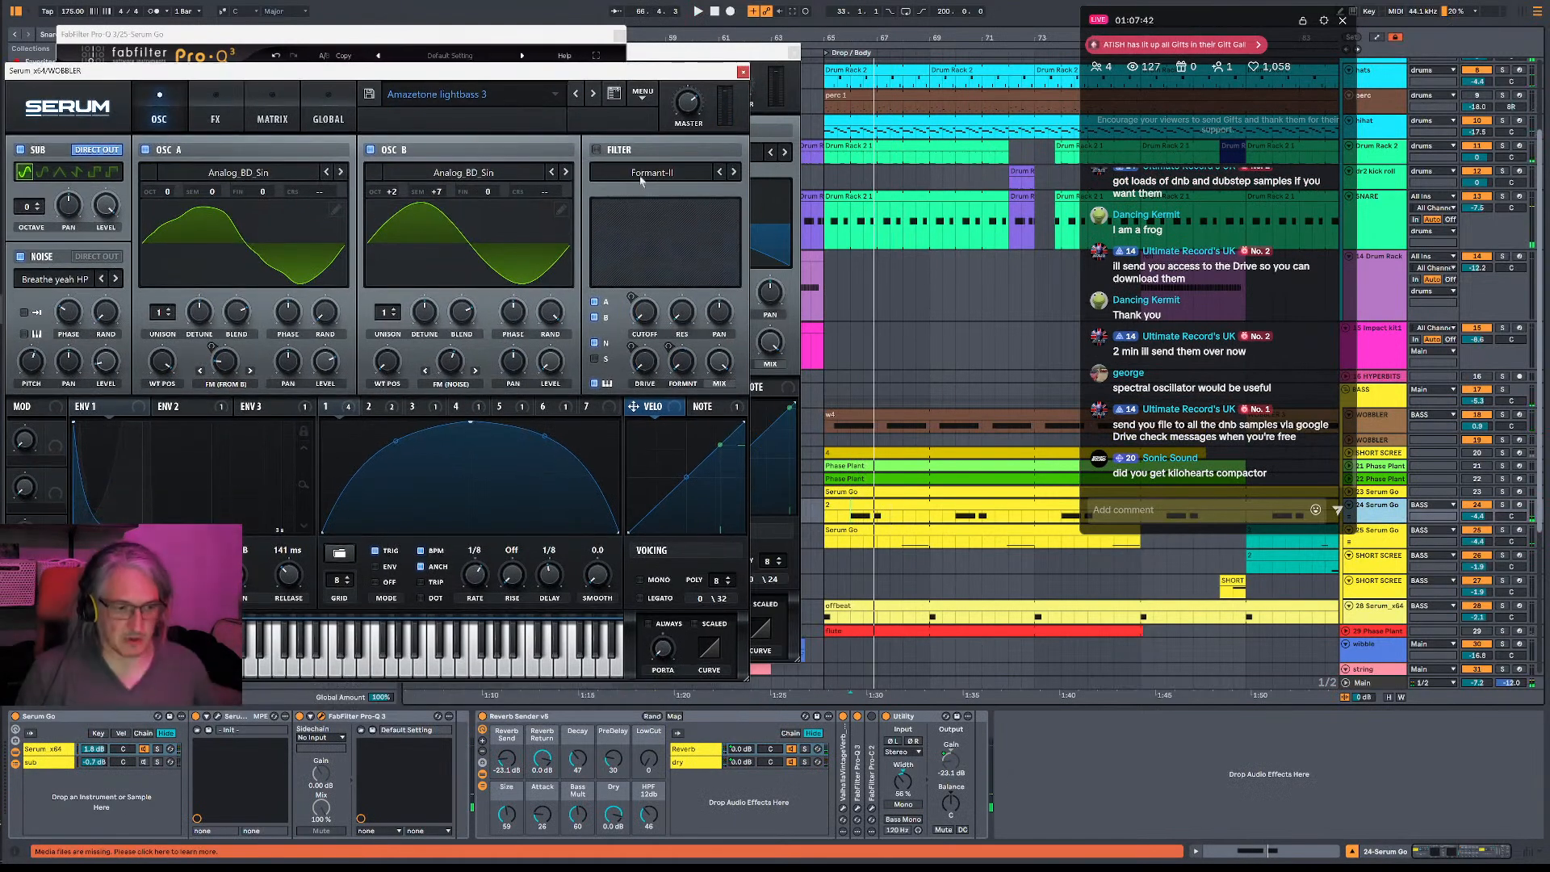
{"action": "left_click", "coordinate": [321, 716]}
{"action": "key", "text": "space"}
{"action": "left_click_drag", "start_coordinate": [484, 278], "coordinate": [495, 248]}
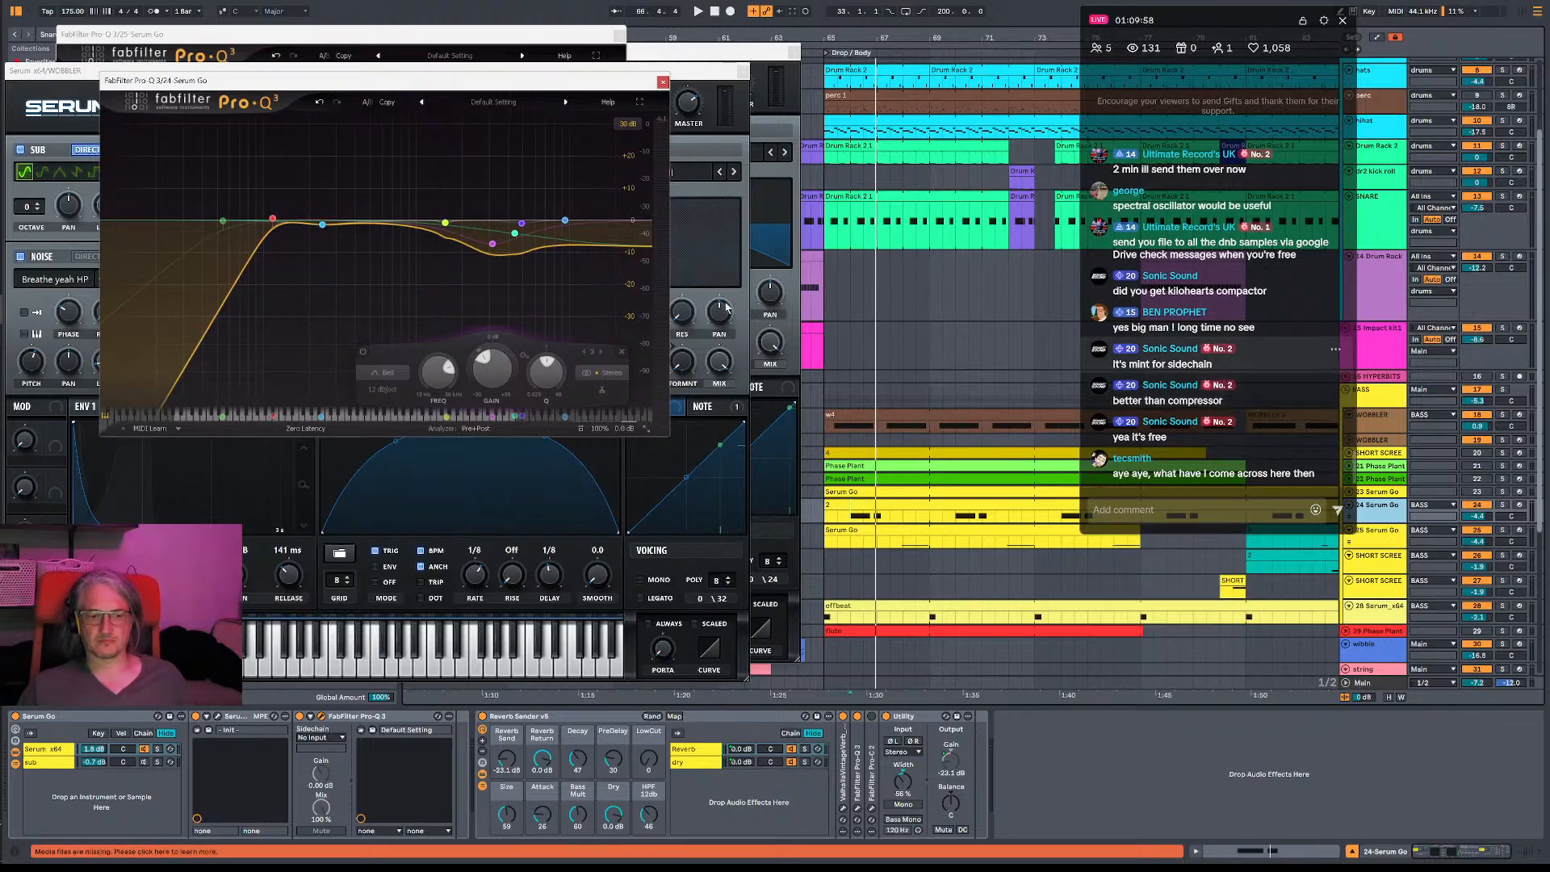
- Audition the 24-Serum Go rack with its sub chain selected and return to the Pro-Q 3 device on the Serum_x64 chain
{"action": "left_click", "coordinate": [53, 764]}
{"action": "key", "text": "space"}
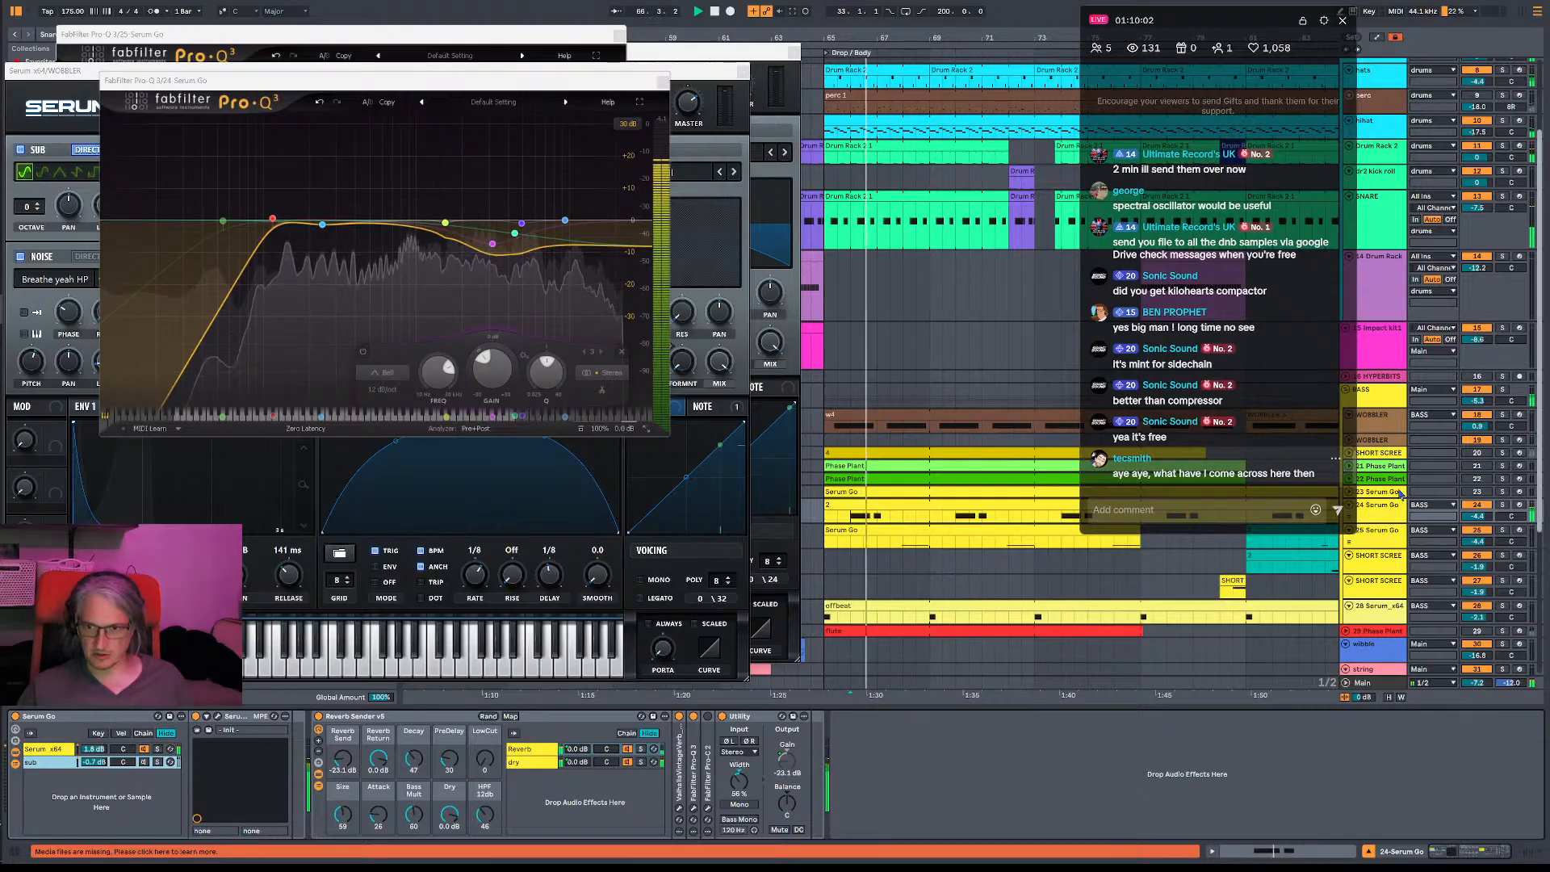
{"action": "key", "text": "space"}
{"action": "left_click", "coordinate": [309, 717]}
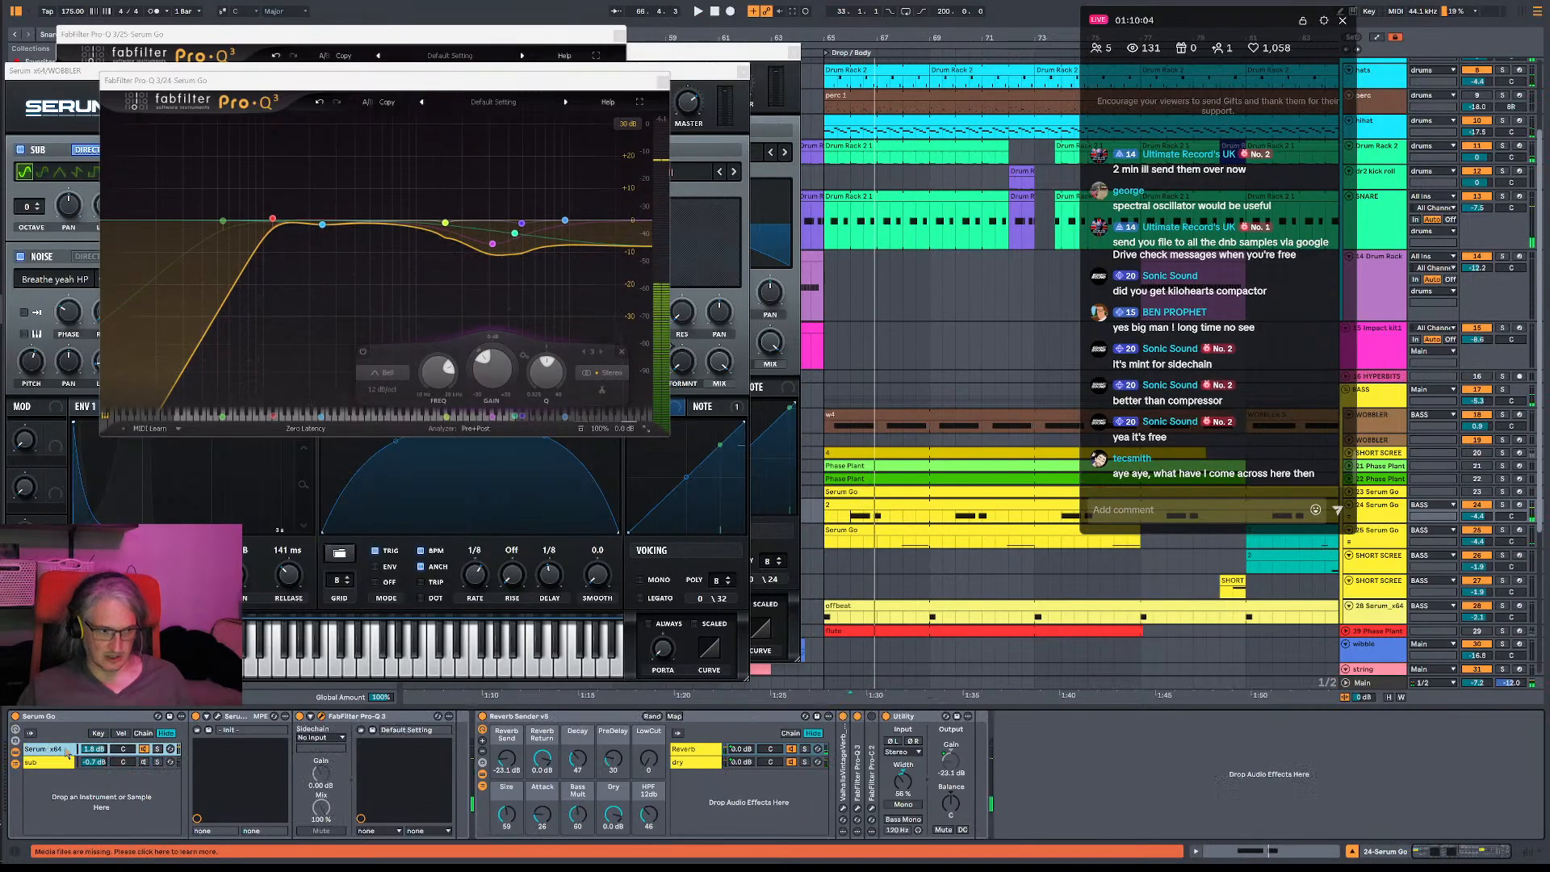
{"action": "left_click", "coordinate": [309, 717]}
{"action": "left_click", "coordinate": [309, 717]}
- Inspect the low cut band in the 24-Serum Go equalizer and audition the bass, checking the sub chain as well
{"action": "mouse_move", "coordinate": [261, 217]}
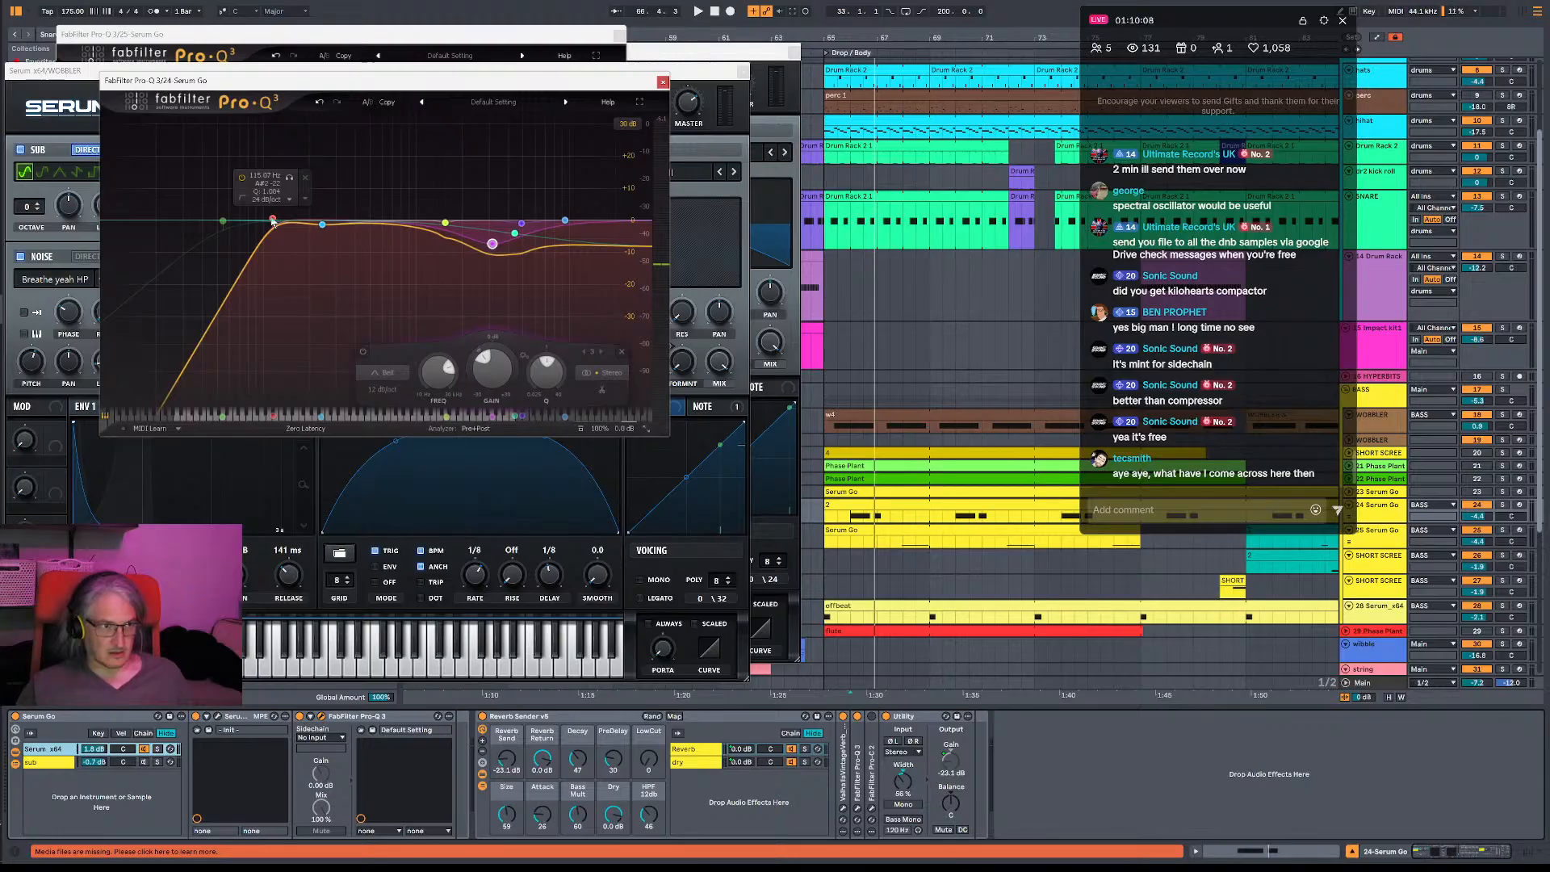
{"action": "left_click", "coordinate": [272, 220]}
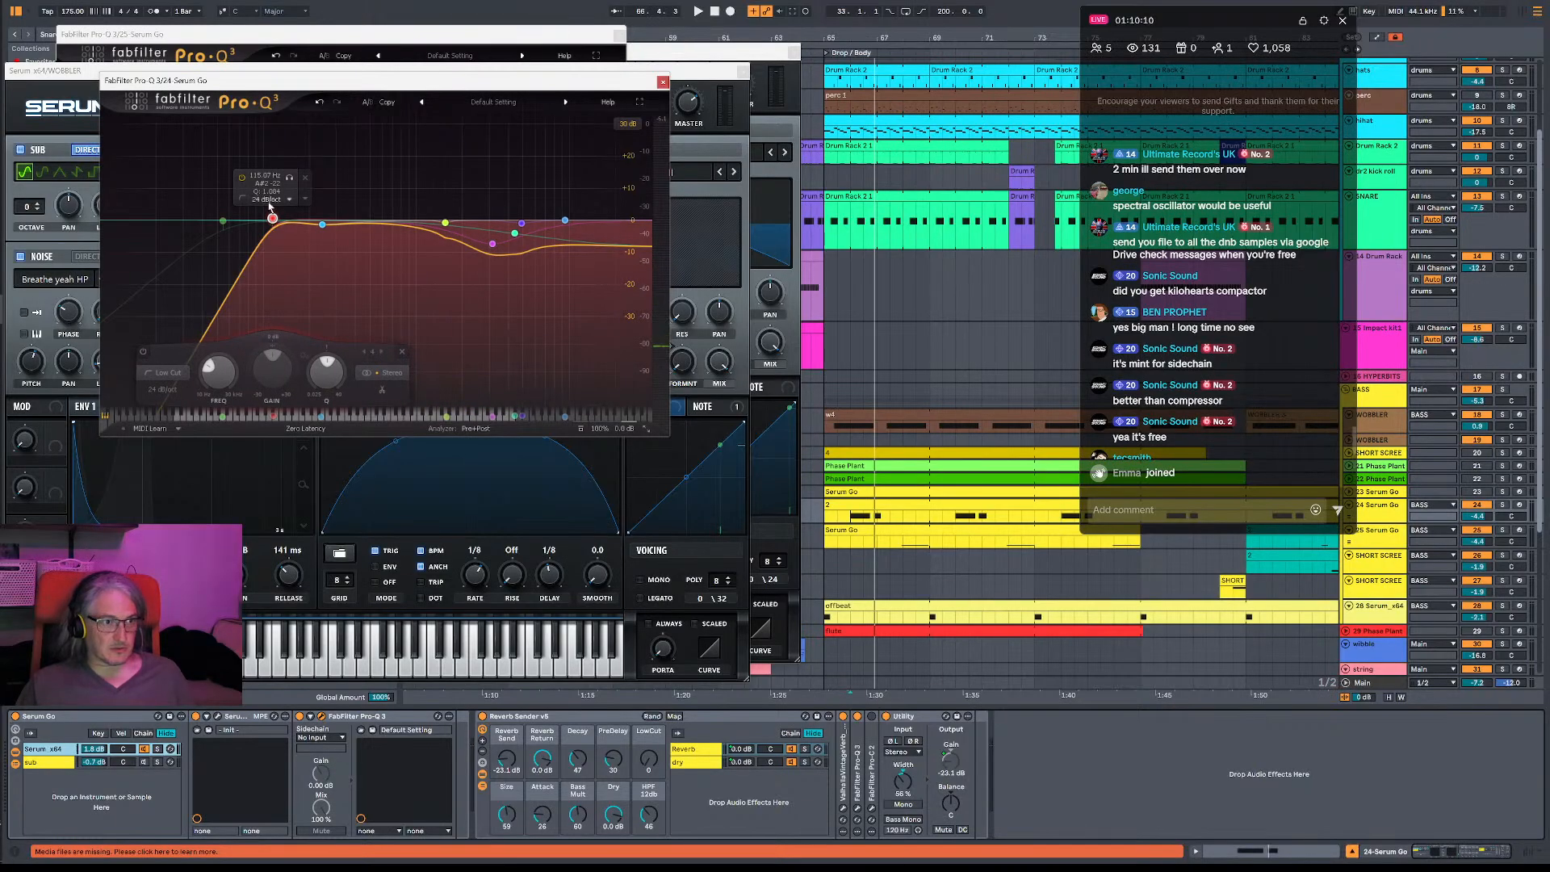
{"action": "key", "text": "space"}
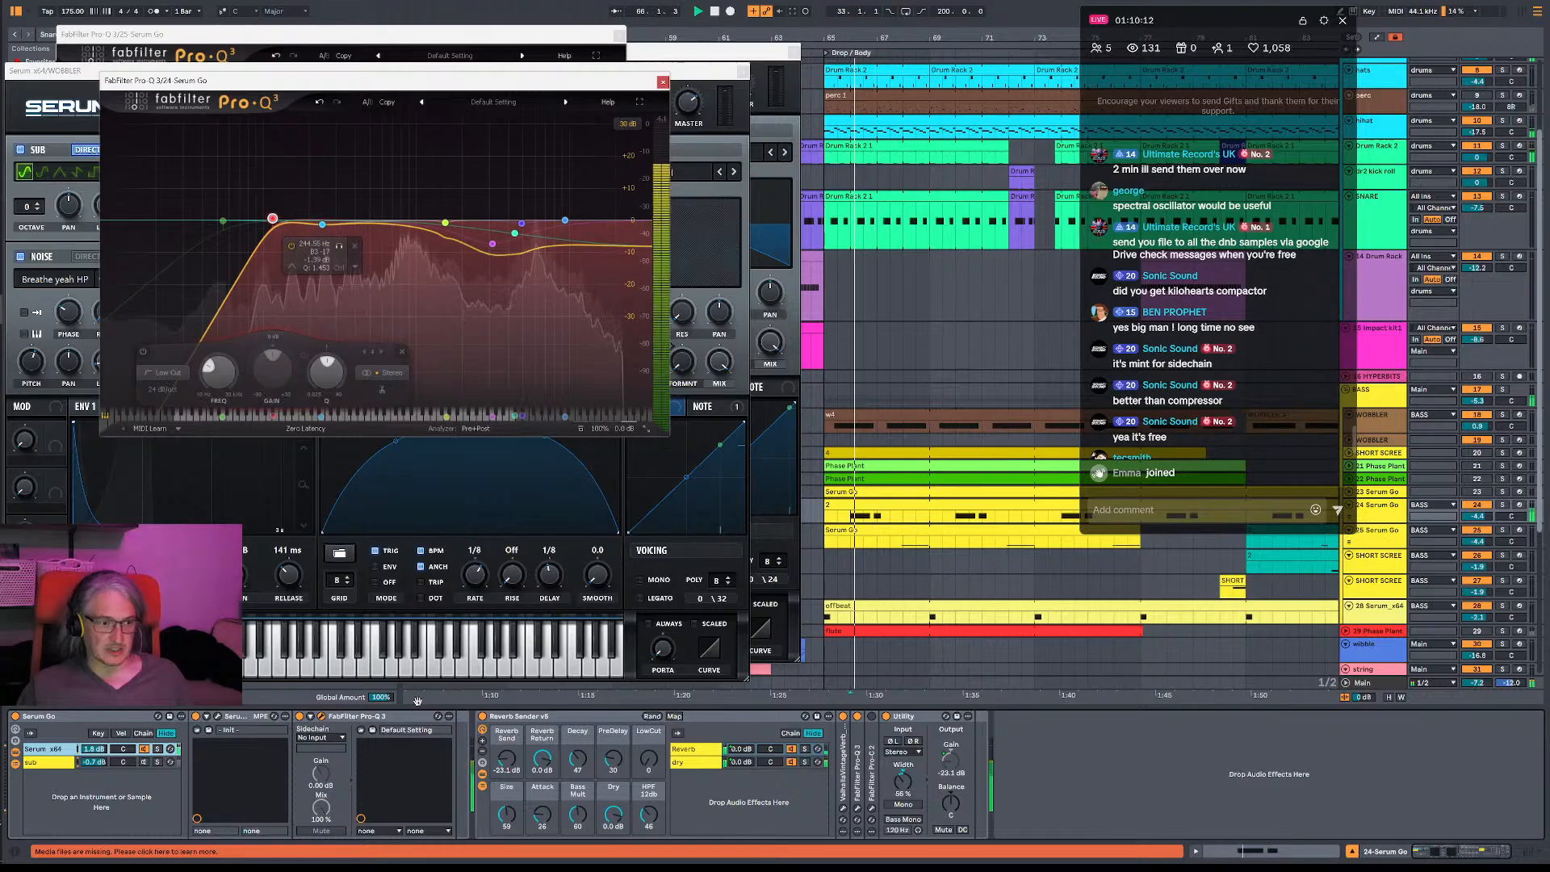
{"action": "key", "text": "space"}
{"action": "left_click", "coordinate": [59, 767]}
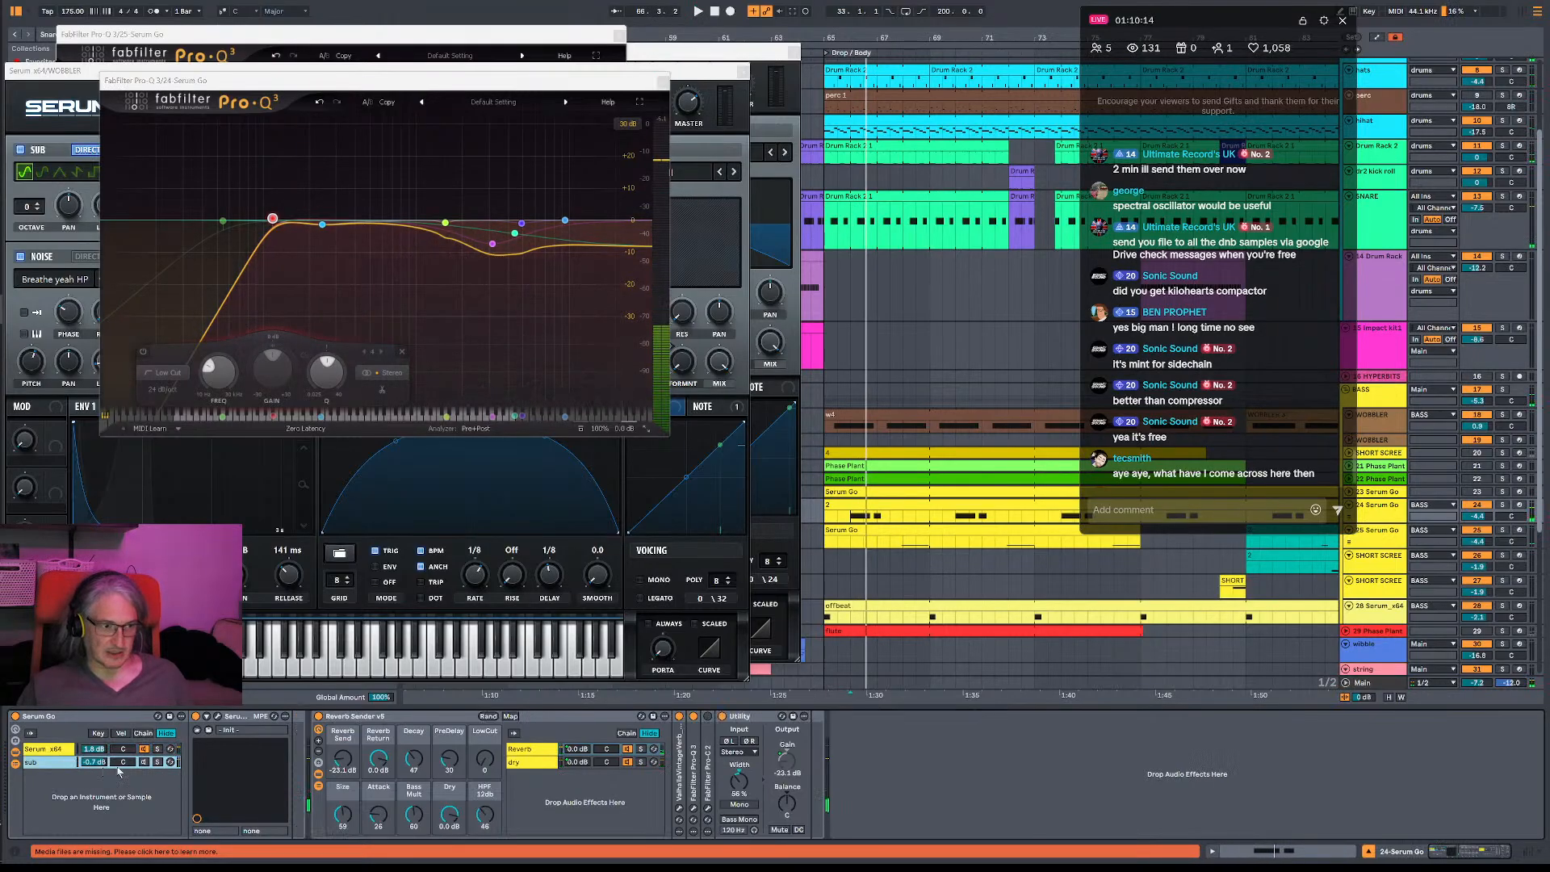
{"action": "key", "text": "space"}
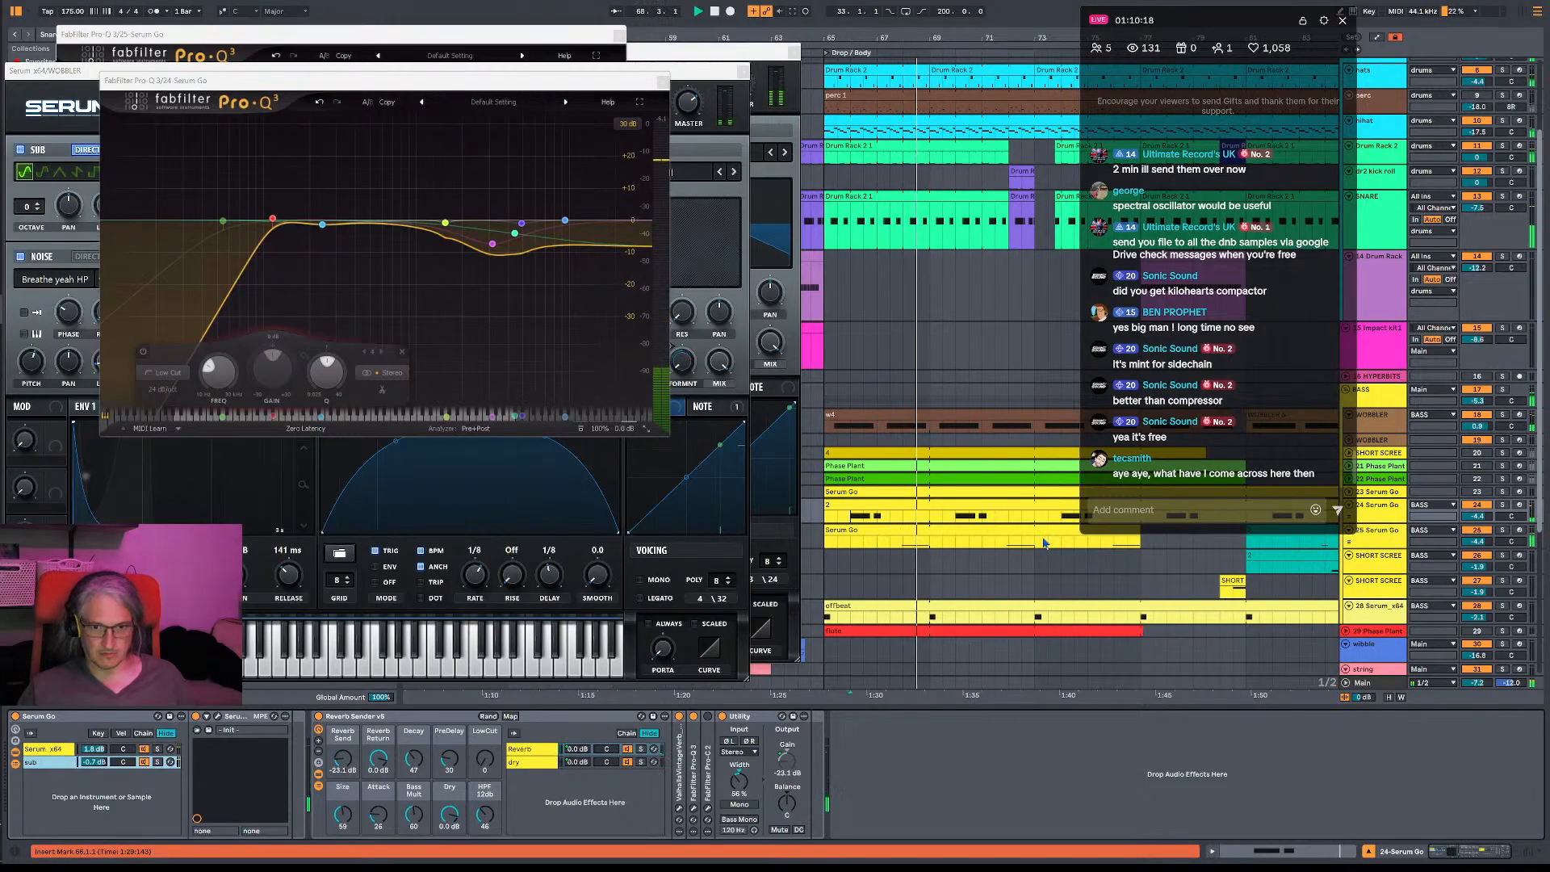
- Play the drop from bar 66 with the 25-Serum Go track selected and select its sub chain
{"action": "left_click", "coordinate": [850, 541]}
{"action": "key", "text": "space"}
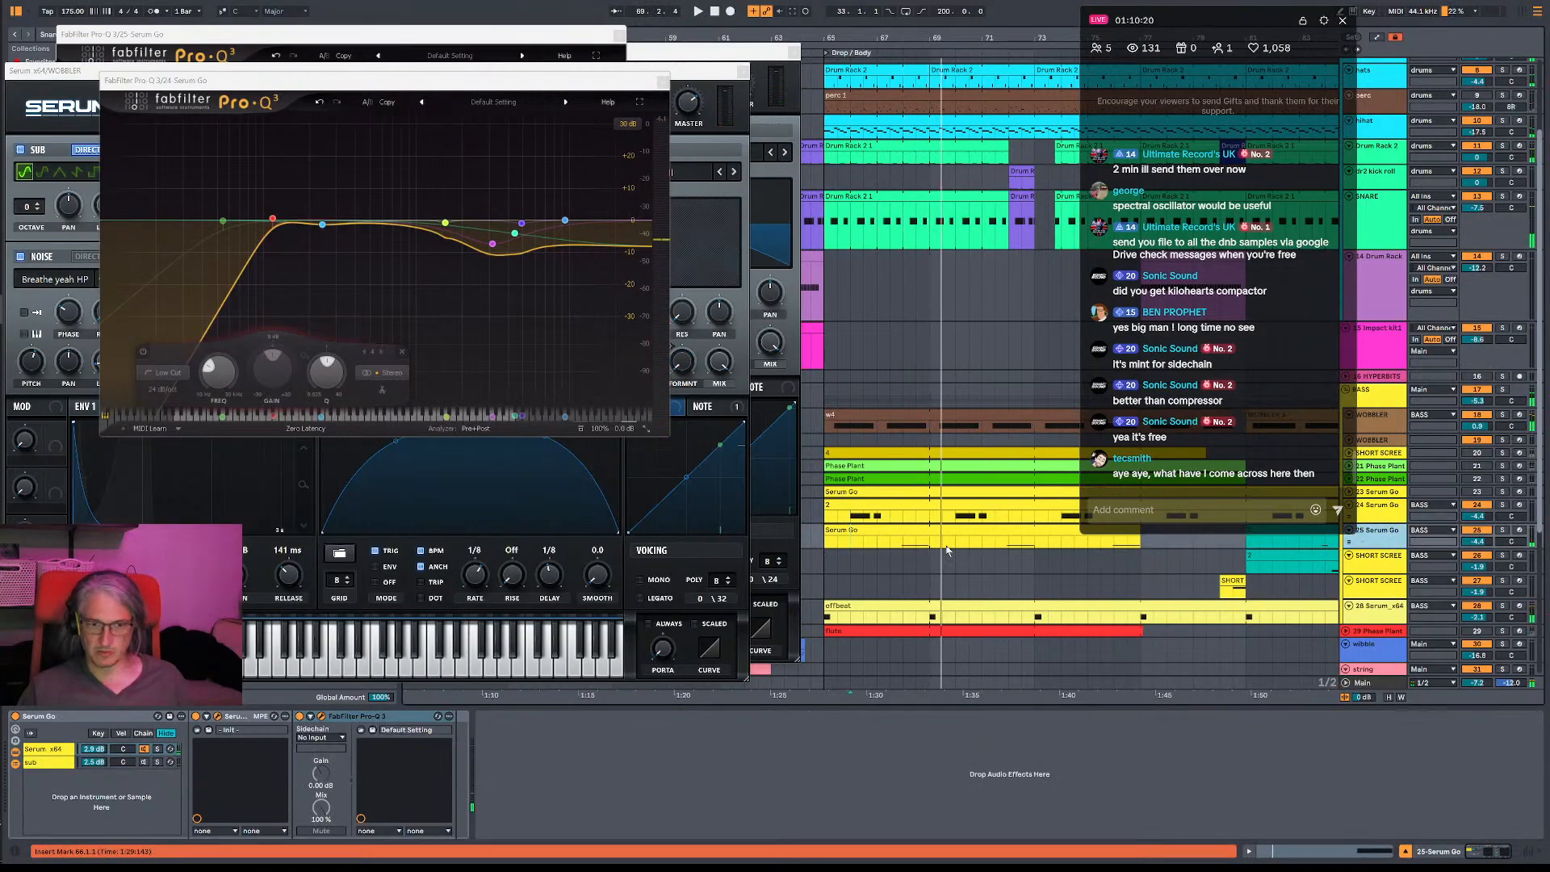
{"action": "key", "text": "space"}
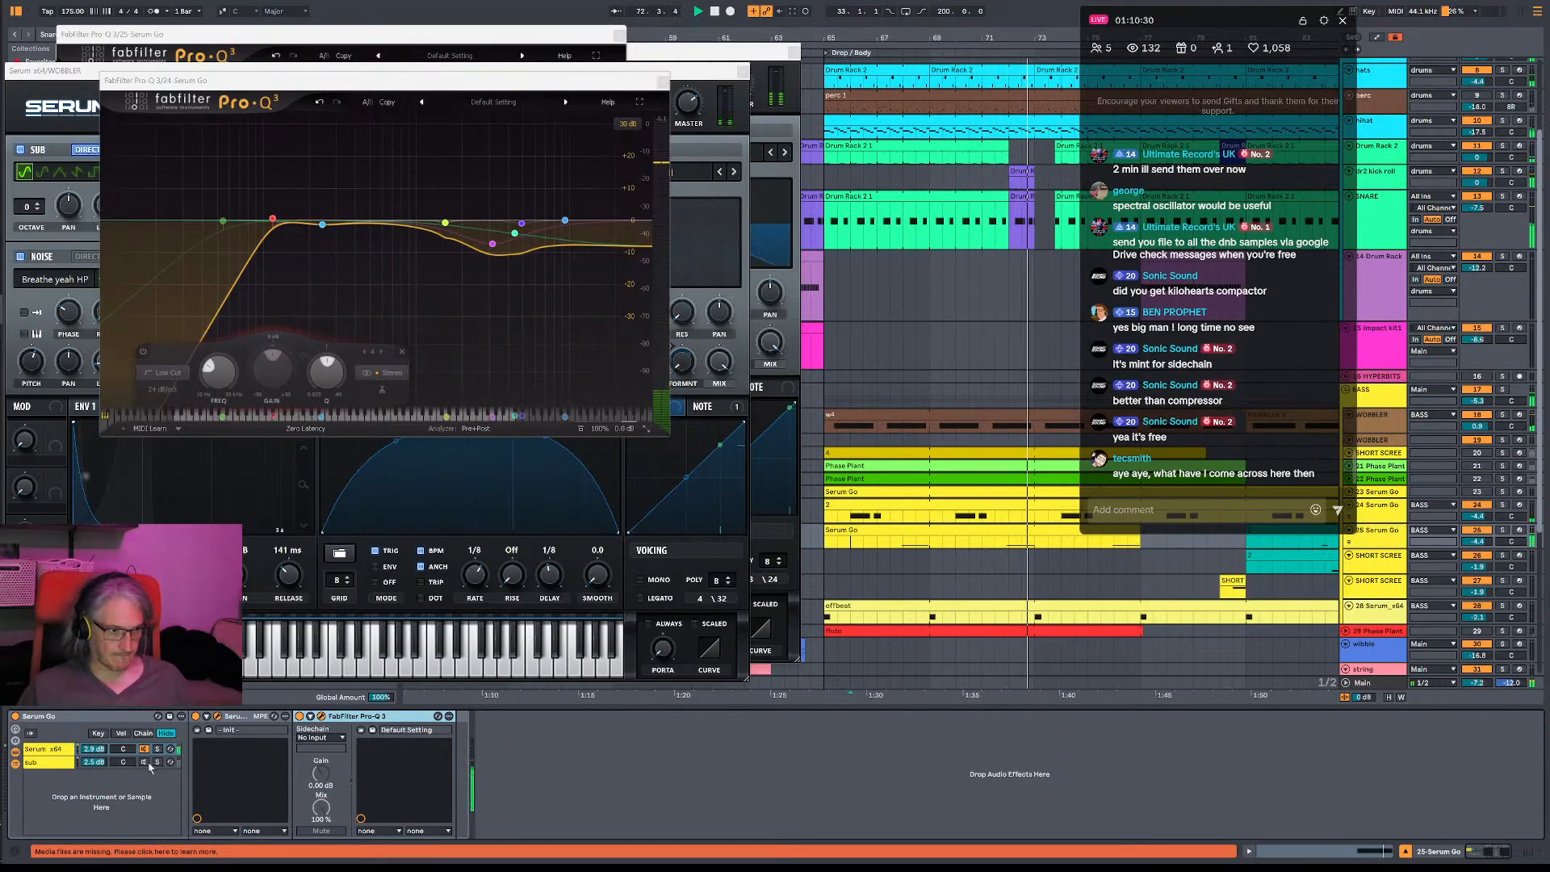
{"action": "left_click", "coordinate": [113, 764]}
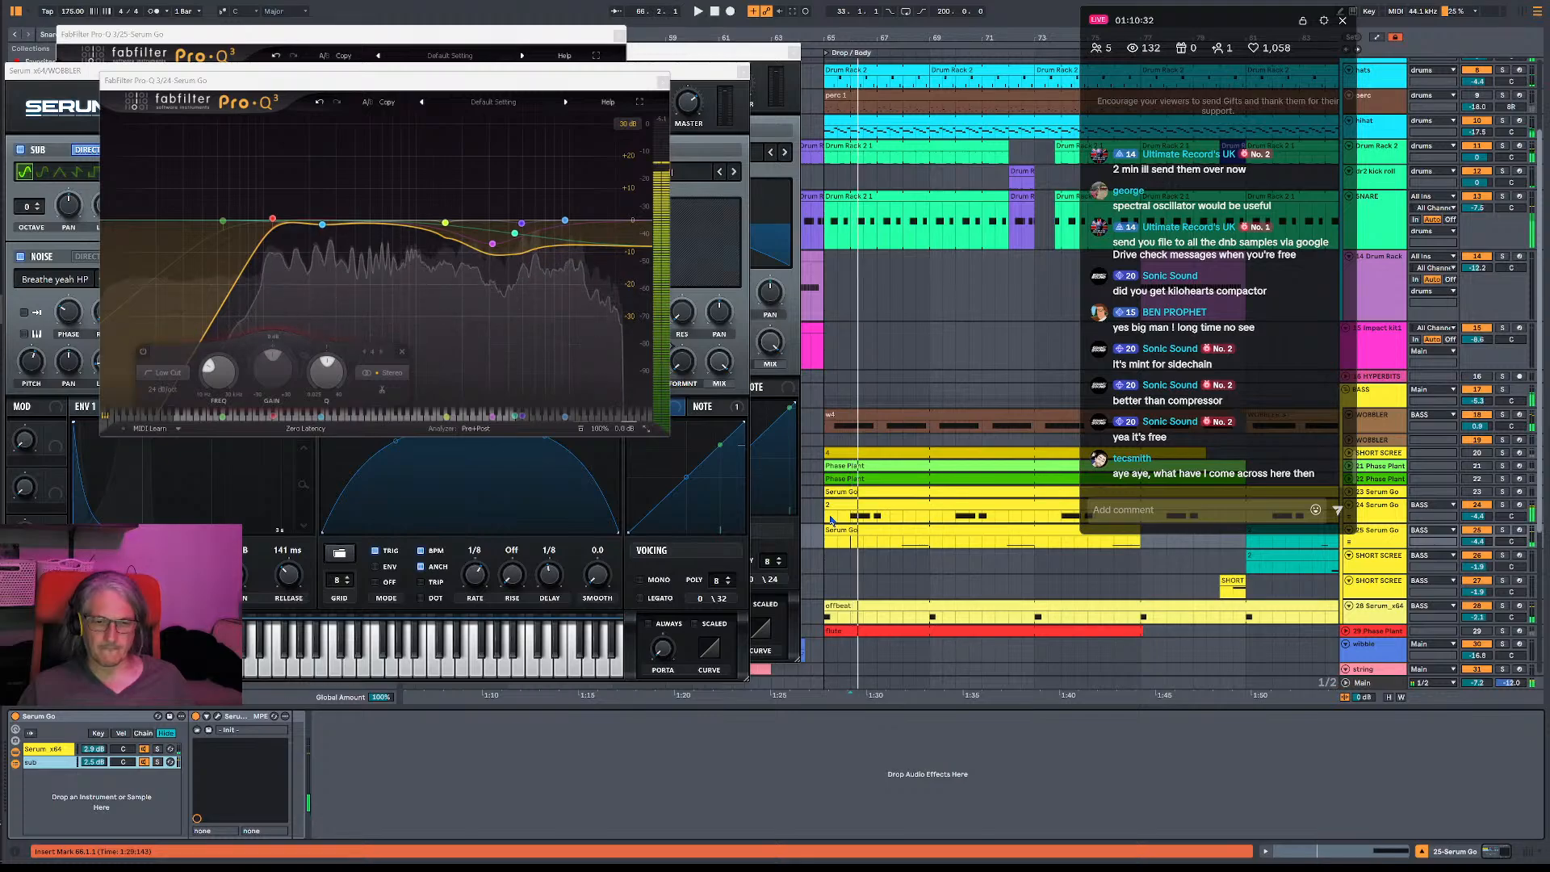
- Open the Serum Go clip on the 25-Serum Go track for note editing and hide the plug-in windows
{"action": "double_click", "coordinate": [854, 529]}
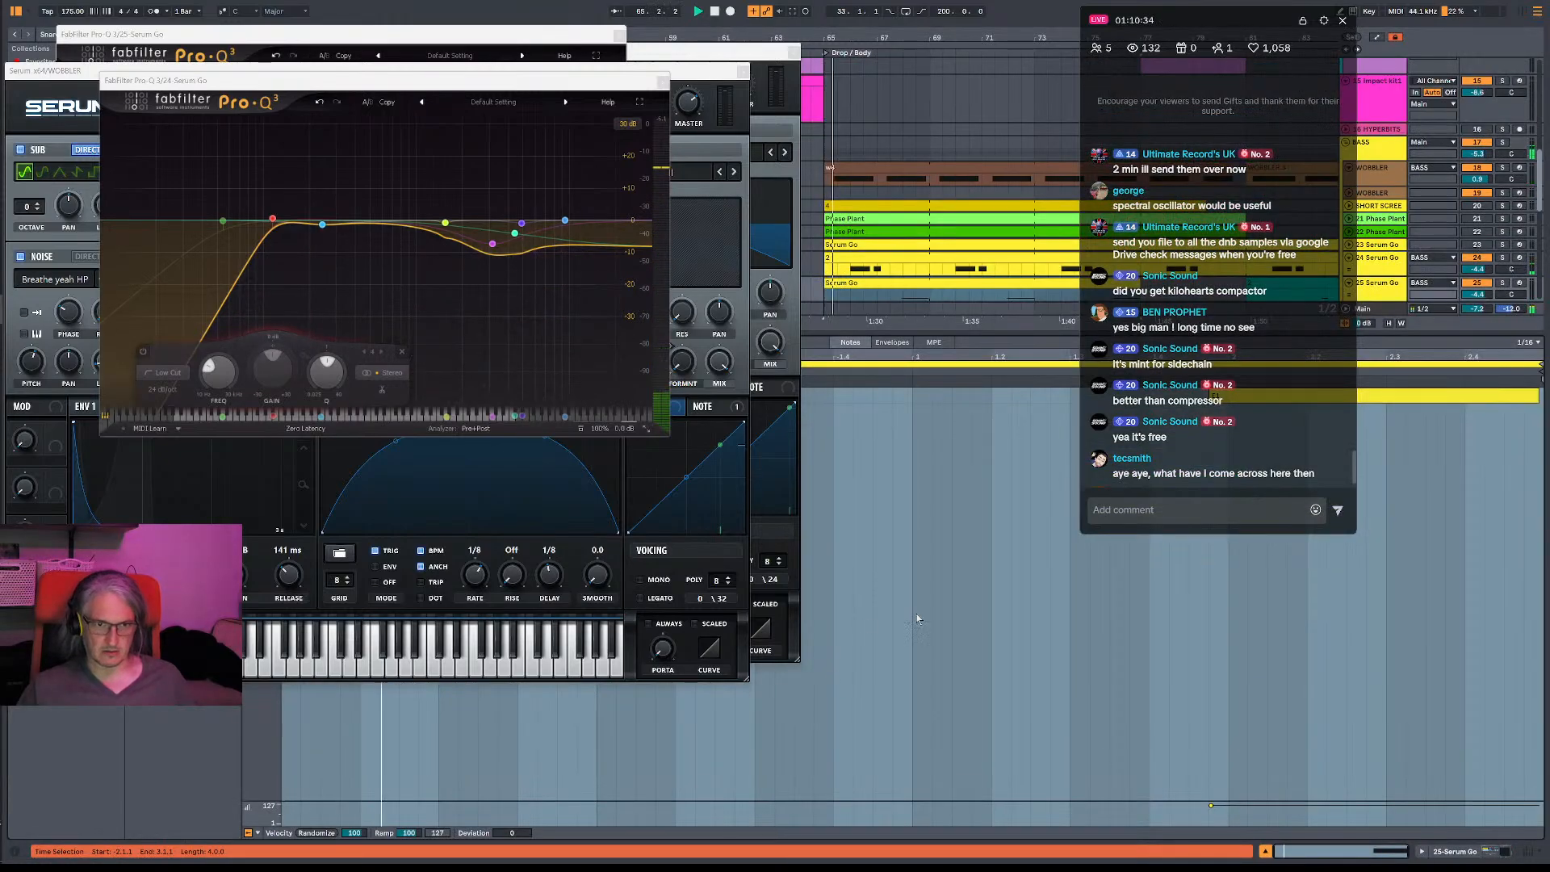
{"action": "left_click", "coordinate": [794, 54]}
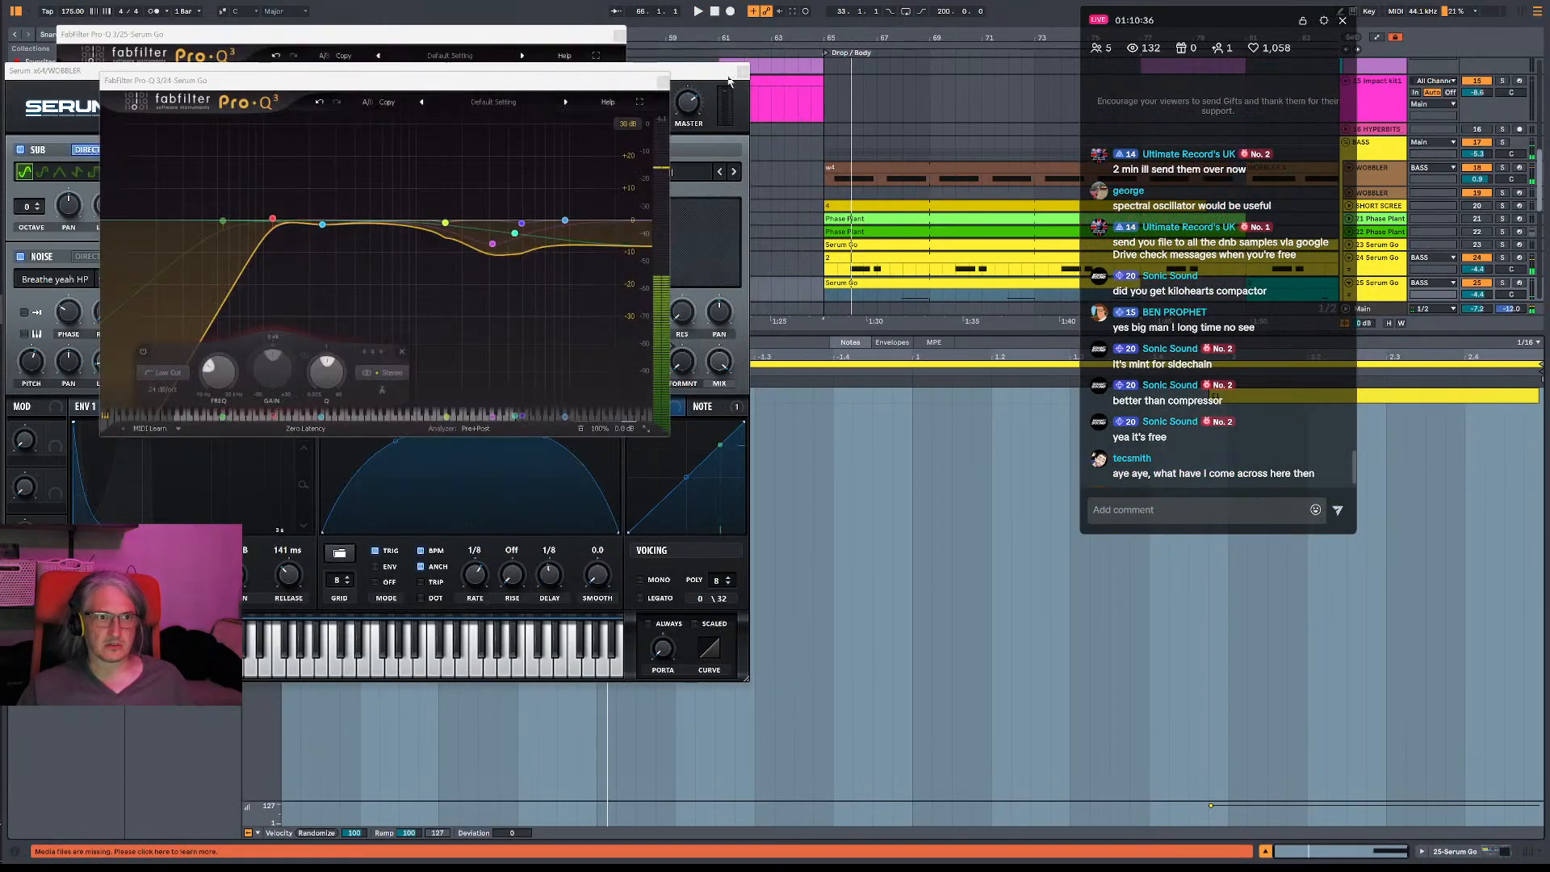
{"action": "left_click", "coordinate": [731, 79]}
{"action": "key", "text": "ctrl+alt+p"}
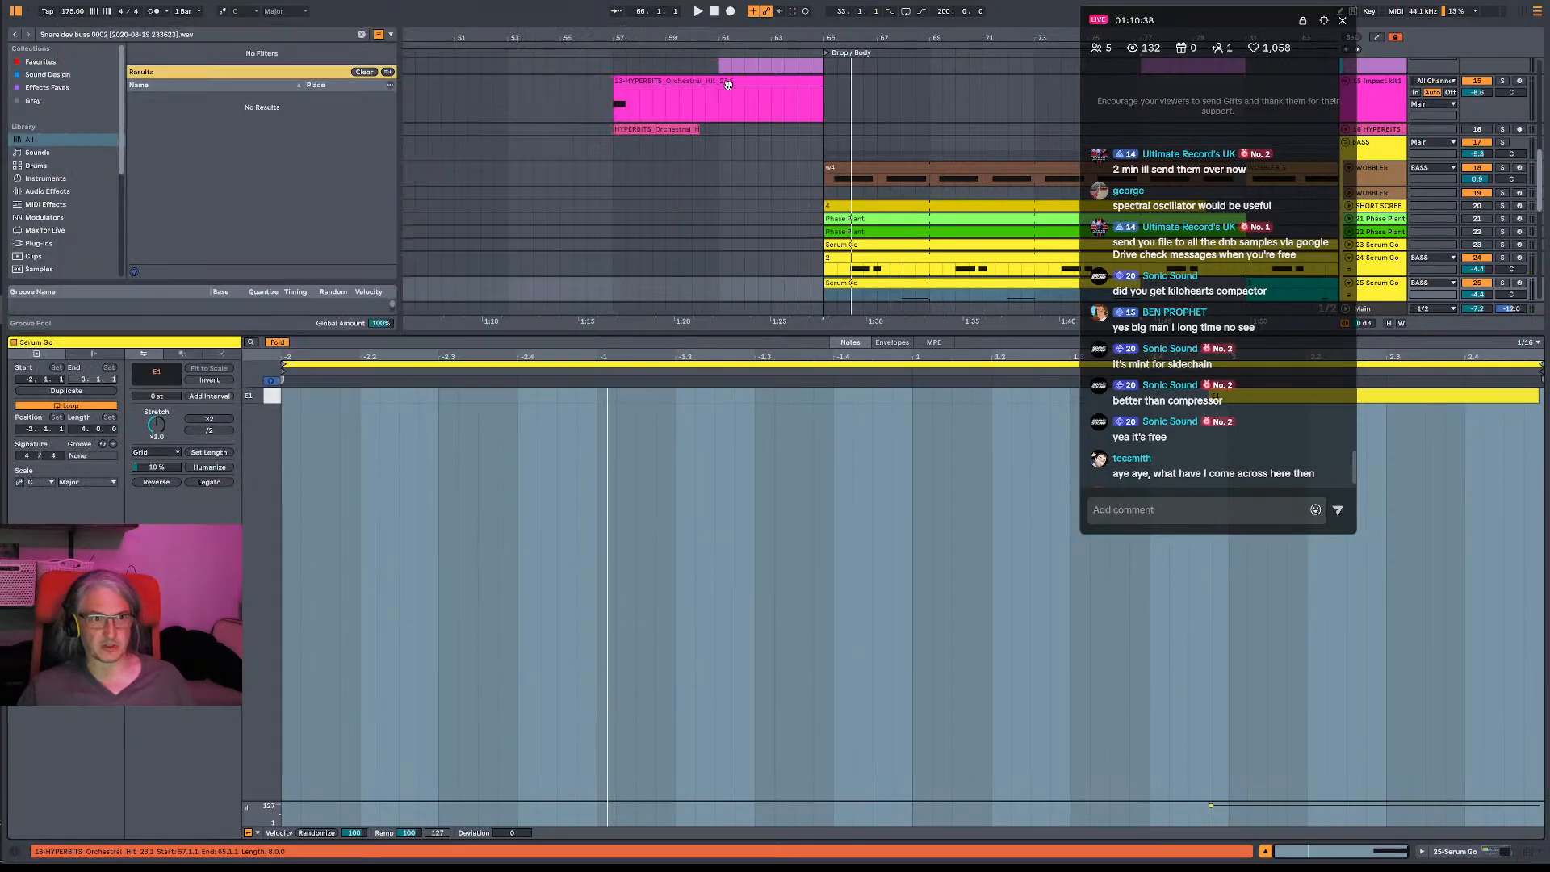
- Add an E1 note just before bar -1 of the clip and lengthen it to about an eighth note
{"action": "double_click", "coordinate": [575, 395]}
{"action": "left_click_drag", "start_coordinate": [576, 396], "coordinate": [596, 396]}
{"action": "key", "text": "space"}
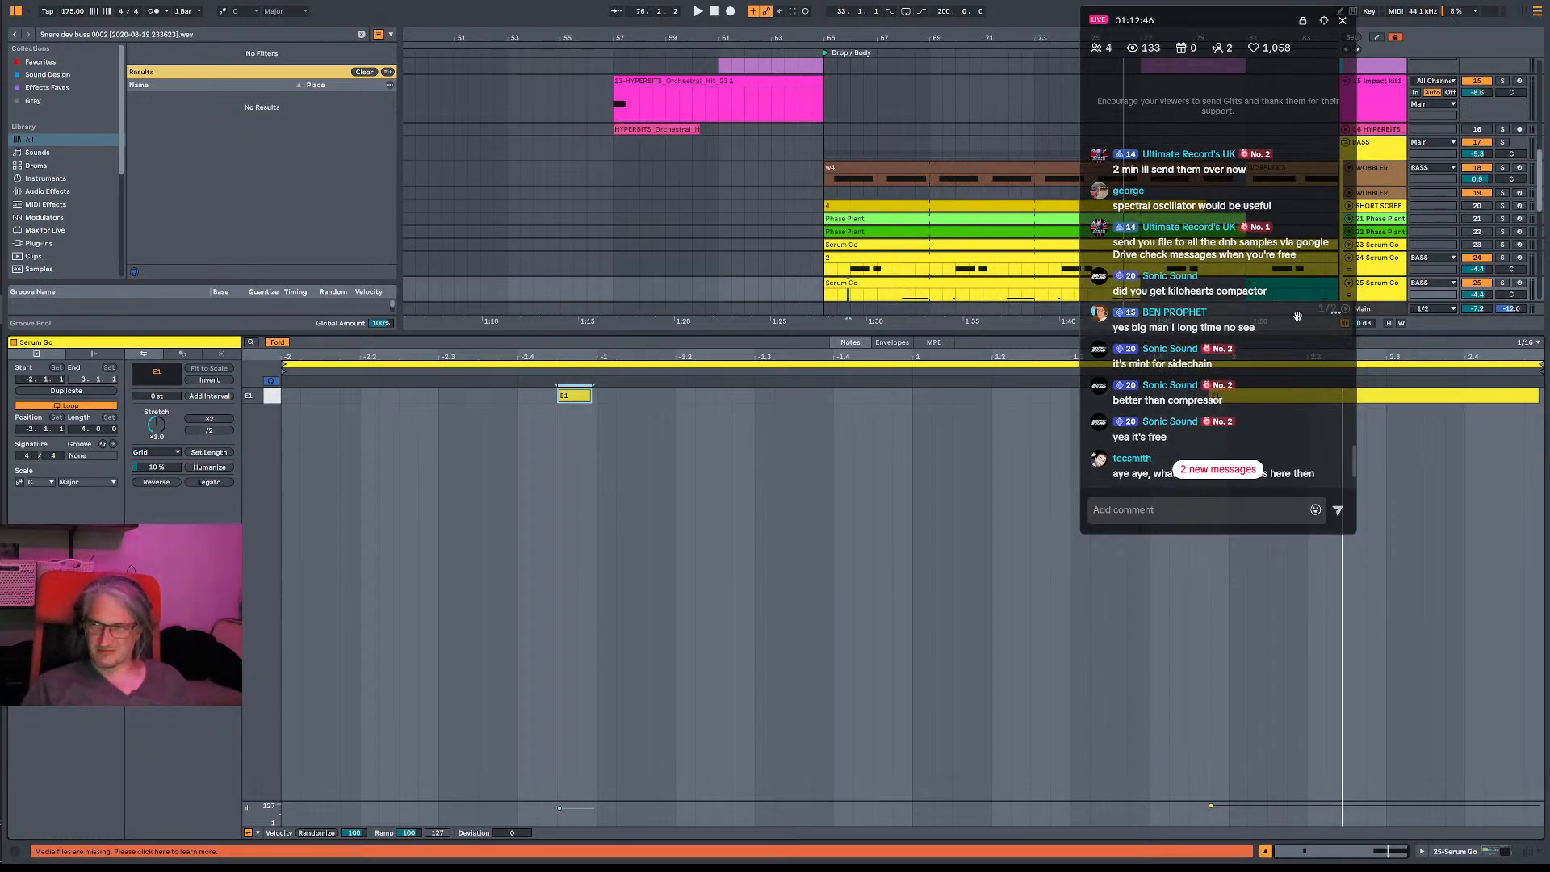
- Recolor the Serum Go clip on the 25-Serum Go track pale yellow-green and set the insert marker at bar 65
{"action": "scroll", "coordinate": [1278, 305], "scroll_direction": "down", "scroll_amount": 1}
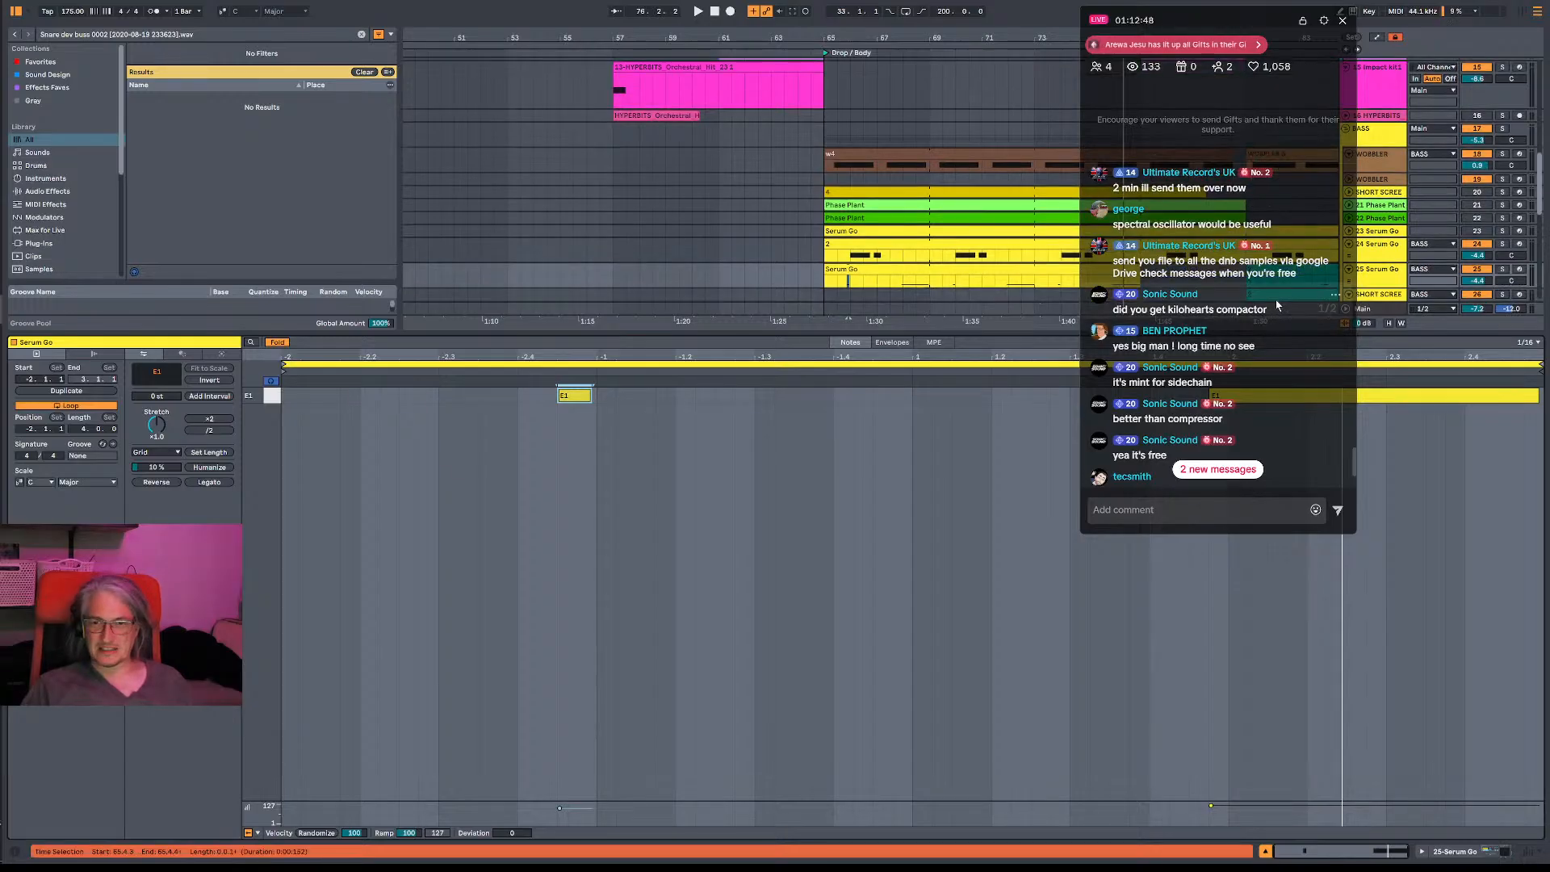
{"action": "left_click", "coordinate": [1278, 393]}
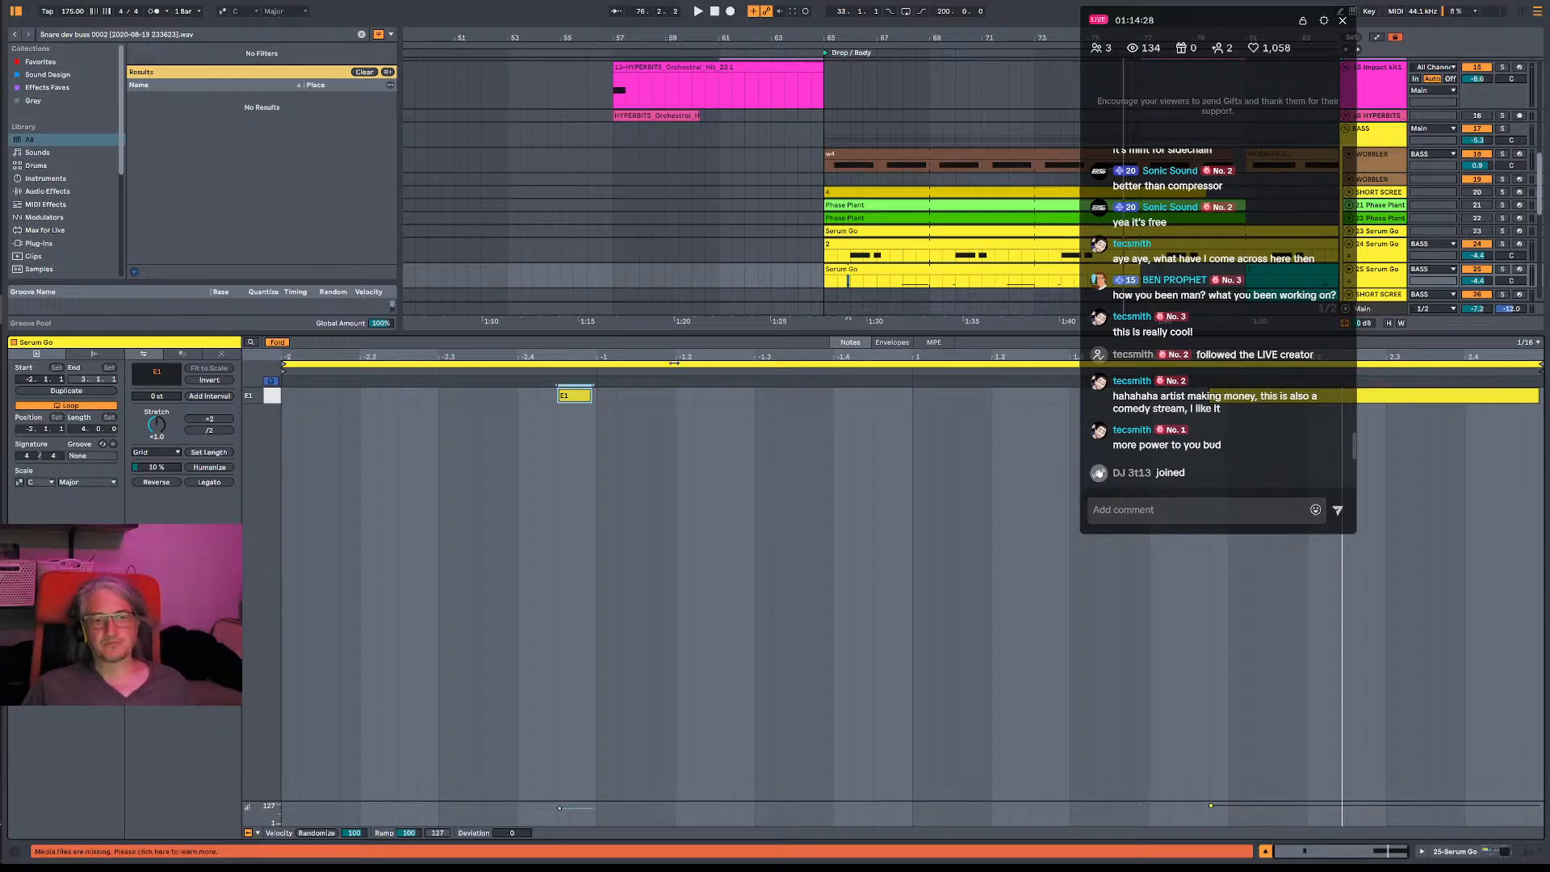
{"action": "left_click", "coordinate": [848, 280]}
{"action": "left_click", "coordinate": [825, 285]}
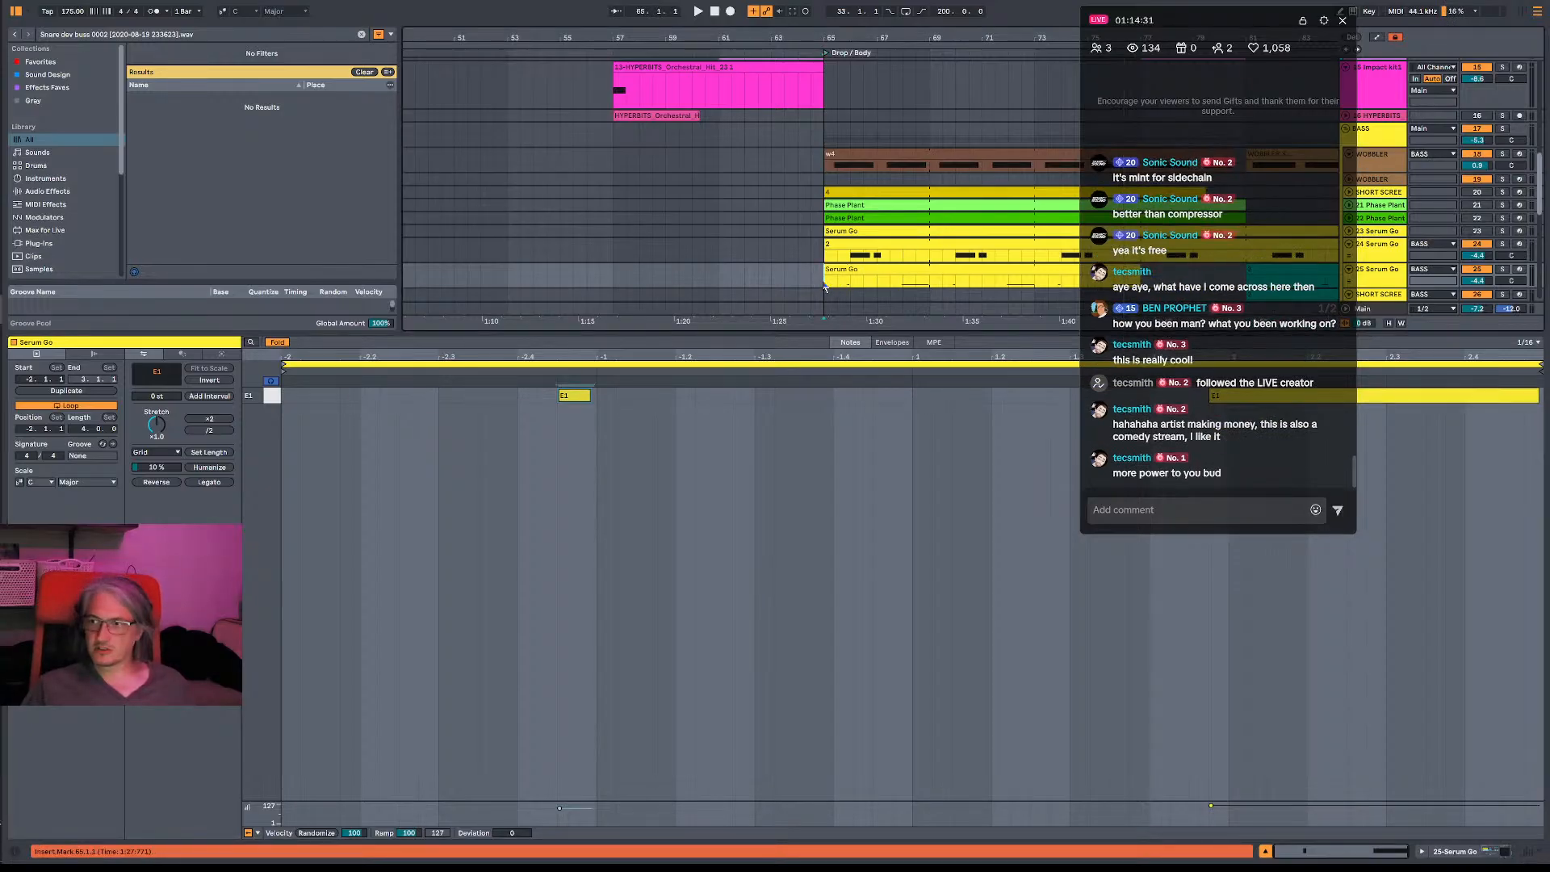
{"action": "right_click", "coordinate": [878, 276]}
{"action": "left_click", "coordinate": [870, 332]}
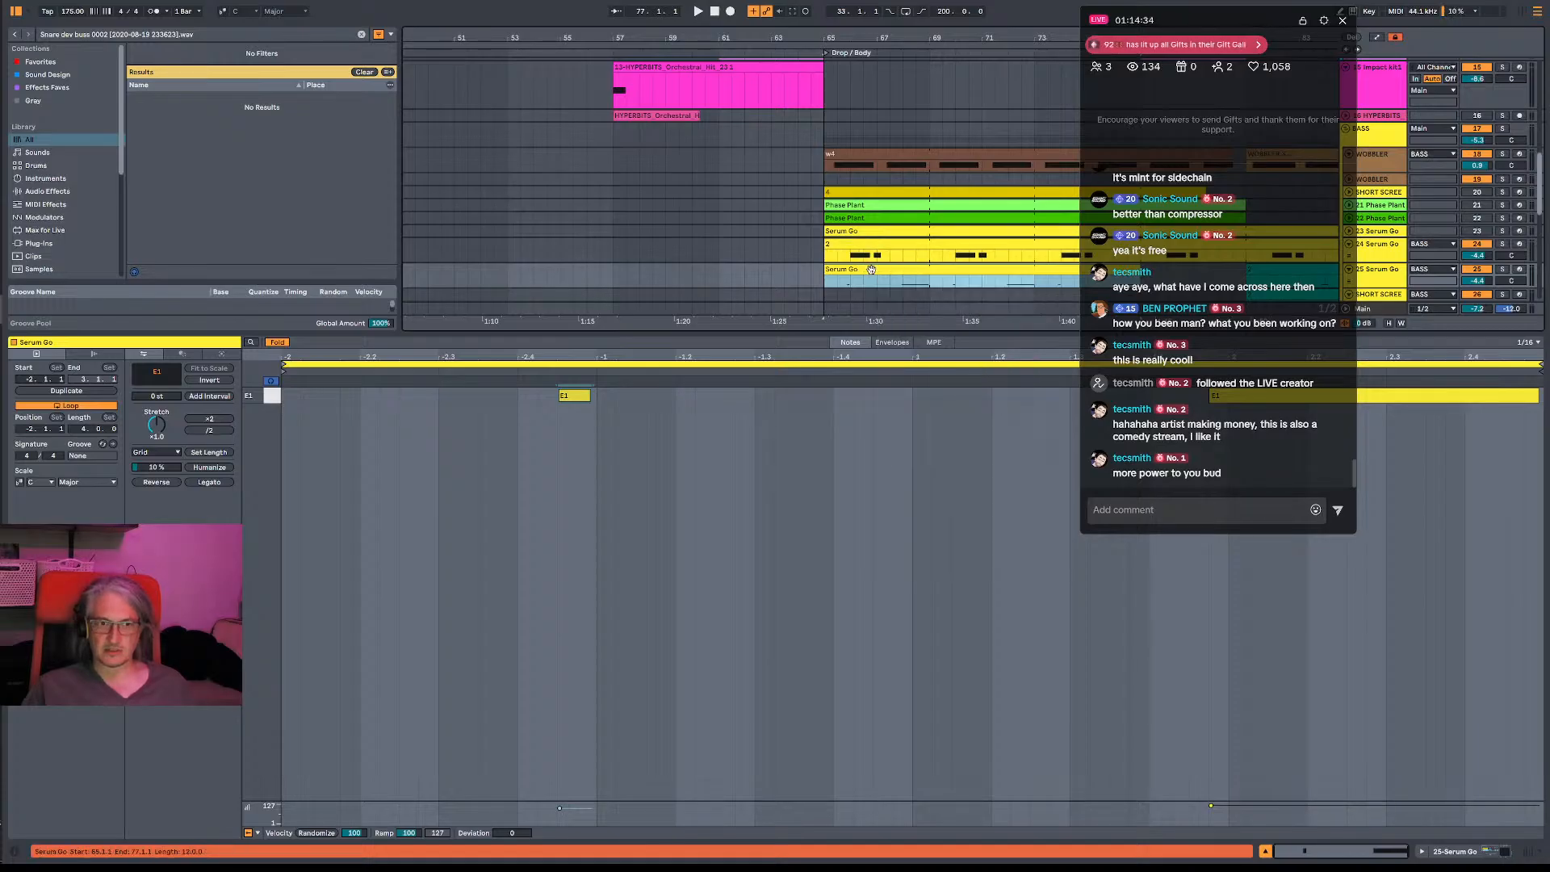
{"action": "double_click", "coordinate": [899, 269]}
{"action": "right_click", "coordinate": [900, 271]}
{"action": "left_click", "coordinate": [867, 280]}
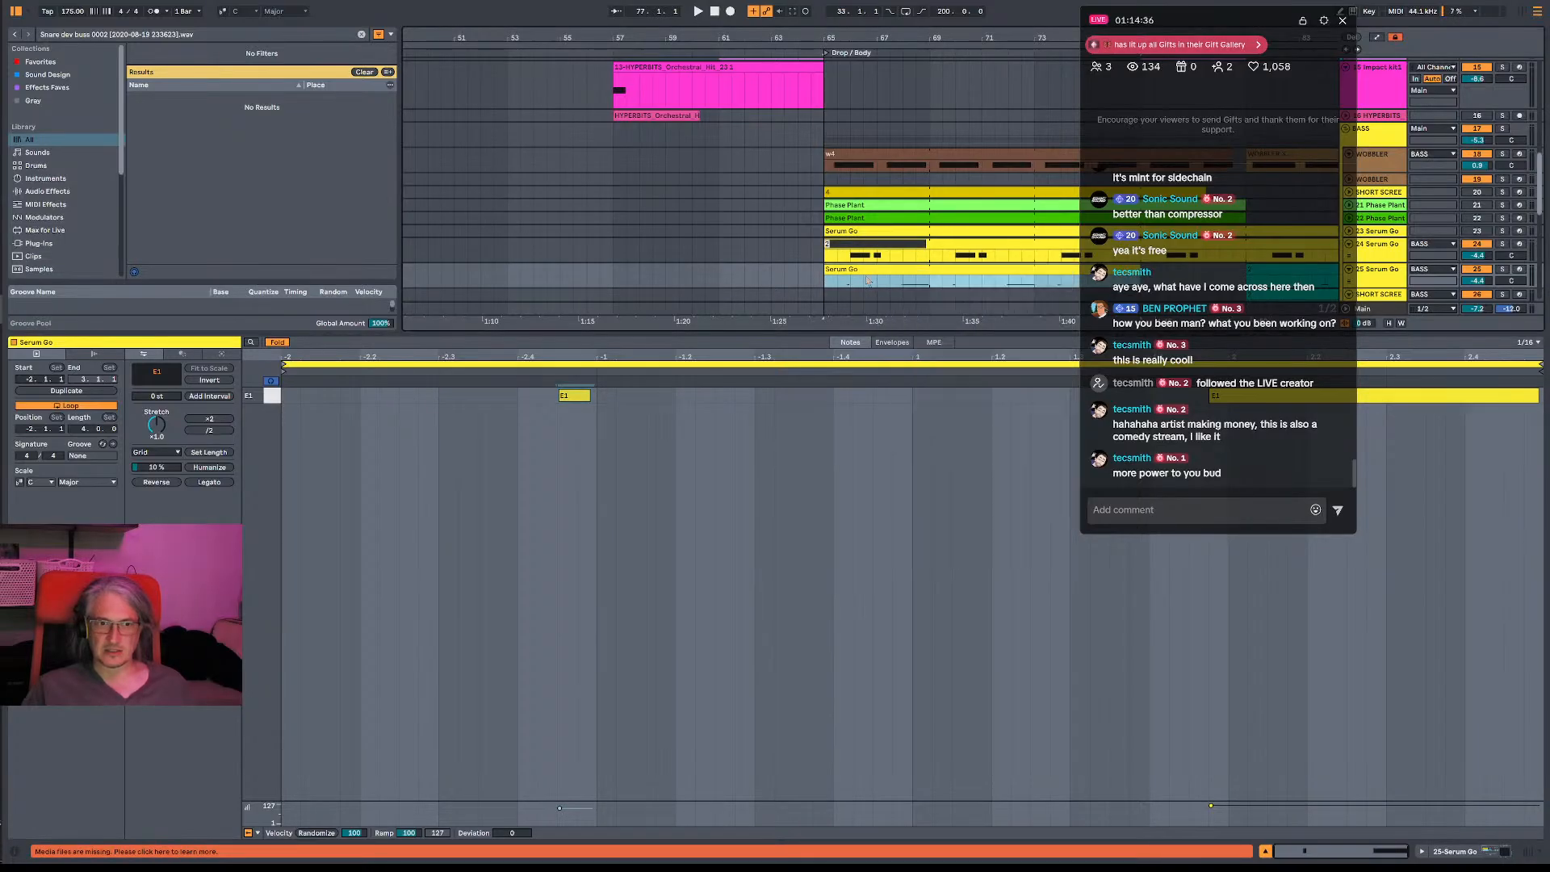
{"action": "right_click", "coordinate": [938, 272]}
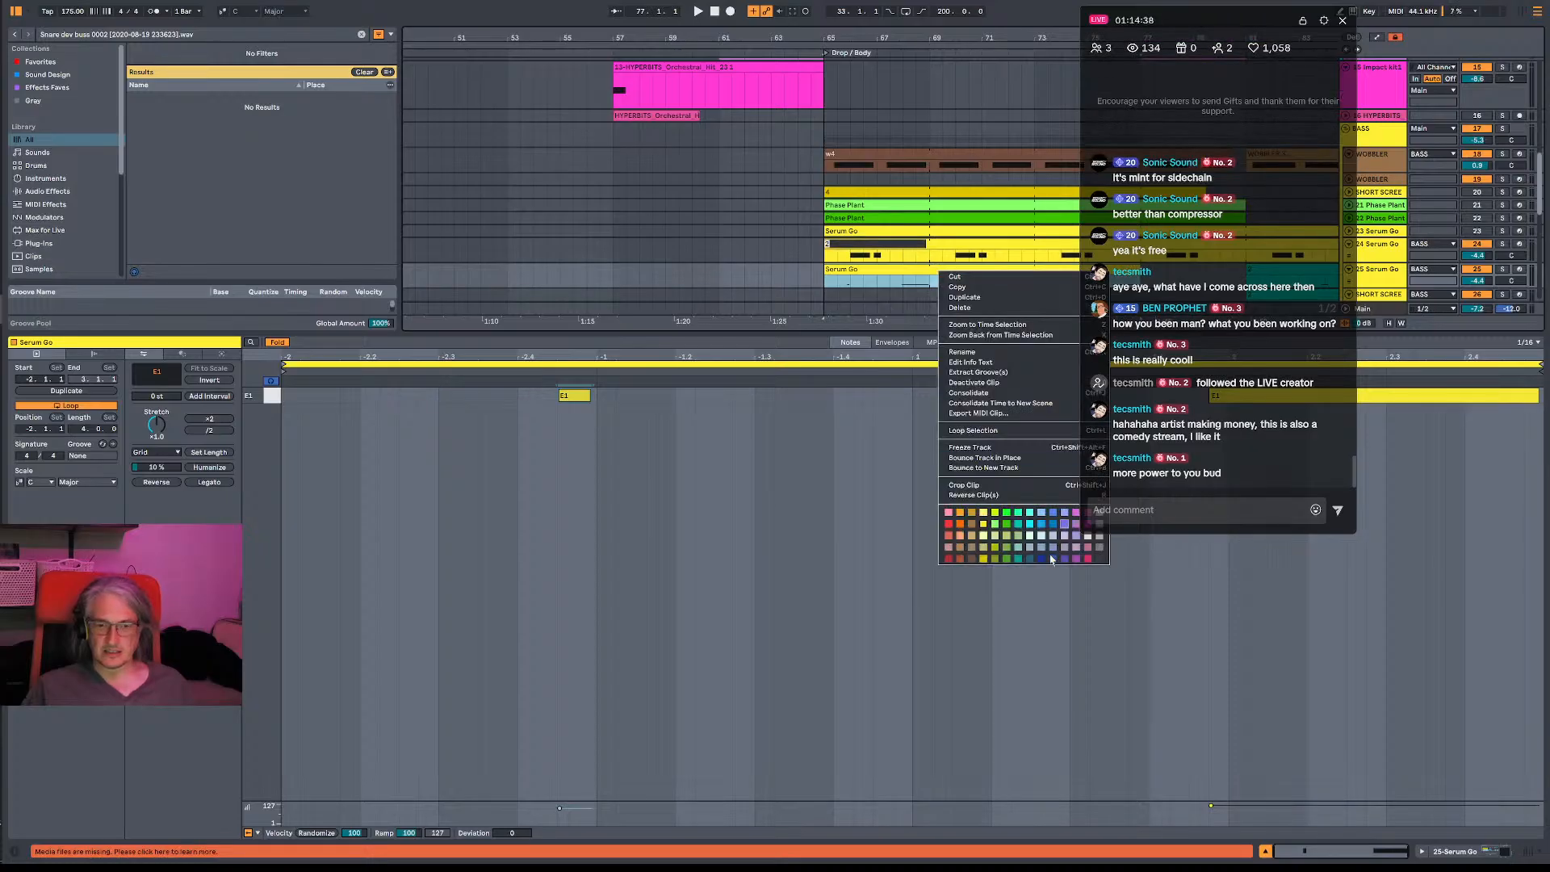
{"action": "left_click", "coordinate": [1007, 542]}
{"action": "left_click", "coordinate": [830, 287]}
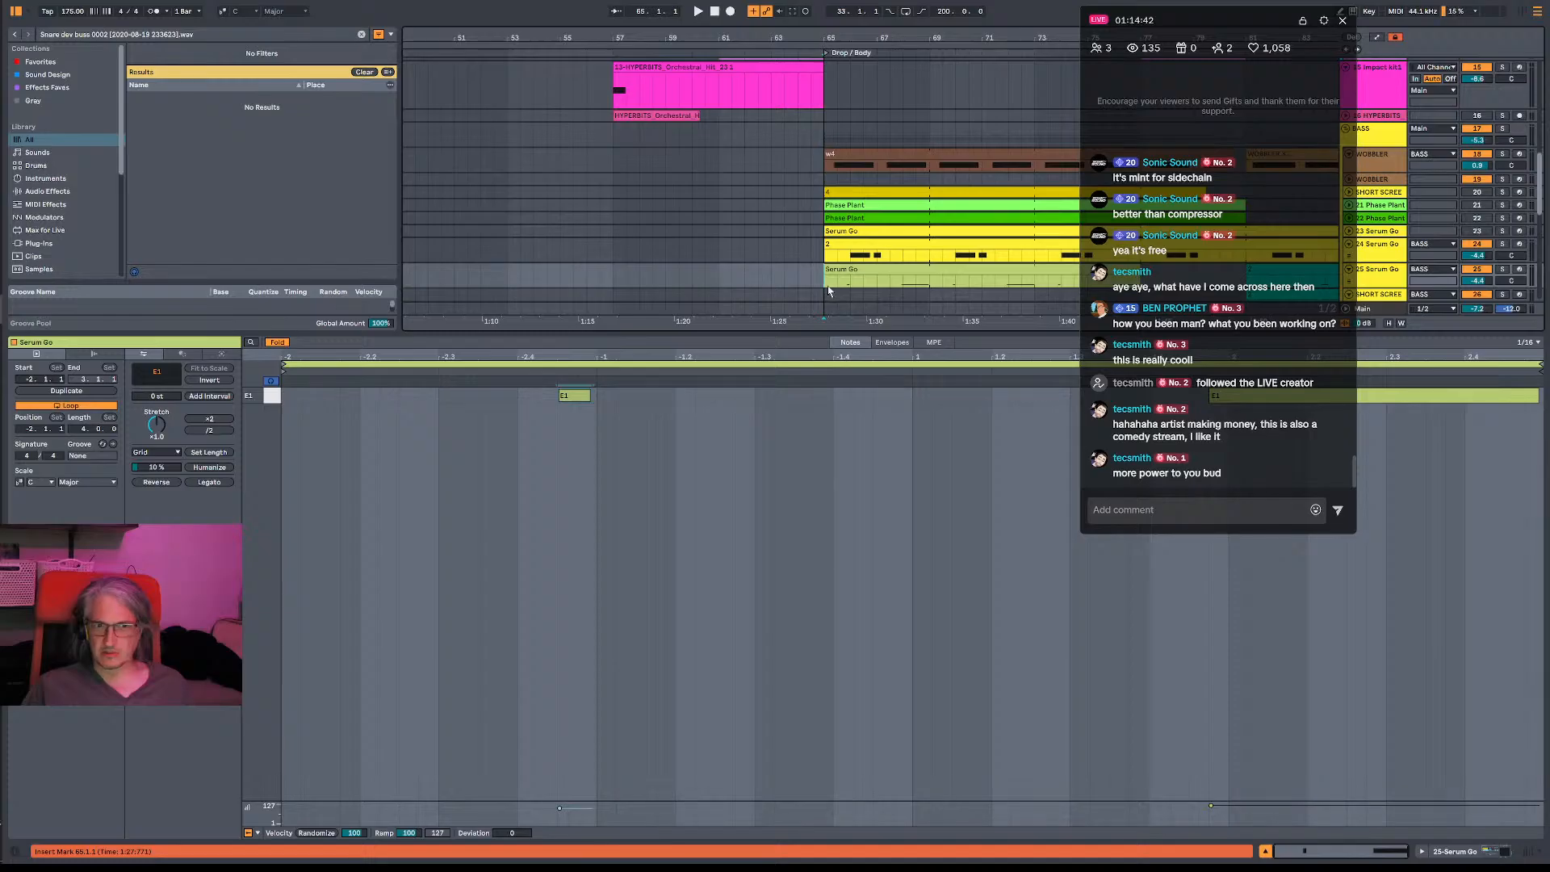
- Play the drop from bar 65 and bring up the device chain of the 25-Serum Go track
{"action": "key", "text": "space"}
{"action": "double_click", "coordinate": [1382, 273]}
{"action": "key", "text": "space"}
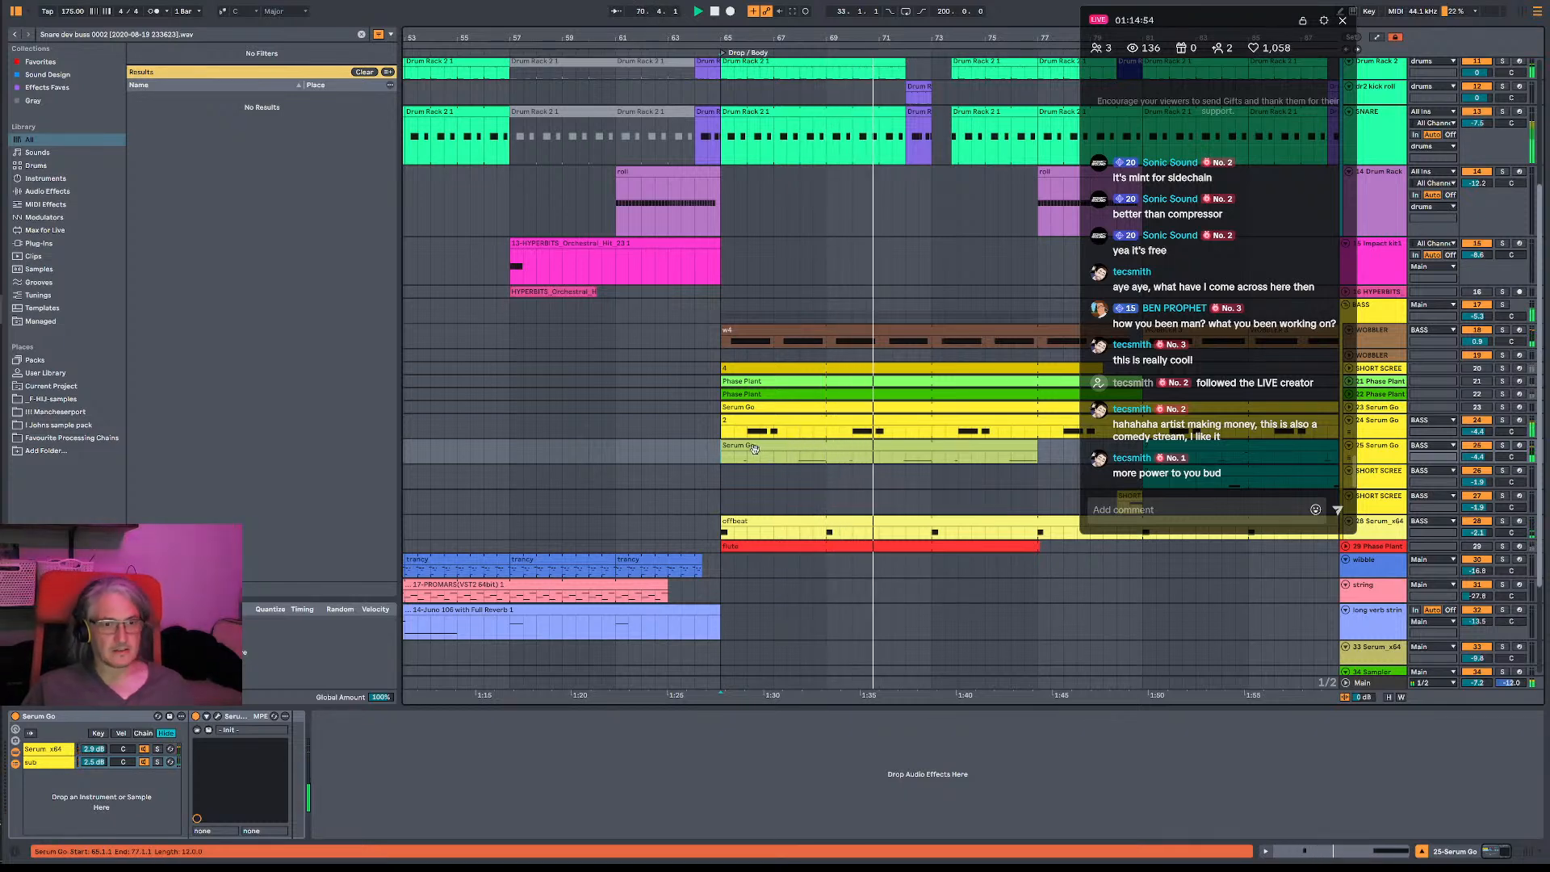
- Solo the 28-Serum_x64 offbeat bass track, audition it from the start of the drop, and unsolo it
{"action": "left_click", "coordinate": [1030, 537]}
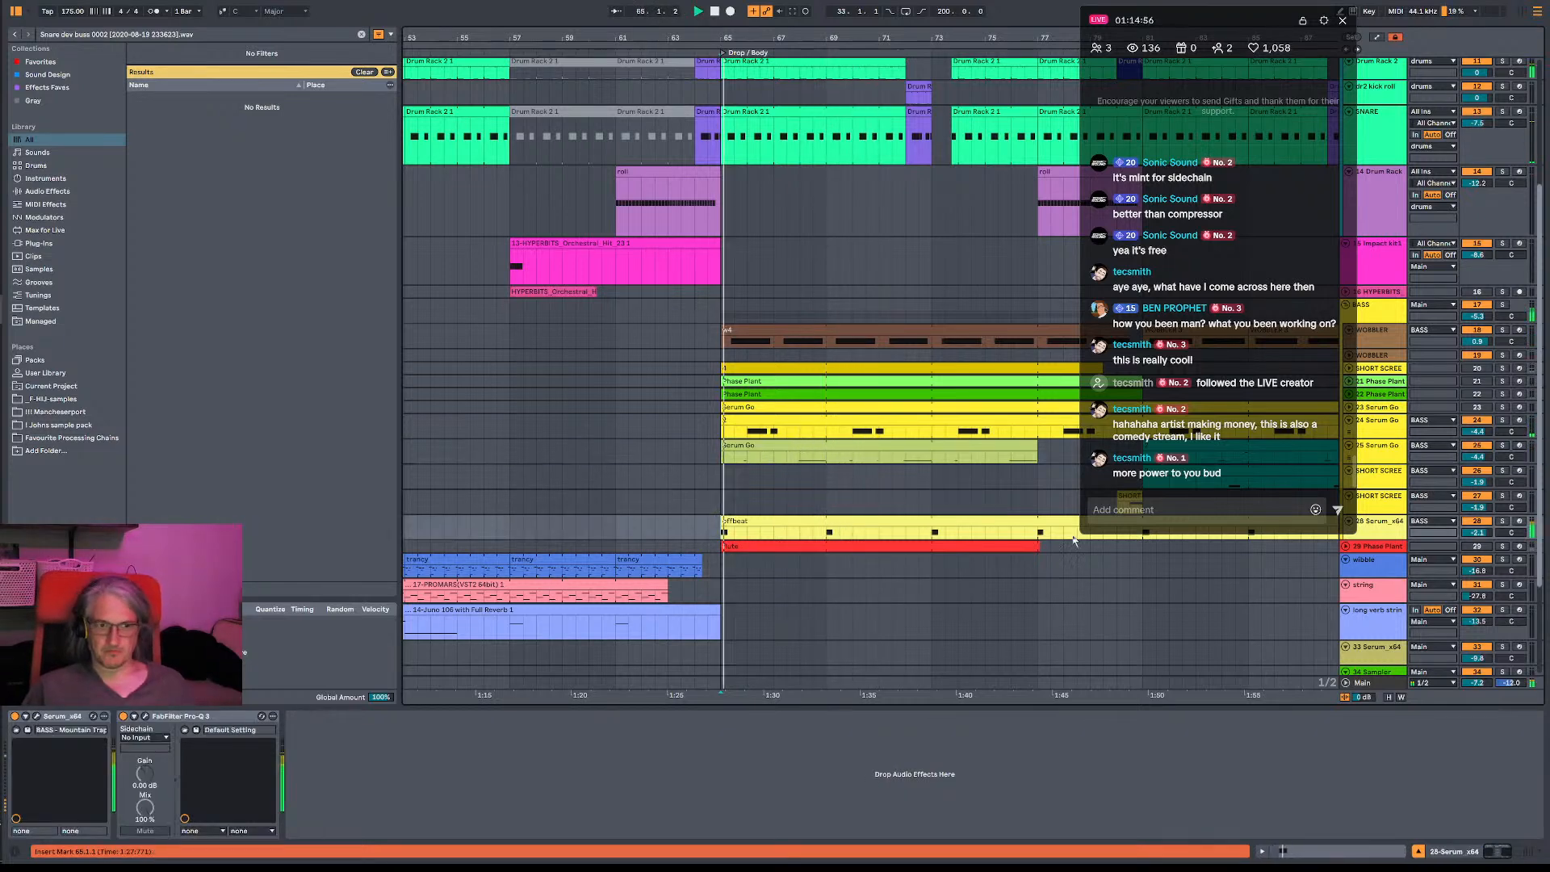
{"action": "left_click", "coordinate": [1502, 520]}
{"action": "key", "text": "space"}
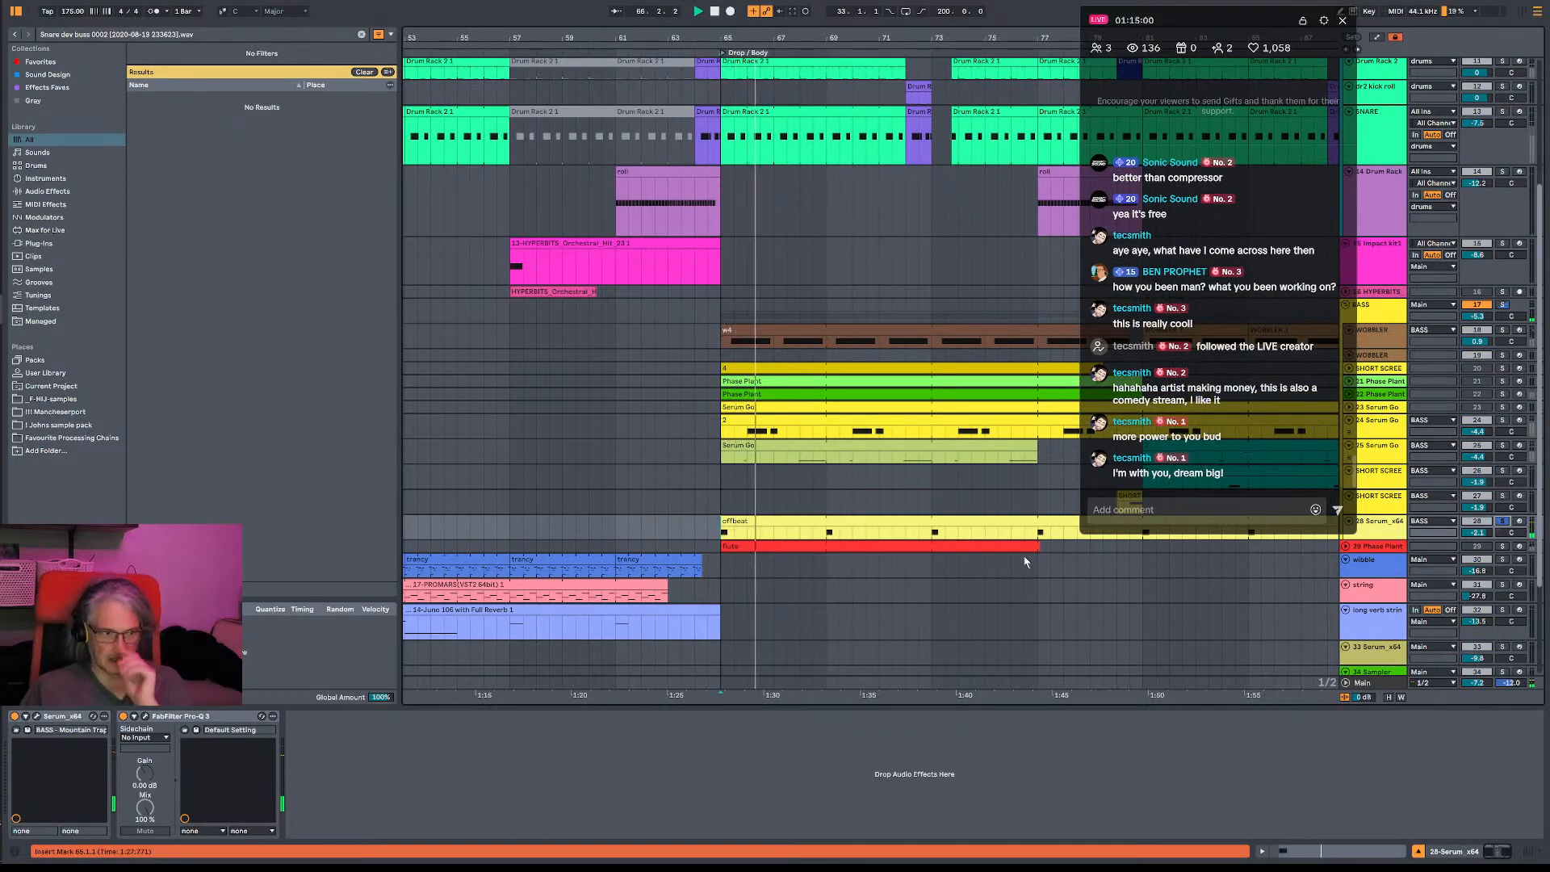
{"action": "key", "text": "space"}
{"action": "key", "text": "space"}
{"action": "key", "text": "space"}
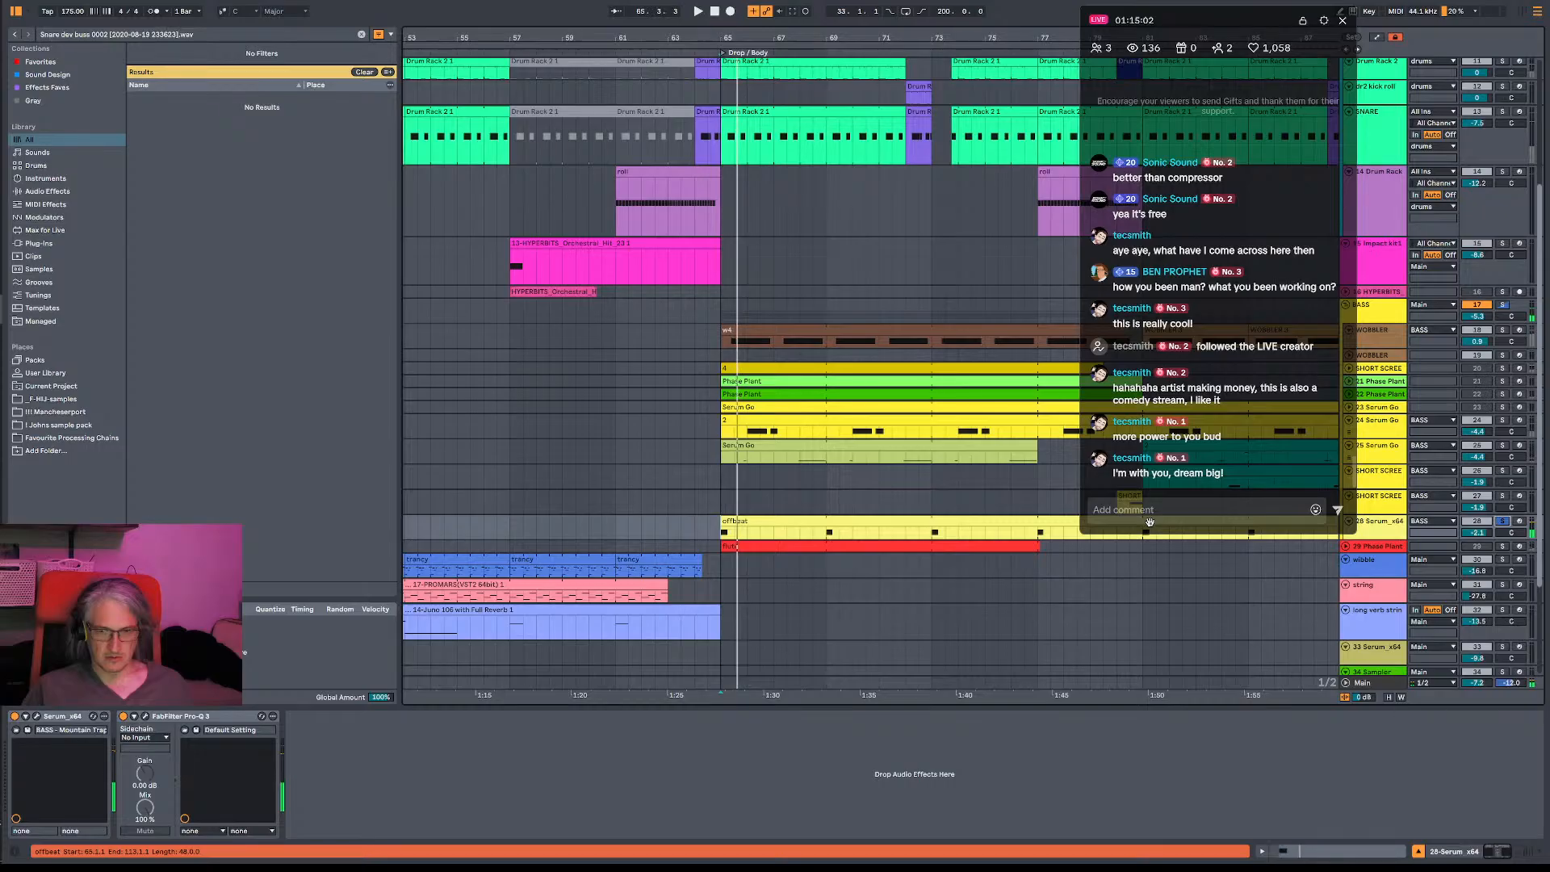
{"action": "left_click", "coordinate": [1504, 525]}
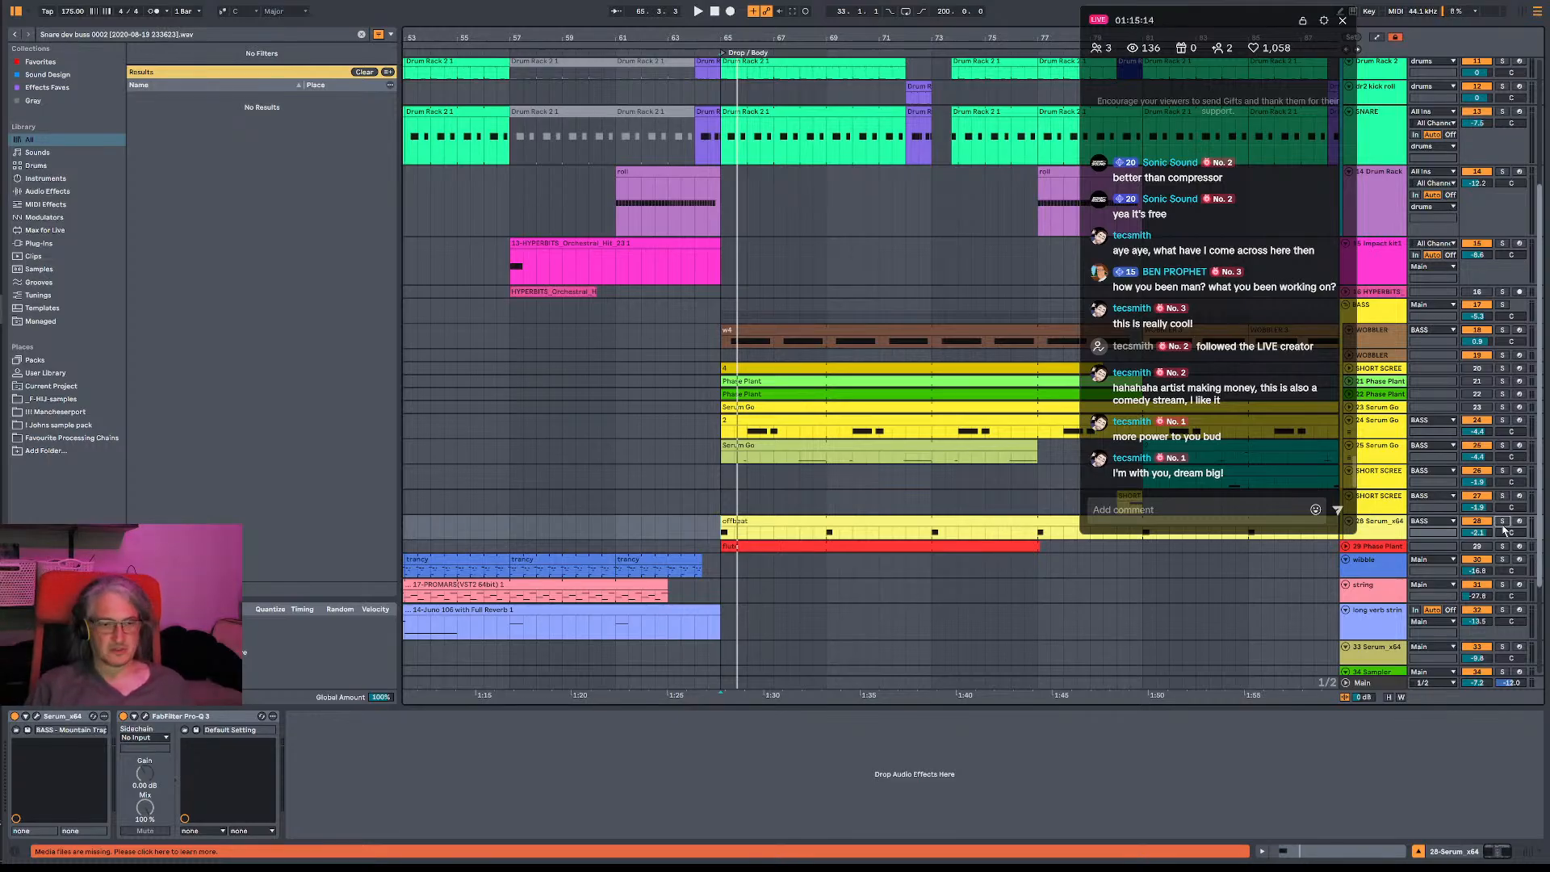
- Audition the full mix from bar 65 and from several points within the 25-Serum Go clip
{"action": "left_click", "coordinate": [722, 507]}
{"action": "key", "text": "space"}
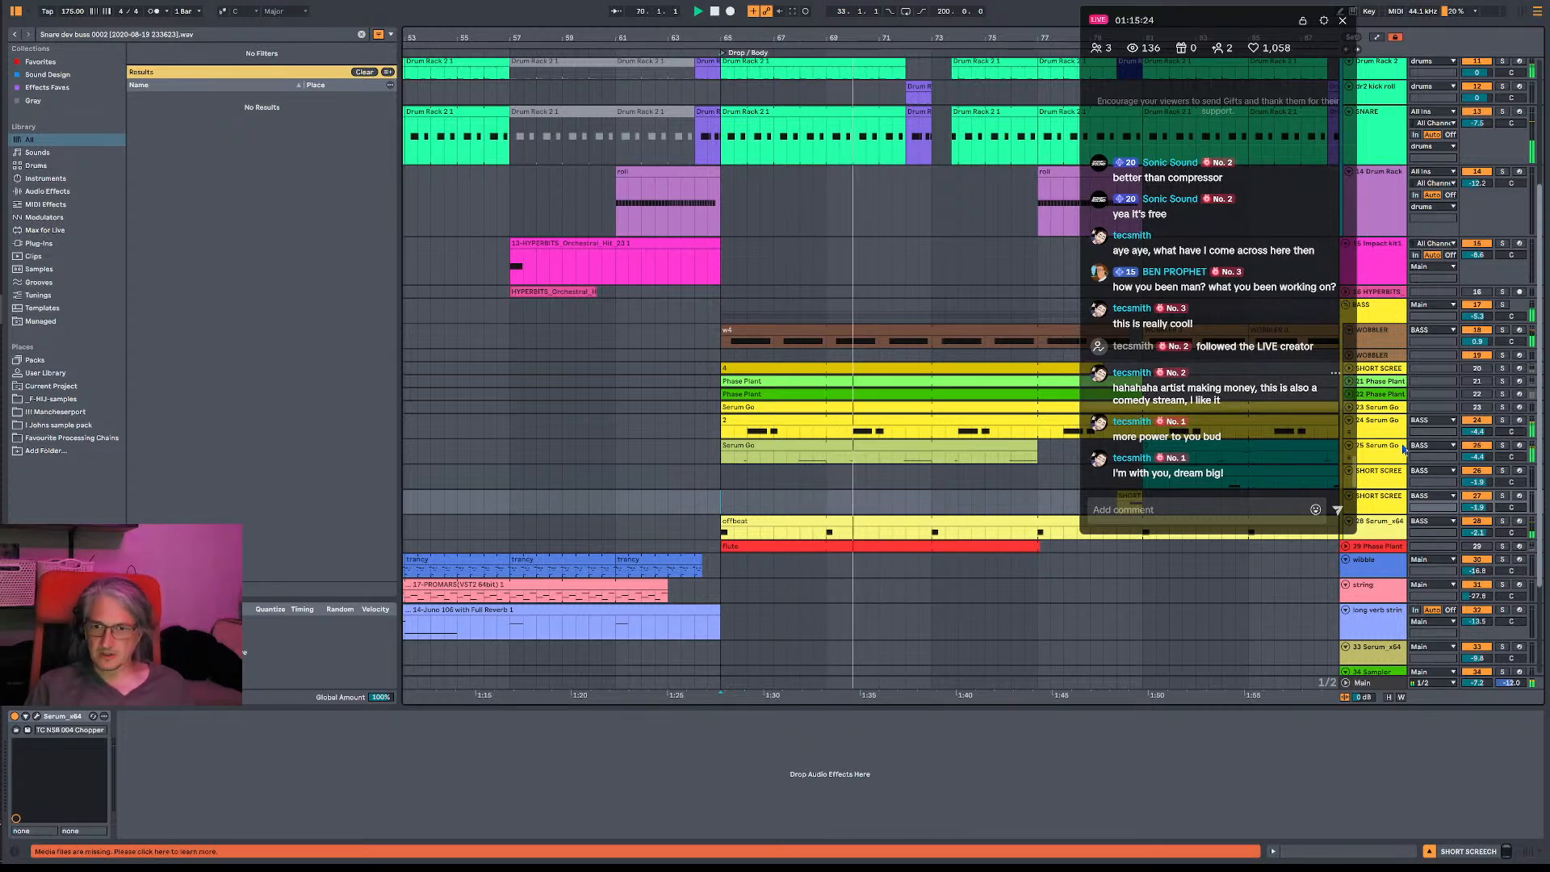
{"action": "left_click", "coordinate": [884, 459]}
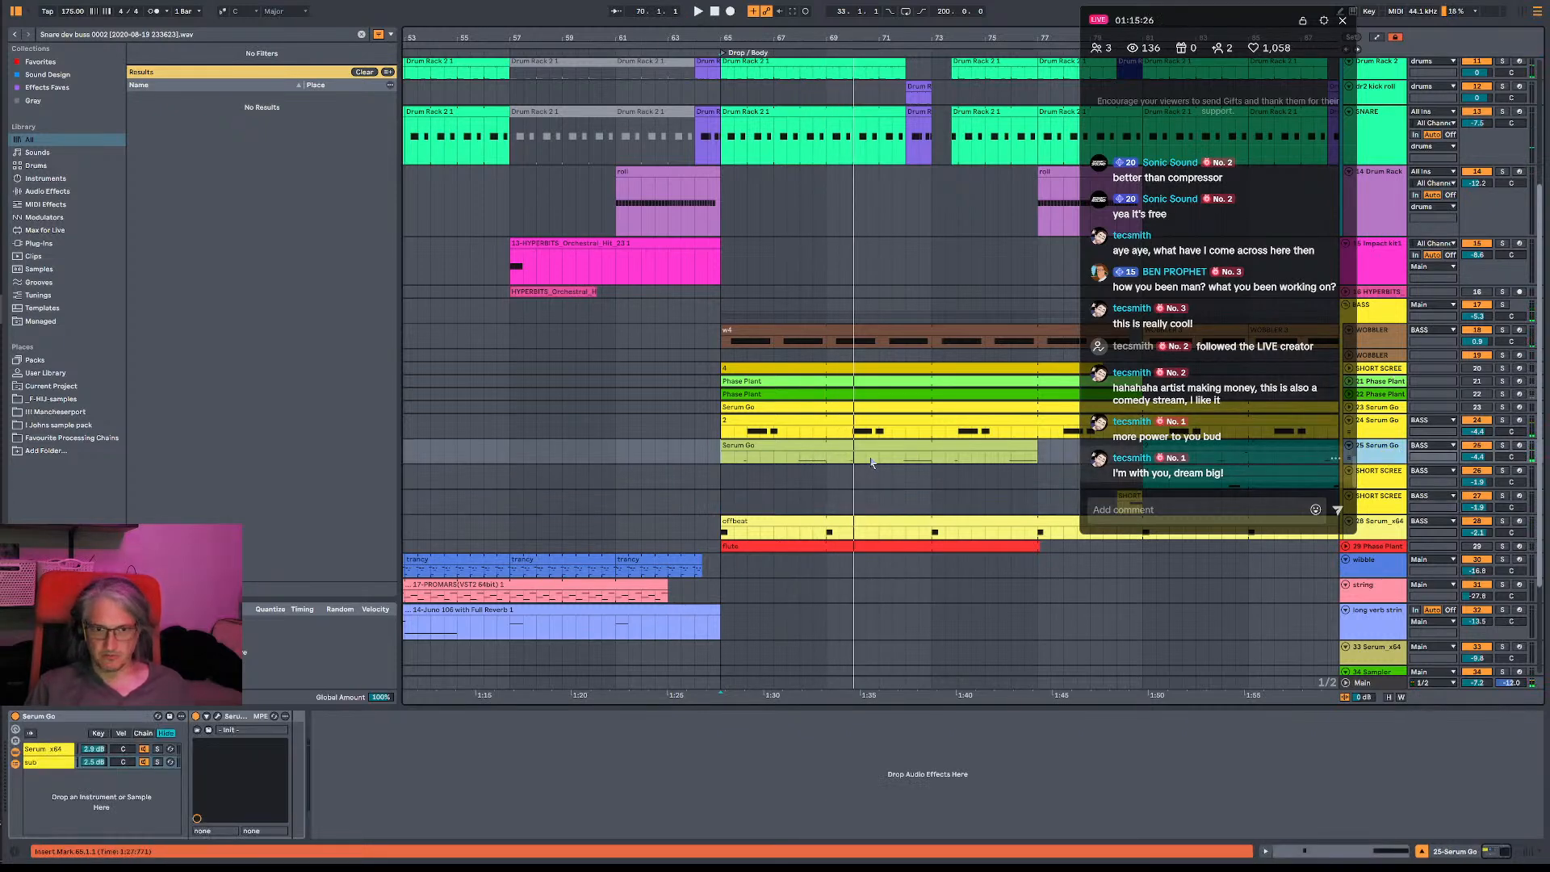
{"action": "left_click", "coordinate": [801, 459]}
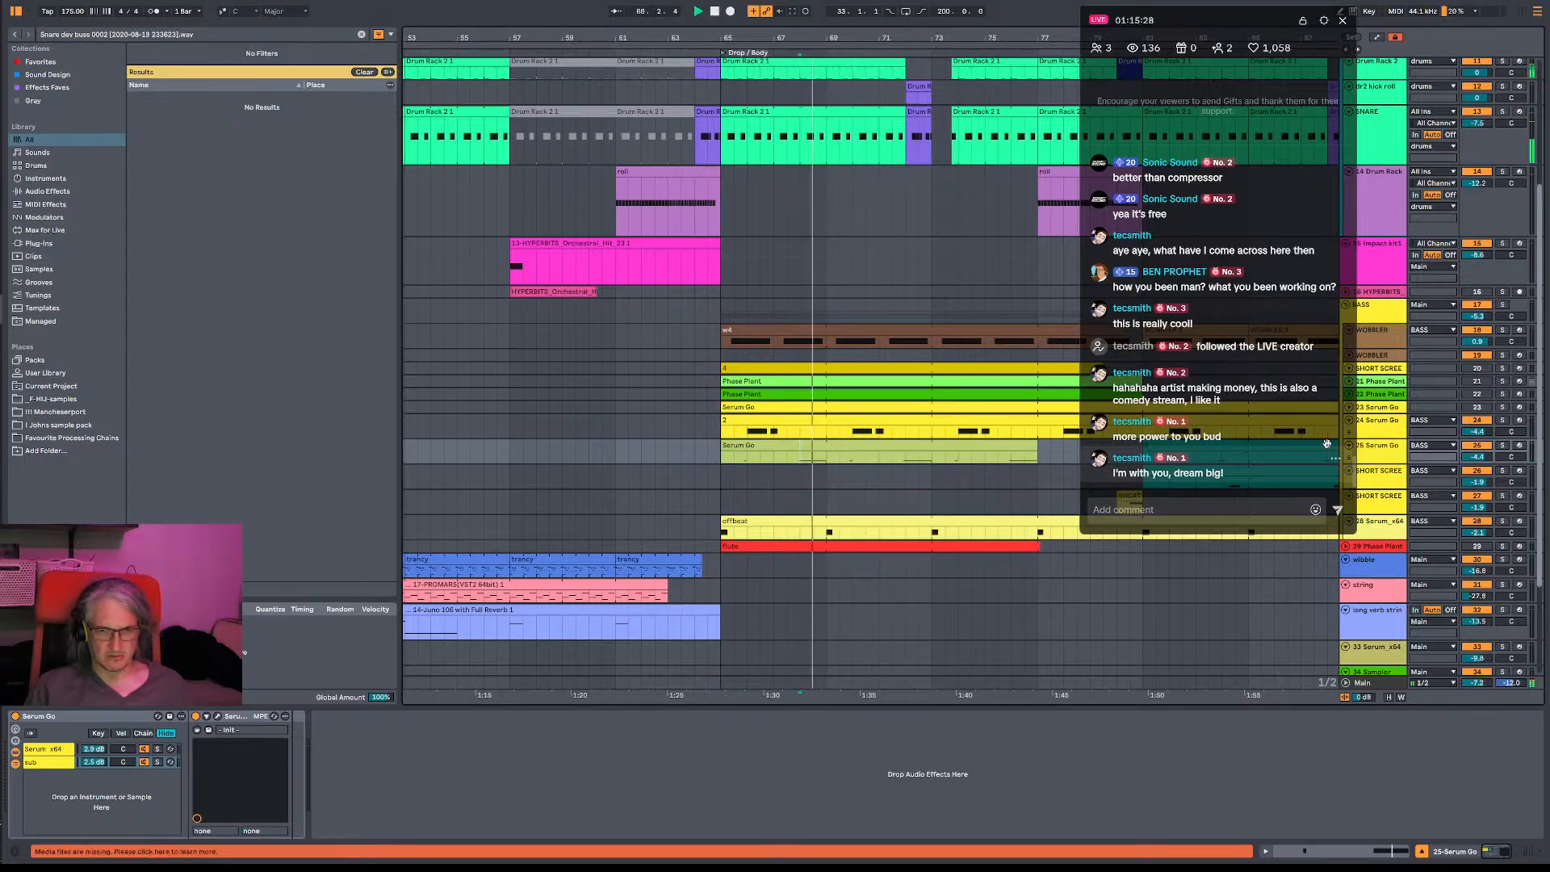
{"action": "left_click", "coordinate": [734, 457]}
{"action": "key", "text": "space"}
{"action": "key", "text": "space"}
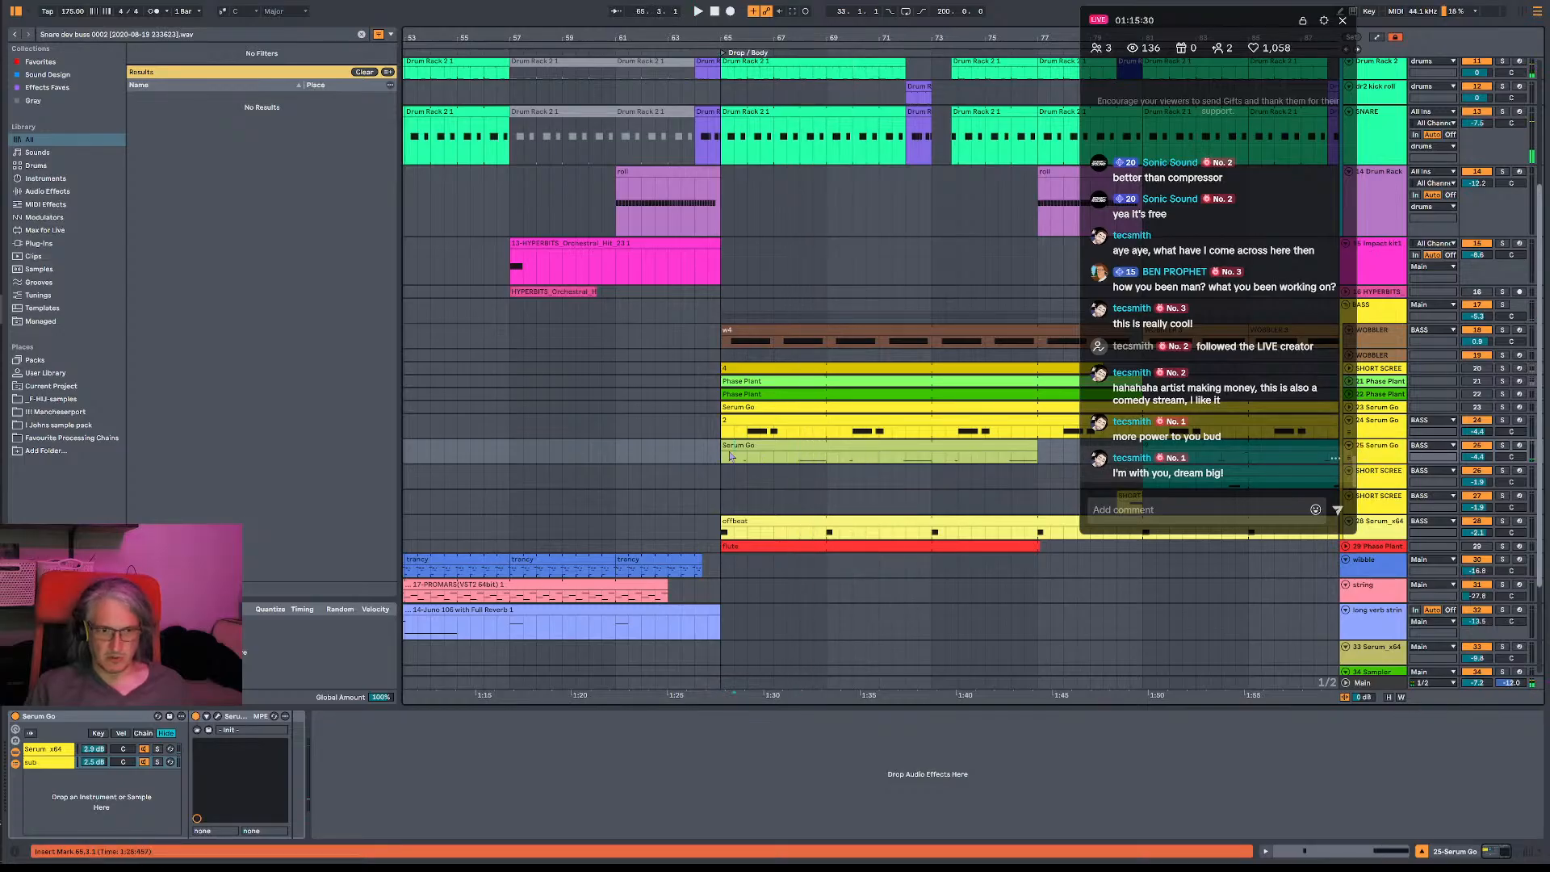
{"action": "key", "text": "space"}
{"action": "key", "text": "space"}
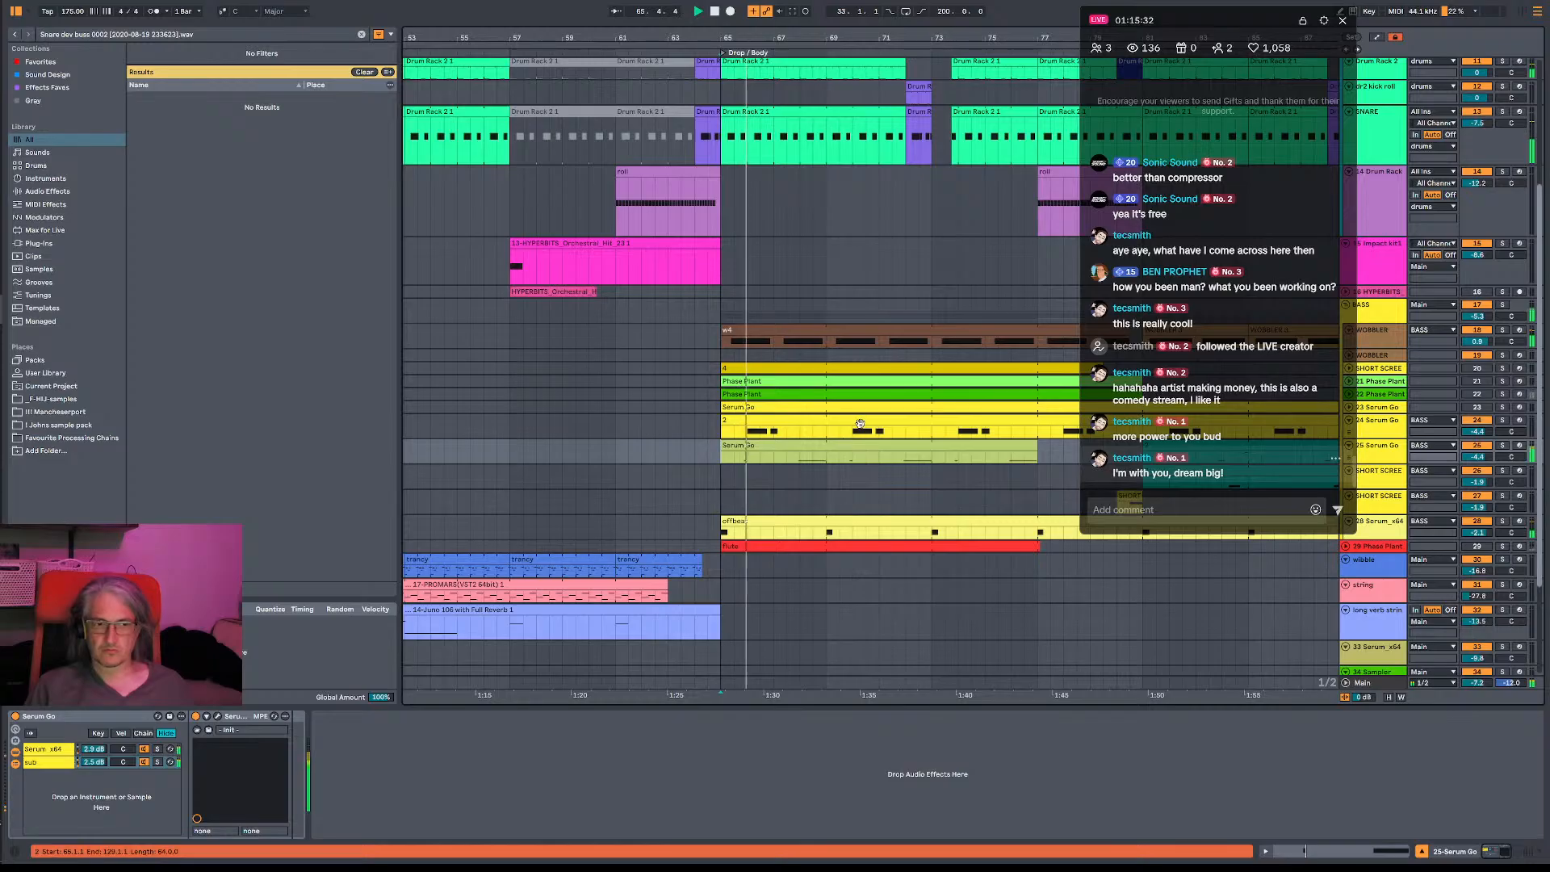
- Show the Main track's device chain and replay the drop from bar 65
{"action": "left_click", "coordinate": [1378, 689]}
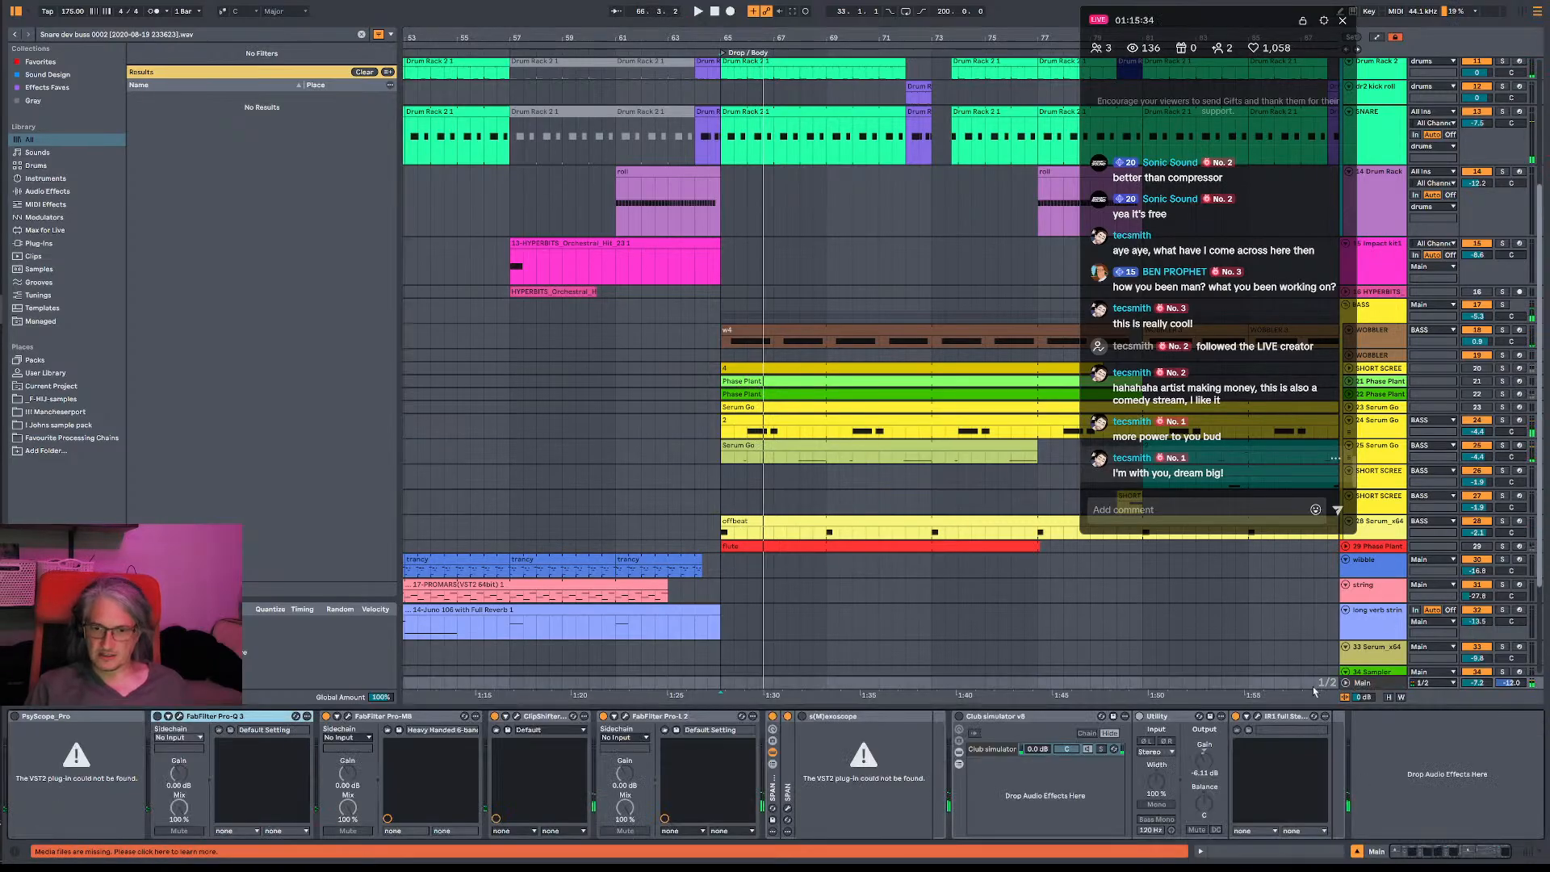
{"action": "key", "text": "space"}
{"action": "key", "text": "space"}
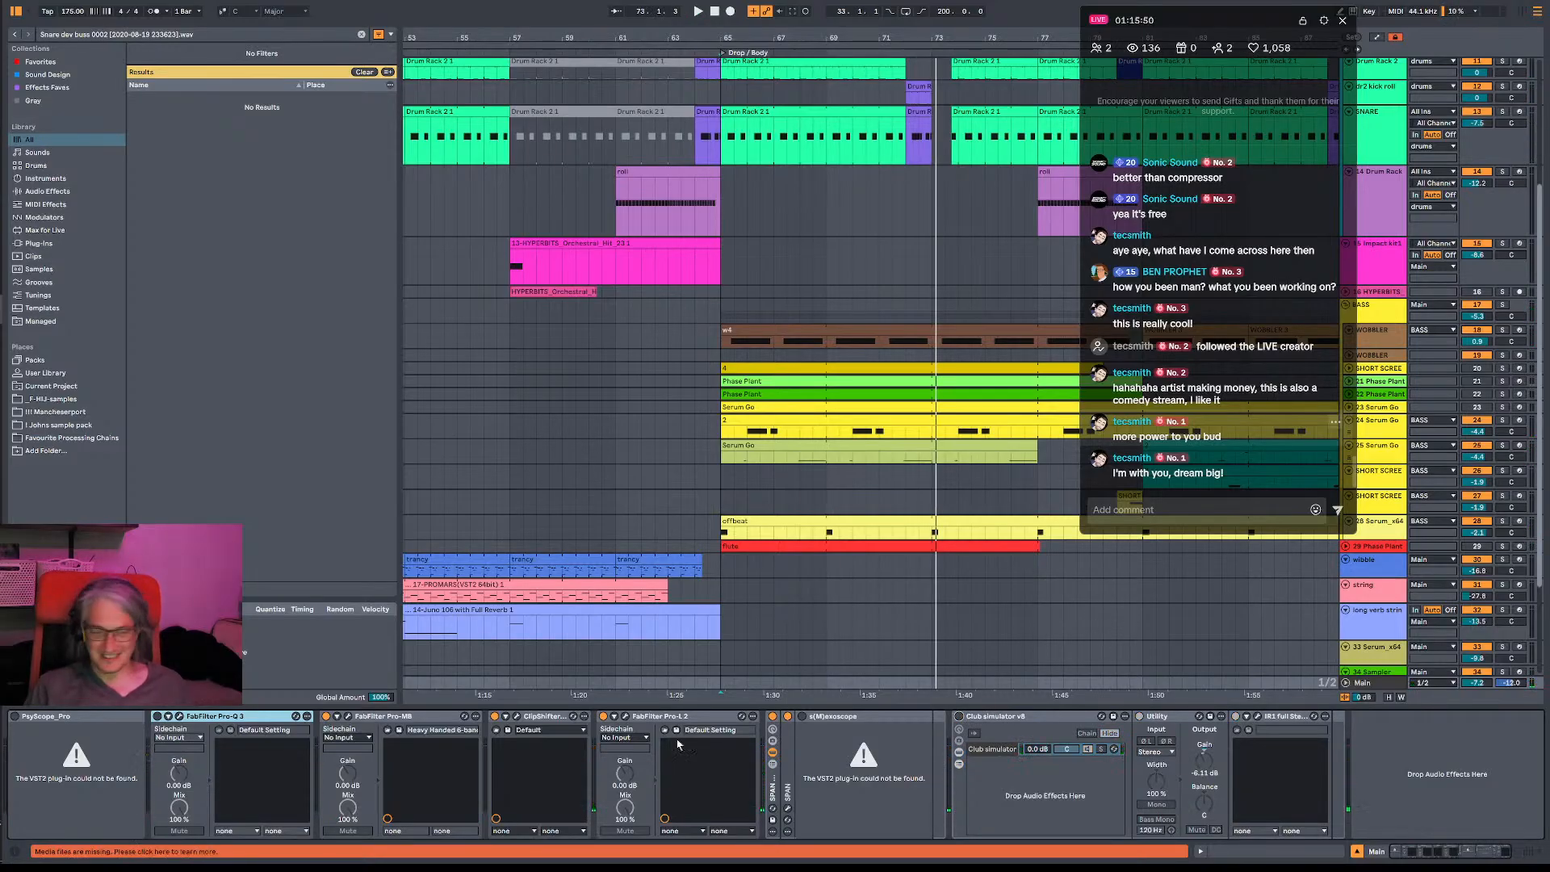
{"action": "key", "text": "space"}
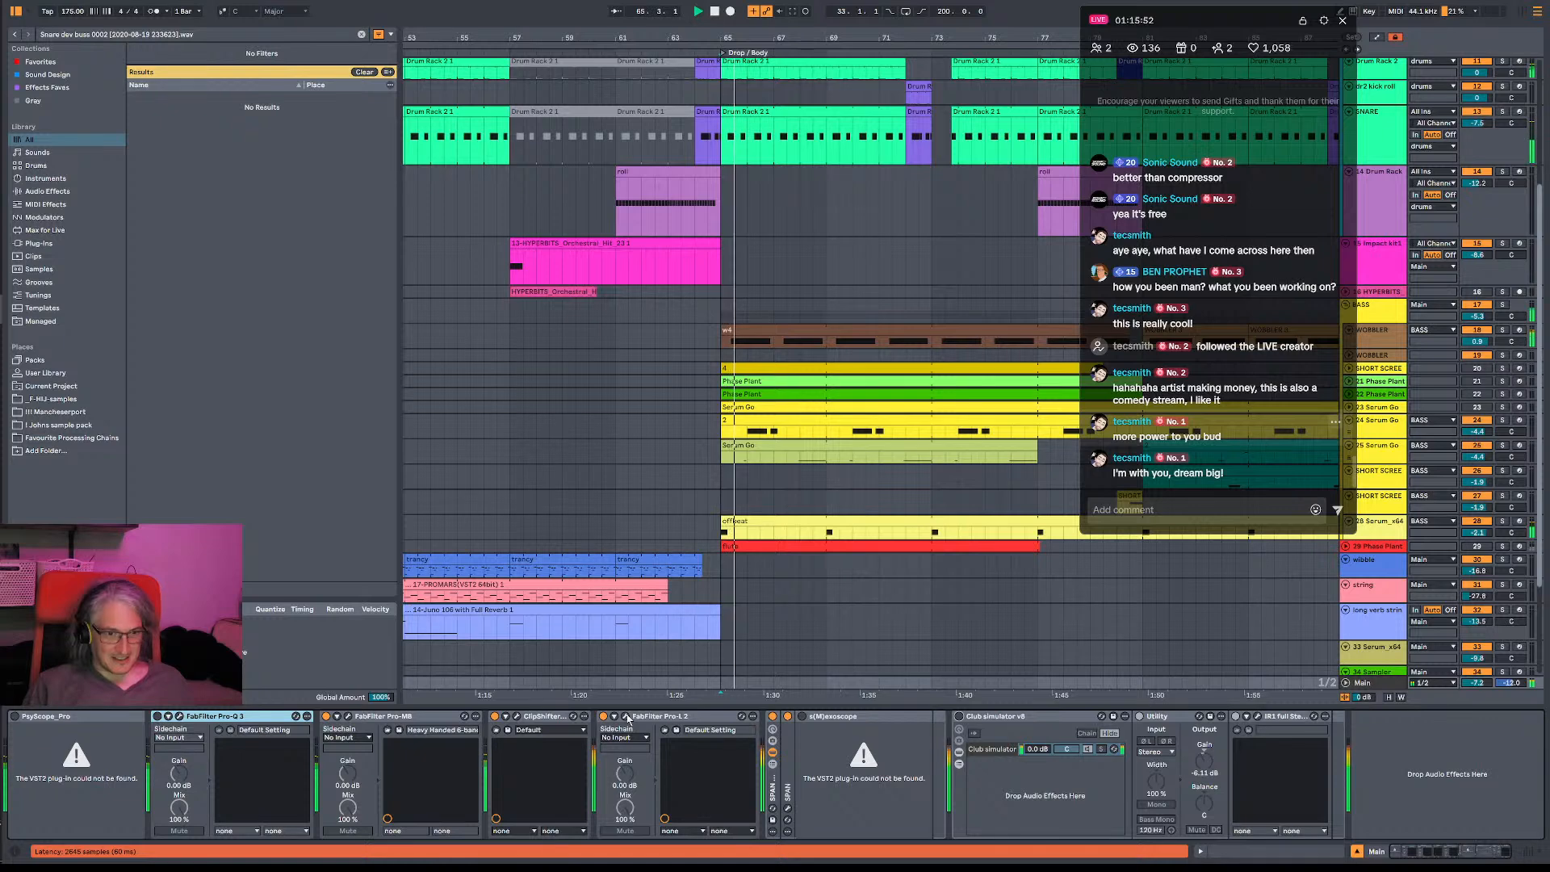
- Play the build-up from bar 57 into the drop, and replay from bar 65 with the BASS group selected
{"action": "left_click", "coordinate": [627, 434]}
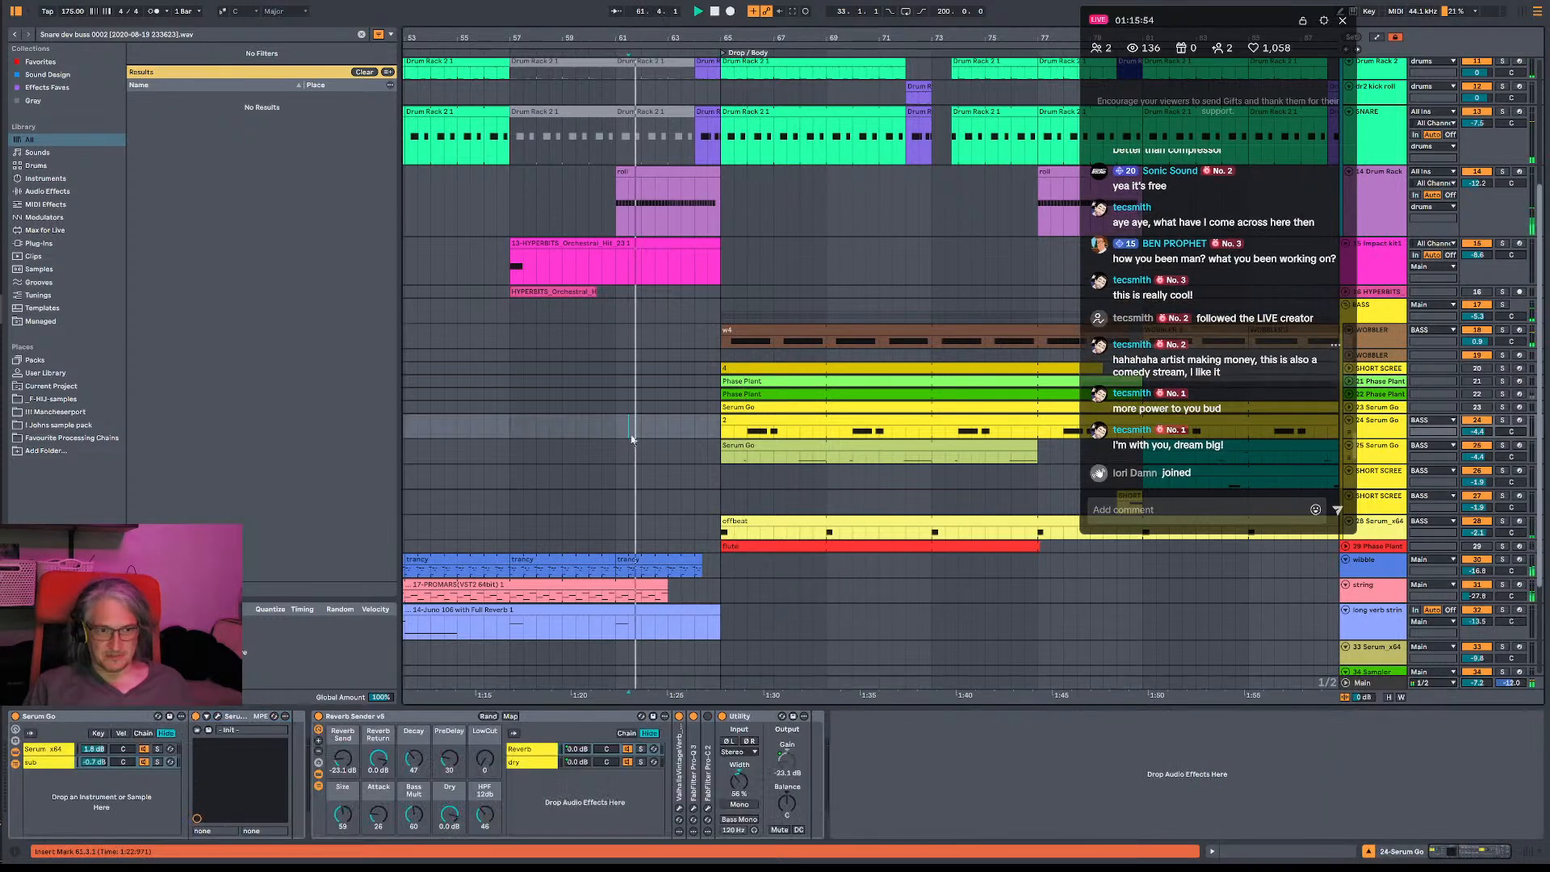
{"action": "left_click", "coordinate": [511, 433]}
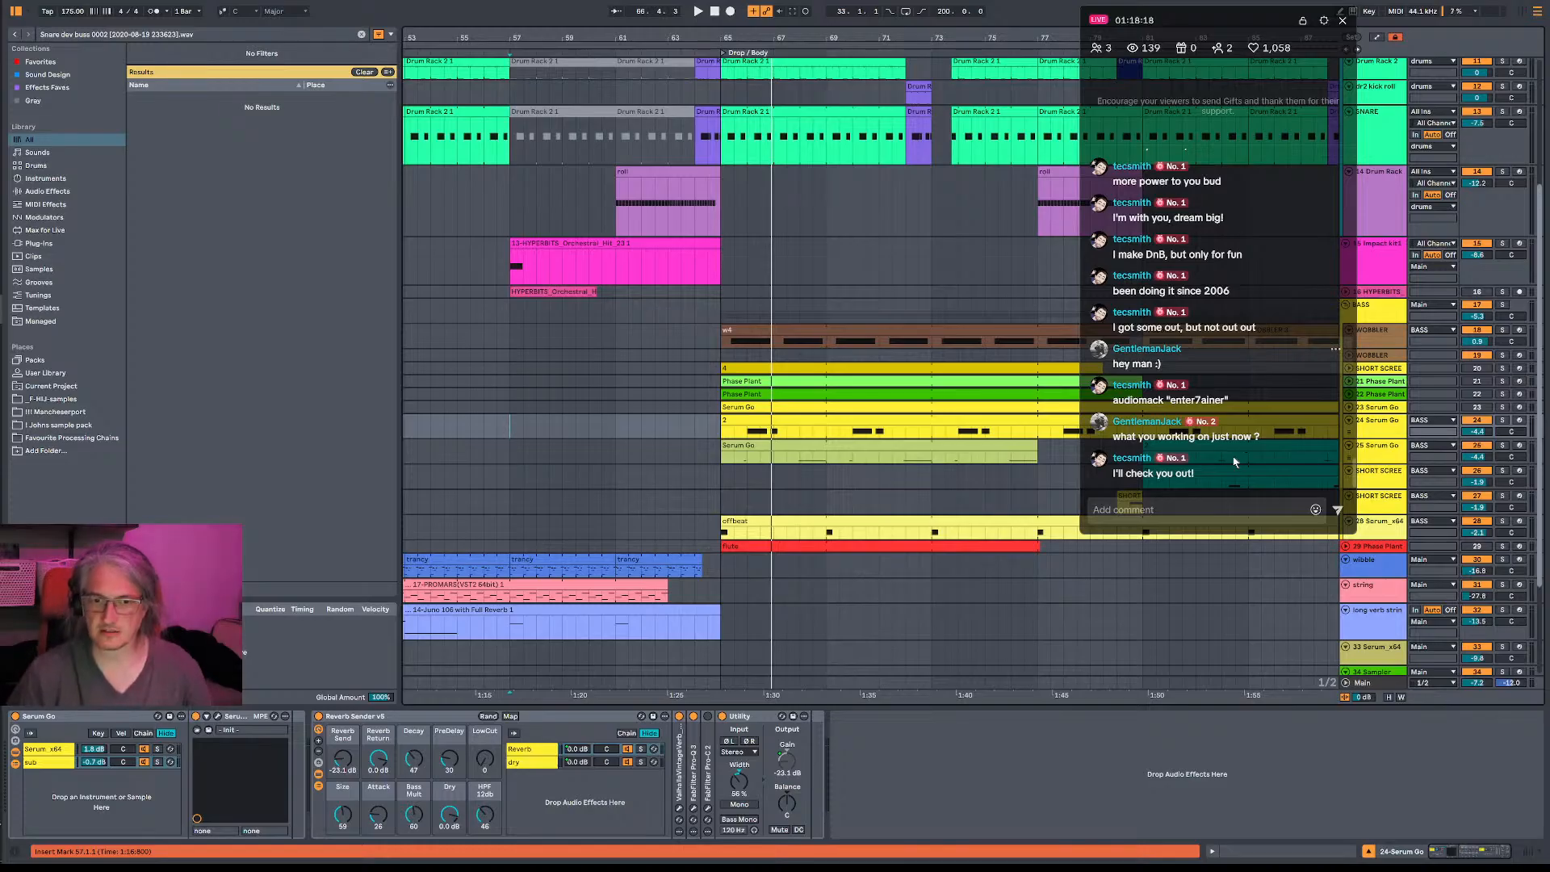
{"action": "left_click", "coordinate": [718, 317]}
{"action": "key", "text": "space"}
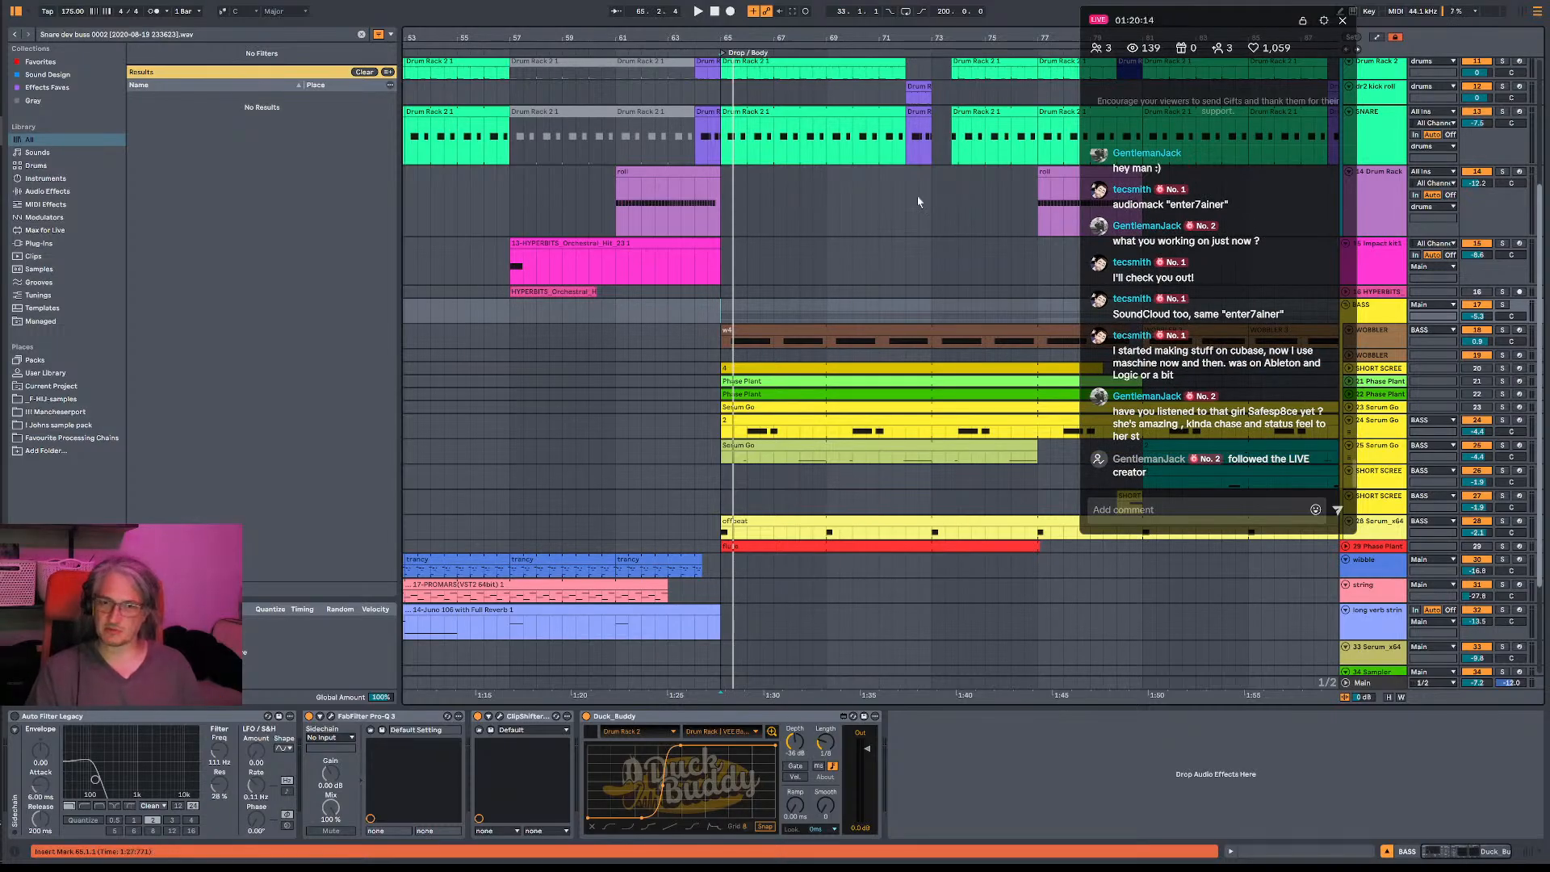
{"action": "scroll", "coordinate": [1244, 267], "scroll_direction": "up", "scroll_amount": 3}
{"action": "scroll", "coordinate": [1257, 233], "scroll_direction": "down", "scroll_amount": 3}
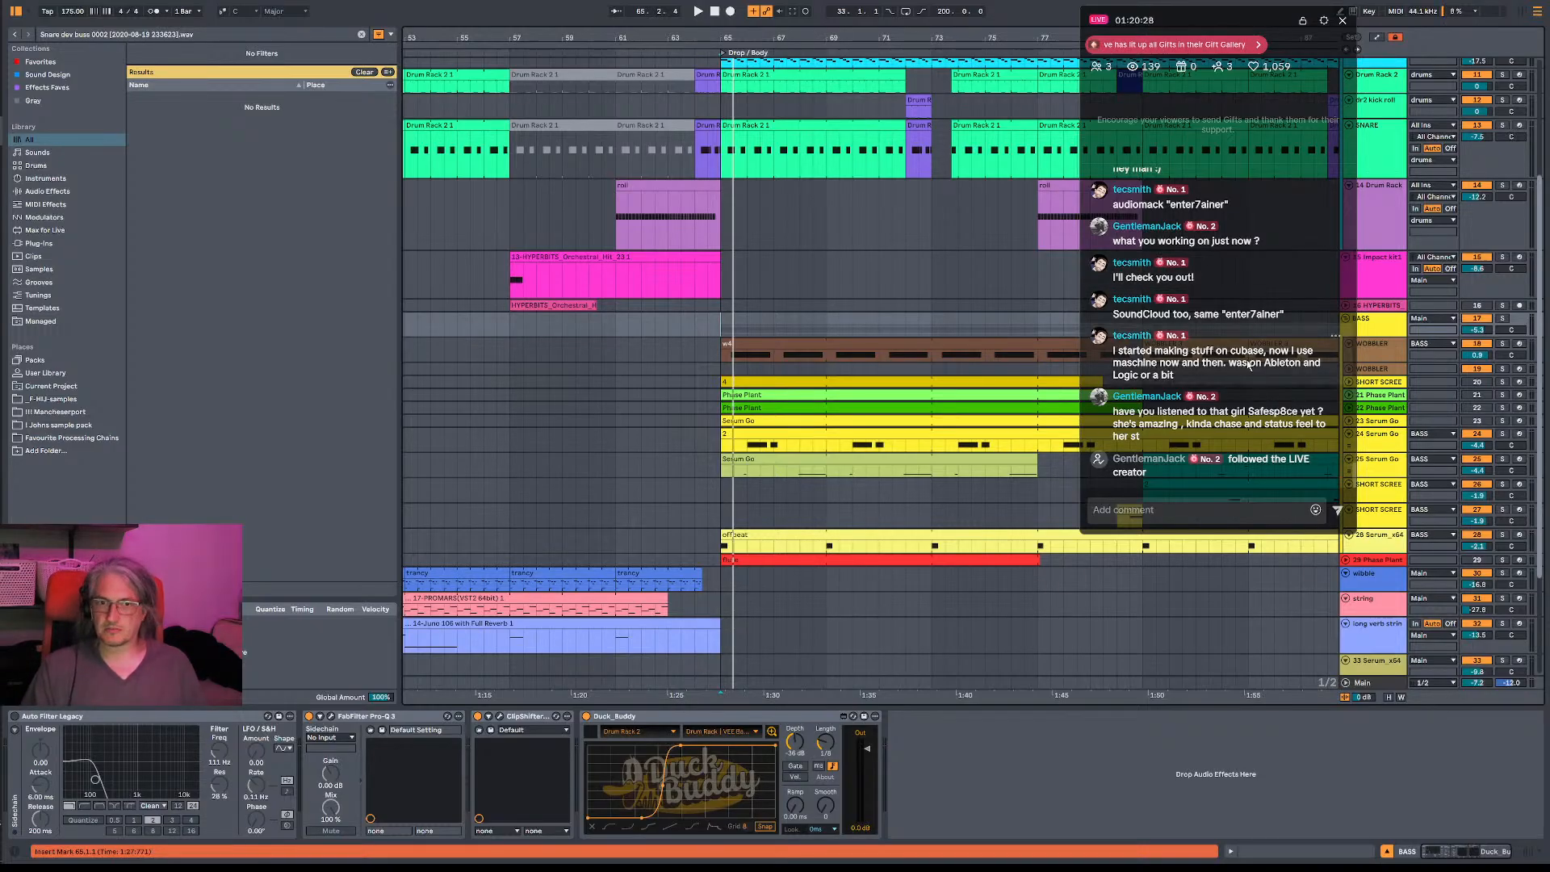
{"action": "scroll", "coordinate": [1261, 318], "scroll_direction": "up", "scroll_amount": 1}
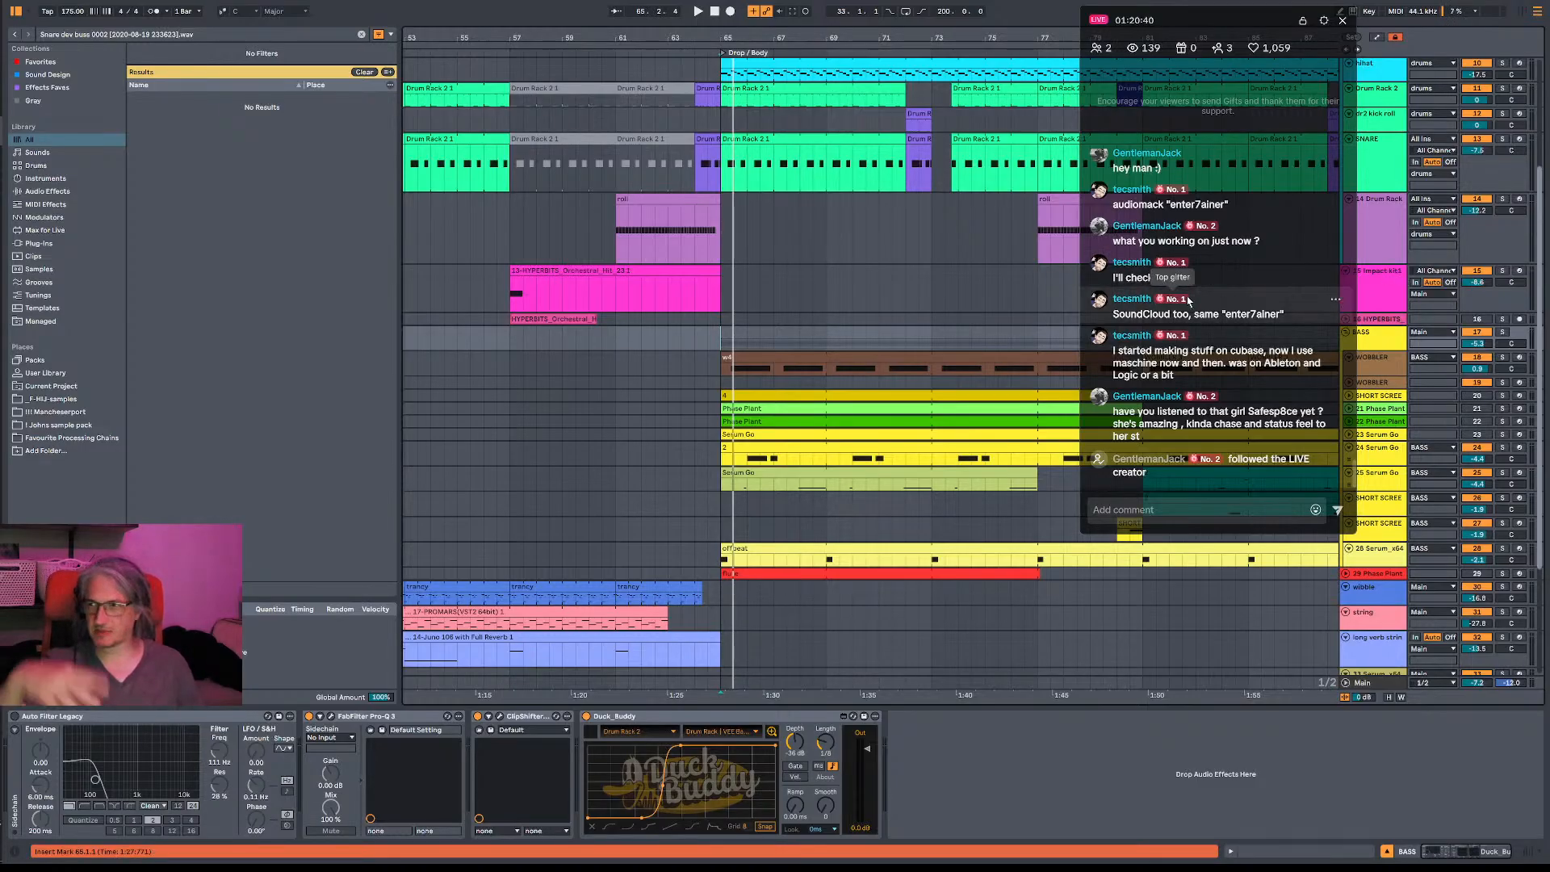
{"action": "scroll", "coordinate": [1187, 301], "scroll_direction": "up", "scroll_amount": 1}
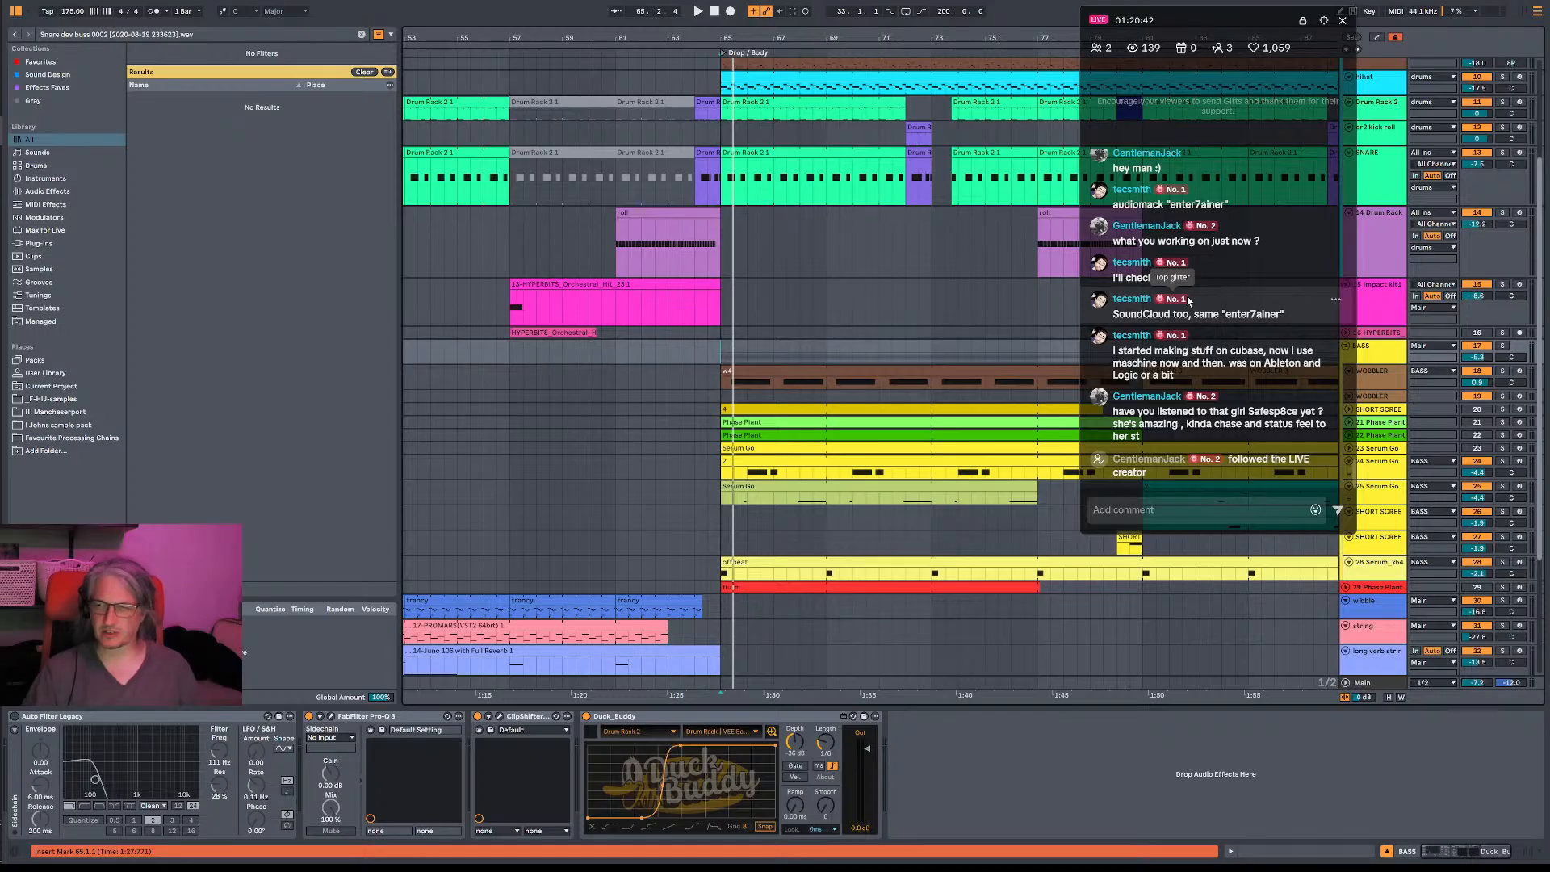
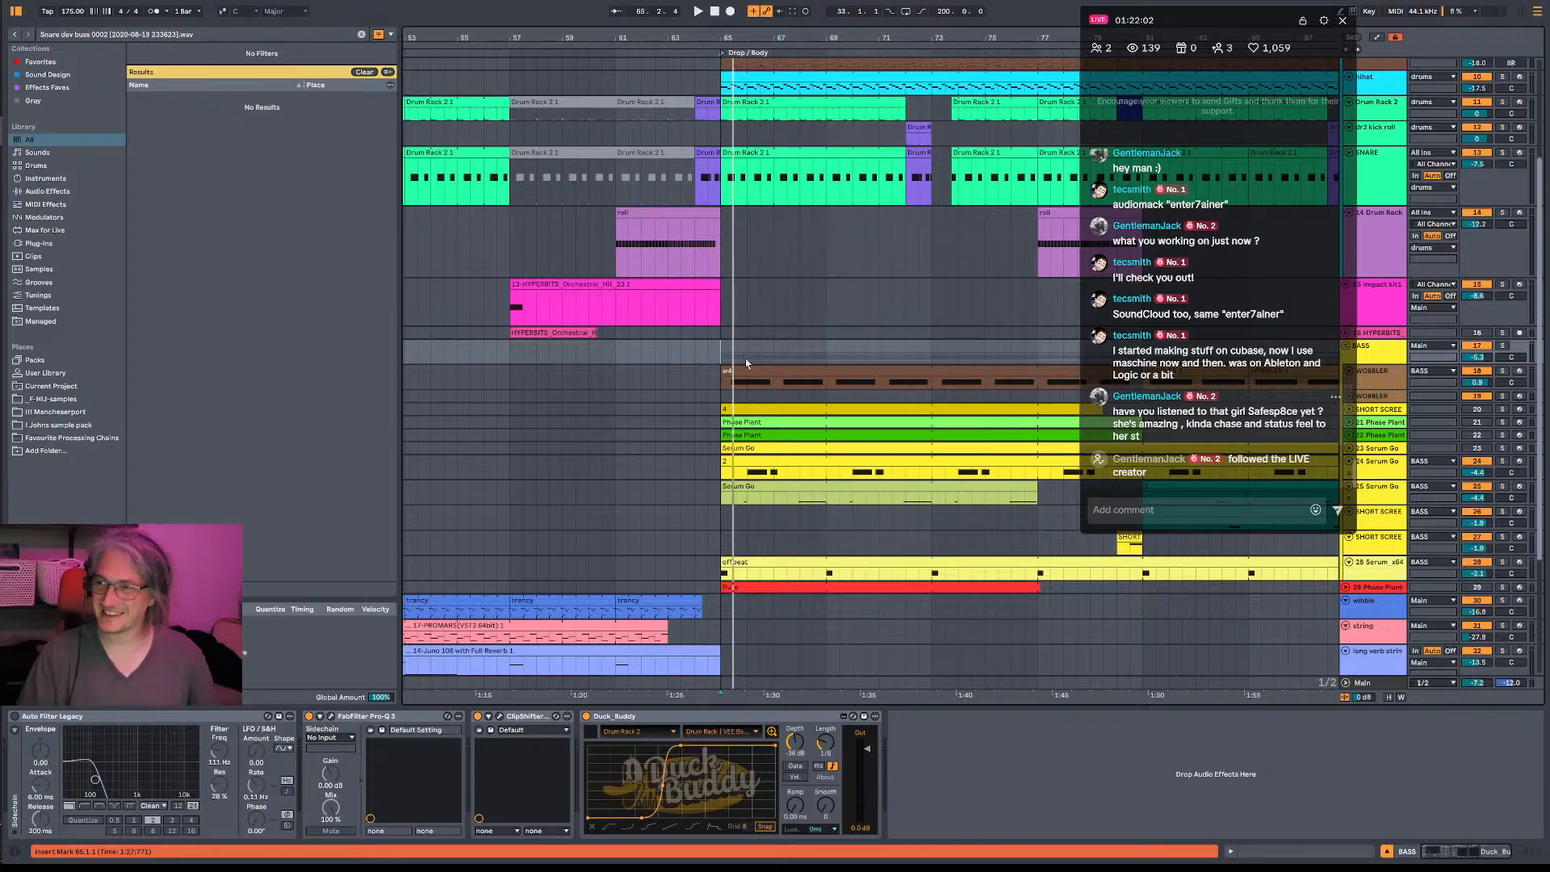
- Replay the drop from bar 65 into bar 69 with the full mix
{"action": "left_click", "coordinate": [712, 361]}
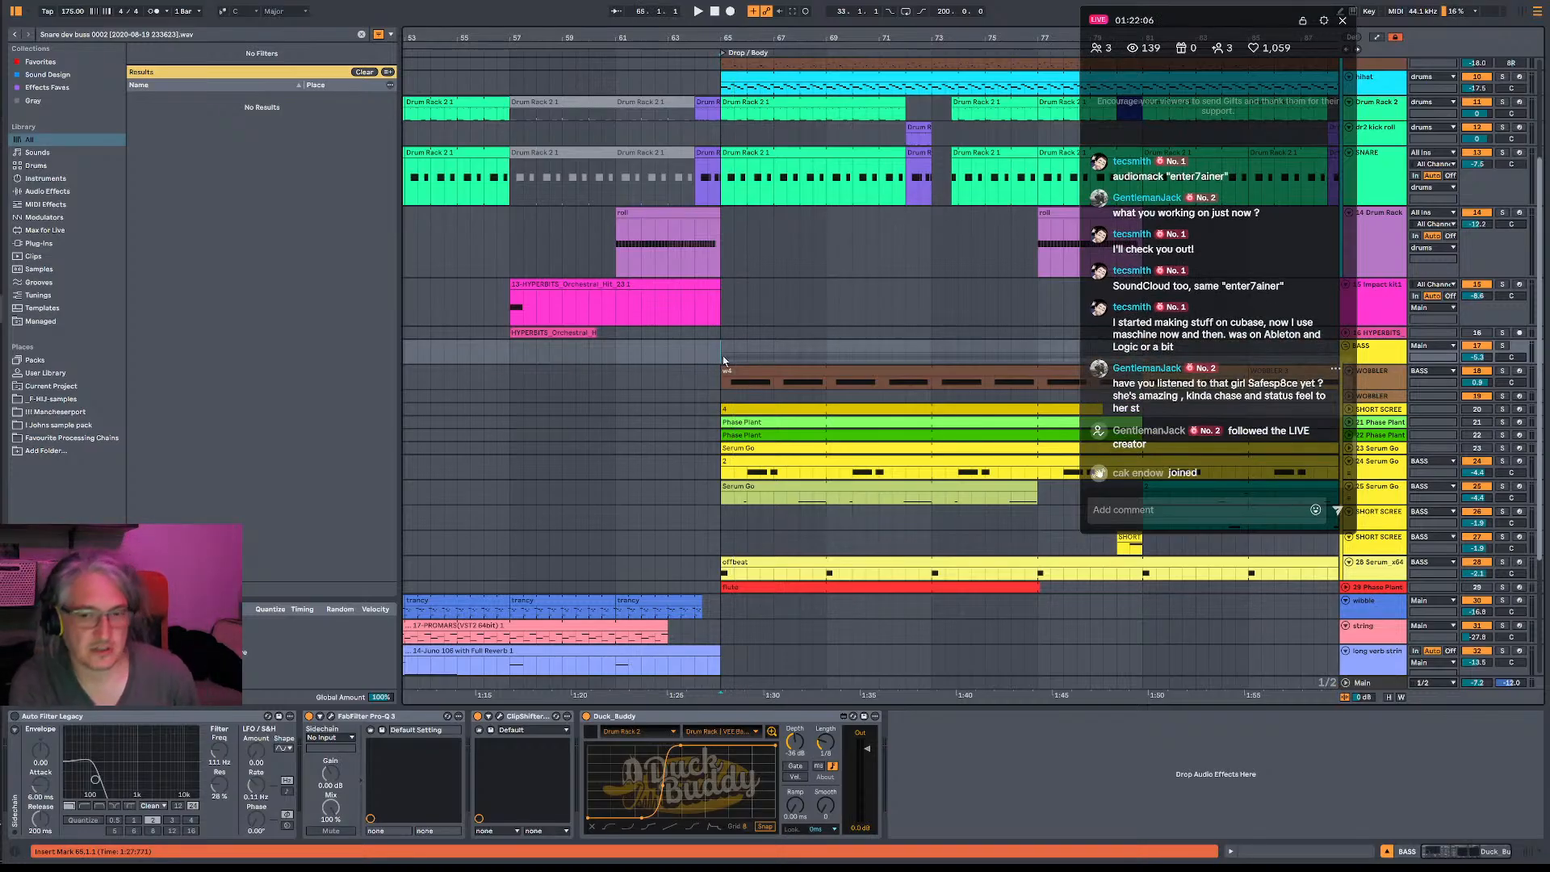
{"action": "key", "text": "space"}
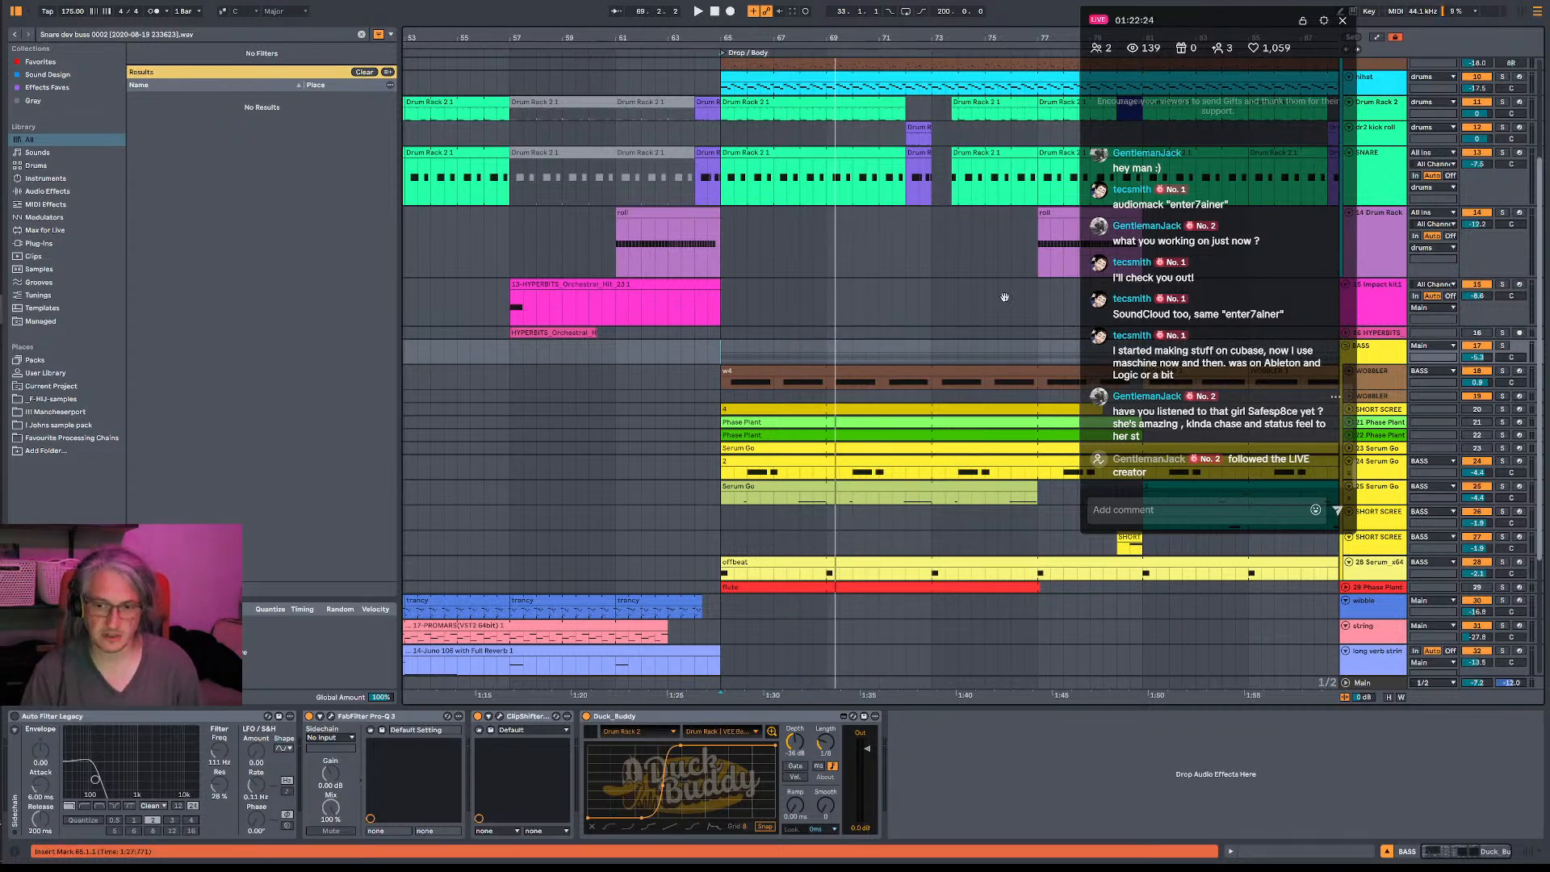
{"action": "key", "text": "ctrl+shift+s"}
{"action": "key", "text": "Escape"}
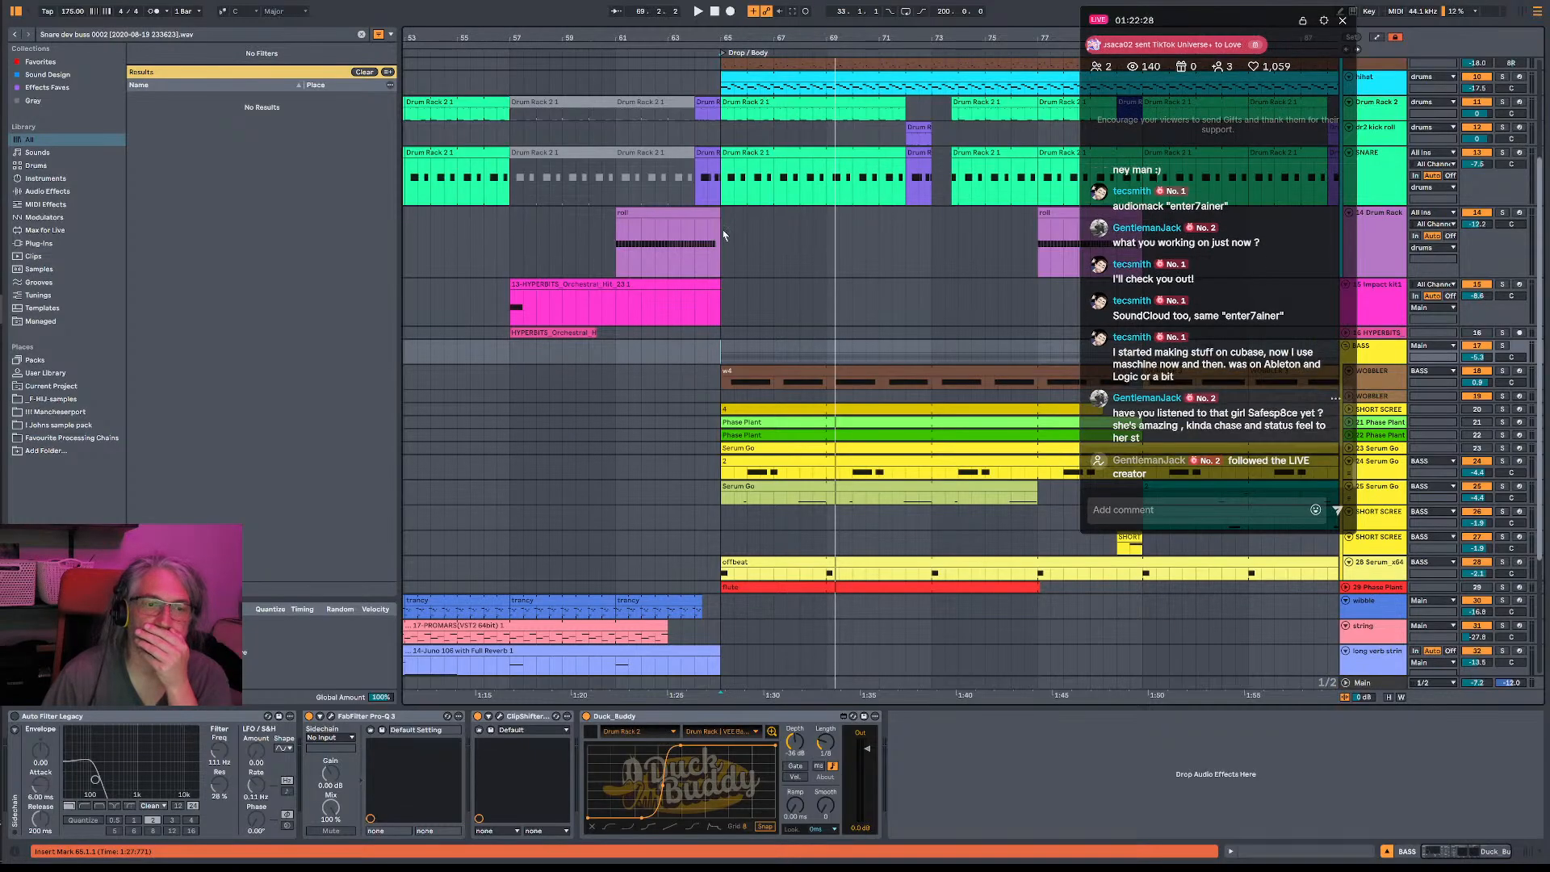
- Select bars 64 to 77 and export the Main output of that range as MP3 only, with PCM encoding turned off
{"action": "left_click_drag", "start_coordinate": [694, 250], "coordinate": [1044, 260]}
{"action": "left_click", "coordinate": [1044, 259]}
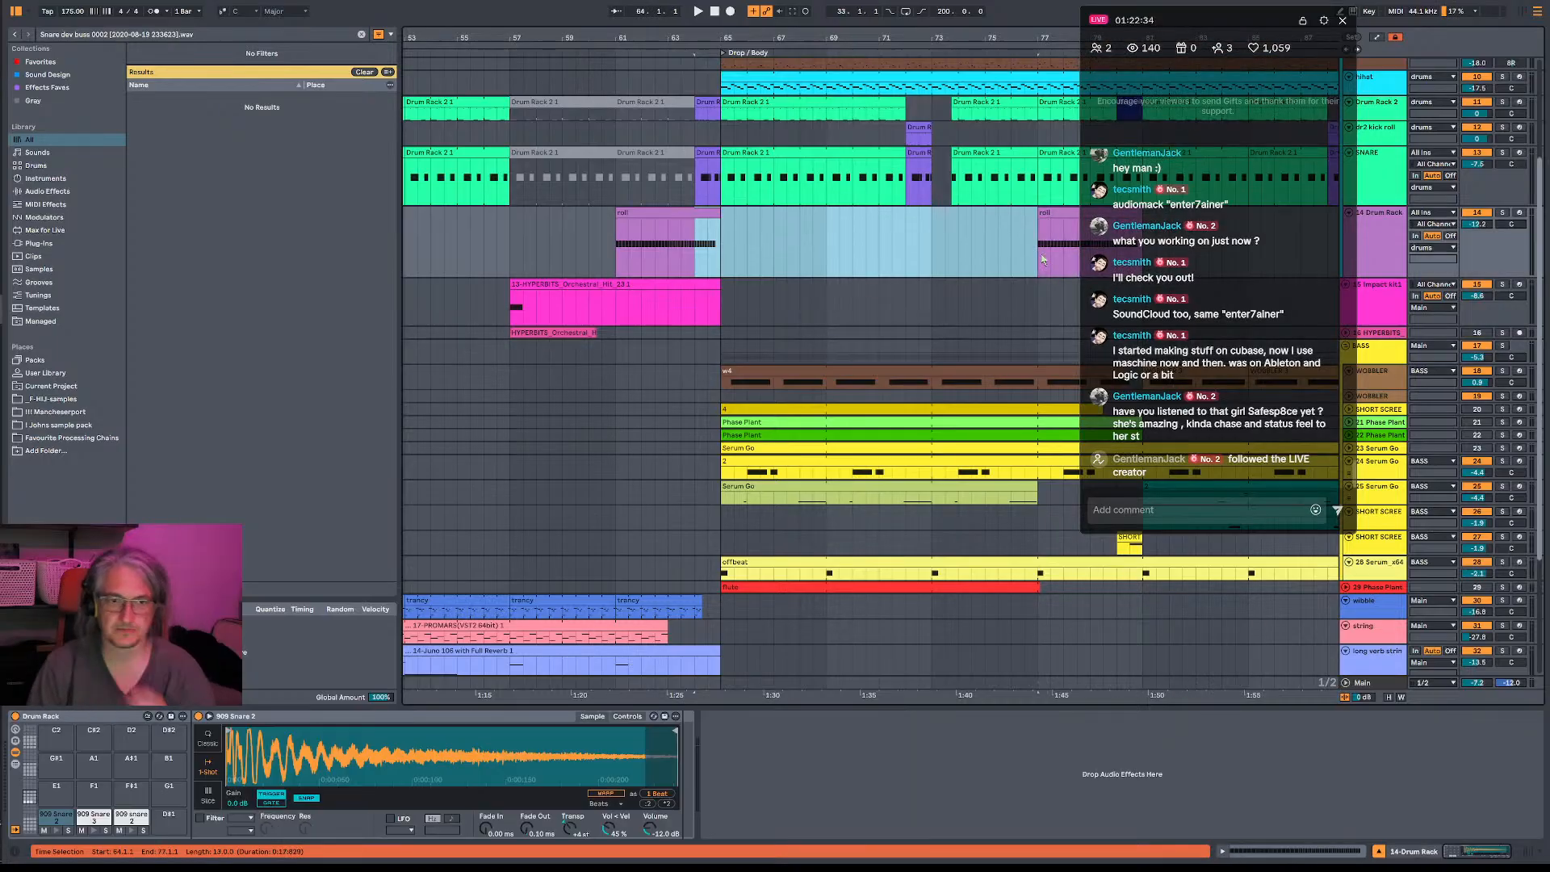
{"action": "key", "text": "ctrl+shift+r"}
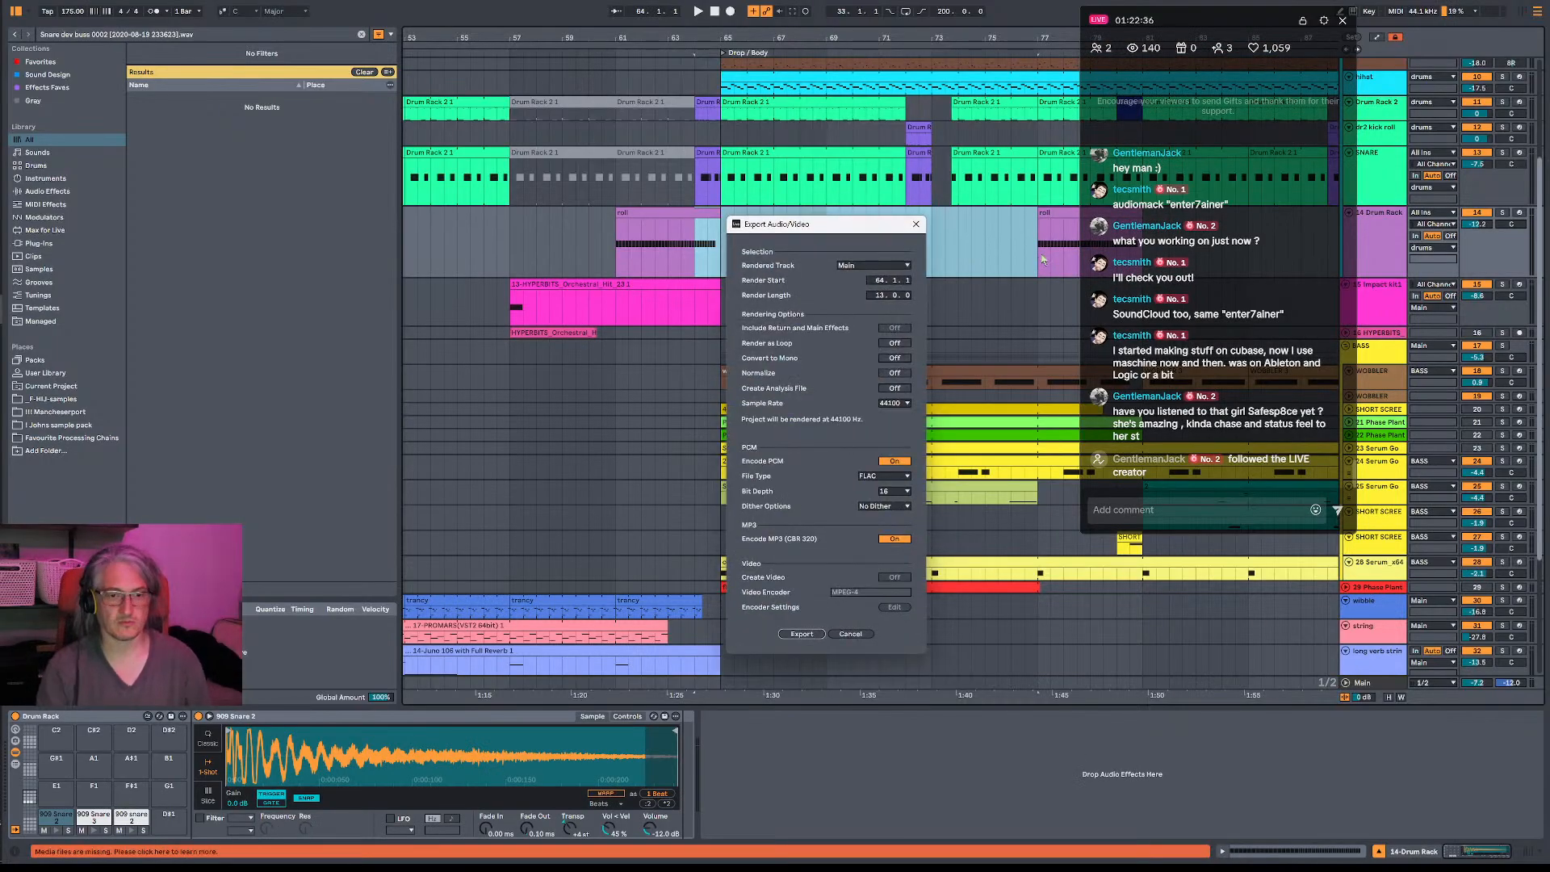
{"action": "left_click", "coordinate": [894, 461]}
{"action": "left_click", "coordinate": [802, 634]}
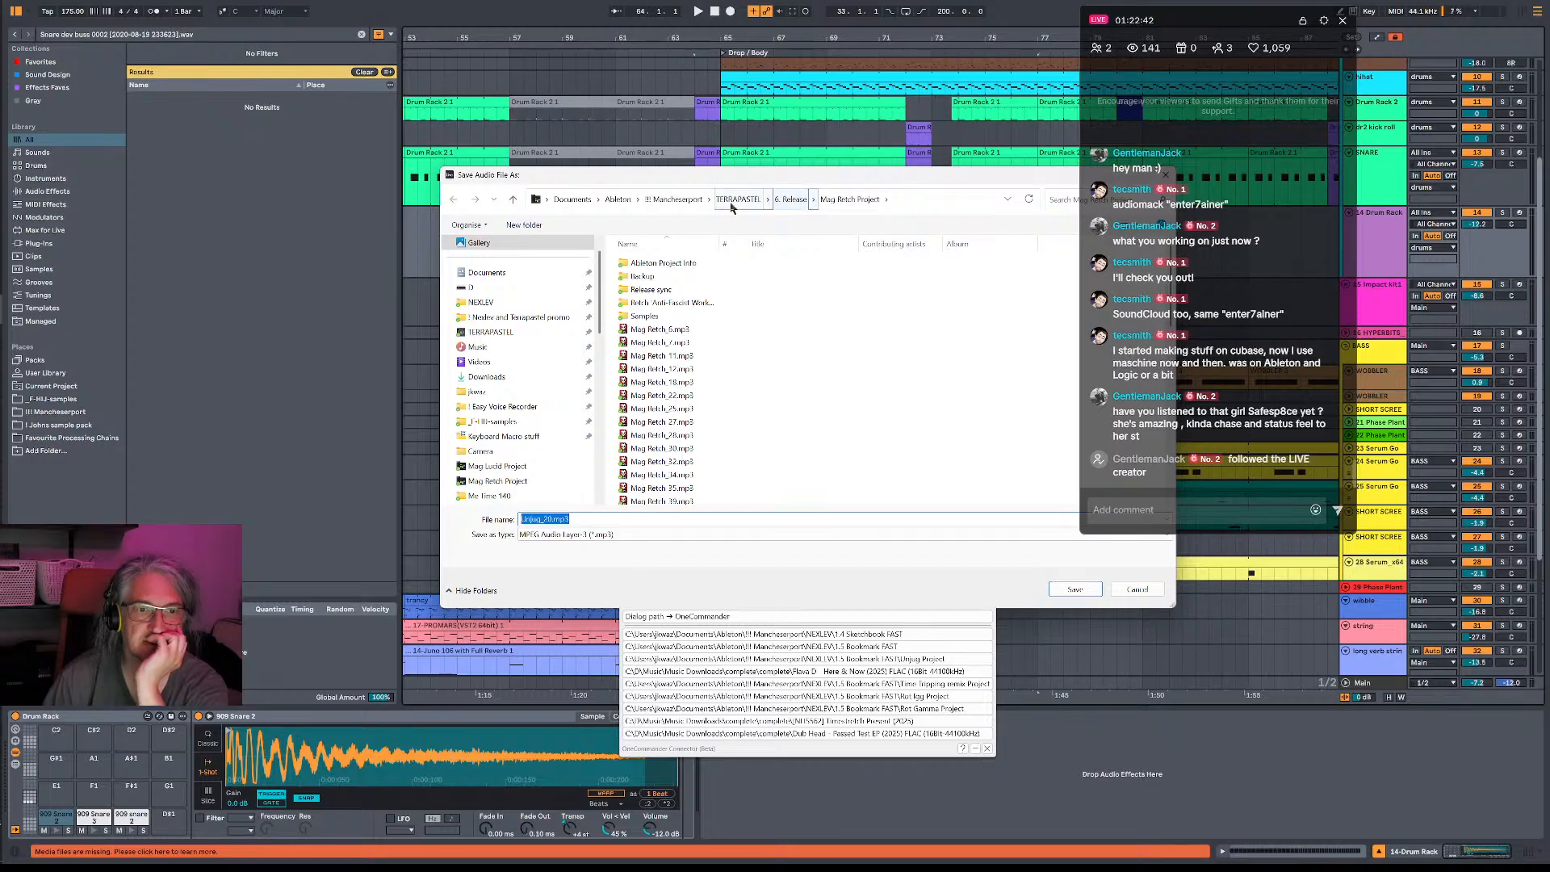
- Save the exported MP3 in the Unjug Project folder inside NEXLEV's 1.5 Bookmark FAST folder
{"action": "left_click", "coordinate": [737, 200]}
{"action": "left_click", "coordinate": [696, 202]}
{"action": "double_click", "coordinate": [659, 265]}
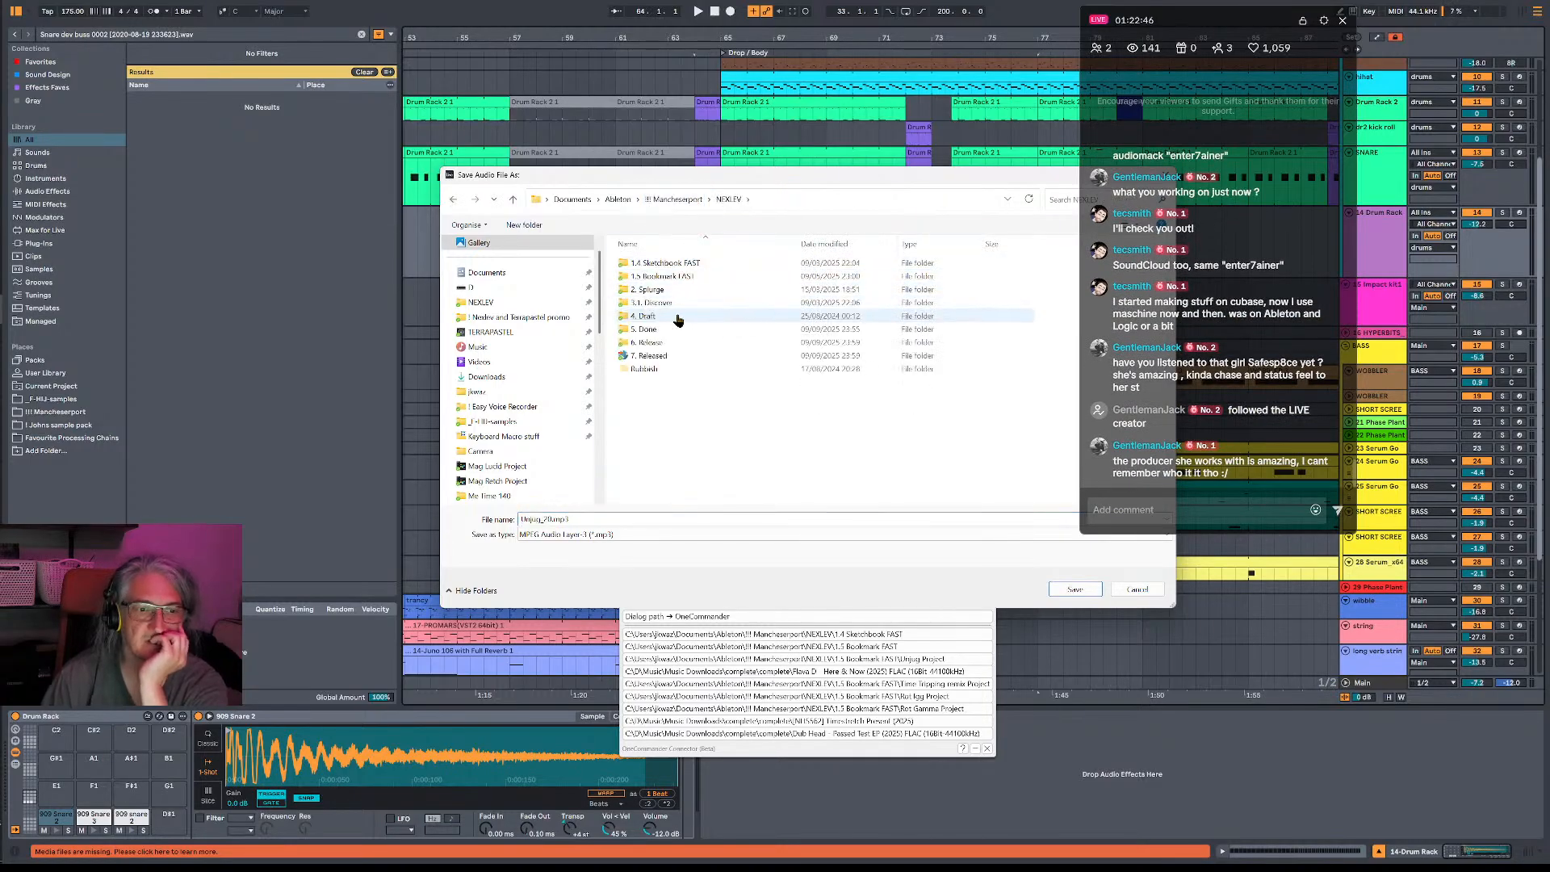
{"action": "double_click", "coordinate": [646, 276]}
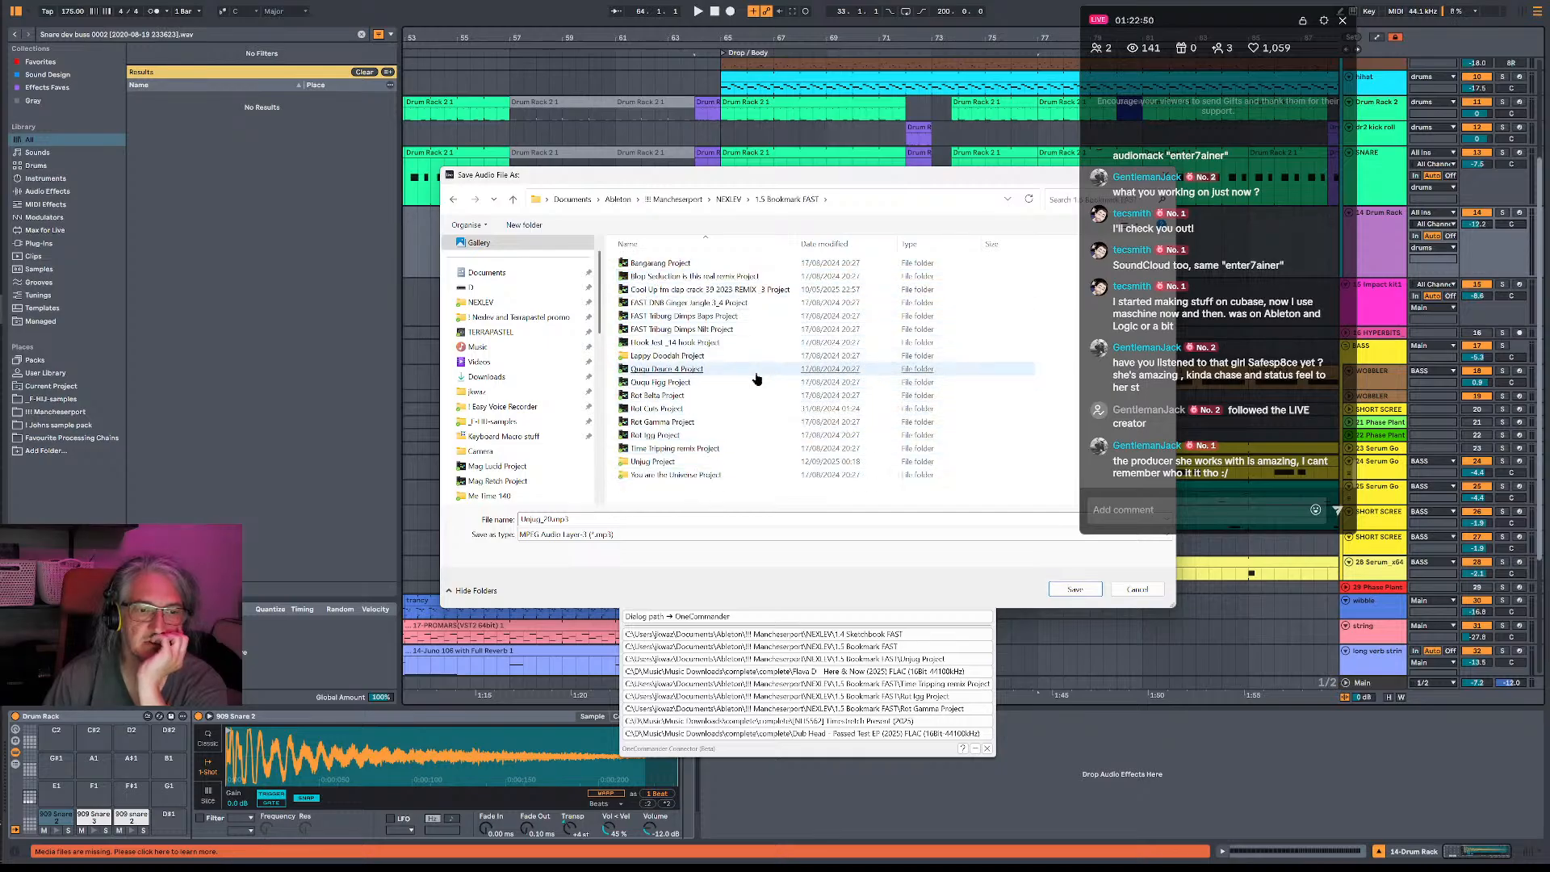
{"action": "left_click", "coordinate": [728, 201]}
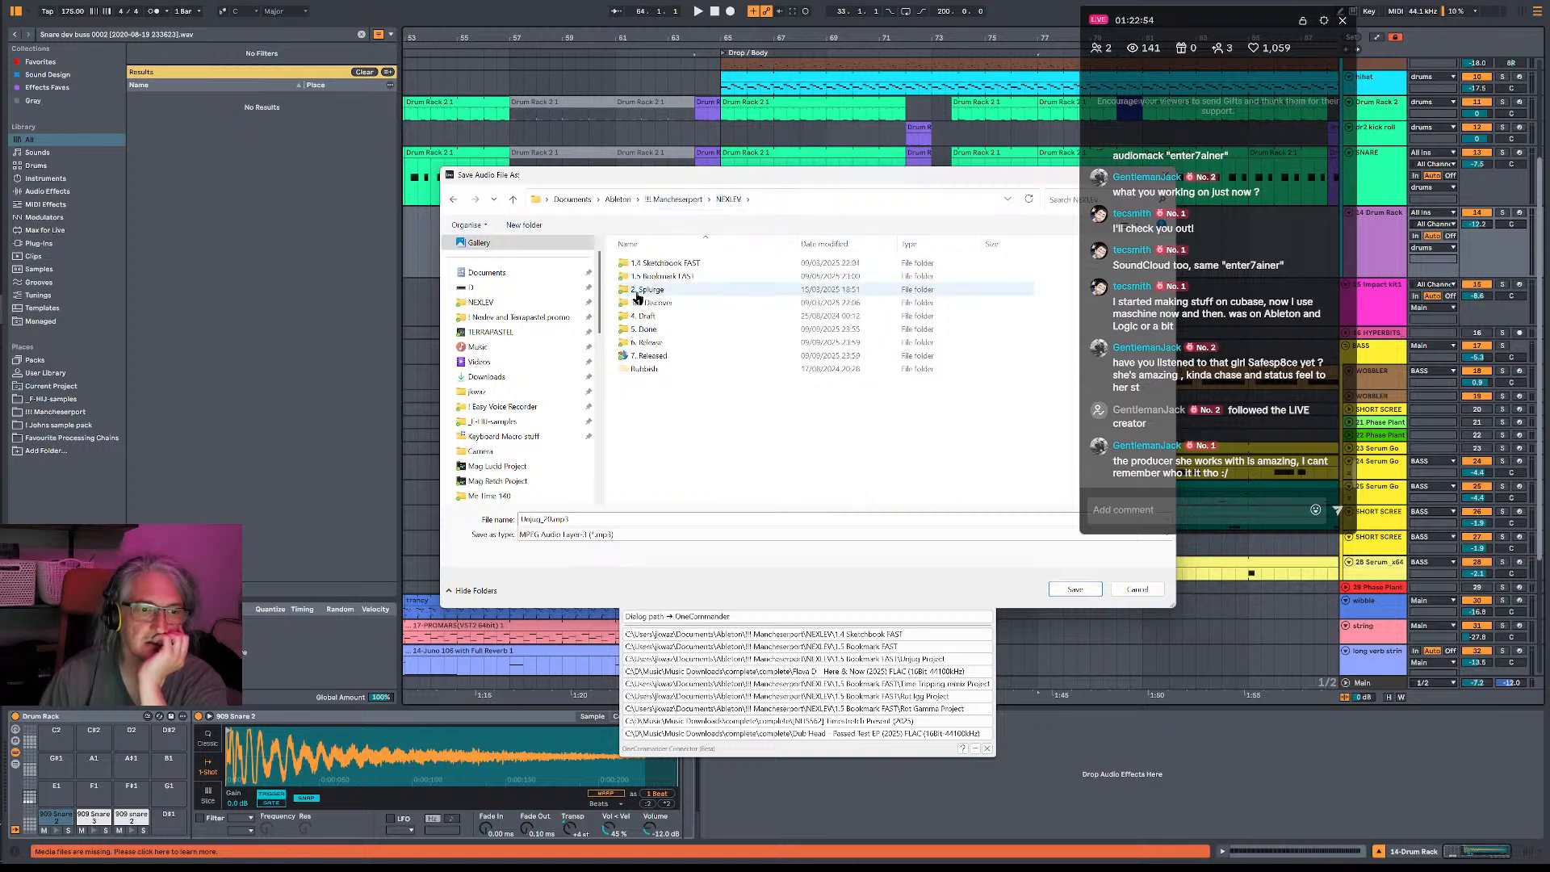
{"action": "double_click", "coordinate": [663, 277]}
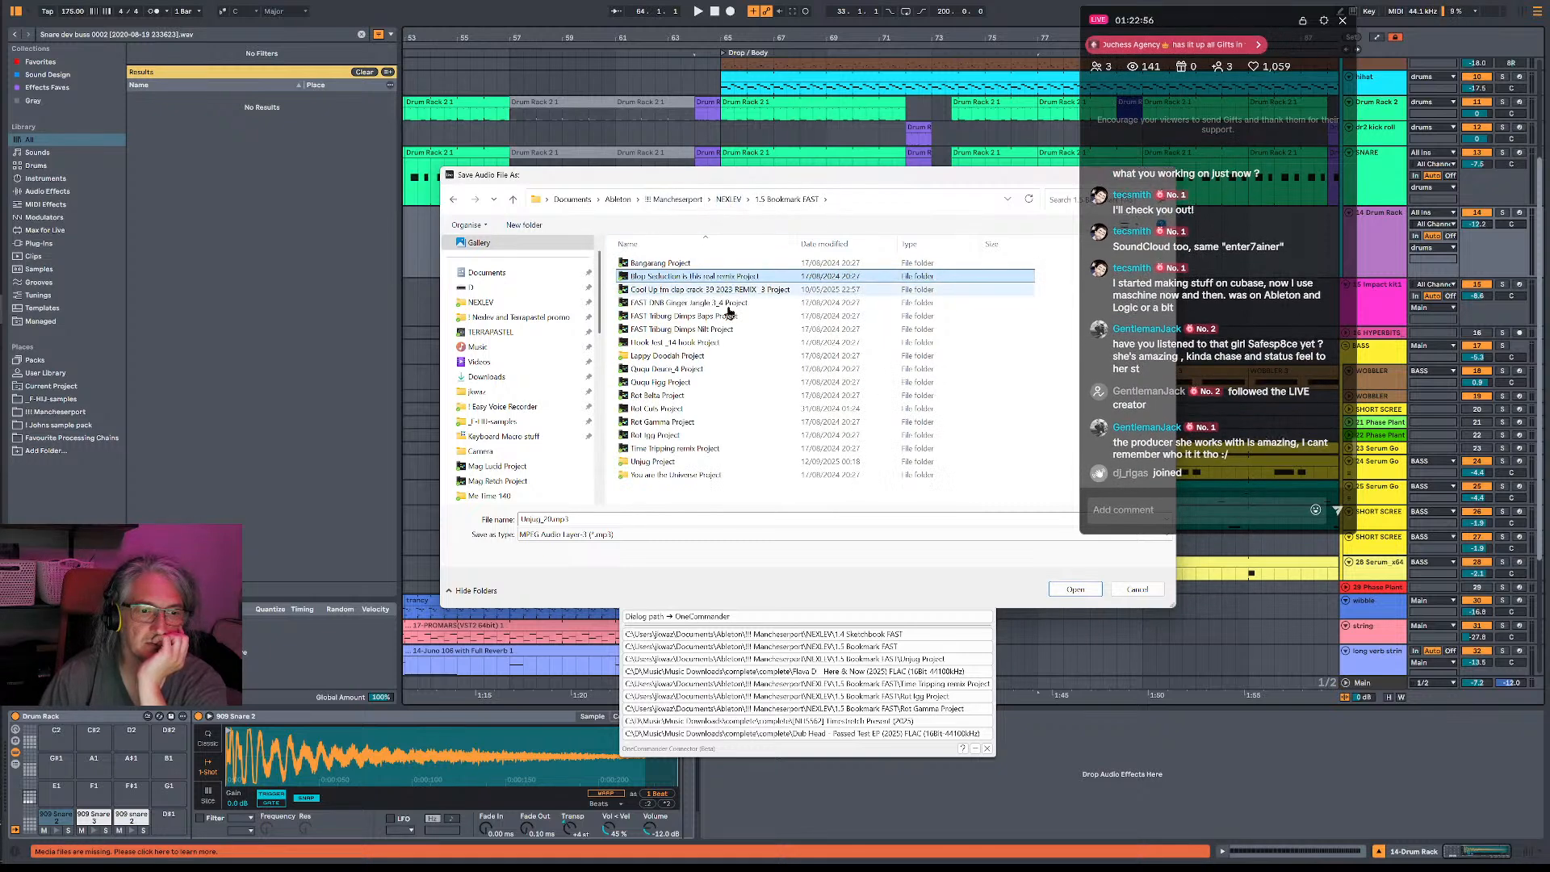
{"action": "left_click", "coordinate": [807, 369]}
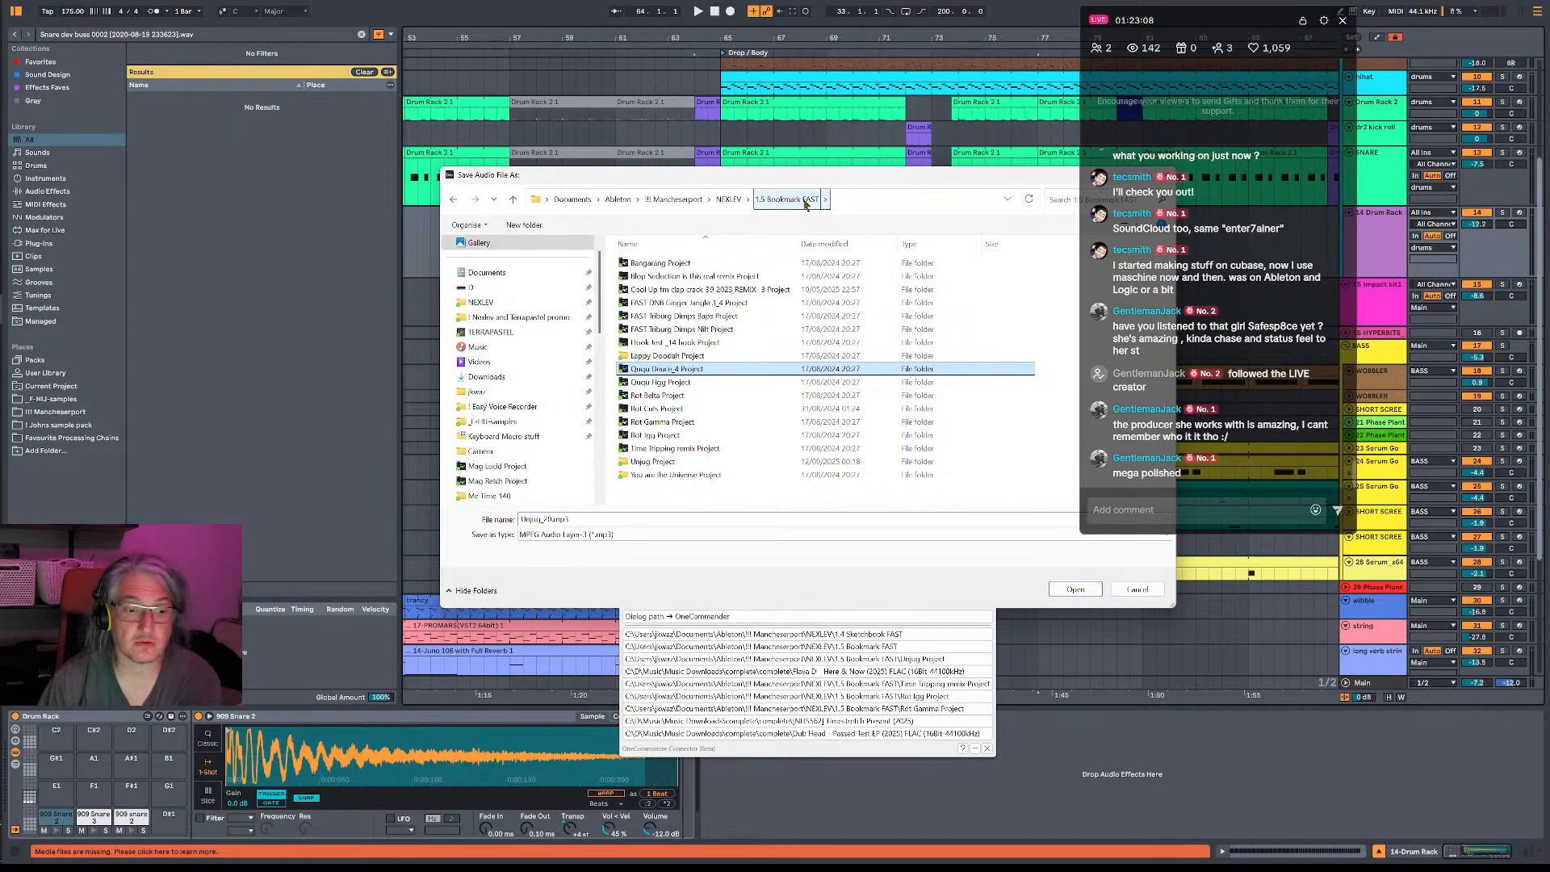
{"action": "double_click", "coordinate": [694, 462]}
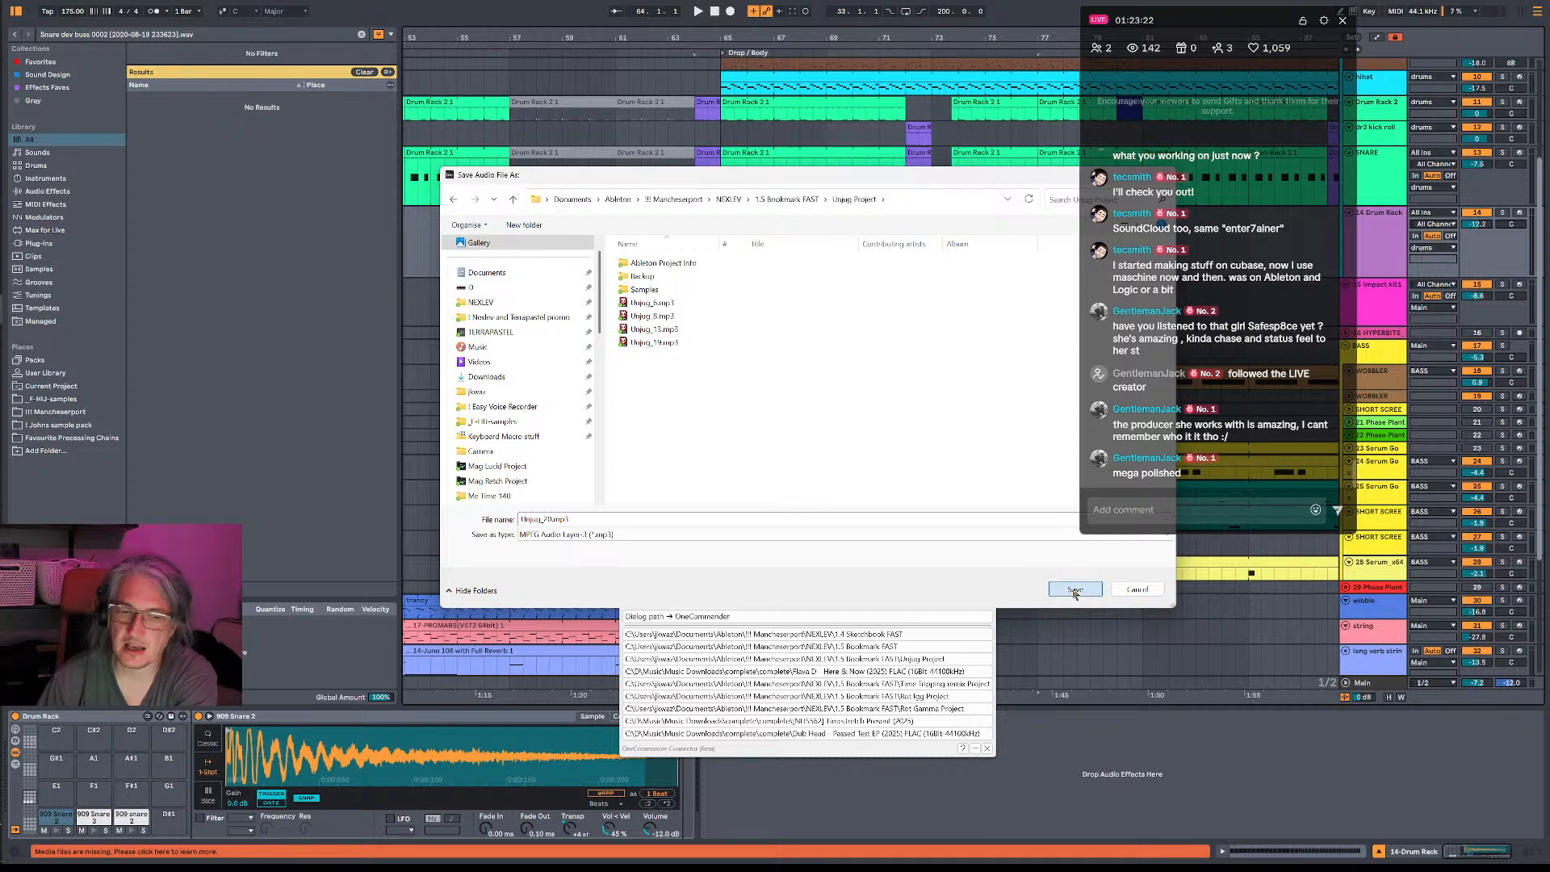
{"action": "left_click", "coordinate": [1076, 590]}
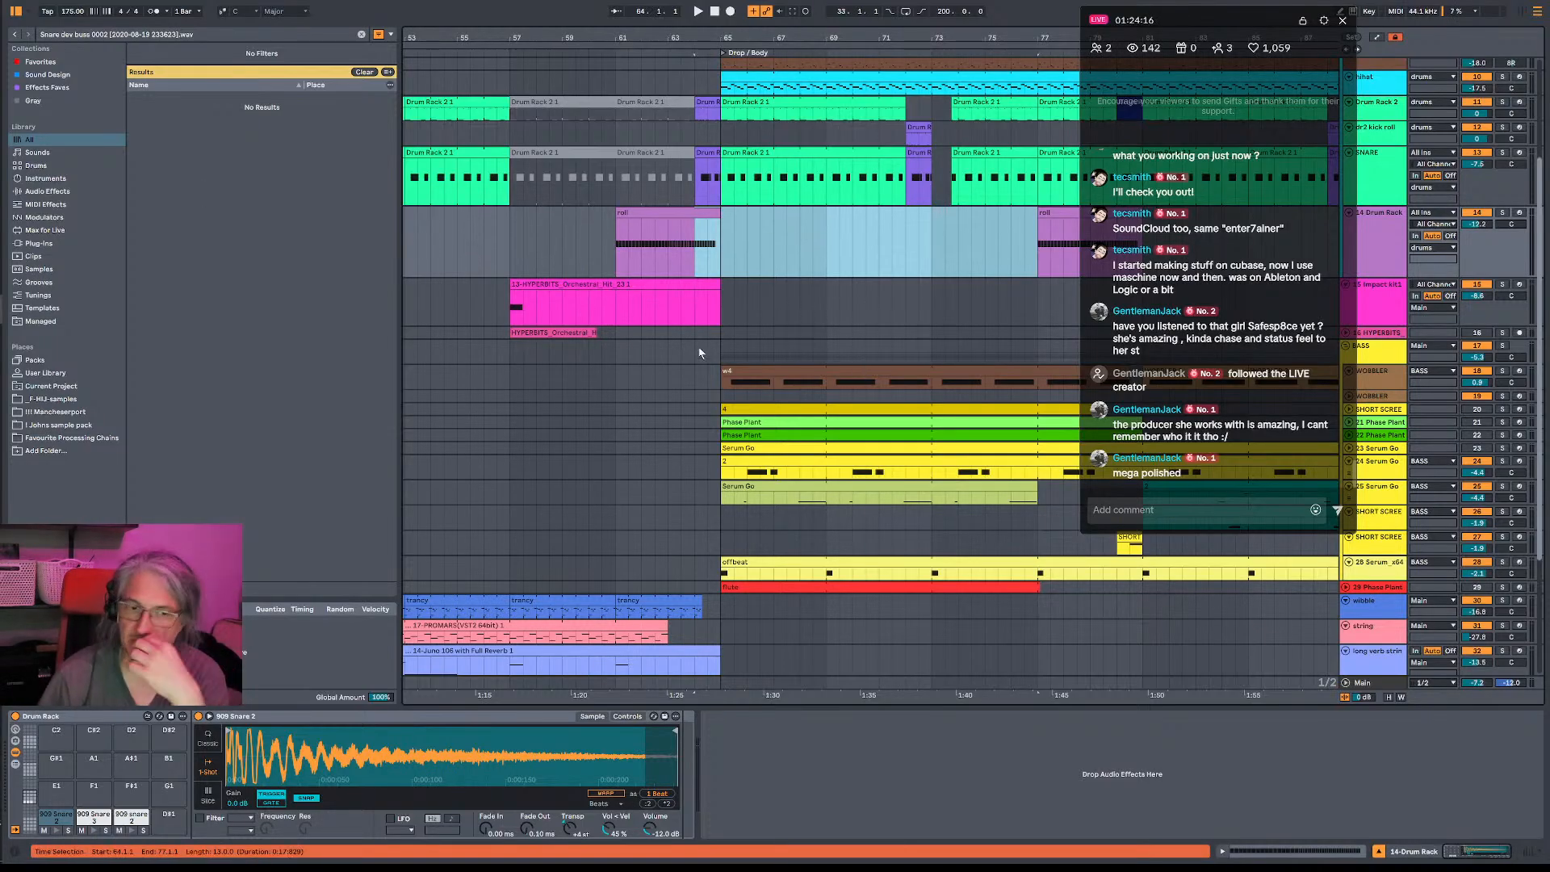
- Move the brown WOBBLER track containing the drop clip below the muted Serum Go track in the BASS group
{"action": "left_click", "coordinate": [731, 342]}
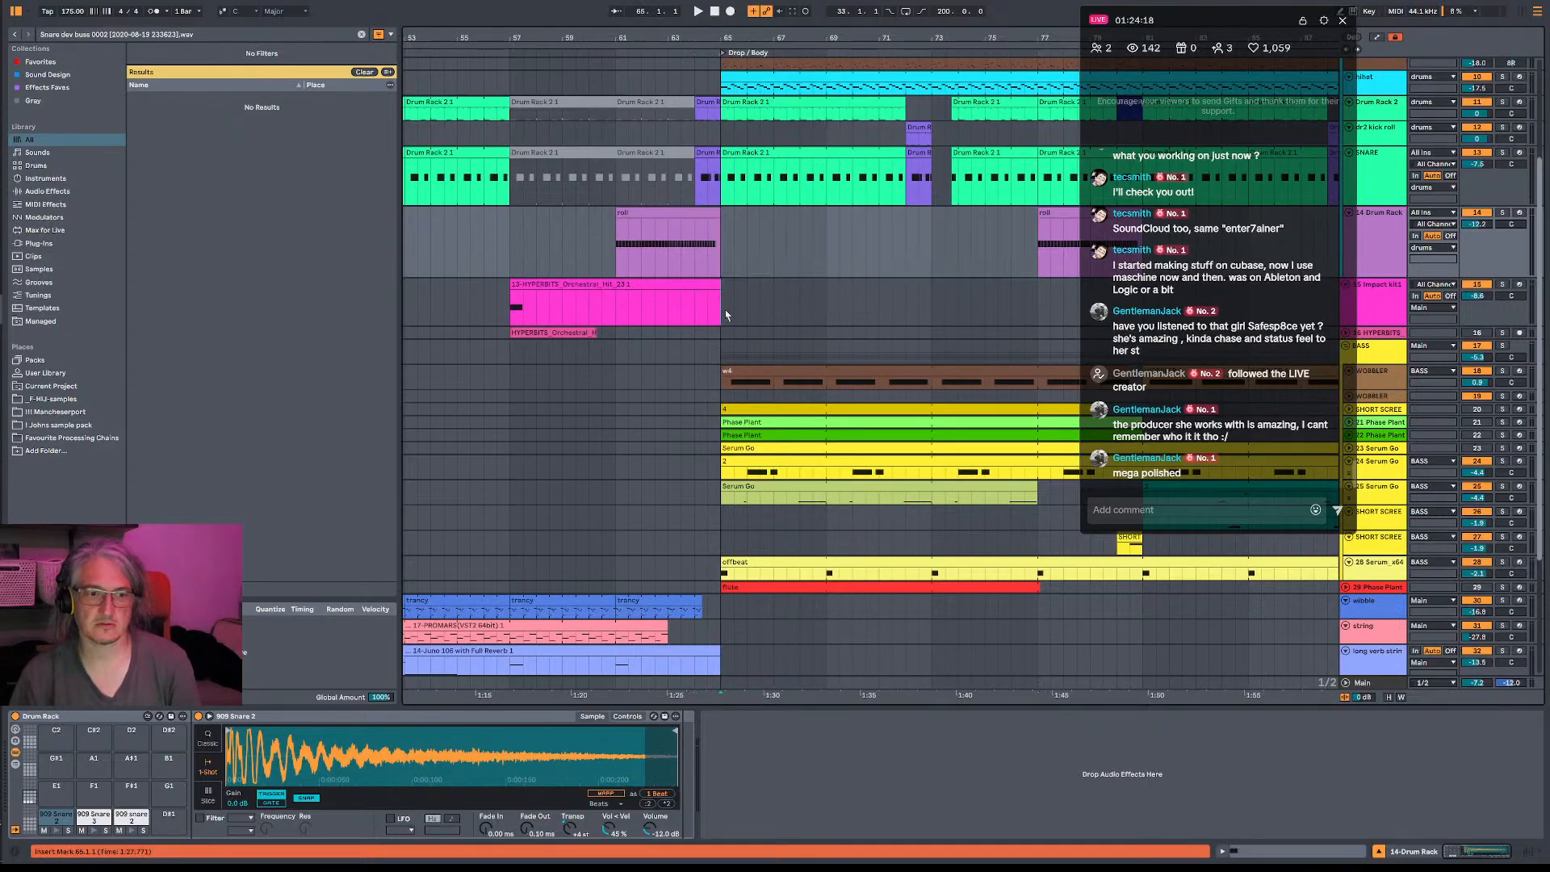
{"action": "left_click_drag", "start_coordinate": [730, 342], "coordinate": [854, 435]}
{"action": "left_click", "coordinate": [1373, 380]}
{"action": "left_click_drag", "start_coordinate": [1373, 379], "coordinate": [1394, 452]}
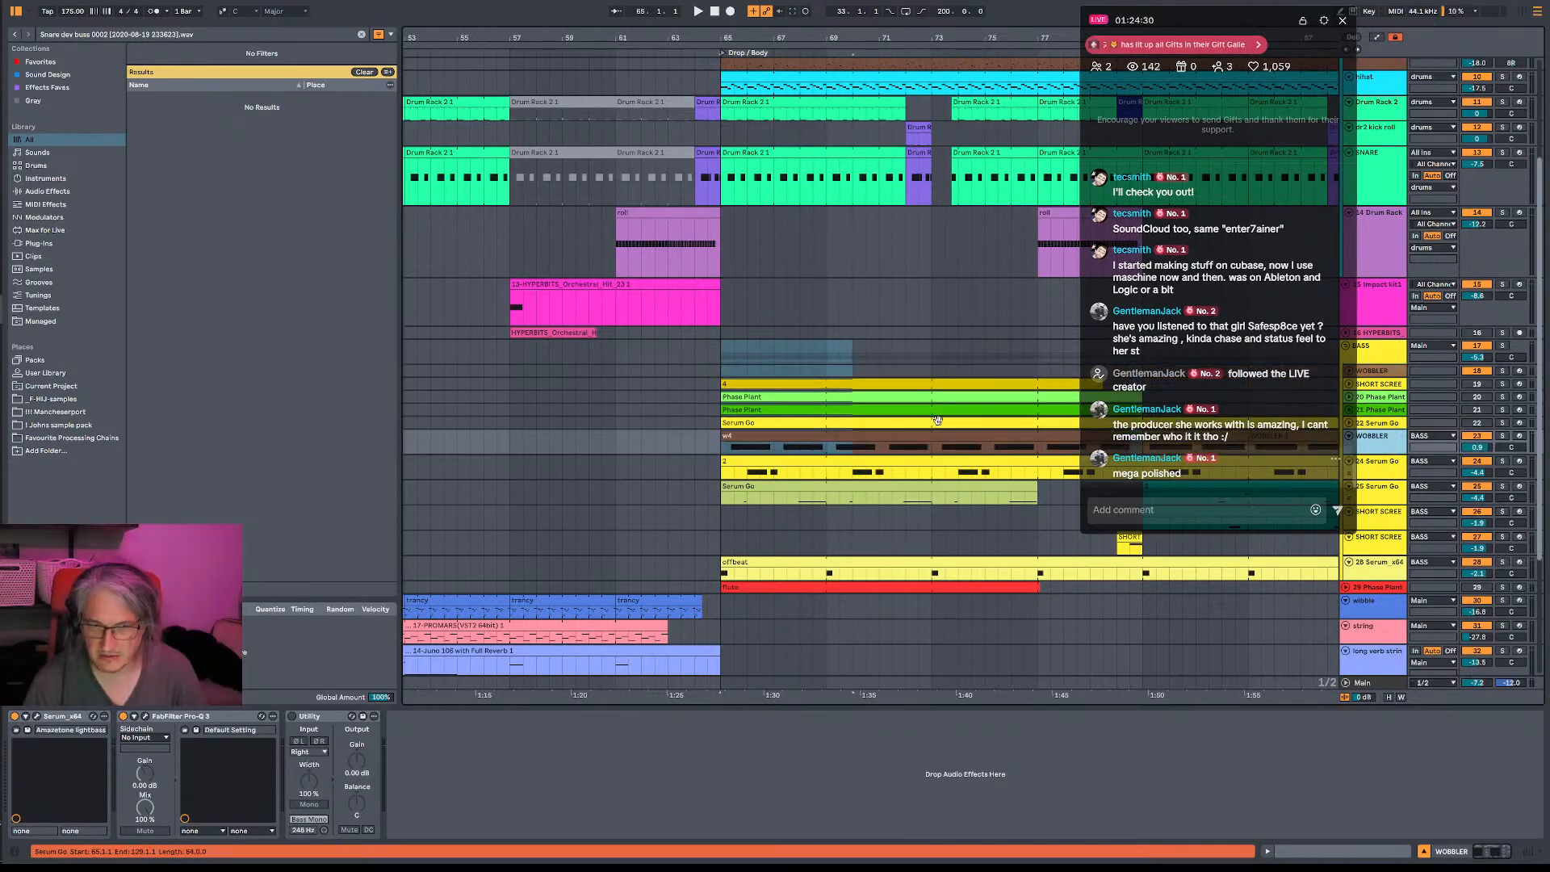
- Check the notes of the red 29-Phase Plant clip, and clear the bass tracks above the offbeat track from bar 65 to 77
{"action": "left_click_drag", "start_coordinate": [723, 368], "coordinate": [1066, 592]}
{"action": "left_click", "coordinate": [1065, 591]}
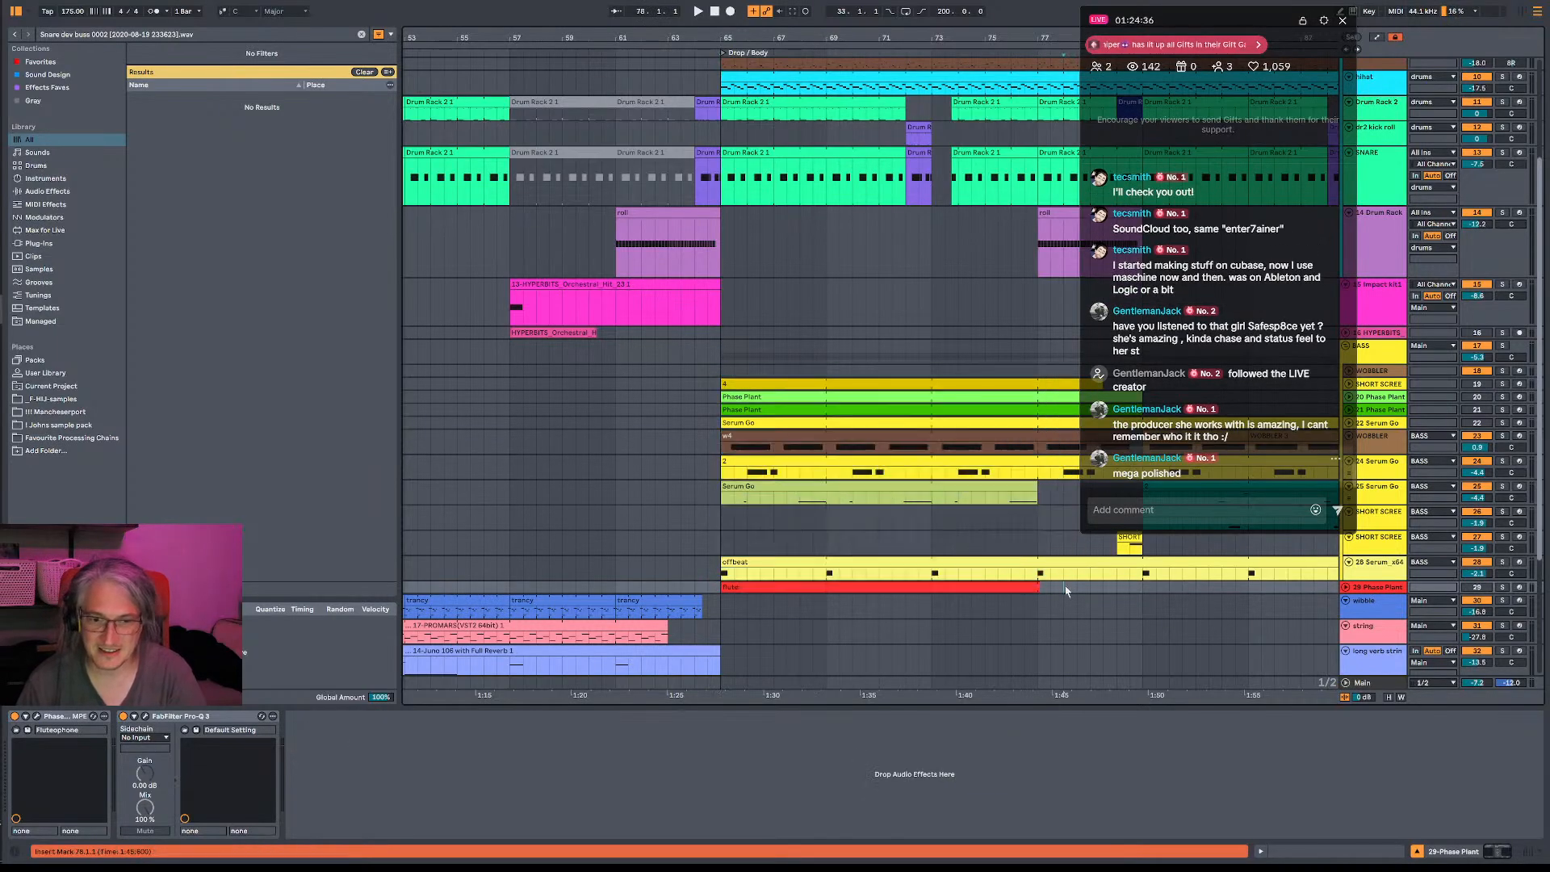
{"action": "double_click", "coordinate": [775, 589]}
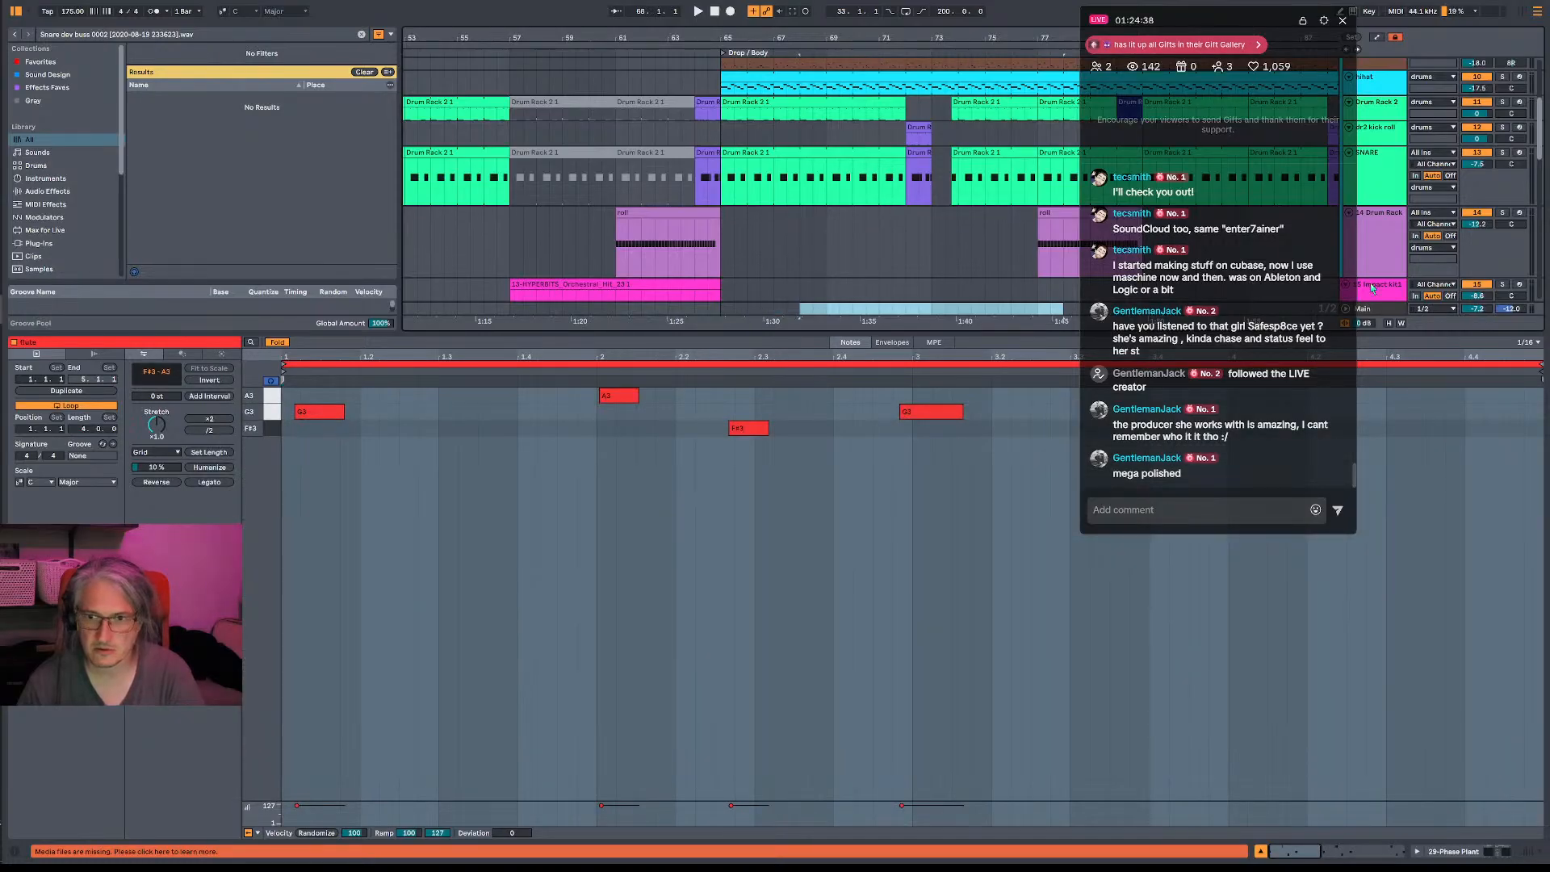
{"action": "left_click", "coordinate": [1373, 288]}
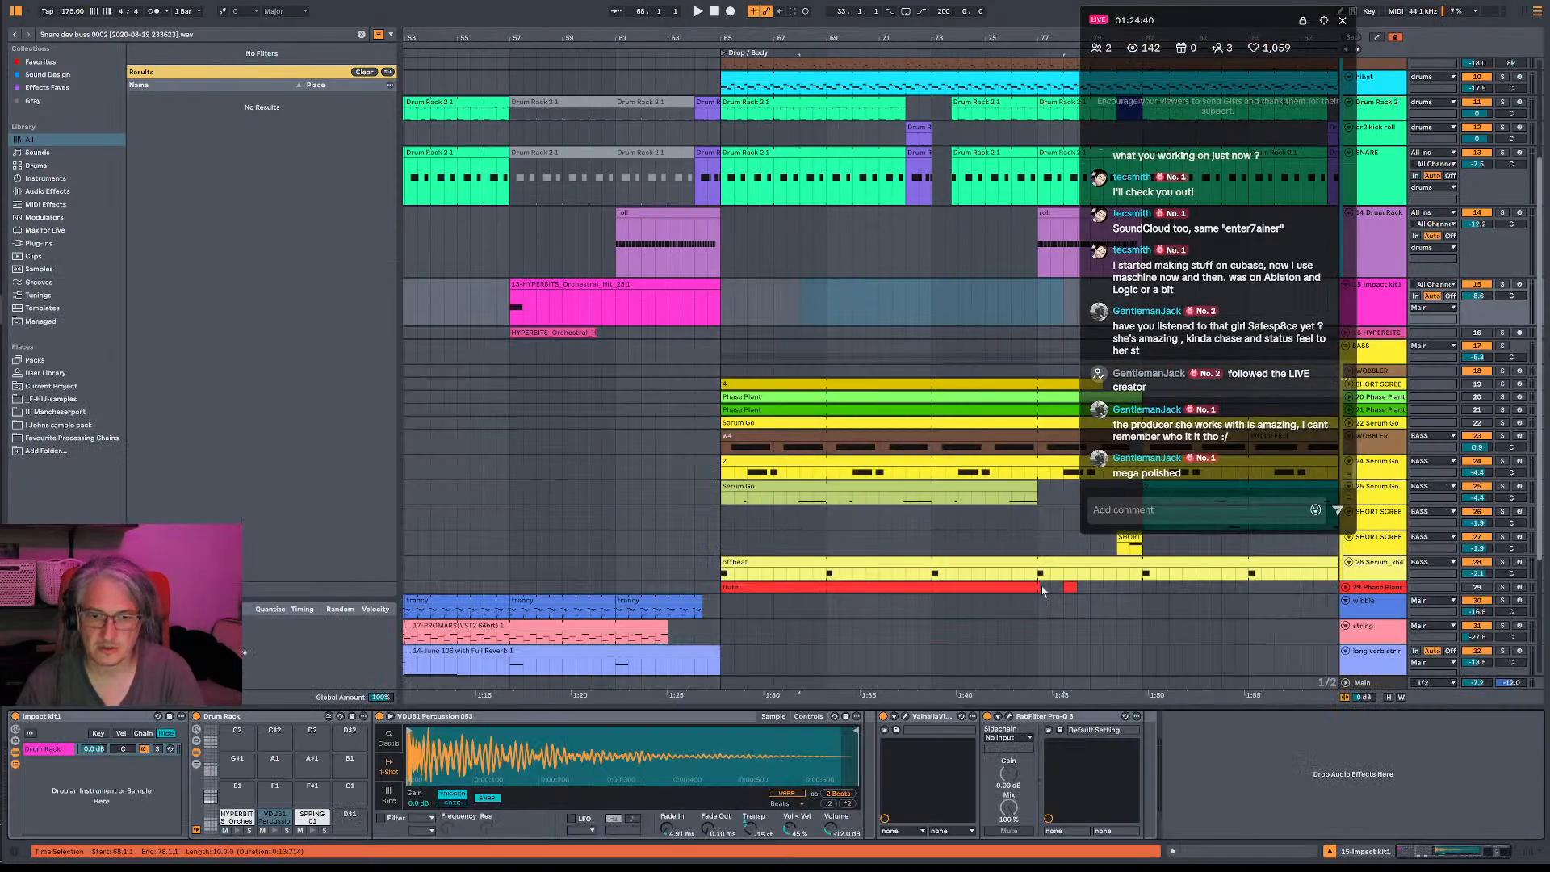
{"action": "left_click_drag", "start_coordinate": [1042, 545], "coordinate": [716, 387]}
{"action": "key", "text": "Delete"}
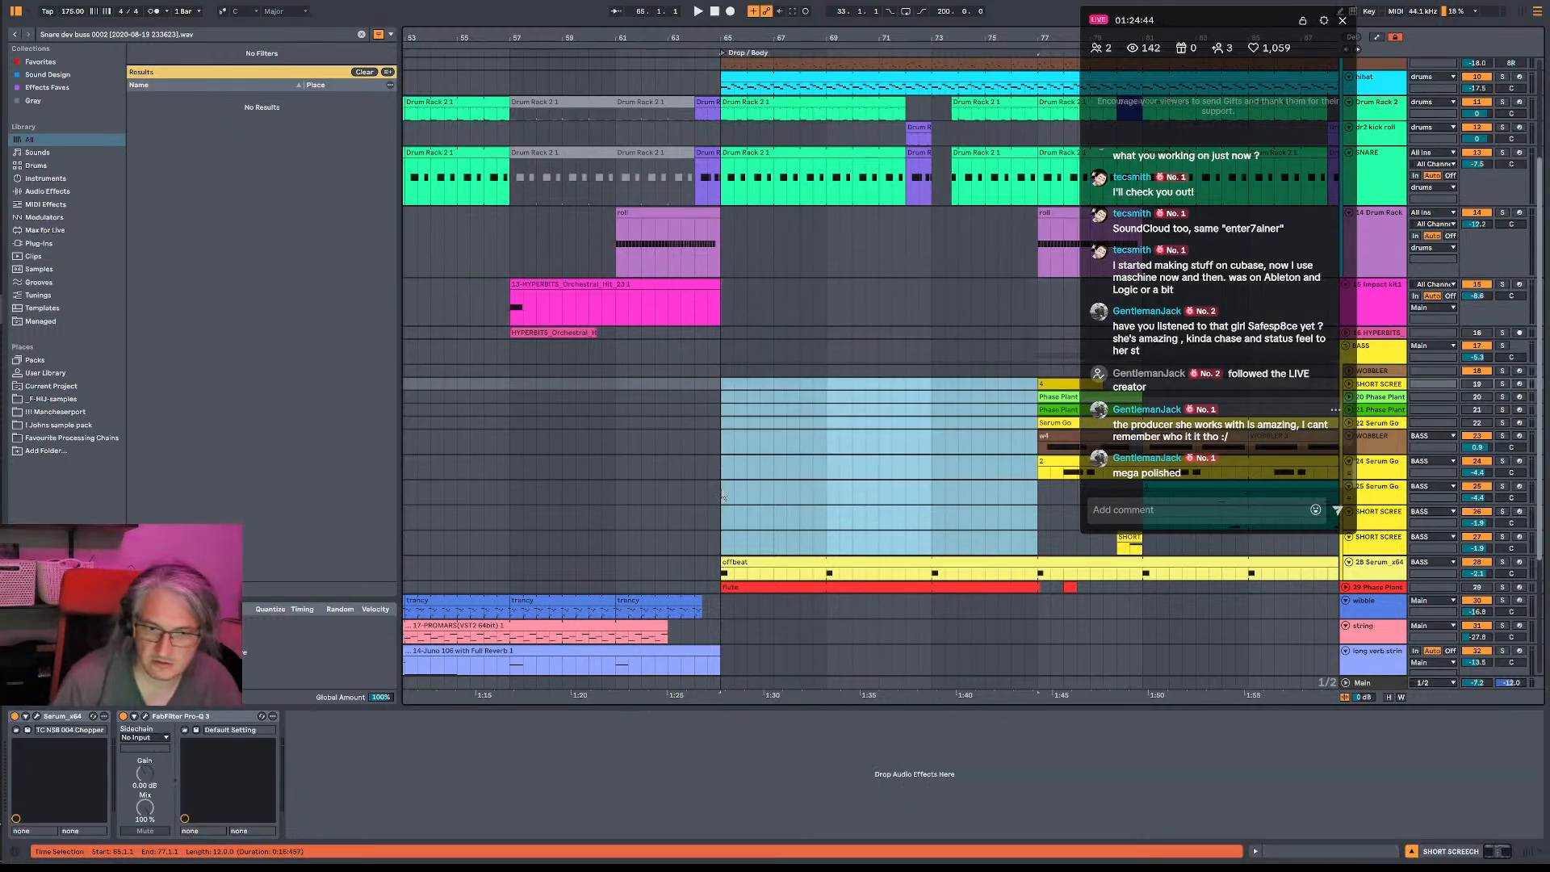
- Audition the soloed offbeat bass from bar 65, then unsolo the 28-Serum_x64 track and arm it for recording
{"action": "left_click", "coordinate": [722, 495]}
{"action": "key", "text": "space"}
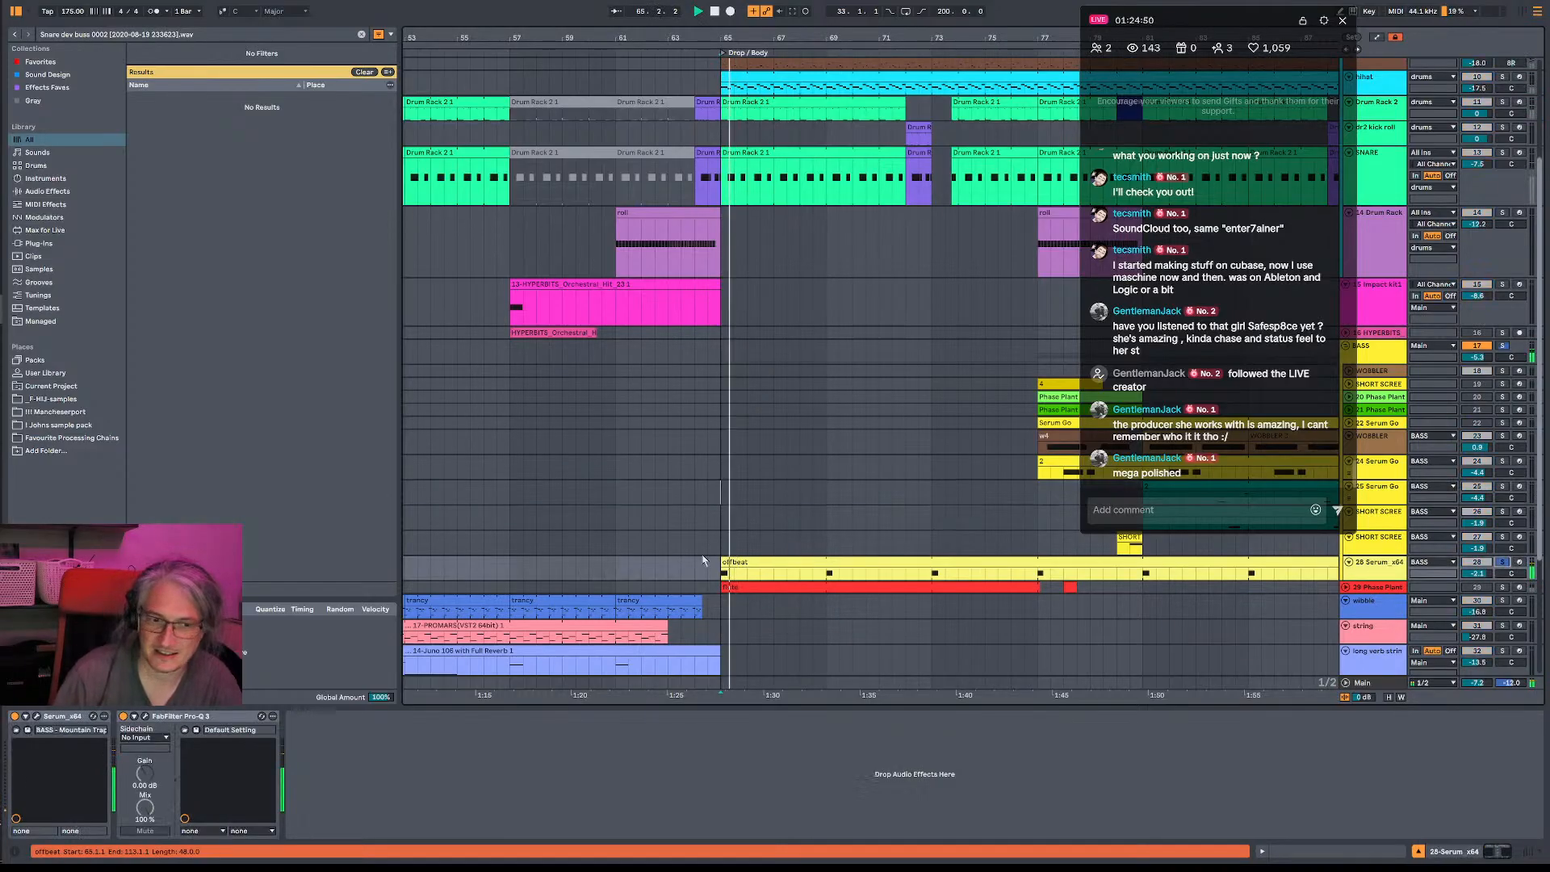
{"action": "double_click", "coordinate": [729, 565]}
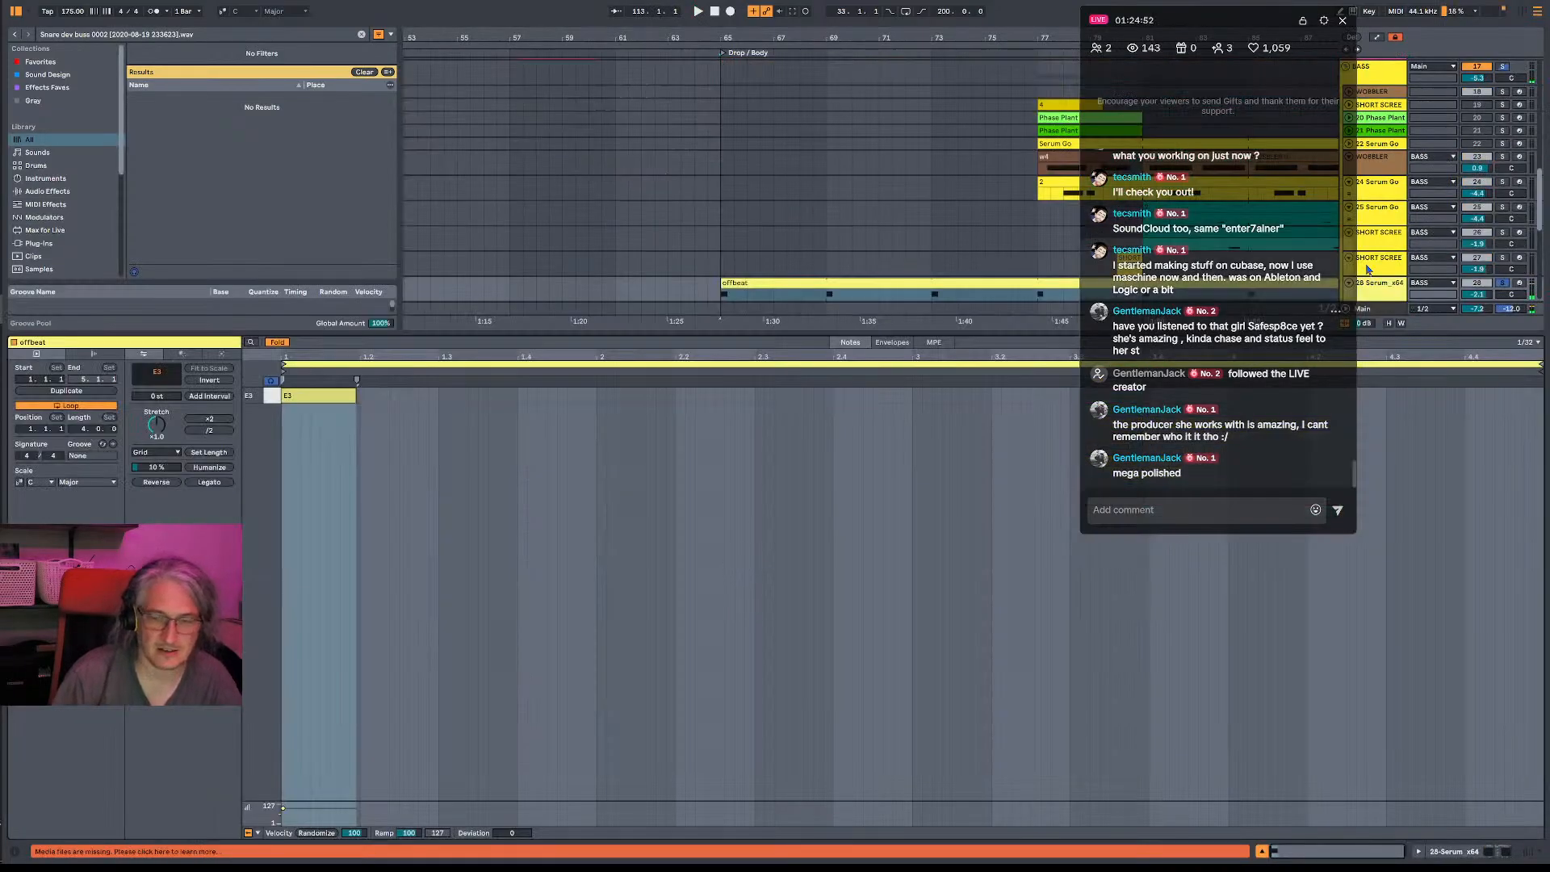
{"action": "left_click", "coordinate": [1503, 282]}
{"action": "left_click", "coordinate": [1520, 283]}
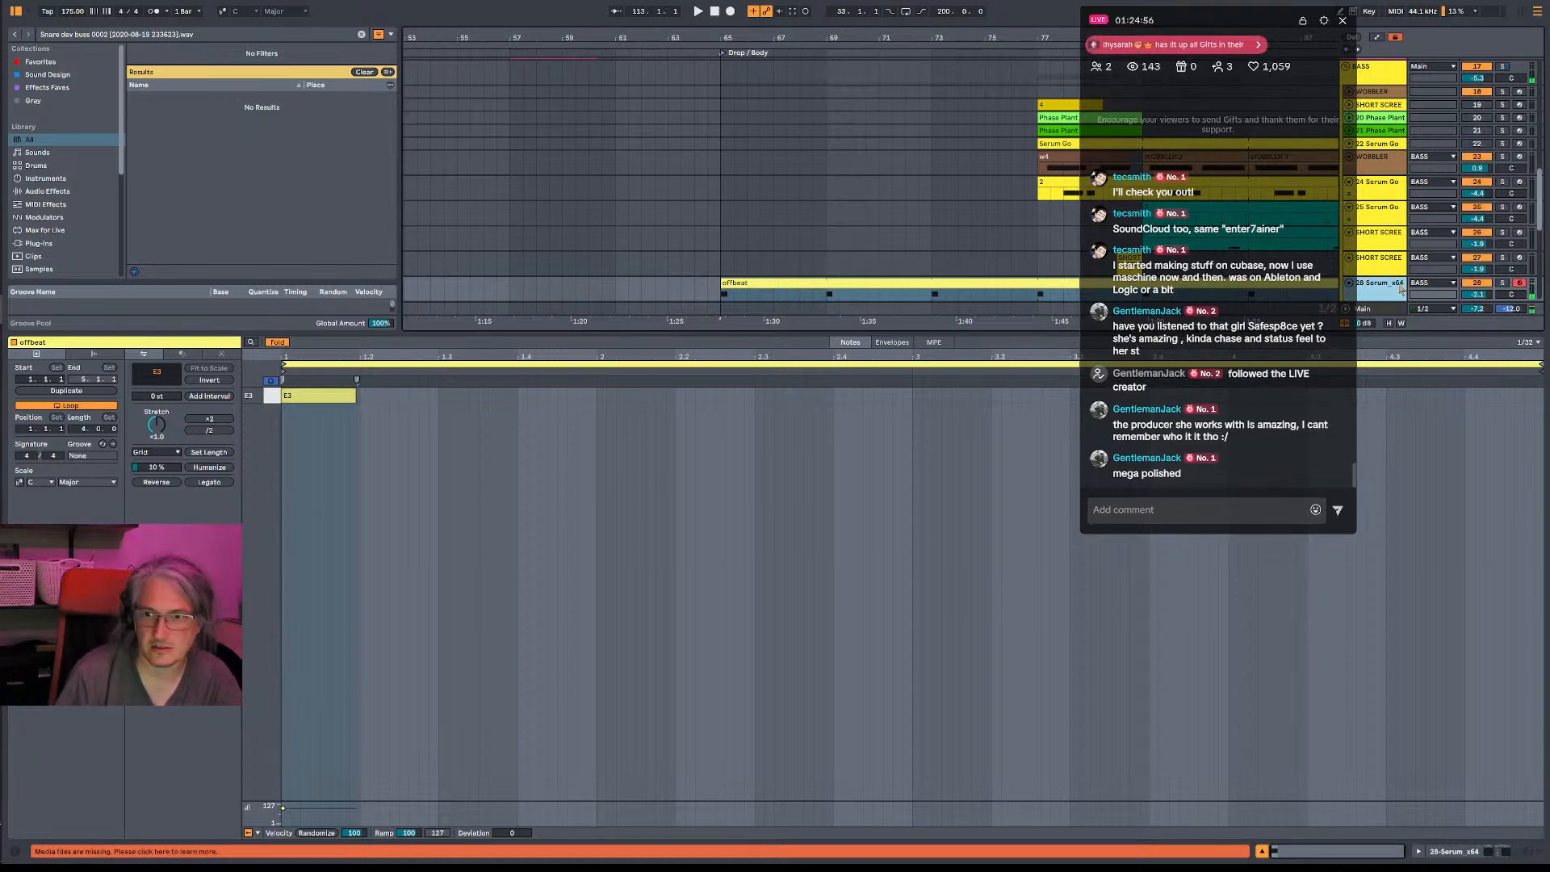
- Clear the offbeat clip from bar 65 to 77 on the 28-Serum_x64 track, including the short empty clip at bar 65
{"action": "left_click", "coordinate": [733, 285]}
{"action": "left_click_drag", "start_coordinate": [733, 285], "coordinate": [1048, 285]}
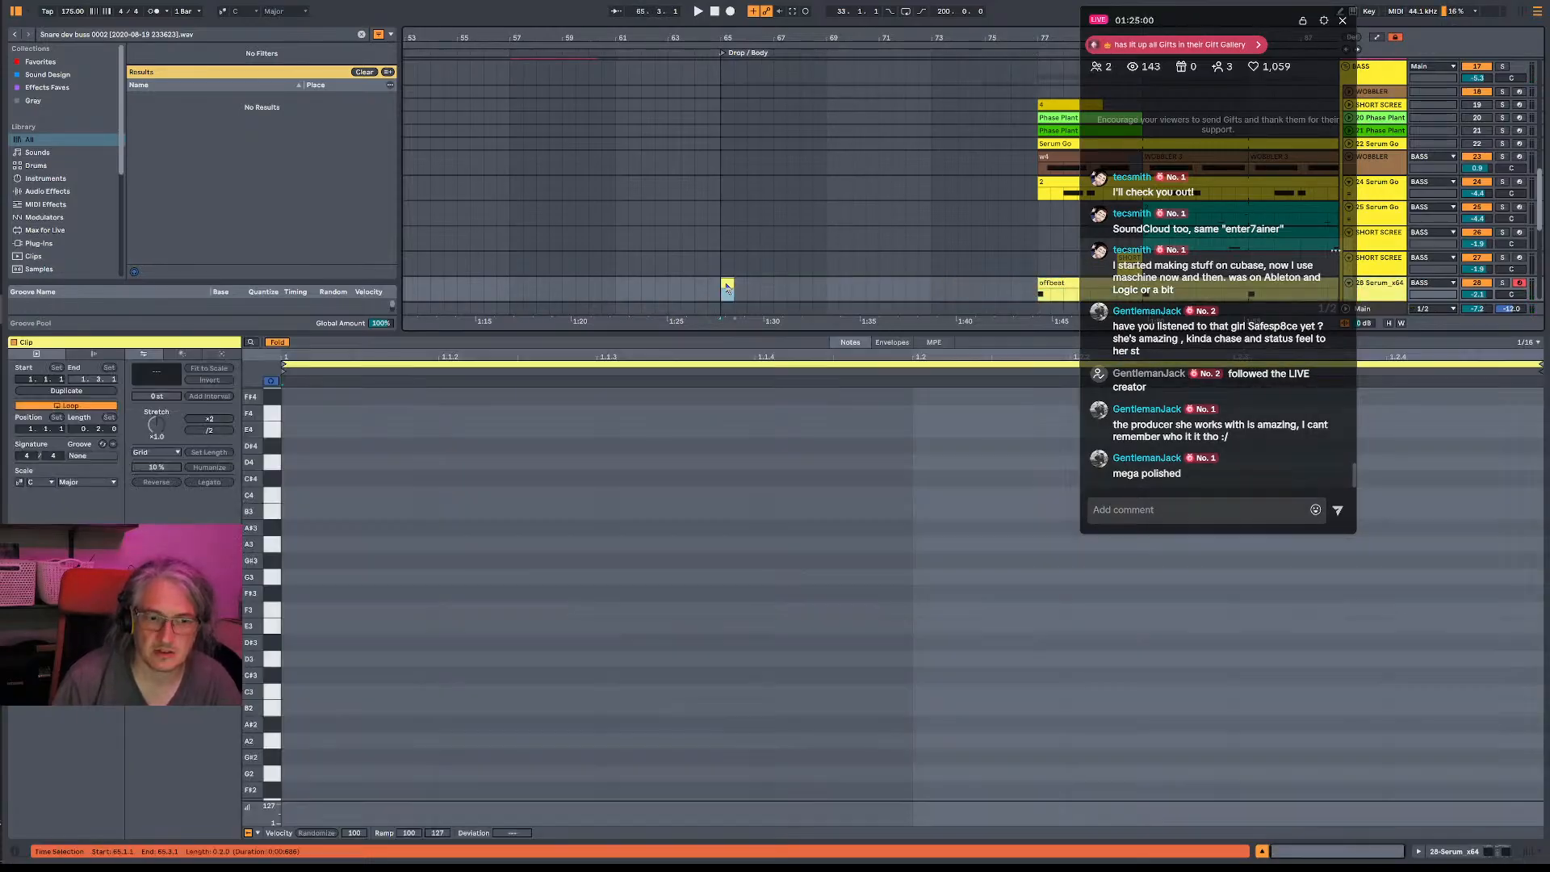
{"action": "double_click", "coordinate": [727, 284]}
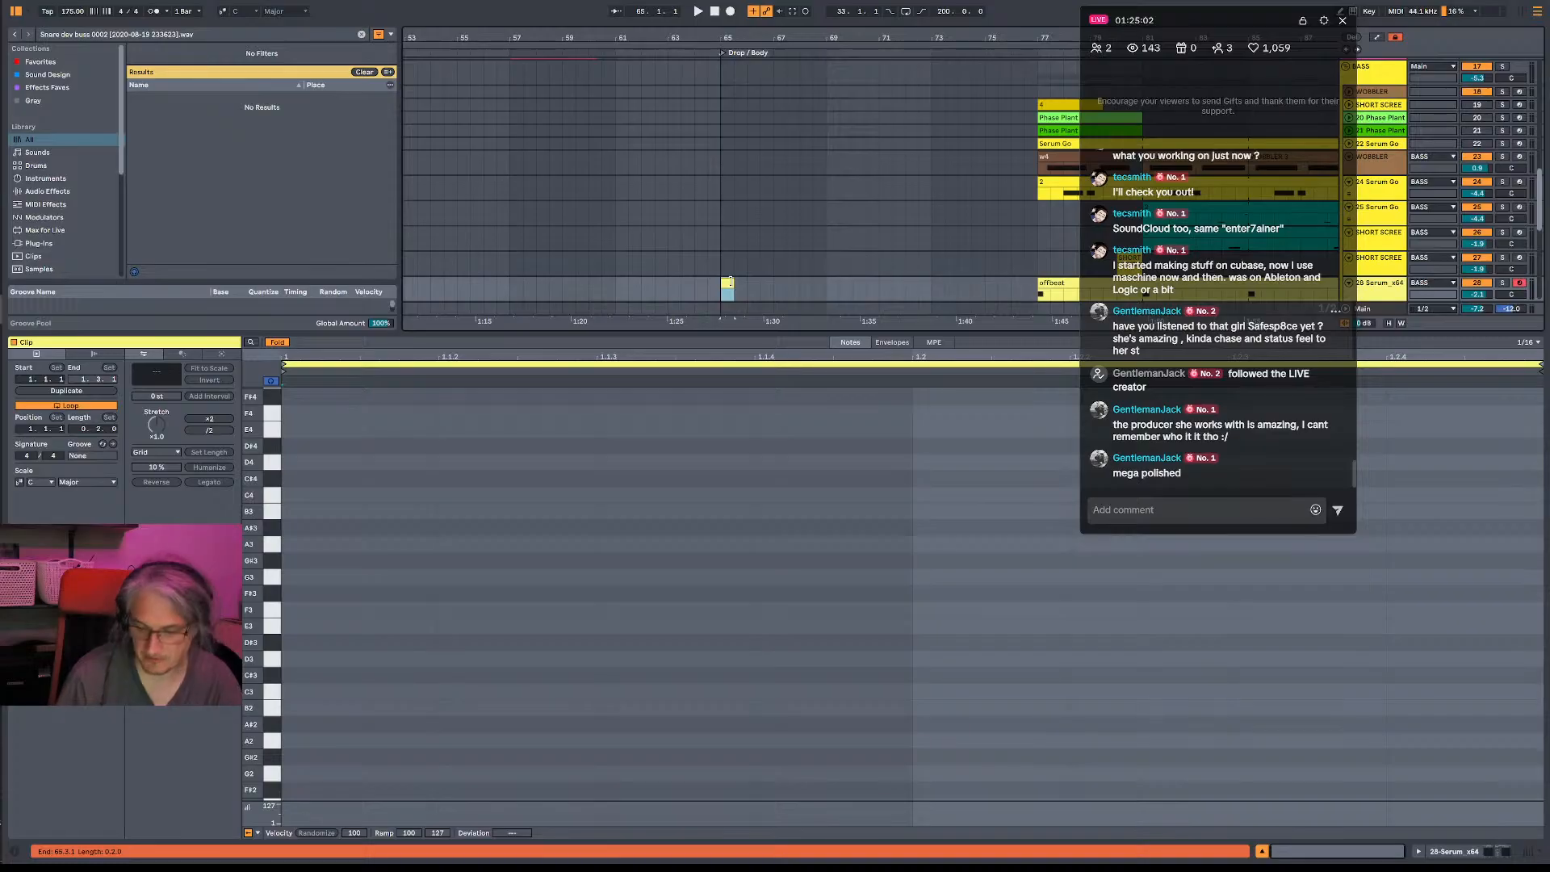
{"action": "key", "text": "Delete"}
- Show the 28-Serum_x64 track's devices and audition the drop from bar 65 with that track armed
{"action": "double_click", "coordinate": [1387, 285]}
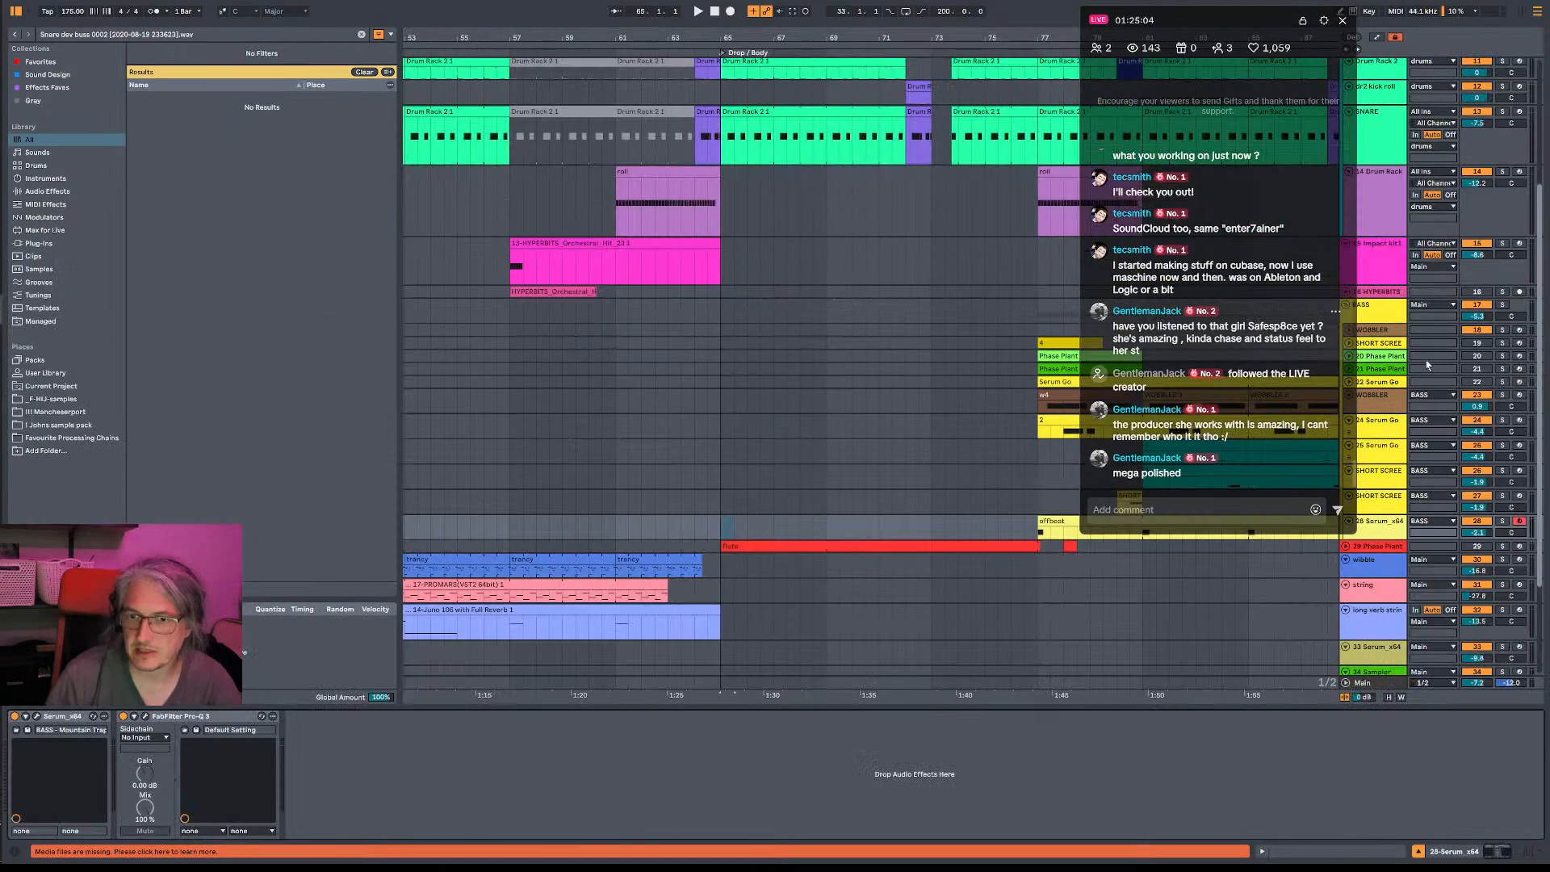
{"action": "scroll", "coordinate": [1424, 338], "scroll_direction": "up", "scroll_amount": 1}
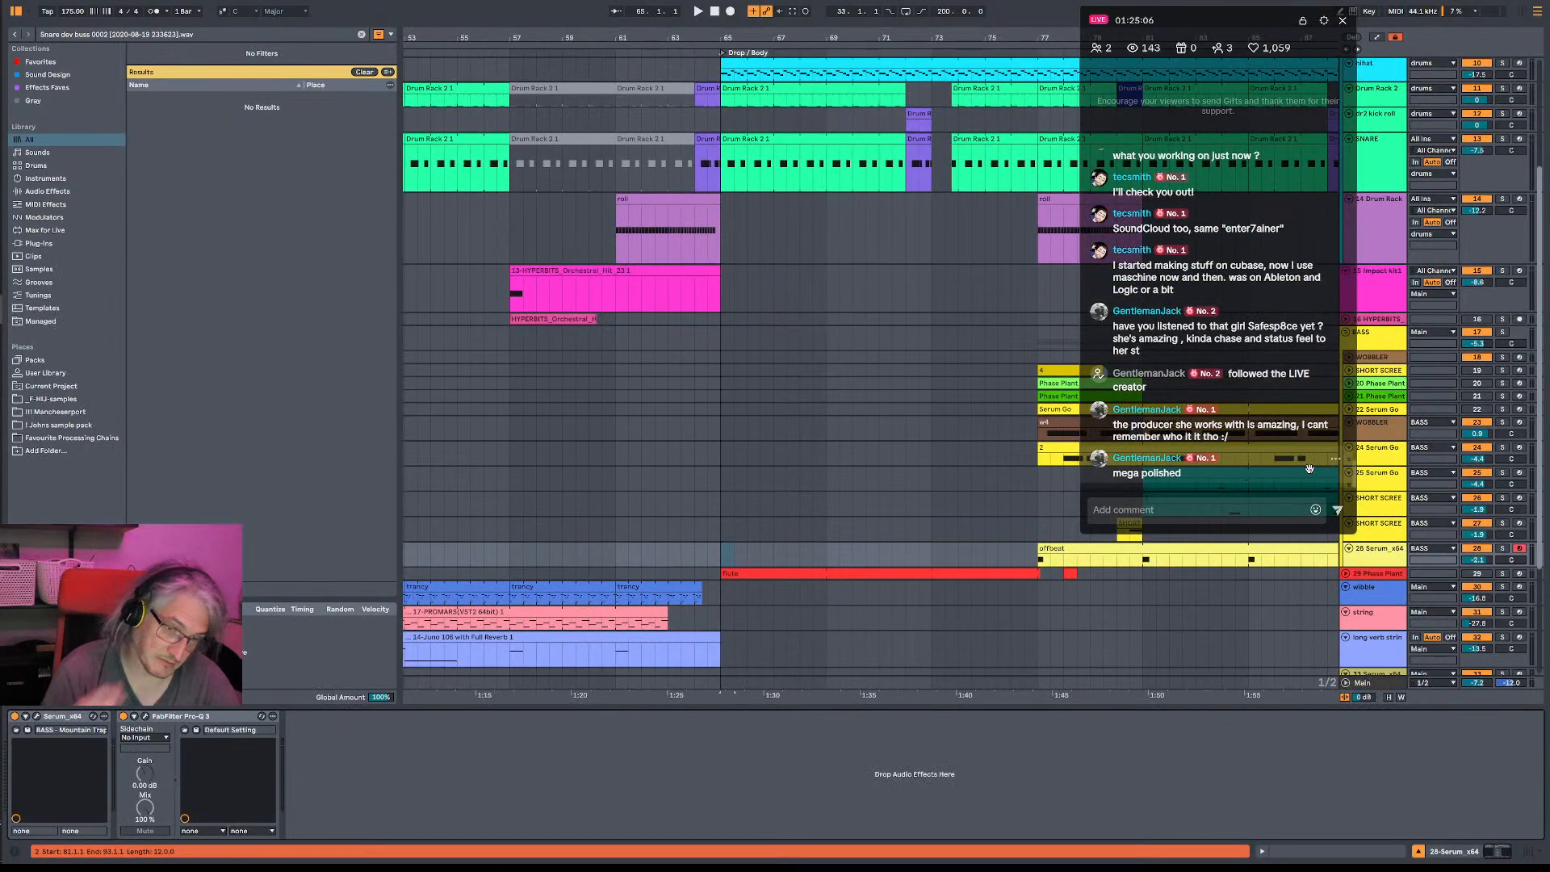
{"action": "key", "text": "space"}
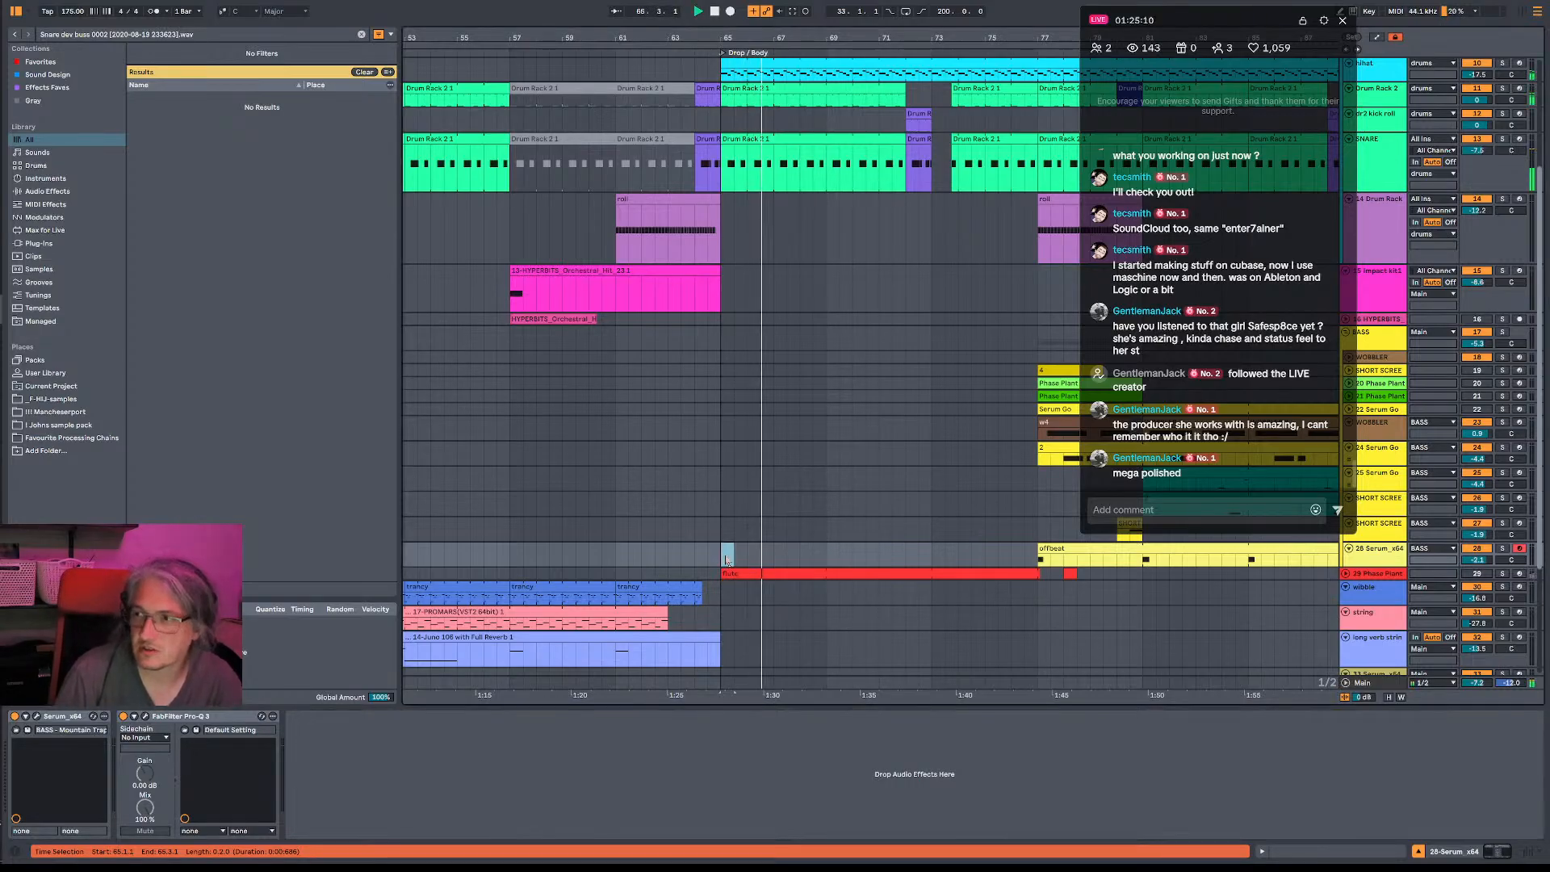
{"action": "key", "text": "space"}
{"action": "key", "text": "space"}
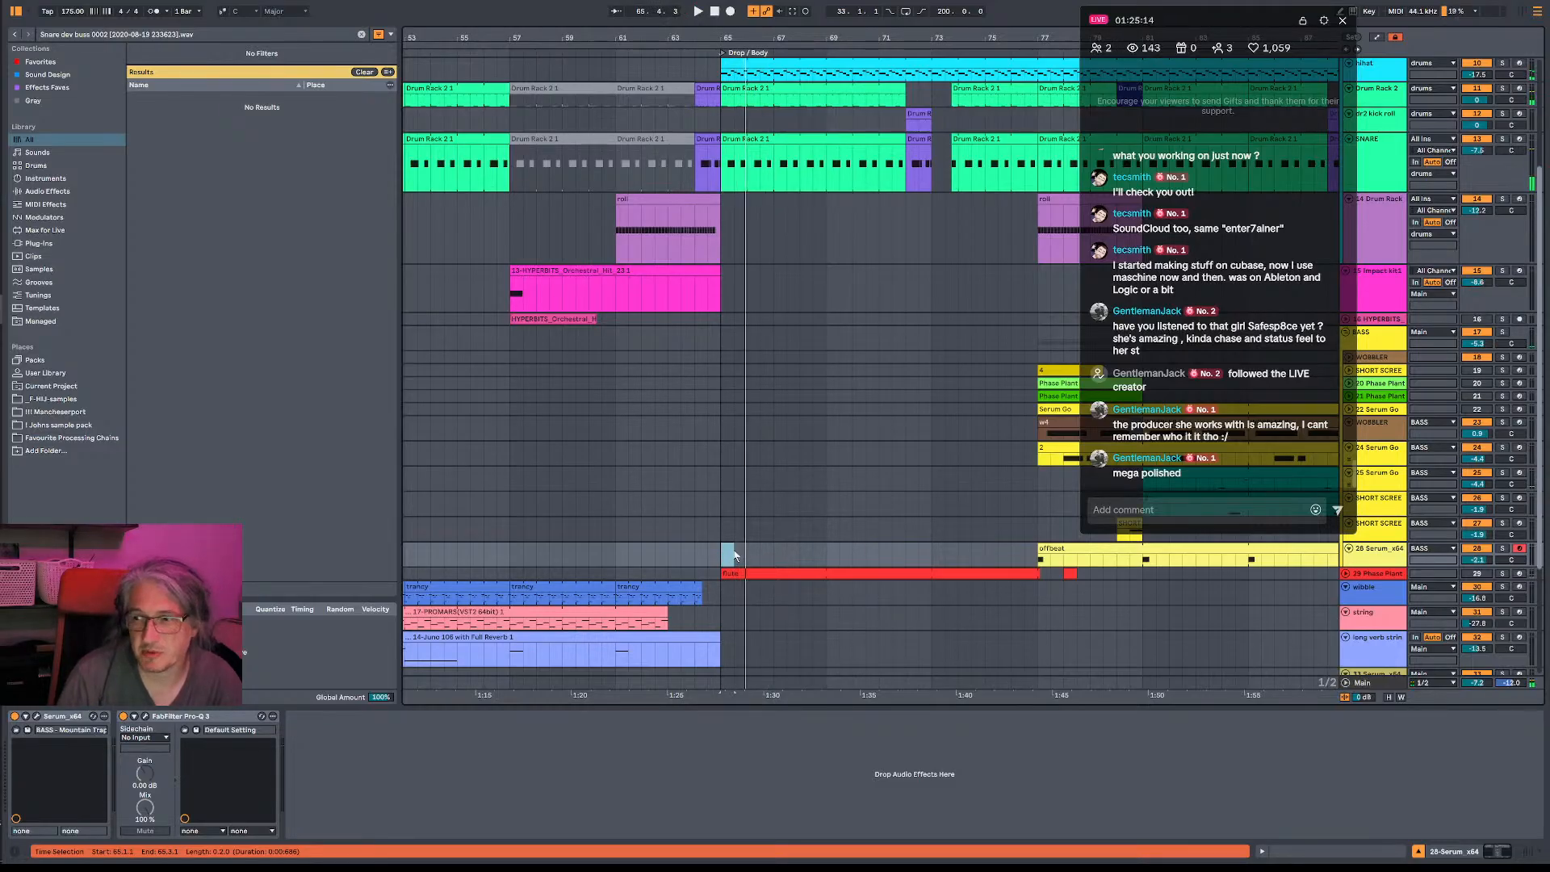
{"action": "scroll", "coordinate": [969, 484], "scroll_direction": "down", "scroll_amount": 1}
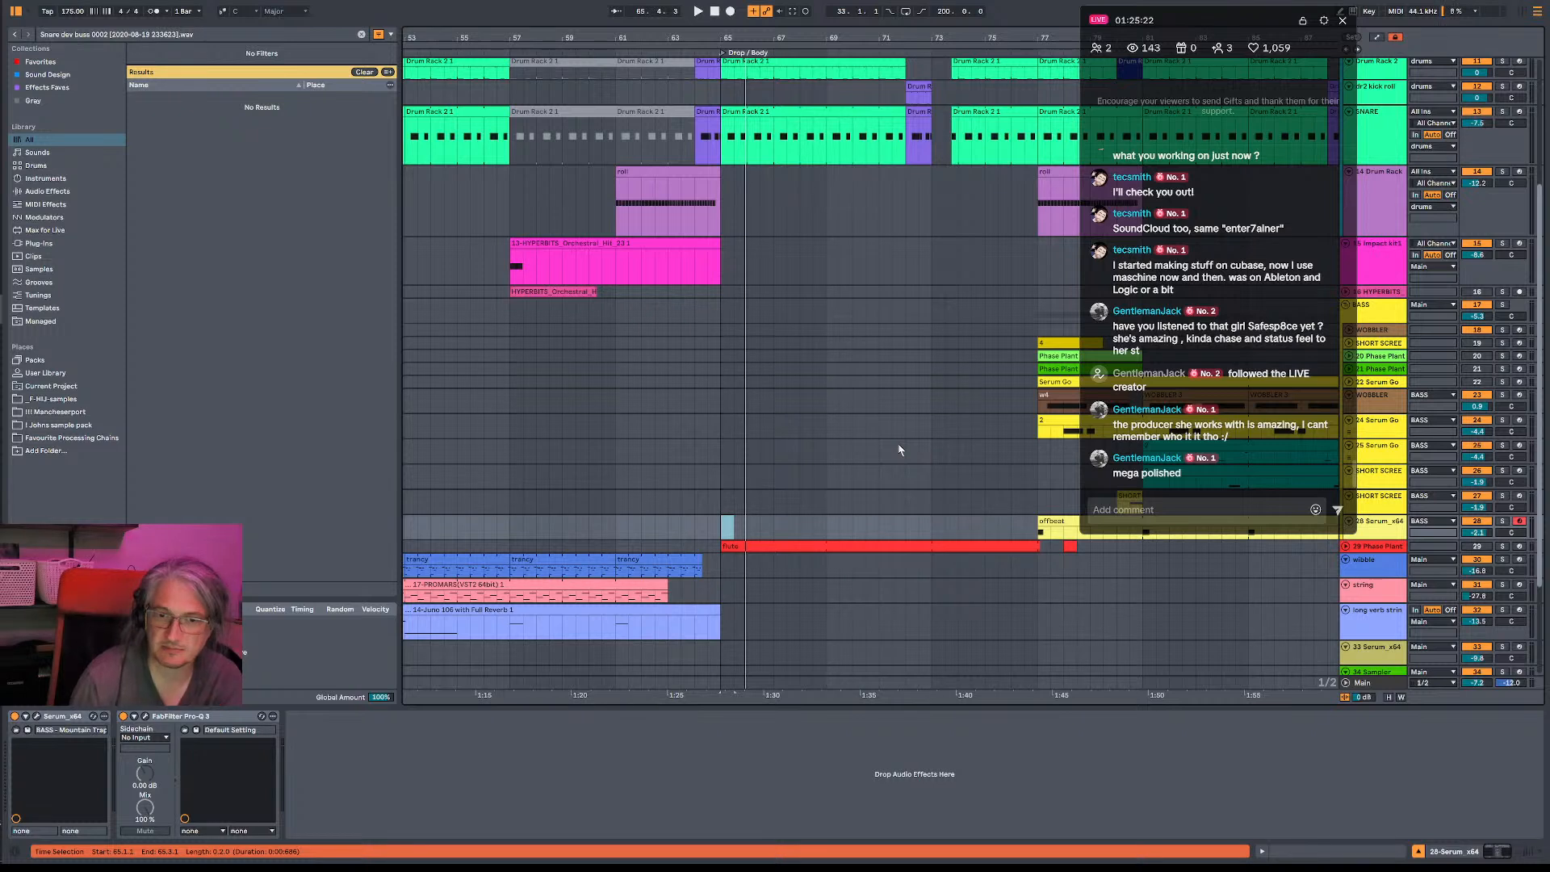
{"action": "key", "text": "space"}
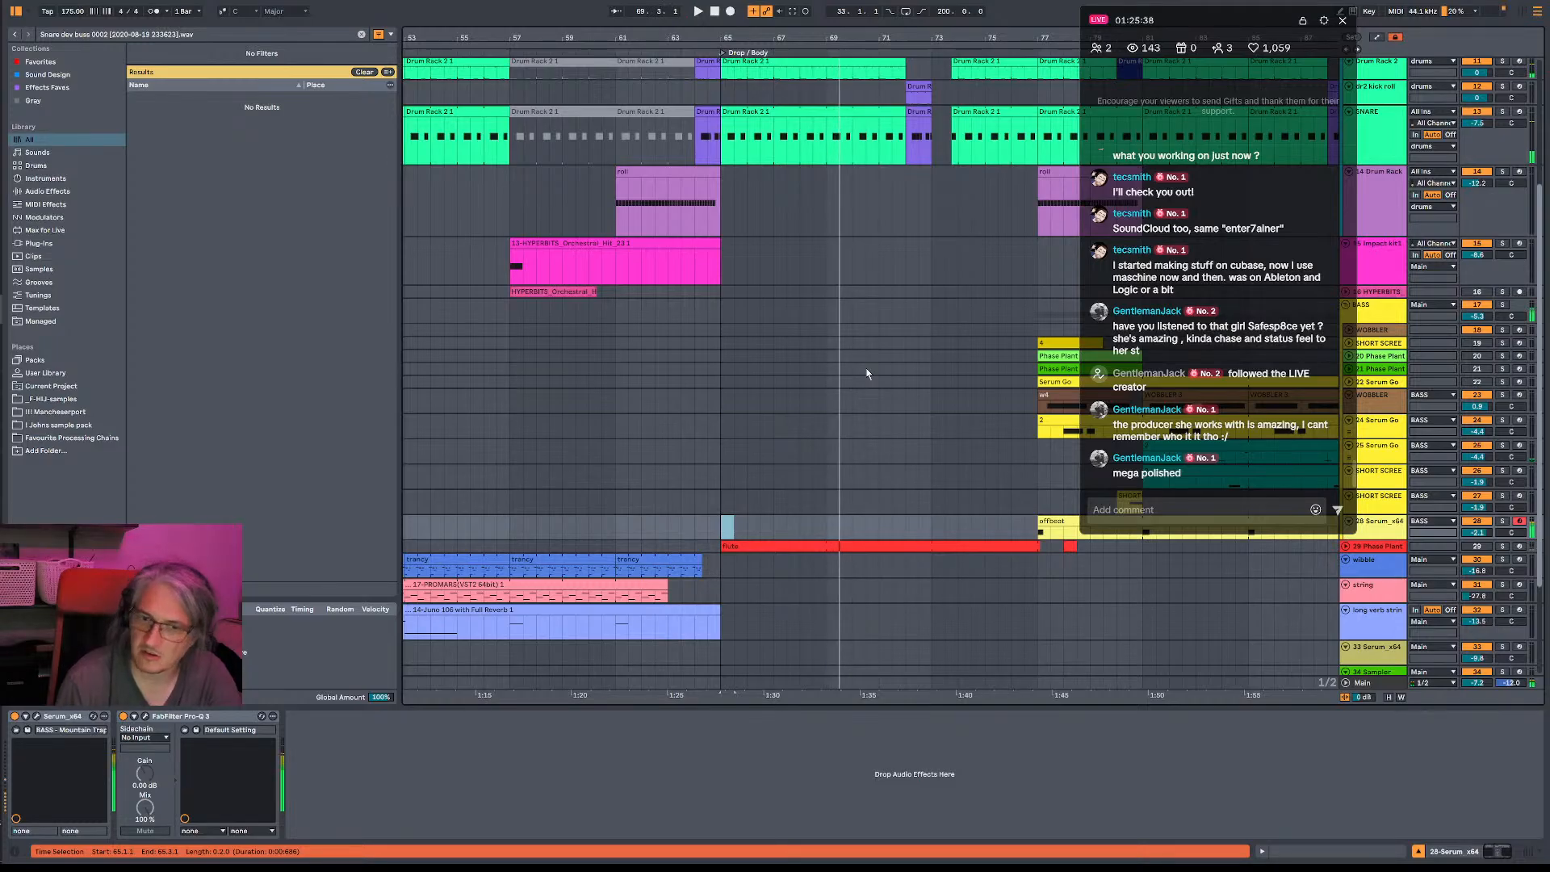
- Examine the effects and matrix of the BASS - Mountain Trap patch in Serum, and show the Main track's device chain
{"action": "left_click", "coordinate": [1387, 536]}
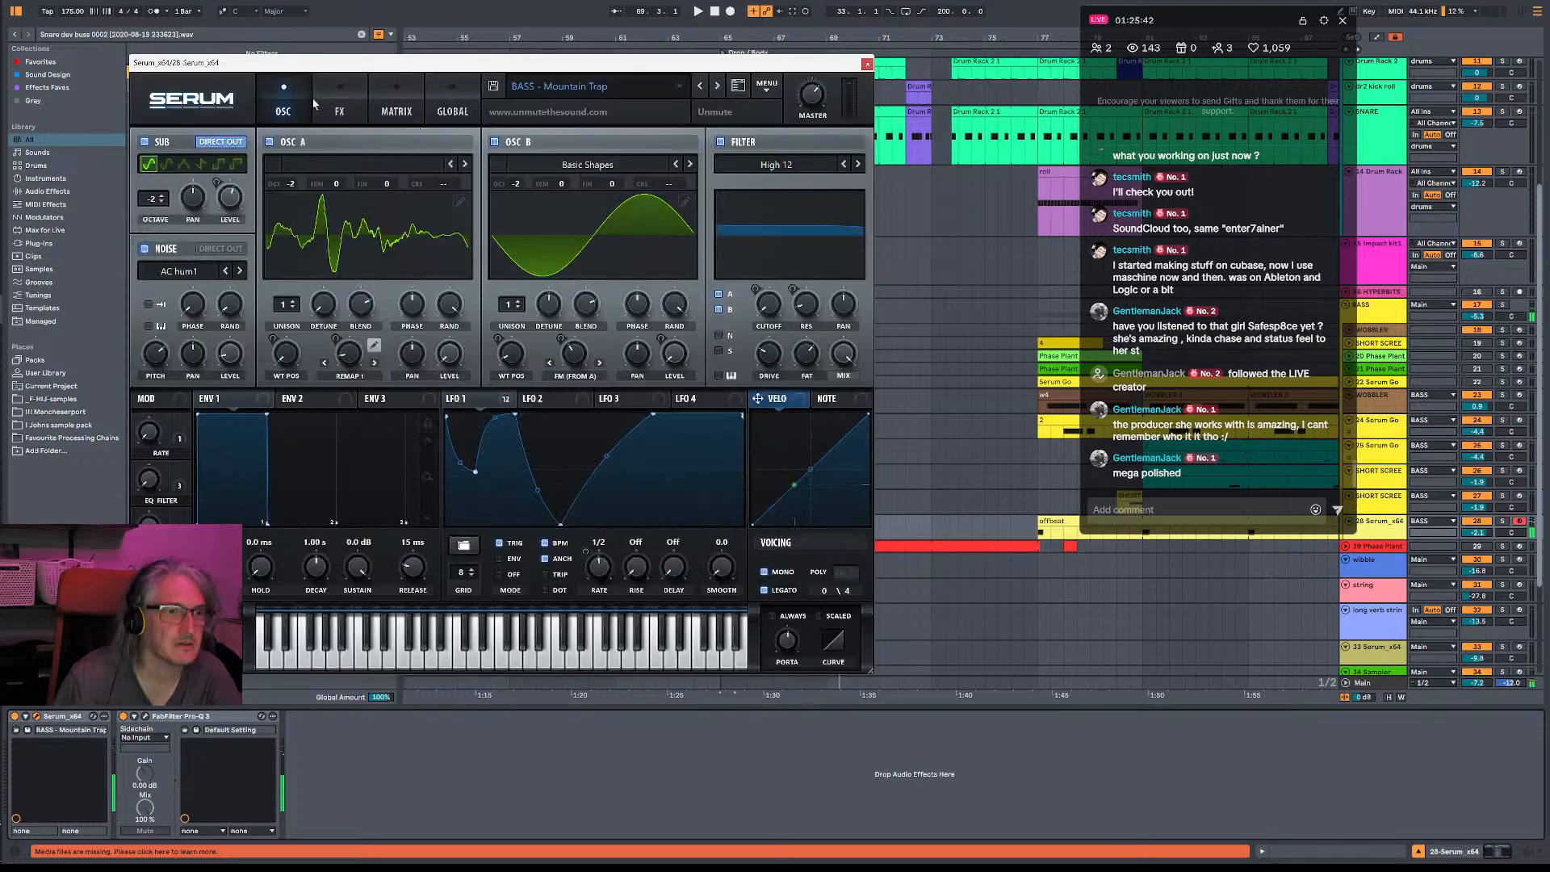
{"action": "left_click", "coordinate": [340, 105]}
{"action": "left_click", "coordinate": [396, 105]}
{"action": "left_click", "coordinate": [348, 102]}
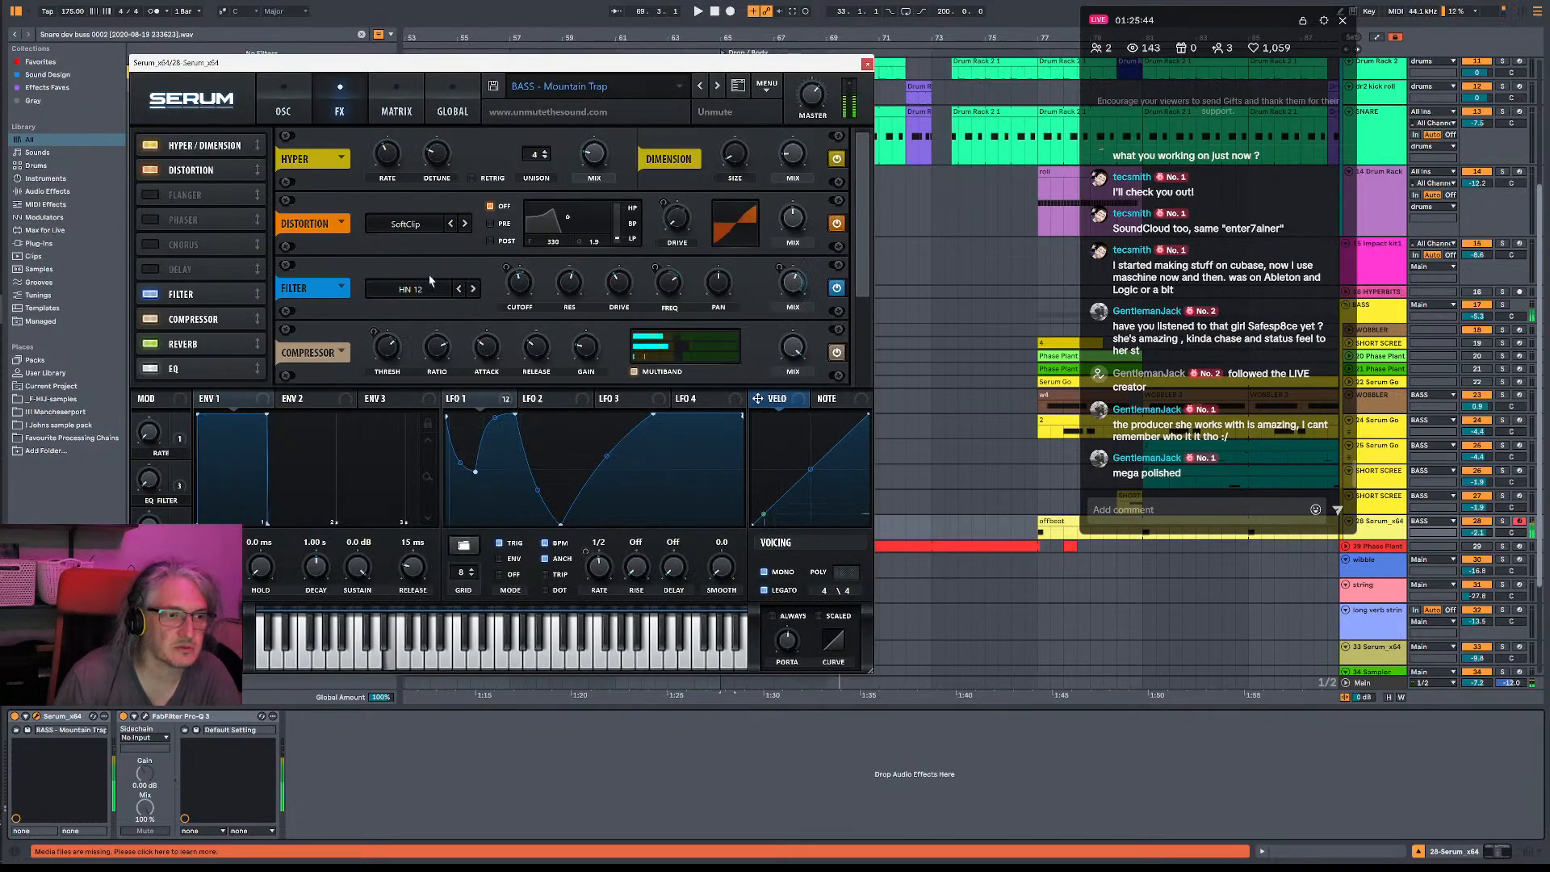
{"action": "scroll", "coordinate": [759, 258], "scroll_direction": "down", "scroll_amount": 2}
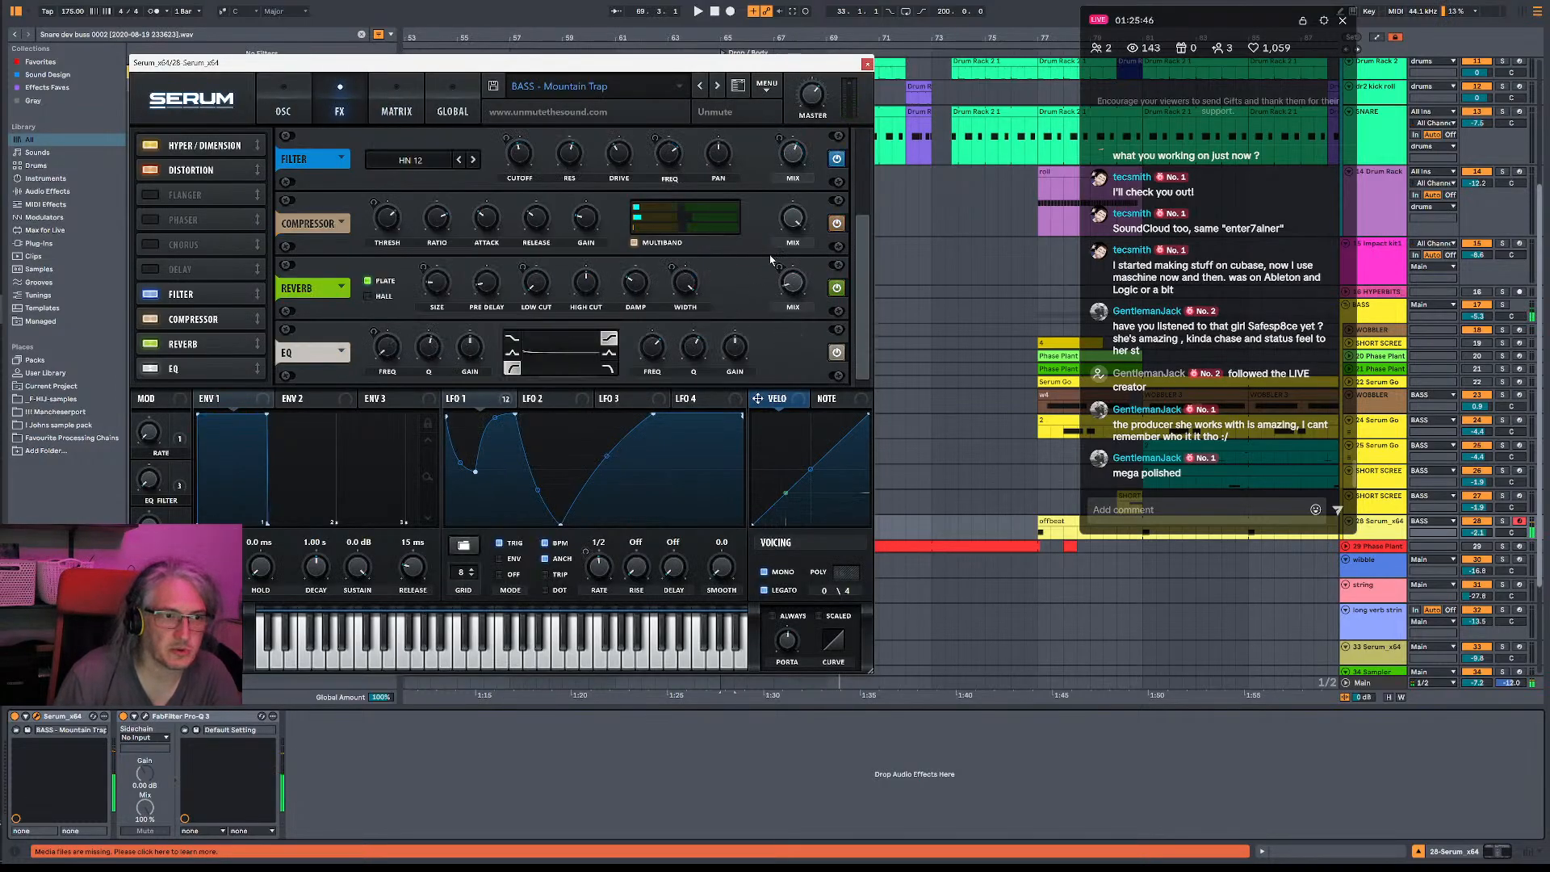
{"action": "mouse_move", "coordinate": [796, 280]}
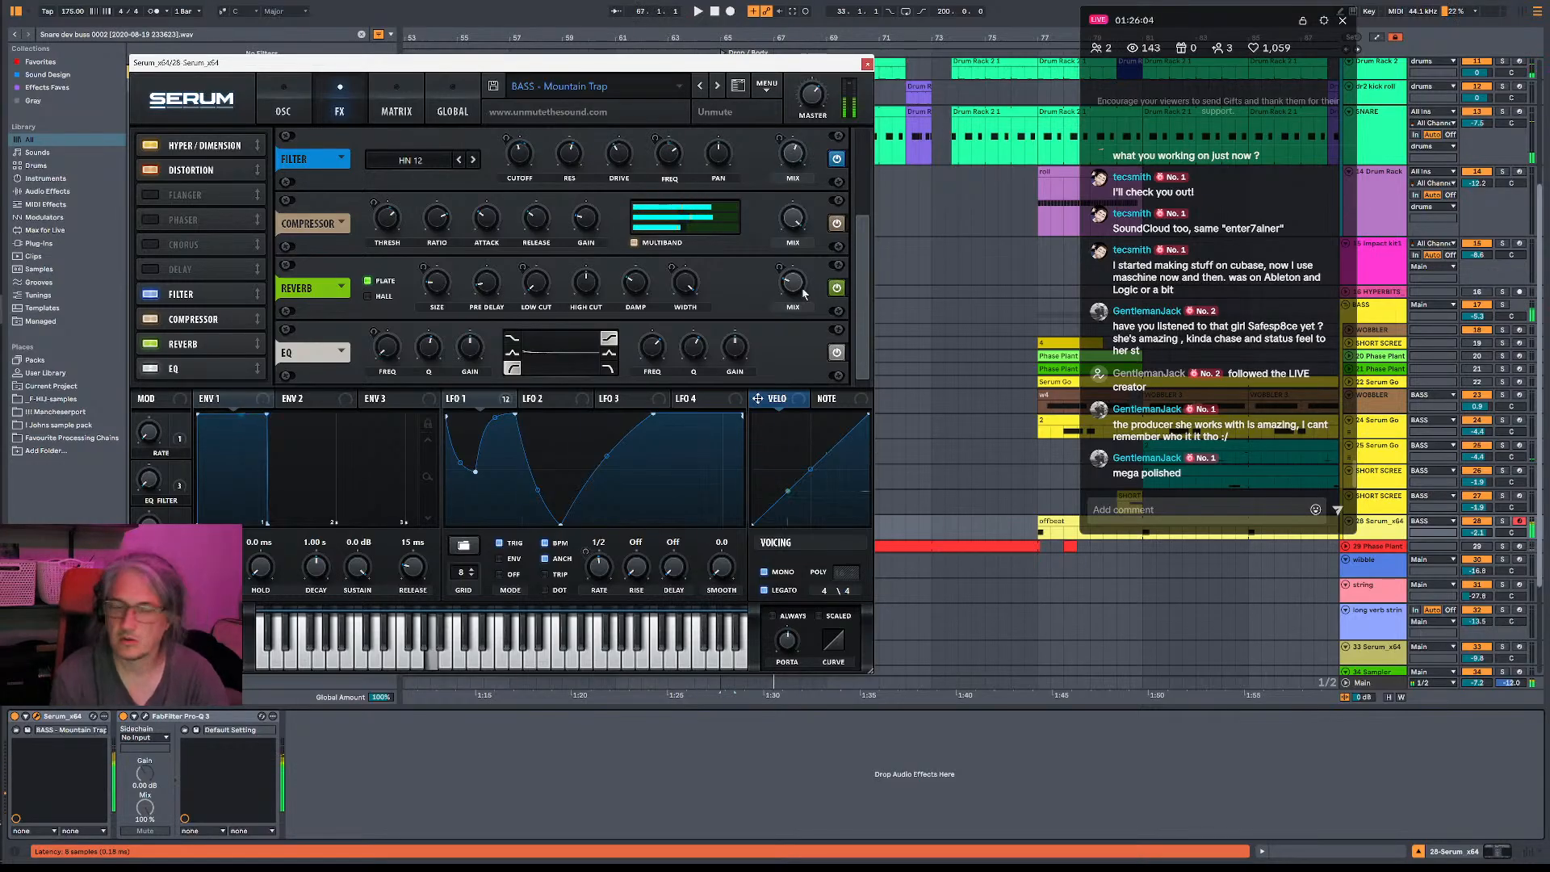
{"action": "left_click", "coordinate": [1392, 682]}
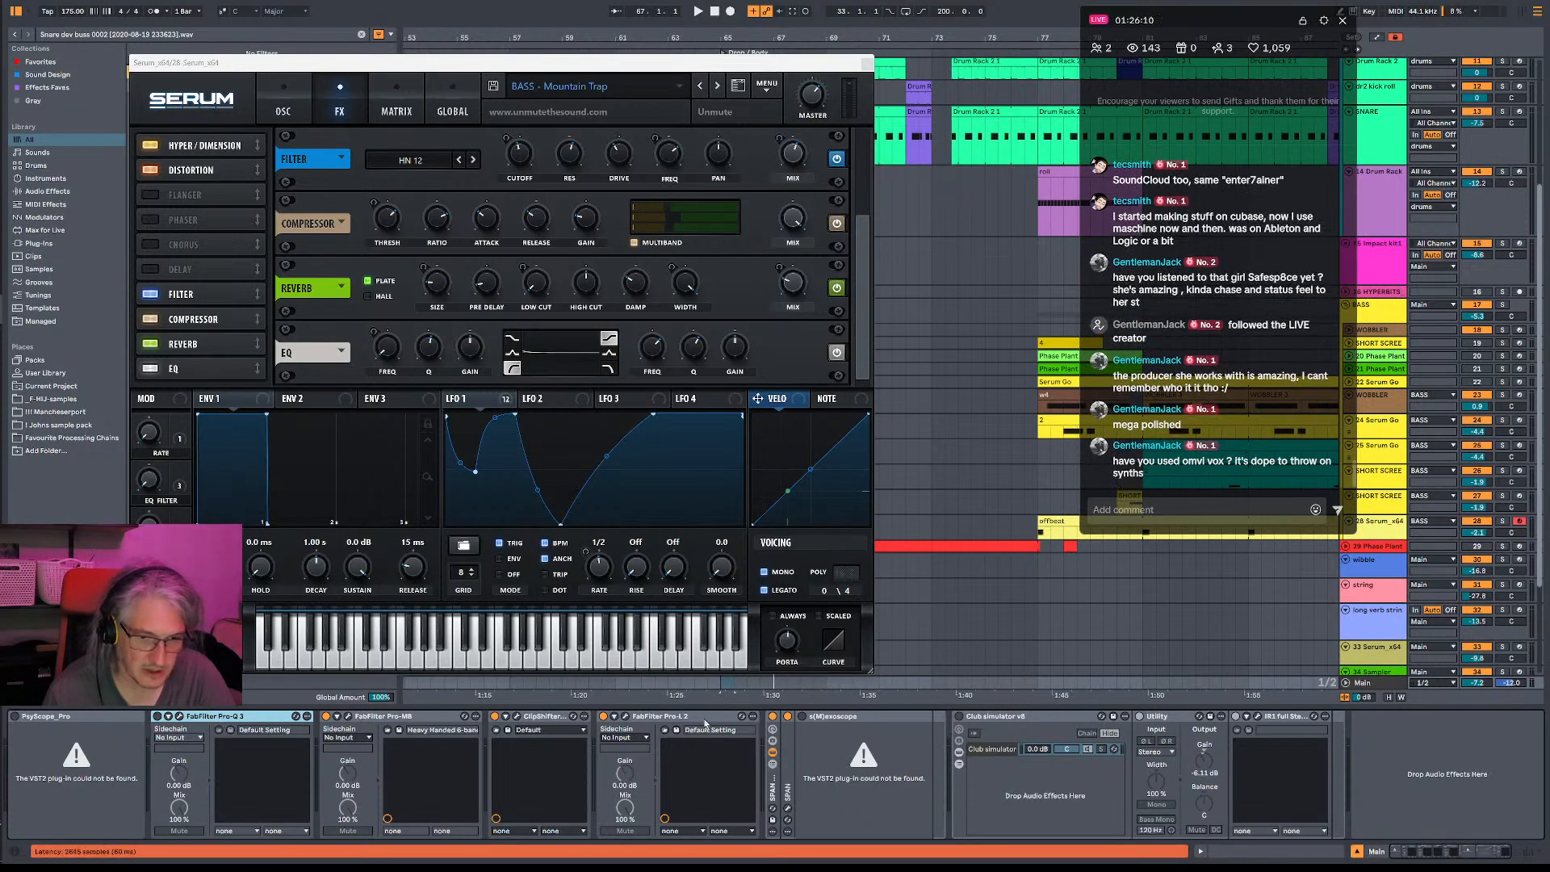
- Check the SPAN analyser in the Main track's device chain, close it, and audition the drop with playback
{"action": "left_click", "coordinate": [788, 809]}
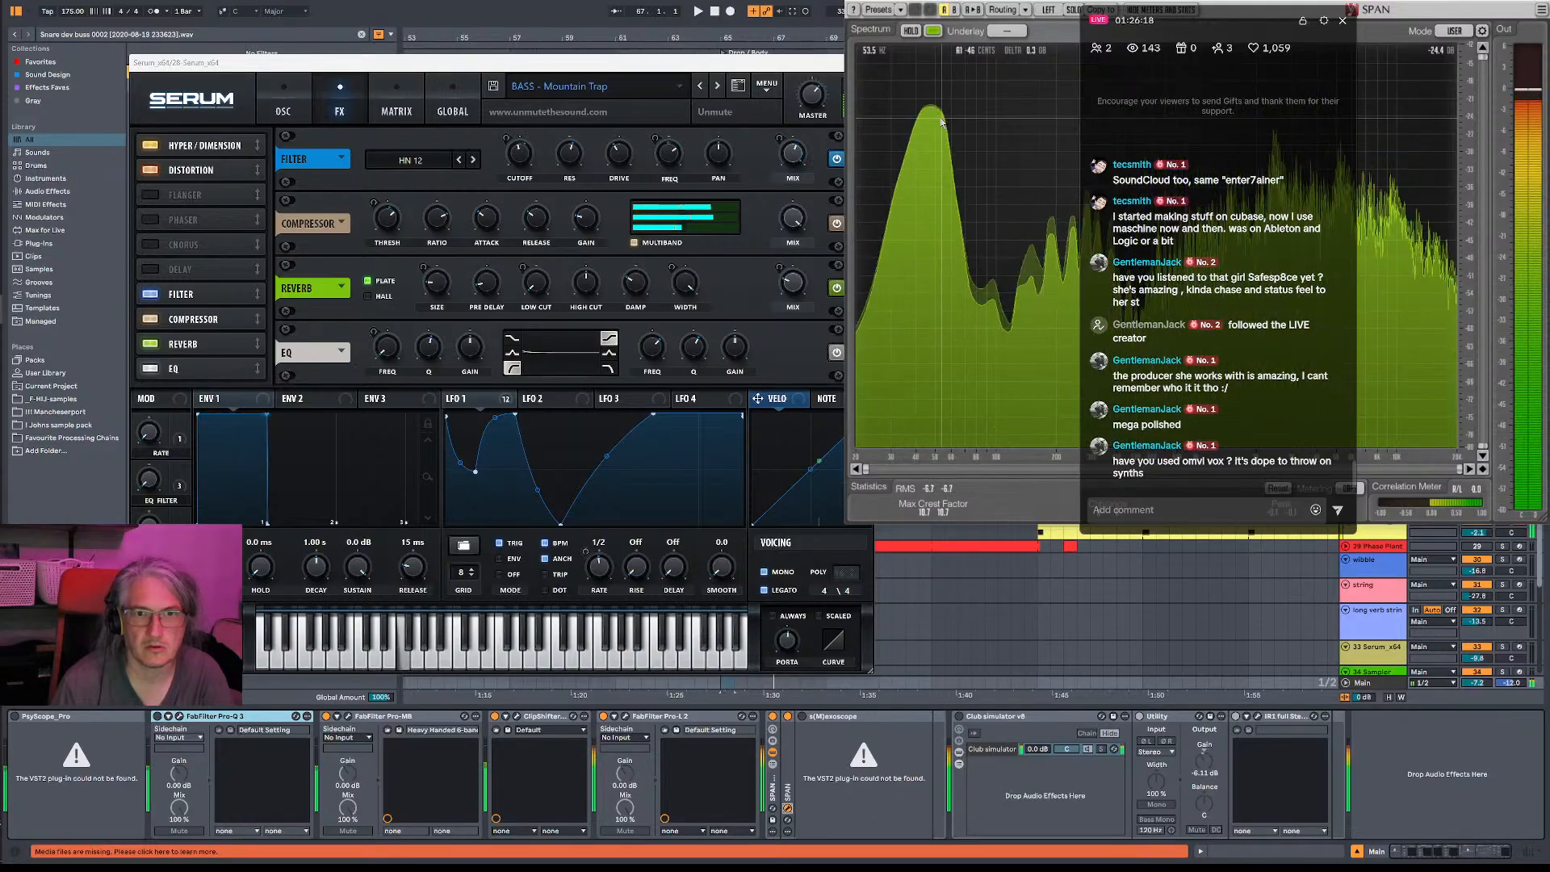
{"action": "left_click", "coordinate": [1544, 3]}
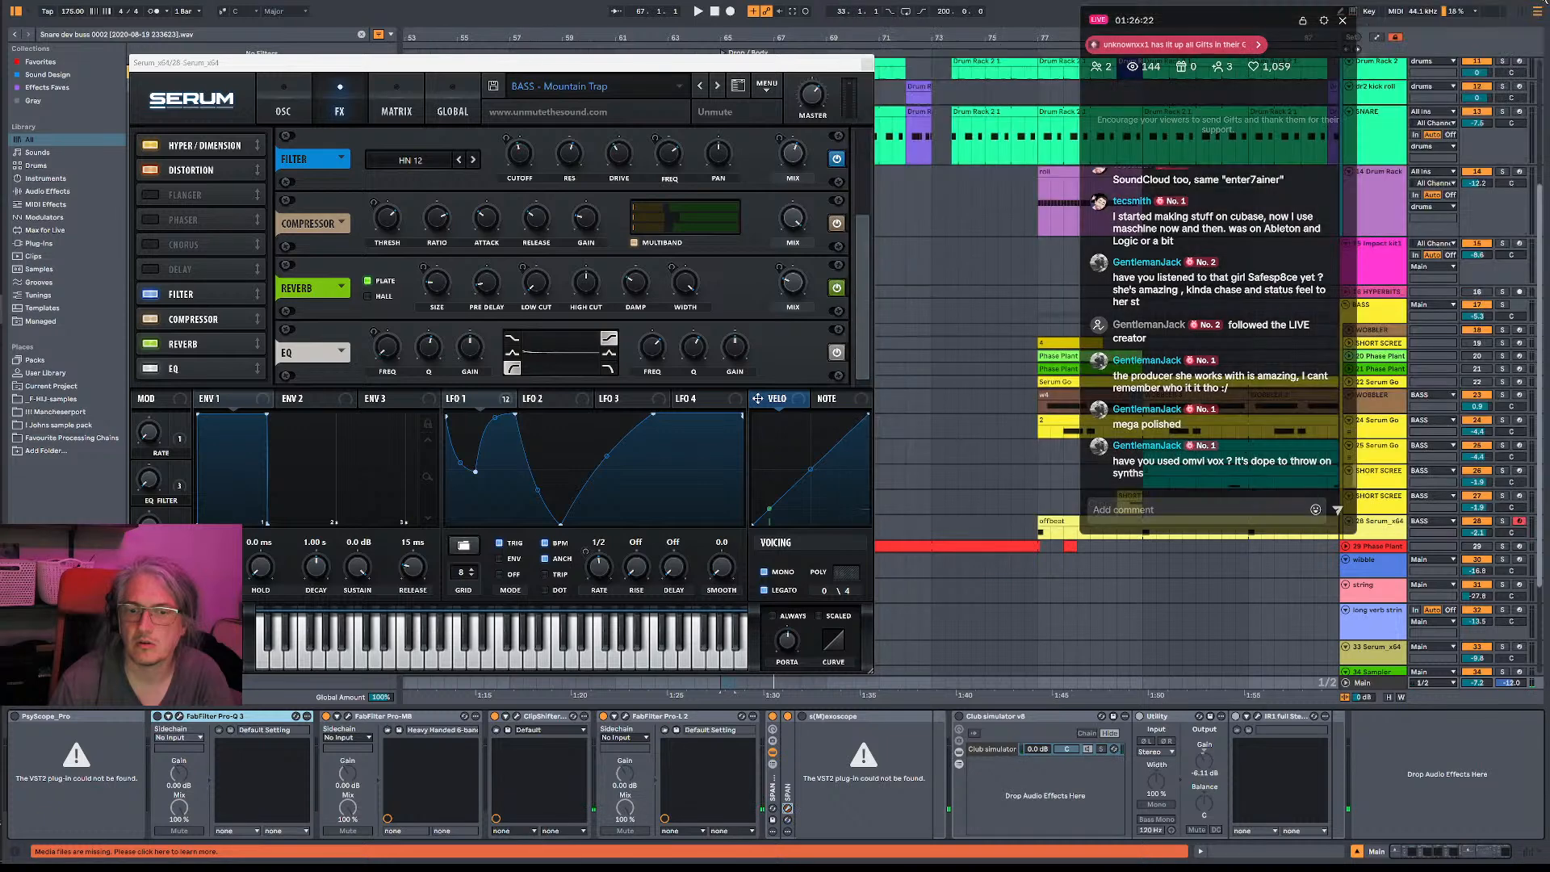
{"action": "key", "text": "space"}
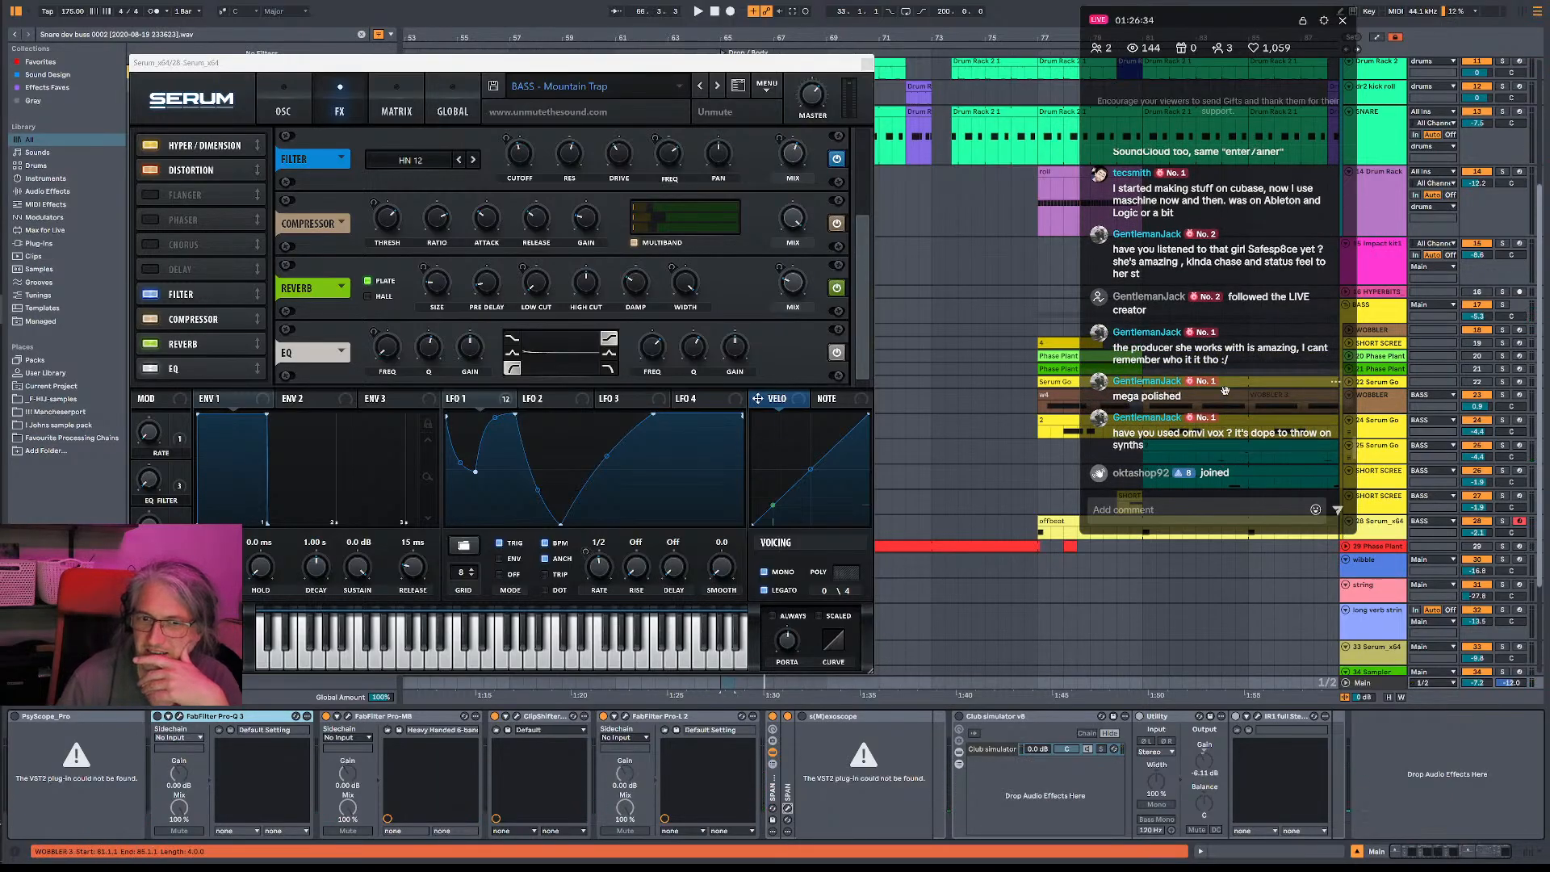
{"action": "scroll", "coordinate": [1227, 380], "scroll_direction": "up", "scroll_amount": 1}
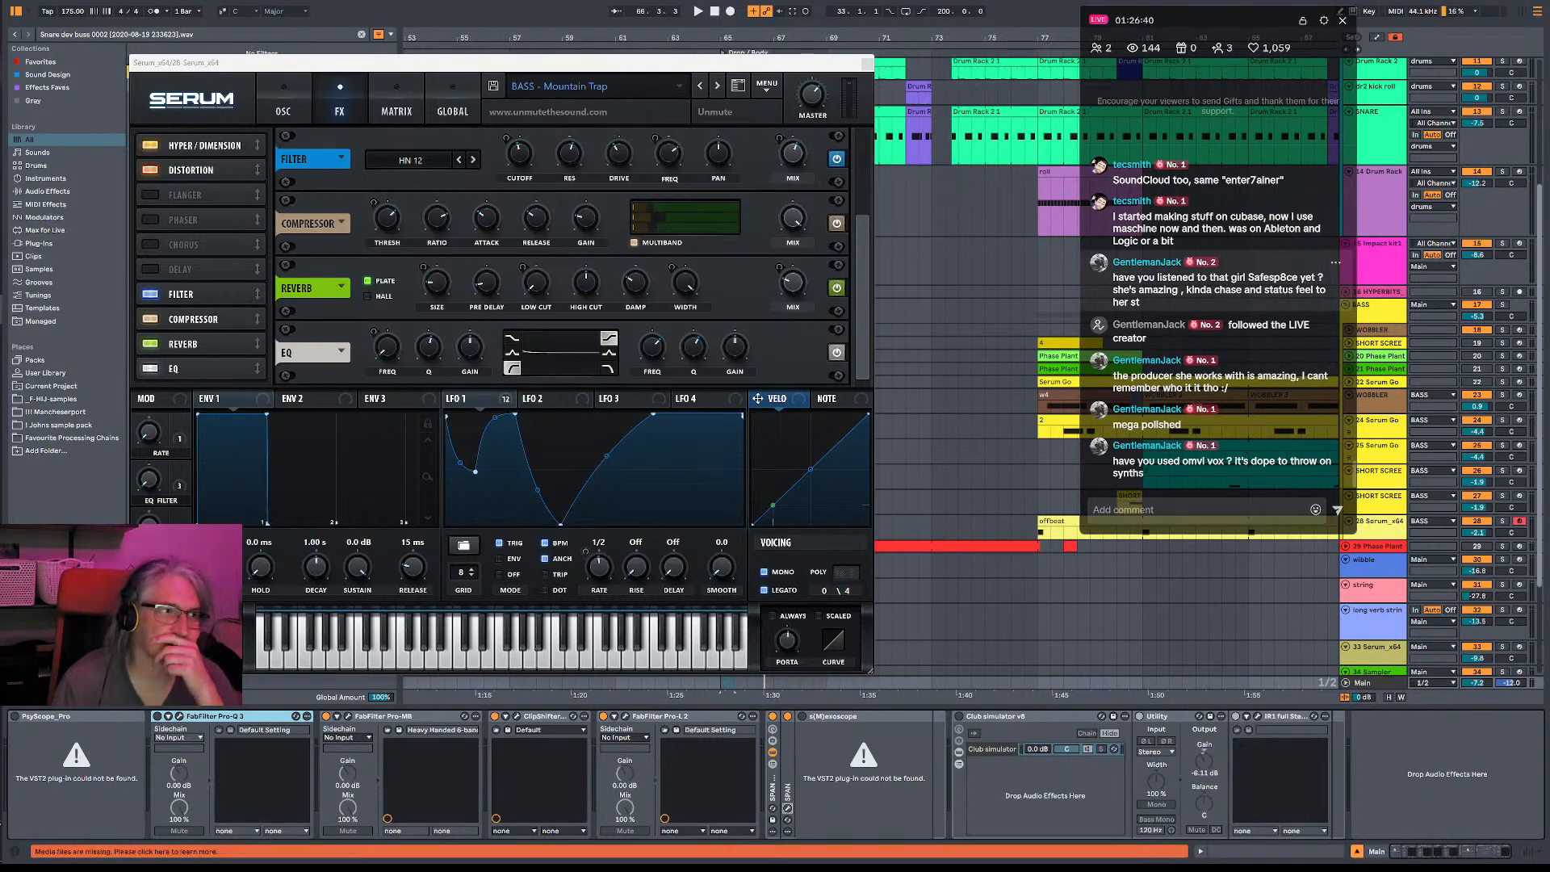
- Switch to the browser, search YouTube for safesp8ce, look over the results, and return to the Ableton Live project
{"action": "key", "text": "alt+Tab"}
{"action": "key", "text": "ctrl+Tab"}
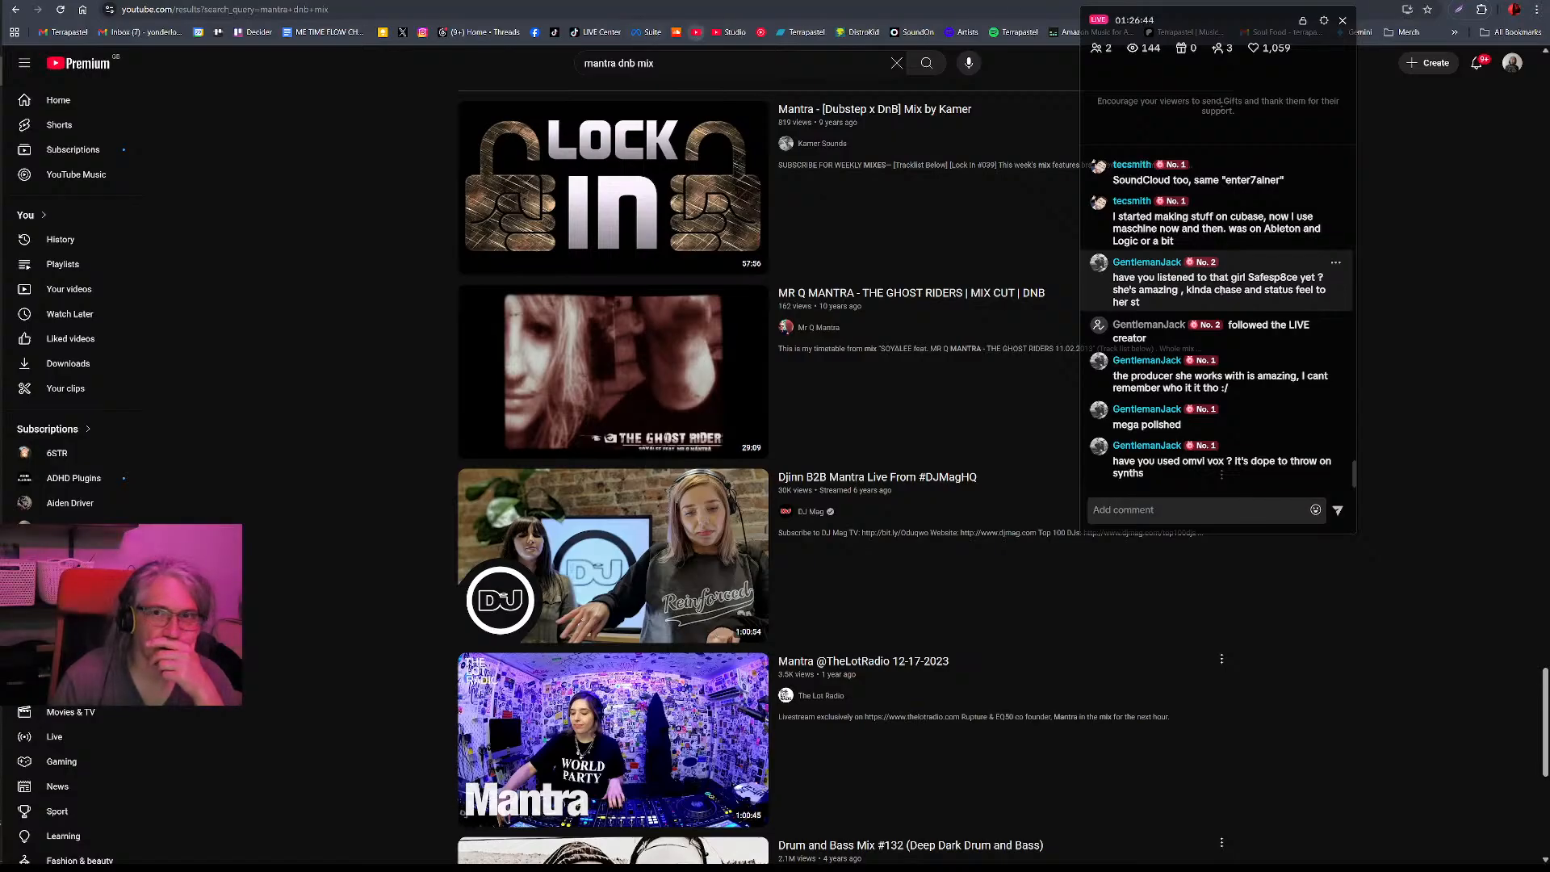
{"action": "key", "text": "ctrl+Tab"}
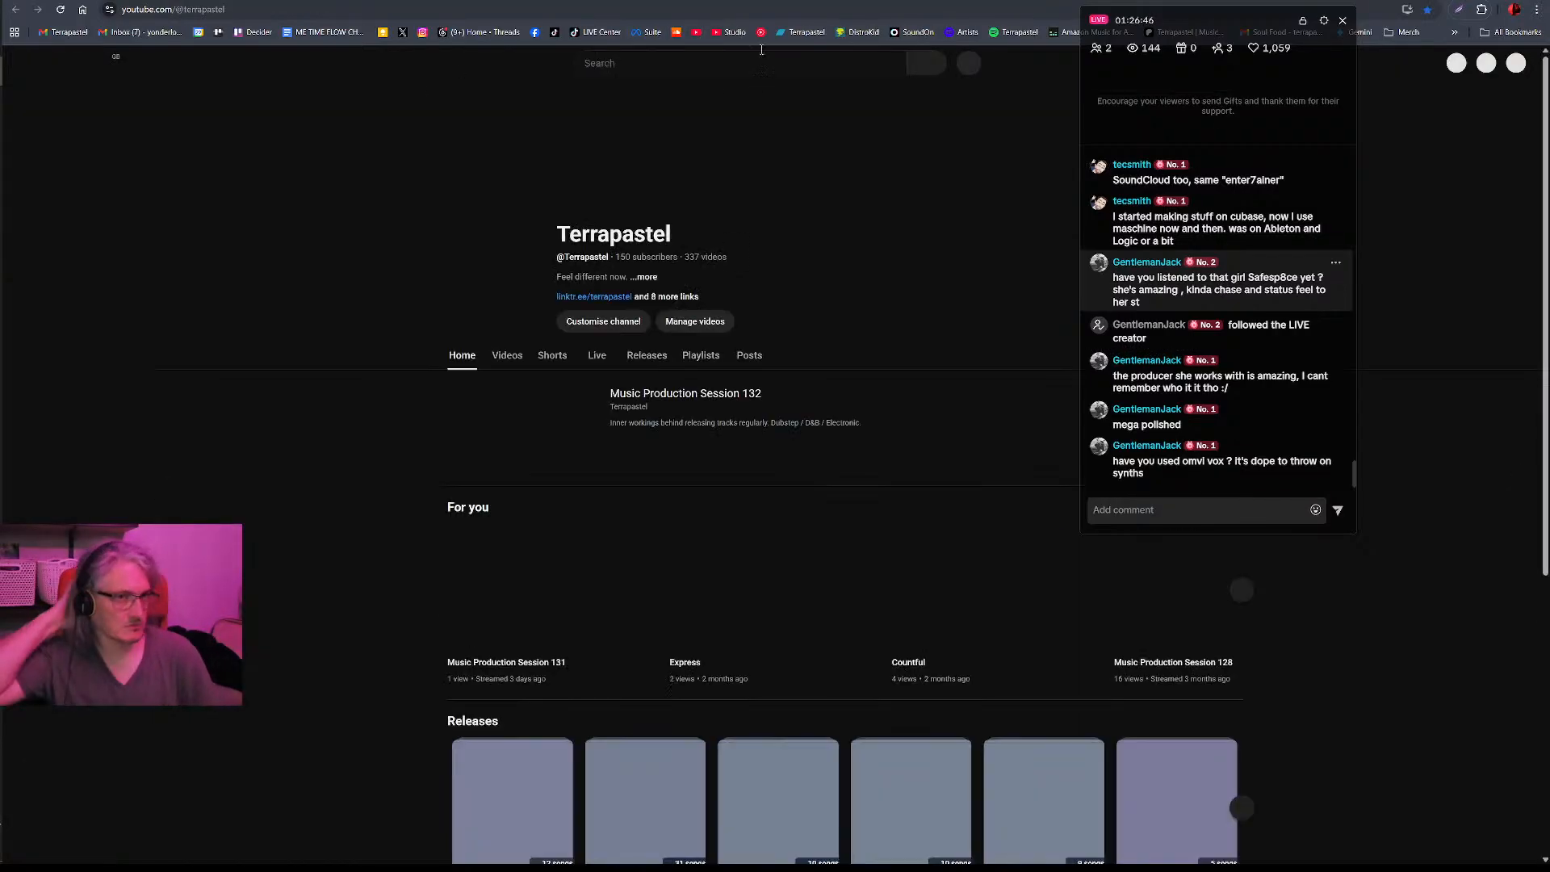
{"action": "left_click", "coordinate": [819, 58]}
{"action": "type", "text": "safesp8"}
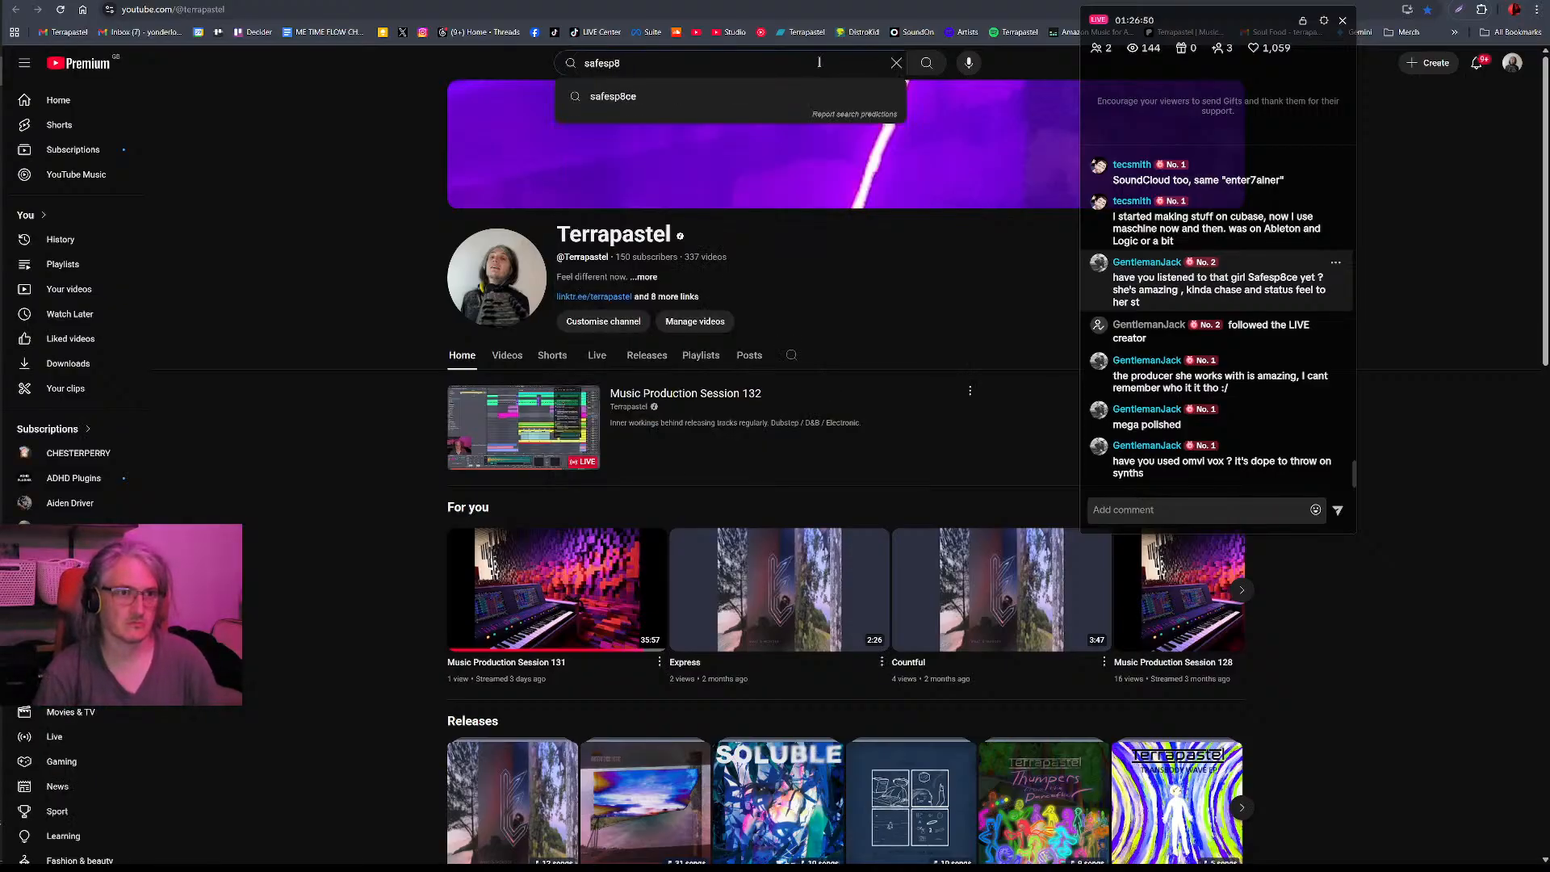
{"action": "type", "text": "ce"}
{"action": "key", "text": "Return"}
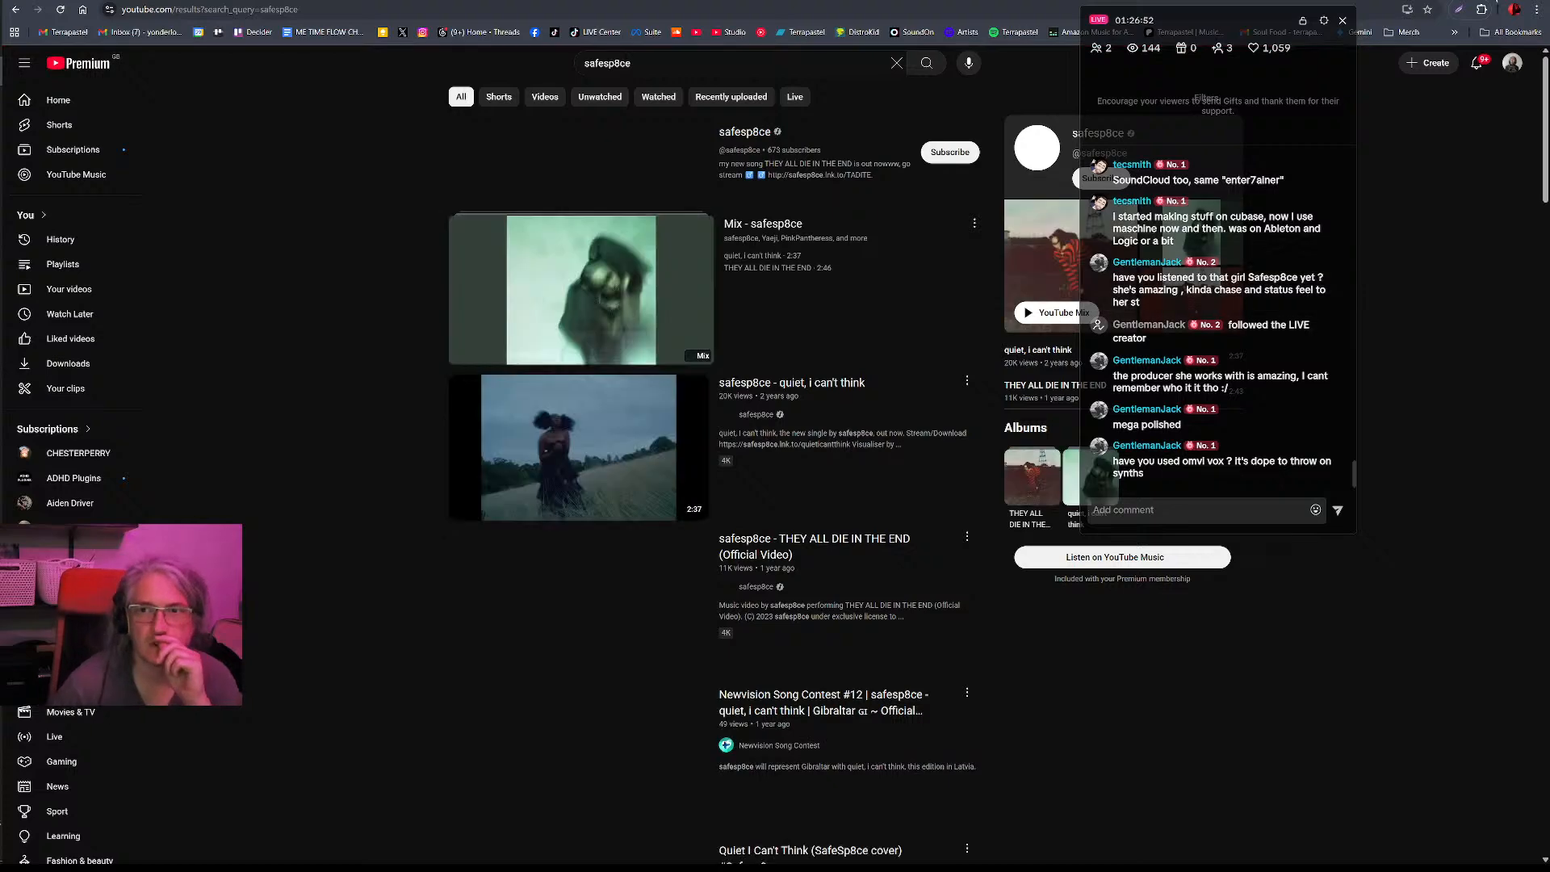
{"action": "key", "text": "super+Down"}
{"action": "key", "text": "super+Down"}
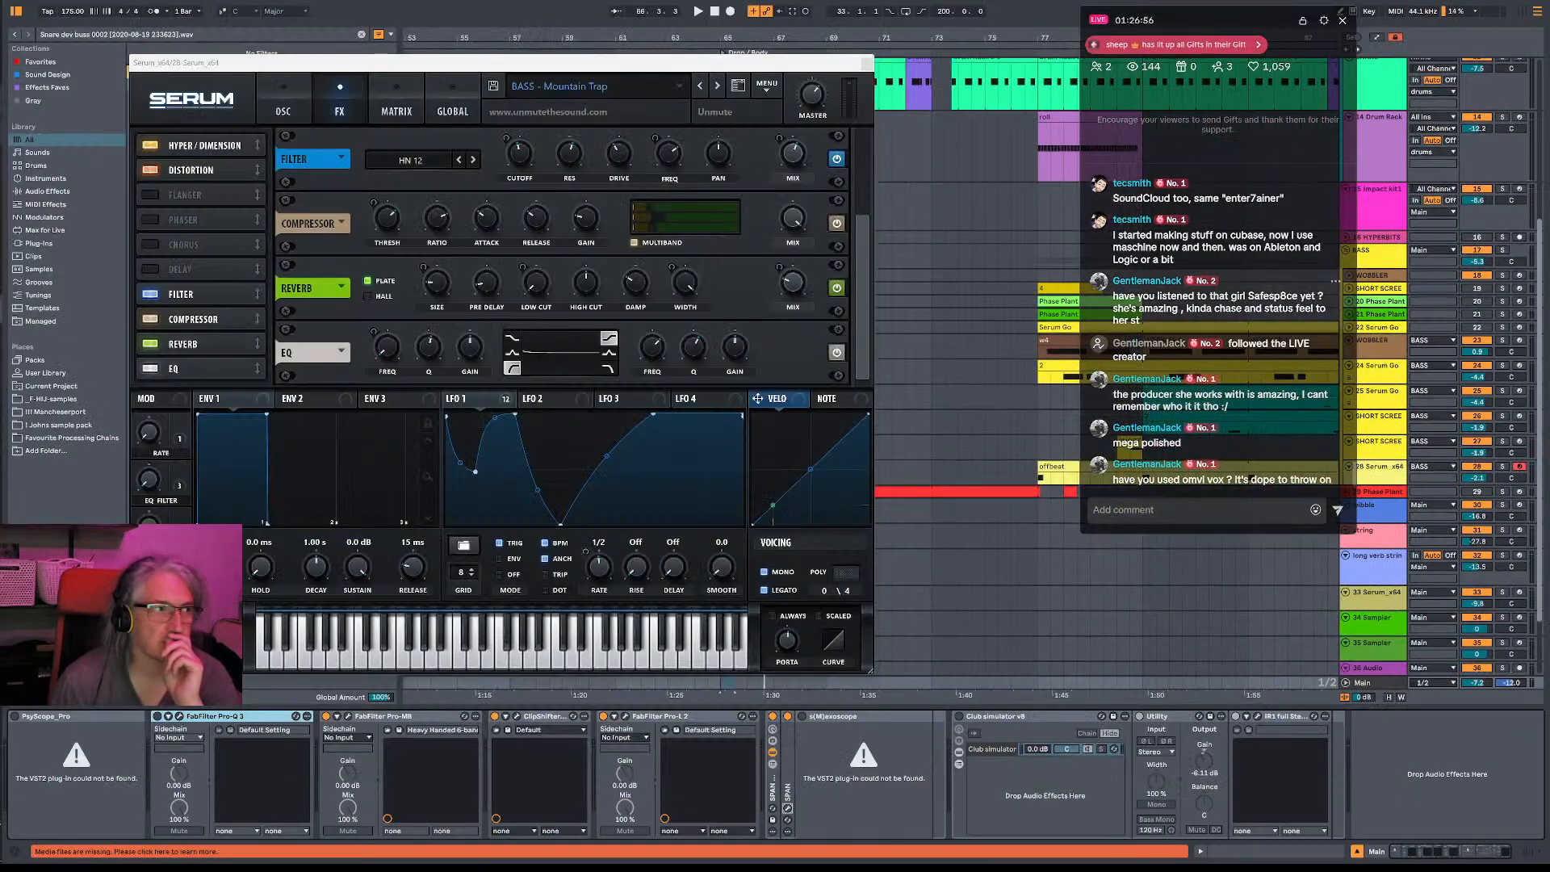
- Switch to the other browser window and search Google for omnivox in a new tab
{"action": "key", "text": "alt+Tab"}
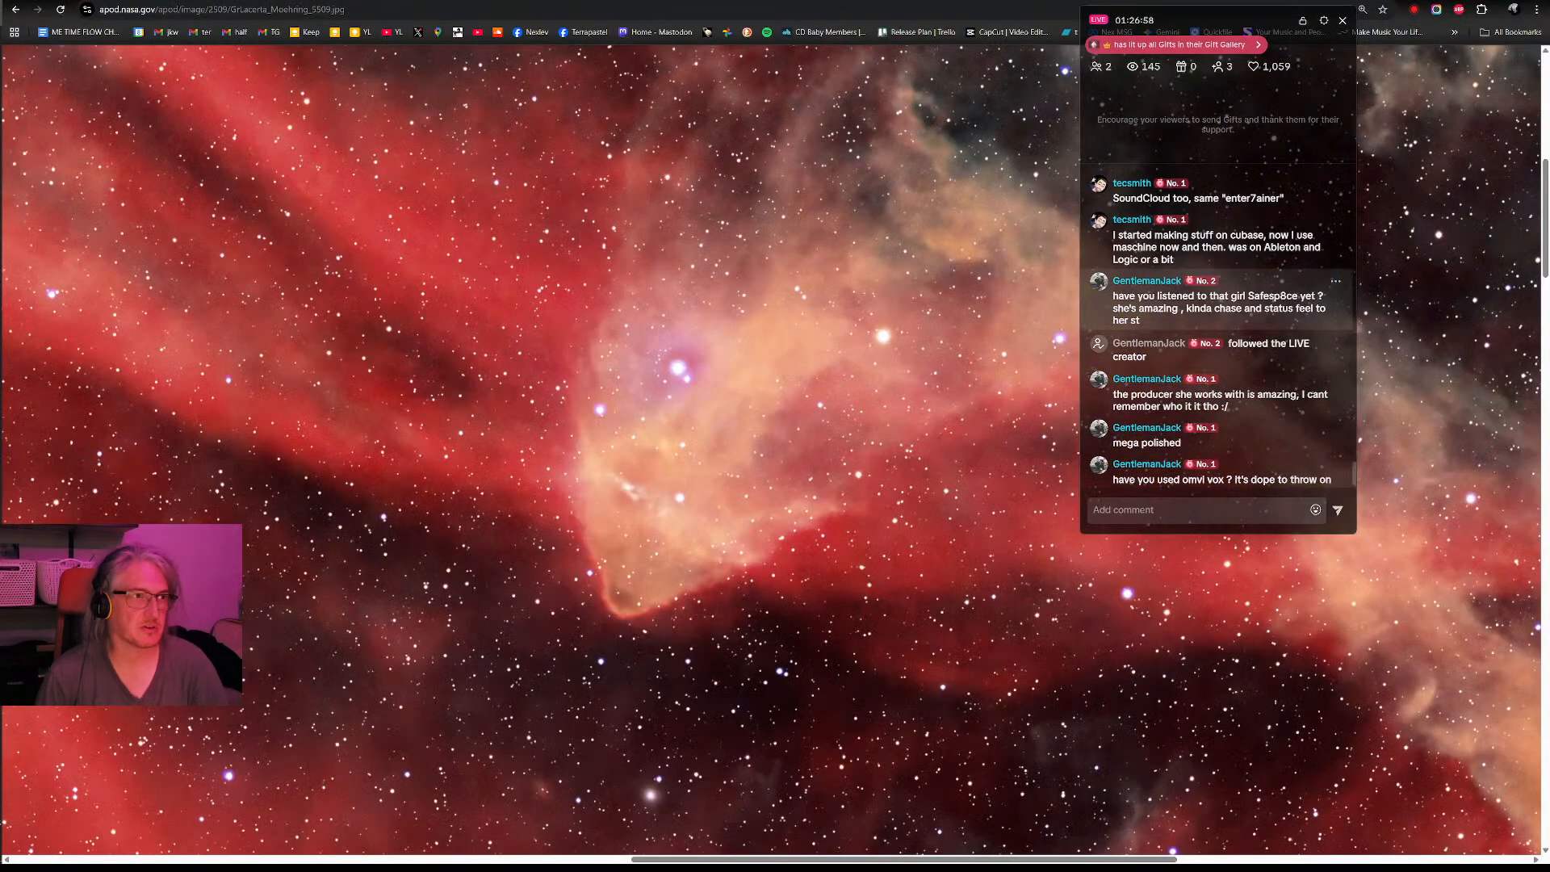
{"action": "key", "text": "ctrl+t"}
{"action": "type", "text": "omin"}
{"action": "key", "text": "BackSpace"}
{"action": "key", "text": "BackSpace"}
{"action": "type", "text": "nivox"}
{"action": "key", "text": "BackSpace"}
{"action": "key", "text": "BackSpace"}
{"action": "key", "text": "BackSpace"}
{"action": "type", "text": "ivox"}
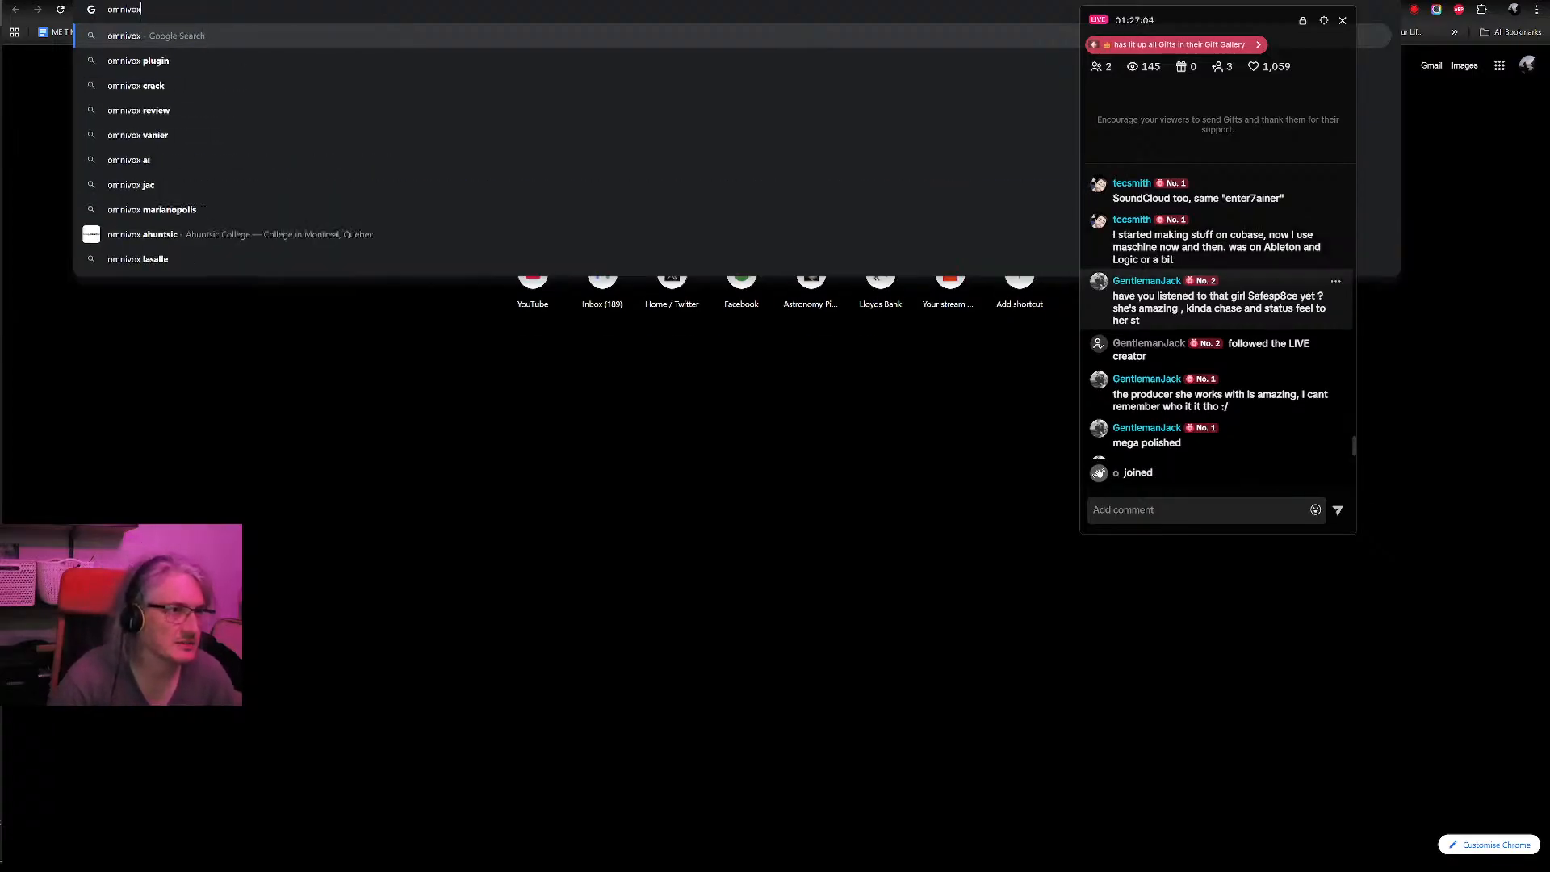
{"action": "key", "text": "Return"}
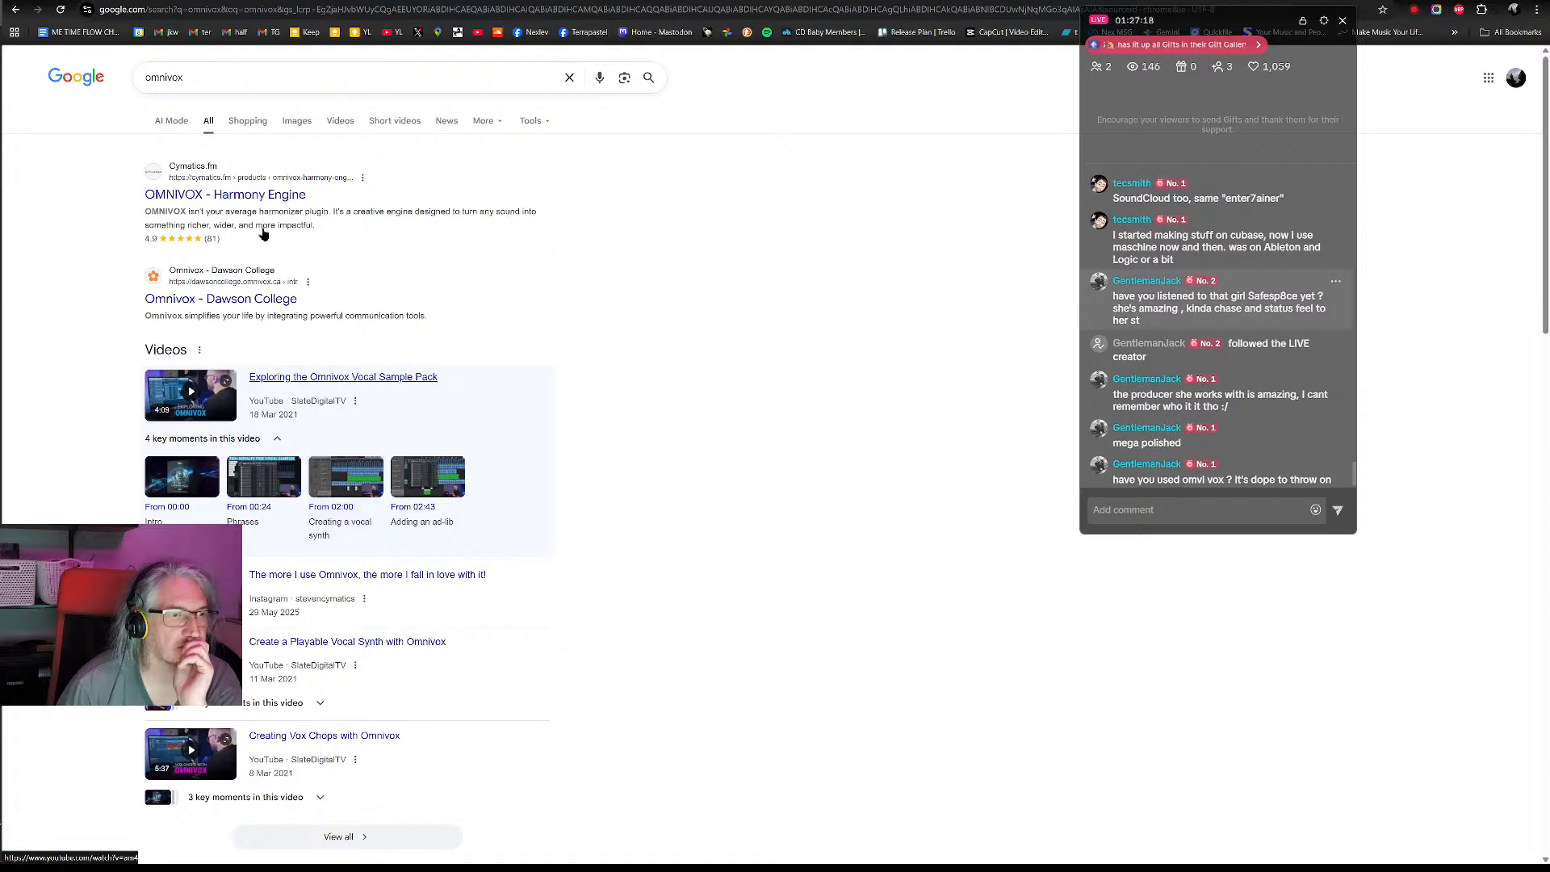
- Open the Cymatics OMNIVOX - Harmony Engine result, then skim the YouTube video Exploring the Omnivox Vocal Sample Pack to its end
{"action": "left_click", "coordinate": [257, 195]}
{"action": "key", "text": "ctrl+Tab"}
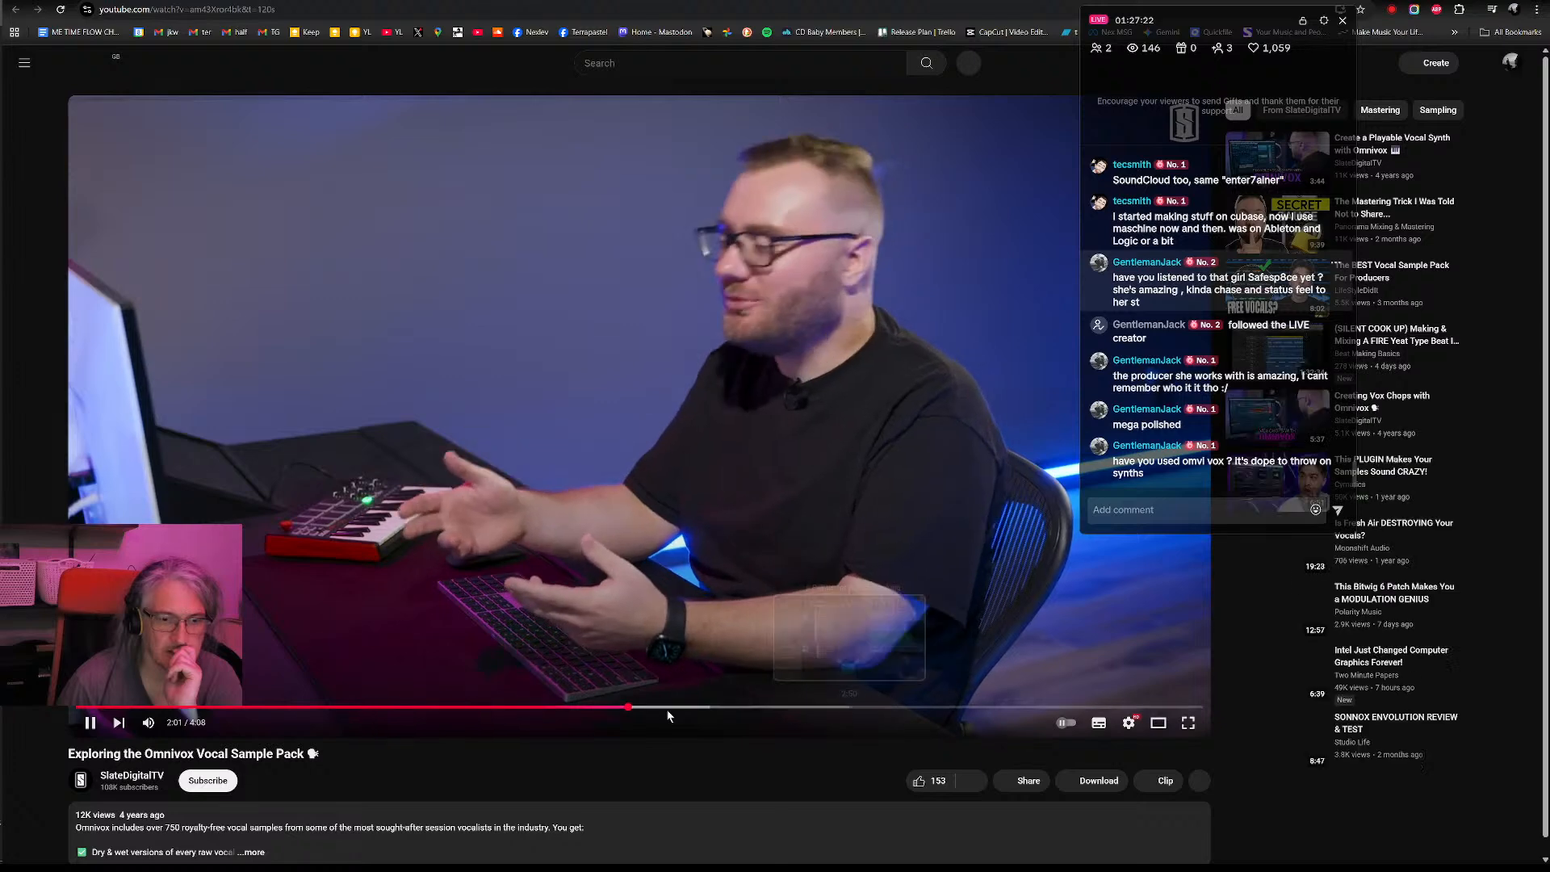
{"action": "left_click_drag", "start_coordinate": [690, 708], "coordinate": [837, 713]}
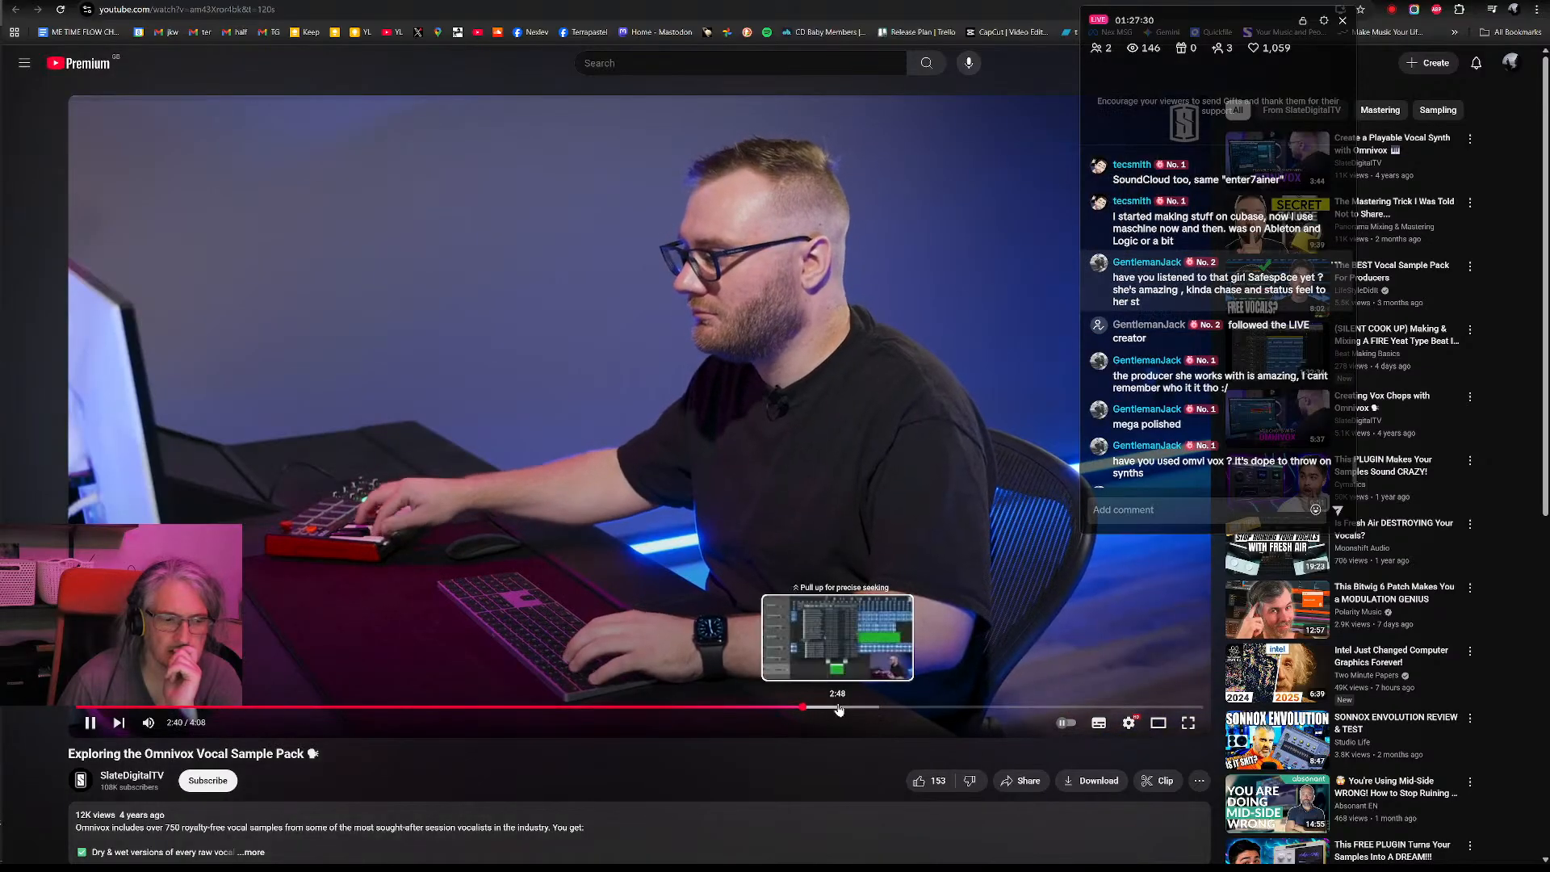
{"action": "left_click", "coordinate": [879, 708]}
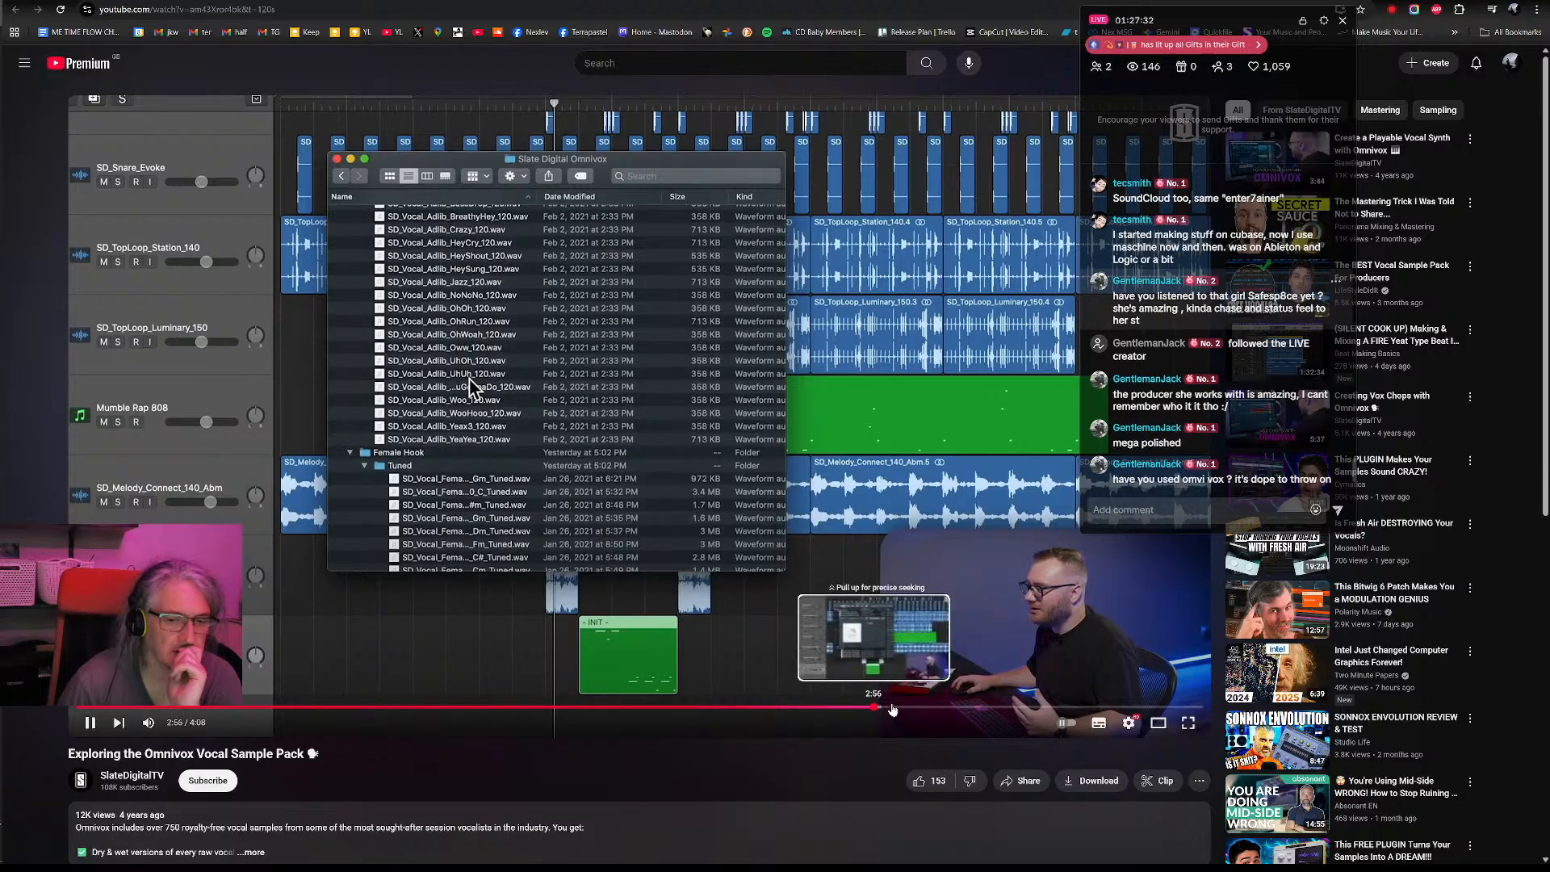
{"action": "left_click", "coordinate": [918, 708]}
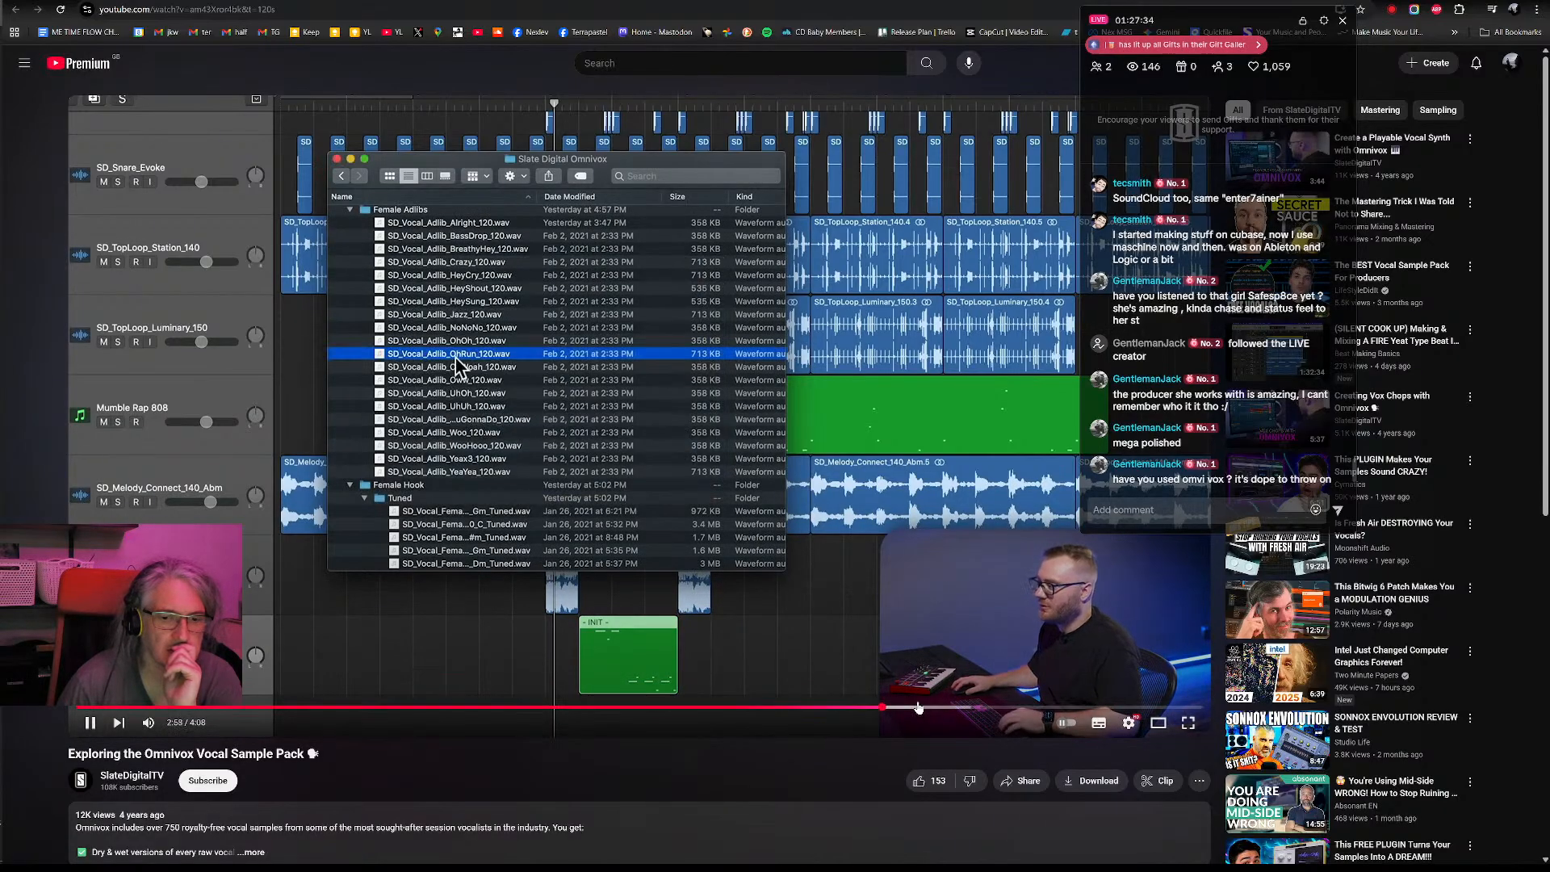
{"action": "left_click", "coordinate": [958, 708]}
{"action": "left_click", "coordinate": [1009, 708]}
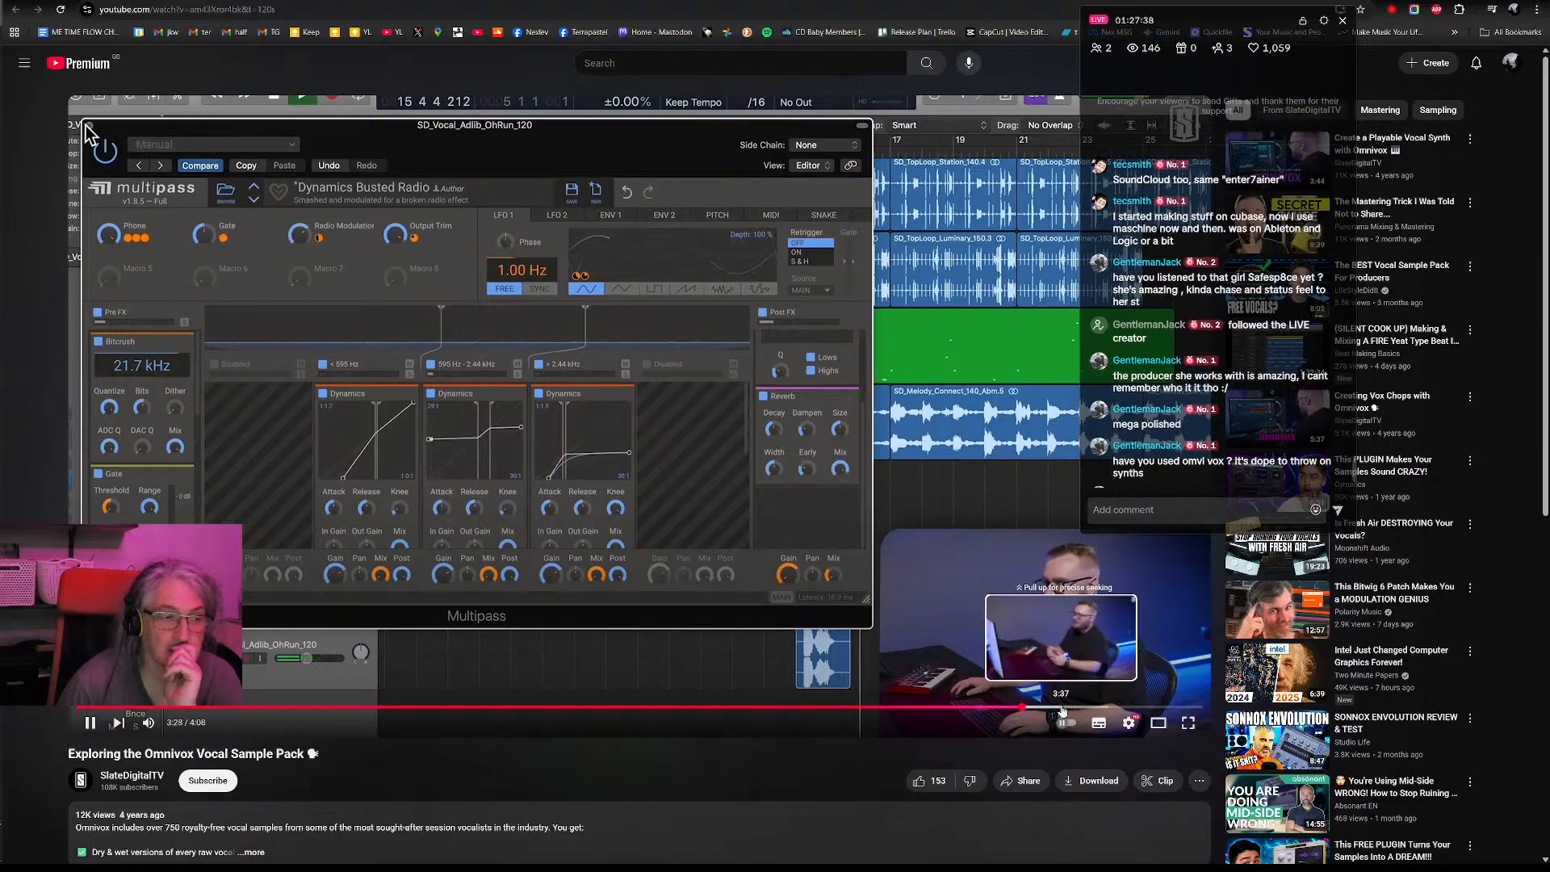
{"action": "left_click", "coordinate": [1085, 709]}
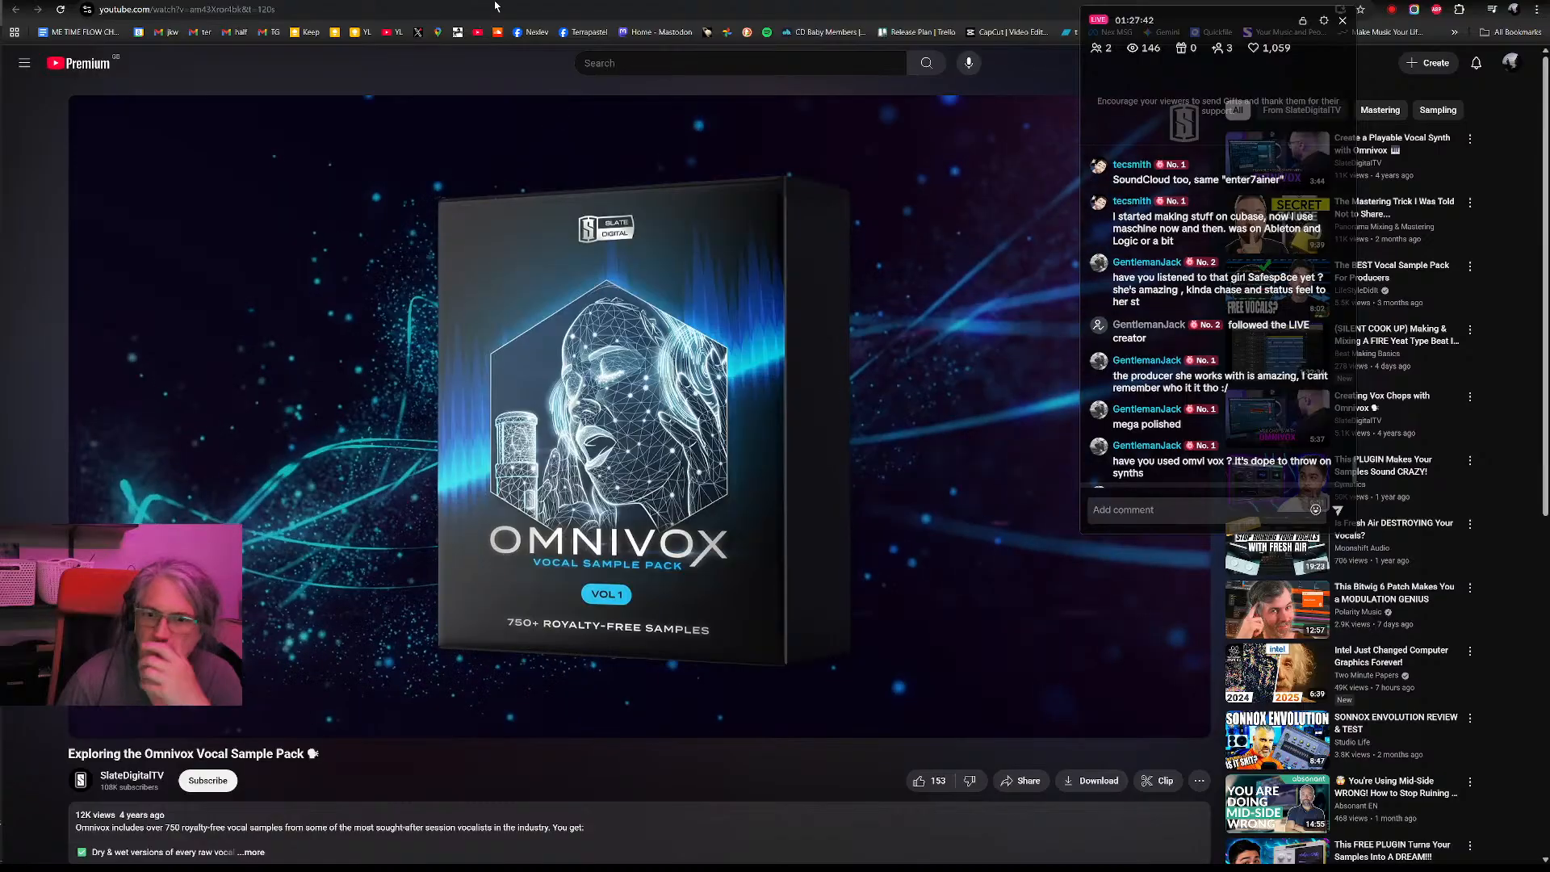
- Read the Cymatics OMNIVOX product page from its description to the See OMNIVOX in Action section
{"action": "key", "text": "ctrl+Tab"}
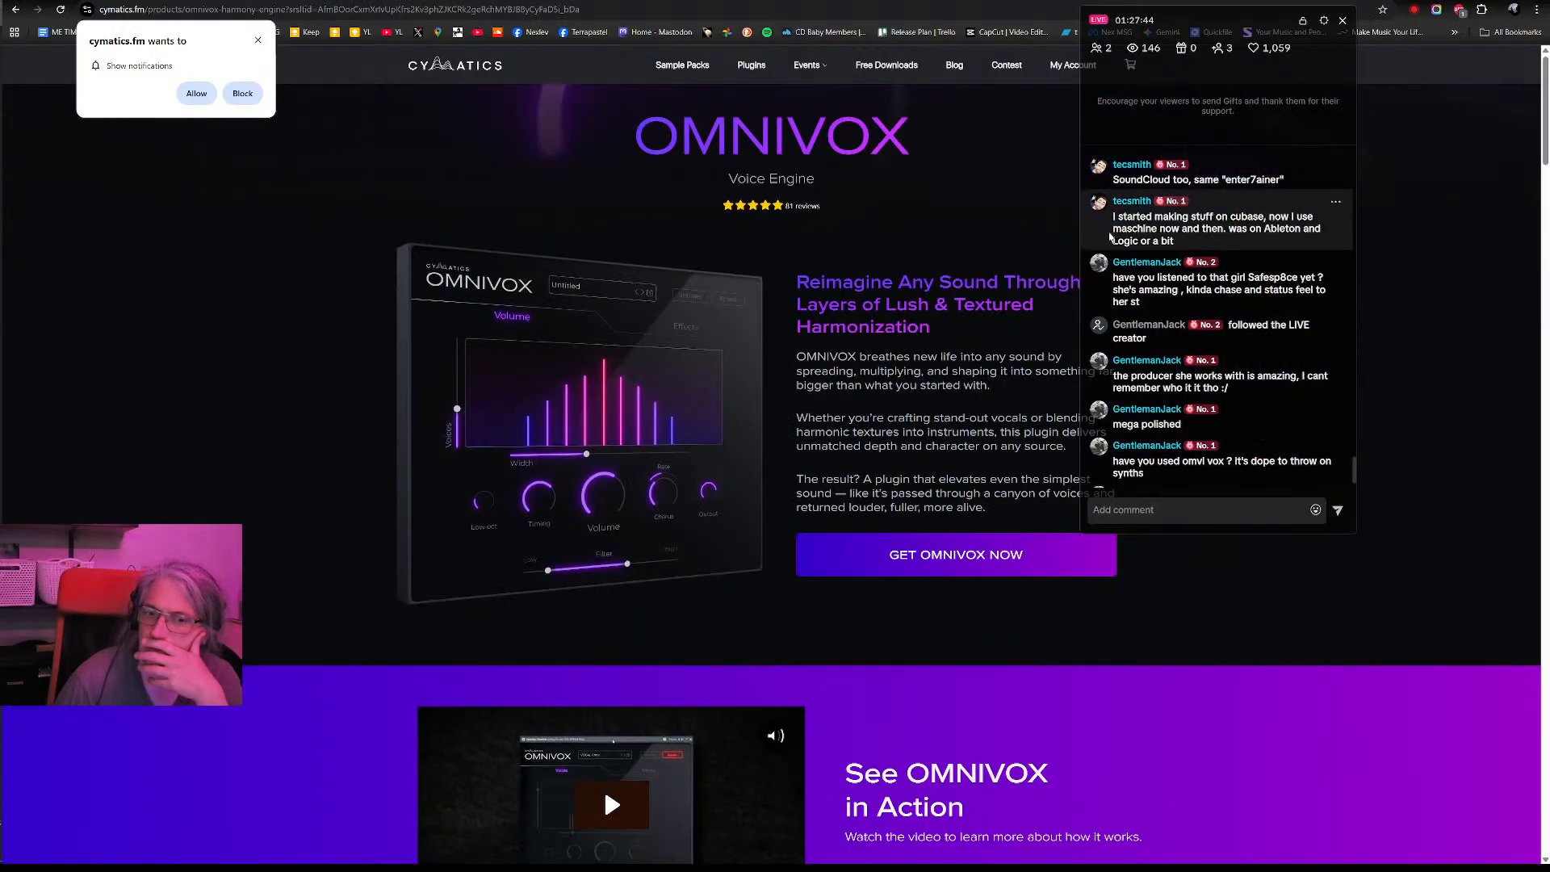
{"action": "scroll", "coordinate": [1185, 437], "scroll_direction": "down", "scroll_amount": 5}
{"action": "scroll", "coordinate": [1184, 437], "scroll_direction": "up", "scroll_amount": 2}
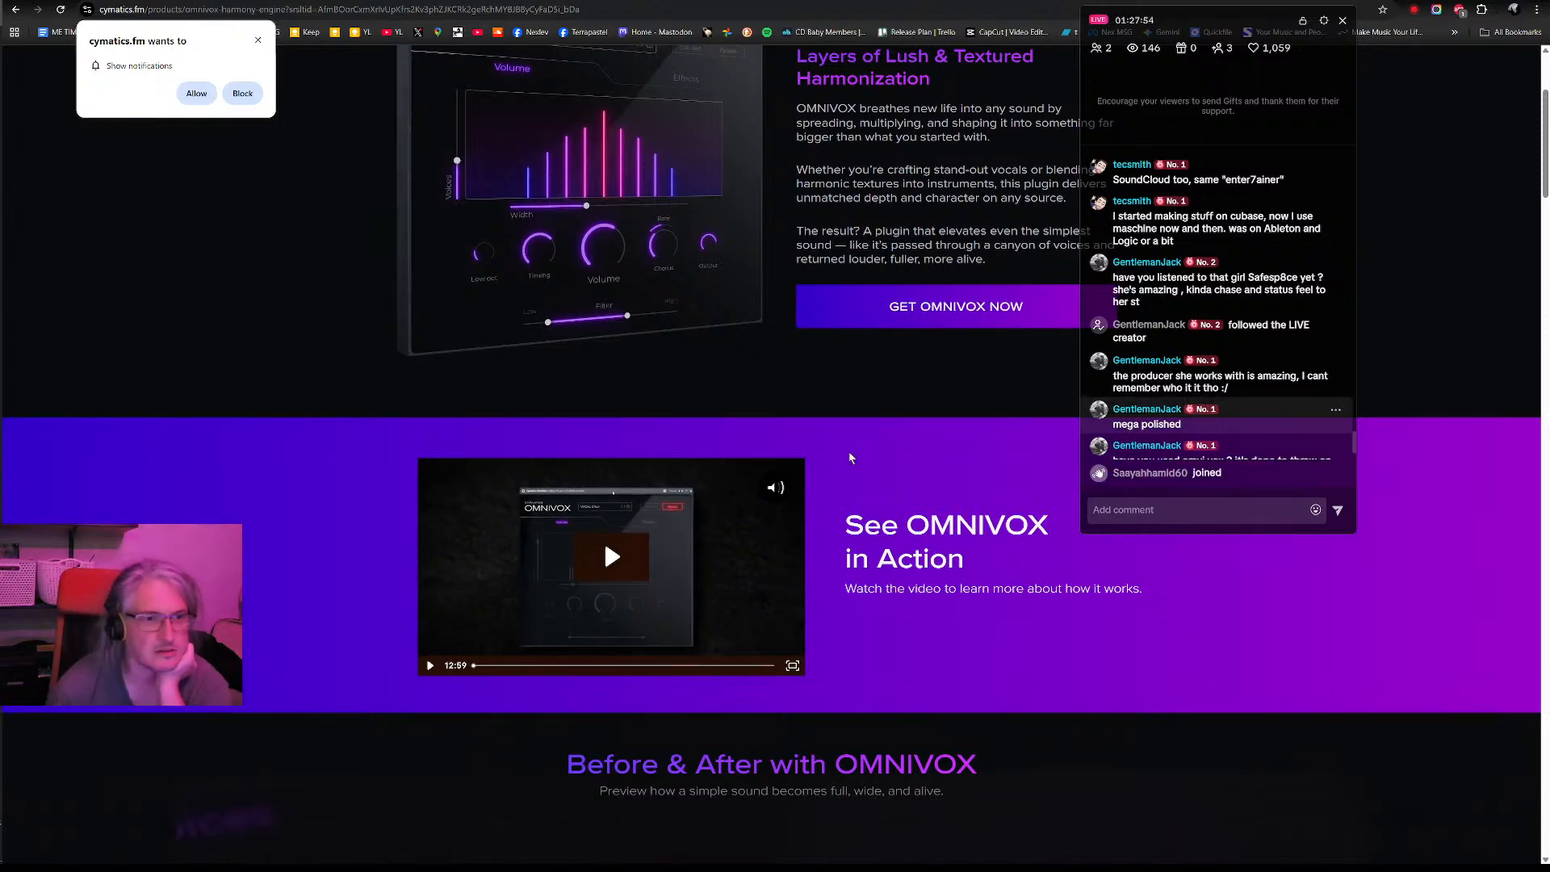
{"action": "scroll", "coordinate": [931, 332], "scroll_direction": "up", "scroll_amount": 3}
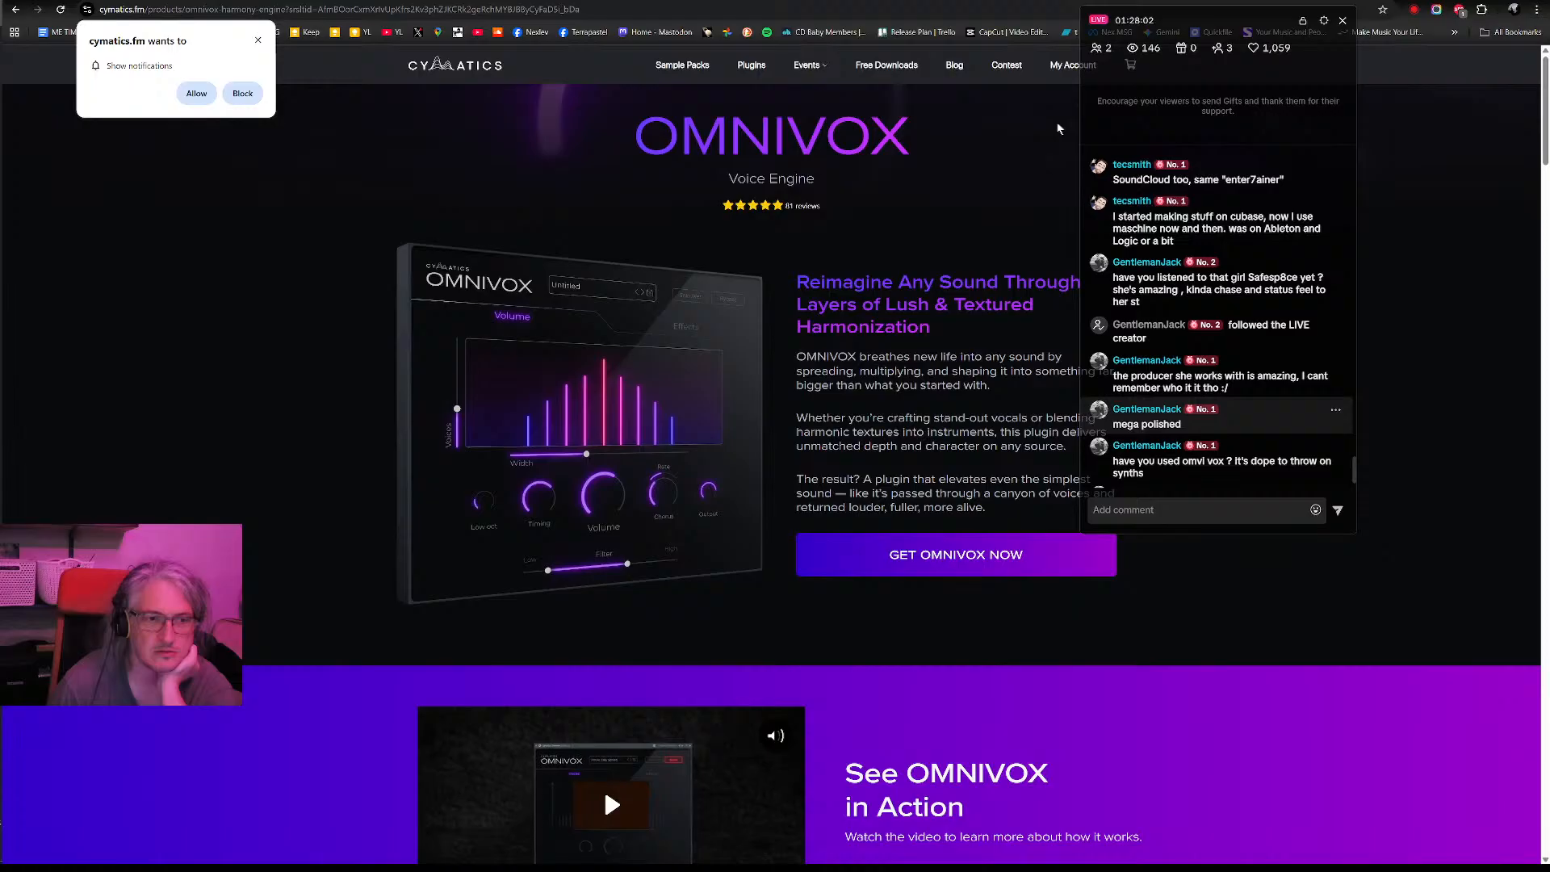
{"action": "scroll", "coordinate": [505, 633], "scroll_direction": "down", "scroll_amount": 3}
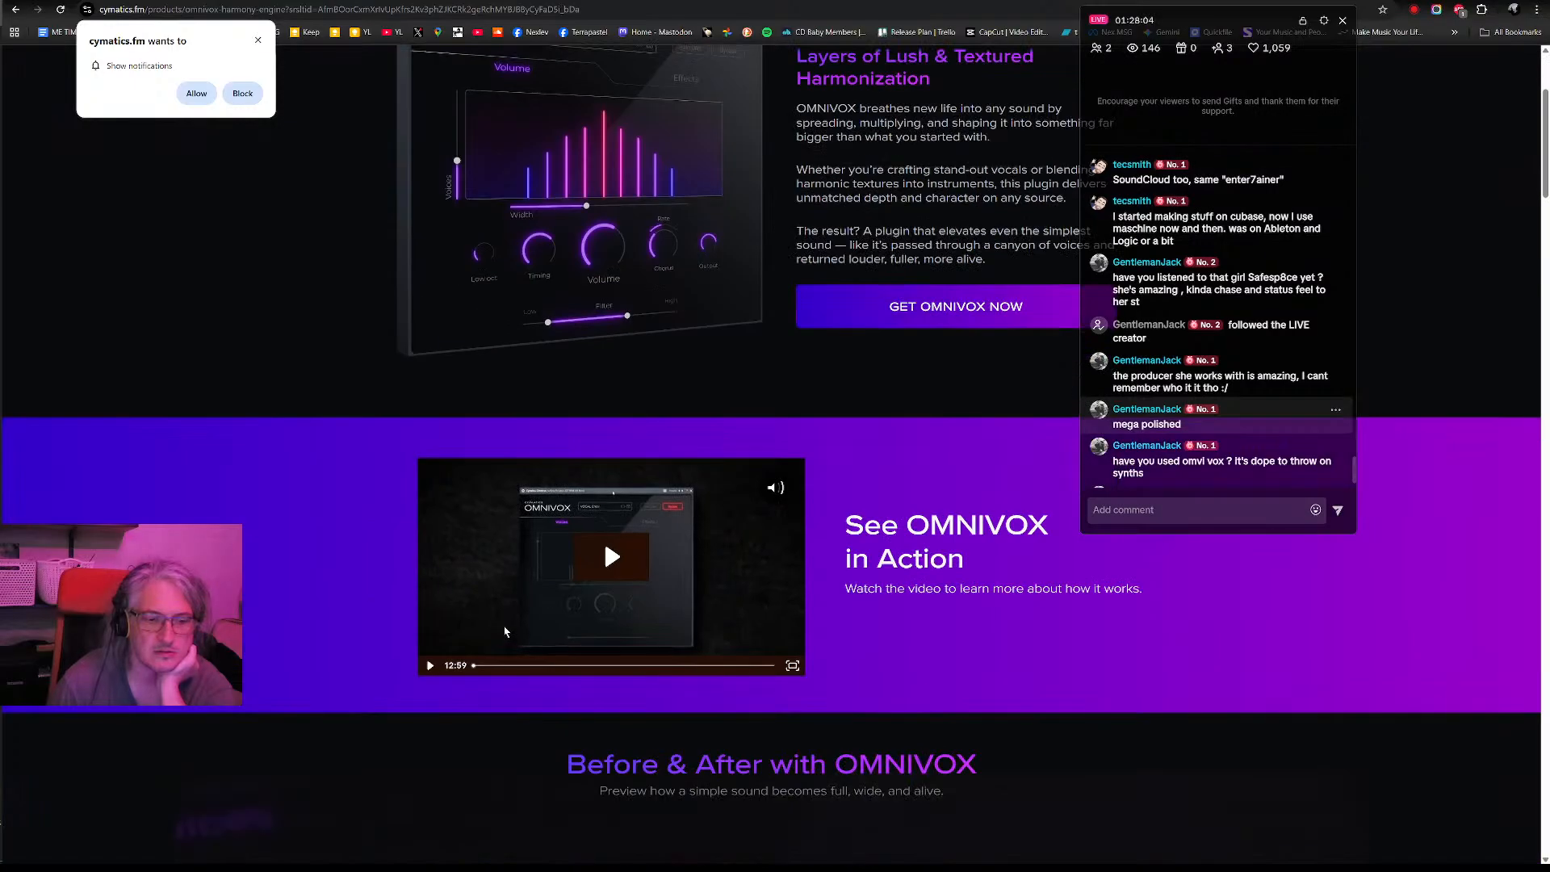
- Play the See OMNIVOX in Action video from its start, pausing and resuming it through the opening demo up to 0:22
{"action": "left_click", "coordinate": [607, 556]}
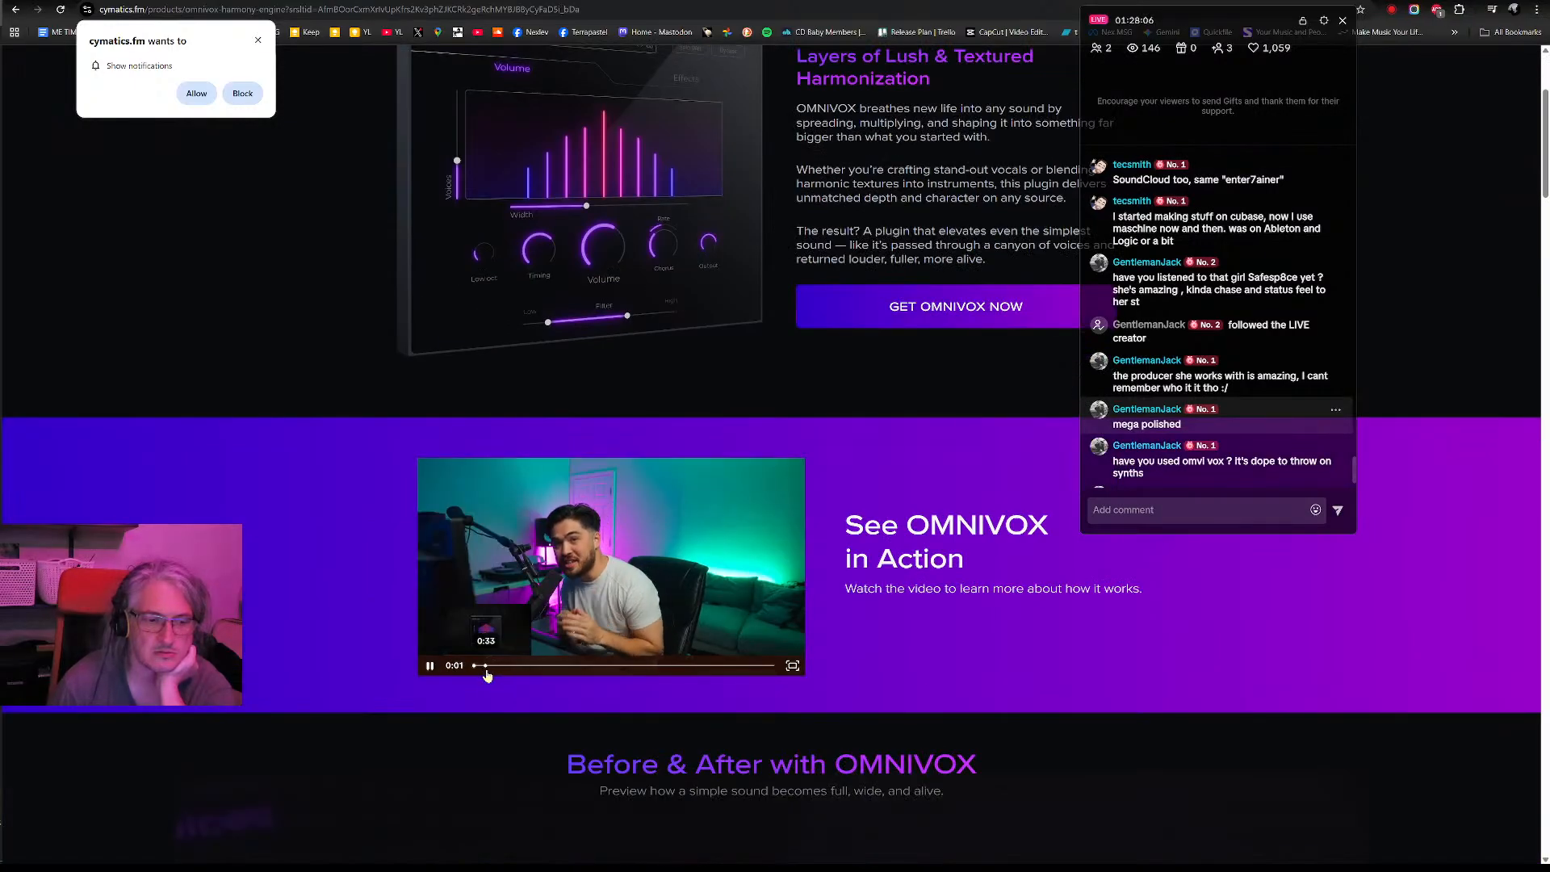
{"action": "left_click", "coordinate": [487, 667]}
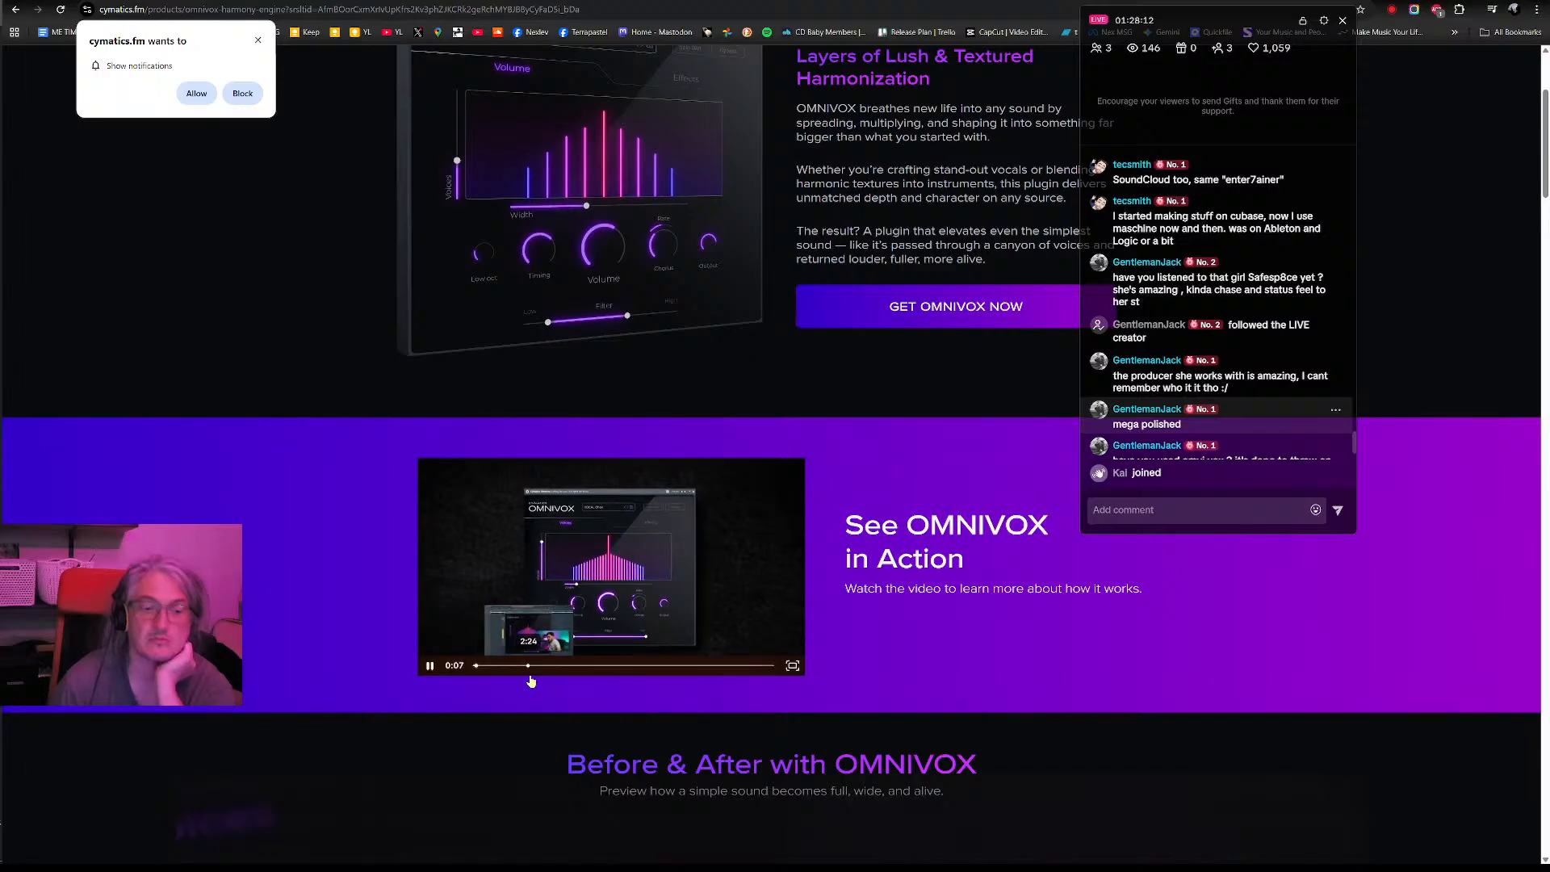
{"action": "left_click", "coordinate": [431, 667]}
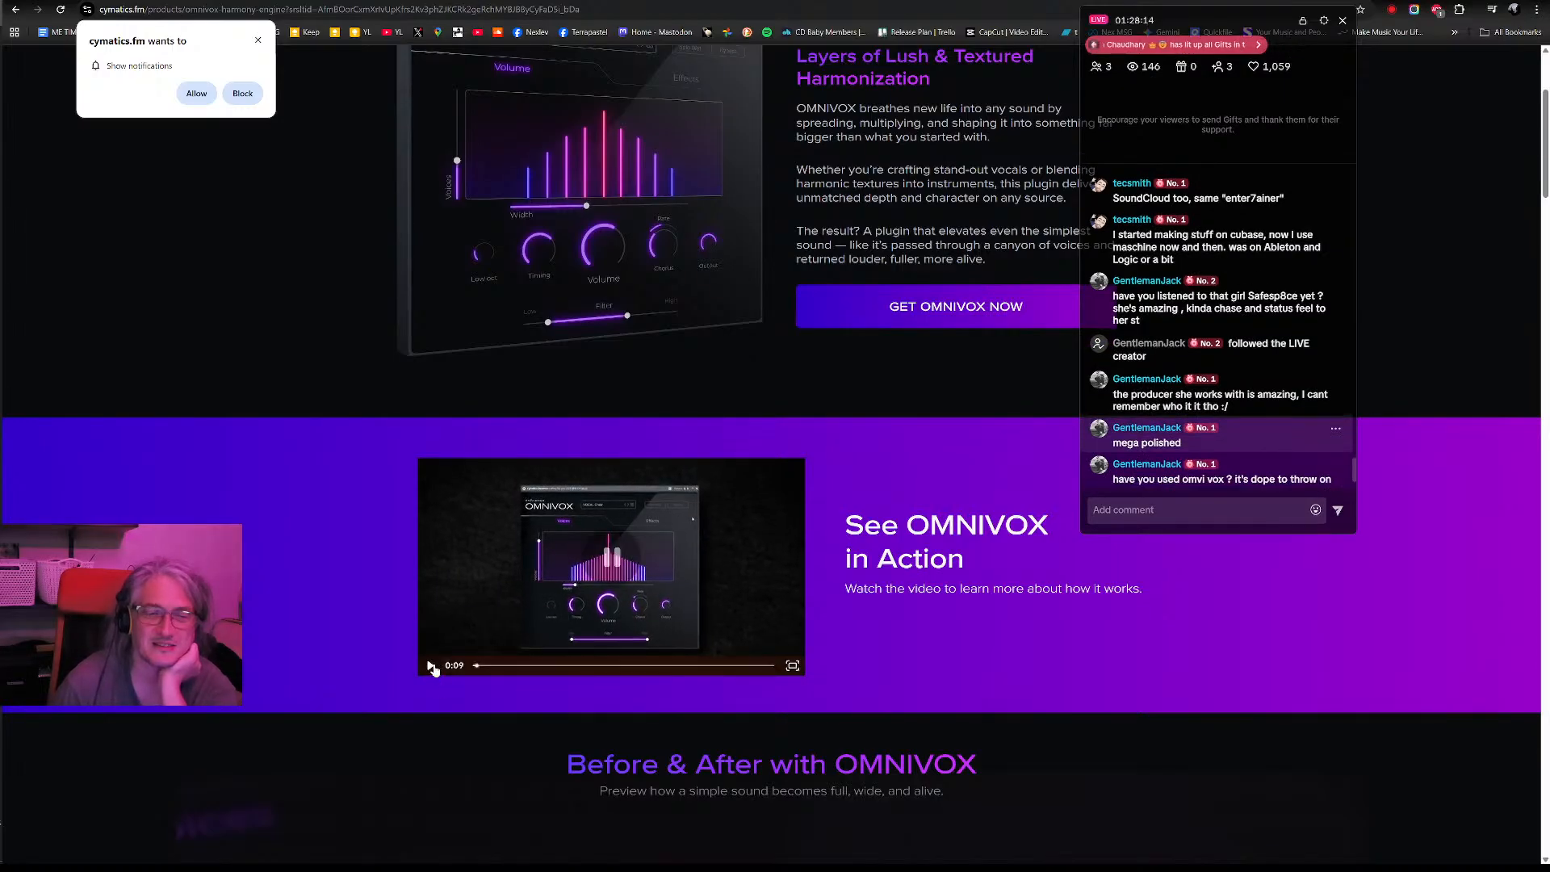
{"action": "left_click", "coordinate": [431, 667]}
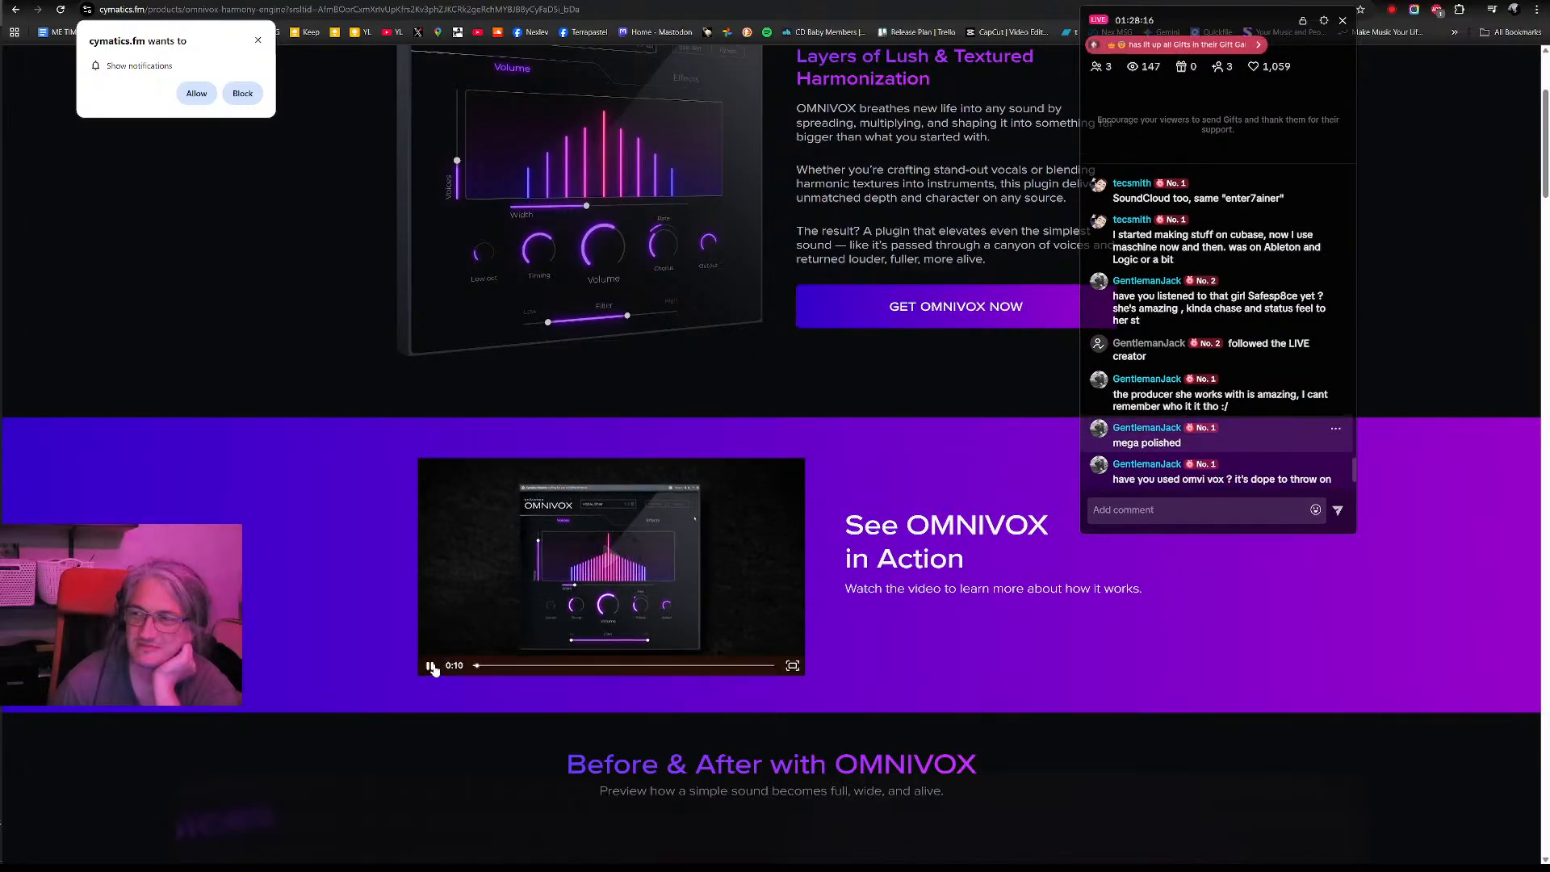
{"action": "left_click", "coordinate": [431, 667]}
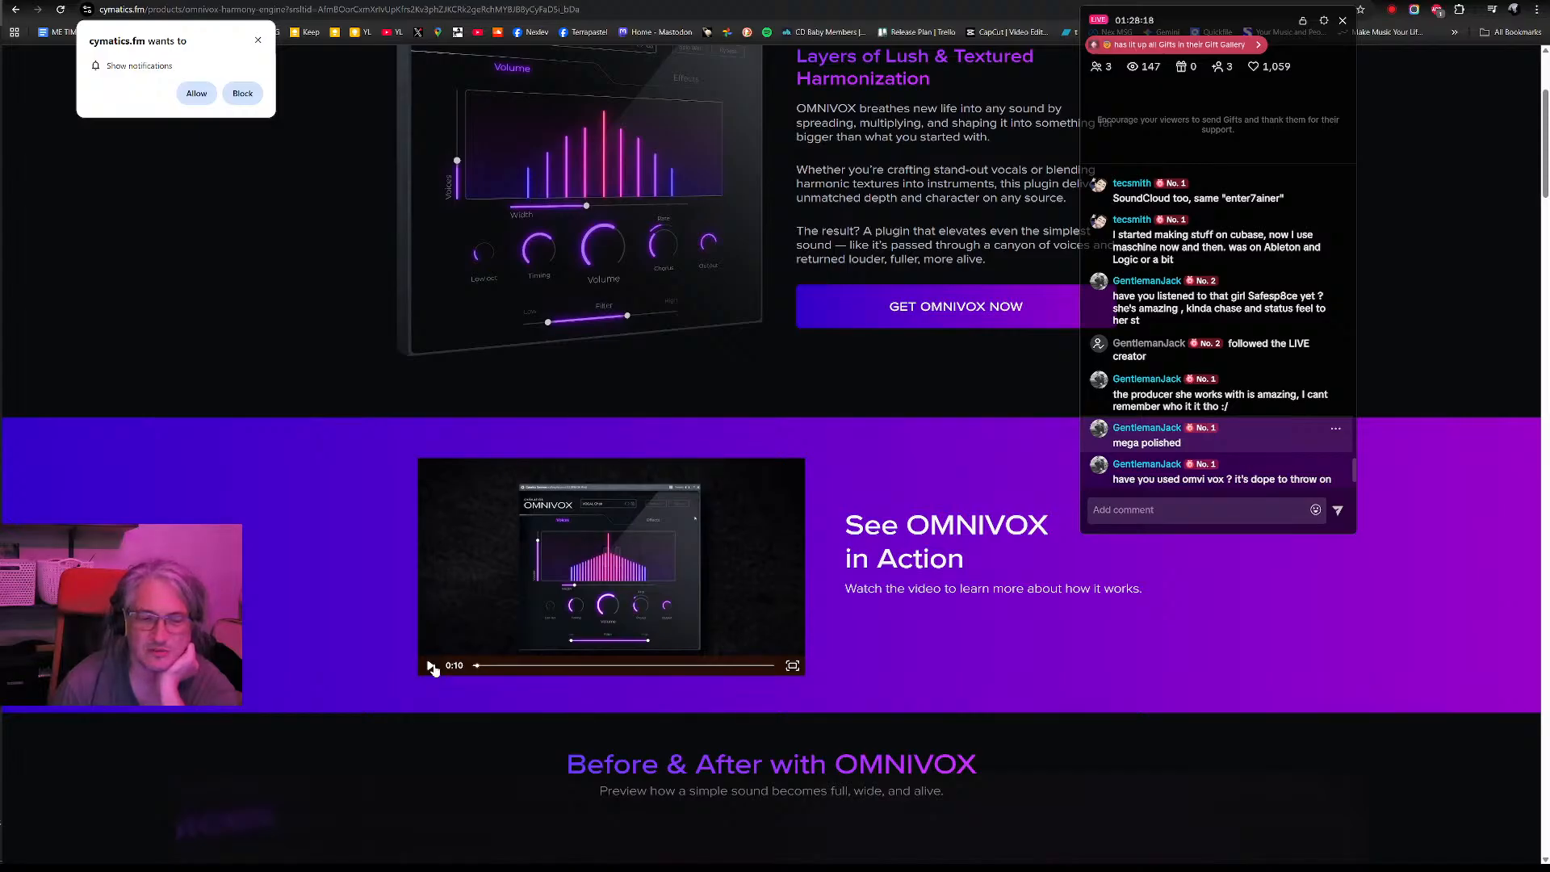
{"action": "left_click", "coordinate": [431, 667]}
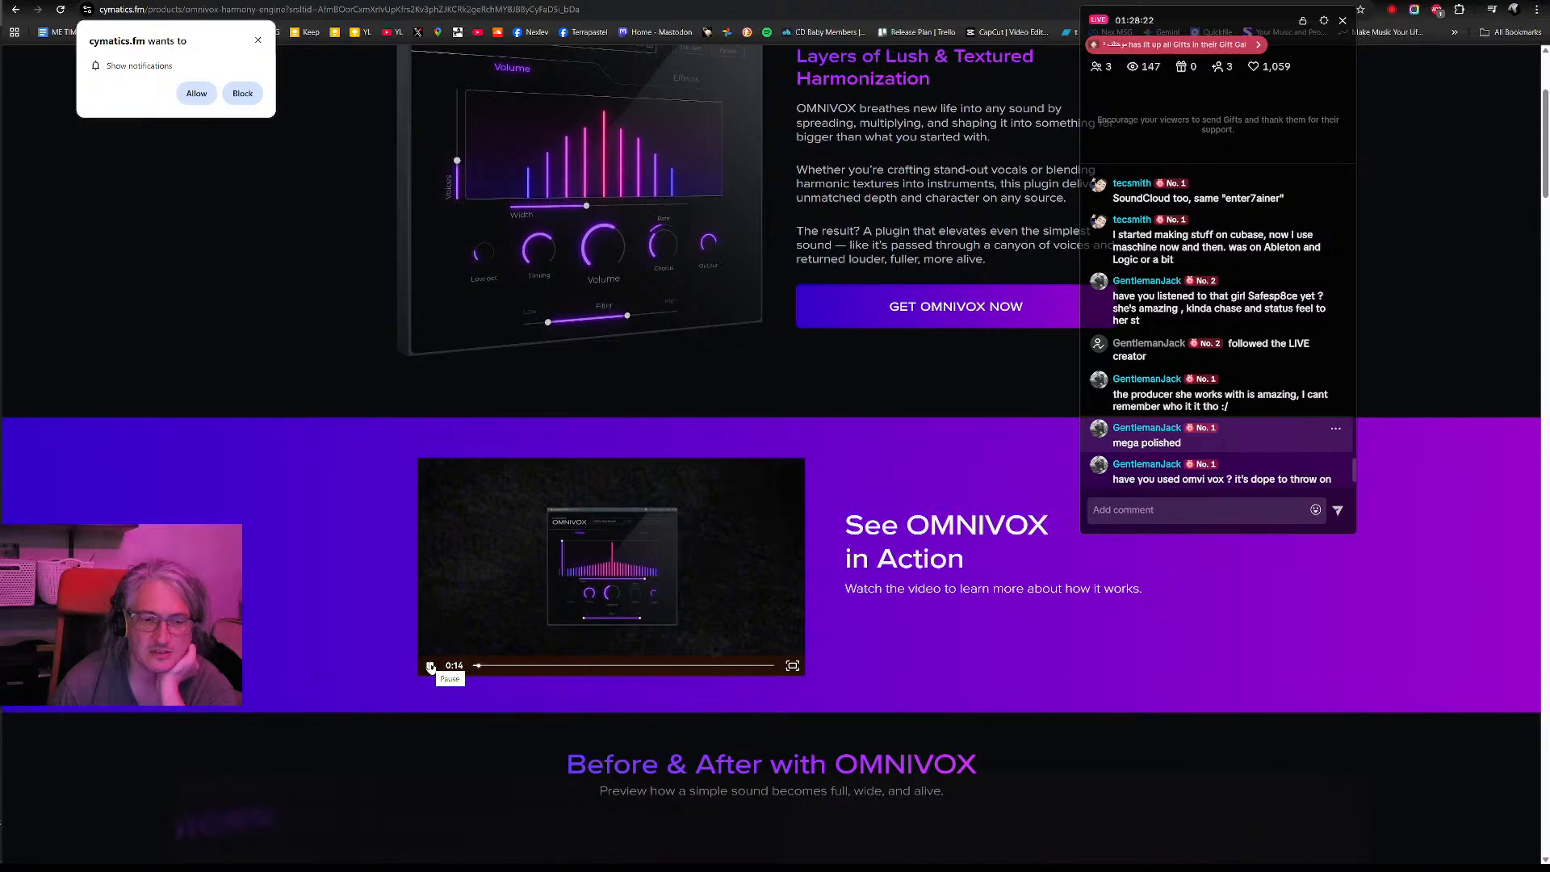
{"action": "left_click", "coordinate": [431, 667]}
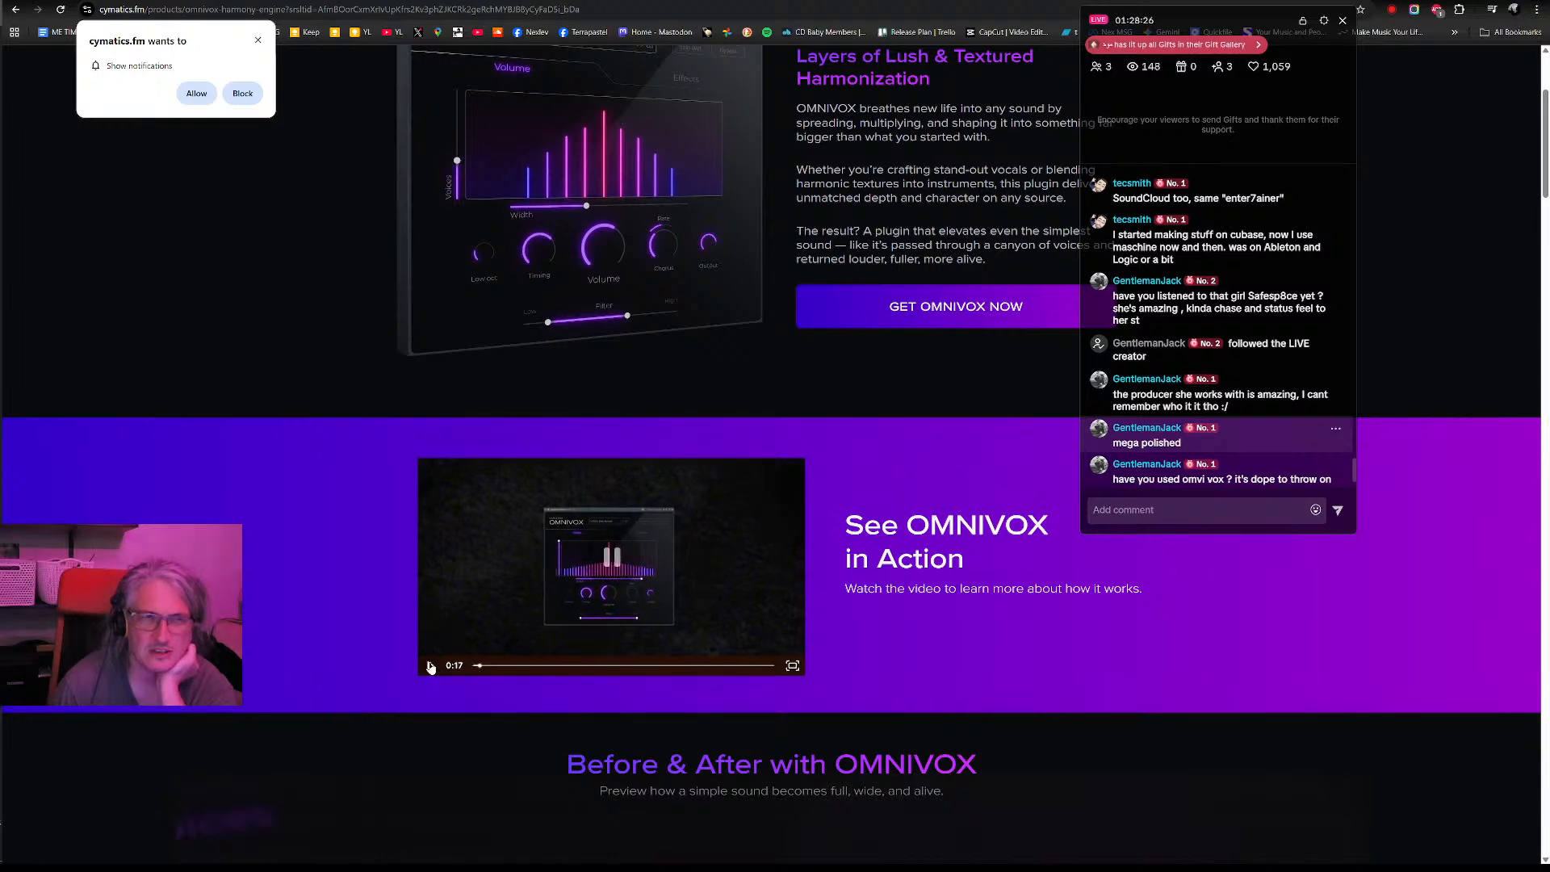
{"action": "left_click", "coordinate": [431, 667]}
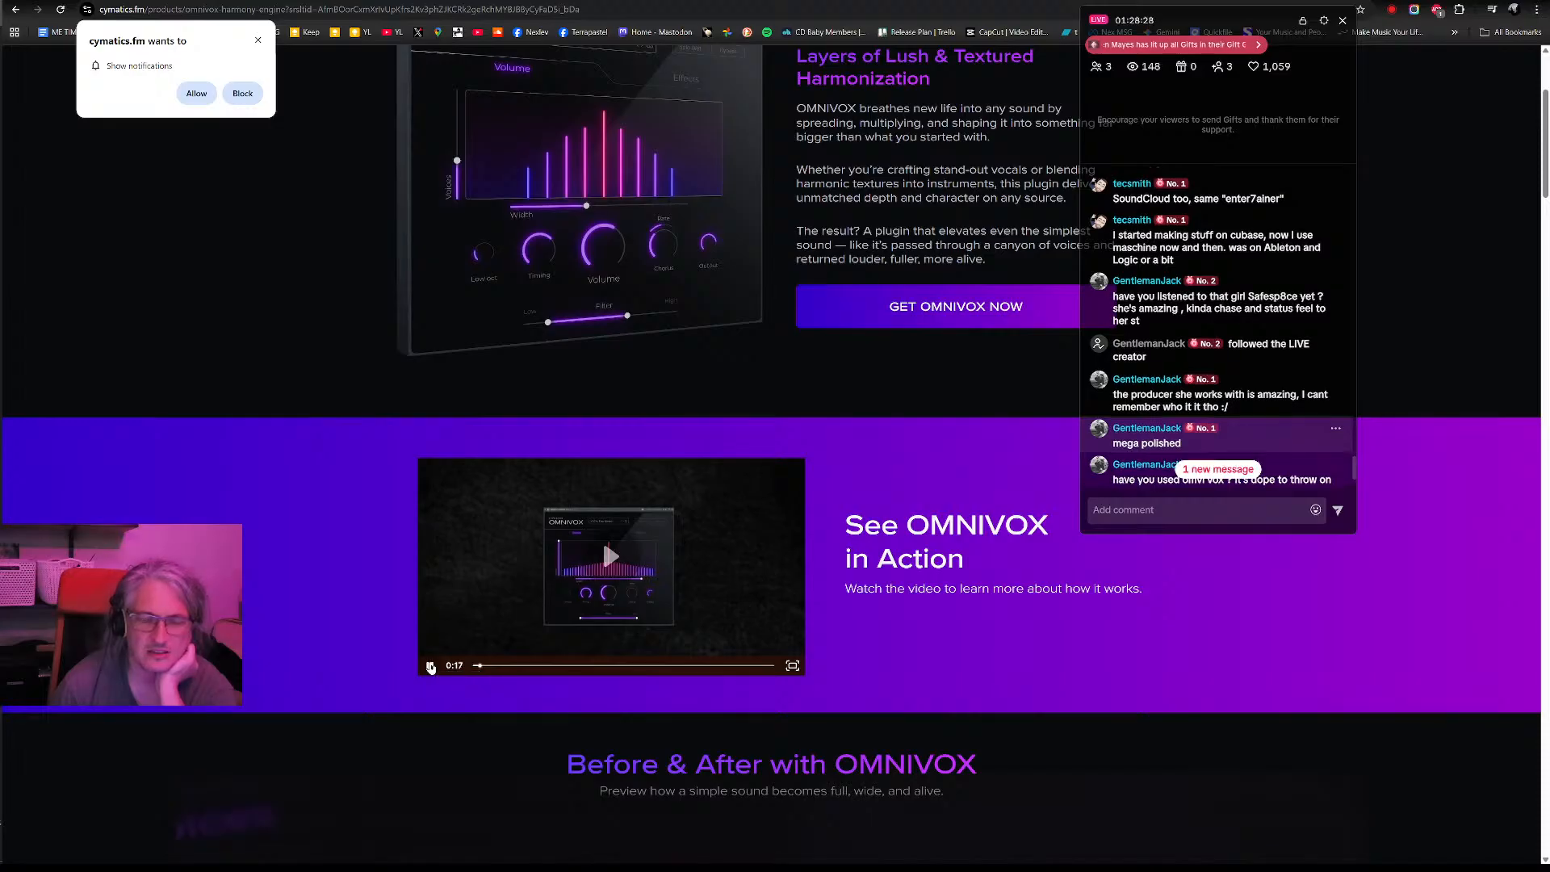
{"action": "left_click", "coordinate": [432, 667]}
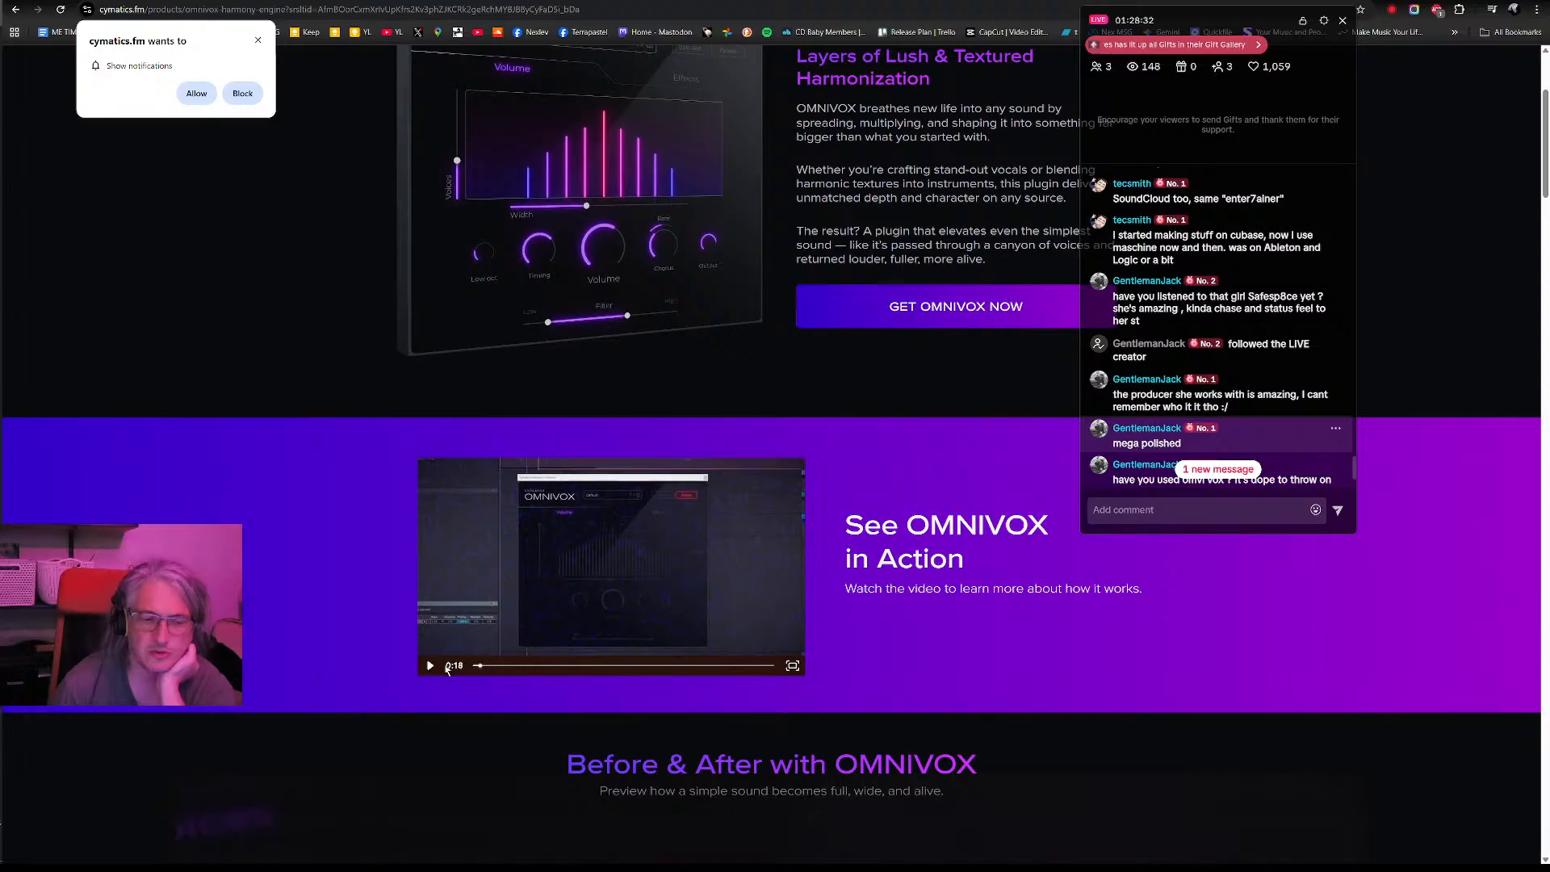
{"action": "left_click", "coordinate": [432, 667]}
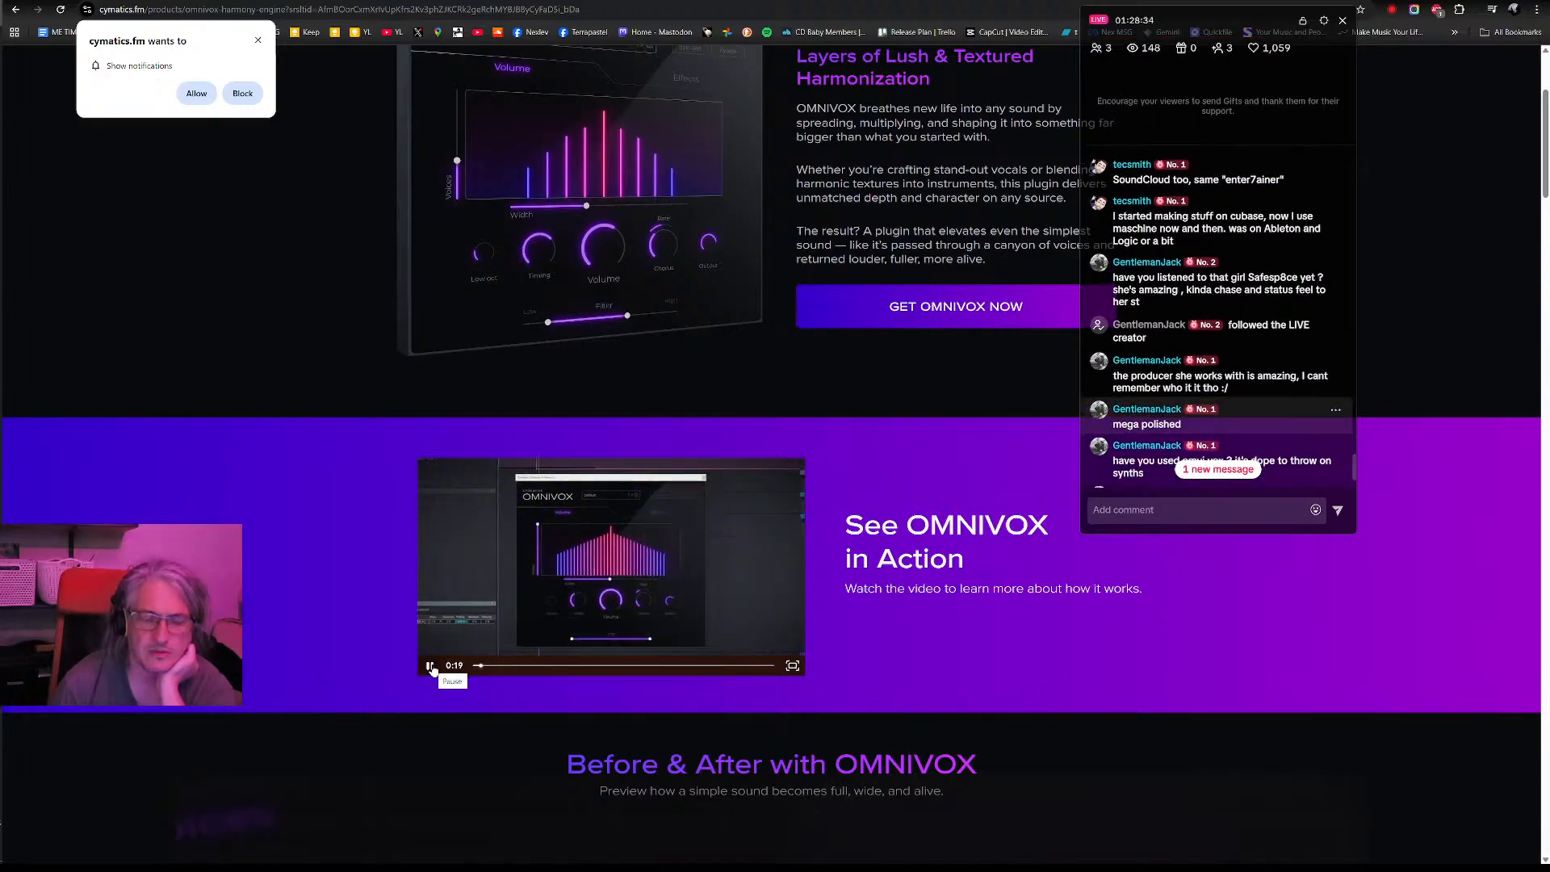
{"action": "left_click", "coordinate": [436, 670]}
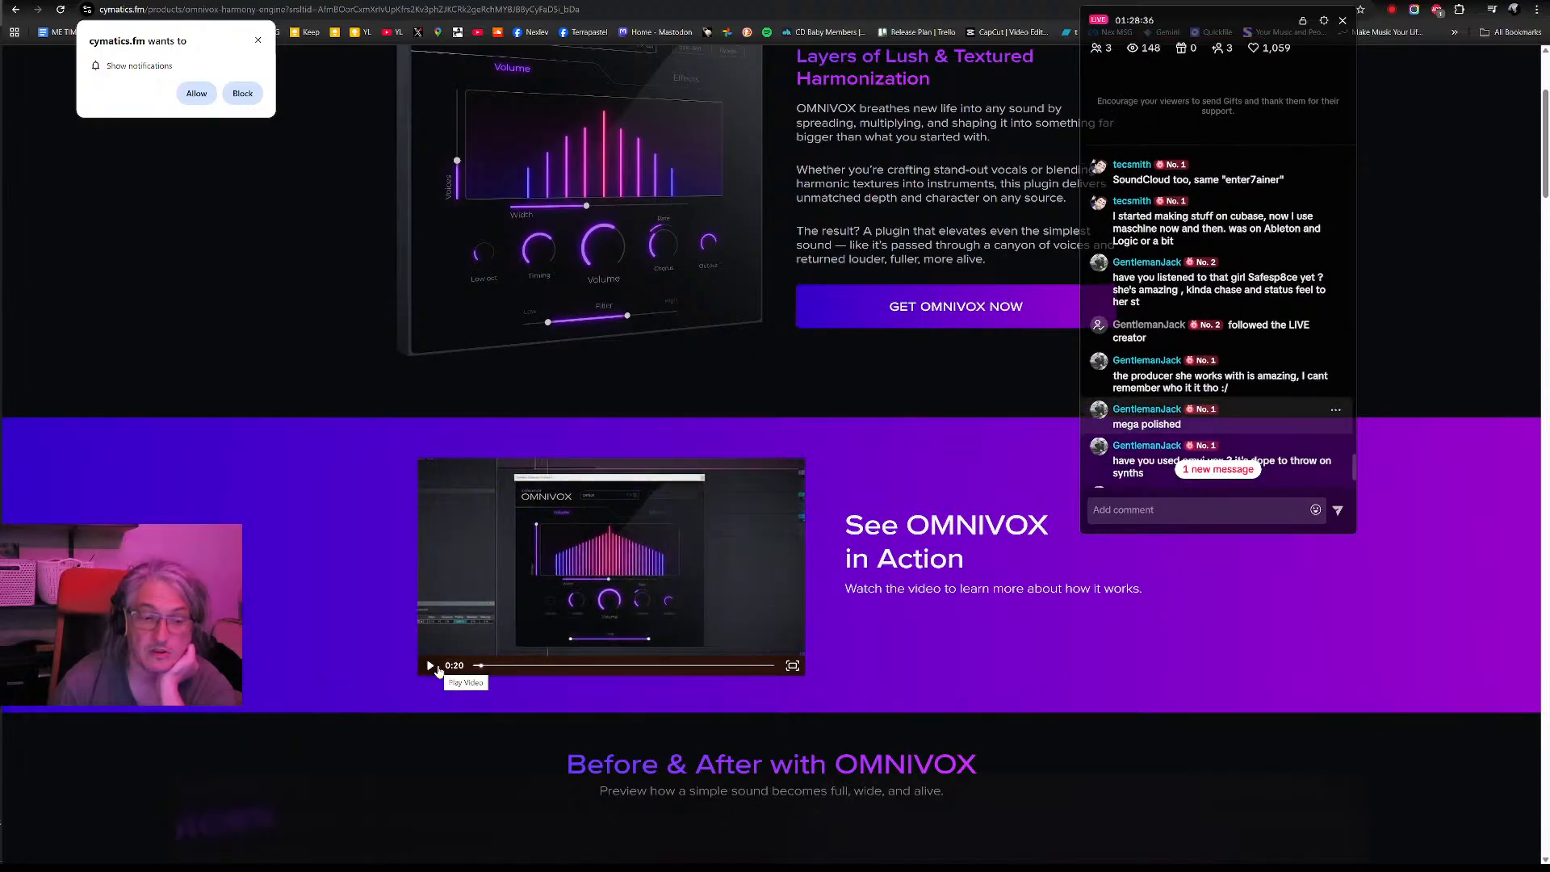
{"action": "left_click", "coordinate": [431, 669]}
{"action": "left_click", "coordinate": [431, 666]}
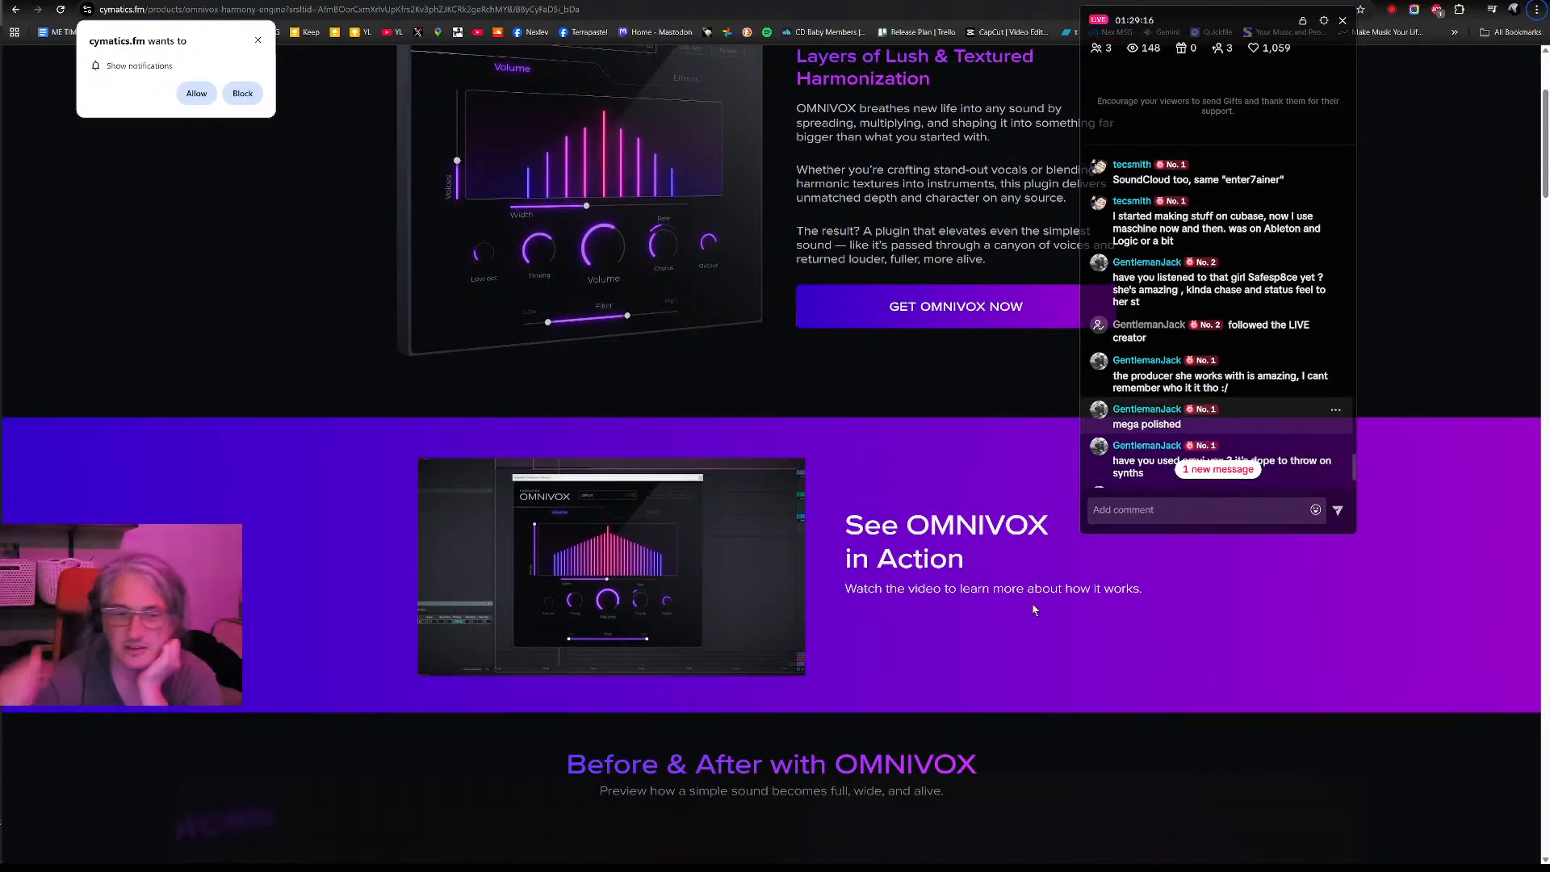
- Resume the OMNIVOX demo video, glance at the Before & After previews meanwhile, and pause the video at 0:35
{"action": "mouse_move", "coordinate": [473, 654]}
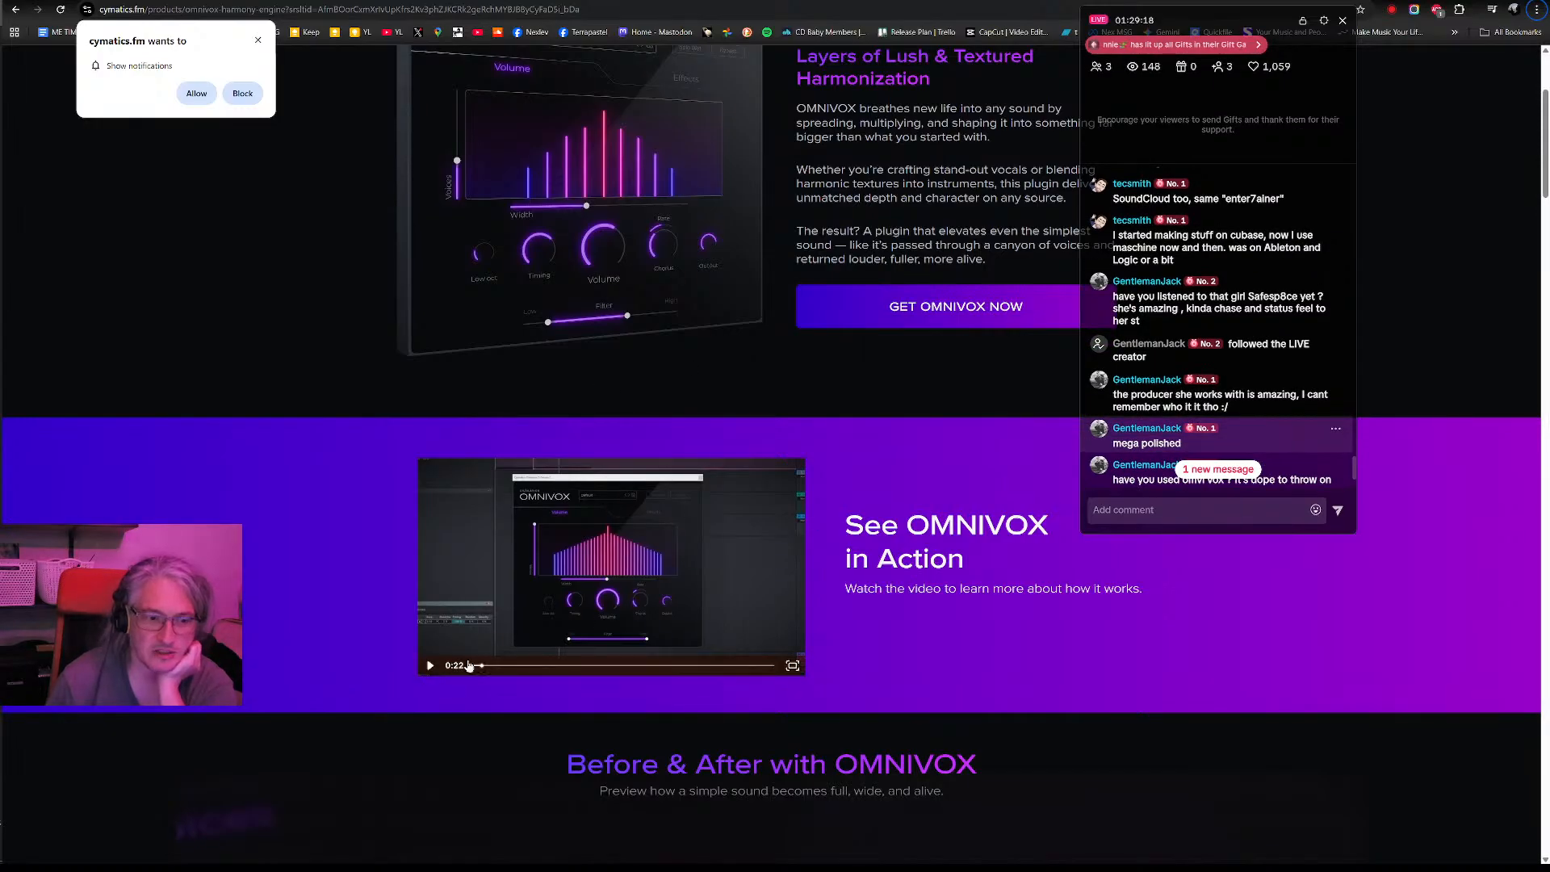
{"action": "left_click", "coordinate": [428, 667]}
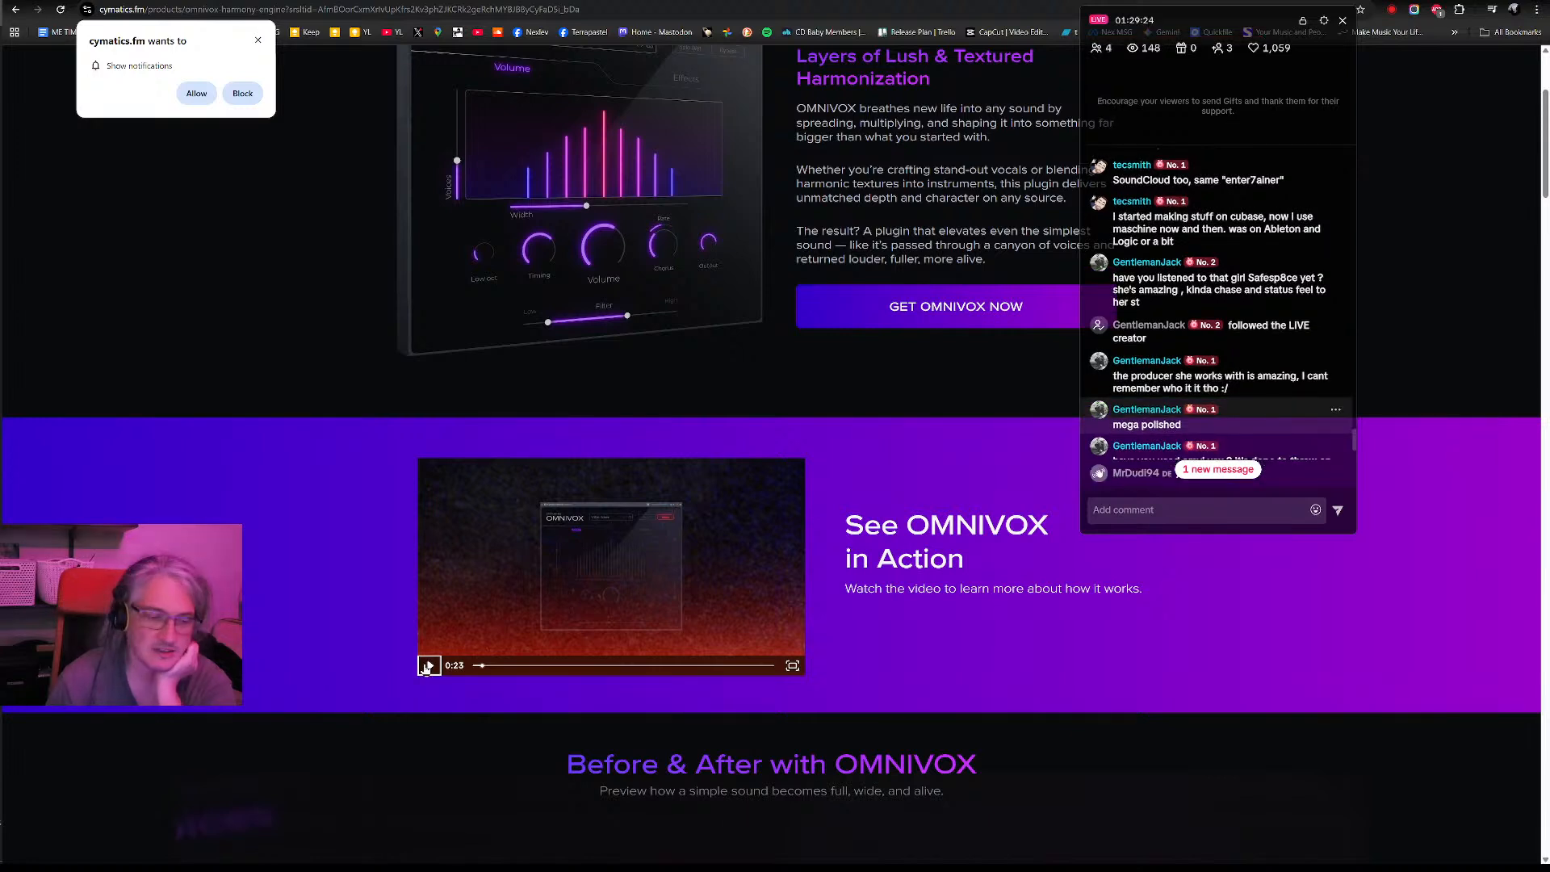
{"action": "left_click", "coordinate": [426, 667]}
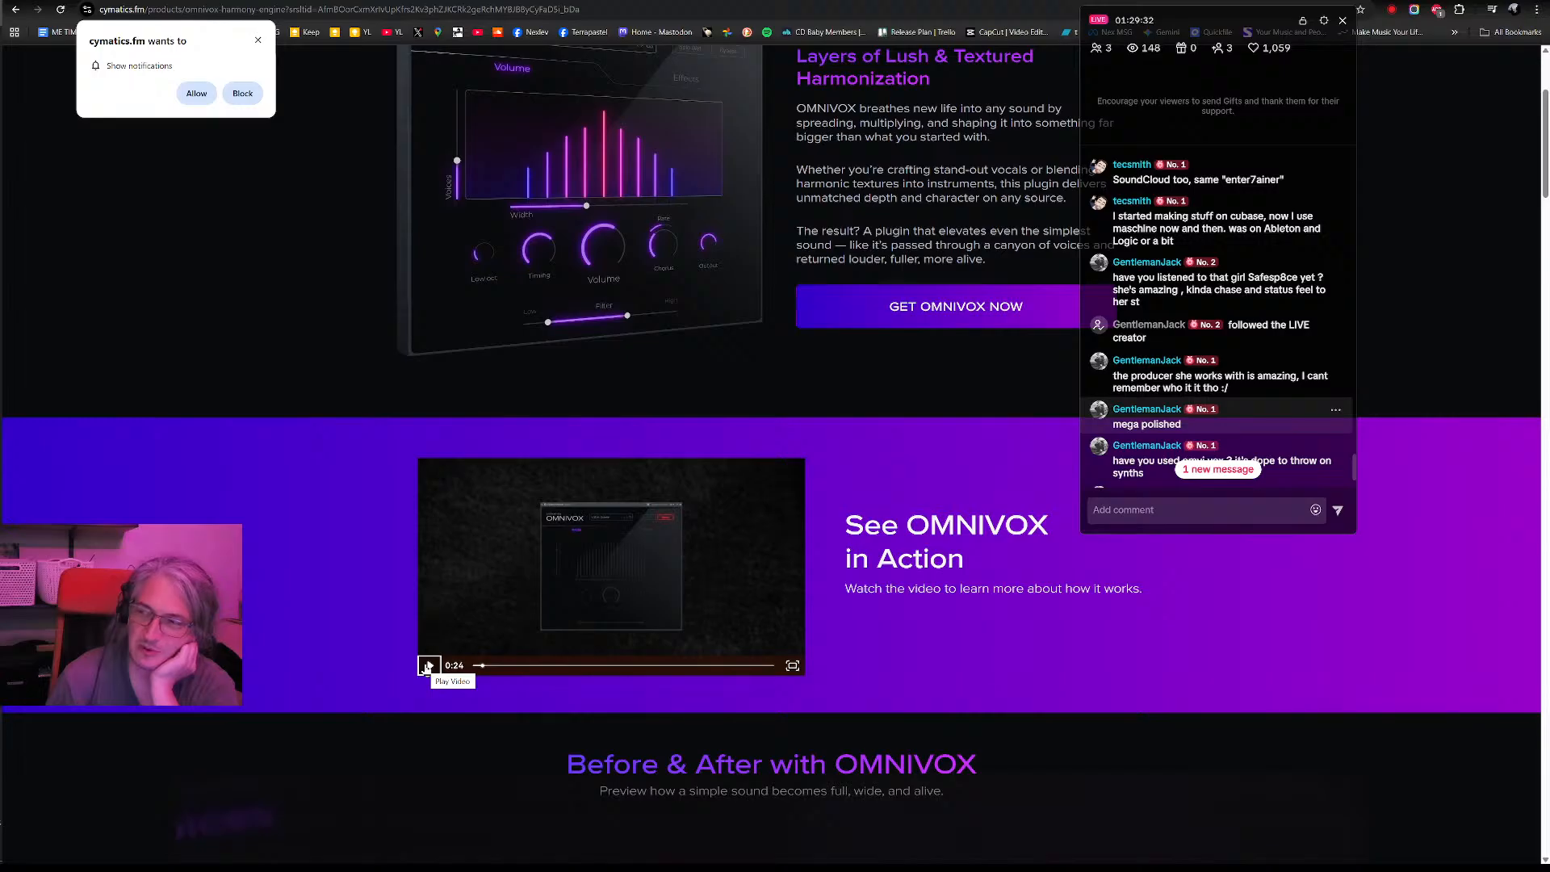
{"action": "left_click", "coordinate": [428, 666]}
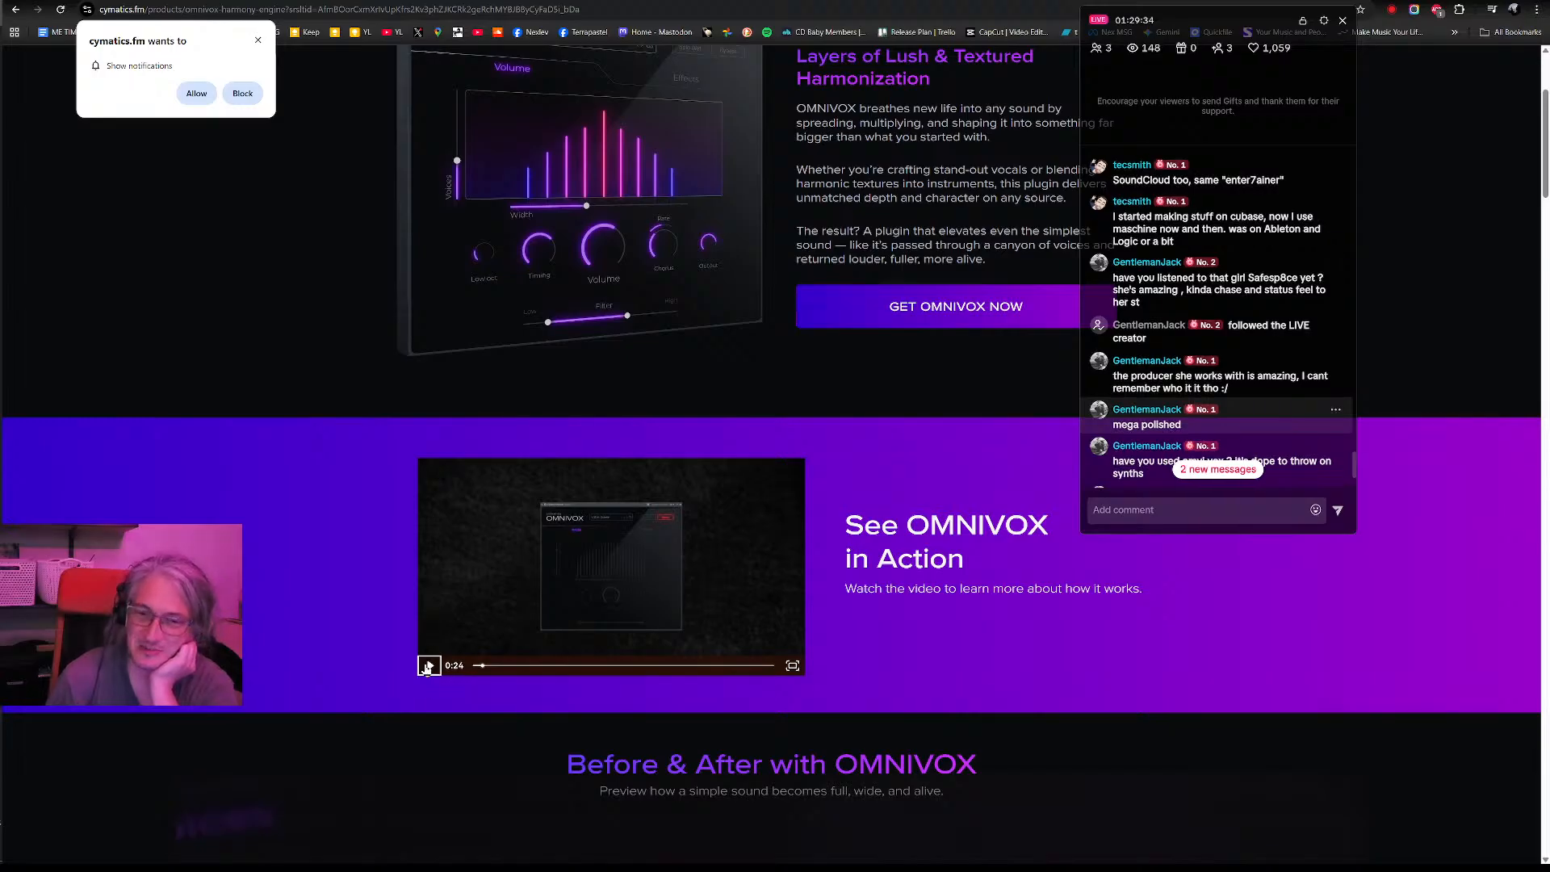
{"action": "scroll", "coordinate": [913, 449], "scroll_direction": "down", "scroll_amount": 4}
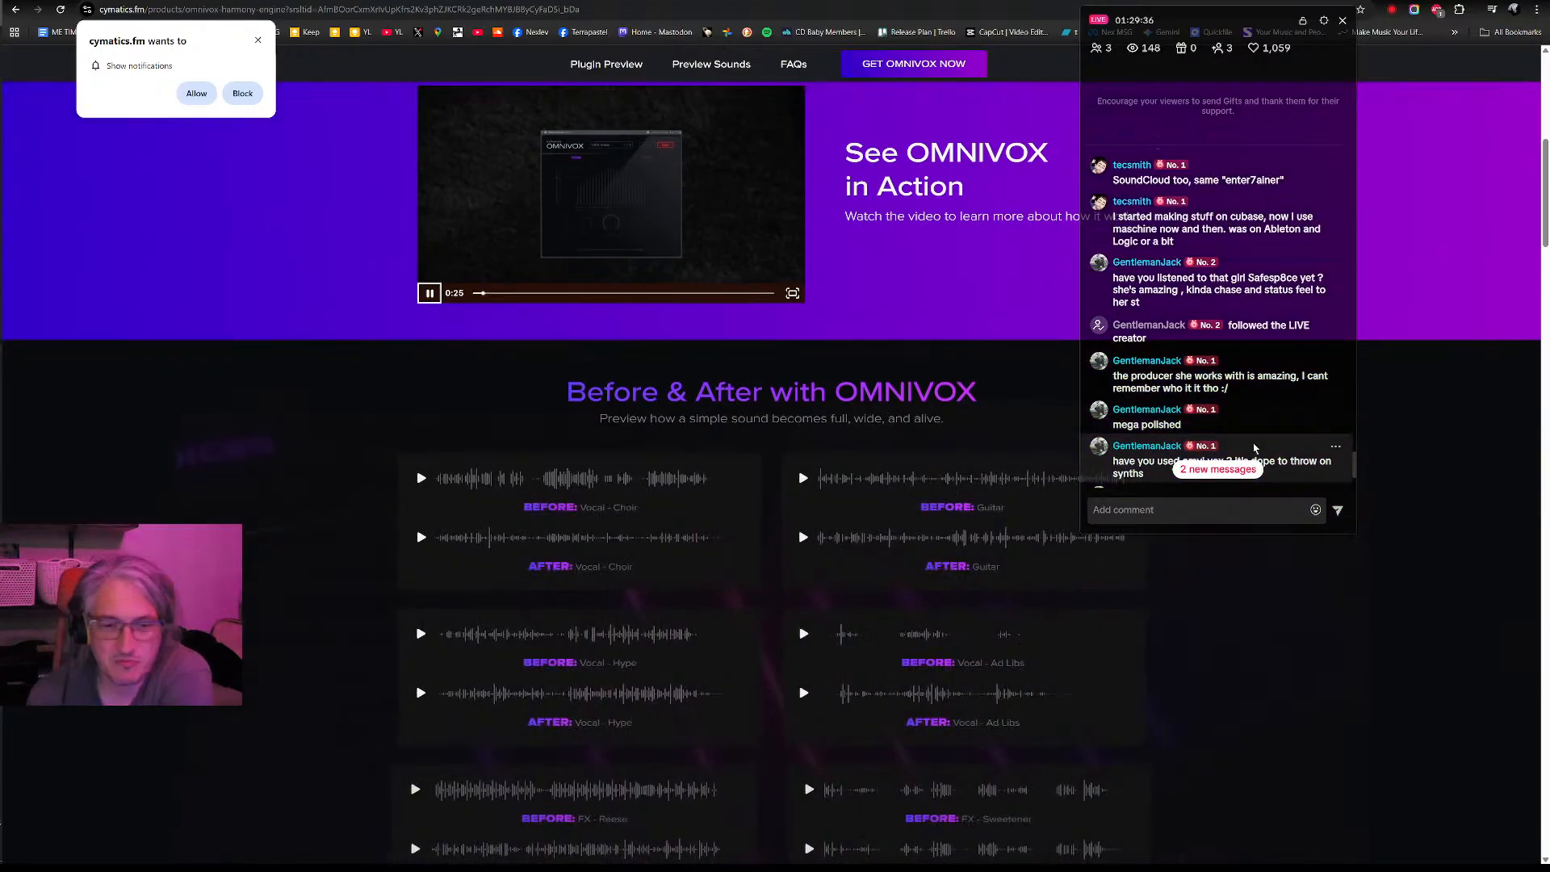
{"action": "scroll", "coordinate": [913, 449], "scroll_direction": "up", "scroll_amount": 3}
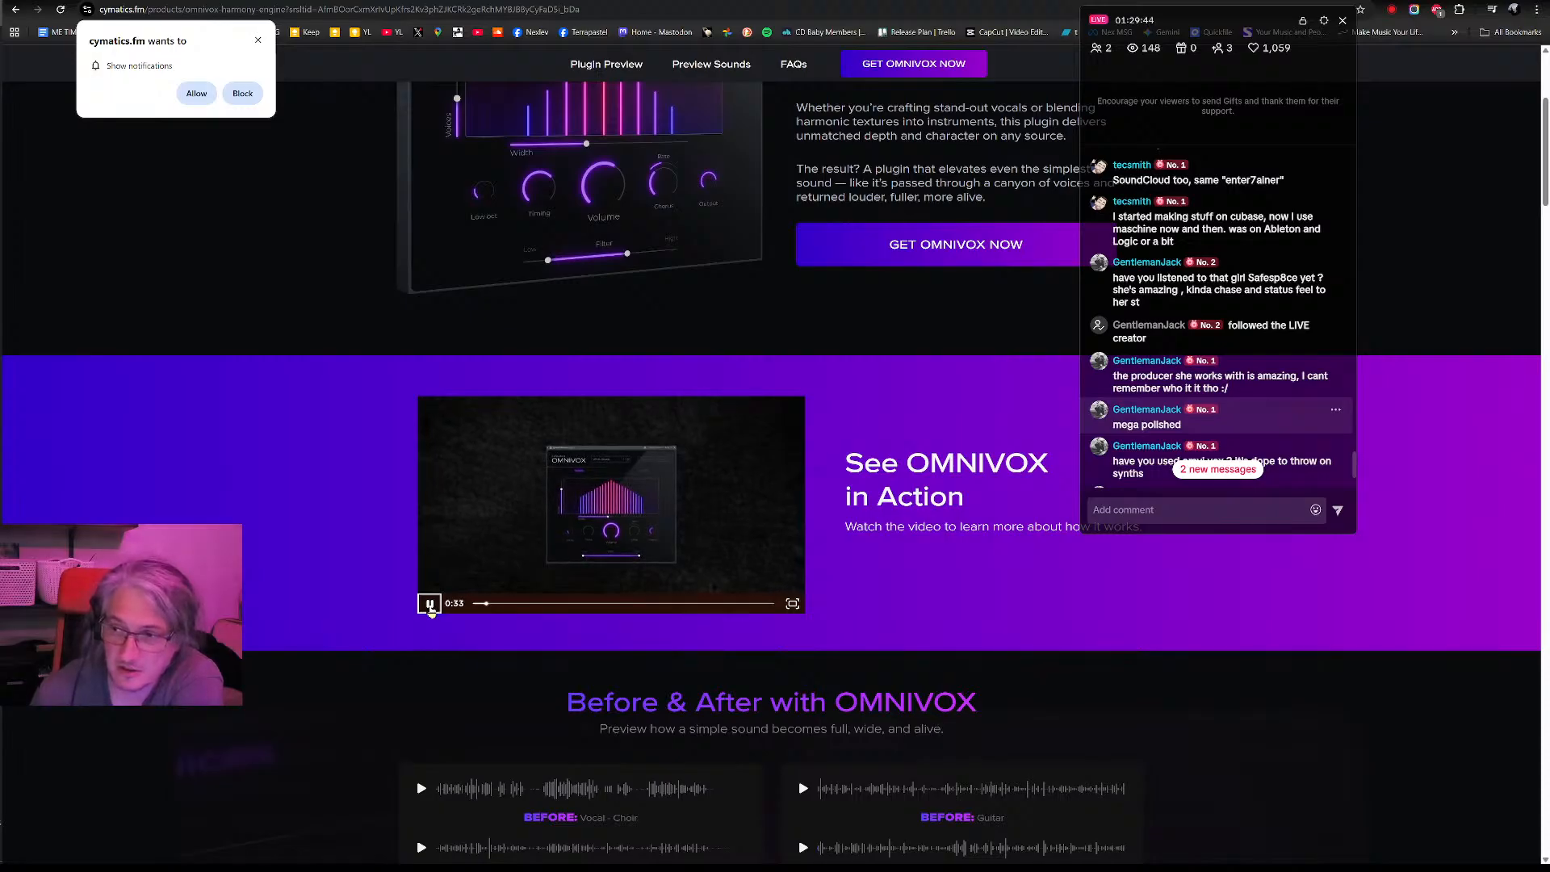
{"action": "left_click", "coordinate": [429, 604]}
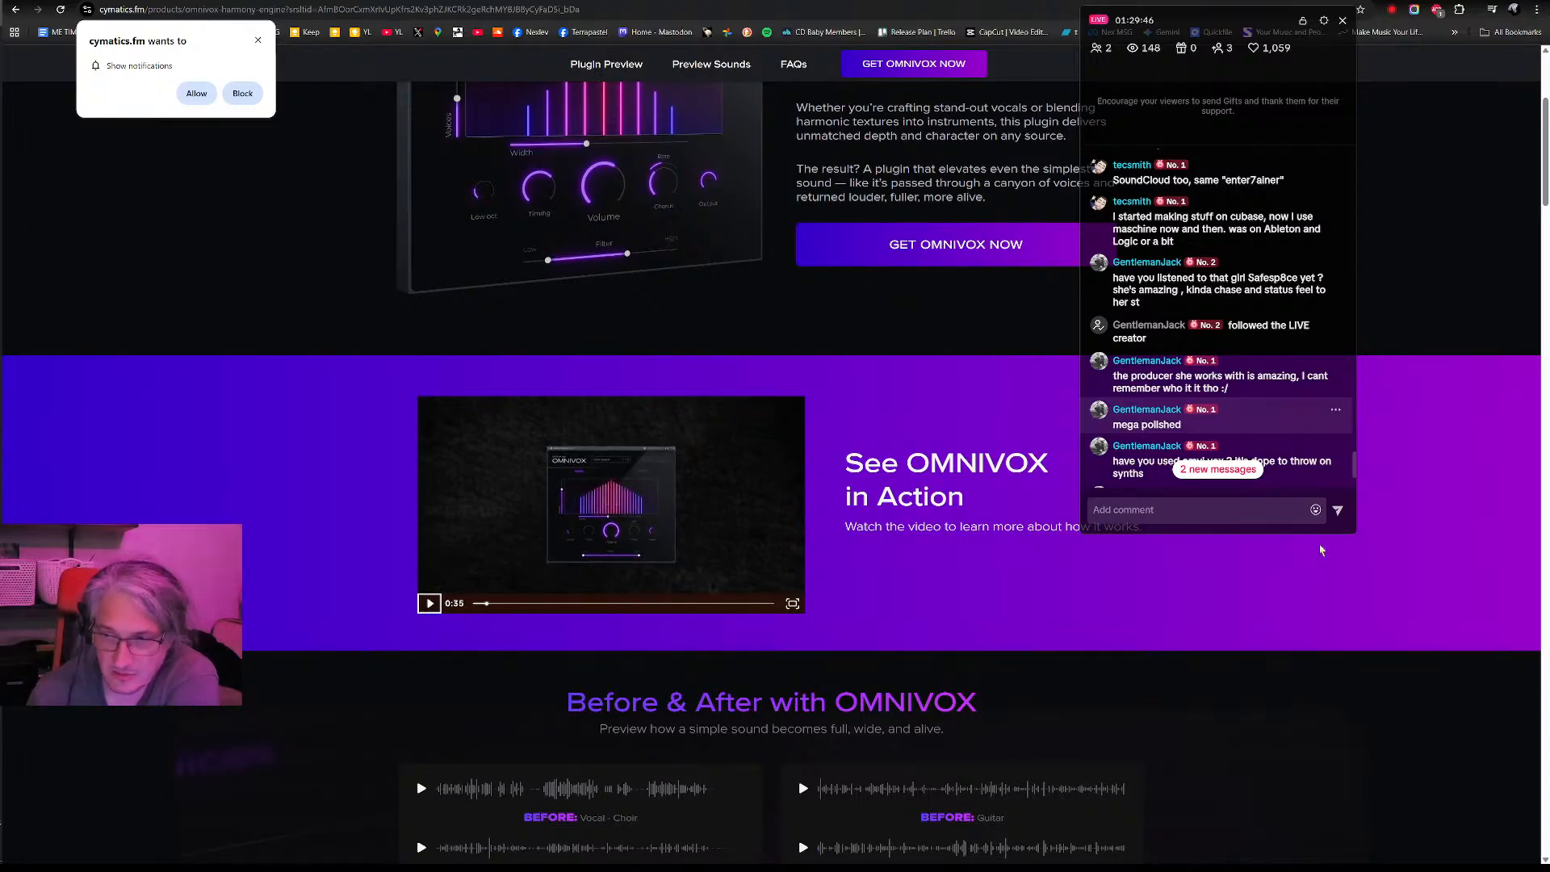
- Return to the OMNIVOX plugin description and catch up on the newest comments in the live chat overlay
{"action": "scroll", "coordinate": [902, 483], "scroll_direction": "up", "scroll_amount": 3}
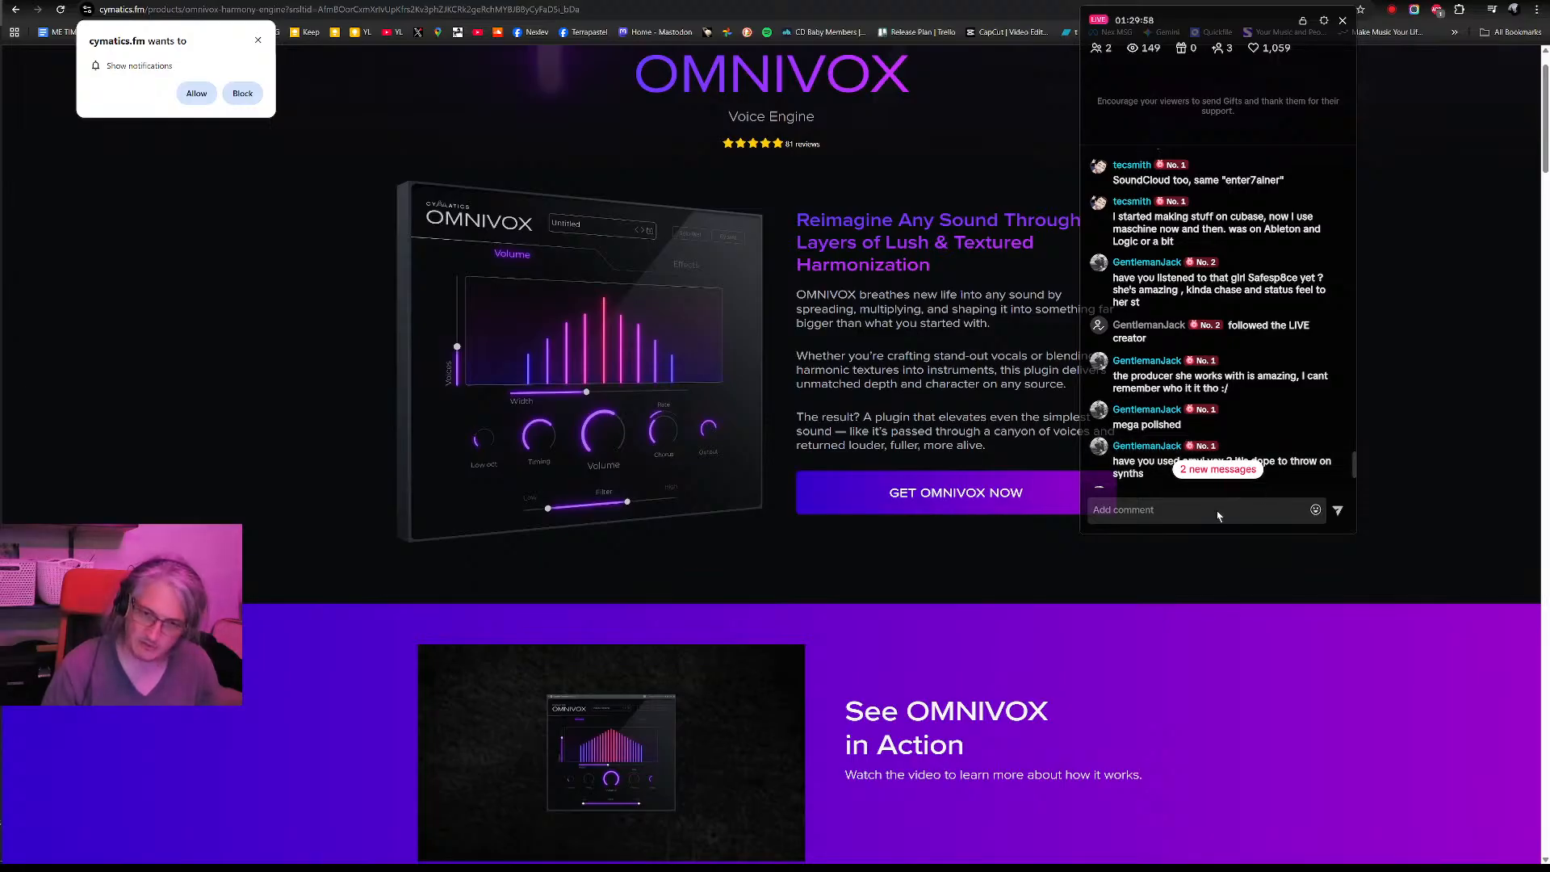
{"action": "double_click", "coordinate": [1298, 21]}
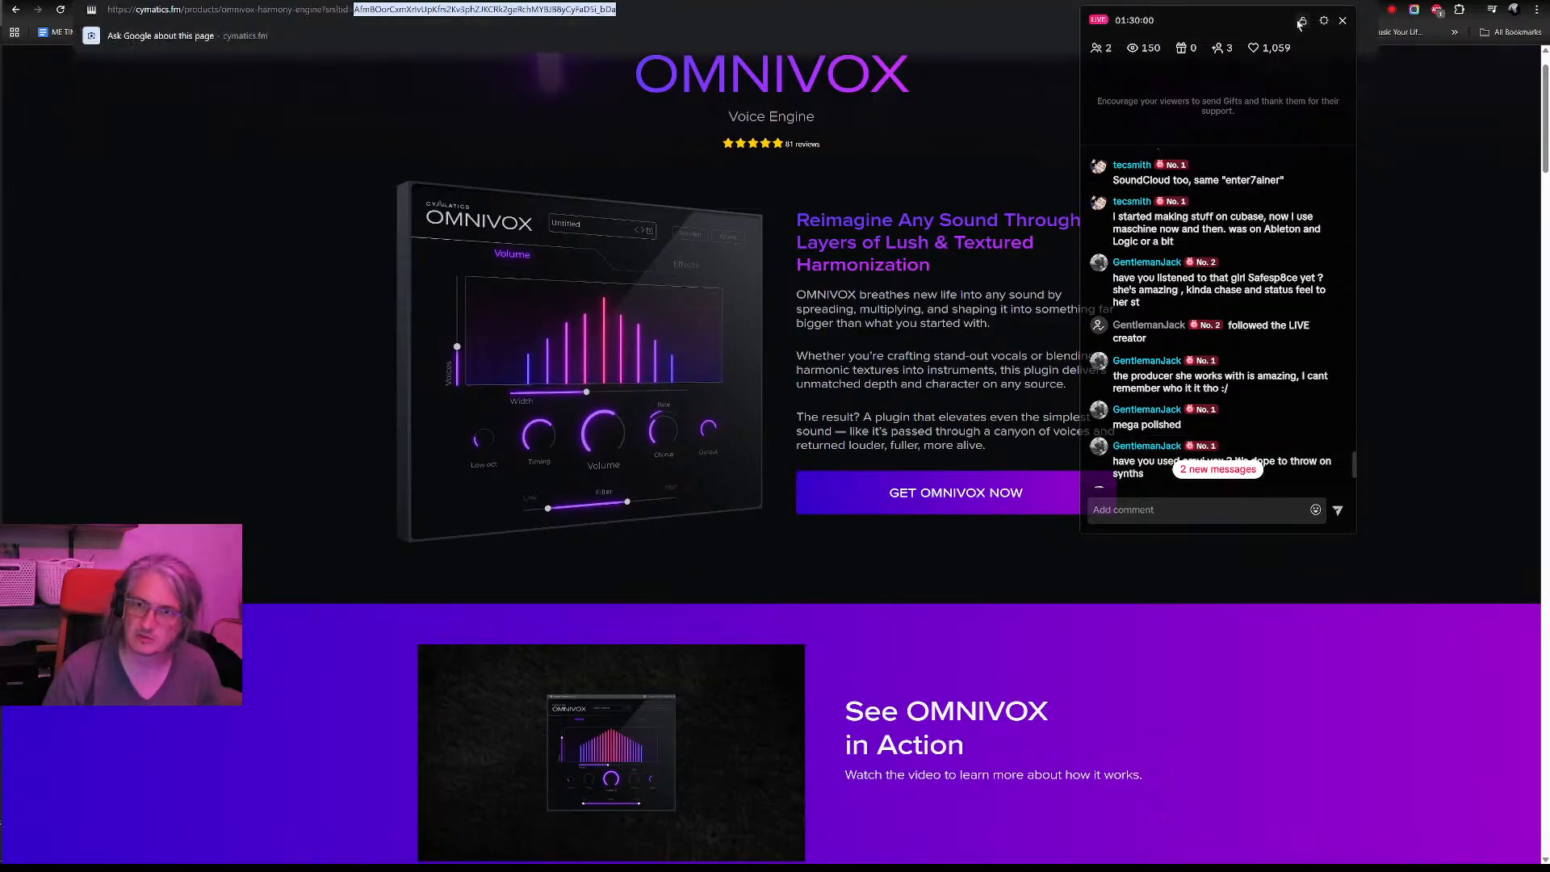
{"action": "left_click", "coordinate": [1303, 22]}
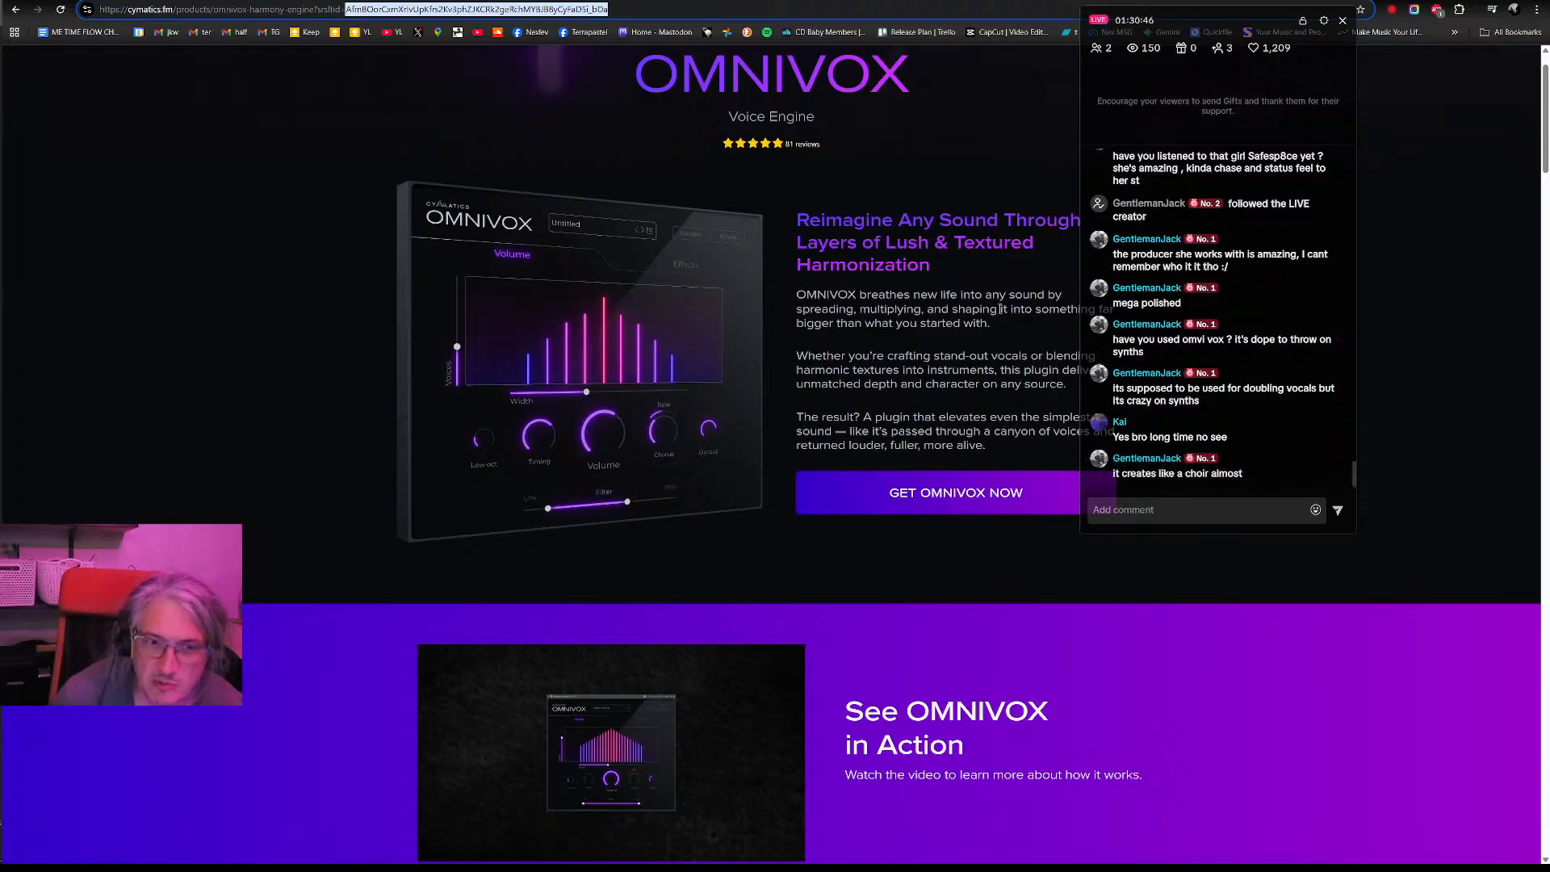
{"action": "double_click", "coordinate": [986, 310]}
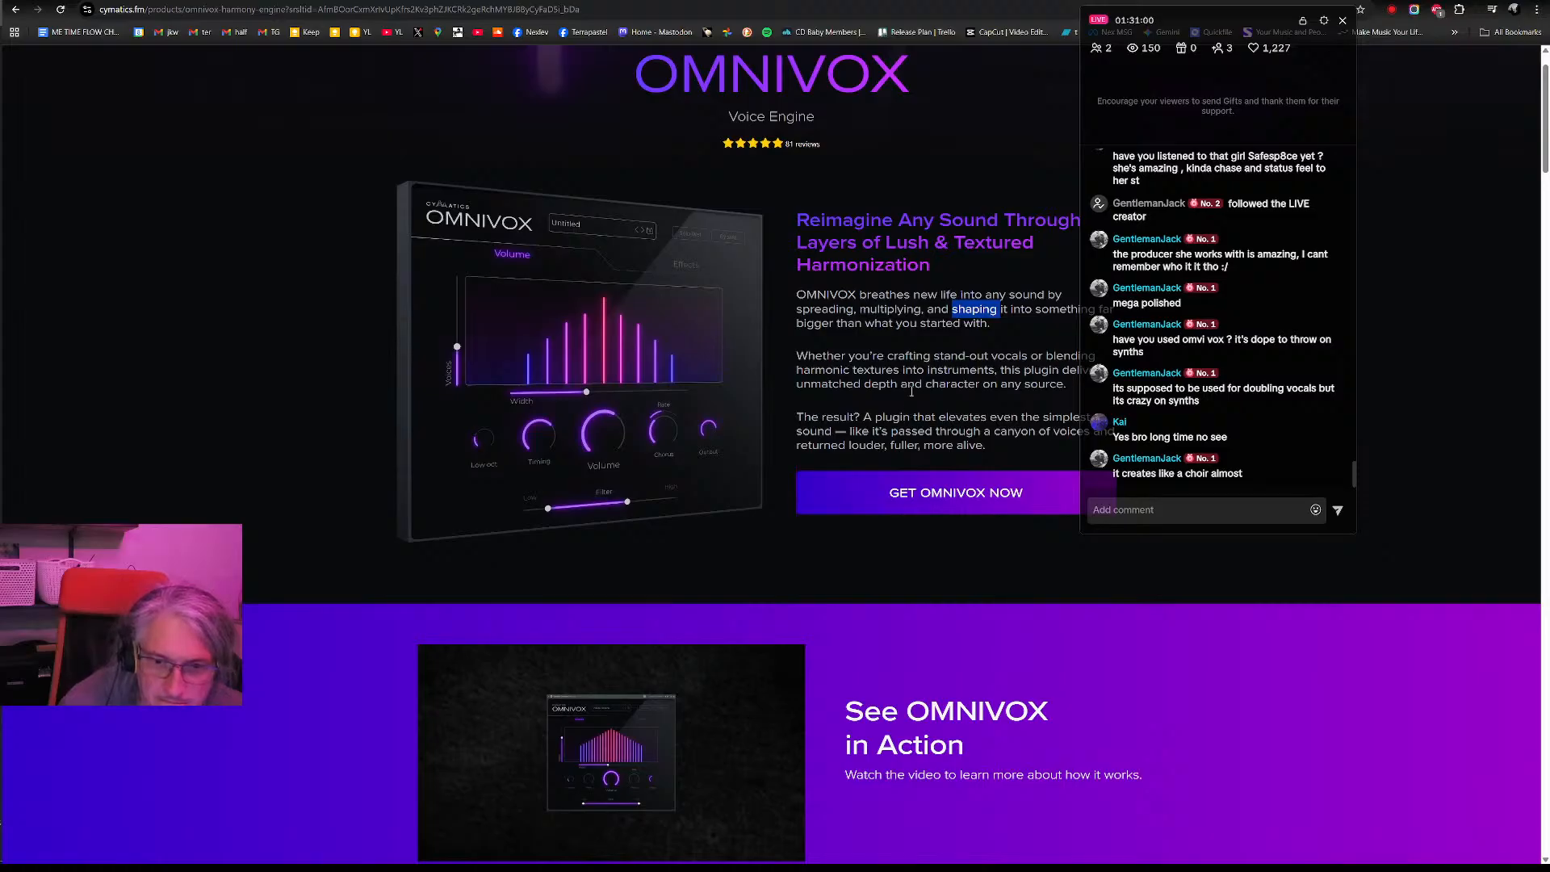
- Read the product page from Before & After with OMNIVOX through What Makes OMNIVOX Special and How Does OMNIVOX Work Exactly to the free bonuses
{"action": "scroll", "coordinate": [913, 391], "scroll_direction": "down", "scroll_amount": 10}
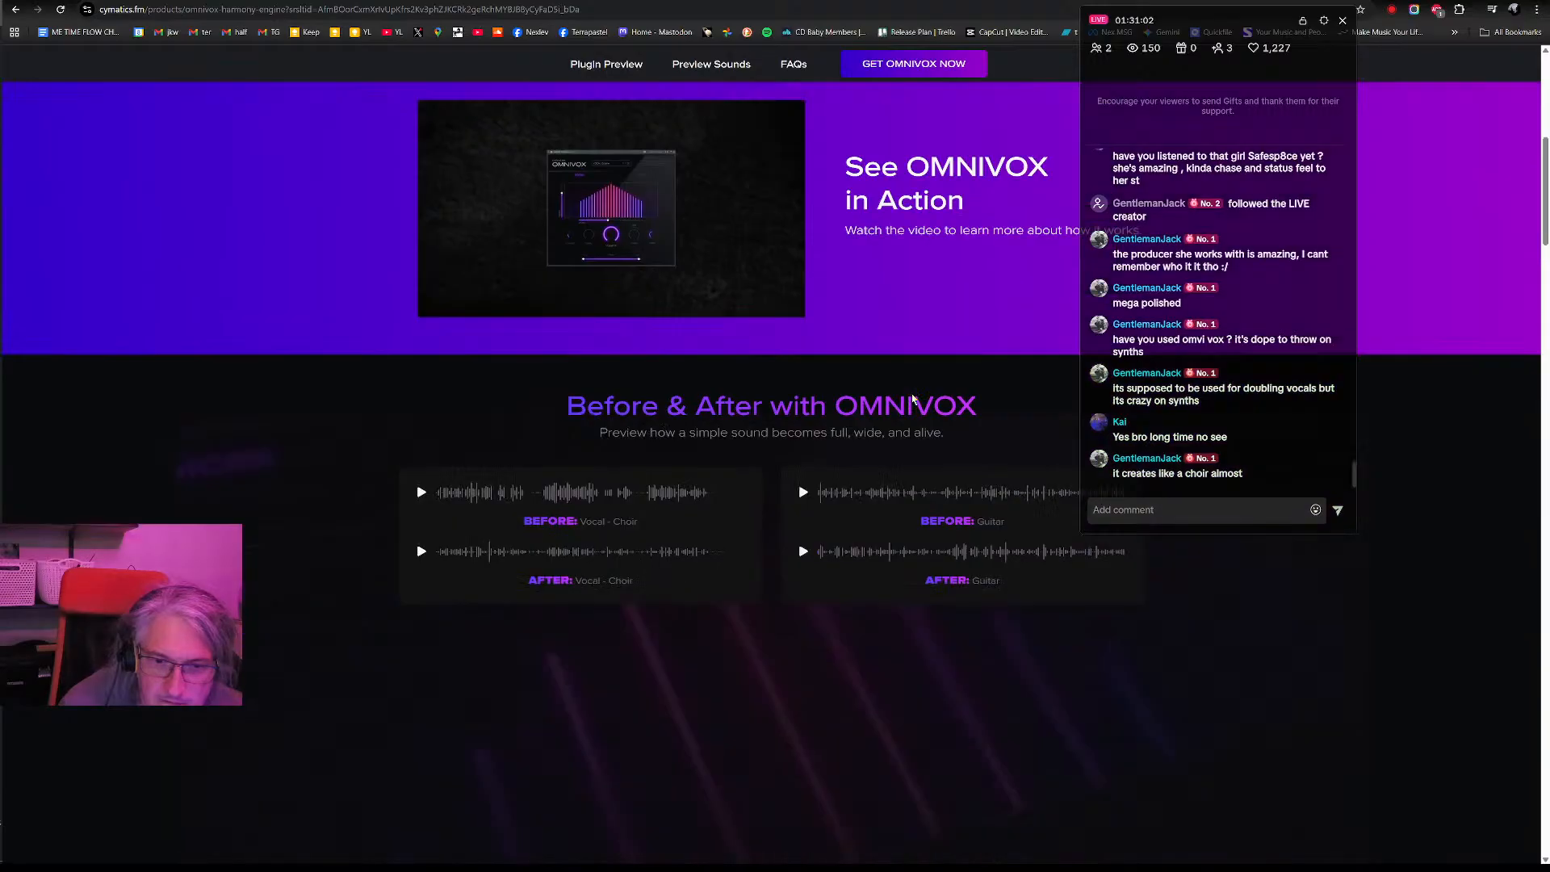
{"action": "scroll", "coordinate": [912, 399], "scroll_direction": "down", "scroll_amount": 5}
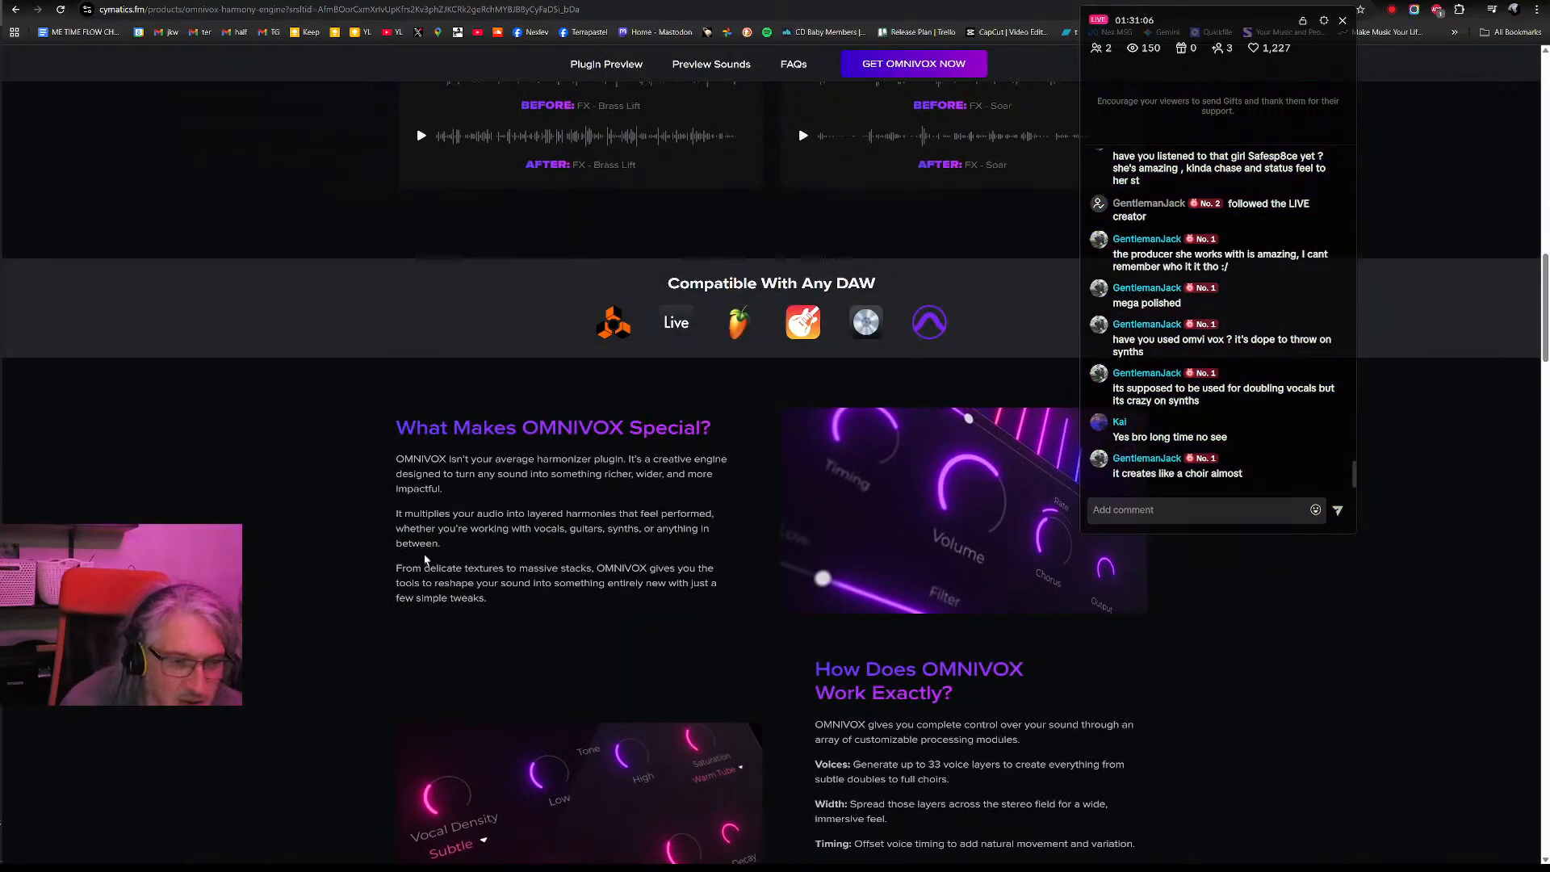
{"action": "double_click", "coordinate": [564, 458]}
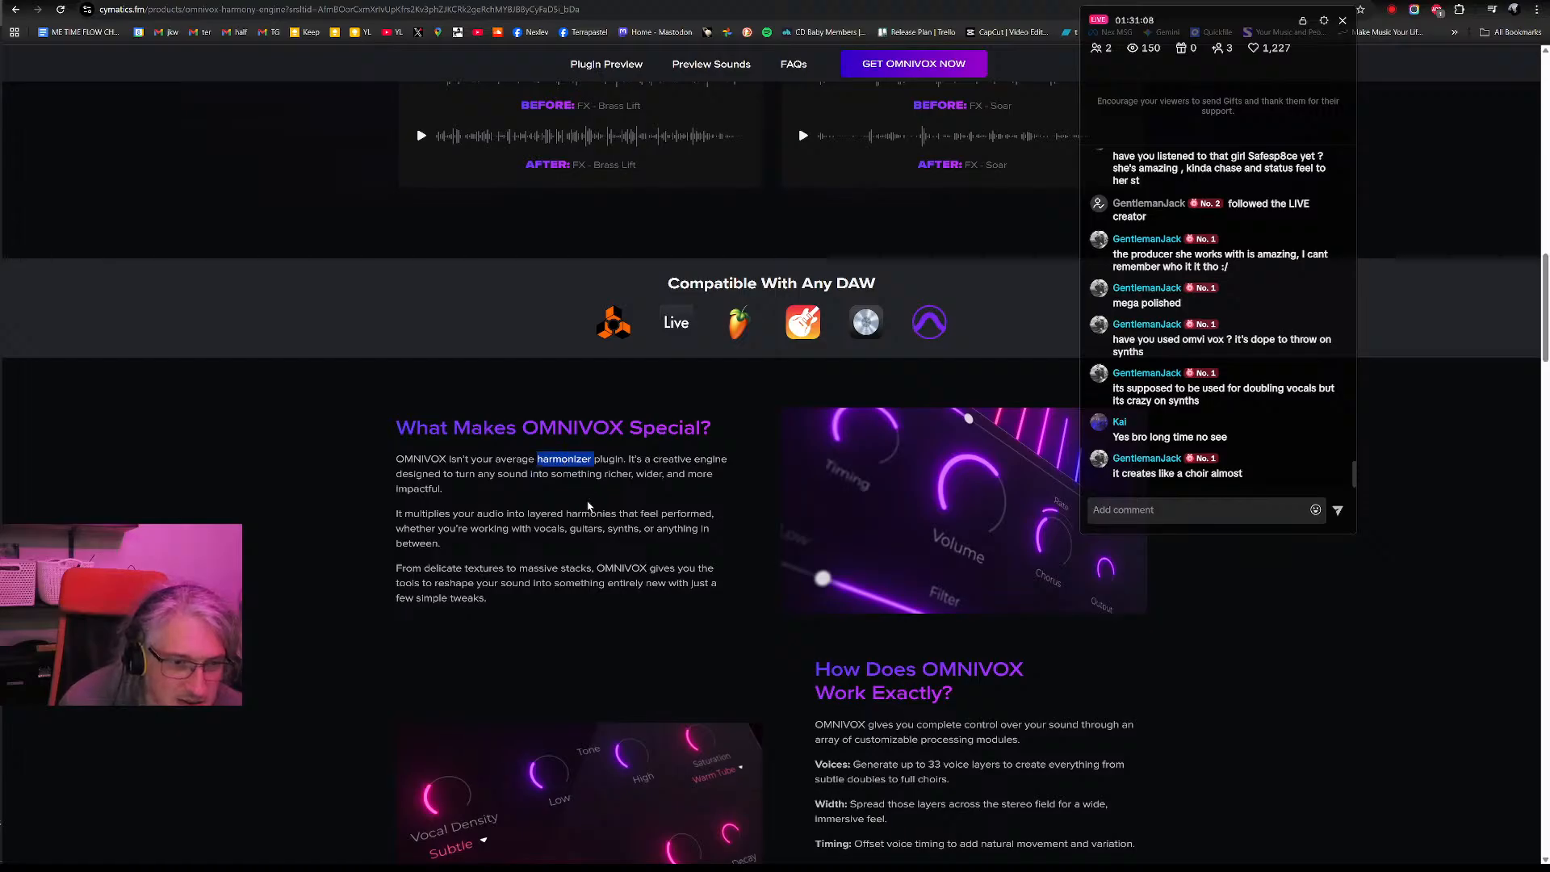
{"action": "scroll", "coordinate": [588, 510], "scroll_direction": "down", "scroll_amount": 2}
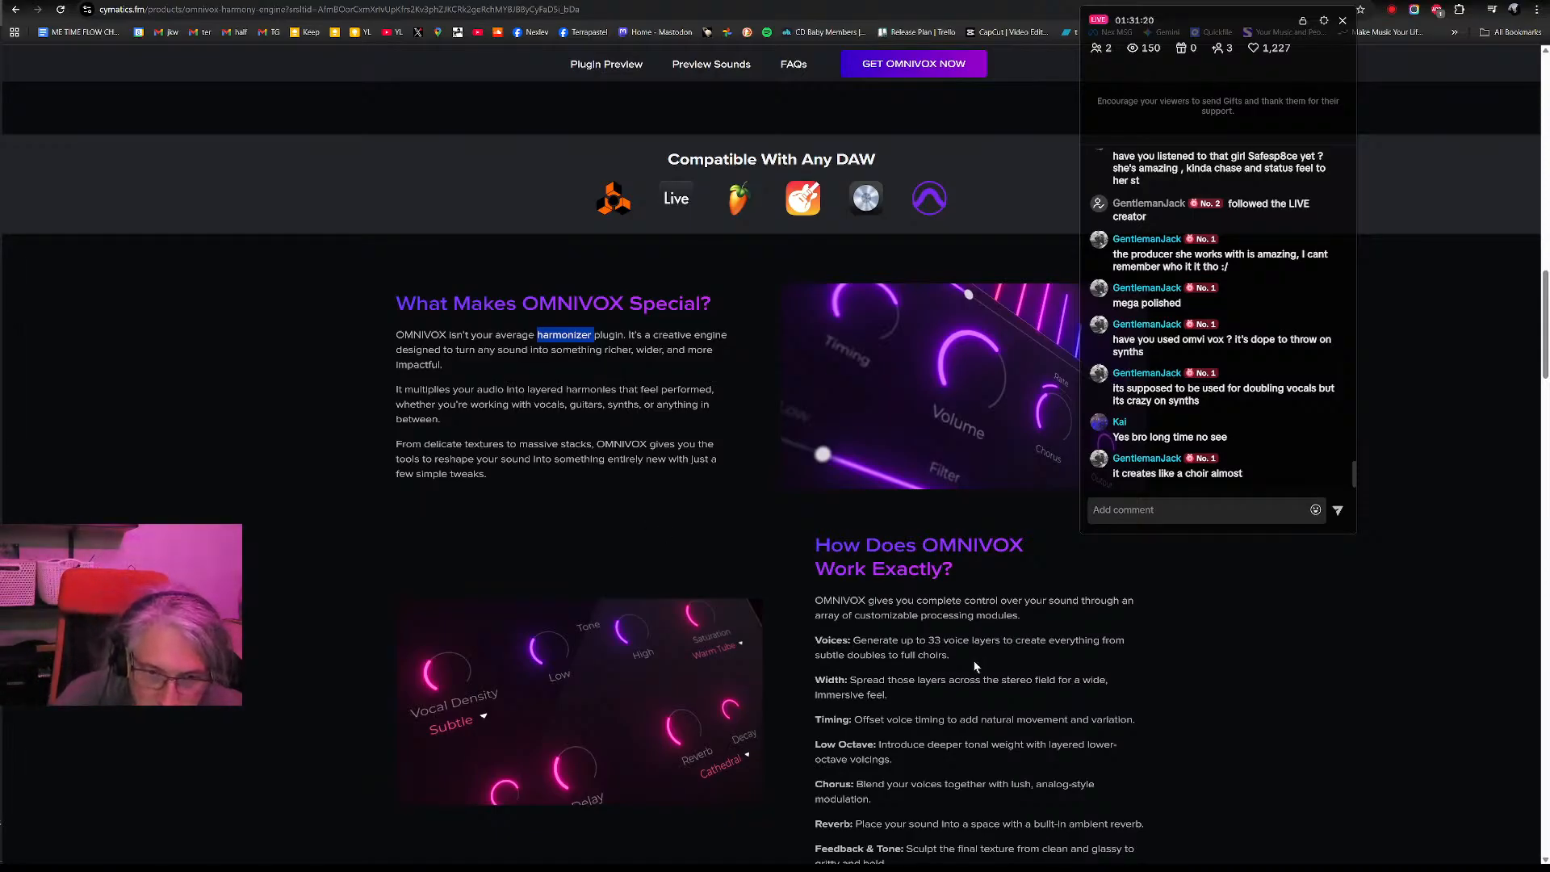
{"action": "scroll", "coordinate": [974, 664], "scroll_direction": "down", "scroll_amount": 1}
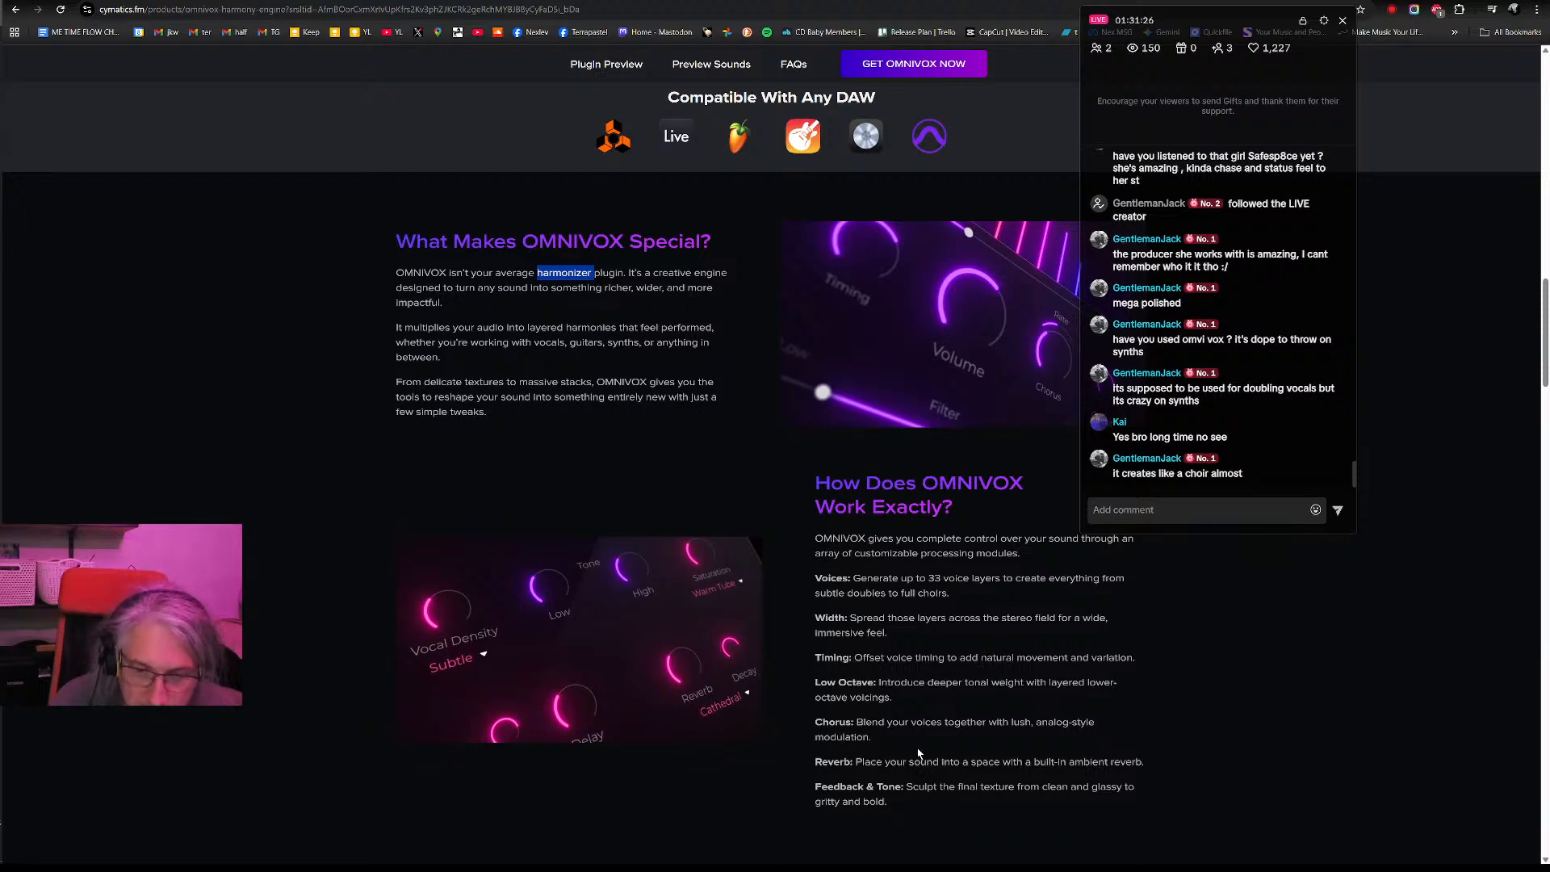
{"action": "left_click", "coordinate": [911, 688]}
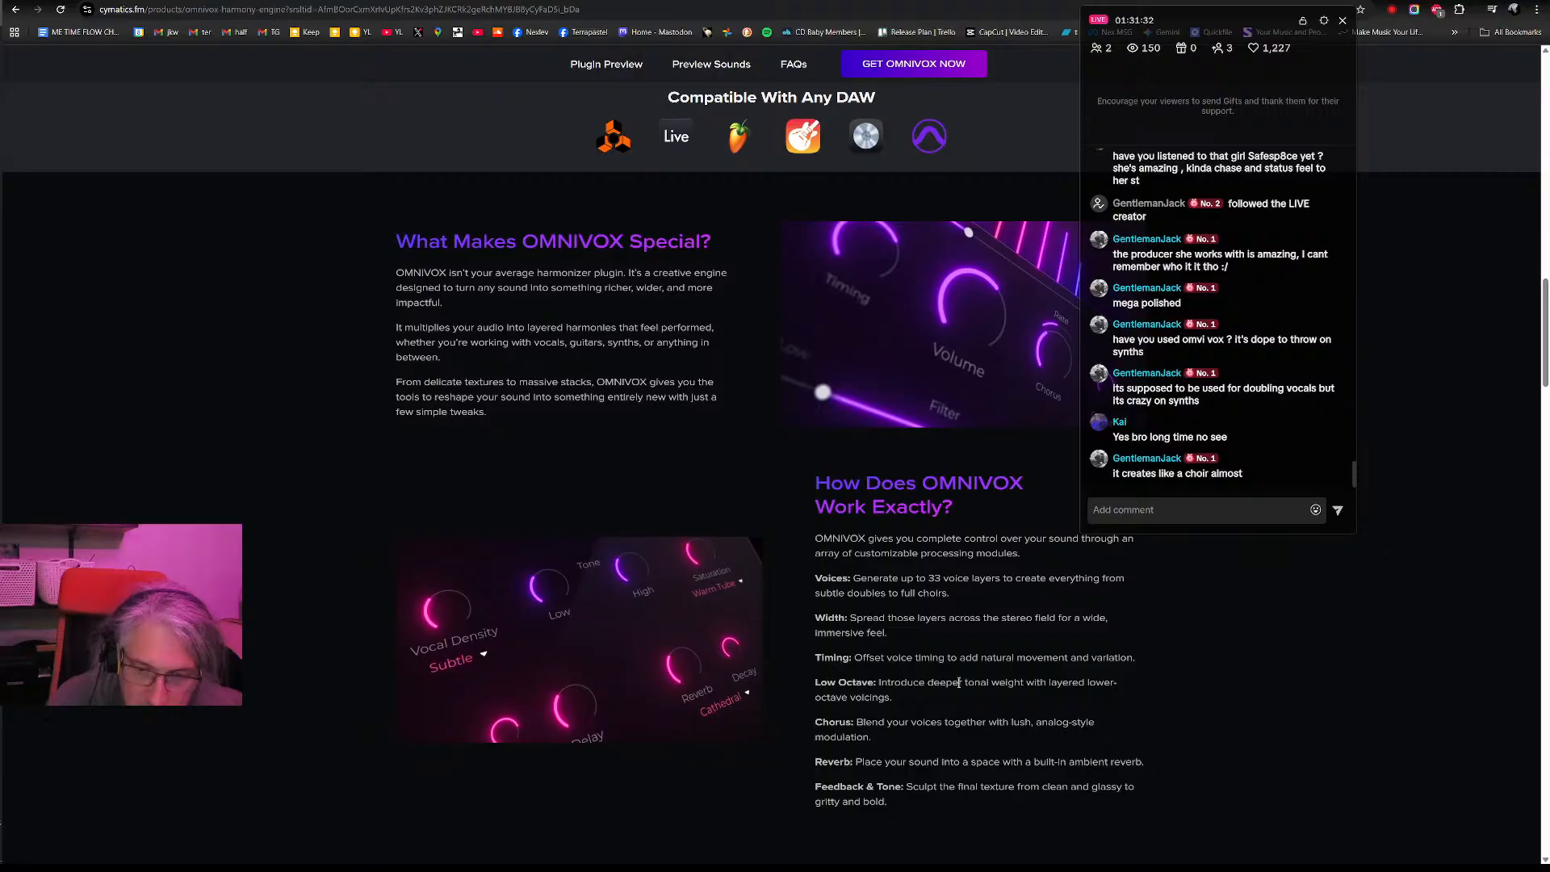
{"action": "scroll", "coordinate": [960, 688], "scroll_direction": "down", "scroll_amount": 7}
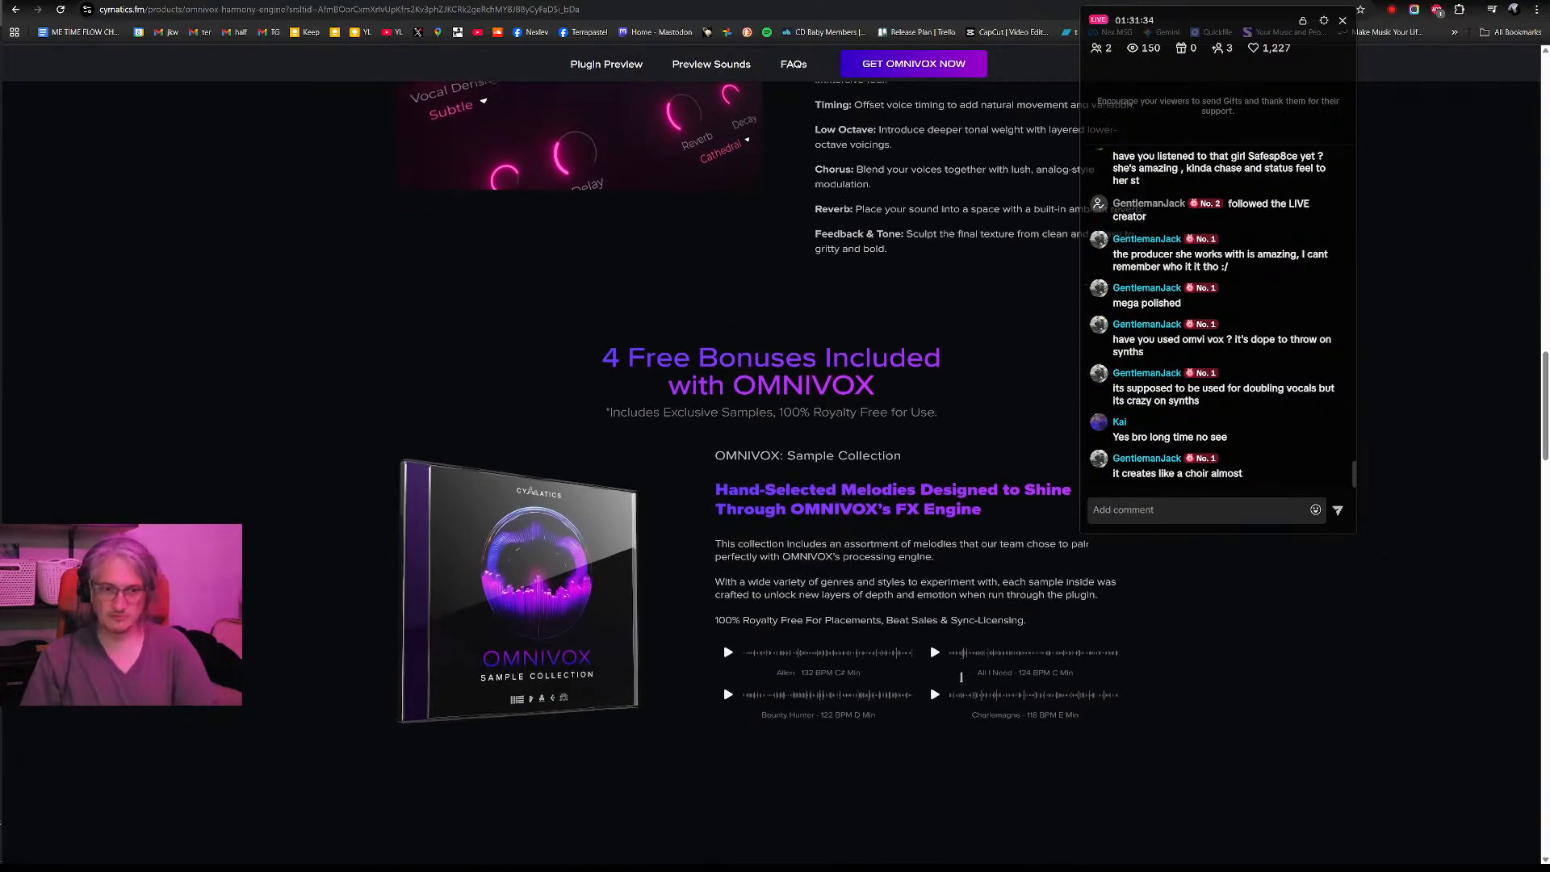
- Go back over the DAW compatibility and What Makes OMNIVOX Special sections, then reread the list of OMNIVOX processing modules
{"action": "scroll", "coordinate": [804, 669], "scroll_direction": "up", "scroll_amount": 3}
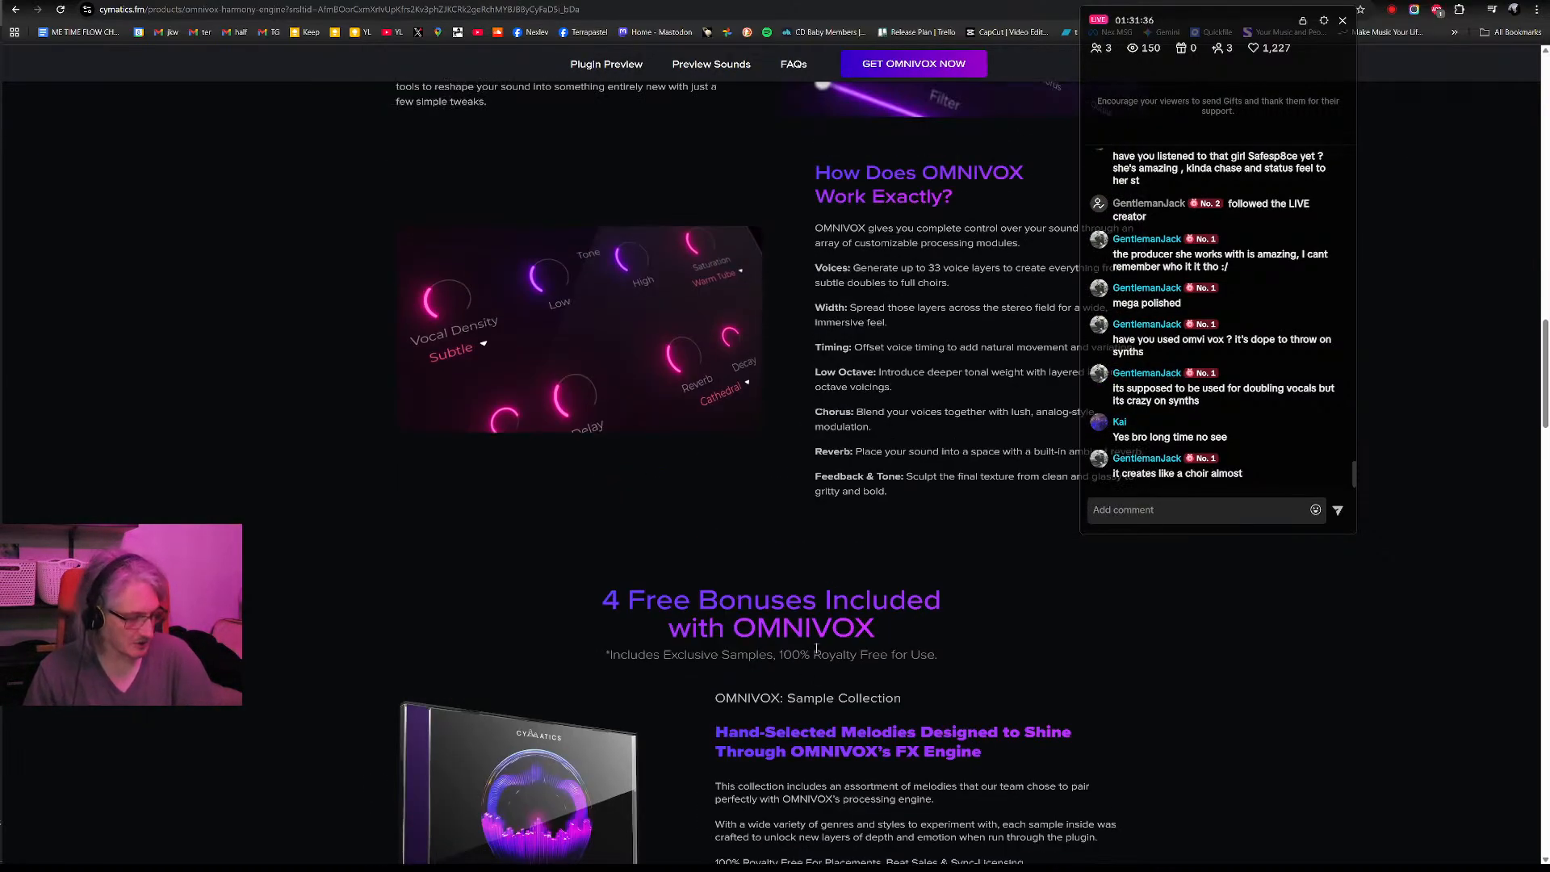
{"action": "scroll", "coordinate": [803, 669], "scroll_direction": "up", "scroll_amount": 8}
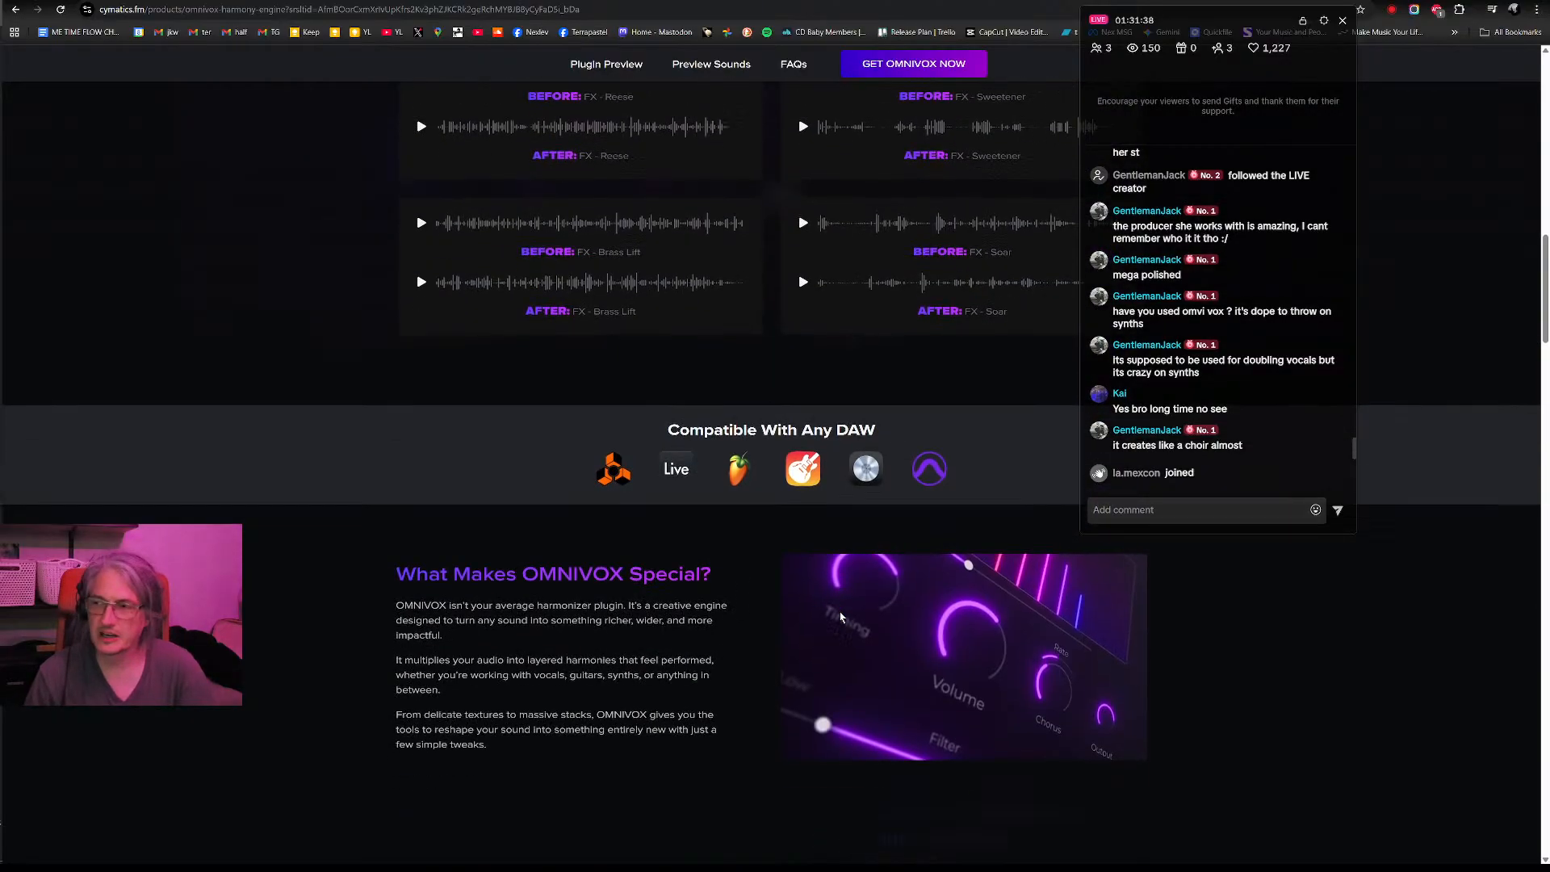
{"action": "scroll", "coordinate": [840, 618], "scroll_direction": "down", "scroll_amount": 3}
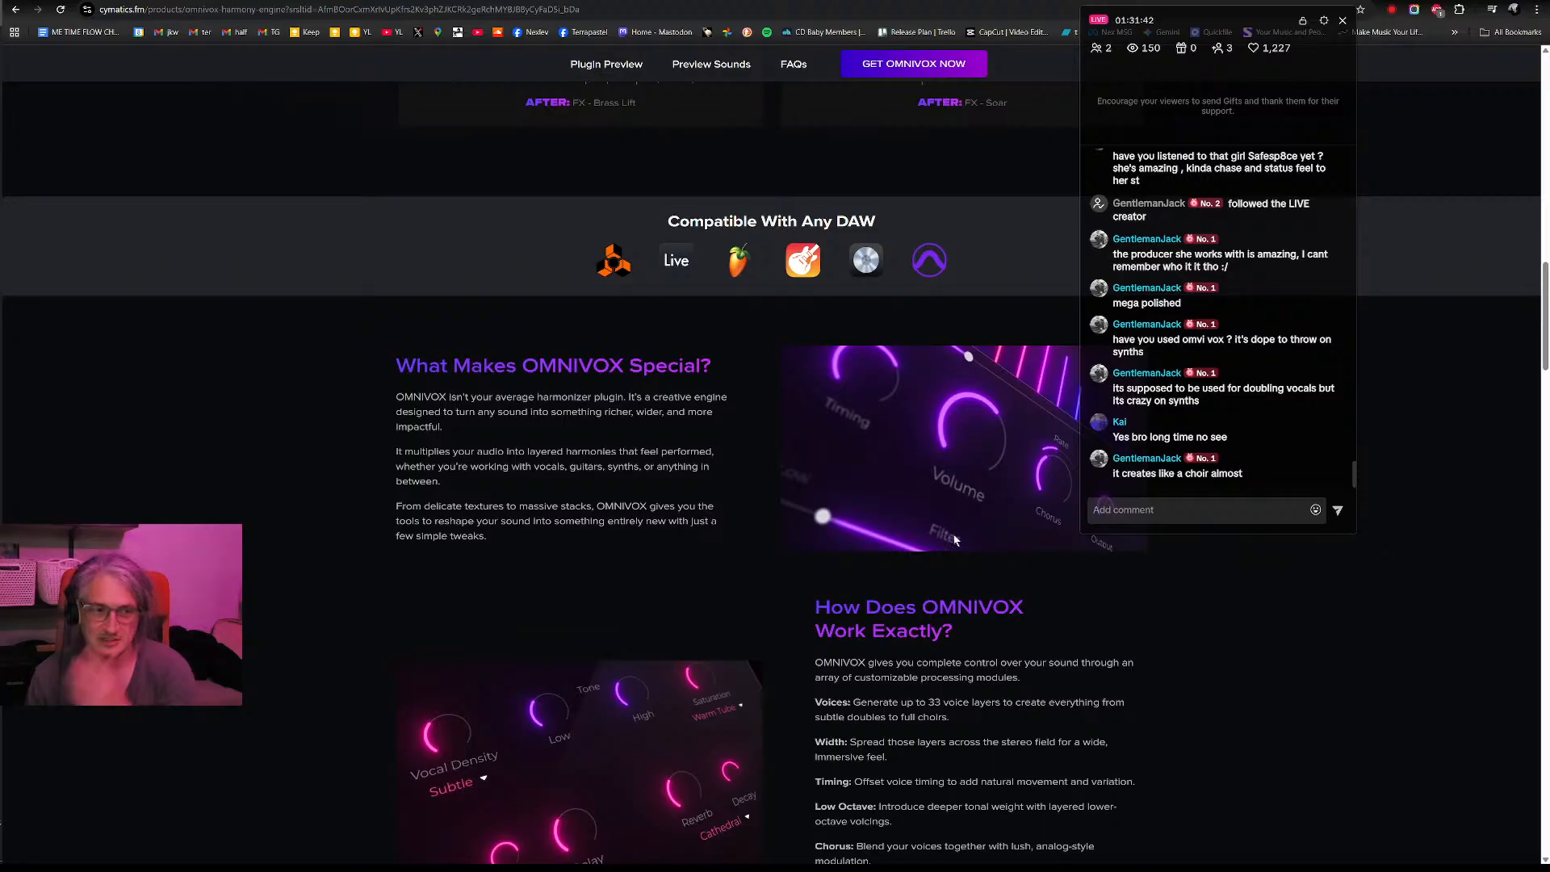
{"action": "scroll", "coordinate": [966, 608], "scroll_direction": "down", "scroll_amount": 2}
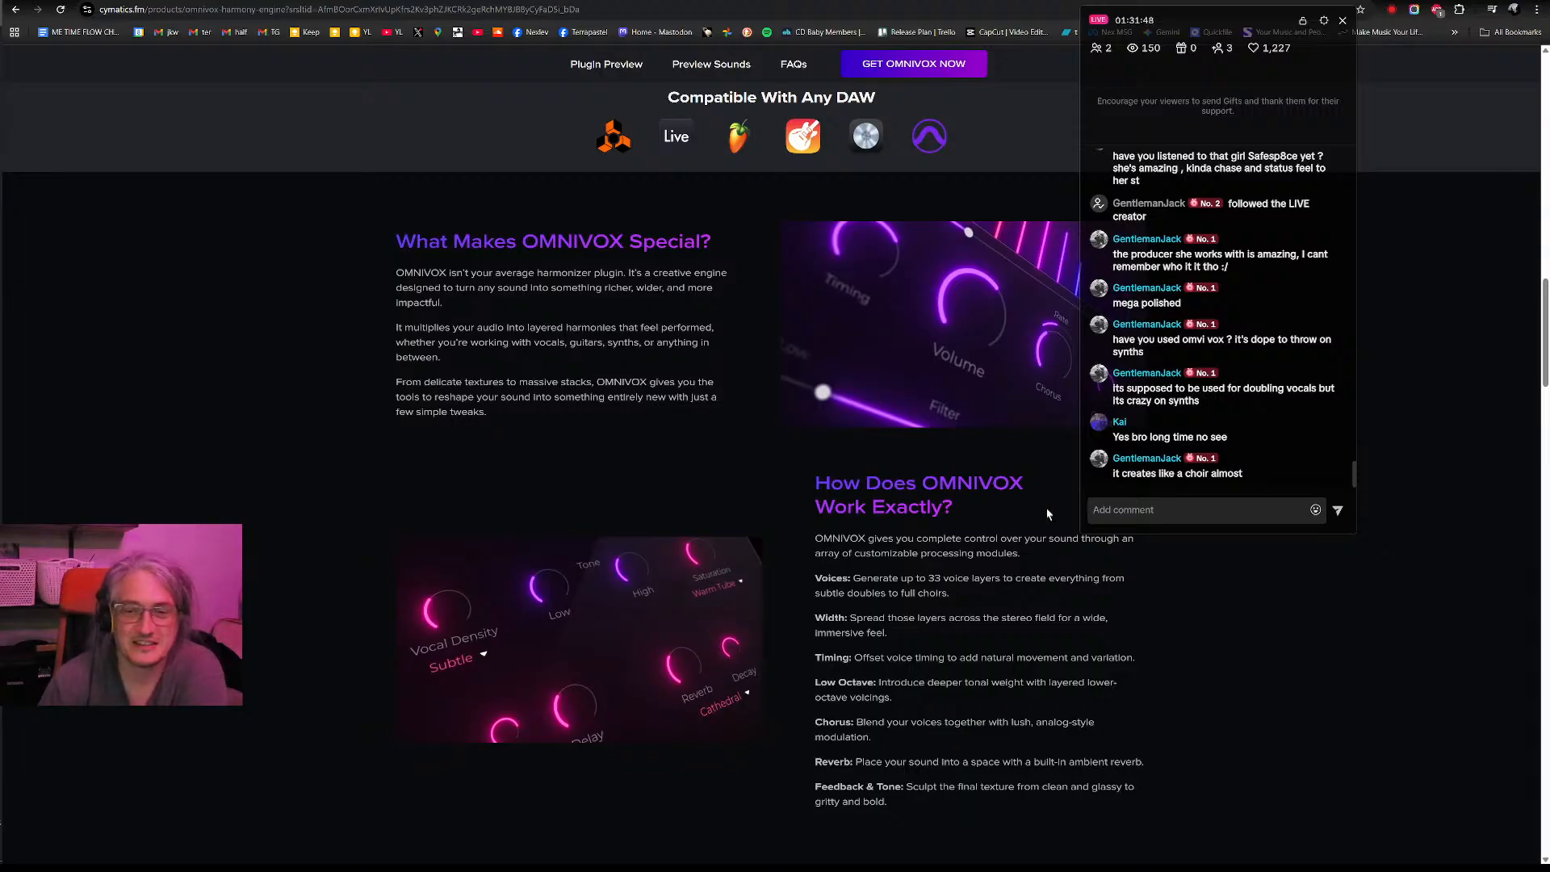
{"action": "scroll", "coordinate": [1021, 519], "scroll_direction": "down", "scroll_amount": 3}
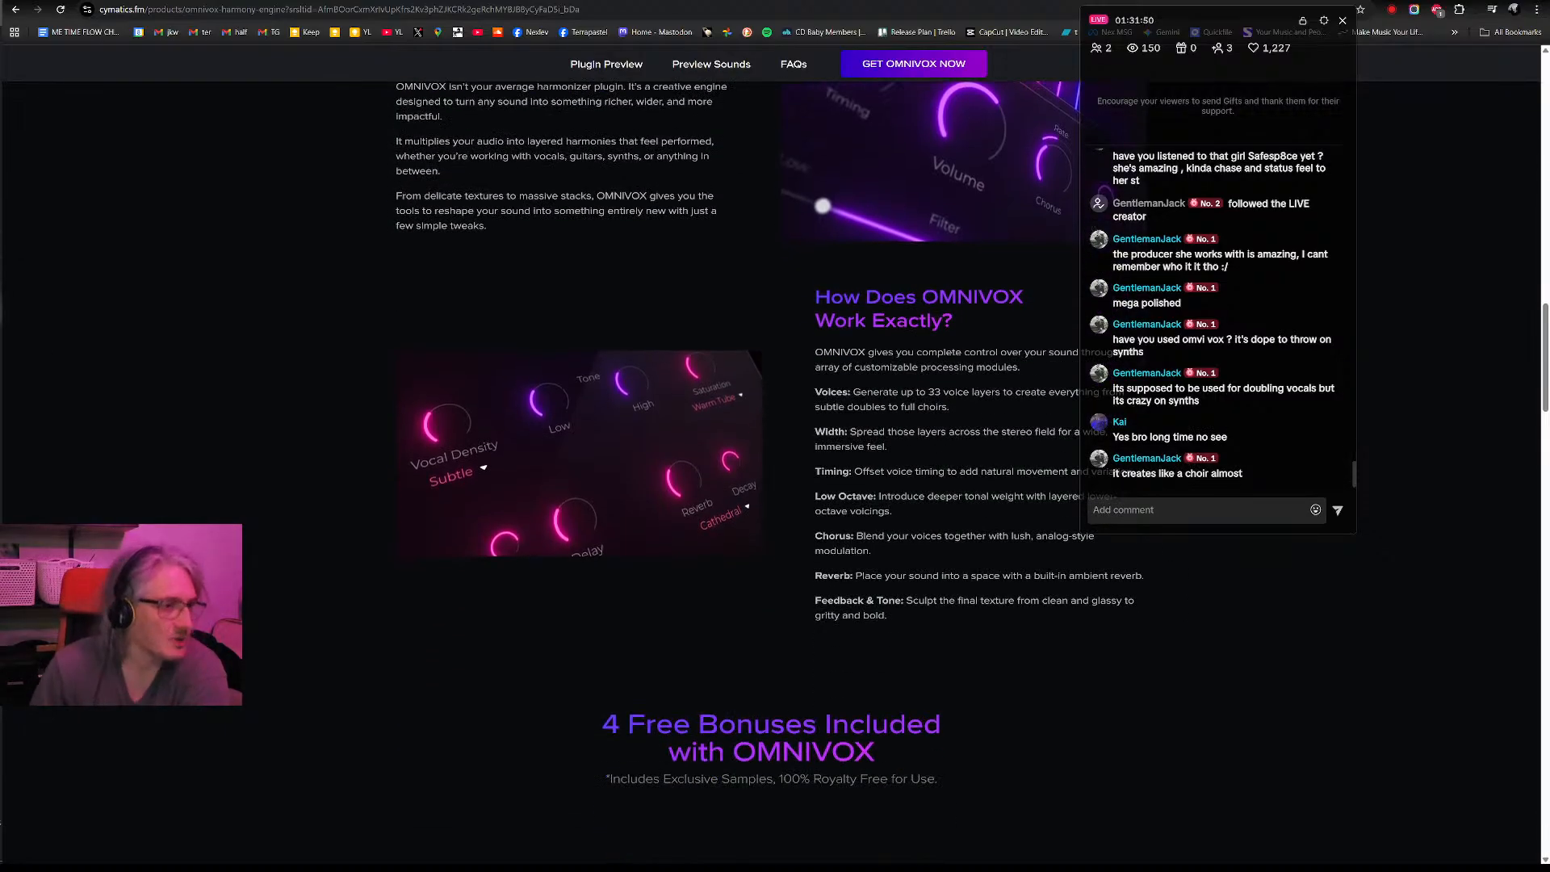
- Switch back to Ableton Live, move the Serum window off the arrangement, and play the drop's opening drums
{"action": "key", "text": "alt+Tab"}
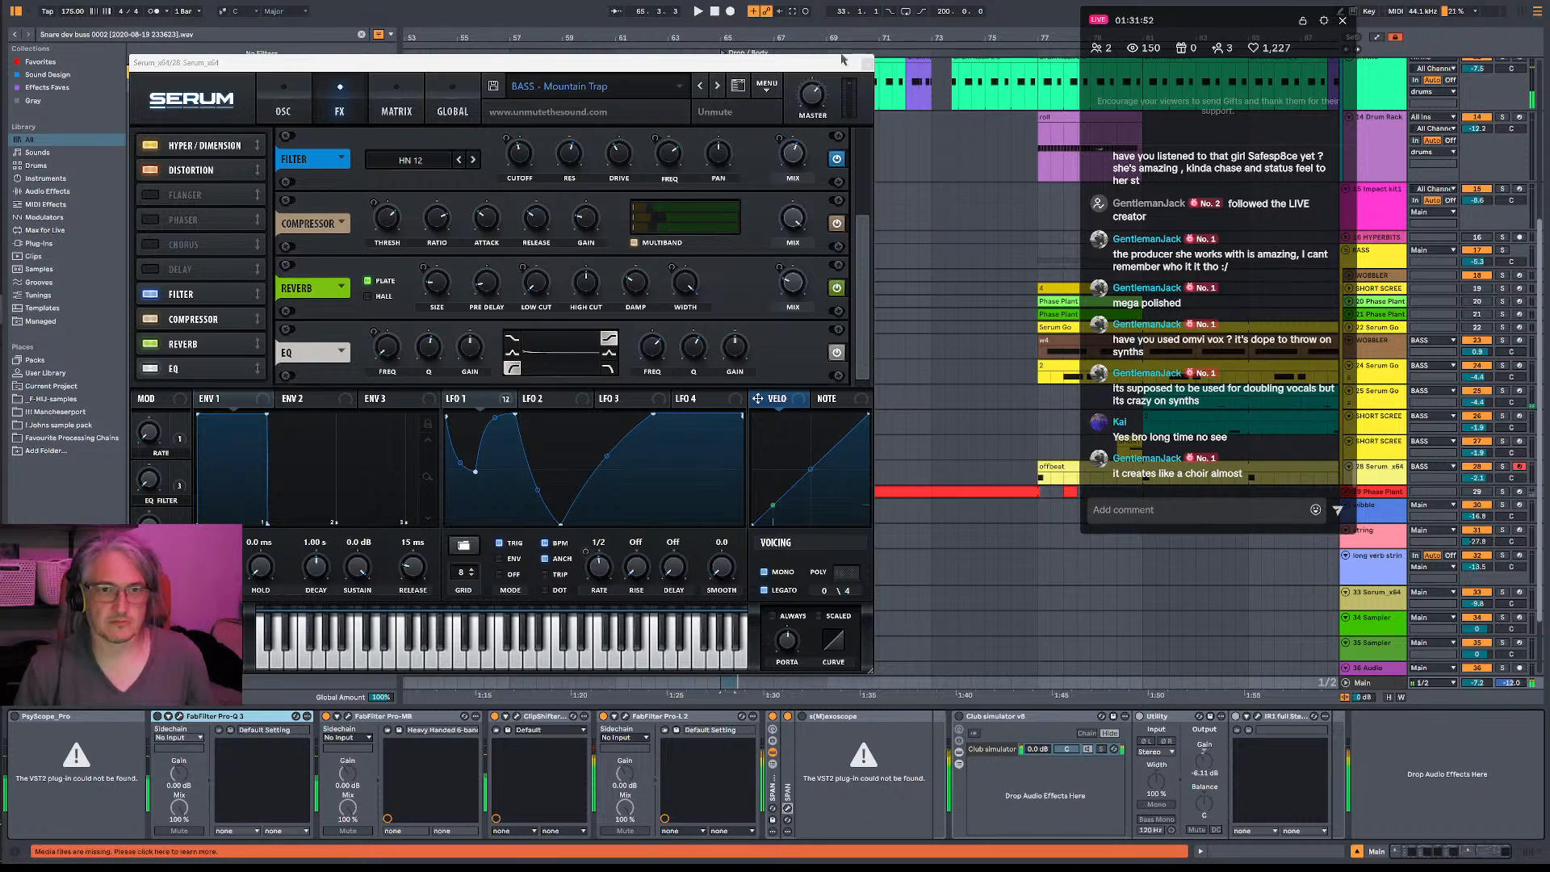
{"action": "left_click_drag", "start_coordinate": [850, 65], "coordinate": [636, 157]}
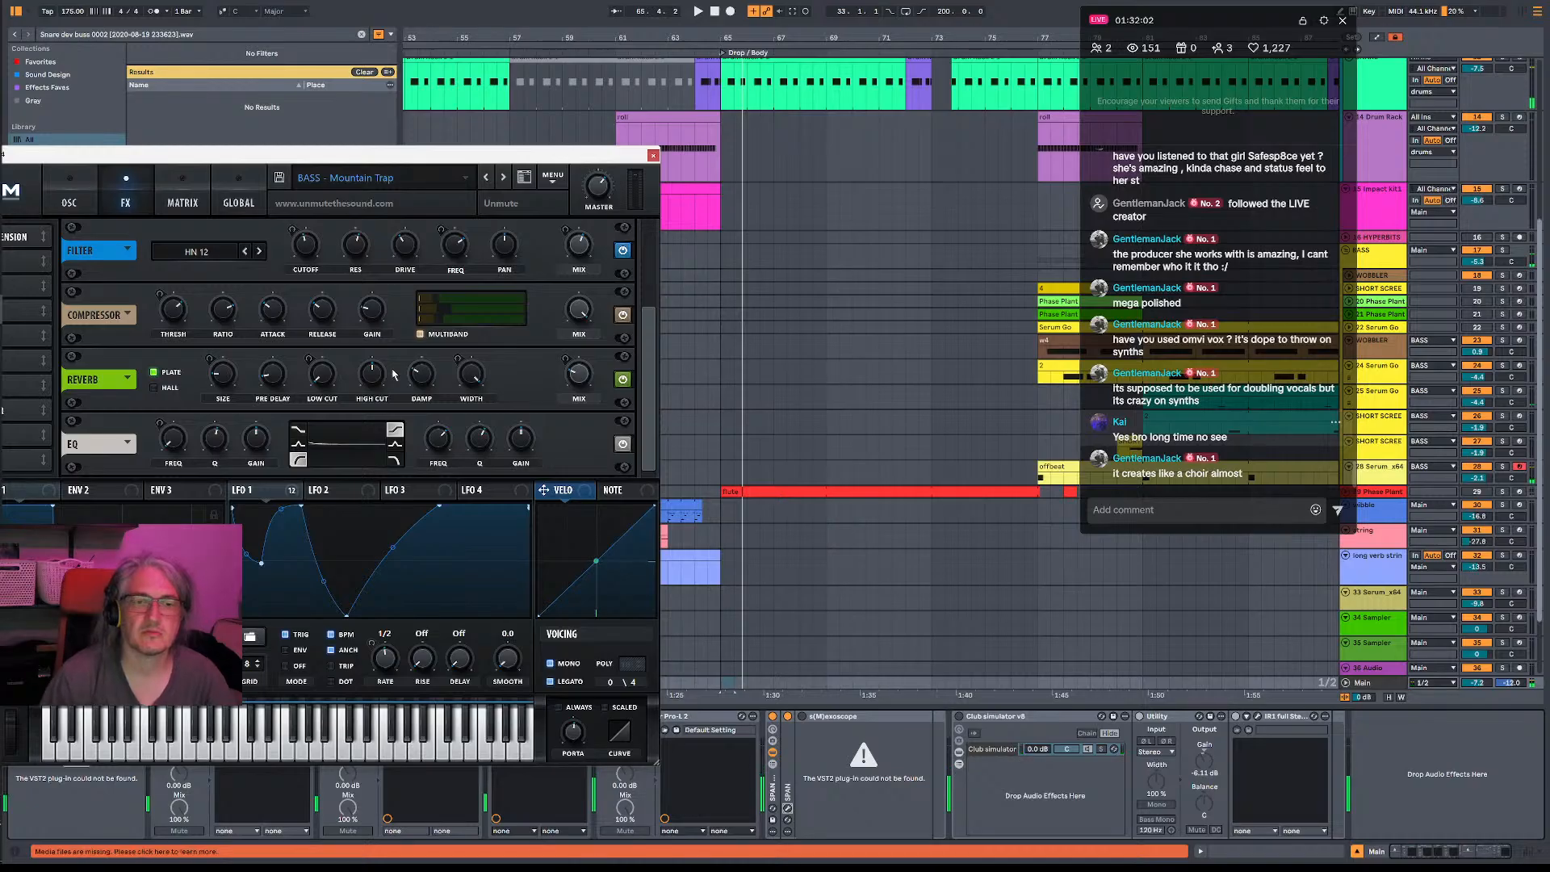
{"action": "scroll", "coordinate": [864, 261], "scroll_direction": "up", "scroll_amount": 4}
{"action": "scroll", "coordinate": [864, 261], "scroll_direction": "up", "scroll_amount": 2}
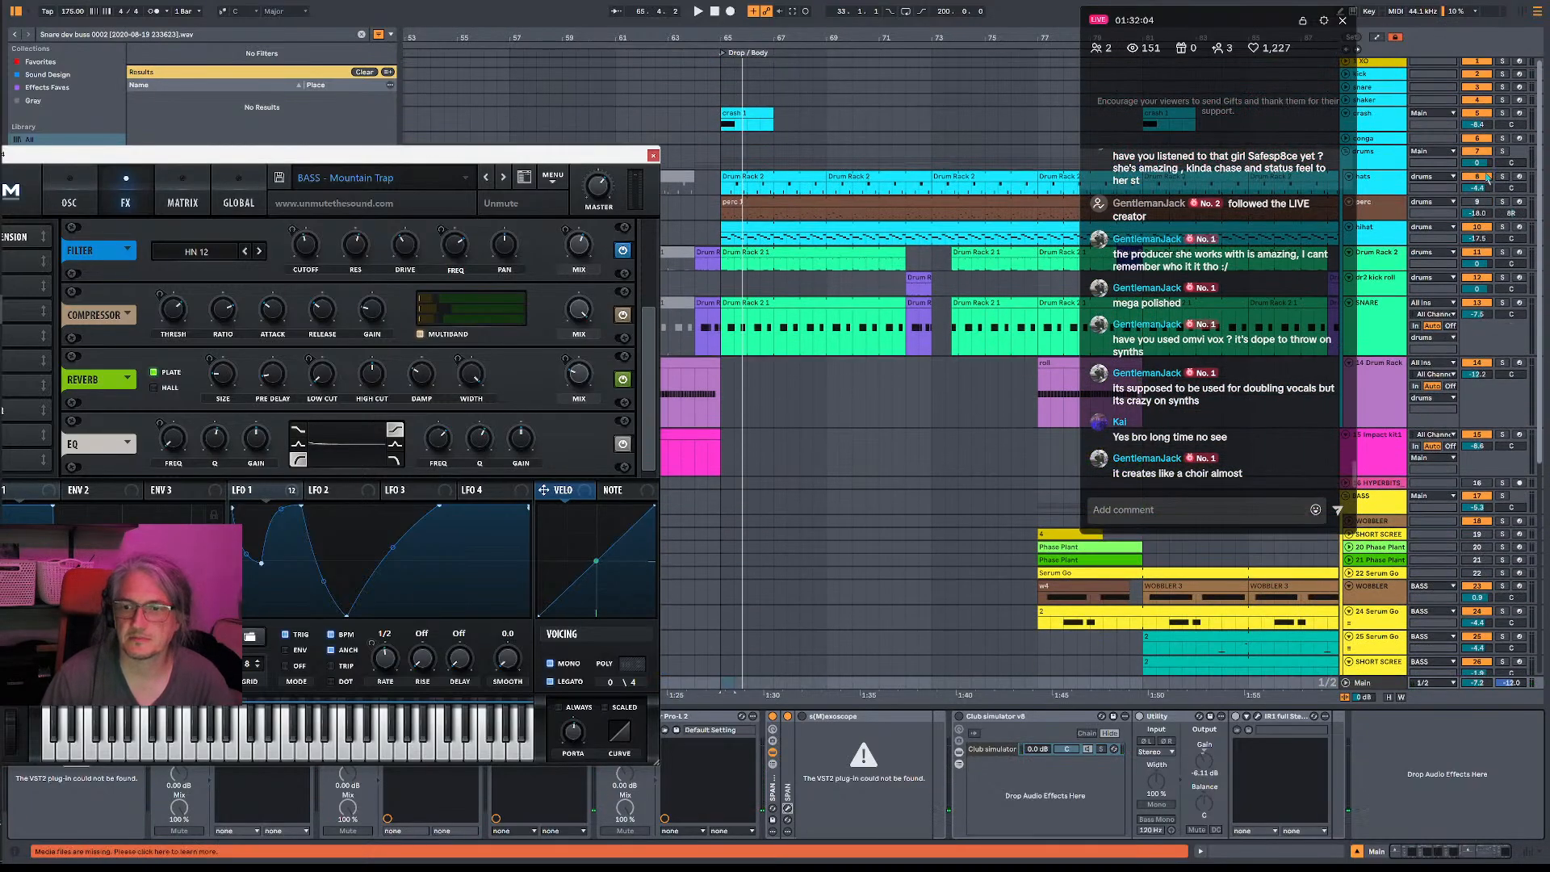
{"action": "key", "text": "space"}
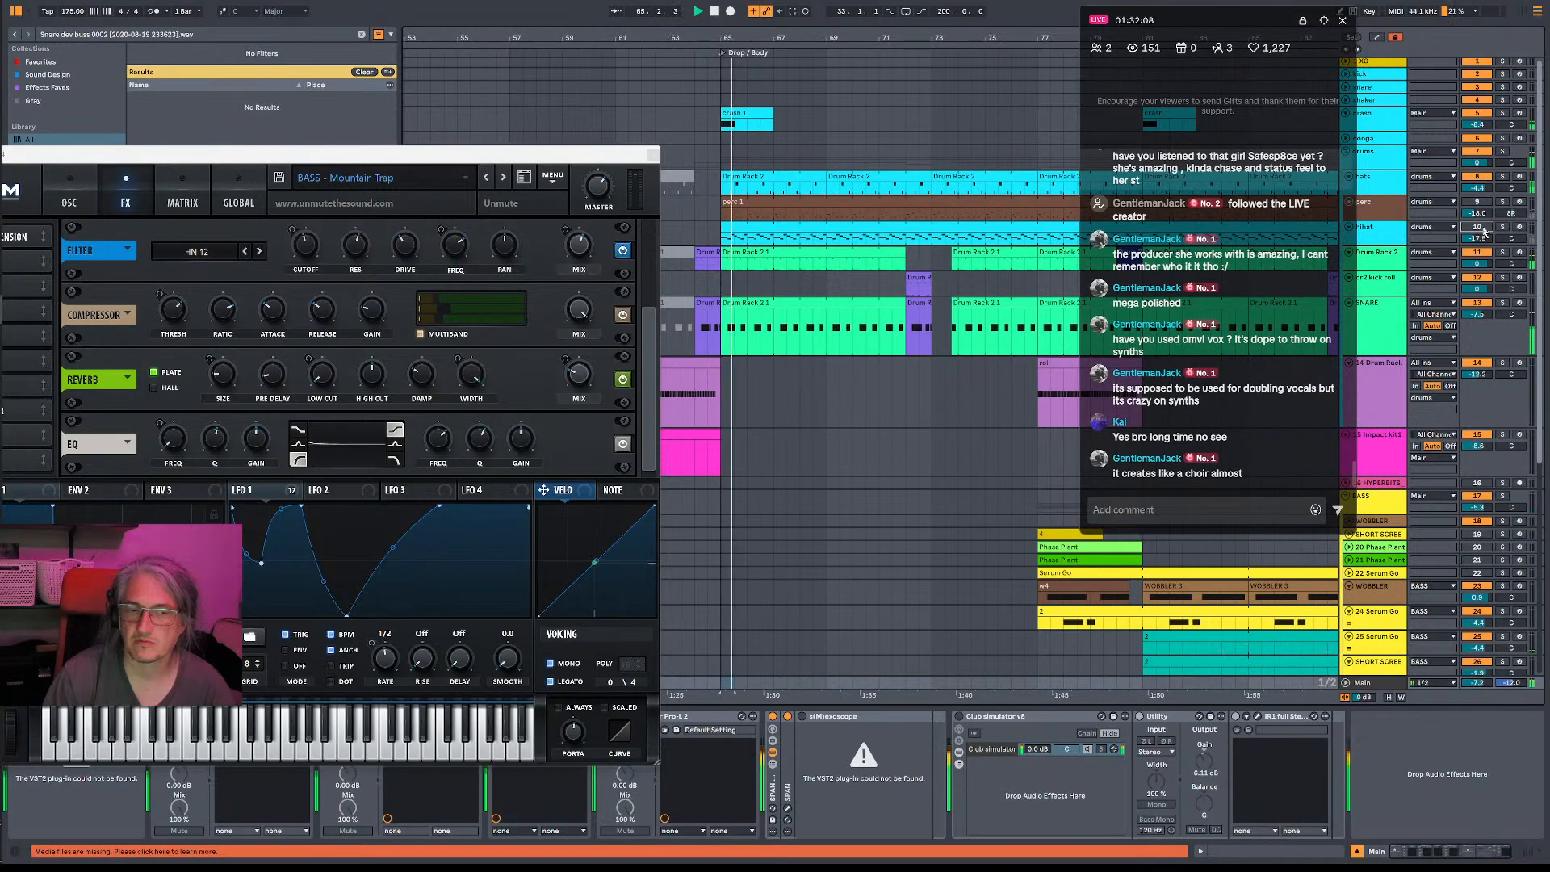
- Toggle the Booster Lake 38 Snare and snare java 5 layers in the SNARE track's rack while playing the drop
{"action": "left_click", "coordinate": [1377, 325]}
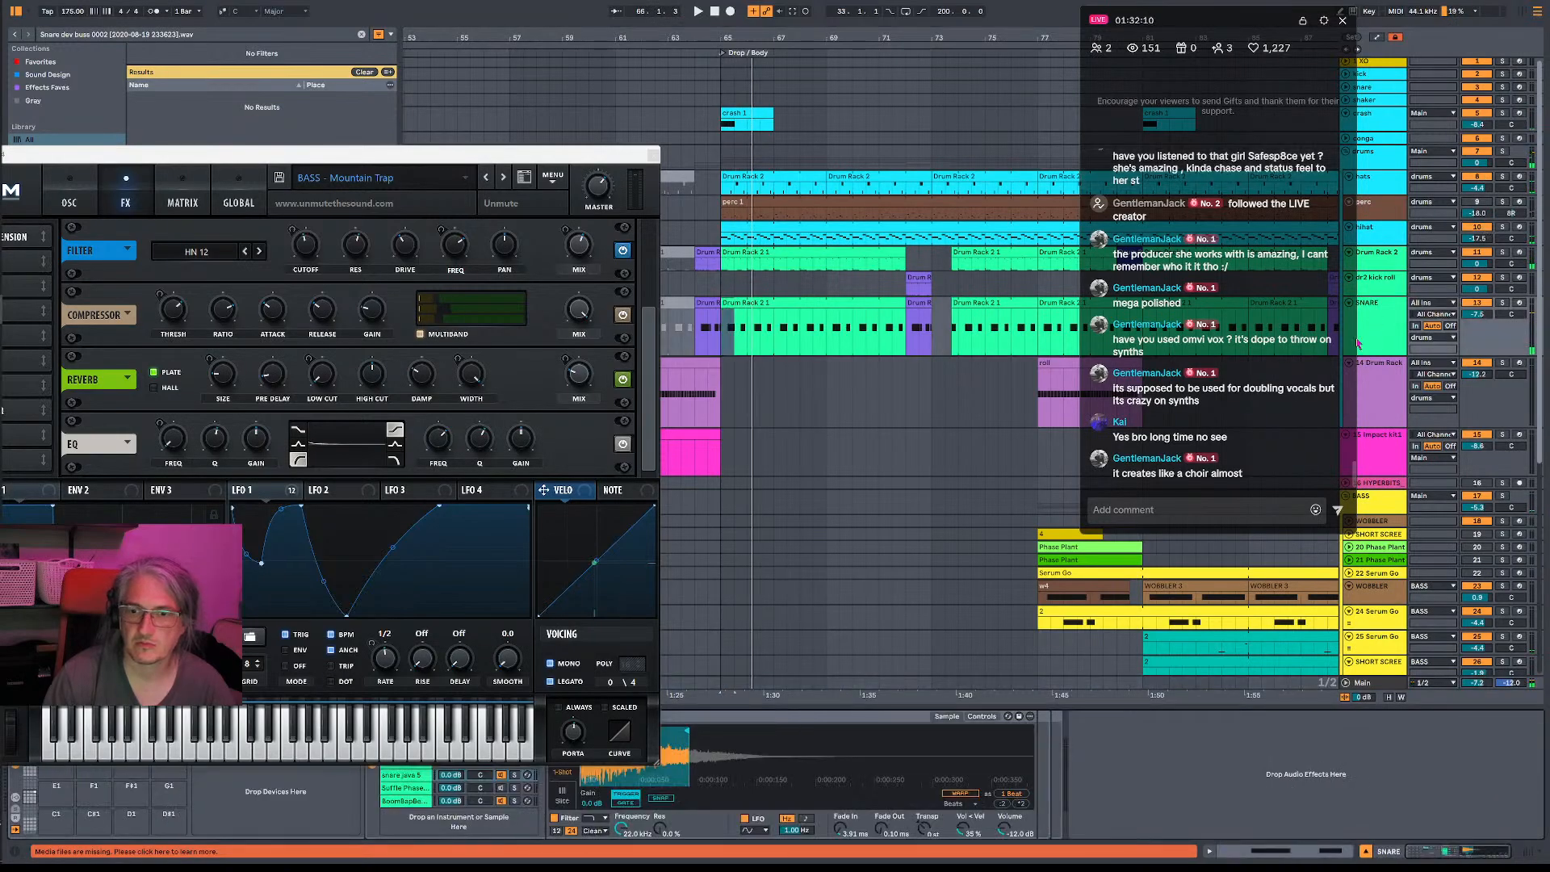
{"action": "left_click_drag", "start_coordinate": [452, 154], "coordinate": [458, 0]}
{"action": "key", "text": "space"}
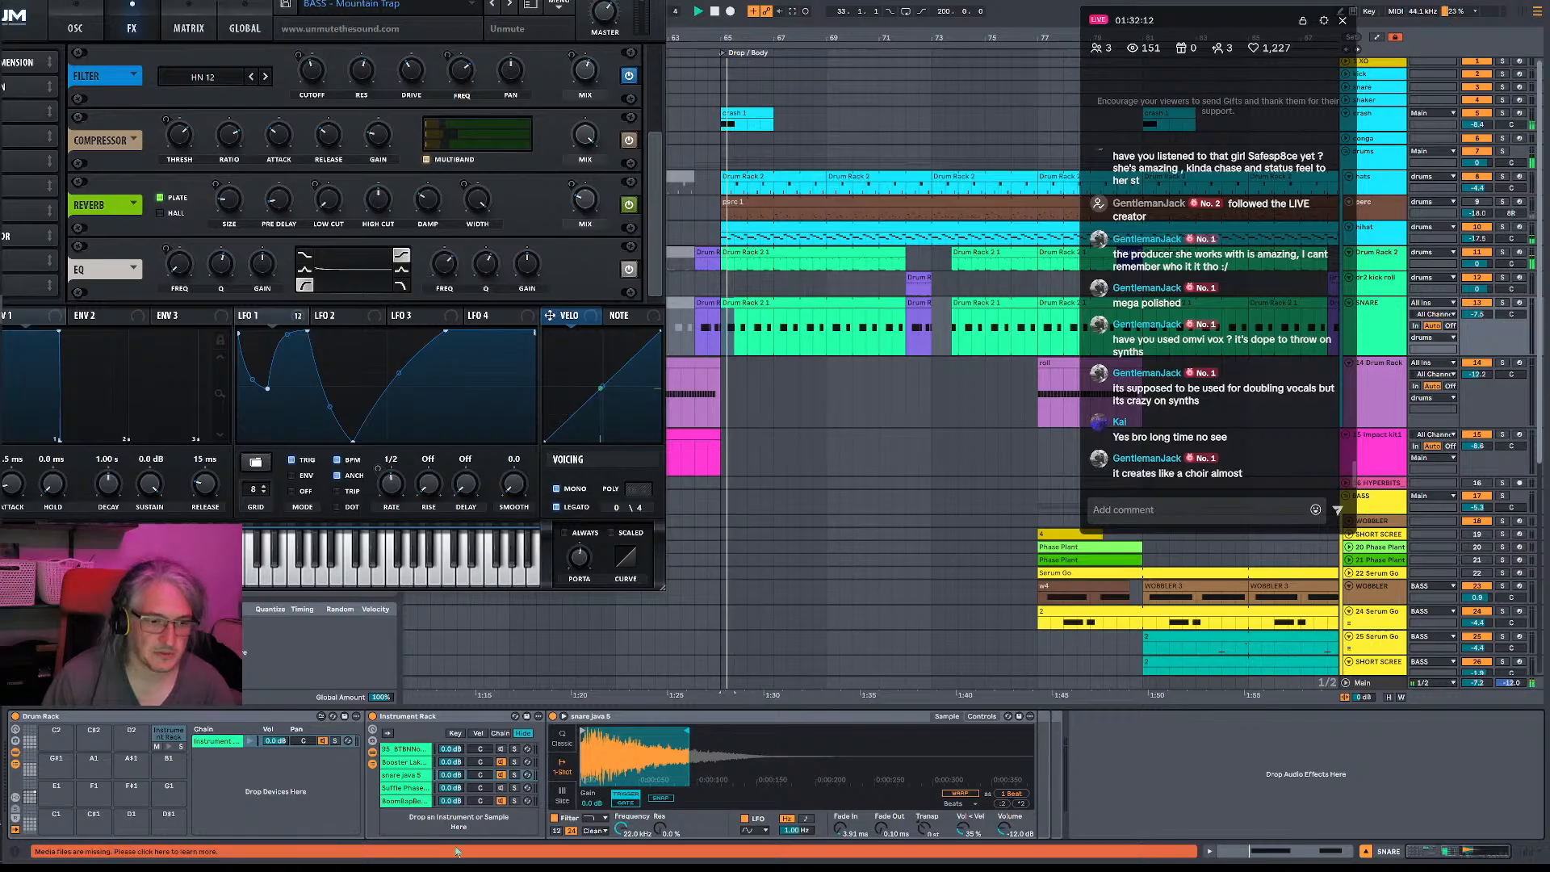
{"action": "left_click", "coordinate": [506, 764]}
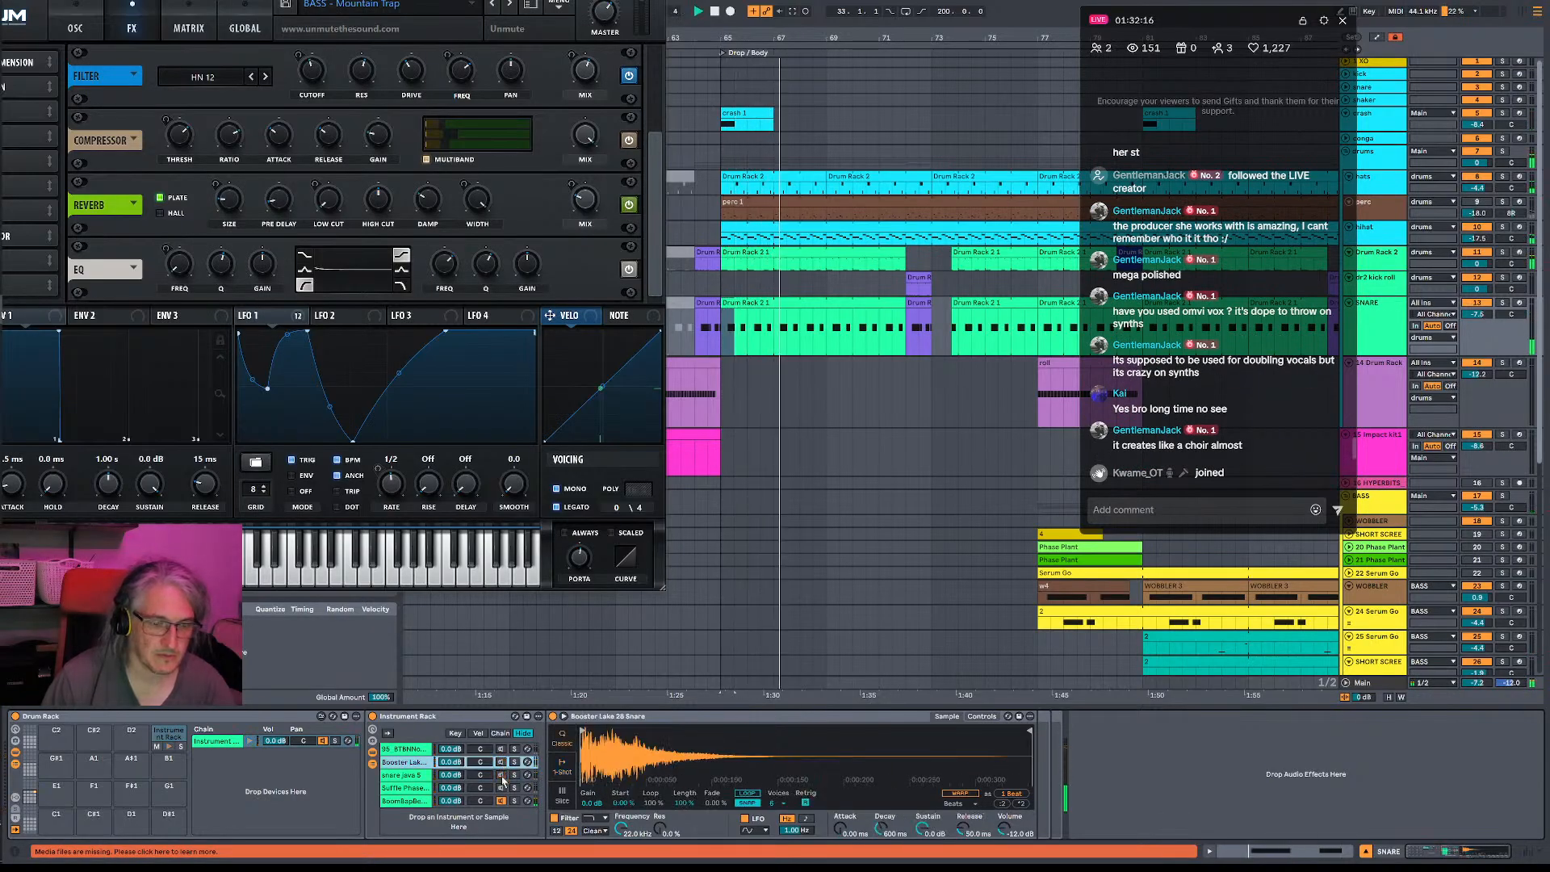
{"action": "key", "text": "space"}
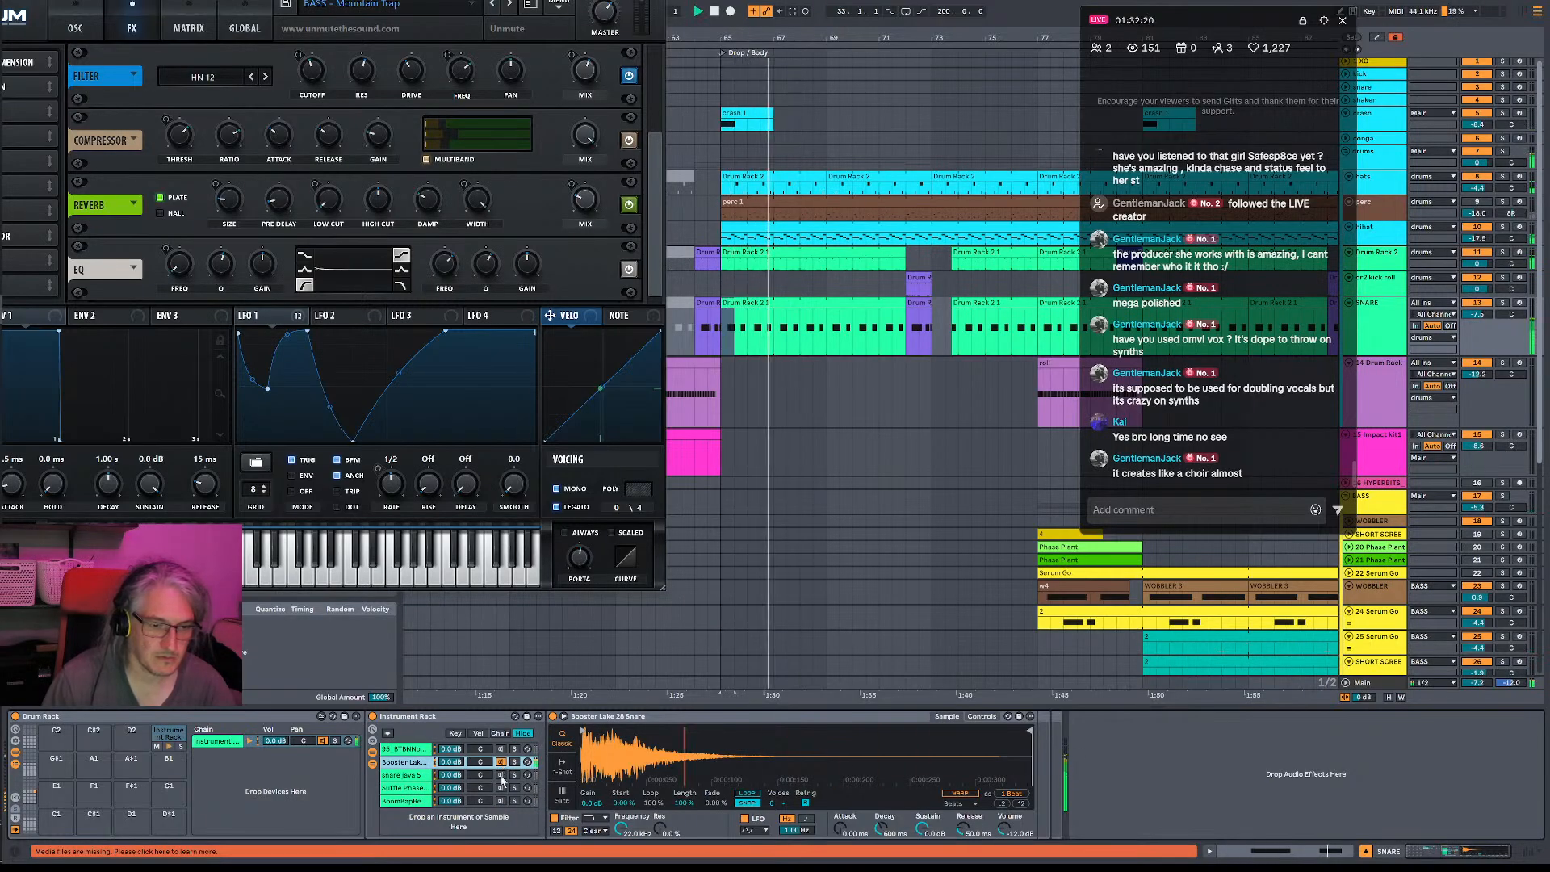
{"action": "left_click", "coordinate": [501, 777]}
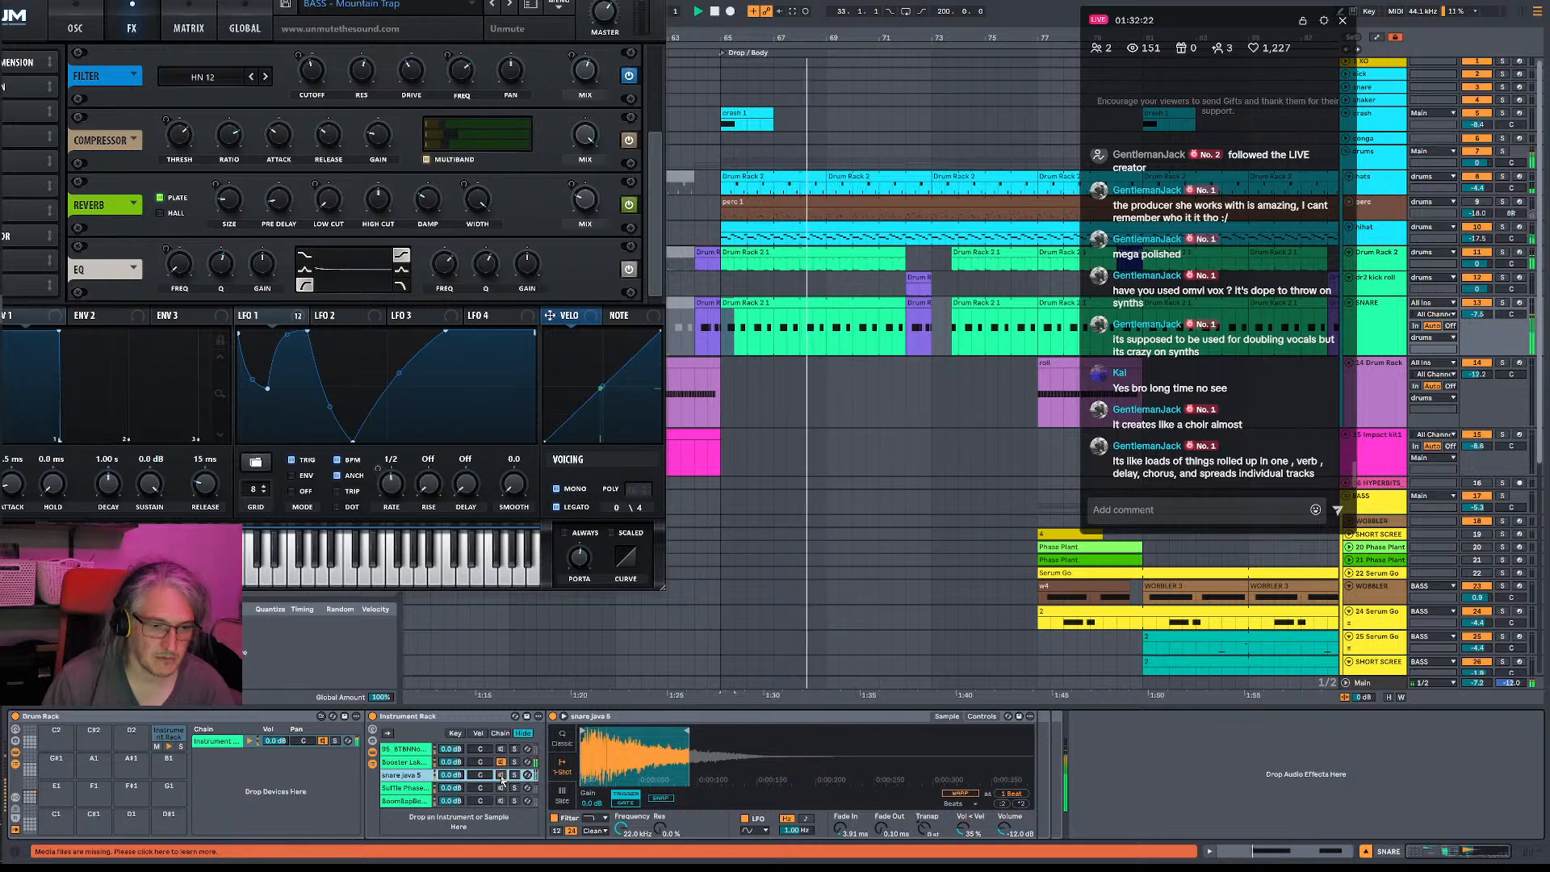
- Turn the snare java 5 layer down to -10.6 dB in the SNARE track's Instrument Rack
{"action": "left_click_drag", "start_coordinate": [452, 775], "coordinate": [451, 801]}
{"action": "left_click", "coordinate": [449, 764]}
{"action": "left_click", "coordinate": [449, 776]}
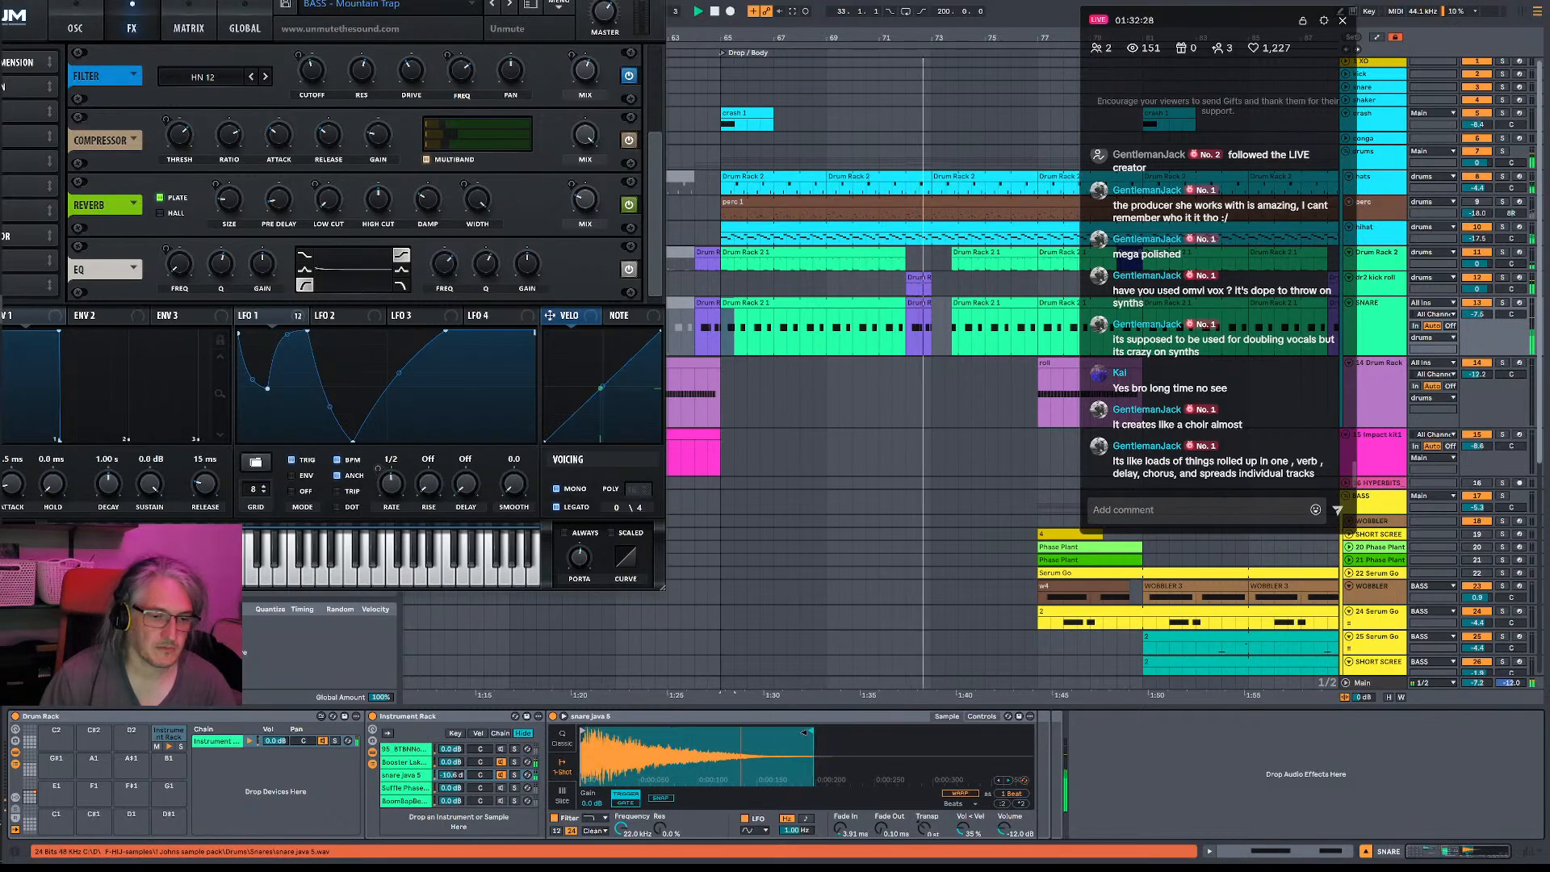
- Lower the BoomBapBeats rimshot layer to about -8.4 dB while replaying the start of the drop
{"action": "left_click", "coordinate": [412, 802]}
{"action": "key", "text": "space"}
{"action": "key", "text": "space"}
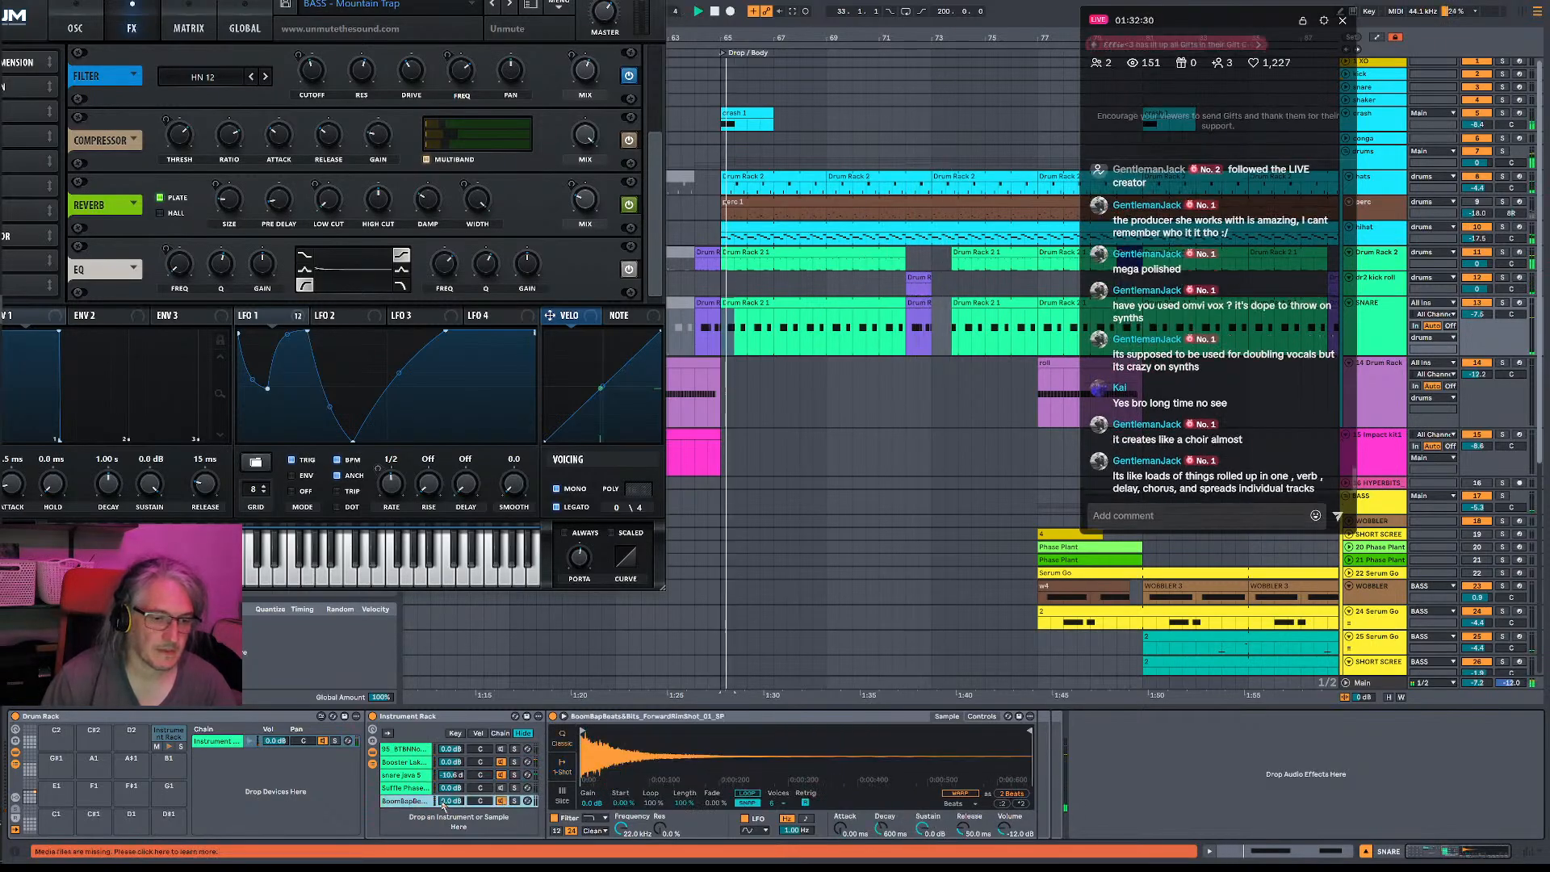
{"action": "mouse_move", "coordinate": [452, 802]}
{"action": "left_mouse_down"}
{"action": "mouse_move", "coordinate": [452, 830]}
{"action": "mouse_move", "coordinate": [452, 794]}
{"action": "left_mouse_up"}
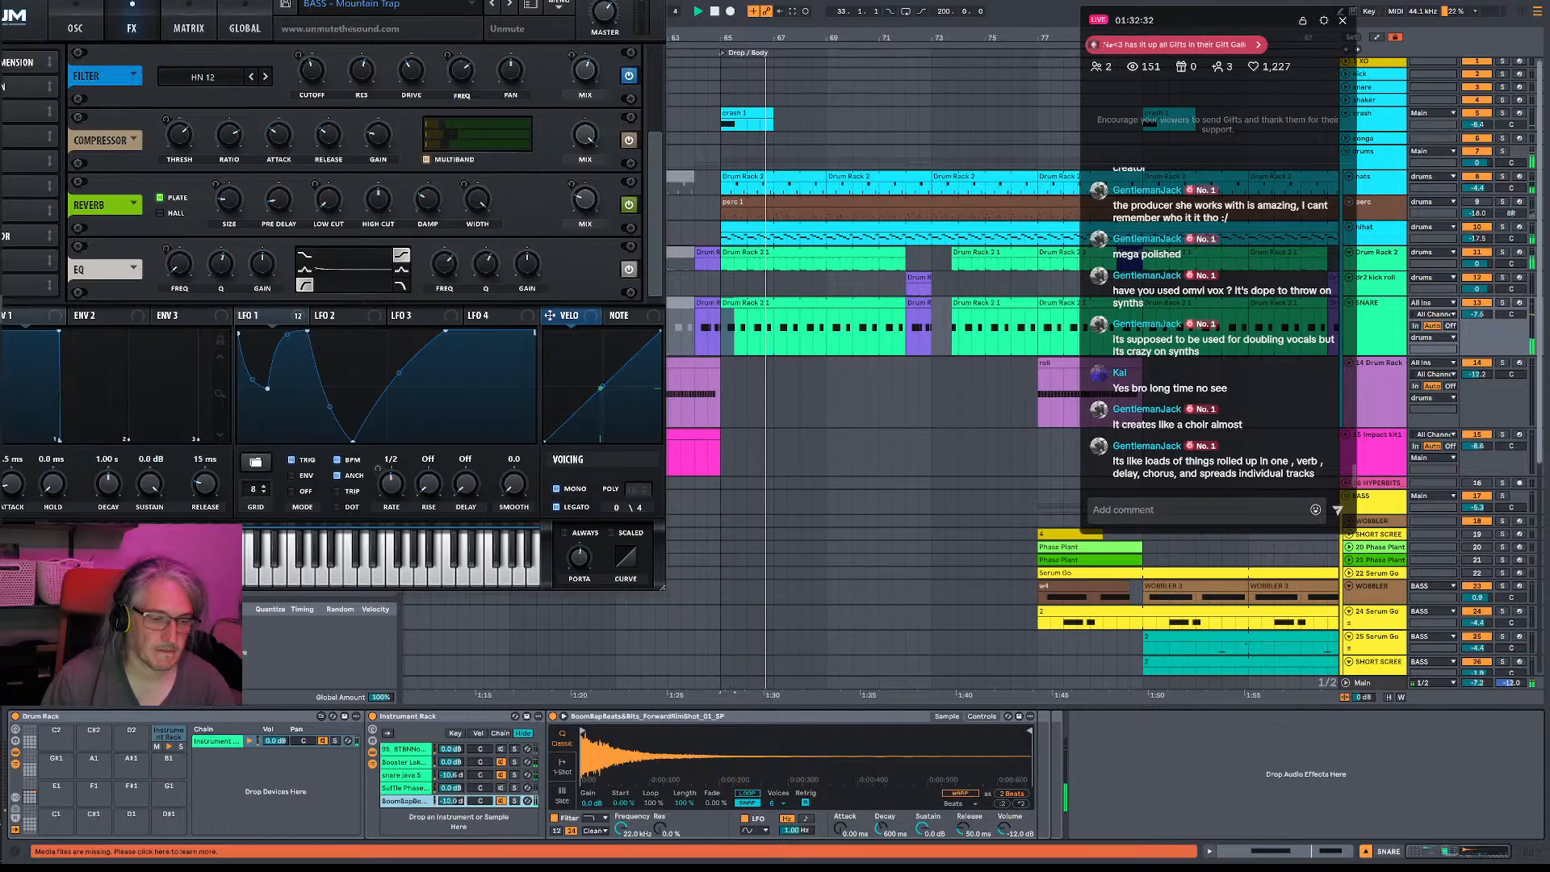
{"action": "key", "text": "space"}
{"action": "key", "text": "space"}
- Lower the hihat track's volume to -20.1 dB and open its FabFilter Pro-Q 3 during playback
{"action": "left_click_drag", "start_coordinate": [1481, 232], "coordinate": [1481, 237]}
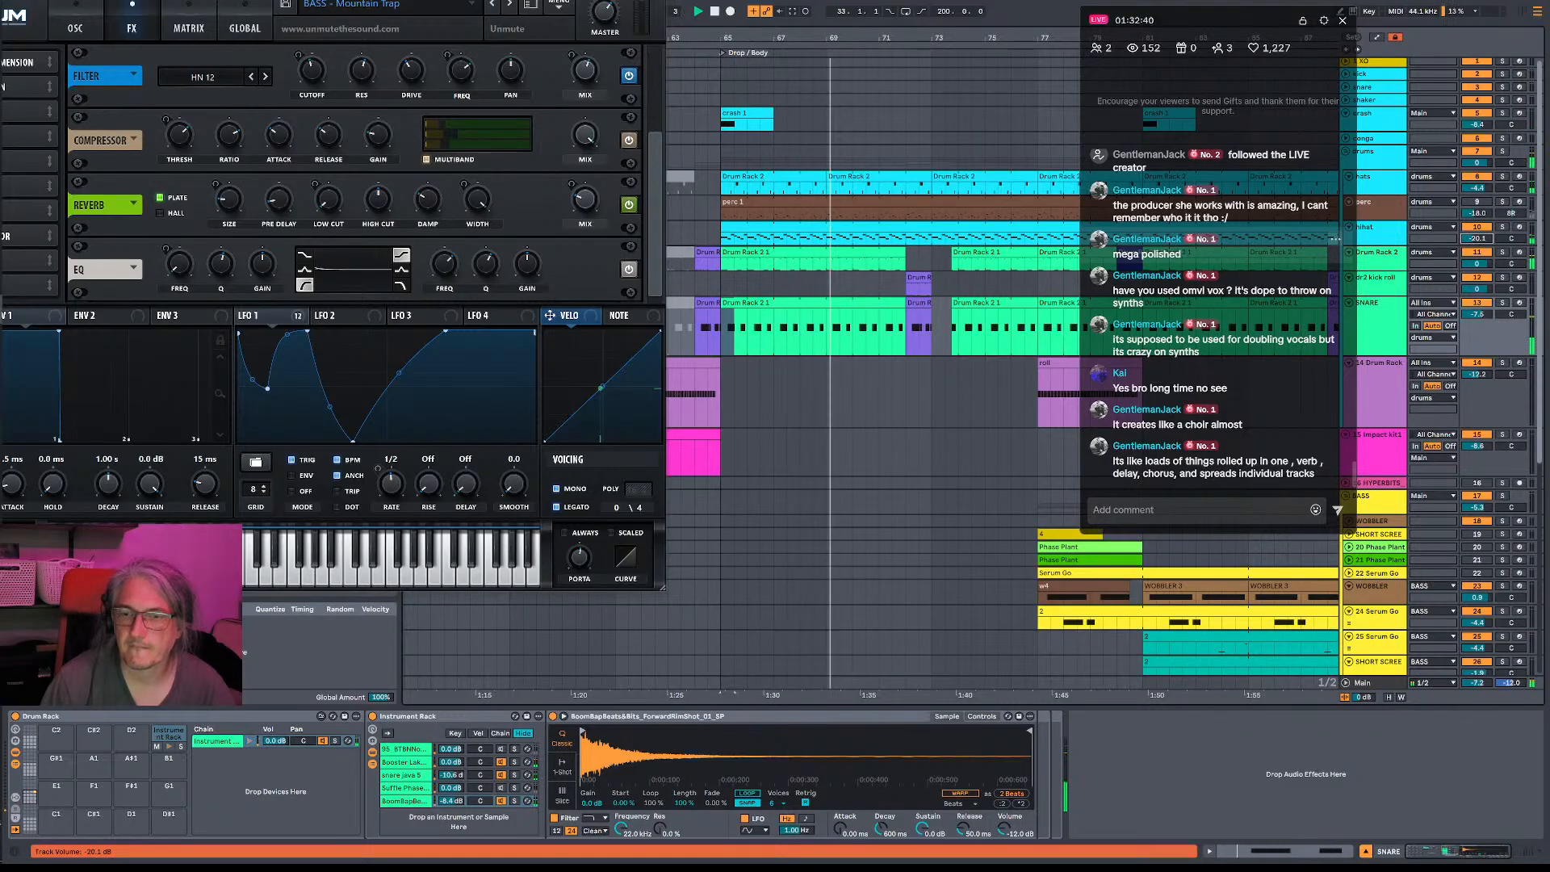
{"action": "left_click", "coordinate": [1377, 236]}
{"action": "key", "text": "space"}
{"action": "key", "text": "space"}
{"action": "left_click", "coordinate": [830, 716]}
{"action": "key", "text": "space"}
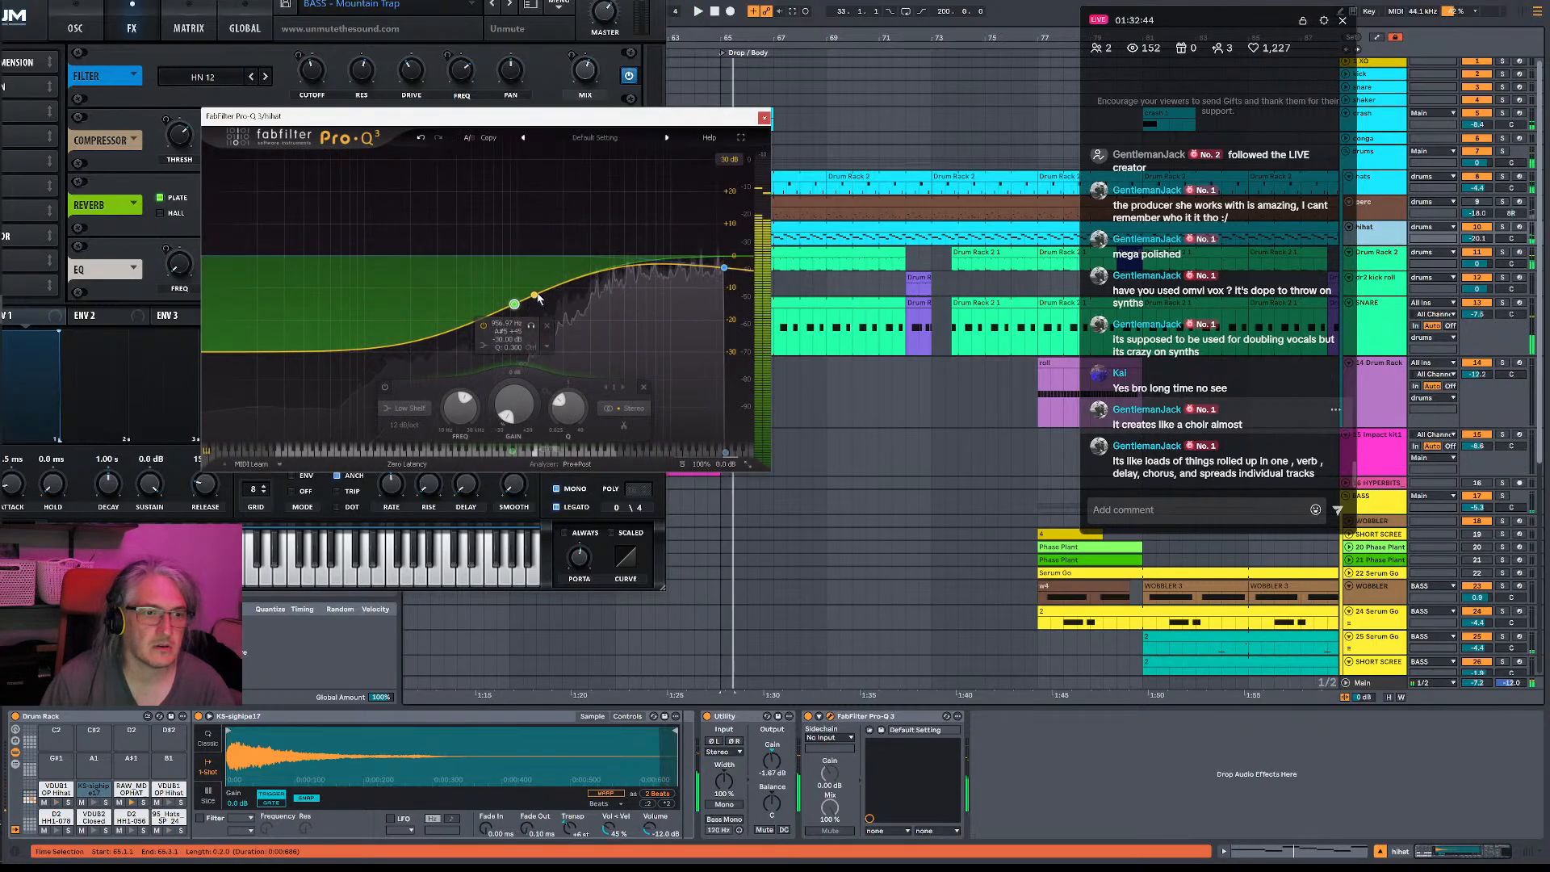
- Reshape the hihat EQ with a small high-frequency bell dip, a raised high shelf and the low shelf moved up in frequency
{"action": "left_click_drag", "start_coordinate": [559, 289], "coordinate": [634, 305]}
{"action": "left_click_drag", "start_coordinate": [724, 268], "coordinate": [720, 239]}
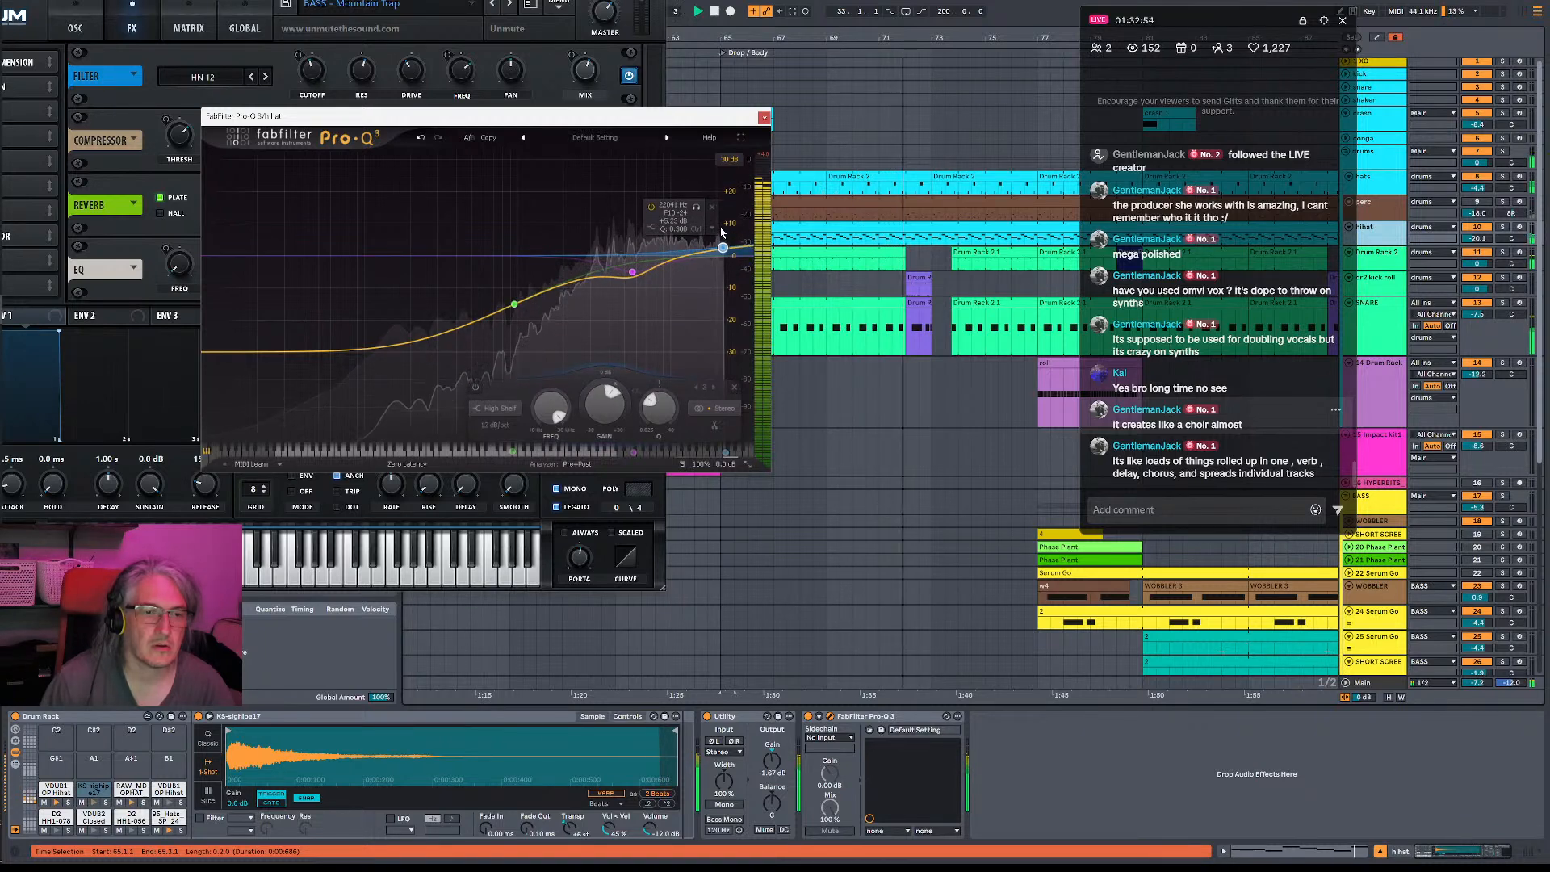
{"action": "left_click_drag", "start_coordinate": [633, 273], "coordinate": [632, 272]}
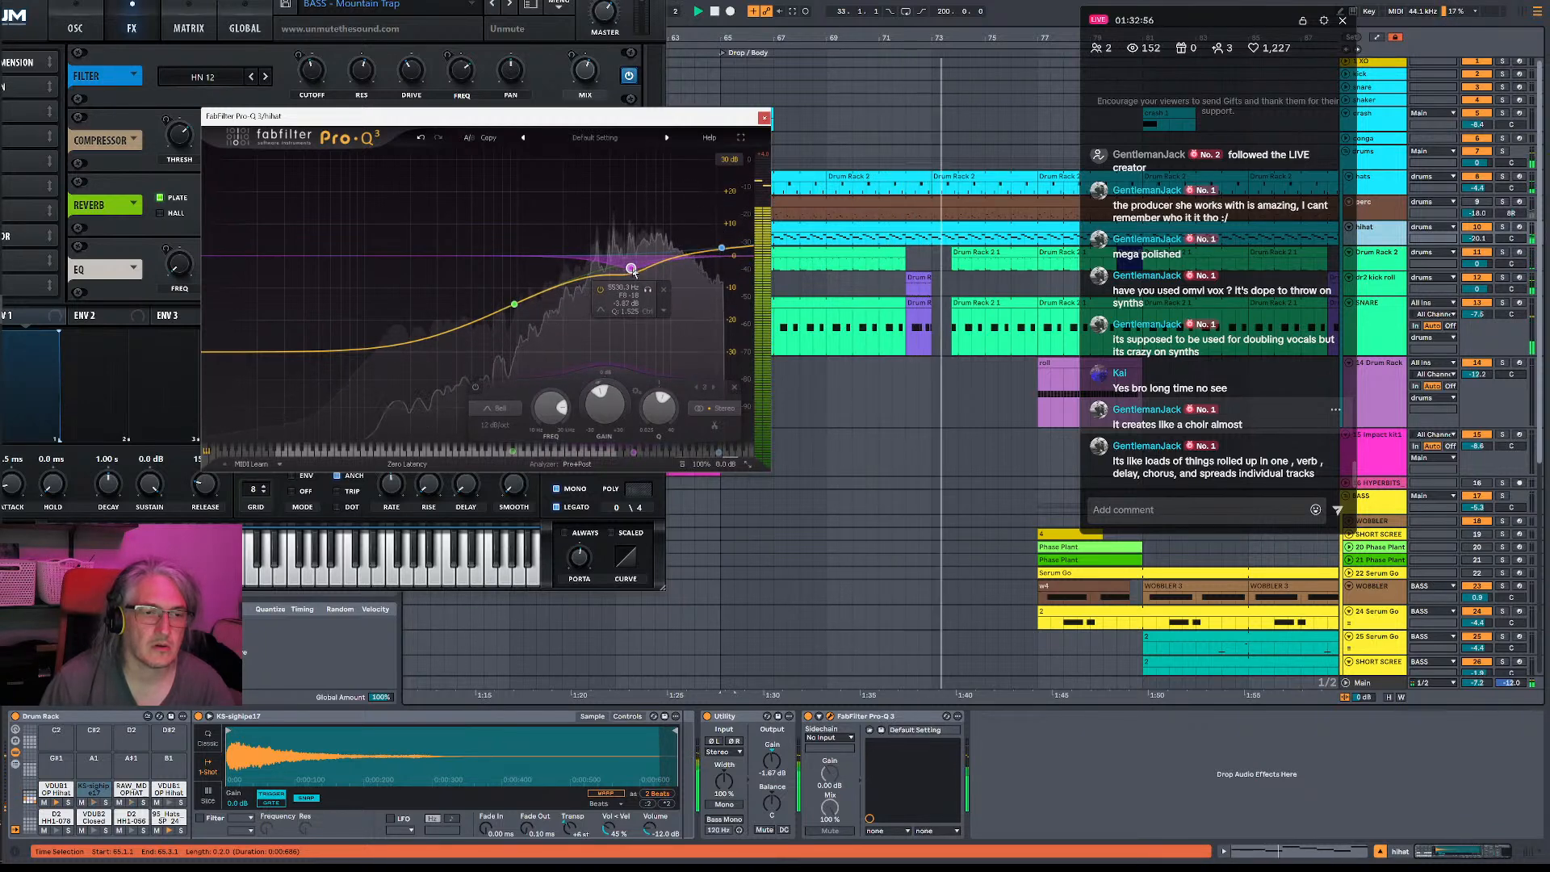
{"action": "mouse_move", "coordinate": [515, 307]}
{"action": "left_mouse_down"}
{"action": "mouse_move", "coordinate": [483, 208]}
{"action": "mouse_move", "coordinate": [464, 266]}
{"action": "mouse_move", "coordinate": [515, 453]}
{"action": "mouse_move", "coordinate": [534, 452]}
{"action": "left_mouse_up"}
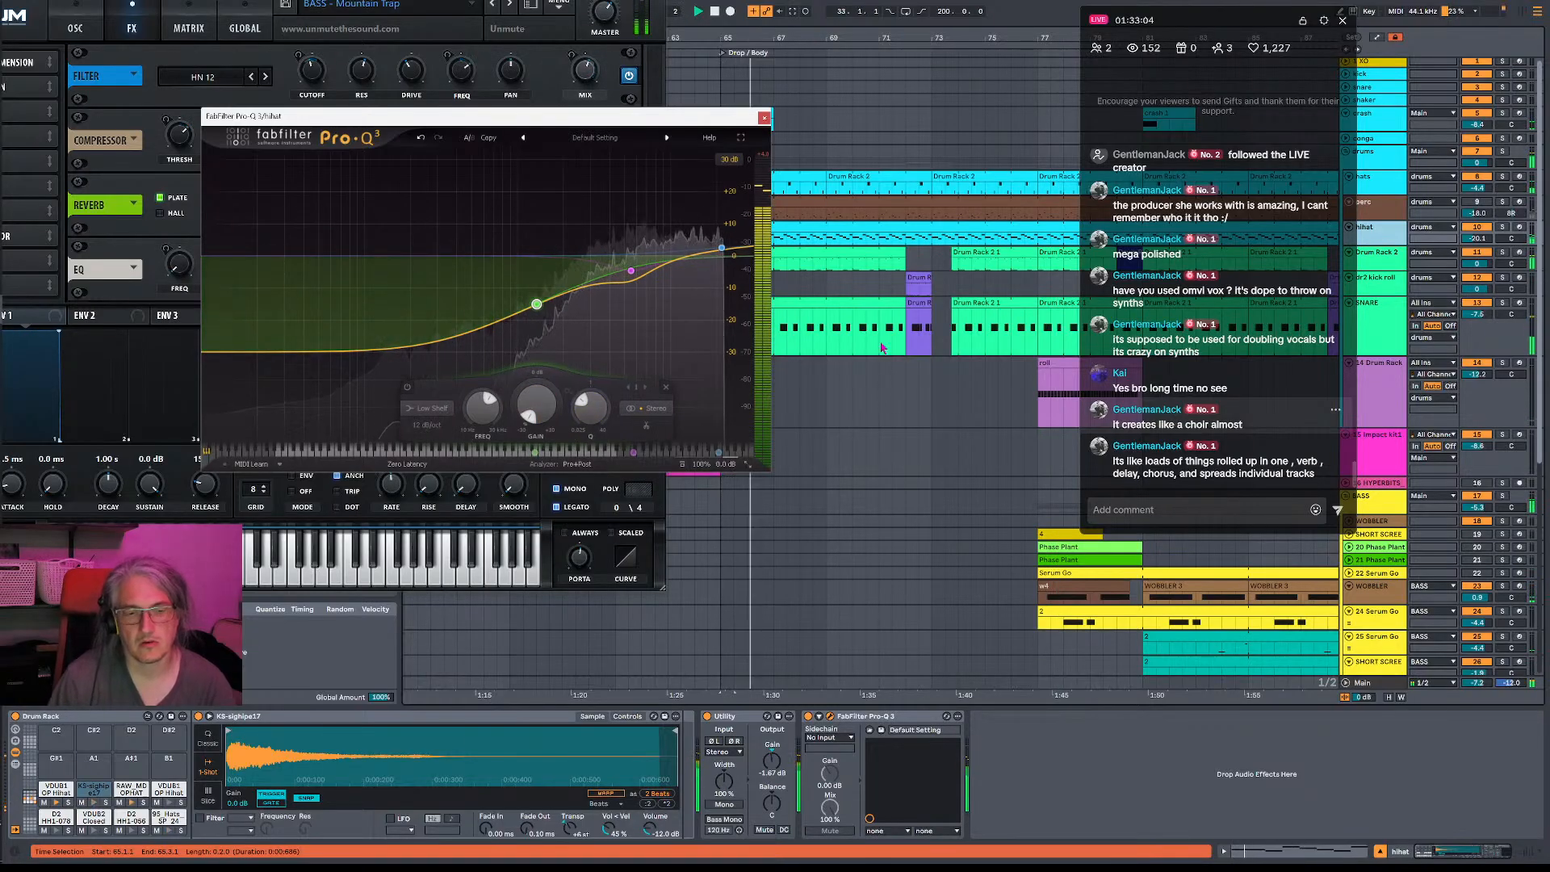
{"action": "key", "text": "space"}
{"action": "left_click", "coordinate": [764, 118]}
- Hide the open plug-in windows and replay the drop's first bars to check the drum balance
{"action": "key", "text": "ctrl+alt+p"}
{"action": "key", "text": "space"}
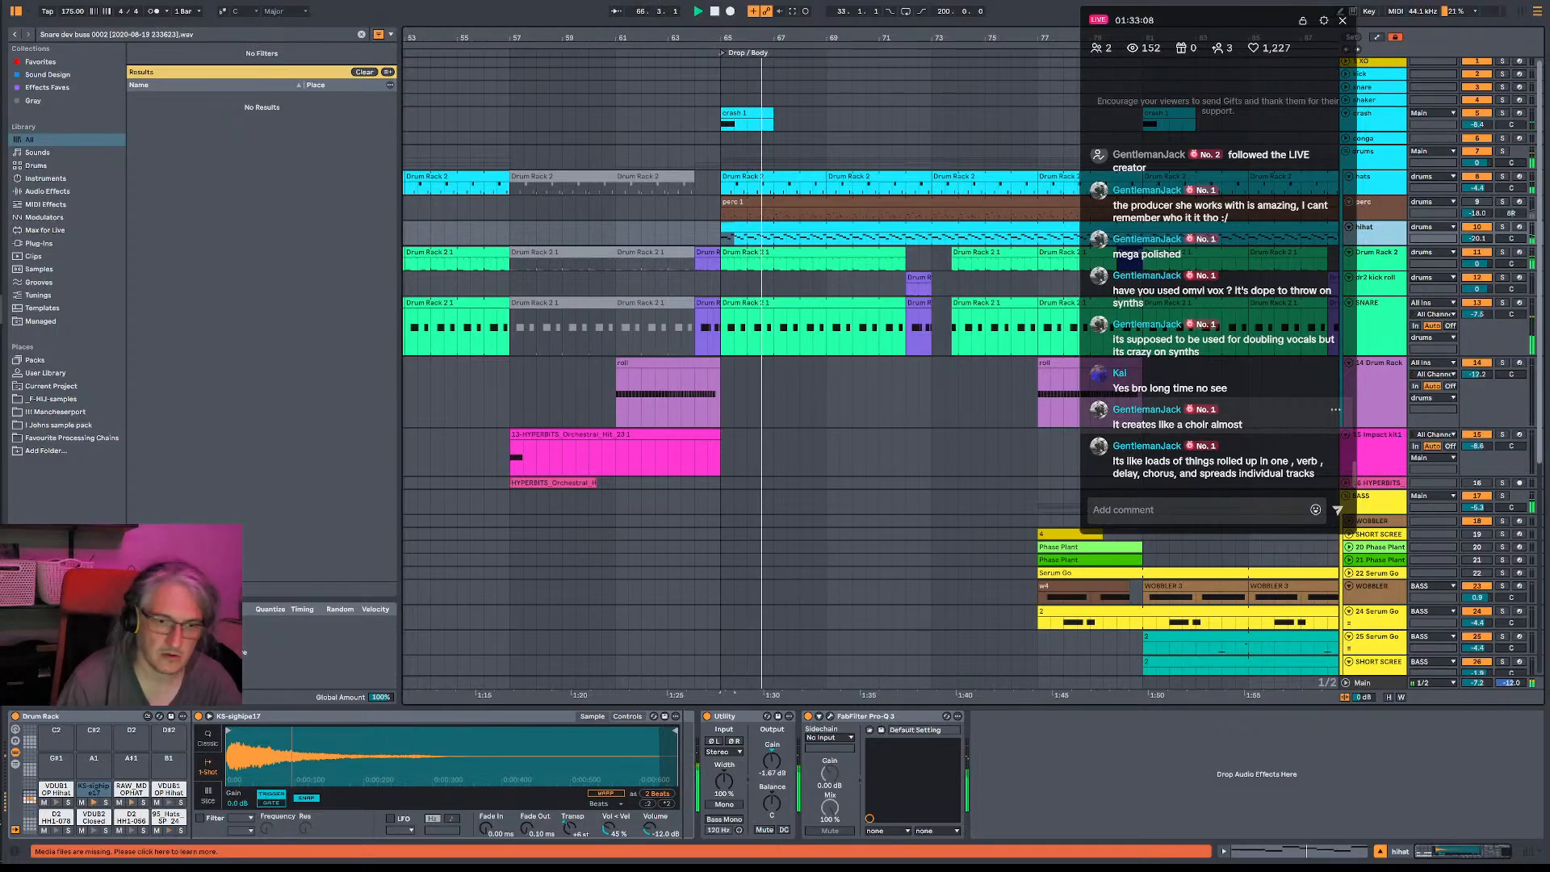
{"action": "key", "text": "space"}
{"action": "key", "text": "space"}
{"action": "key", "text": "space"}
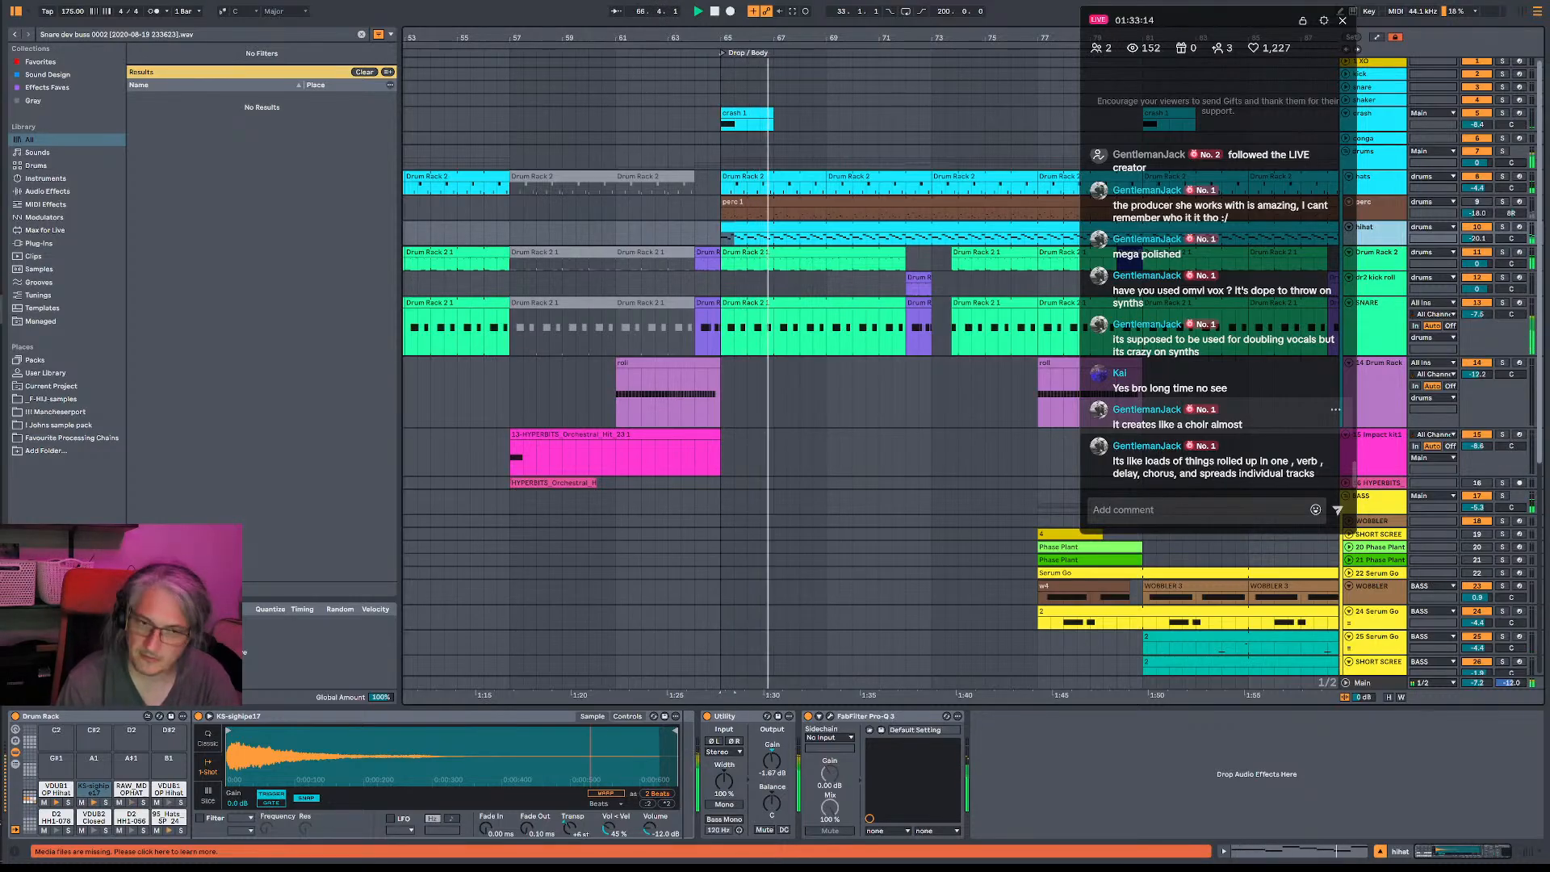
{"action": "key", "text": "space"}
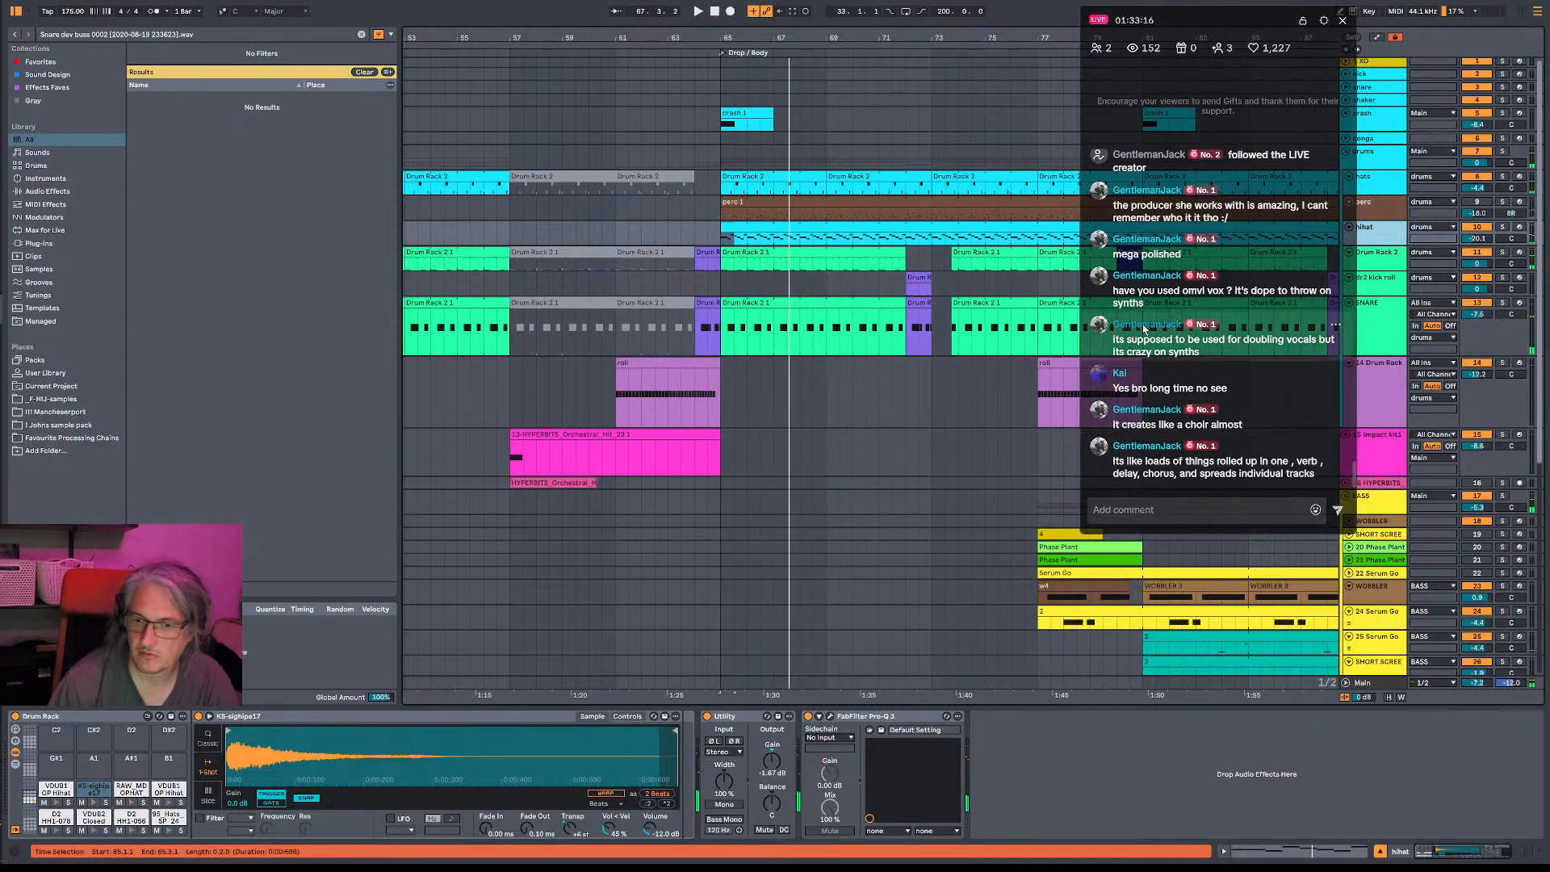
- Solo and arm the WOBBLER bass track and audition its sound over repeated playback of the drop
{"action": "scroll", "coordinate": [1496, 561], "scroll_direction": "down", "scroll_amount": 1}
{"action": "key", "text": "space"}
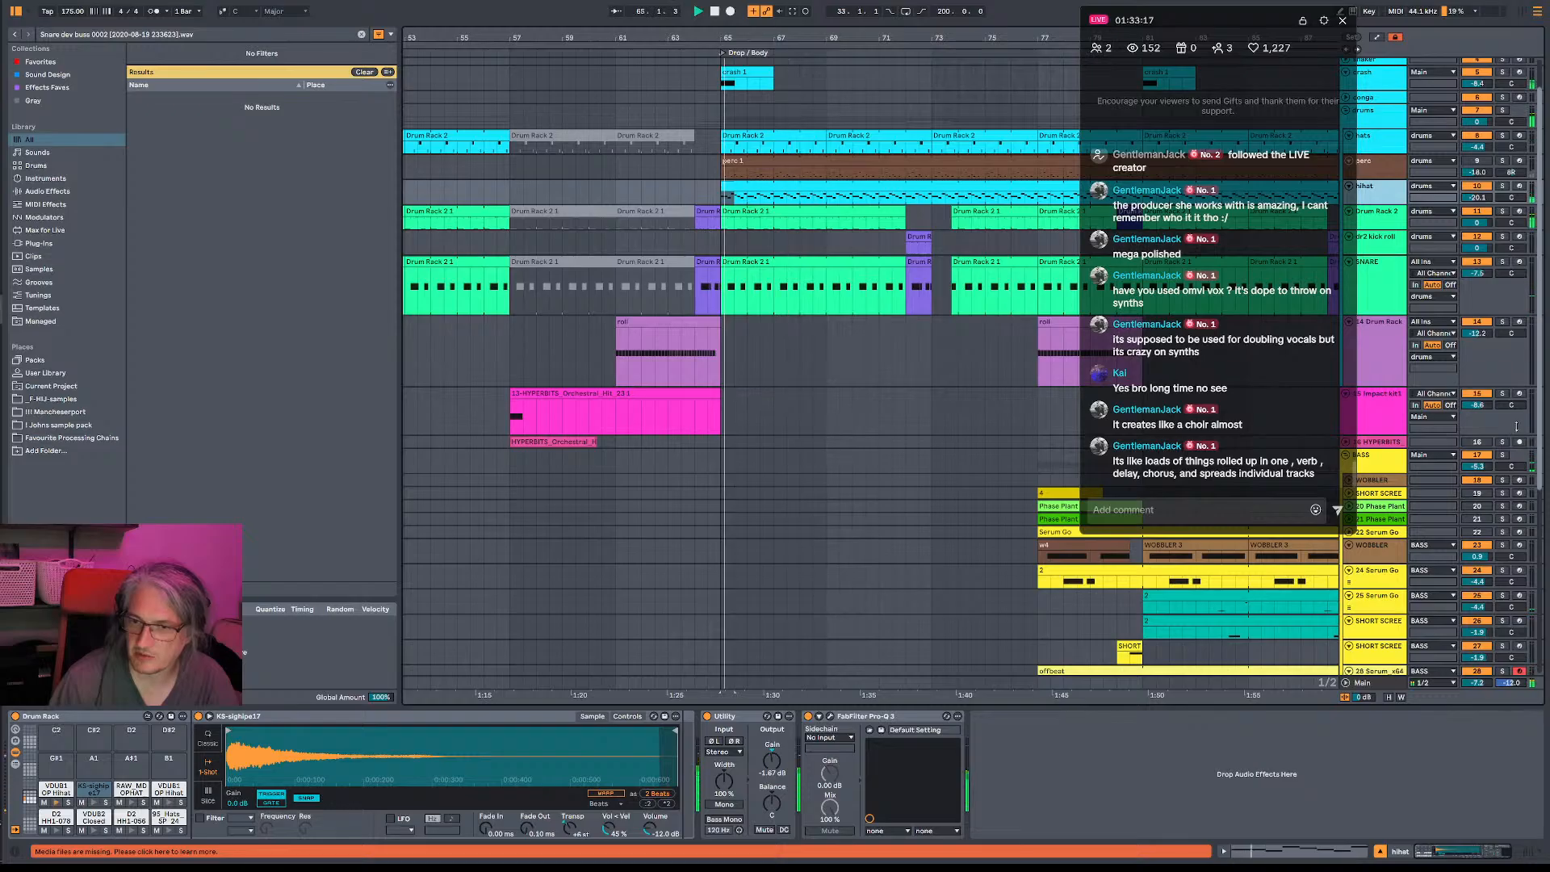
{"action": "left_click", "coordinate": [1504, 546]}
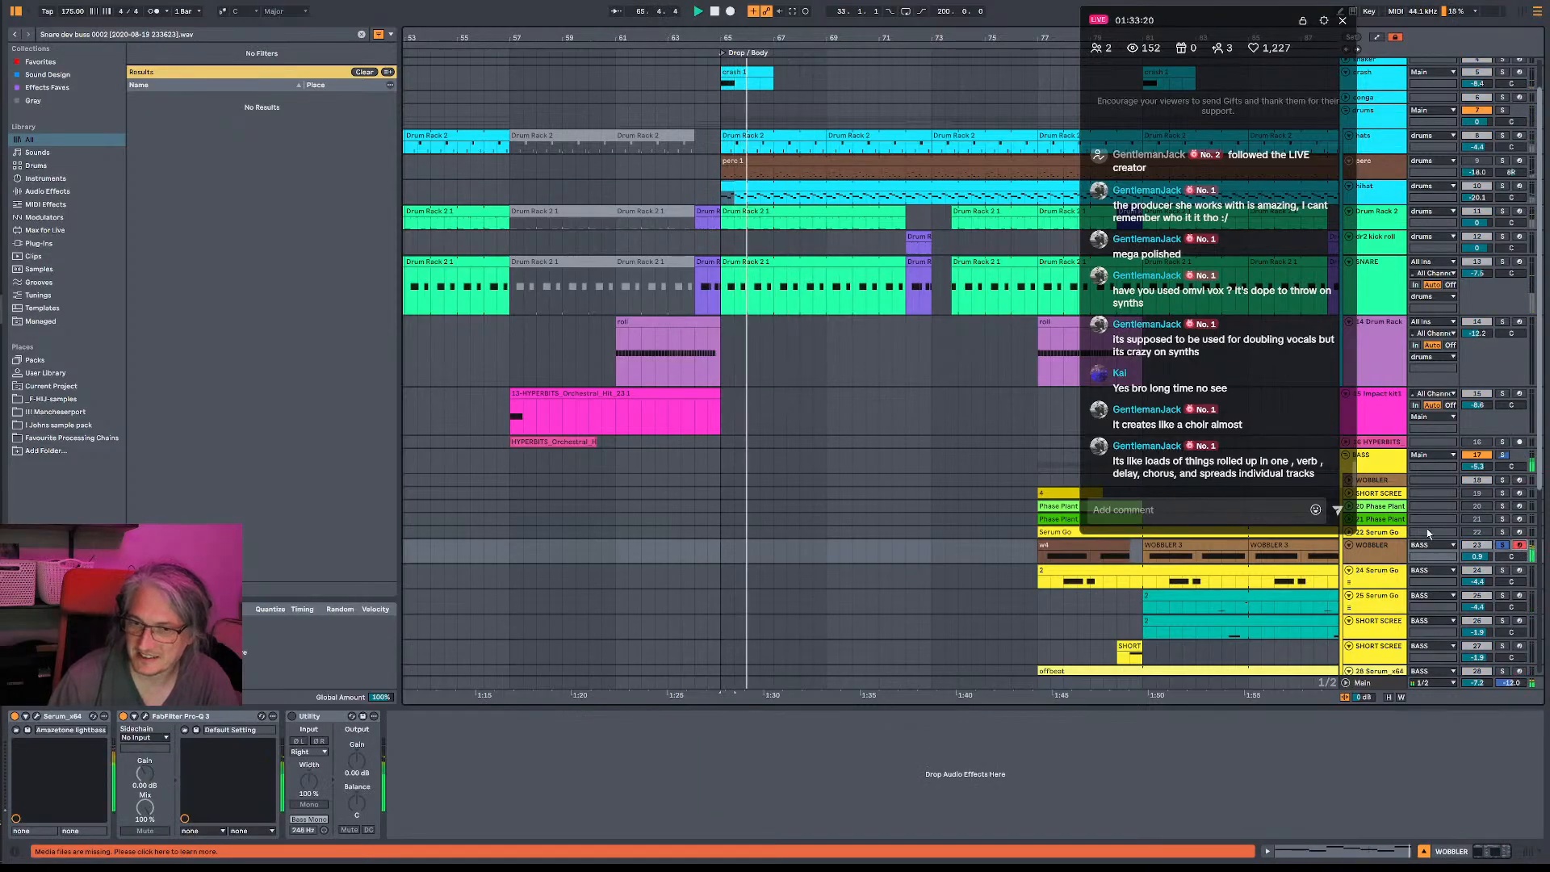
{"action": "scroll", "coordinate": [1433, 536], "scroll_direction": "down", "scroll_amount": 2}
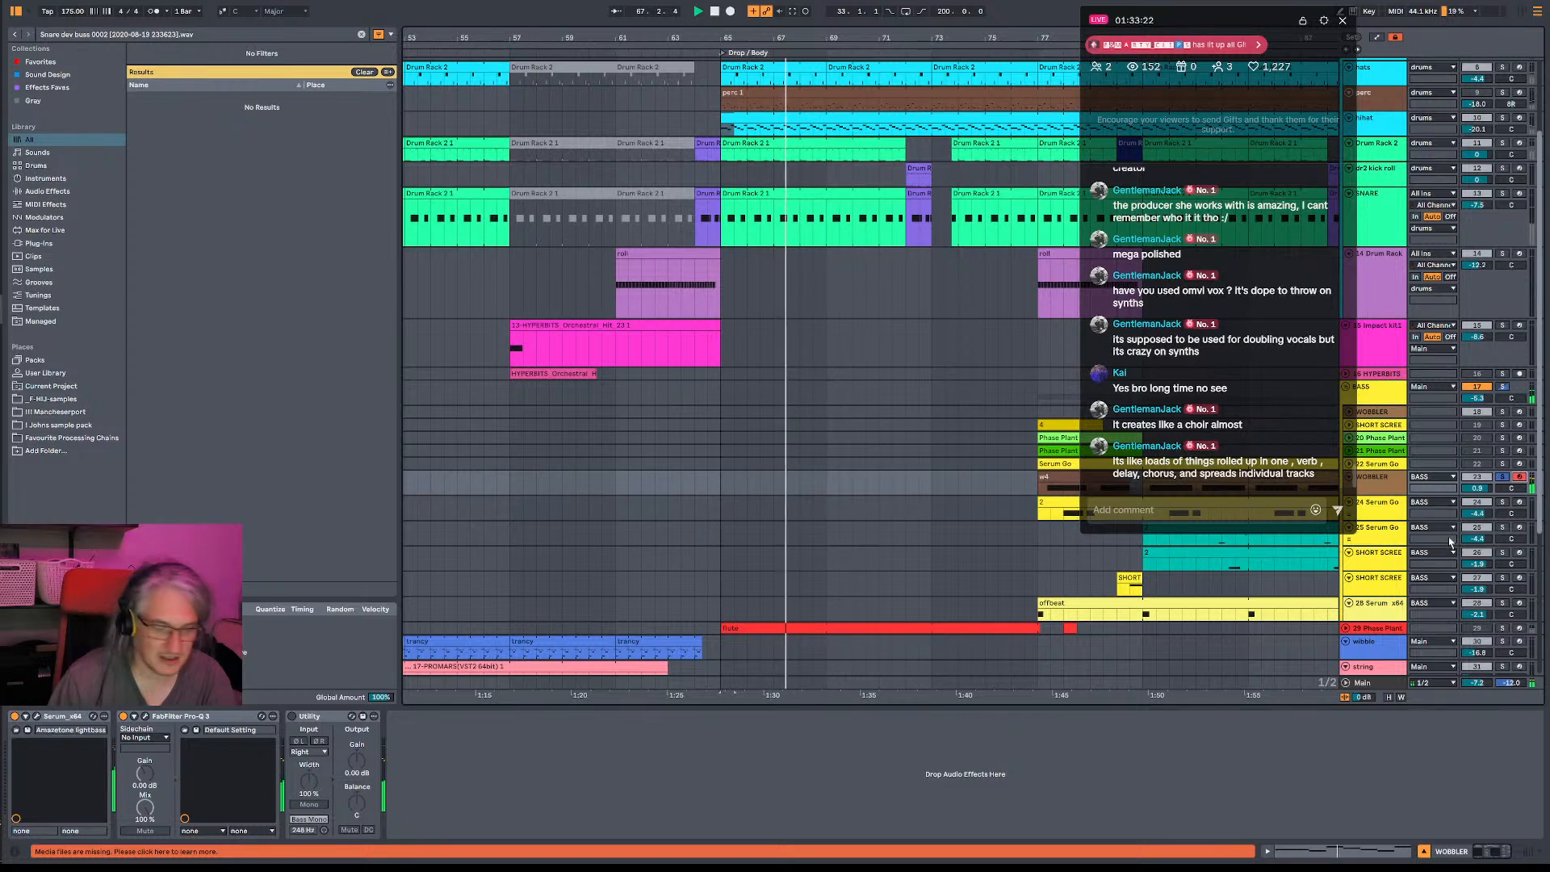
{"action": "key", "text": "space"}
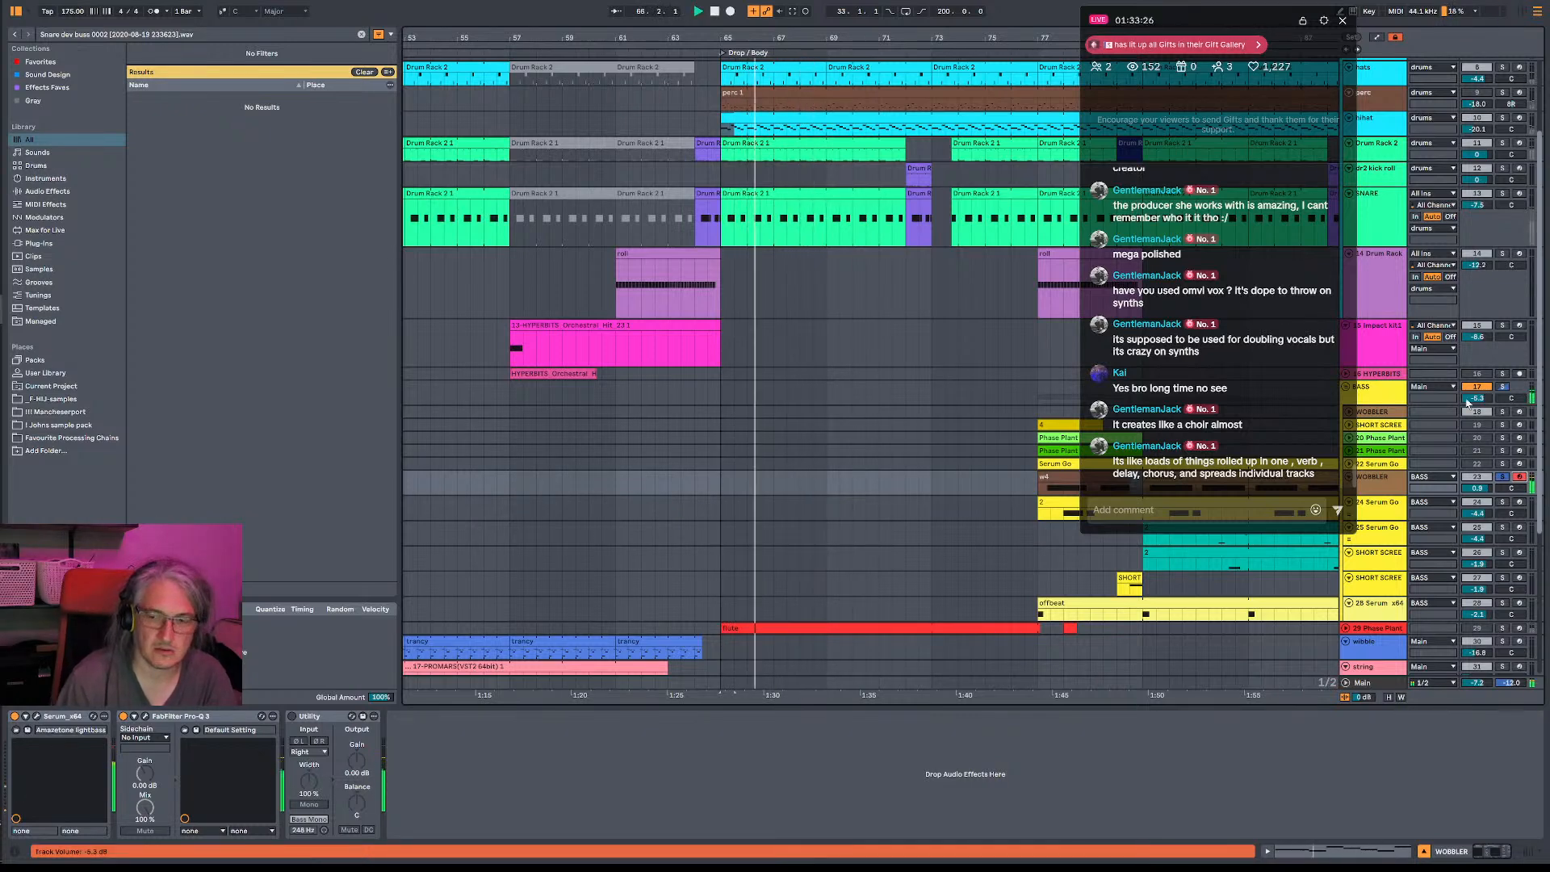
{"action": "key", "text": "space"}
{"action": "key", "text": "space"}
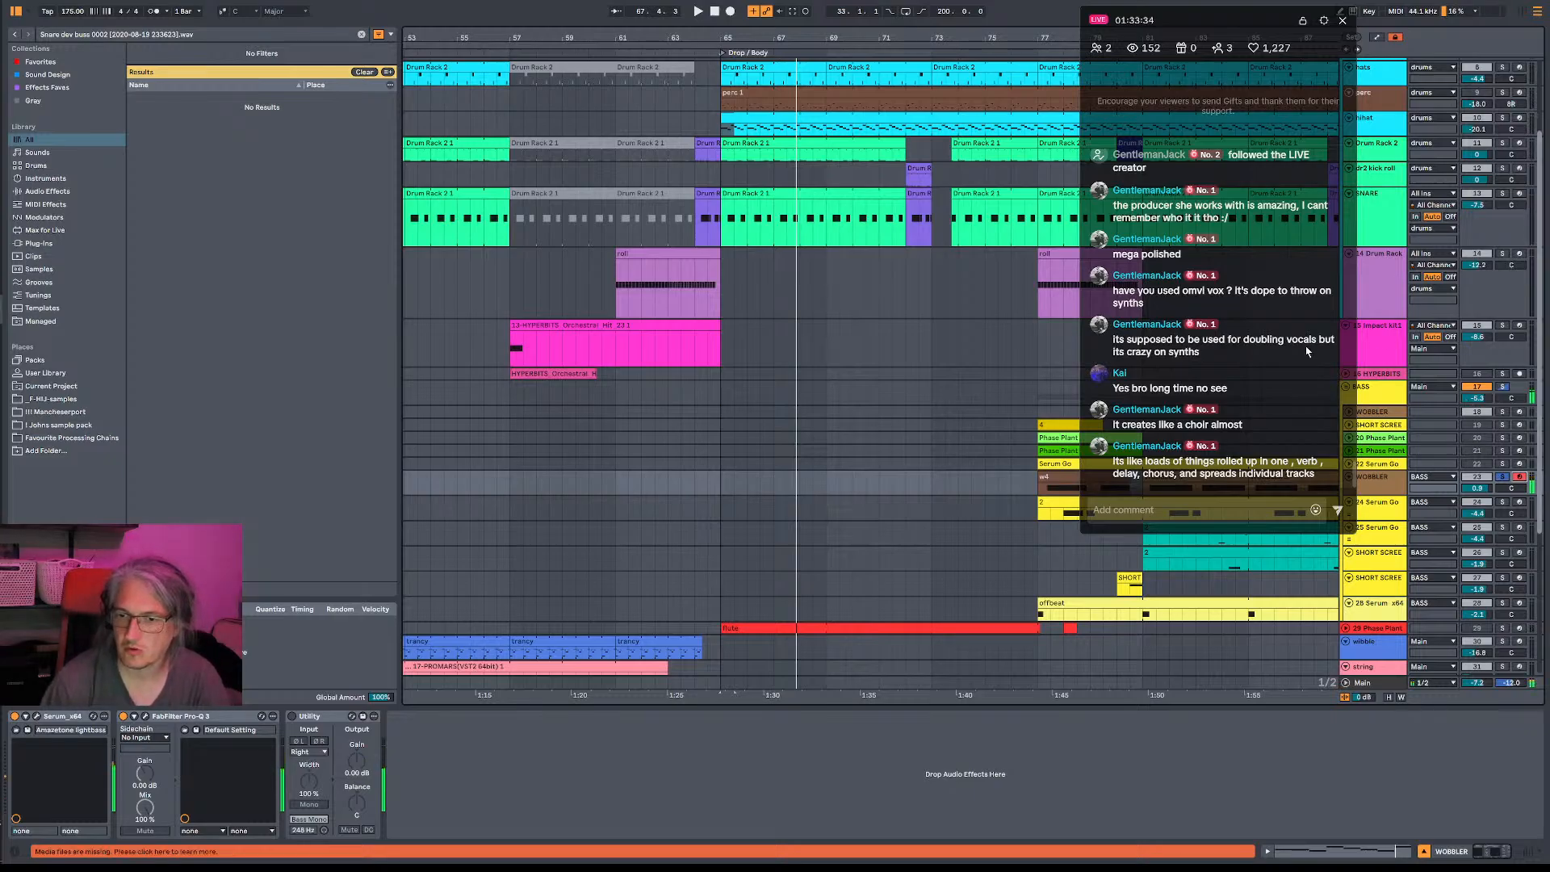
- Arm the 24-Serum Go track, switch to 25-Serum Go, and audition its bass sound against the drop's drums
{"action": "left_click", "coordinate": [1524, 507]}
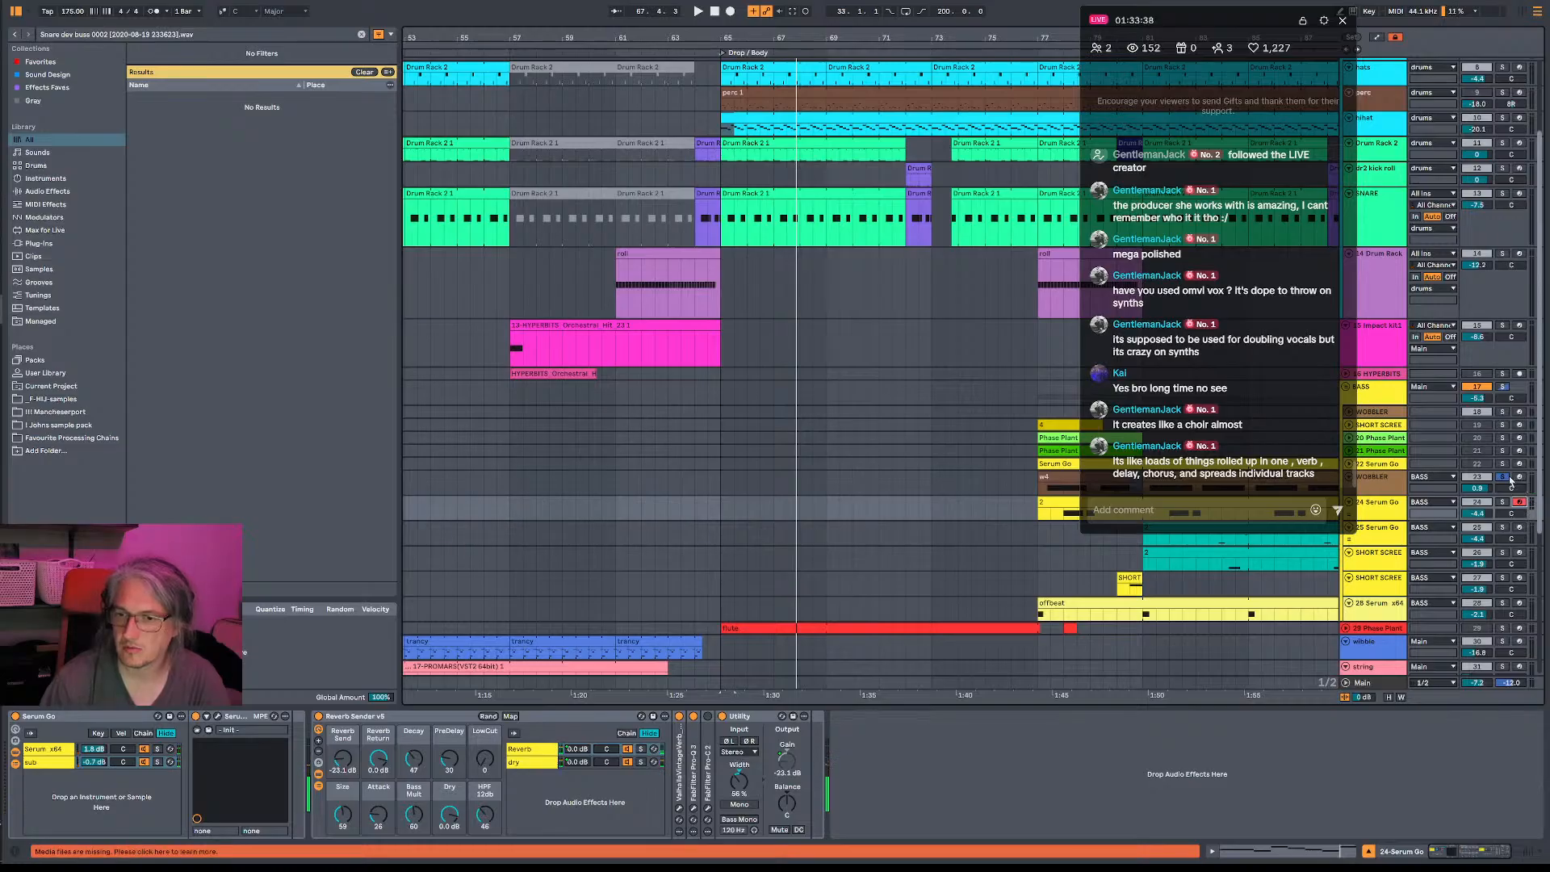
{"action": "left_click", "coordinate": [1521, 529]}
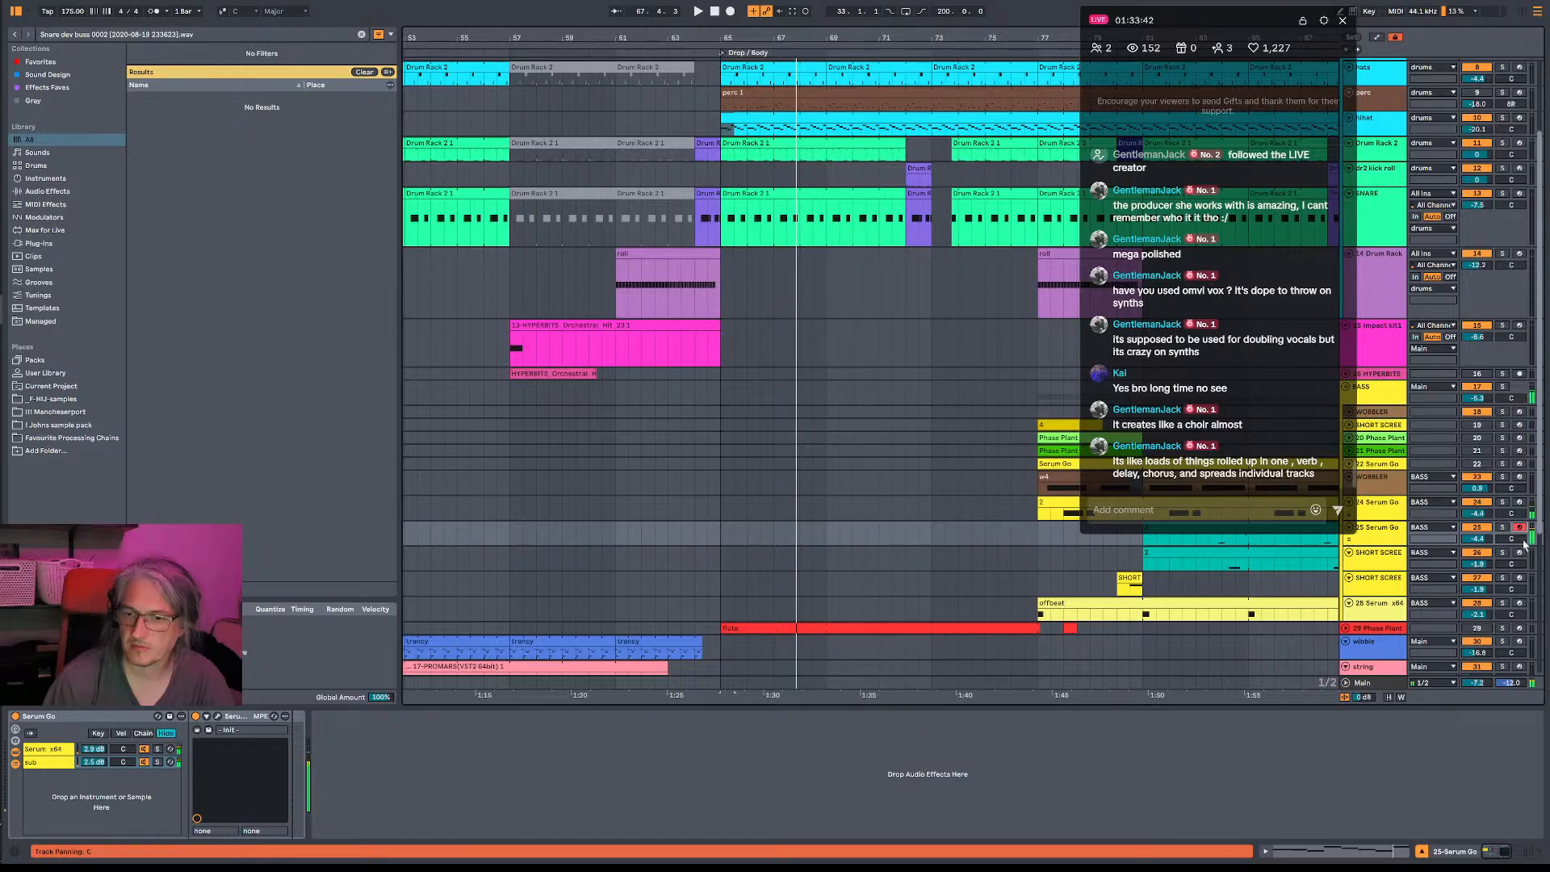
{"action": "key", "text": "space"}
{"action": "key", "text": "space"}
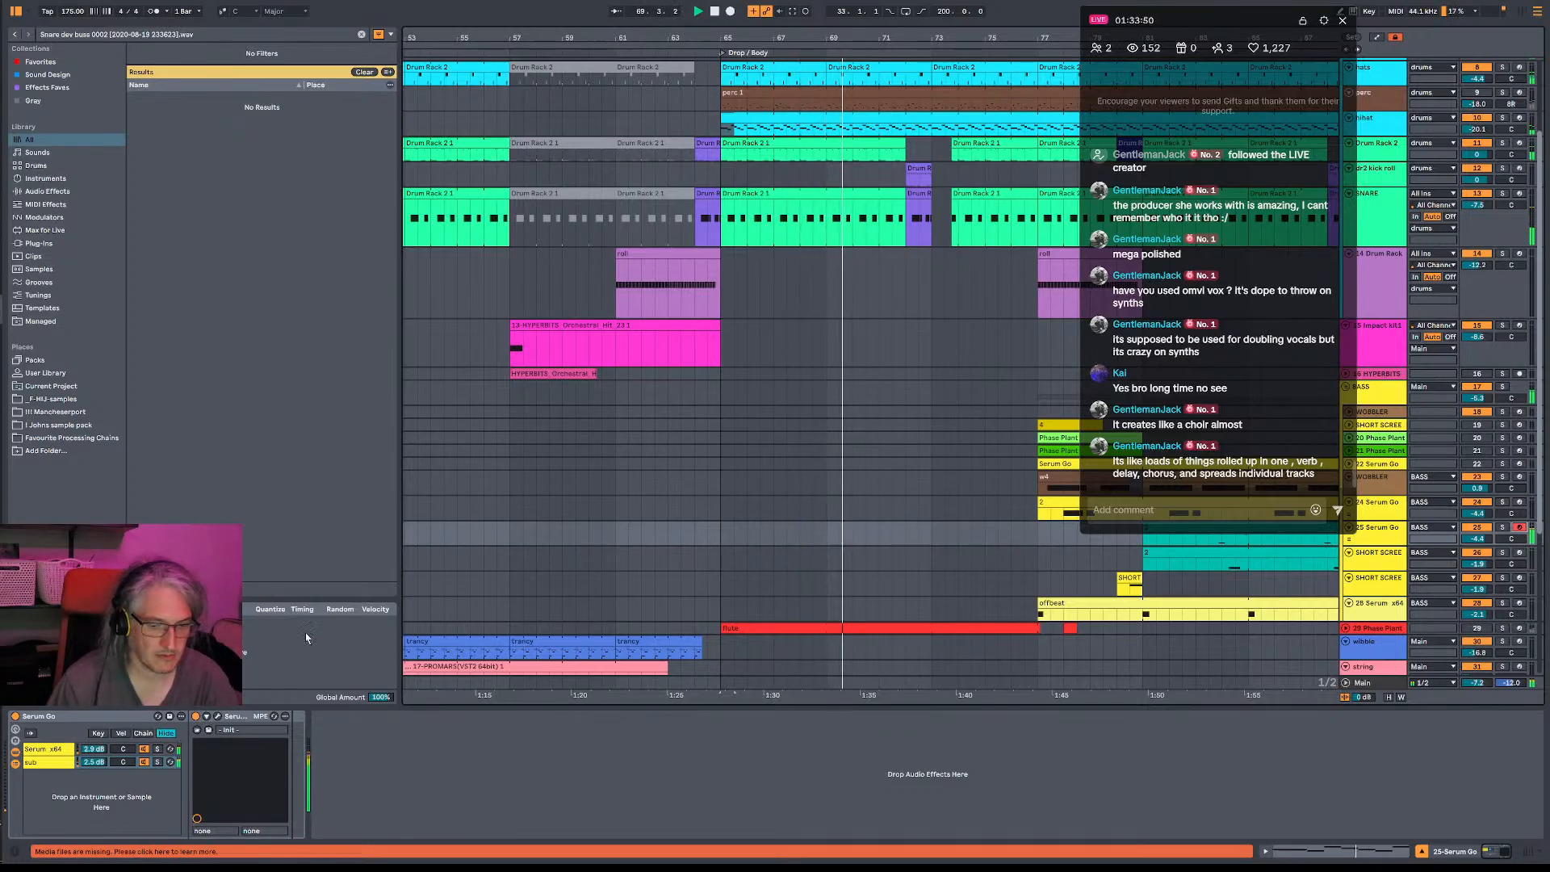
- Inspect the sub chain's Serum on 25-Serum Go, then open the main Serum chain and review its modulation matrix
{"action": "left_click", "coordinate": [216, 720]}
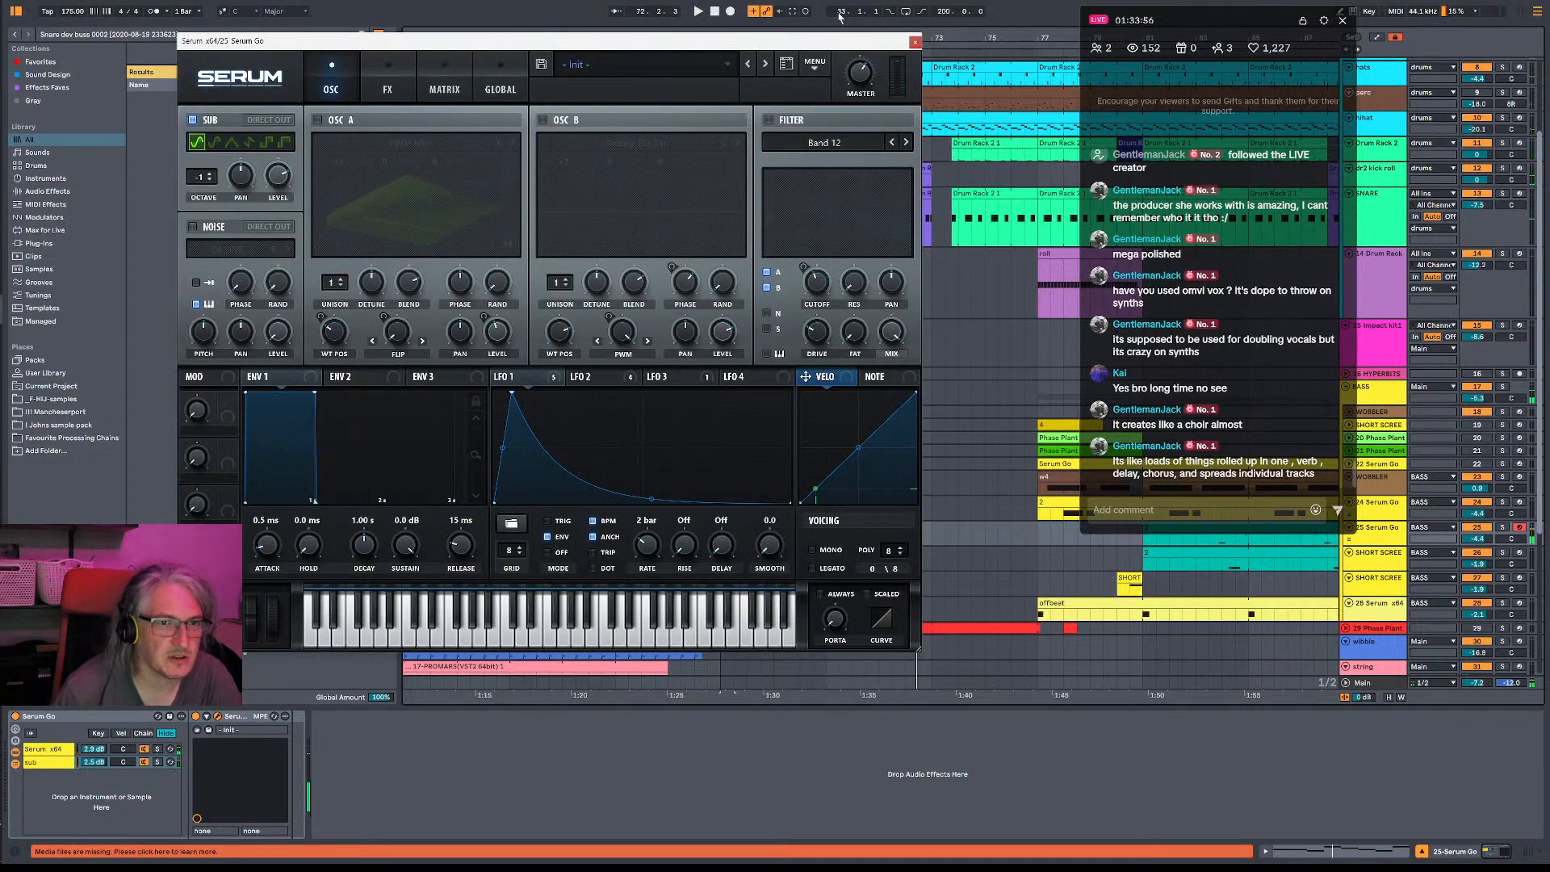
{"action": "left_click", "coordinate": [915, 41]}
{"action": "left_click", "coordinate": [58, 751]}
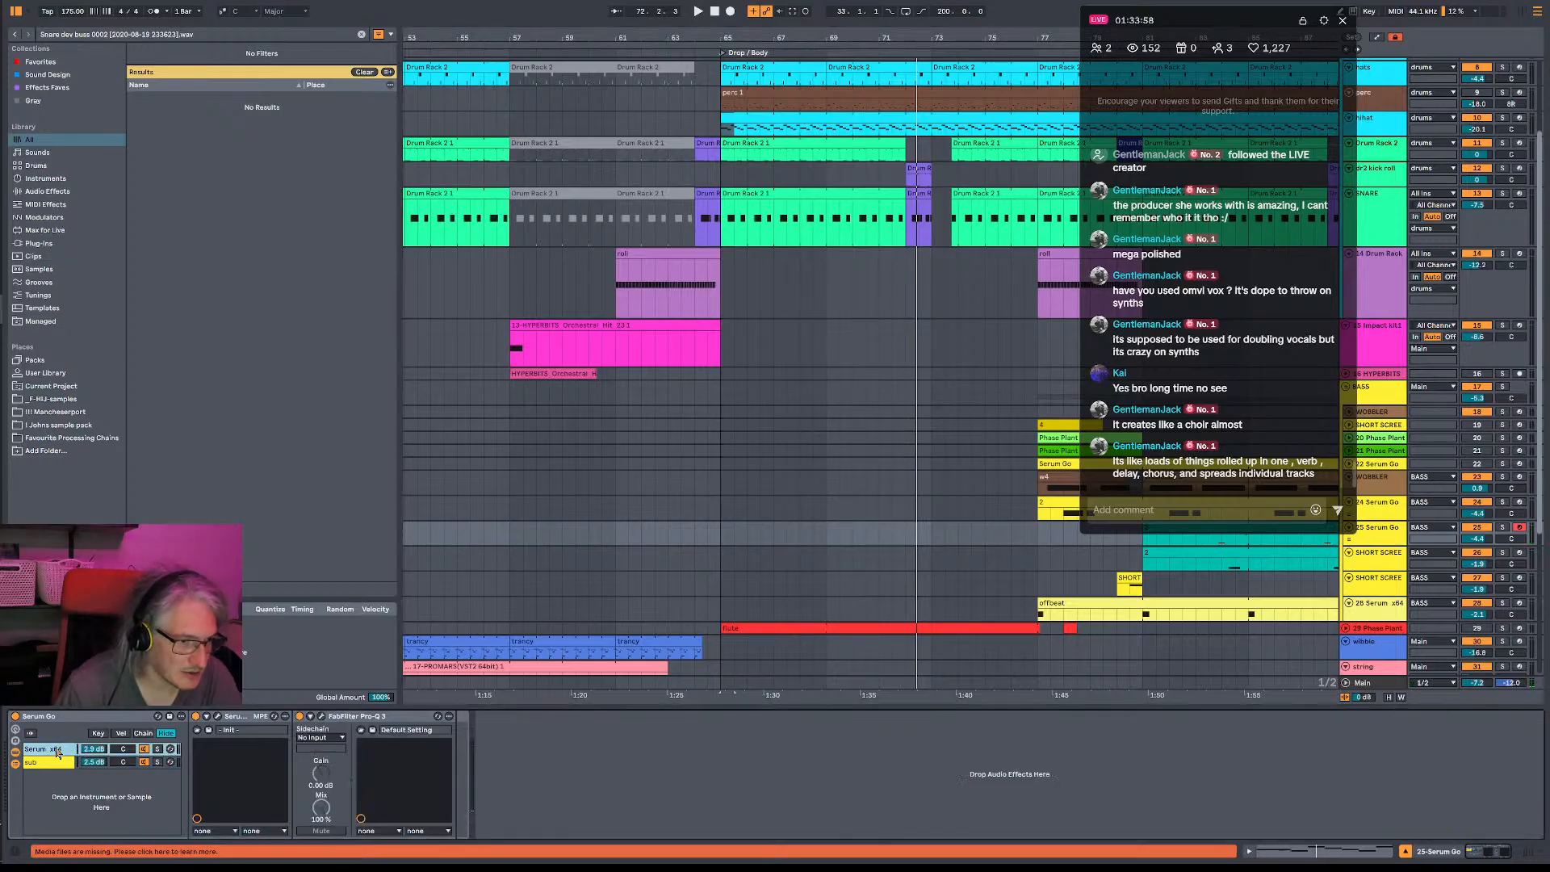
{"action": "left_click", "coordinate": [217, 720]}
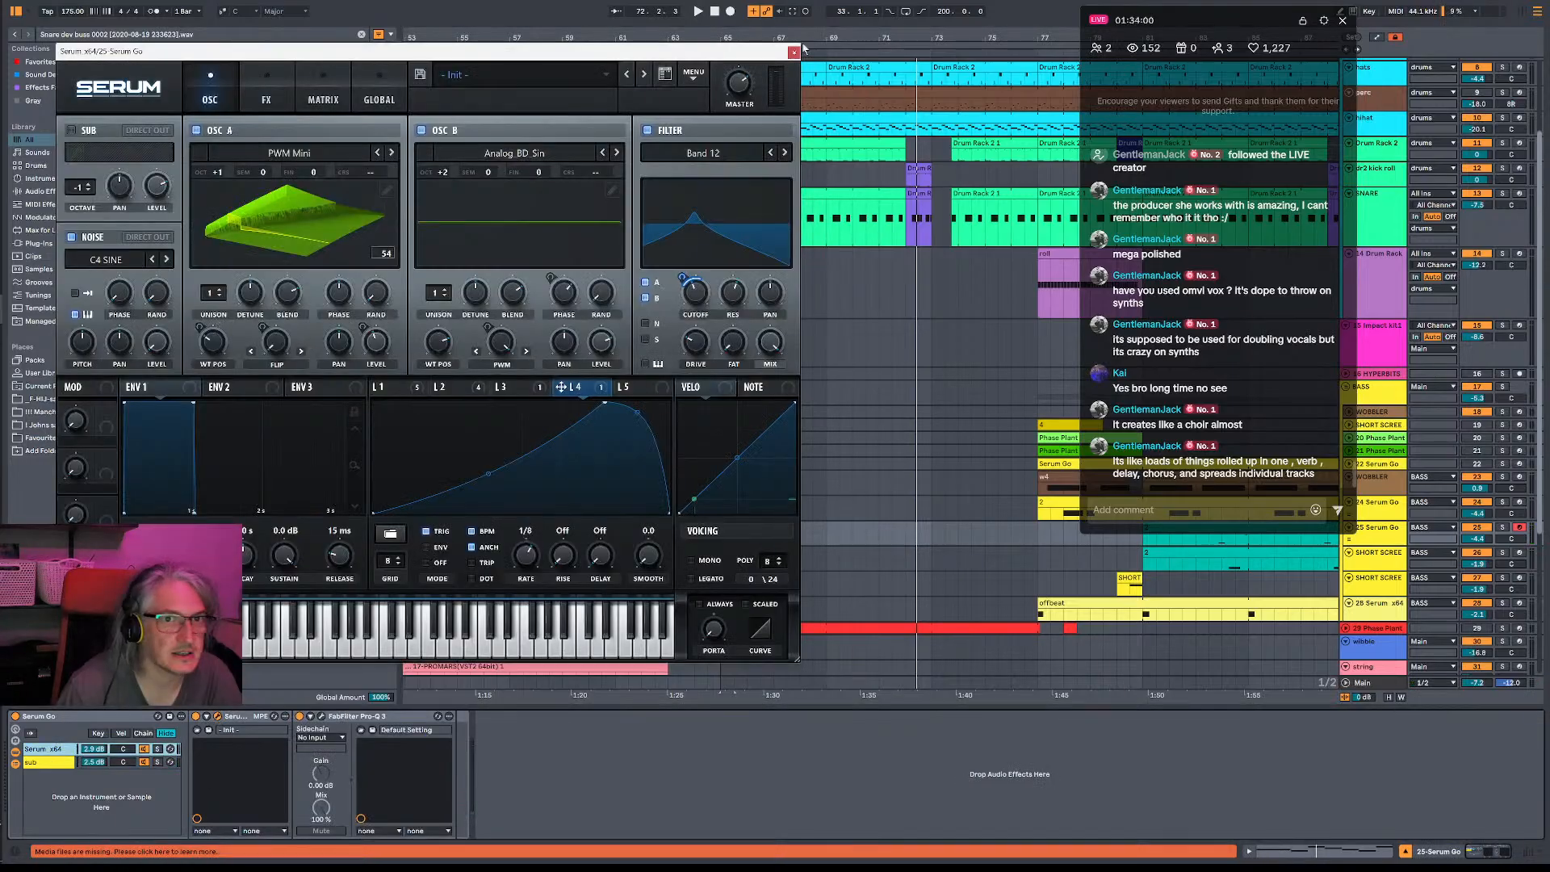
{"action": "left_click", "coordinate": [323, 90]}
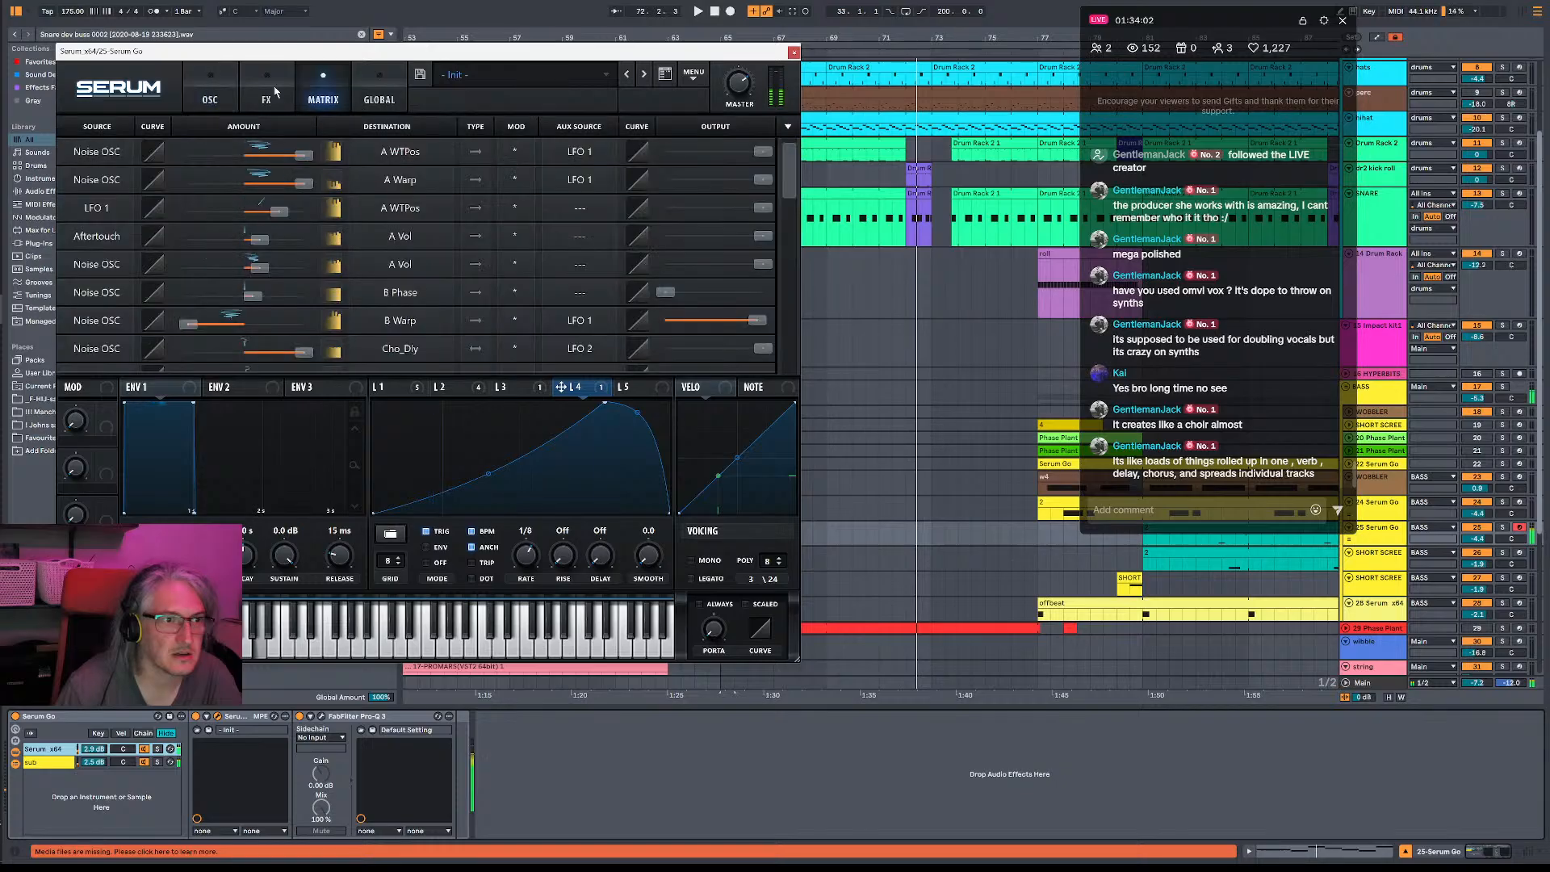
- Switch on the reverb in Serum's effects, adjust its mix, and check the LFO 1 and LFO 4 assignments
{"action": "left_click", "coordinate": [266, 90]}
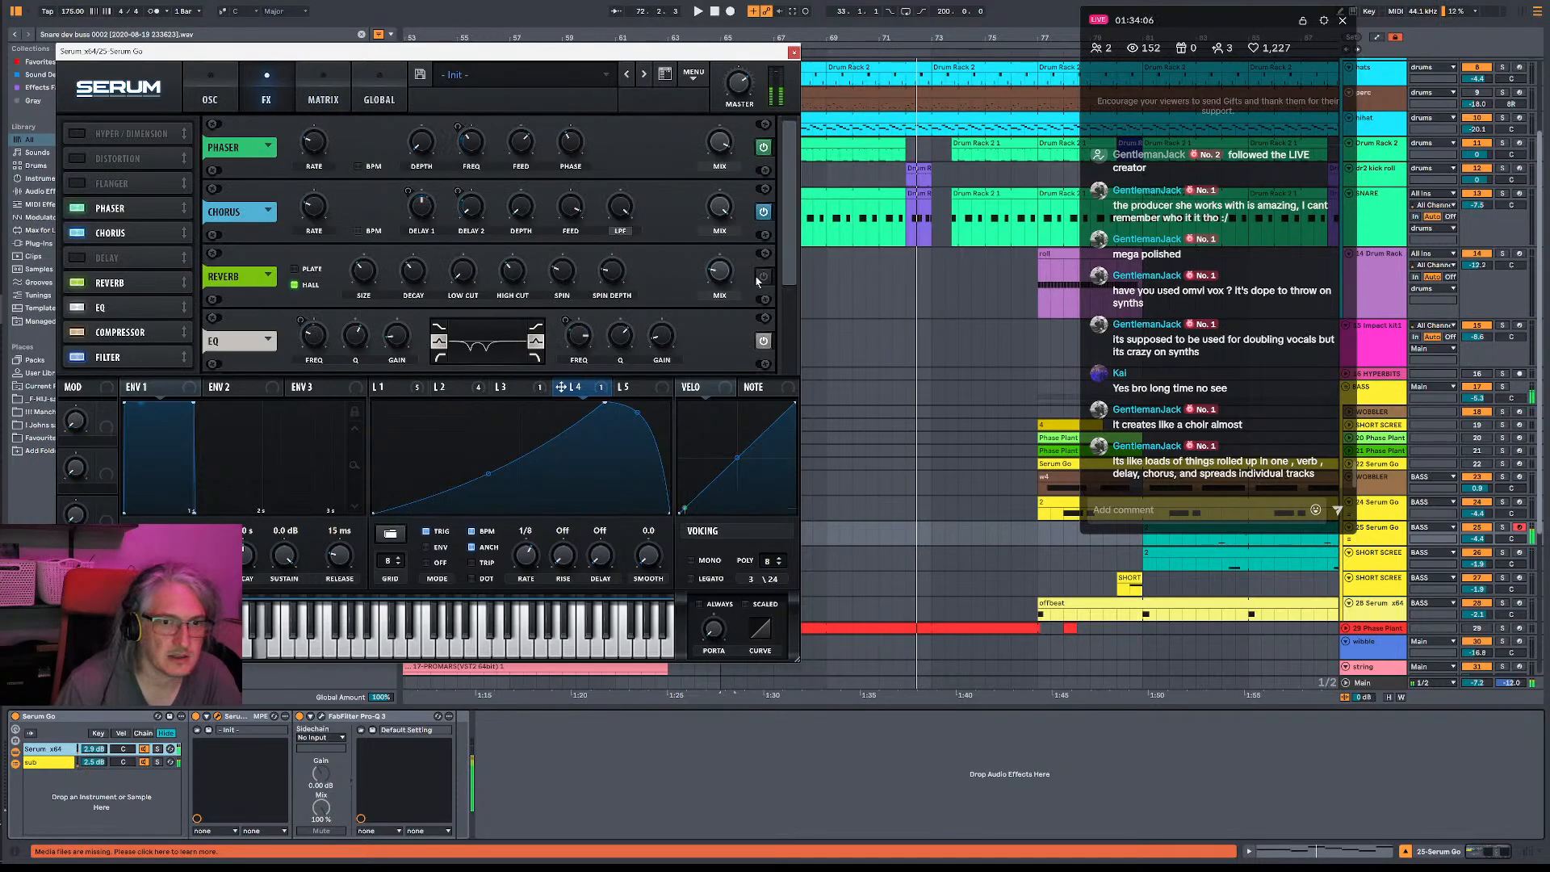
{"action": "left_click_drag", "start_coordinate": [717, 273], "coordinate": [722, 260]}
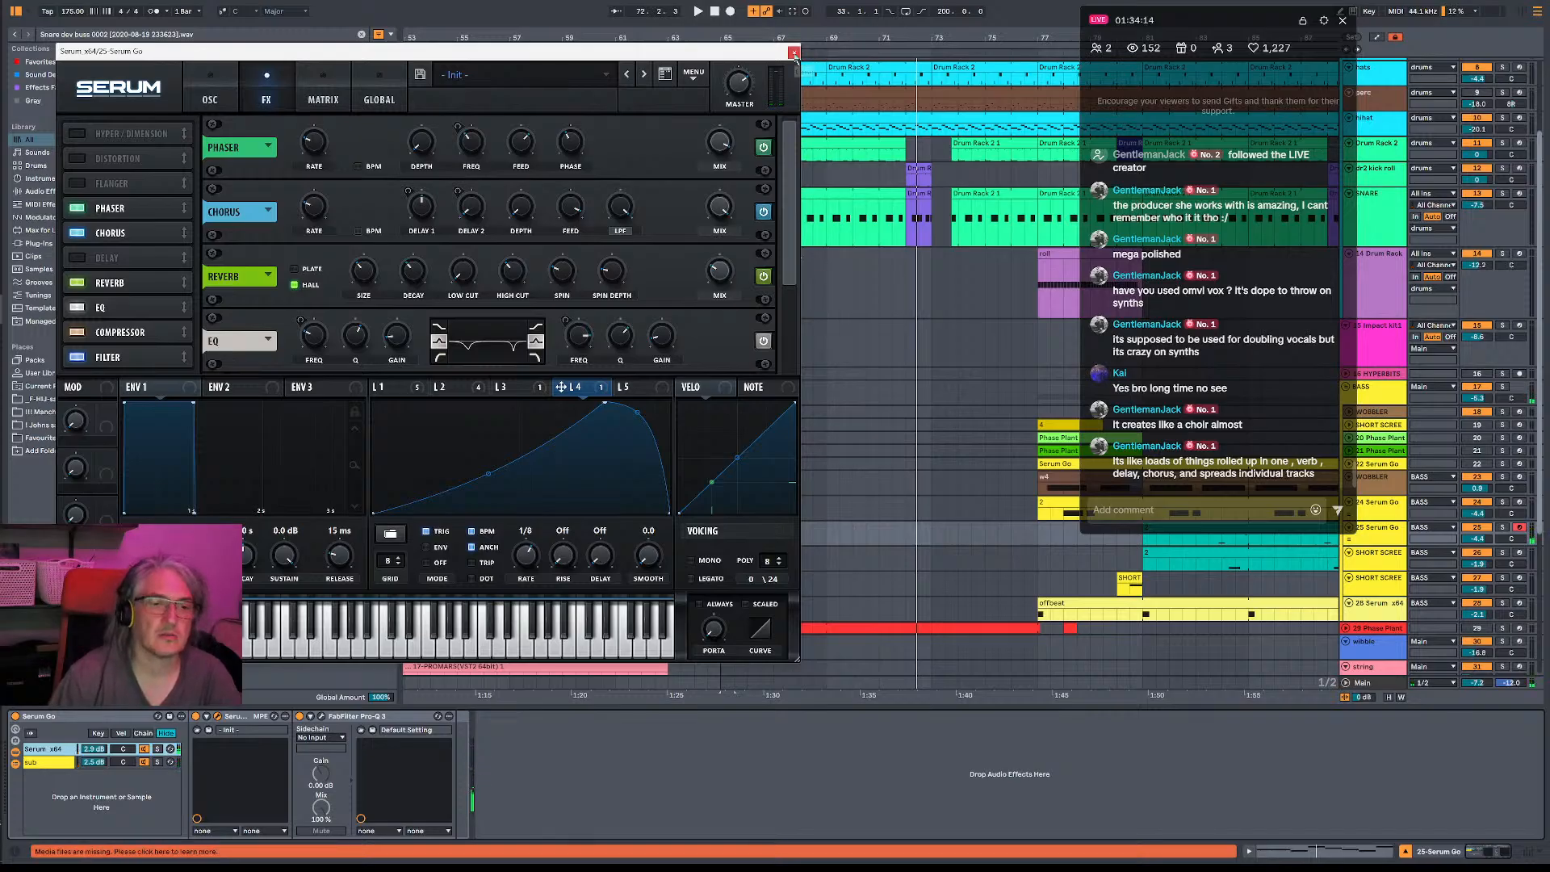
{"action": "left_click", "coordinate": [407, 391]}
{"action": "left_click", "coordinate": [569, 389]}
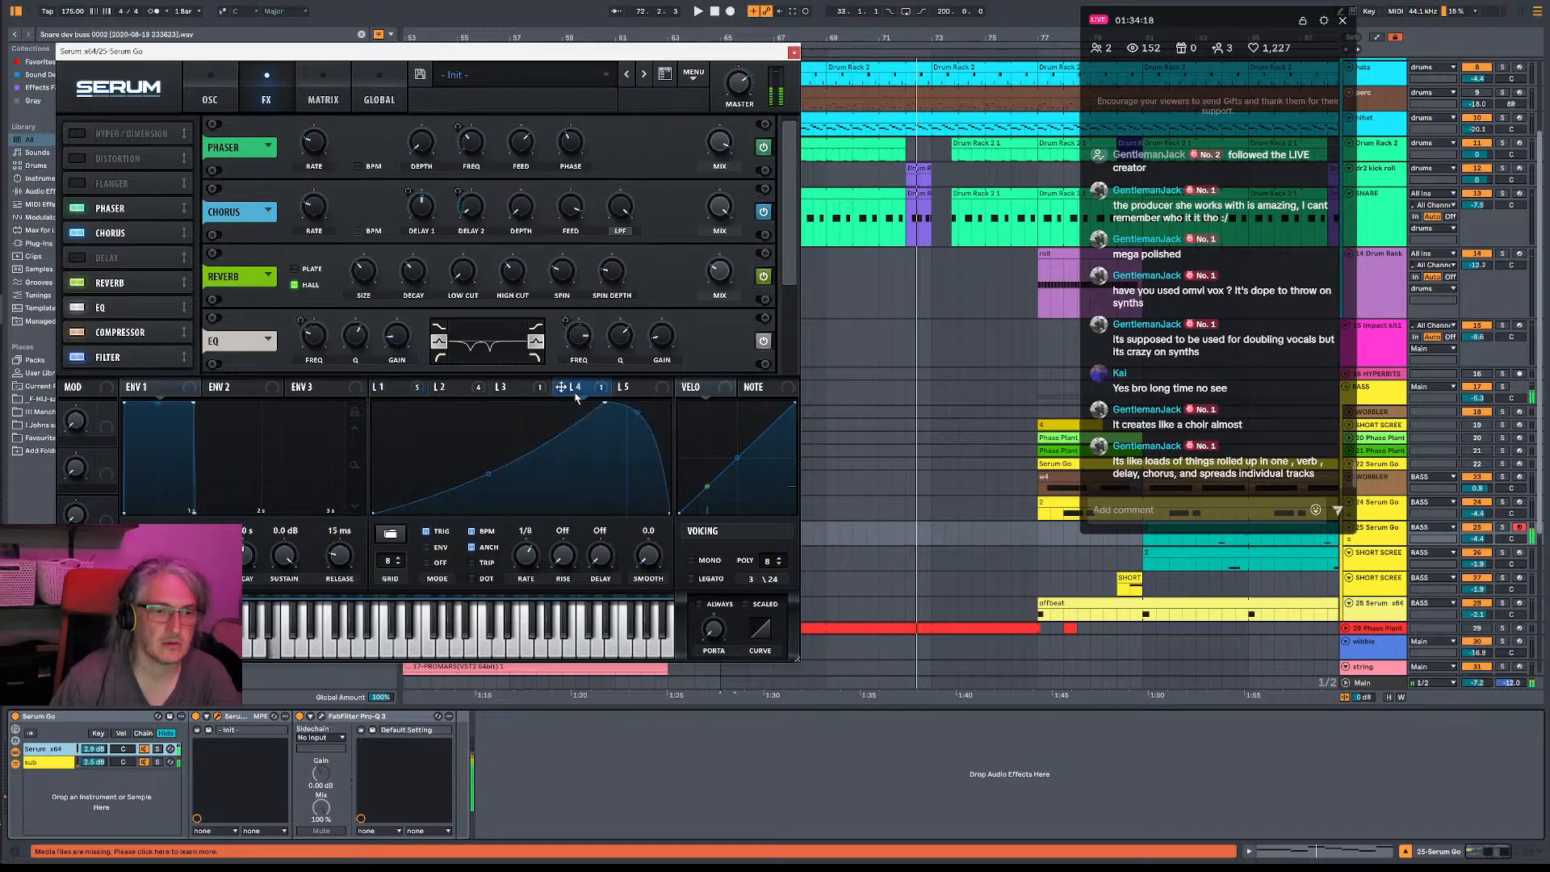
- Assign LFO 4 to modulate Serum's reverb mix and audition the bass sound over playback of the drop
{"action": "mouse_move", "coordinate": [717, 278]}
{"action": "left_mouse_down"}
{"action": "mouse_move", "coordinate": [727, 310]}
{"action": "mouse_move", "coordinate": [714, 260]}
{"action": "left_mouse_up"}
{"action": "mouse_move", "coordinate": [707, 258]}
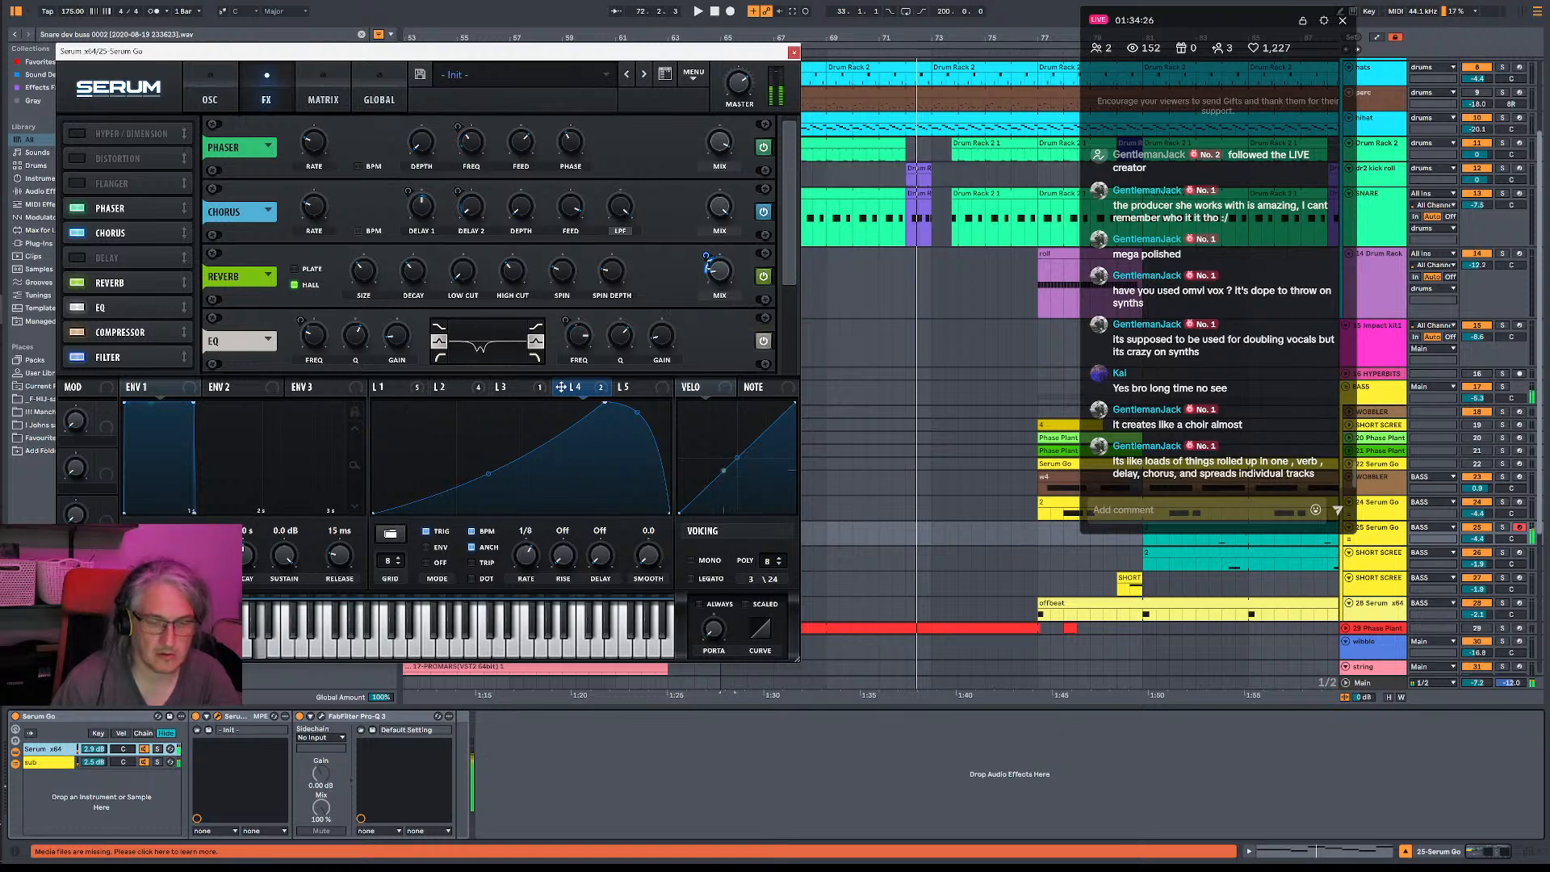
{"action": "key", "text": "space"}
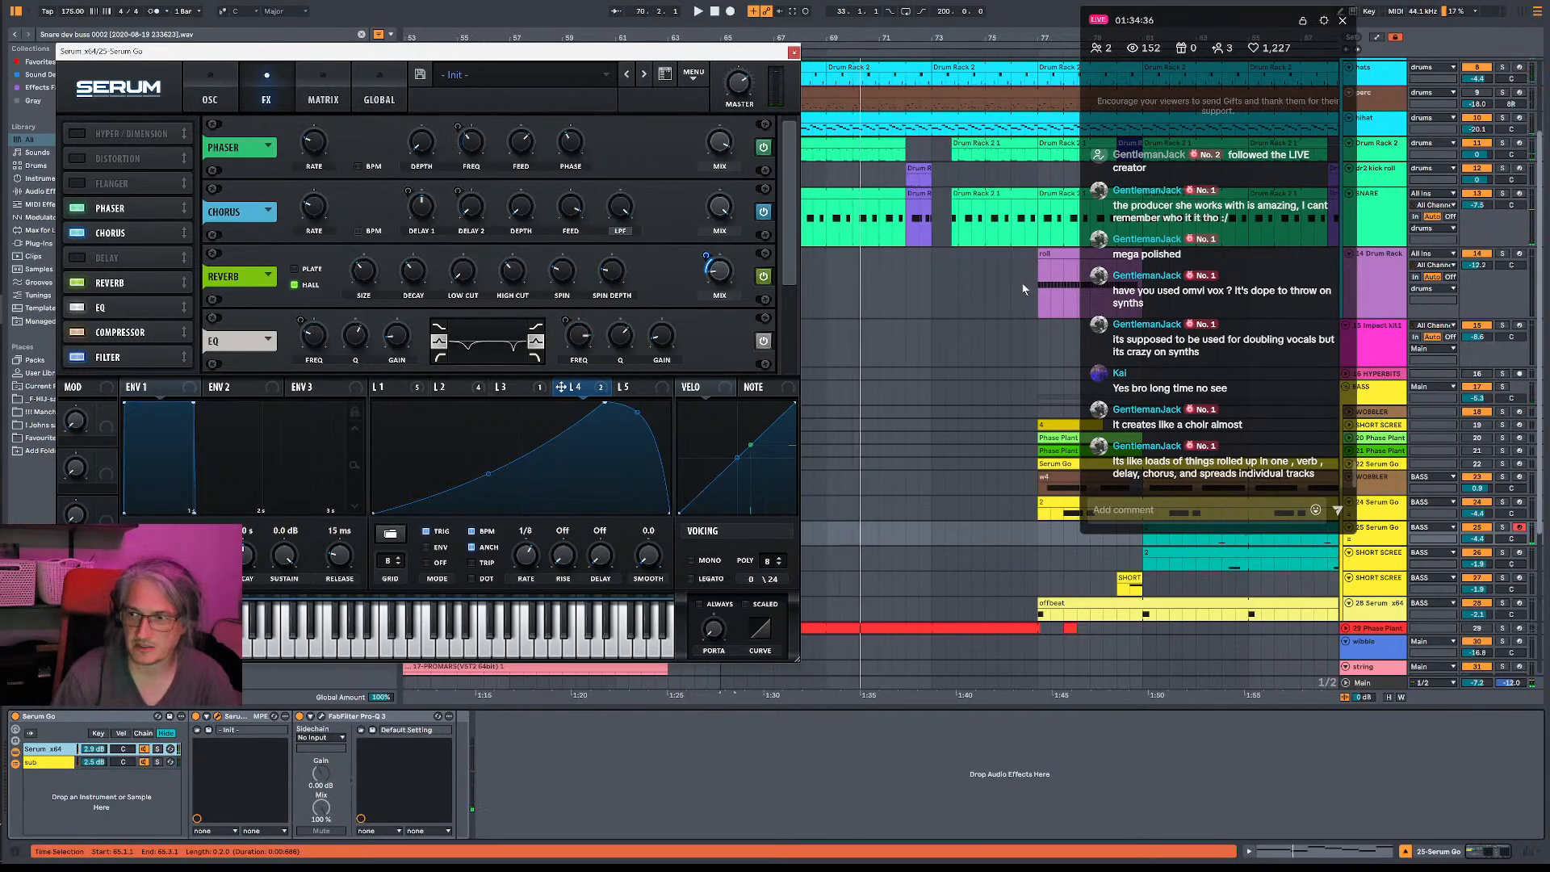
{"action": "key", "text": "space"}
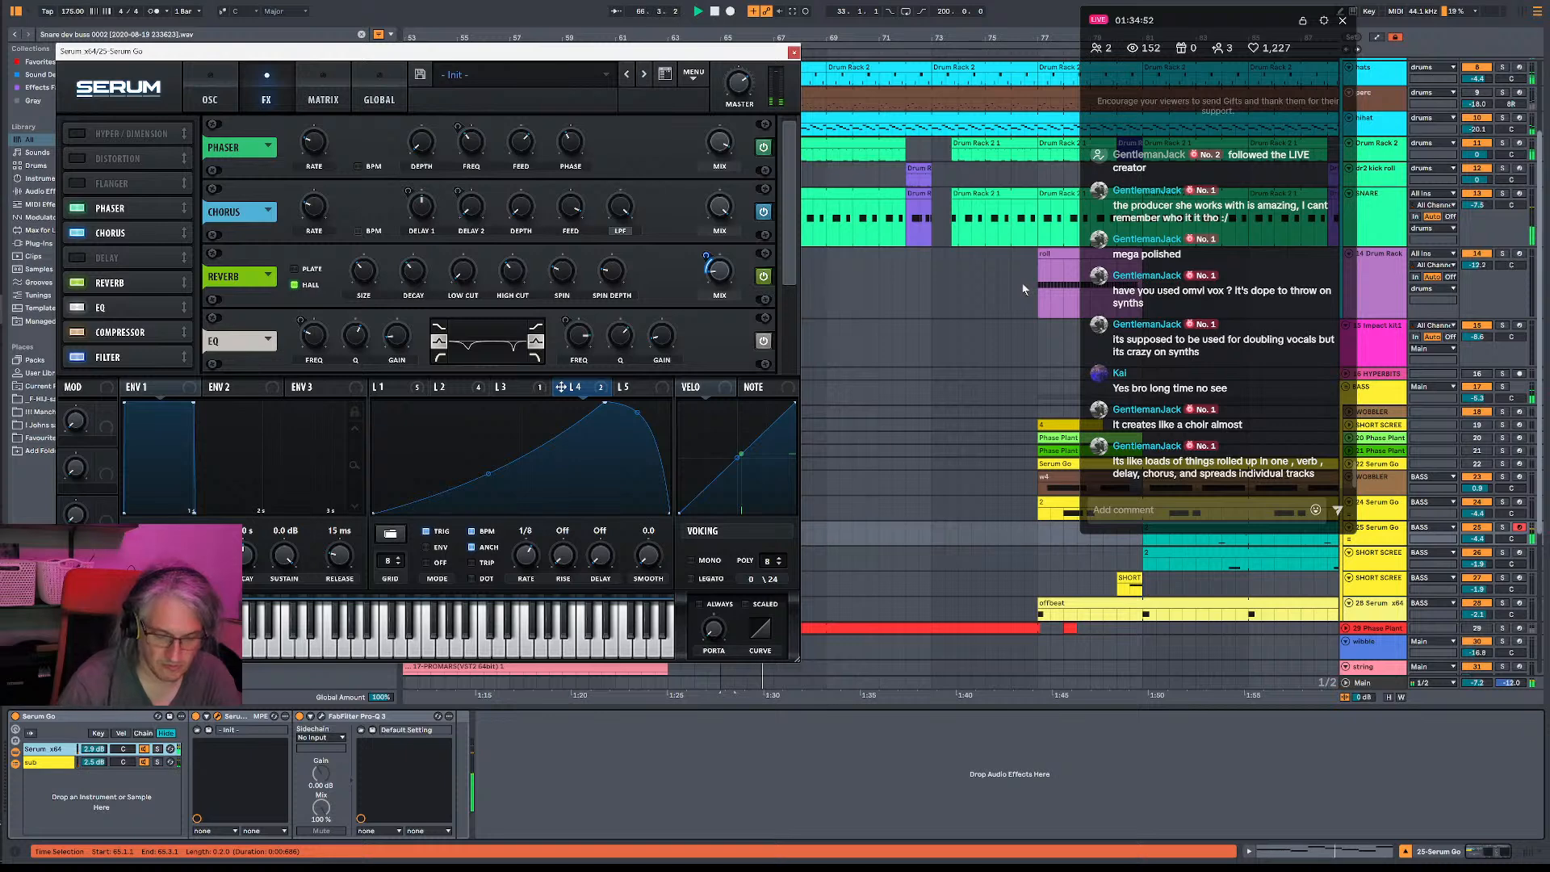
- Record a bass phrase on 25-Serum Go from the start of the drop at bar 65 and extend the clip to four bars
{"action": "key", "text": "F9"}
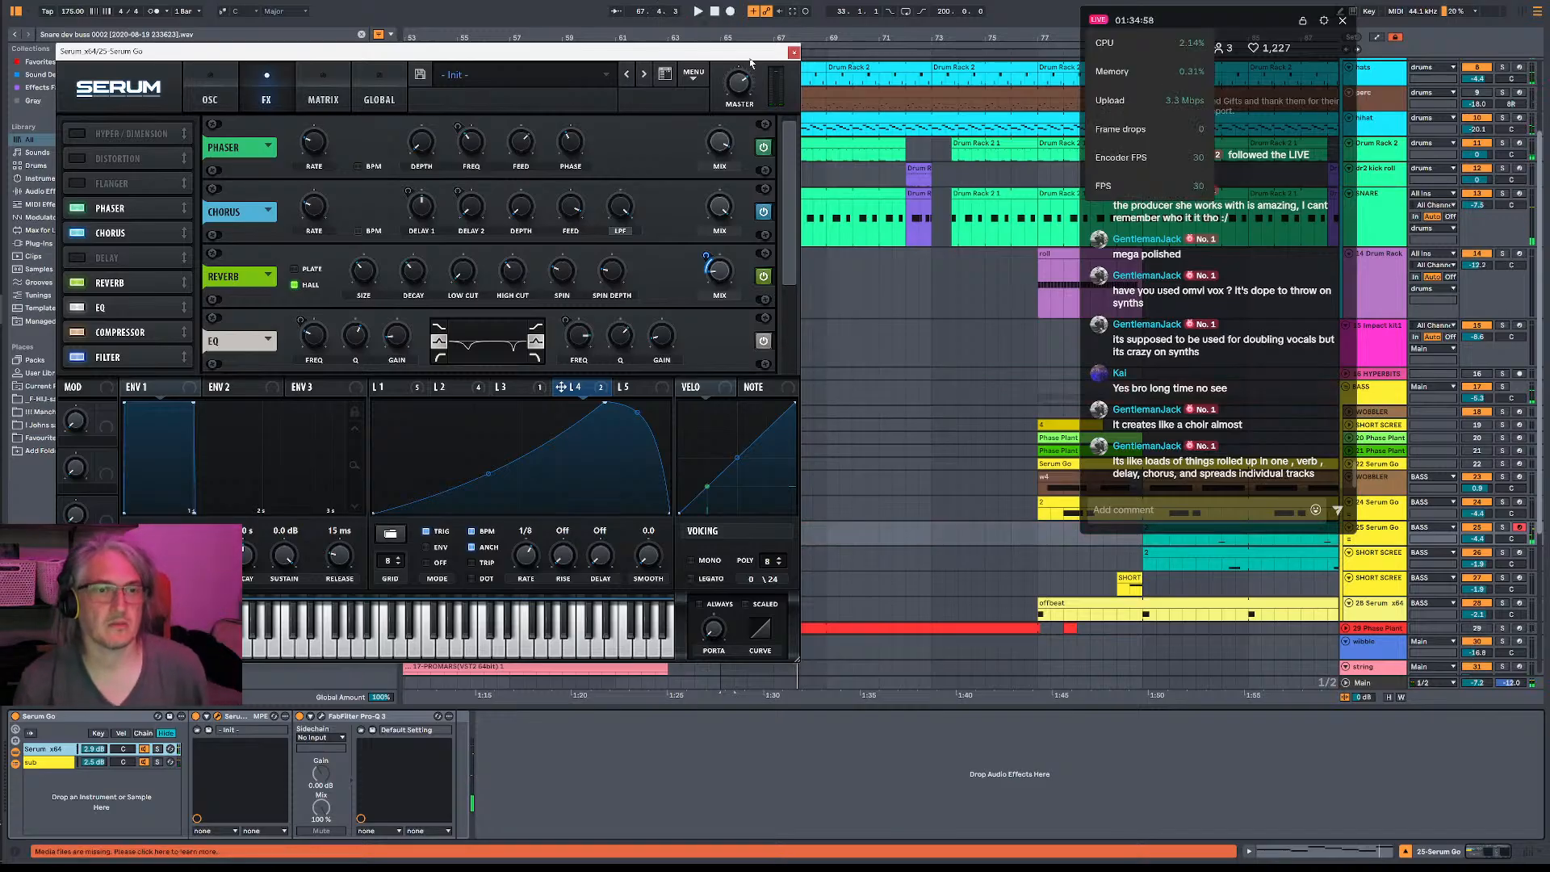
{"action": "left_click", "coordinate": [793, 51]}
{"action": "scroll", "coordinate": [808, 363], "scroll_direction": "down", "scroll_amount": 2}
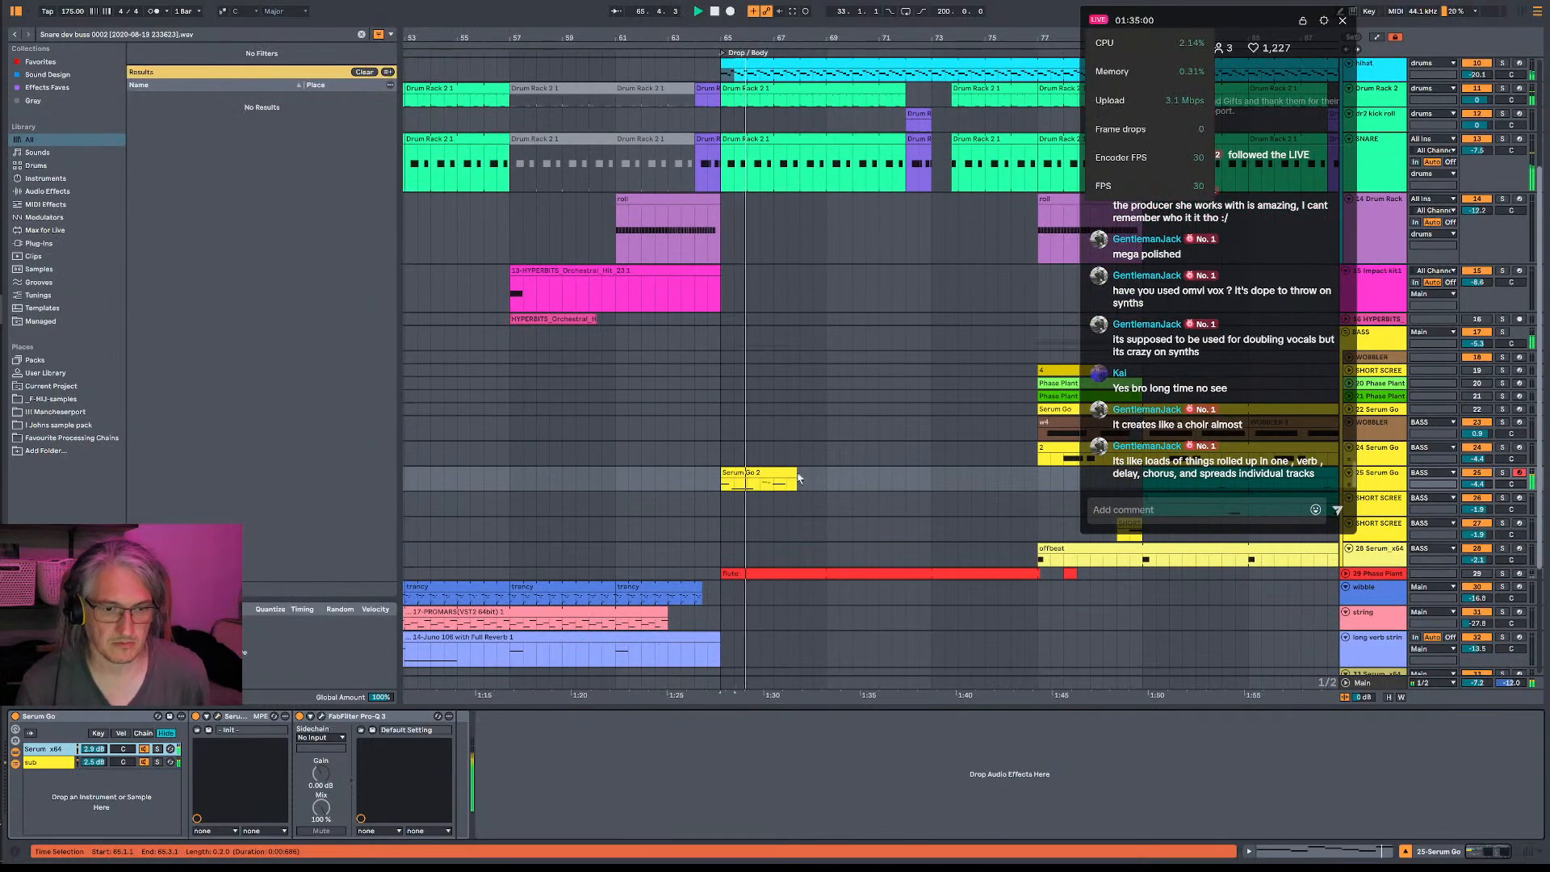
{"action": "left_click_drag", "start_coordinate": [793, 473], "coordinate": [829, 473]}
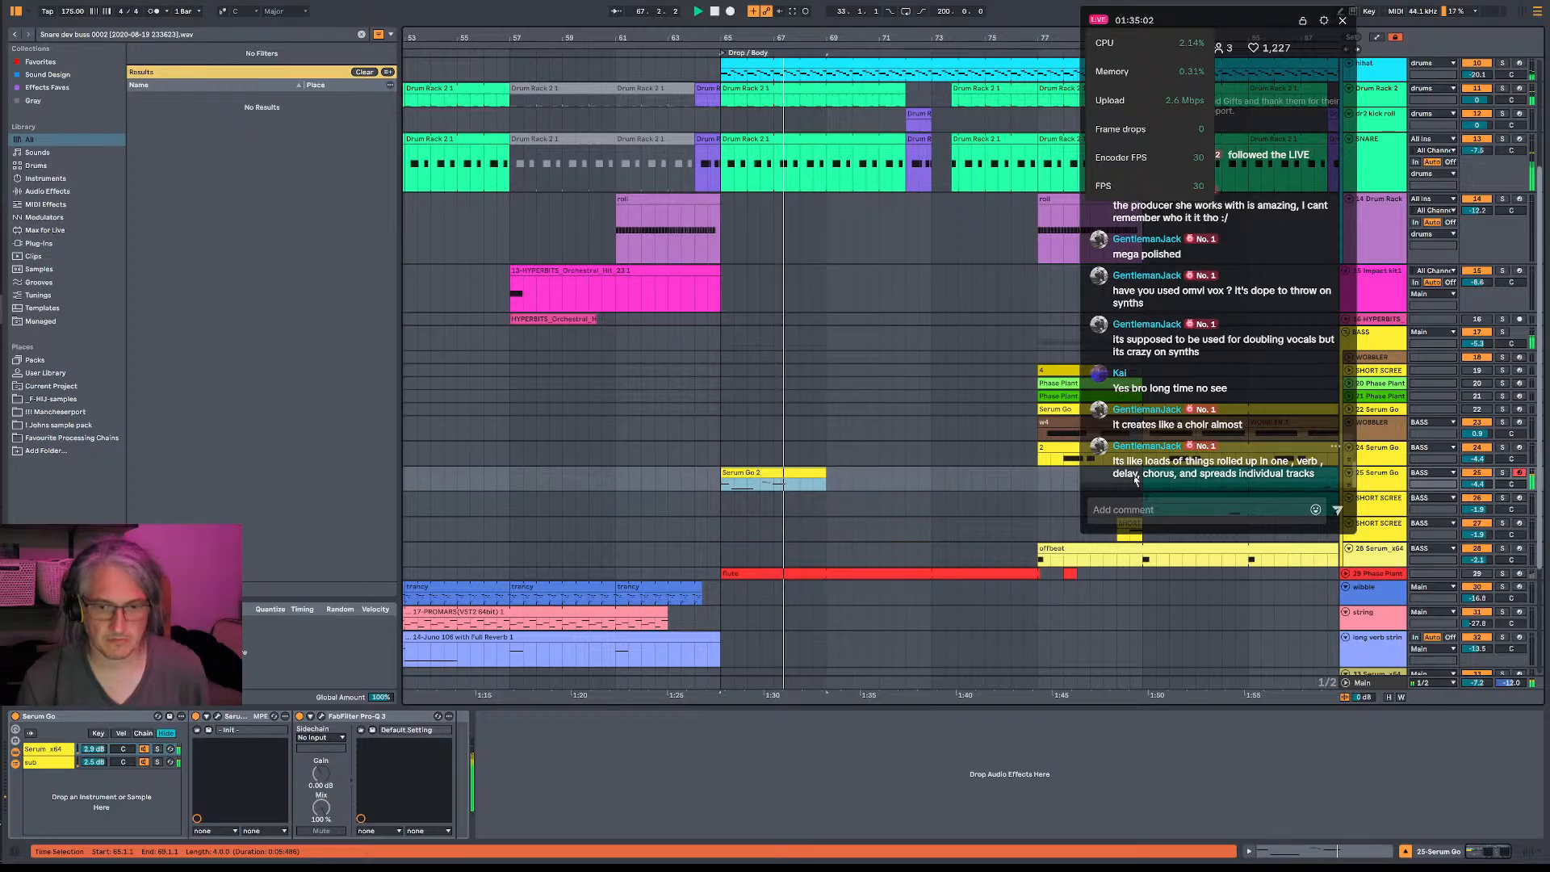
- Arm the WOBBLER track, switch to 28-Serum_x64, and audition its bass sound over playback of the drop
{"action": "left_click", "coordinate": [1521, 359]}
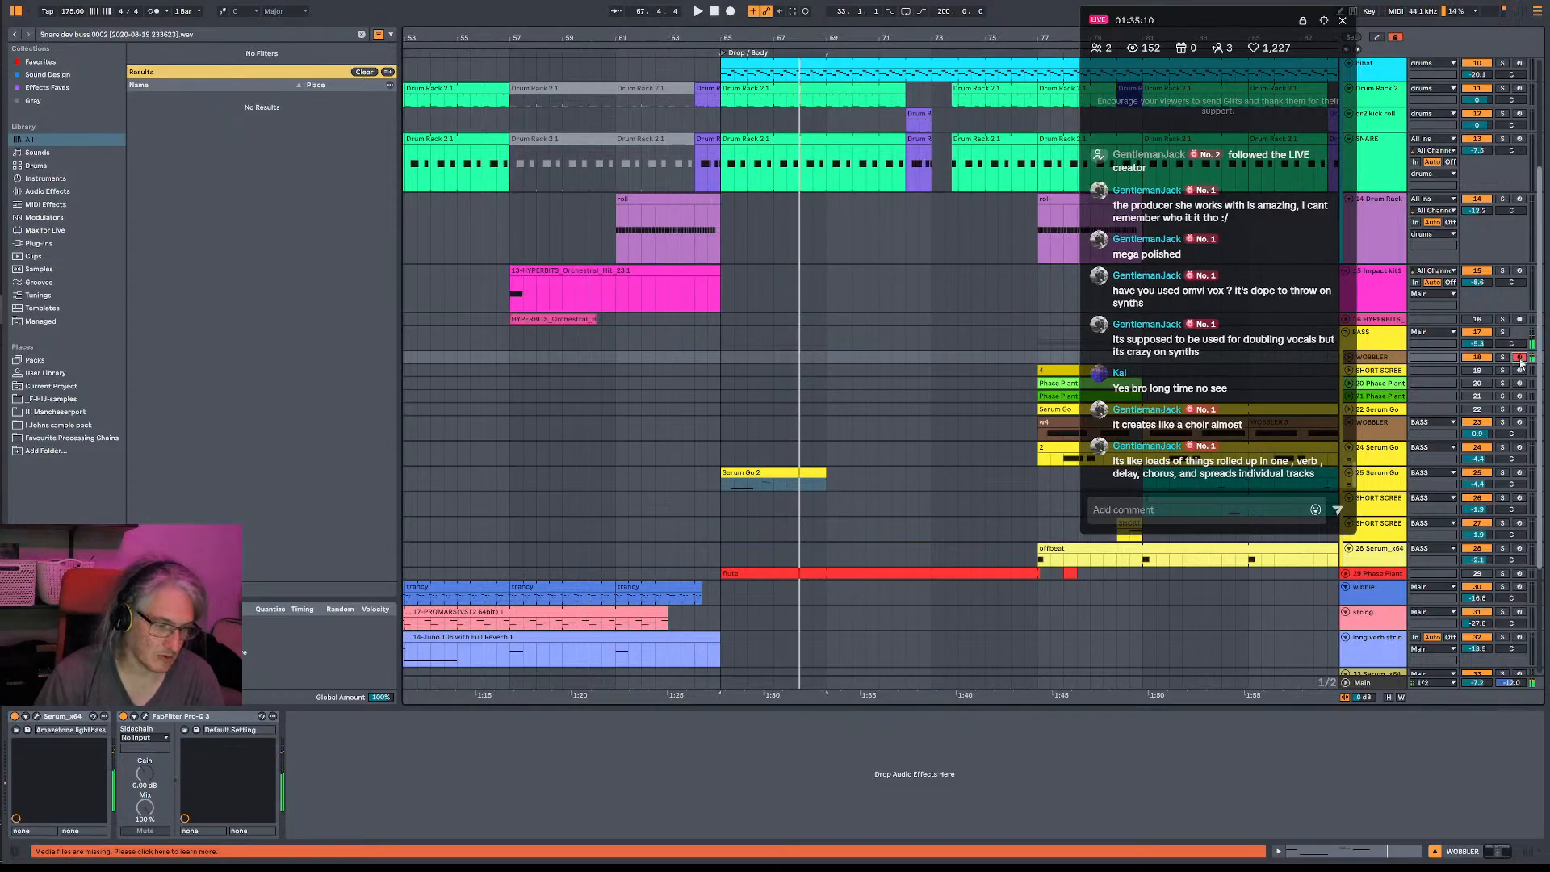
{"action": "left_click", "coordinate": [1519, 550]}
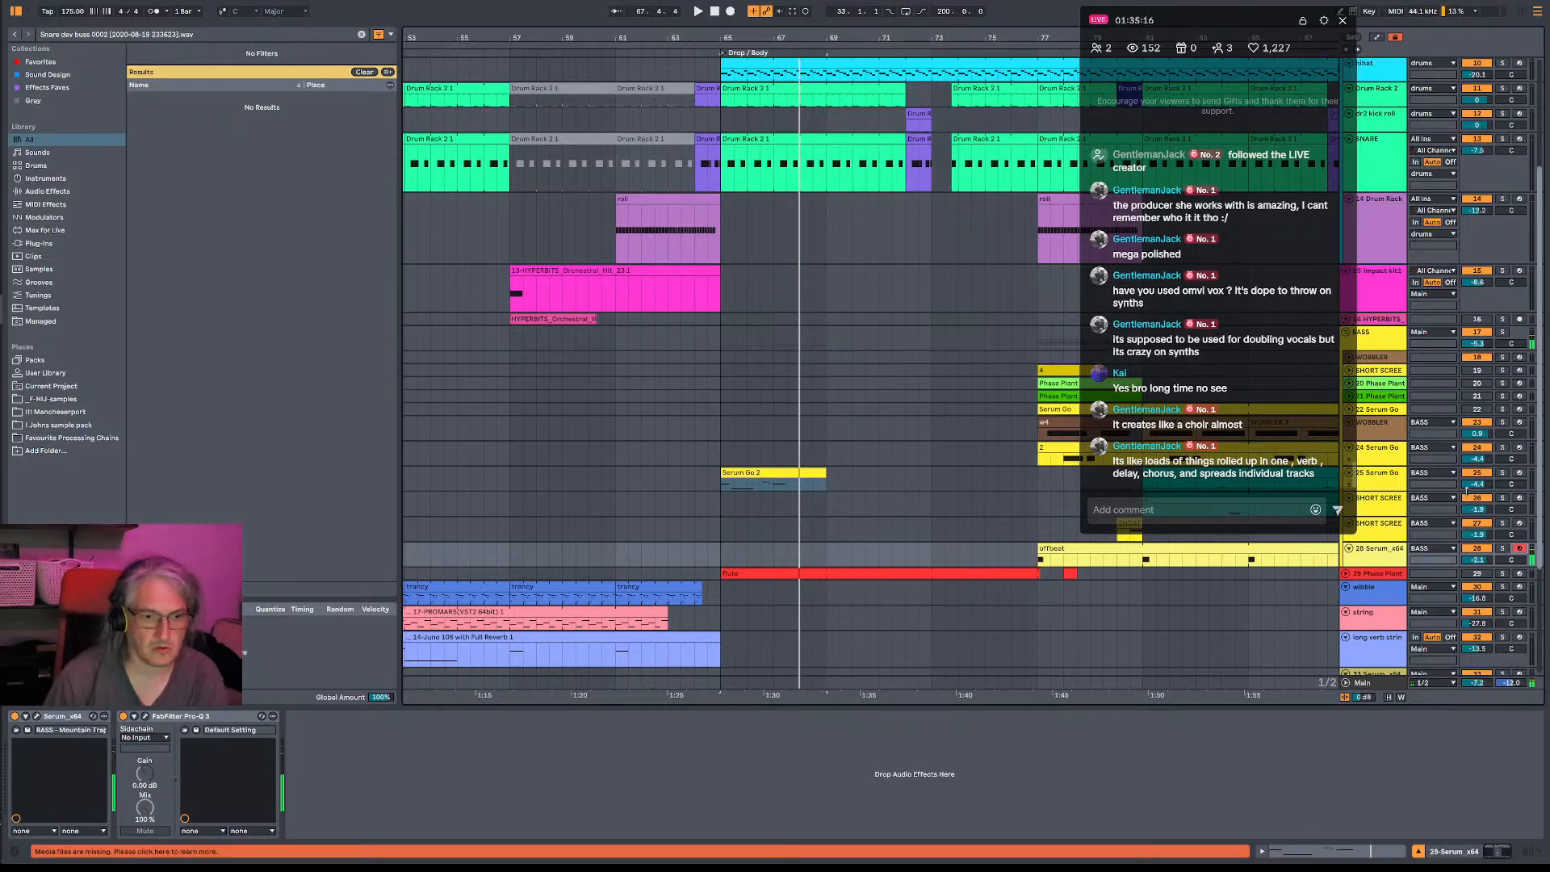
{"action": "key", "text": "space"}
{"action": "key", "text": "space"}
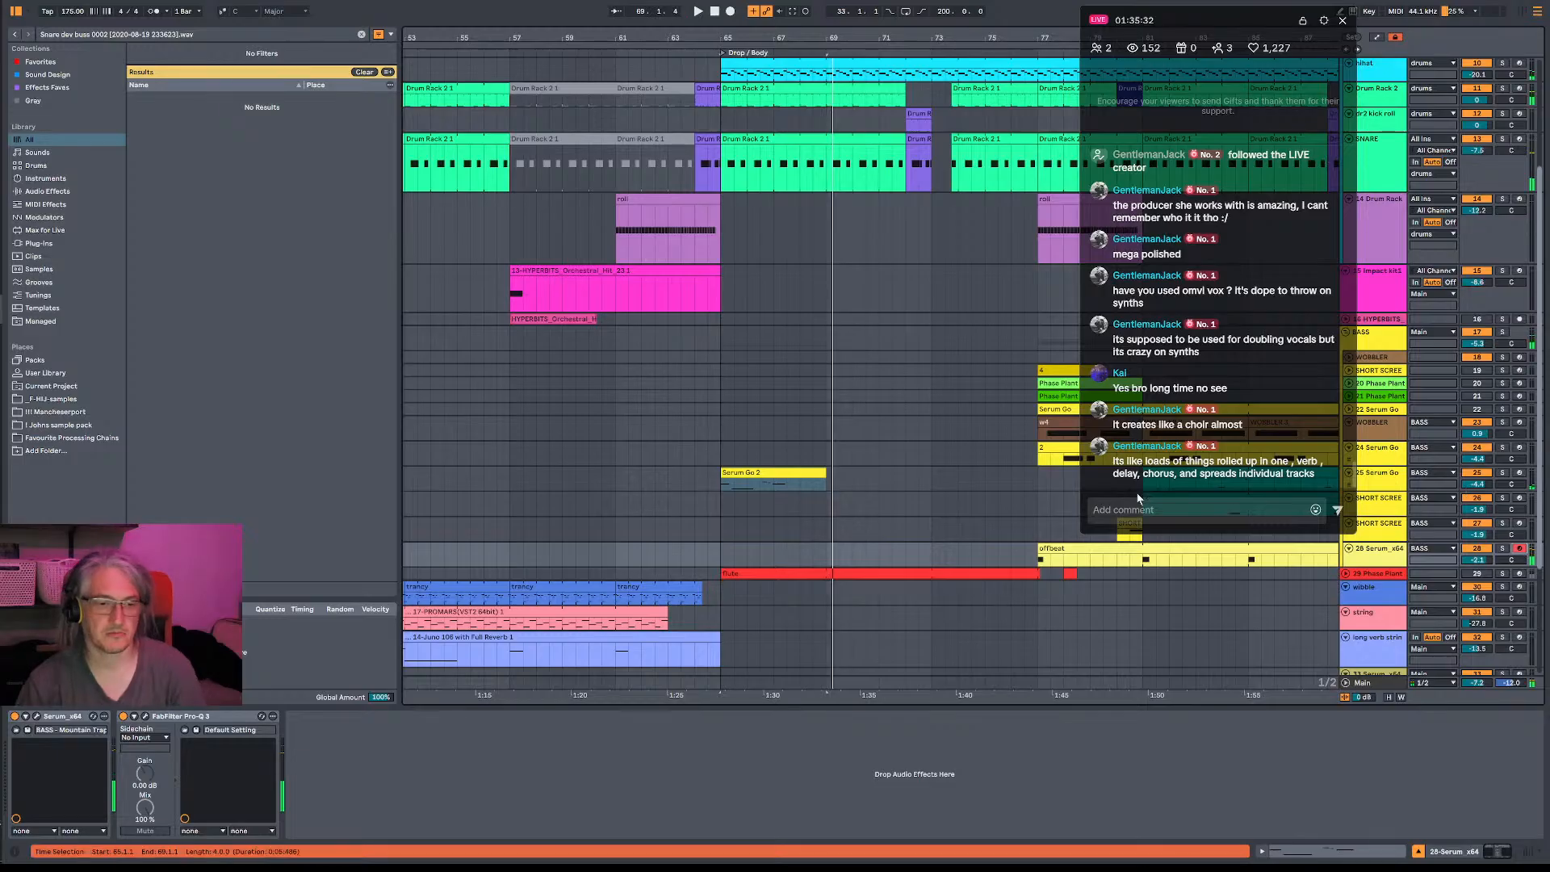
- Tidy the note timing in the Serum Go 2 clip and lengthen its B1 note and final A1 note
{"action": "double_click", "coordinate": [763, 472]}
{"action": "left_click", "coordinate": [519, 538]}
{"action": "left_click_drag", "start_coordinate": [446, 450], "coordinate": [440, 449]}
{"action": "left_click_drag", "start_coordinate": [797, 393], "coordinate": [947, 426]}
{"action": "key", "text": "space"}
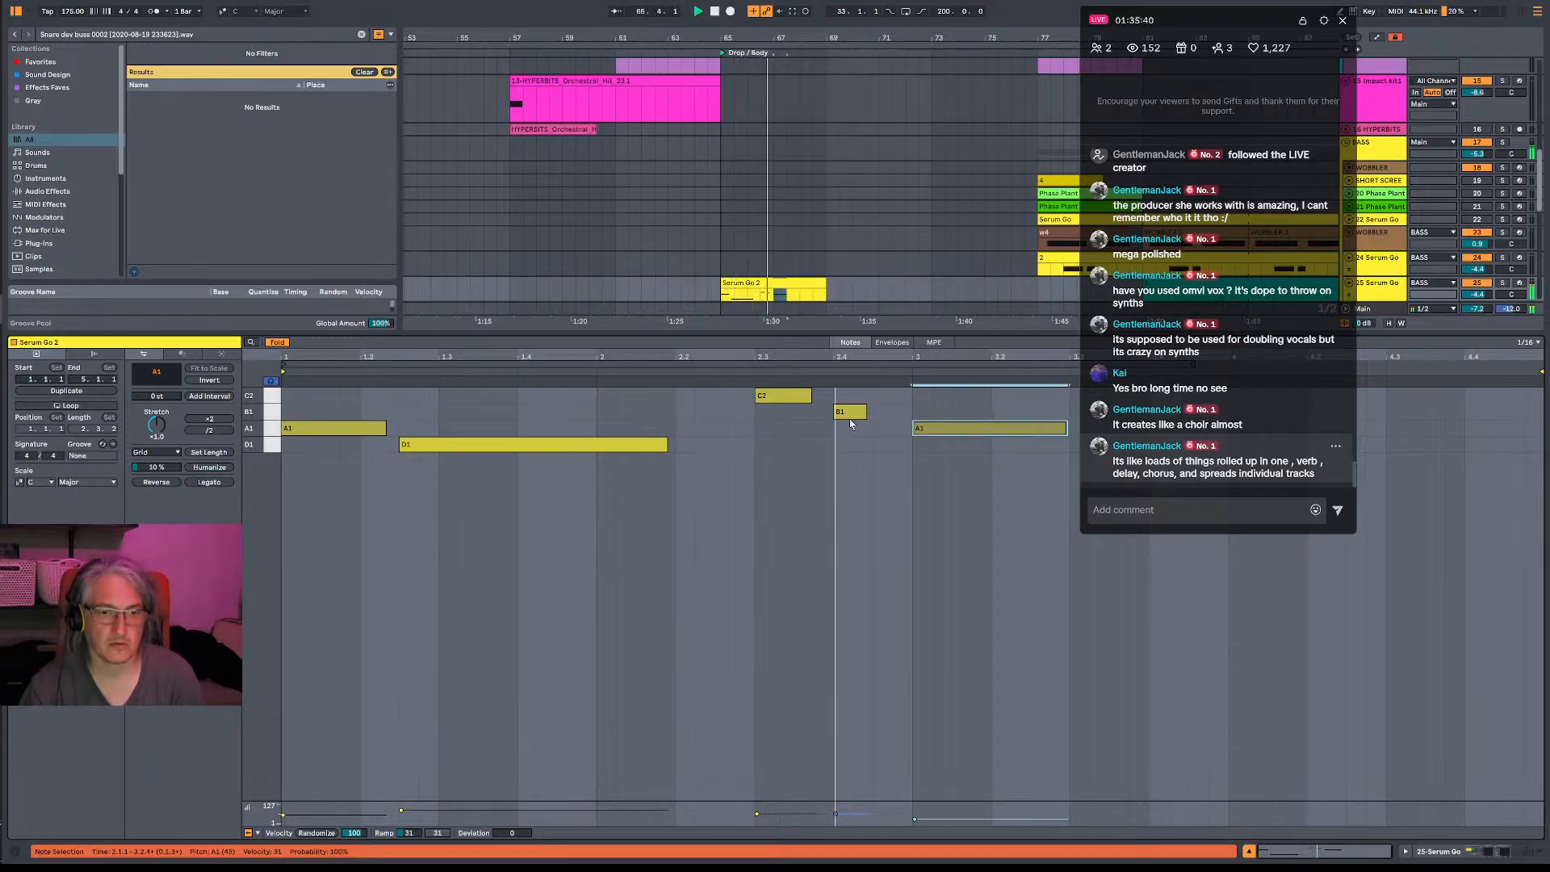
{"action": "left_click_drag", "start_coordinate": [865, 412], "coordinate": [892, 412]}
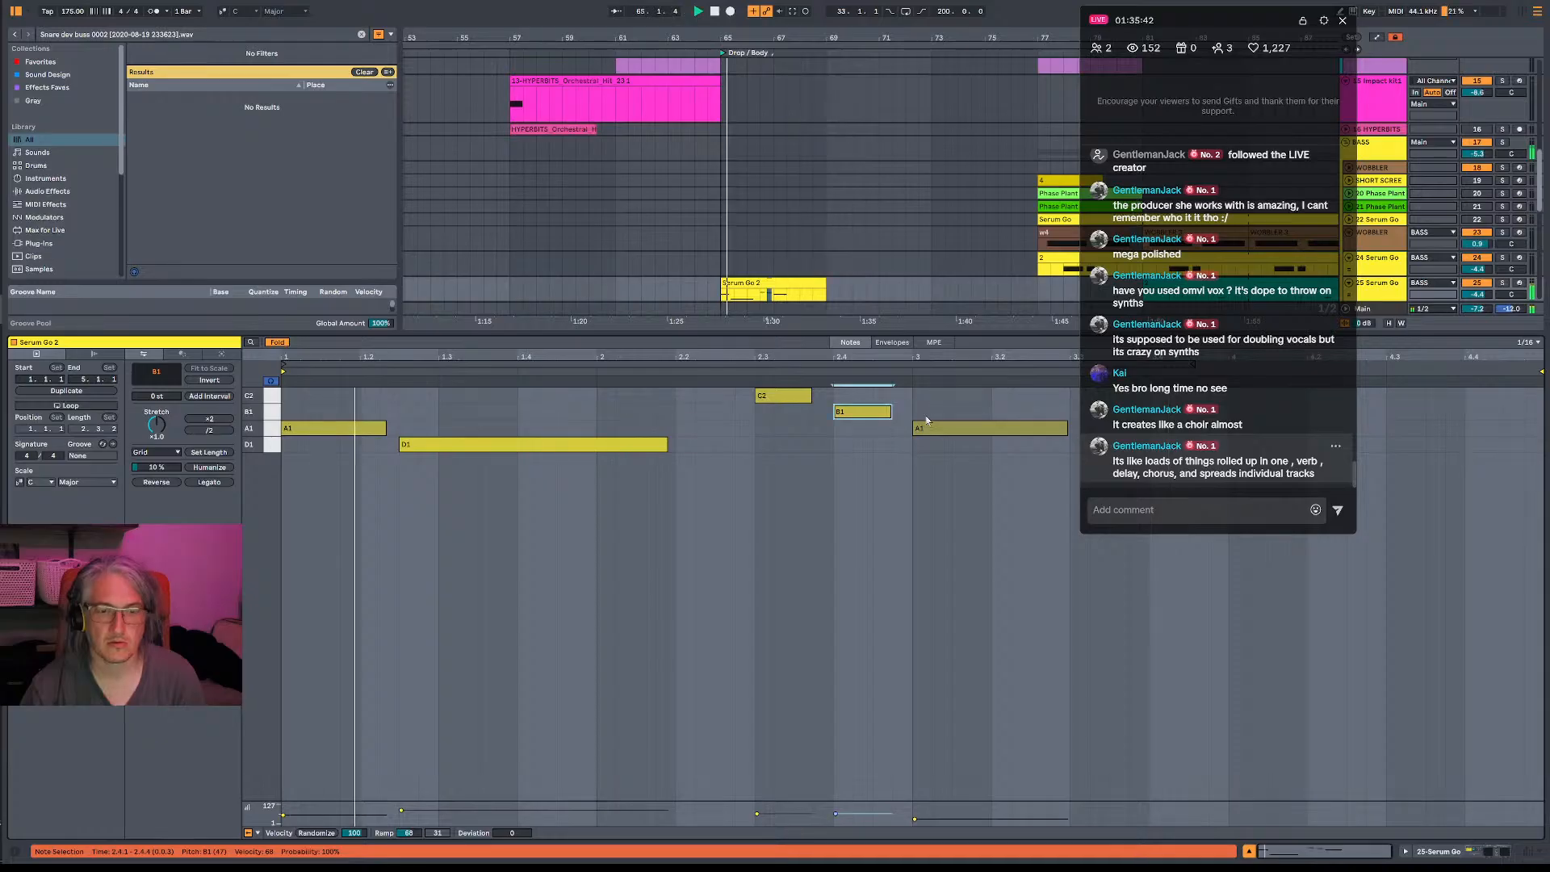
{"action": "mouse_move", "coordinate": [1067, 428]}
{"action": "left_mouse_down"}
{"action": "mouse_move", "coordinate": [992, 428]}
{"action": "mouse_move", "coordinate": [1069, 429]}
{"action": "left_mouse_up"}
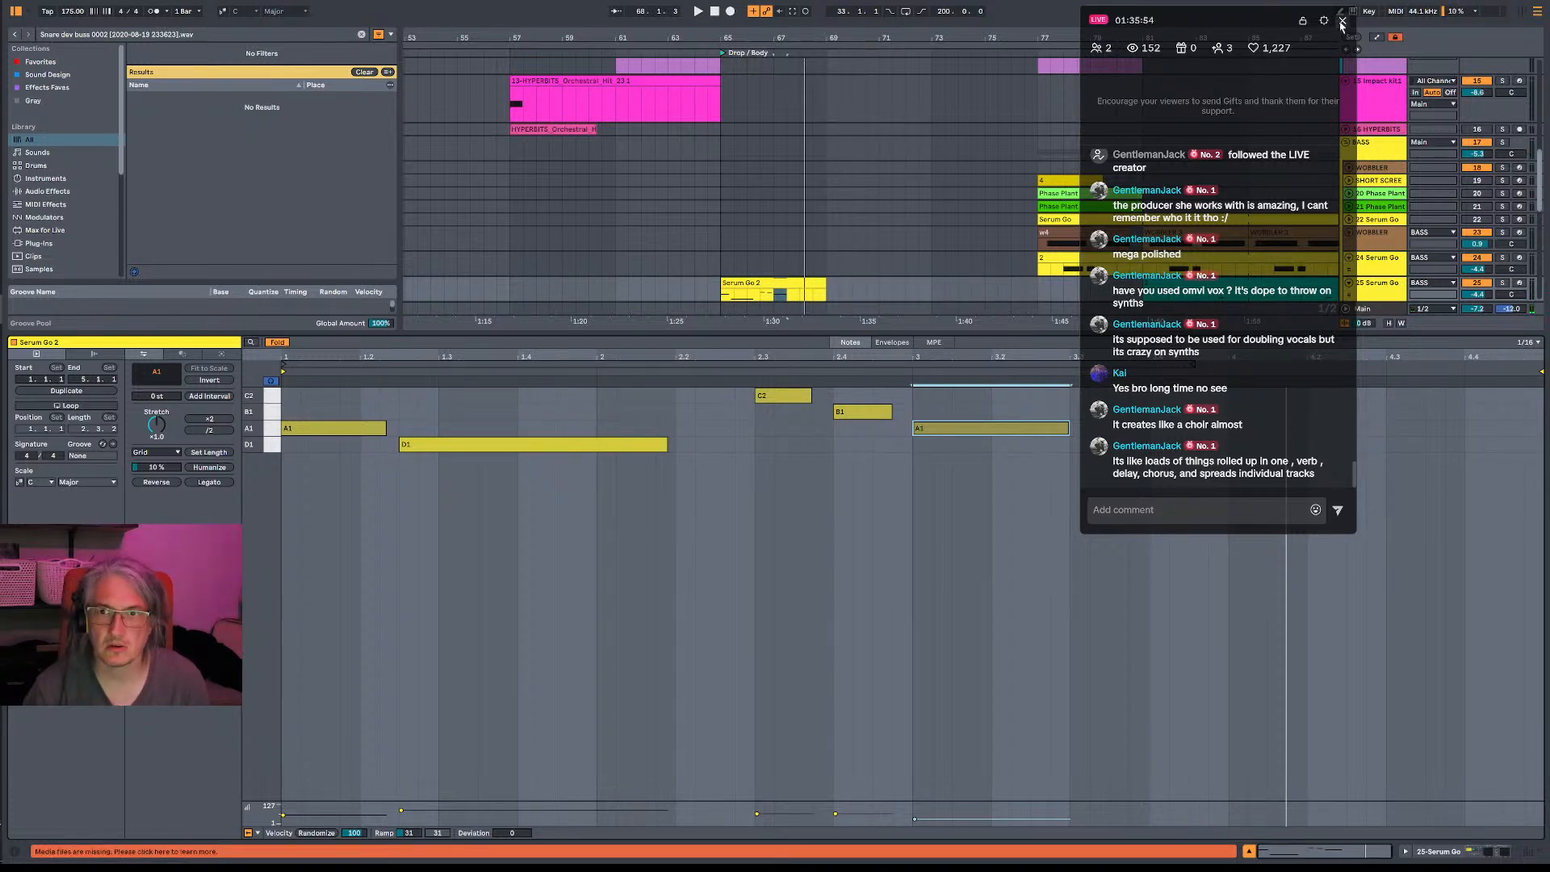
- Record a short answering bass phrase on 28-Serum_x64 near the end of the drop's first four bars
{"action": "scroll", "coordinate": [985, 171], "scroll_direction": "down", "scroll_amount": 3}
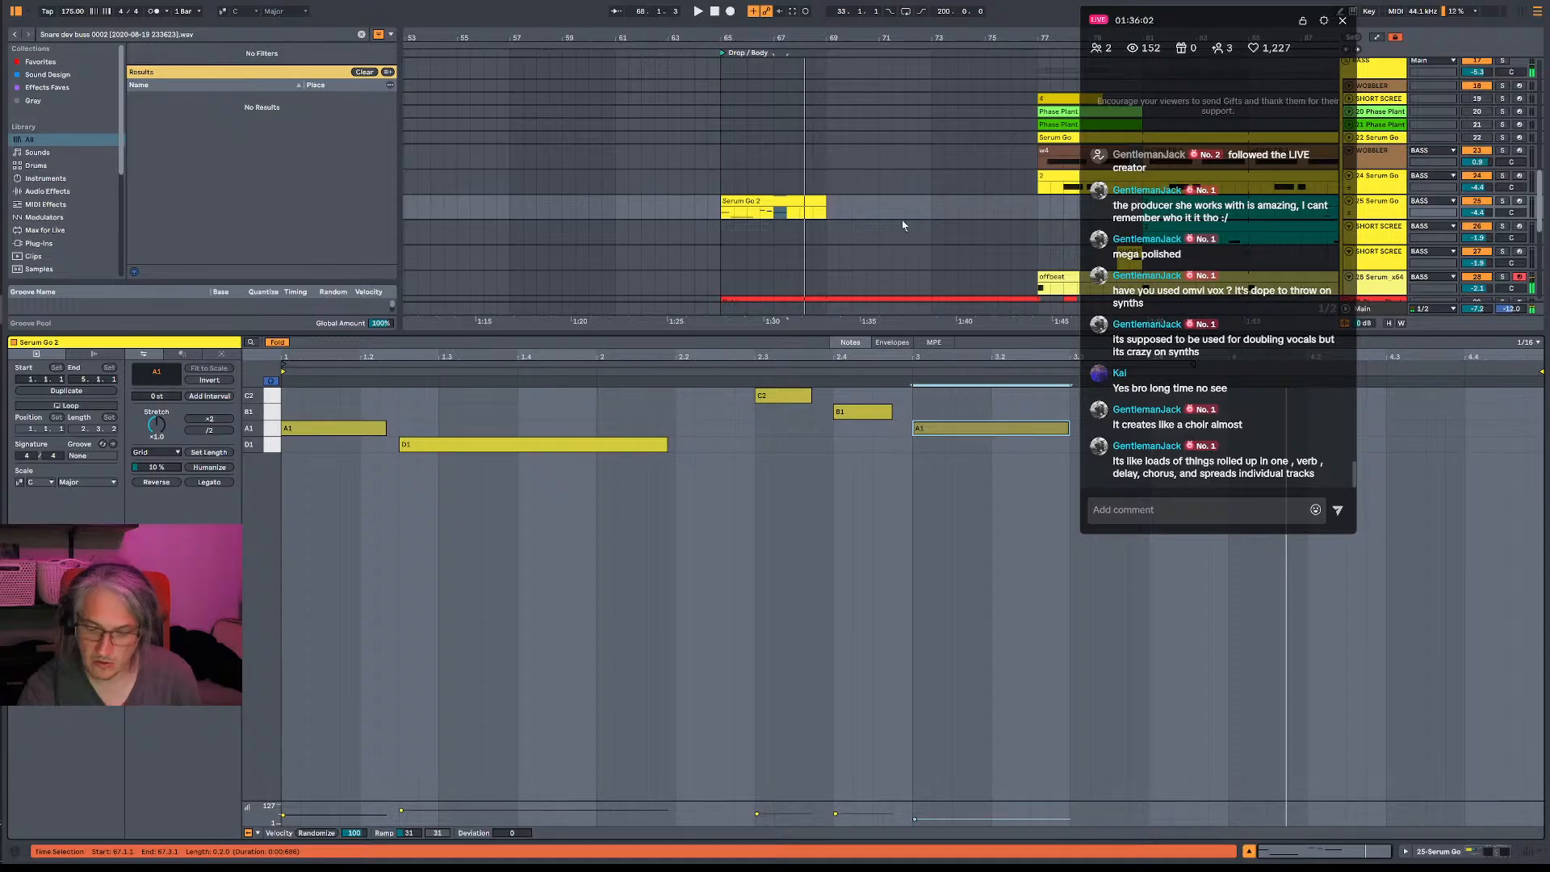
{"action": "scroll", "coordinate": [903, 225], "scroll_direction": "down", "scroll_amount": 1}
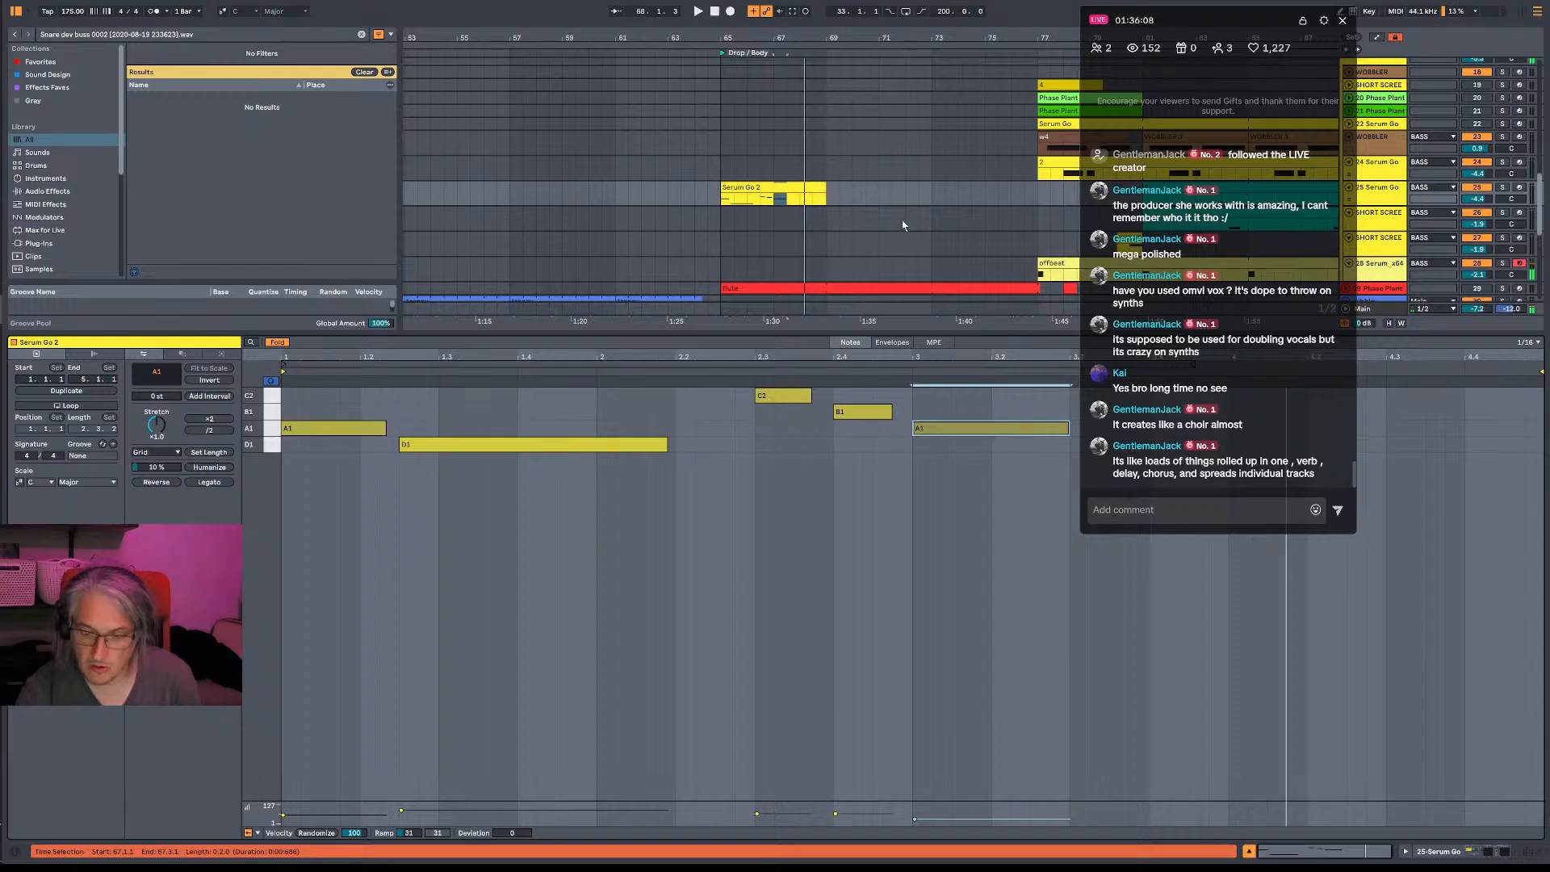
{"action": "key", "text": "space"}
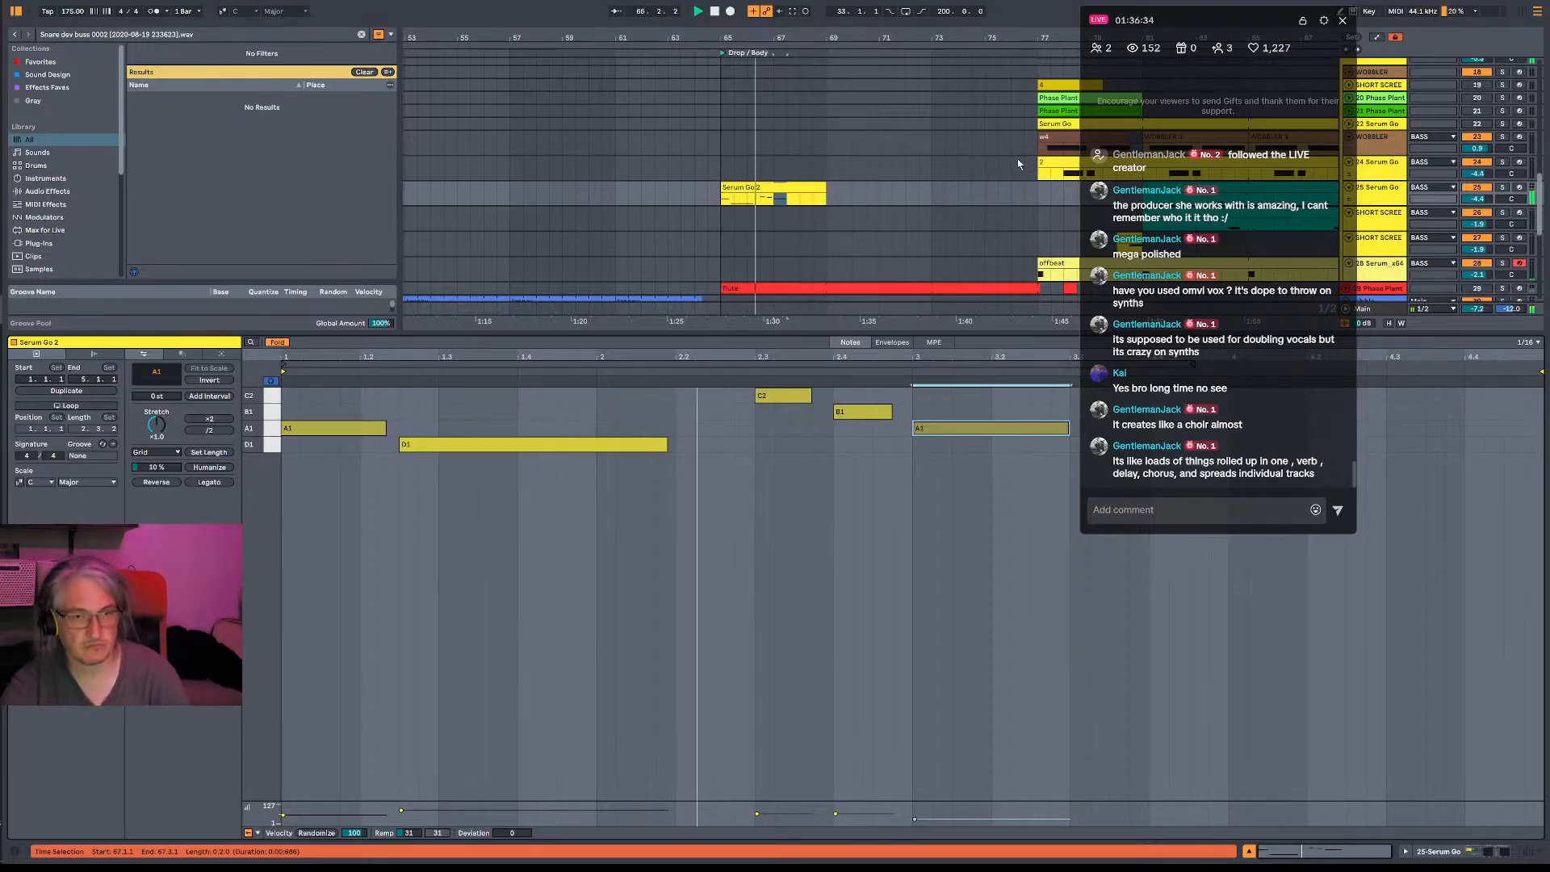
{"action": "key", "text": "F9"}
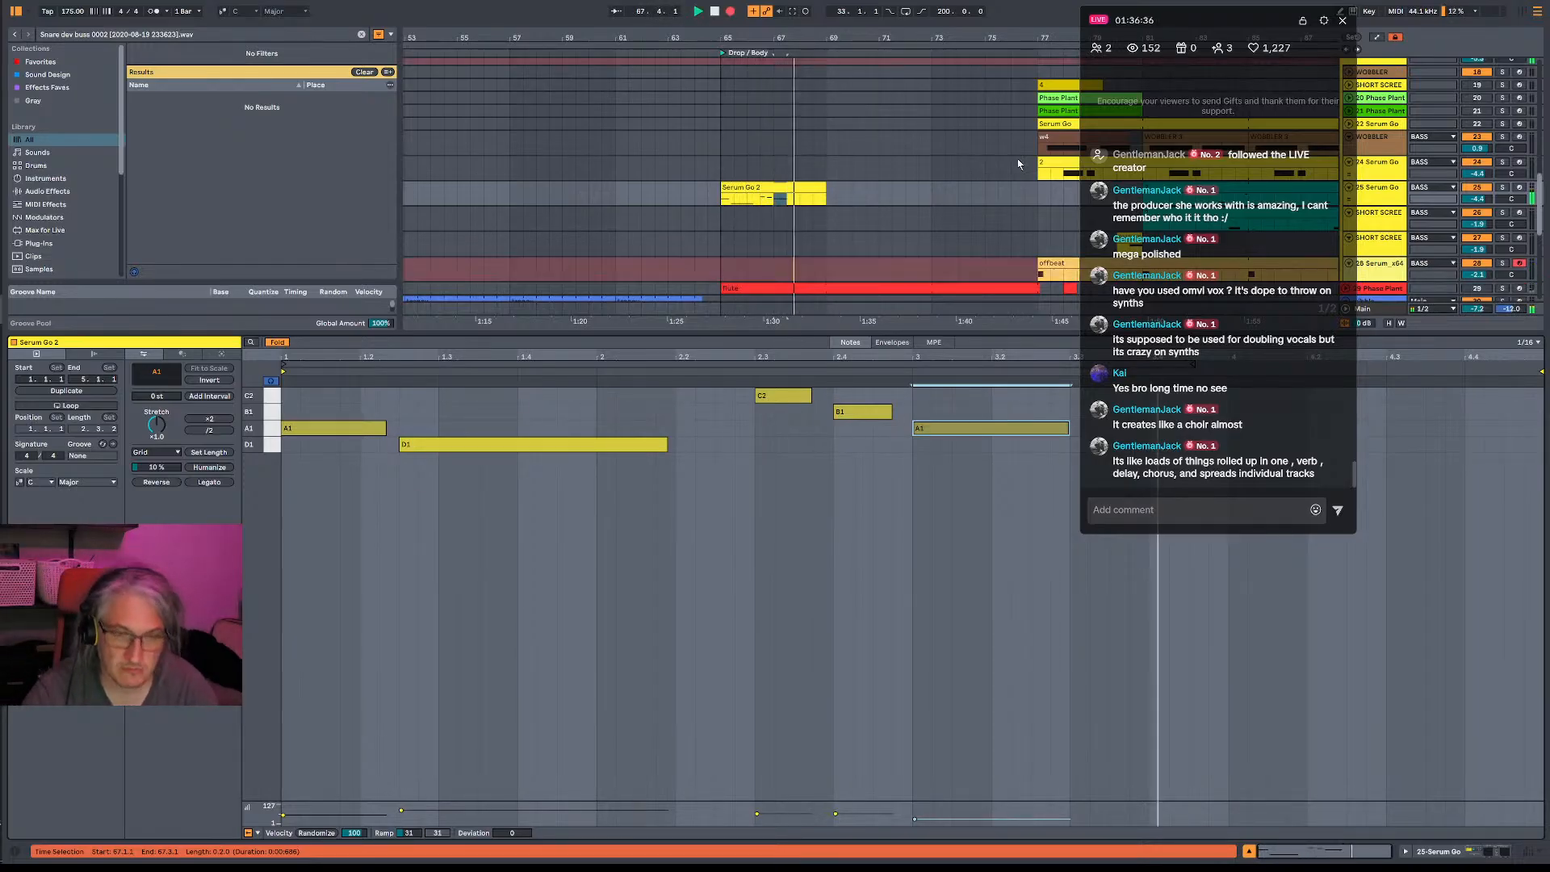
{"action": "key", "text": "space"}
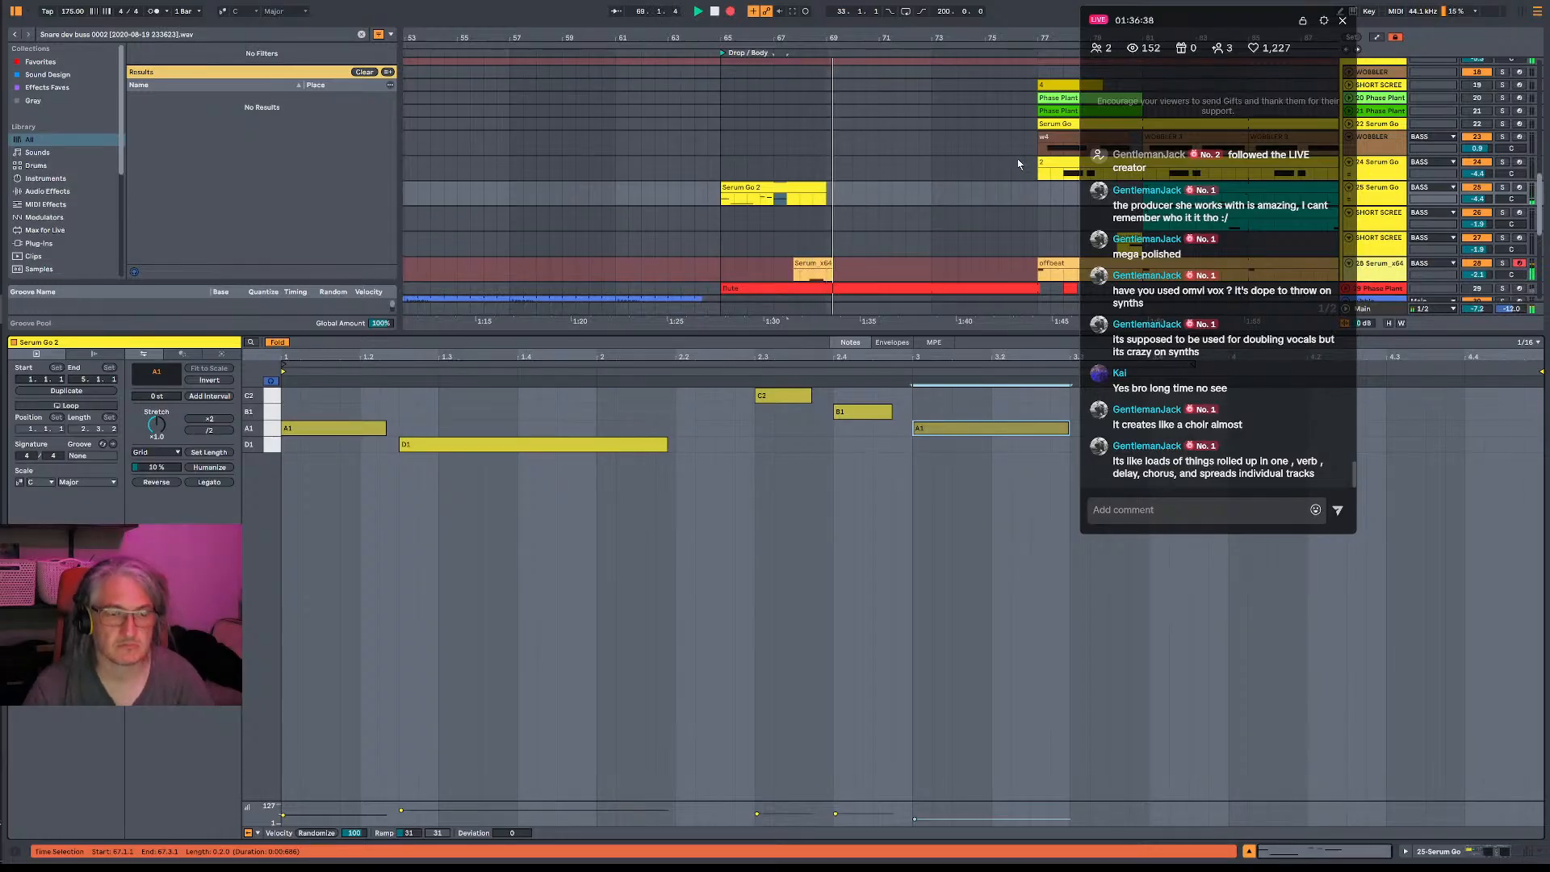
- Arm the SHORT SCREECH, 25-Serum Go and 24-Serum Go tracks in turn, settle on 23-WOBBLER, and audition it against the drop
{"action": "left_click", "coordinate": [1519, 238]}
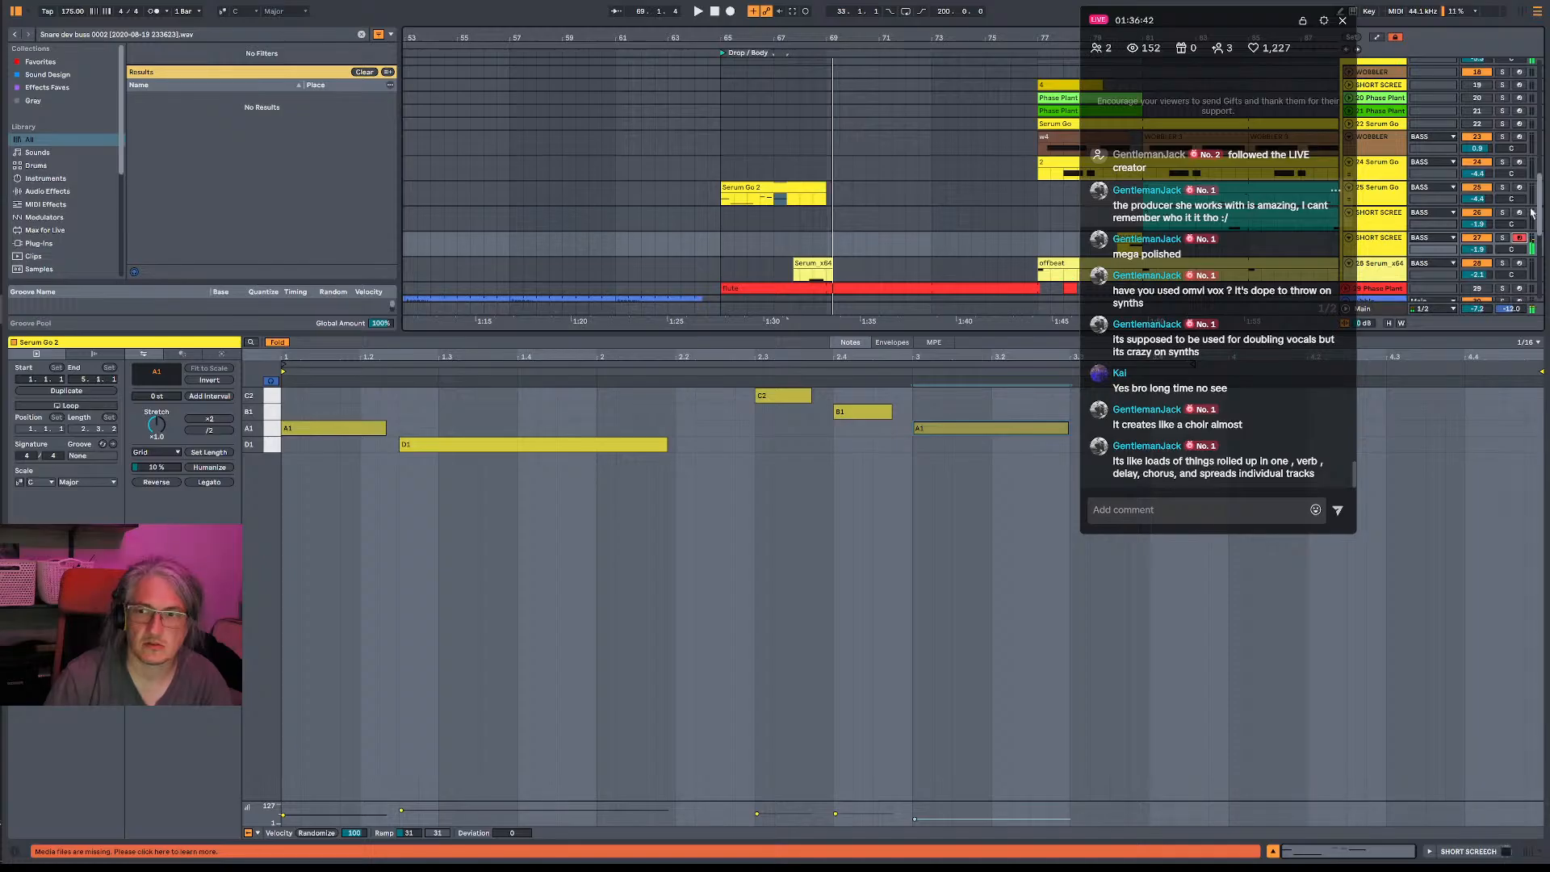
{"action": "left_click", "coordinate": [1522, 212]}
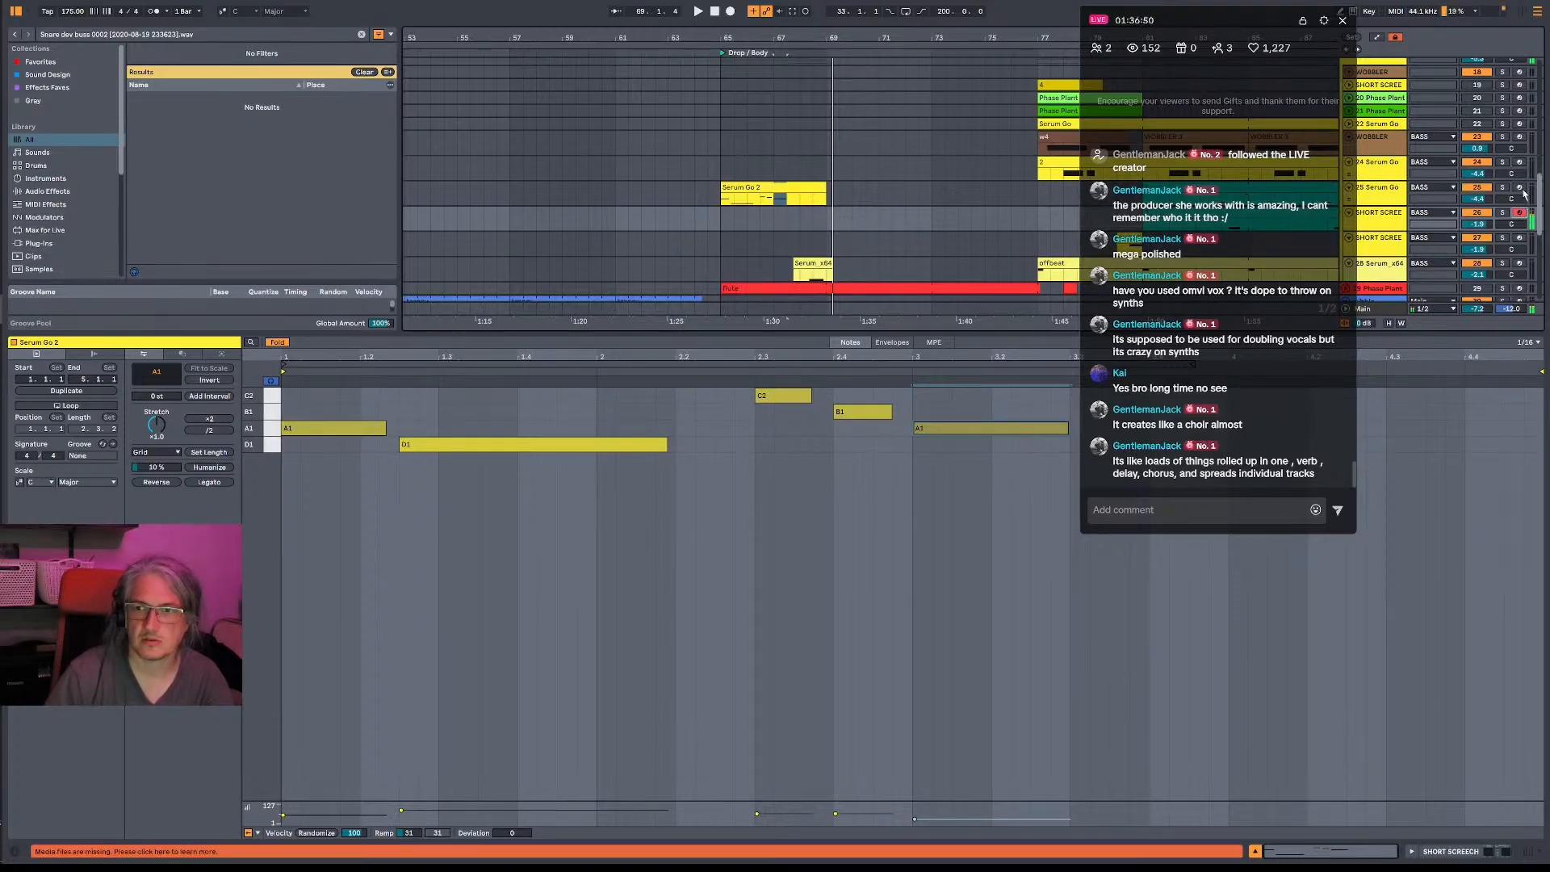
{"action": "left_click", "coordinate": [1522, 189]}
{"action": "left_click", "coordinate": [1520, 164]}
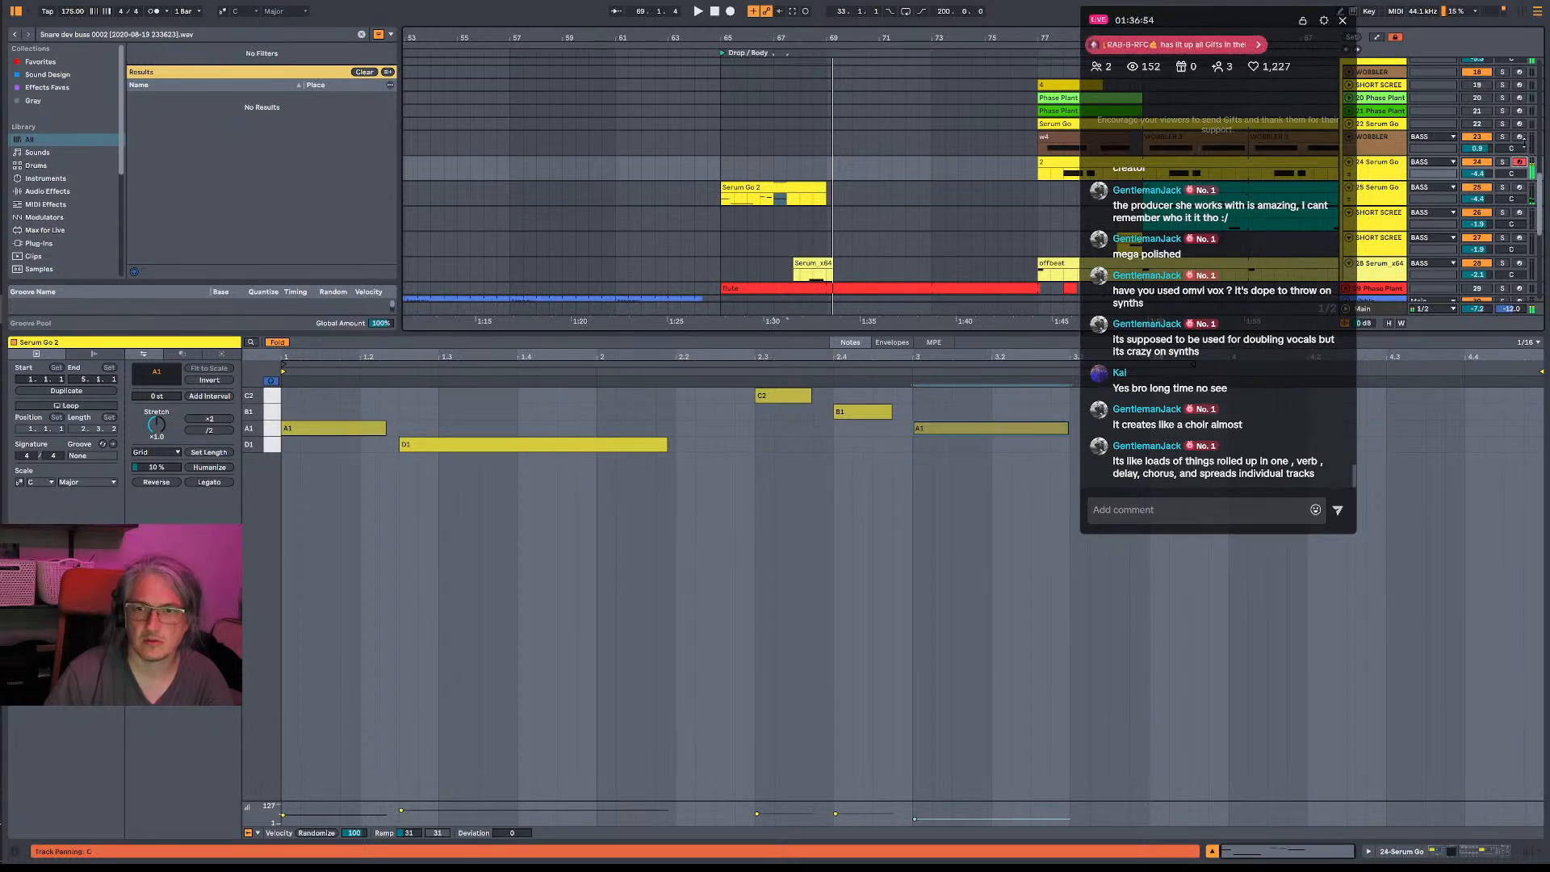
{"action": "left_click", "coordinate": [1521, 138]}
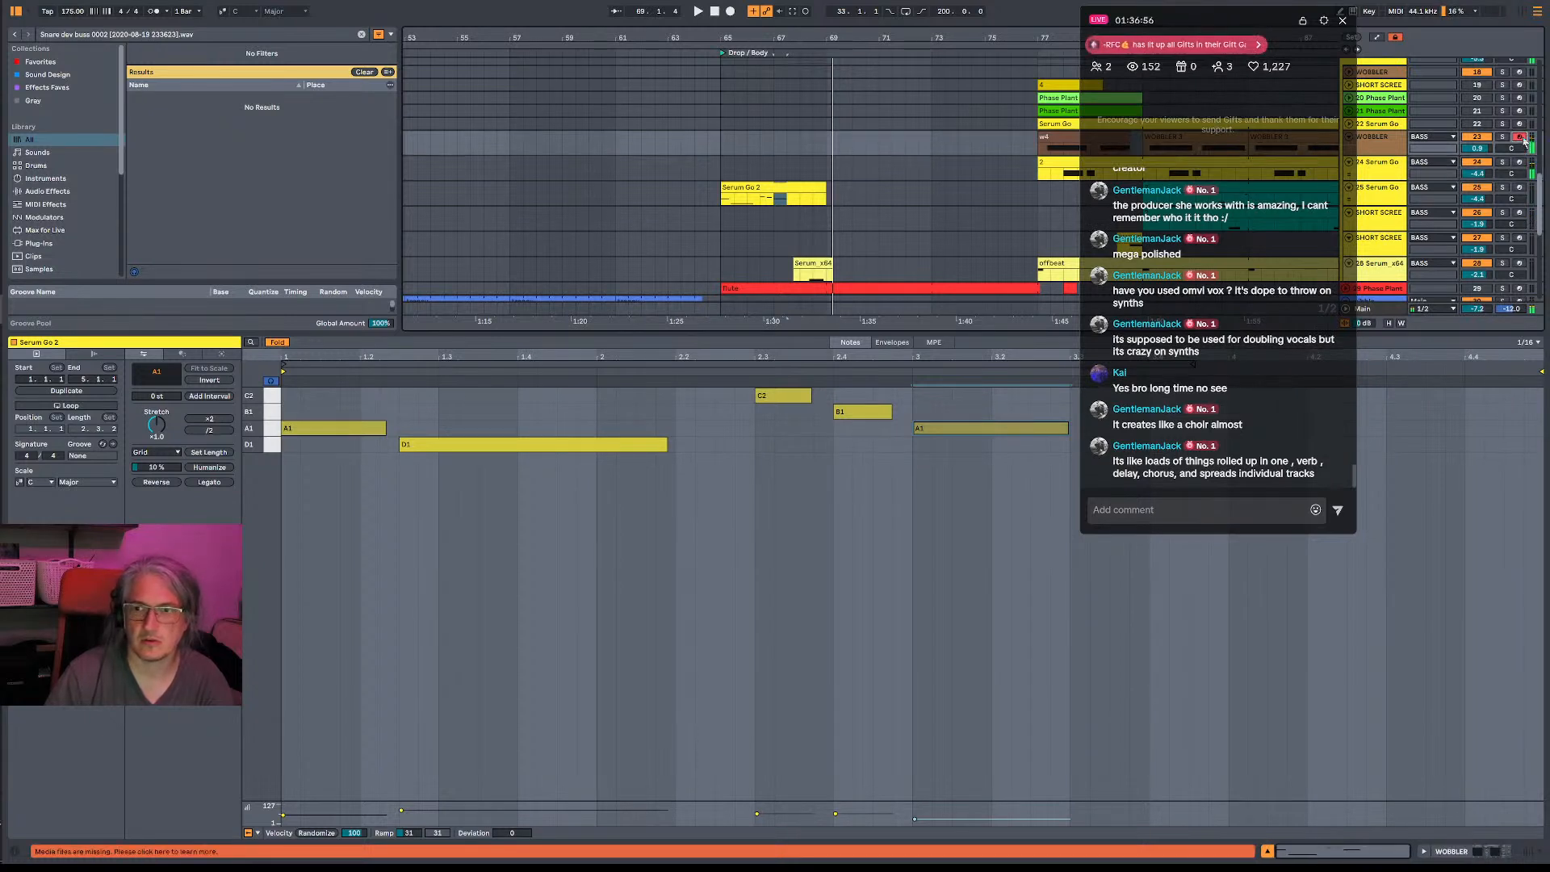
{"action": "key", "text": "space"}
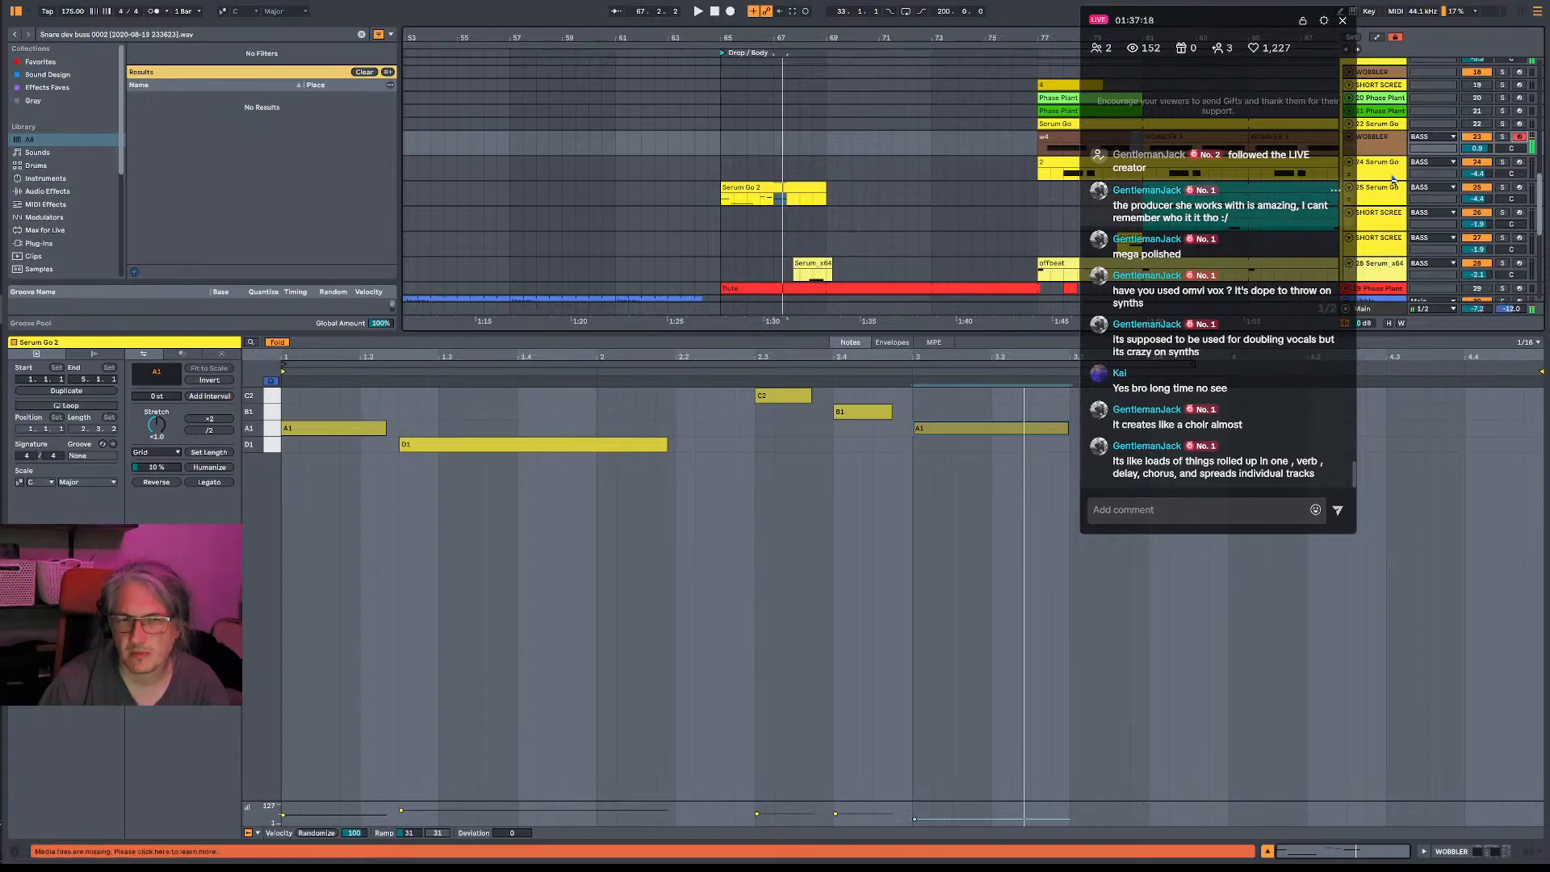
- Show the 23-WOBBLER track's devices and inspect its FabFilter Pro-Q 3 curve
{"action": "double_click", "coordinate": [1392, 151]}
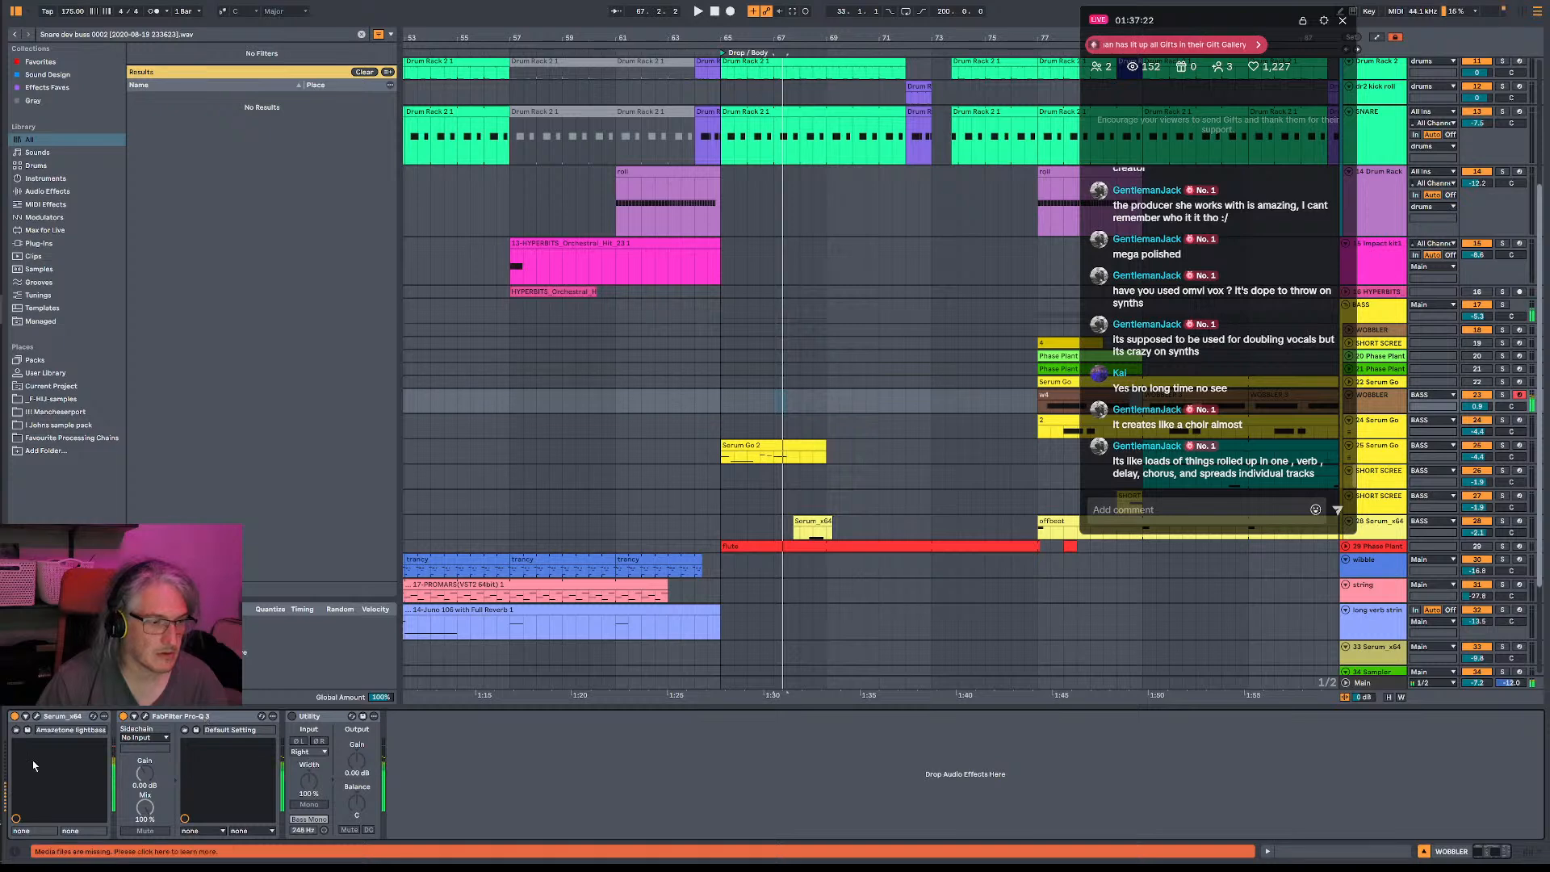
{"action": "left_click", "coordinate": [144, 716]}
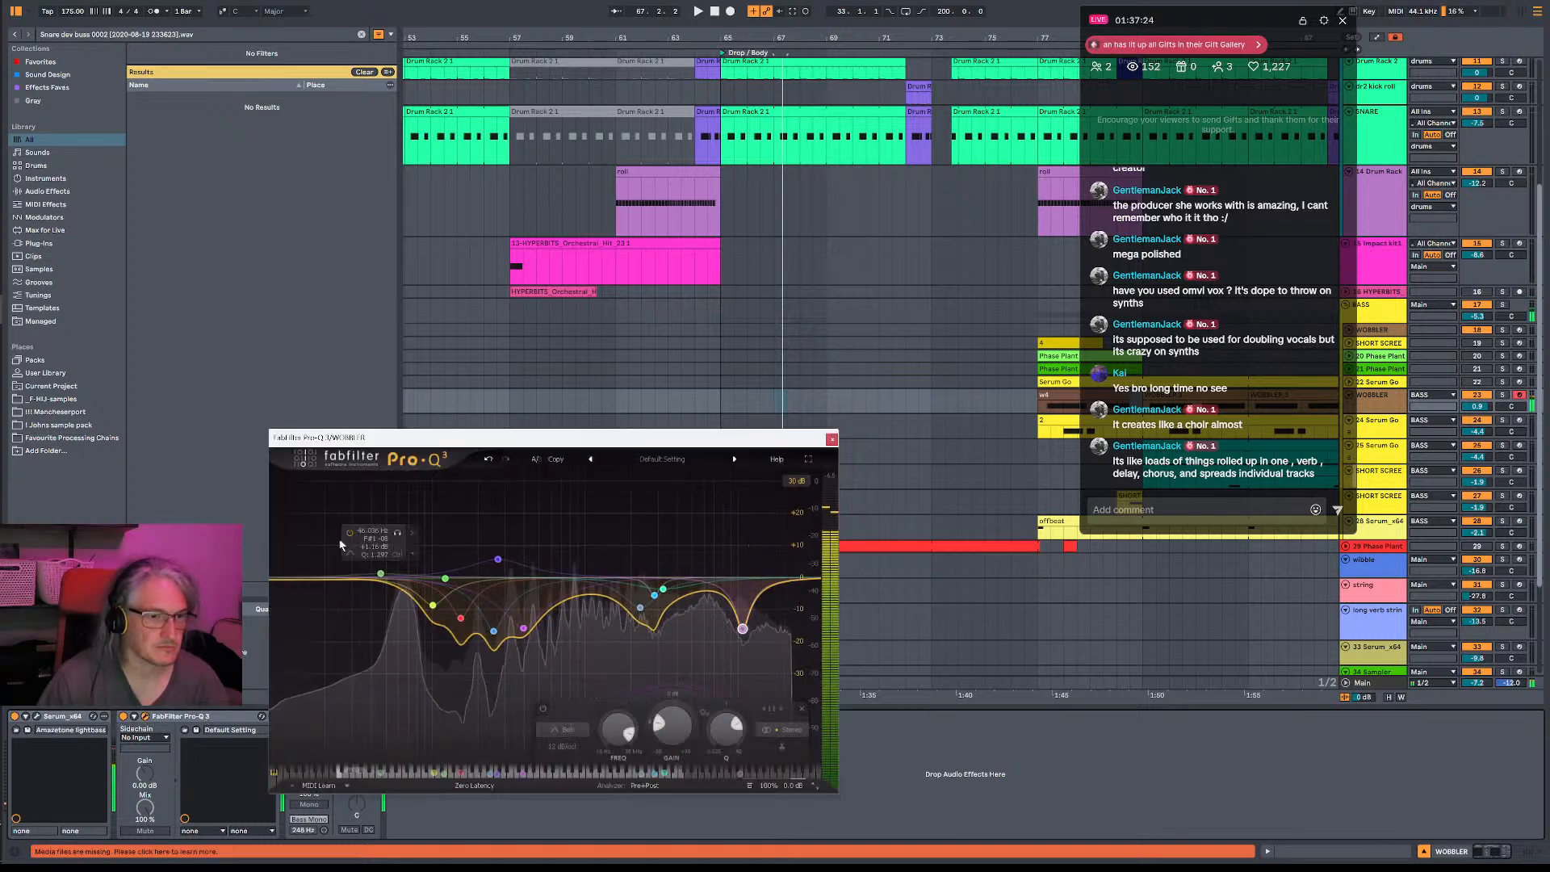
{"action": "left_click", "coordinate": [831, 439]}
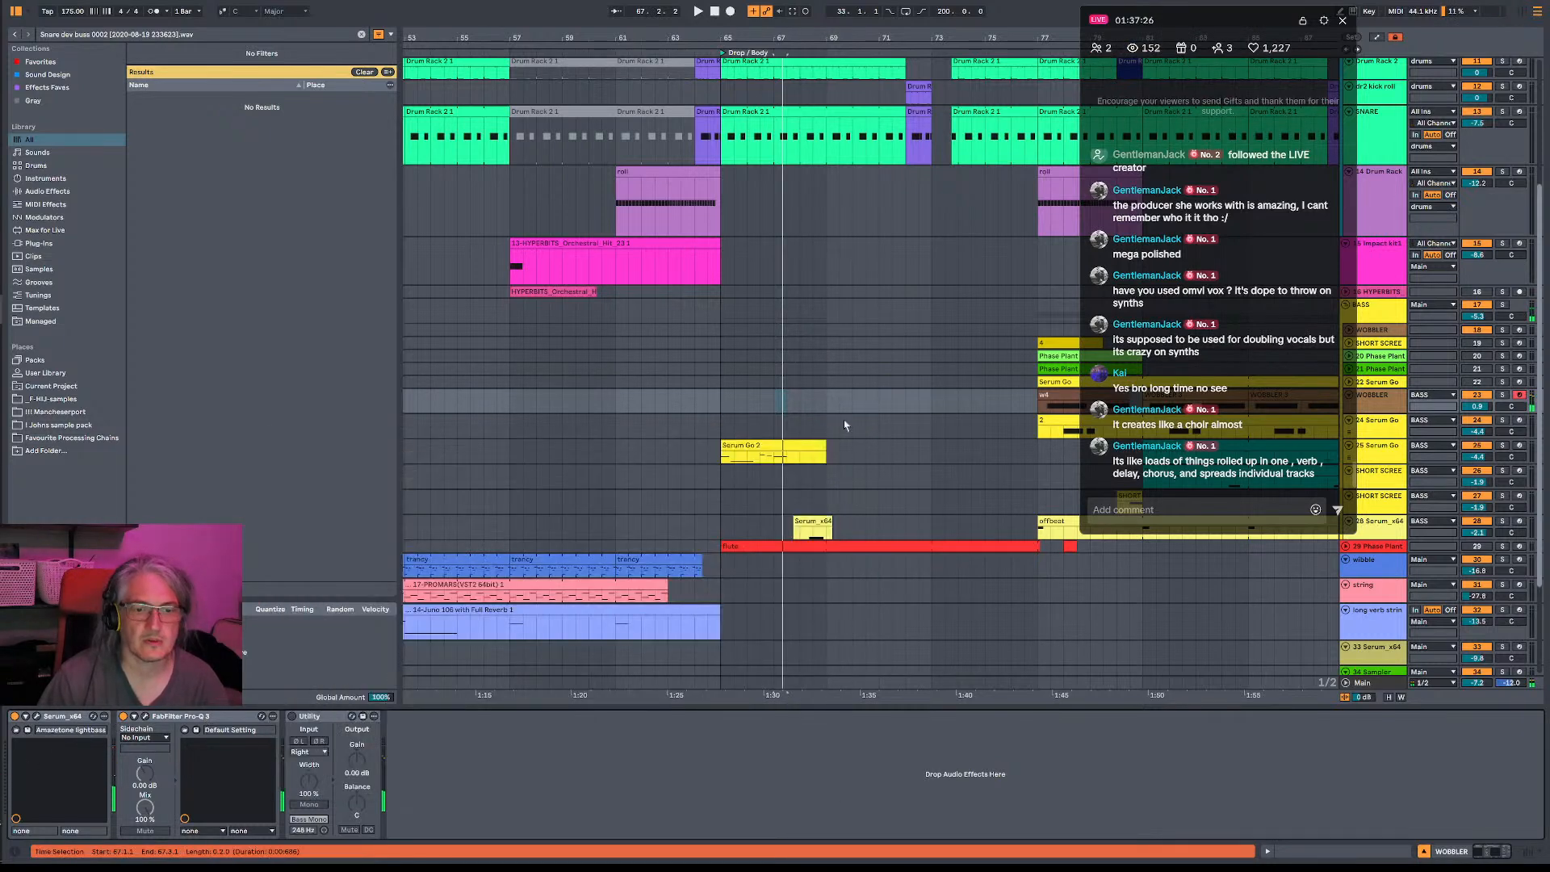
- Split off and deactivate the Serum Go 2 clip's section from 66.3.1 to 67.3.1, and record a WOBBLER phrase in its place
{"action": "left_click_drag", "start_coordinate": [764, 465], "coordinate": [782, 466]}
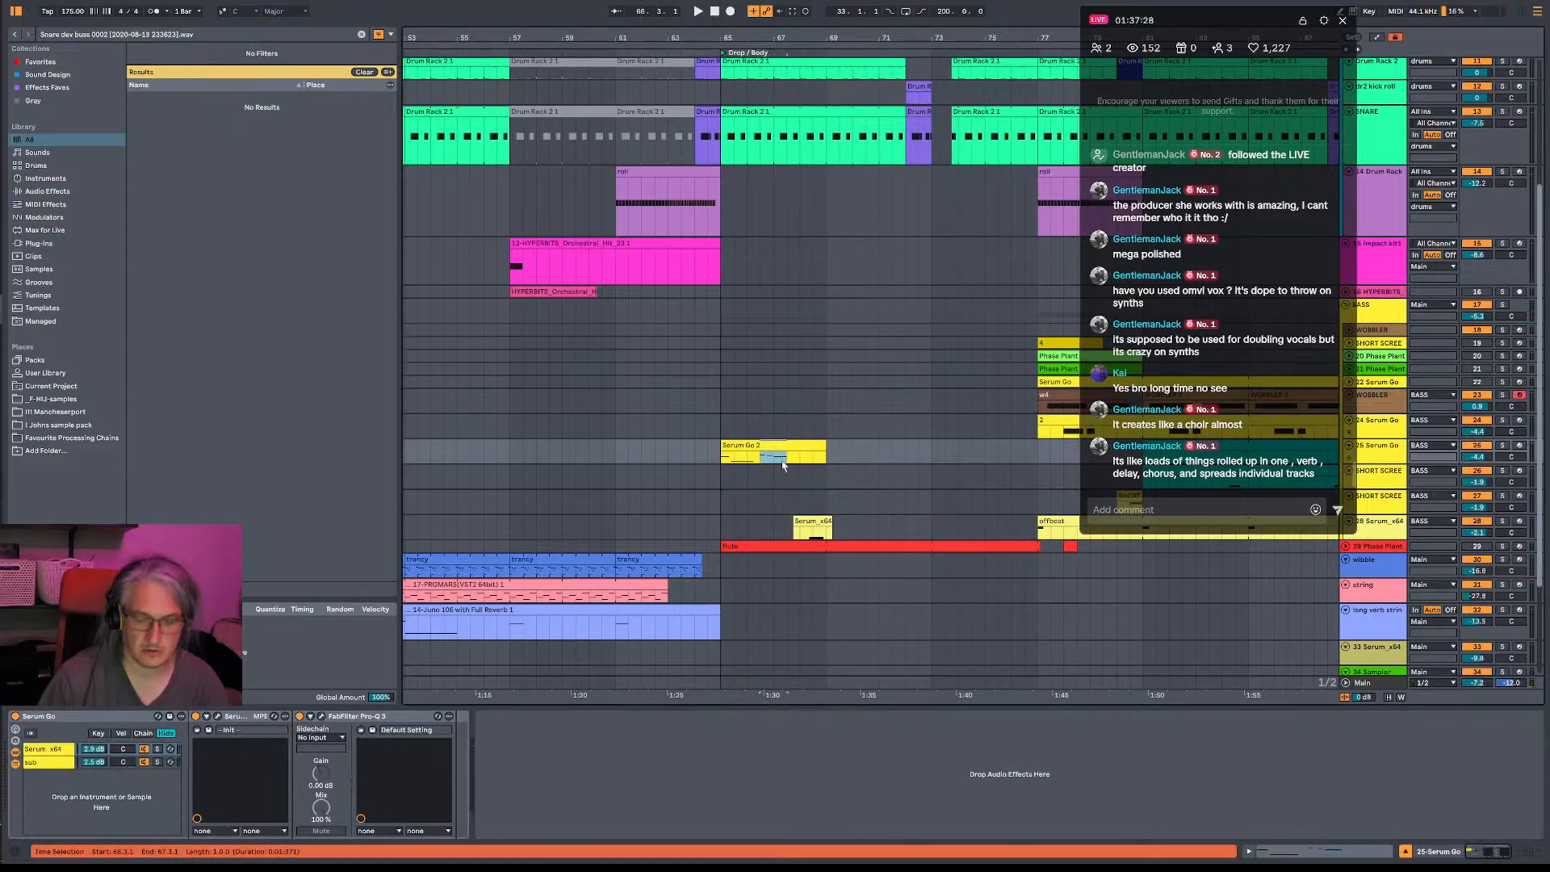
{"action": "key", "text": "ctrl+e"}
{"action": "key", "text": "space"}
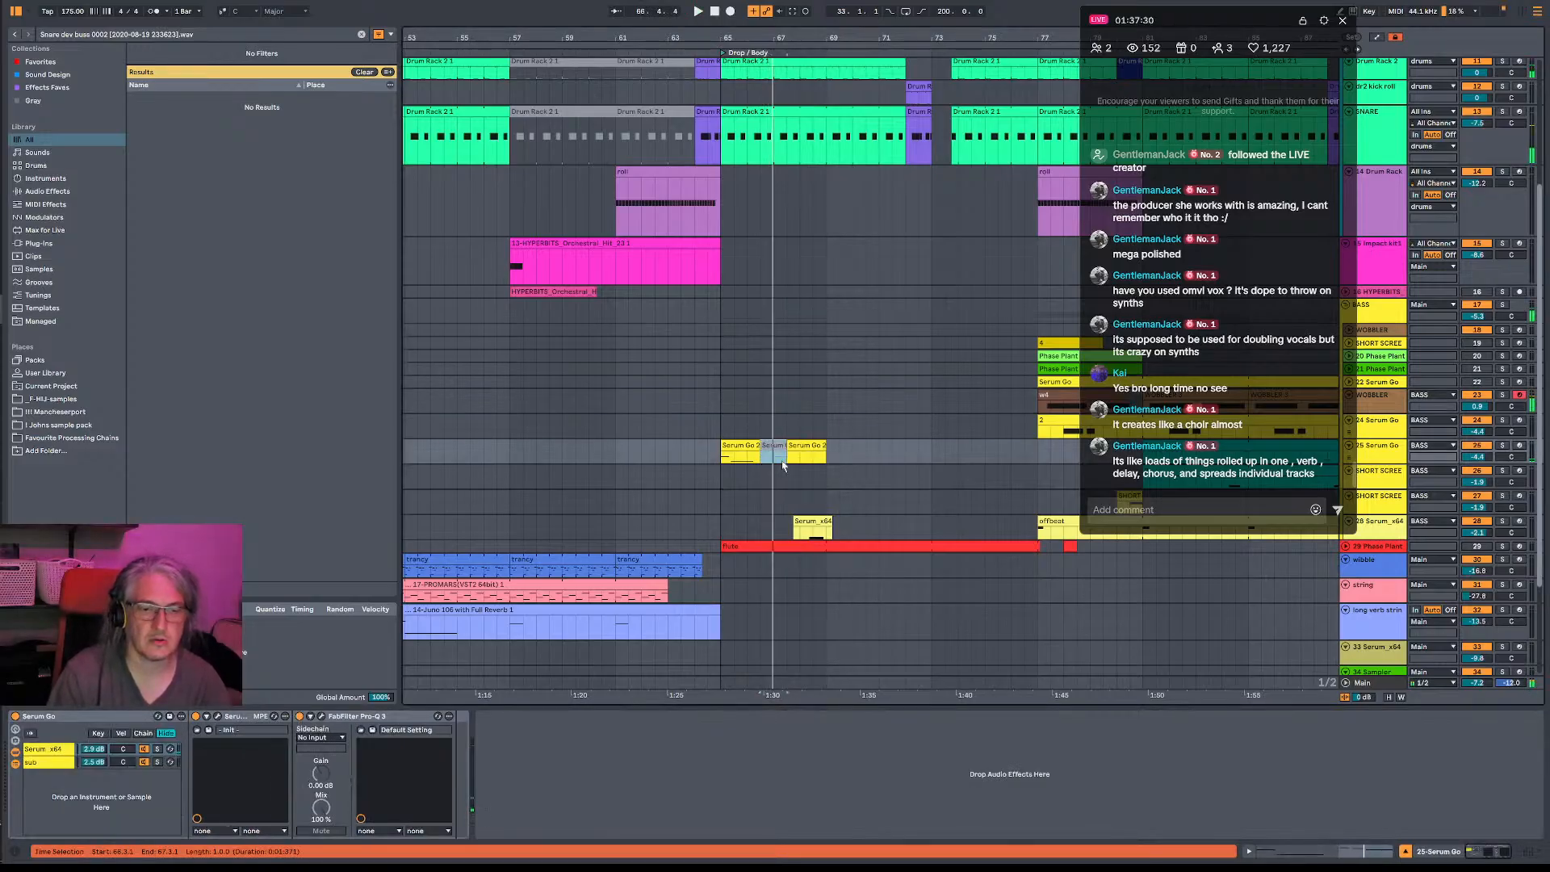
{"action": "key", "text": "F9"}
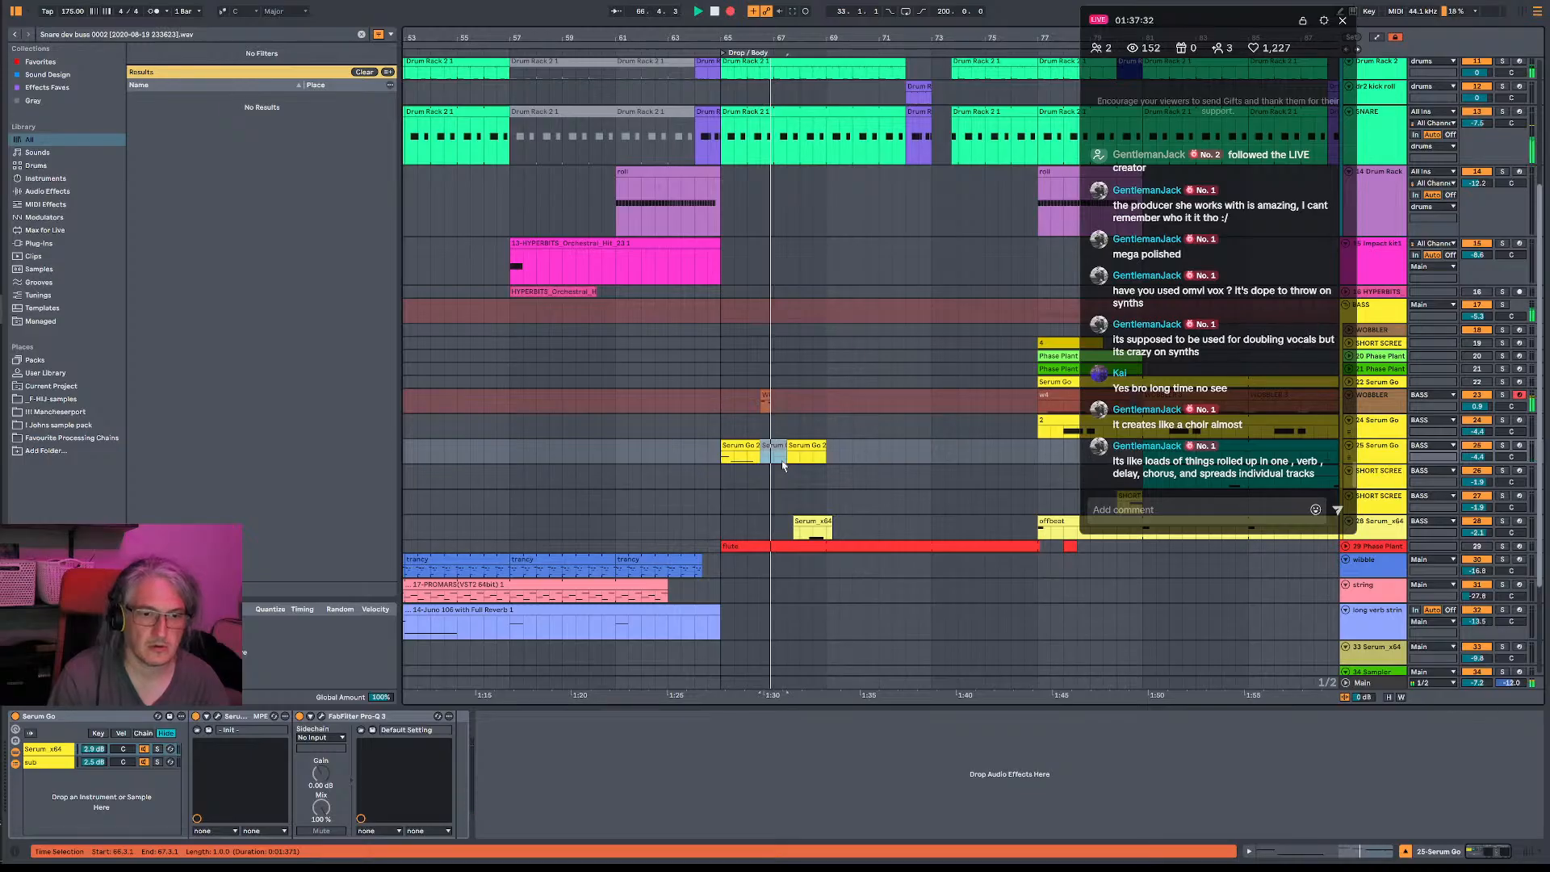
{"action": "key", "text": "space"}
- Tidy the recorded WOBBLER clip's note timing and lengthen its C1 and B0 notes so each runs into the next
{"action": "key", "text": "space"}
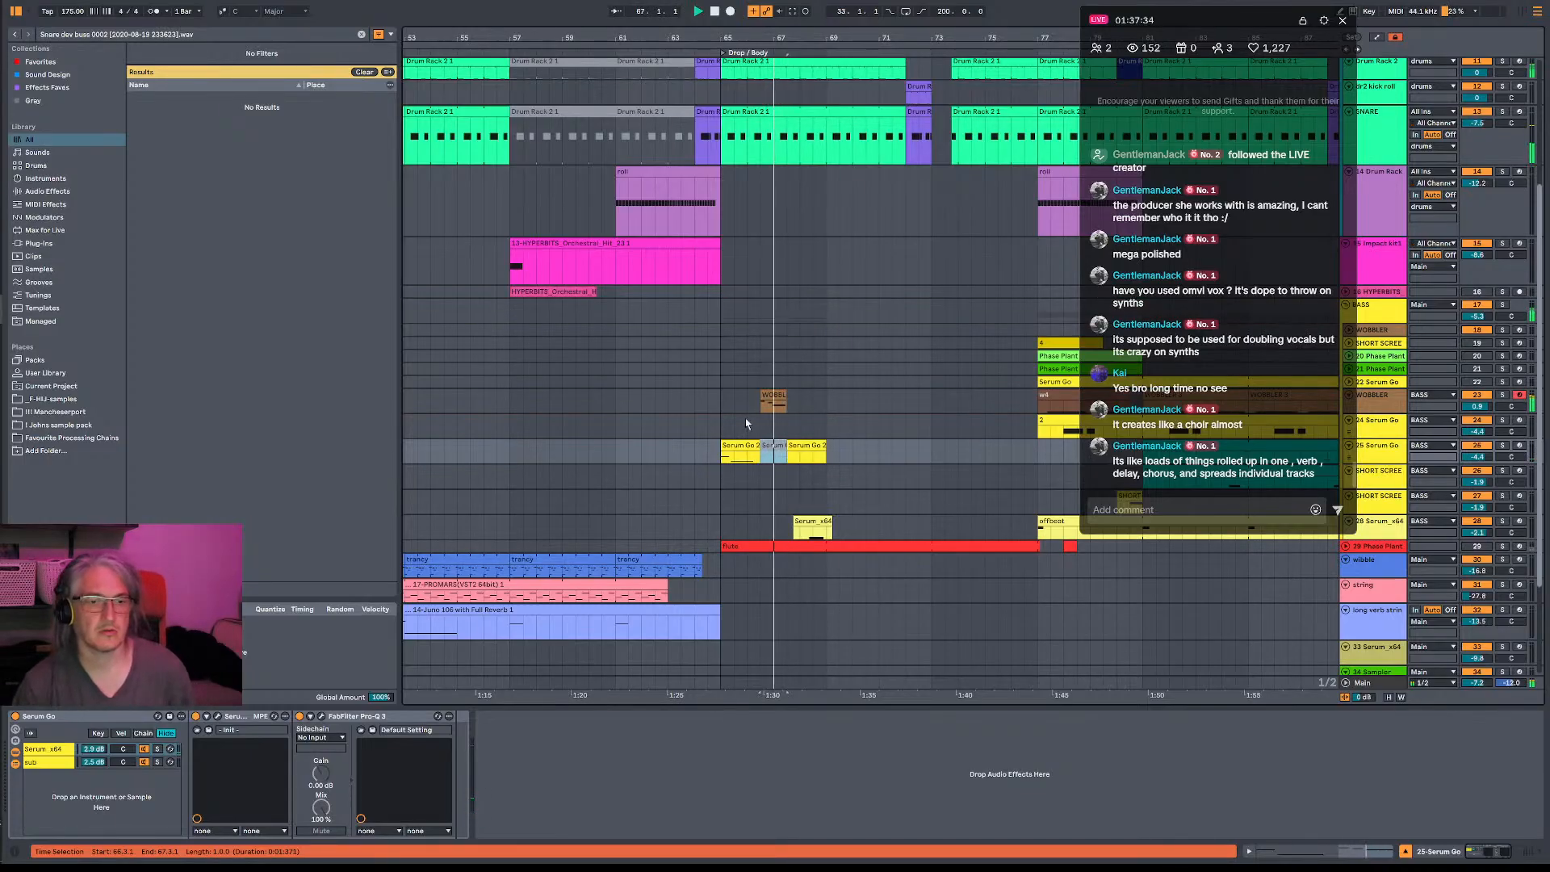
{"action": "double_click", "coordinate": [771, 401]}
{"action": "key", "text": "space"}
{"action": "left_click", "coordinate": [646, 487]}
{"action": "left_click", "coordinate": [489, 408]}
{"action": "mouse_move", "coordinate": [457, 400]}
{"action": "left_mouse_down"}
{"action": "mouse_move", "coordinate": [437, 397]}
{"action": "mouse_move", "coordinate": [592, 398]}
{"action": "left_mouse_up"}
{"action": "key", "text": "space"}
{"action": "left_click_drag", "start_coordinate": [717, 415], "coordinate": [687, 415]}
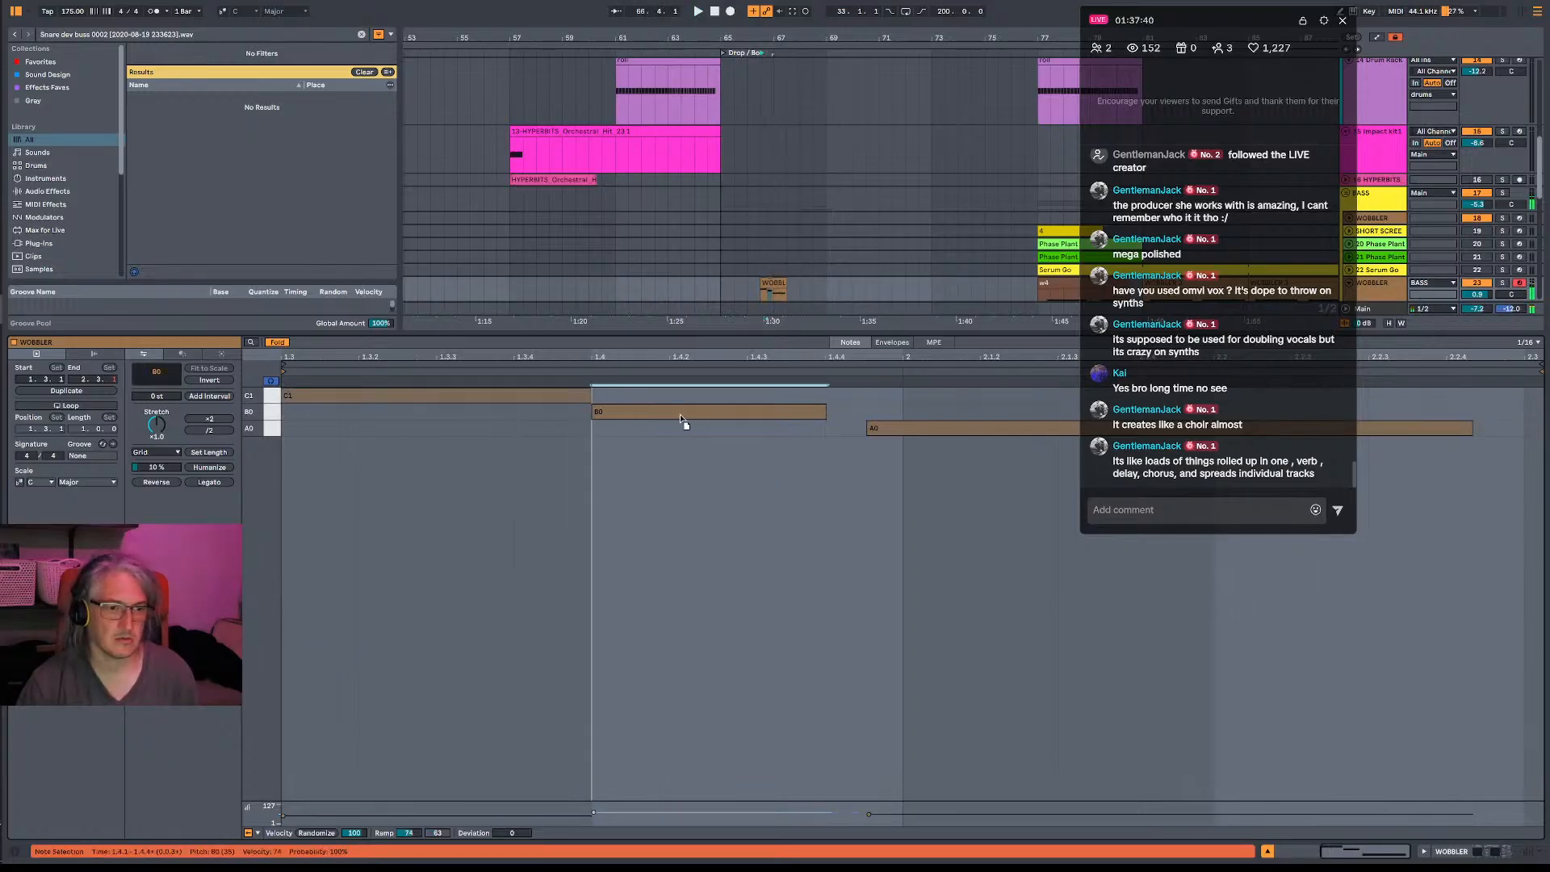
{"action": "left_click_drag", "start_coordinate": [825, 412], "coordinate": [933, 433]}
{"action": "key", "text": "space"}
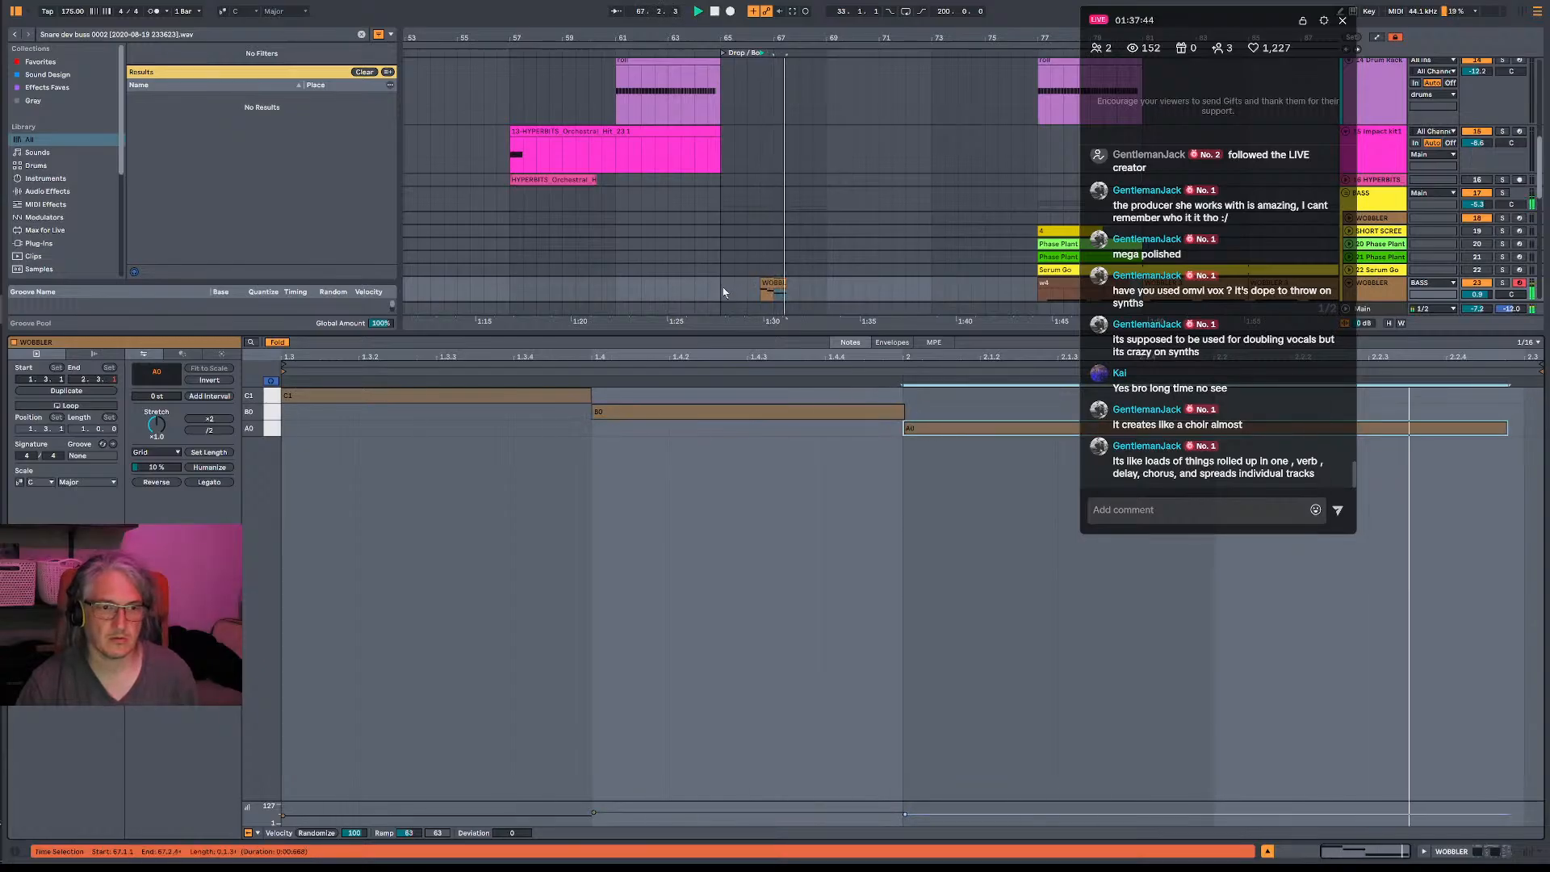
- Play back the drop from bar 65 to check the combined bass clips, and arm the 25-Serum Go track
{"action": "left_click", "coordinate": [751, 296]}
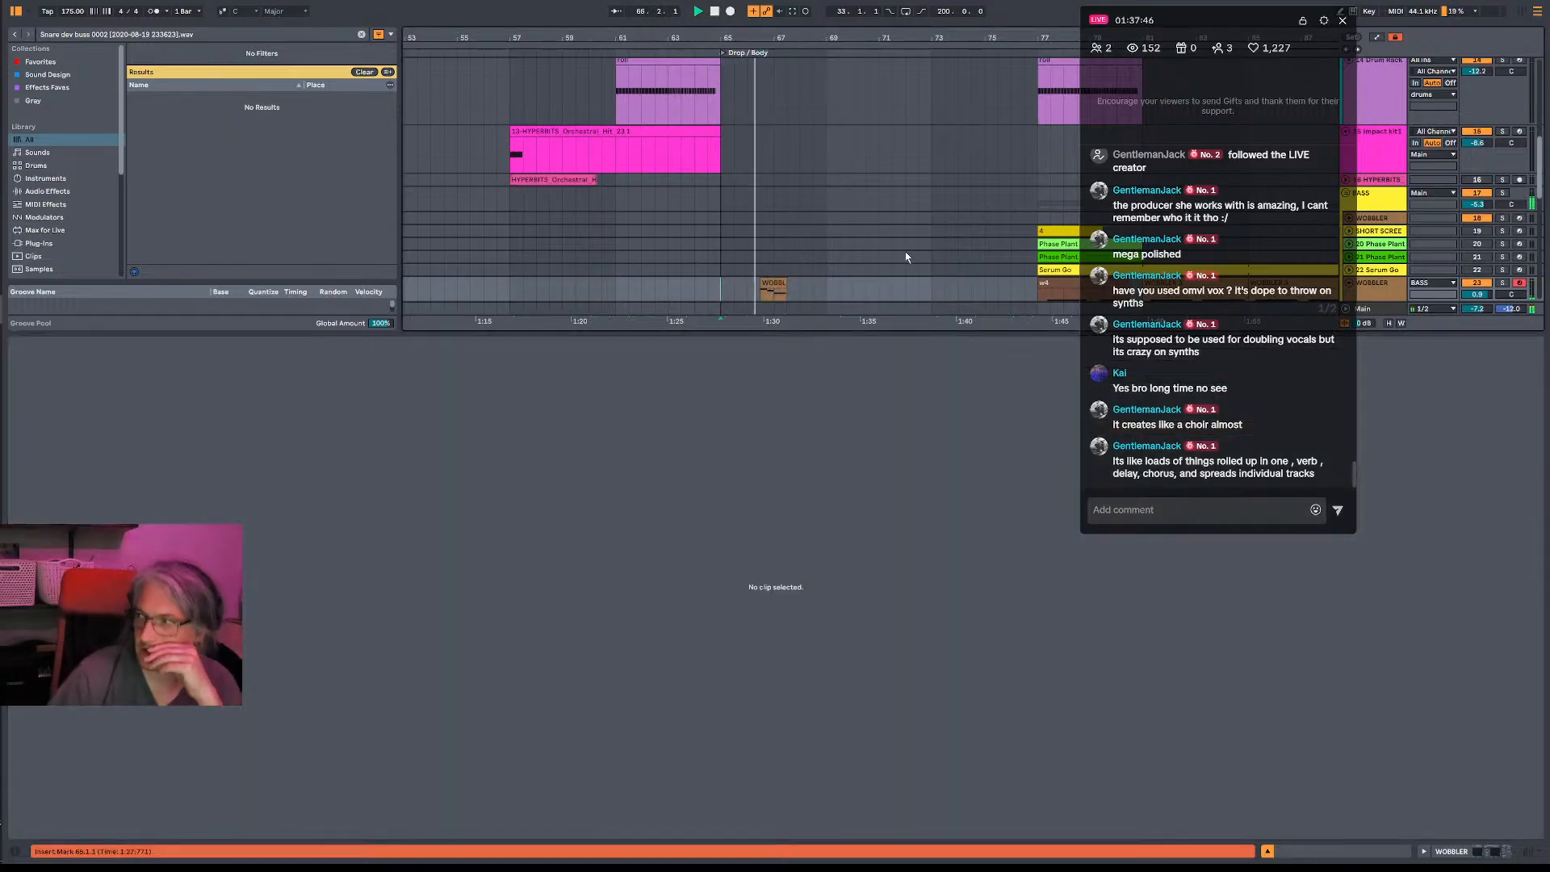
{"action": "scroll", "coordinate": [913, 244], "scroll_direction": "down", "scroll_amount": 2}
{"action": "scroll", "coordinate": [667, 244], "scroll_direction": "down", "scroll_amount": 1}
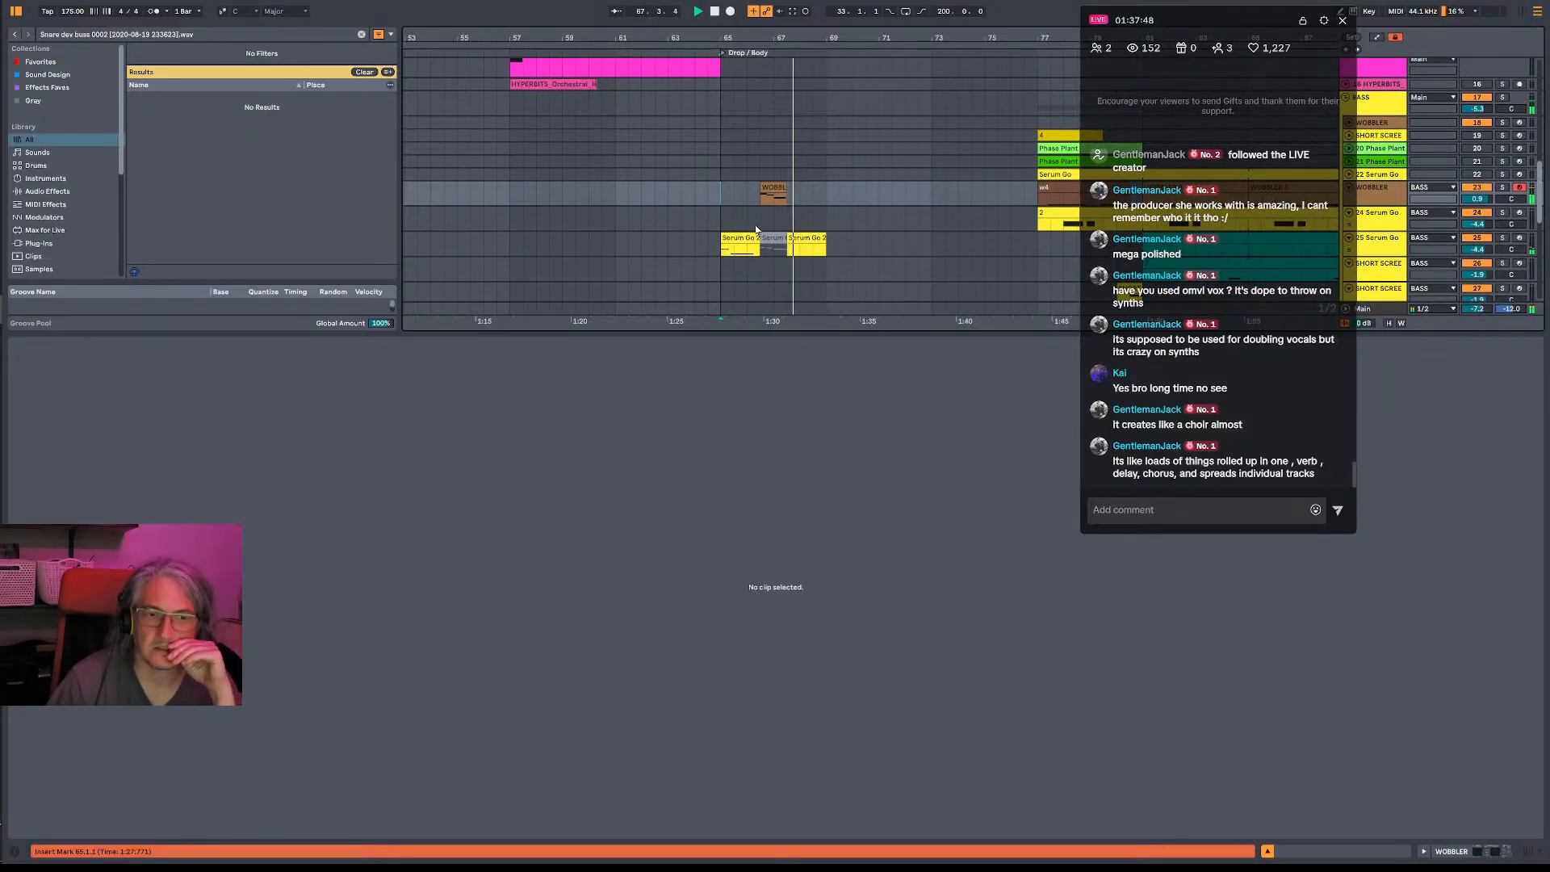
{"action": "scroll", "coordinate": [883, 244], "scroll_direction": "down", "scroll_amount": 1}
{"action": "scroll", "coordinate": [864, 241], "scroll_direction": "down", "scroll_amount": 2}
{"action": "key", "text": "space"}
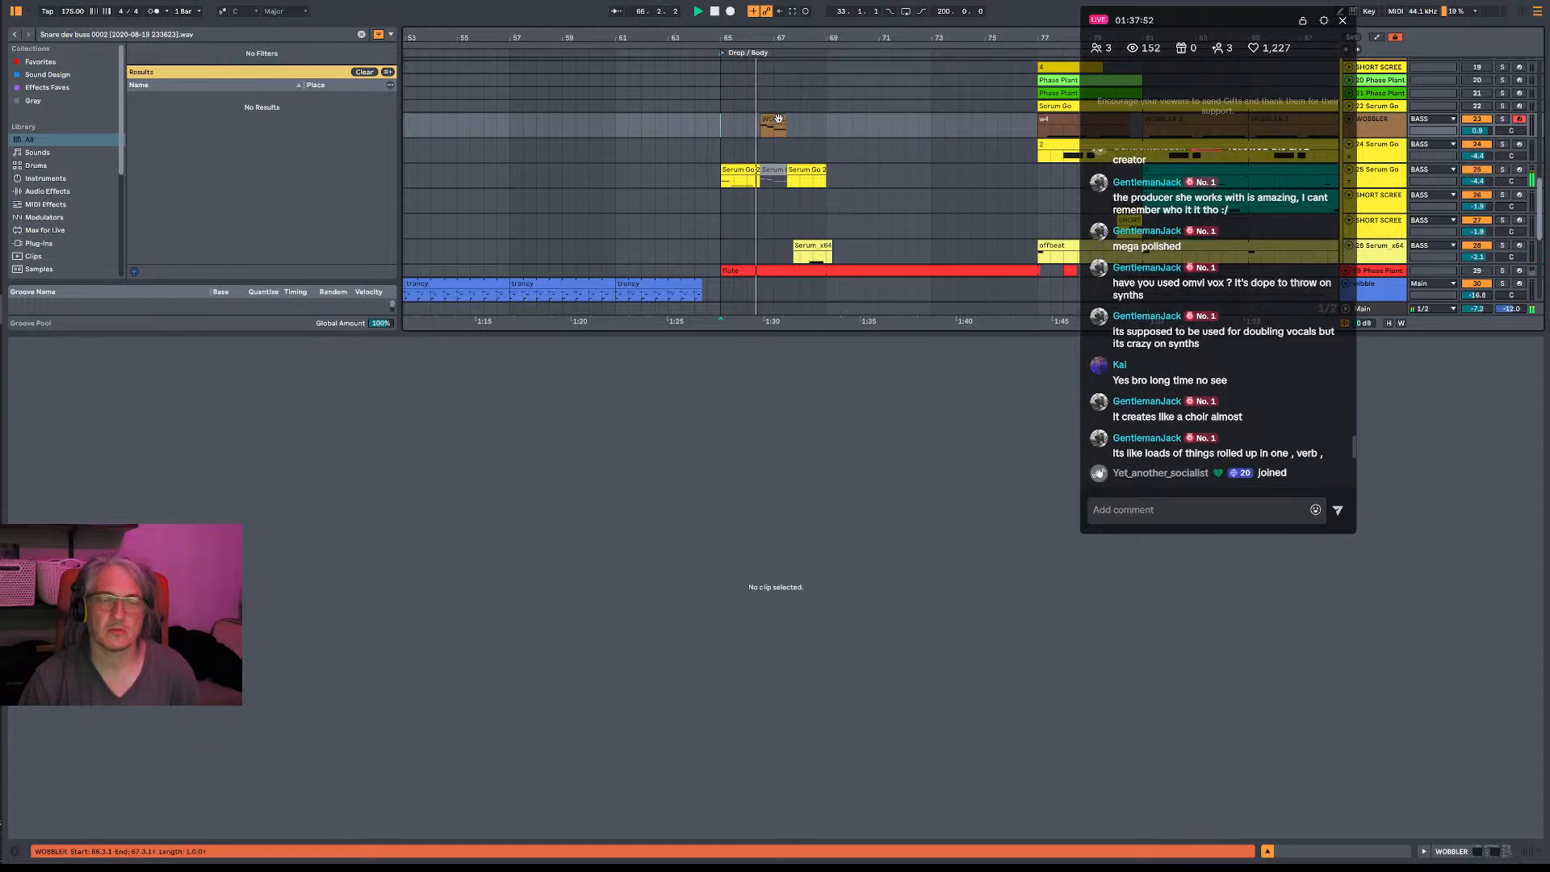
{"action": "left_click", "coordinate": [1521, 169]}
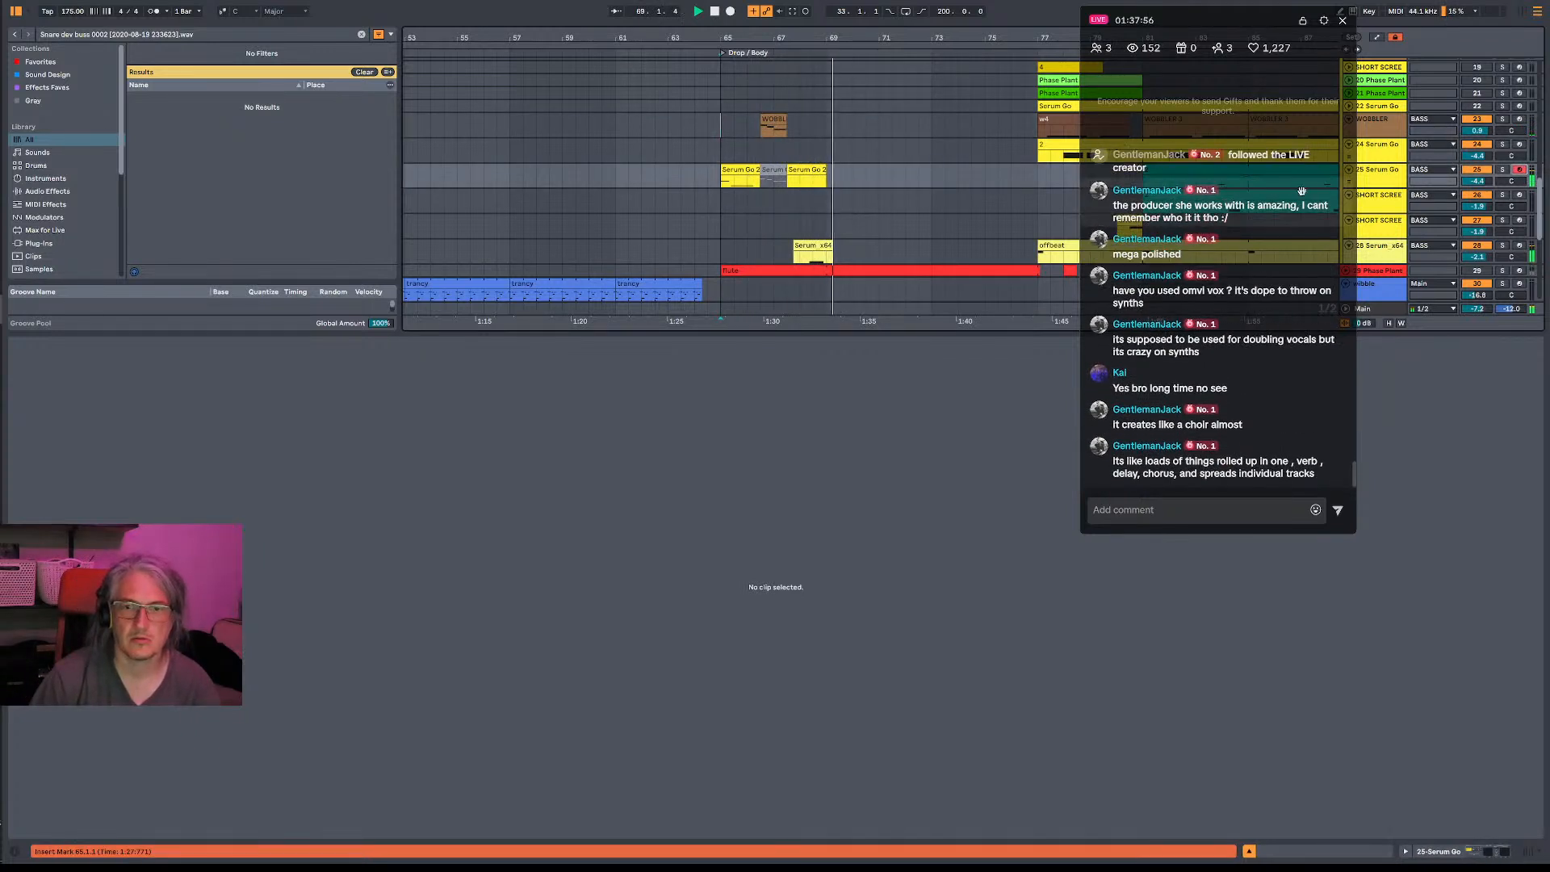
- Open the Serum instrument on the 25-Serum Go track and inspect its modulation matrix and effects during playback
{"action": "key", "text": "space"}
{"action": "key", "text": "space"}
{"action": "double_click", "coordinate": [1384, 170]}
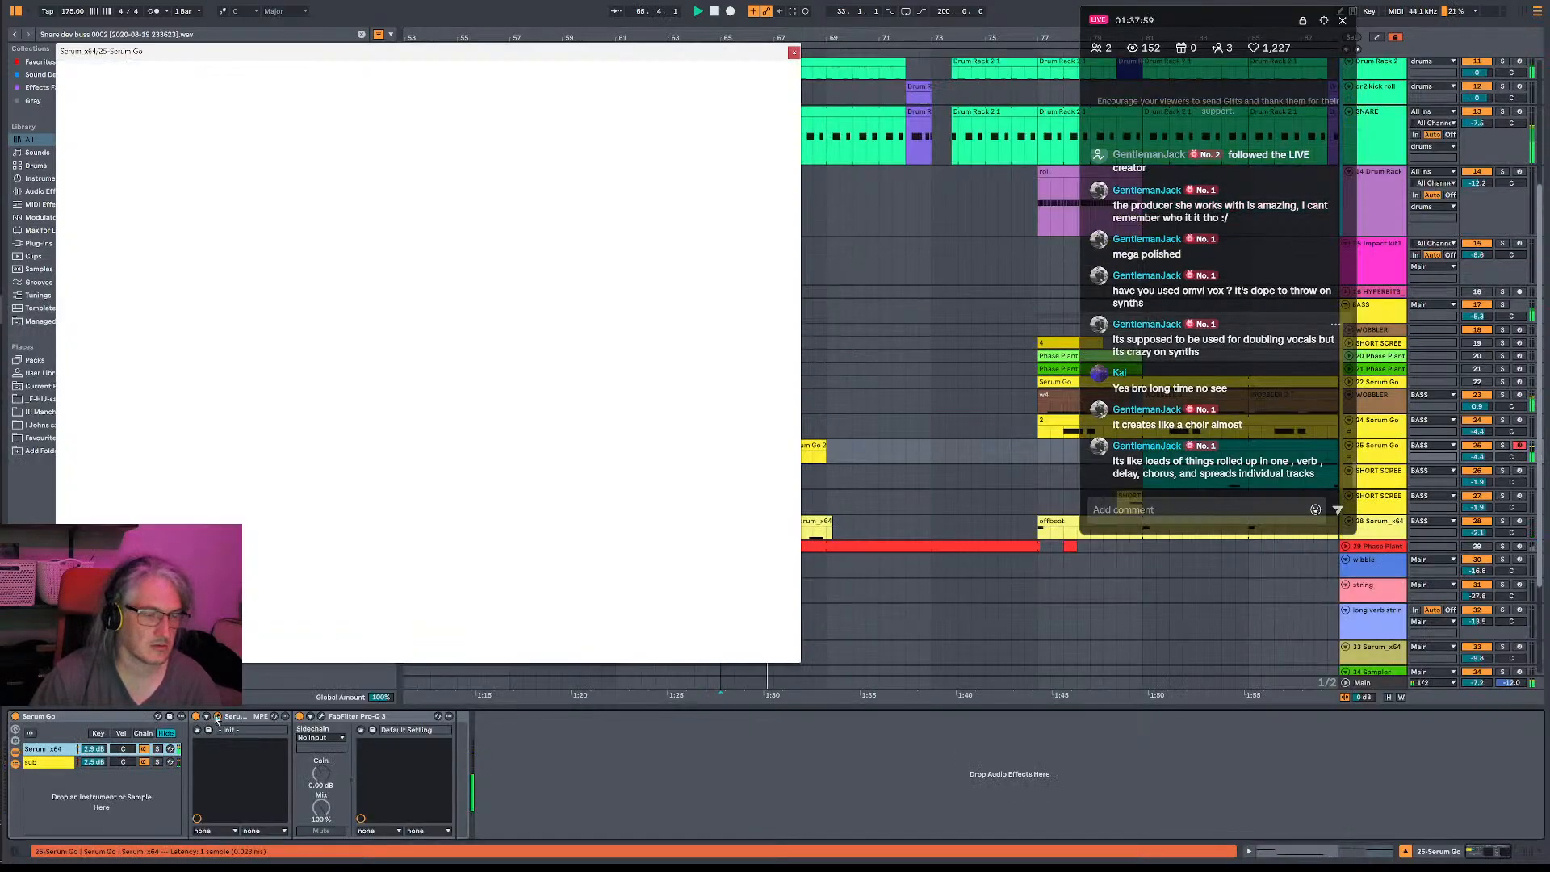
{"action": "left_click", "coordinate": [218, 716]}
{"action": "left_click", "coordinate": [322, 90]}
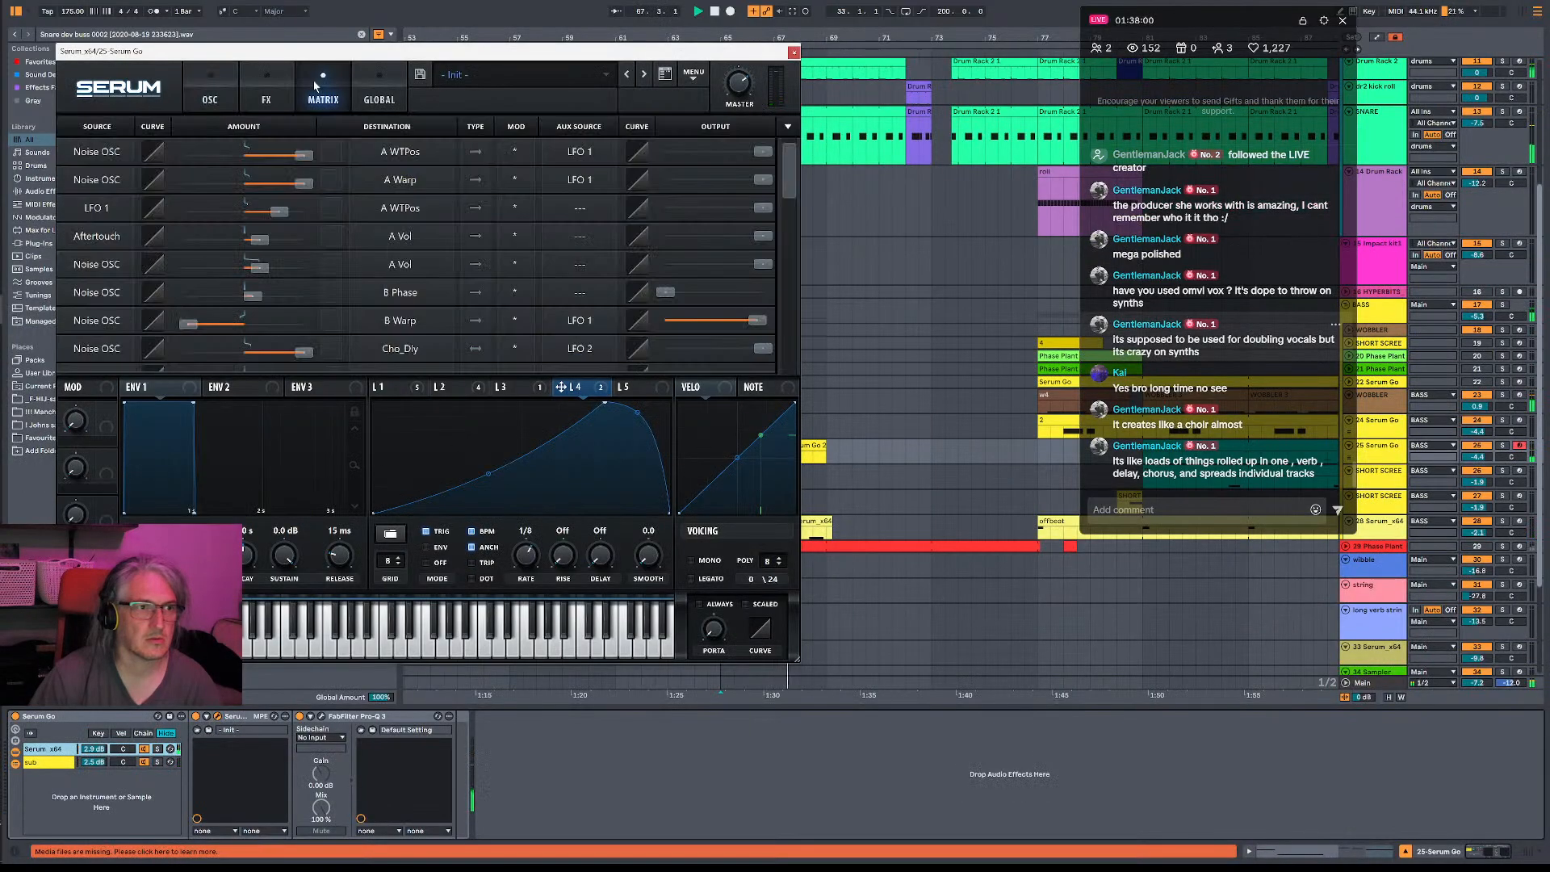
{"action": "left_click", "coordinate": [266, 91]}
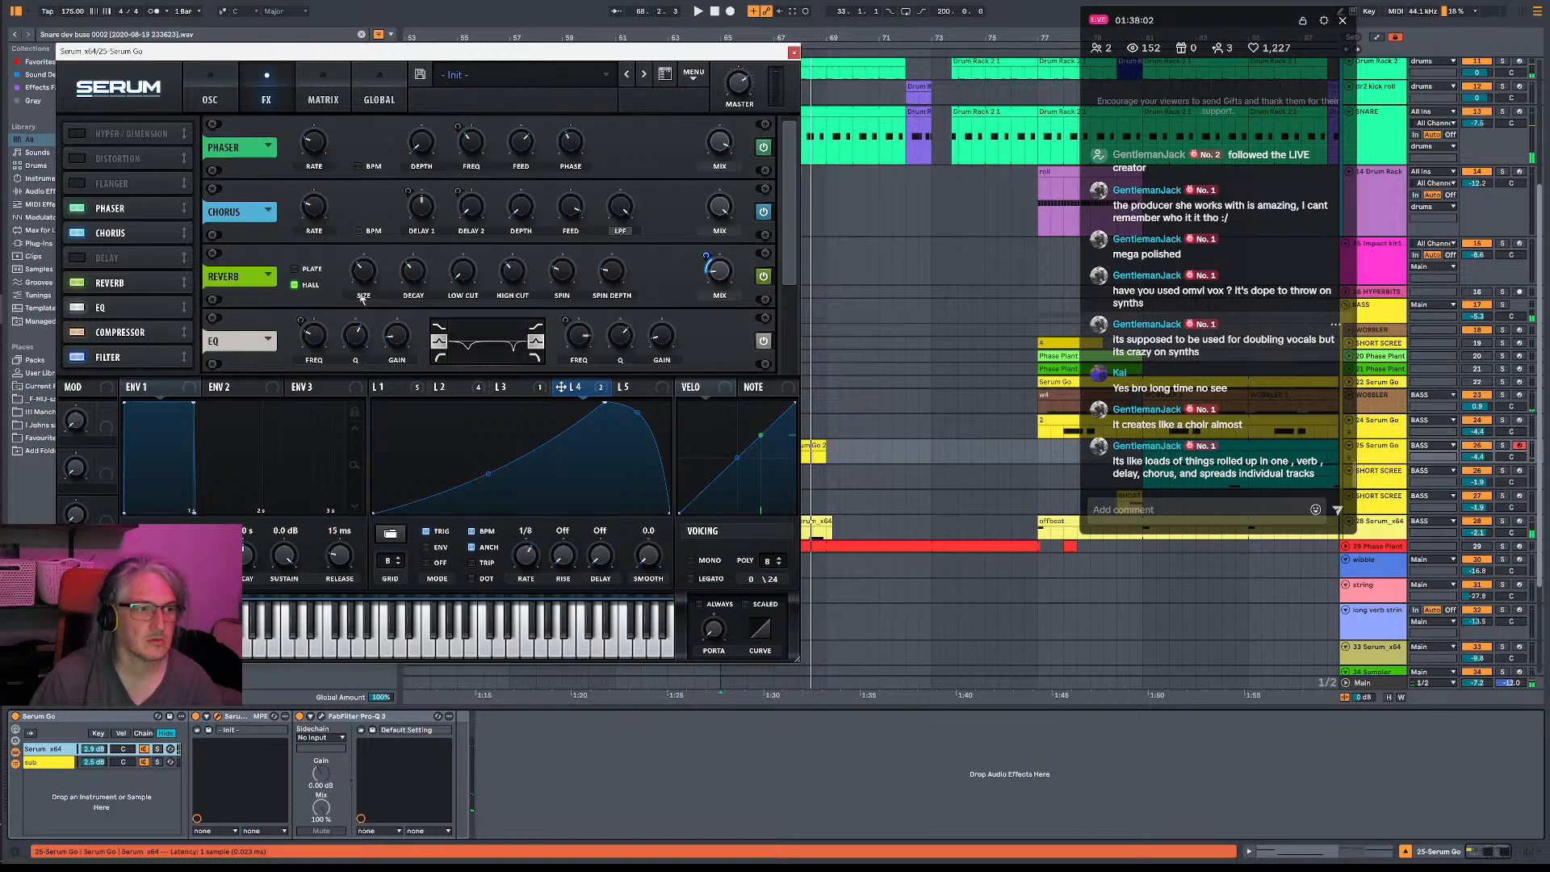
{"action": "key", "text": "space"}
{"action": "mouse_move", "coordinate": [724, 301]}
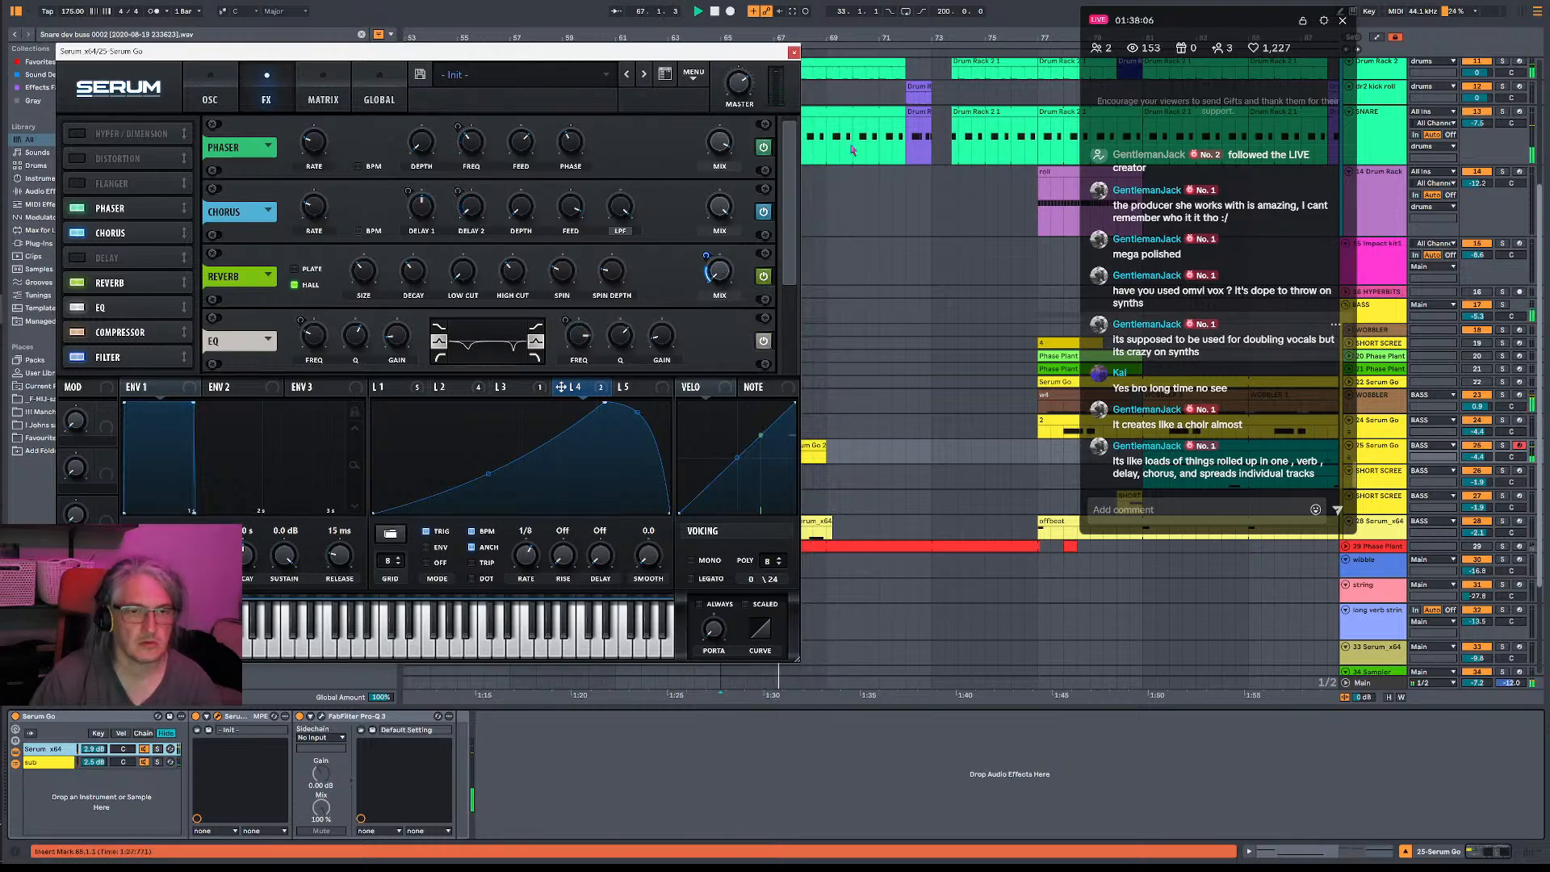
{"action": "left_click", "coordinate": [794, 54]}
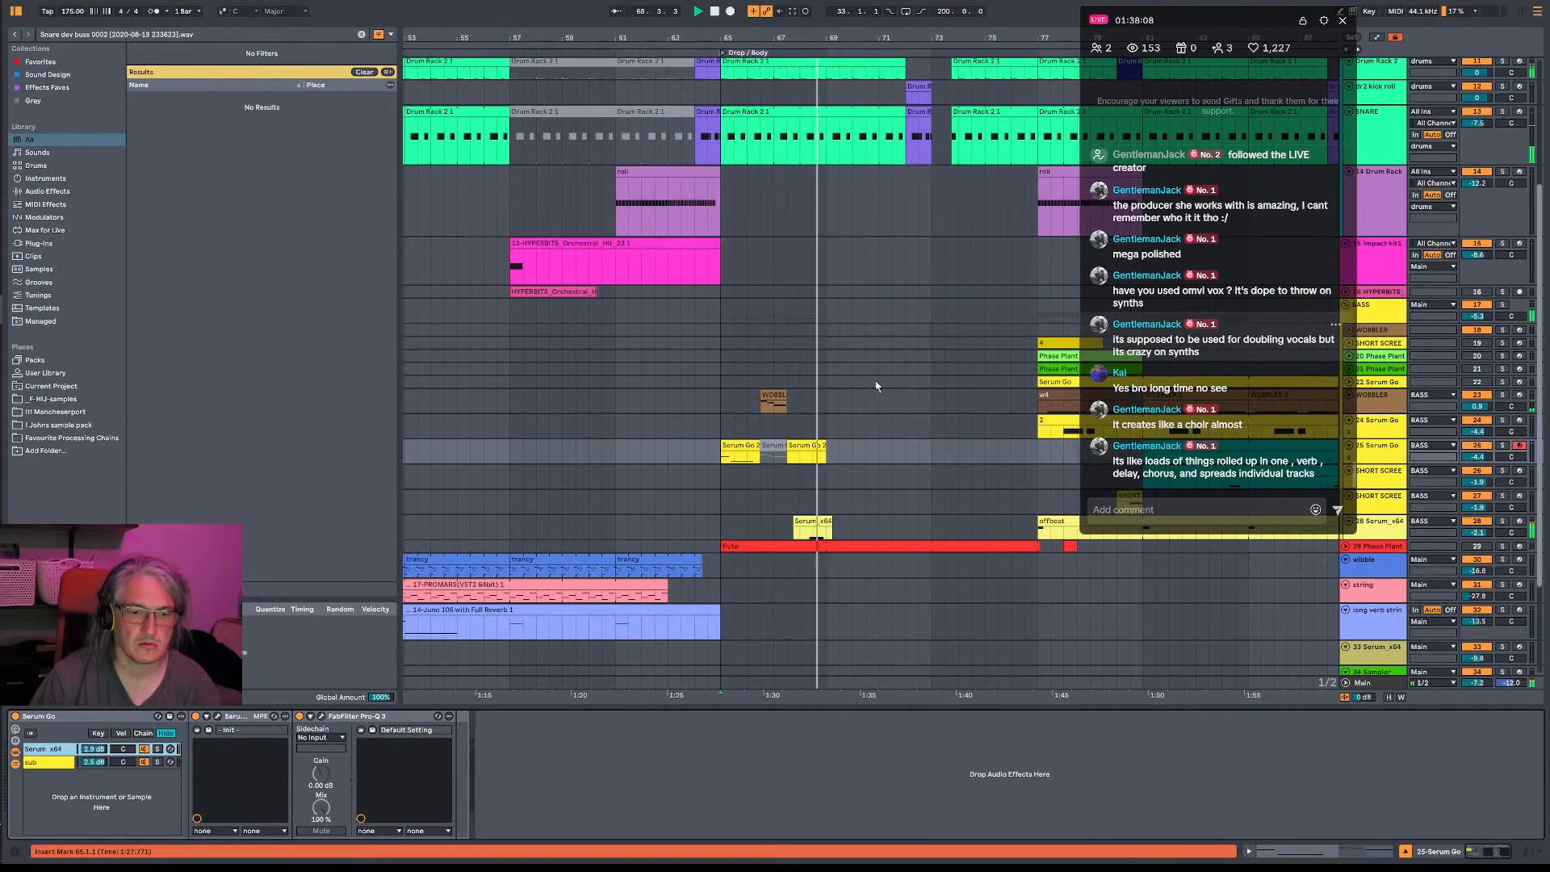
- Trim the end of the Serum_x64 clip back to bar 69
{"action": "left_click", "coordinate": [812, 527]}
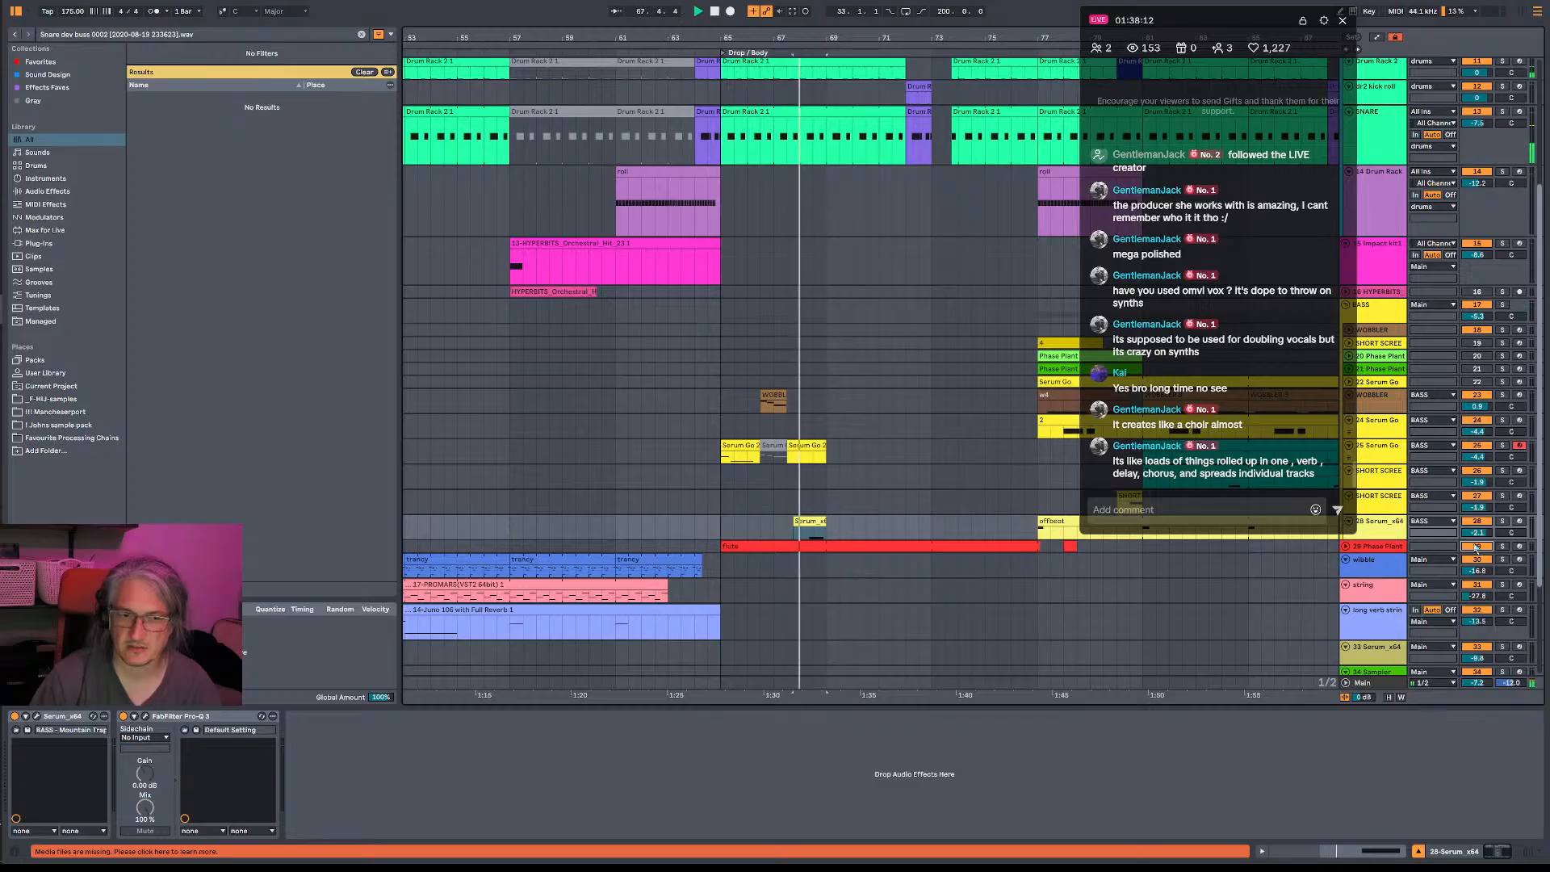
- Solo the 29-Phase Plant track briefly, play it from bar 65, and unfold it to examine its clip's notes
{"action": "left_click", "coordinate": [1504, 548]}
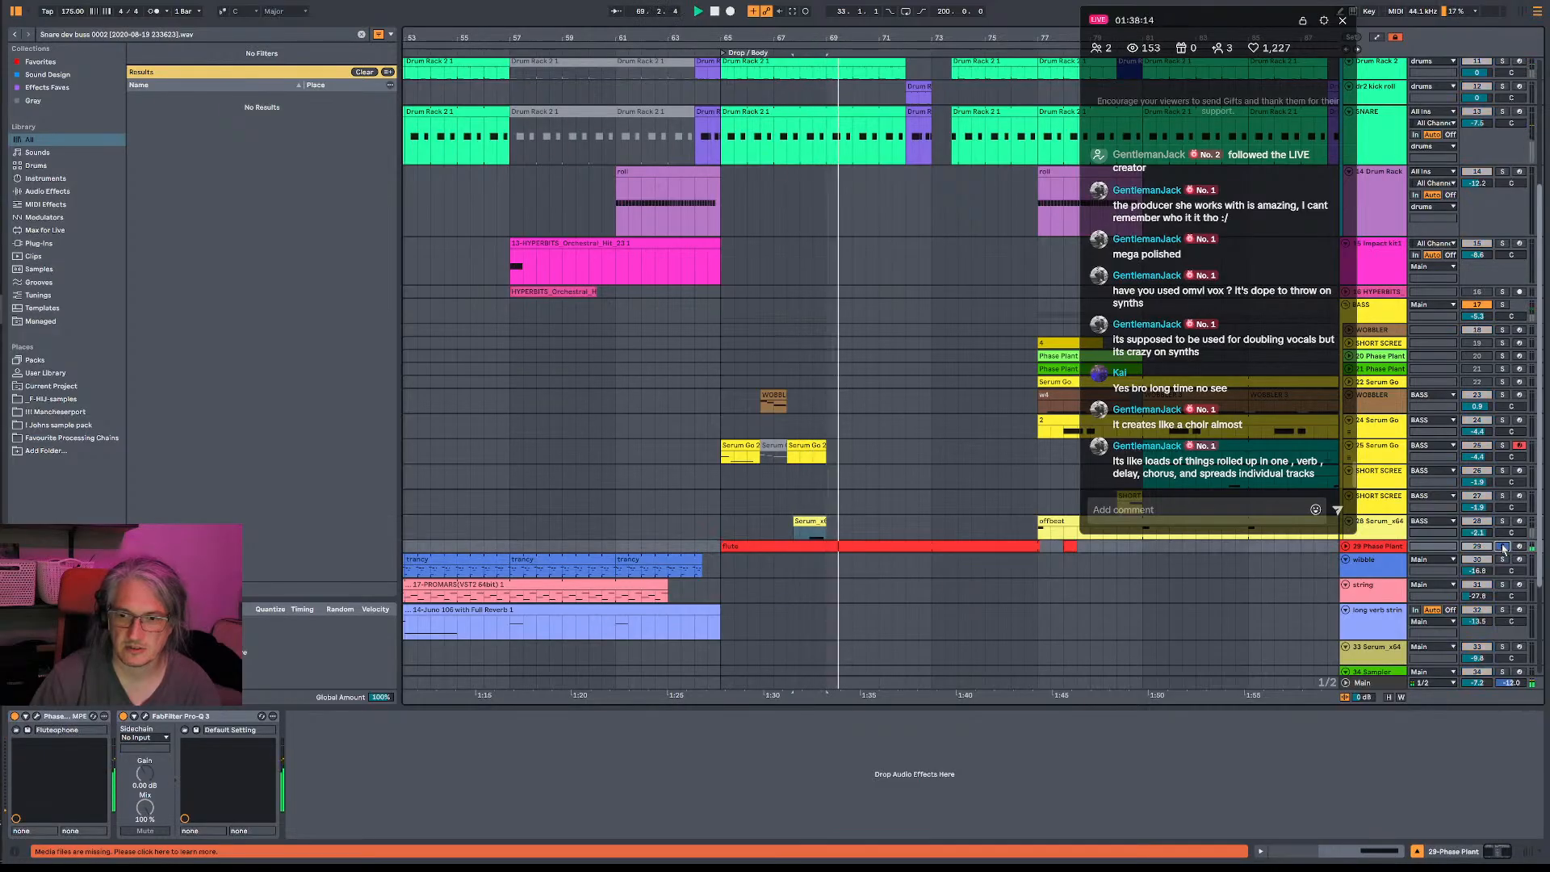
{"action": "left_click", "coordinate": [727, 556]}
{"action": "left_click", "coordinate": [727, 548]}
{"action": "key", "text": "space"}
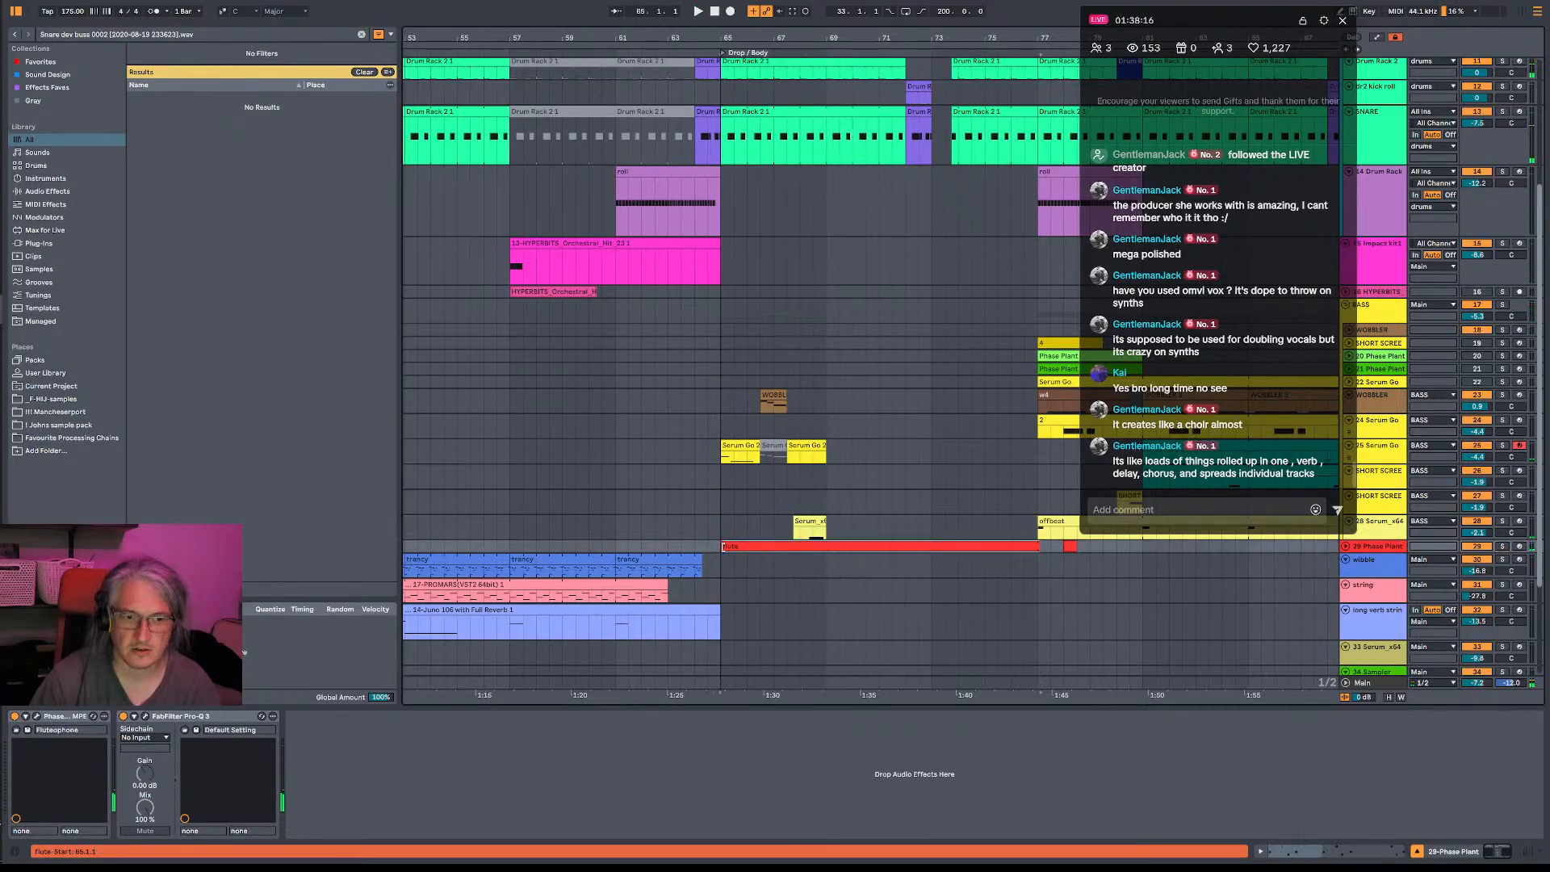
{"action": "left_click", "coordinate": [1346, 547]}
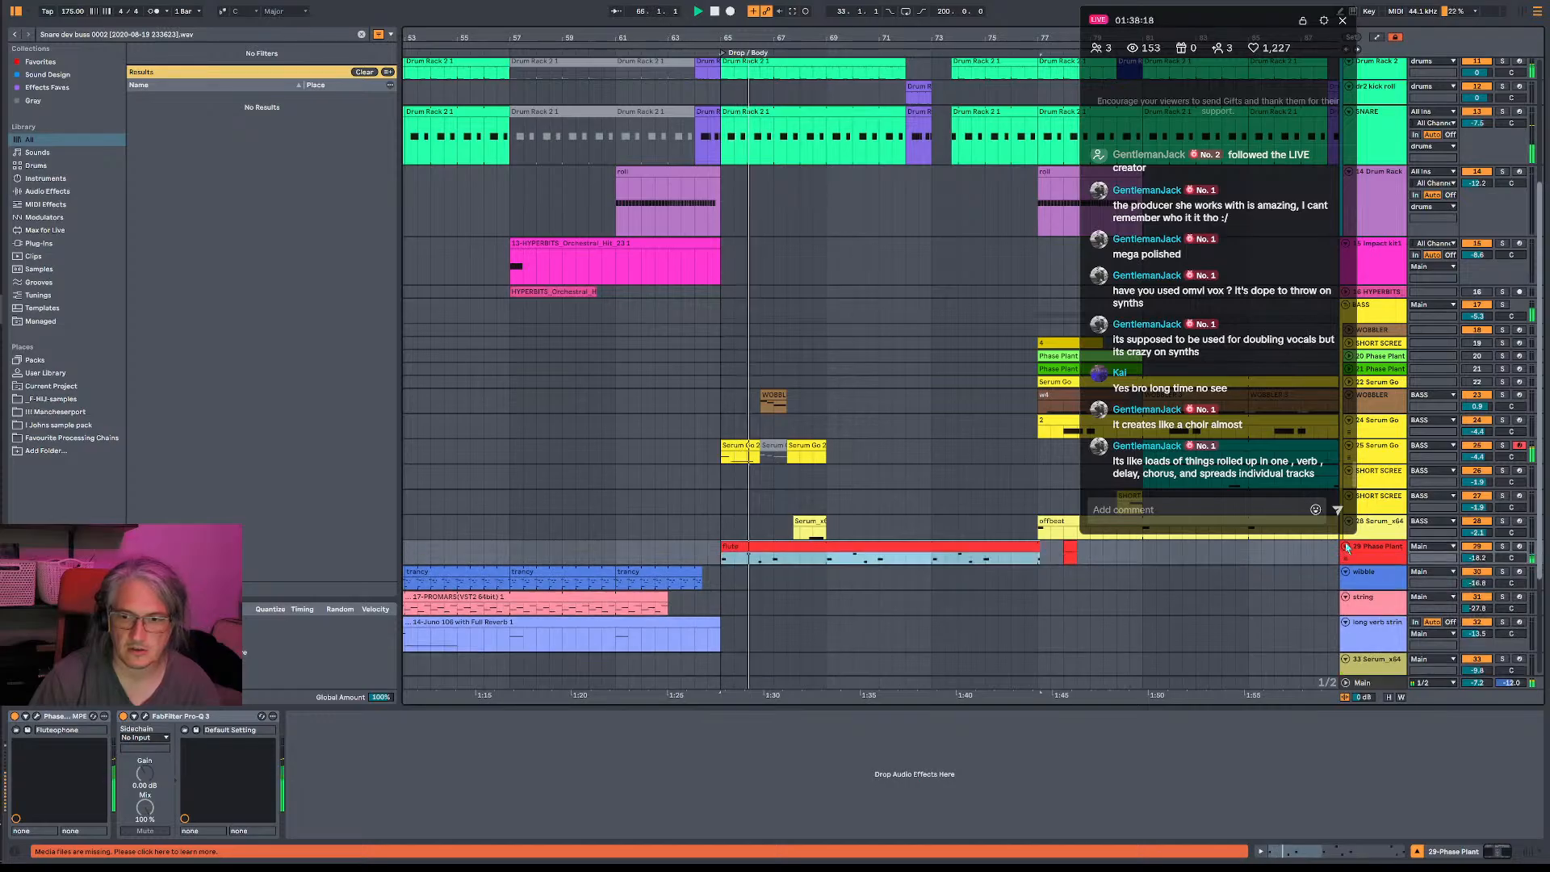
{"action": "double_click", "coordinate": [796, 547]}
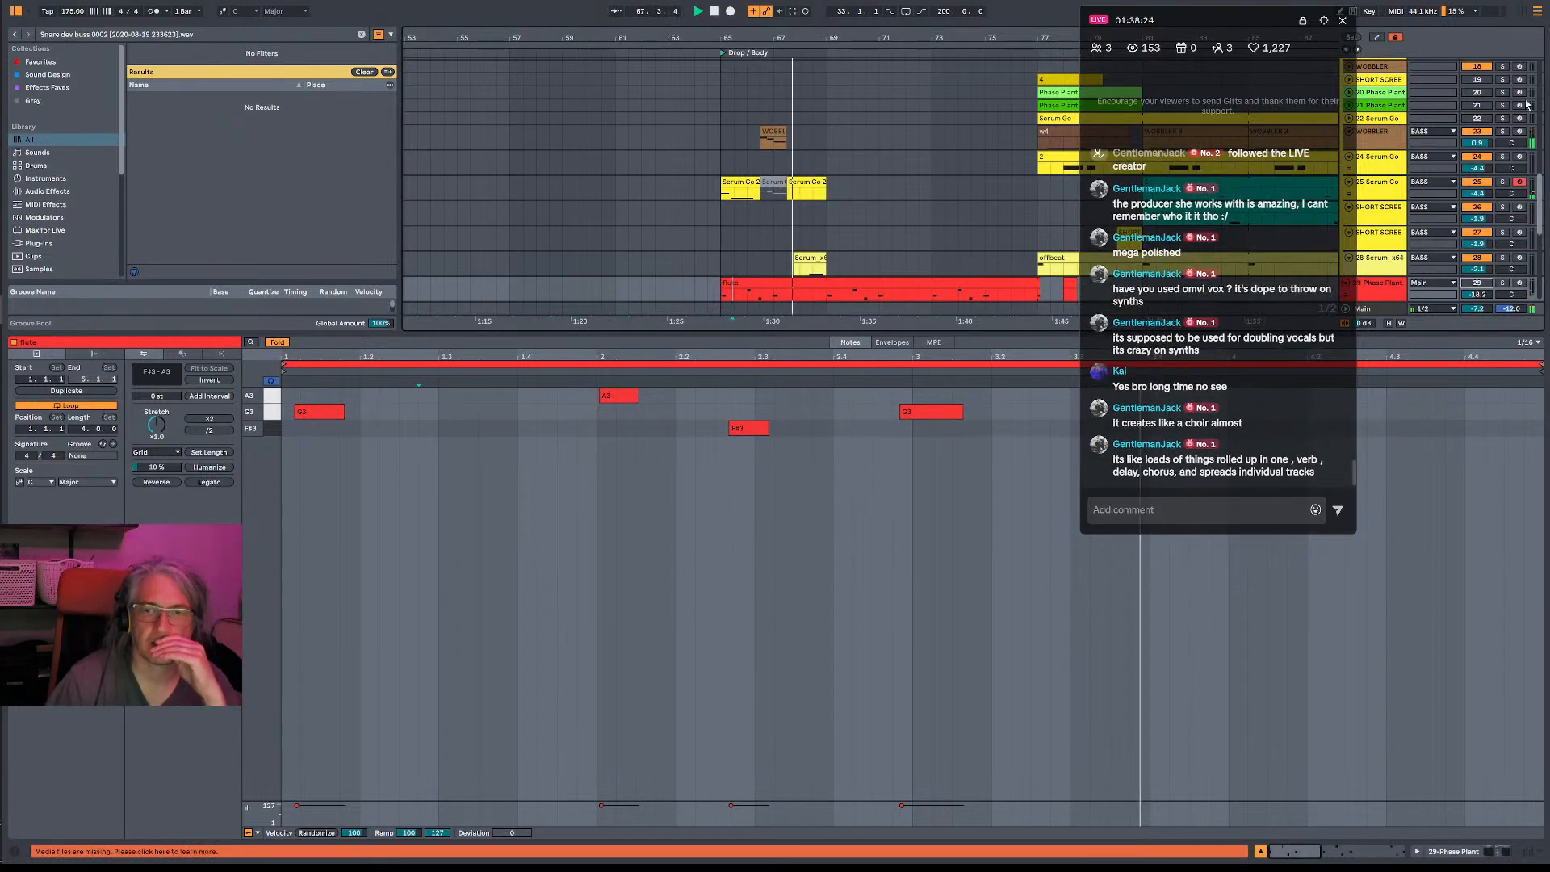
- Arm the 19-SHORT SCREECH track and audition its sound live against the drop
{"action": "left_click", "coordinate": [1471, 80]}
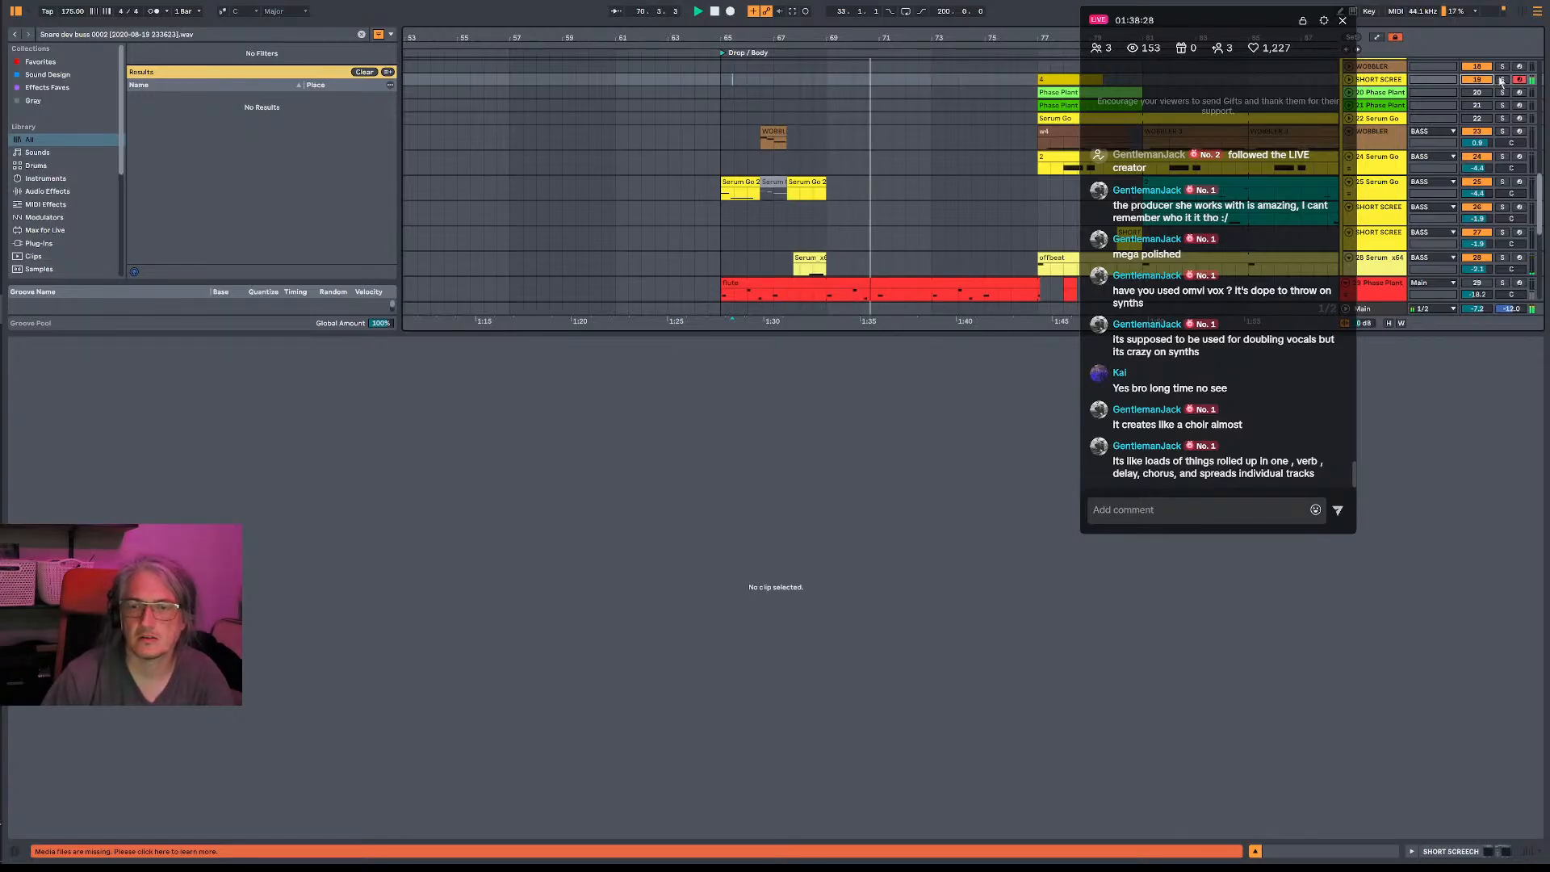
{"action": "key", "text": "space"}
{"action": "key", "text": "space"}
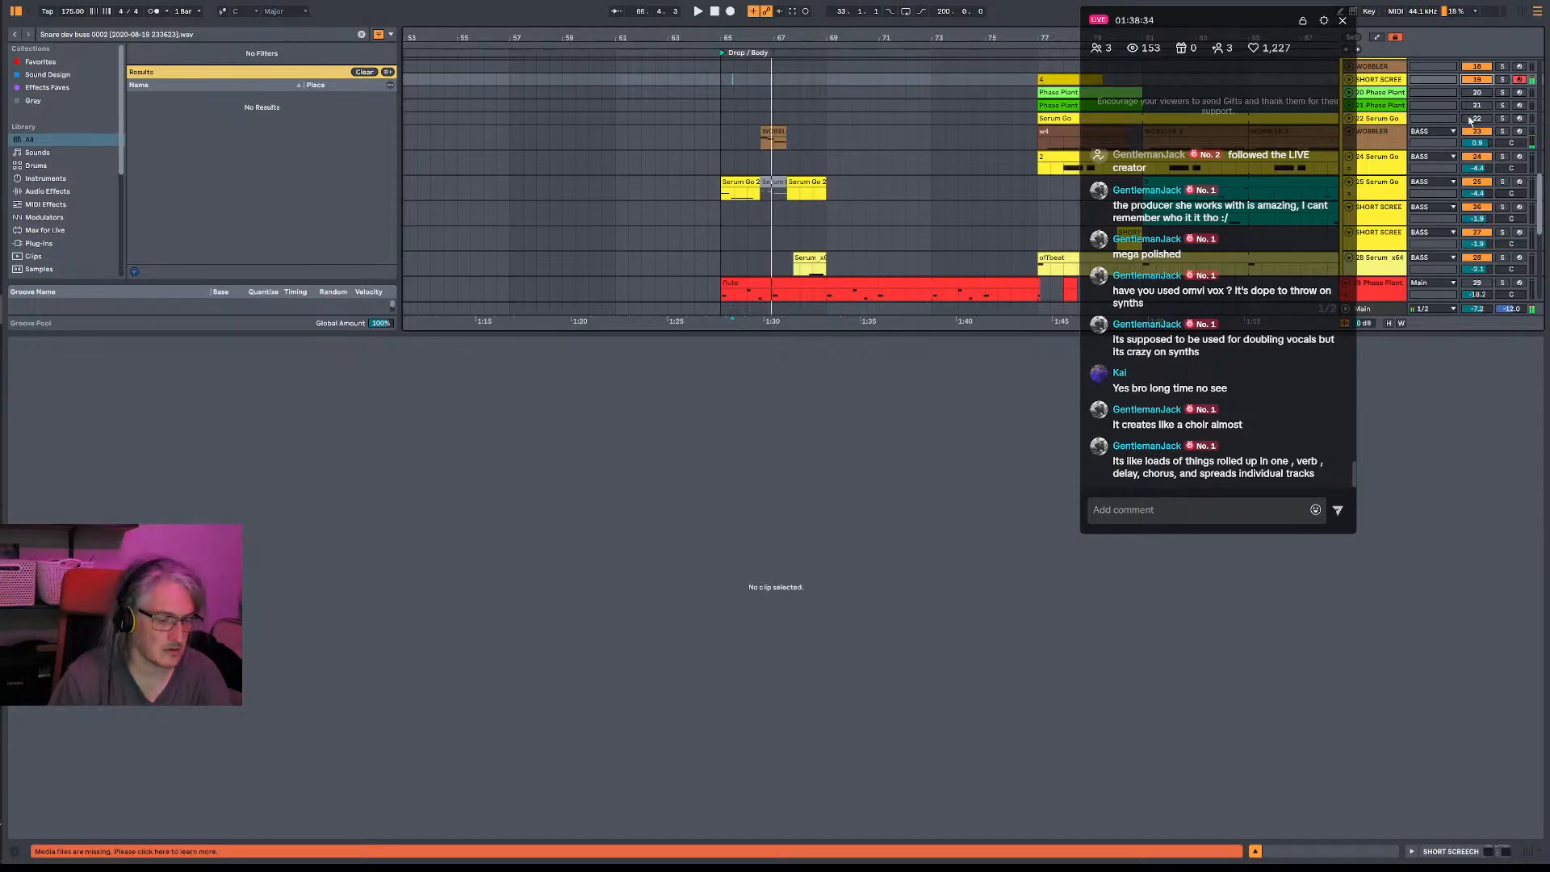
{"action": "key", "text": "space"}
{"action": "key", "text": "space"}
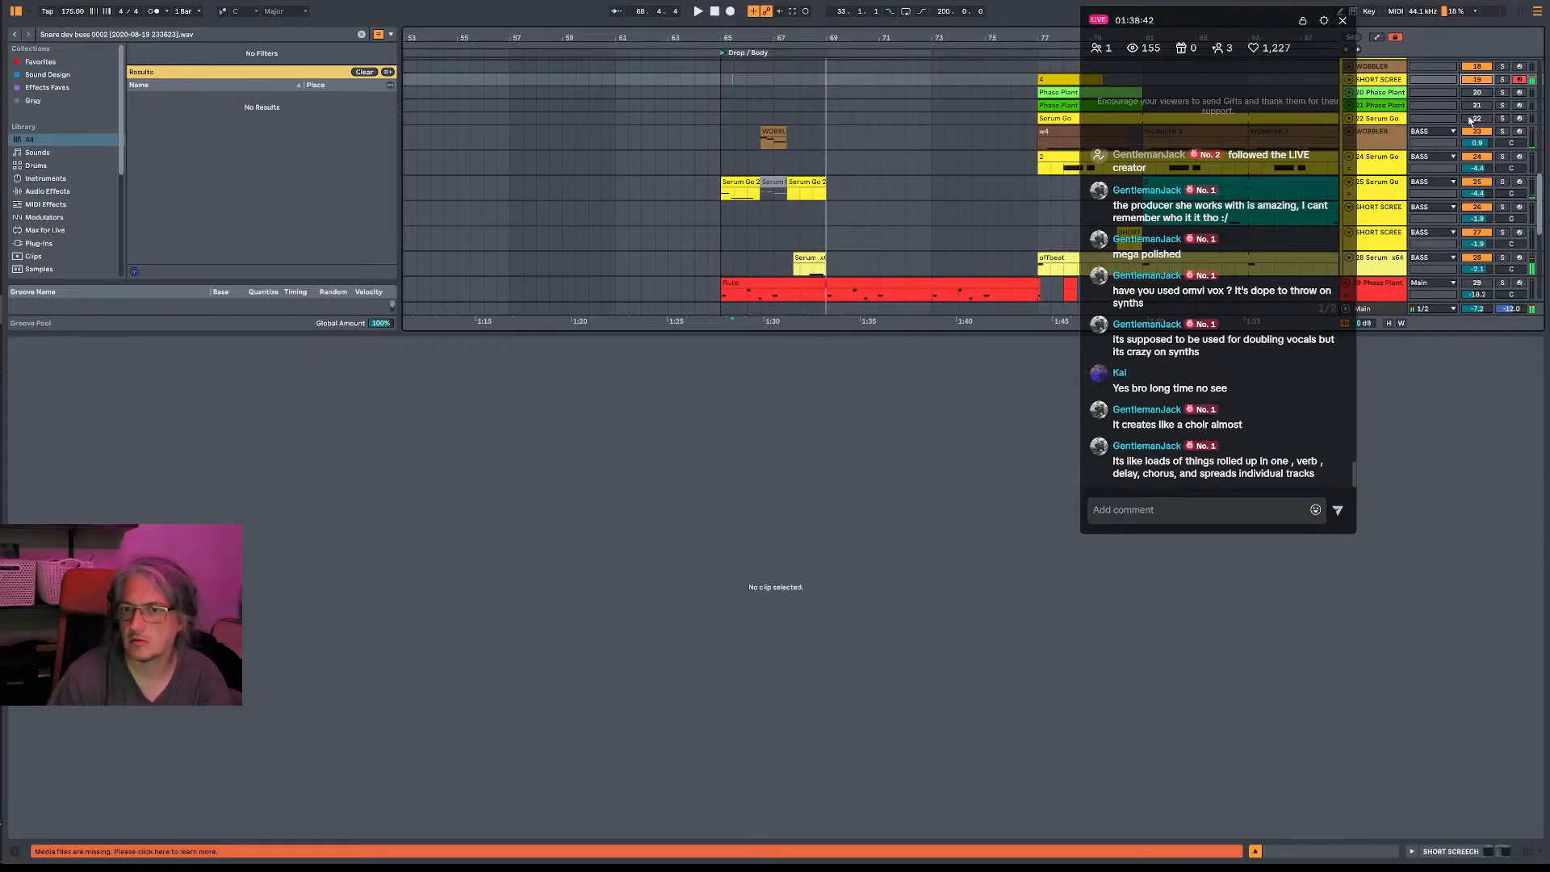
- Audition SHORT SCREECH tracks 26 and 27 and WOBBLER track 18 by arming each in turn, and re-arm 19-SHORT SCREECH
{"action": "left_click", "coordinate": [1502, 207]}
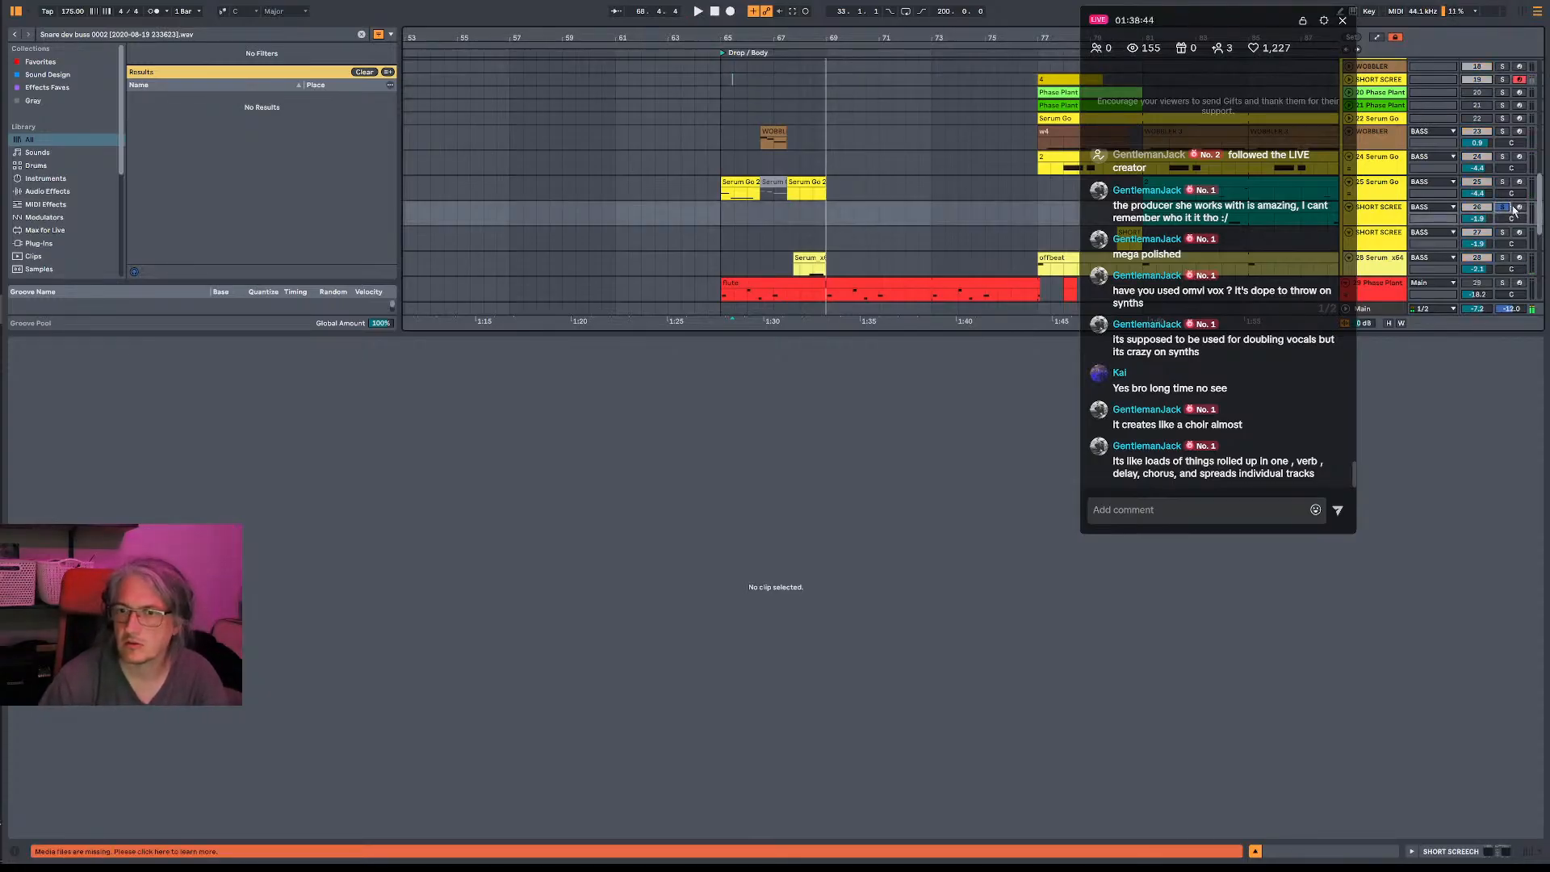
{"action": "key", "text": "space"}
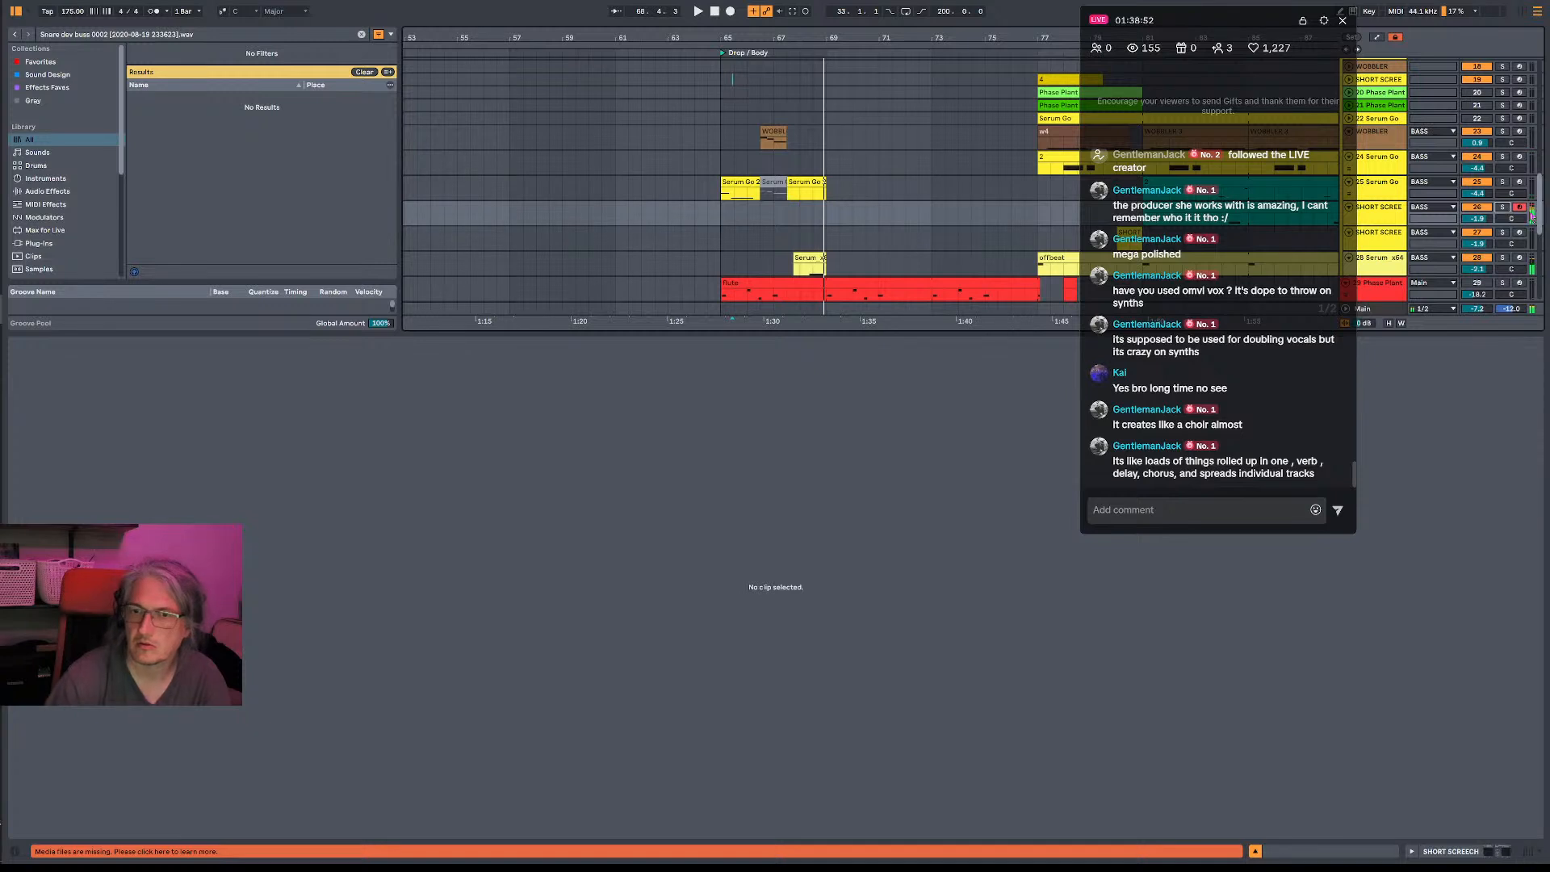
{"action": "left_click", "coordinate": [1521, 232]}
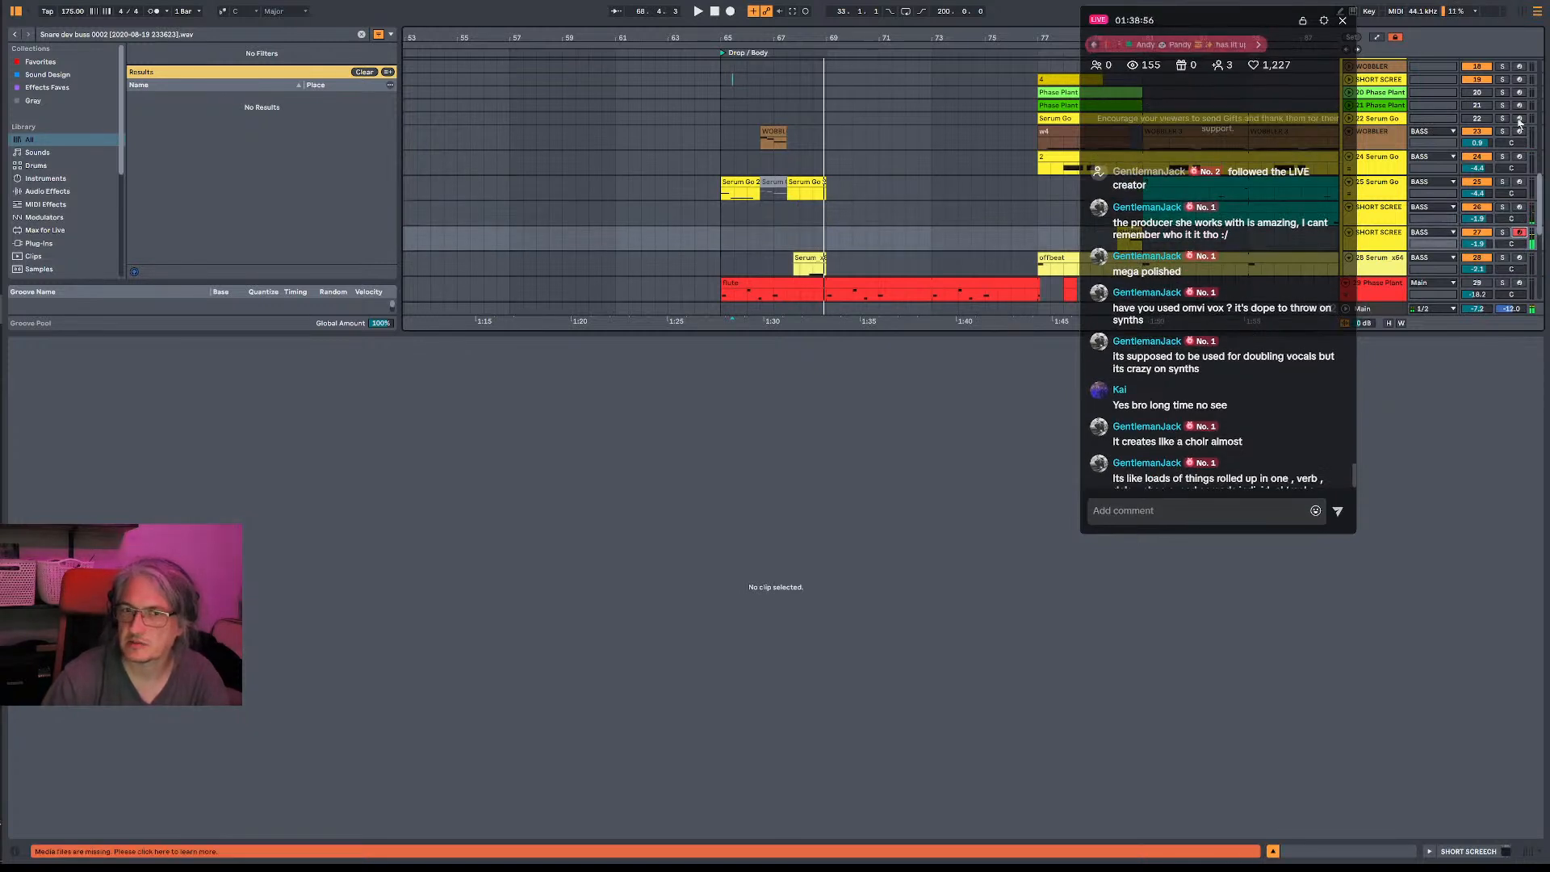
{"action": "left_click", "coordinate": [1518, 68]}
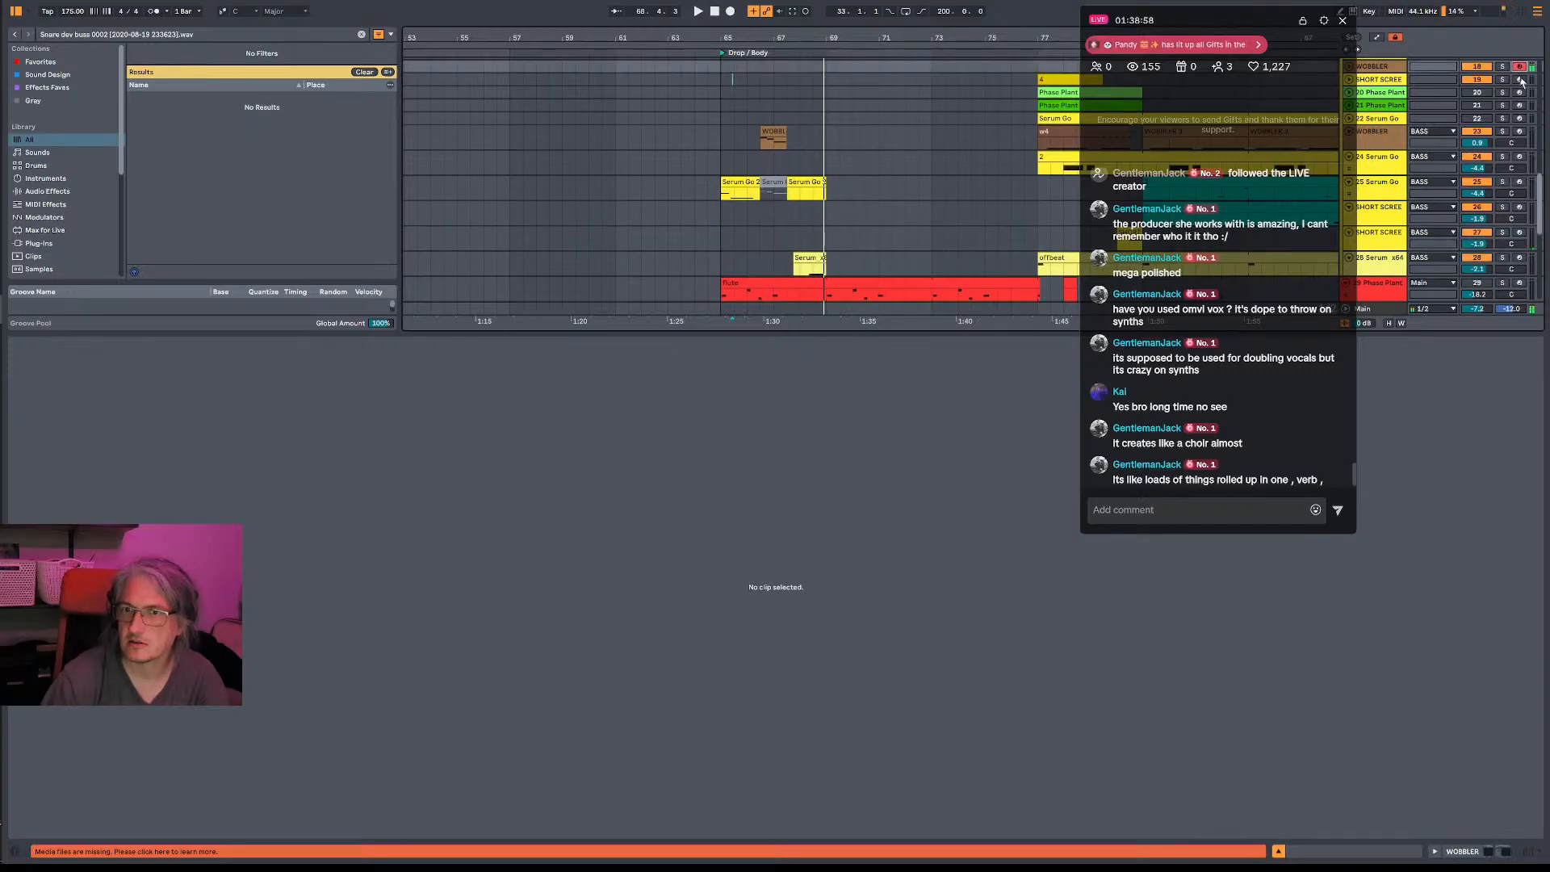
{"action": "left_click", "coordinate": [1520, 80]}
{"action": "key", "text": "space"}
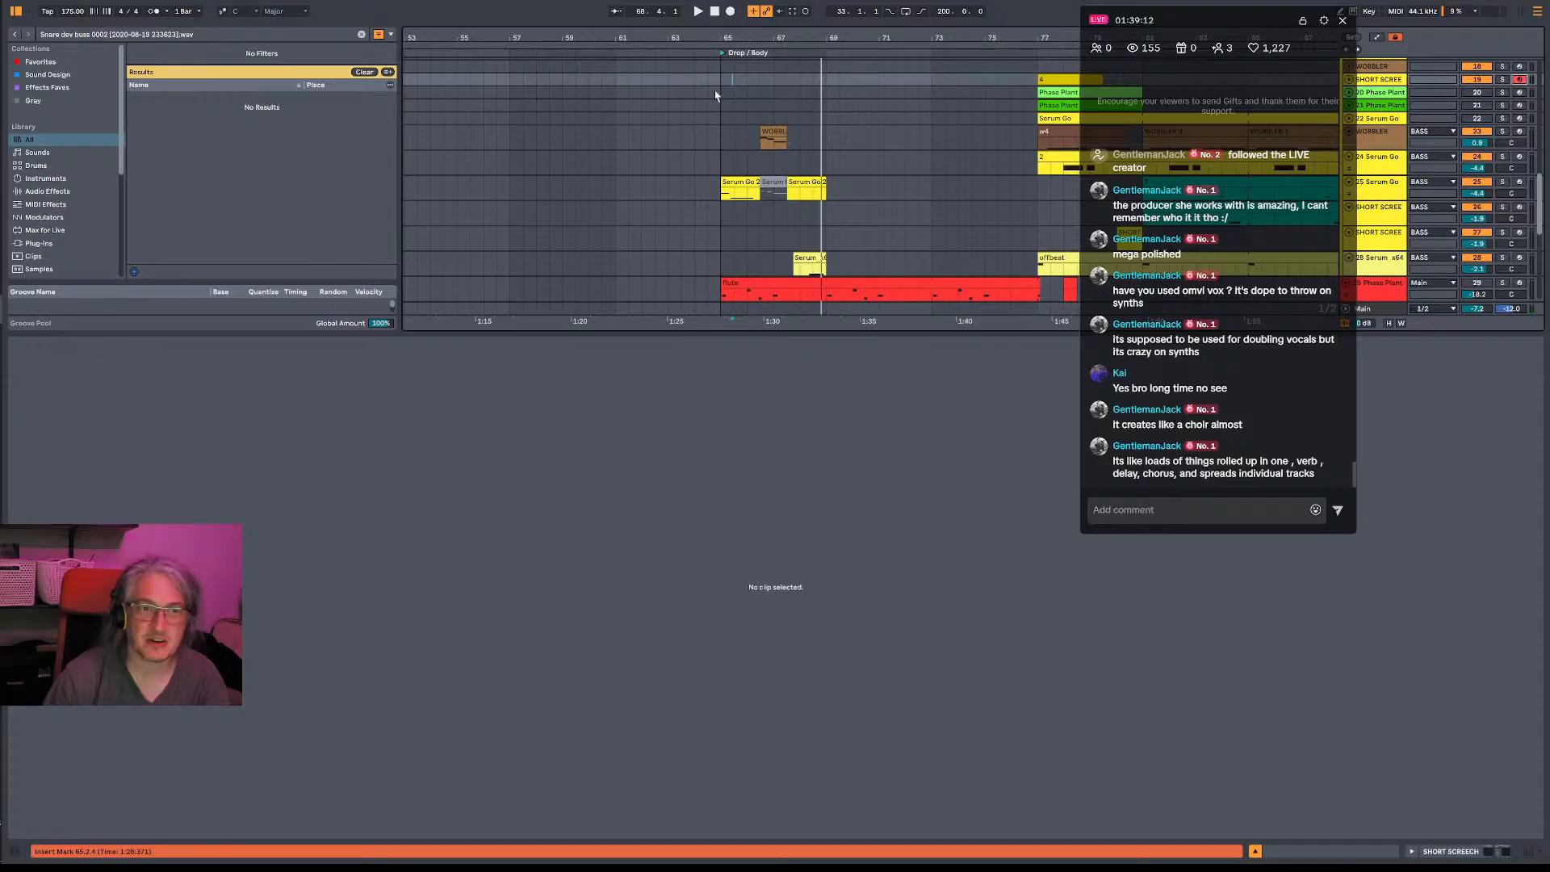
- Play back the drop's bass clips from 67.3.1 to check the spot for a fill
{"action": "left_click_drag", "start_coordinate": [794, 38], "coordinate": [814, 92]}
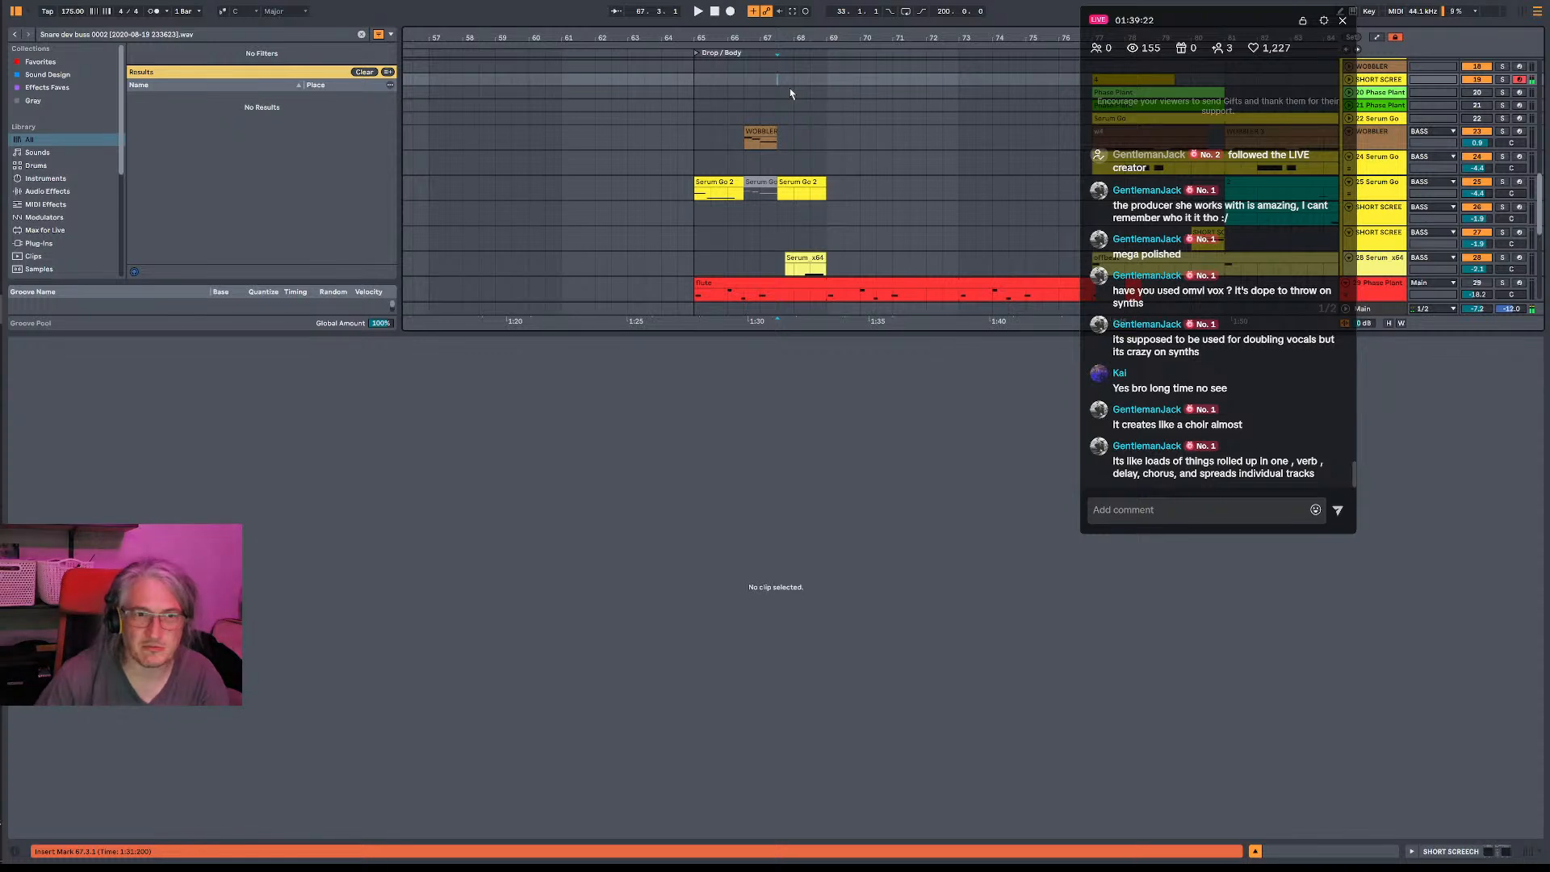
{"action": "left_click_drag", "start_coordinate": [785, 40], "coordinate": [738, 73]}
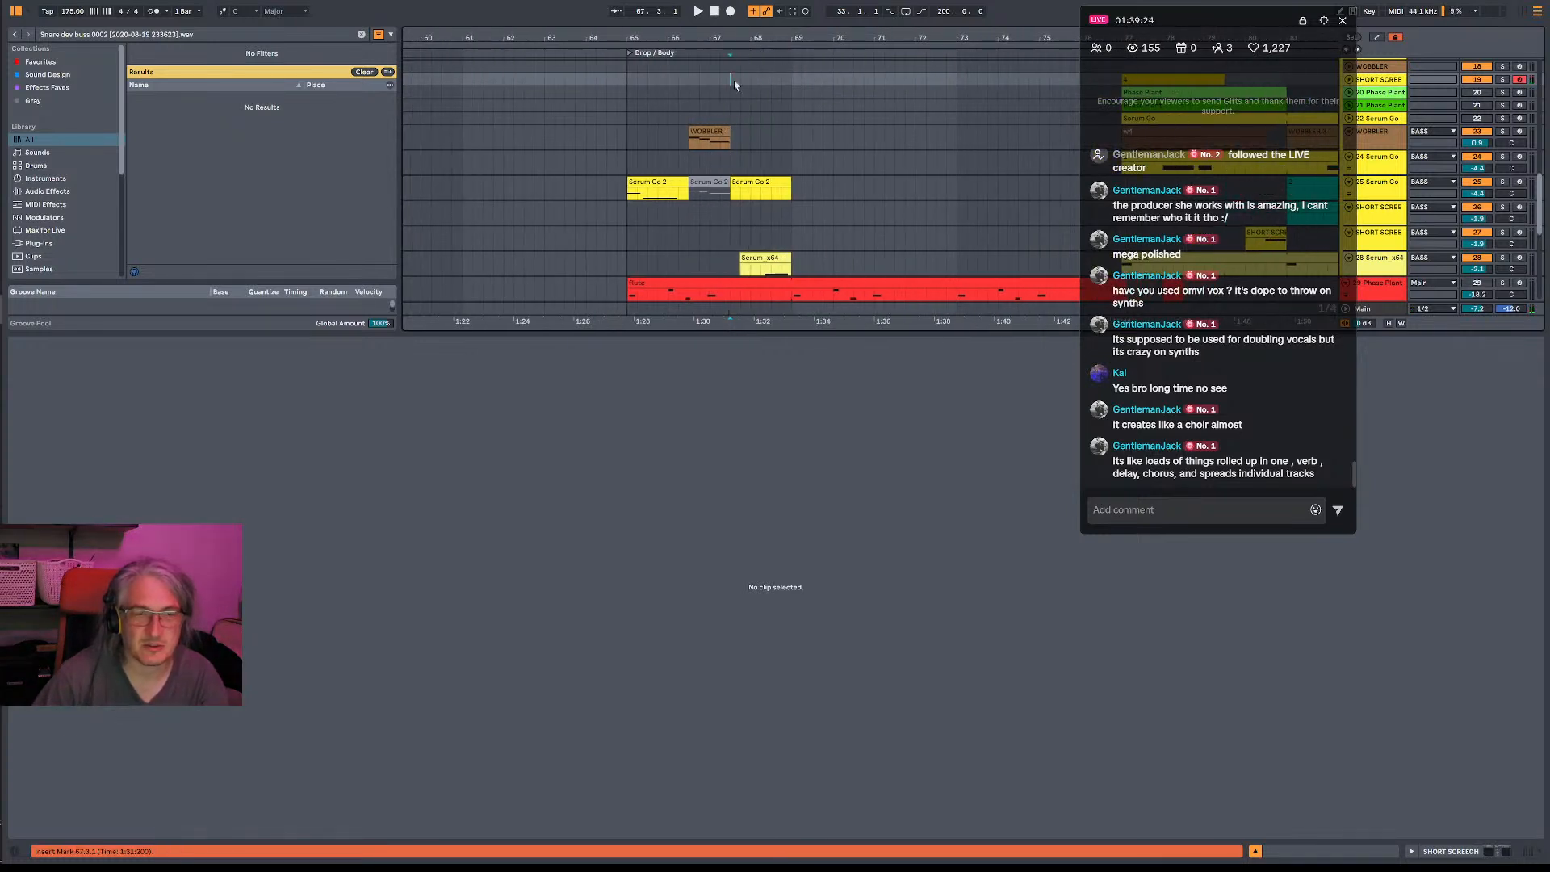
{"action": "left_click", "coordinate": [725, 184]}
{"action": "left_click", "coordinate": [733, 173]}
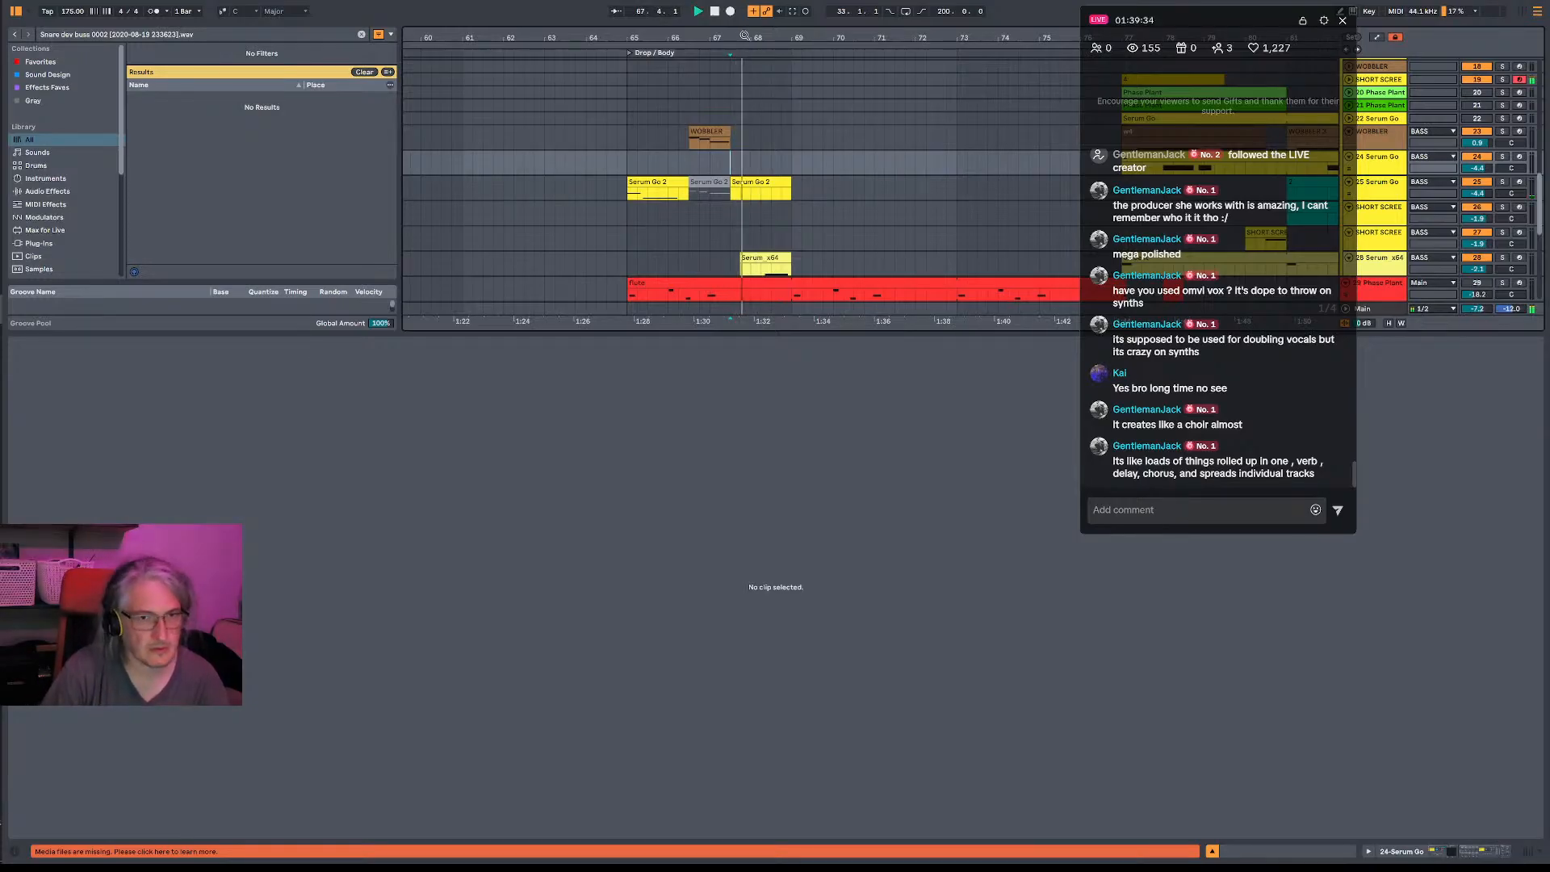
{"action": "left_click", "coordinate": [744, 37]}
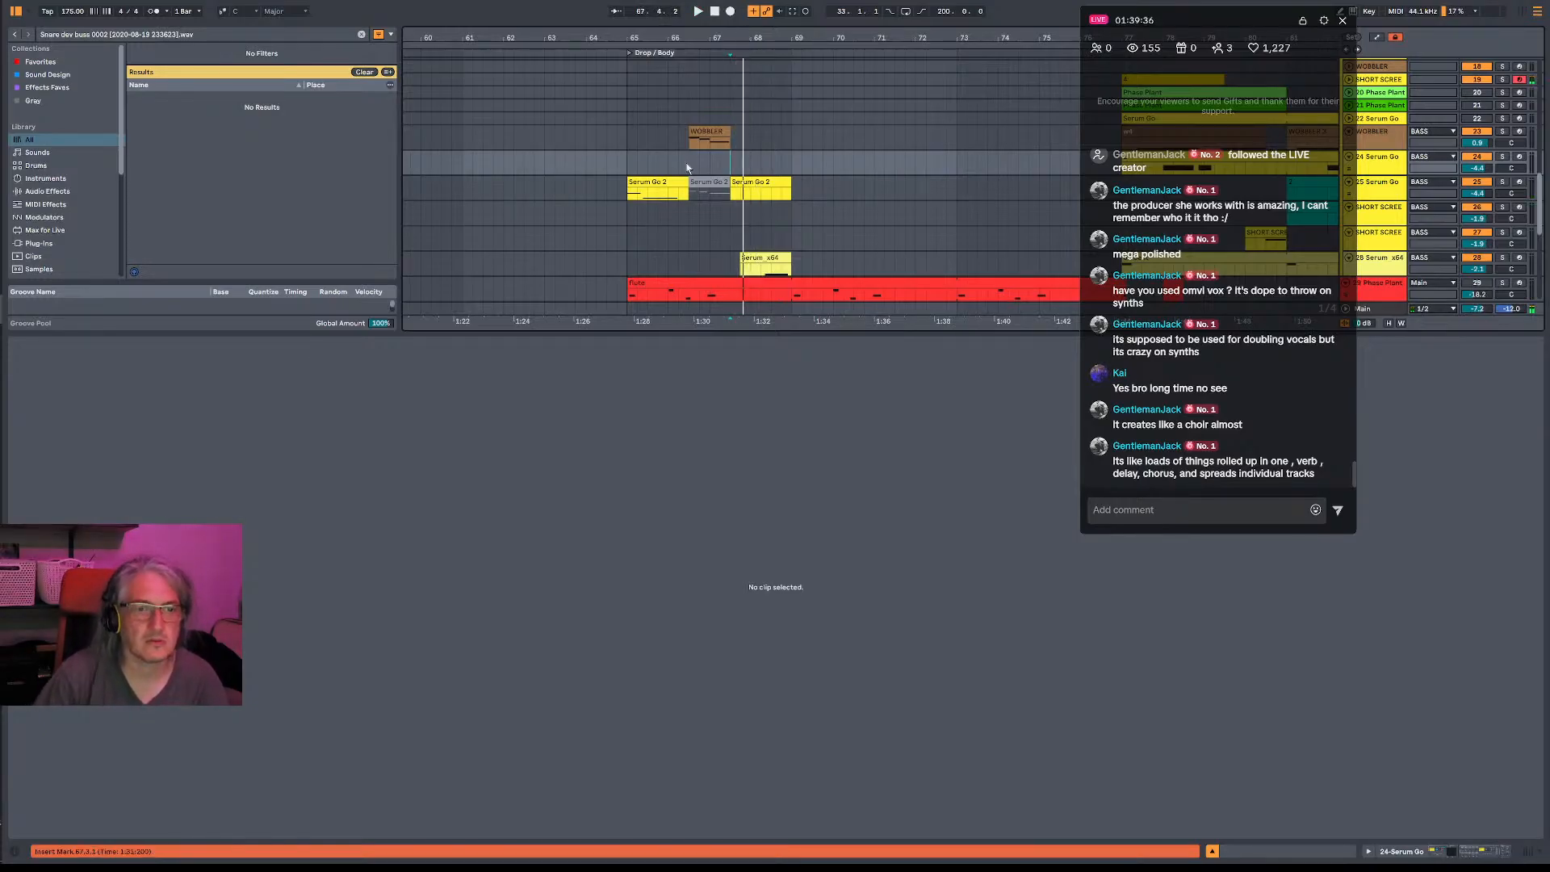
- Unfold the 19-SHORT SCREECH track and record a short phrase on it from bar 67
{"action": "left_click", "coordinate": [713, 81]}
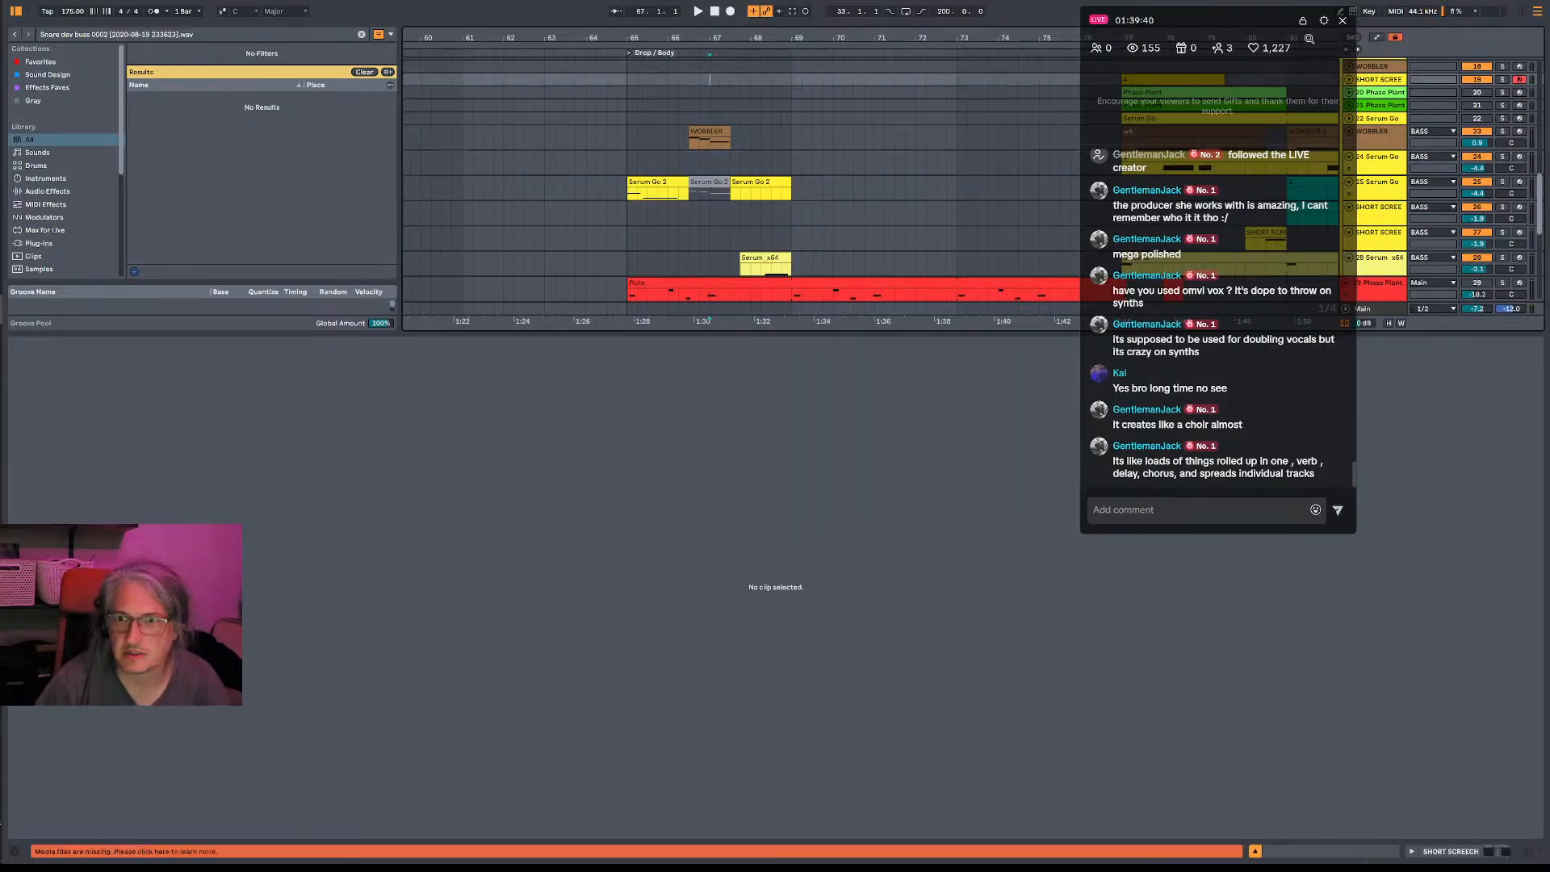
{"action": "left_click", "coordinate": [1350, 80]}
{"action": "key", "text": "space"}
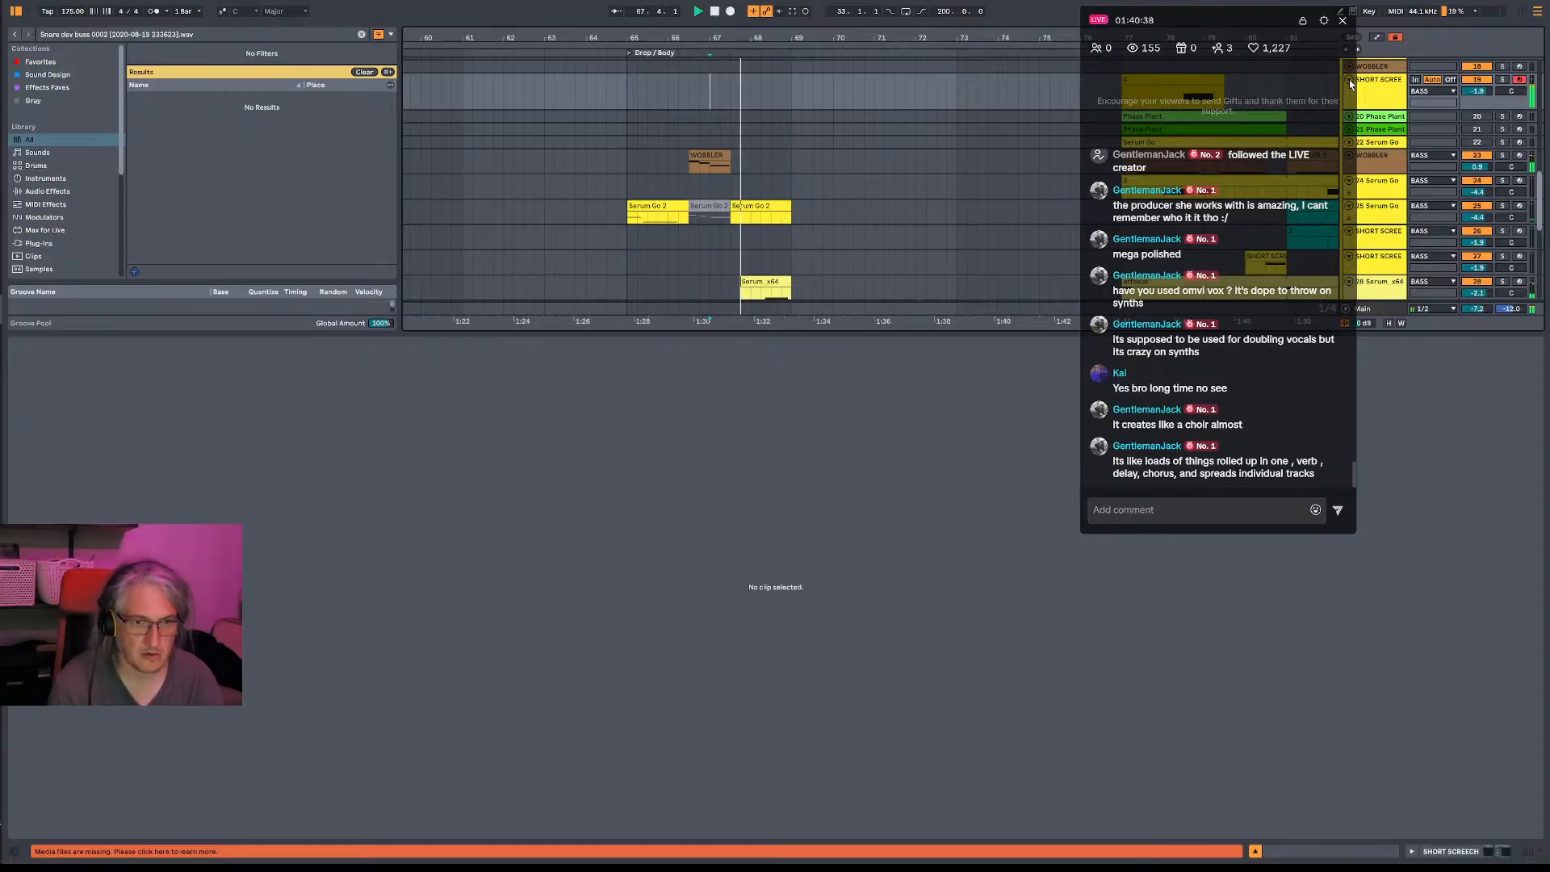
{"action": "key", "text": "F9"}
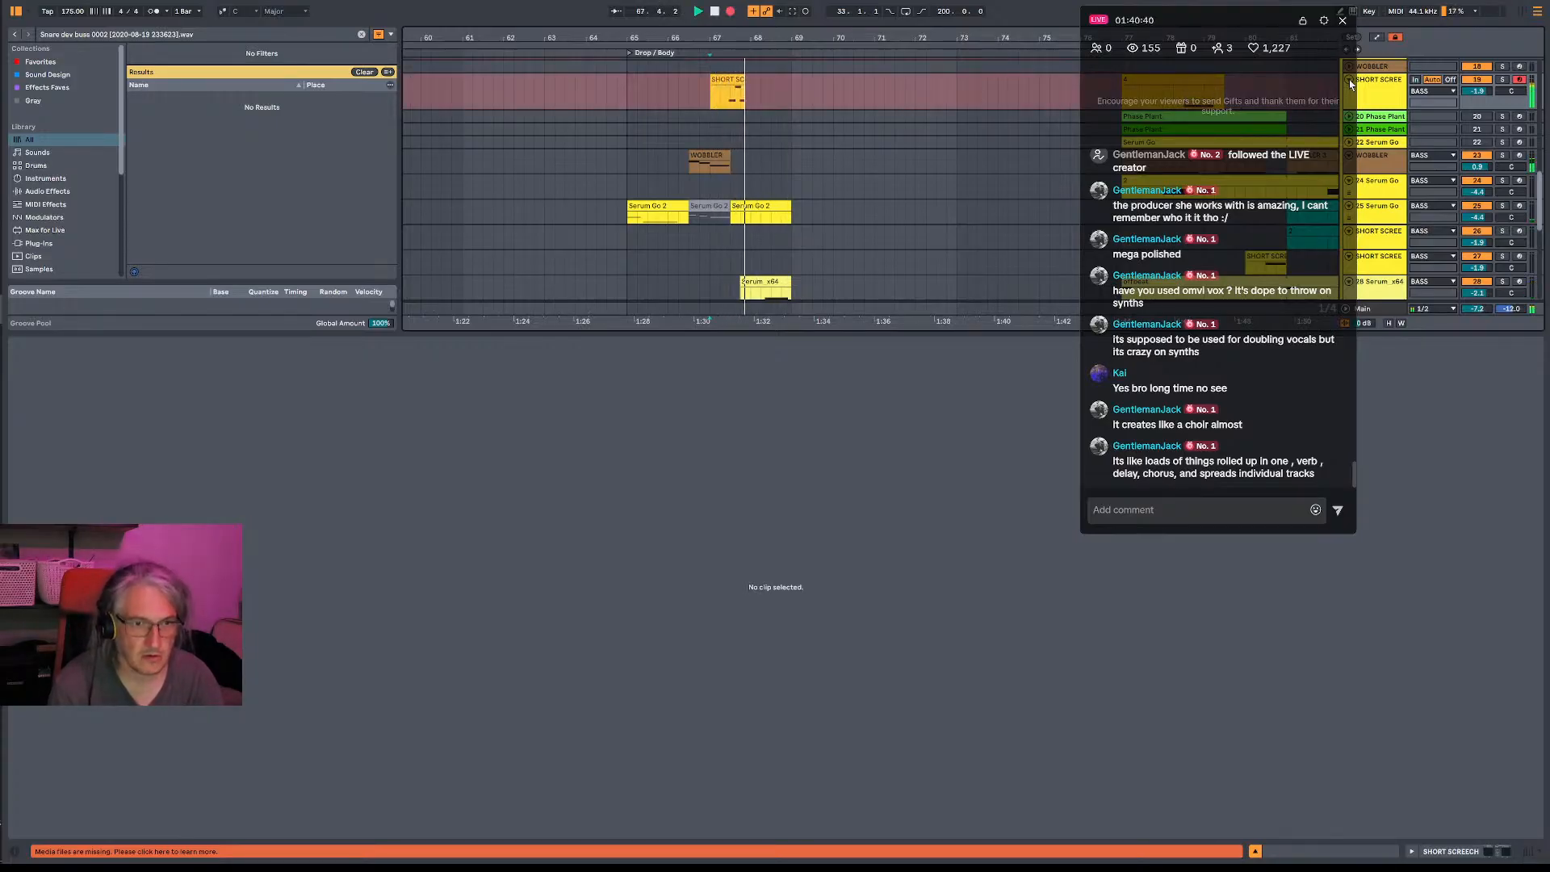
{"action": "key", "text": "F9"}
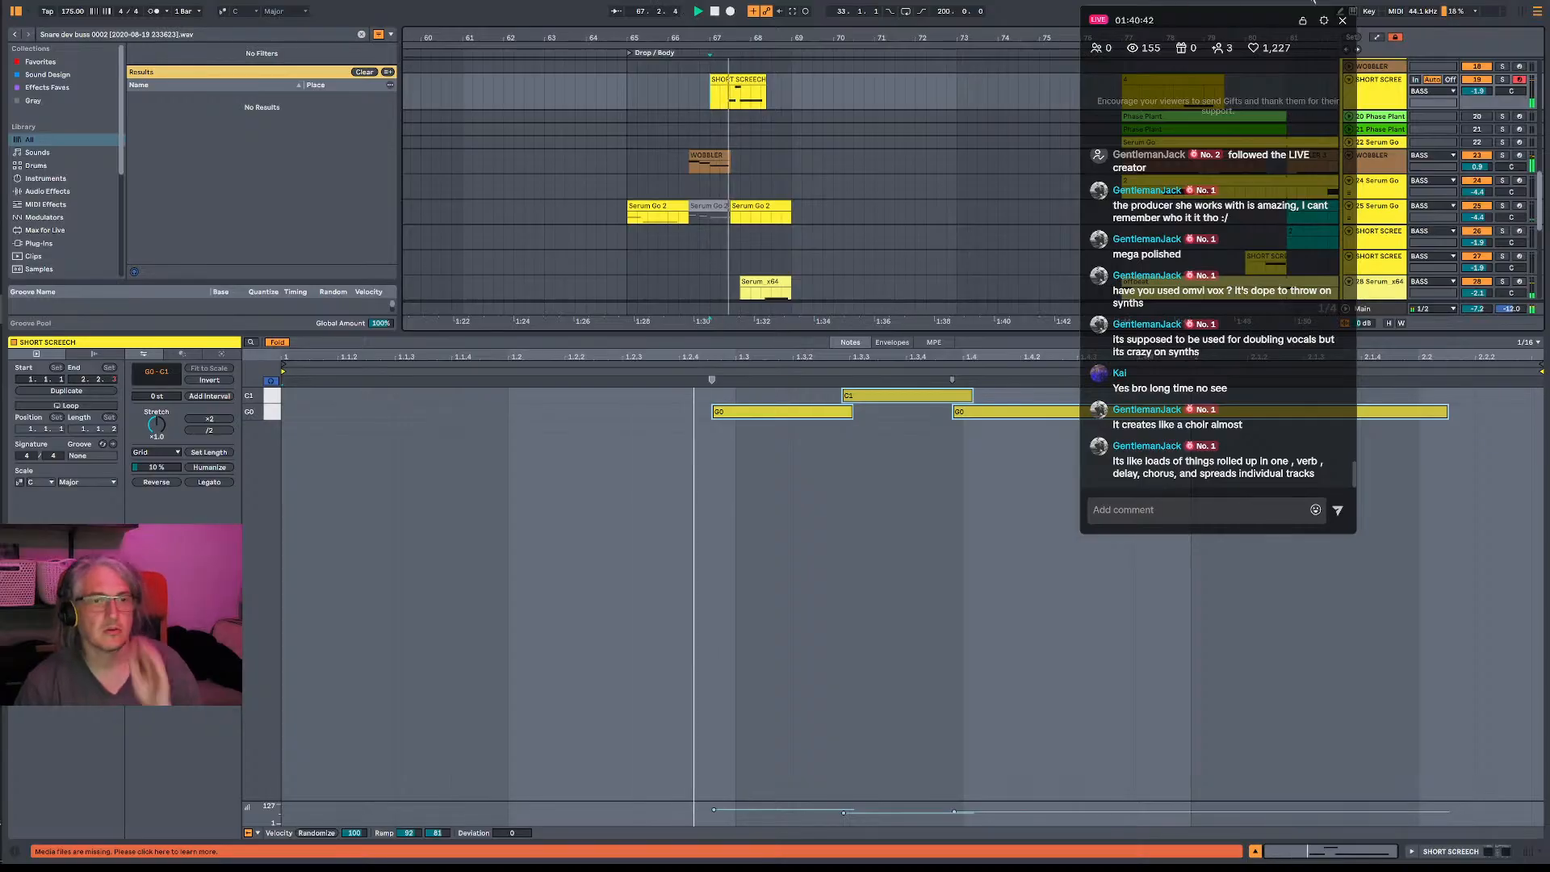
- Move the SHORT SCREECH clip's first G0 note to 1.2.3, C1 to 1.3.3 and the last G0 to 1.4.1
{"action": "left_click_drag", "start_coordinate": [773, 413], "coordinate": [799, 412]}
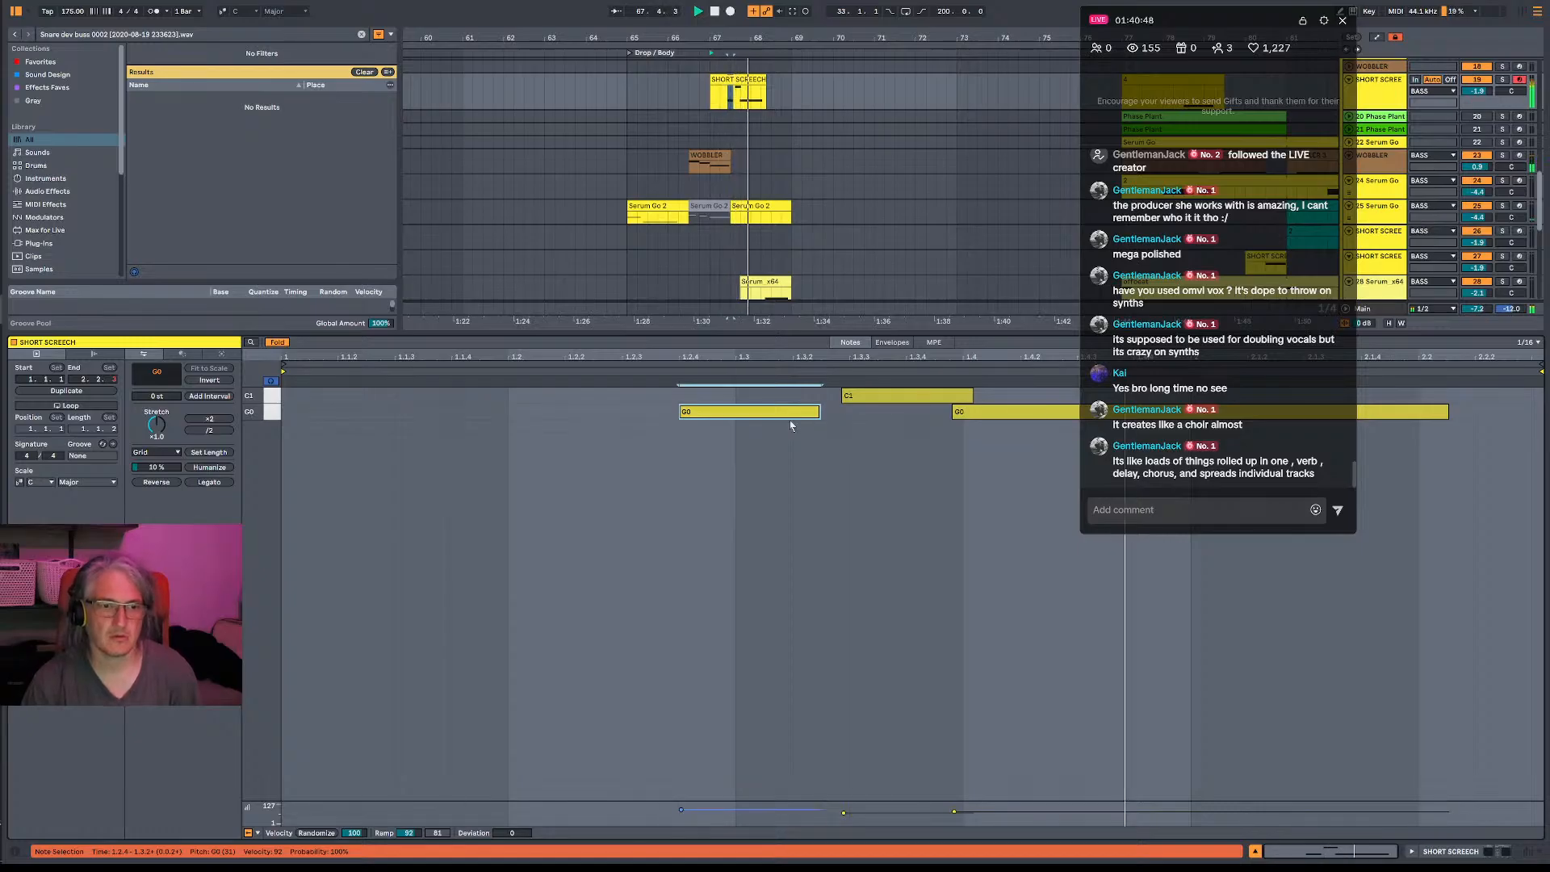
{"action": "left_click_drag", "start_coordinate": [896, 399], "coordinate": [848, 401]}
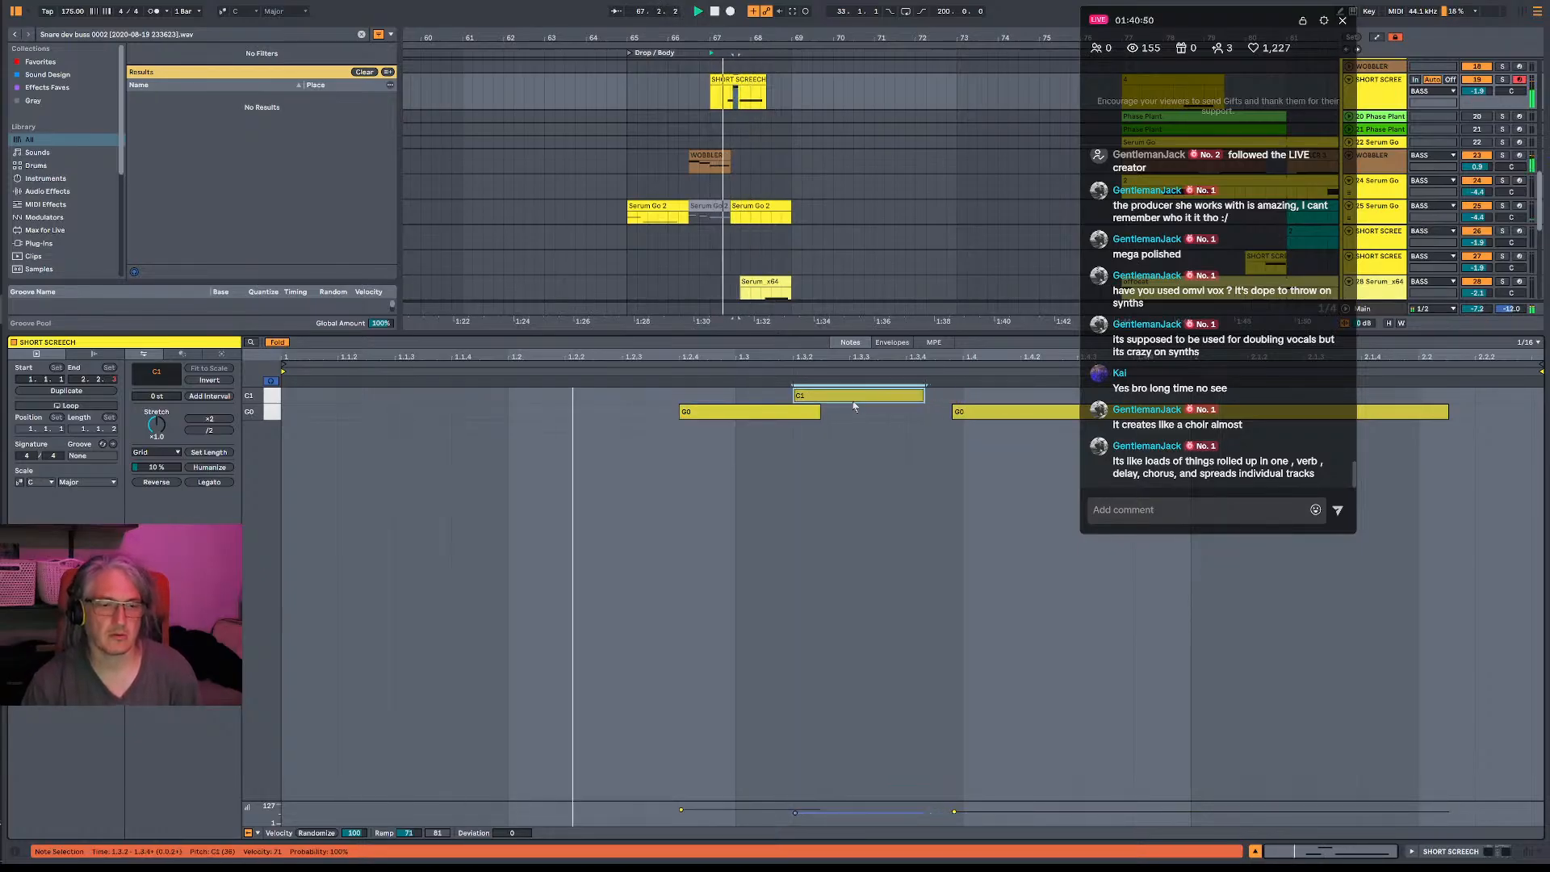
{"action": "left_click_drag", "start_coordinate": [741, 414], "coordinate": [684, 415]}
{"action": "key", "text": "space"}
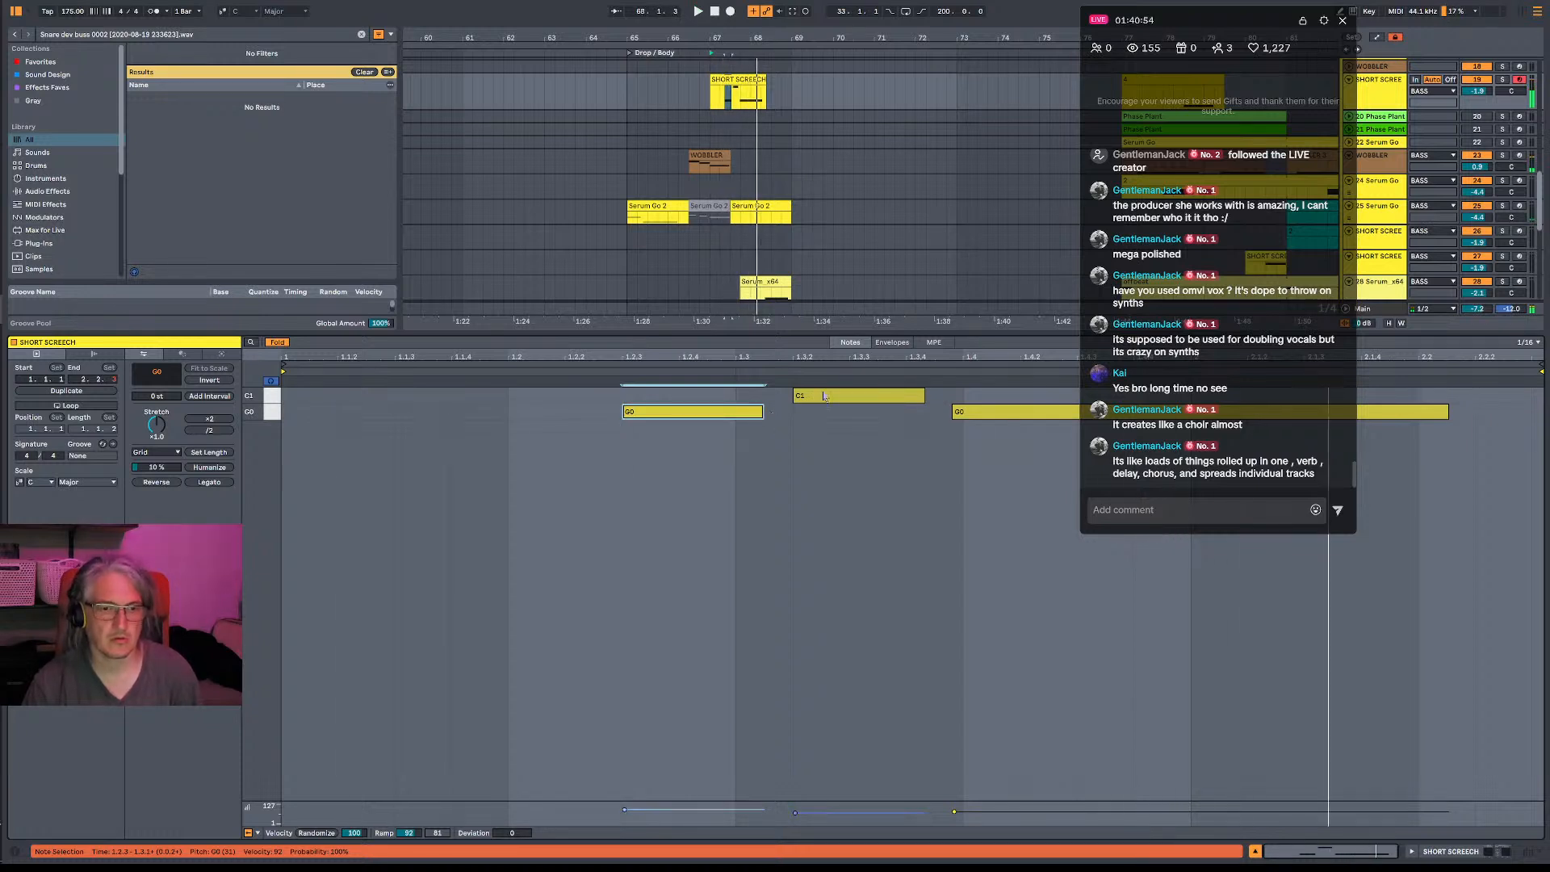
{"action": "left_click_drag", "start_coordinate": [815, 395], "coordinate": [872, 396]}
{"action": "left_click_drag", "start_coordinate": [961, 416], "coordinate": [972, 415]}
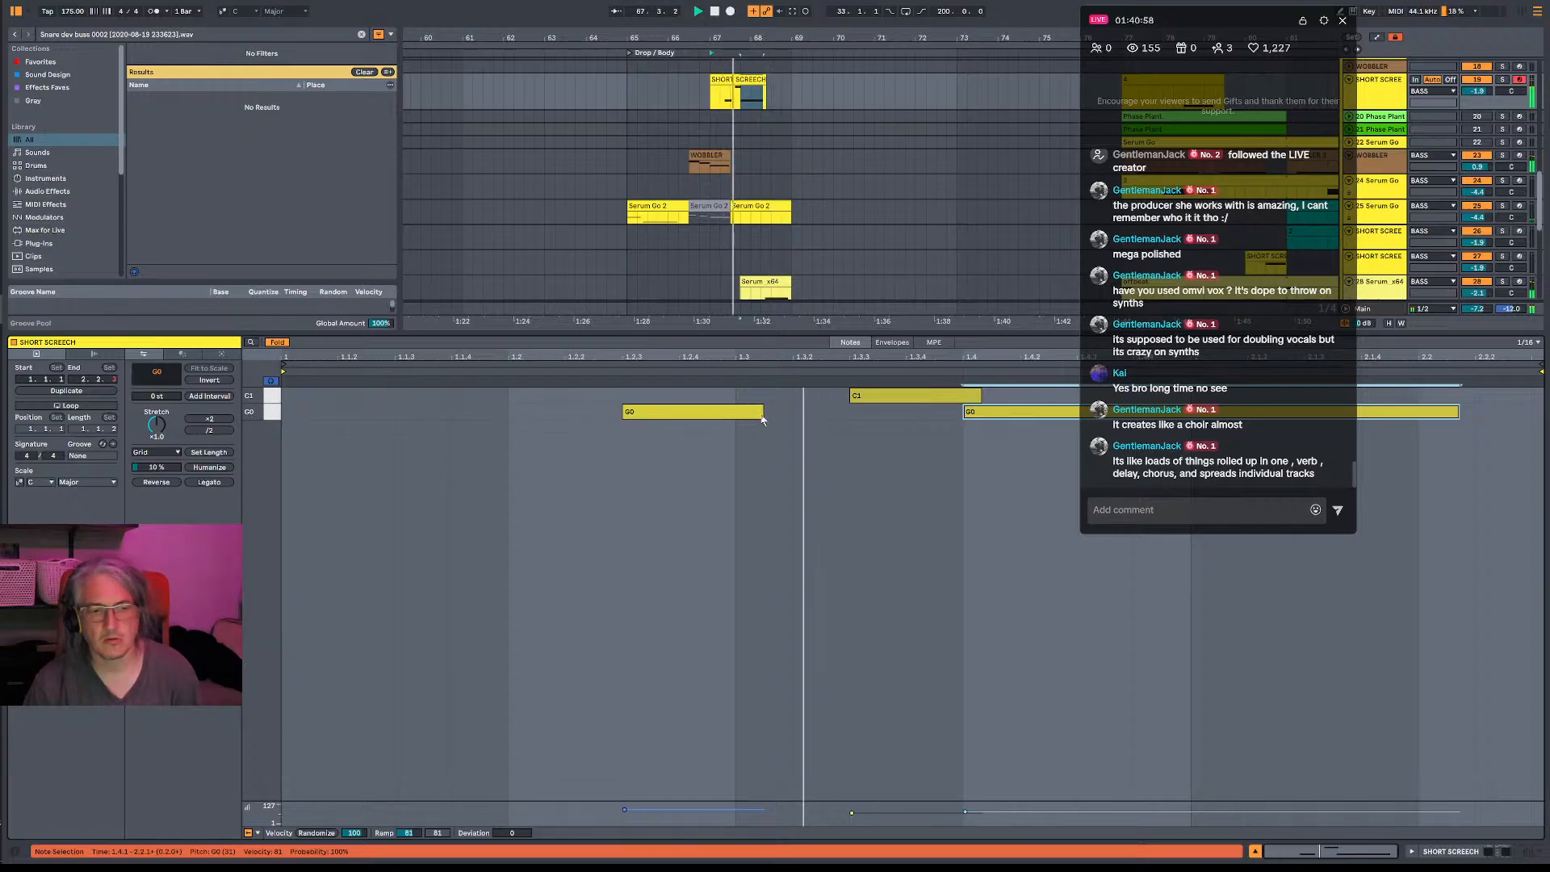
- Extend the first G0 note to meet C1, trim the last G0 to two beats, and play the drop from bar 65
{"action": "left_click_drag", "start_coordinate": [761, 416], "coordinate": [856, 425]}
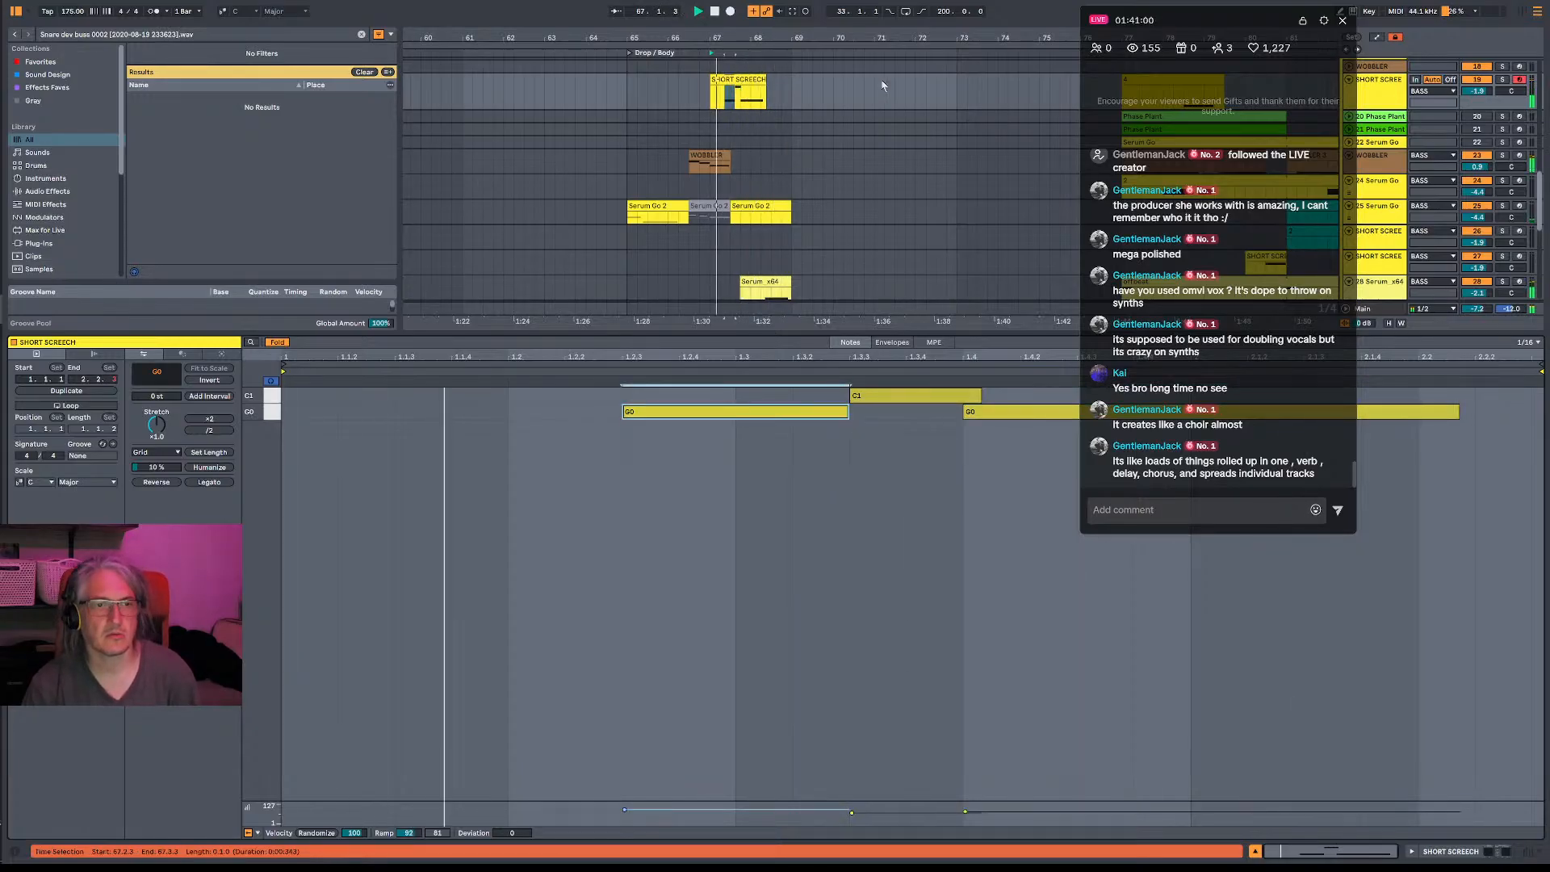
{"action": "left_click_drag", "start_coordinate": [1458, 413], "coordinate": [1422, 413]}
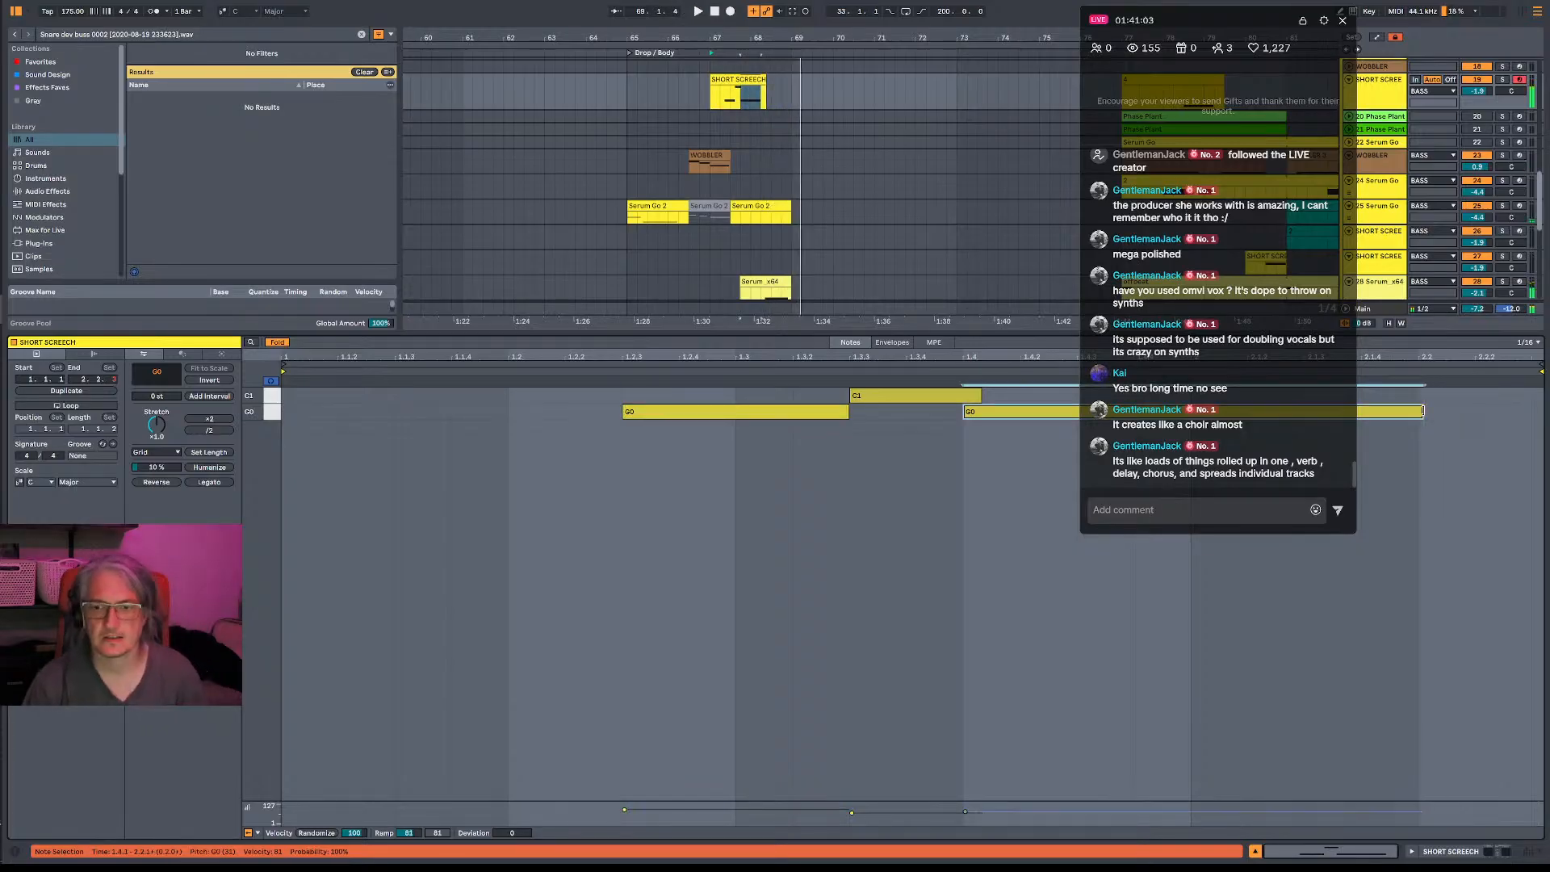
{"action": "left_click", "coordinate": [623, 94]}
{"action": "key", "text": "space"}
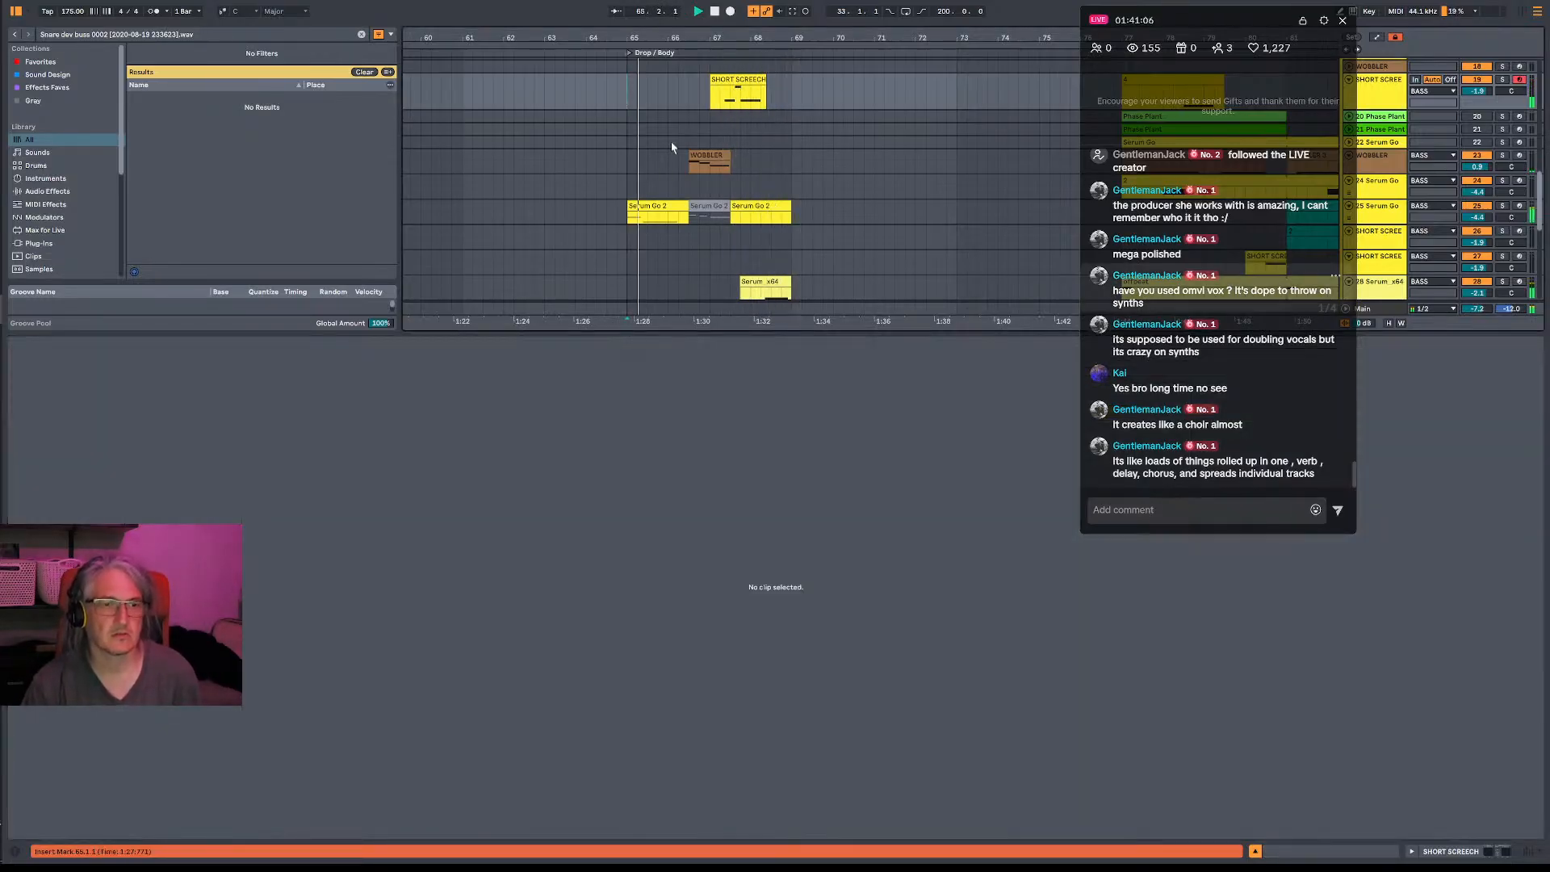
- Shorten the opening A1 note in the first Serum Go 2 clip to just over one beat
{"action": "left_click", "coordinate": [658, 207]}
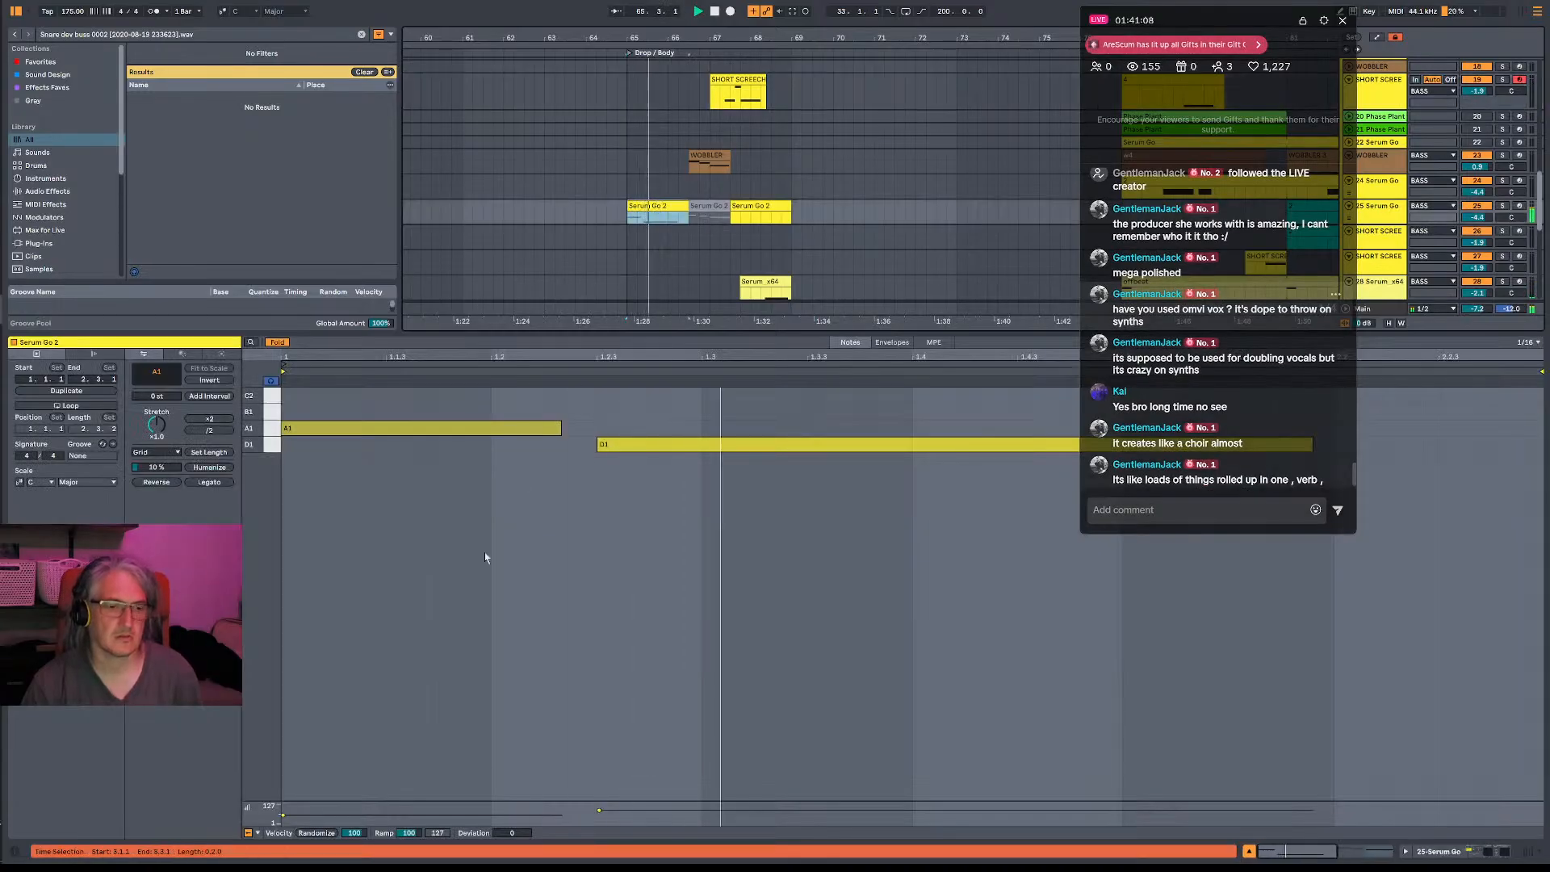
{"action": "left_click_drag", "start_coordinate": [560, 428], "coordinate": [510, 428]}
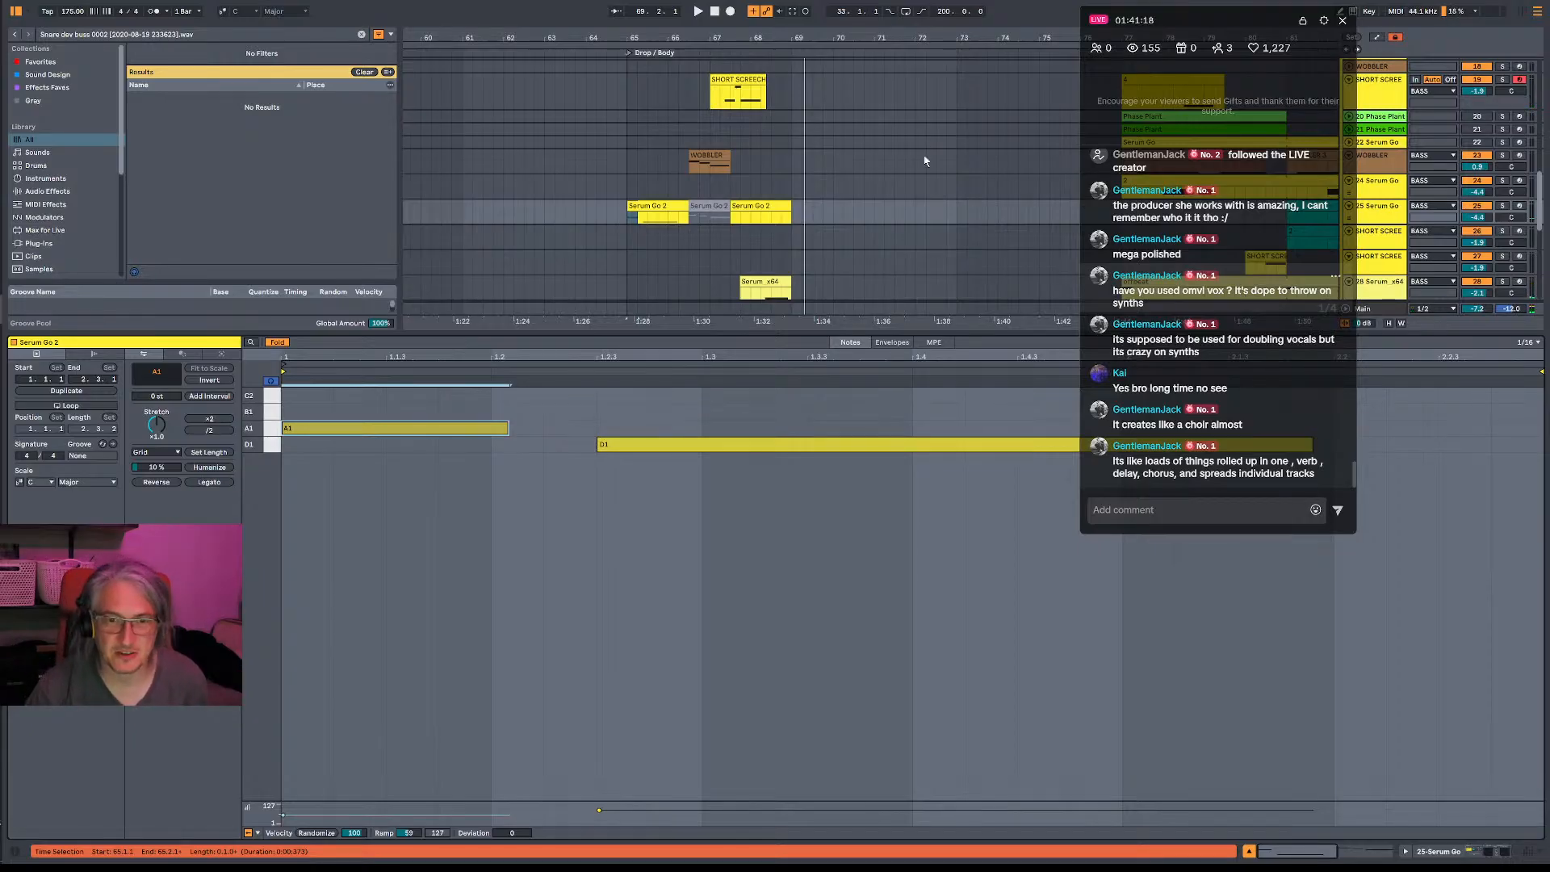
- Duplicate the four-bar bass phrase from bar 65 across the BASS group's tracks so that it repeats from bar 69
{"action": "left_click", "coordinate": [1304, 22]}
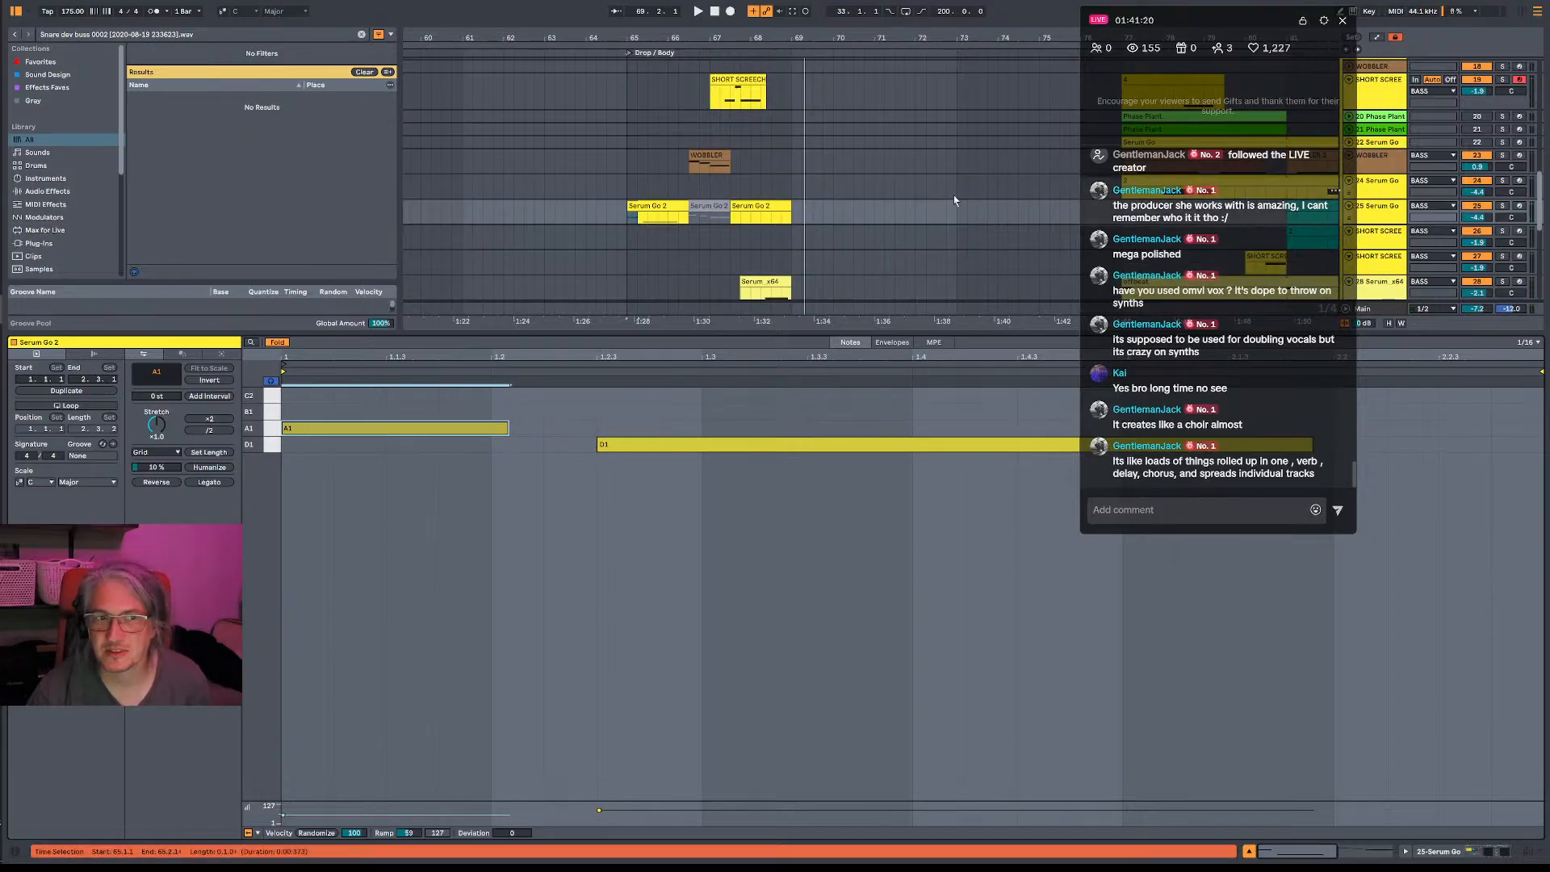
{"action": "scroll", "coordinate": [646, 147], "scroll_direction": "up", "scroll_amount": 3}
{"action": "left_click_drag", "start_coordinate": [627, 137], "coordinate": [772, 136]}
{"action": "left_click", "coordinate": [635, 114]}
{"action": "left_click_drag", "start_coordinate": [628, 293], "coordinate": [793, 118]}
{"action": "key", "text": "ctrl+d"}
- Play the drop from bar 64 and select the nine bars from 64.1.1 to 73.1.1 across the bass tracks
{"action": "left_click", "coordinate": [592, 118]}
{"action": "key", "text": "space"}
{"action": "left_click_drag", "start_coordinate": [587, 296], "coordinate": [960, 119]}
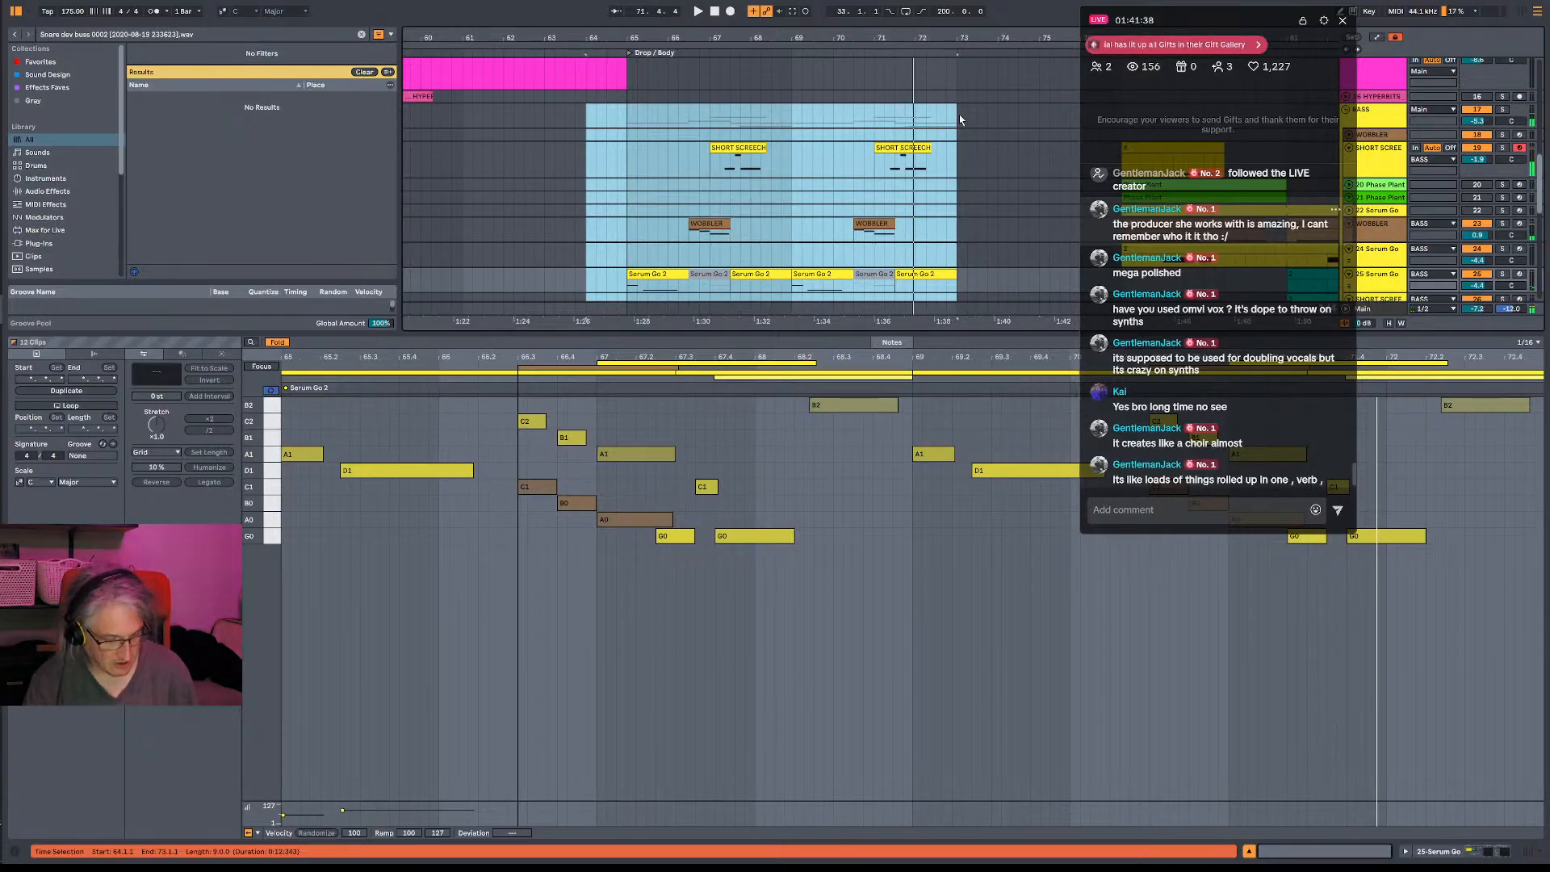
- Save the Live Set in the Unjug Project folder under the new name "Unjug_20 toddler mix _1"
{"action": "key", "text": "ctrl+shift+s"}
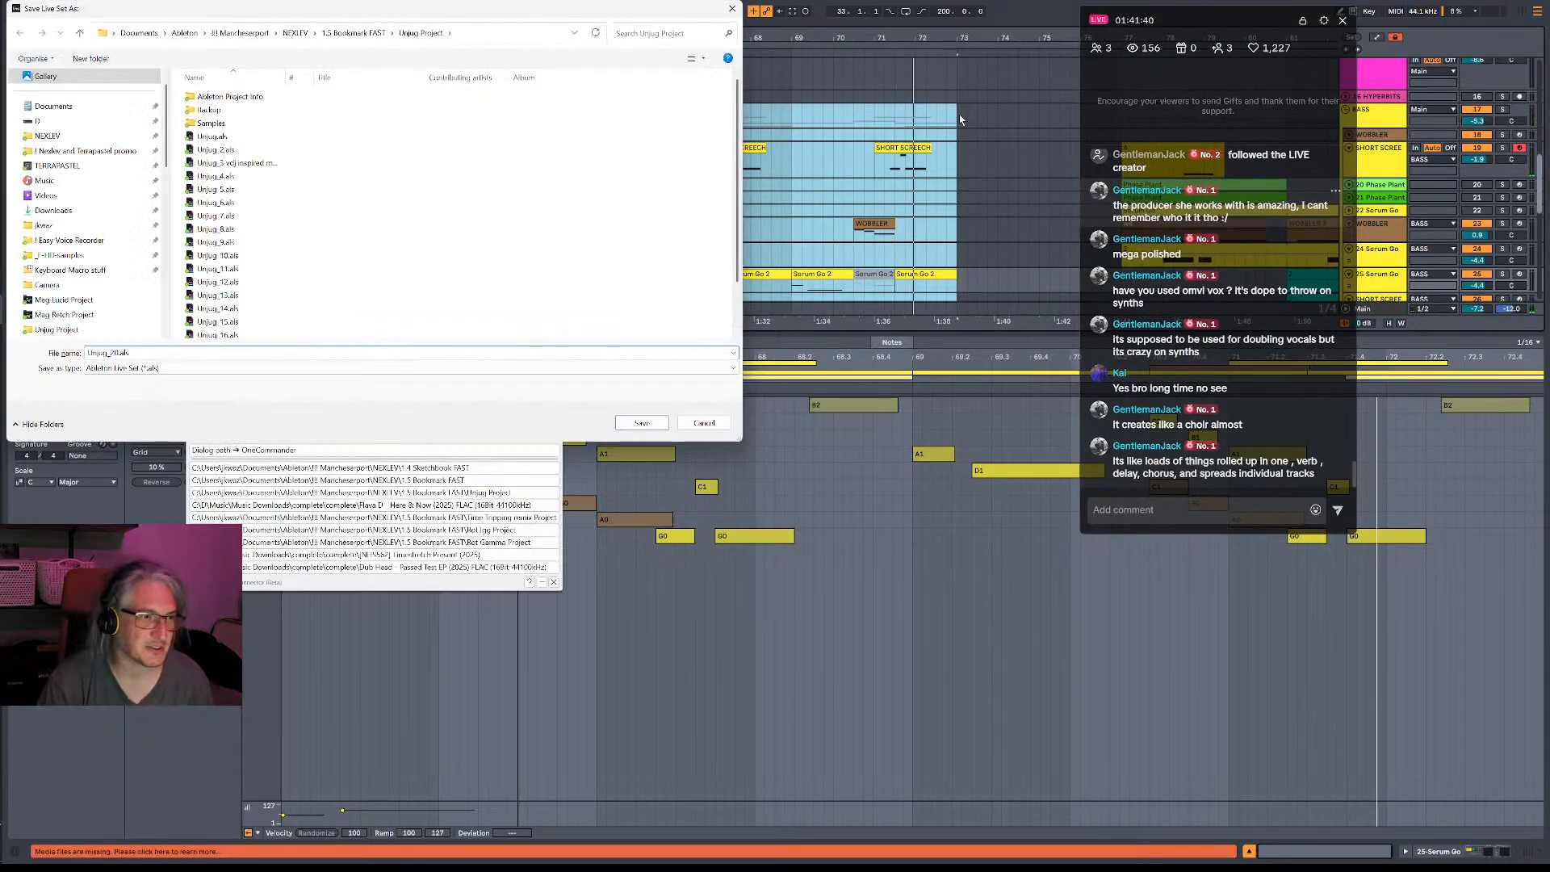
{"action": "key", "text": "BackSpace"}
{"action": "key", "text": "BackSpace"}
{"action": "key", "text": "BackSpace"}
{"action": "key", "text": "BackSpace"}
{"action": "key", "text": "Escape"}
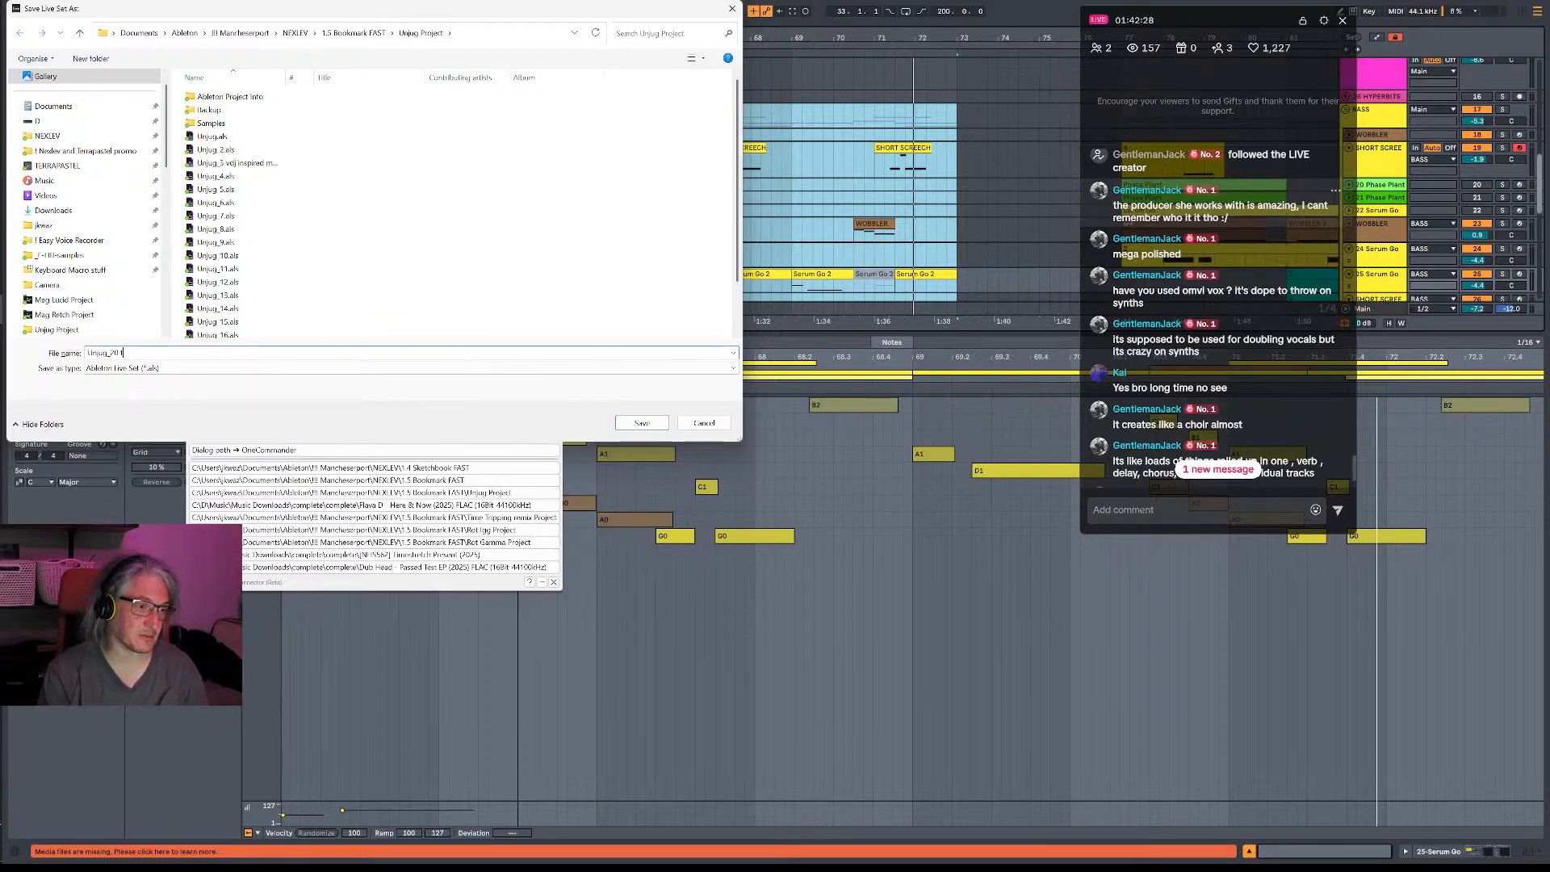
{"action": "type", "text": "ler mix _1"}
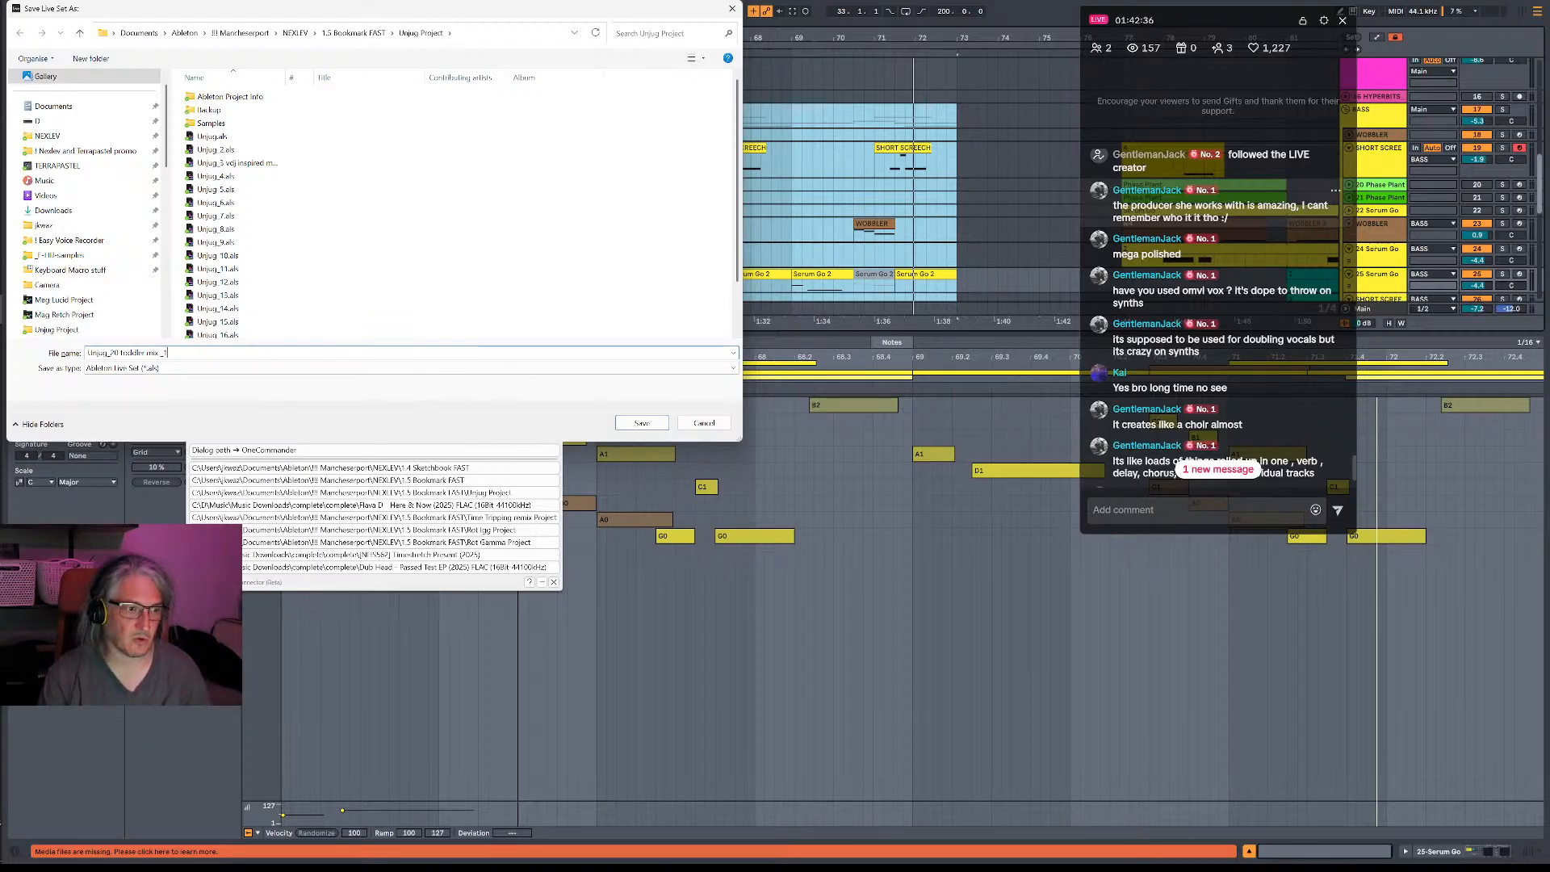
{"action": "key", "text": "Return"}
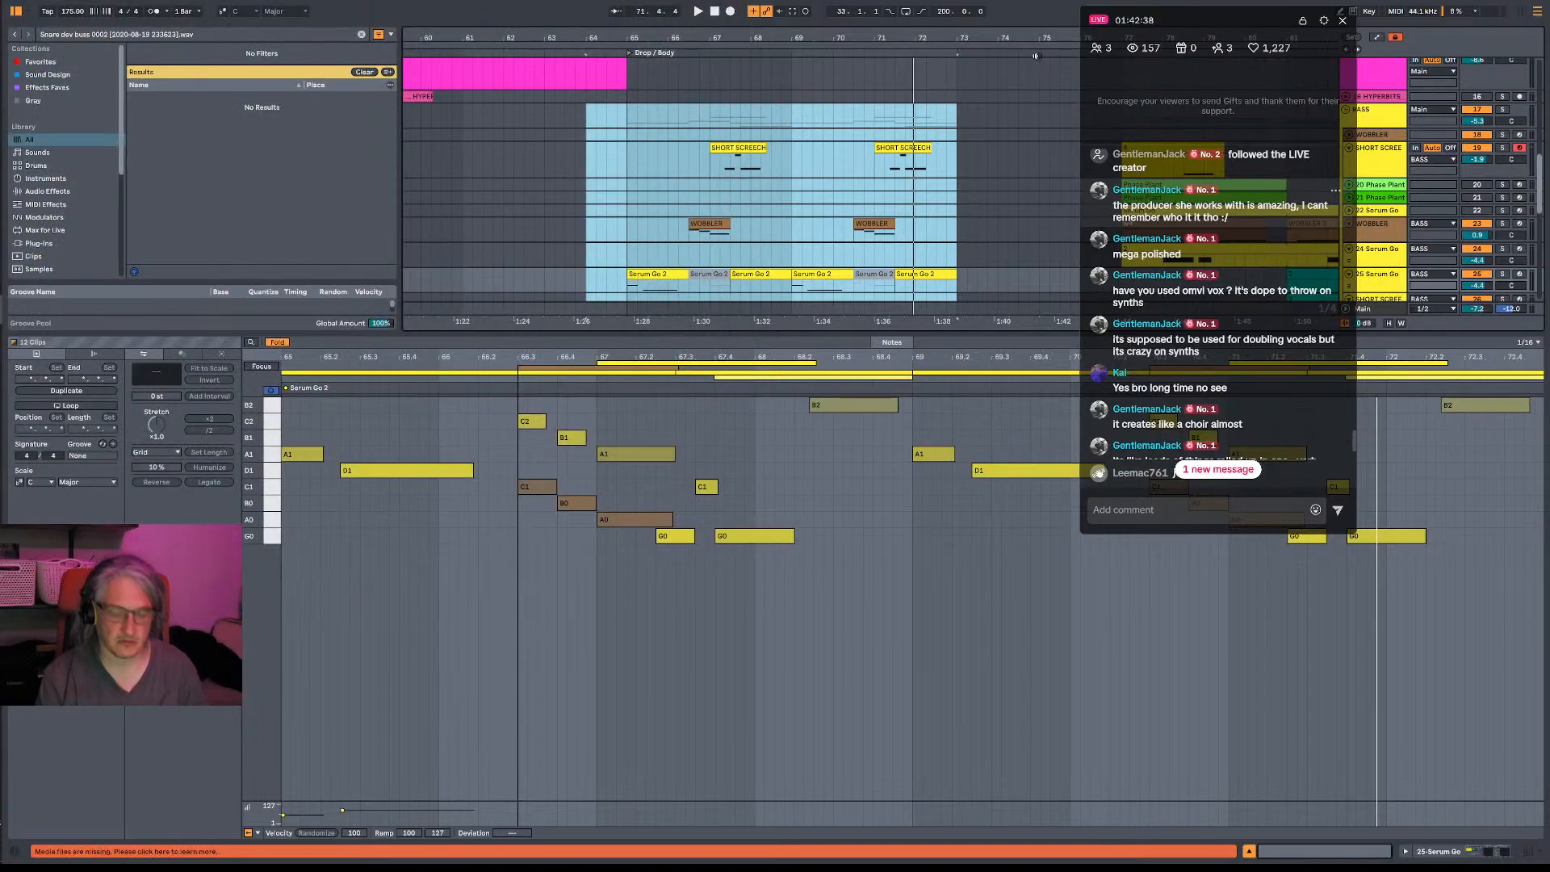
- Export the Main track's selected nine bars from 64.1.1 as the MP3 file "Unjug_20 toddler mix _1.mp3"
{"action": "key", "text": "ctrl+shift+r"}
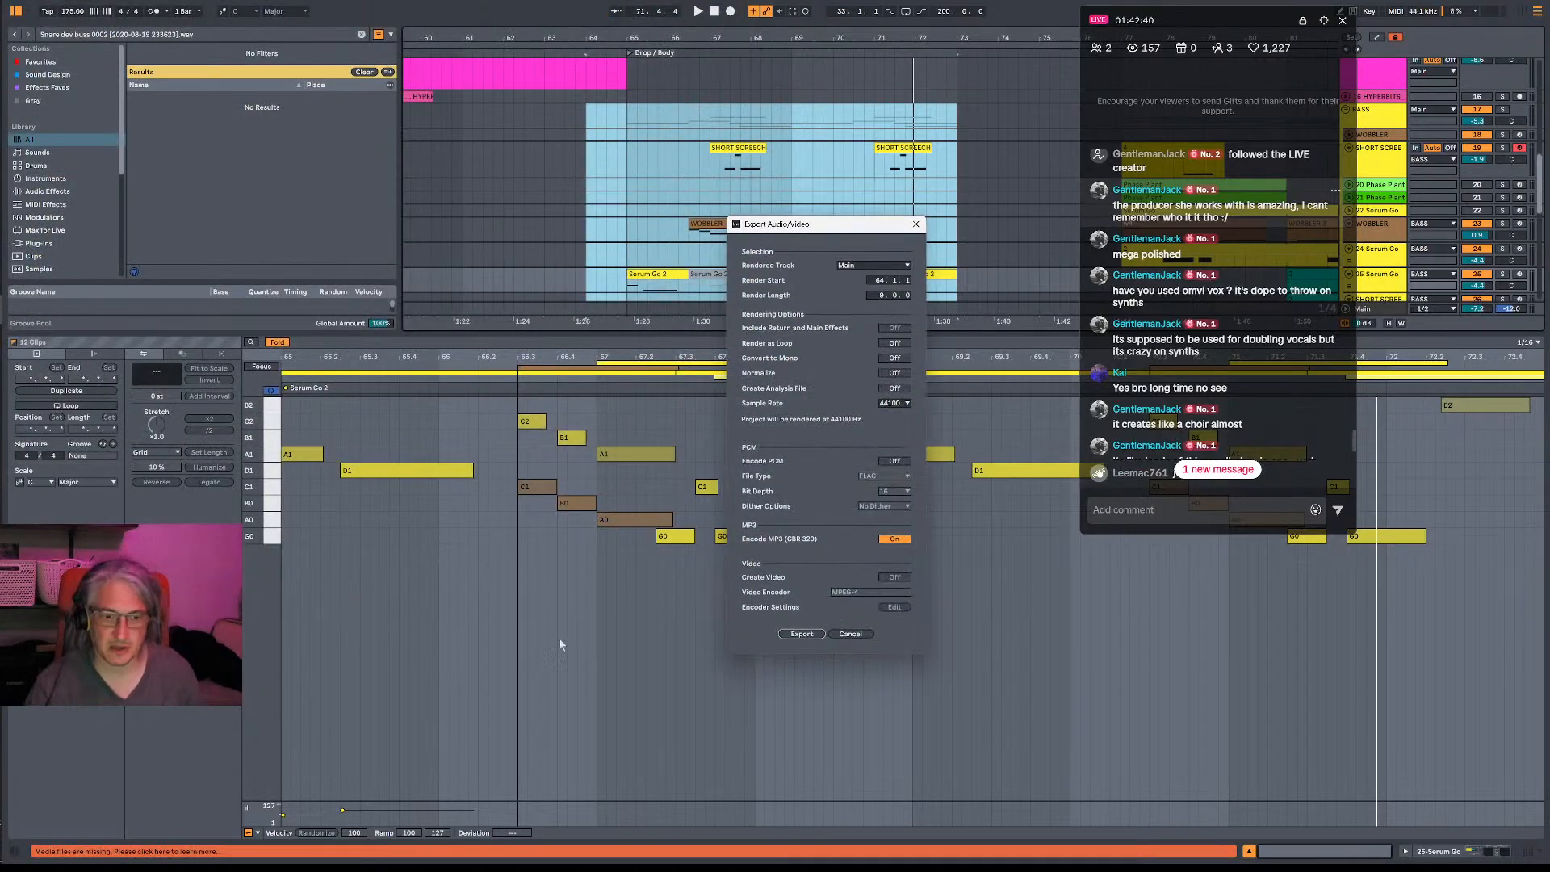
{"action": "left_click", "coordinate": [802, 633]}
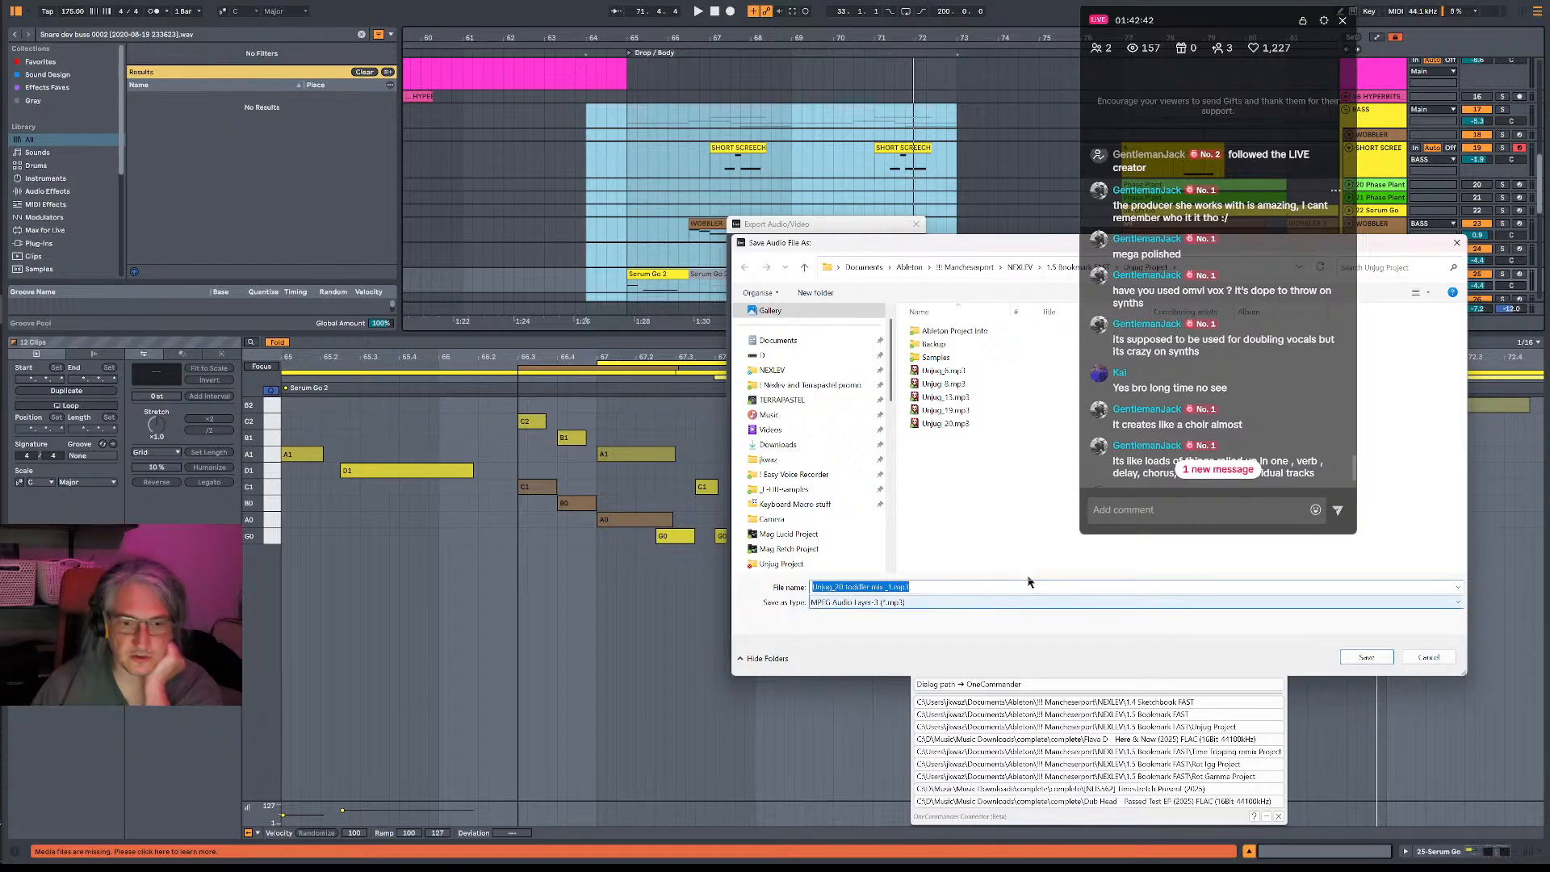
{"action": "left_click", "coordinate": [1367, 657]}
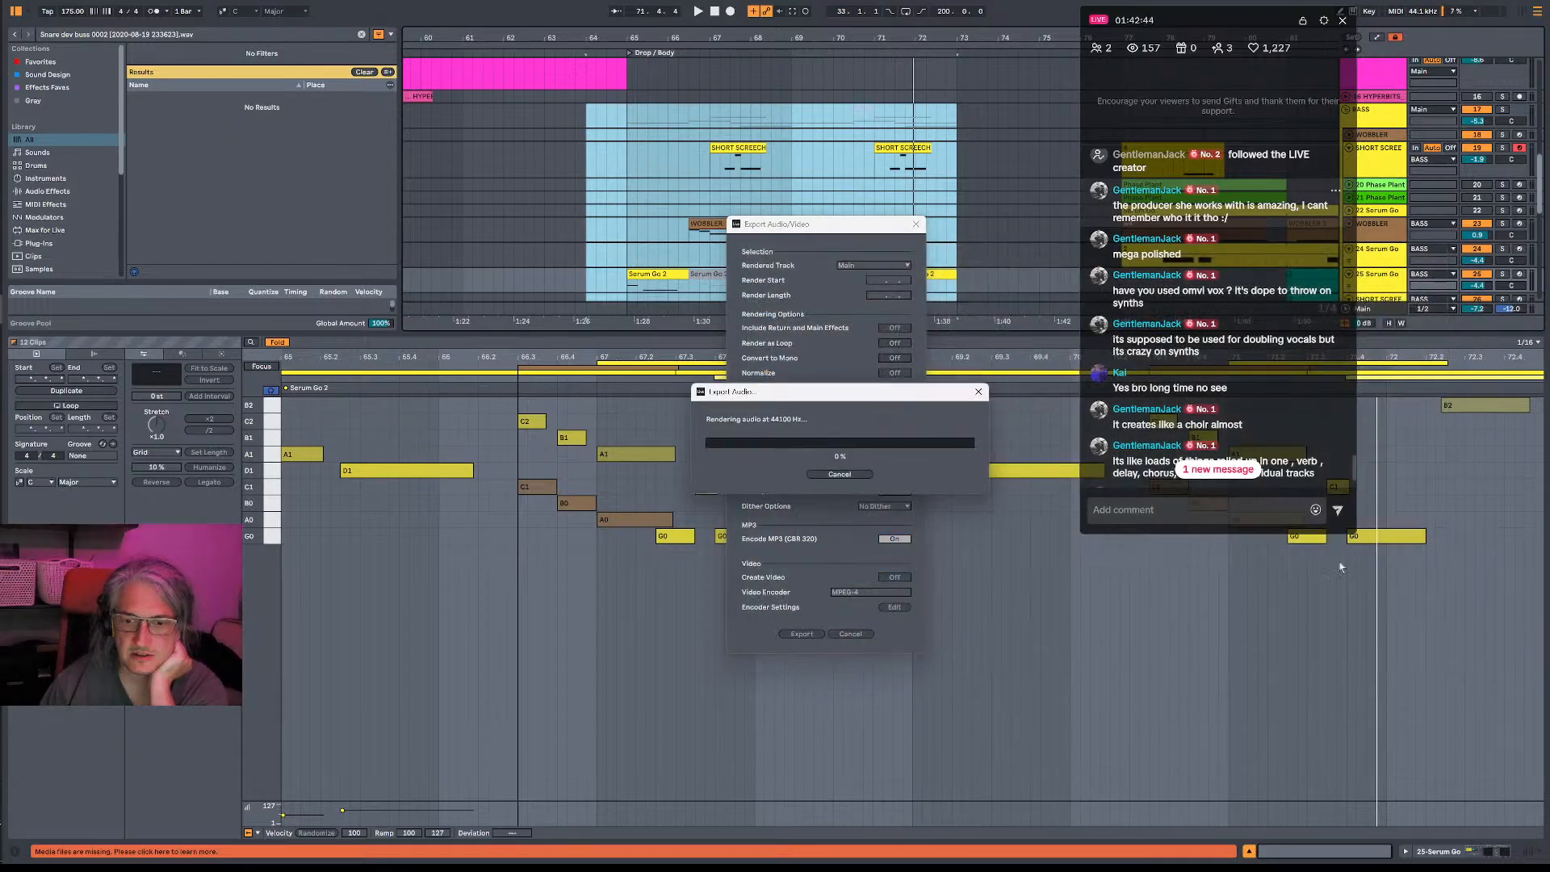